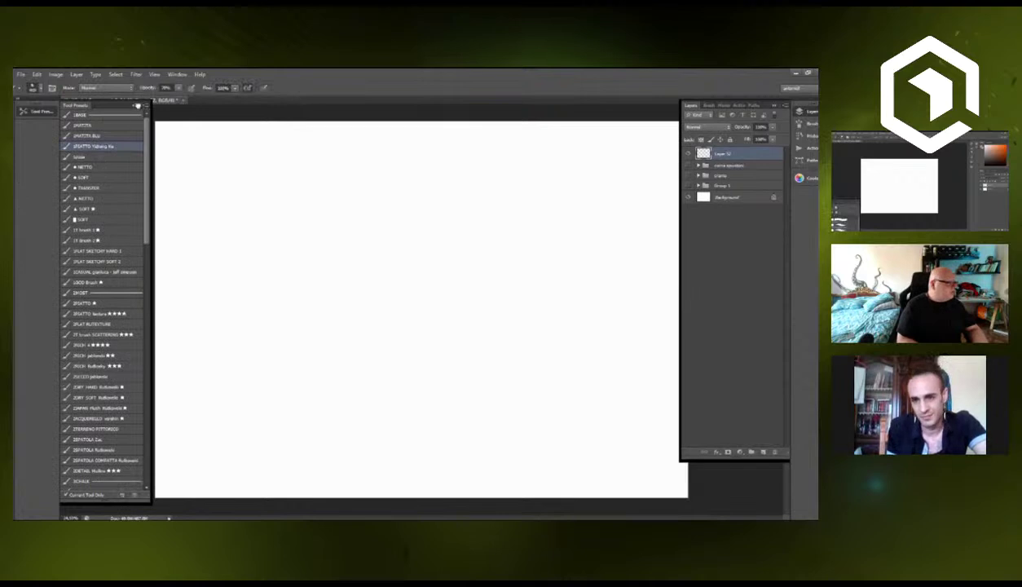
Sketch a long tilted oval in the canvas's upper area for the cranium, with a smaller eye-socket circle inside its rear end.
click(135, 104)
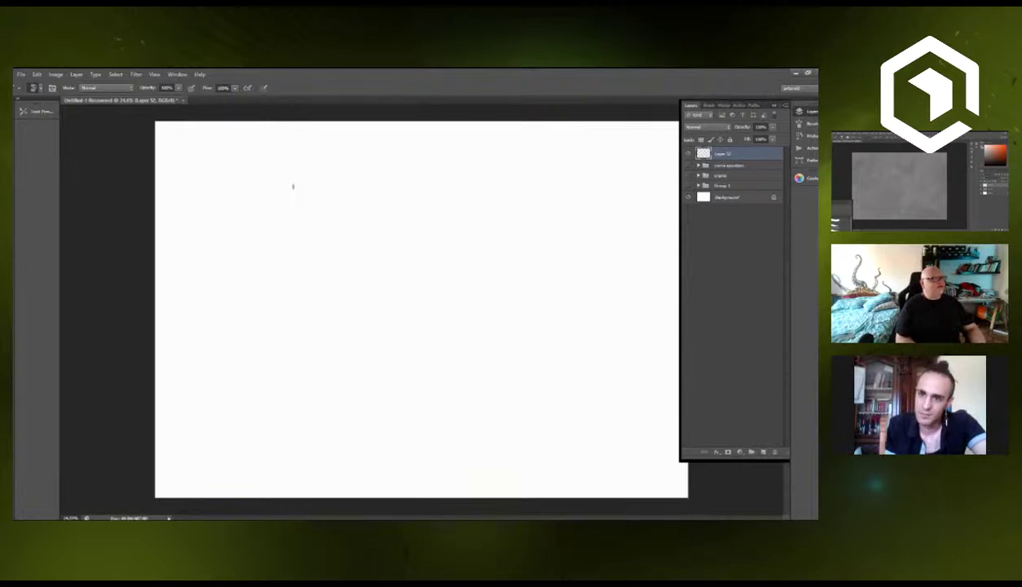
mouse_move(355, 169)
mouse_down()
mouse_move(365, 172)
mouse_move(315, 211)
mouse_up()
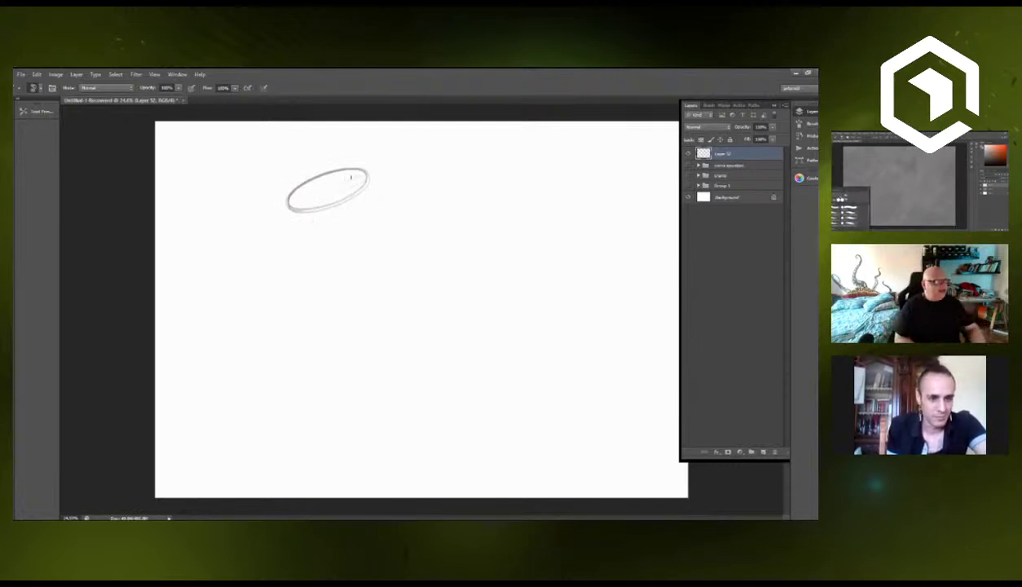
mouse_move(350, 177)
mouse_down()
mouse_move(330, 190)
mouse_move(342, 194)
mouse_move(330, 175)
mouse_move(380, 168)
mouse_move(375, 187)
mouse_move(330, 192)
mouse_move(338, 175)
mouse_move(368, 173)
mouse_move(338, 193)
mouse_move(355, 196)
mouse_up()
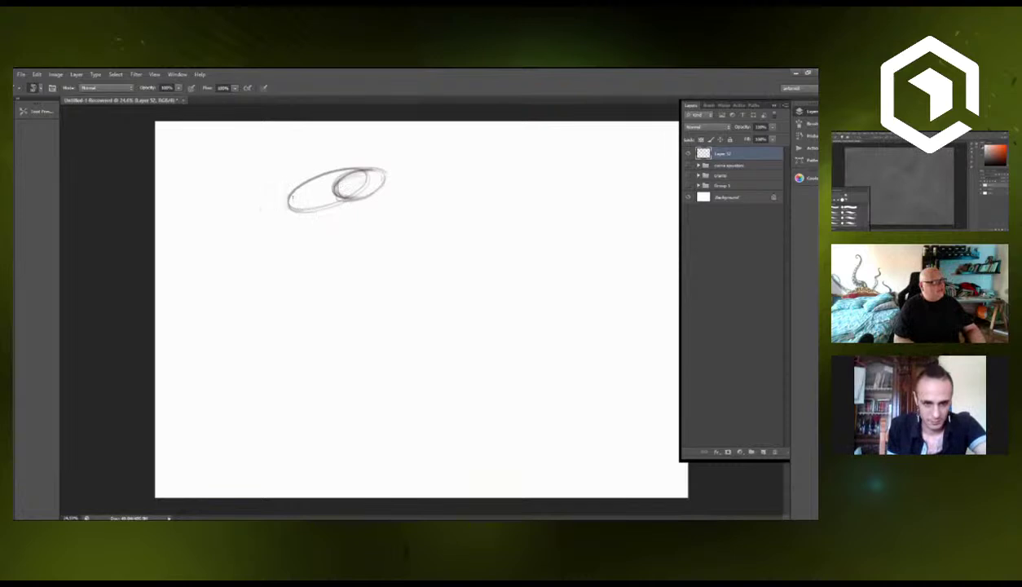
Extend the cranium forward with a small snout circle and a wavy upper jaw line ending in a dark beak-like tip.
drag(286, 197, 252, 219)
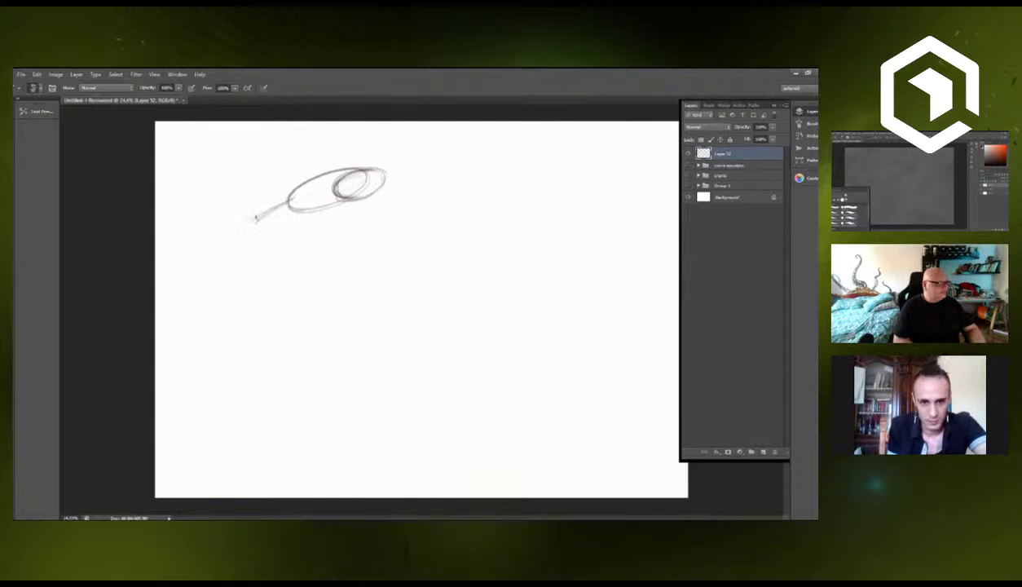
mouse_move(243, 247)
mouse_down()
mouse_move(245, 228)
mouse_move(359, 208)
mouse_up()
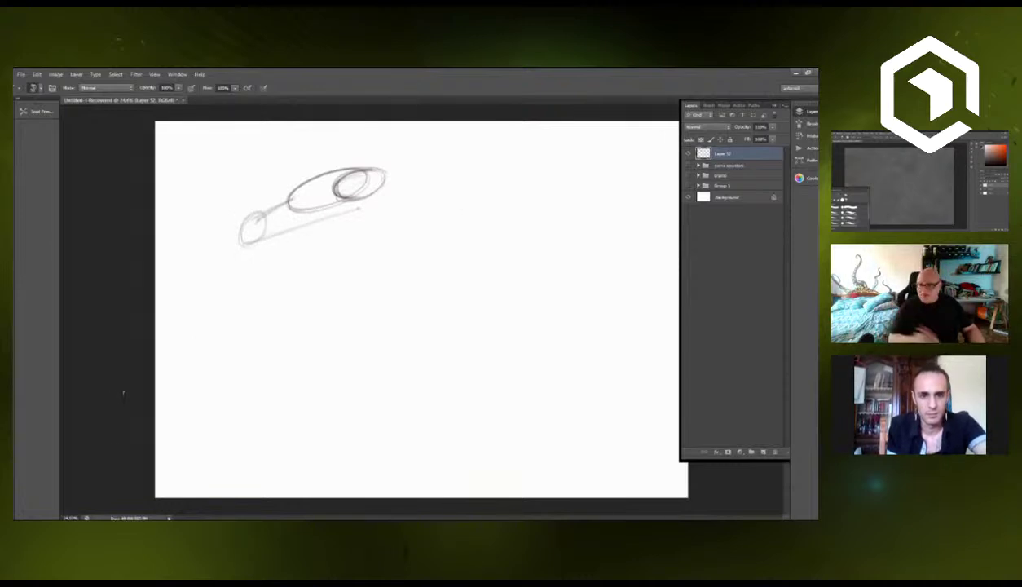
mouse_move(245, 244)
mouse_down()
mouse_move(285, 225)
mouse_move(266, 243)
mouse_move(245, 243)
mouse_move(369, 197)
mouse_up()
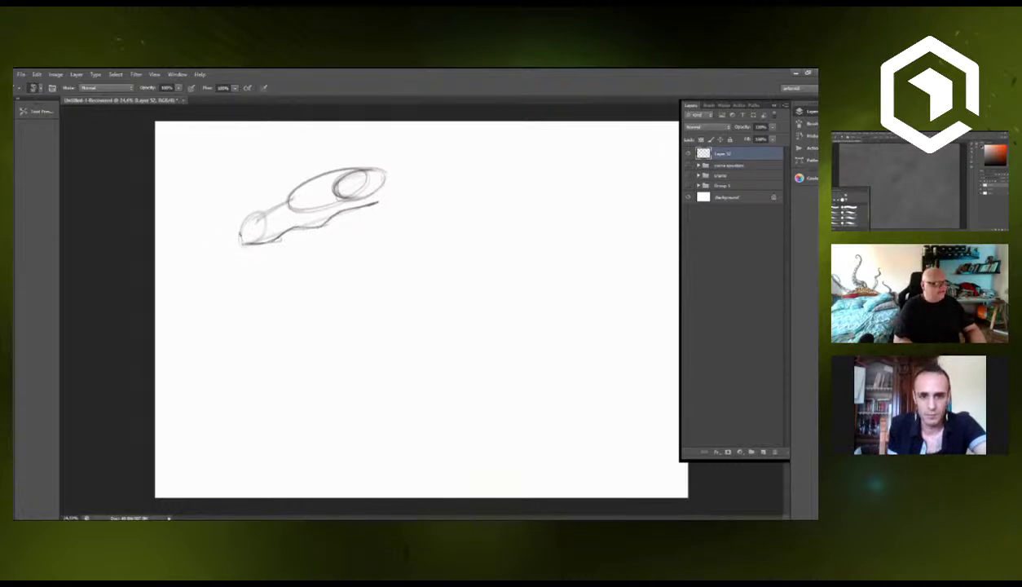
drag(239, 233, 246, 249)
drag(248, 301, 251, 300)
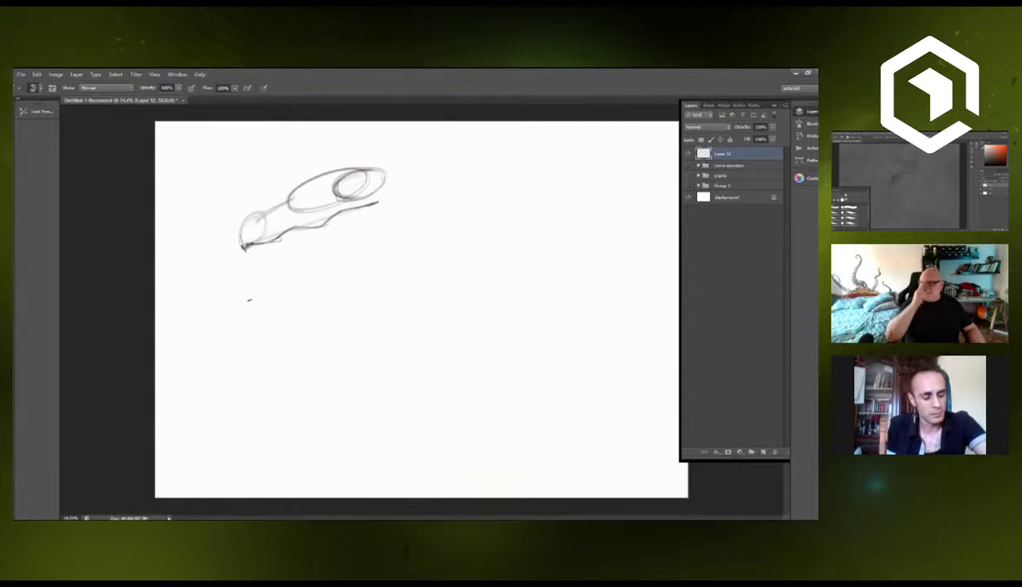
key(ctrl+z)
Sketch pointed teeth beneath the snout tip and erase them with a much smaller eraser.
mouse_move(243, 244)
mouse_down()
mouse_move(272, 240)
mouse_move(246, 251)
mouse_move(269, 254)
mouse_move(249, 258)
mouse_up()
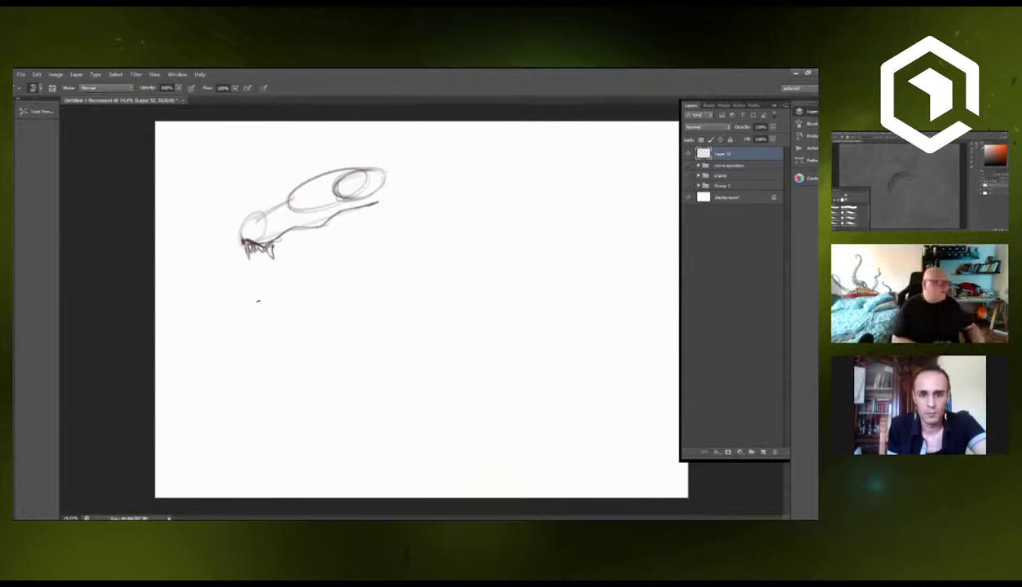
key(e)
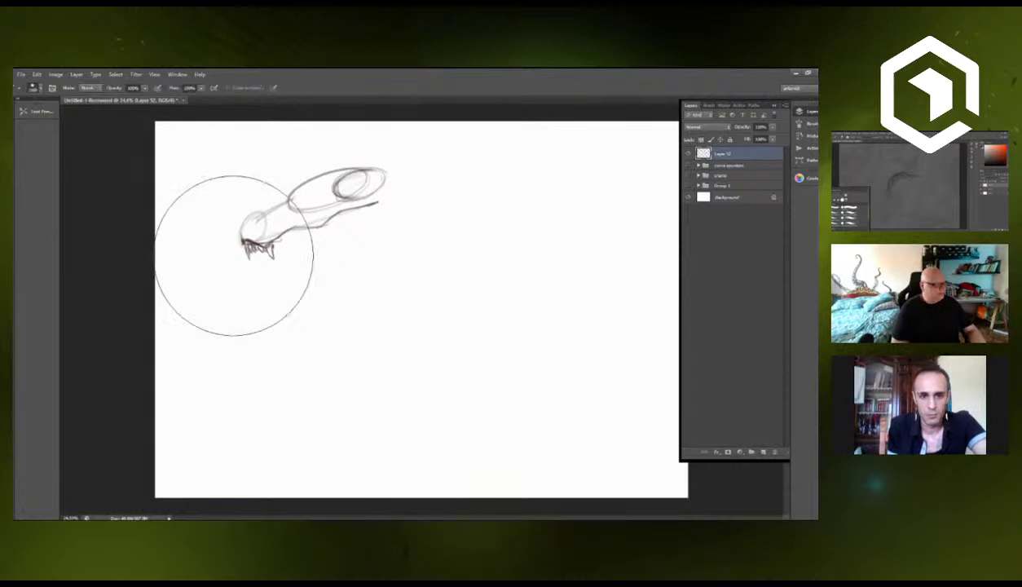
key(bracketleft)
key(bracketleft)
key(bracketleft)
key(bracketleft)
key(bracketleft)
key(bracketleft)
key(bracketleft)
key(bracketleft)
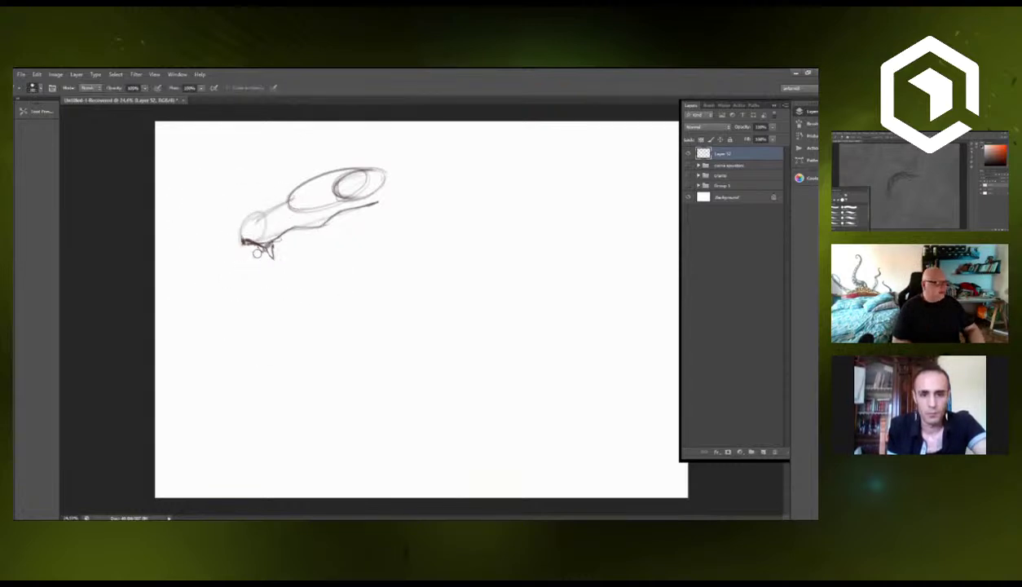
drag(256, 253, 282, 242)
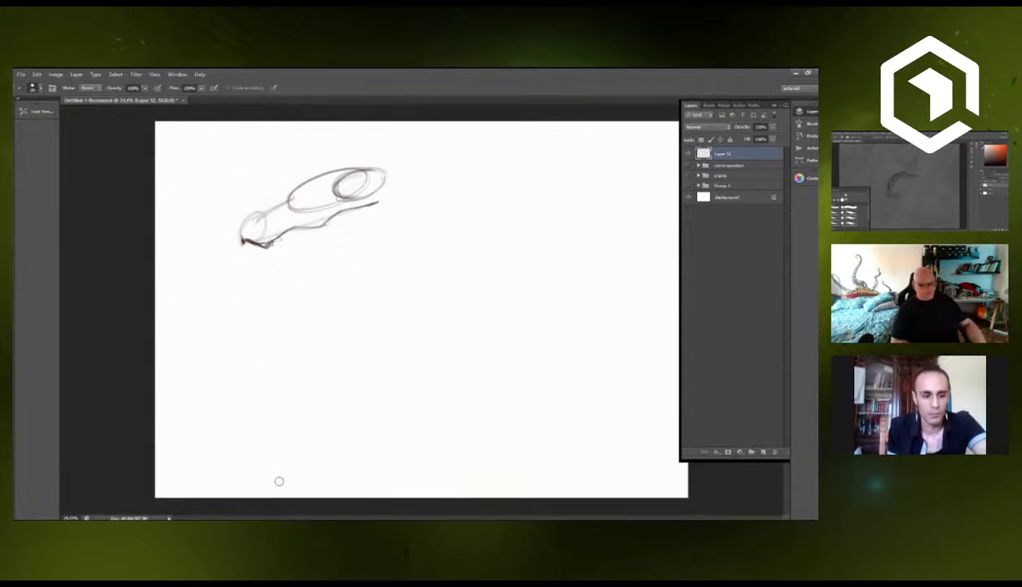
Outline the top of the muzzle with the brush and add the nostril, the angular brow and the eye details.
key(b)
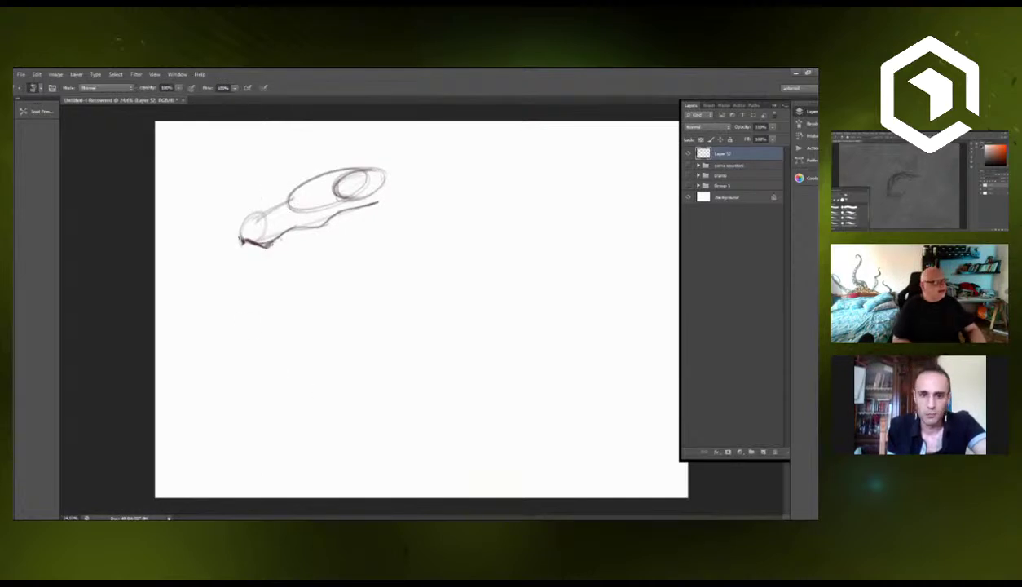
mouse_move(238, 228)
mouse_down()
mouse_move(237, 218)
mouse_move(313, 173)
mouse_up()
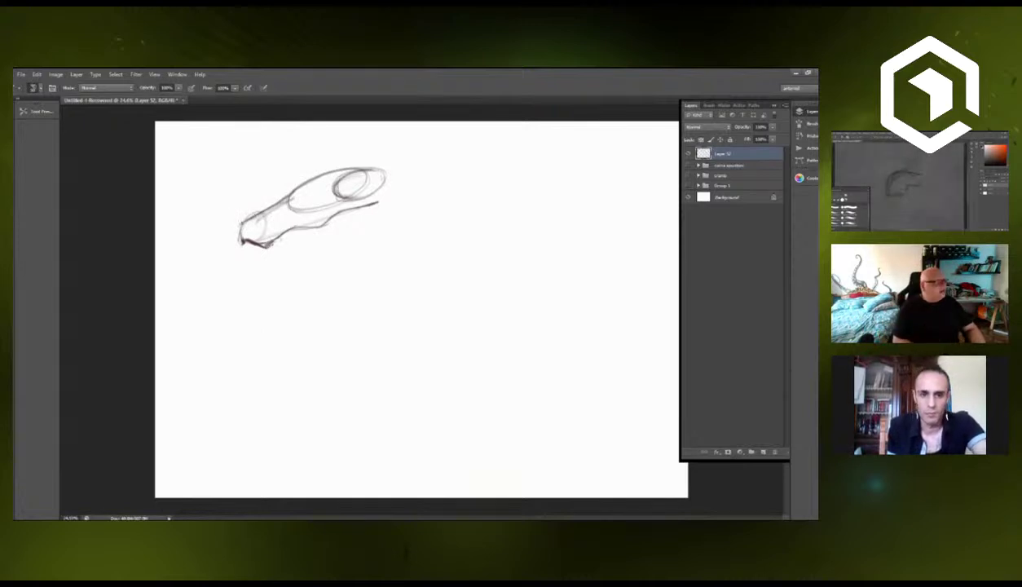
mouse_move(243, 213)
mouse_down()
mouse_move(241, 227)
mouse_move(250, 214)
mouse_move(267, 216)
mouse_move(271, 230)
mouse_up()
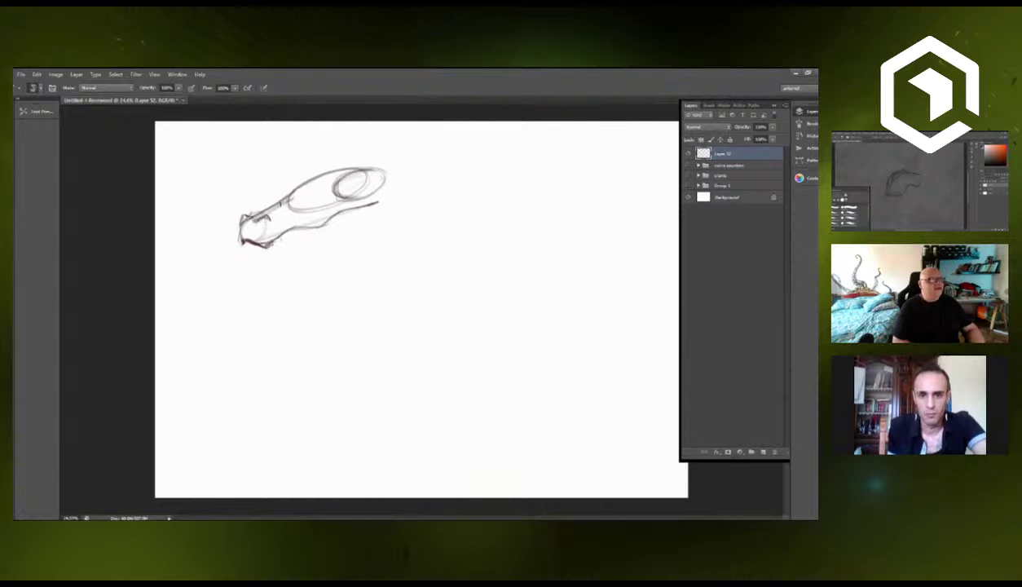
drag(331, 186, 320, 193)
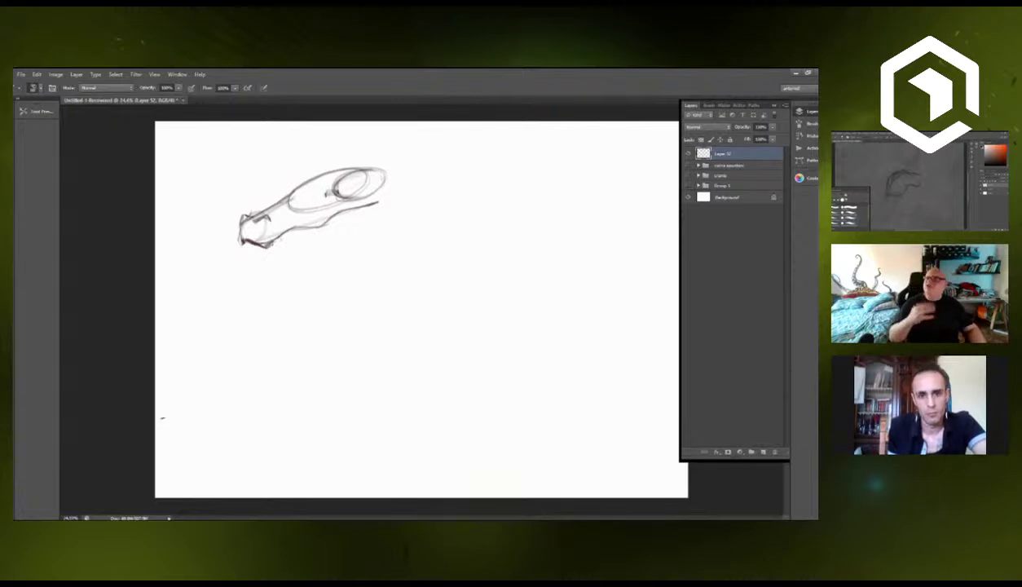
key(ctrl+z)
mouse_move(291, 198)
mouse_down()
mouse_move(290, 185)
mouse_move(312, 178)
mouse_move(320, 194)
mouse_move(335, 179)
mouse_up()
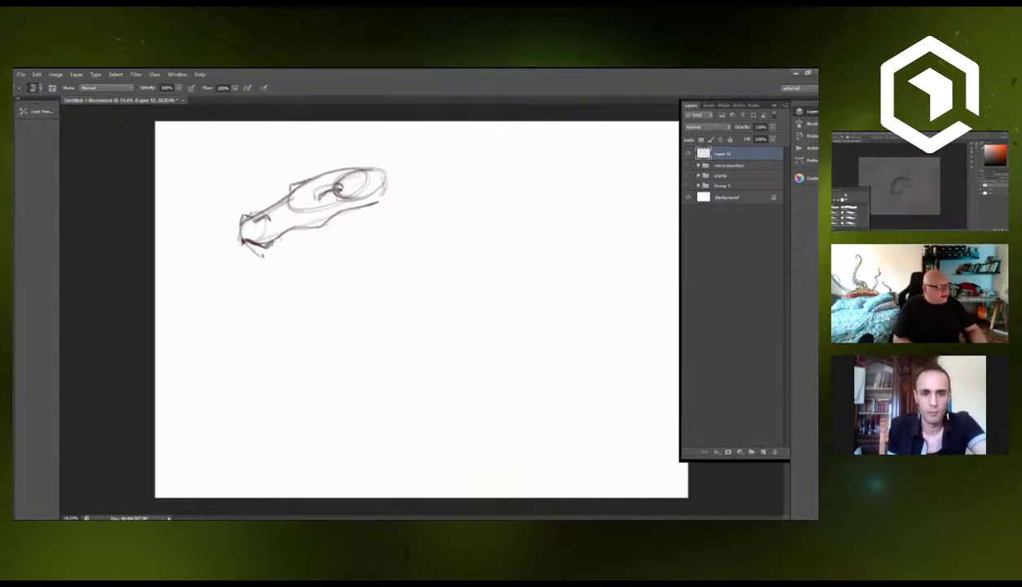
Sketch a slim lower jaw under the creature head and place a duplicate of the head beside it on its own layer.
mouse_move(245, 242)
mouse_down()
mouse_move(276, 259)
mouse_move(370, 230)
mouse_up()
mouse_move(335, 191)
mouse_down()
mouse_move(279, 165)
mouse_move(450, 168)
mouse_move(440, 168)
mouse_up()
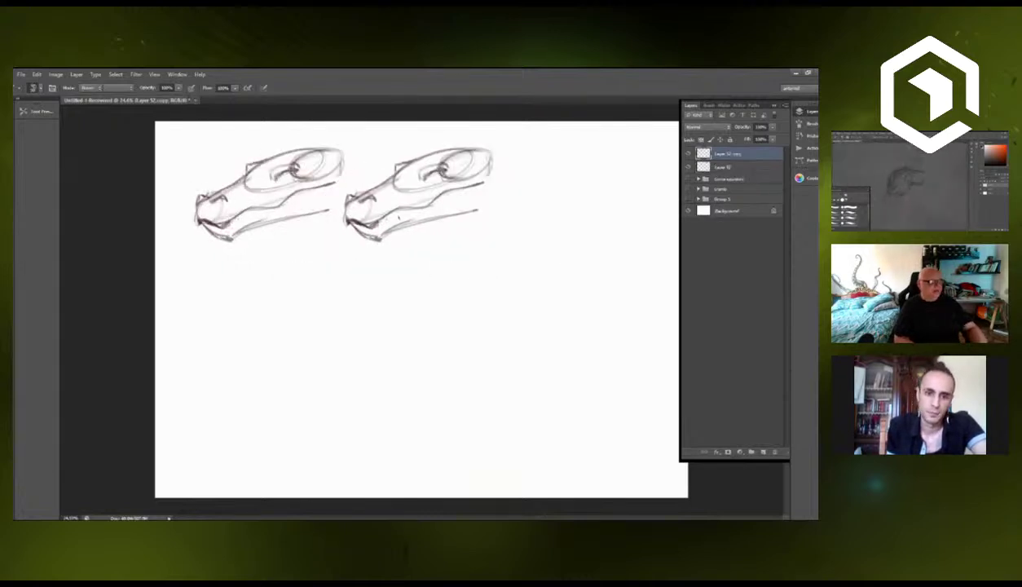
Replace the second head's slim lower jaw with a deep one joined at the back, and reinforce the first head's jaw line.
key(e)
drag(352, 234, 482, 207)
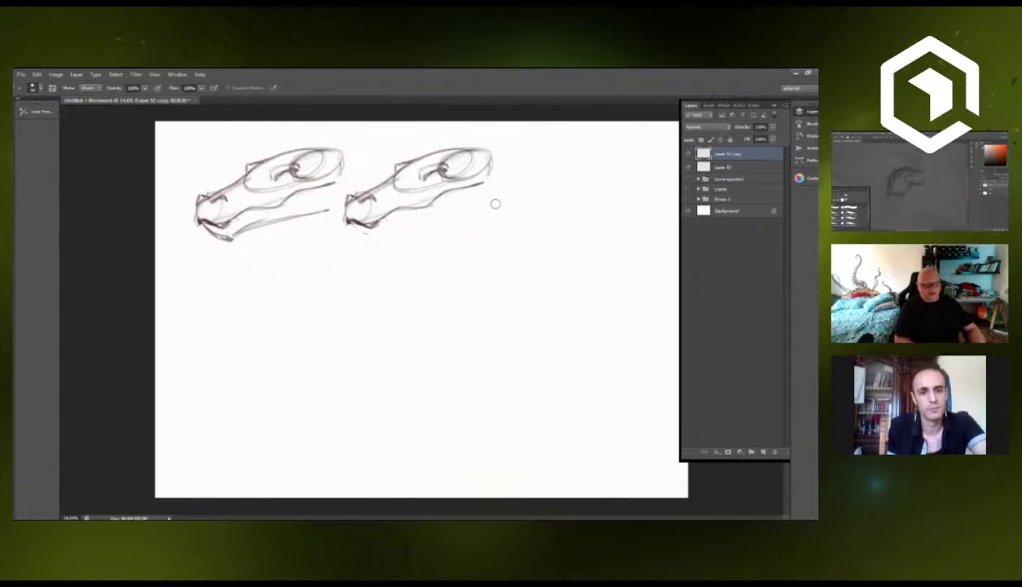
key(b)
mouse_move(346, 219)
mouse_down()
mouse_move(376, 247)
mouse_move(418, 236)
mouse_move(457, 257)
mouse_move(490, 235)
mouse_up()
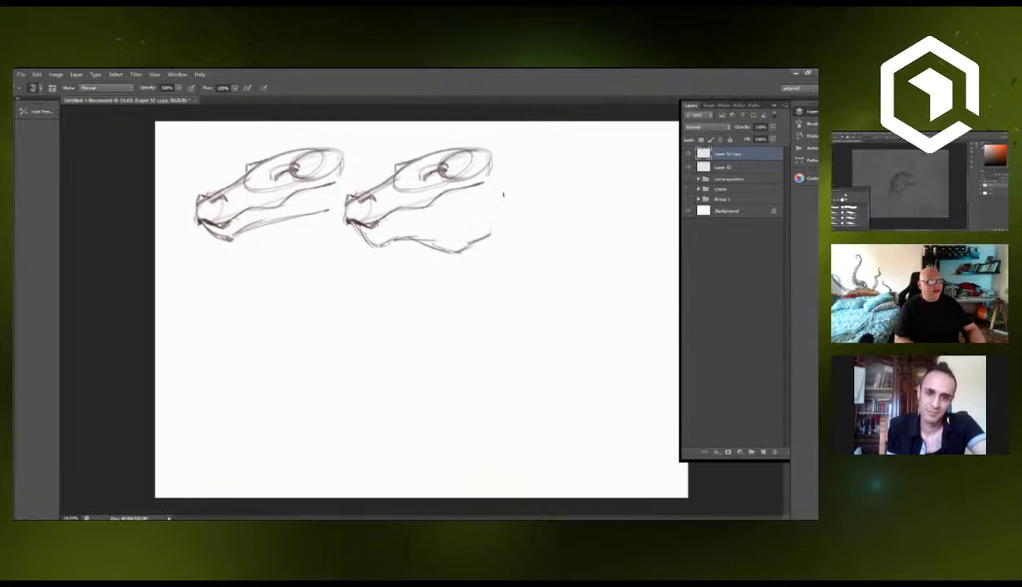
mouse_move(494, 184)
mouse_down()
mouse_move(490, 235)
mouse_move(494, 222)
mouse_move(433, 240)
mouse_move(481, 231)
mouse_up()
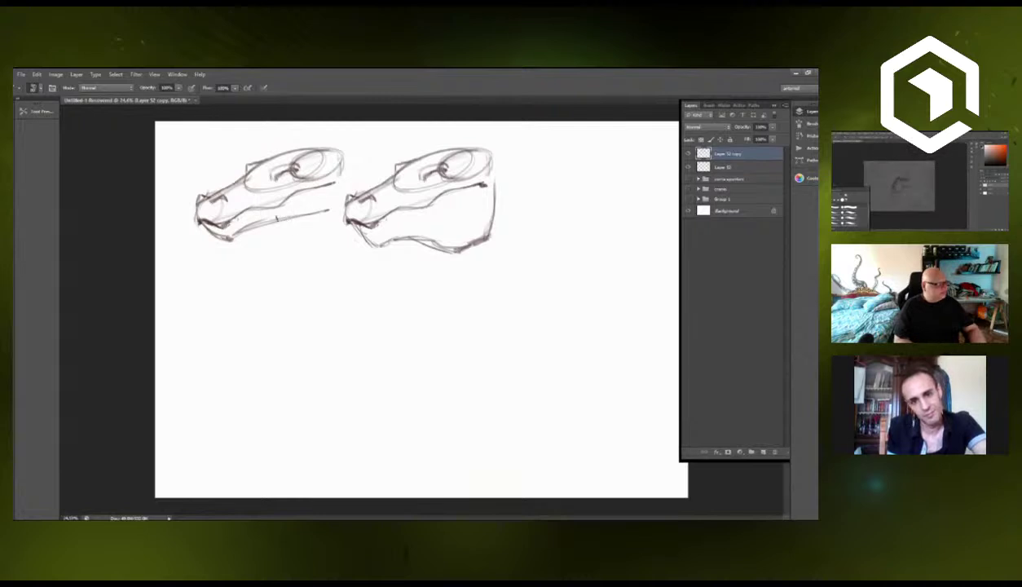
mouse_move(269, 220)
mouse_down()
mouse_move(328, 209)
mouse_move(334, 191)
mouse_up()
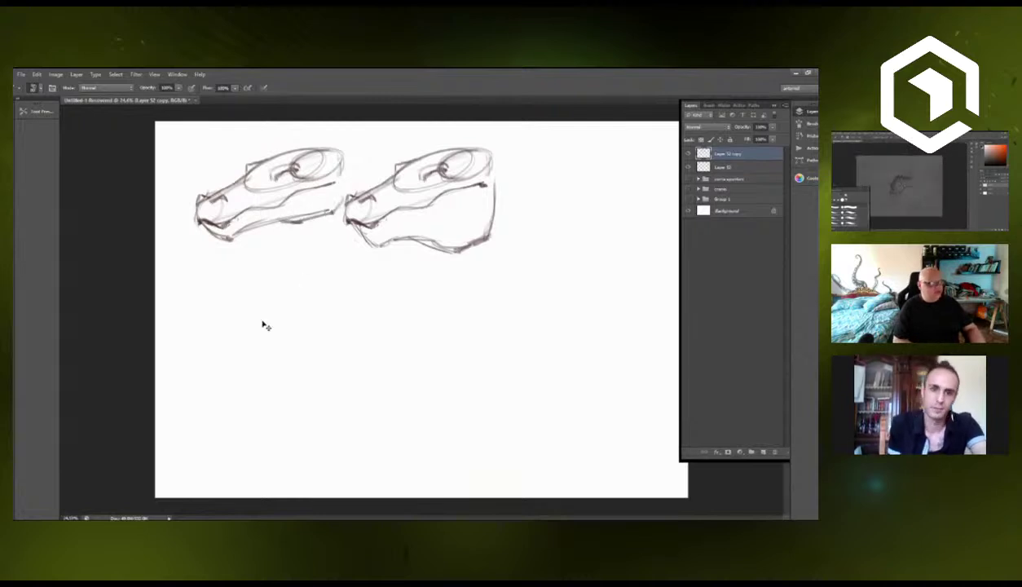
Merge the duplicate layer down, shift both heads slightly left, and move the lassoed second head a little farther from the first.
key(ctrl+e)
drag(478, 189, 463, 187)
key(l)
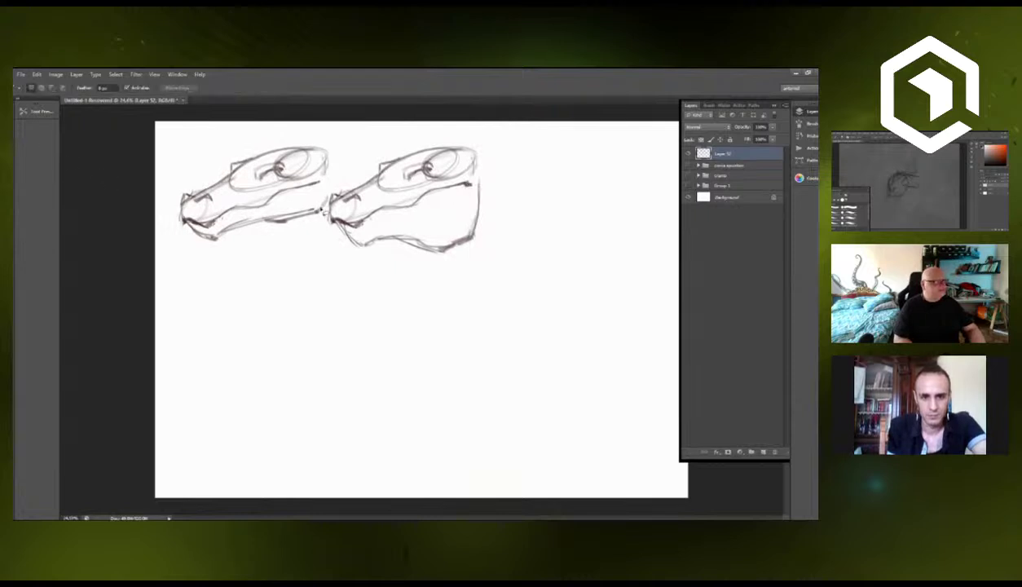
mouse_move(320, 210)
mouse_down()
mouse_move(332, 185)
mouse_move(377, 145)
mouse_move(537, 167)
mouse_move(302, 283)
mouse_move(319, 224)
mouse_up()
drag(351, 304, 357, 298)
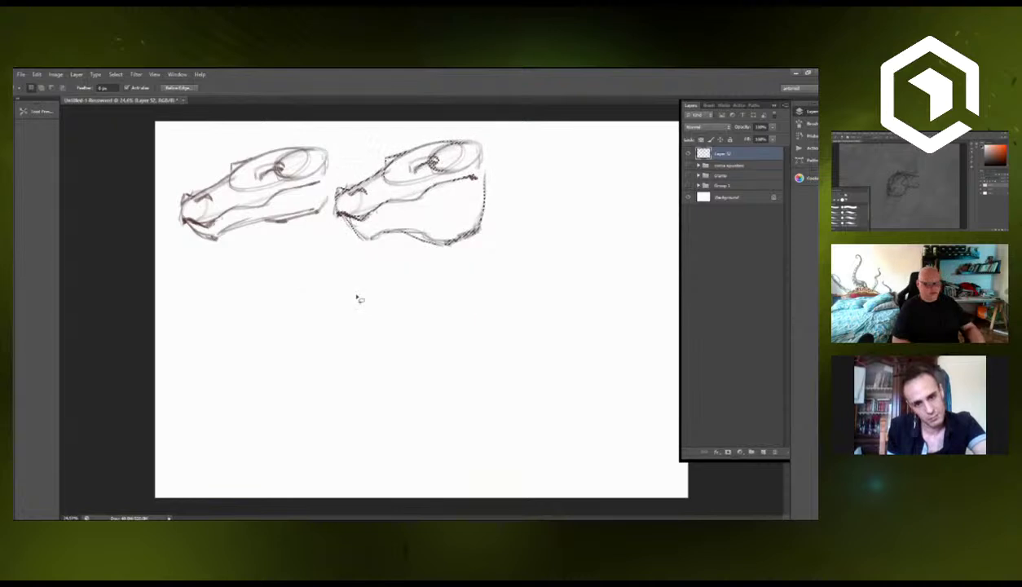
key(ctrl+d)
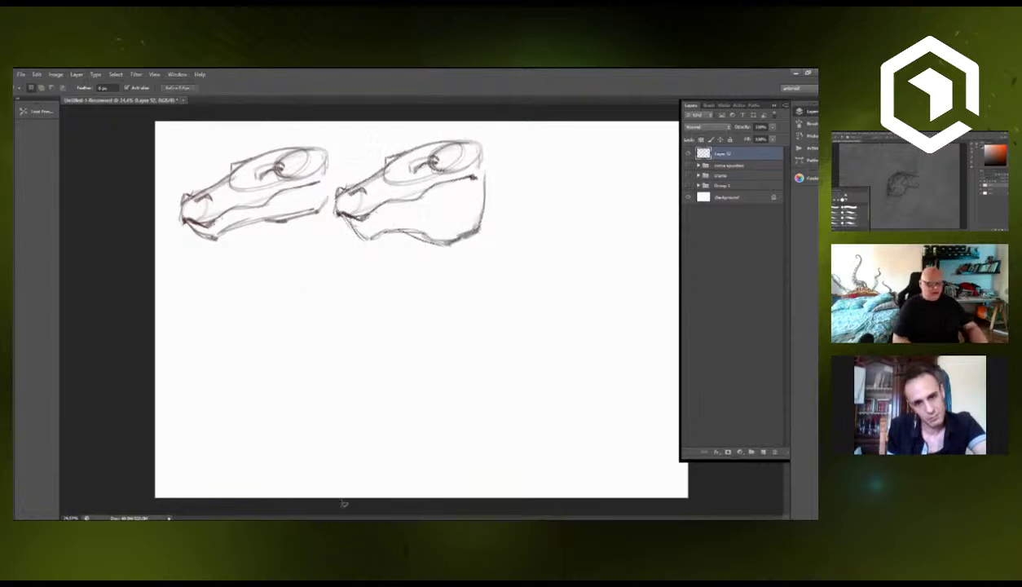
Select the second head and place a copy of it beside the original as a third head in the row.
key(b)
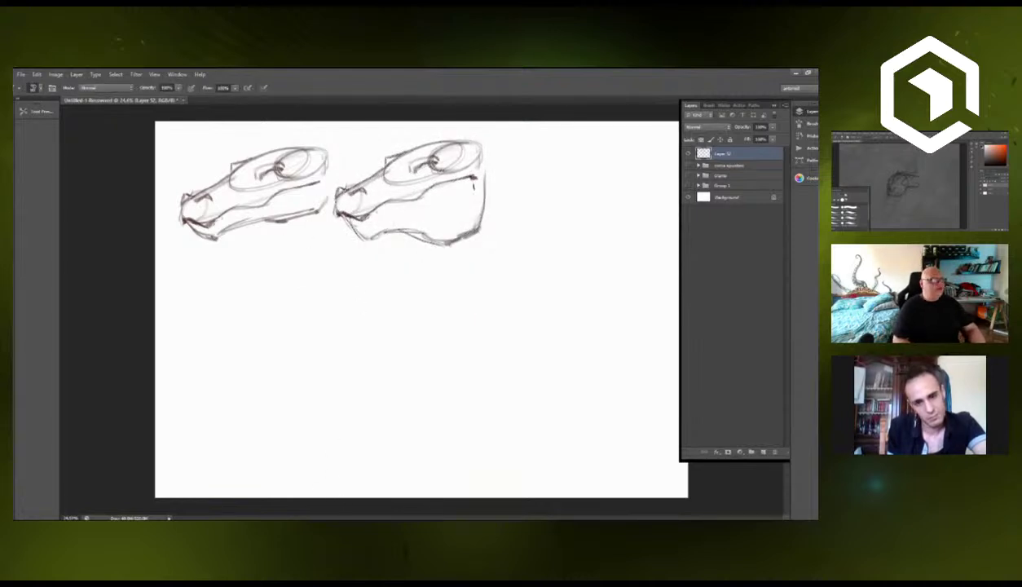
key(l)
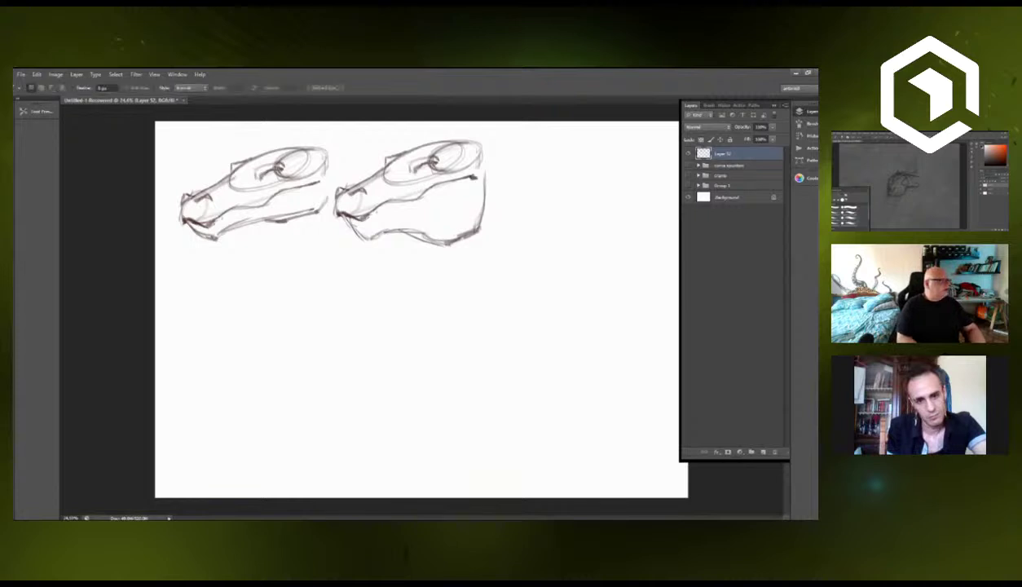
mouse_move(330, 228)
mouse_down()
mouse_move(346, 154)
mouse_move(479, 255)
mouse_move(326, 224)
mouse_move(542, 213)
mouse_move(529, 217)
mouse_up()
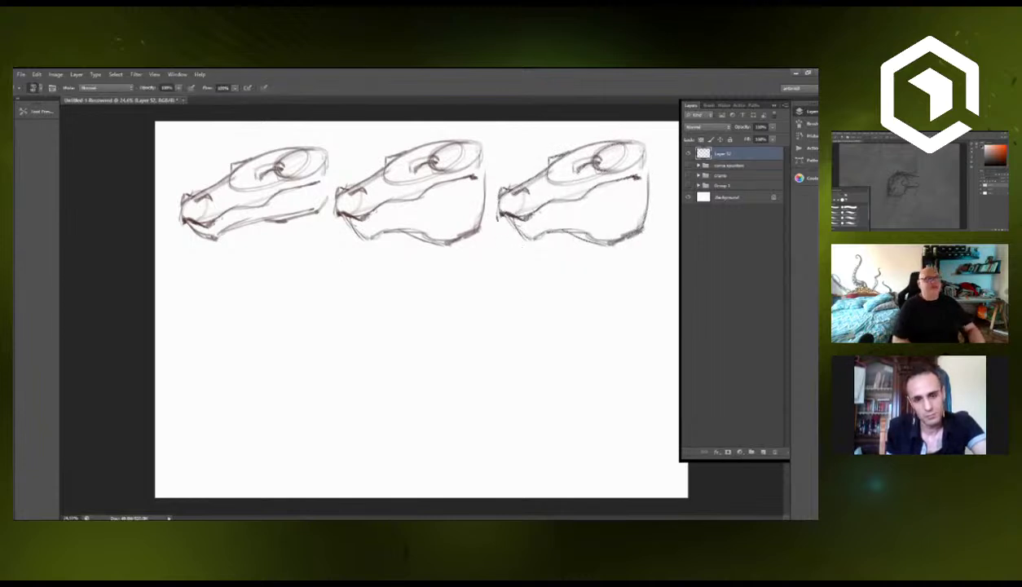
Erase the front of the third head's lower jaw and redraw it with a heavy, dropped chin and a thick wavy underside.
key(b)
mouse_move(528, 230)
mouse_down()
mouse_move(512, 228)
mouse_move(572, 226)
mouse_up()
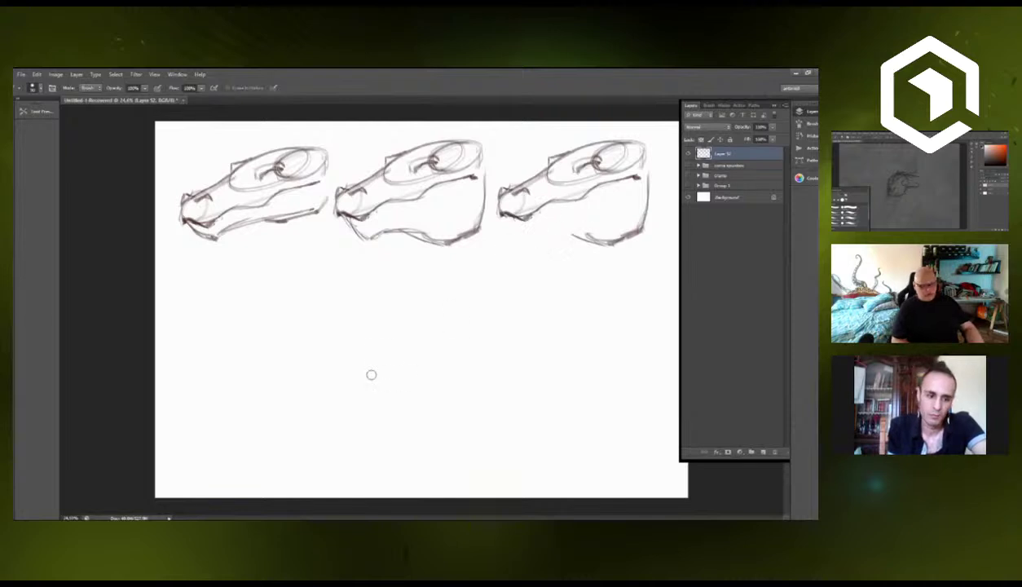
key(b)
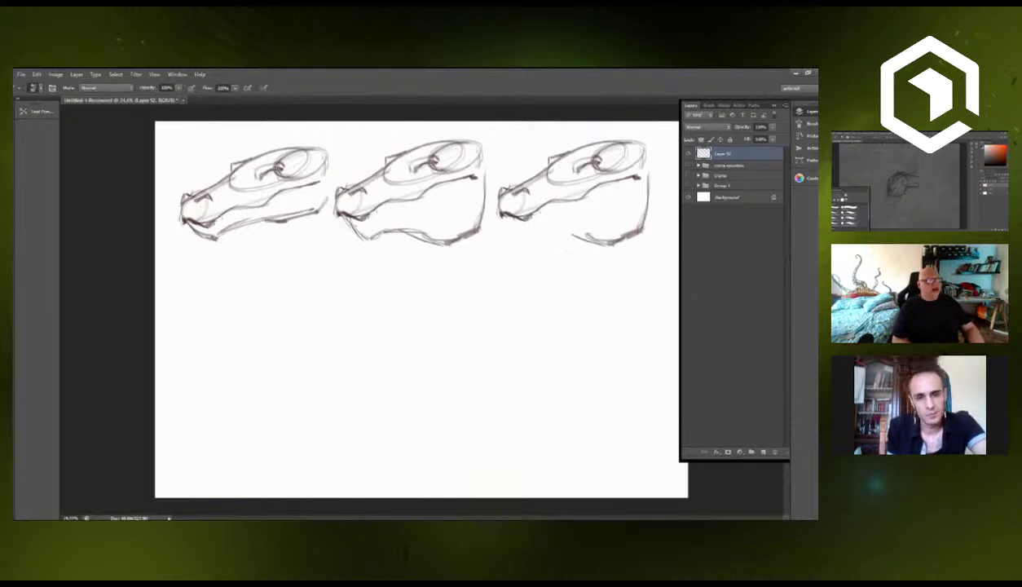
mouse_move(491, 207)
mouse_down()
mouse_move(494, 246)
mouse_move(582, 235)
mouse_move(611, 243)
mouse_up()
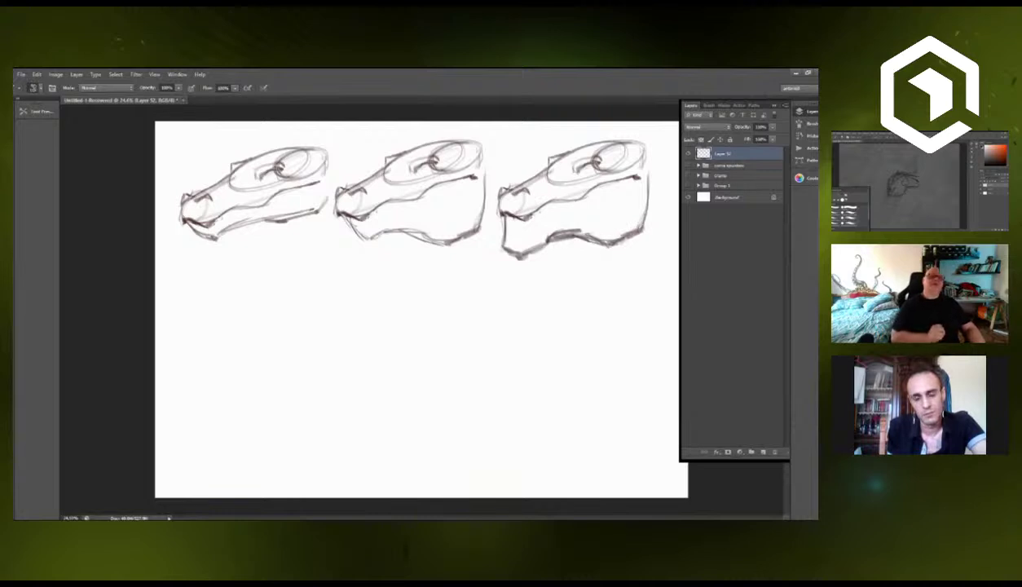
mouse_move(504, 216)
mouse_down()
mouse_move(503, 248)
mouse_move(551, 232)
mouse_up()
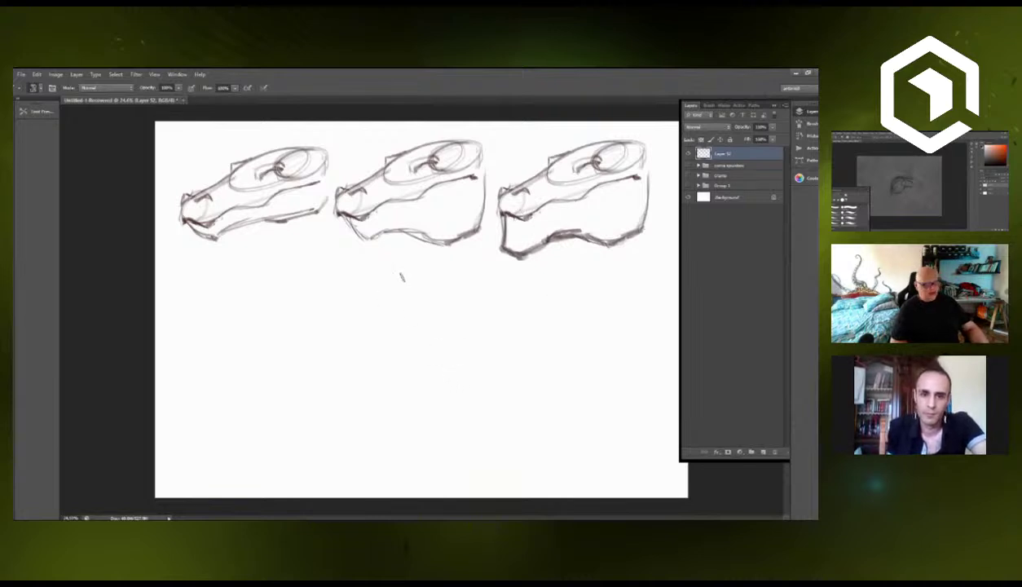
Erase the third head's sloping muzzle line and redraw a raised snout bridge with a brow bump and a cheek line before the eye.
key(e)
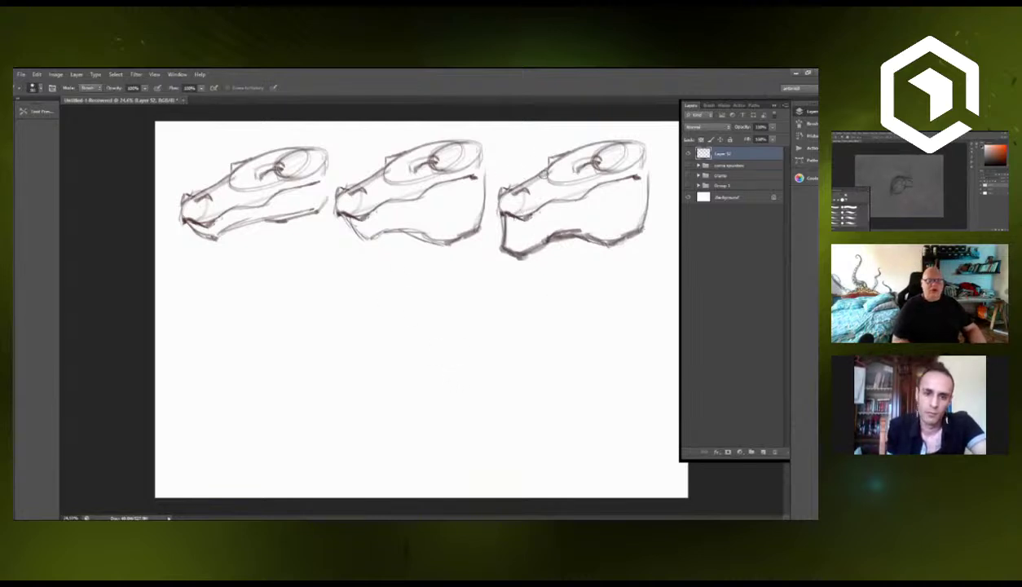
mouse_move(536, 173)
mouse_down()
mouse_move(507, 184)
mouse_move(531, 178)
mouse_up()
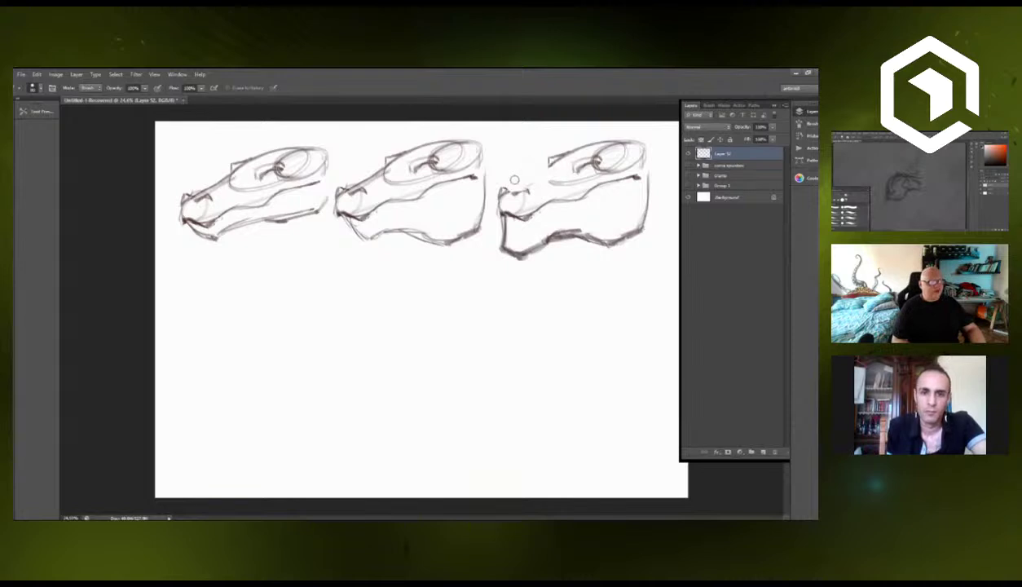
key(b)
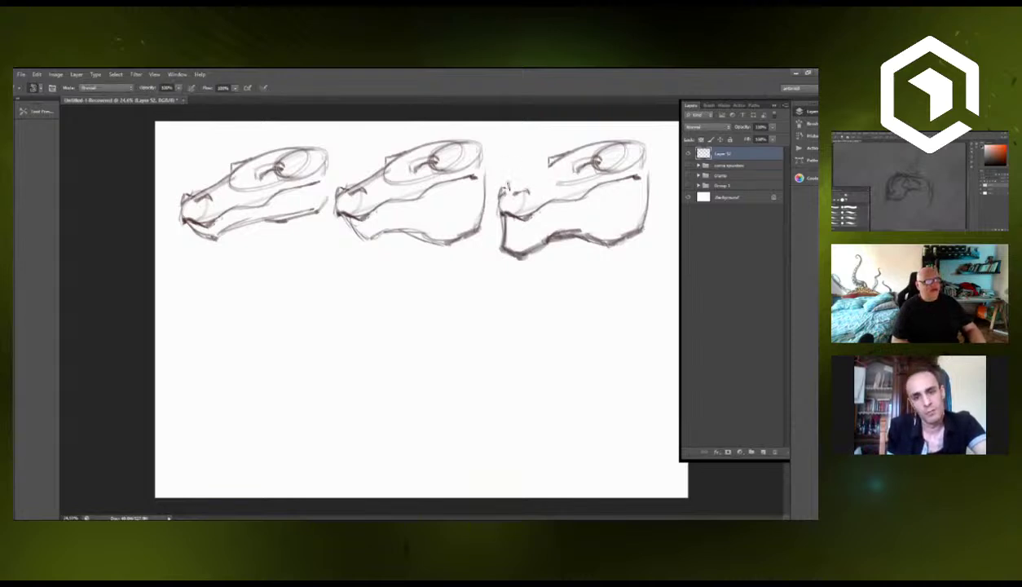
mouse_move(500, 190)
mouse_down()
mouse_move(551, 159)
mouse_move(503, 191)
mouse_up()
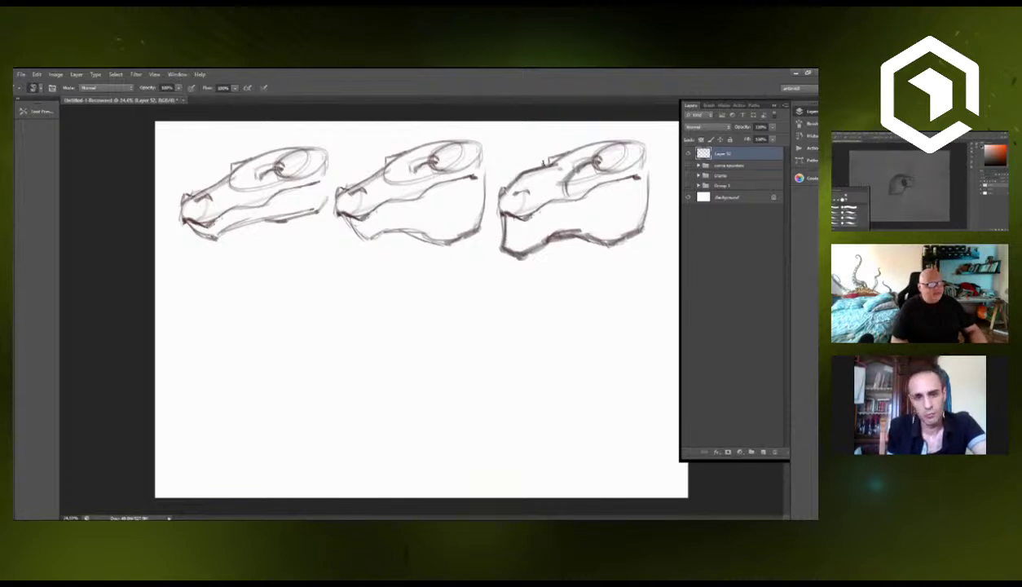
Darken the third head's brow bump and eye, then erase the heavy front chin and redraw it with jagged, spiky points.
mouse_move(532, 159)
mouse_down()
mouse_move(564, 148)
mouse_move(601, 158)
mouse_up()
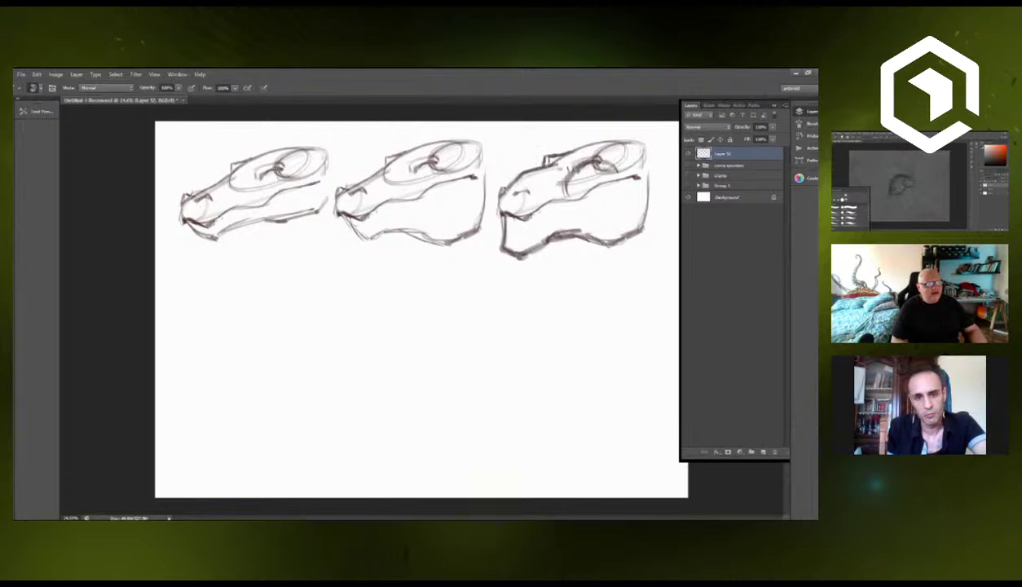
drag(549, 194, 566, 164)
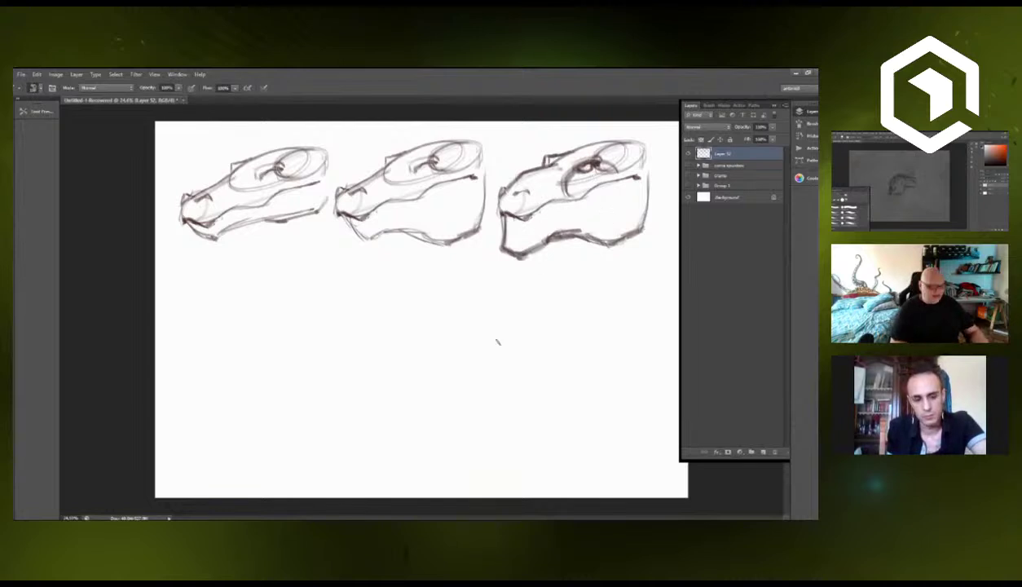
key(e)
mouse_move(504, 237)
mouse_down()
mouse_move(517, 265)
mouse_move(559, 242)
mouse_move(465, 260)
mouse_move(500, 261)
mouse_move(505, 230)
mouse_move(520, 256)
mouse_move(536, 260)
mouse_move(564, 241)
mouse_up()
key(b)
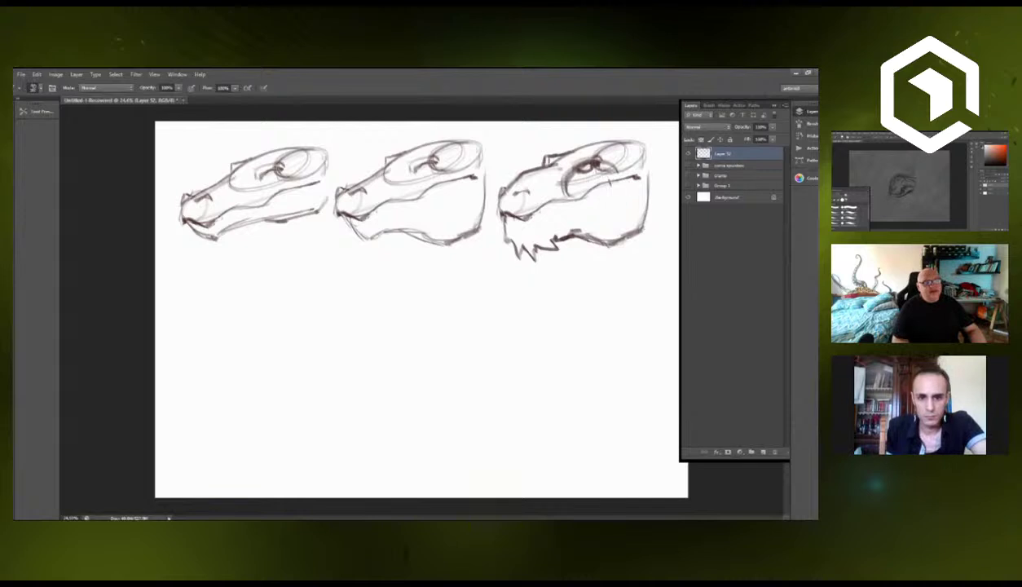
Draw a swept cheekbone ridge curling up behind the skull on the third, second and first heads.
mouse_move(603, 178)
mouse_down()
mouse_move(657, 173)
mouse_move(604, 168)
mouse_move(657, 174)
mouse_up()
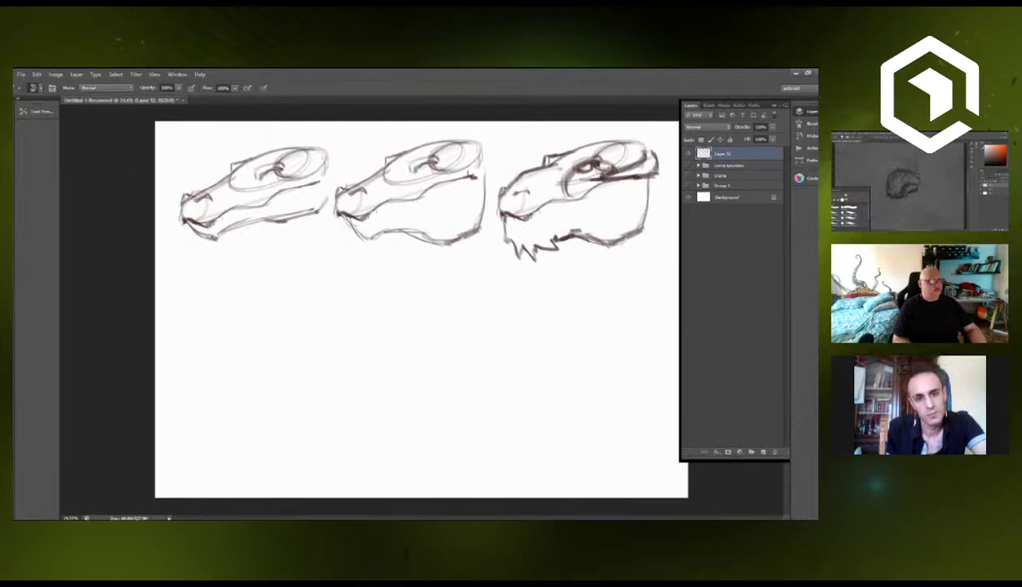
mouse_move(437, 171)
mouse_down()
mouse_move(481, 152)
mouse_move(418, 168)
mouse_up()
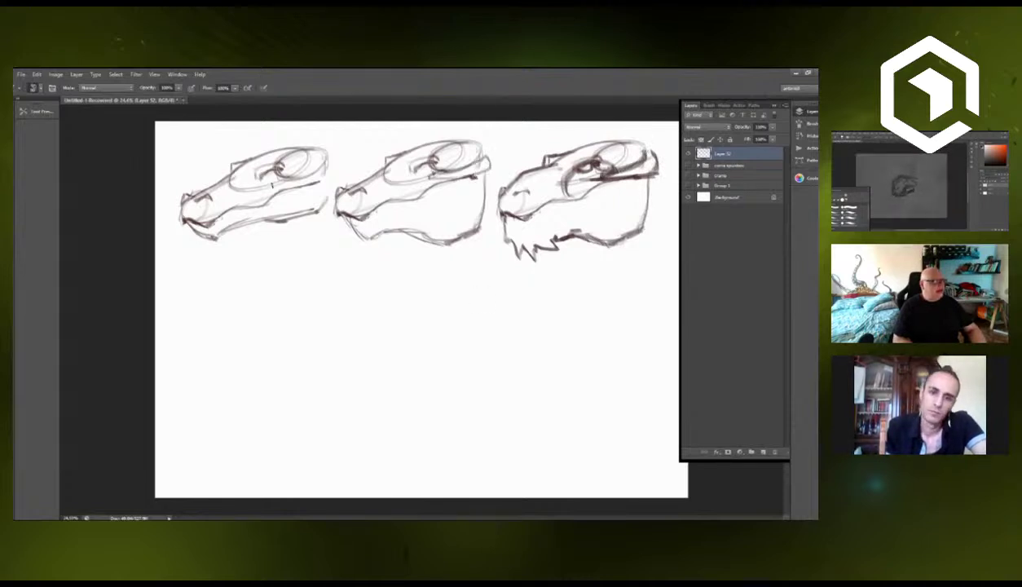
mouse_move(272, 184)
mouse_down()
mouse_move(331, 162)
mouse_move(276, 184)
mouse_move(271, 162)
mouse_move(292, 151)
mouse_move(325, 155)
mouse_move(285, 159)
mouse_move(291, 180)
mouse_move(281, 180)
mouse_up()
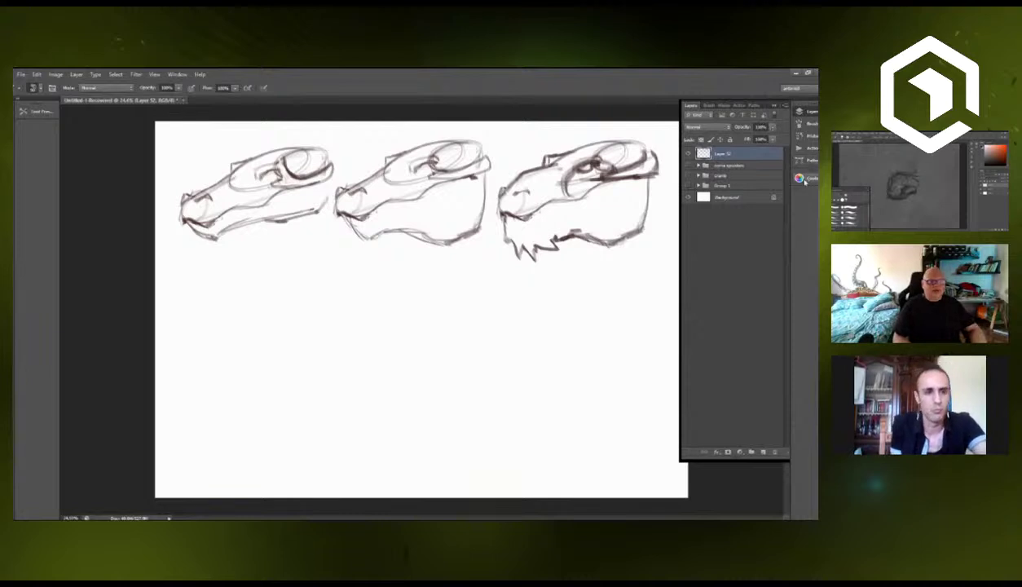
Trace over the first head's nostril bumps, muzzle line, brow bump and eye ring in bright red, and mark the second head's nostril.
click(799, 177)
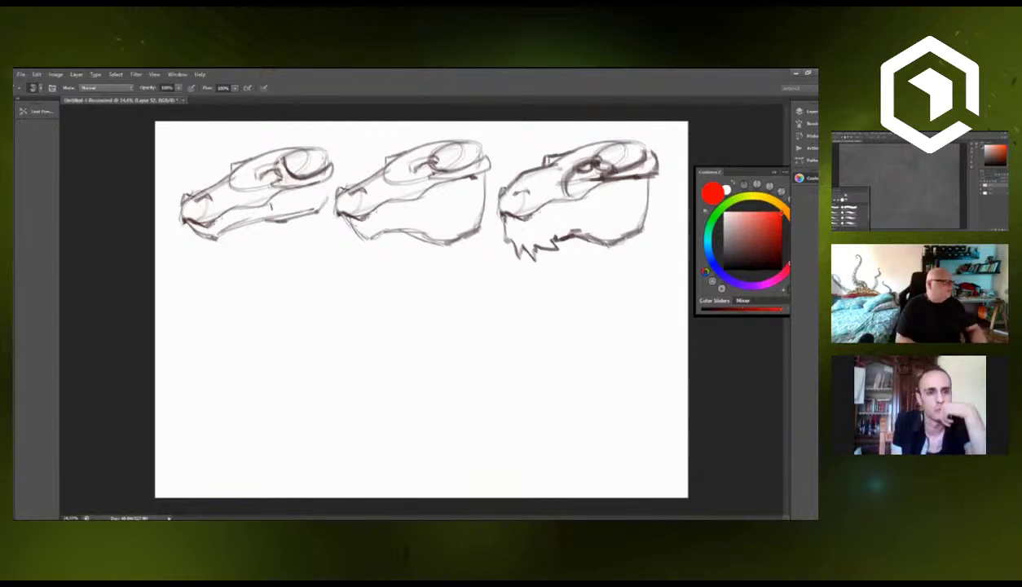
mouse_move(198, 200)
mouse_down()
mouse_move(213, 199)
mouse_move(184, 204)
mouse_up()
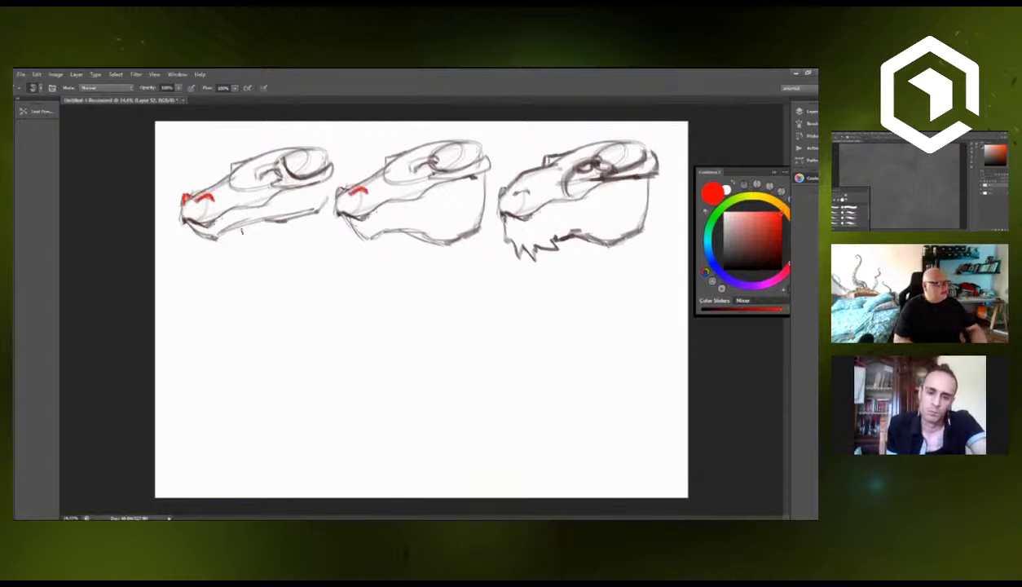
drag(221, 198, 255, 183)
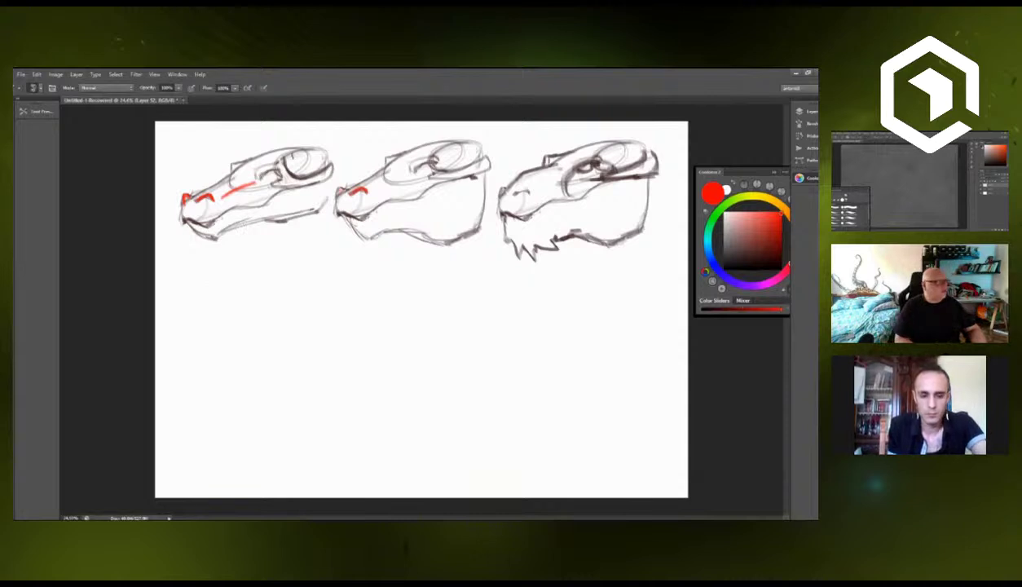
drag(258, 177, 282, 168)
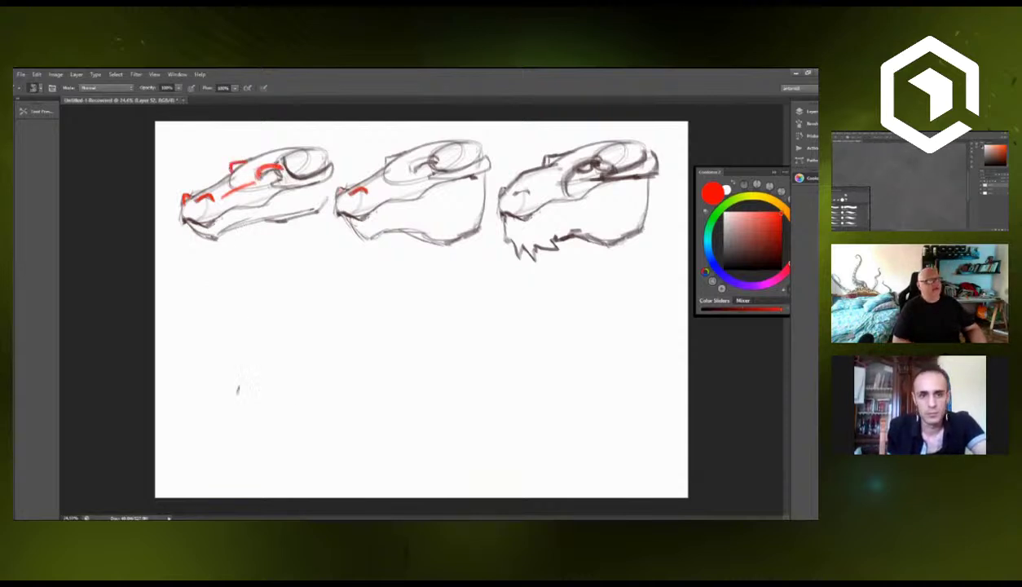
drag(281, 179, 263, 180)
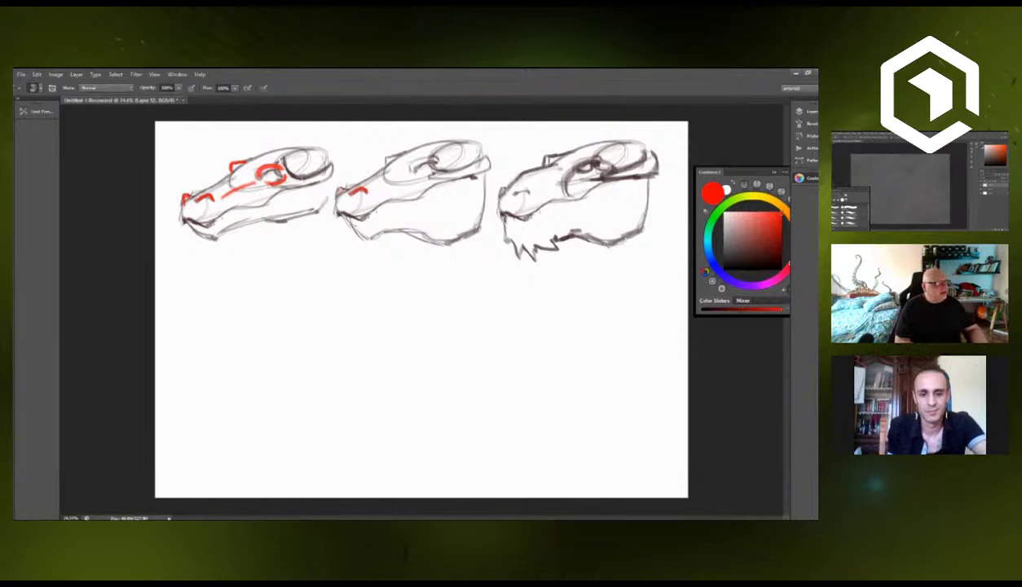
Trace the first head's cheekbone ridge, rear jaw curve and front chin in thick red strokes.
mouse_move(291, 170)
mouse_down()
mouse_move(327, 169)
mouse_move(319, 177)
mouse_up()
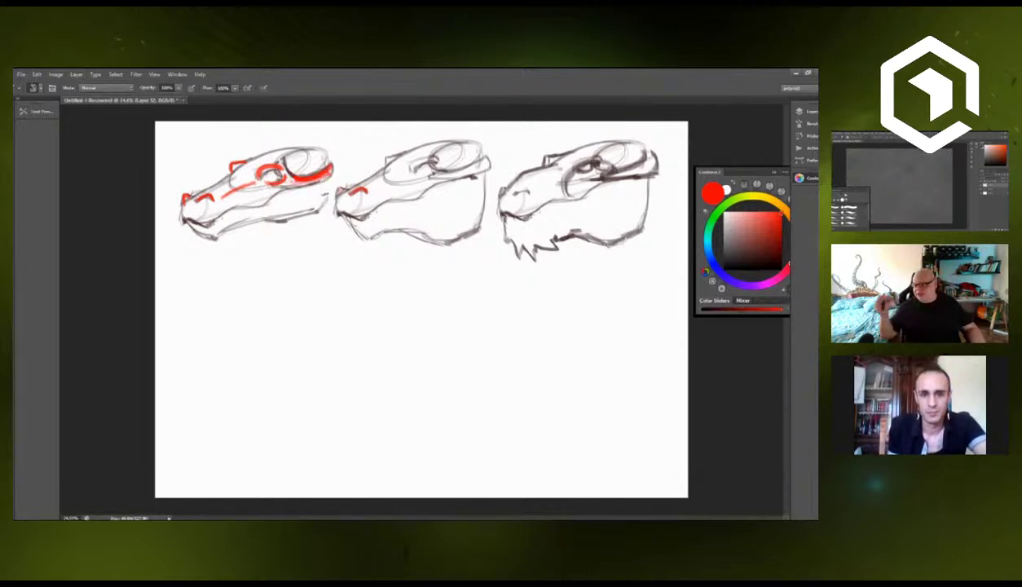
mouse_move(288, 220)
mouse_down()
mouse_move(327, 186)
mouse_move(290, 220)
mouse_up()
drag(328, 189, 288, 221)
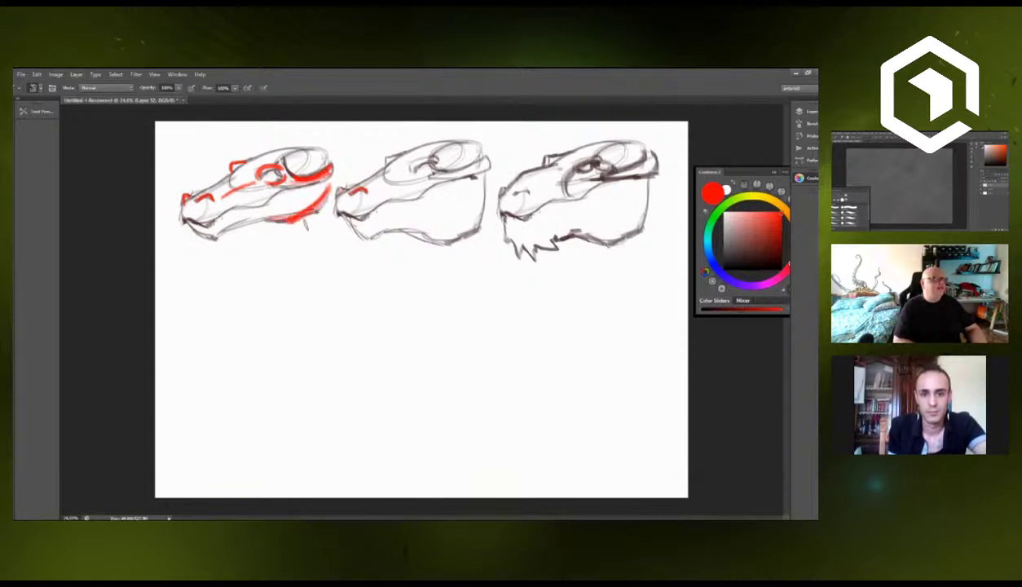
drag(191, 233, 230, 226)
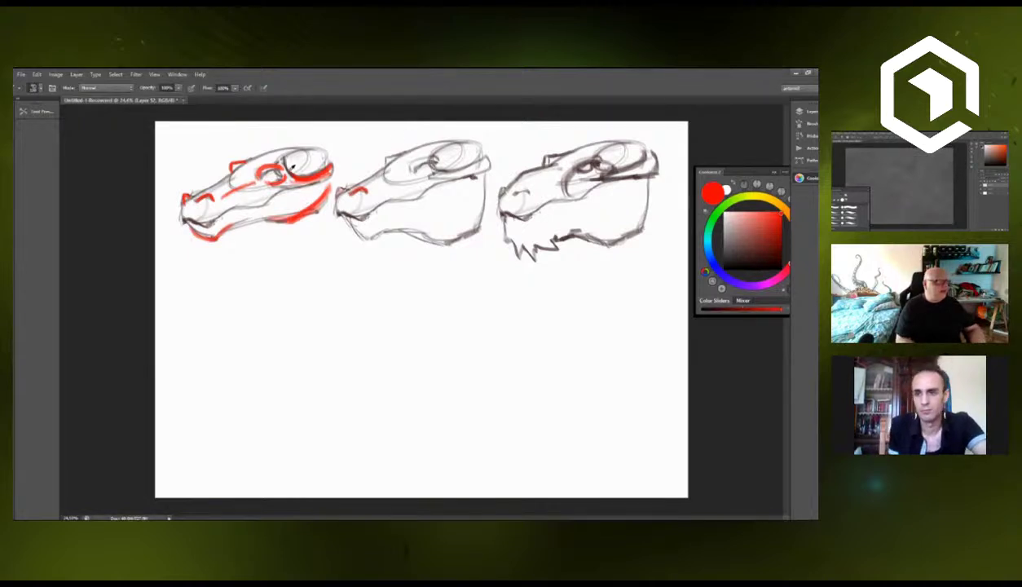
Sketch two overlapping rounded crests behind the first head's skull in the sampled dark colour and trace them in red.
alt+click(290, 169)
mouse_move(308, 146)
mouse_down()
mouse_move(334, 137)
mouse_move(332, 165)
mouse_move(319, 139)
mouse_move(335, 158)
mouse_move(310, 143)
mouse_up()
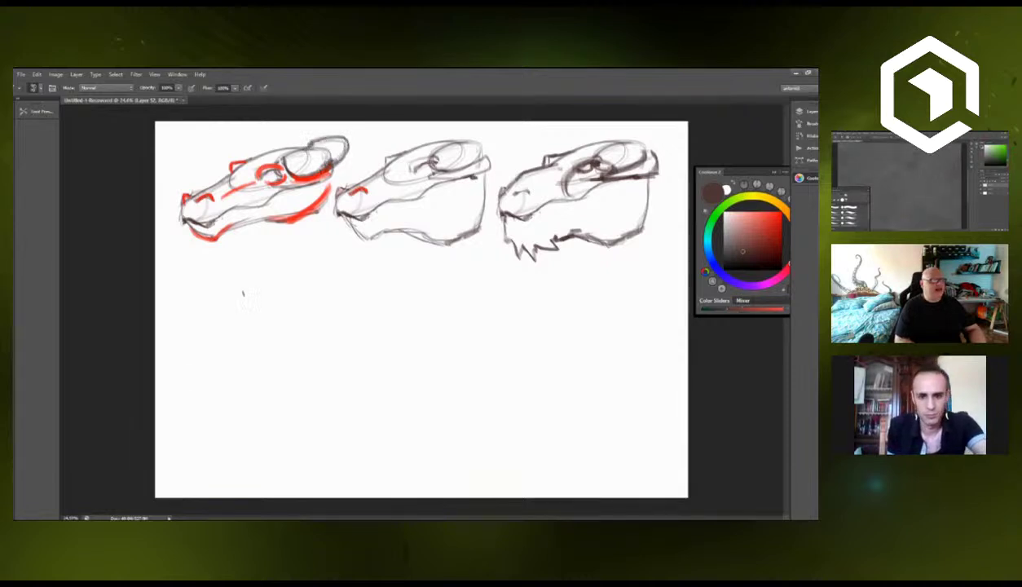
mouse_move(329, 166)
mouse_down()
mouse_move(318, 171)
mouse_move(356, 149)
mouse_move(325, 178)
mouse_up()
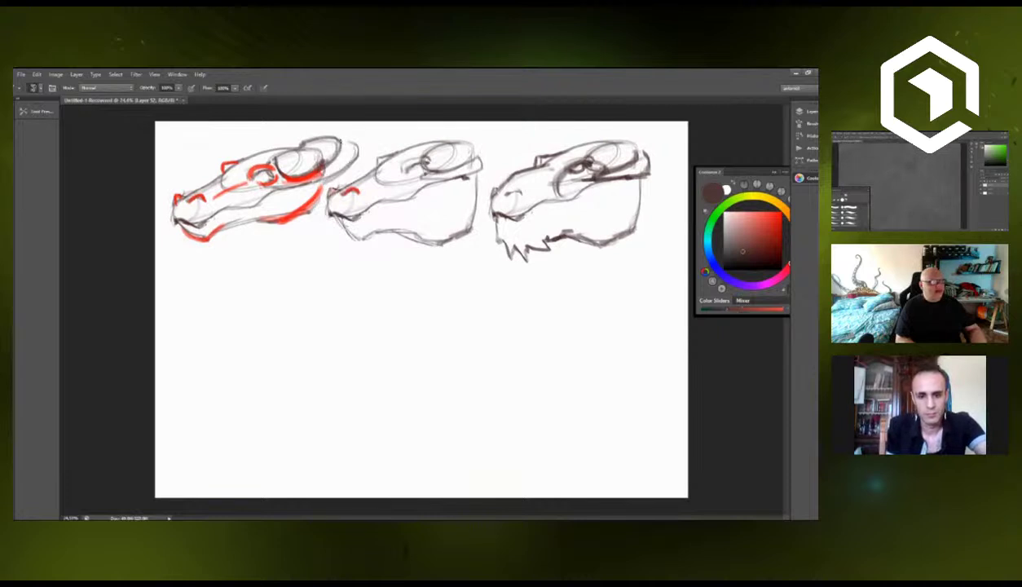
mouse_move(339, 140)
mouse_down()
mouse_move(351, 161)
mouse_move(335, 137)
mouse_move(326, 177)
mouse_up()
alt+click(319, 172)
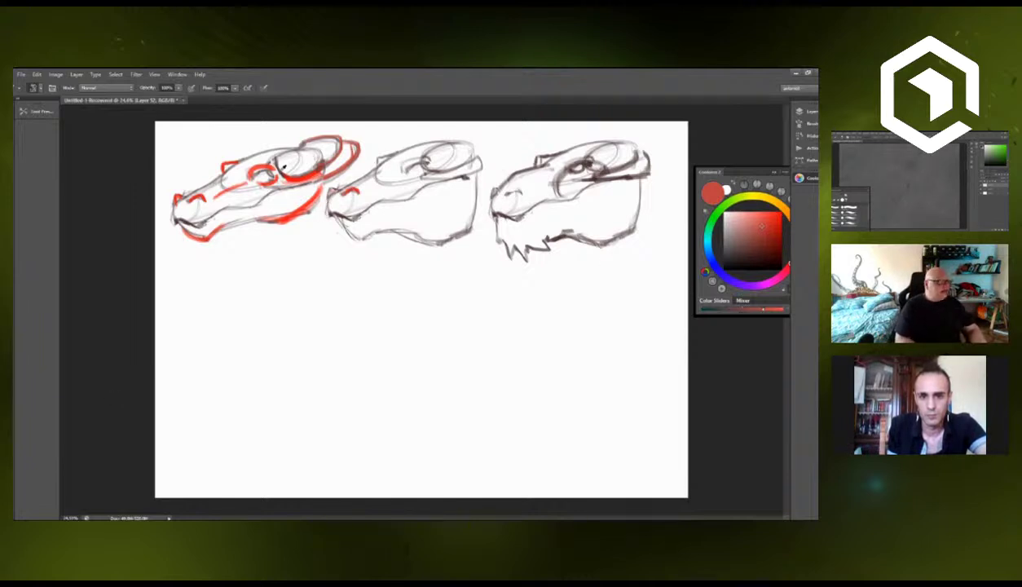
Sketch a slender, long-snouted head below the first one in the dark line colour, with an oval skull, wavy mouth line, small eye and pointed rear crest.
alt+click(277, 166)
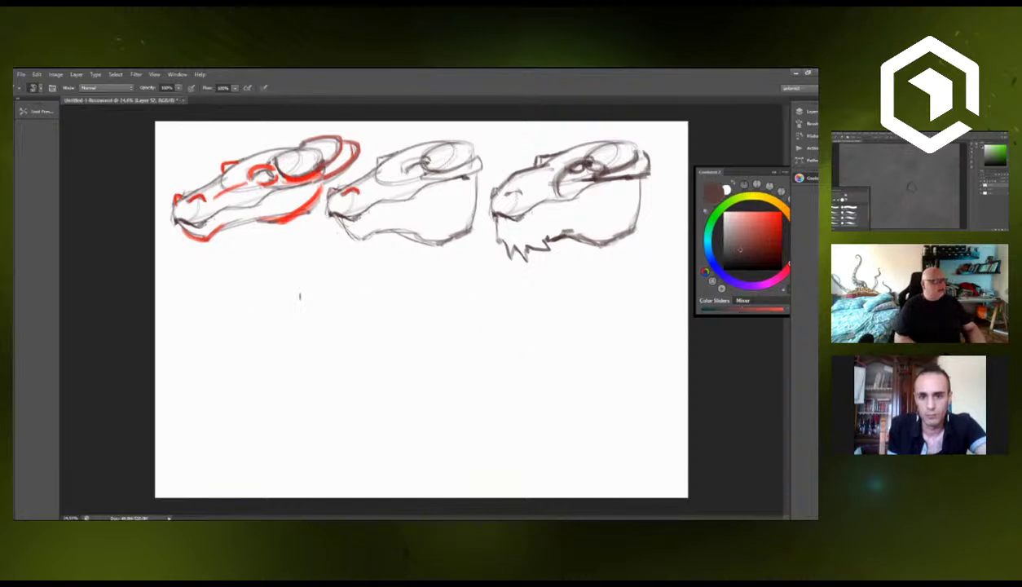
mouse_move(358, 282)
mouse_down()
mouse_move(348, 308)
mouse_move(297, 301)
mouse_move(227, 328)
mouse_up()
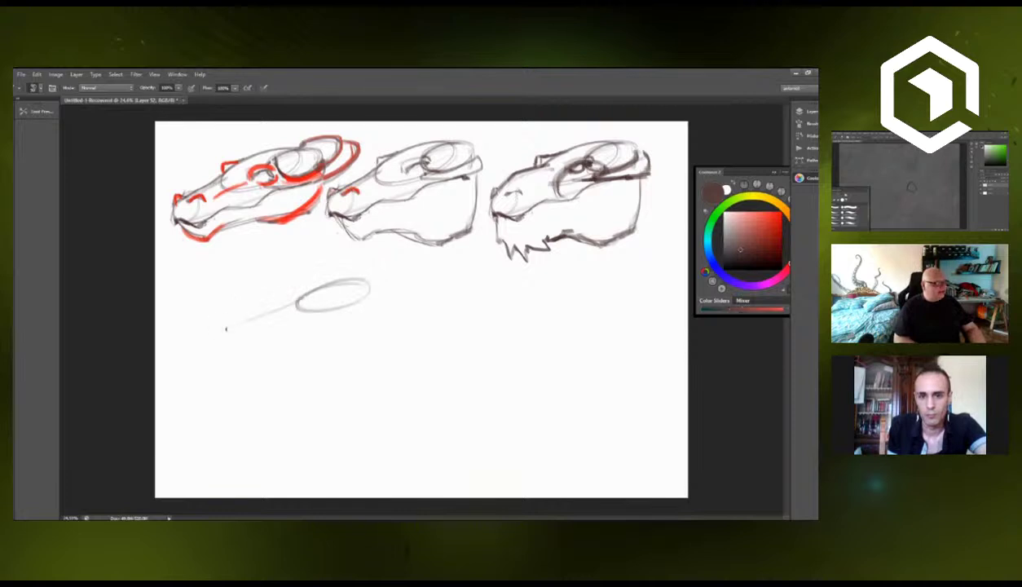
mouse_move(293, 304)
mouse_down()
mouse_move(218, 340)
mouse_move(239, 321)
mouse_move(242, 338)
mouse_move(215, 341)
mouse_move(346, 331)
mouse_up()
mouse_move(277, 333)
mouse_down()
mouse_move(341, 338)
mouse_move(329, 334)
mouse_move(374, 309)
mouse_up()
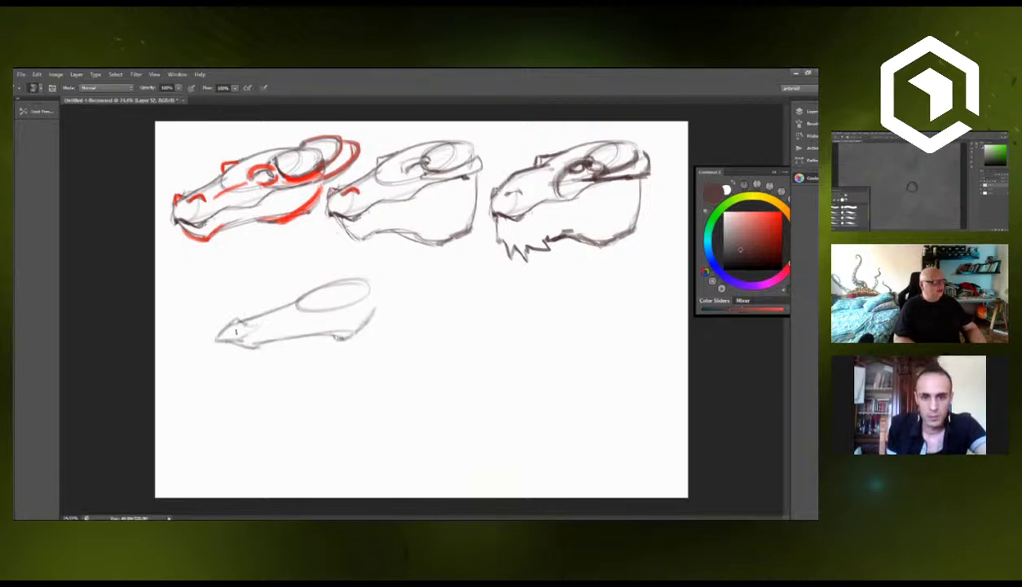
drag(235, 331, 376, 308)
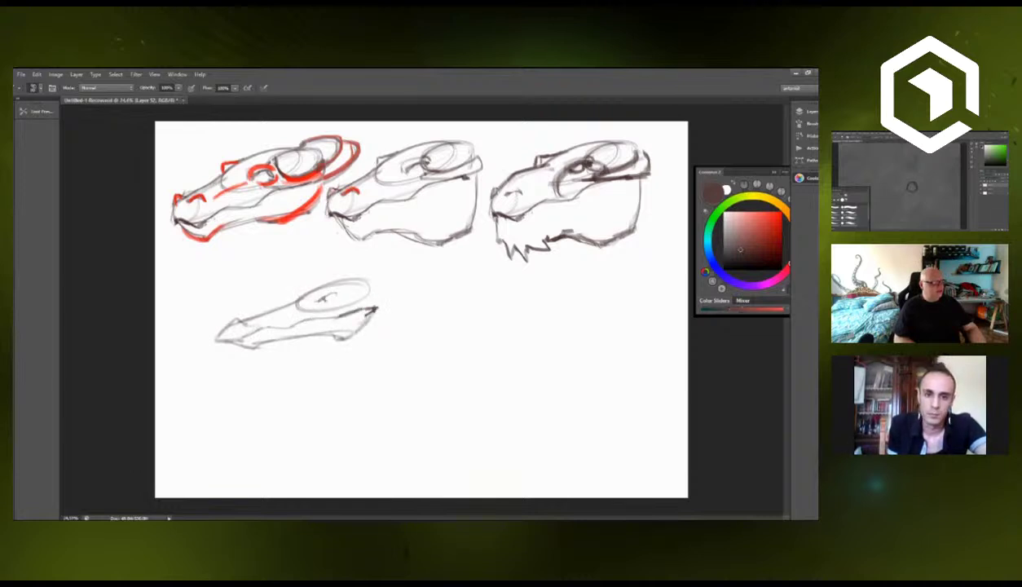
drag(291, 292, 343, 284)
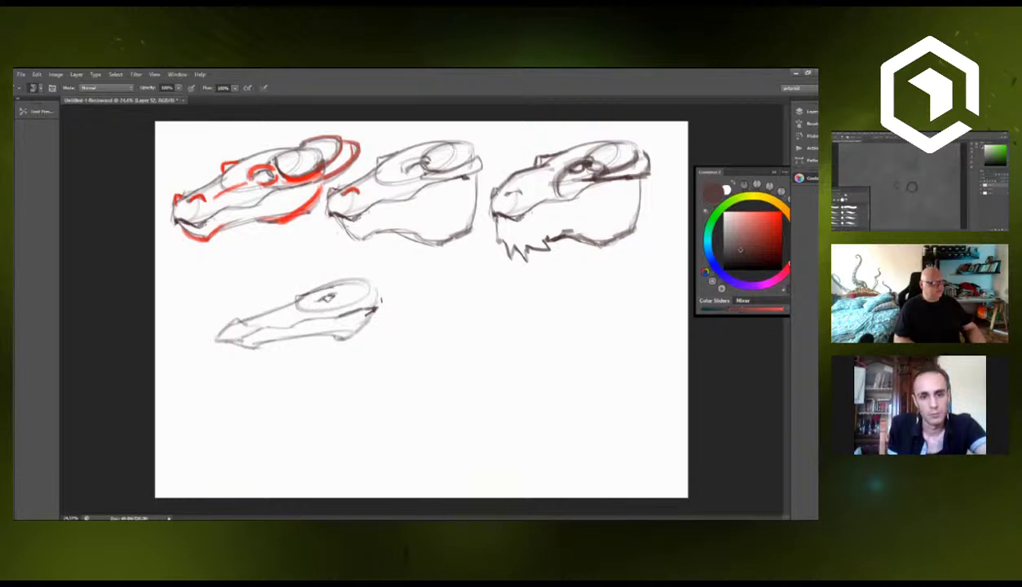
mouse_move(369, 280)
mouse_down()
mouse_move(355, 303)
mouse_move(346, 278)
mouse_move(396, 287)
mouse_up()
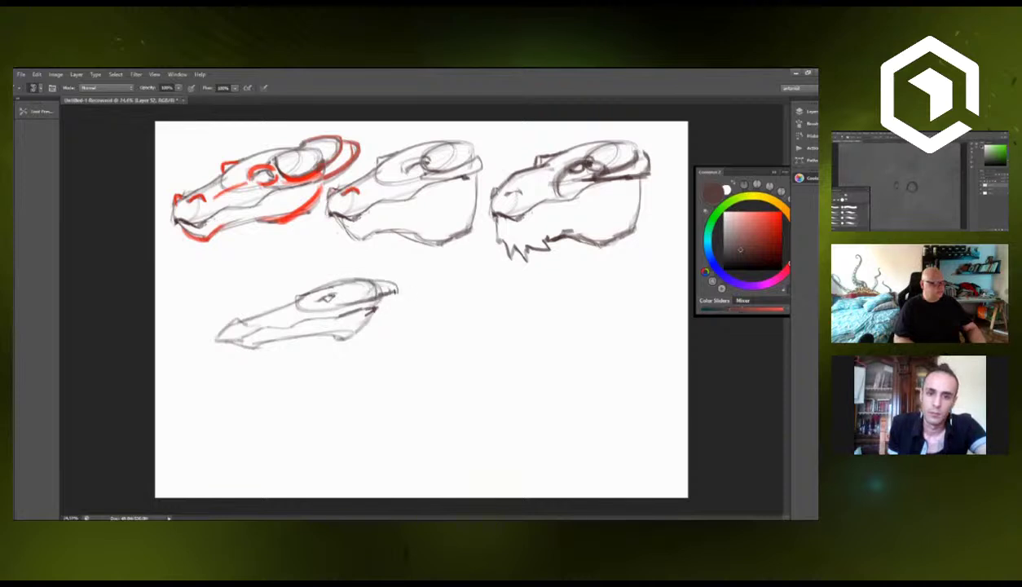
Draw a long curved neck below the slender head, with a throat line, arched nape and angled chest line.
mouse_move(318, 340)
mouse_down()
mouse_move(389, 361)
mouse_move(396, 428)
mouse_up()
drag(398, 285, 439, 383)
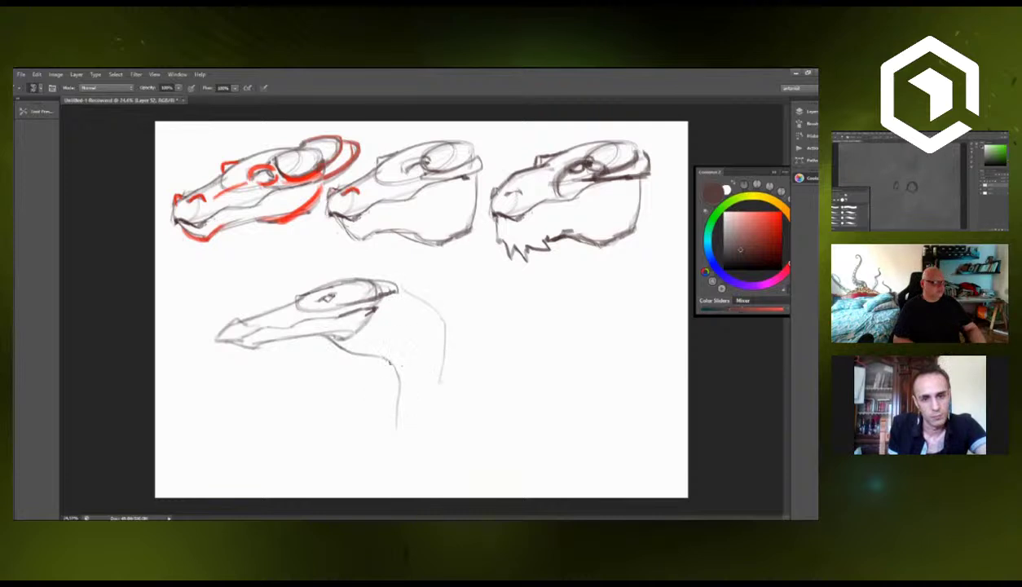
mouse_move(384, 362)
mouse_down()
mouse_move(337, 430)
mouse_move(328, 455)
mouse_up()
drag(326, 452, 381, 373)
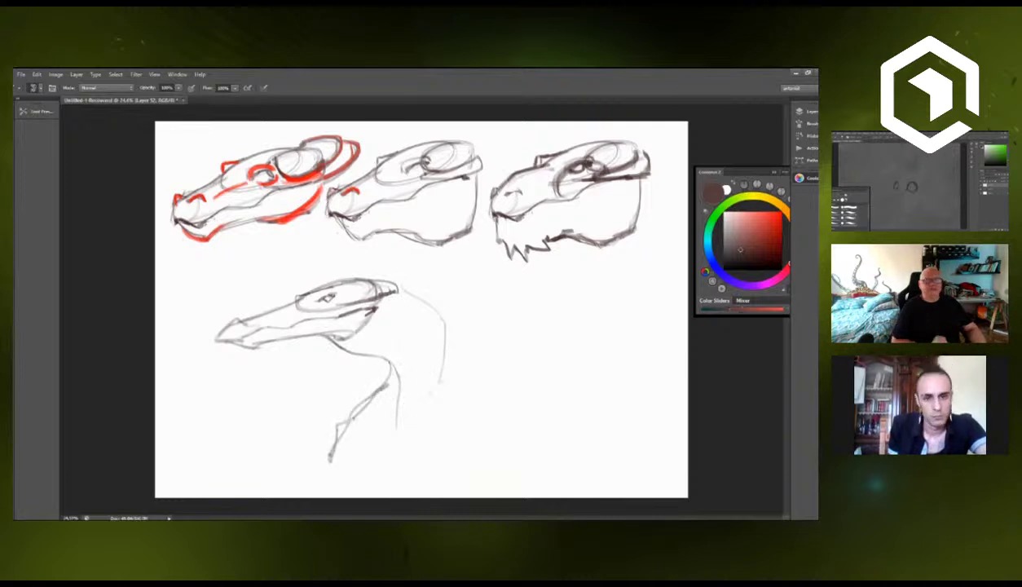
Lasso the slender head and neck sketch, scale it to about 68%, and place it just below the first head.
drag(374, 297, 346, 301)
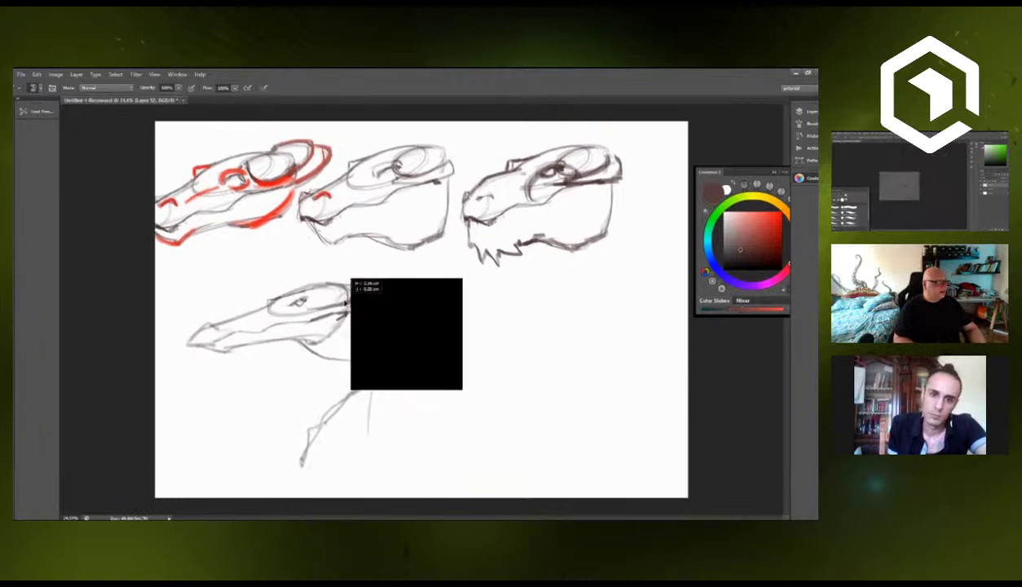
key(ctrl+z)
key(l)
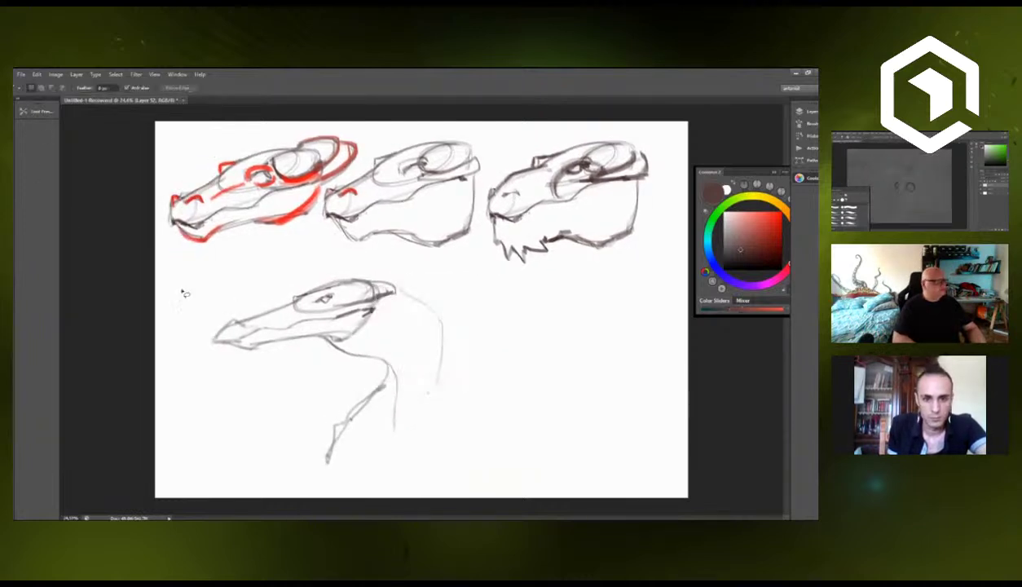
mouse_move(204, 338)
mouse_down()
mouse_move(293, 267)
mouse_move(493, 320)
mouse_move(171, 427)
mouse_move(163, 354)
mouse_up()
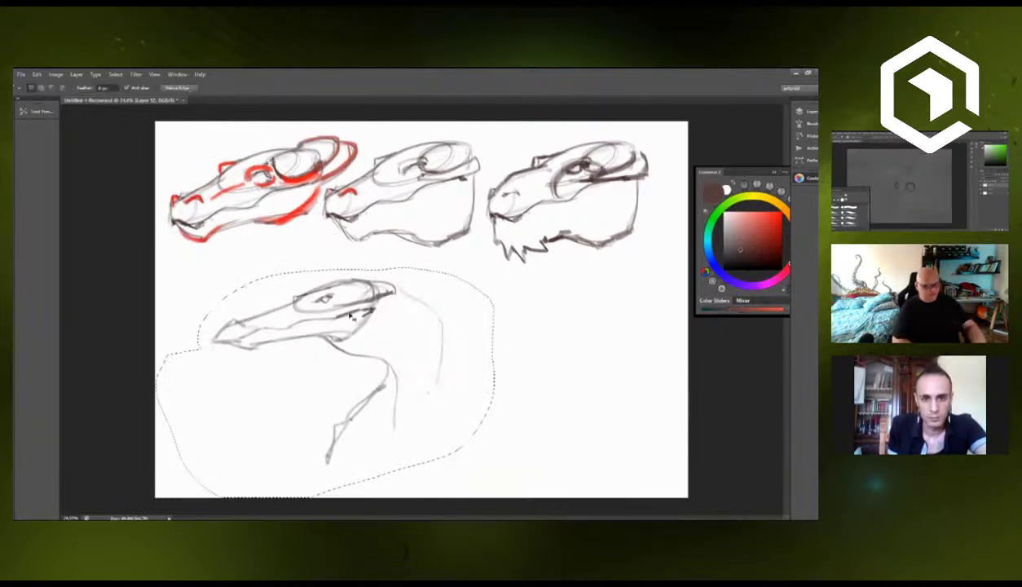
key(ctrl+t)
mouse_move(493, 268)
mouse_down()
mouse_move(365, 329)
mouse_move(349, 262)
mouse_move(326, 260)
mouse_up()
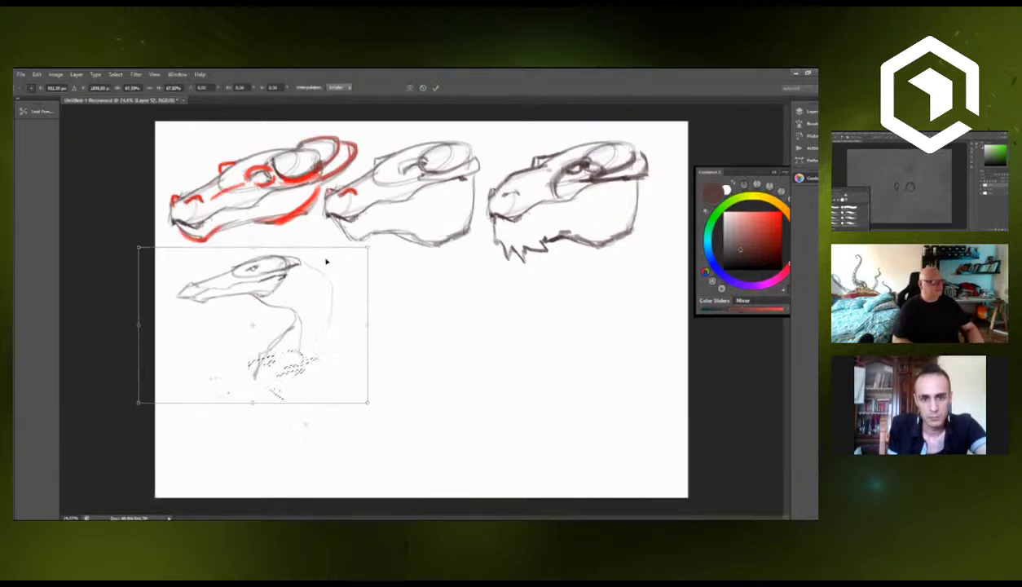
click(435, 87)
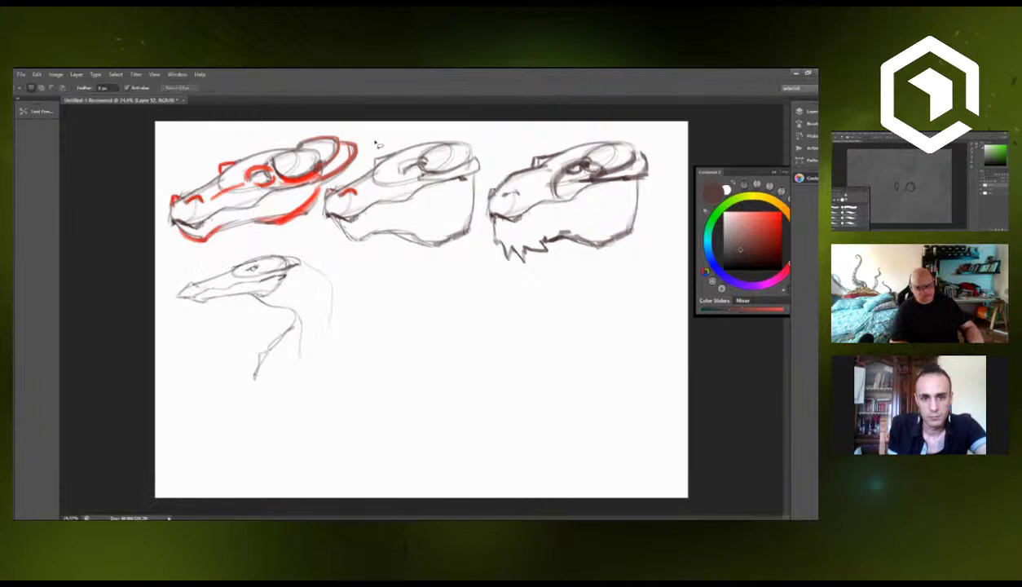
Sketch the upper profile of a blunt, rounded head beside the slender one, with a curved snout, wavy mouth line, brow ridge and eye.
key(b)
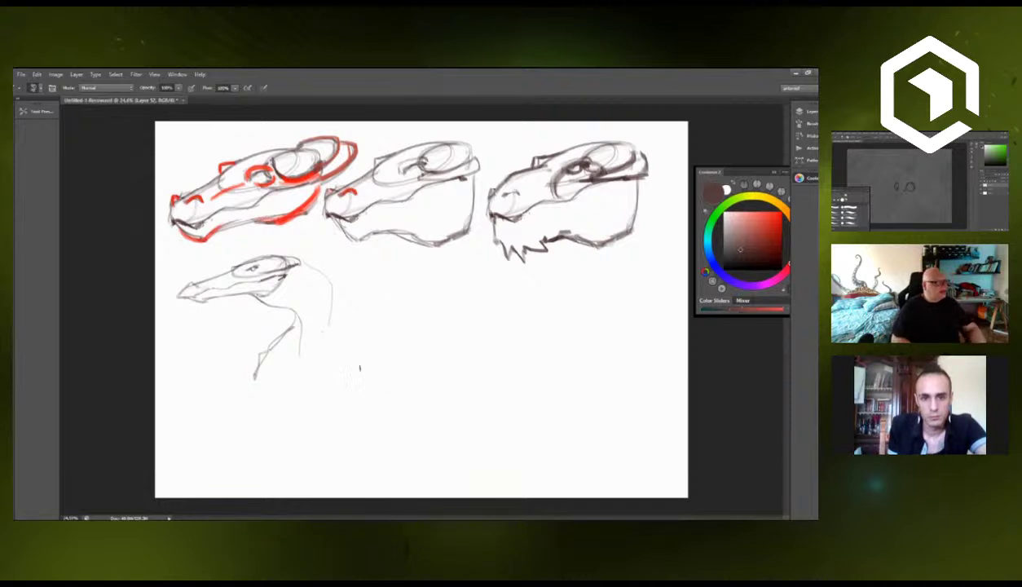
mouse_move(361, 369)
mouse_down()
mouse_move(355, 336)
mouse_move(380, 313)
mouse_up()
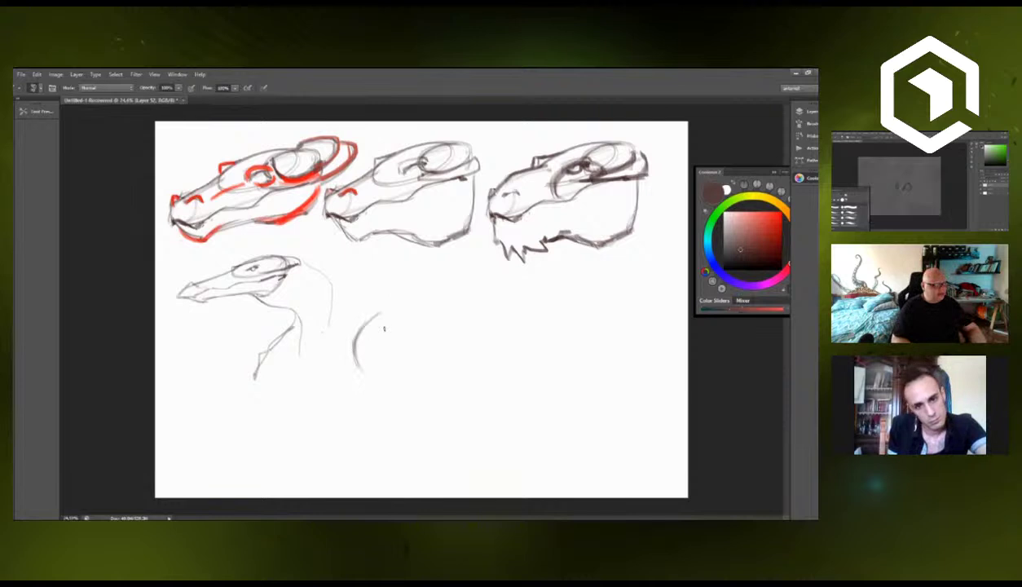
drag(358, 366, 392, 356)
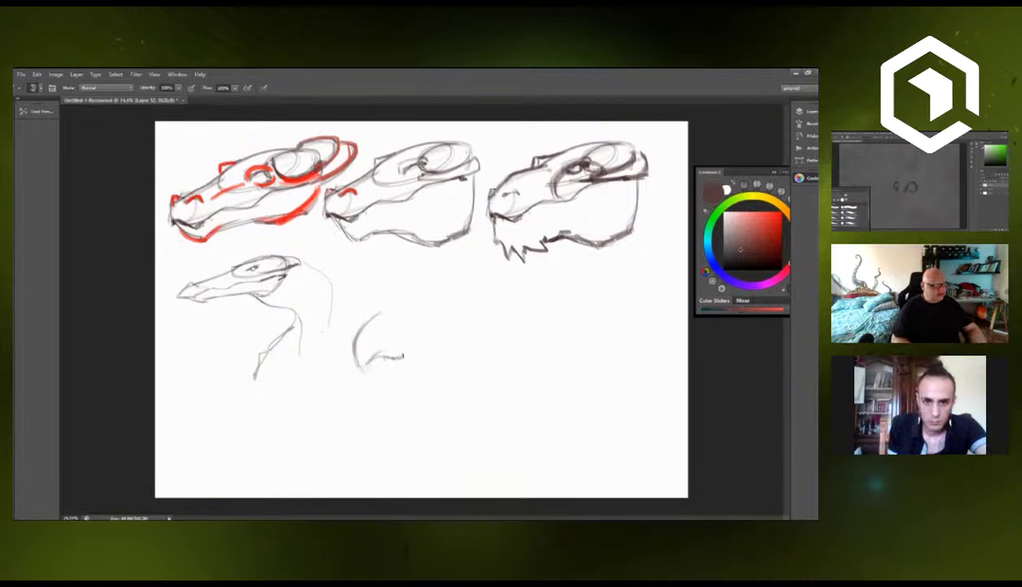
drag(377, 316, 409, 304)
mouse_move(402, 311)
mouse_down()
mouse_move(443, 300)
mouse_move(438, 290)
mouse_move(485, 296)
mouse_up()
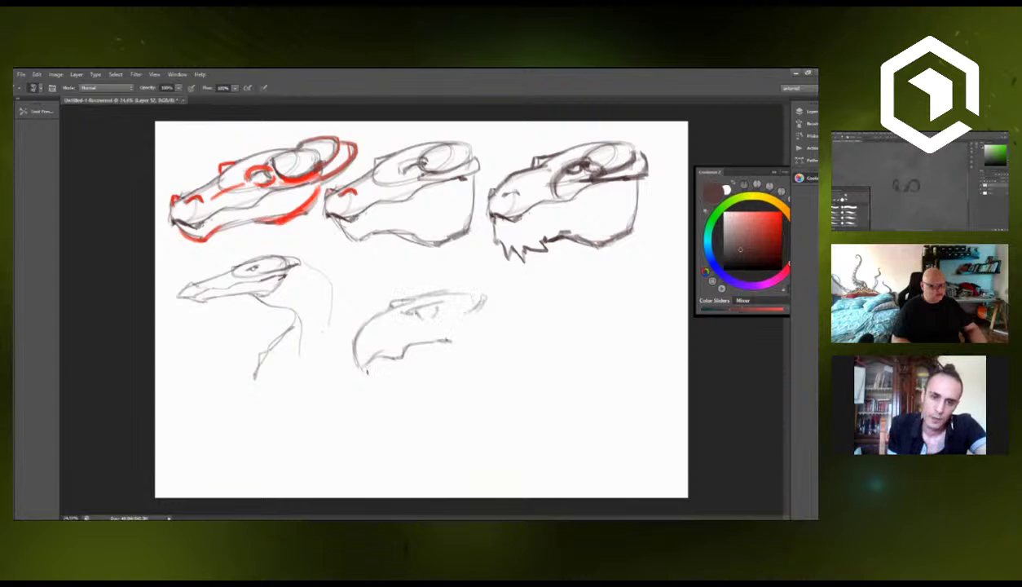
Draw the blunt head's lower jaw with a rounded chin and notched underside, and darken its nostril and mouth corner.
mouse_move(356, 358)
mouse_down()
mouse_move(385, 375)
mouse_move(416, 356)
mouse_move(432, 373)
mouse_move(471, 364)
mouse_move(472, 341)
mouse_move(466, 348)
mouse_move(454, 332)
mouse_move(467, 335)
mouse_move(454, 376)
mouse_up()
key(e)
key(b)
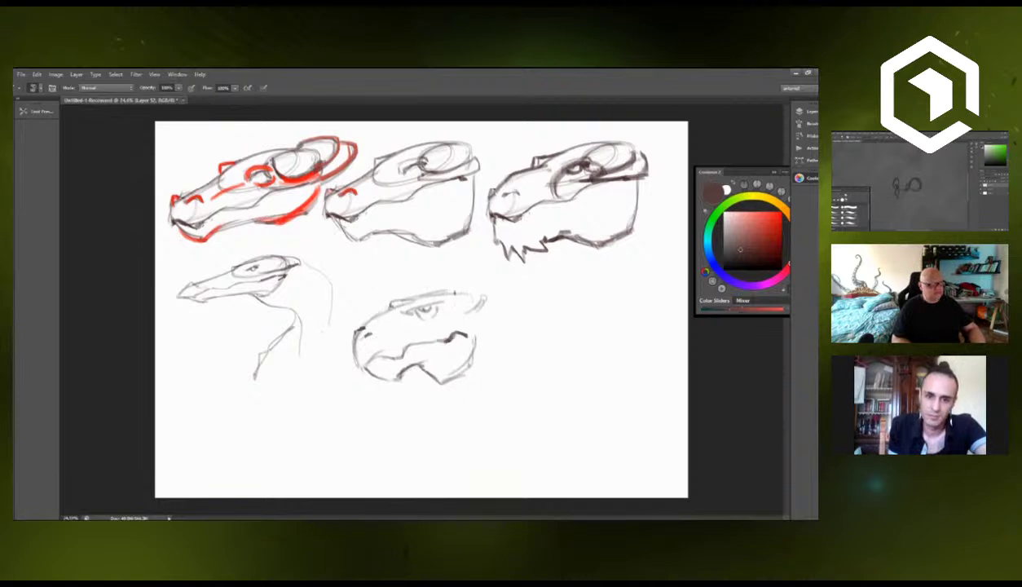
Finish the back of the blunt head with a tapered crest edge, a dark cheek line behind the eye and a short rear contour.
drag(433, 287, 480, 291)
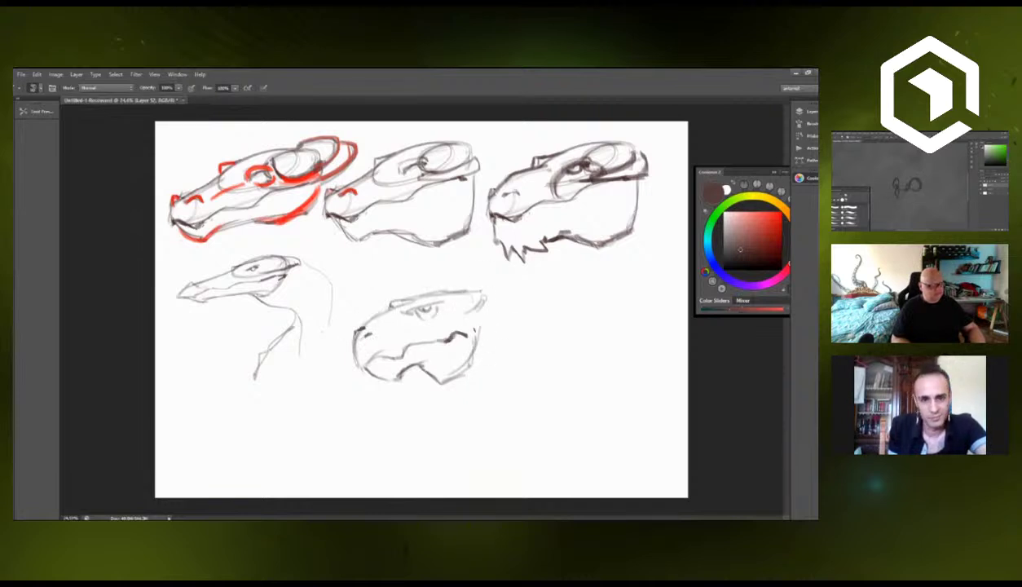
drag(435, 326, 480, 328)
mouse_move(484, 306)
mouse_down()
mouse_move(473, 317)
mouse_move(479, 328)
mouse_up()
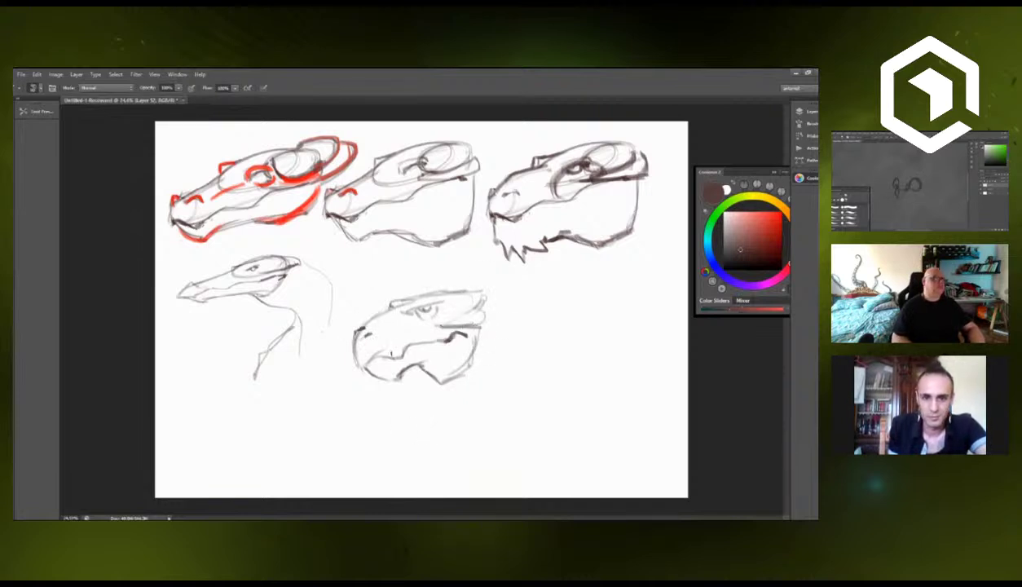
Lasso the blunt head and move it up so it lines up with the slender head beside it.
ctrl+click(452, 337)
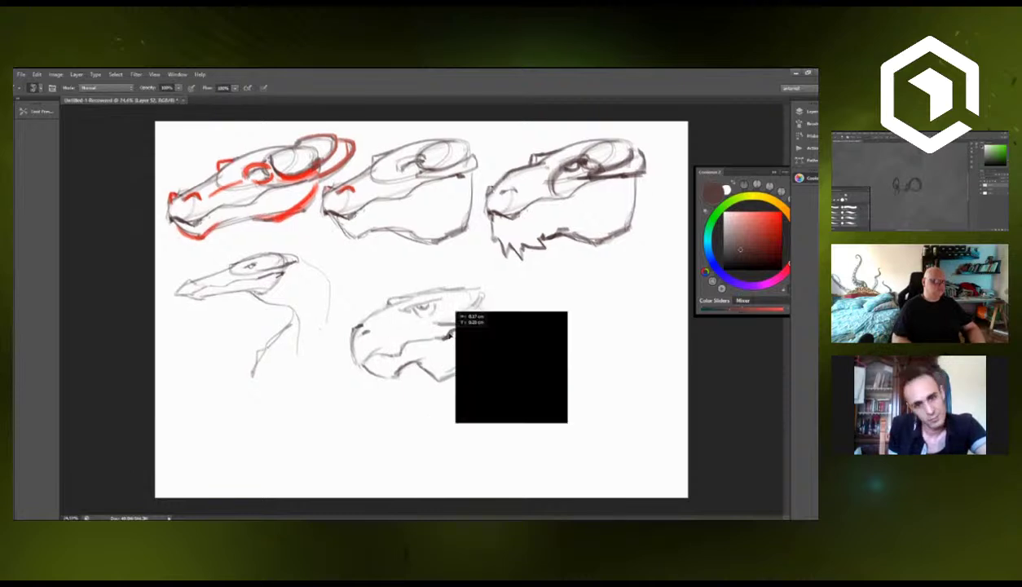
click(17, 139)
mouse_move(342, 352)
mouse_down()
mouse_move(501, 301)
mouse_move(479, 367)
mouse_move(349, 392)
mouse_move(341, 359)
mouse_up()
drag(454, 336, 447, 310)
key(b)
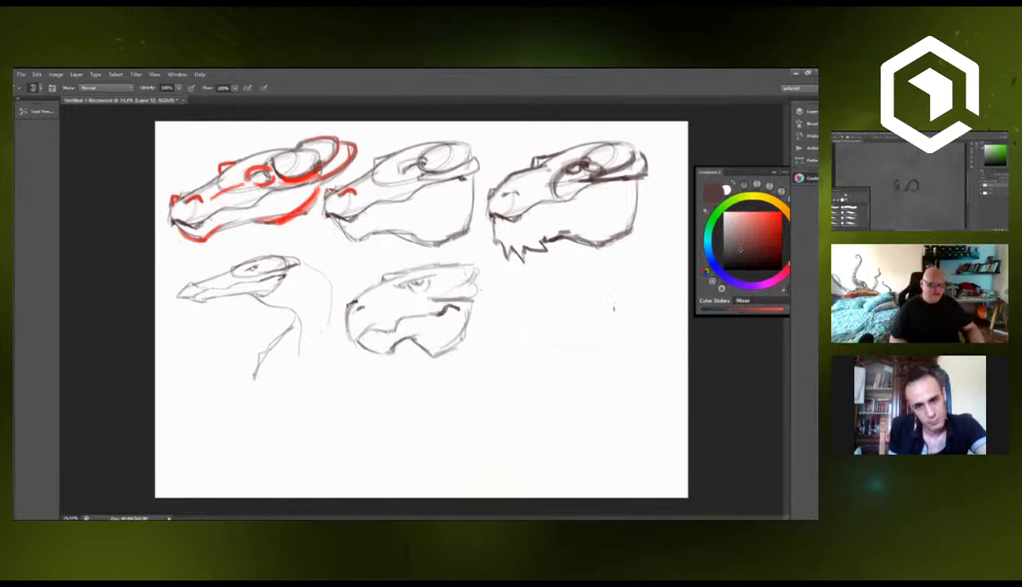
Sketch a small skull-like head beside the blunt one, with a round cranium, circular eye socket, short knobbly snout and narrow hooked jaw.
mouse_move(565, 354)
mouse_down()
mouse_move(611, 297)
mouse_move(522, 311)
mouse_up()
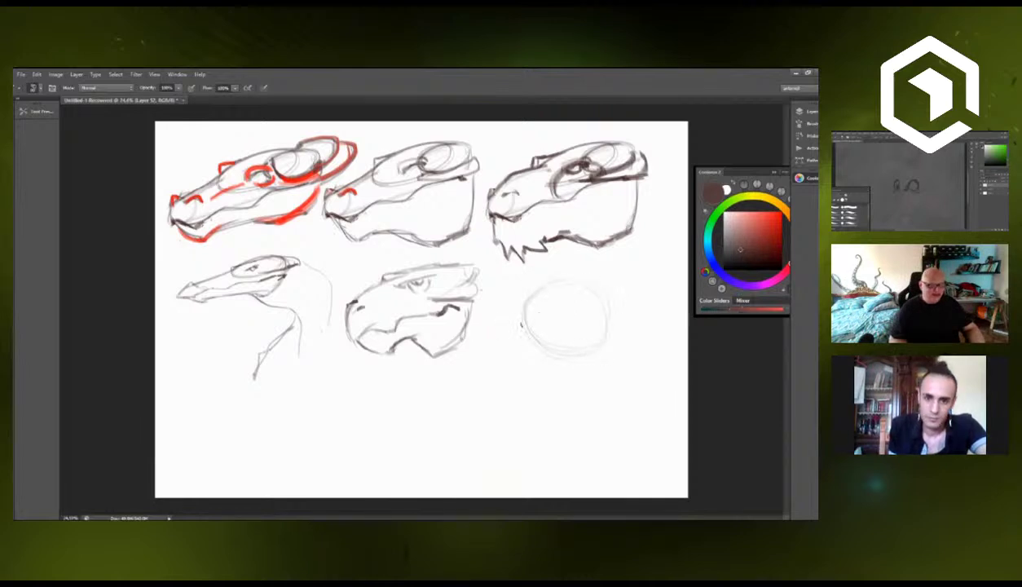
mouse_move(552, 329)
mouse_down()
mouse_move(583, 315)
mouse_move(560, 334)
mouse_move(570, 334)
mouse_up()
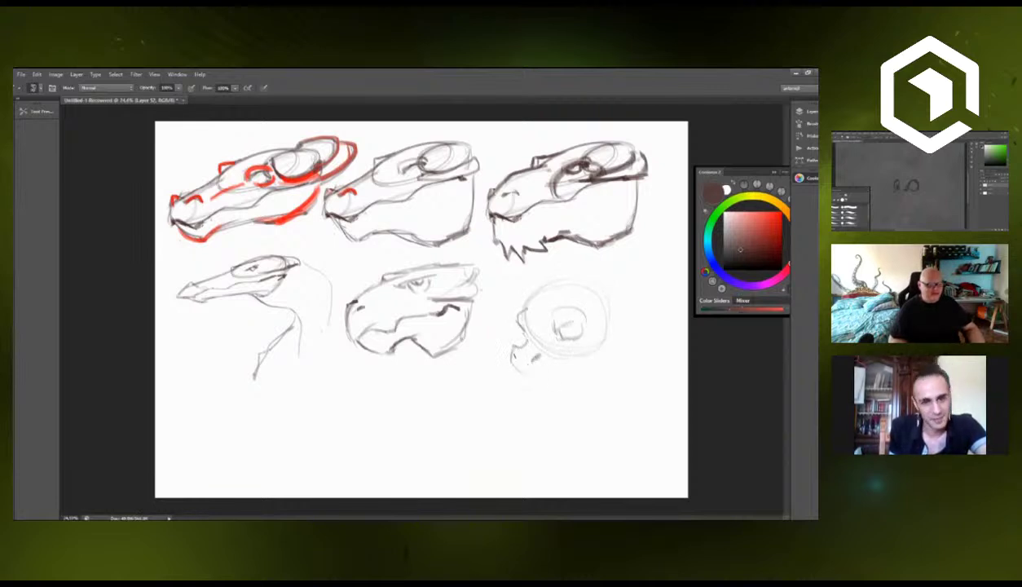
mouse_move(513, 364)
mouse_down()
mouse_move(581, 353)
mouse_move(574, 367)
mouse_move(528, 377)
mouse_move(566, 383)
mouse_up()
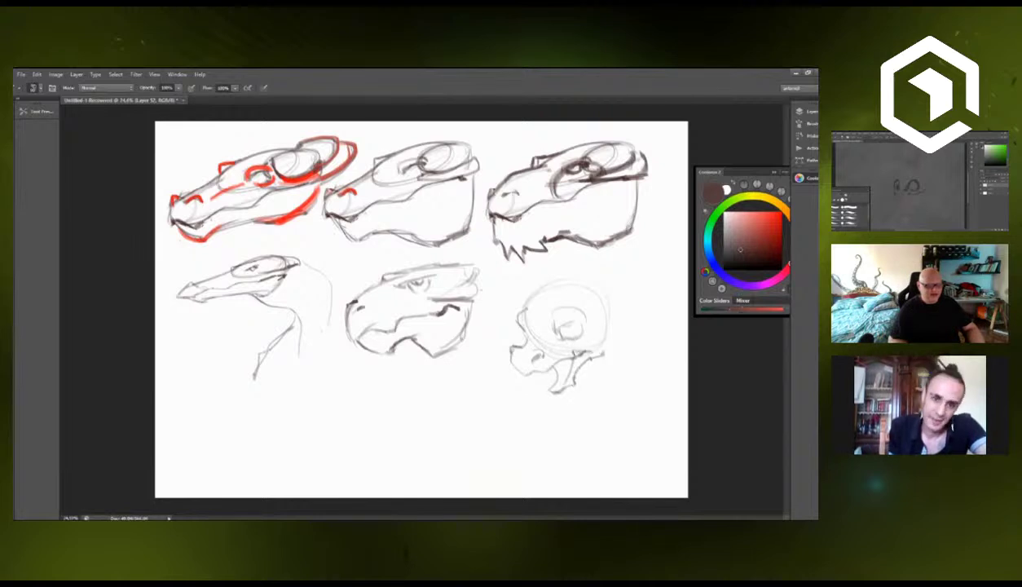
mouse_move(561, 348)
mouse_down()
mouse_move(607, 351)
mouse_move(607, 300)
mouse_up()
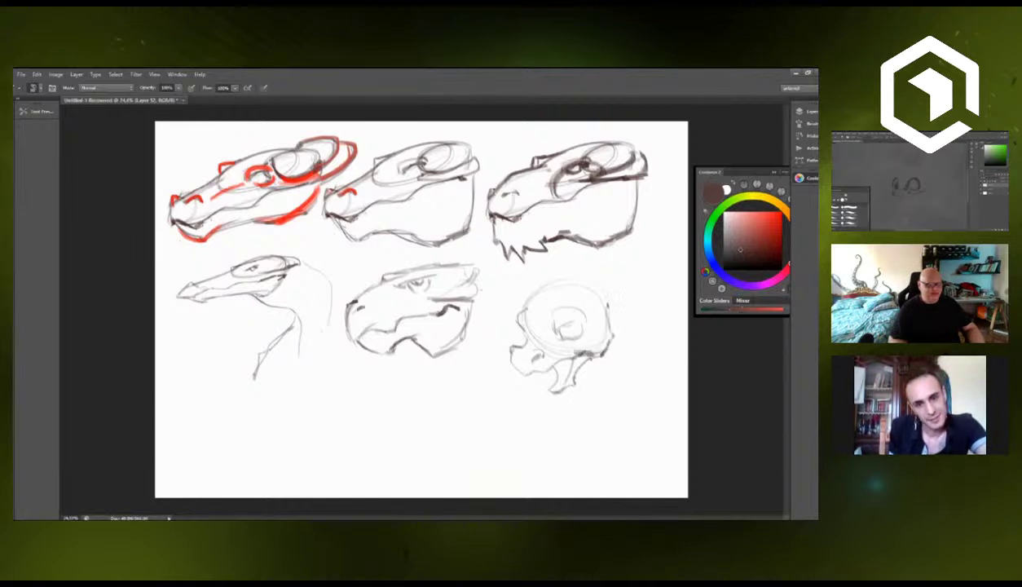
mouse_move(521, 290)
mouse_down()
mouse_move(575, 275)
mouse_move(597, 302)
mouse_up()
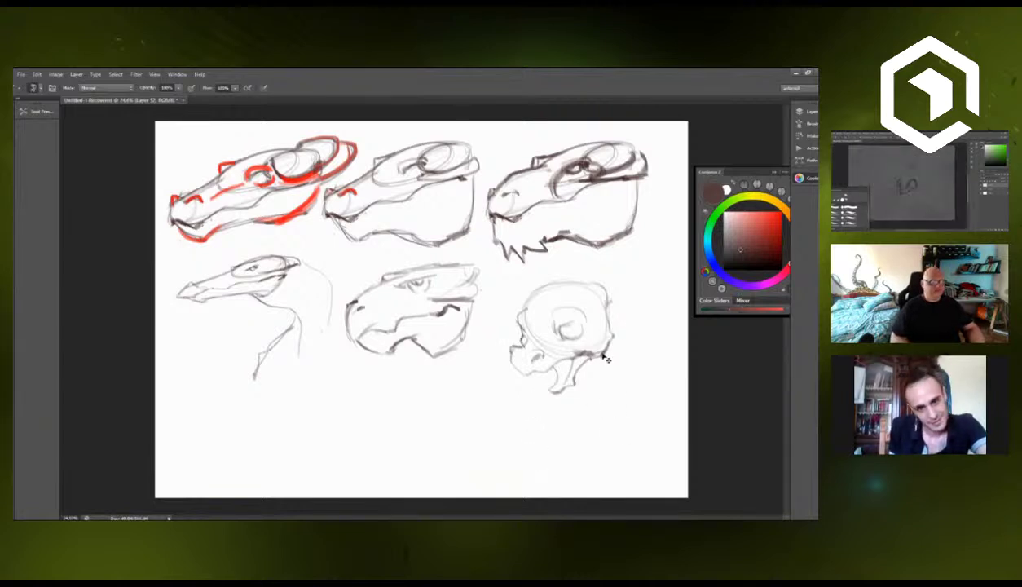
Nudge the whole sketch layer slightly, then lasso the skull-like head and move it up in line with the blunt head.
drag(605, 356, 609, 355)
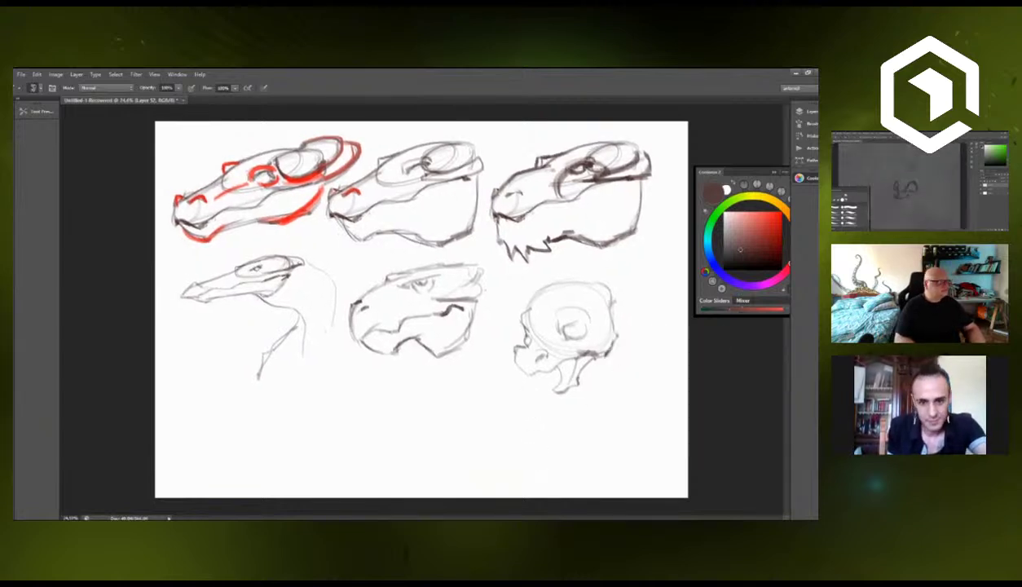
click(24, 140)
mouse_move(496, 319)
mouse_down()
mouse_move(626, 282)
mouse_move(537, 409)
mouse_move(489, 350)
mouse_up()
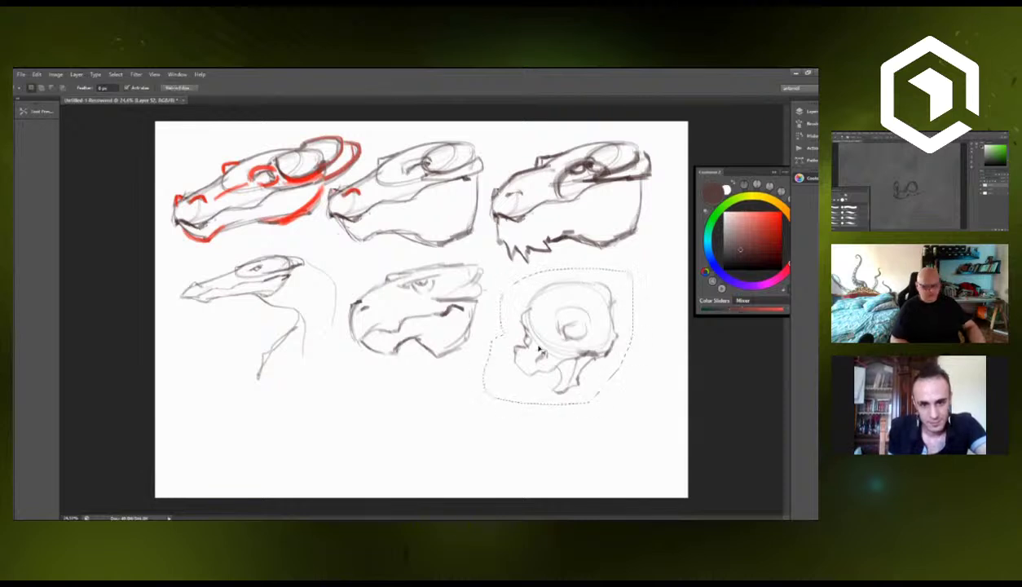
key(ctrl+t)
drag(591, 352, 601, 325)
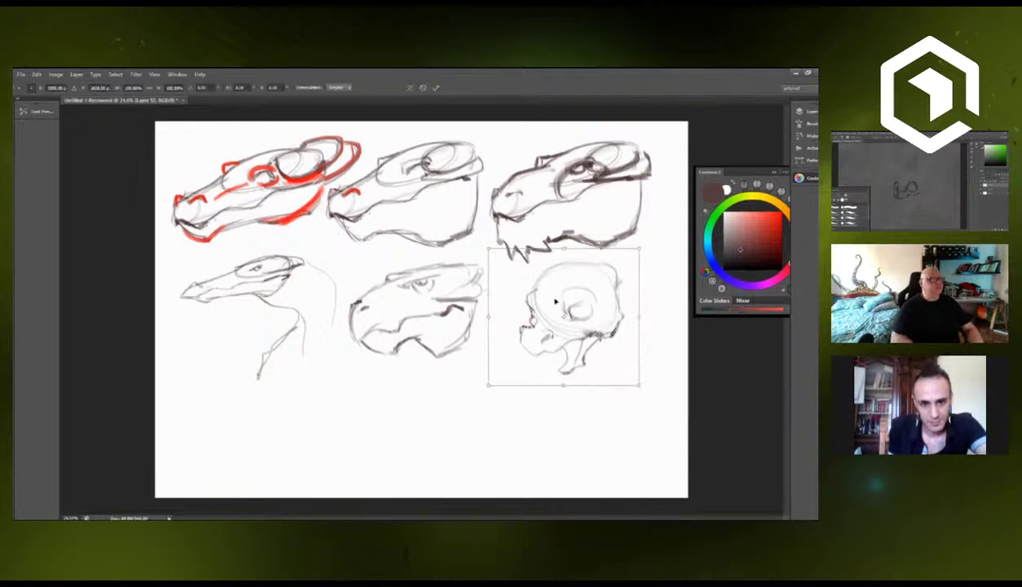
key(Return)
key(ctrl+d)
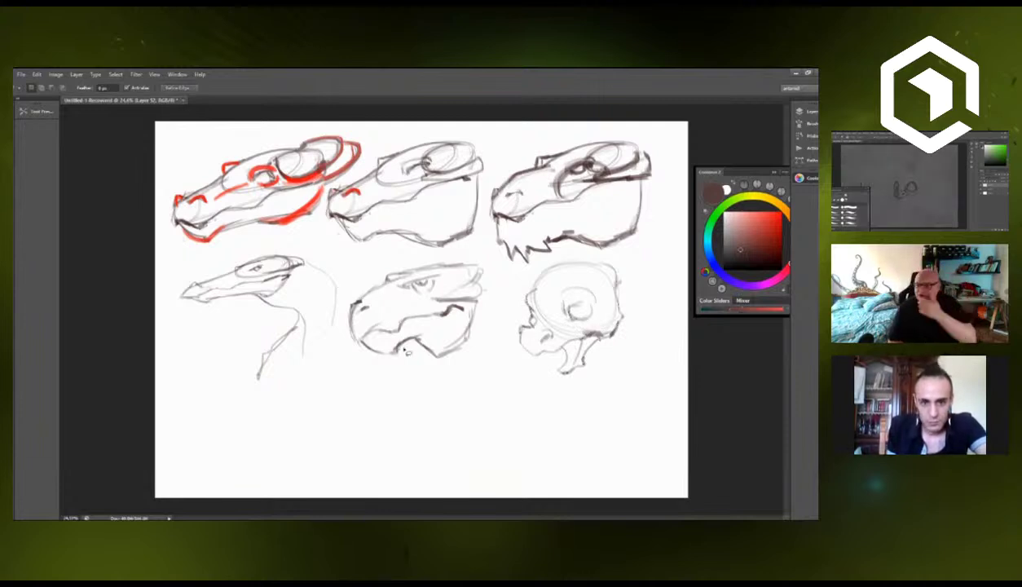
Sketch a long boxy head below the second row, with a straight sloping top, angled snout, flat lower jaw, mouth line, nostril and eye.
key(b)
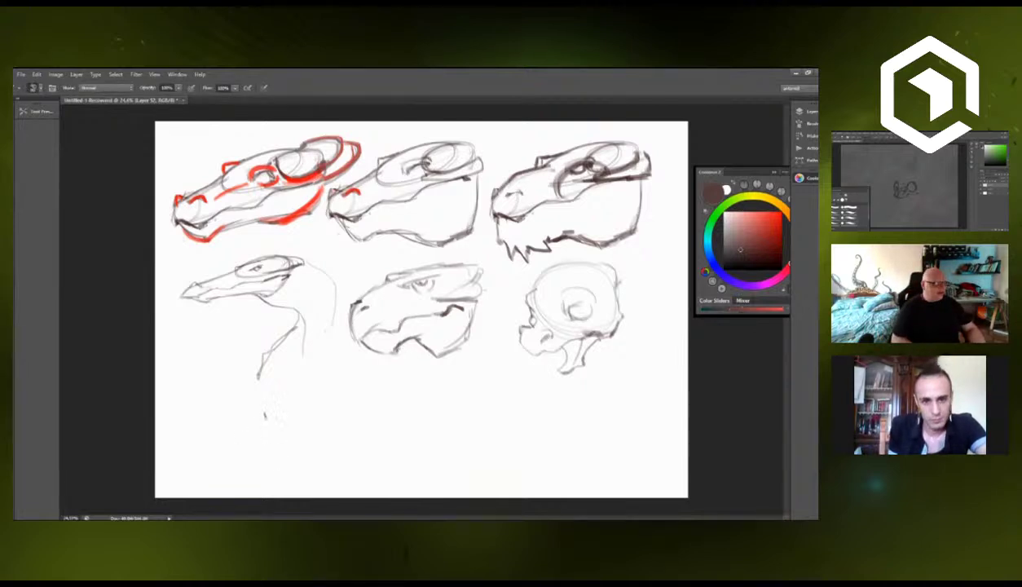
drag(269, 422, 298, 463)
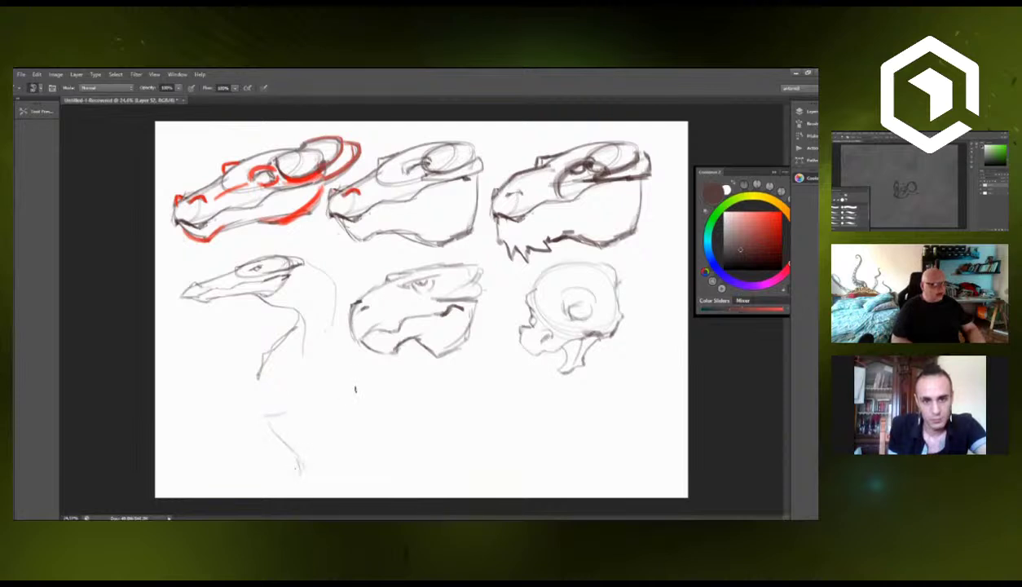
drag(266, 414, 418, 380)
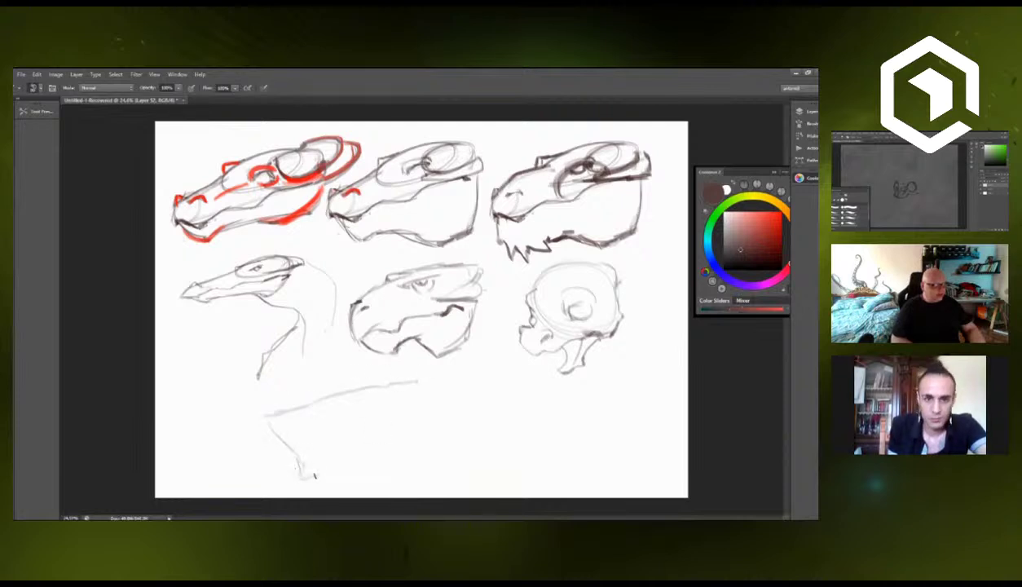
mouse_move(315, 475)
mouse_down()
mouse_move(387, 478)
mouse_move(370, 475)
mouse_move(432, 445)
mouse_up()
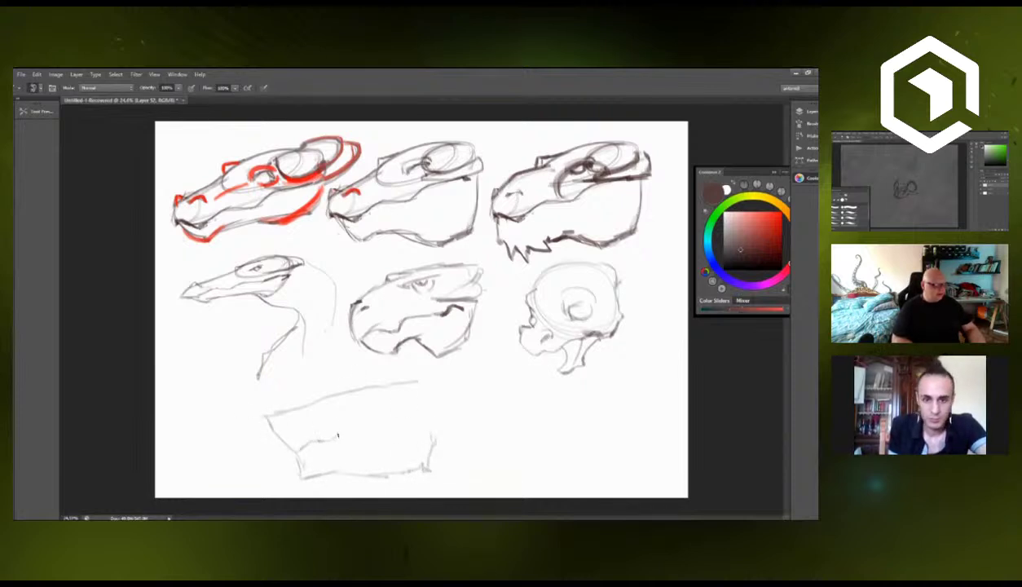
drag(372, 435, 397, 435)
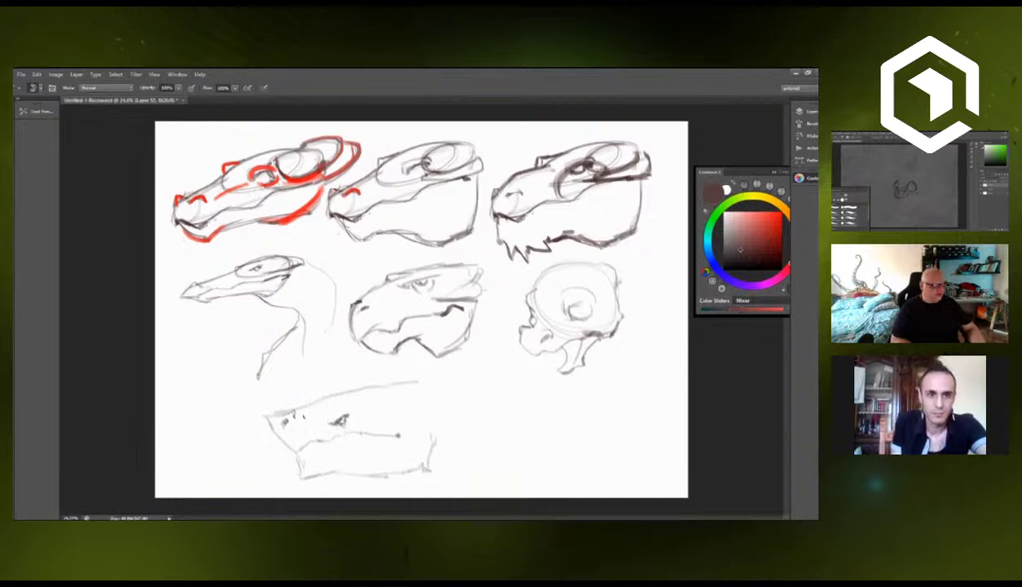
Add a swept-back crest, jagged teeth along the mouth line, and darker jaw and throat contours to the boxy head.
drag(371, 396, 448, 378)
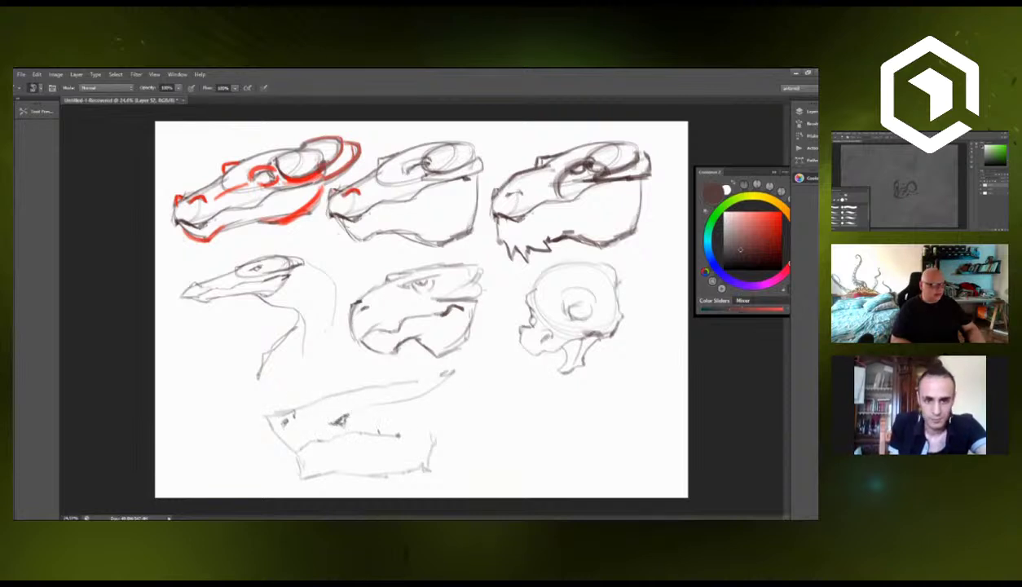
drag(411, 414, 407, 429)
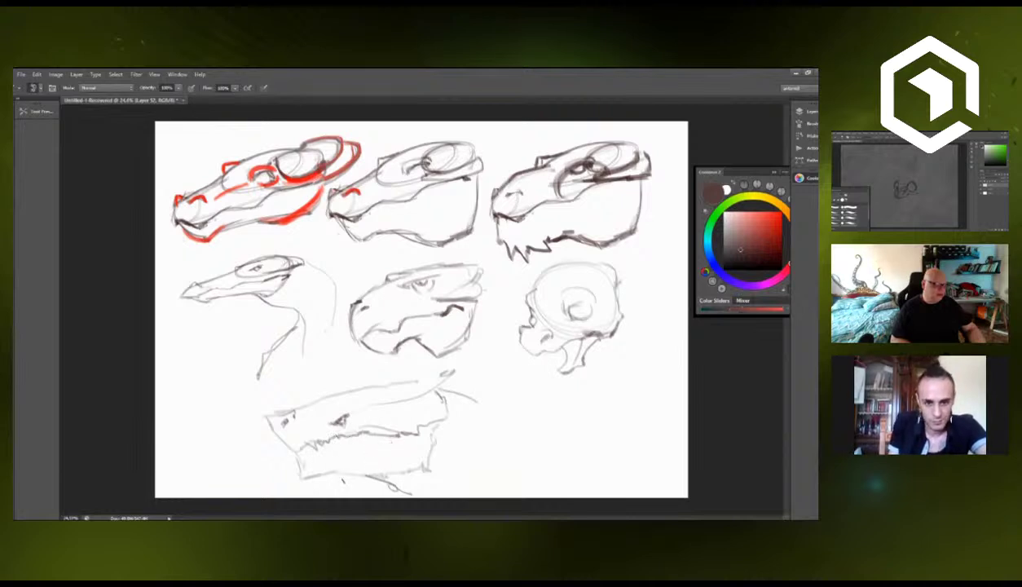
drag(331, 460, 372, 466)
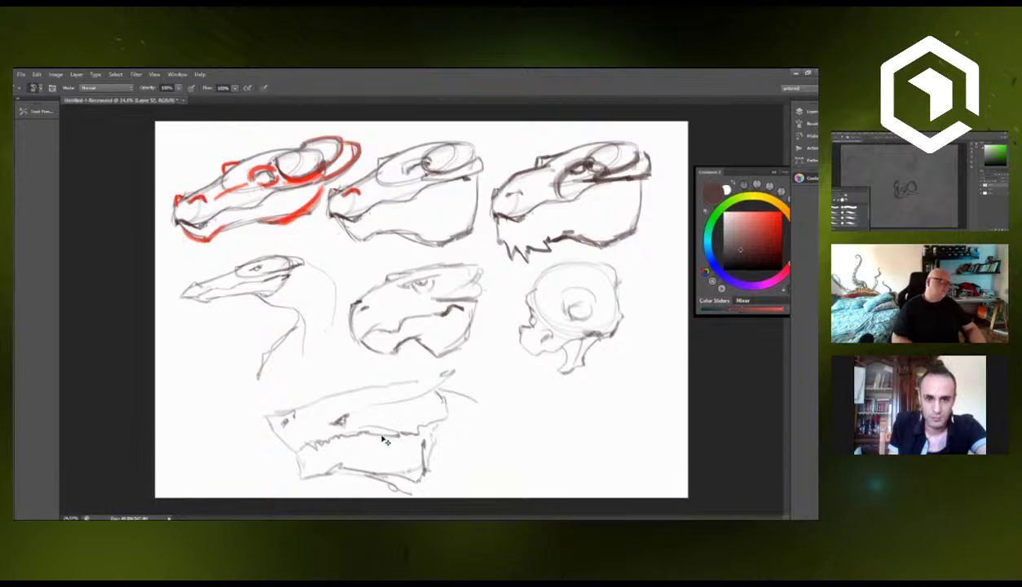
Nudge the sketch layer slightly, then lasso the boxy head and move it directly below the slender head and neck.
mouse_move(384, 440)
mouse_down()
mouse_move(367, 441)
mouse_move(391, 438)
mouse_up()
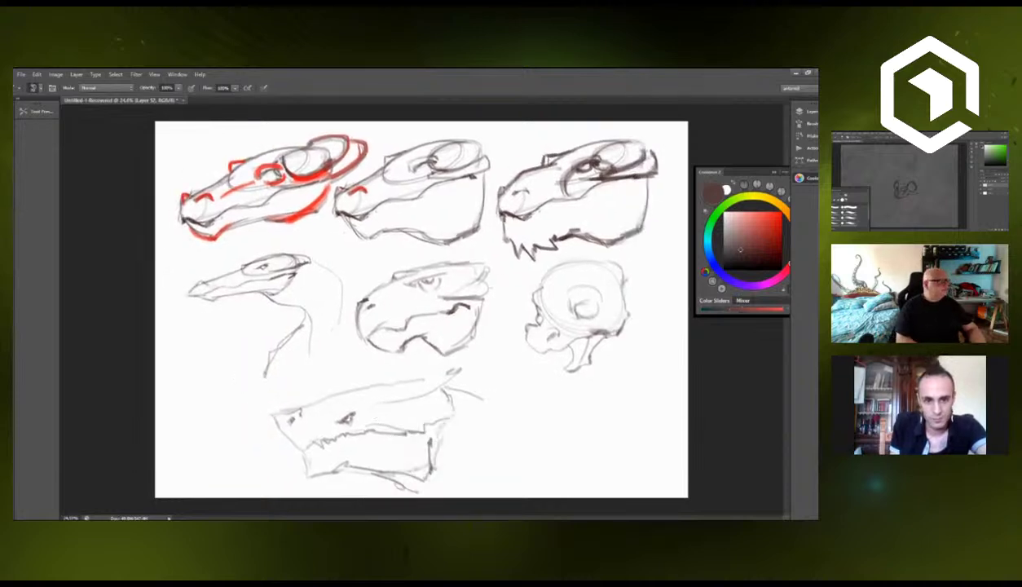
key(m)
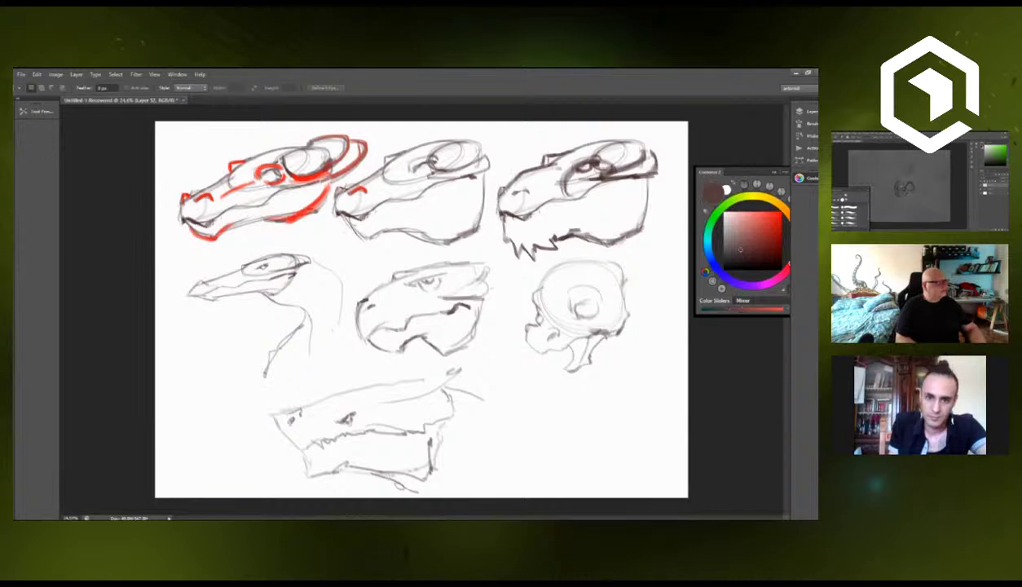
key(l)
mouse_move(269, 419)
mouse_down()
mouse_move(364, 376)
mouse_move(485, 352)
mouse_move(420, 499)
mouse_move(272, 429)
mouse_up()
mouse_move(344, 429)
mouse_down()
mouse_move(260, 434)
mouse_move(256, 409)
mouse_up()
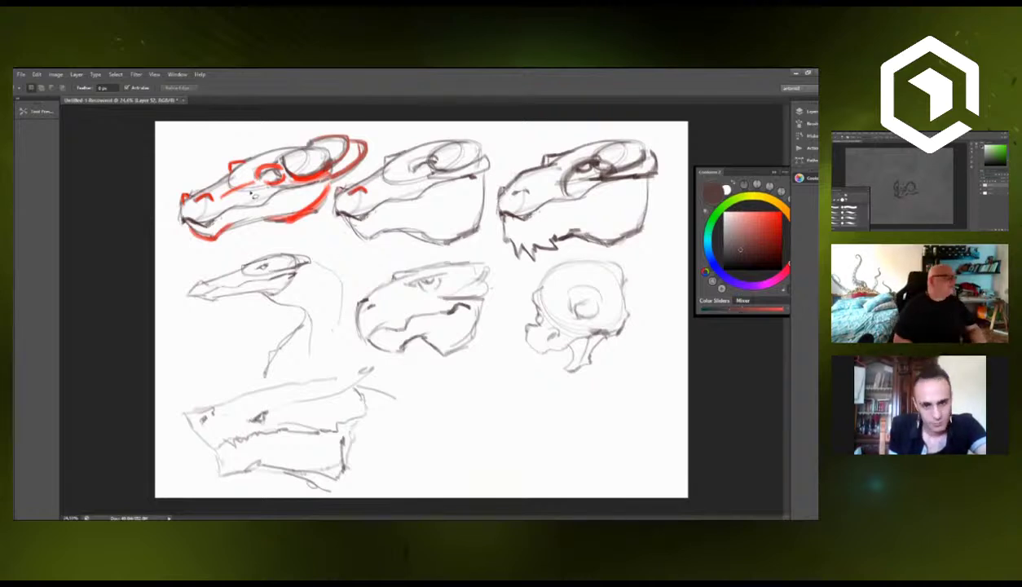
Duplicate the sketch layer, hide the original, and scale the copy to about 62% in the canvas's lower left area.
key(b)
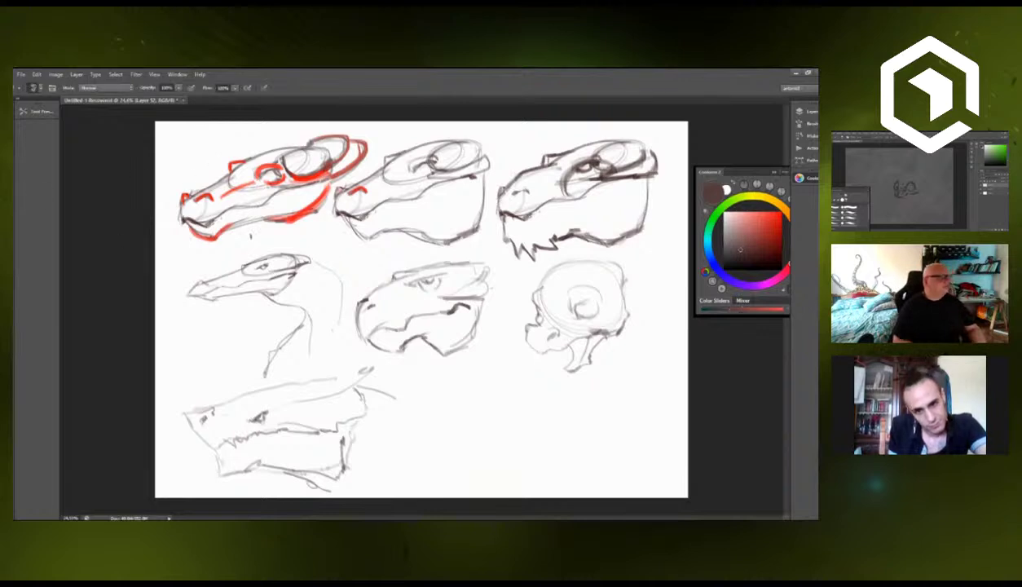
click(801, 111)
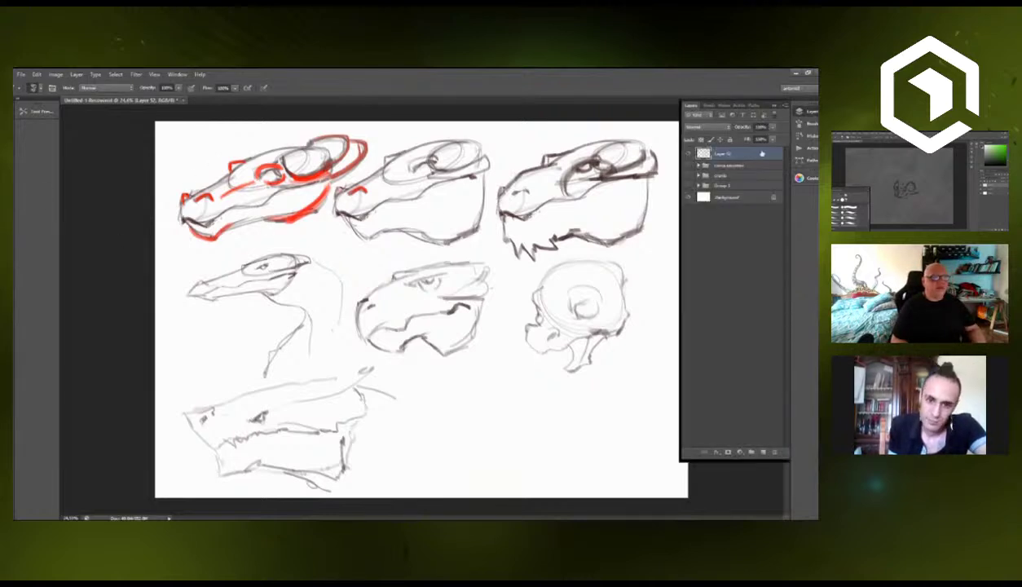
click(773, 131)
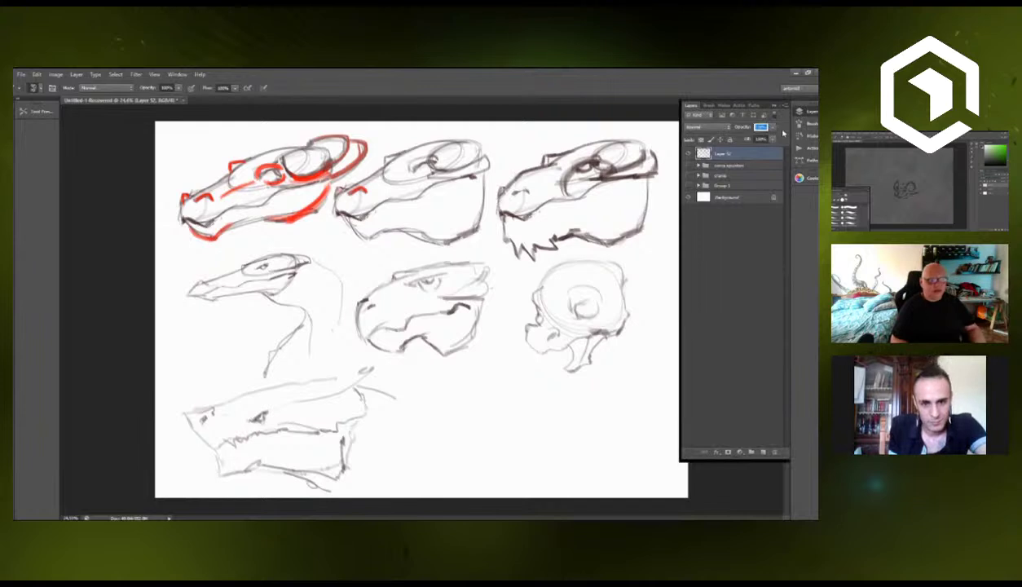
key(ctrl+j)
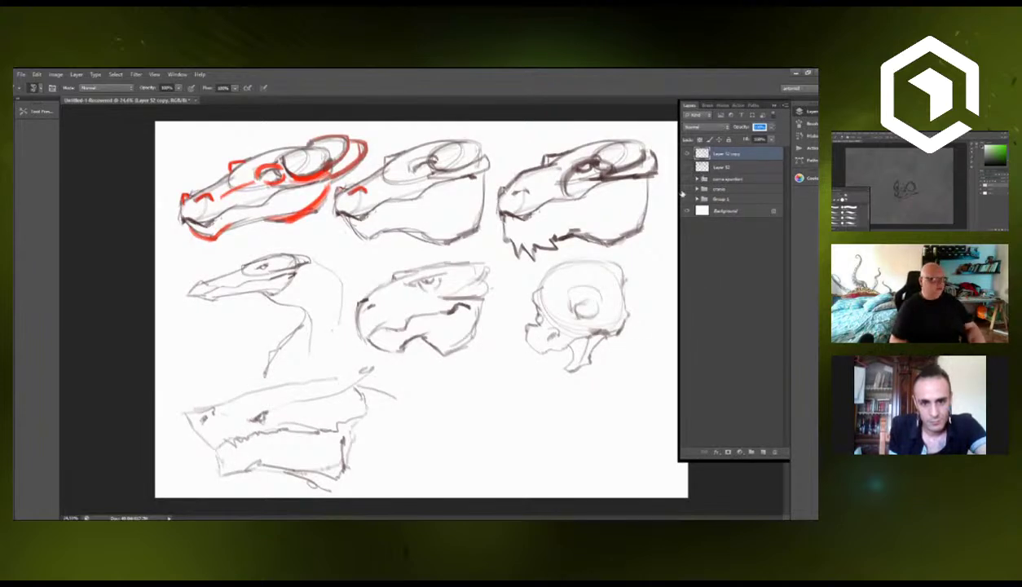
key(ctrl+t)
drag(663, 134, 466, 260)
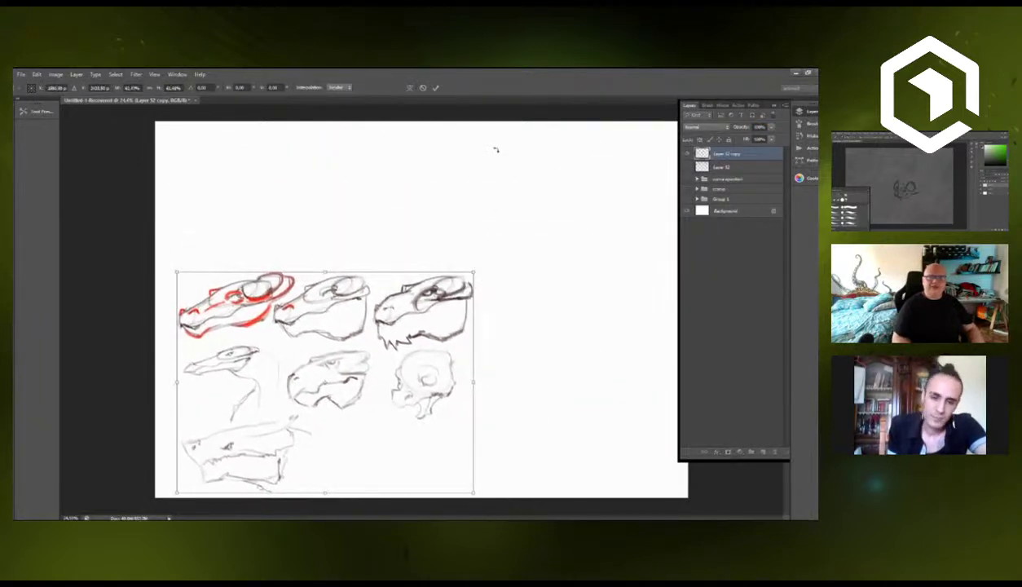
click(436, 88)
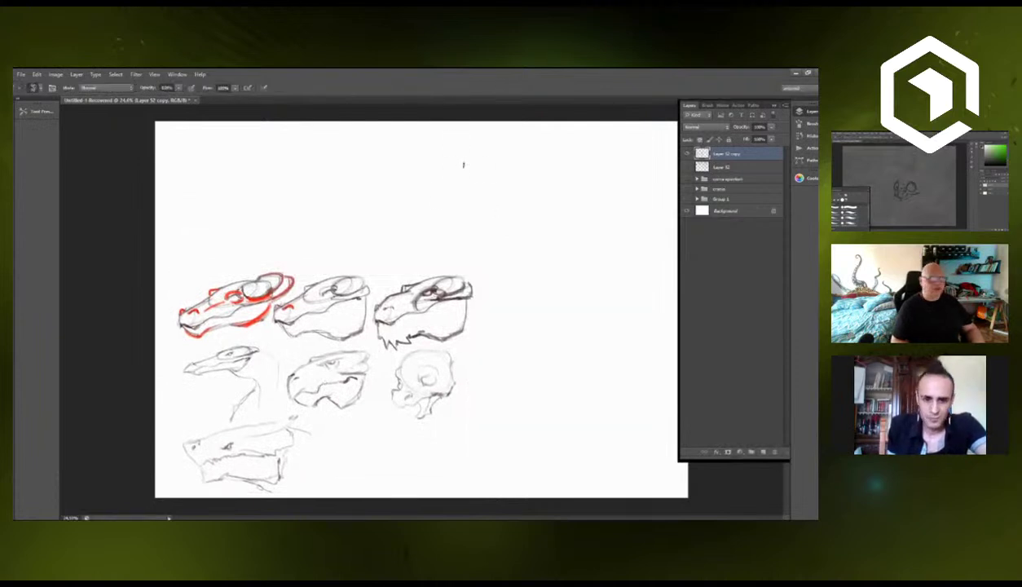
Lasso the three top-row heads in turn and spread them across the canvas's upper area with wide gaps between them.
key(l)
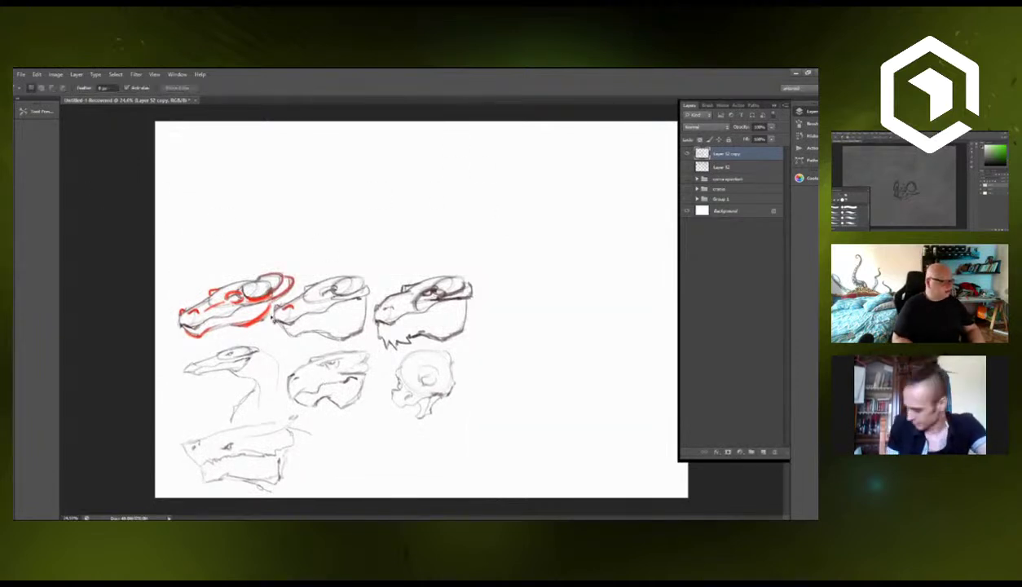
mouse_move(268, 324)
mouse_down()
mouse_move(357, 260)
mouse_move(501, 266)
mouse_move(499, 324)
mouse_move(392, 357)
mouse_move(290, 348)
mouse_move(274, 336)
mouse_move(335, 309)
mouse_move(384, 254)
mouse_move(366, 228)
mouse_move(386, 193)
mouse_up()
key(ctrl+d)
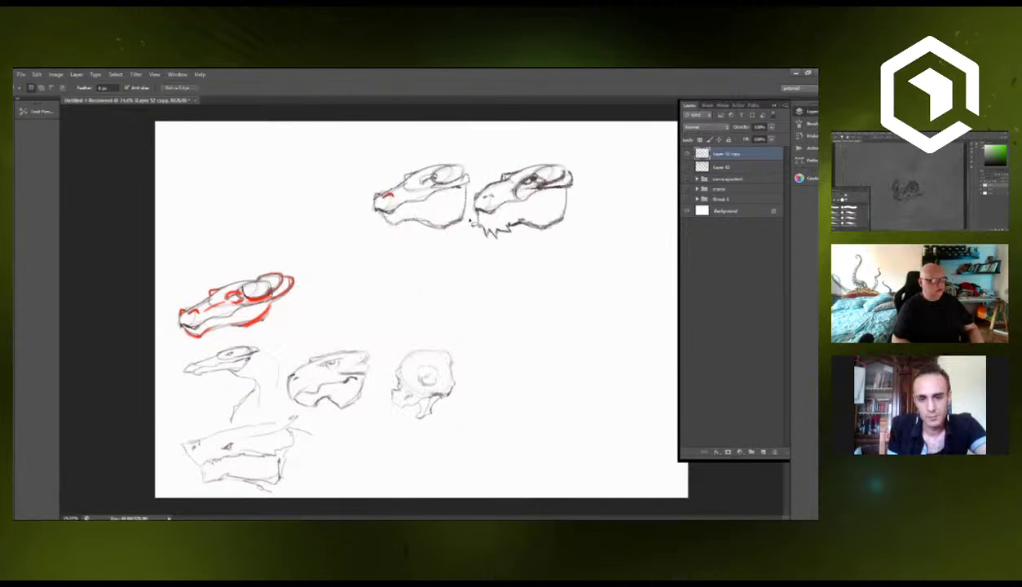
mouse_move(466, 202)
mouse_down()
mouse_move(613, 189)
mouse_move(542, 249)
mouse_up()
mouse_move(496, 190)
mouse_down()
mouse_move(554, 181)
mouse_move(551, 201)
mouse_up()
mouse_move(310, 303)
mouse_down()
mouse_move(175, 345)
mouse_move(339, 295)
mouse_move(308, 304)
mouse_up()
drag(235, 326, 250, 199)
Lasso the slender, blunt and skull-like heads in turn and space them out as a middle row beneath the top three.
mouse_move(169, 383)
mouse_down()
mouse_move(174, 358)
mouse_move(290, 334)
mouse_move(282, 377)
mouse_up()
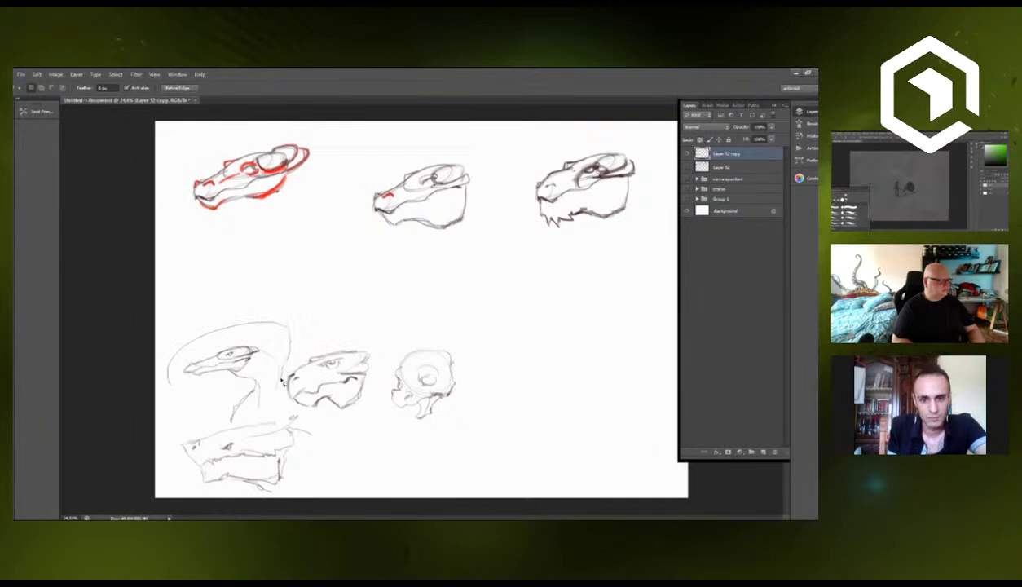
drag(248, 420, 171, 391)
drag(225, 356, 215, 289)
mouse_move(280, 392)
mouse_down()
mouse_move(370, 332)
mouse_move(380, 367)
mouse_move(357, 418)
mouse_move(318, 419)
mouse_move(275, 398)
mouse_move(358, 335)
mouse_move(348, 312)
mouse_up()
mouse_move(375, 400)
mouse_down()
mouse_move(465, 338)
mouse_move(463, 416)
mouse_move(379, 407)
mouse_up()
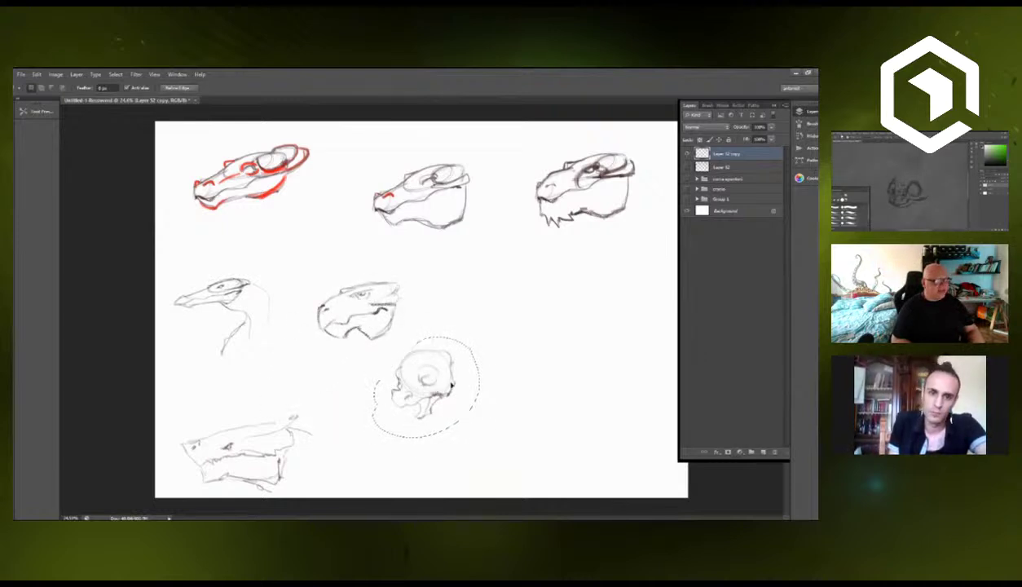
mouse_move(443, 383)
mouse_down()
mouse_move(573, 310)
mouse_move(570, 298)
mouse_up()
Lasso the boxy head, shift it slightly up and to the right to start a third row, and deselect it.
mouse_move(178, 419)
mouse_down()
mouse_move(358, 411)
mouse_move(212, 487)
mouse_move(159, 493)
mouse_up()
drag(230, 450, 253, 433)
key(ctrl+d)
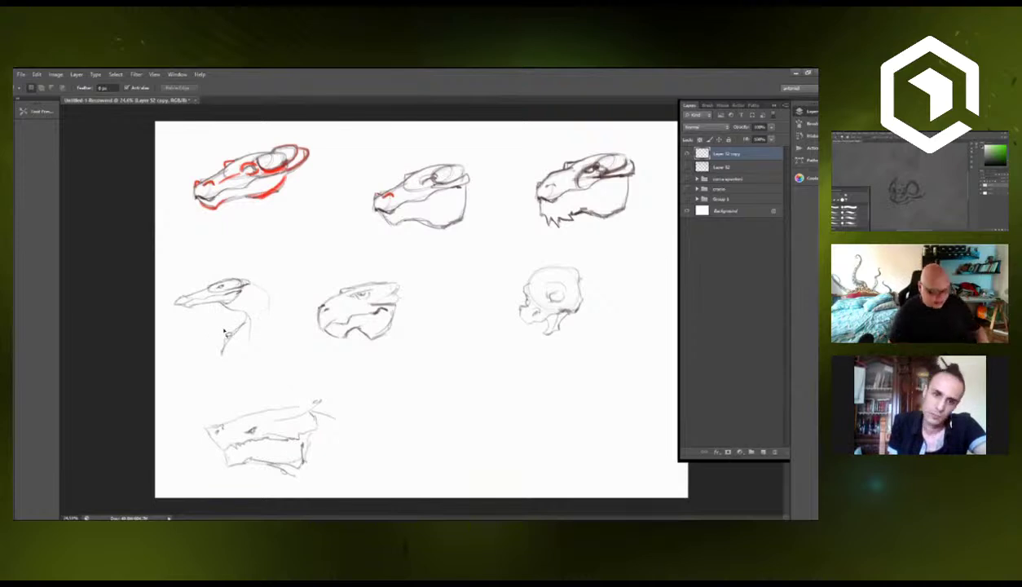
Add a new layer directly beneath the spaced-out sketch copy and load the starred SOFT brush preset.
key(b)
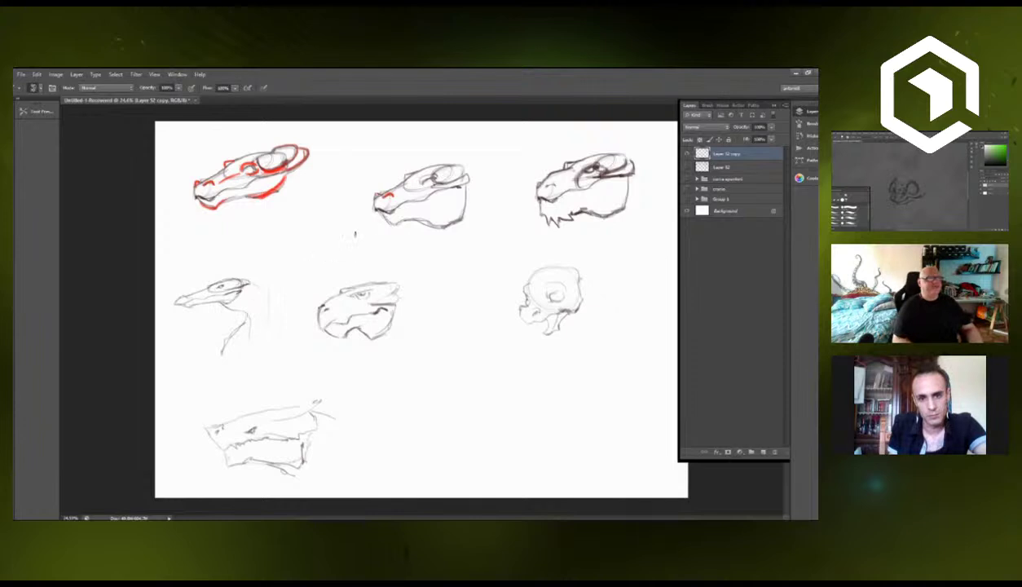
click(748, 168)
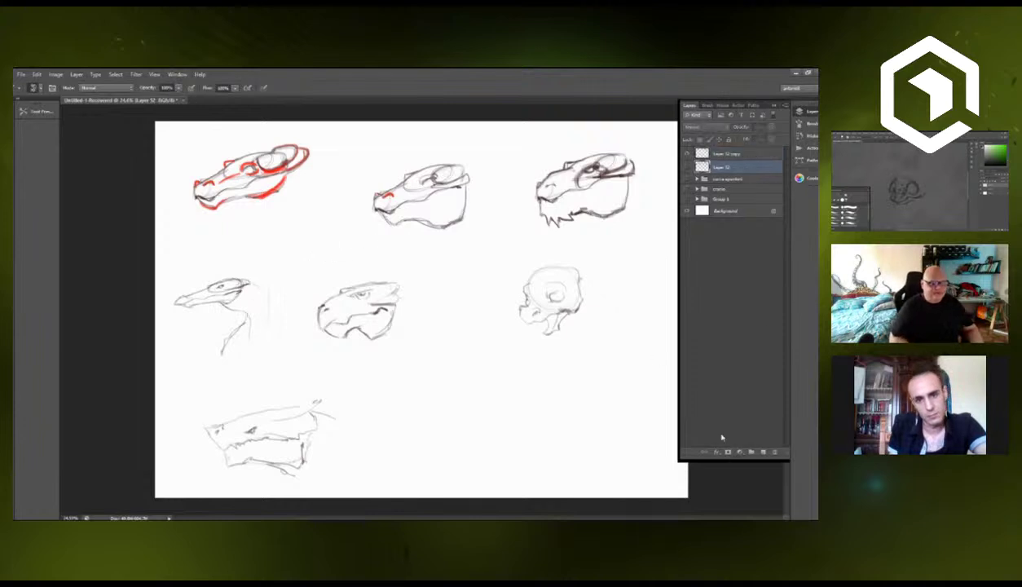
click(762, 452)
click(38, 110)
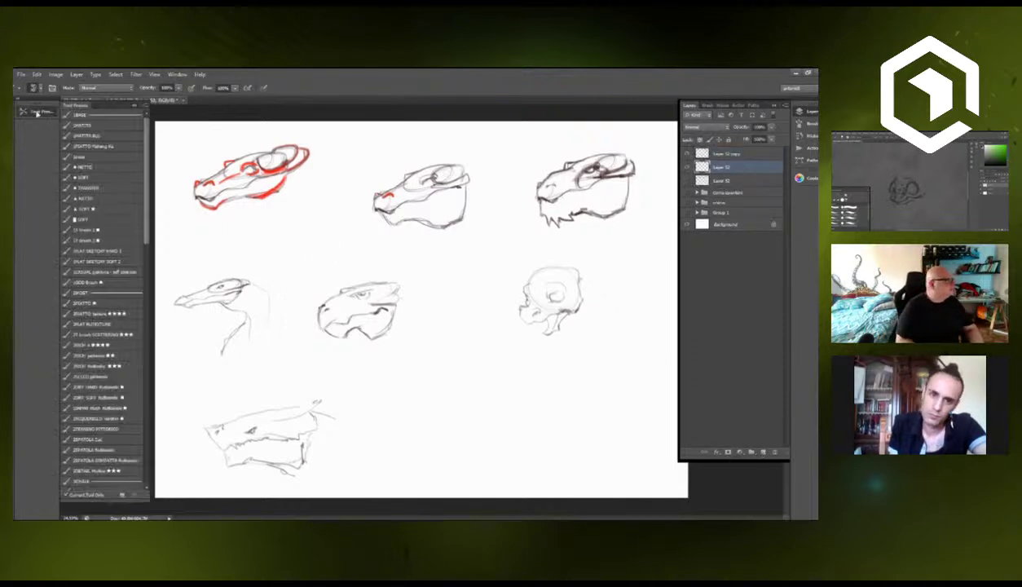
click(85, 208)
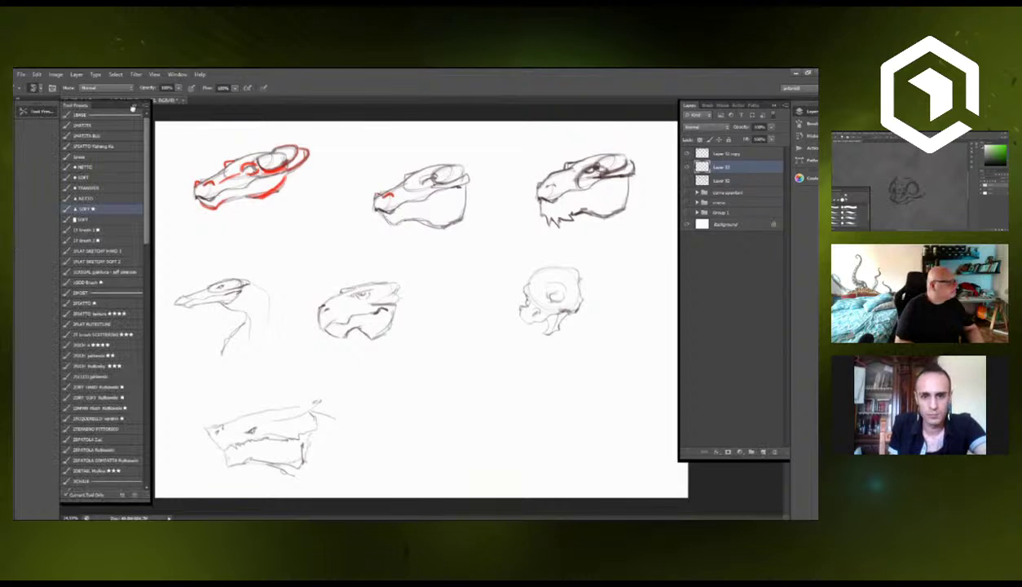
click(135, 105)
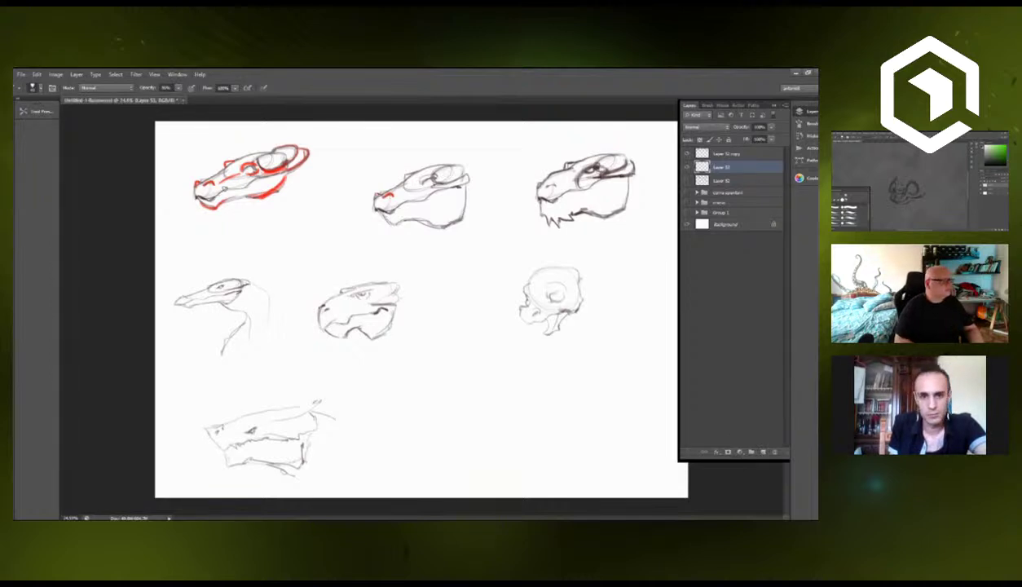
Paint a dark brown silhouette over the red-lined head, extend it into a neck, and merge it with the sketch copy layer.
click(200, 189)
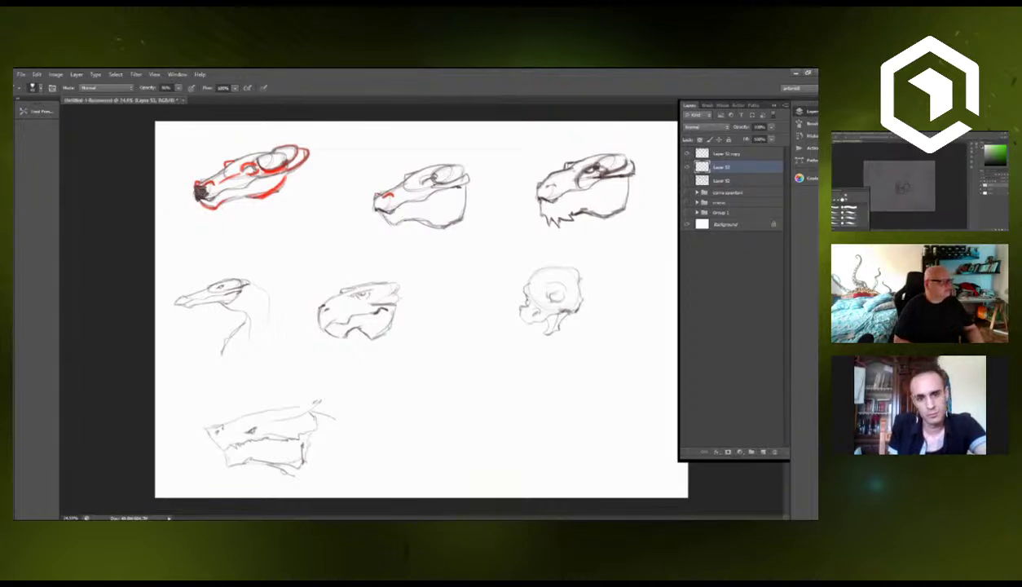
mouse_move(200, 192)
mouse_down()
mouse_move(246, 162)
mouse_move(224, 166)
mouse_move(285, 155)
mouse_move(222, 179)
mouse_move(277, 158)
mouse_move(210, 200)
mouse_move(285, 159)
mouse_up()
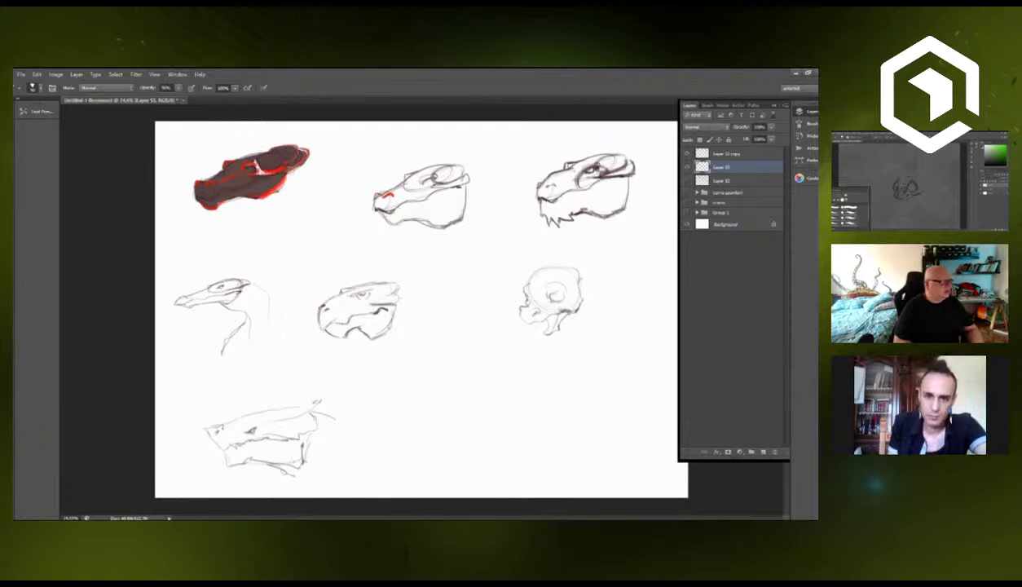
mouse_move(275, 191)
mouse_down()
mouse_move(303, 238)
mouse_move(265, 189)
mouse_move(278, 214)
mouse_move(294, 154)
mouse_move(314, 186)
mouse_move(307, 228)
mouse_move(276, 198)
mouse_move(264, 227)
mouse_move(269, 215)
mouse_move(264, 229)
mouse_move(294, 219)
mouse_move(274, 262)
mouse_move(290, 259)
mouse_move(304, 232)
mouse_move(309, 262)
mouse_move(310, 220)
mouse_move(320, 259)
mouse_move(292, 276)
mouse_move(273, 256)
mouse_move(287, 281)
mouse_move(297, 264)
mouse_move(287, 287)
mouse_up()
key(e)
key(b)
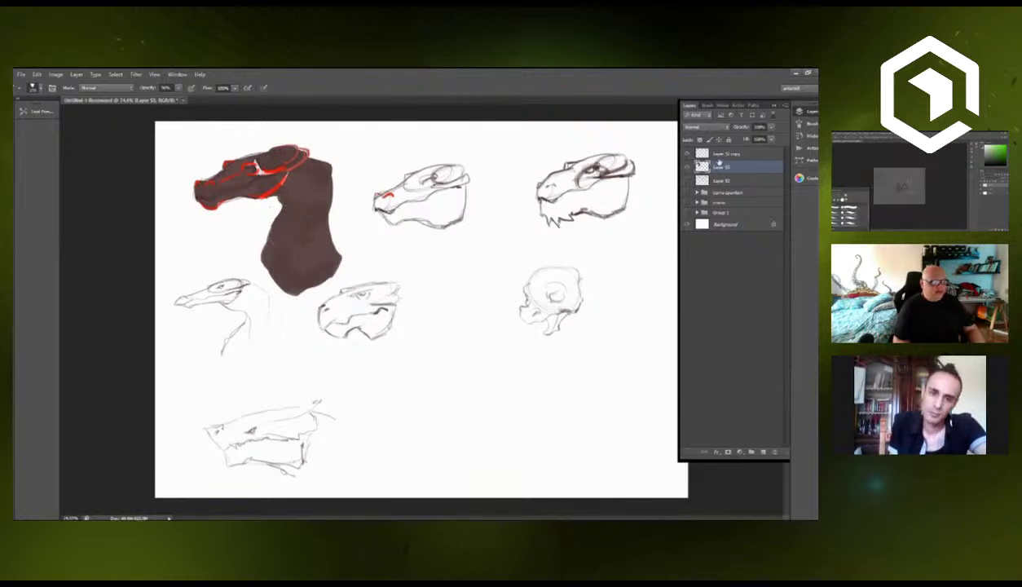
shift+click(717, 155)
key(ctrl+e)
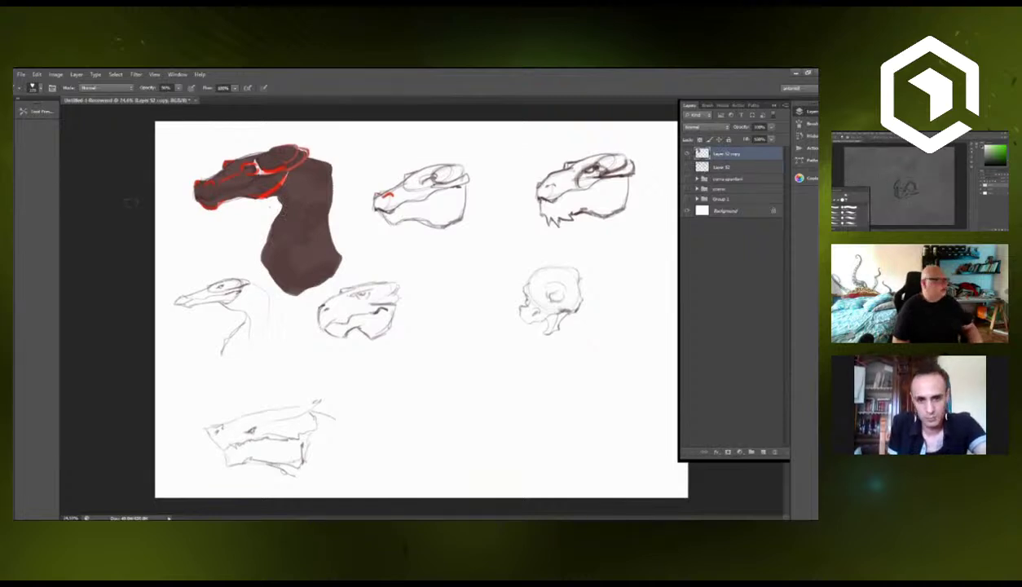
Lasso the painted creature onto its own layer, hide the full sketch sheet, and merge in a duplicate to make the silhouette solid.
key(l)
mouse_move(193, 222)
mouse_down()
mouse_move(231, 132)
mouse_move(345, 201)
mouse_move(346, 282)
mouse_move(273, 299)
mouse_move(258, 275)
mouse_up()
key(ctrl+j)
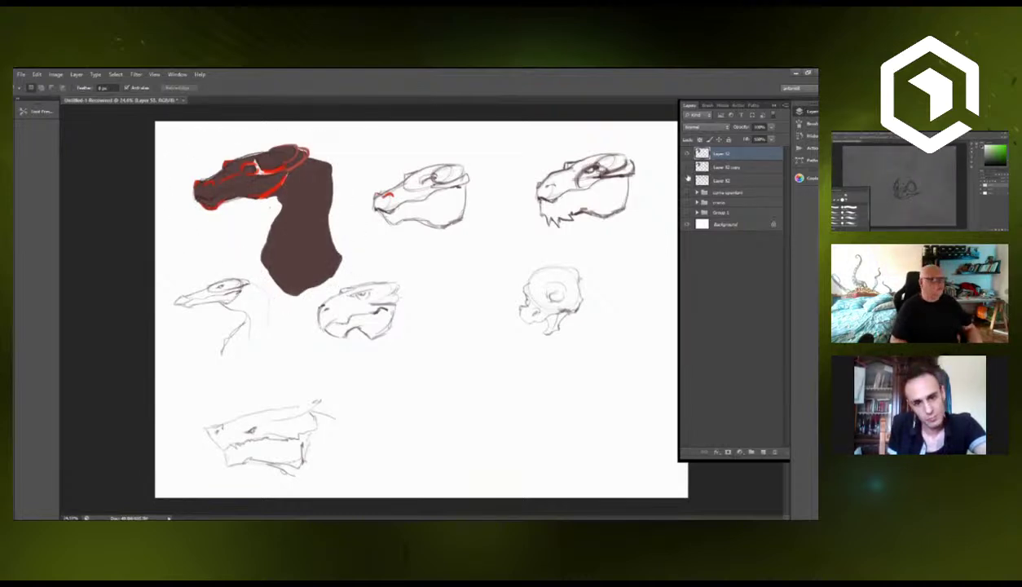
click(687, 167)
drag(289, 218, 278, 216)
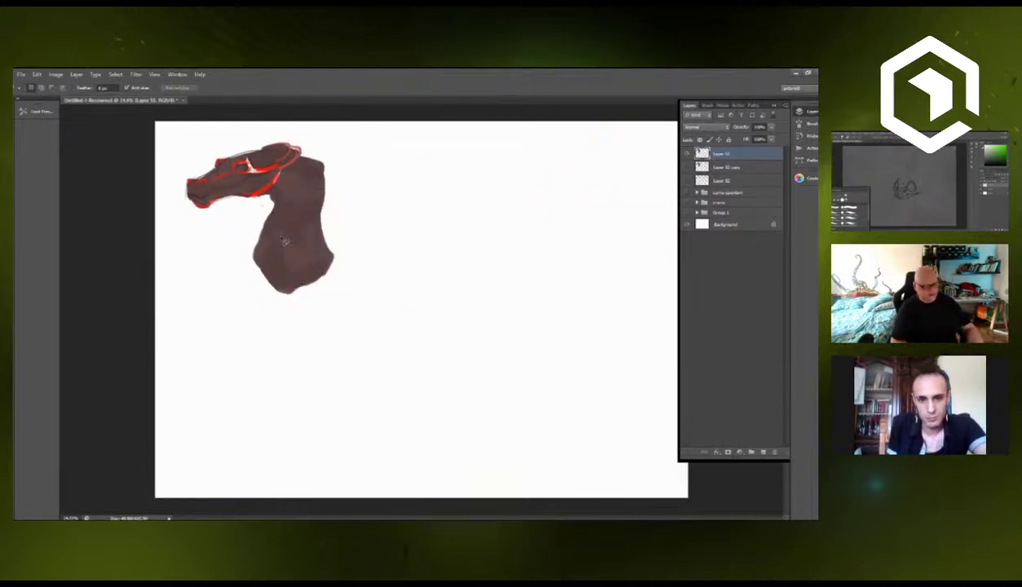
key(ctrl+j)
key(ctrl+e)
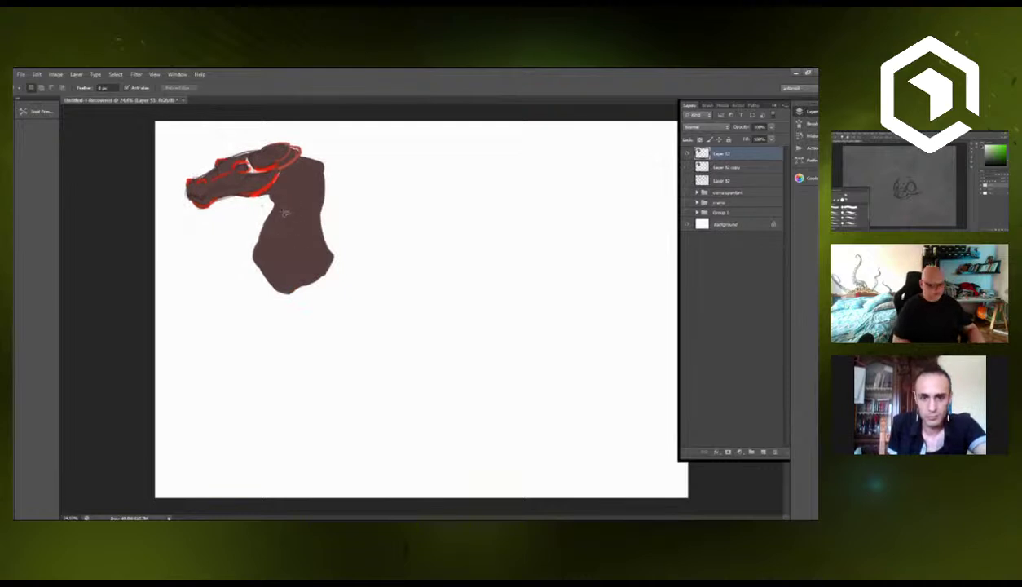
Reshape the silhouette with brush and eraser into a curved neck with a rounded nape, fuller chest and extended shoulder.
key(b)
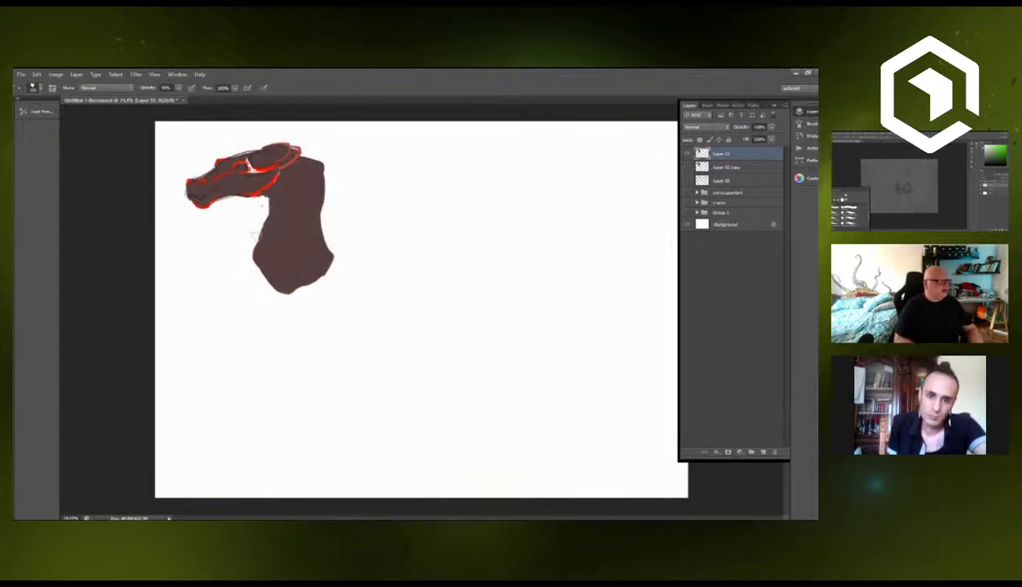
mouse_move(262, 227)
mouse_down()
mouse_move(249, 248)
mouse_move(277, 302)
mouse_move(271, 282)
mouse_up()
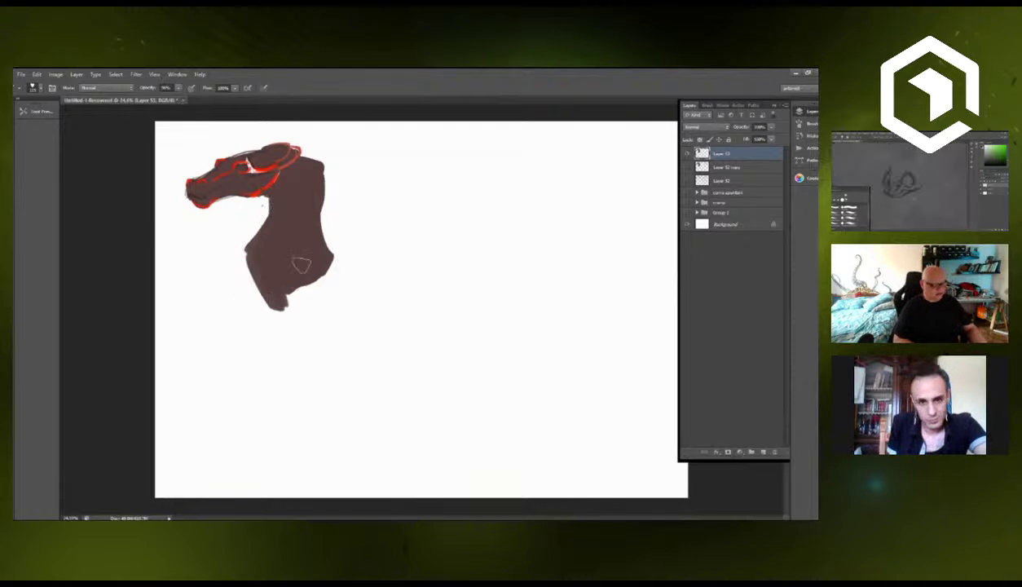
key(e)
mouse_move(322, 244)
mouse_down()
mouse_move(324, 261)
mouse_move(314, 218)
mouse_up()
key(b)
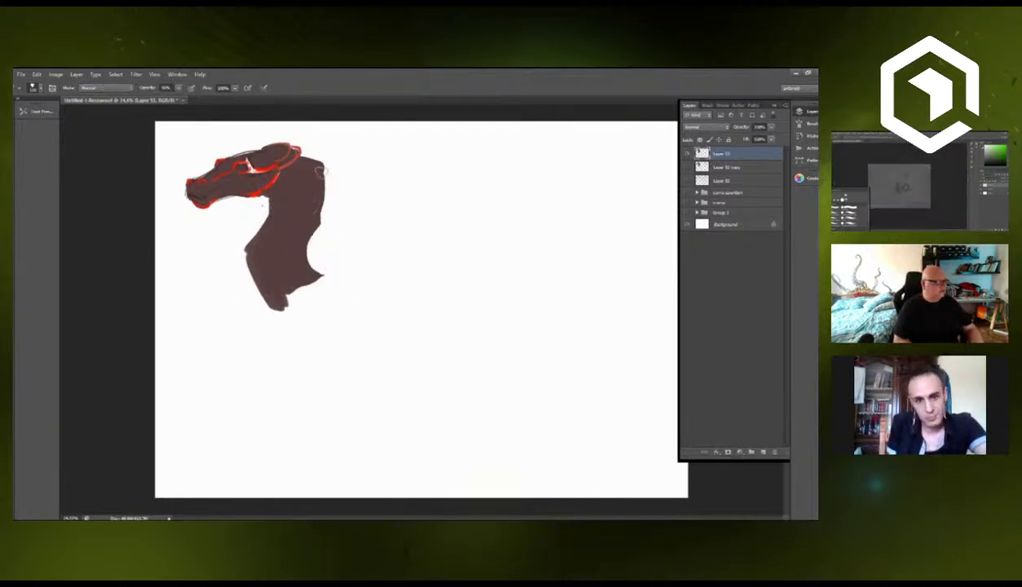
drag(320, 169, 309, 226)
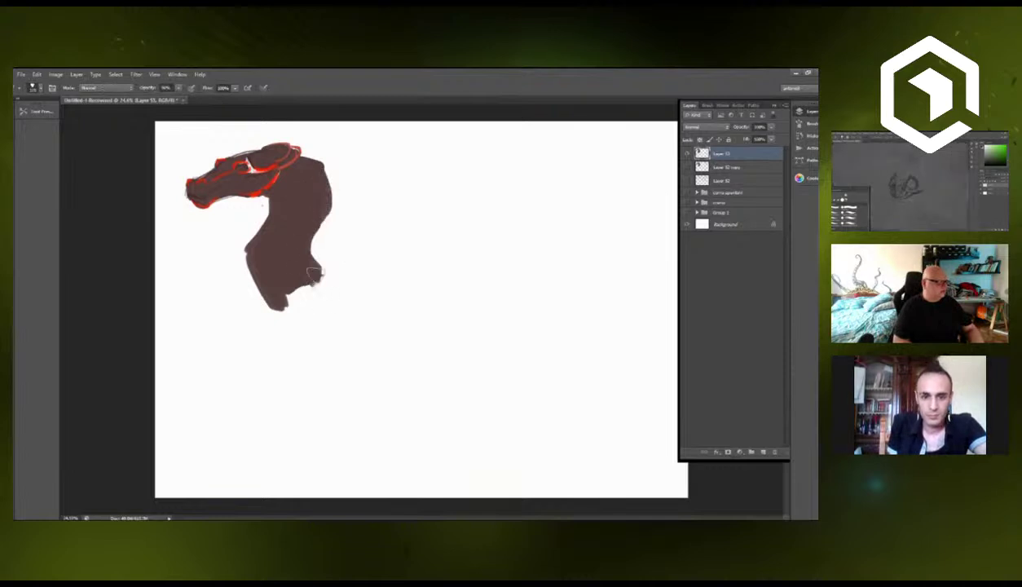
mouse_move(314, 273)
mouse_down()
mouse_move(290, 316)
mouse_move(259, 277)
mouse_move(255, 255)
mouse_move(289, 333)
mouse_move(284, 310)
mouse_move(326, 297)
mouse_move(290, 289)
mouse_up()
drag(248, 249, 250, 284)
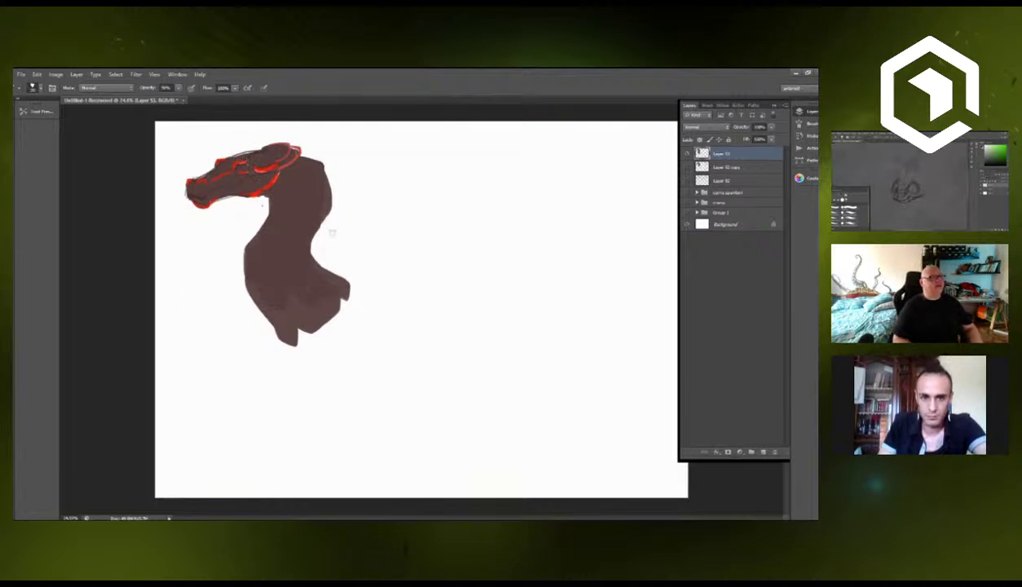
Place a copy of the bust beside the original and paint a deeper jaw with small hanging spikes on it.
drag(301, 215, 490, 214)
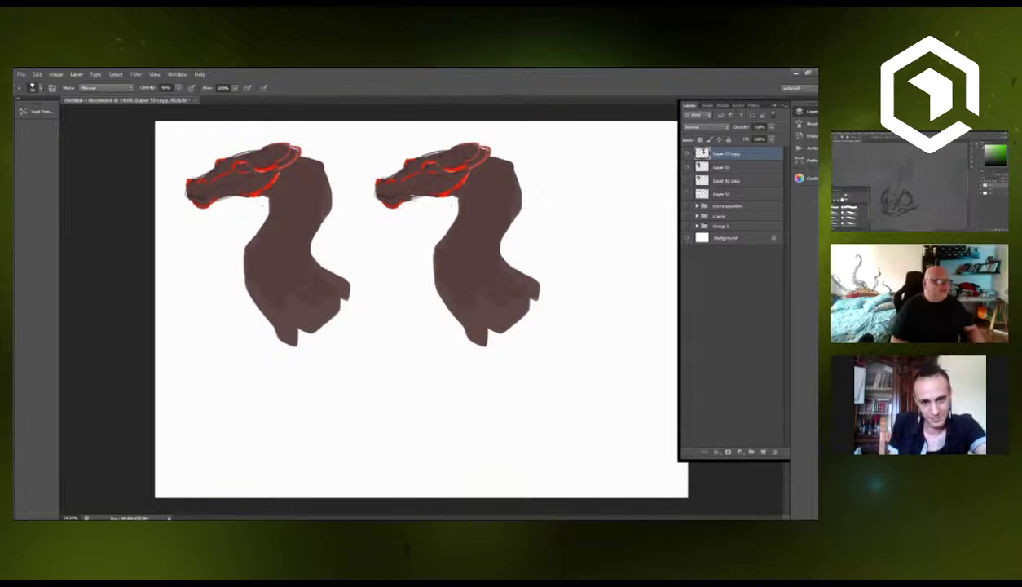
mouse_move(433, 209)
mouse_down()
mouse_move(447, 214)
mouse_move(459, 199)
mouse_up()
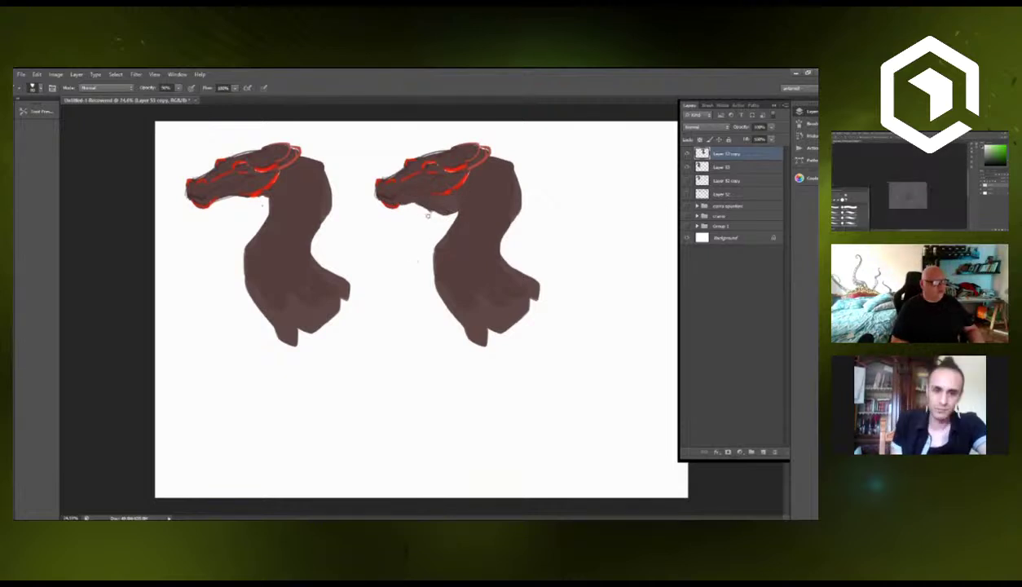
drag(420, 210, 443, 213)
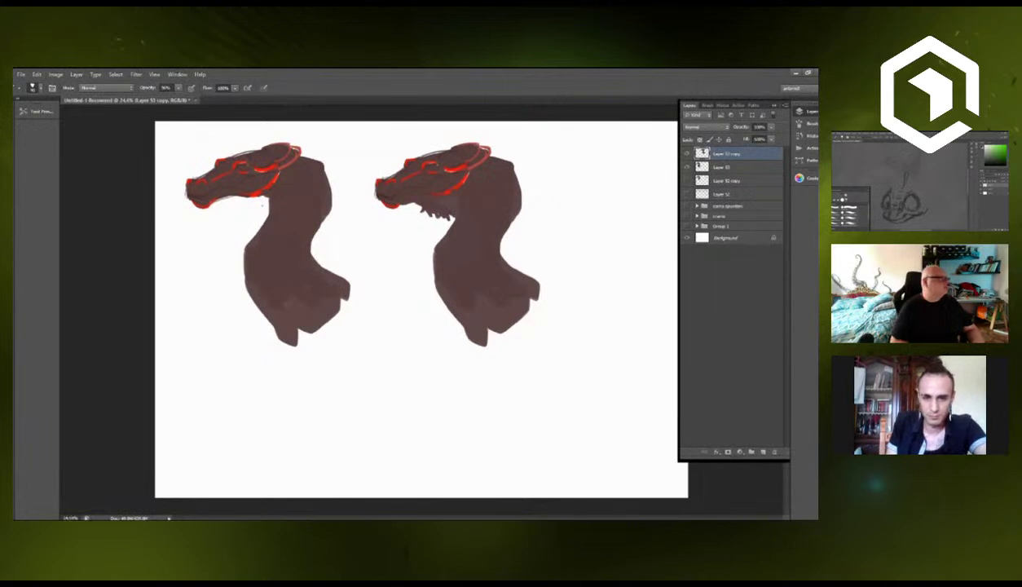
Set the foreground color to a very dark brown and lighten the copied bust with Hue/Saturation.
click(12, 354)
click(610, 348)
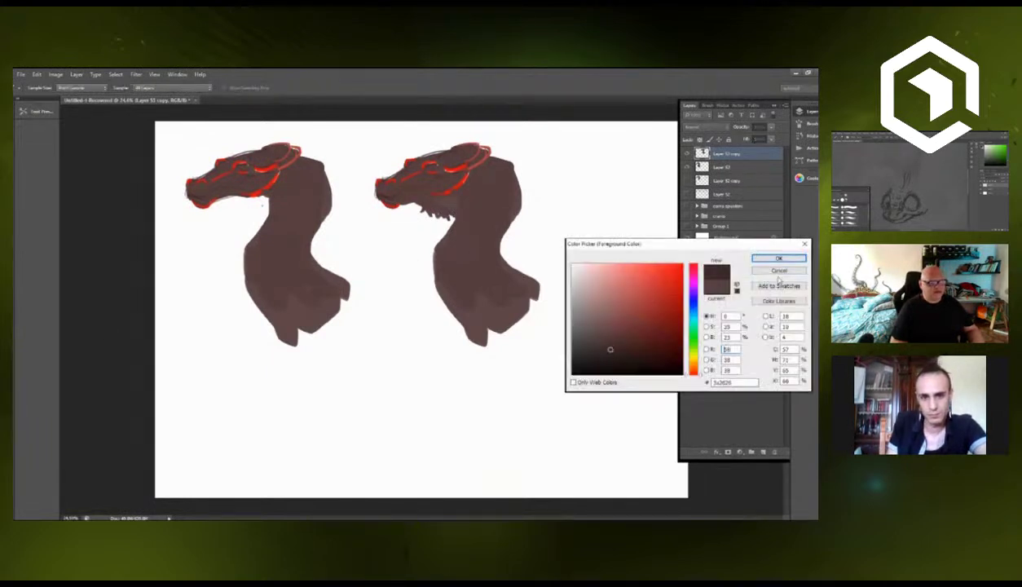
click(770, 259)
key(ctrl+u)
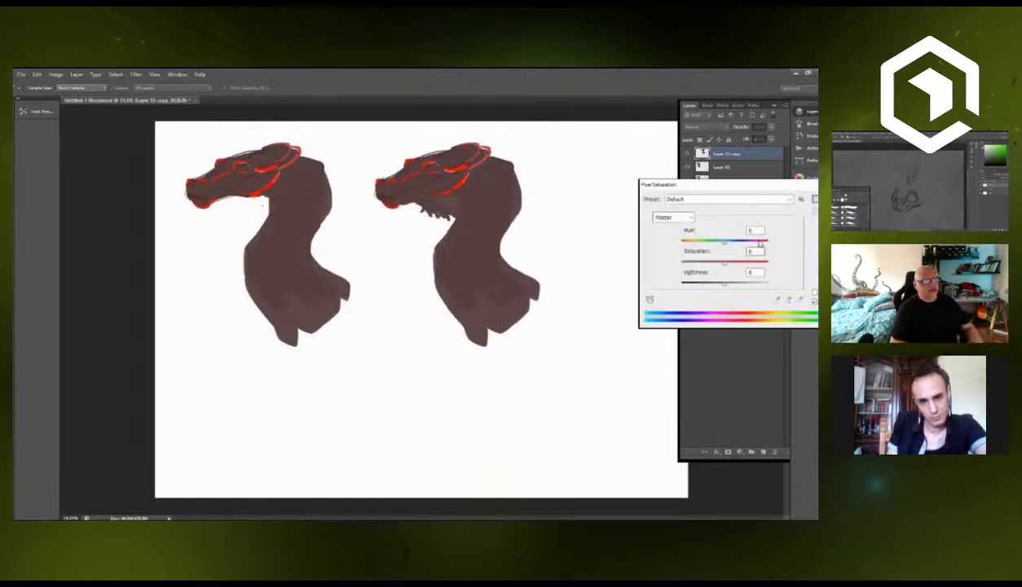
drag(724, 283, 739, 285)
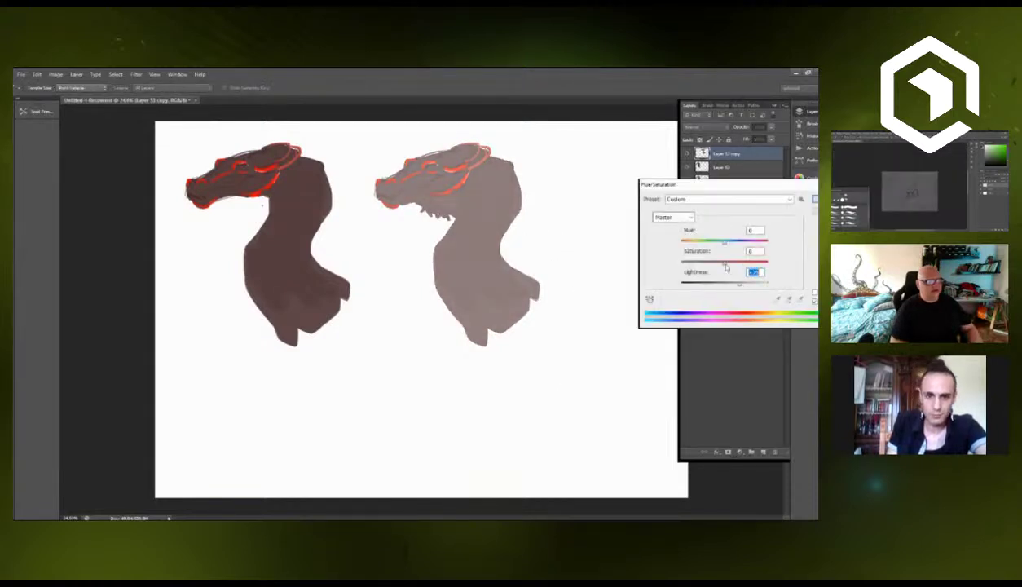
key(Return)
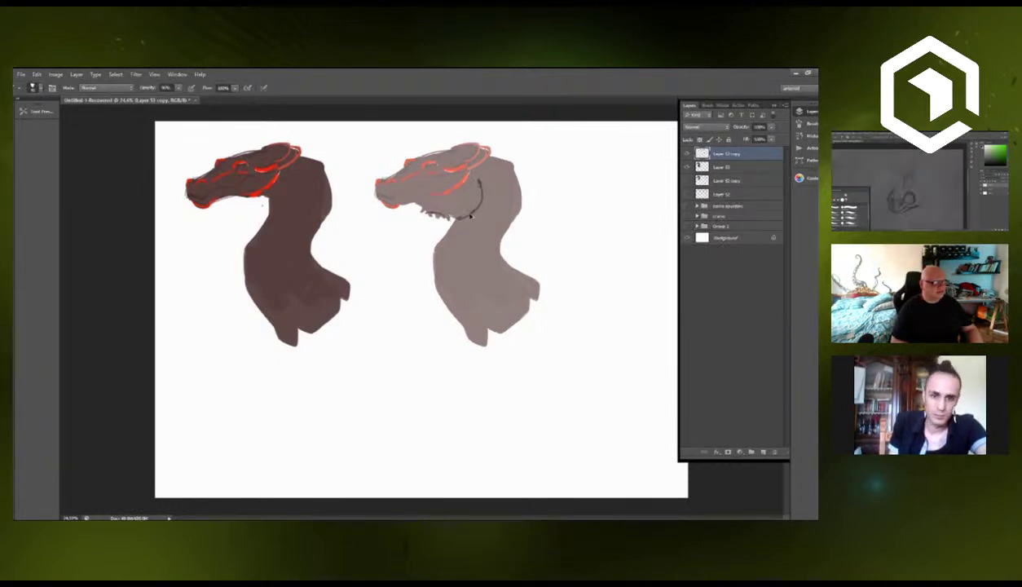
Draw dark thorny spines along the lightened head's rear jaw, throat and chin, and undo the last snout stroke.
mouse_move(477, 183)
mouse_down()
mouse_move(464, 214)
mouse_move(405, 207)
mouse_up()
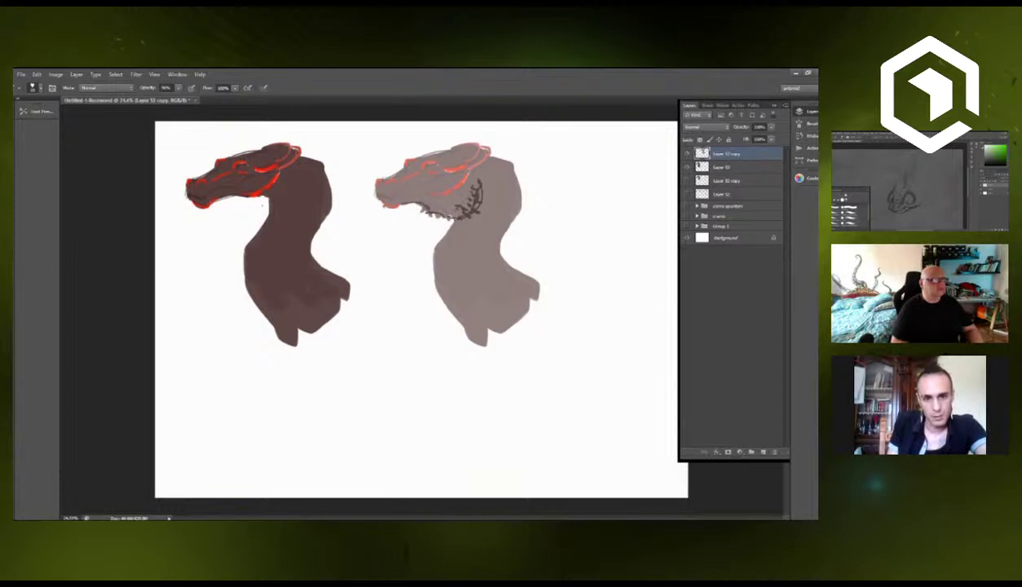
drag(383, 202, 379, 209)
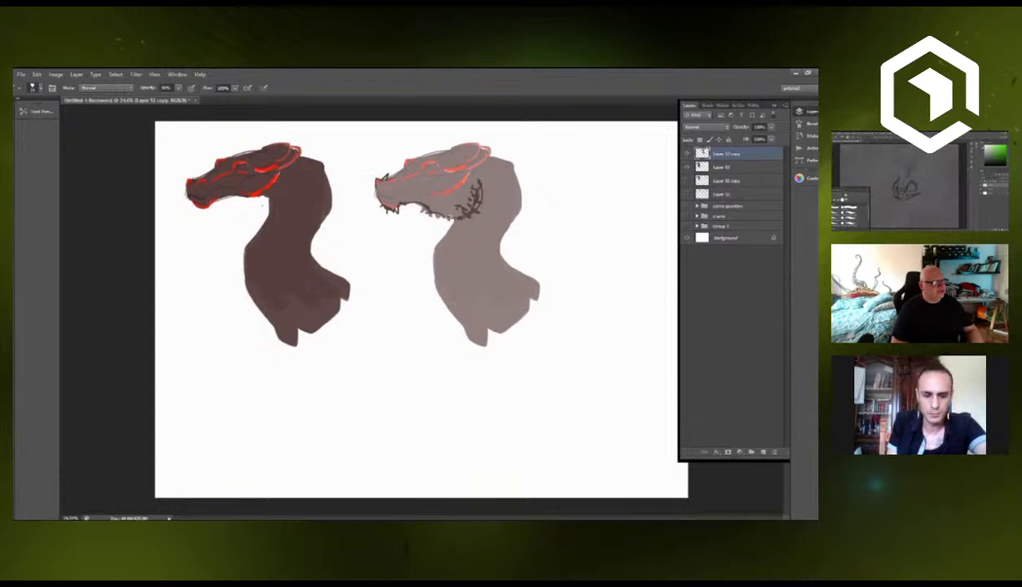
key(ctrl+z)
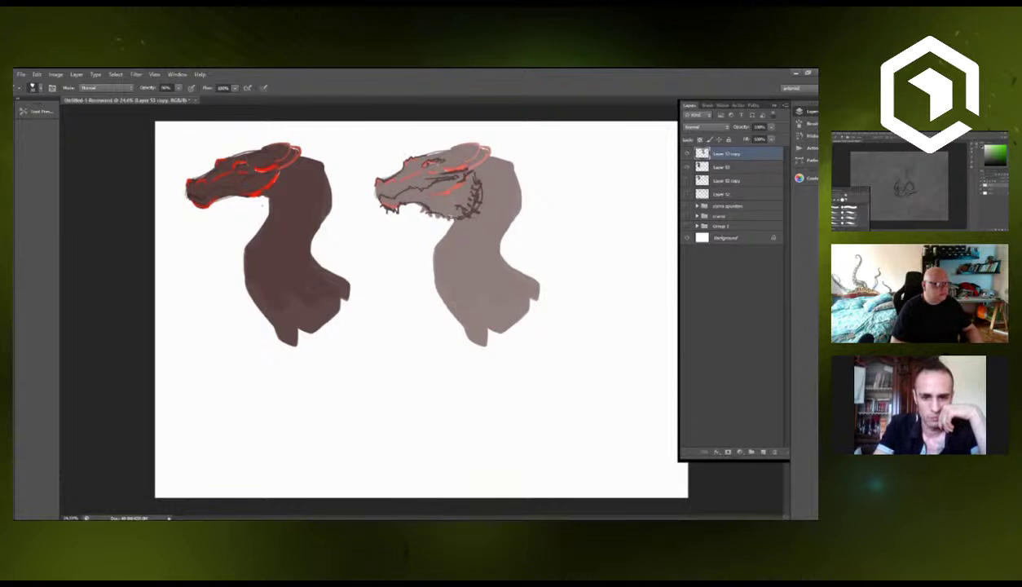
Draw a round eye under the lightened head's brow and fill the eye area in front of it with red.
scroll(461, 165, up, 5)
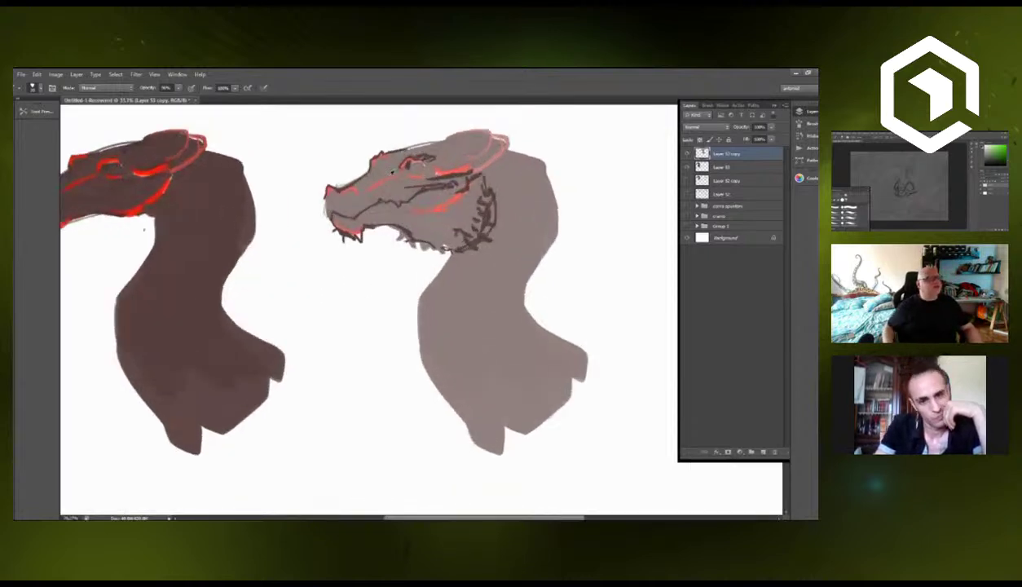
scroll(393, 171, up, 3)
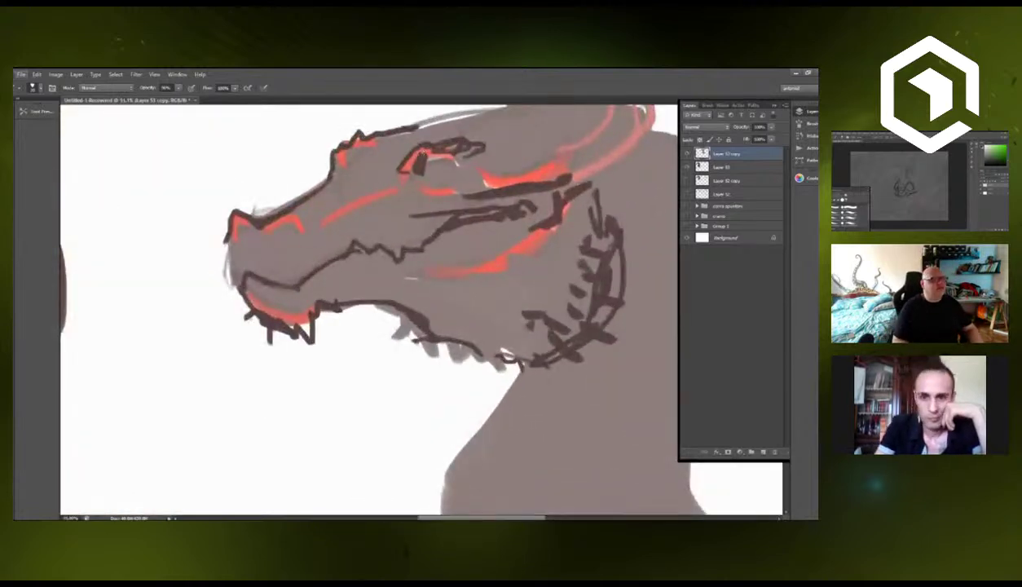
mouse_move(446, 166)
mouse_down()
mouse_move(428, 172)
mouse_move(444, 166)
mouse_up()
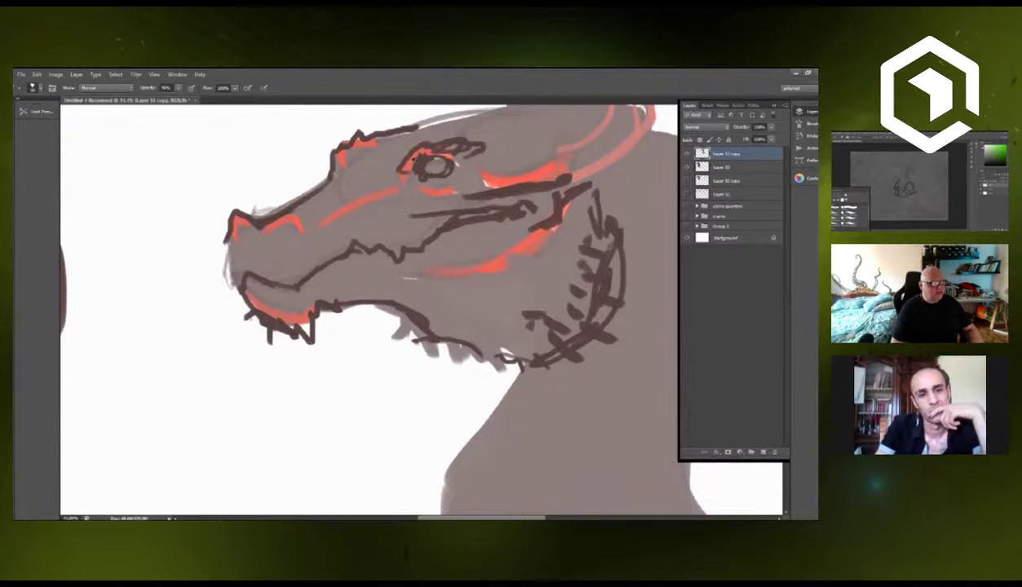
mouse_move(401, 166)
mouse_down()
mouse_move(423, 152)
mouse_move(407, 155)
mouse_move(449, 149)
mouse_up()
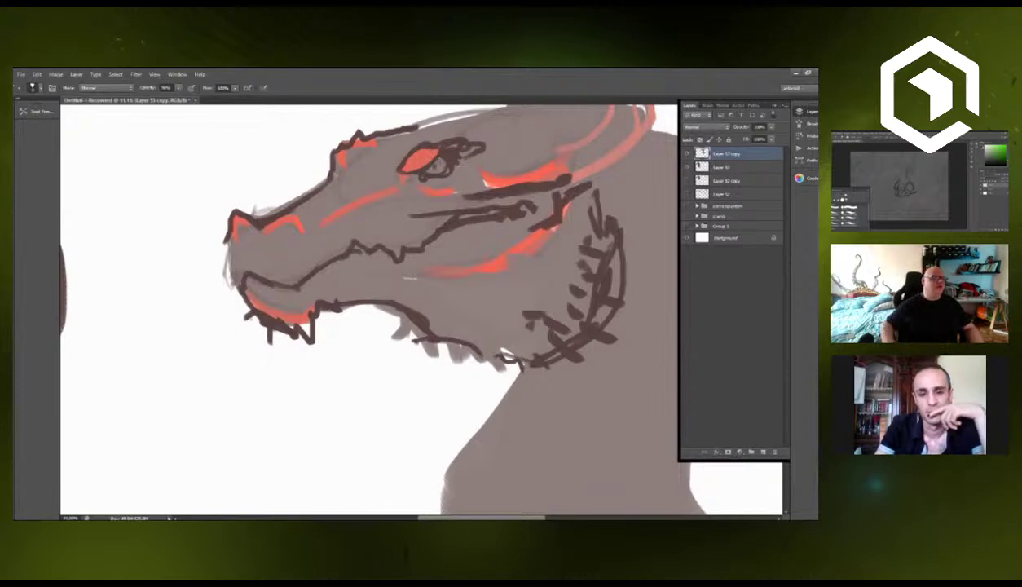
Add dark nostril marks and crest contours behind the lightened head's eye, with a short spike above the brow.
scroll(474, 280, down, 8)
scroll(556, 260, up, 2)
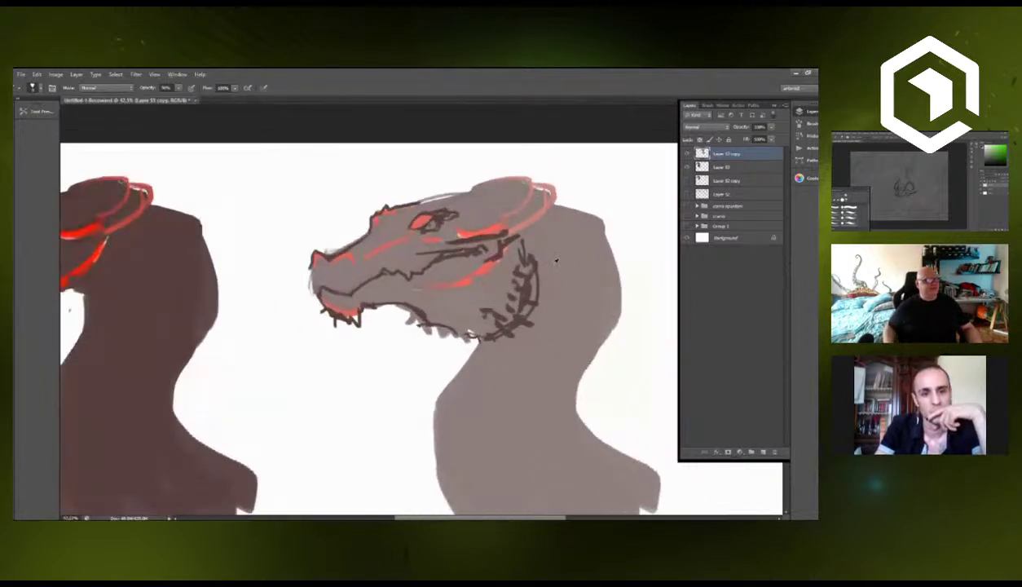
scroll(556, 260, up, 1)
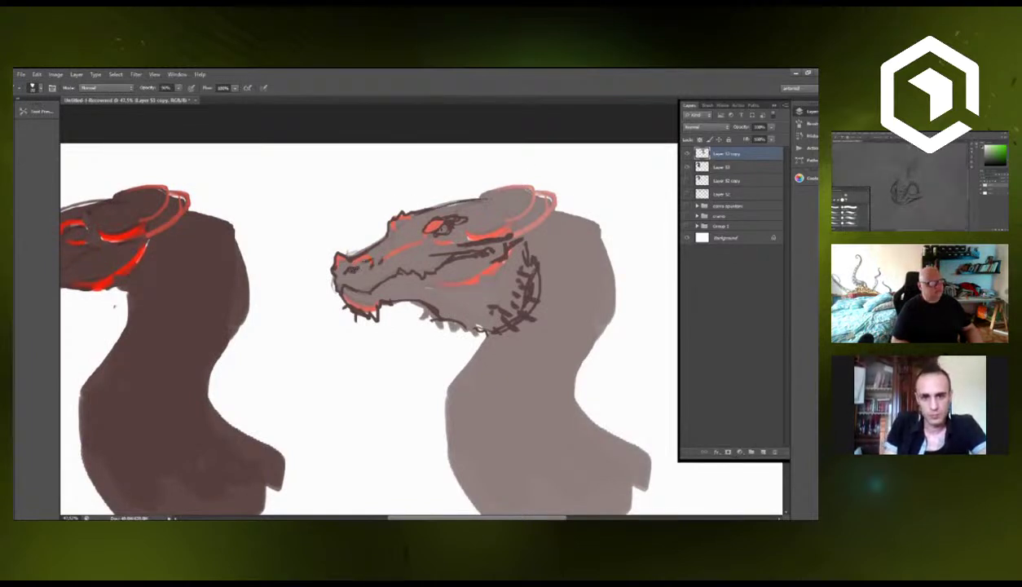
drag(512, 242, 463, 200)
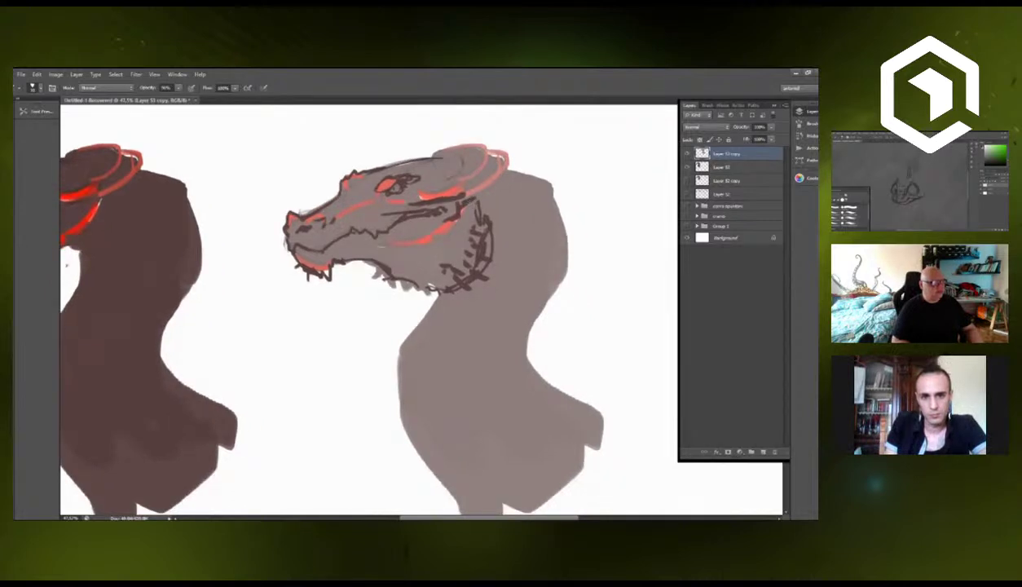
drag(411, 175, 452, 161)
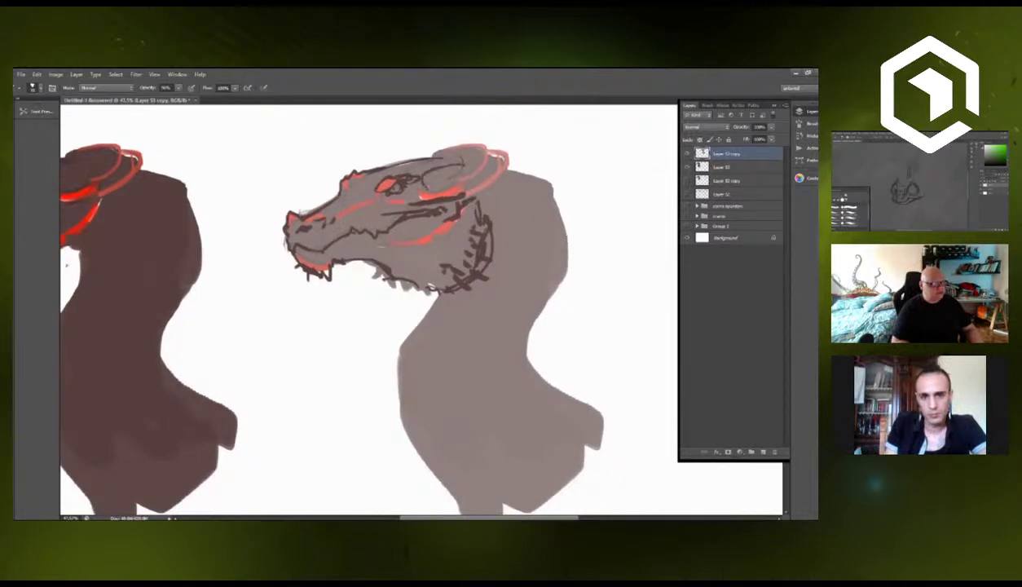
drag(415, 190, 462, 182)
drag(410, 159, 452, 151)
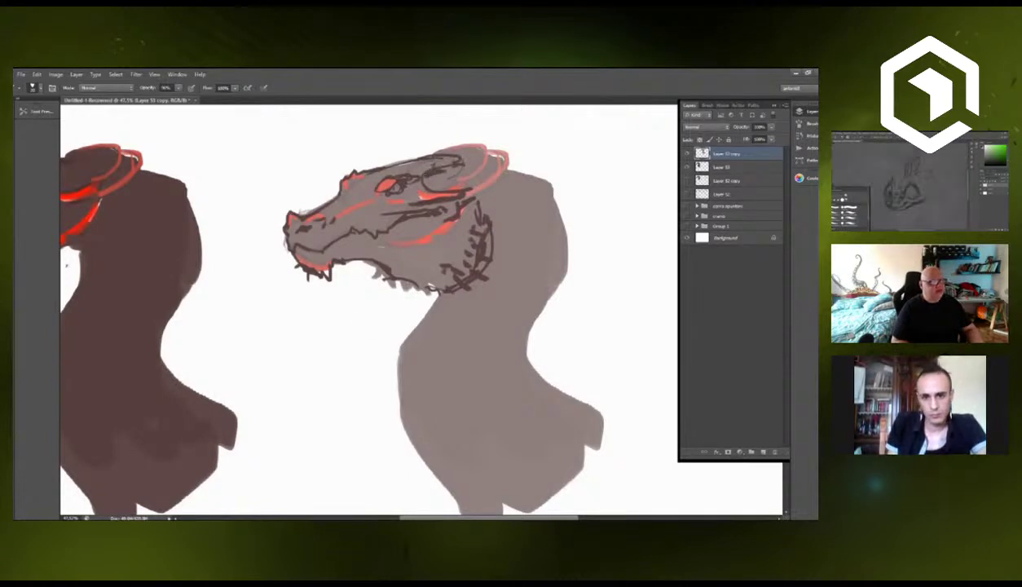
drag(420, 175, 460, 165)
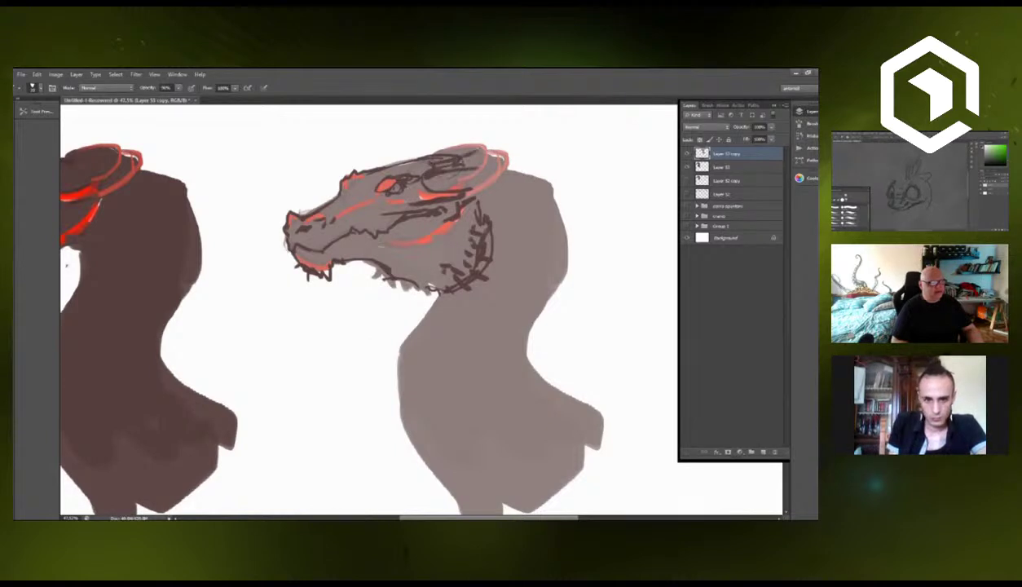
drag(380, 169, 402, 148)
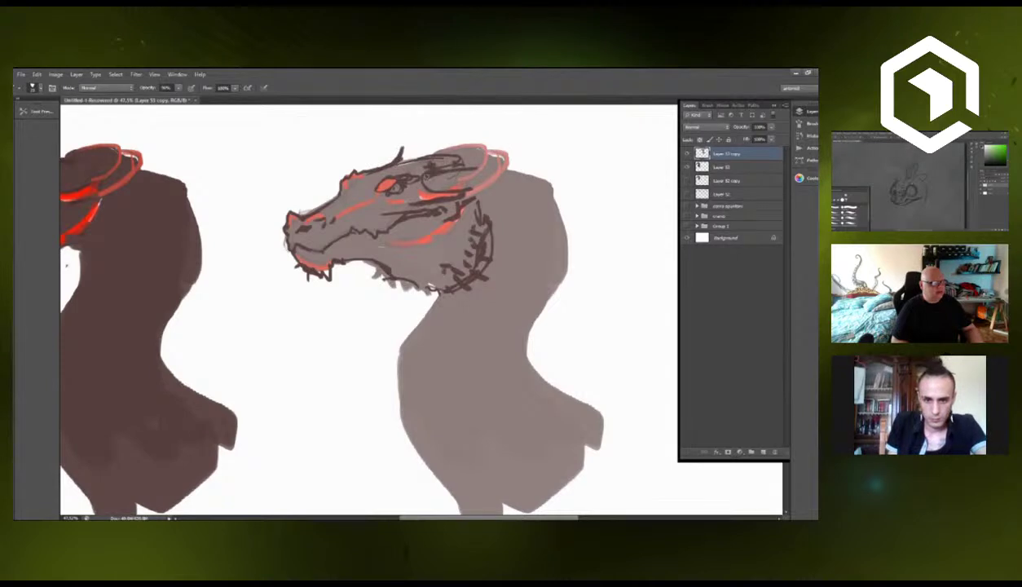
drag(414, 181, 436, 191)
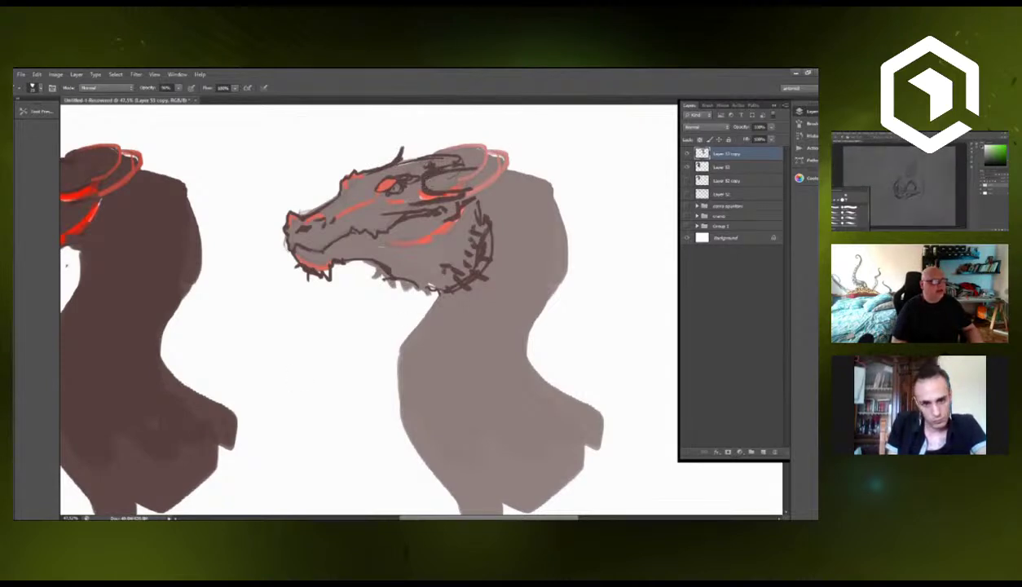
Draw long curved horns sweeping back from the lightened head's crown and brow, redoing the brow horn's inner line.
mouse_move(430, 166)
mouse_down()
mouse_move(443, 207)
mouse_move(428, 173)
mouse_move(502, 205)
mouse_up()
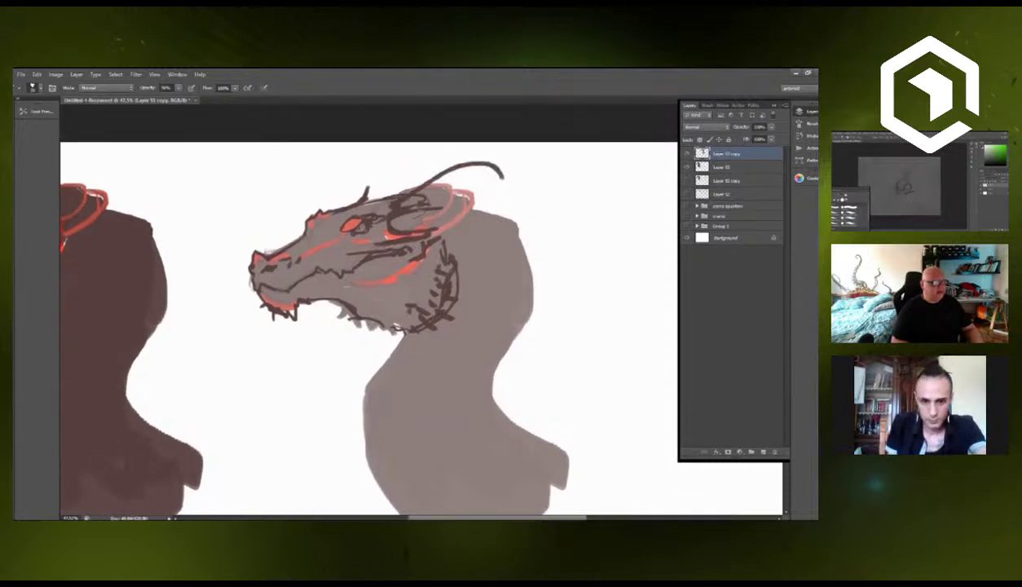
mouse_move(391, 214)
mouse_down()
mouse_move(485, 176)
mouse_move(527, 189)
mouse_up()
drag(368, 189, 419, 165)
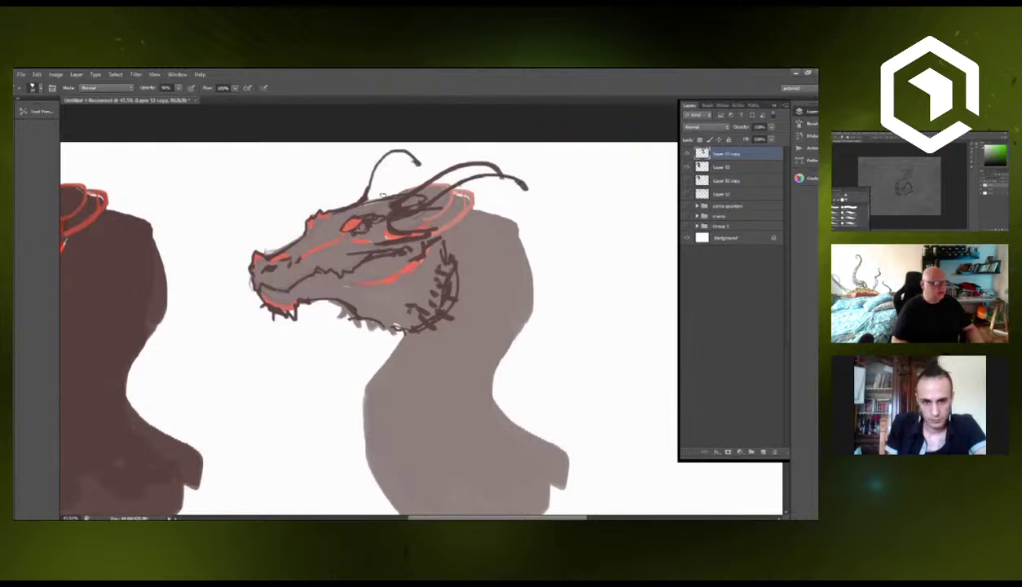
mouse_move(382, 194)
mouse_down()
mouse_move(415, 165)
mouse_move(399, 156)
mouse_up()
key(ctrl+z)
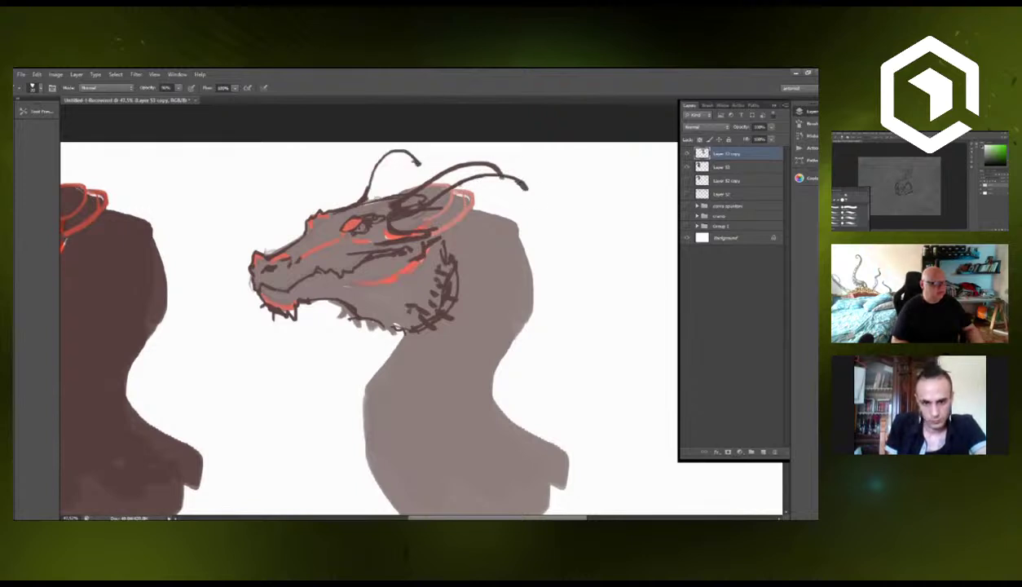
mouse_move(375, 192)
mouse_down()
mouse_move(391, 155)
mouse_move(412, 163)
mouse_up()
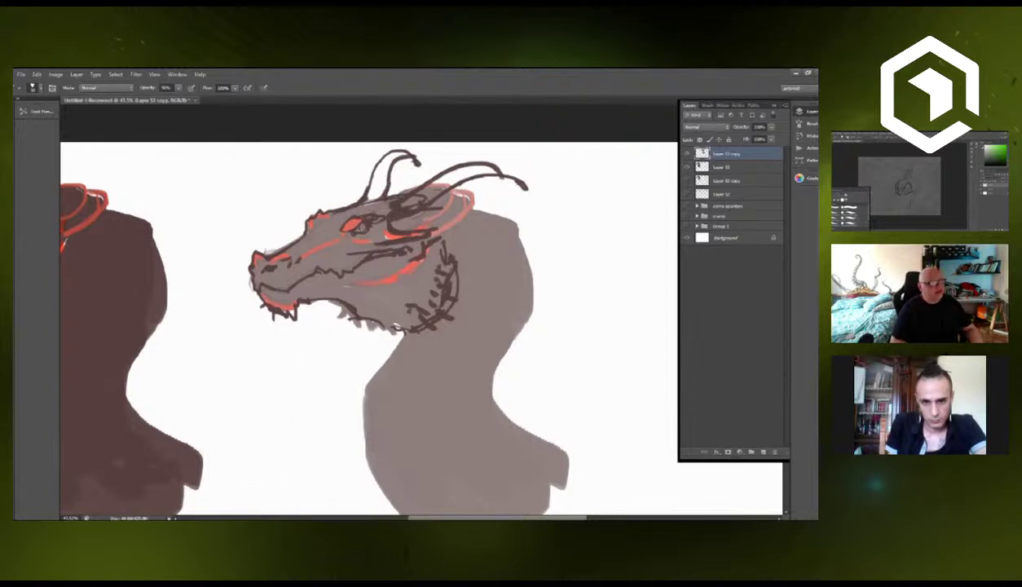
Darken the crest at the horn bases and paint the crest lobes and small spots behind the eye white.
mouse_move(383, 198)
mouse_down()
mouse_move(417, 181)
mouse_move(469, 197)
mouse_move(400, 229)
mouse_up()
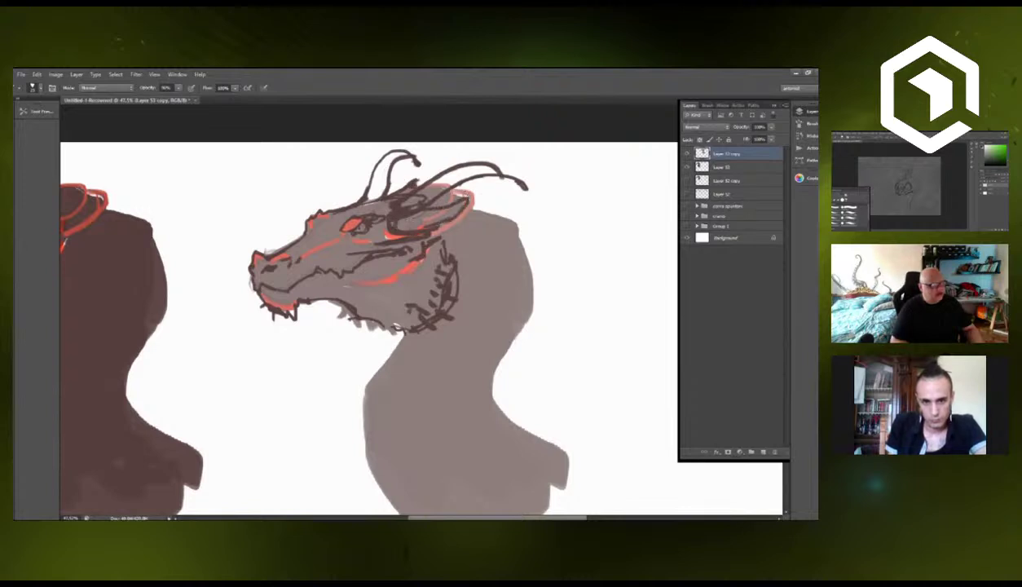
drag(416, 225, 427, 235)
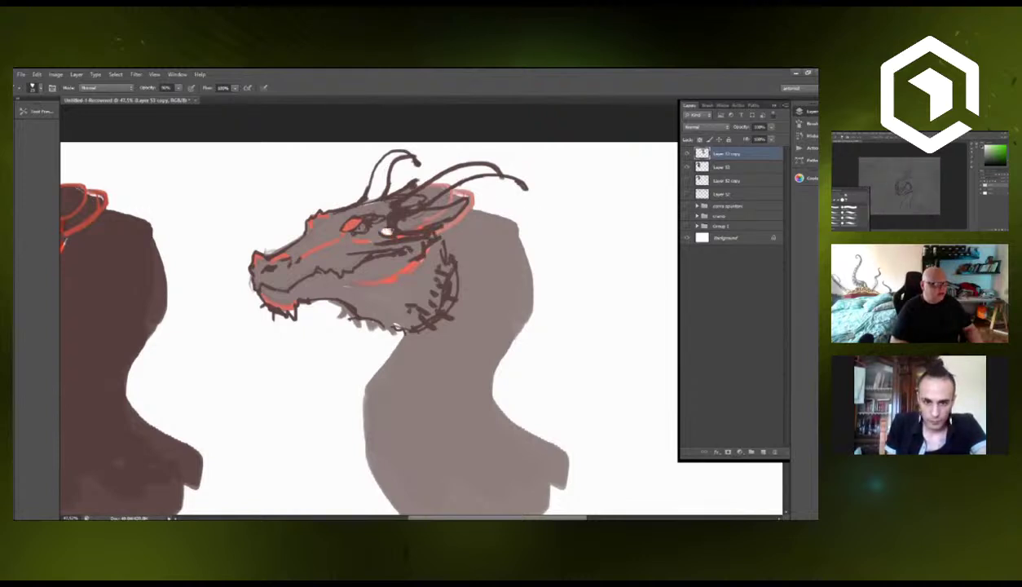
drag(391, 224, 455, 209)
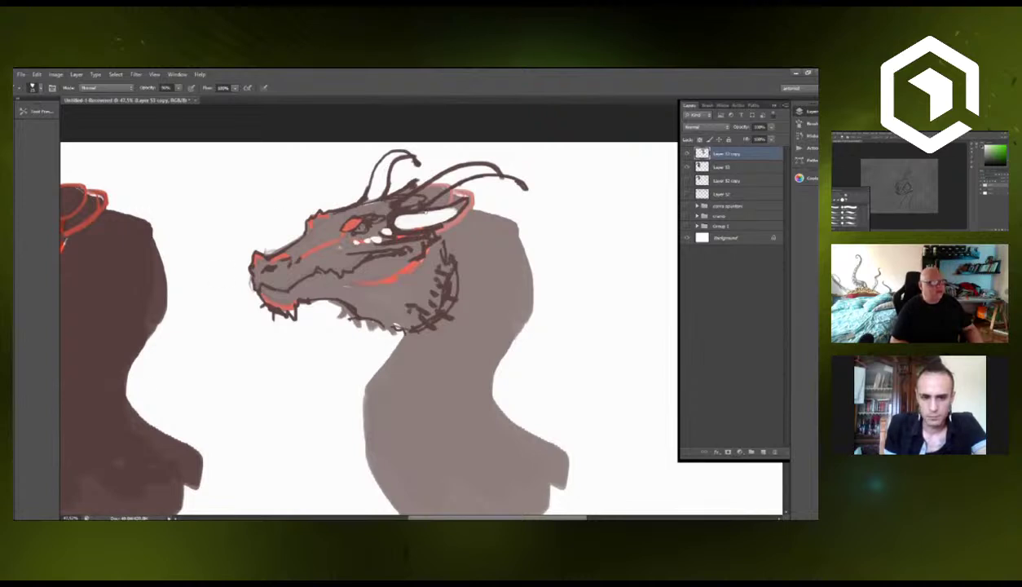
mouse_move(398, 203)
mouse_down()
mouse_move(436, 185)
mouse_move(407, 198)
mouse_up()
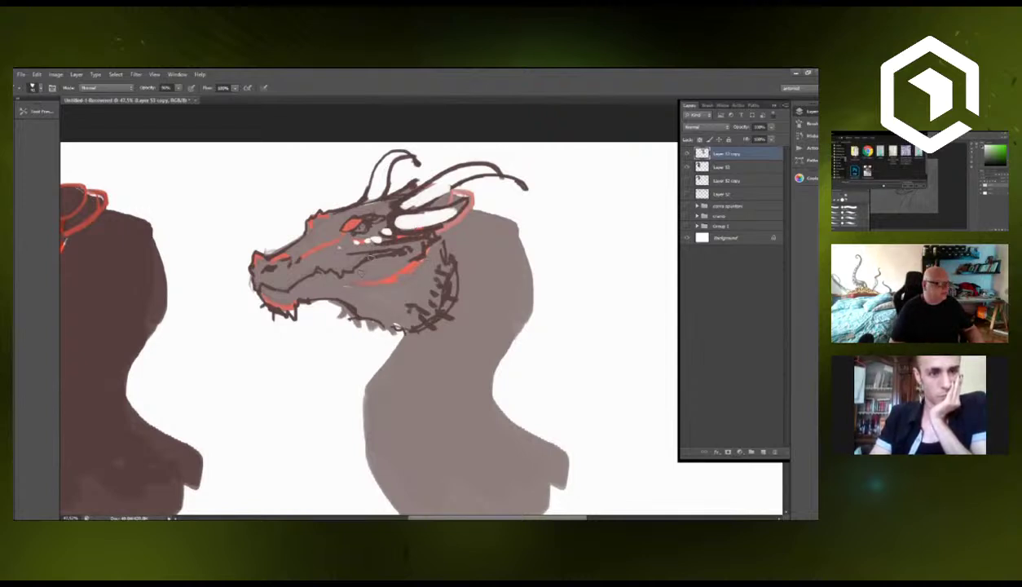
Draw curved dark ribs down the back of the lightened bust's neck and add hooked spikes along its rear edge.
drag(342, 374, 321, 321)
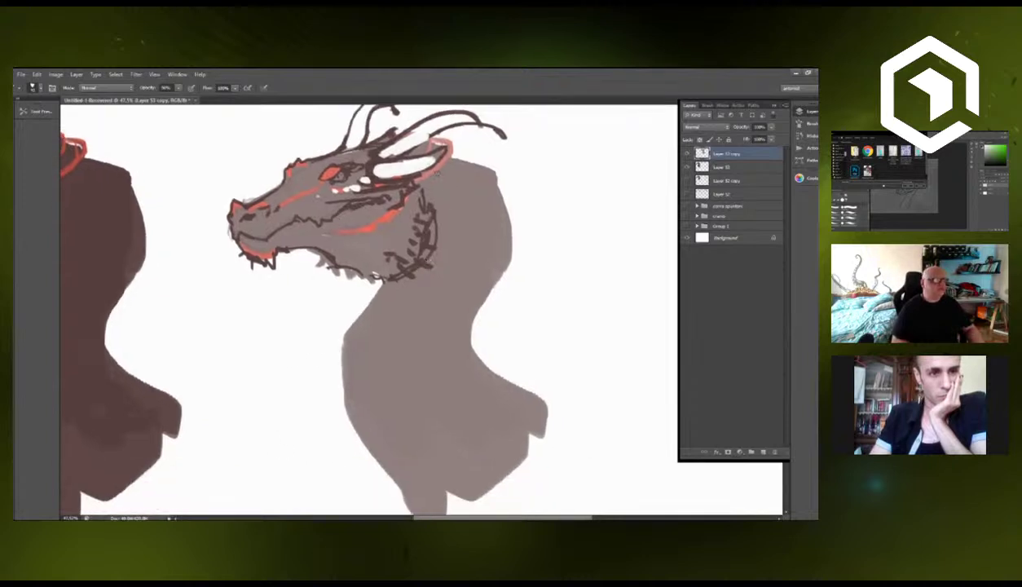
mouse_move(430, 137)
mouse_down()
mouse_move(453, 147)
mouse_move(447, 155)
mouse_move(473, 152)
mouse_move(463, 169)
mouse_up()
drag(466, 168, 413, 184)
mouse_move(469, 153)
mouse_down()
mouse_move(441, 194)
mouse_move(493, 192)
mouse_up()
mouse_move(428, 192)
mouse_down()
mouse_move(505, 217)
mouse_move(463, 232)
mouse_move(502, 240)
mouse_move(489, 284)
mouse_move(458, 269)
mouse_move(484, 315)
mouse_up()
drag(456, 270, 481, 348)
drag(456, 298, 459, 336)
mouse_move(467, 347)
mouse_down()
mouse_move(475, 363)
mouse_move(454, 355)
mouse_move(520, 414)
mouse_move(508, 388)
mouse_up()
drag(507, 403, 515, 412)
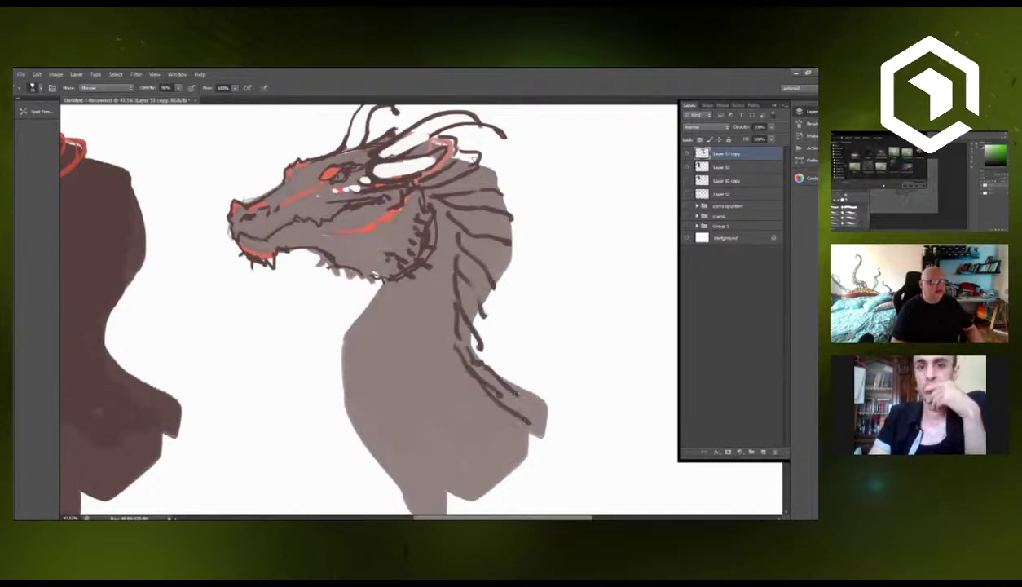
mouse_move(464, 151)
mouse_down()
mouse_move(530, 189)
mouse_move(504, 197)
mouse_move(522, 221)
mouse_move(510, 238)
mouse_move(530, 264)
mouse_move(517, 252)
mouse_move(494, 280)
mouse_move(478, 326)
mouse_move(491, 352)
mouse_move(477, 346)
mouse_up()
mouse_move(481, 206)
mouse_down()
mouse_move(453, 221)
mouse_move(445, 180)
mouse_up()
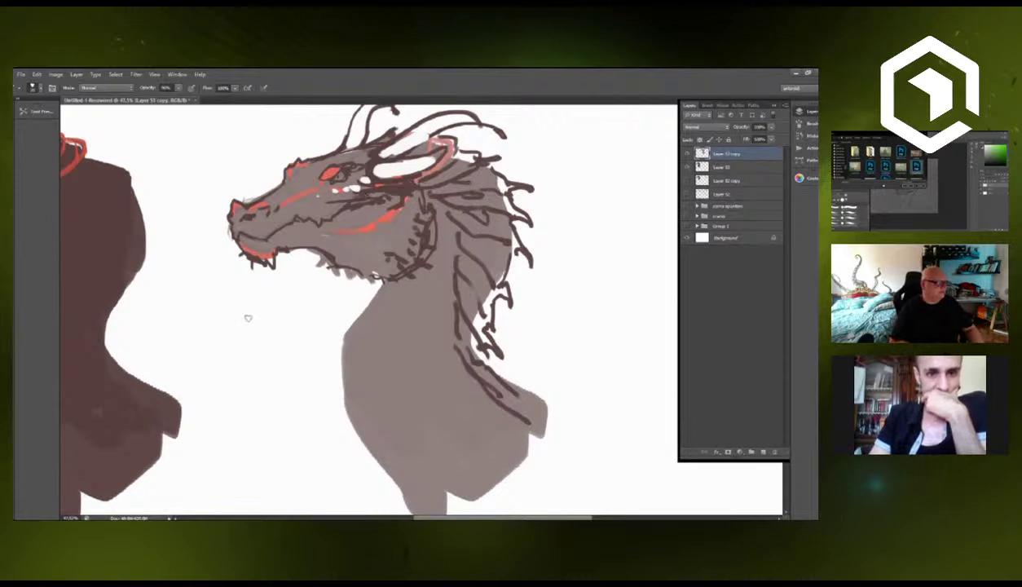
Brush dark overlapping fold and scale lines across the lightened bust's throat, neck and chest.
key(l)
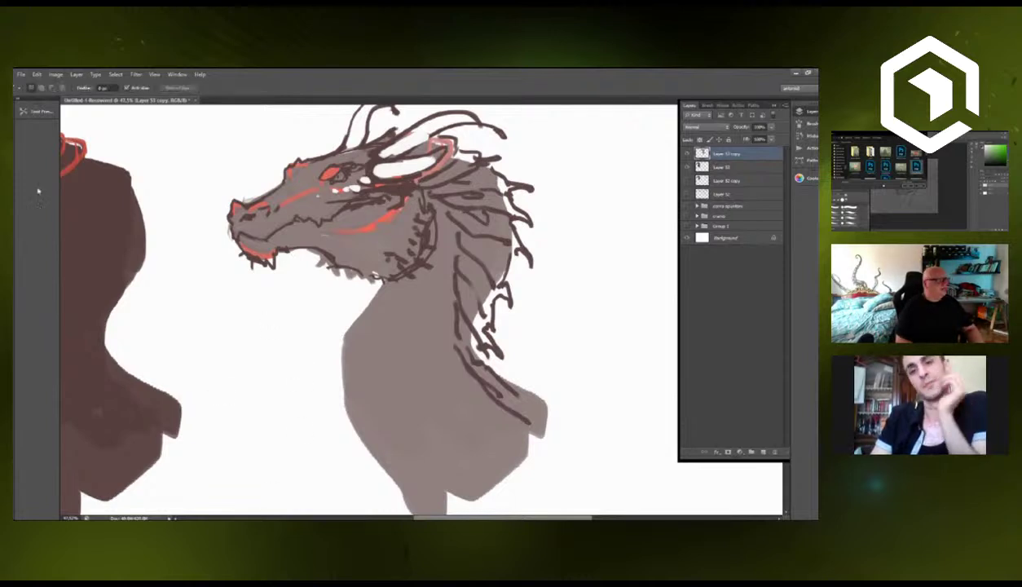
key(b)
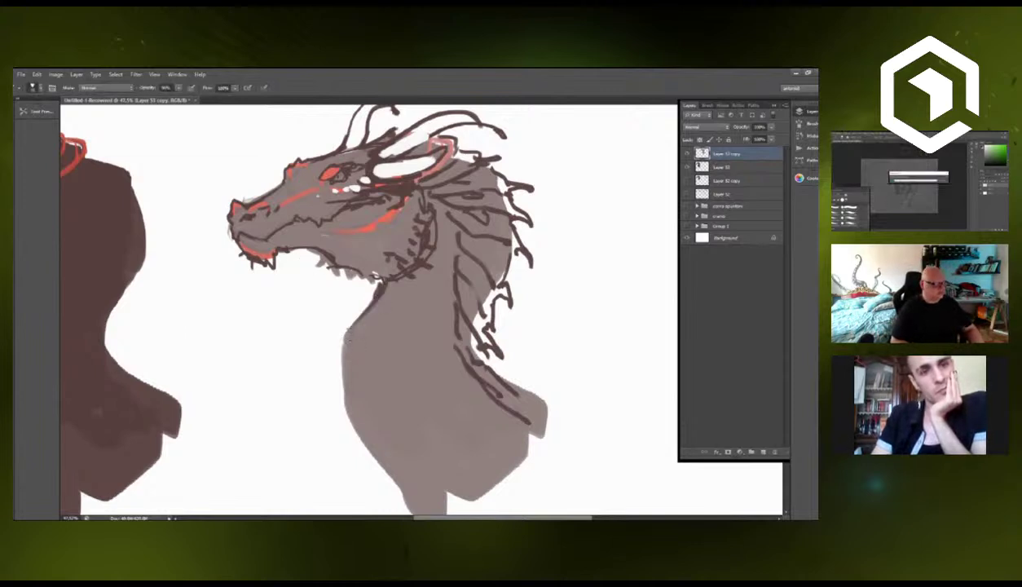
mouse_move(351, 334)
mouse_down()
mouse_move(347, 362)
mouse_move(393, 343)
mouse_move(378, 314)
mouse_move(420, 311)
mouse_move(400, 295)
mouse_move(432, 294)
mouse_move(413, 290)
mouse_move(445, 272)
mouse_up()
drag(411, 274, 446, 242)
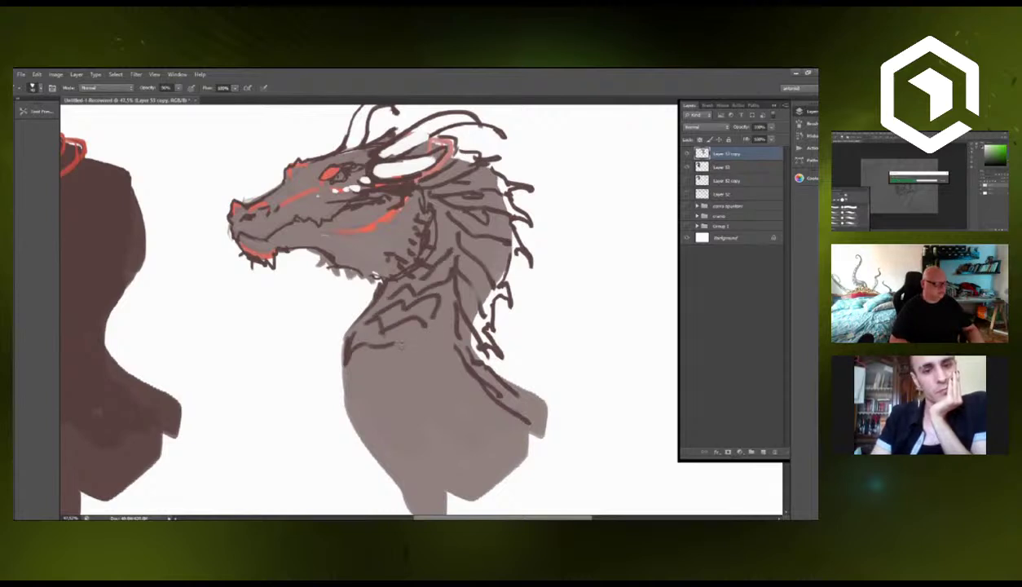
drag(399, 338, 432, 324)
drag(356, 393, 376, 371)
drag(387, 375, 438, 336)
drag(404, 416, 379, 445)
drag(426, 409, 446, 393)
drag(455, 382, 461, 367)
drag(477, 379, 468, 420)
drag(458, 449, 451, 475)
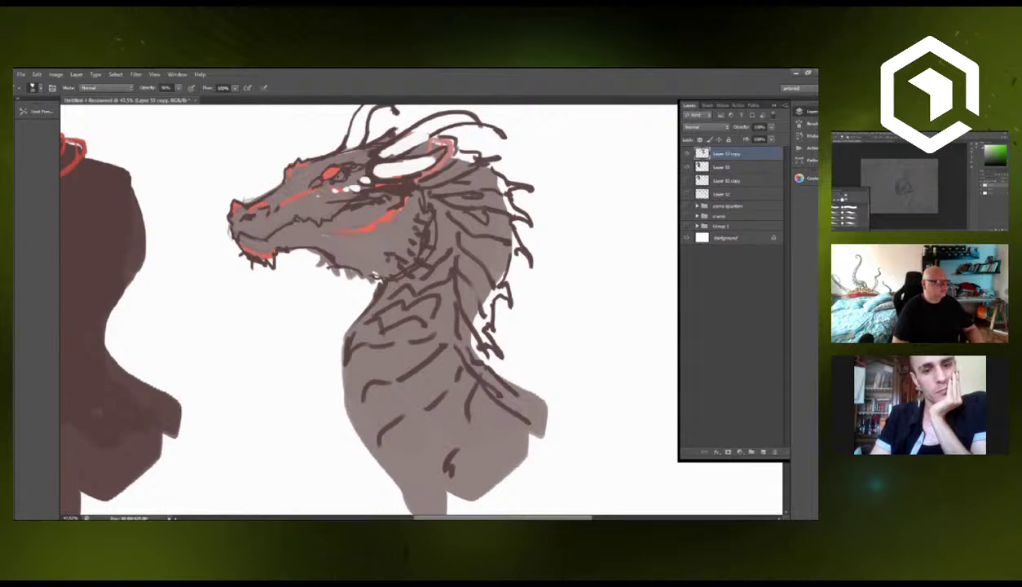
Extend the lightened bust's shoulder with jagged gray spikes and paint white gaps among the jaw and neck spines.
scroll(289, 273, down, 3)
drag(191, 332, 316, 267)
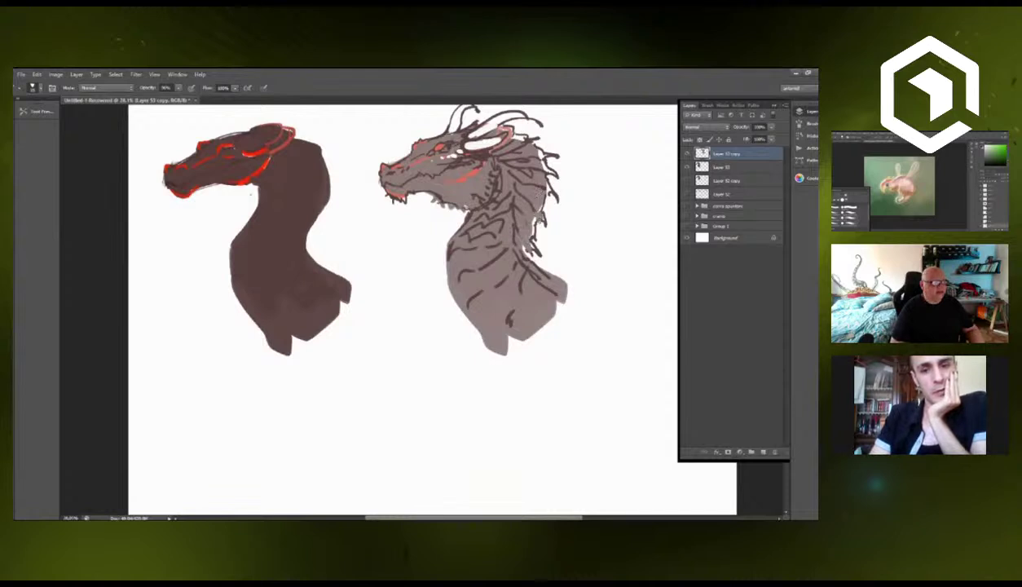
mouse_move(526, 252)
mouse_down()
mouse_move(534, 260)
mouse_move(577, 244)
mouse_move(562, 275)
mouse_move(577, 284)
mouse_move(560, 292)
mouse_up()
drag(481, 142, 450, 181)
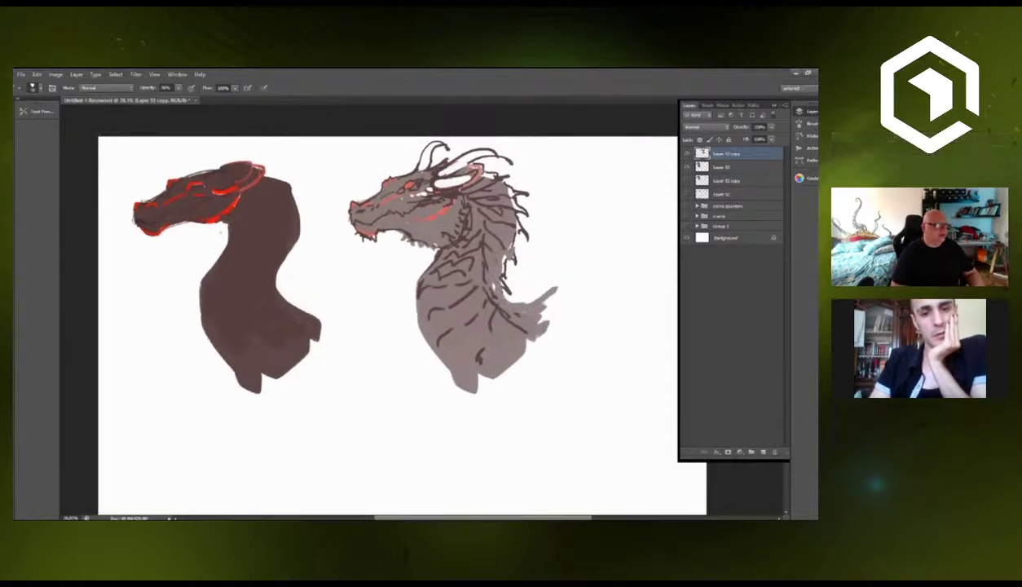
mouse_move(462, 211)
mouse_down()
mouse_move(475, 213)
mouse_move(470, 236)
mouse_up()
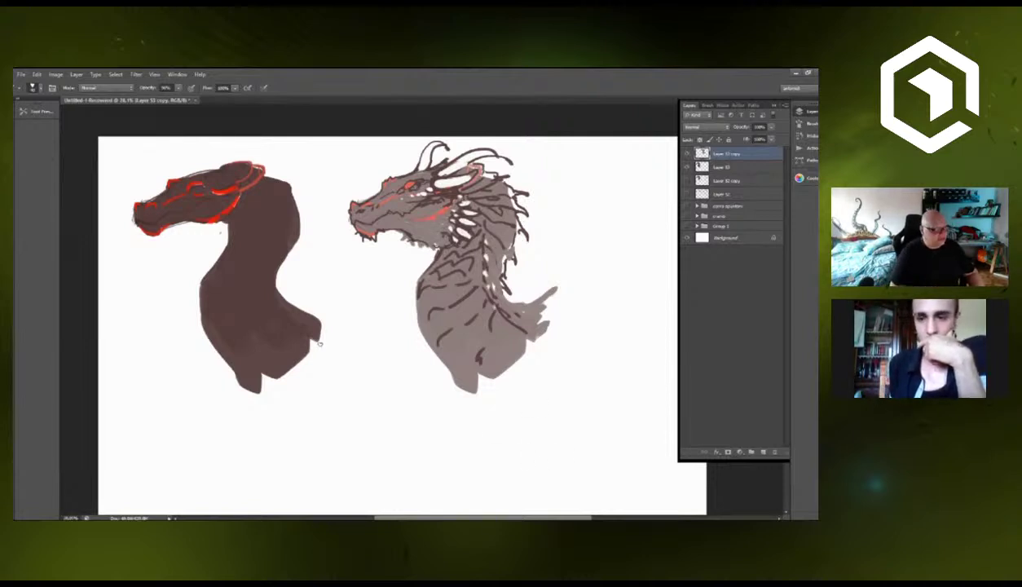
Duplicate the original dark bust and place the copy below the two existing busts.
mouse_move(364, 378)
mouse_down()
mouse_move(347, 379)
mouse_move(377, 364)
mouse_up()
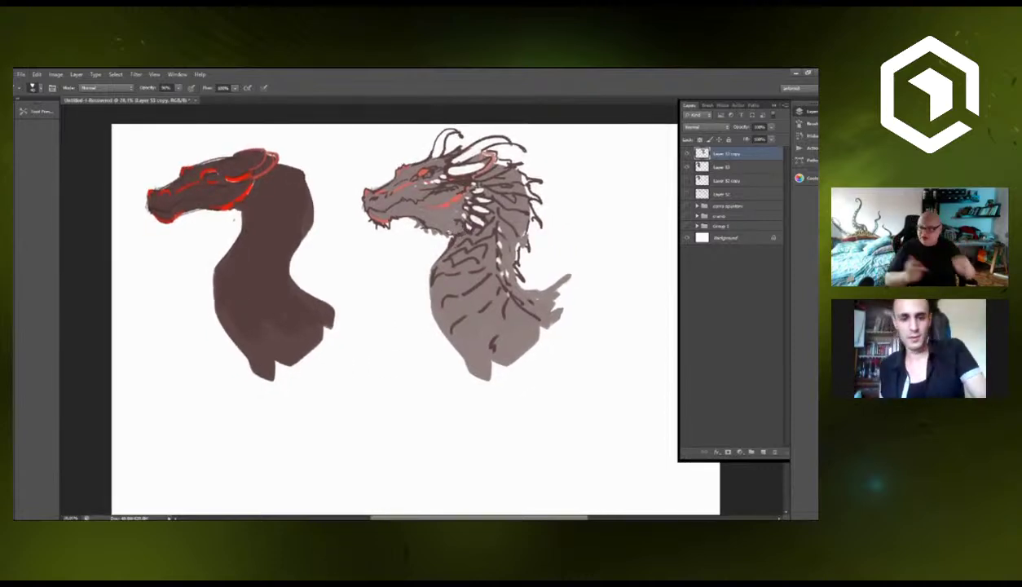
drag(357, 245, 353, 212)
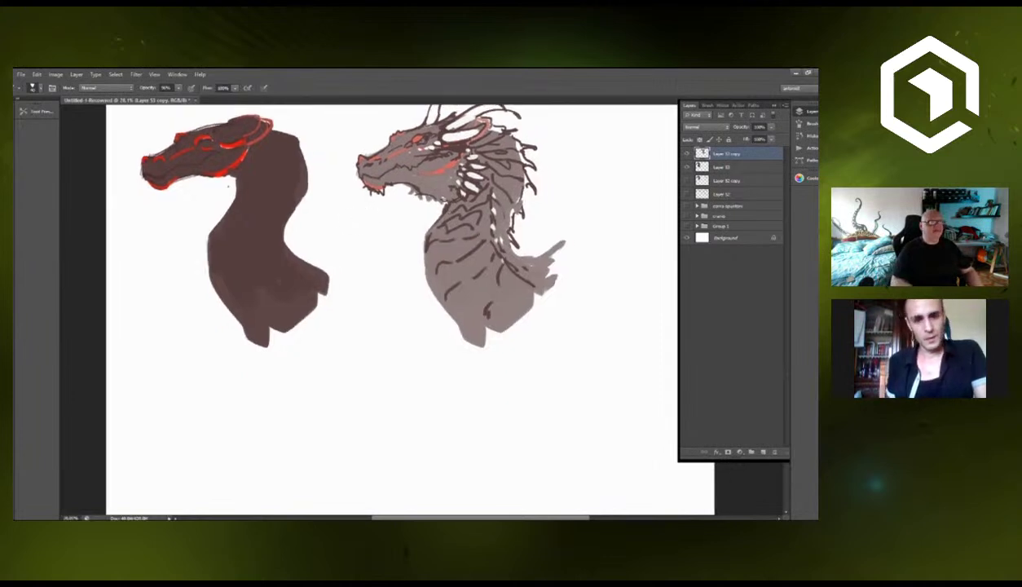
drag(264, 175, 362, 371)
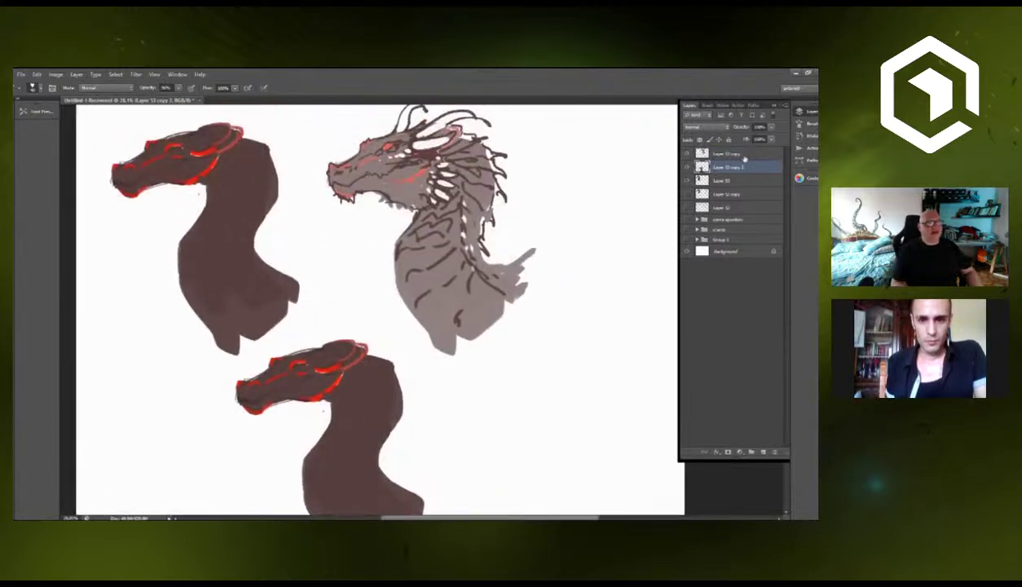
Select the layers of the original bust and the spiked bust and scale both down together.
click(728, 154)
ctrl+click(728, 181)
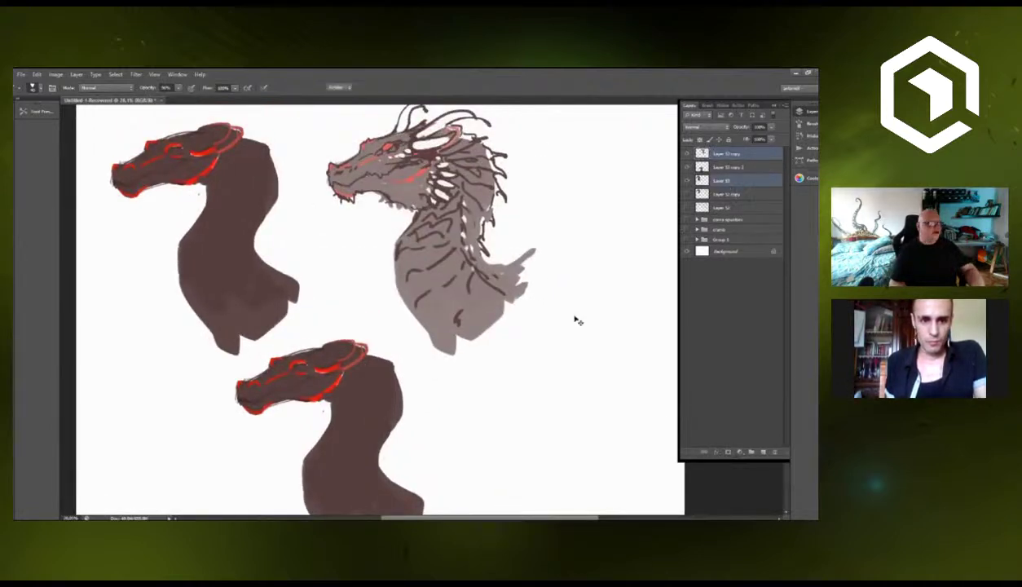
key(ctrl+t)
drag(528, 351, 402, 277)
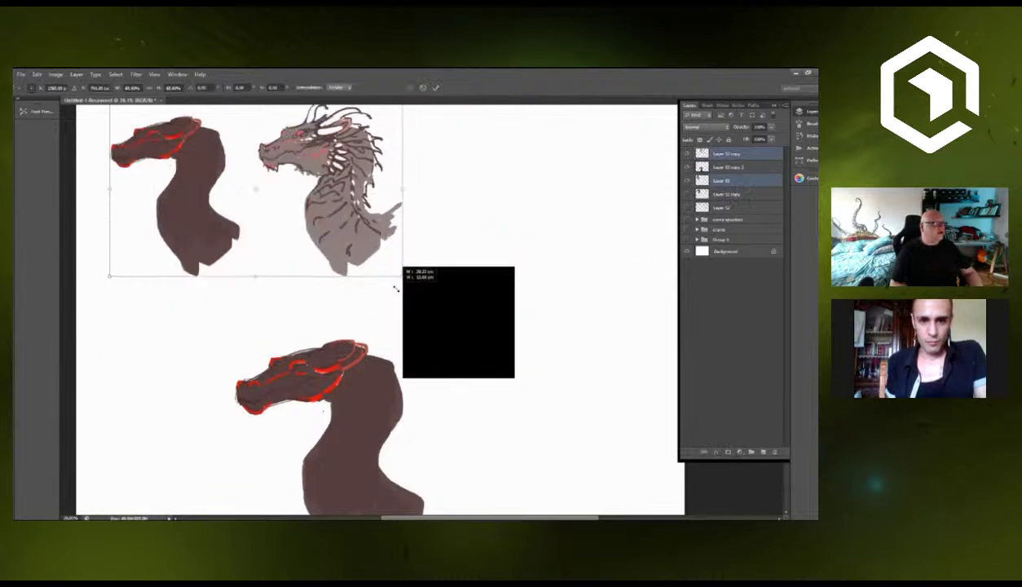
click(436, 92)
Move the new dark bust beside the spiked one and scale it down to a similar size.
mouse_move(382, 356)
mouse_down()
mouse_move(547, 181)
mouse_move(533, 248)
mouse_up()
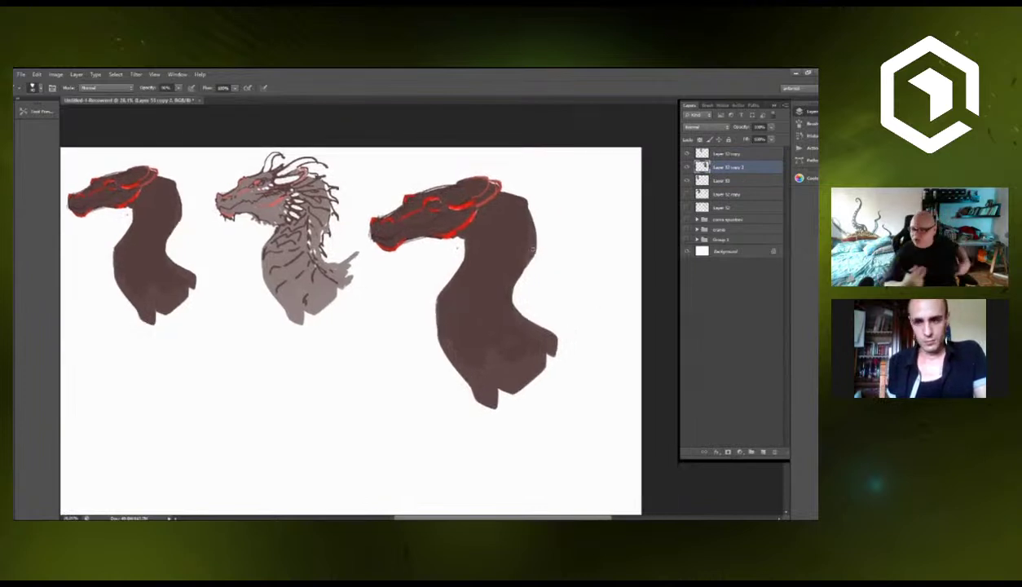
drag(491, 242, 502, 252)
key(ctrl+t)
drag(562, 193, 480, 237)
drag(480, 283, 493, 229)
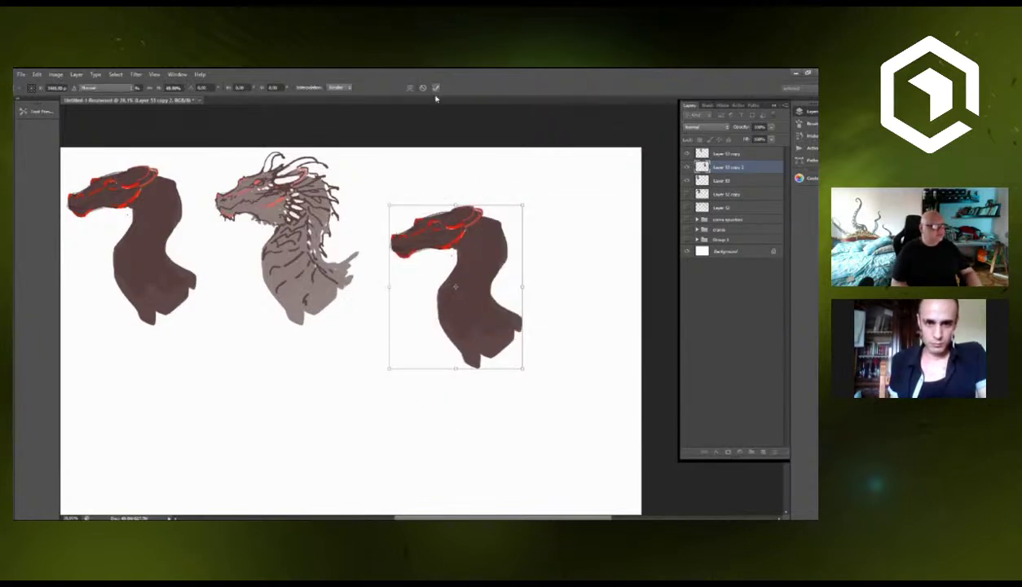
click(436, 88)
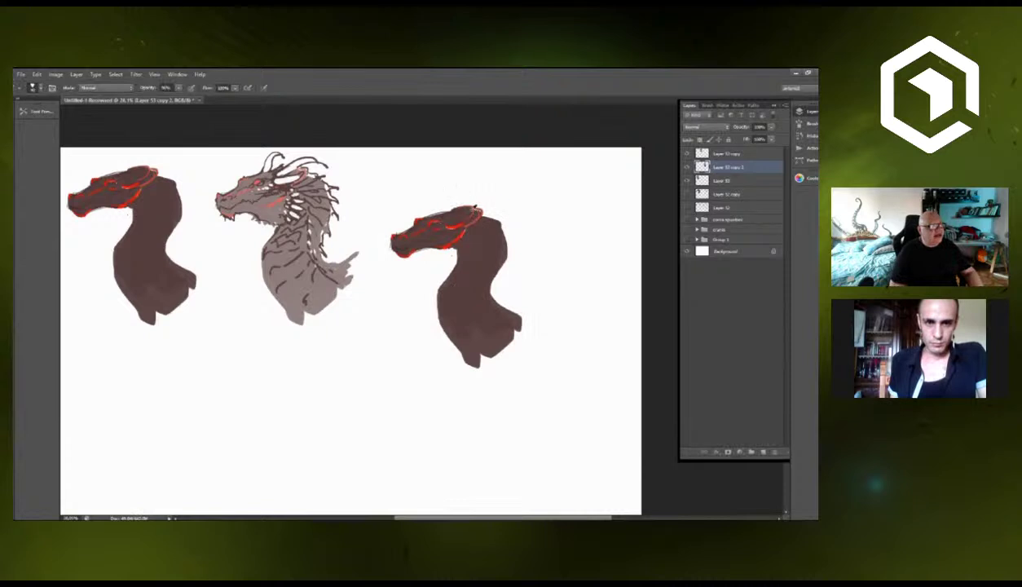
Paint long dark spines fanning backward from the rear of the newest dark bust's head.
mouse_move(479, 205)
mouse_down()
mouse_move(544, 178)
mouse_move(527, 184)
mouse_up()
drag(480, 213, 577, 200)
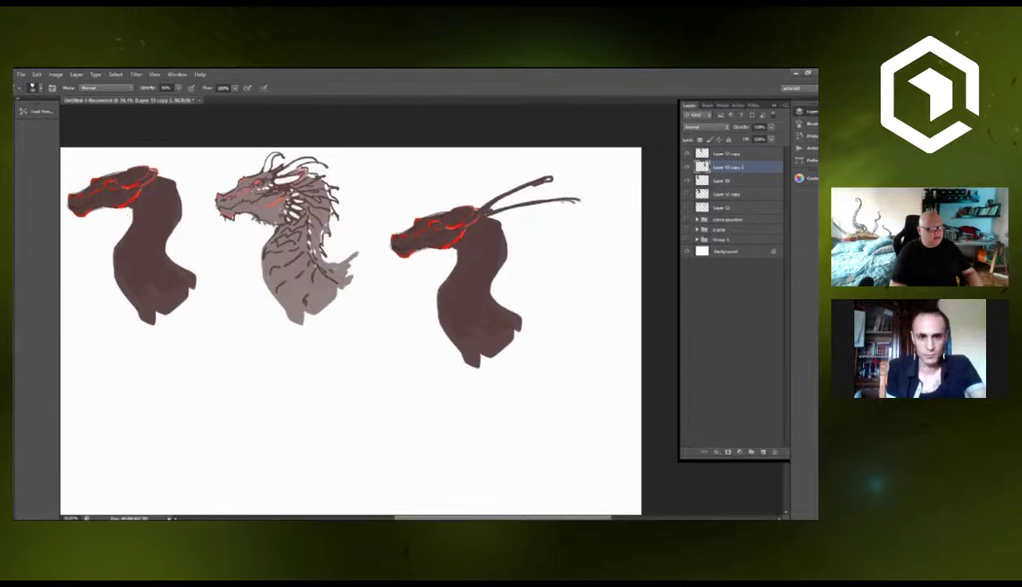
drag(486, 216, 584, 236)
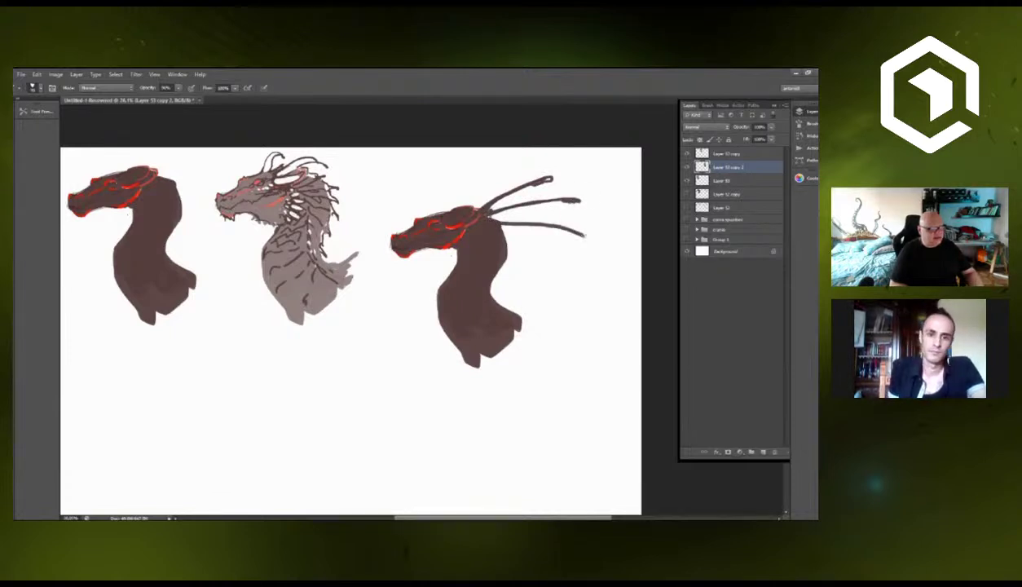
drag(486, 217, 546, 257)
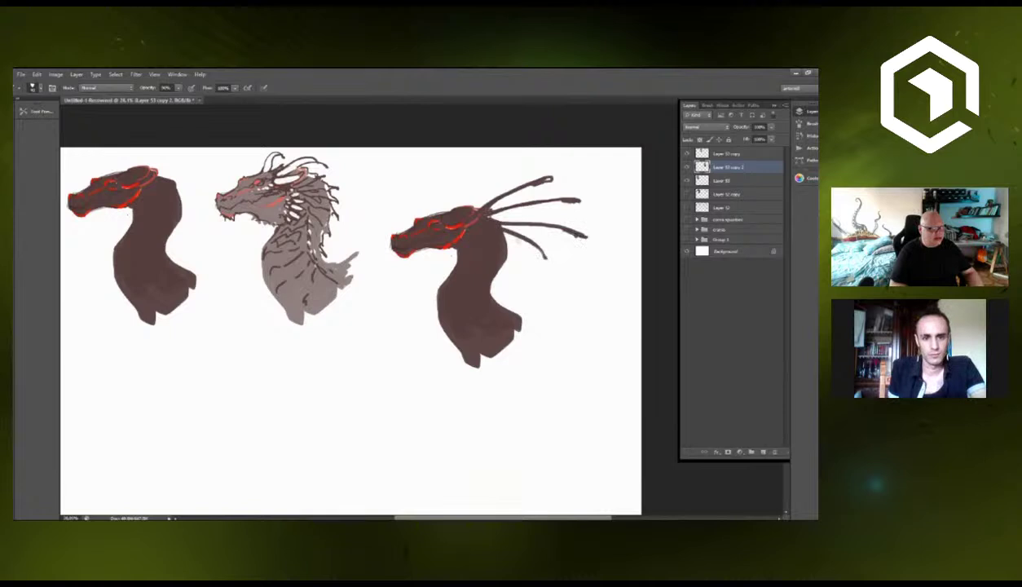
mouse_move(501, 230)
mouse_down()
mouse_move(519, 239)
mouse_move(497, 232)
mouse_move(548, 223)
mouse_up()
mouse_move(493, 220)
mouse_down()
mouse_move(518, 225)
mouse_move(500, 210)
mouse_move(526, 204)
mouse_move(499, 214)
mouse_move(494, 196)
mouse_move(486, 200)
mouse_up()
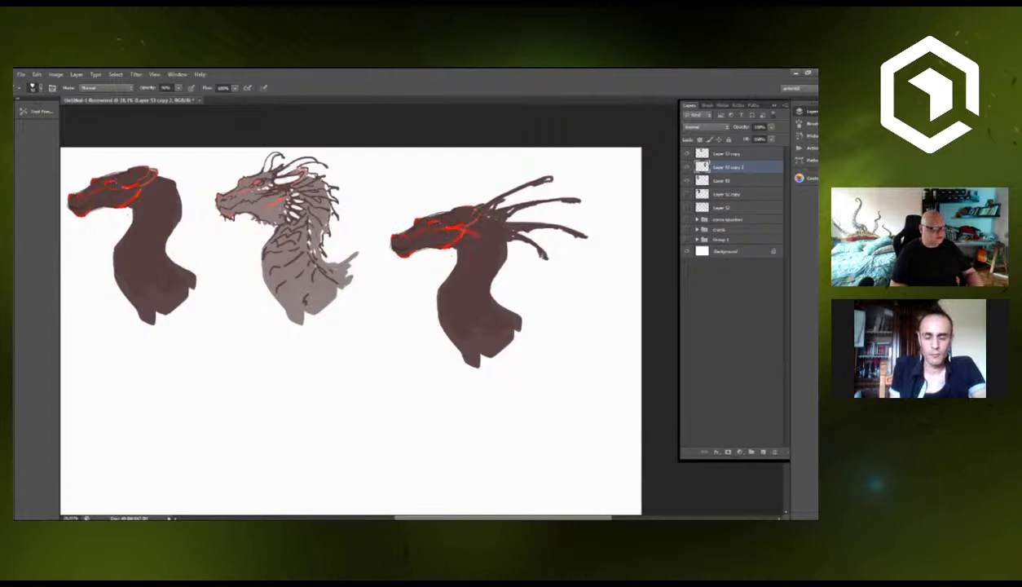
Add red strokes to that bust's cheek and dark spikes along its brow, chin and shoulder.
mouse_move(463, 231)
mouse_down()
mouse_move(482, 214)
mouse_move(474, 232)
mouse_up()
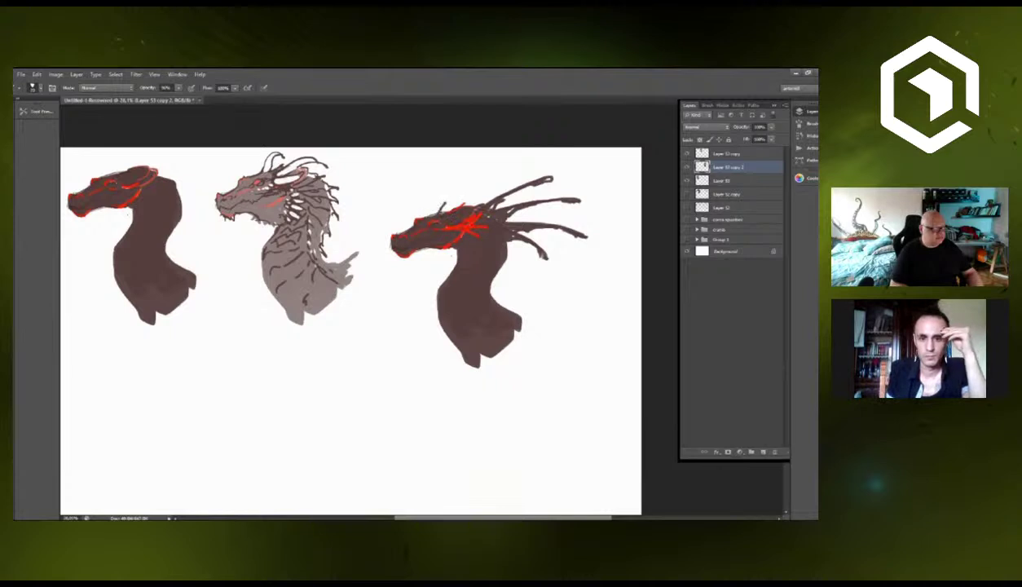
mouse_move(441, 212)
mouse_down()
mouse_move(456, 191)
mouse_move(473, 190)
mouse_up()
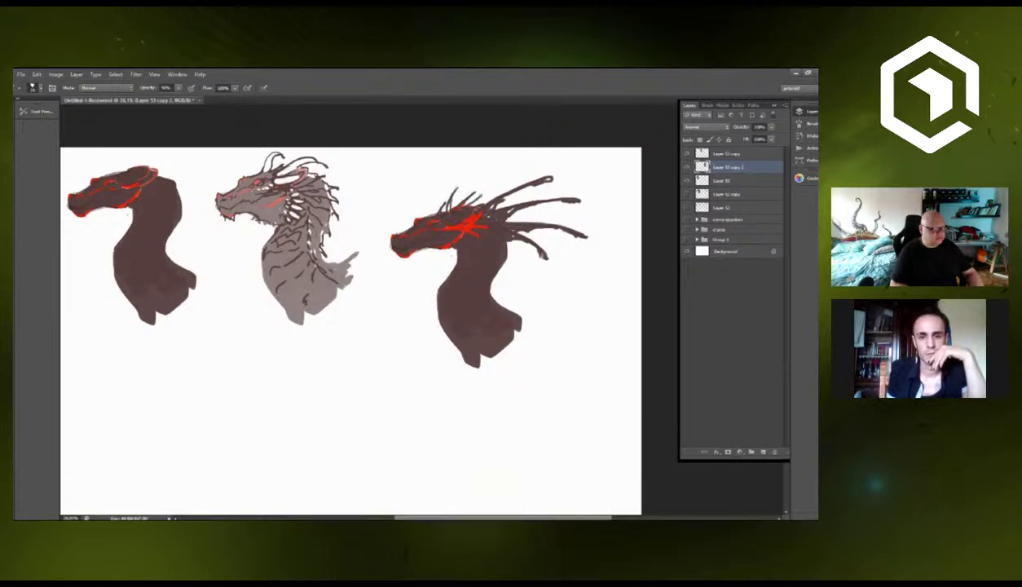
drag(398, 250, 436, 262)
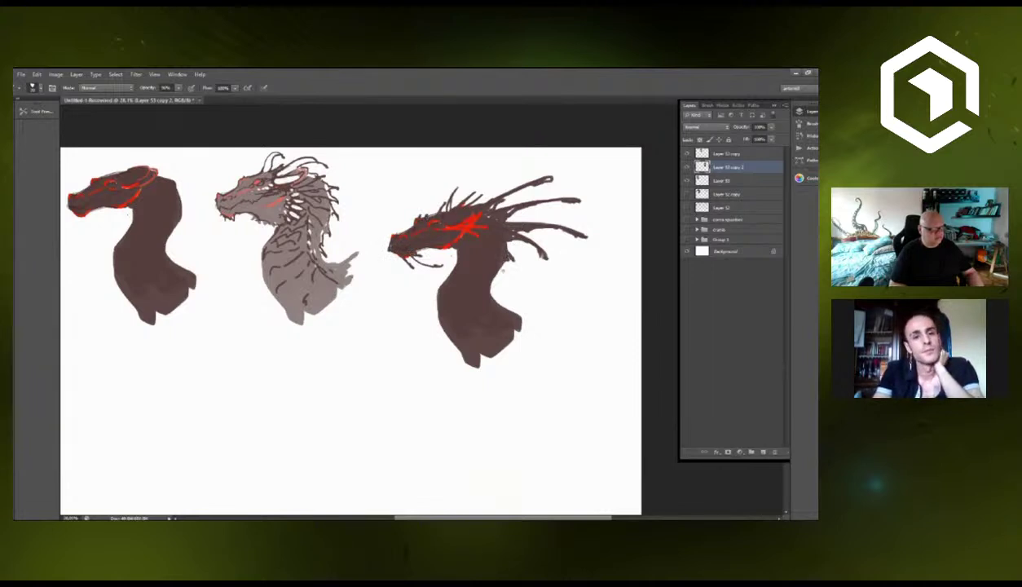
mouse_move(490, 286)
mouse_down()
mouse_move(501, 300)
mouse_move(556, 301)
mouse_move(530, 308)
mouse_up()
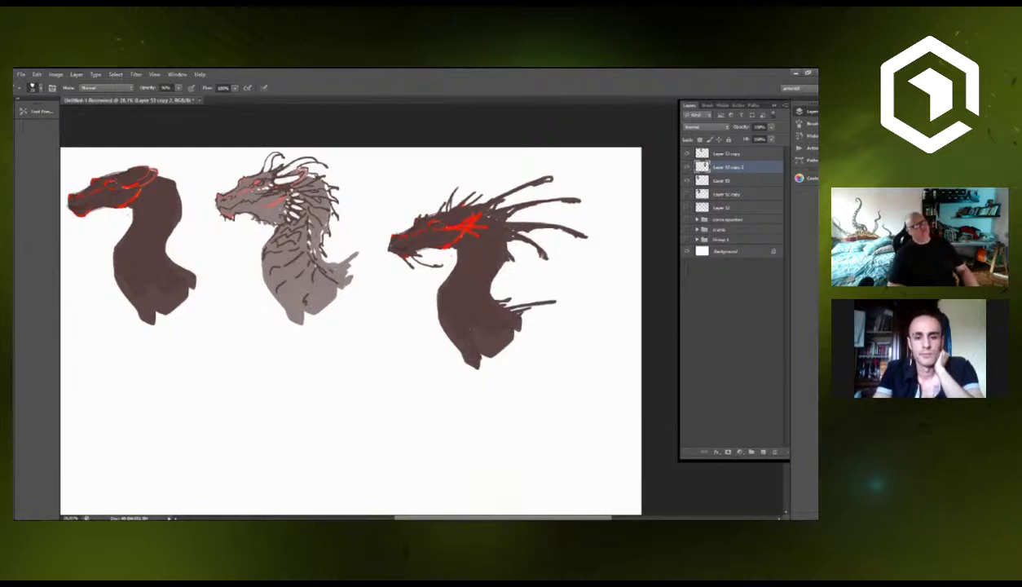
Duplicate the plain original dark bust and place the copy in the empty row below the three busts.
drag(472, 328, 446, 311)
drag(378, 330, 469, 344)
drag(370, 277, 325, 273)
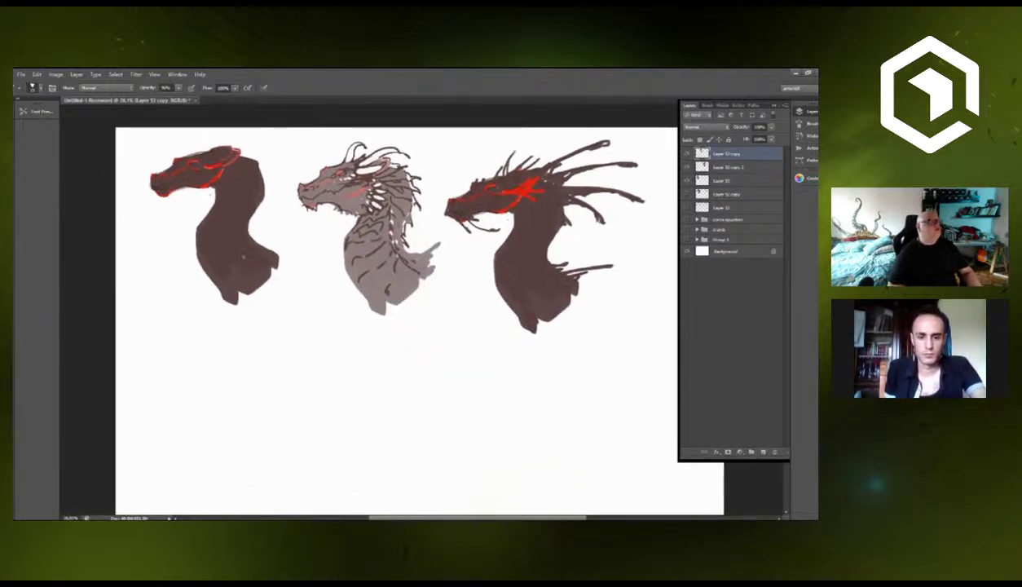
drag(235, 259, 316, 459)
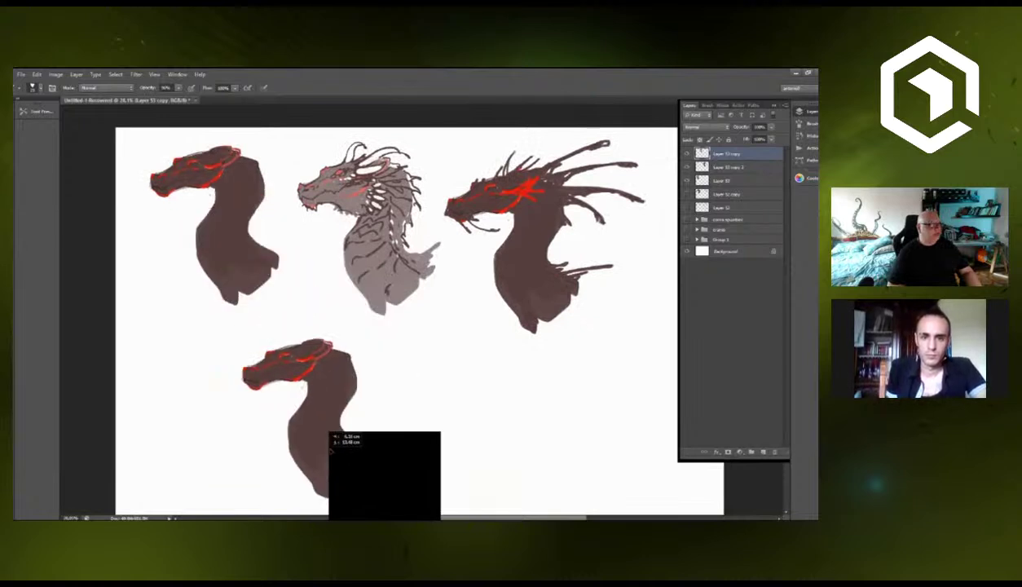
drag(407, 382, 449, 356)
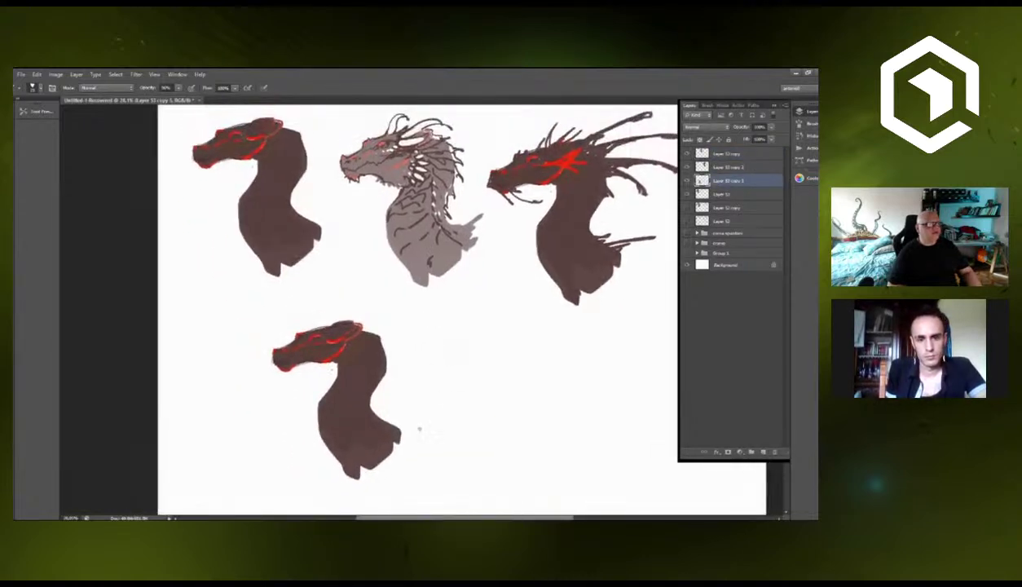
drag(350, 390, 323, 396)
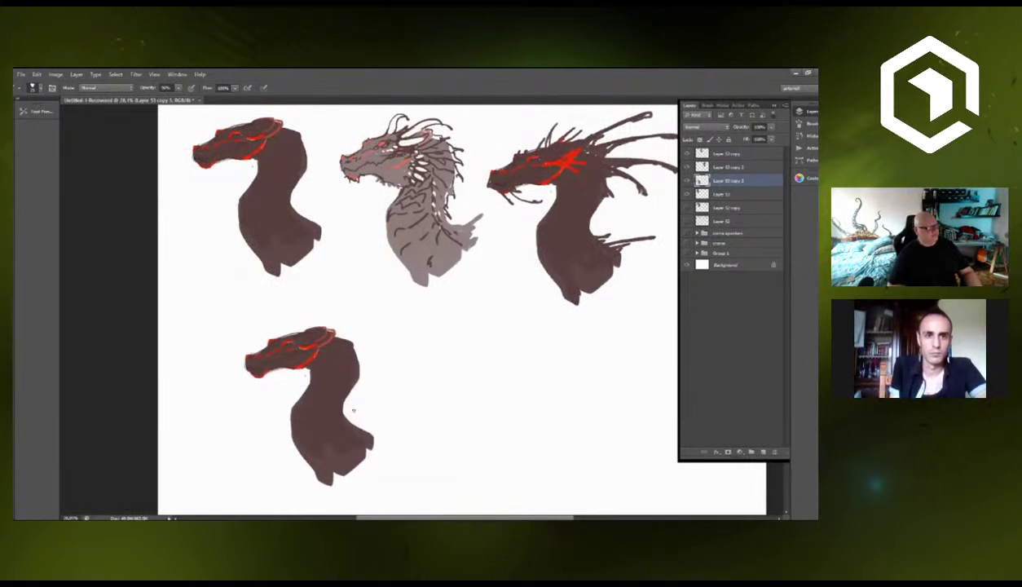
drag(443, 332, 404, 347)
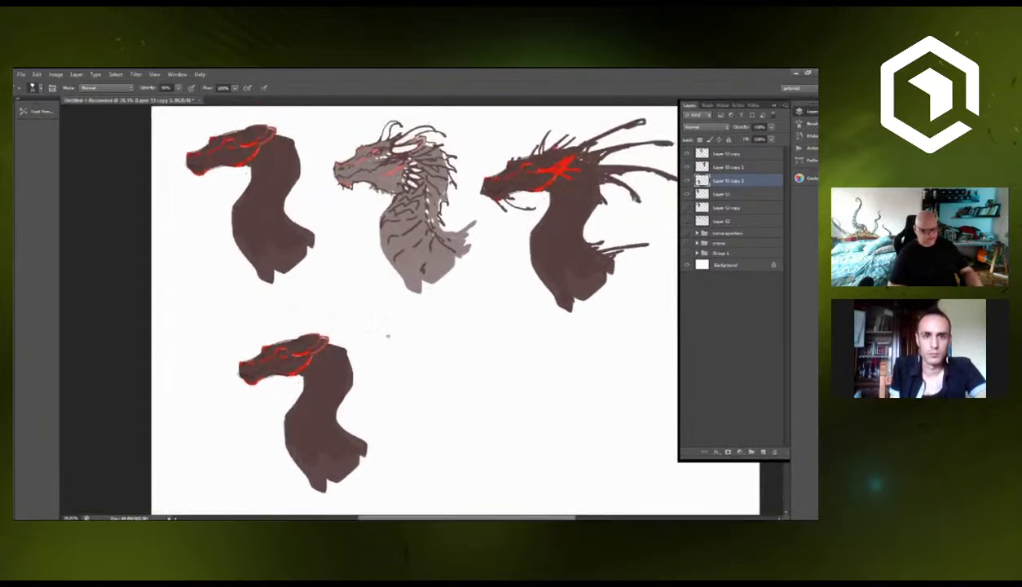
Paint two long wavy dark horns on the lower bust's head and a gray feathery ruff behind its jaw.
mouse_move(299, 348)
mouse_down()
mouse_move(345, 333)
mouse_move(345, 320)
mouse_move(334, 329)
mouse_move(371, 330)
mouse_move(362, 322)
mouse_move(374, 303)
mouse_move(391, 314)
mouse_move(350, 321)
mouse_move(449, 298)
mouse_up()
mouse_move(290, 341)
mouse_down()
mouse_move(341, 303)
mouse_move(337, 316)
mouse_move(390, 287)
mouse_up()
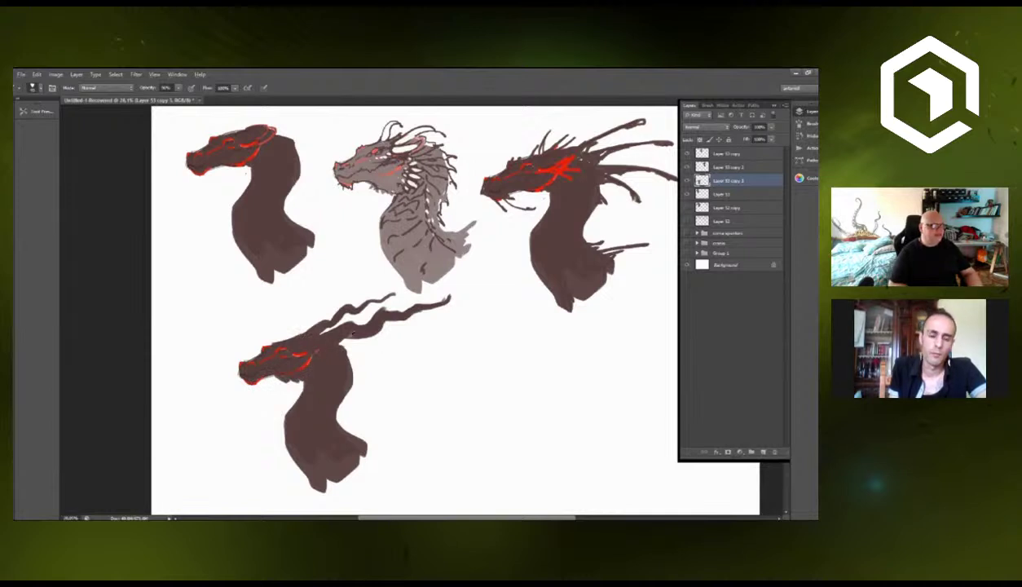
mouse_move(279, 380)
mouse_down()
mouse_move(308, 368)
mouse_move(318, 347)
mouse_move(325, 363)
mouse_move(354, 350)
mouse_move(346, 339)
mouse_move(333, 349)
mouse_move(362, 351)
mouse_move(355, 375)
mouse_up()
mouse_move(341, 360)
mouse_down()
mouse_move(354, 383)
mouse_move(334, 412)
mouse_up()
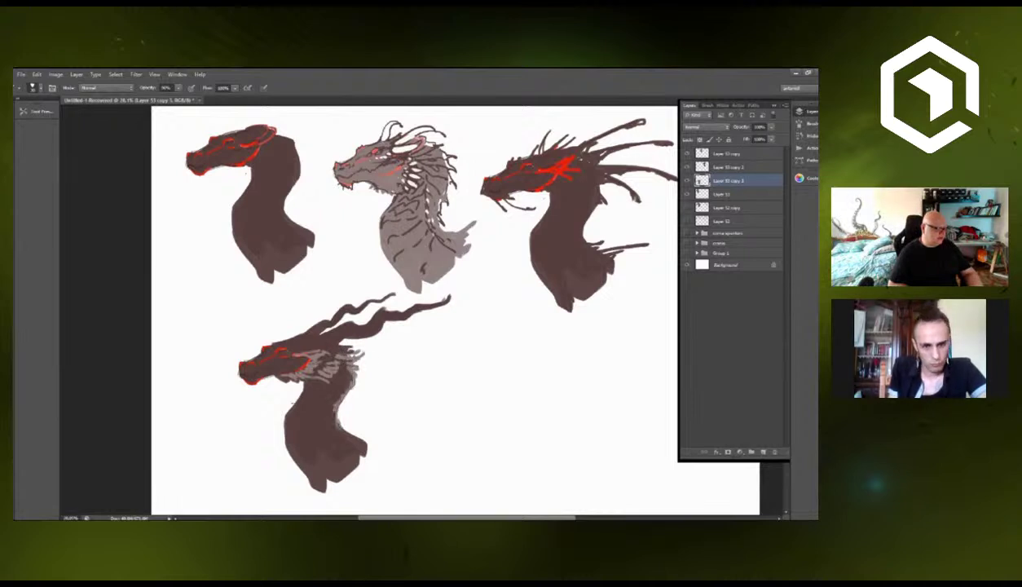
Paint a ragged gray mane down the horned bust's throat and chest and a small gray beard under its chin.
mouse_move(298, 377)
mouse_down()
mouse_move(267, 444)
mouse_move(277, 472)
mouse_move(305, 475)
mouse_up()
drag(272, 422, 295, 458)
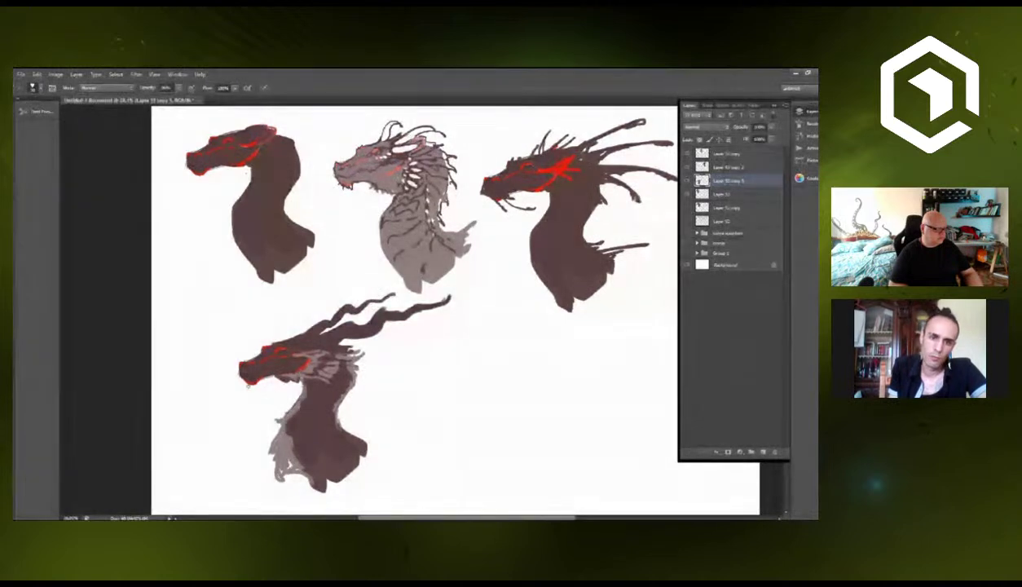
drag(244, 380, 261, 392)
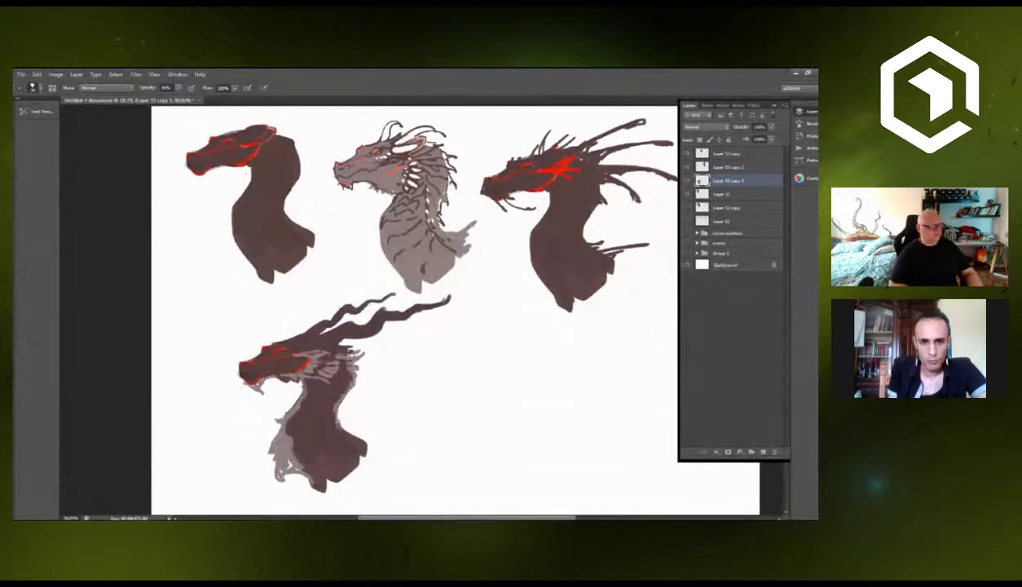
Move the horned bust toward the canvas's left edge, beneath the original bust.
drag(321, 416, 307, 422)
drag(281, 418, 279, 417)
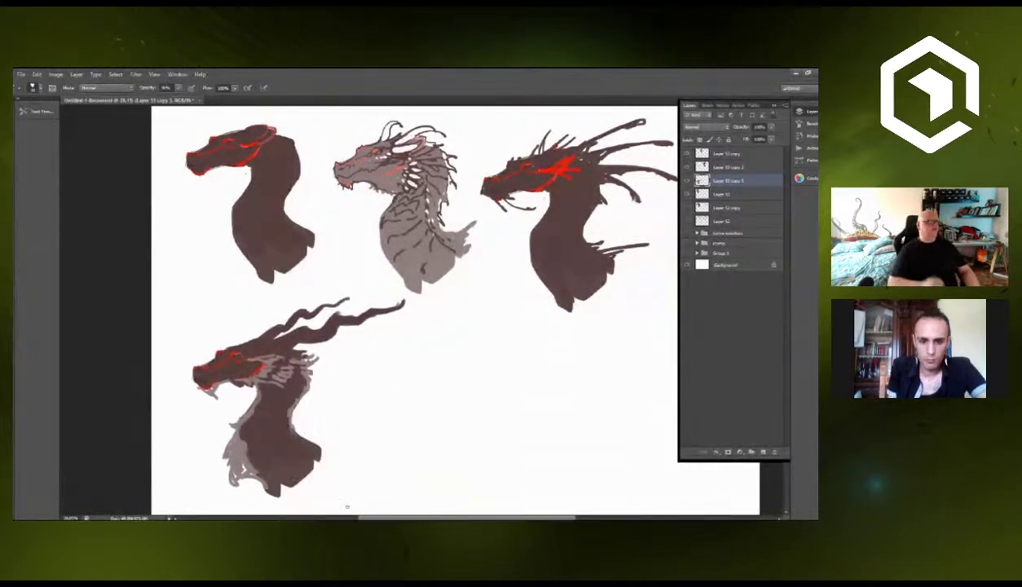
scroll(350, 472, down, 2)
scroll(352, 473, up, 1)
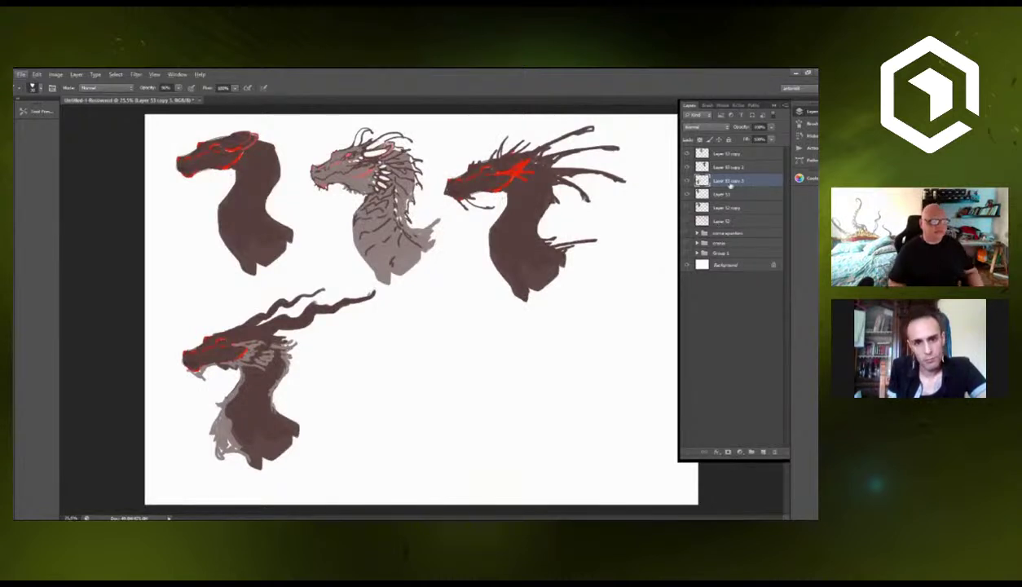
Hide all the bust layers and show Layer 52 with the pencil head sketches.
drag(686, 194, 686, 152)
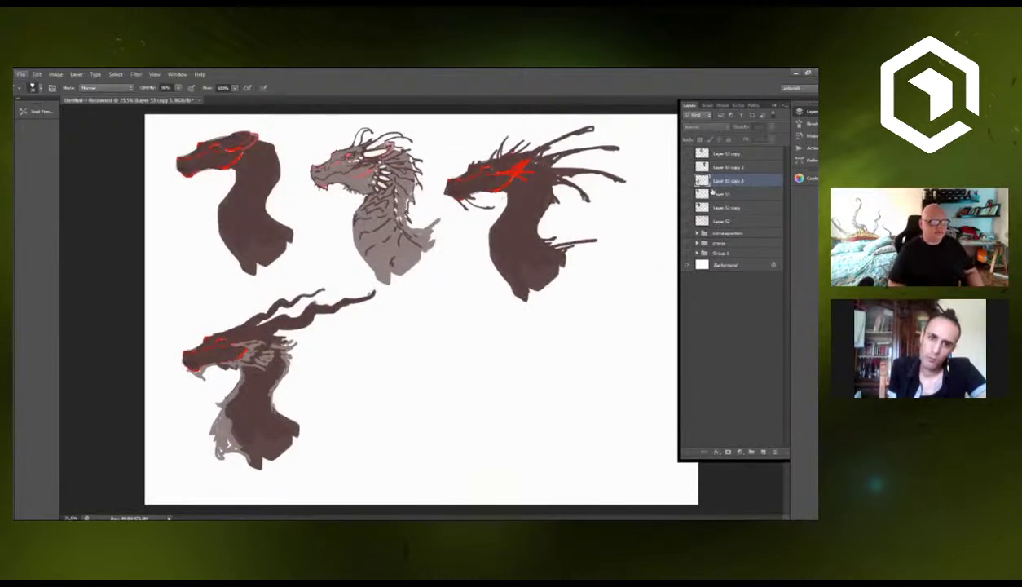
click(712, 221)
click(686, 221)
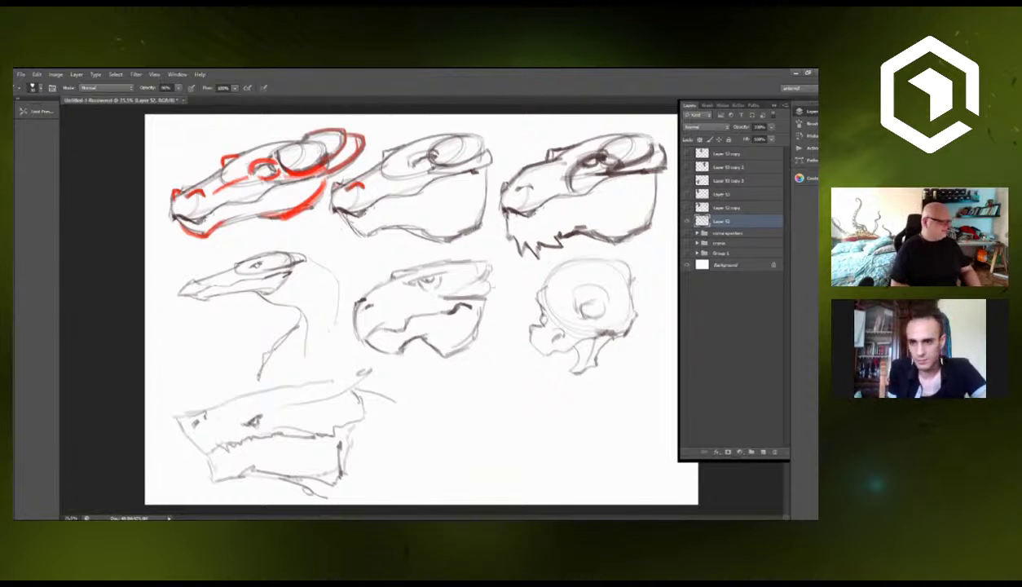
Isolate the lowest open-jawed head sketch on its own layer and move it to the upper part of the canvas.
key(l)
mouse_move(181, 453)
mouse_down()
mouse_move(165, 412)
mouse_move(178, 395)
mouse_move(338, 368)
mouse_move(417, 383)
mouse_move(444, 439)
mouse_move(345, 505)
mouse_move(175, 472)
mouse_up()
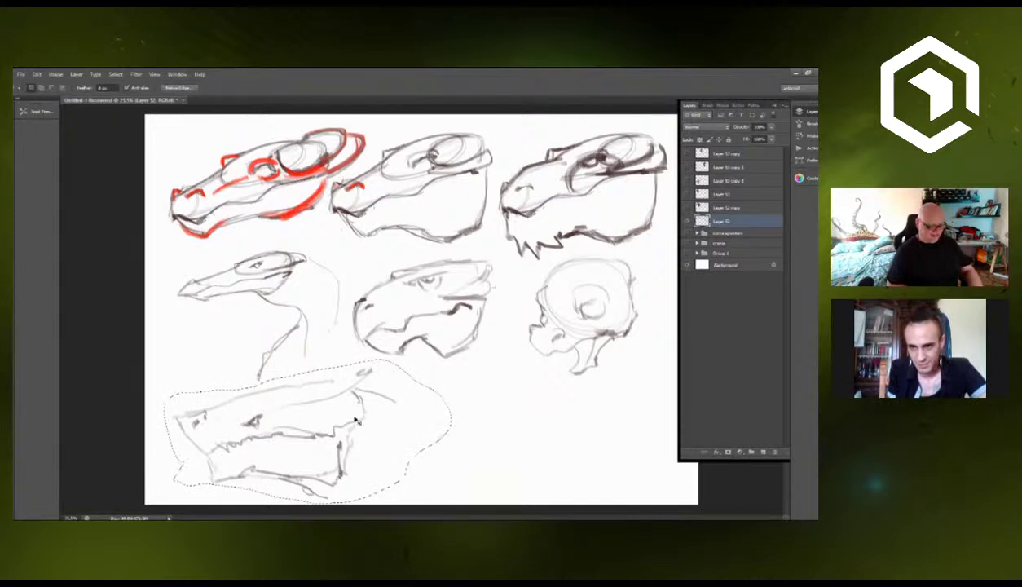
key(ctrl+j)
key(ctrl+d)
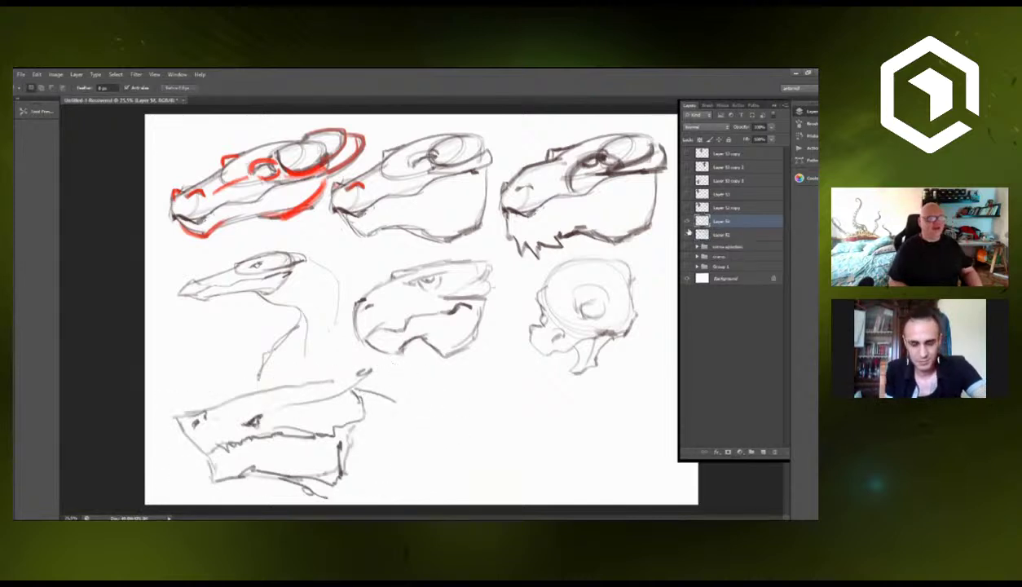
alt+click(687, 222)
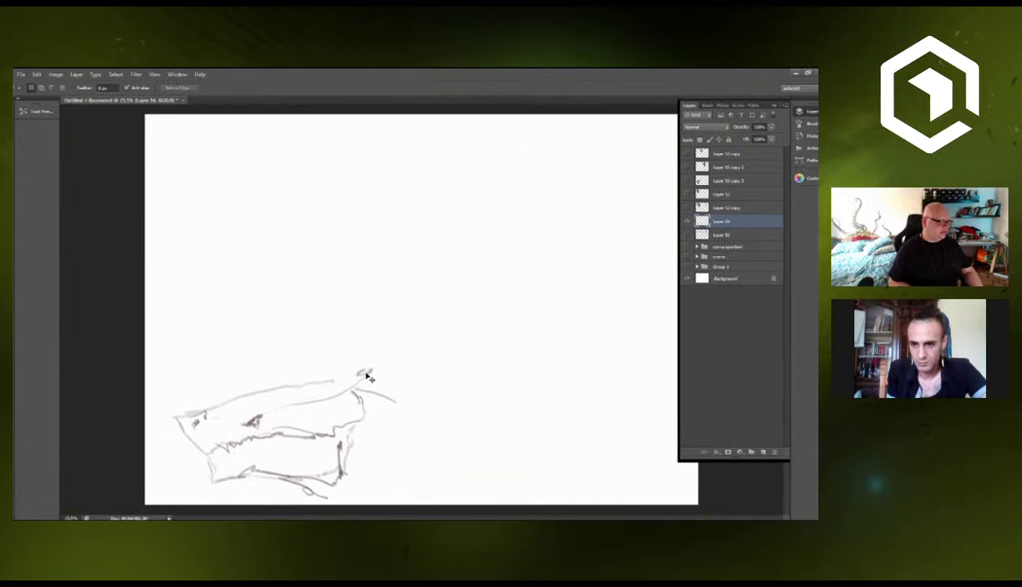
mouse_move(368, 378)
mouse_down()
mouse_move(338, 269)
mouse_move(369, 143)
mouse_up()
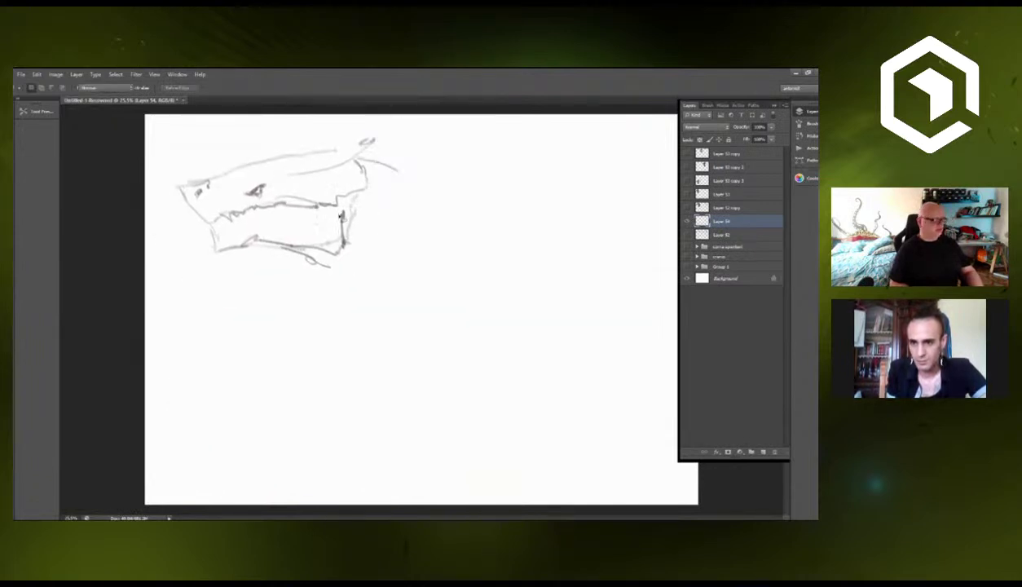
Block in the open-jawed head with solid gray-brown and paint a neck curving down and forward beneath it.
key(b)
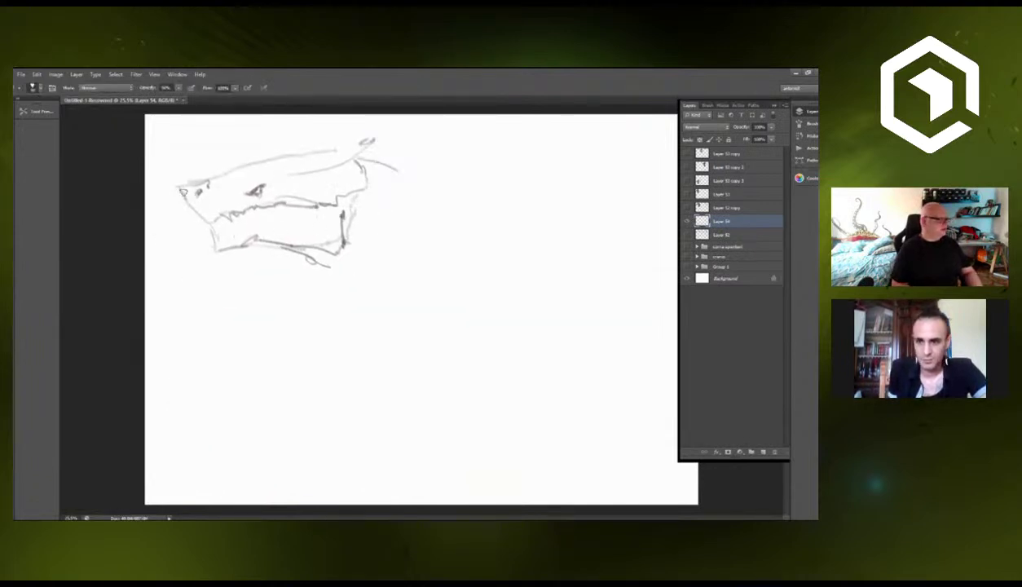
mouse_move(181, 188)
mouse_down()
mouse_move(209, 215)
mouse_move(180, 186)
mouse_move(301, 157)
mouse_up()
mouse_move(200, 191)
mouse_down()
mouse_move(205, 206)
mouse_move(285, 192)
mouse_move(245, 163)
mouse_move(334, 154)
mouse_move(383, 135)
mouse_move(346, 167)
mouse_move(285, 177)
mouse_up()
mouse_move(213, 216)
mouse_down()
mouse_move(228, 243)
mouse_move(277, 229)
mouse_move(242, 220)
mouse_move(253, 210)
mouse_move(303, 238)
mouse_move(279, 234)
mouse_move(313, 242)
mouse_move(330, 238)
mouse_move(259, 229)
mouse_move(325, 216)
mouse_move(293, 227)
mouse_move(336, 241)
mouse_move(347, 222)
mouse_move(341, 233)
mouse_move(318, 171)
mouse_move(278, 181)
mouse_up()
mouse_move(358, 179)
mouse_down()
mouse_move(381, 167)
mouse_move(350, 155)
mouse_move(372, 221)
mouse_move(342, 251)
mouse_move(341, 231)
mouse_move(345, 251)
mouse_move(313, 257)
mouse_move(403, 297)
mouse_move(358, 248)
mouse_move(394, 177)
mouse_move(446, 245)
mouse_move(379, 317)
mouse_move(265, 383)
mouse_move(358, 293)
mouse_move(293, 379)
mouse_move(275, 428)
mouse_move(420, 267)
mouse_move(332, 255)
mouse_up()
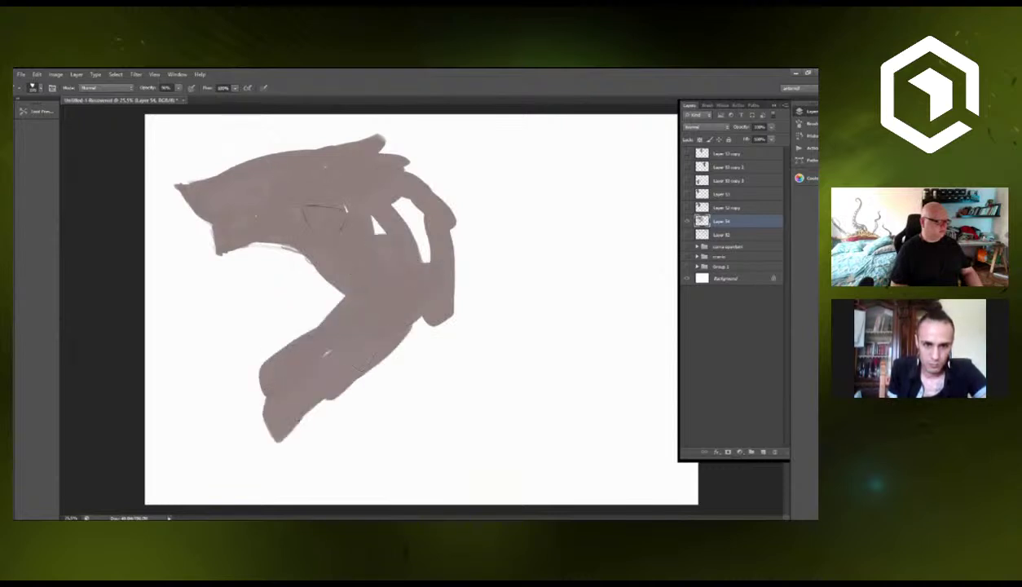
mouse_move(326, 219)
mouse_down()
mouse_move(364, 243)
mouse_move(390, 197)
mouse_move(417, 232)
mouse_up()
Erase a rounded notch at the throat and thicken the rear edge of the lower neck with gray-brown.
key(e)
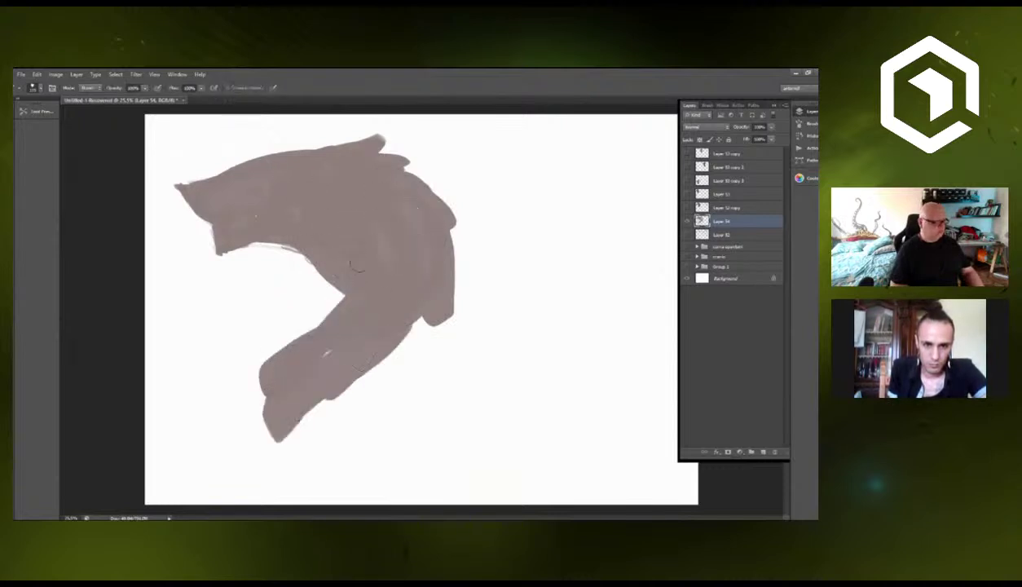
drag(333, 291, 331, 297)
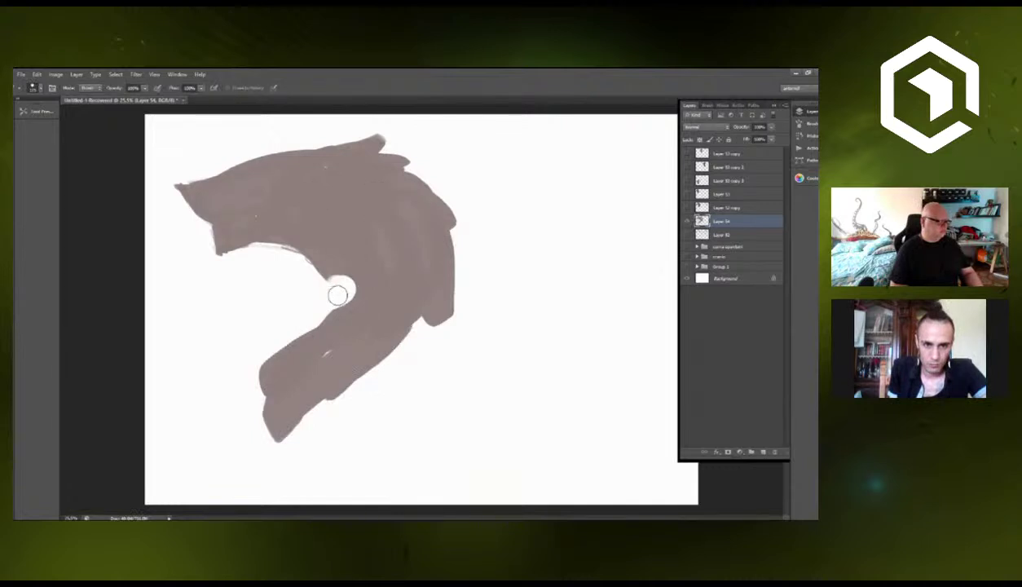
key(b)
drag(305, 407, 416, 334)
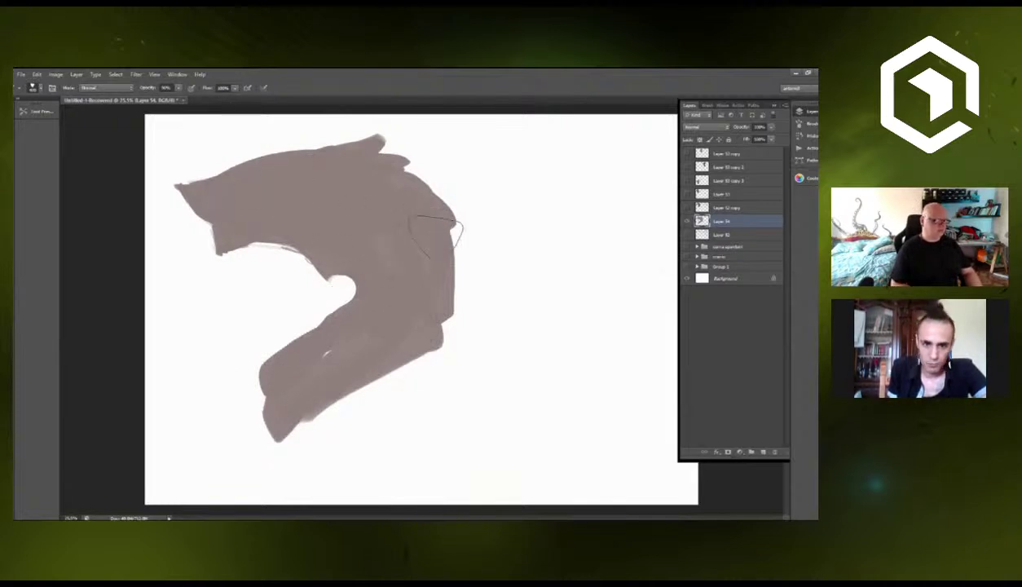
Erase the forward-curving lower part of the neck with a much larger eraser.
key(e)
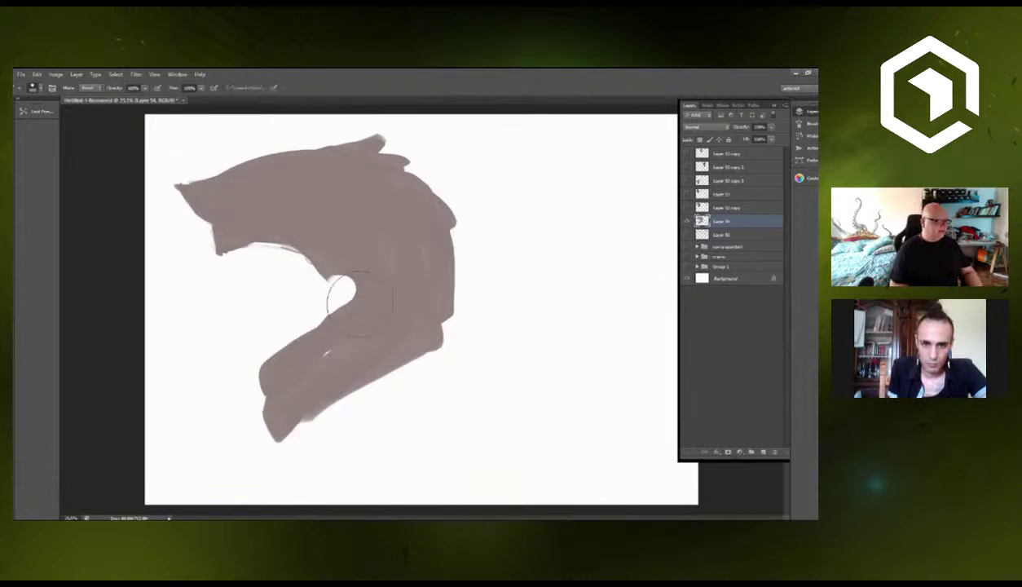
key(bracketright)
key(bracketright)
key(bracketright)
key(bracketright)
drag(331, 289, 297, 428)
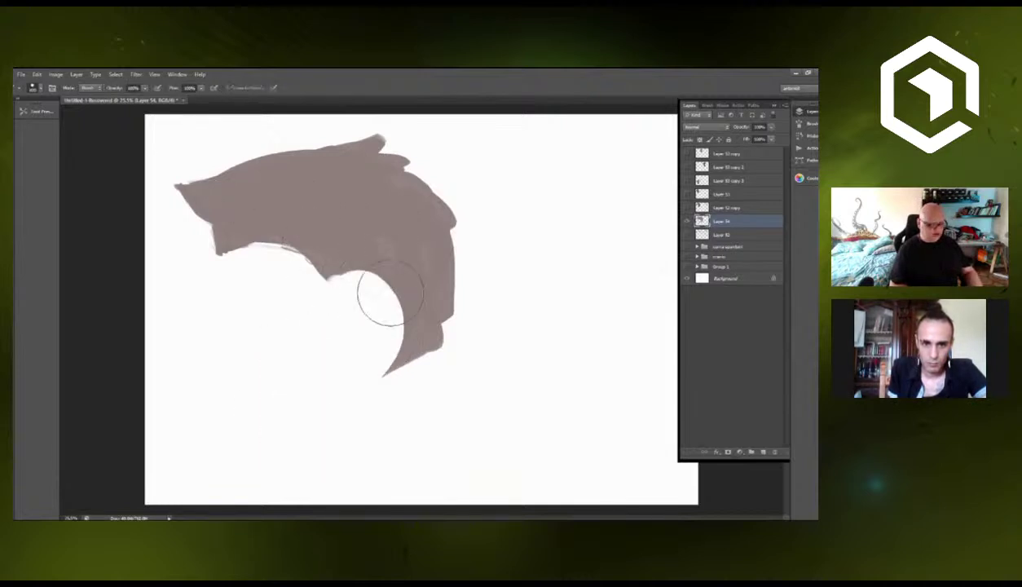
Repaint the neck as a broad gray-brown mass descending behind the head, with a fuller back edge.
key(b)
mouse_move(368, 254)
mouse_down()
mouse_move(394, 289)
mouse_move(390, 246)
mouse_up()
mouse_move(399, 163)
mouse_down()
mouse_move(488, 252)
mouse_move(469, 330)
mouse_move(493, 358)
mouse_move(448, 368)
mouse_up()
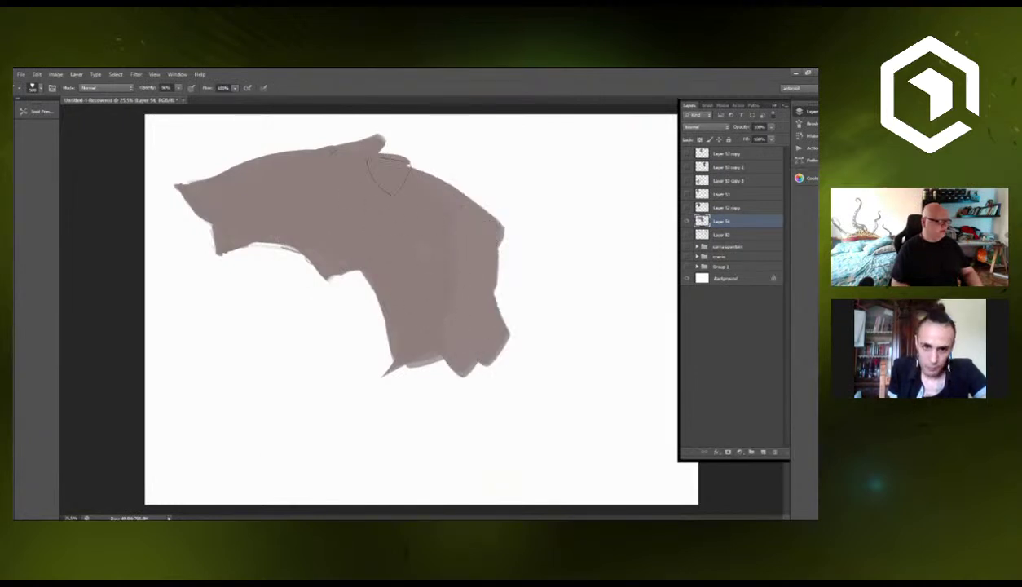
mouse_move(404, 163)
mouse_down()
mouse_move(463, 188)
mouse_move(501, 281)
mouse_up()
mouse_move(391, 270)
mouse_down()
mouse_move(396, 311)
mouse_move(431, 327)
mouse_move(437, 348)
mouse_move(409, 332)
mouse_move(413, 360)
mouse_move(389, 309)
mouse_move(405, 356)
mouse_move(470, 393)
mouse_up()
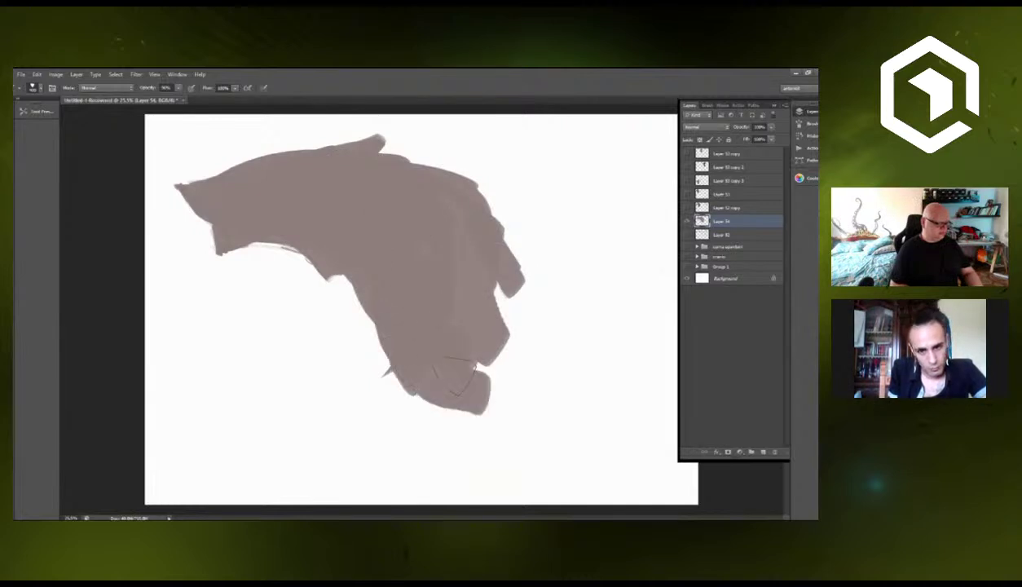
Extend the gray-brown neck farther back into a wide shoulder and trim its lower front edge with the eraser.
drag(445, 298, 491, 341)
drag(456, 230, 568, 280)
mouse_move(458, 198)
mouse_down()
mouse_move(543, 243)
mouse_move(550, 271)
mouse_move(499, 379)
mouse_move(489, 281)
mouse_up()
key(e)
mouse_move(363, 336)
mouse_down()
mouse_move(420, 418)
mouse_move(391, 390)
mouse_move(483, 430)
mouse_move(438, 424)
mouse_move(463, 424)
mouse_up()
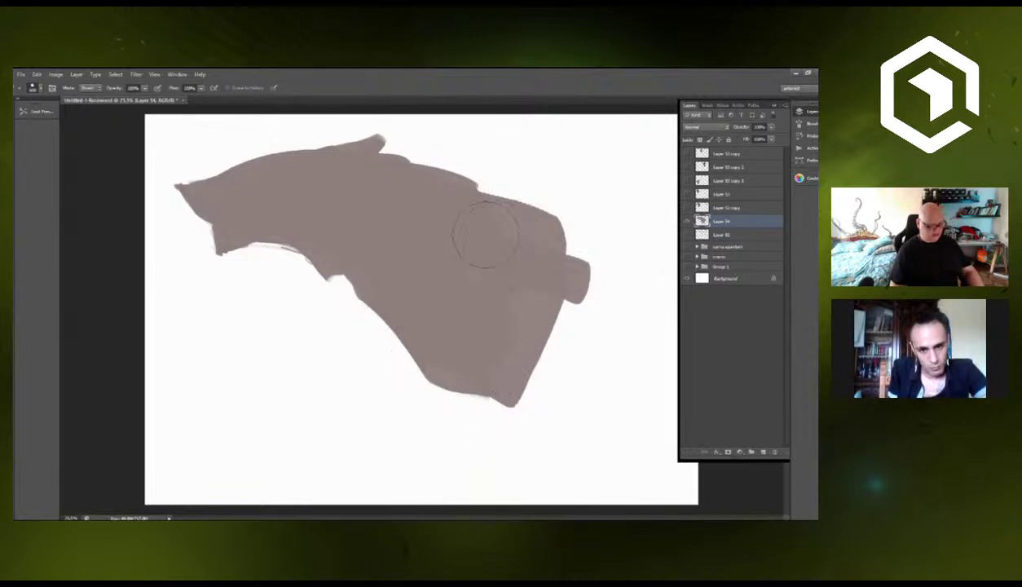
Build up a raised gray-brown hump with a lobed edge on the upper back and shift the bust slightly upward.
key(b)
mouse_move(485, 173)
mouse_down()
mouse_move(530, 175)
mouse_move(446, 194)
mouse_up()
drag(529, 173, 542, 213)
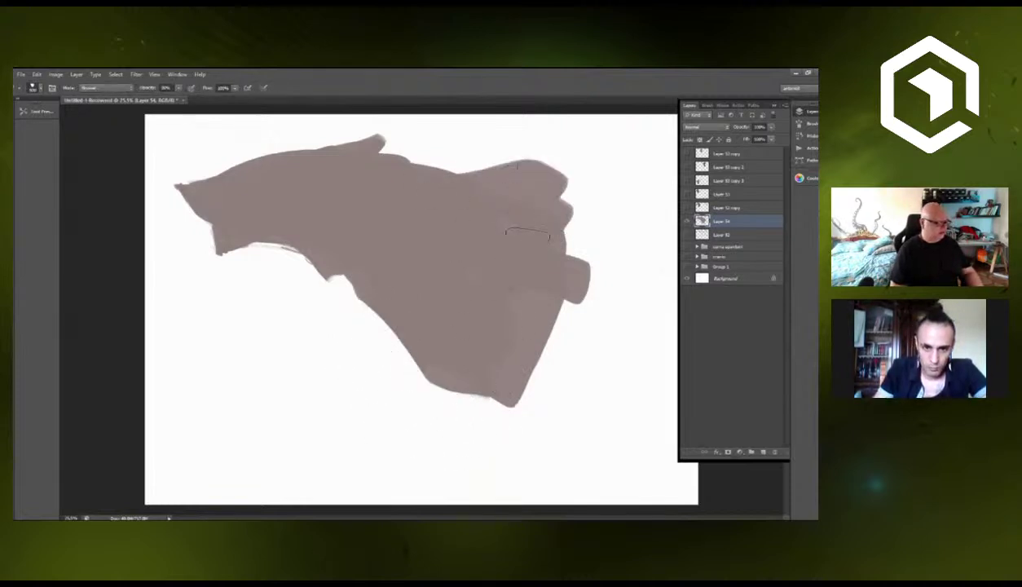
mouse_move(453, 277)
mouse_down()
mouse_move(437, 271)
mouse_move(450, 268)
mouse_up()
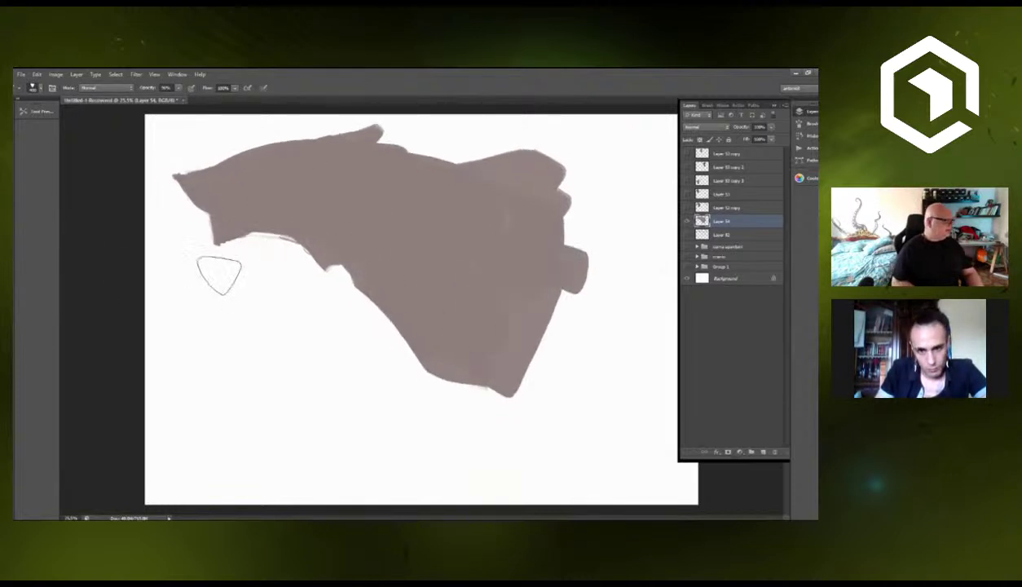
Choose a darker brown and sketch the mouth line with jagged teeth along the snout.
click(12, 337)
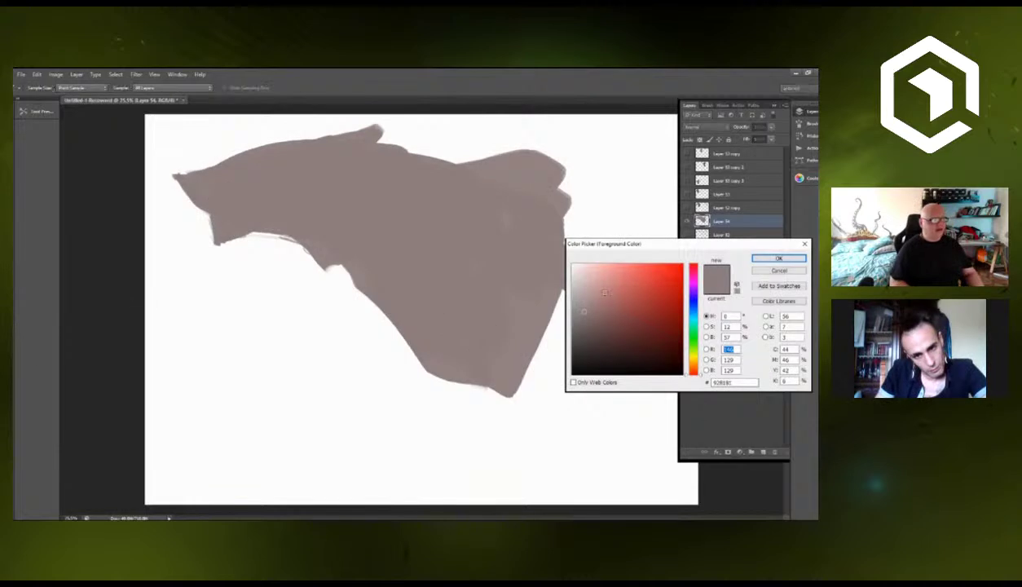
drag(602, 336, 588, 347)
click(778, 258)
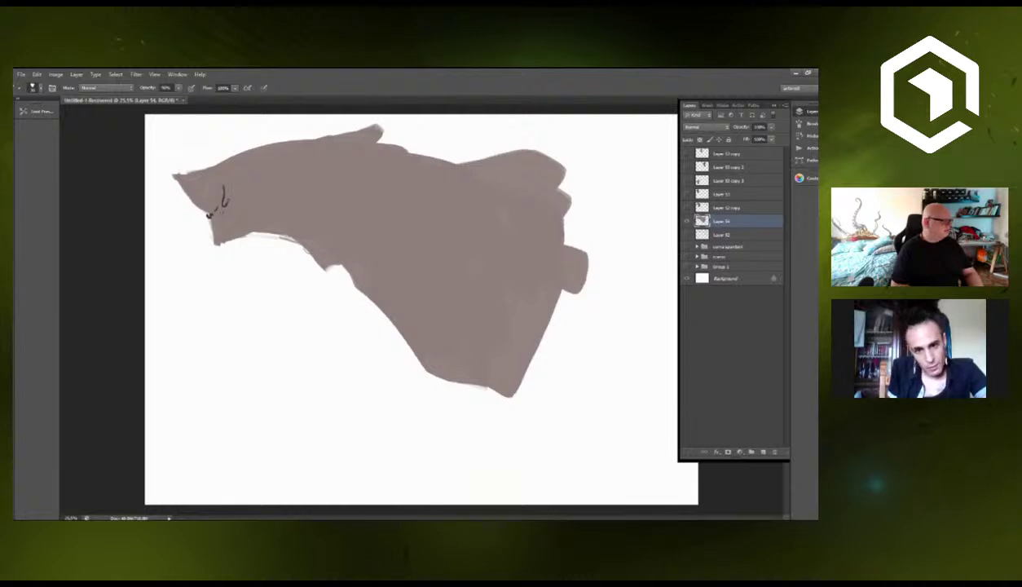
click(11, 338)
drag(592, 347, 595, 335)
click(779, 271)
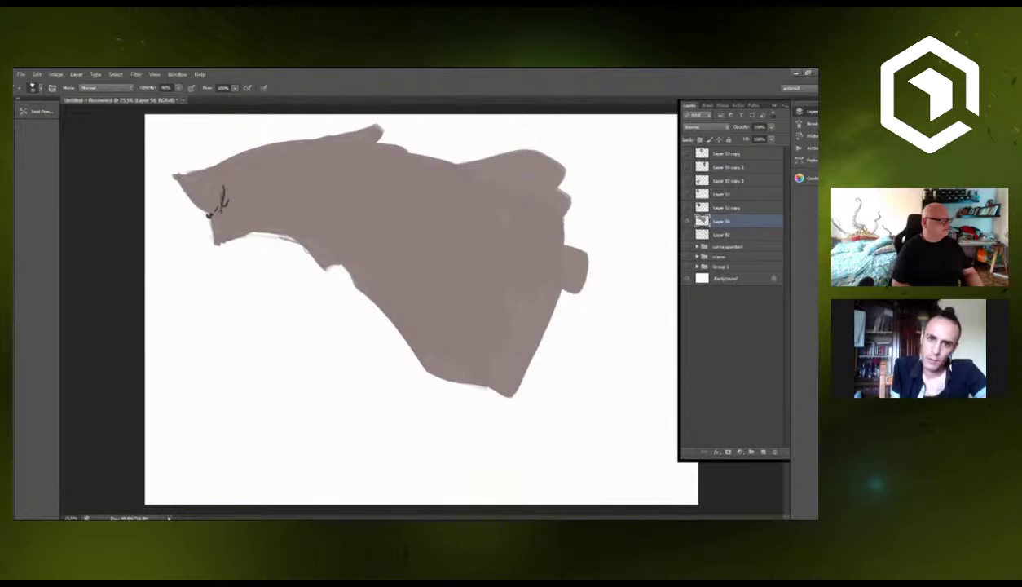
drag(225, 204, 237, 179)
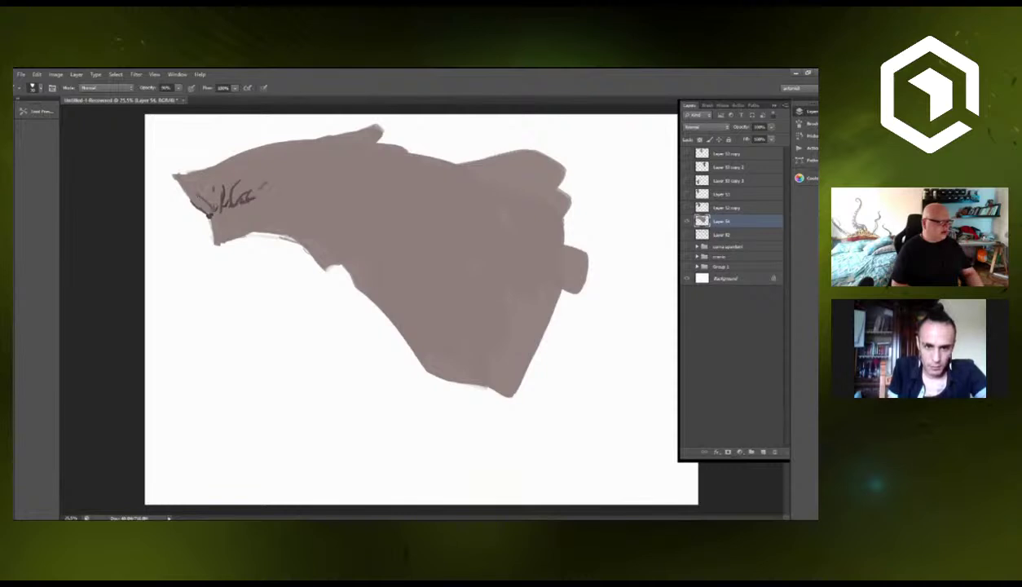
mouse_move(256, 187)
mouse_down()
mouse_move(222, 194)
mouse_move(246, 196)
mouse_up()
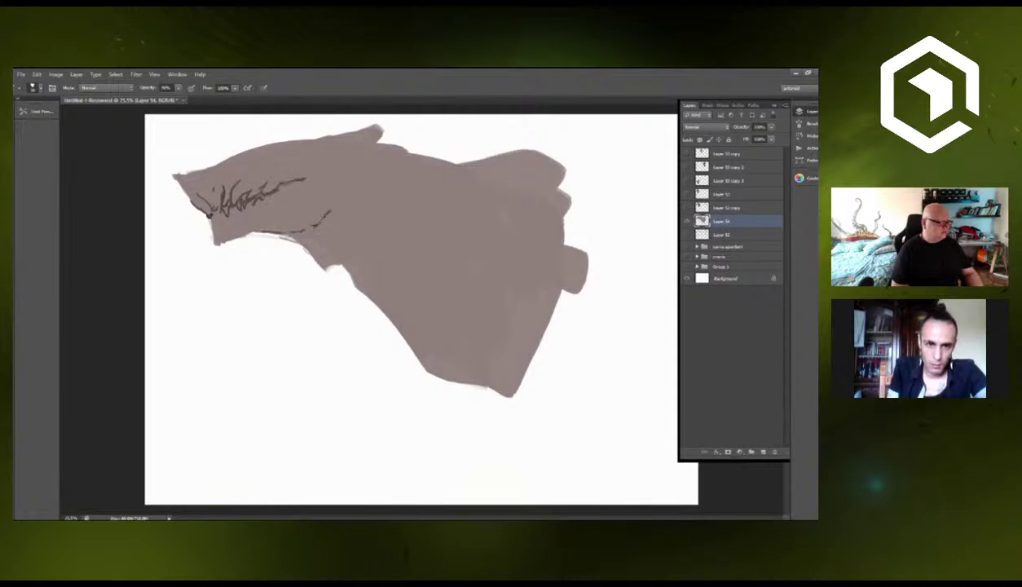
Draw the cheek and jaw folds, a small eye and a sharp pointed snout tip in dark brown lines.
mouse_move(314, 217)
mouse_down()
mouse_move(333, 207)
mouse_move(334, 193)
mouse_up()
mouse_move(310, 239)
mouse_down()
mouse_move(325, 253)
mouse_move(351, 192)
mouse_up()
drag(314, 223, 330, 174)
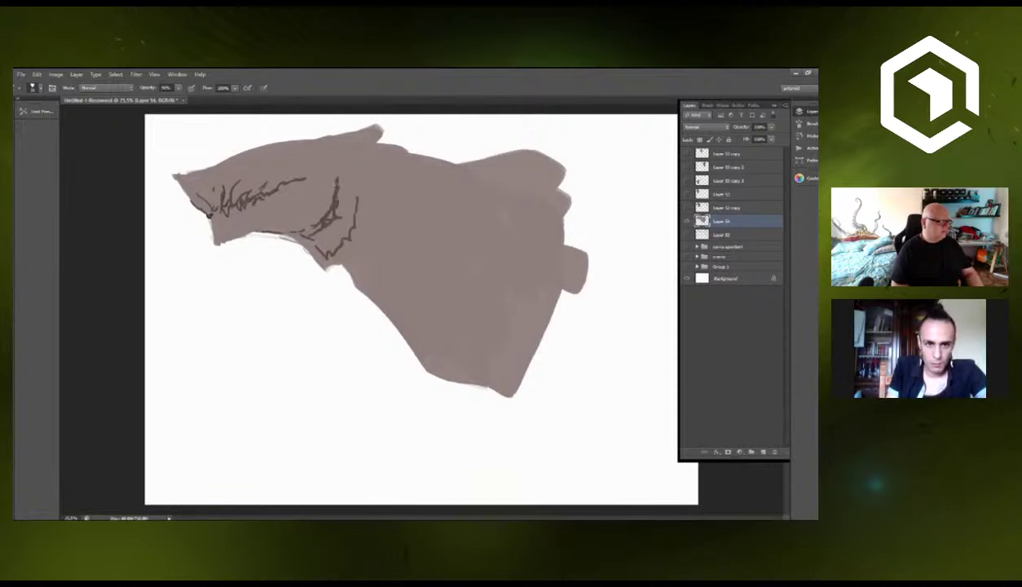
mouse_move(324, 256)
mouse_down()
mouse_move(358, 251)
mouse_move(367, 188)
mouse_up()
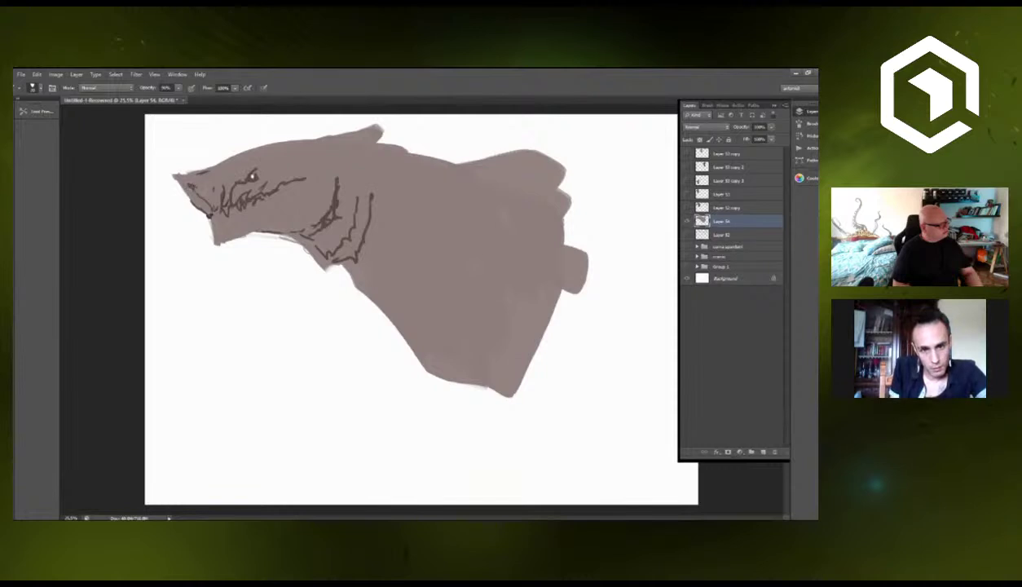
mouse_move(175, 179)
mouse_down()
mouse_move(185, 192)
mouse_move(196, 175)
mouse_up()
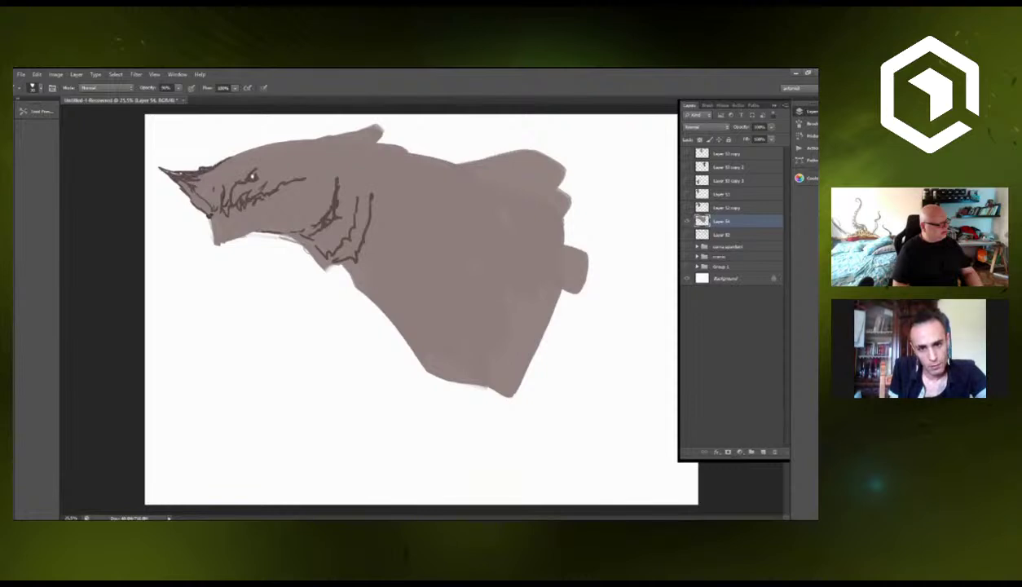
drag(220, 160, 267, 145)
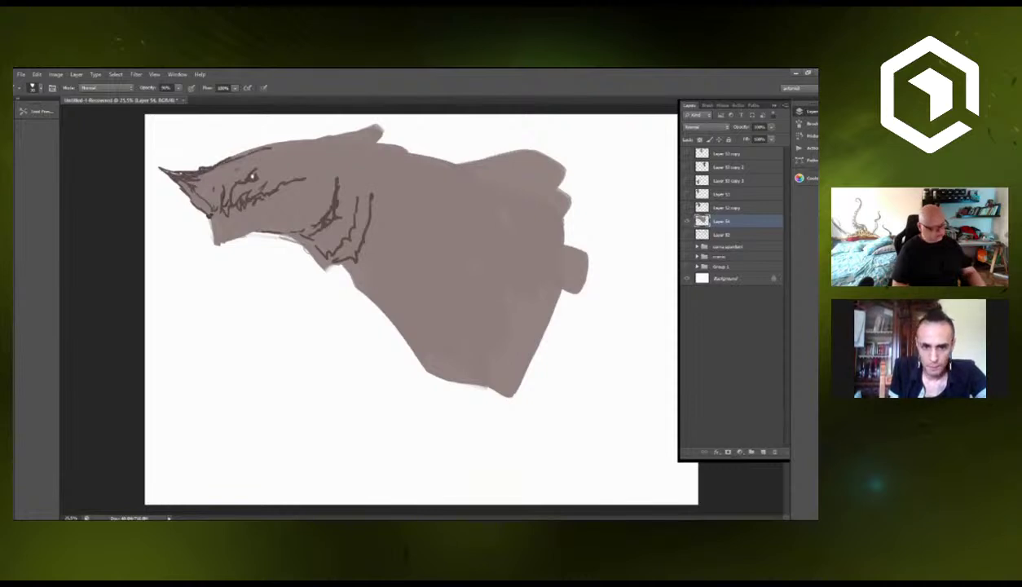
Flatten the profile by erasing the bulge above the snout and forehead with a much smaller eraser.
key(e)
key(bracketleft)
key(bracketleft)
key(bracketleft)
key(bracketleft)
key(bracketleft)
key(bracketleft)
drag(187, 159, 300, 133)
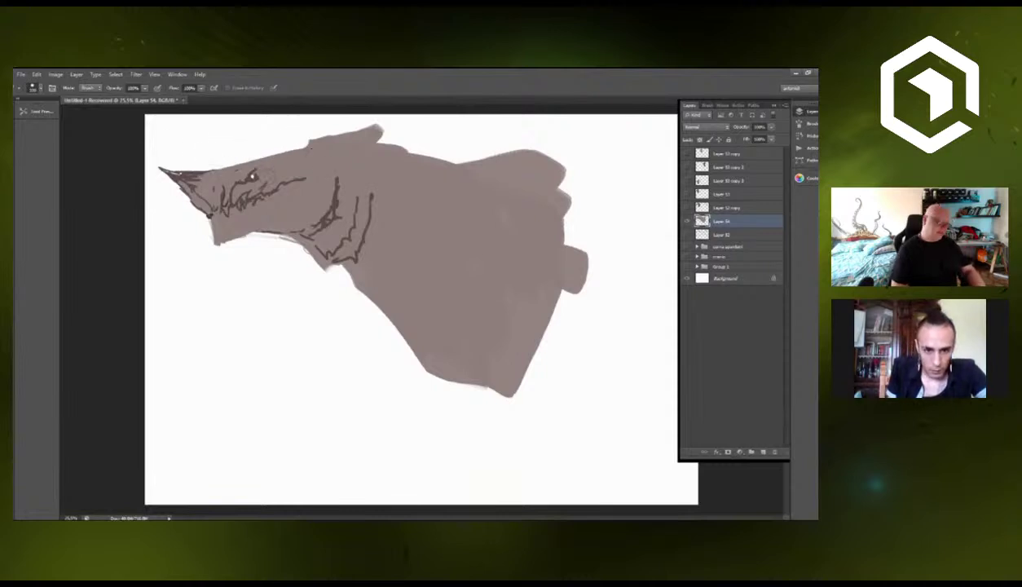
Redraw the forehead contour back to the crest in dark brown and shorten the snout tip with the eraser.
key(b)
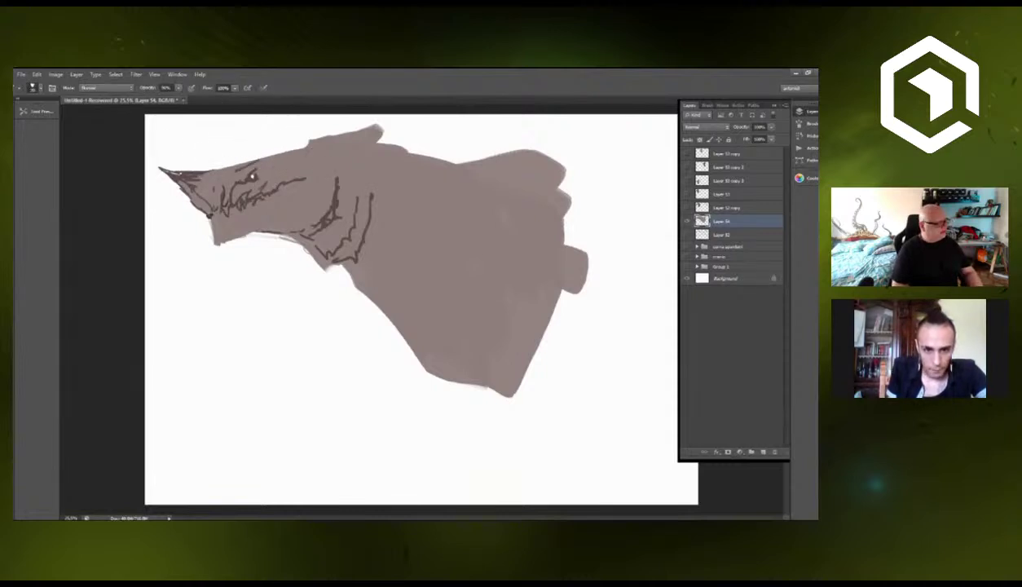
drag(234, 168, 325, 145)
mouse_move(266, 157)
mouse_down()
mouse_move(312, 147)
mouse_move(338, 161)
mouse_move(336, 133)
mouse_up()
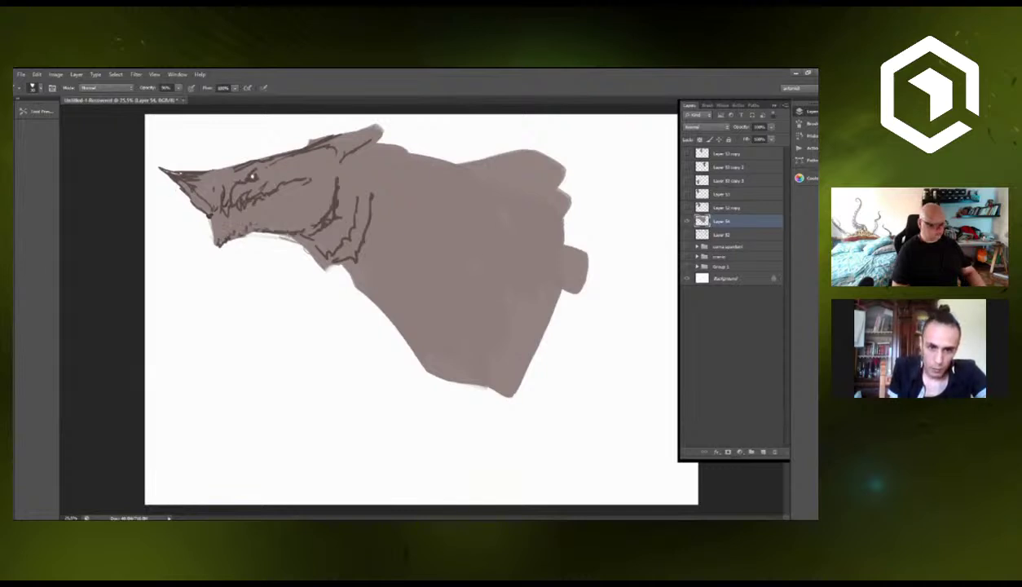
key(e)
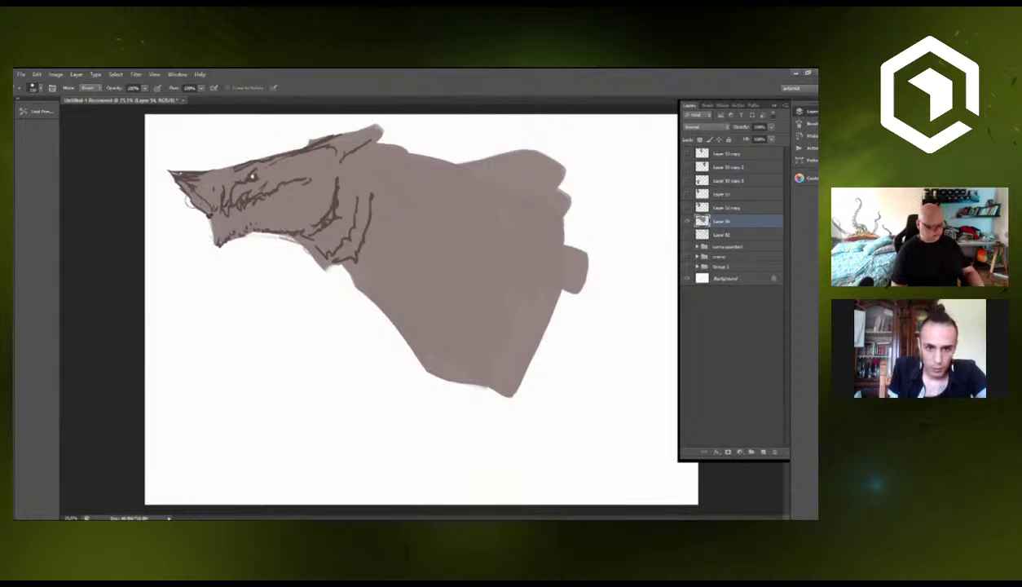
key(b)
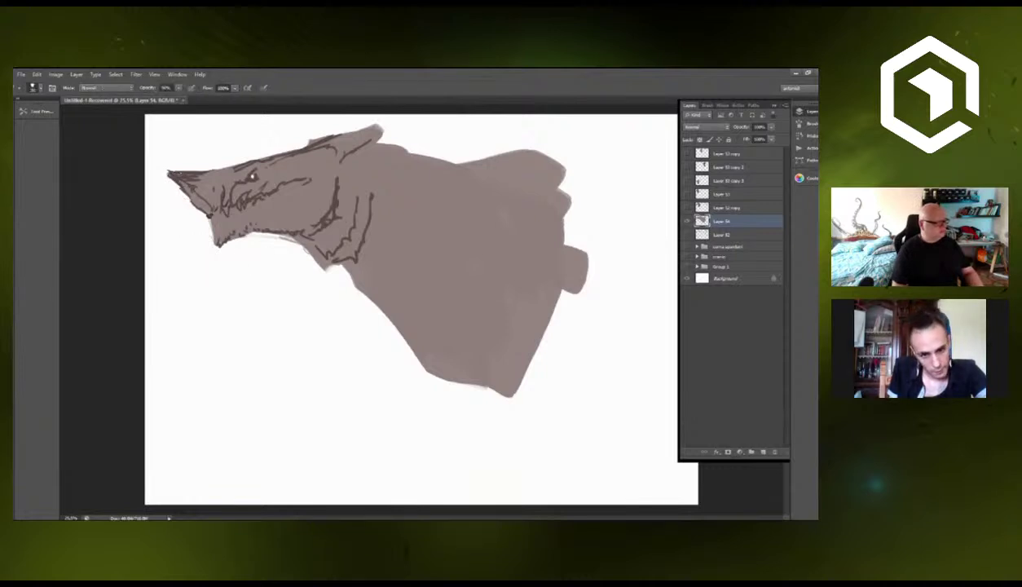
Sketch a spiky layered crest on the back of the skull, with tufts along the brow and nape.
drag(321, 139, 351, 135)
drag(329, 146, 368, 142)
mouse_move(336, 135)
mouse_down()
mouse_move(365, 134)
mouse_move(385, 163)
mouse_move(342, 155)
mouse_move(380, 169)
mouse_move(415, 157)
mouse_move(408, 142)
mouse_move(441, 159)
mouse_up()
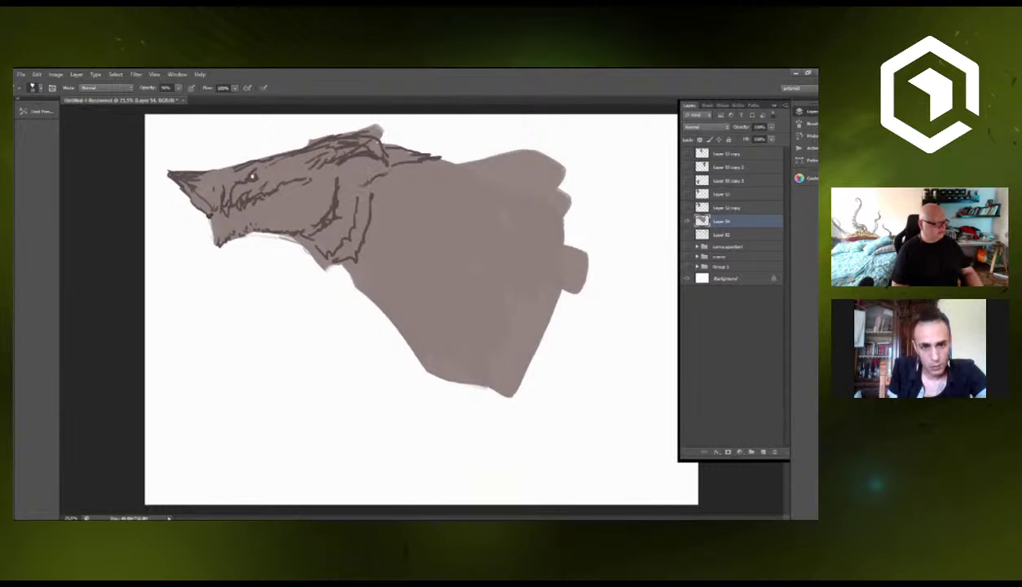
mouse_move(360, 130)
mouse_down()
mouse_move(378, 122)
mouse_move(396, 129)
mouse_move(386, 135)
mouse_up()
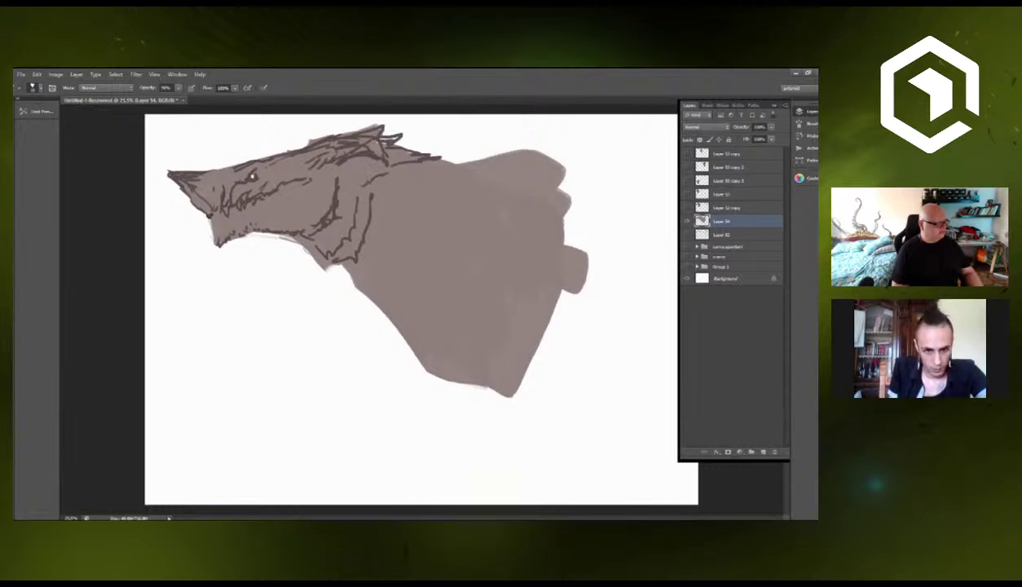
drag(281, 149, 304, 136)
drag(292, 147, 325, 137)
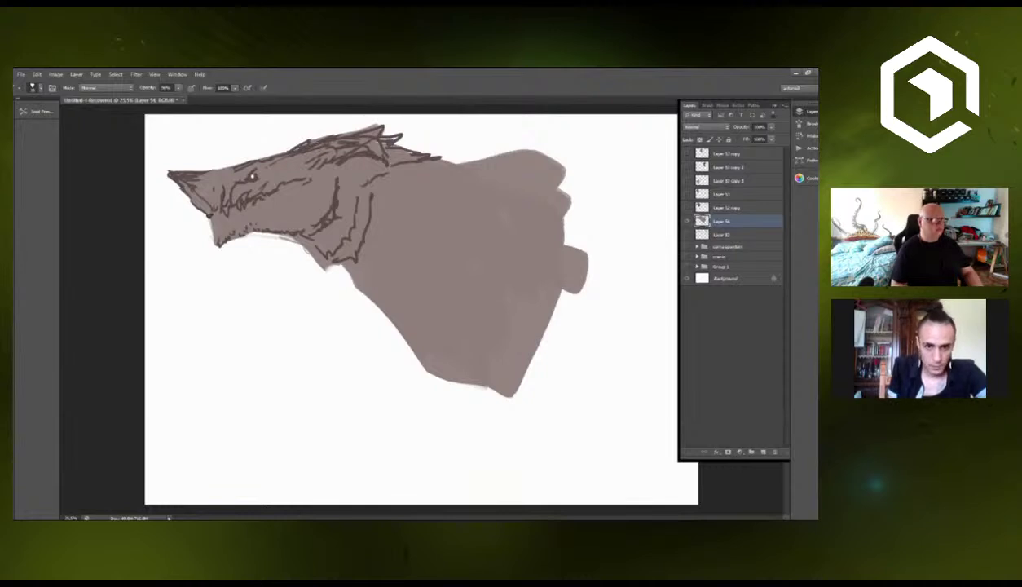
Draw long wavy fold lines running down the neck behind the jaw.
drag(372, 186, 376, 208)
drag(377, 195, 400, 222)
drag(406, 216, 411, 230)
drag(415, 229, 427, 251)
drag(422, 248, 432, 276)
mouse_move(336, 257)
mouse_down()
mouse_move(370, 291)
mouse_move(373, 200)
mouse_up()
drag(397, 213, 390, 267)
drag(371, 291, 398, 313)
mouse_move(401, 314)
mouse_down()
mouse_move(419, 256)
mouse_move(412, 281)
mouse_up()
Add overlapping pointed tufts along the top of the neck toward the shoulder hump.
mouse_move(435, 183)
mouse_down()
mouse_move(404, 200)
mouse_move(476, 166)
mouse_up()
mouse_move(378, 193)
mouse_down()
mouse_move(434, 160)
mouse_move(486, 154)
mouse_move(467, 173)
mouse_up()
drag(464, 176, 498, 156)
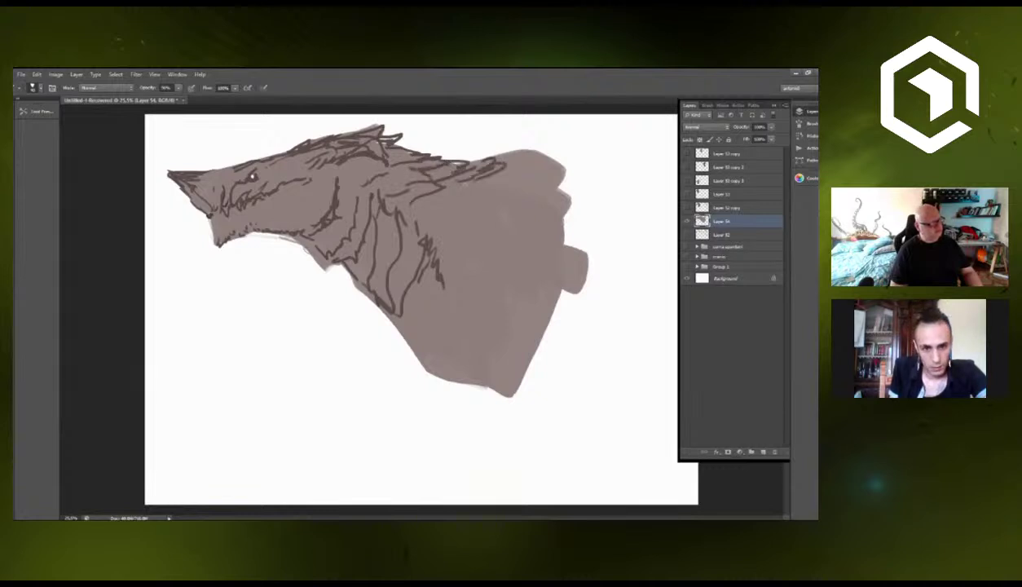
mouse_move(434, 193)
mouse_down()
mouse_move(457, 178)
mouse_move(448, 188)
mouse_up()
mouse_move(406, 216)
mouse_down()
mouse_move(428, 198)
mouse_move(417, 197)
mouse_move(465, 187)
mouse_up()
drag(459, 193, 520, 156)
drag(502, 167, 527, 155)
drag(444, 200, 474, 193)
Draw jagged fur strands down the throat and lower neck to the bottom edge of the chest.
drag(422, 216, 453, 306)
drag(394, 298, 420, 353)
drag(403, 317, 417, 255)
mouse_move(345, 265)
mouse_down()
mouse_move(358, 292)
mouse_move(456, 371)
mouse_up()
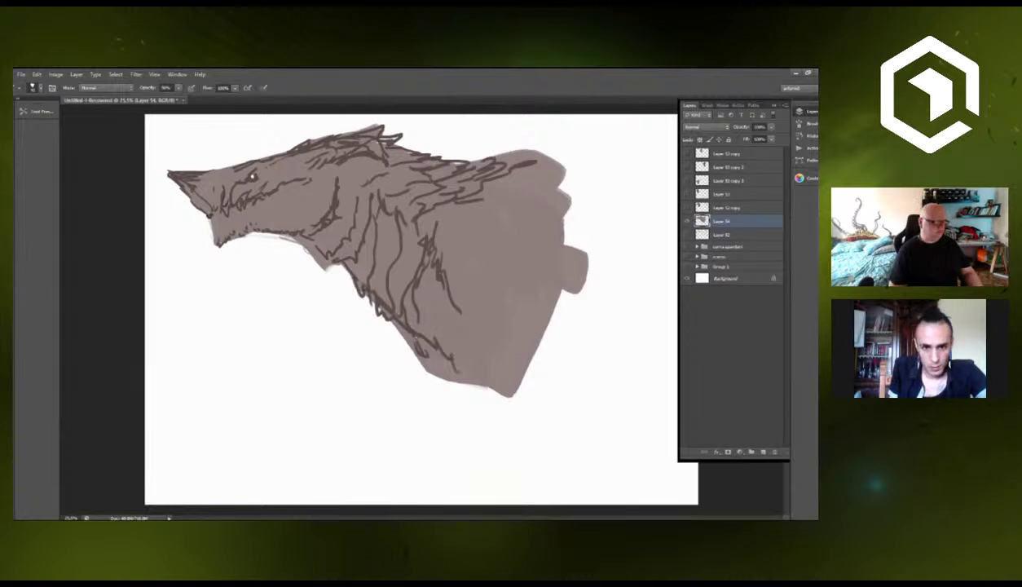
drag(412, 336, 478, 384)
drag(414, 299, 488, 371)
drag(418, 280, 463, 341)
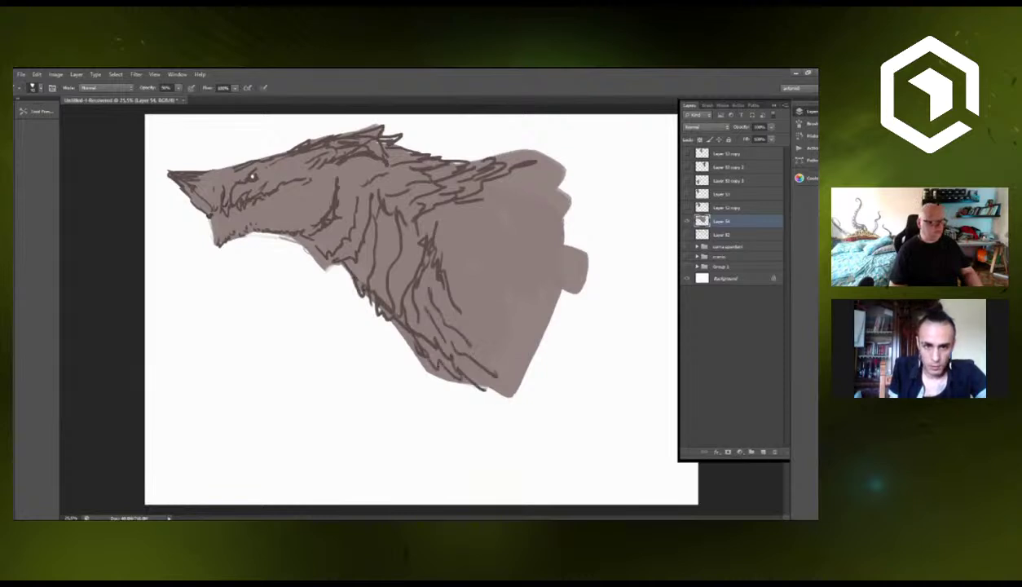
Add further strands at the mid-neck and upper shoulder and small spikes beneath the rear jaw.
drag(446, 294, 436, 237)
drag(456, 197, 519, 169)
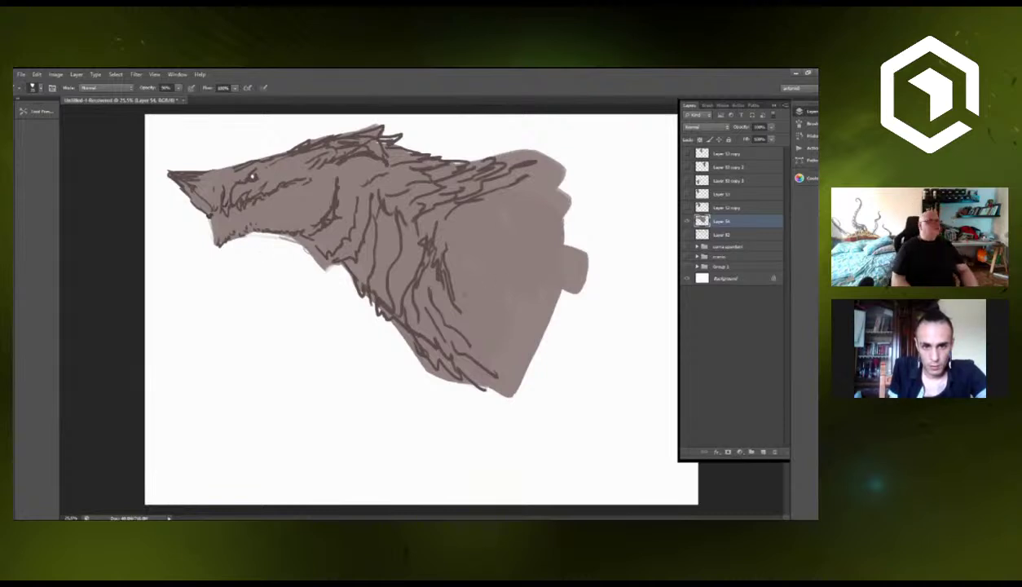
mouse_move(286, 231)
mouse_down()
mouse_move(298, 254)
mouse_move(333, 263)
mouse_move(306, 256)
mouse_move(315, 248)
mouse_up()
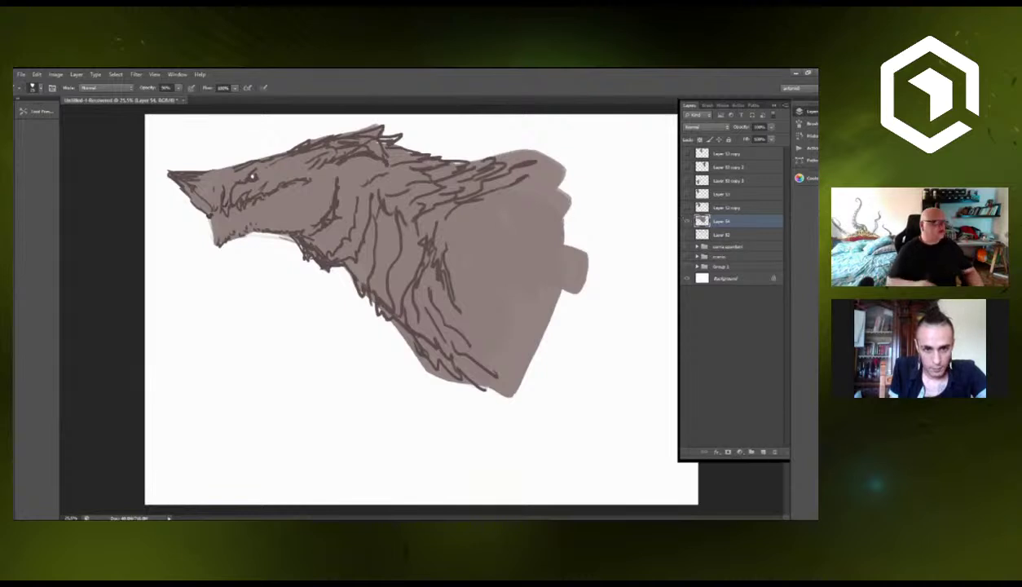
Scale the bust down into the upper-left area of the canvas and place a duplicate beside it to the right.
scroll(421, 310, down, 3)
scroll(422, 310, up, 1)
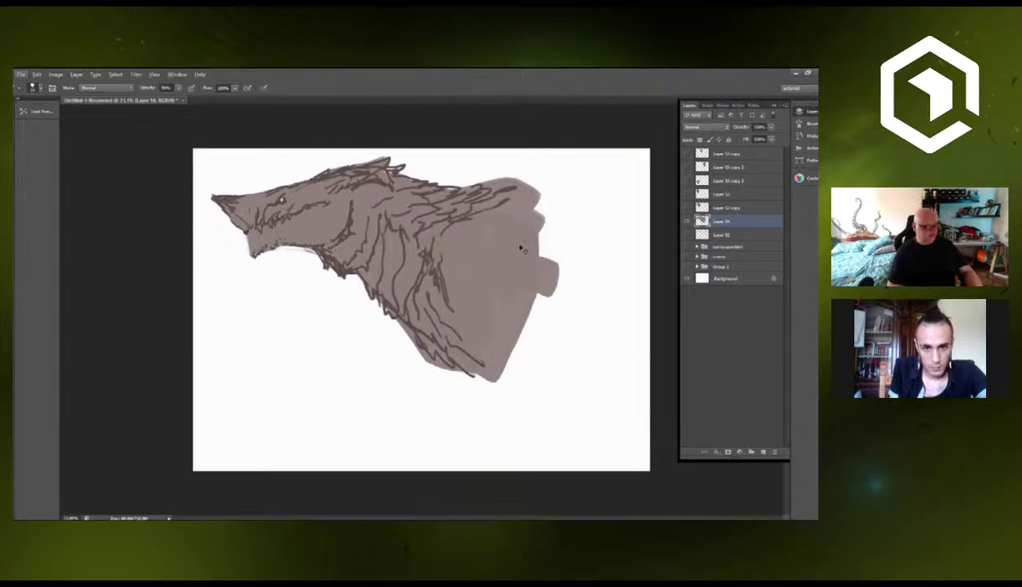
key(ctrl+t)
drag(559, 381, 395, 275)
click(433, 86)
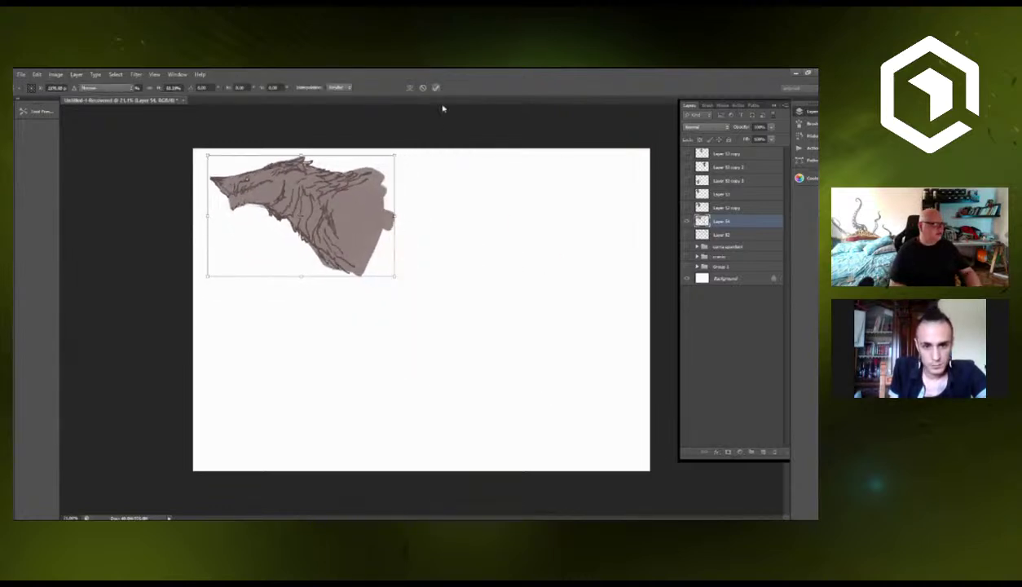
drag(354, 217, 572, 238)
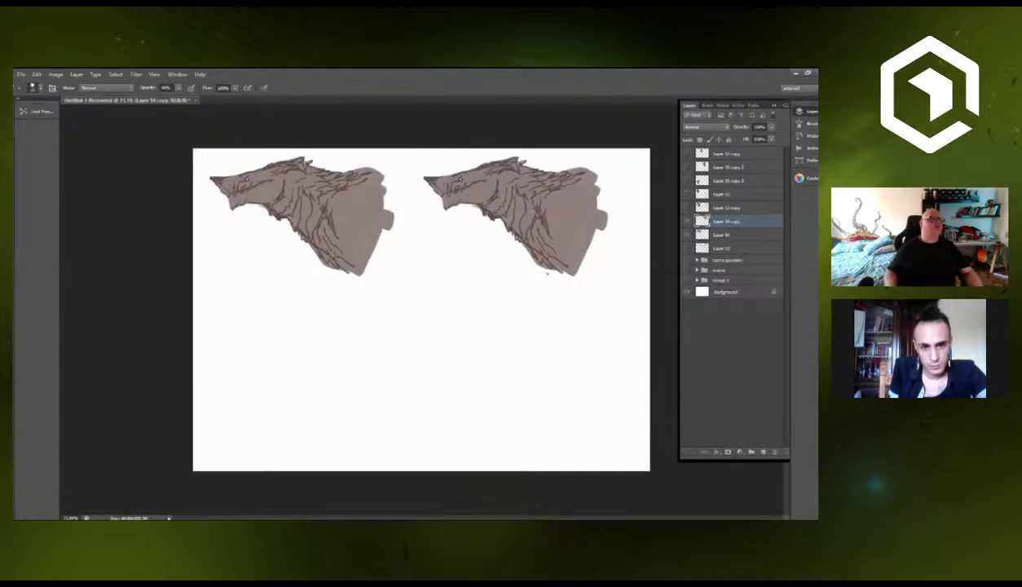
Paint a long gray-brown hook curving down and back from the front of the duplicate's jaw.
scroll(472, 203, up, 2)
scroll(473, 198, down, 1)
key(ctrl+plus)
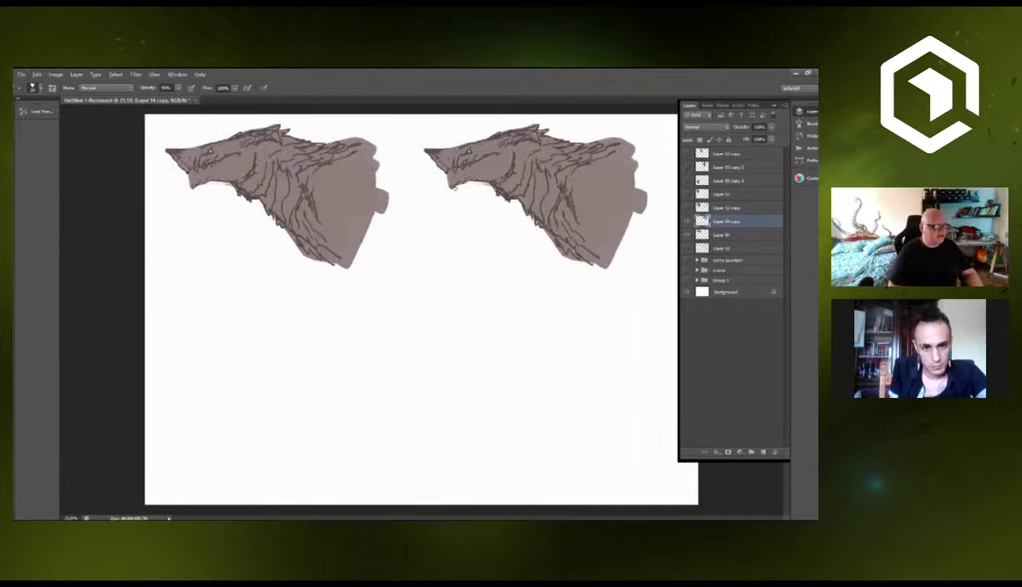
drag(454, 184, 472, 204)
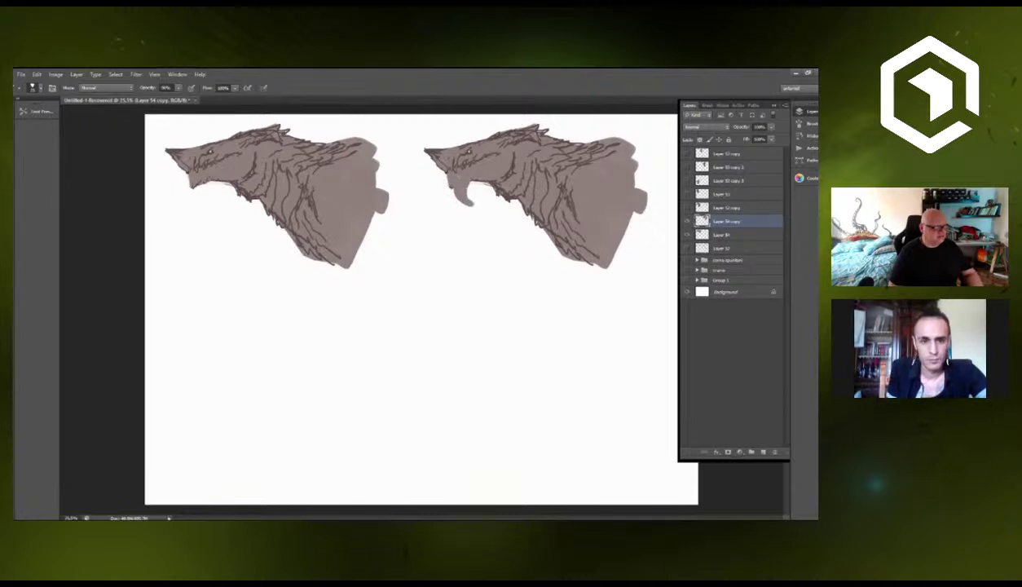
drag(456, 174, 454, 181)
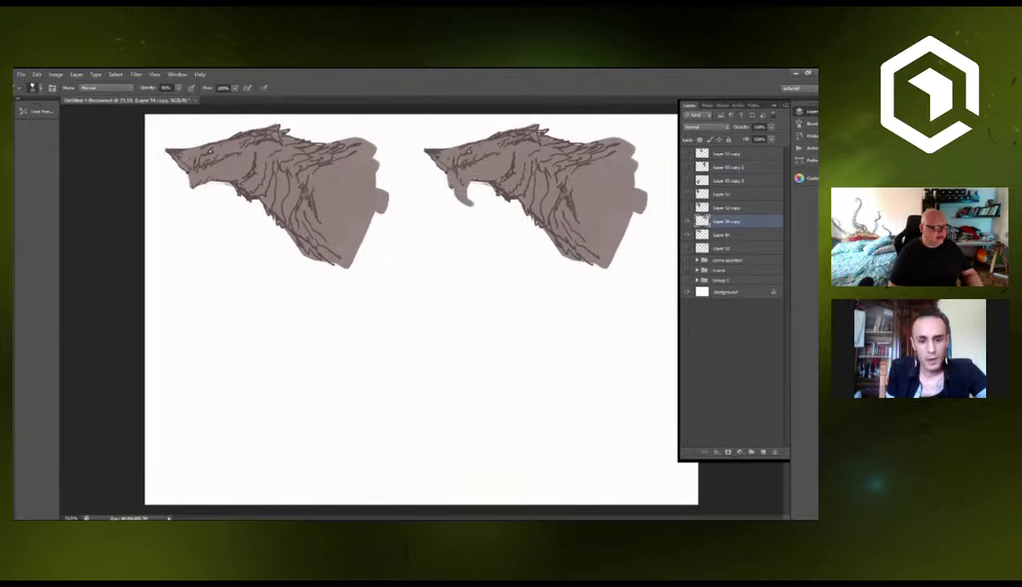
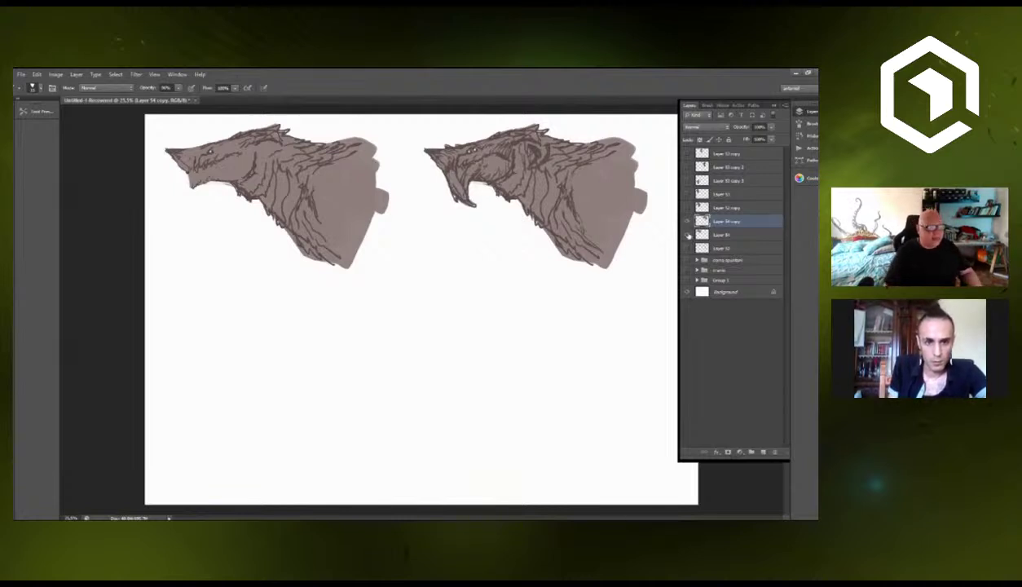
Hide the original small bust layer and show the earlier head sketches and horned bust variants for comparison.
click(687, 234)
click(685, 208)
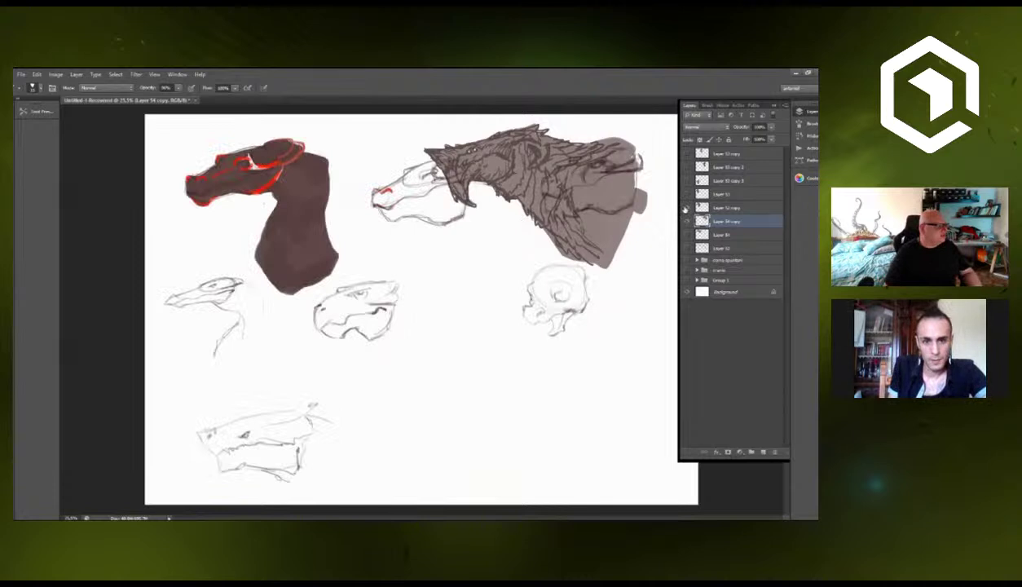
click(685, 208)
click(686, 194)
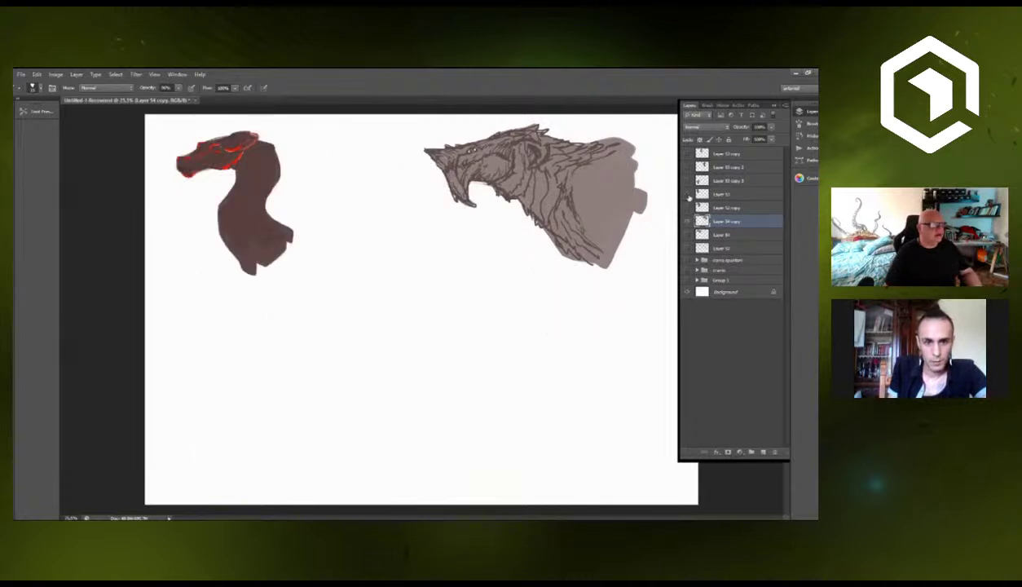
click(686, 193)
click(687, 181)
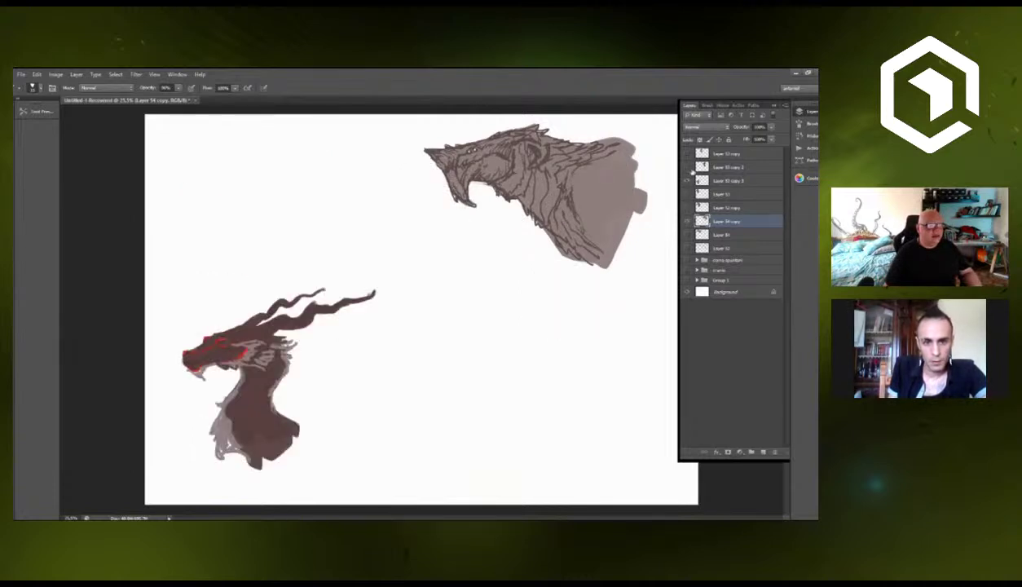
click(687, 167)
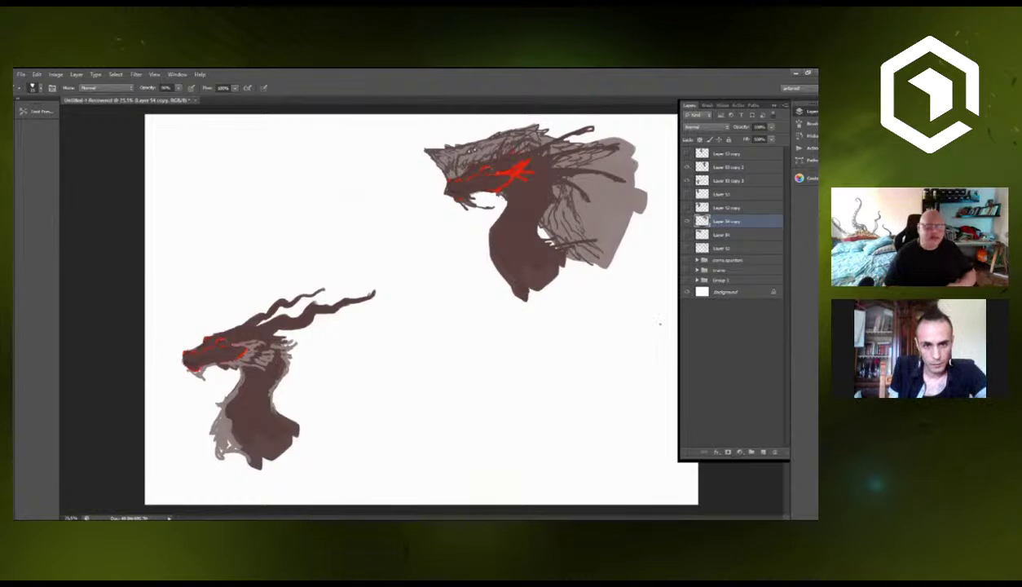
Arrange the busts with the long-horned one at upper left, the spined one below it, and the beaked one shifted slightly down and left.
ctrl+click(246, 336)
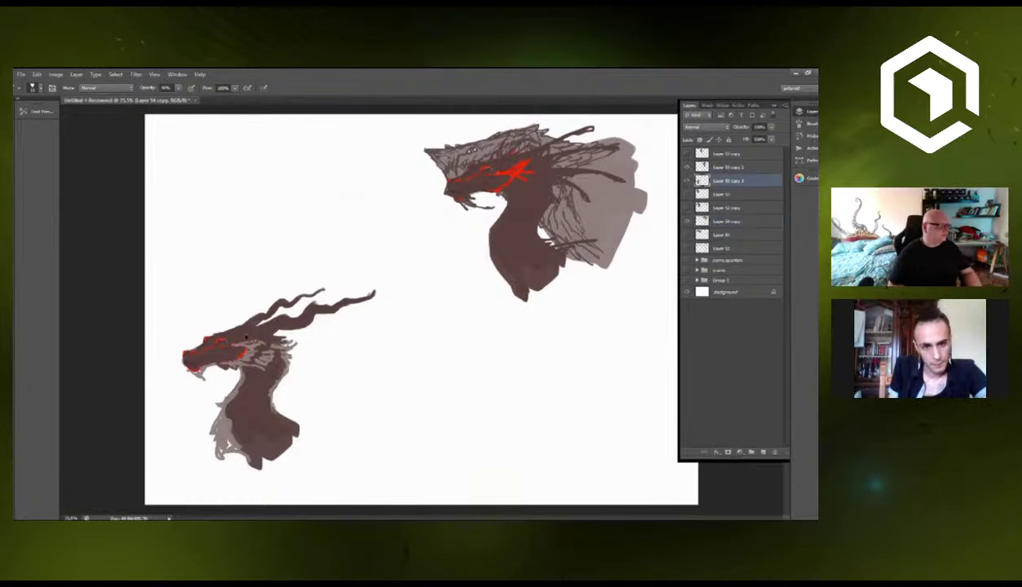
drag(247, 337, 269, 194)
drag(473, 184, 226, 372)
mouse_move(278, 288)
mouse_down()
mouse_move(283, 265)
mouse_move(281, 275)
mouse_up()
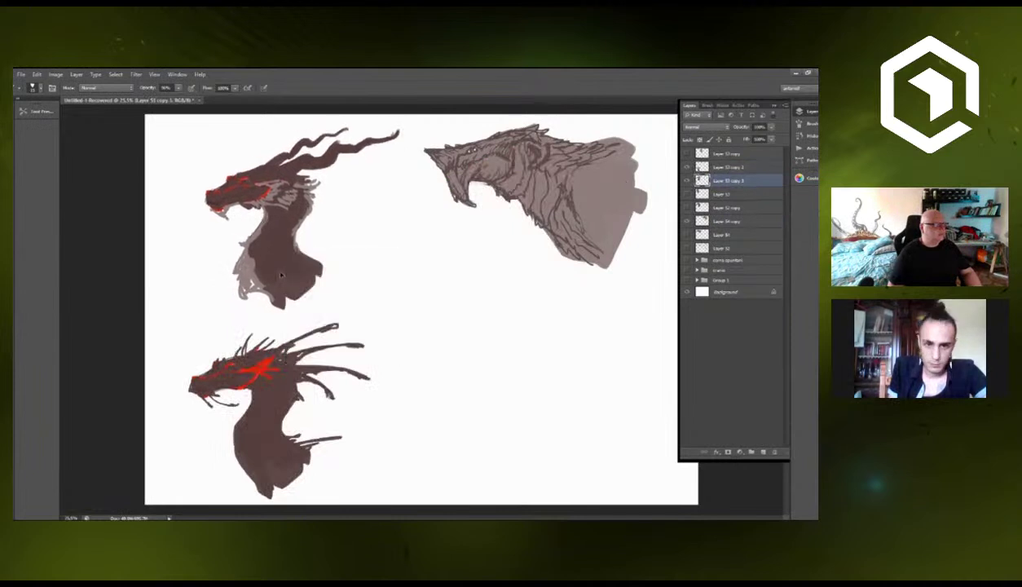
mouse_move(285, 382)
mouse_down()
mouse_move(298, 367)
mouse_move(326, 372)
mouse_move(293, 375)
mouse_up()
drag(561, 201, 532, 219)
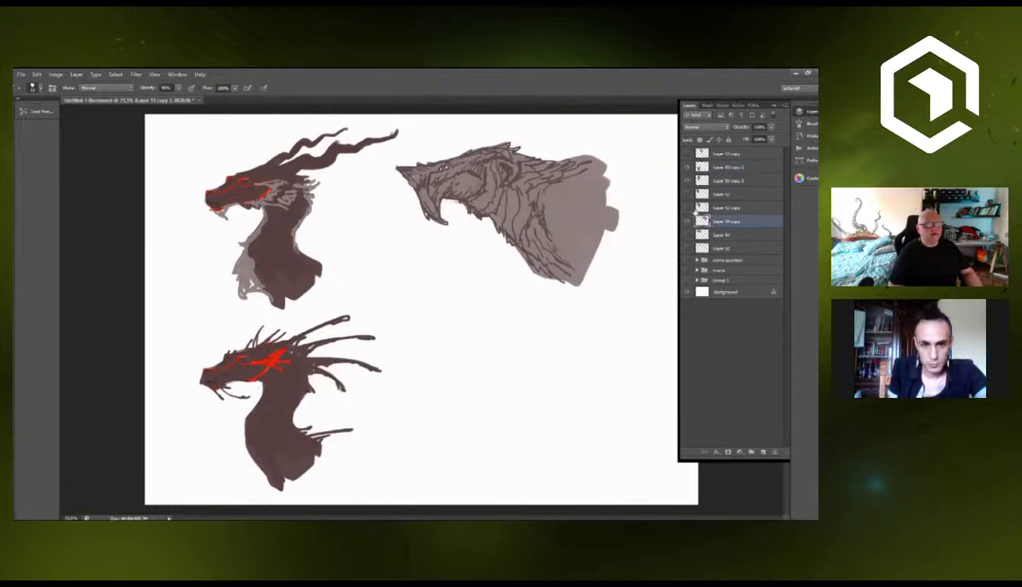
Hide the painted busts, show the head sketch sheet, and review the other hidden bust layers over it one at a time.
click(687, 167)
click(687, 180)
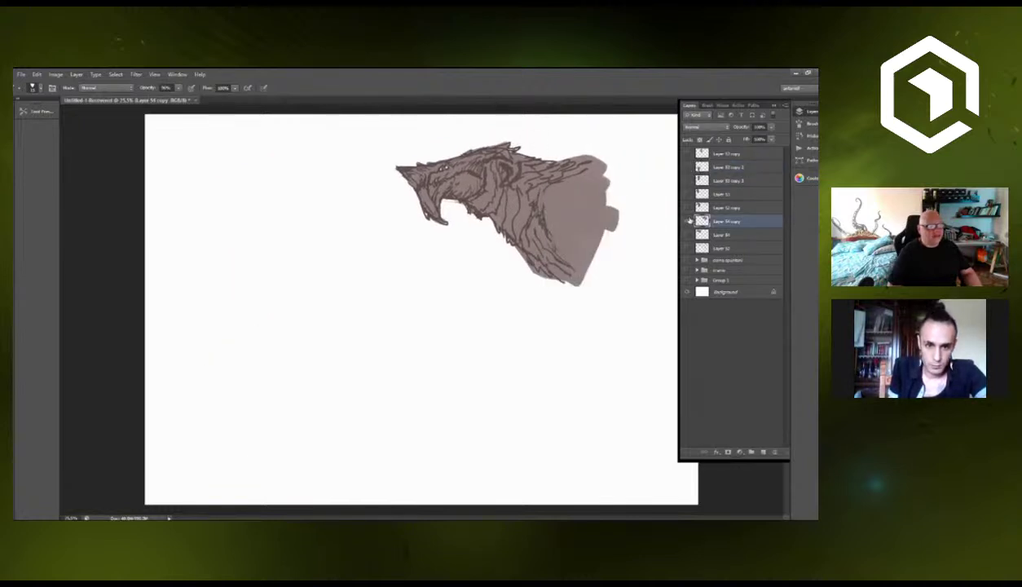
click(687, 221)
click(687, 235)
click(687, 247)
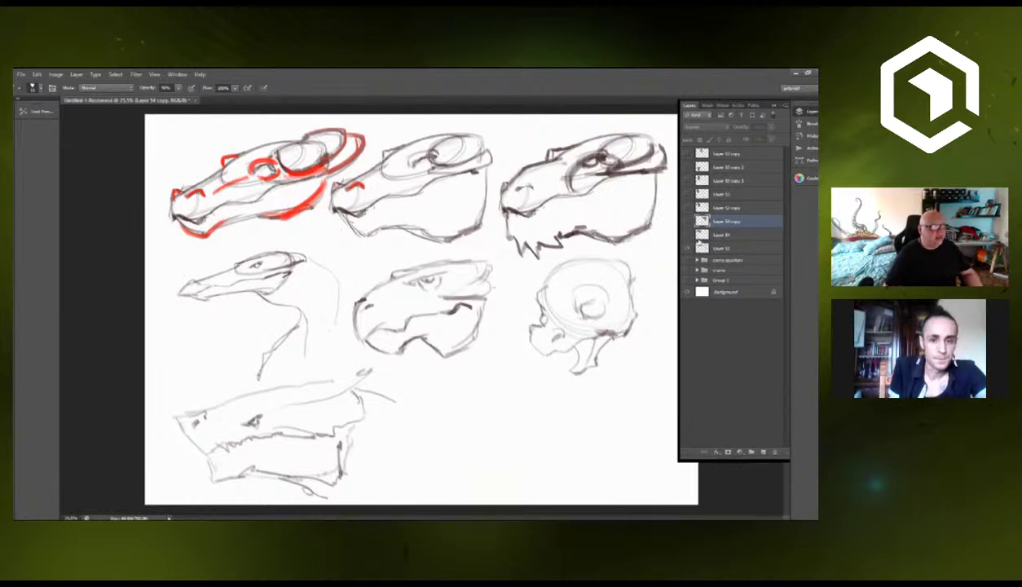
click(688, 234)
click(689, 234)
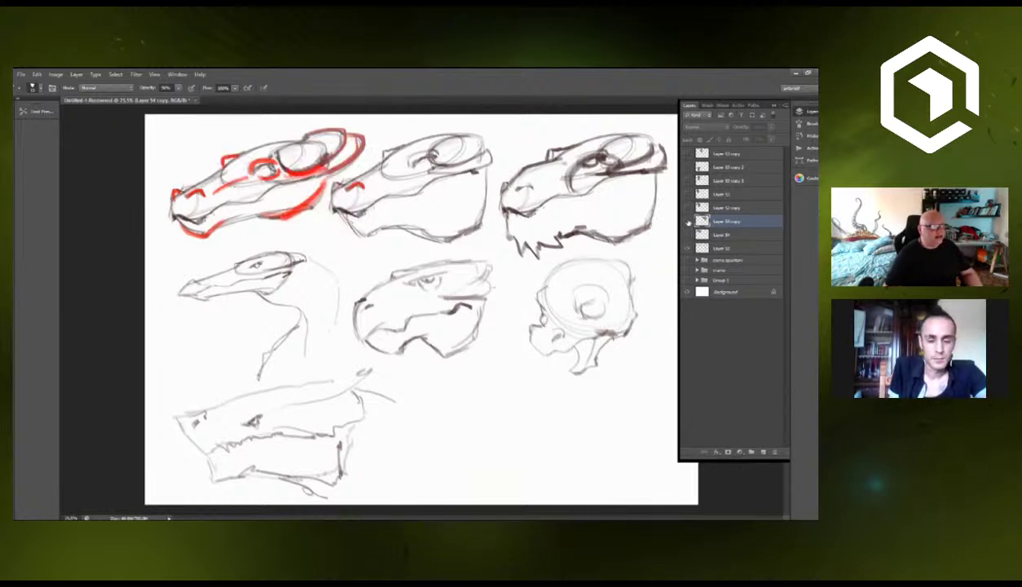
click(687, 220)
click(687, 221)
click(687, 207)
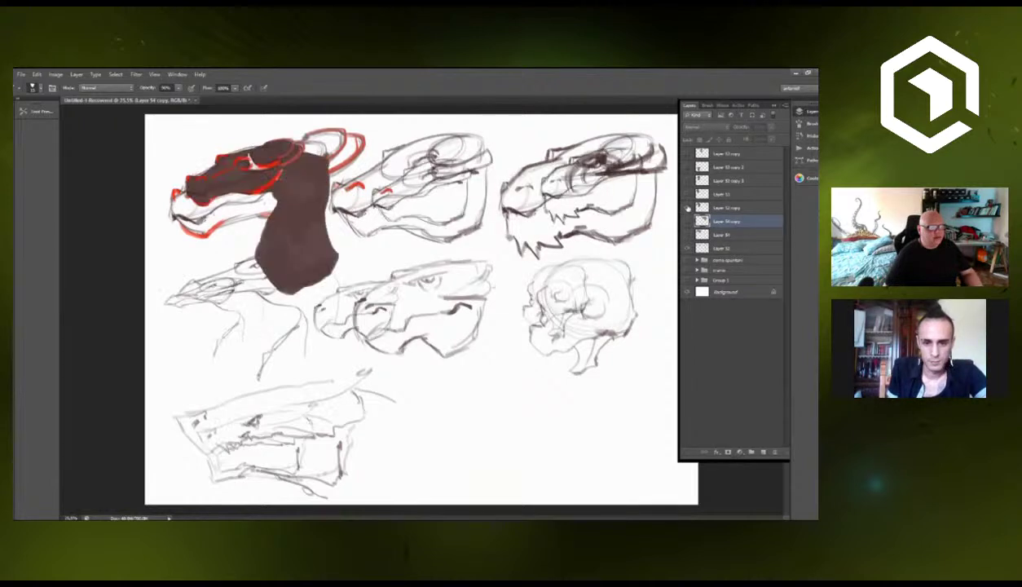
click(688, 208)
Show the scaled horned bust together with the spined and long-horned busts.
click(687, 153)
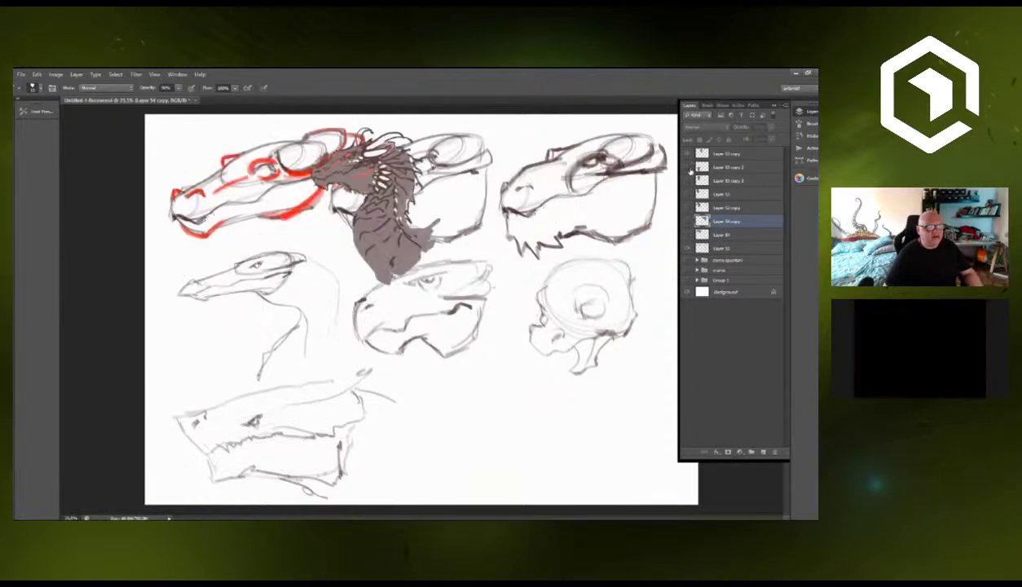
click(687, 167)
click(686, 180)
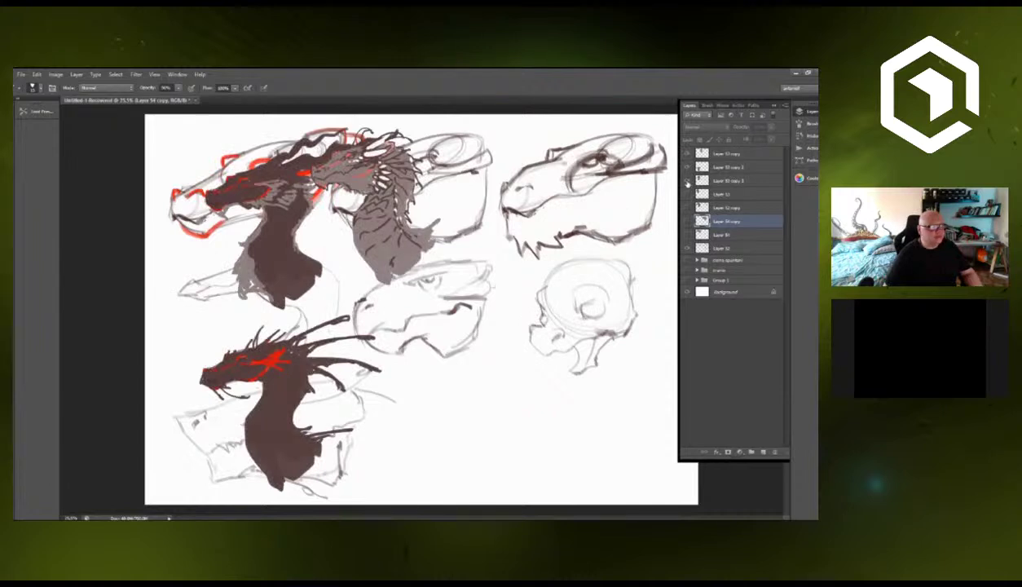
click(687, 180)
click(687, 180)
Move the scaled horned bust into the empty lower-right area, show the beaked bust, and hide the head sketches.
drag(395, 197, 526, 397)
click(687, 221)
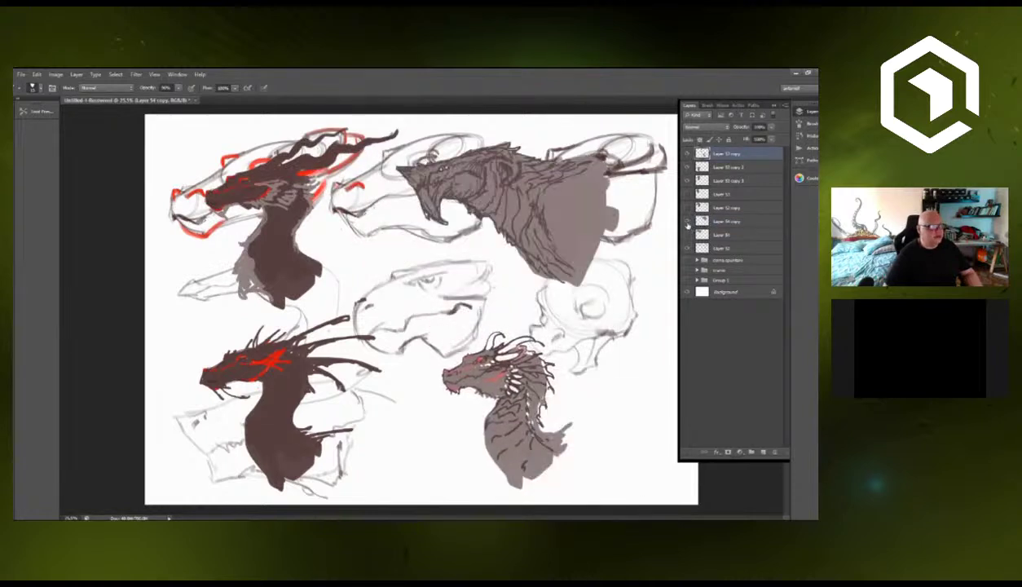
click(687, 242)
click(687, 187)
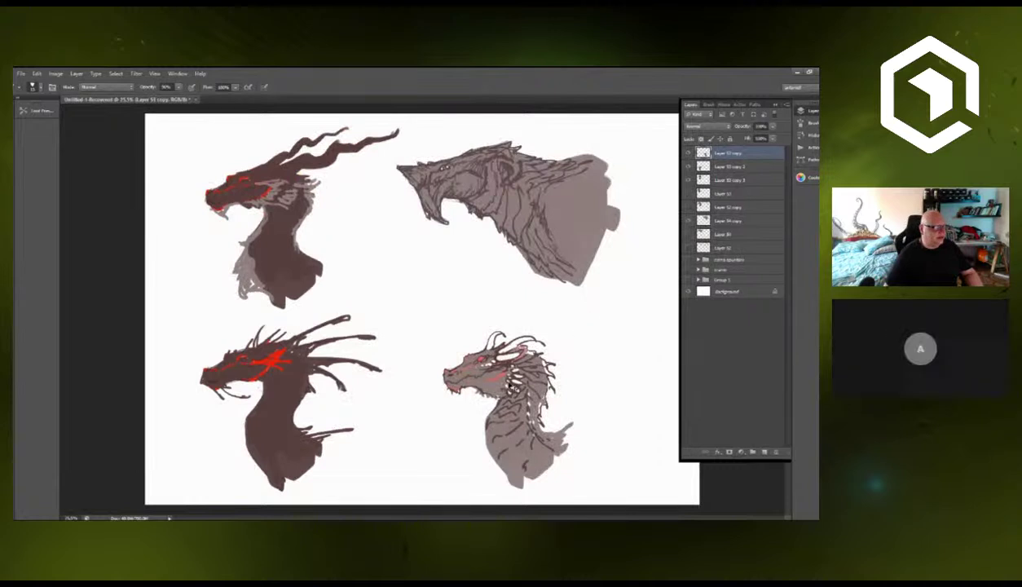
Reposition the scaled horned bust and enlarge it proportionally beneath the beaked bust.
drag(529, 330, 502, 300)
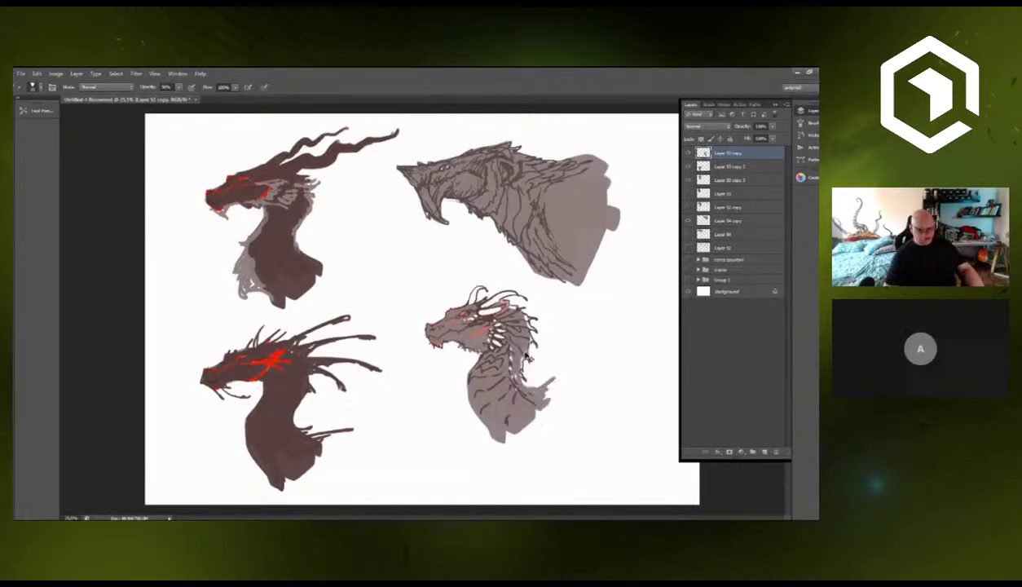
key(ctrl+t)
drag(638, 492, 657, 504)
drag(578, 392, 559, 388)
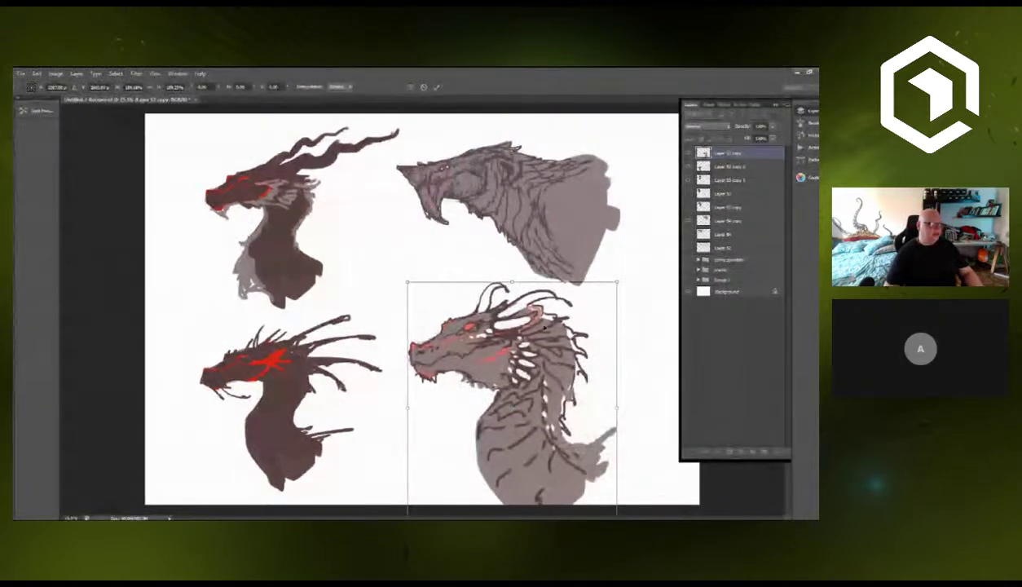
click(437, 86)
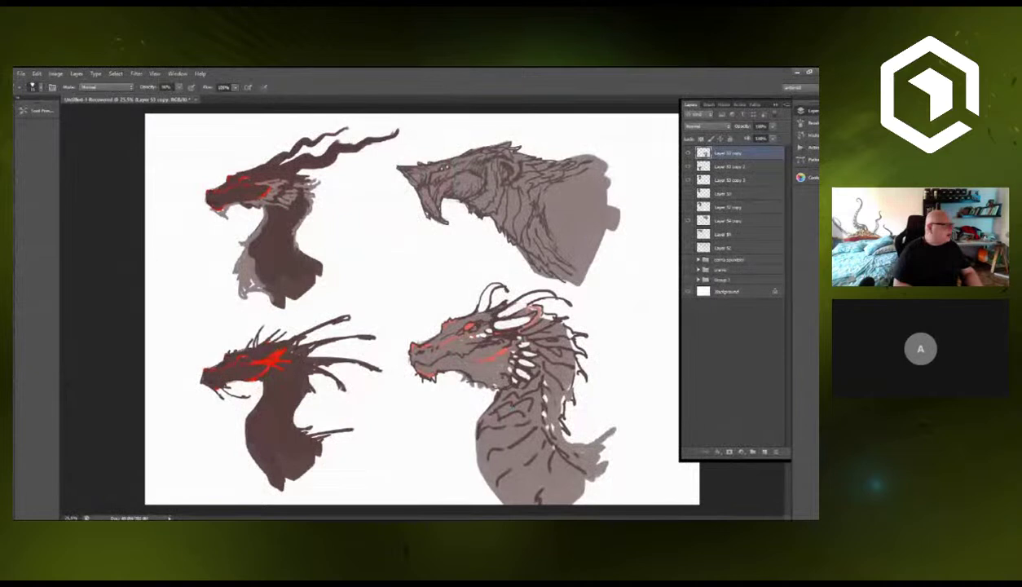
Lasso the scaled bust's lower jaw and rotate it downward to open the mouth wide.
key(l)
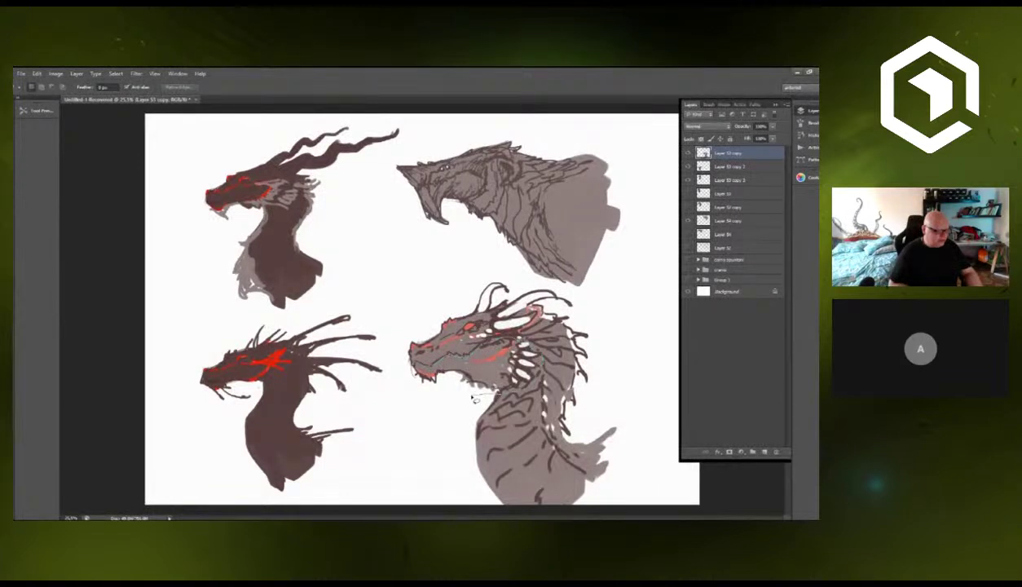
mouse_move(472, 397)
mouse_down()
mouse_move(443, 409)
mouse_move(412, 373)
mouse_up()
key(ctrl+t)
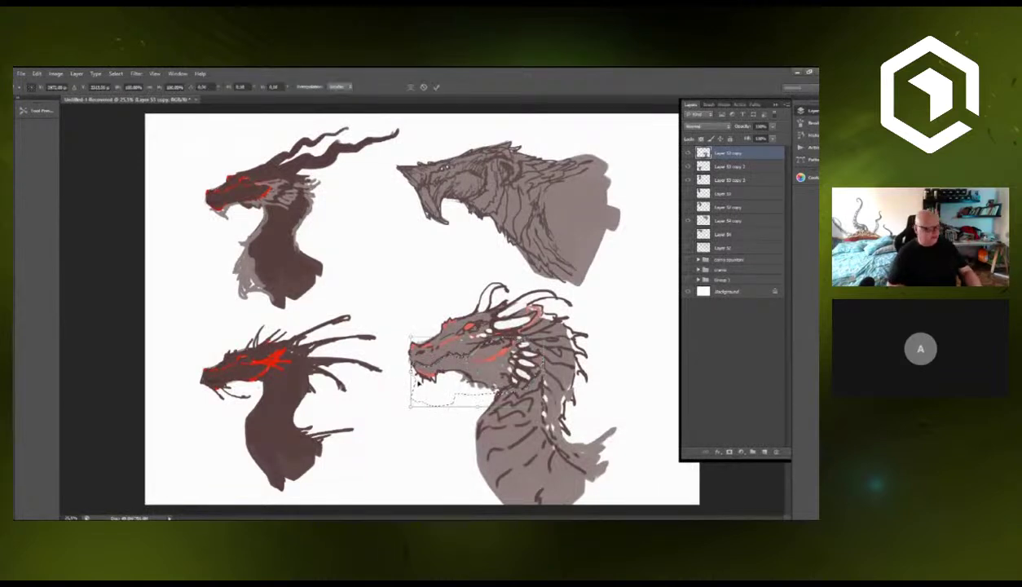
drag(476, 372, 504, 337)
drag(403, 381, 418, 439)
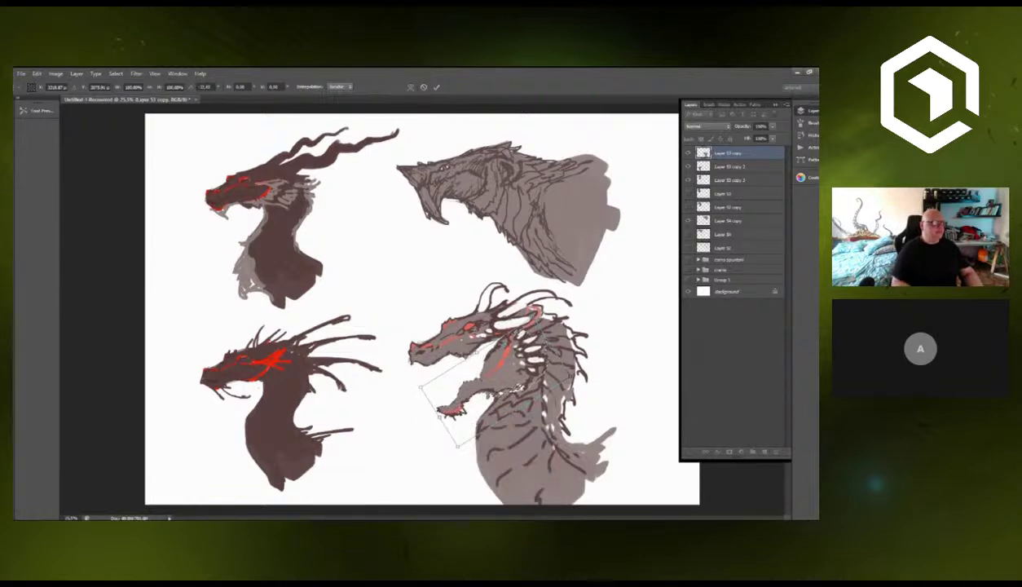
click(435, 87)
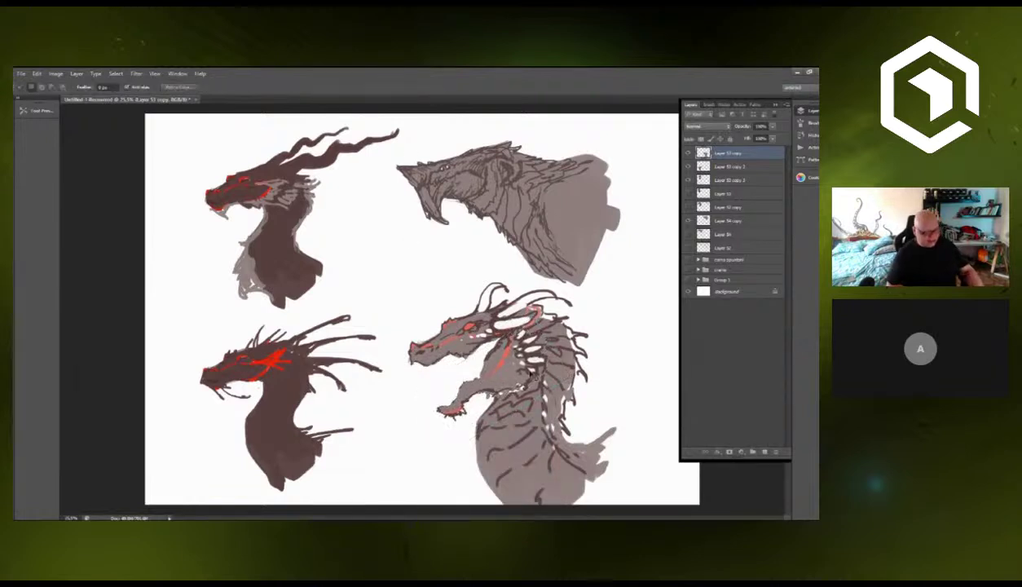
Paint the open mouth's edges, stretched tissue at the jaw corner, and pointed teeth along both jaws.
key(b)
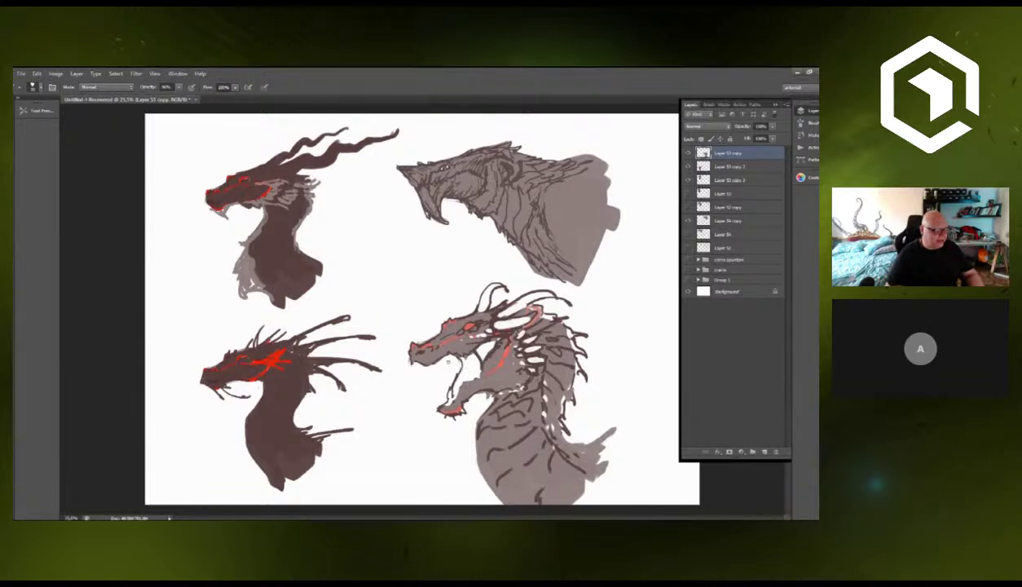
drag(447, 362, 456, 368)
mouse_move(476, 348)
mouse_down()
mouse_move(481, 371)
mouse_move(430, 391)
mouse_move(435, 374)
mouse_move(445, 389)
mouse_move(471, 366)
mouse_up()
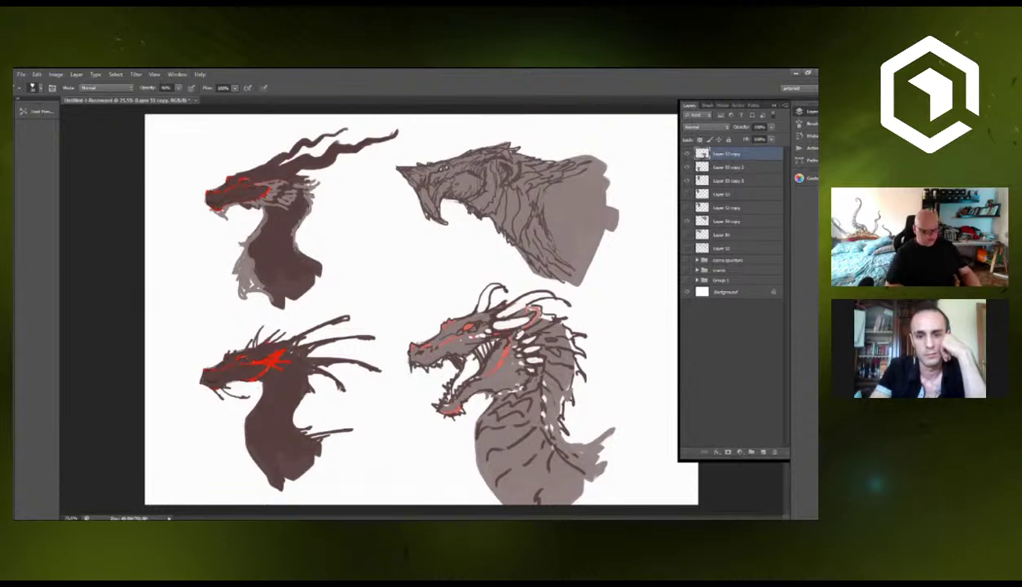
Erase the front of the neck beneath the open jaw to narrow it and add a short dark strand at the throat.
key(e)
drag(475, 400, 479, 429)
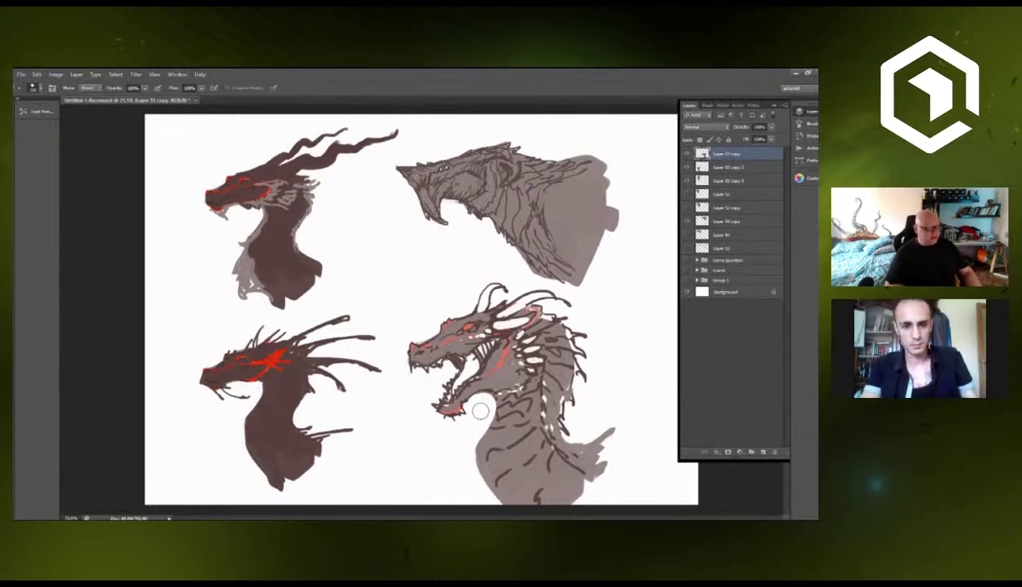
key(b)
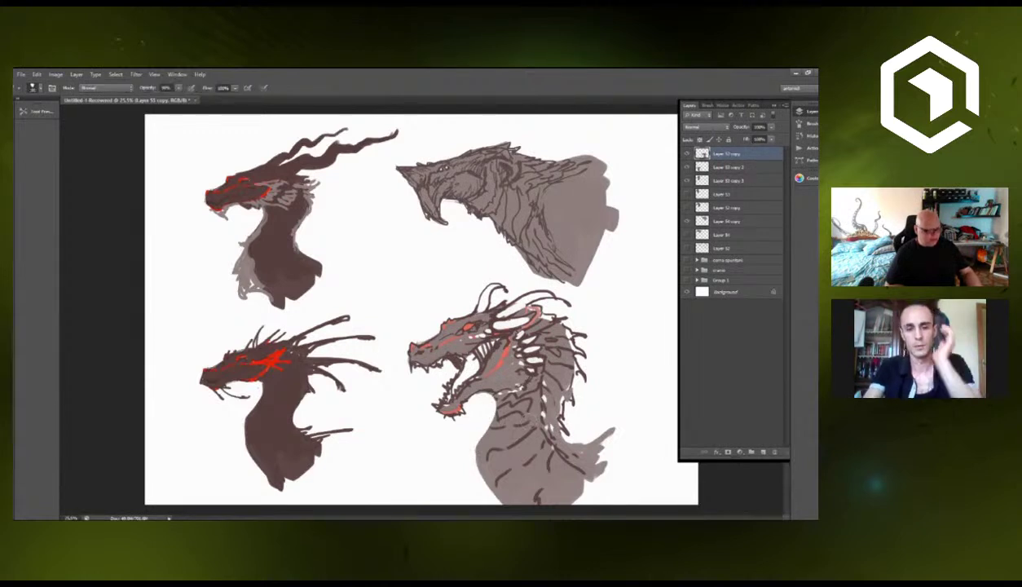
mouse_move(483, 384)
mouse_down()
mouse_move(467, 395)
mouse_move(490, 437)
mouse_move(485, 462)
mouse_up()
key(e)
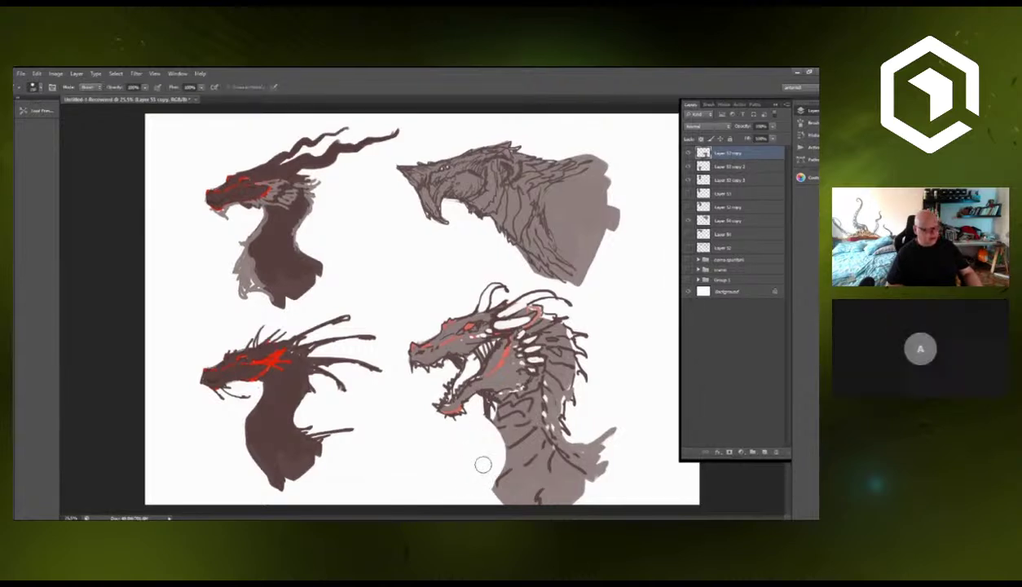
Paint a broad, ragged gray-brown mane down the front of the neck and trim its edge beneath the jaw.
key(b)
mouse_move(469, 390)
mouse_down()
mouse_move(485, 453)
mouse_move(507, 458)
mouse_up()
mouse_move(479, 417)
mouse_down()
mouse_move(473, 435)
mouse_move(493, 436)
mouse_up()
drag(486, 407, 494, 453)
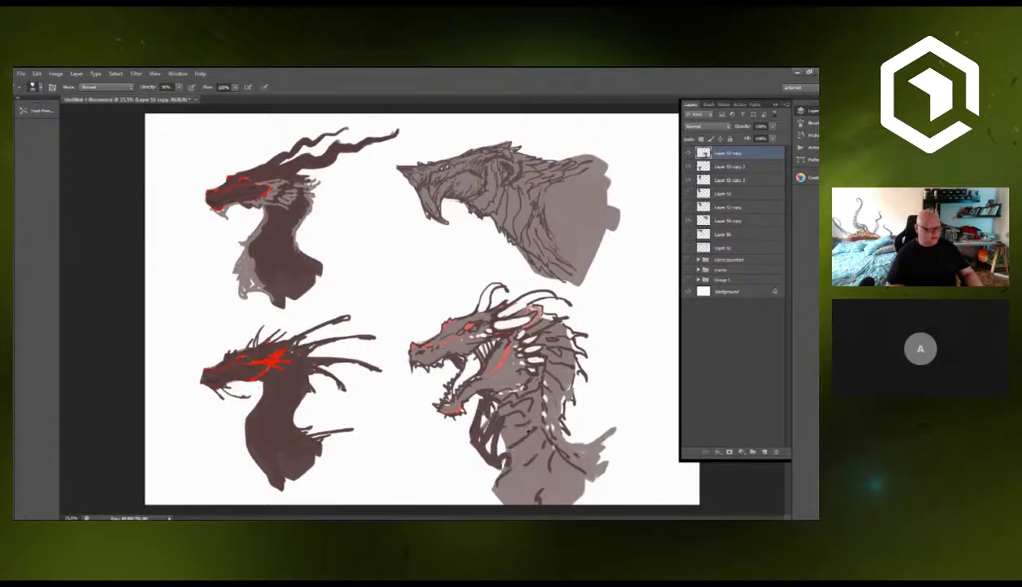
mouse_move(487, 401)
mouse_down()
mouse_move(483, 440)
mouse_move(498, 453)
mouse_move(474, 432)
mouse_move(494, 463)
mouse_move(492, 451)
mouse_up()
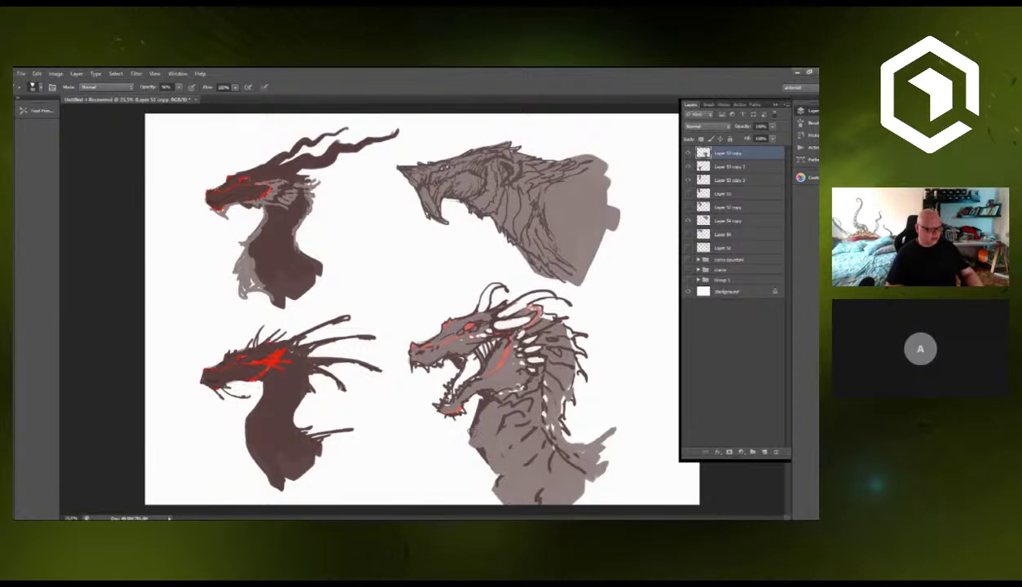
mouse_move(460, 414)
mouse_down()
mouse_move(450, 455)
mouse_move(490, 476)
mouse_move(488, 493)
mouse_up()
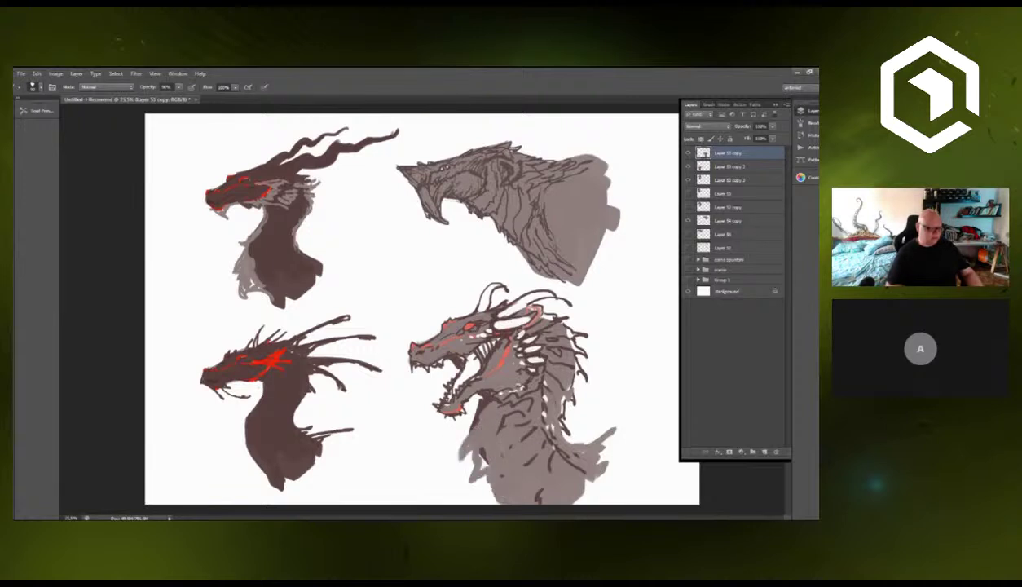
mouse_move(479, 444)
mouse_down()
mouse_move(462, 474)
mouse_move(474, 488)
mouse_up()
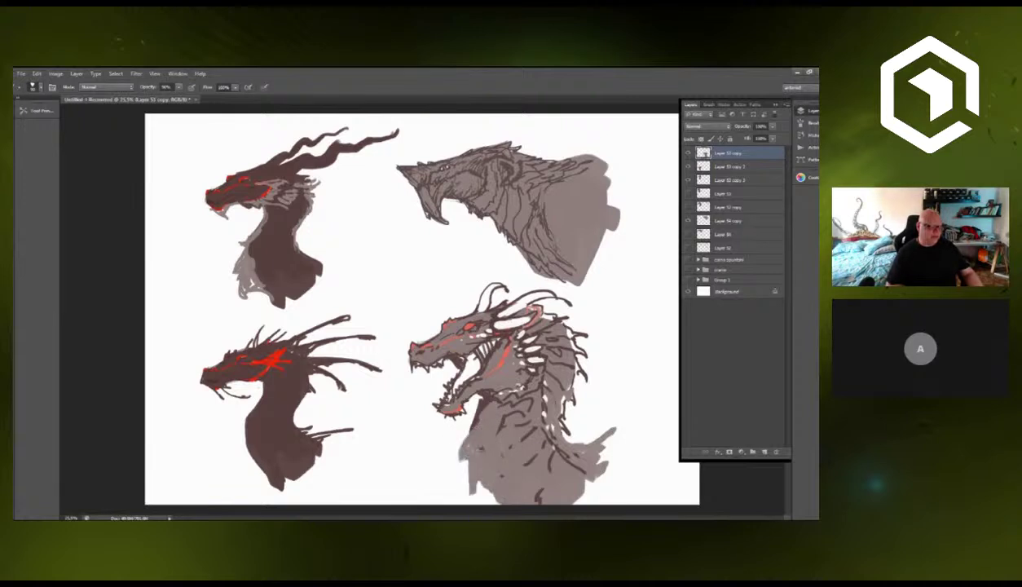
key(e)
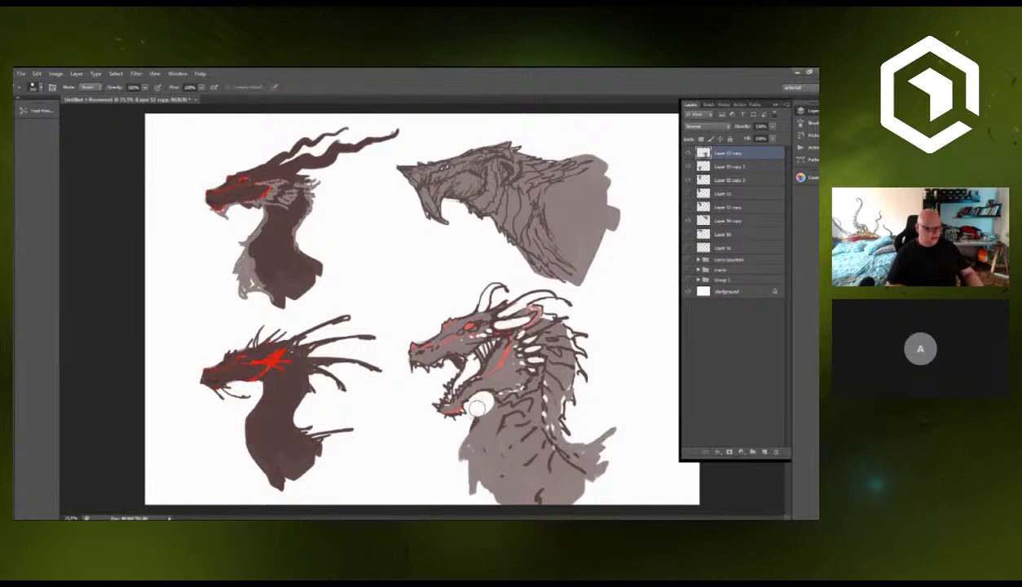
drag(477, 408, 468, 449)
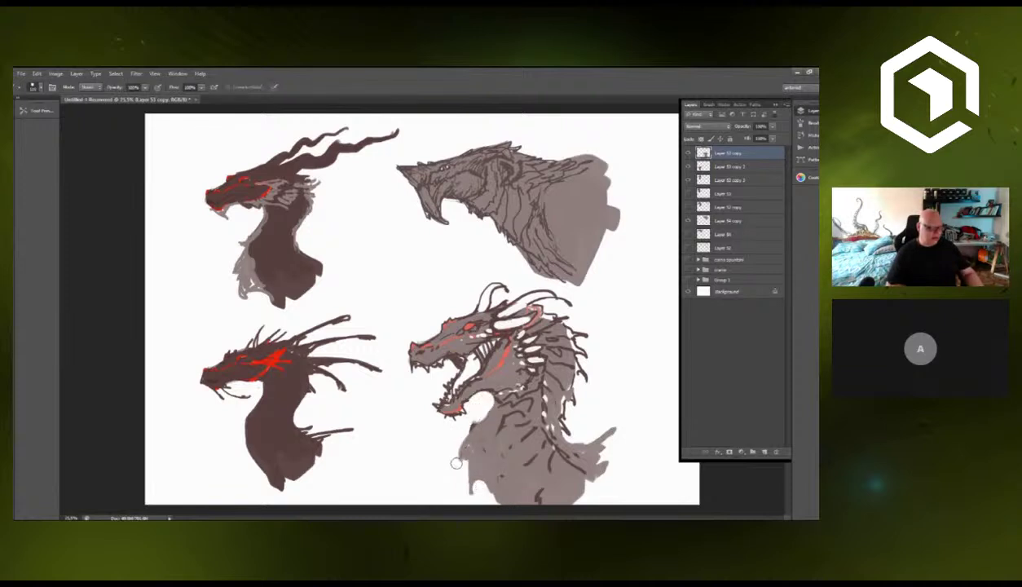
Scale the open-mouthed bust down proportionally so its whole chest fits within the lower canvas.
drag(536, 440, 532, 425)
key(ctrl+t)
drag(597, 264, 555, 324)
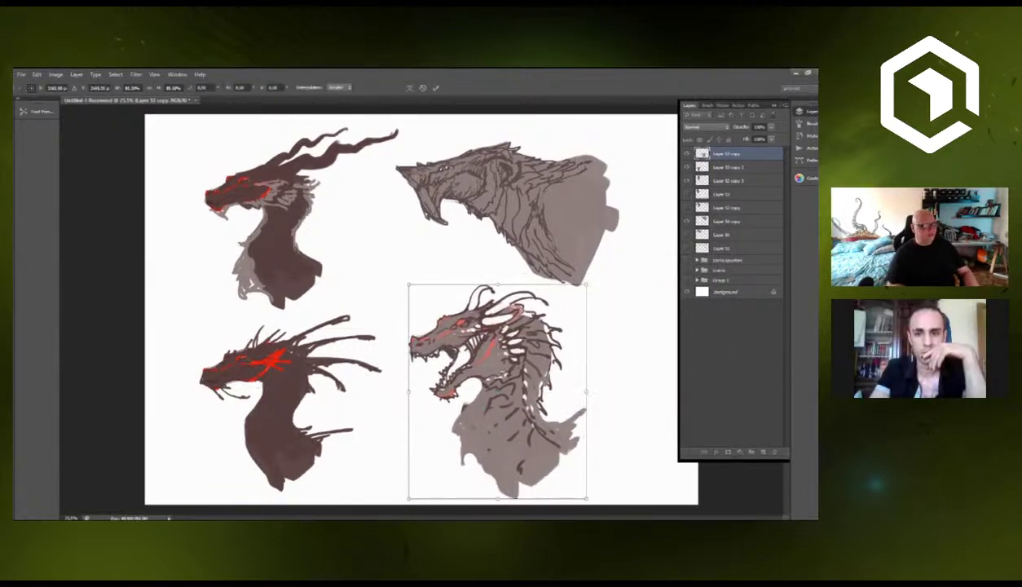
click(436, 88)
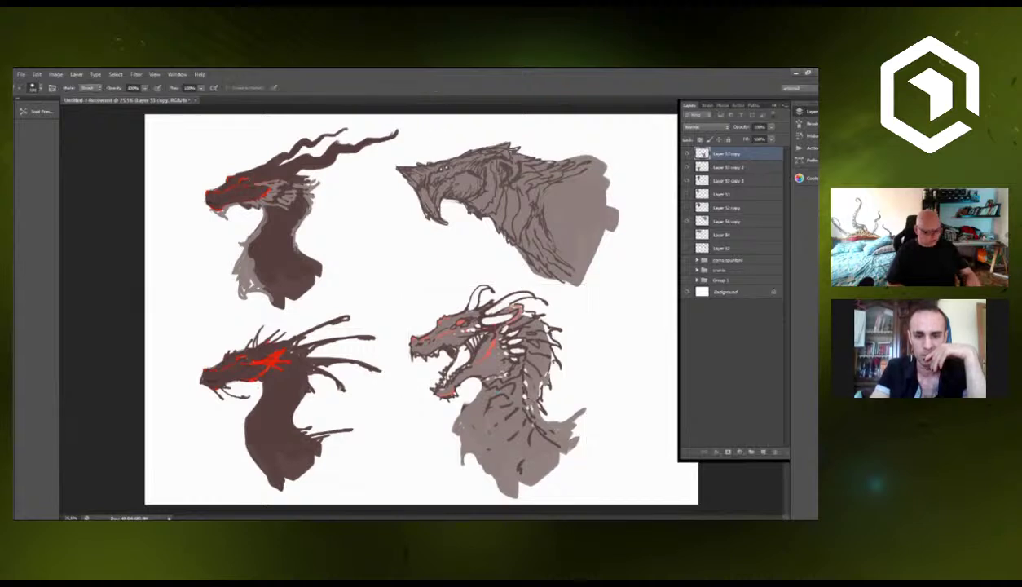
Paint dark curved fur strands down the front and middle of the open-mouthed bust's neck.
key(b)
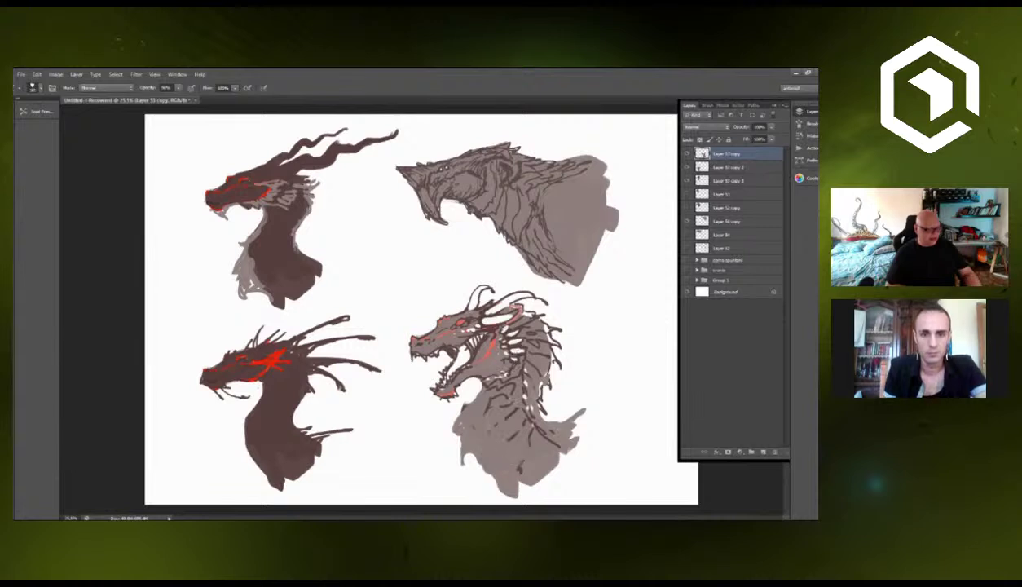
drag(486, 403, 506, 450)
drag(531, 409, 512, 445)
drag(530, 389, 522, 436)
mouse_move(525, 371)
mouse_down()
mouse_move(530, 419)
mouse_move(508, 447)
mouse_up()
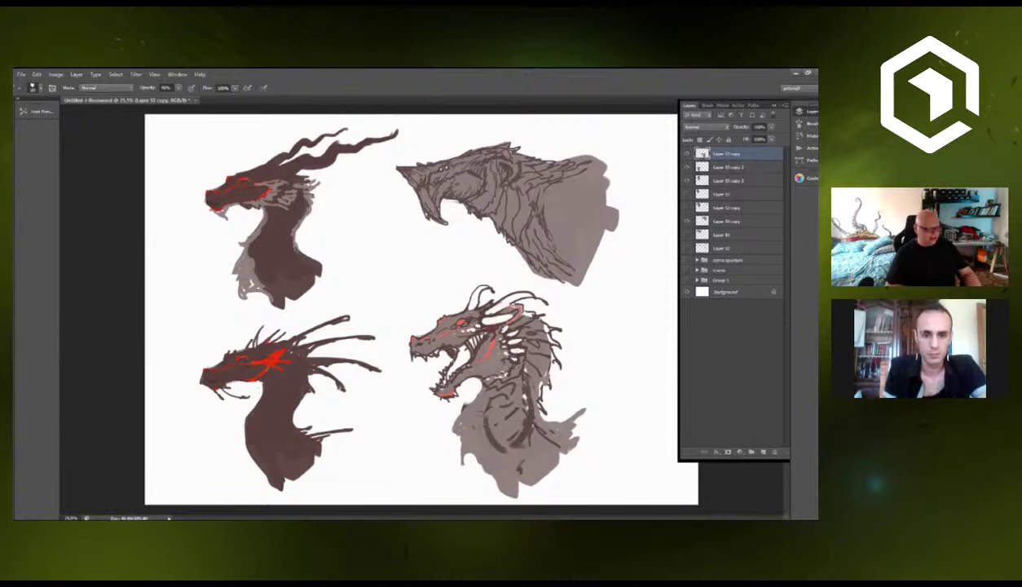
mouse_move(465, 419)
mouse_down()
mouse_move(511, 397)
mouse_move(518, 404)
mouse_move(447, 442)
mouse_move(453, 424)
mouse_up()
mouse_move(479, 391)
mouse_down()
mouse_move(470, 407)
mouse_move(489, 461)
mouse_move(507, 446)
mouse_up()
drag(531, 396, 521, 423)
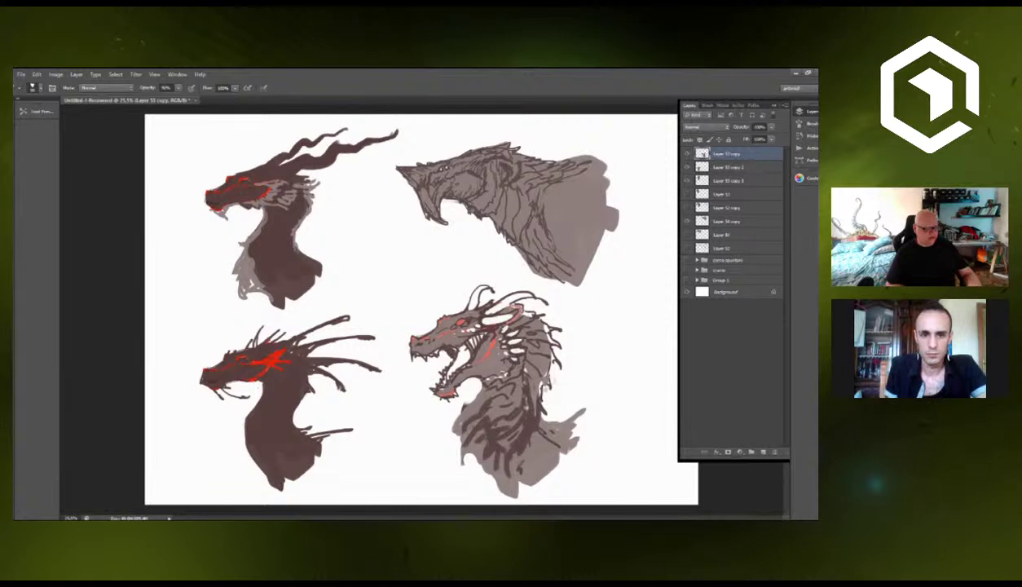
Add long dark strands sweeping from the back of the neck over the shoulder and lower chest.
mouse_move(542, 380)
mouse_down()
mouse_move(537, 388)
mouse_move(571, 412)
mouse_up()
mouse_move(542, 380)
mouse_down()
mouse_move(580, 416)
mouse_move(577, 432)
mouse_move(513, 451)
mouse_move(523, 474)
mouse_move(551, 488)
mouse_up()
drag(544, 447, 522, 466)
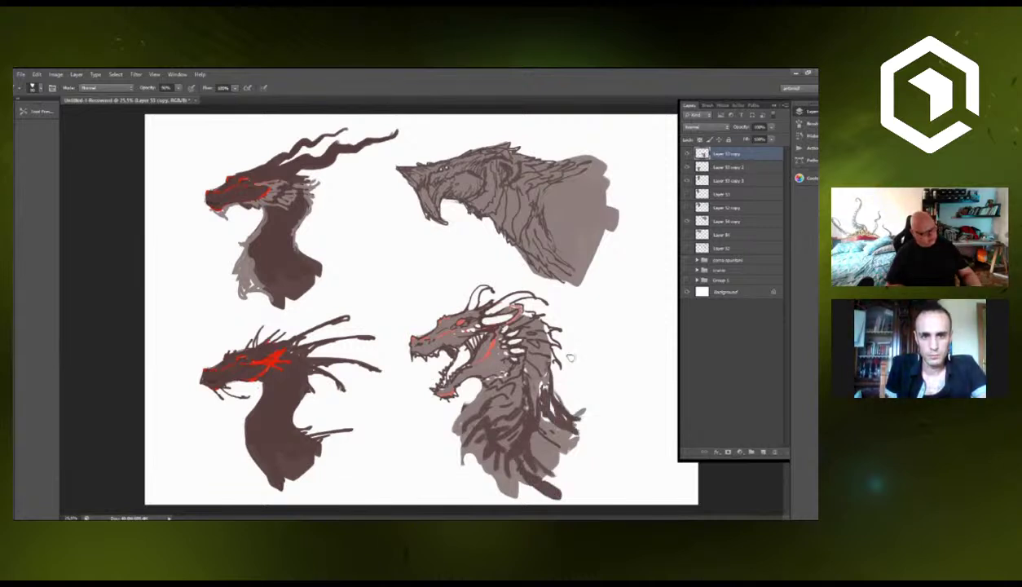
Paint dark tapering fur tufts along the back of the open-mouthed bust's neck and trim their edges with the Eraser.
mouse_move(548, 335)
mouse_down()
mouse_move(583, 369)
mouse_move(562, 380)
mouse_move(559, 399)
mouse_up()
mouse_move(551, 368)
mouse_down()
mouse_move(543, 395)
mouse_move(541, 384)
mouse_up()
mouse_move(553, 338)
mouse_down()
mouse_move(559, 369)
mouse_move(568, 358)
mouse_up()
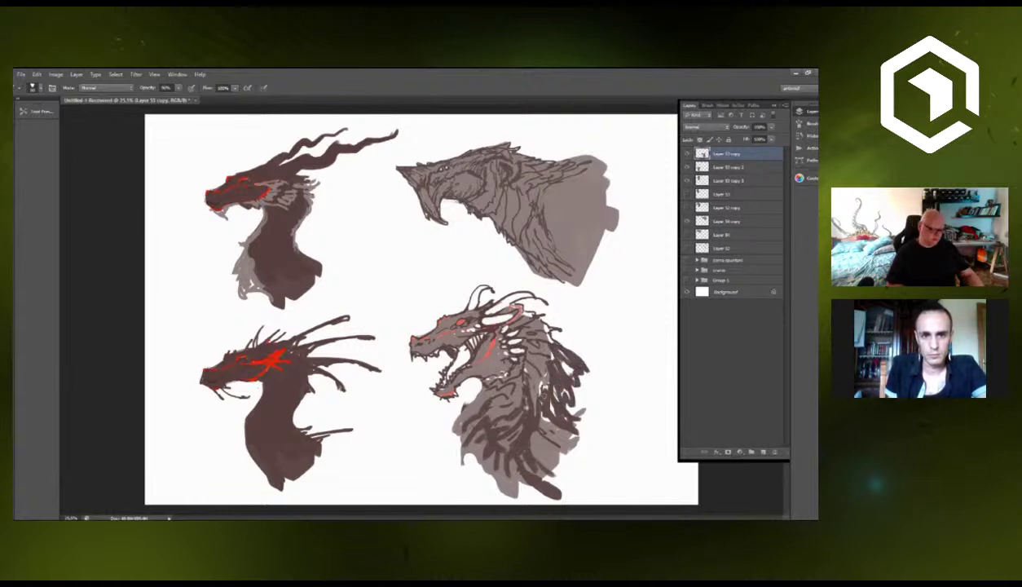
key(e)
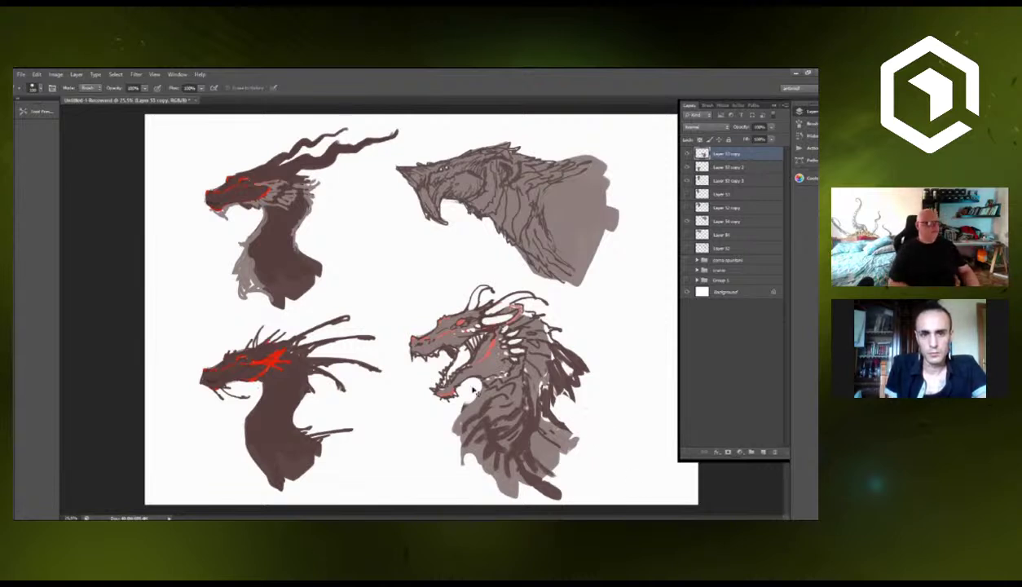
drag(534, 414, 531, 411)
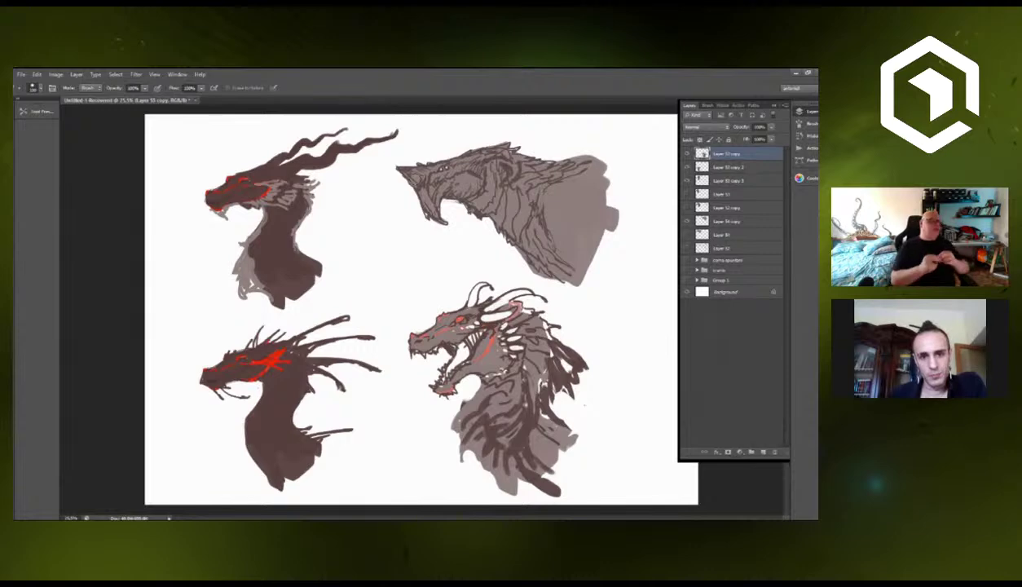
Duplicate the layer of the bust with long wavy horns and hide the original beneath the copy.
scroll(234, 177, up, 5)
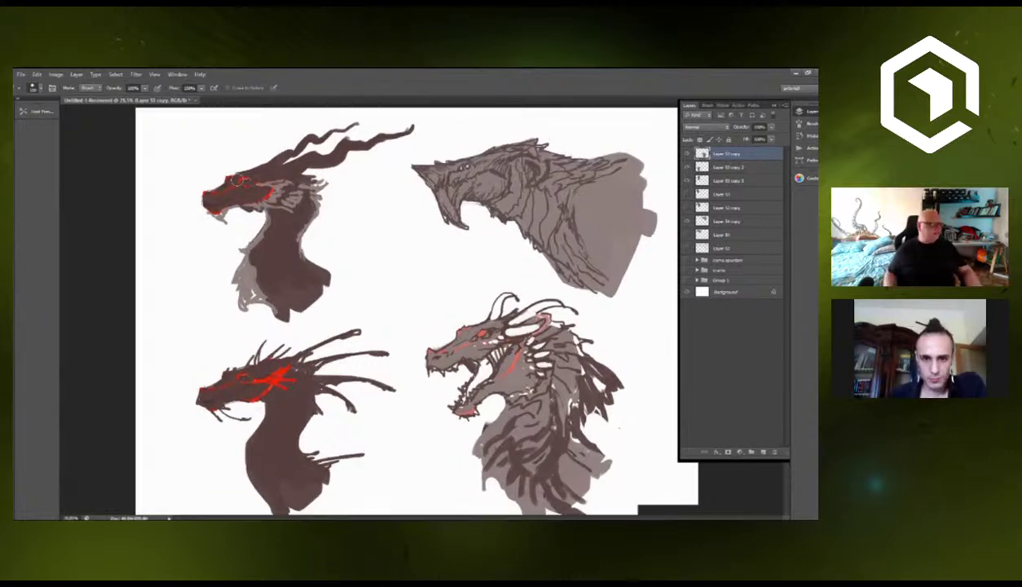
scroll(236, 180, down, 5)
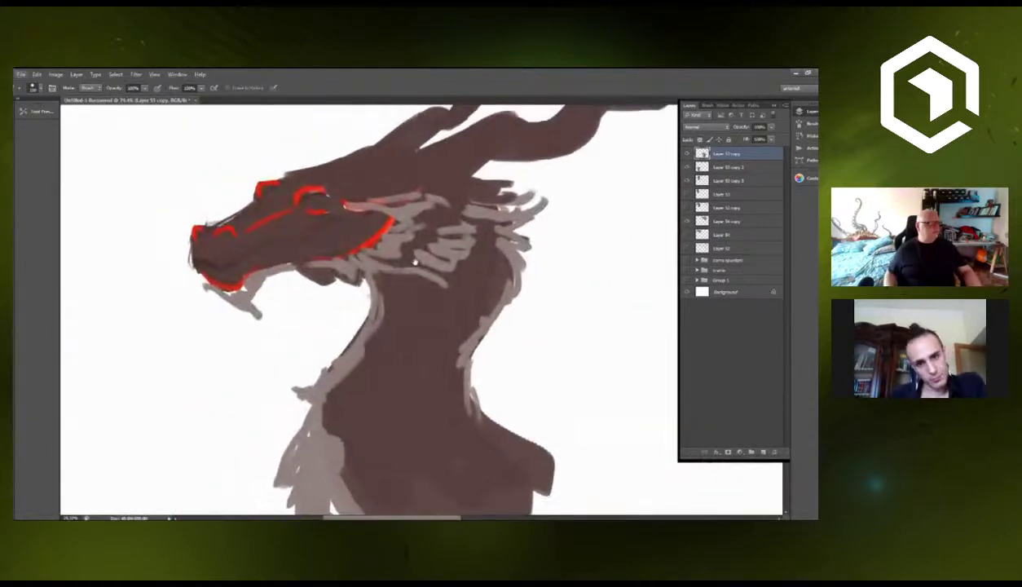
ctrl+click(409, 252)
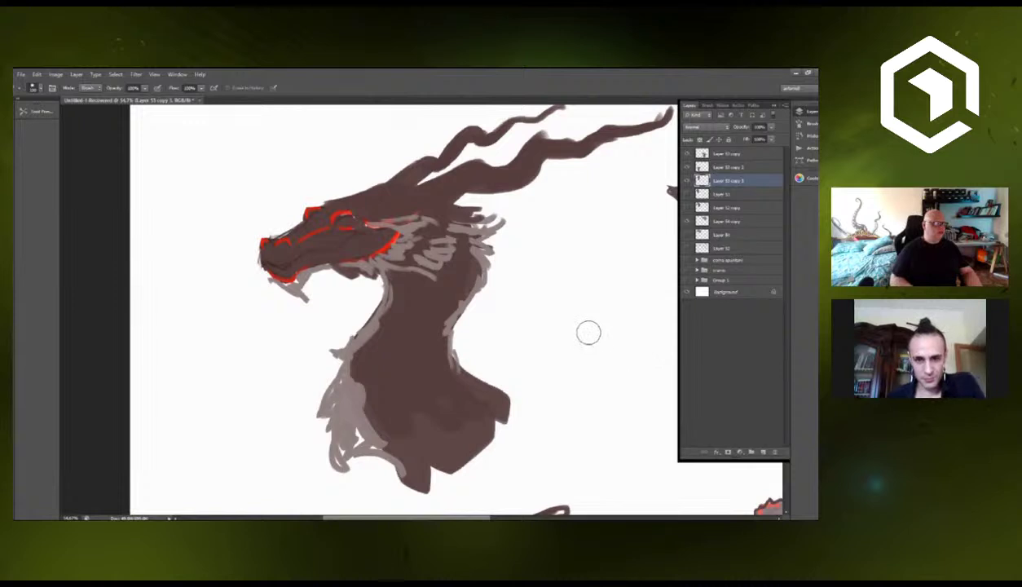
key(ctrl+j)
click(688, 194)
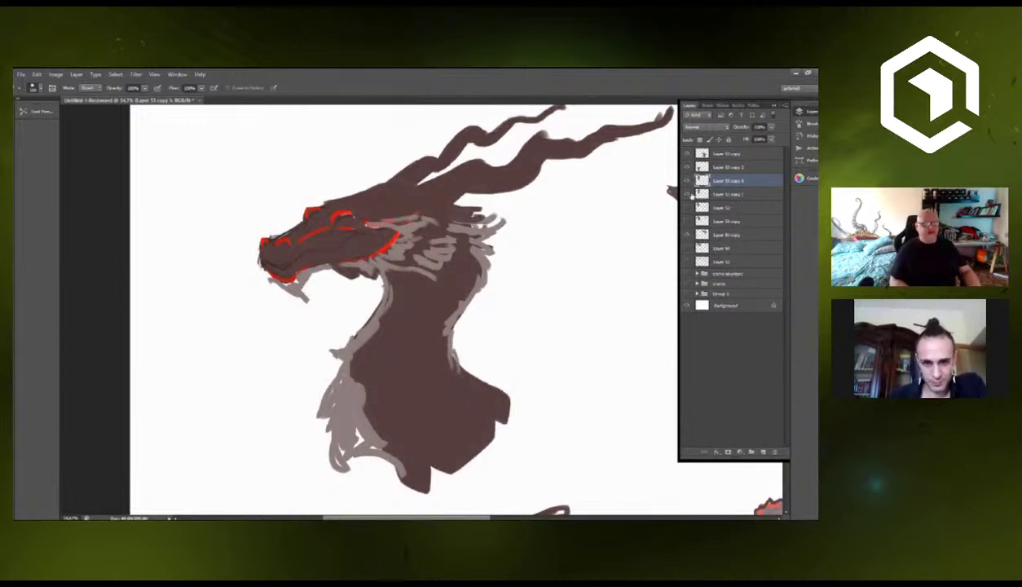
click(686, 194)
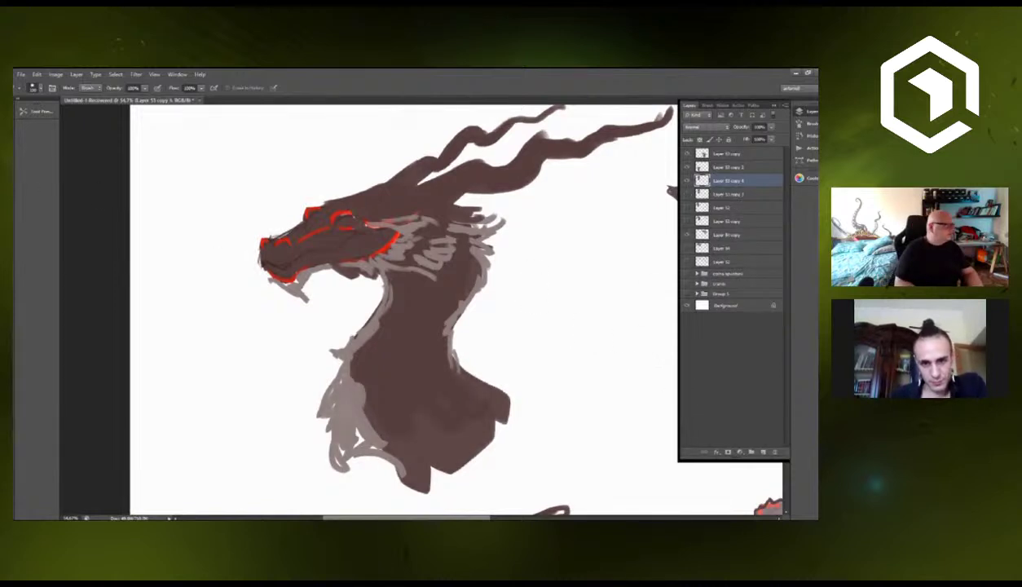
Draw thin black linework over the wavy-horned bust's muzzle, defining the nostril, snout contour and curved mouth line.
key(b)
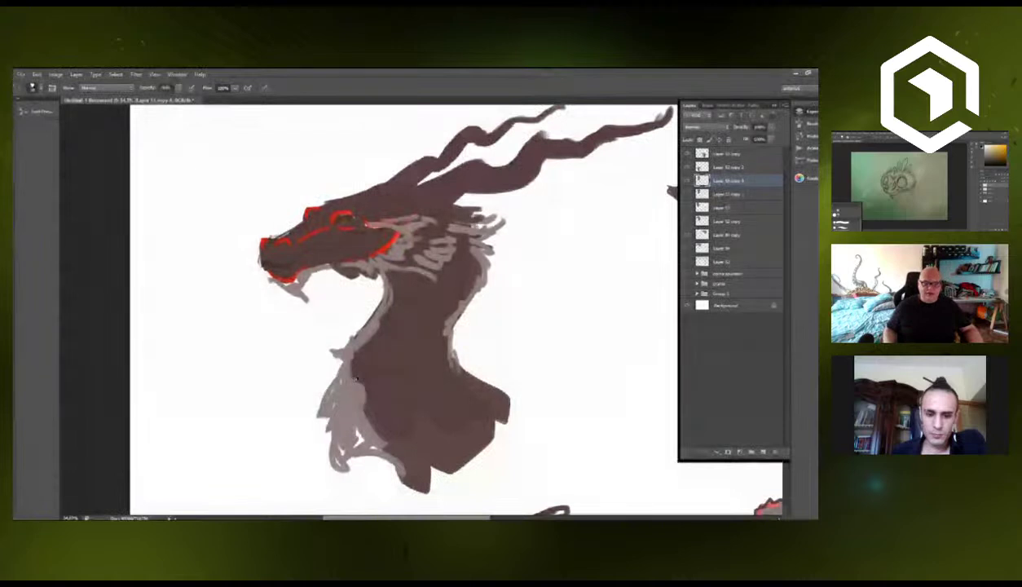
scroll(403, 290, up, 1)
drag(380, 263, 383, 294)
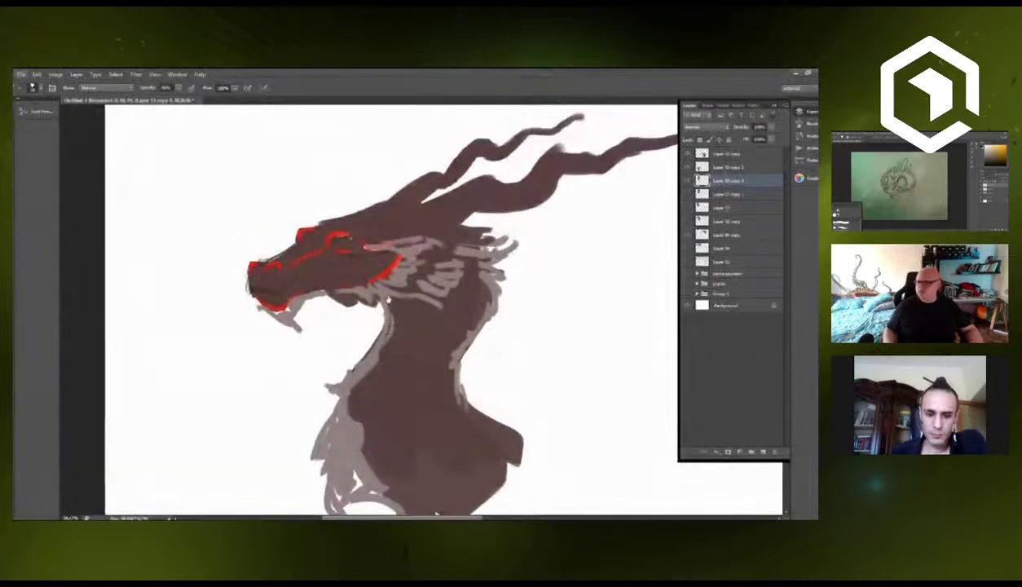
scroll(347, 322, up, 1)
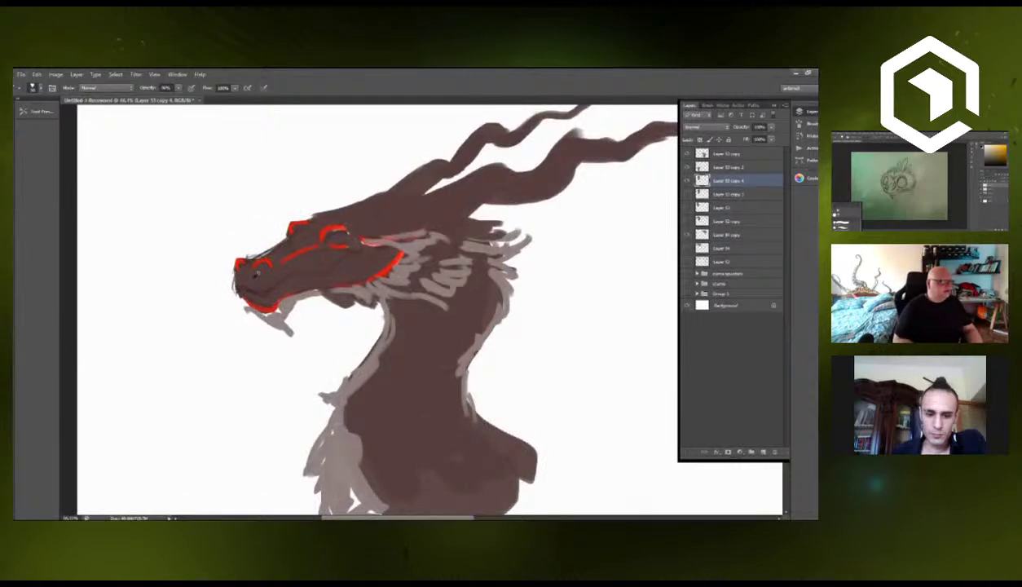
drag(255, 276, 261, 272)
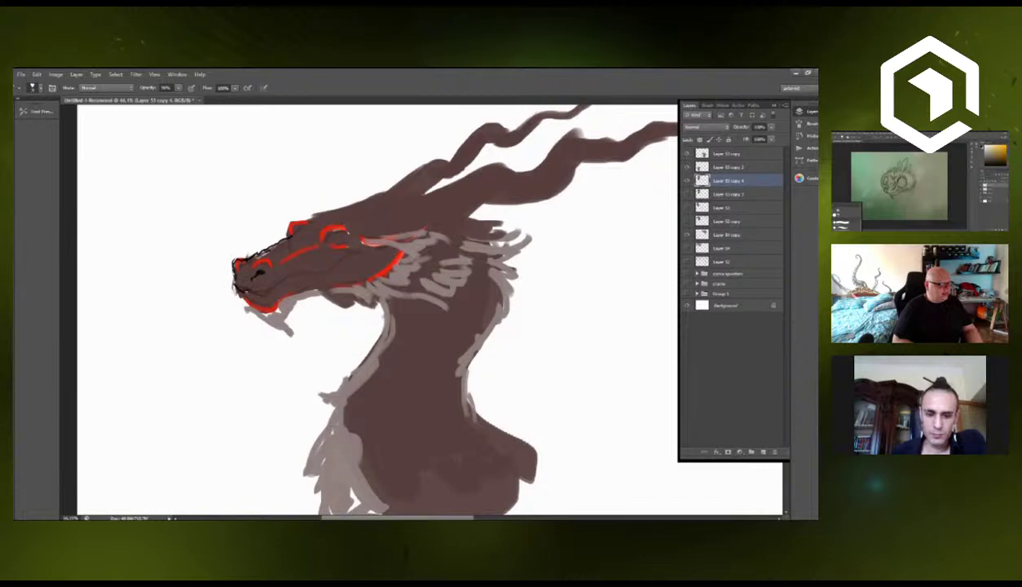
drag(266, 292, 282, 285)
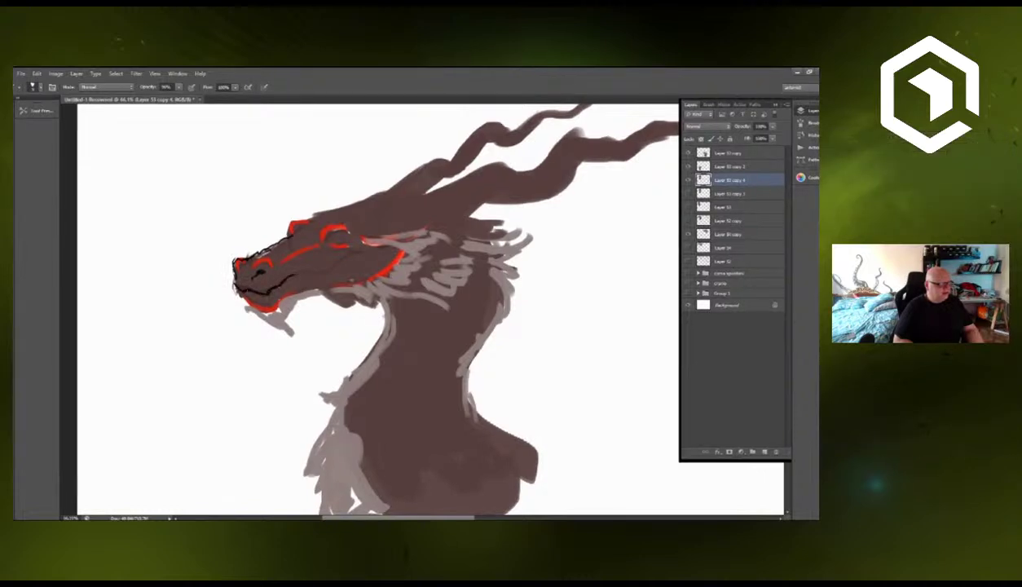
drag(285, 277, 312, 270)
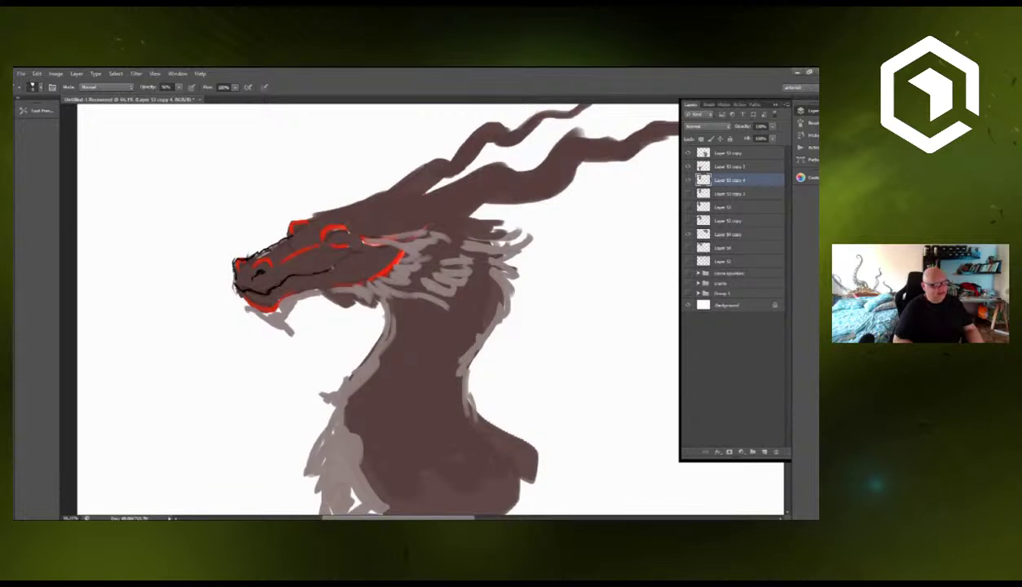
drag(322, 265, 367, 246)
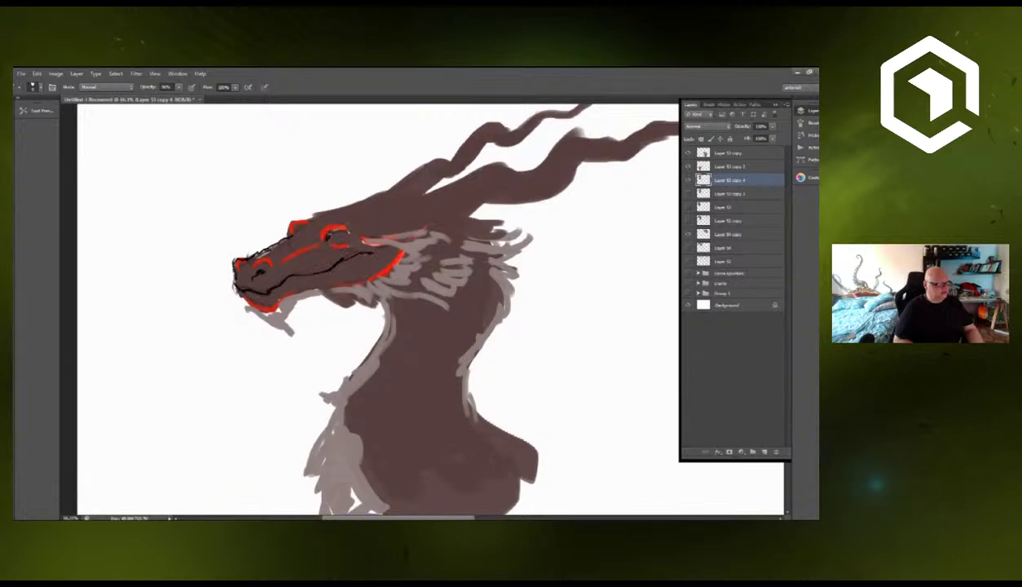
Outline the slanted eye and its lids in black and extend the brow and forehead contour toward the horn base.
mouse_move(288, 233)
mouse_down()
mouse_move(309, 218)
mouse_move(322, 233)
mouse_move(356, 230)
mouse_up()
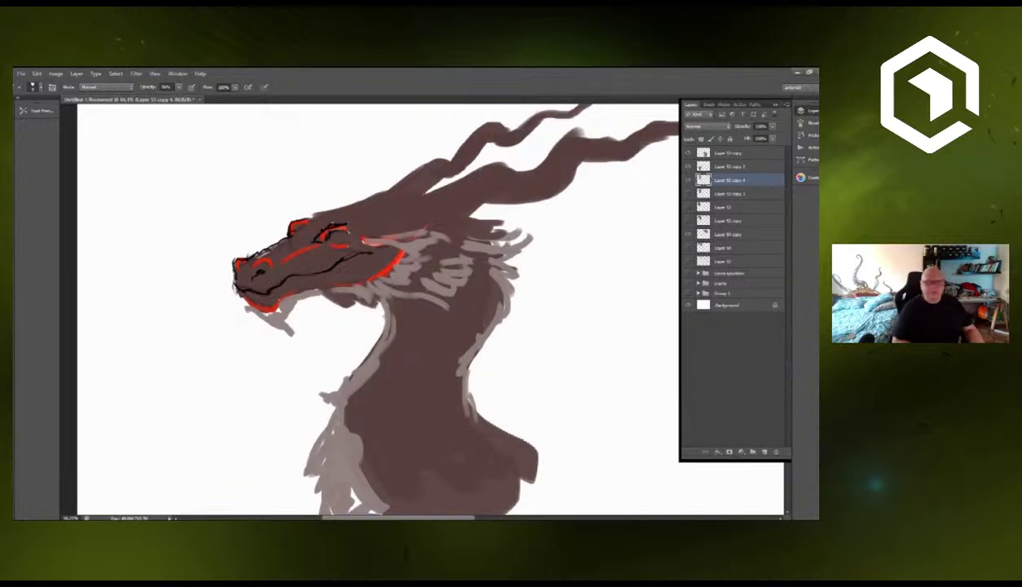
drag(311, 233, 344, 233)
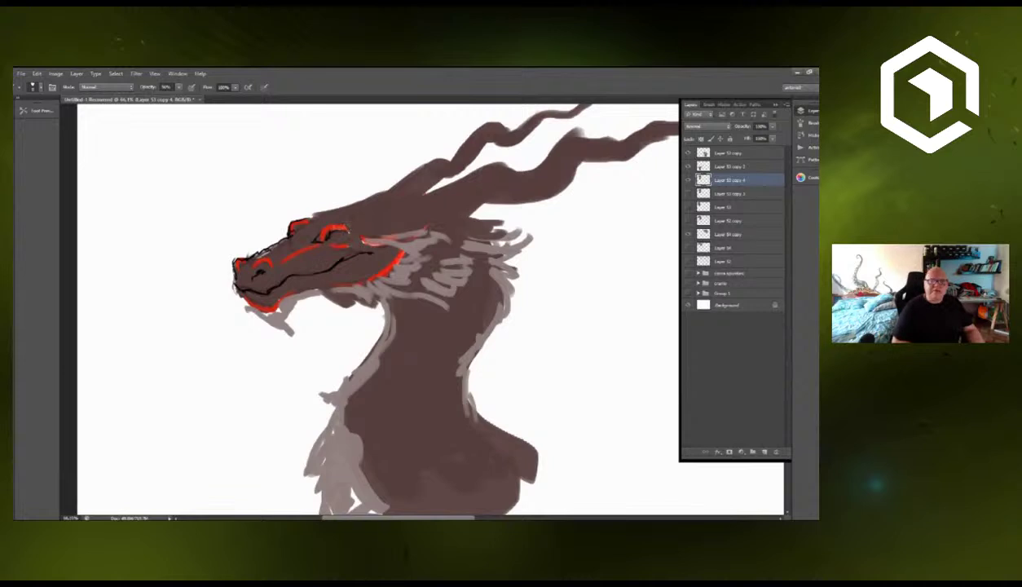
mouse_move(315, 233)
mouse_down()
mouse_move(336, 221)
mouse_move(348, 229)
mouse_up()
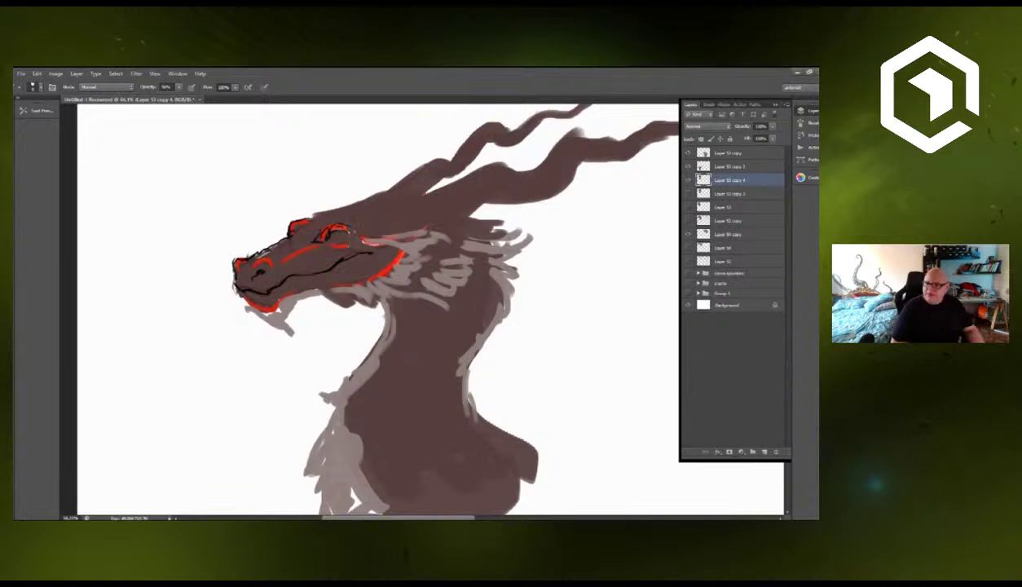
drag(334, 223, 355, 227)
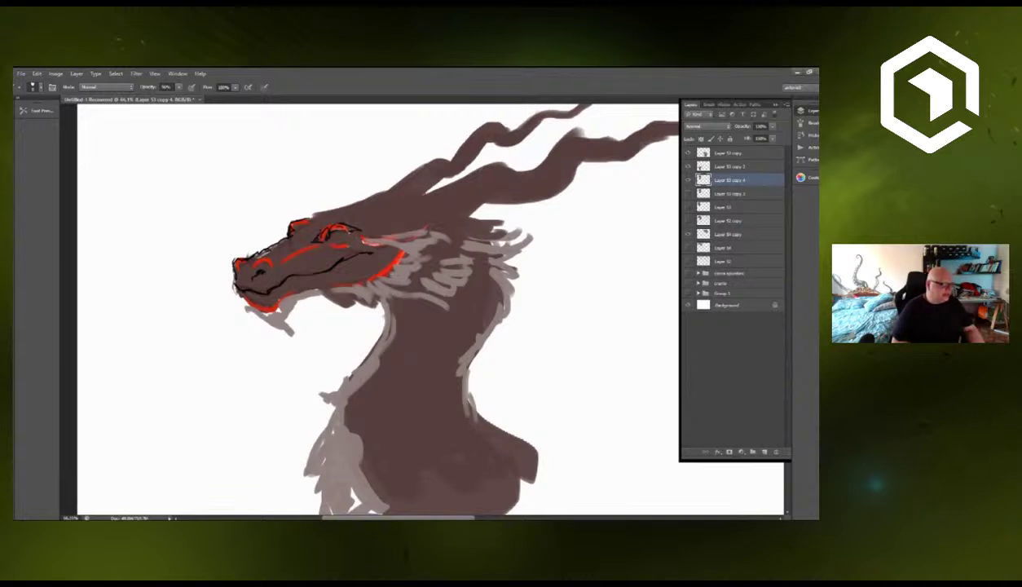
drag(290, 222, 386, 195)
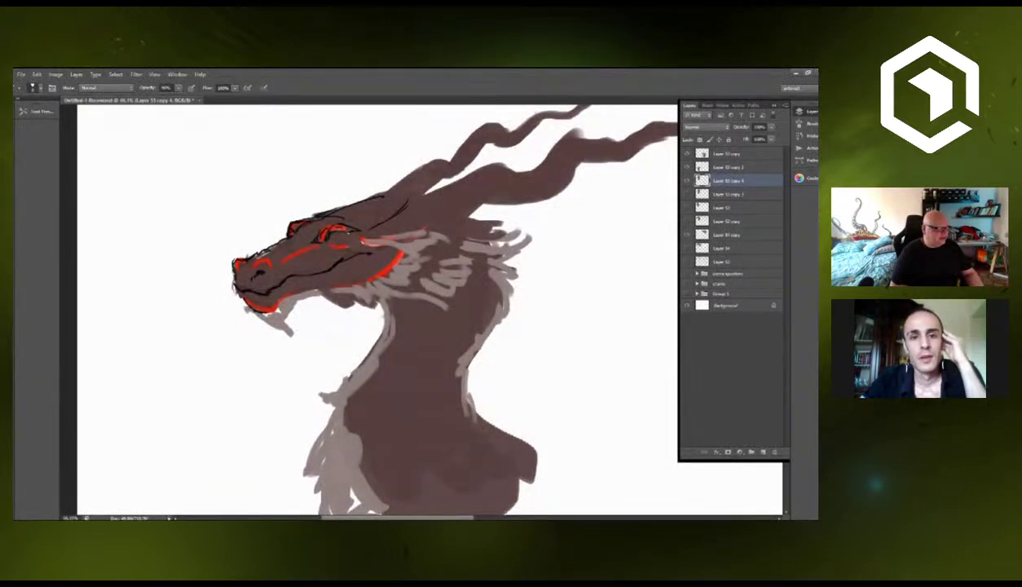
Outline the pointed chin tuft in black and draw long curling whiskers from the jaw and nose.
drag(261, 315, 289, 340)
mouse_move(289, 329)
mouse_down()
mouse_move(274, 313)
mouse_move(297, 285)
mouse_move(350, 327)
mouse_move(396, 303)
mouse_up()
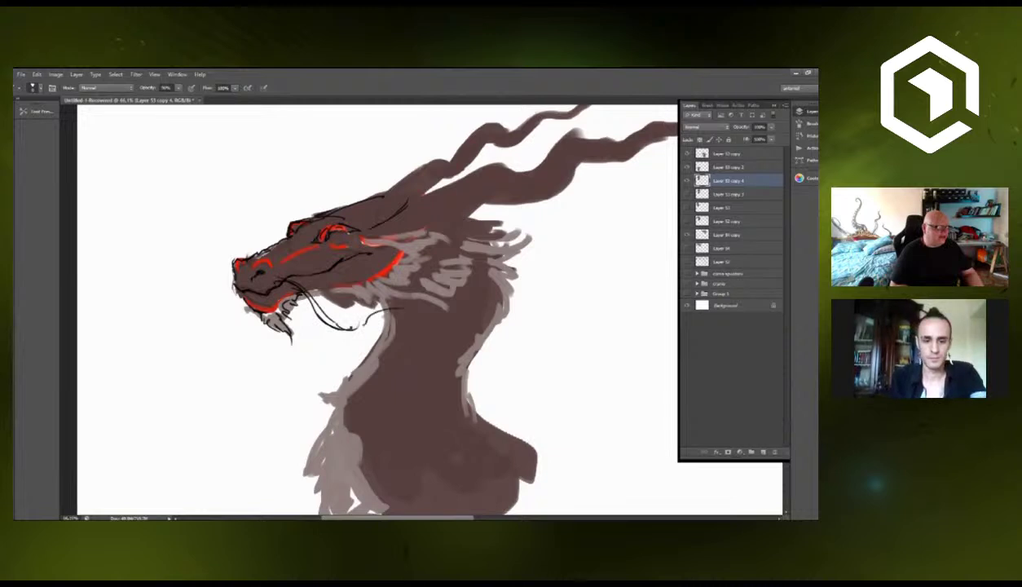
mouse_move(230, 269)
mouse_down()
mouse_move(197, 218)
mouse_move(252, 193)
mouse_move(255, 160)
mouse_up()
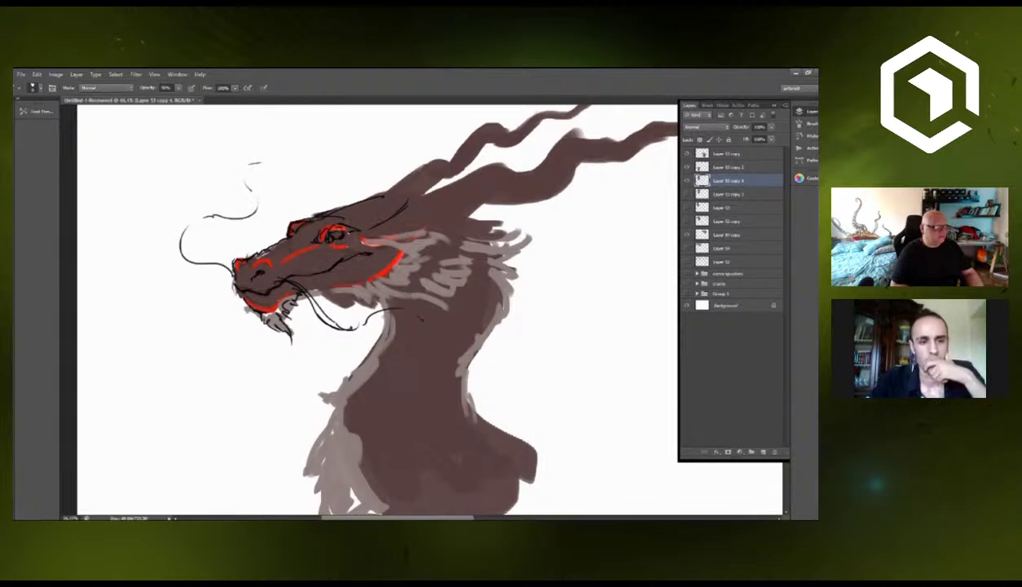
Draw jagged cheek fur behind the jaw and a twisting contour along the near horn.
mouse_move(358, 243)
mouse_down()
mouse_move(406, 238)
mouse_move(418, 221)
mouse_up()
mouse_move(313, 287)
mouse_down()
mouse_move(402, 300)
mouse_move(386, 285)
mouse_move(479, 174)
mouse_up()
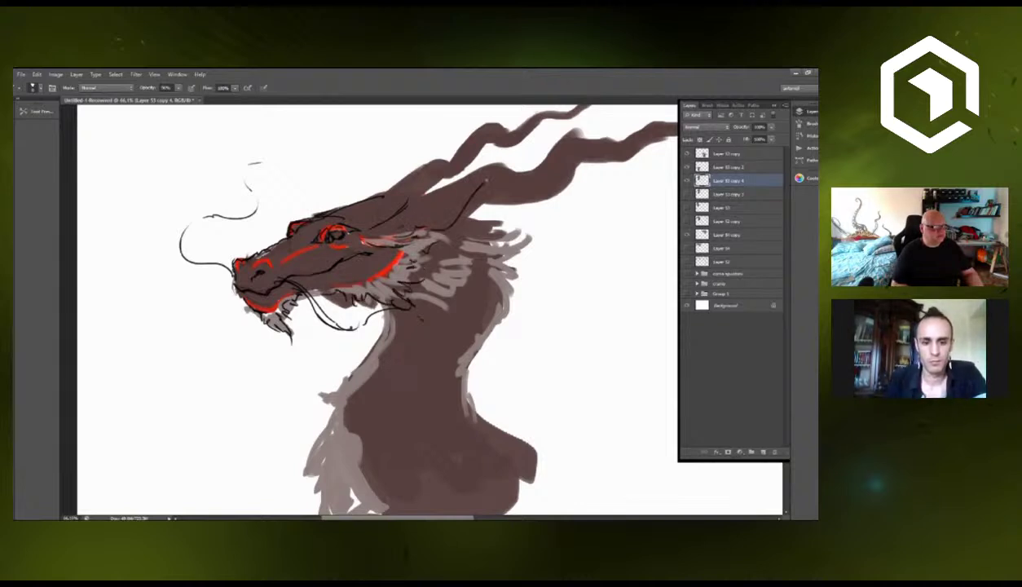
mouse_move(451, 213)
mouse_down()
mouse_move(497, 167)
mouse_move(542, 165)
mouse_move(560, 134)
mouse_move(652, 129)
mouse_up()
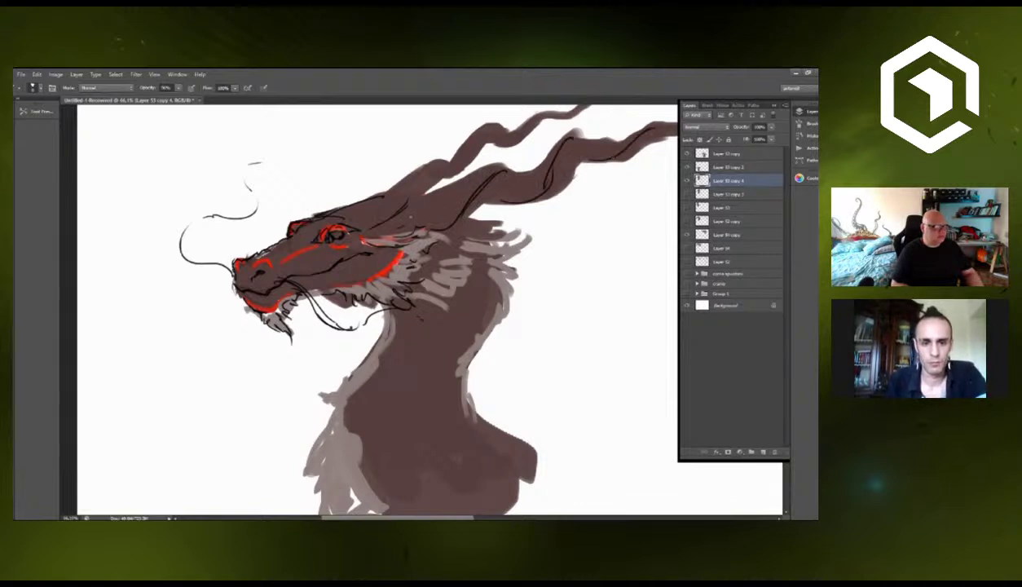
Wrap curved black ridge lines around the near horn from its base toward the tip.
mouse_move(394, 220)
mouse_down()
mouse_move(426, 206)
mouse_move(426, 193)
mouse_move(455, 198)
mouse_up()
drag(424, 189, 460, 184)
mouse_move(447, 183)
mouse_down()
mouse_move(491, 165)
mouse_move(485, 174)
mouse_move(536, 166)
mouse_move(550, 142)
mouse_up()
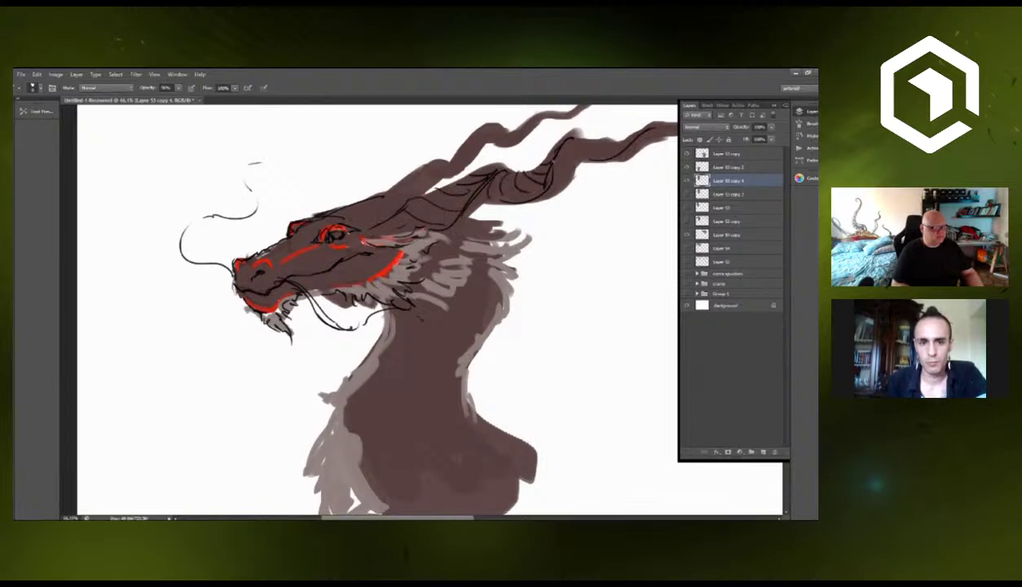
mouse_move(539, 182)
mouse_down()
mouse_move(569, 159)
mouse_move(596, 138)
mouse_up()
drag(580, 149, 639, 129)
drag(648, 132, 660, 124)
Add the twisting contour and curved ridge lines along the far horn.
mouse_move(388, 205)
mouse_down()
mouse_move(422, 156)
mouse_move(405, 175)
mouse_up()
mouse_move(405, 190)
mouse_down()
mouse_move(422, 158)
mouse_move(463, 132)
mouse_up()
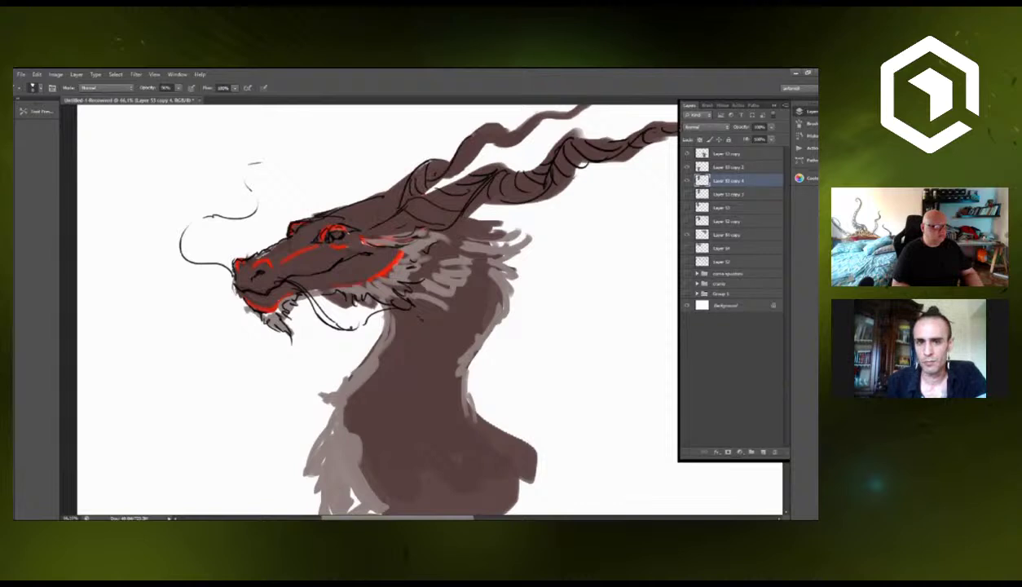
mouse_move(437, 167)
mouse_down()
mouse_move(473, 129)
mouse_move(454, 149)
mouse_move(467, 144)
mouse_up()
mouse_move(460, 151)
mouse_down()
mouse_move(472, 134)
mouse_move(556, 112)
mouse_up()
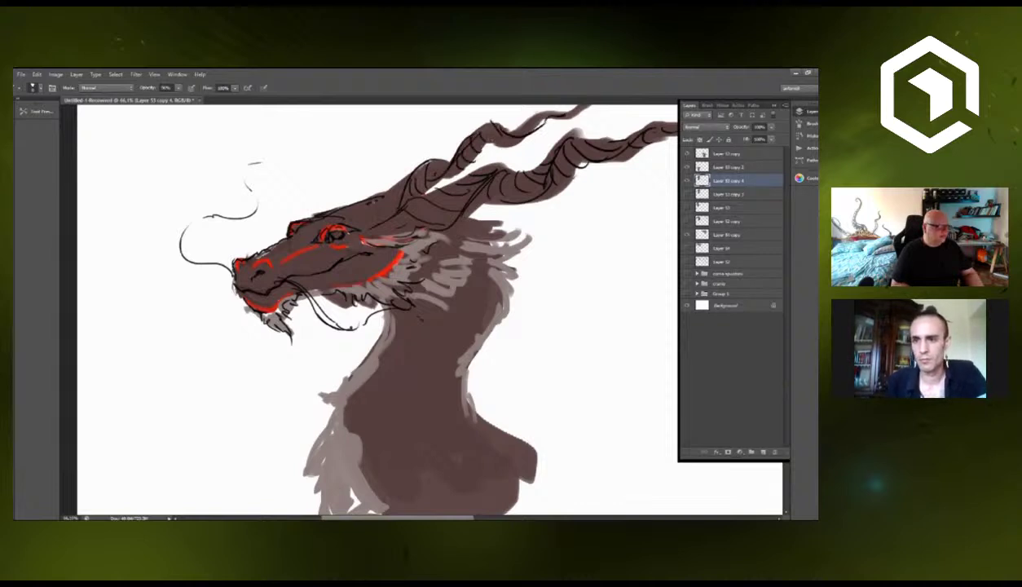
Sketch short contour strokes around the horn bases and a small raised bump on top of the head.
mouse_move(358, 212)
mouse_down()
mouse_move(367, 241)
mouse_move(376, 206)
mouse_up()
drag(365, 211, 487, 163)
drag(400, 198, 409, 193)
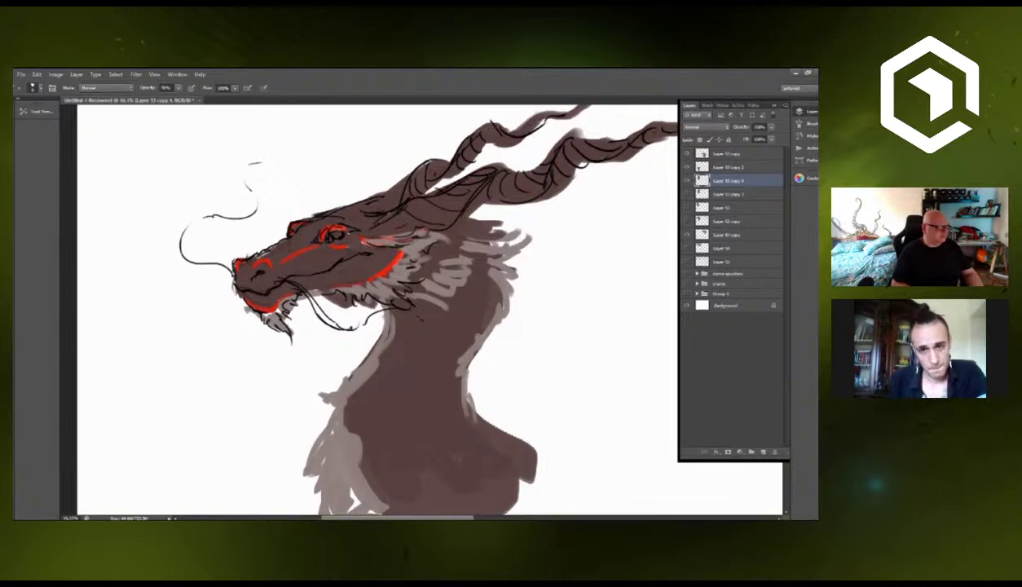
drag(326, 209, 405, 168)
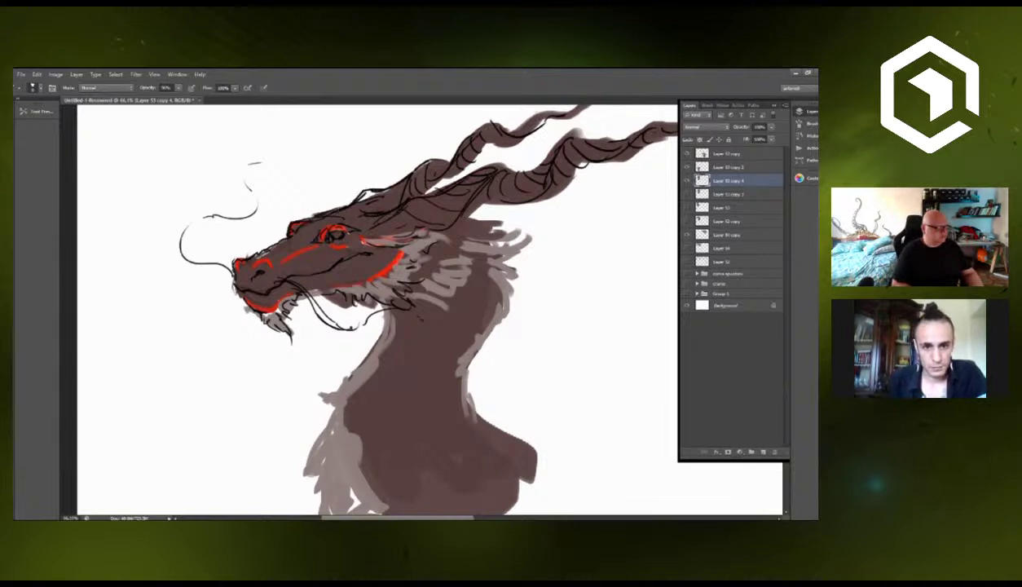
drag(352, 198, 359, 190)
drag(351, 201, 370, 188)
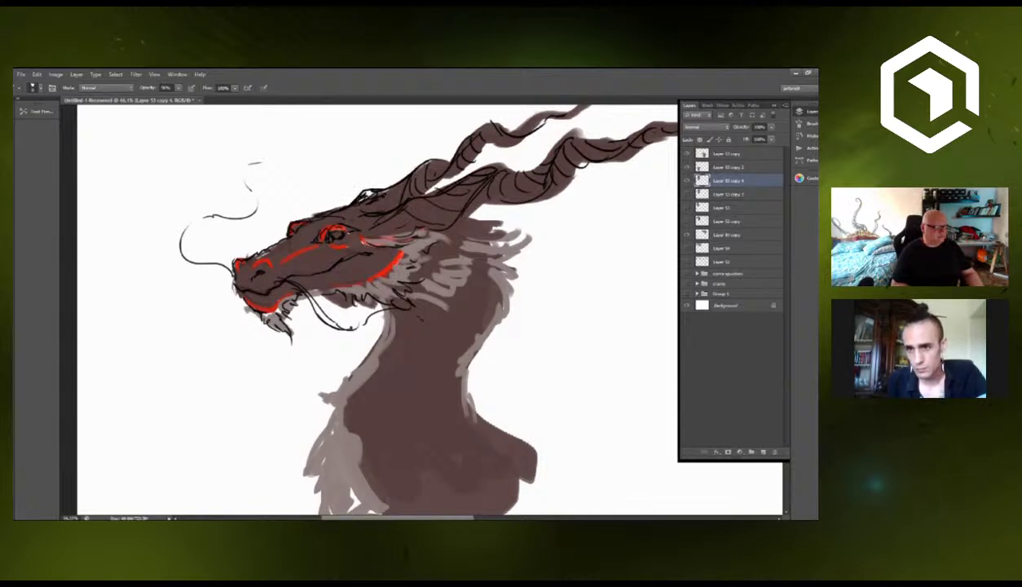
Draw long flicked black fur strands behind the cheek and down the back of the upper neck.
drag(456, 214, 503, 220)
mouse_move(489, 224)
mouse_down()
mouse_move(556, 233)
mouse_move(539, 278)
mouse_up()
mouse_move(495, 255)
mouse_down()
mouse_move(528, 273)
mouse_move(510, 300)
mouse_move(516, 313)
mouse_move(462, 329)
mouse_move(483, 327)
mouse_up()
mouse_move(443, 289)
mouse_down()
mouse_move(434, 328)
mouse_move(459, 350)
mouse_up()
drag(468, 346, 486, 360)
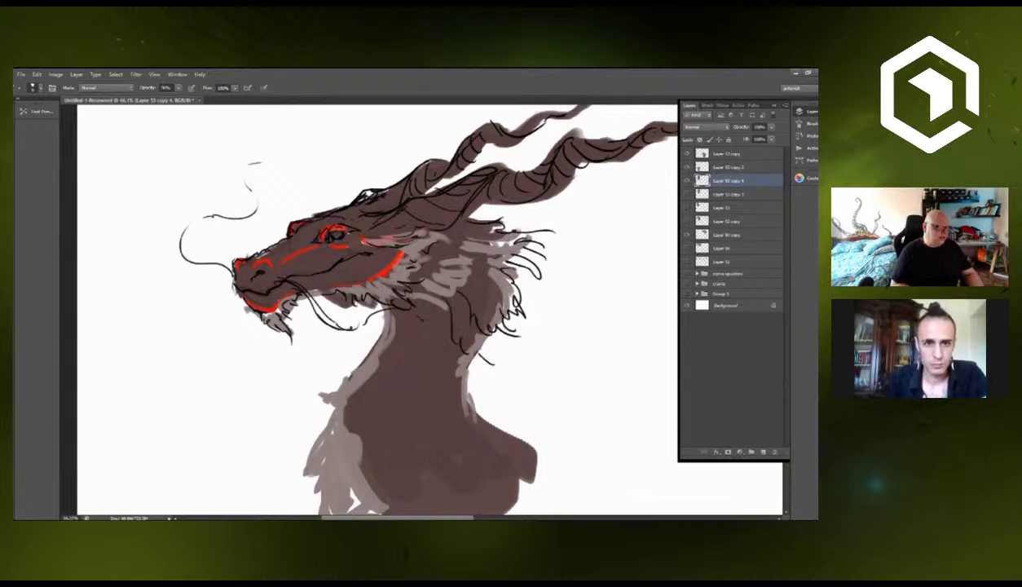
Ink the horned dragon's neck contours, the fur tufts down its throat and chest, and the shoulder line on its back.
drag(470, 321, 482, 351)
drag(426, 289, 420, 314)
mouse_move(414, 294)
mouse_down()
mouse_move(427, 314)
mouse_move(385, 326)
mouse_move(392, 297)
mouse_move(335, 344)
mouse_move(307, 350)
mouse_move(334, 352)
mouse_move(291, 428)
mouse_move(303, 432)
mouse_move(318, 484)
mouse_move(334, 496)
mouse_up()
drag(343, 460, 340, 477)
drag(370, 463, 348, 472)
mouse_move(453, 305)
mouse_down()
mouse_move(461, 340)
mouse_move(502, 396)
mouse_move(557, 421)
mouse_up()
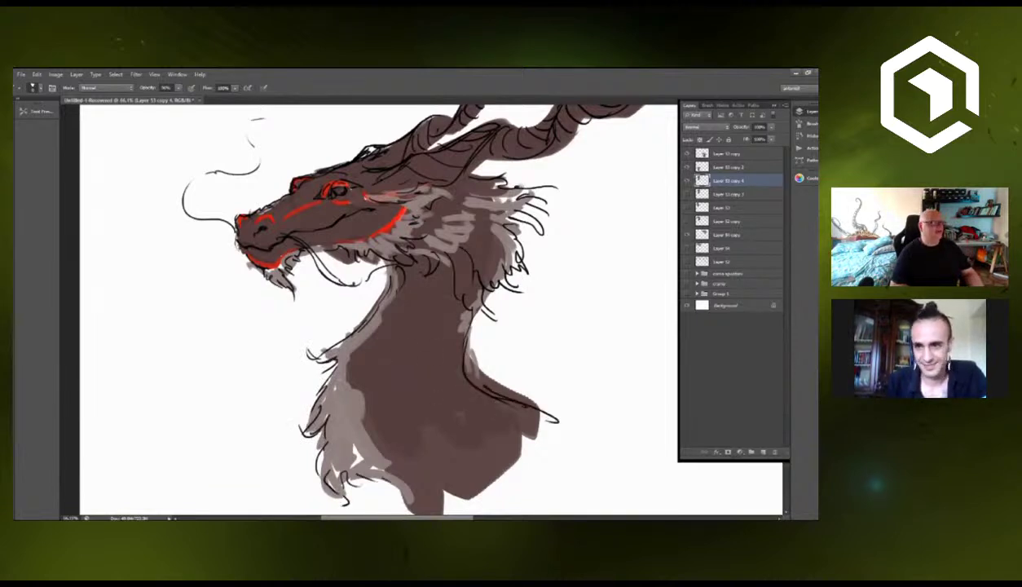
Add small crease and fold lines inside the horned dragon's neck, below the cheek fur and down the front.
drag(442, 293, 447, 312)
drag(448, 318, 459, 307)
drag(412, 274, 409, 284)
drag(402, 304, 393, 324)
drag(377, 350, 380, 389)
drag(376, 391, 373, 416)
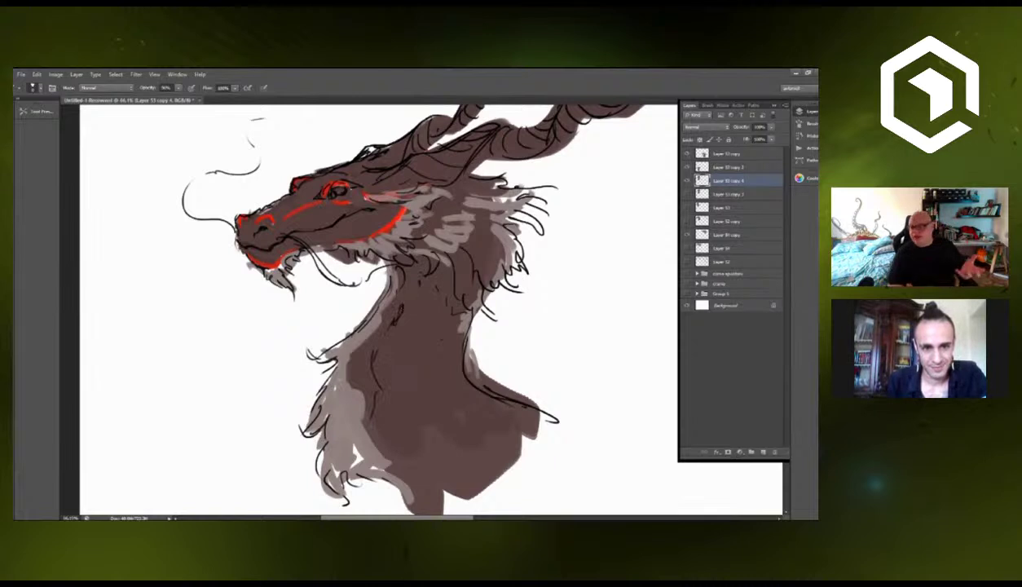
Try a row of large pointed teeth along the horned dragon's mouth line.
scroll(277, 220, up, 1)
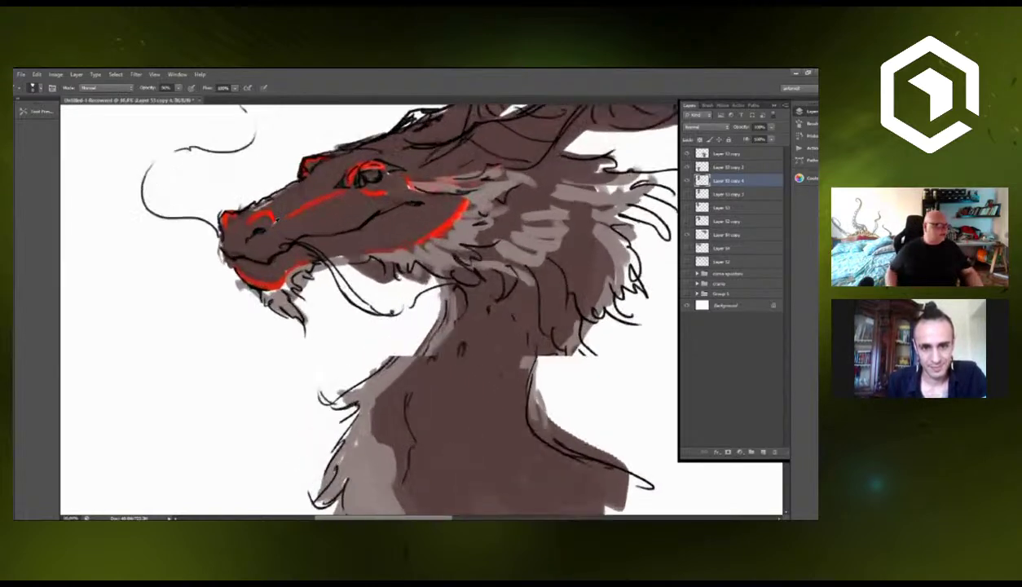
scroll(277, 303, up, 1)
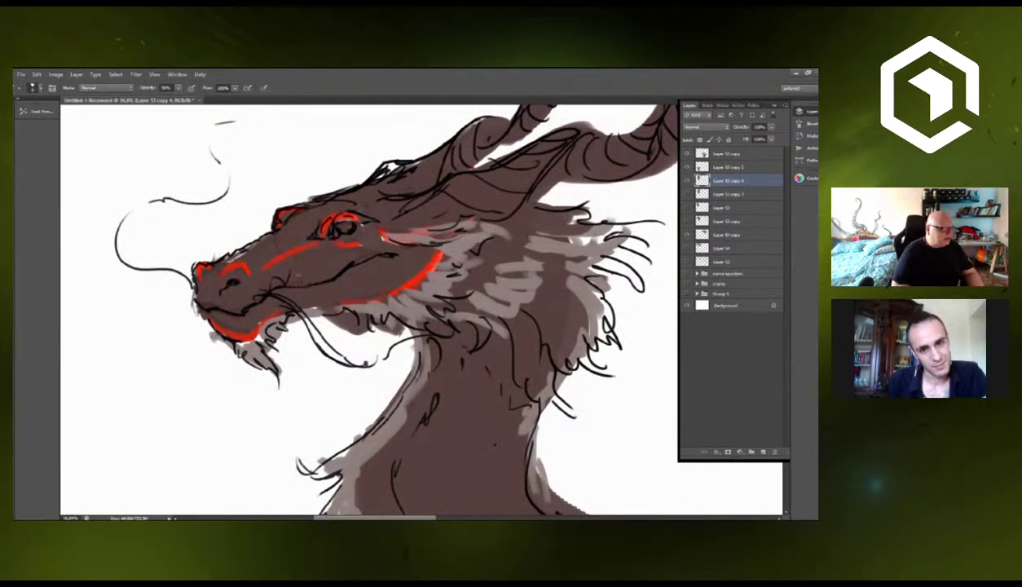
mouse_move(287, 277)
mouse_down()
mouse_move(362, 244)
mouse_move(397, 248)
mouse_up()
key(ctrl+z)
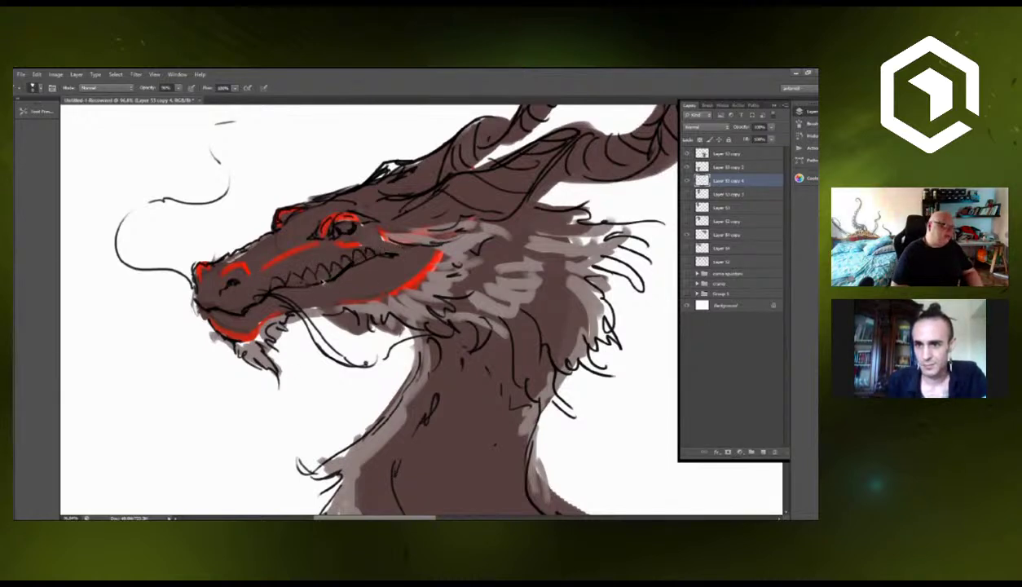
key(ctrl+alt+z)
key(ctrl+alt+z)
key(ctrl+alt+z)
key(ctrl+alt+z)
key(ctrl+alt+z)
key(ctrl+alt+z)
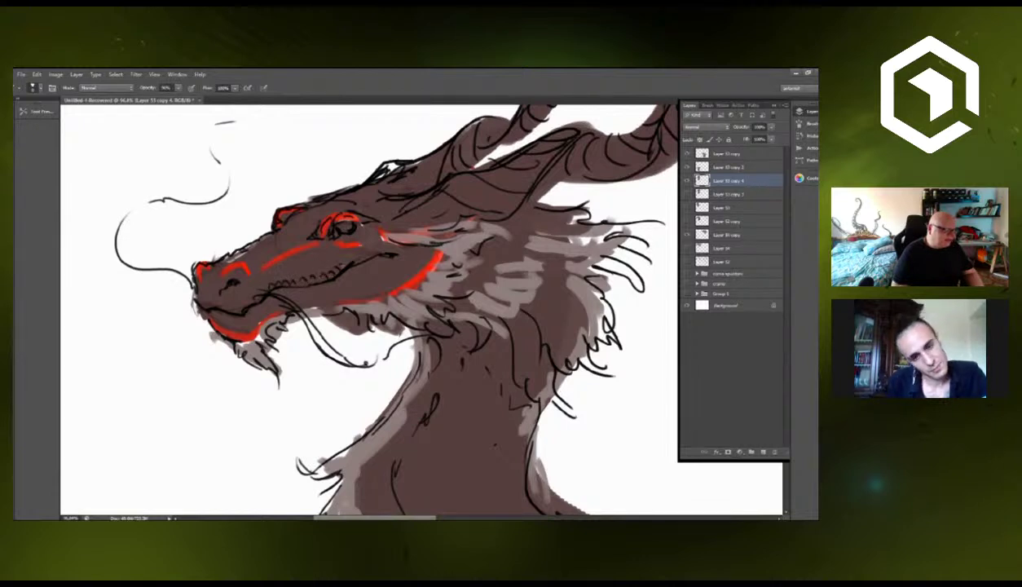
Ink small scales along the horned dragon's mouth line, over the upper jaw and around the eye.
drag(336, 259, 364, 247)
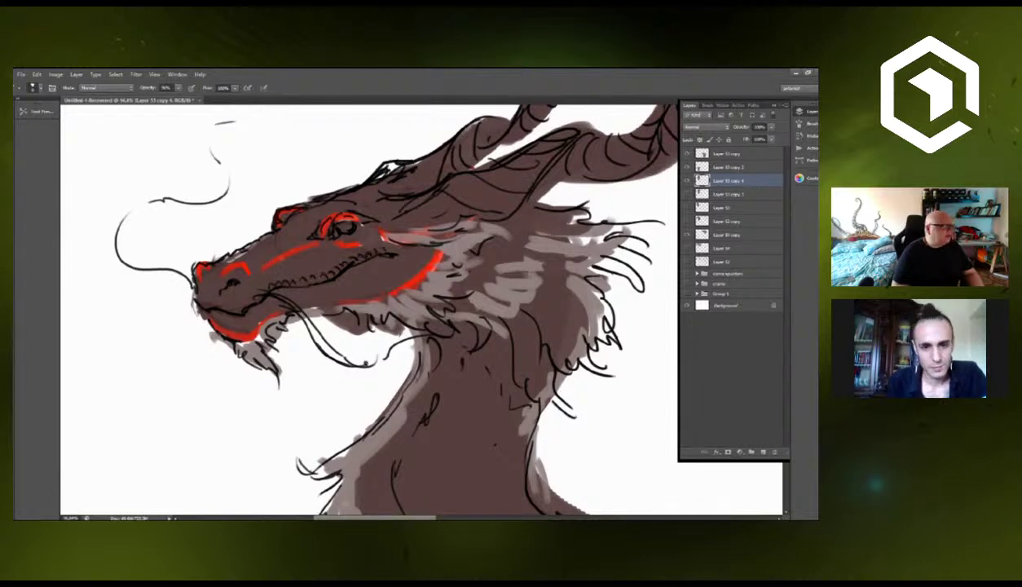
mouse_move(292, 264)
mouse_down()
mouse_move(334, 251)
mouse_move(331, 242)
mouse_move(356, 251)
mouse_up()
drag(255, 286, 295, 243)
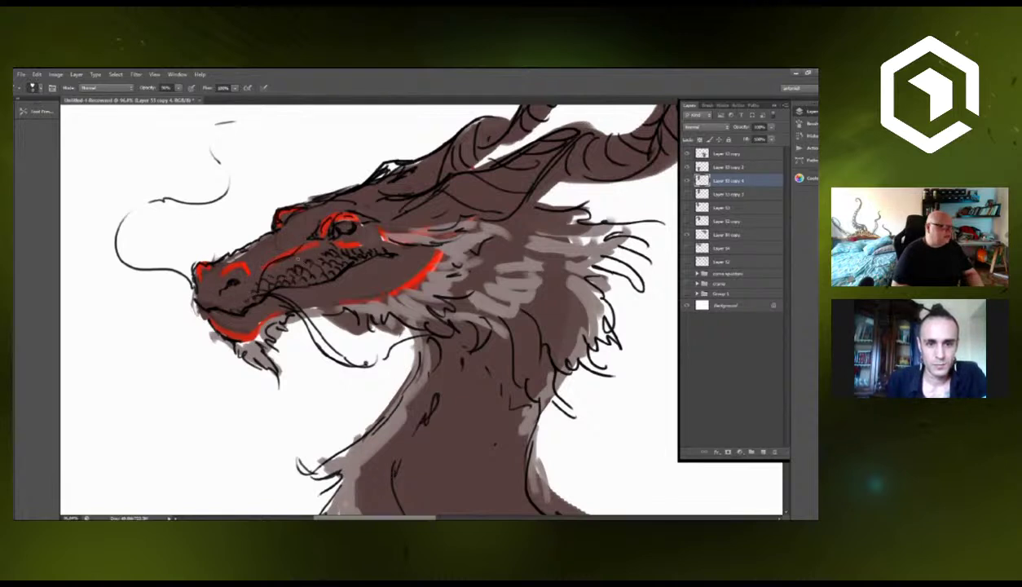
mouse_move(320, 224)
mouse_down()
mouse_move(357, 210)
mouse_move(366, 218)
mouse_move(355, 237)
mouse_move(374, 222)
mouse_move(394, 243)
mouse_move(380, 218)
mouse_up()
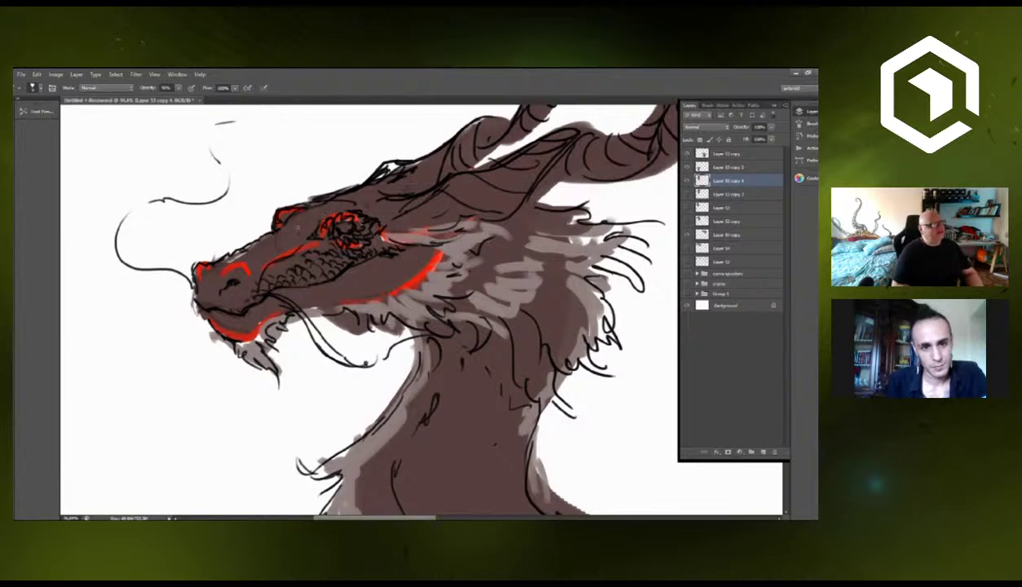
Ink scales over the horned dragon's brow and along the bridge of the snout up to the forehead.
drag(291, 215, 299, 210)
drag(305, 212, 317, 207)
mouse_move(320, 211)
mouse_down()
mouse_move(333, 204)
mouse_move(306, 217)
mouse_up()
mouse_move(220, 248)
mouse_down()
mouse_move(246, 269)
mouse_move(254, 237)
mouse_up()
drag(249, 238, 270, 244)
mouse_move(251, 238)
mouse_down()
mouse_move(270, 232)
mouse_move(277, 245)
mouse_move(294, 228)
mouse_up()
mouse_move(272, 226)
mouse_down()
mouse_move(291, 221)
mouse_move(292, 238)
mouse_move(325, 200)
mouse_up()
drag(329, 195, 374, 188)
Cover the horned dragon's lower jaw and chin with rows of small overlapping scales.
drag(342, 278, 367, 255)
drag(315, 285, 334, 277)
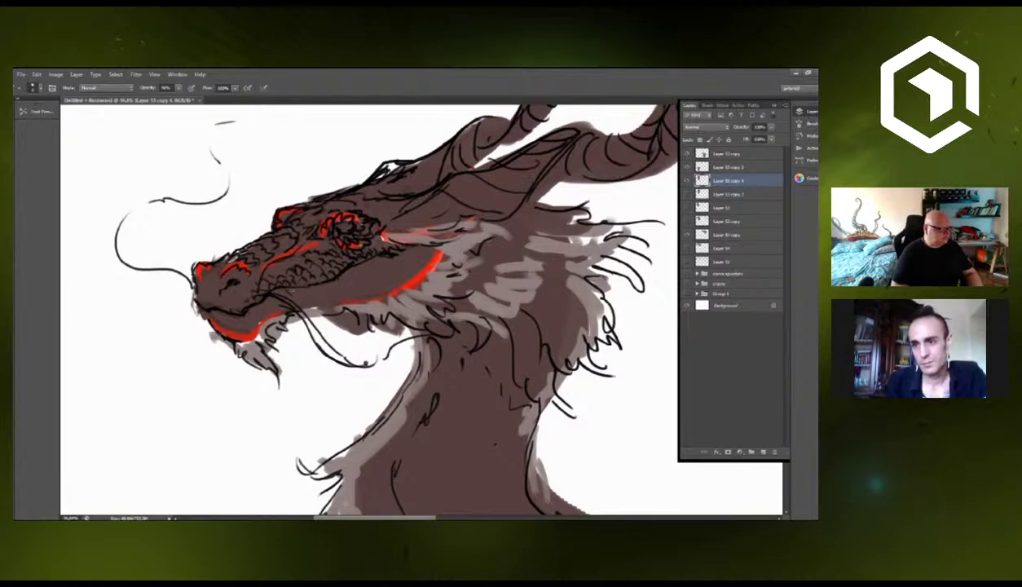
mouse_move(285, 288)
mouse_down()
mouse_move(354, 265)
mouse_move(342, 278)
mouse_move(397, 248)
mouse_up()
drag(343, 282, 395, 265)
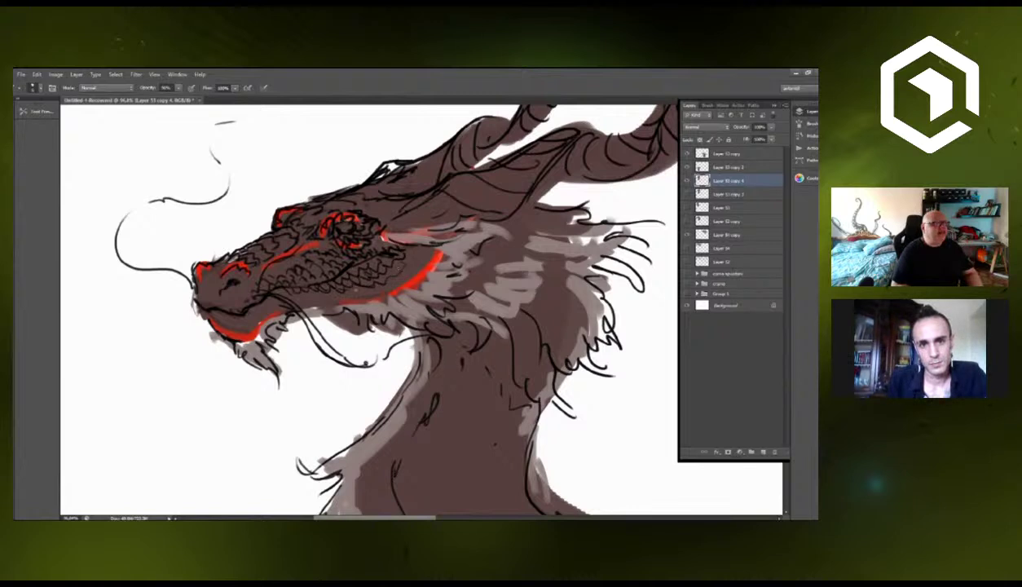
drag(346, 287, 416, 261)
drag(294, 290, 363, 283)
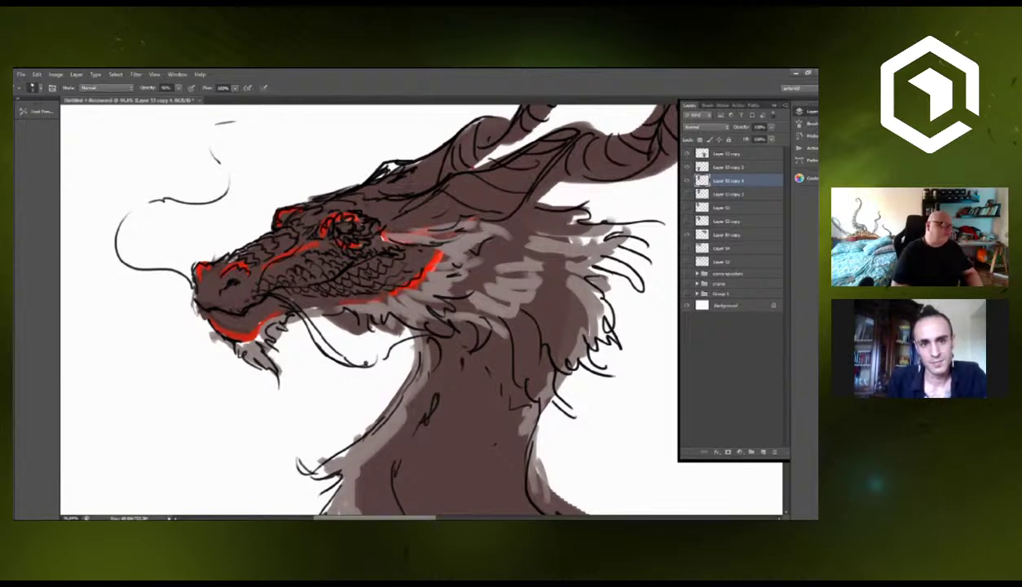
mouse_move(223, 315)
mouse_down()
mouse_move(245, 308)
mouse_move(238, 320)
mouse_move(265, 300)
mouse_move(235, 328)
mouse_move(247, 321)
mouse_up()
mouse_move(245, 325)
mouse_down()
mouse_move(260, 314)
mouse_move(254, 328)
mouse_up()
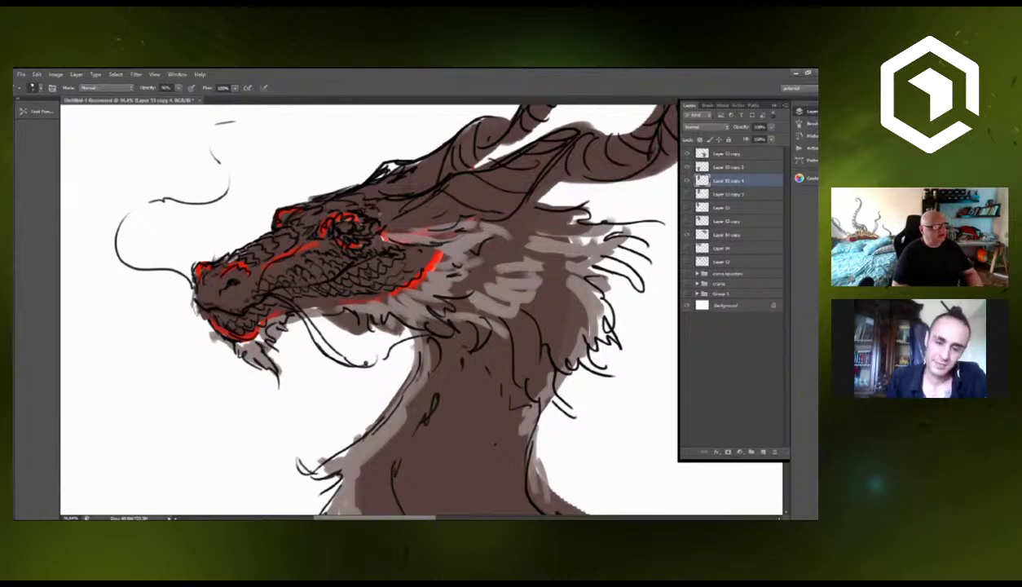
Draw overlapping scales down the back half of the horned dragon's neck to the shoulder.
scroll(240, 228, down, 3)
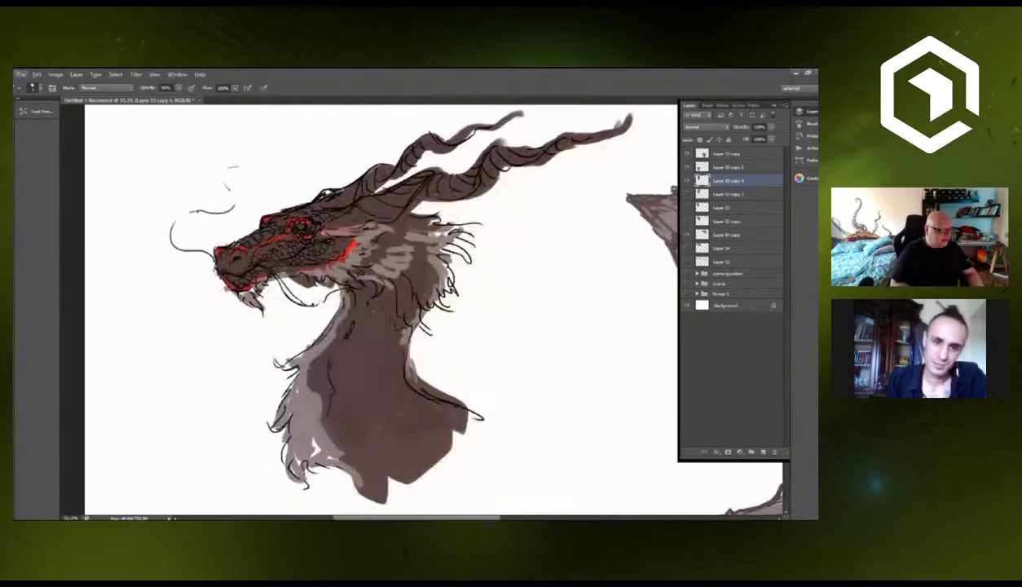
mouse_move(375, 316)
mouse_down()
mouse_move(396, 328)
mouse_move(366, 317)
mouse_move(381, 371)
mouse_move(372, 379)
mouse_up()
mouse_move(393, 391)
mouse_down()
mouse_move(374, 403)
mouse_move(399, 400)
mouse_up()
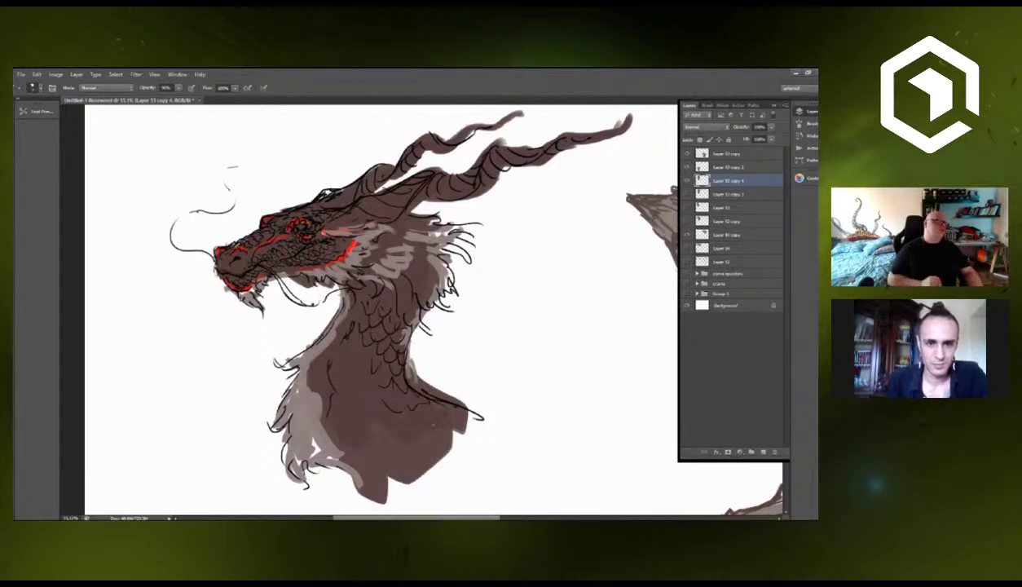
Sharpen the beaked creature's beak, jagged mouth edge and cheek contour with thin black lines.
mouse_move(364, 304)
mouse_down()
mouse_move(171, 292)
mouse_move(336, 258)
mouse_move(123, 278)
mouse_up()
mouse_move(372, 202)
mouse_down()
mouse_move(178, 246)
mouse_move(91, 244)
mouse_up()
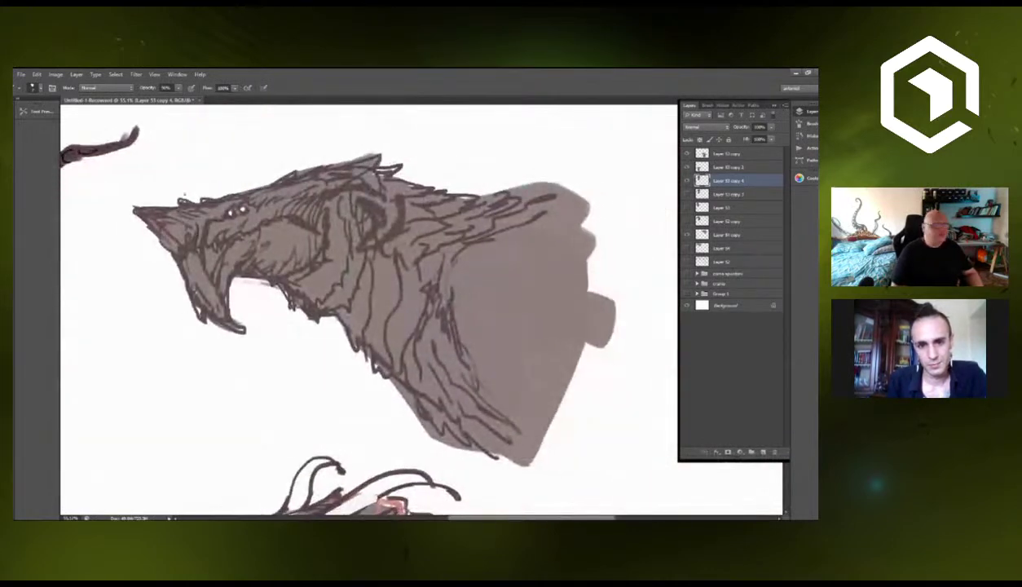
drag(179, 232, 242, 260)
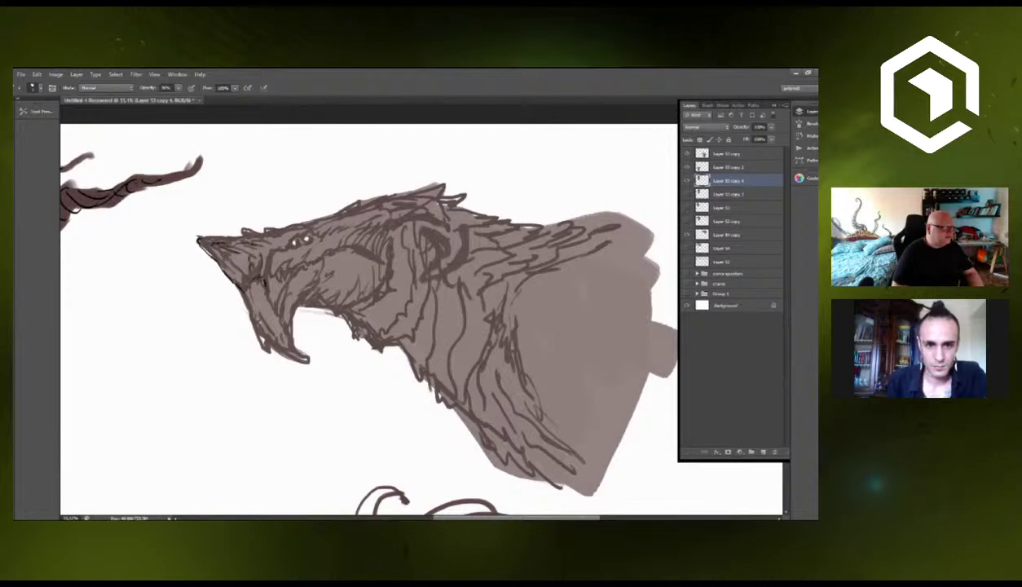
mouse_move(272, 302)
mouse_down()
mouse_move(285, 261)
mouse_move(313, 251)
mouse_up()
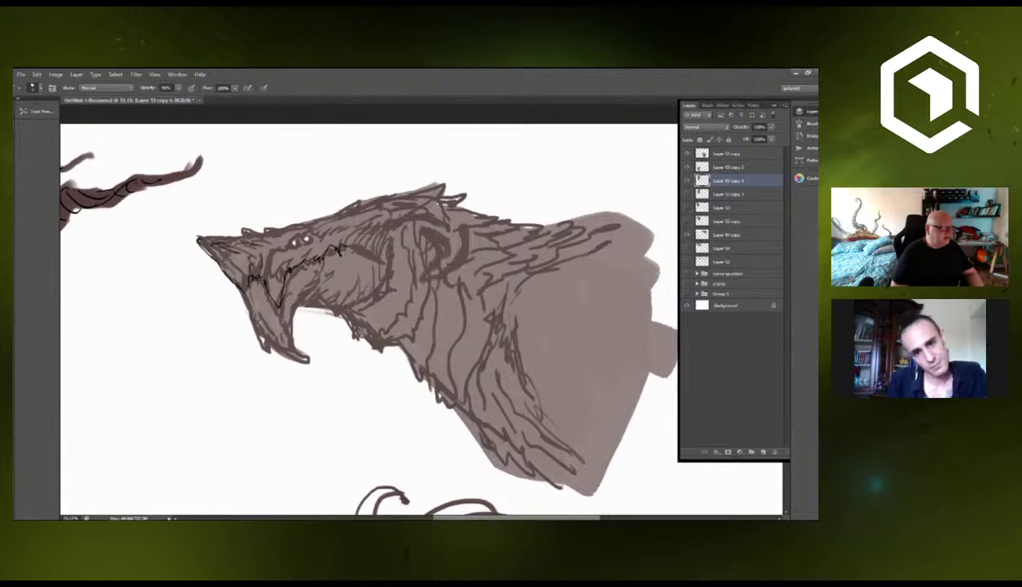
mouse_move(344, 244)
mouse_down()
mouse_move(368, 248)
mouse_move(399, 229)
mouse_move(364, 247)
mouse_up()
drag(382, 221, 363, 241)
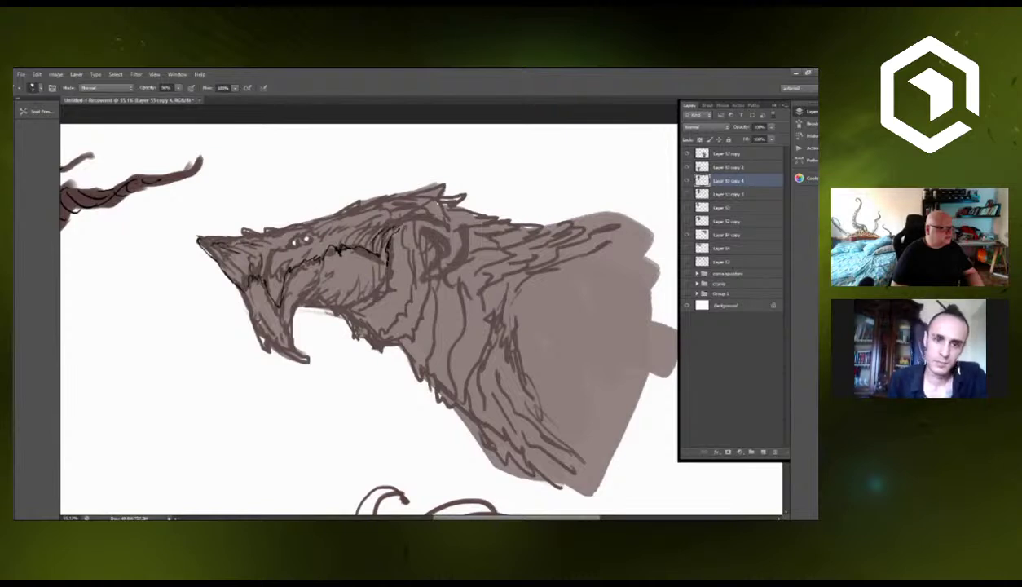
Ink the beaked creature's upper head contour, ragged jaw feathers, hooked lower beak and the rims of its eyes.
drag(236, 230, 357, 199)
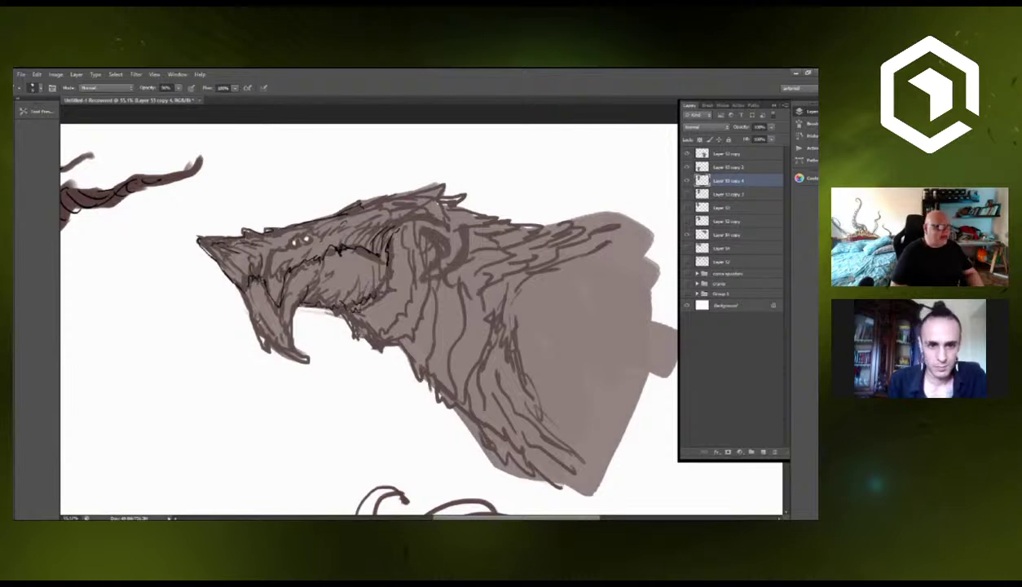
mouse_move(339, 310)
mouse_down()
mouse_move(368, 343)
mouse_move(400, 342)
mouse_up()
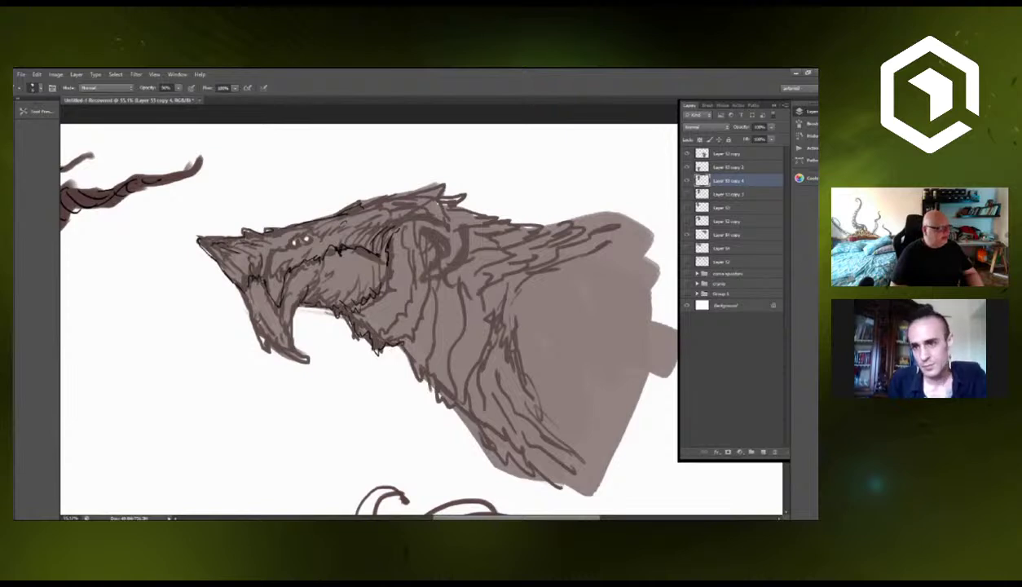
mouse_move(251, 321)
mouse_down()
mouse_move(271, 355)
mouse_move(306, 359)
mouse_move(282, 307)
mouse_up()
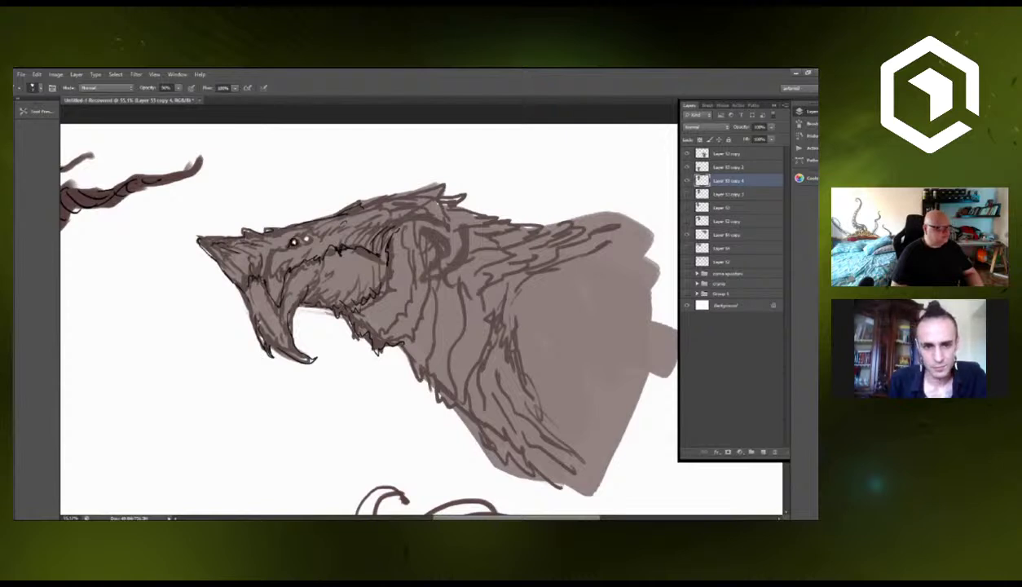
drag(300, 239, 306, 232)
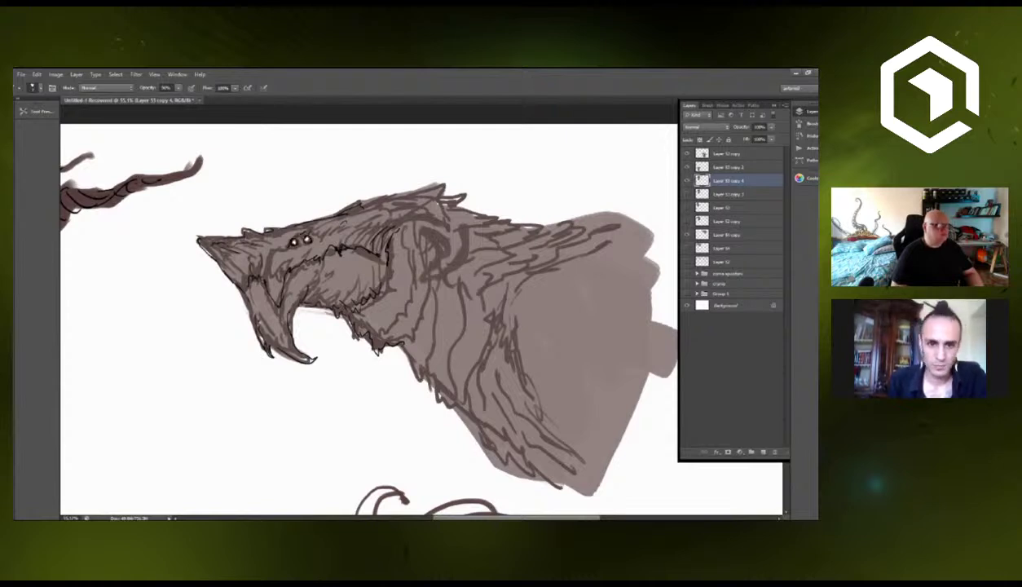
Ink the pointed crest at the back of the beaked creature's head and the ragged feather edge down its throat.
mouse_move(413, 217)
mouse_down()
mouse_move(442, 223)
mouse_move(391, 197)
mouse_move(443, 178)
mouse_move(452, 205)
mouse_up()
drag(453, 204, 486, 216)
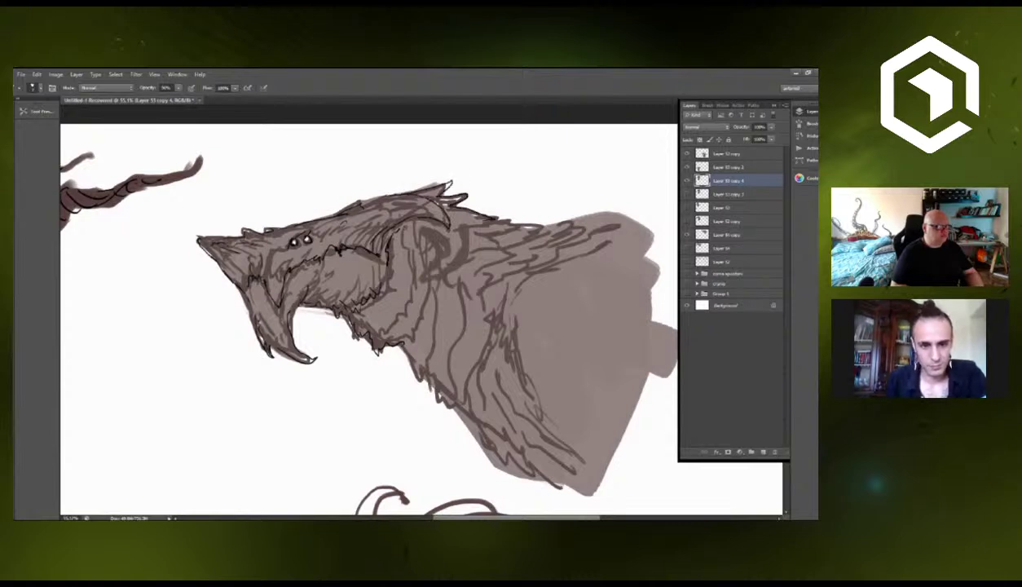
drag(375, 338, 478, 413)
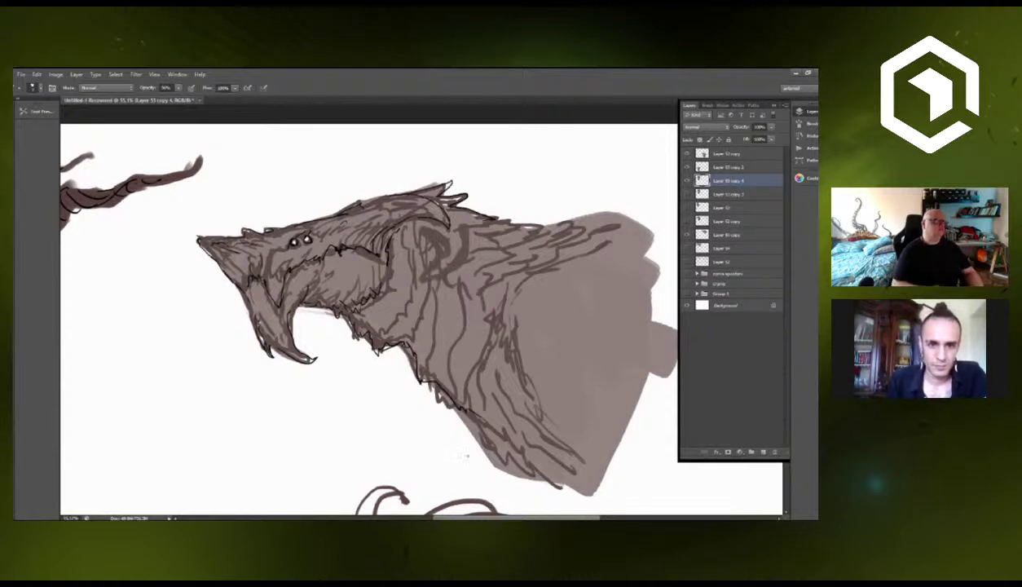
Examine the spiny dragon head with the red cheek markings up close, and check the sheet with the line work layer hidden and shown.
key(ctrl+0)
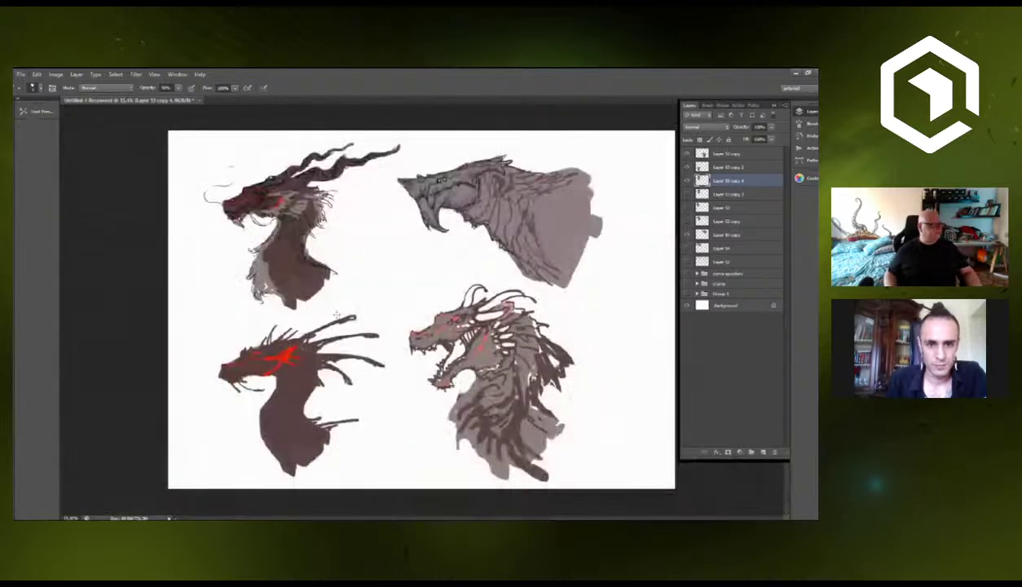
scroll(236, 383, up, 7)
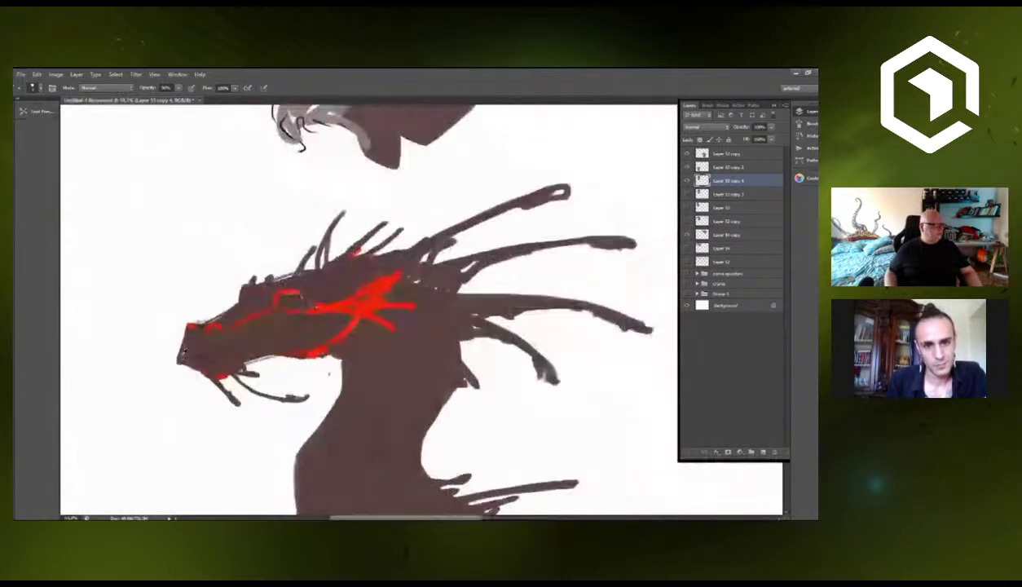
scroll(184, 351, up, 4)
scroll(187, 348, down, 2)
scroll(192, 345, up, 1)
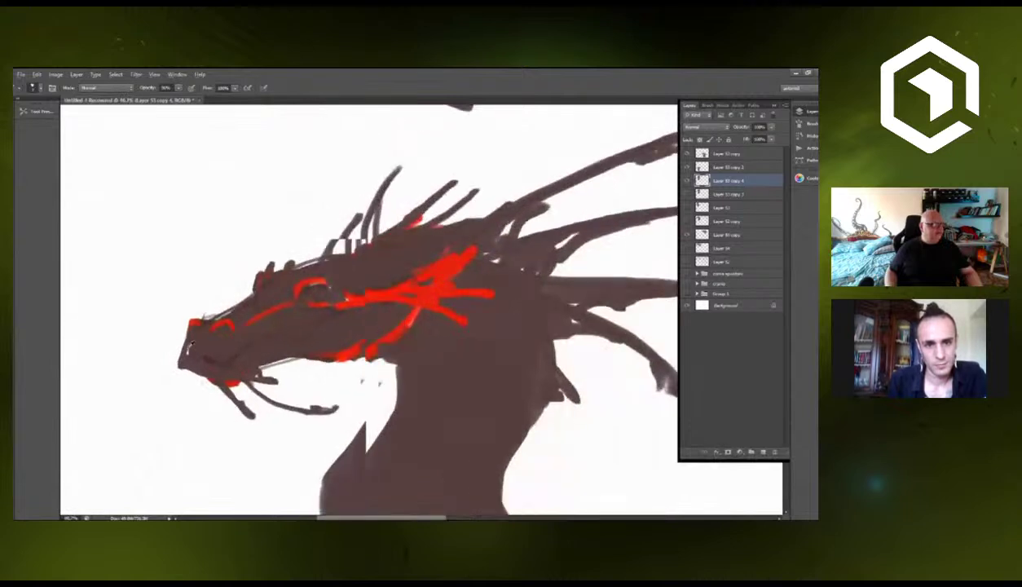
scroll(191, 345, down, 3)
scroll(191, 344, up, 4)
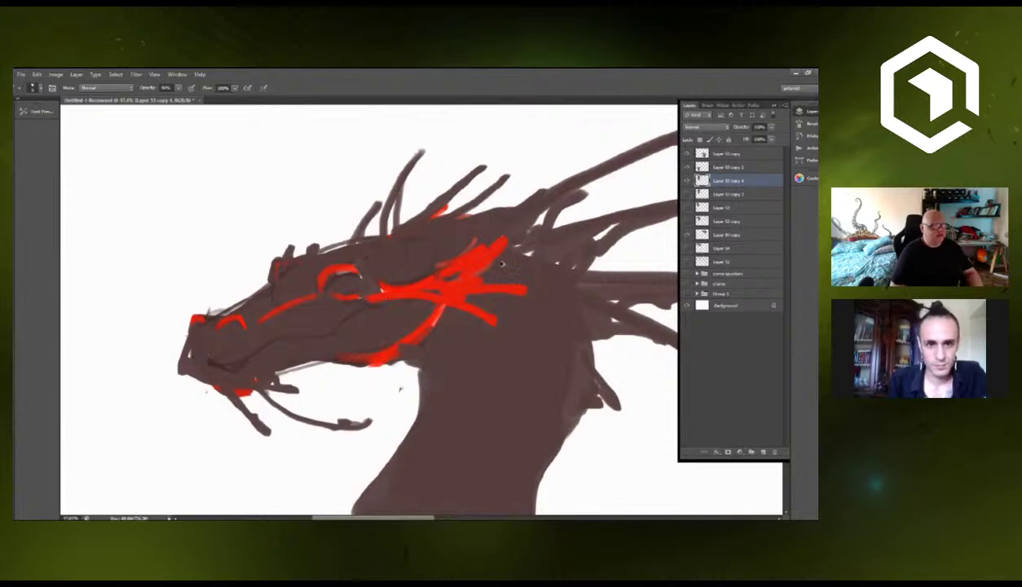
scroll(400, 273, down, 1)
scroll(400, 274, down, 3)
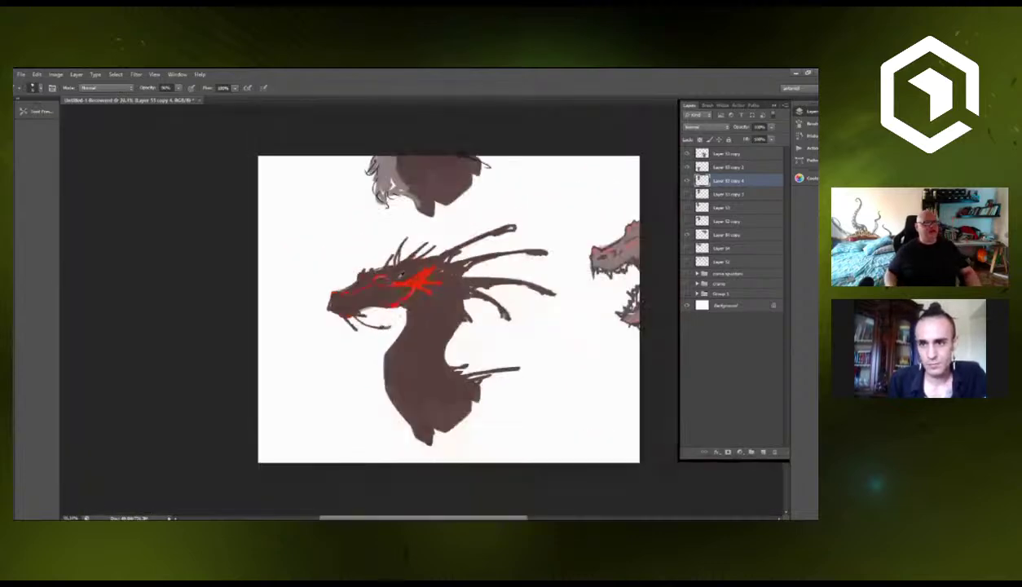
click(687, 181)
click(687, 181)
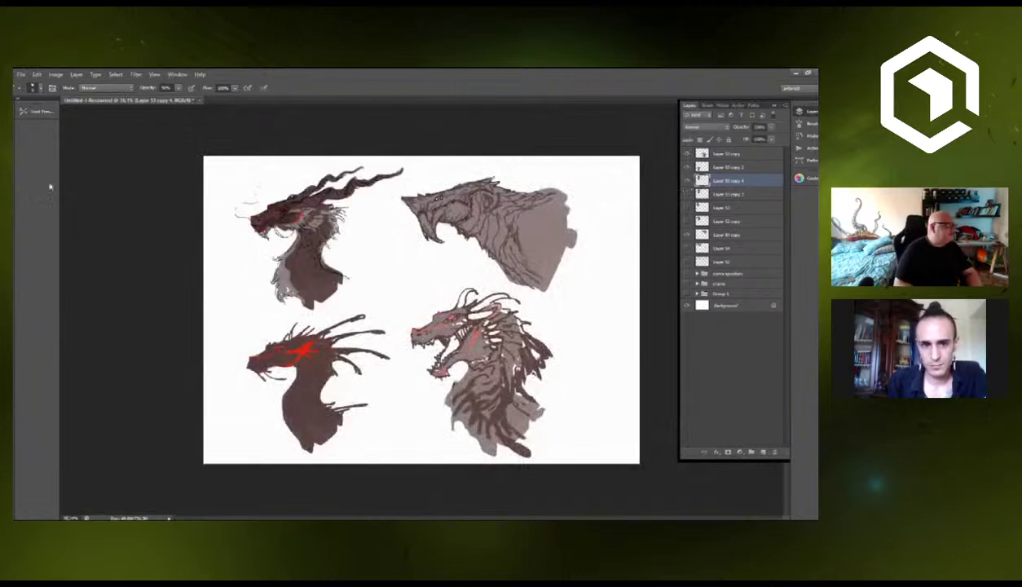
Lasso the beaked creature's new line work, transfer it from the shared ink layer, and merge it into the creature's own layer.
key(l)
mouse_move(430, 228)
mouse_down()
mouse_move(384, 201)
mouse_move(463, 174)
mouse_move(546, 212)
mouse_move(575, 245)
mouse_move(420, 273)
mouse_up()
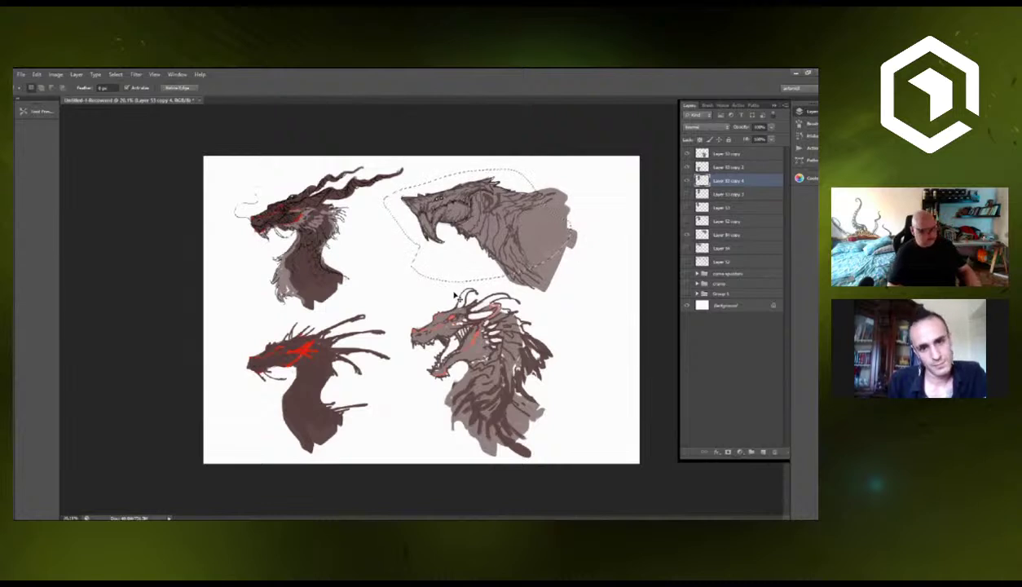
key(ctrl+d)
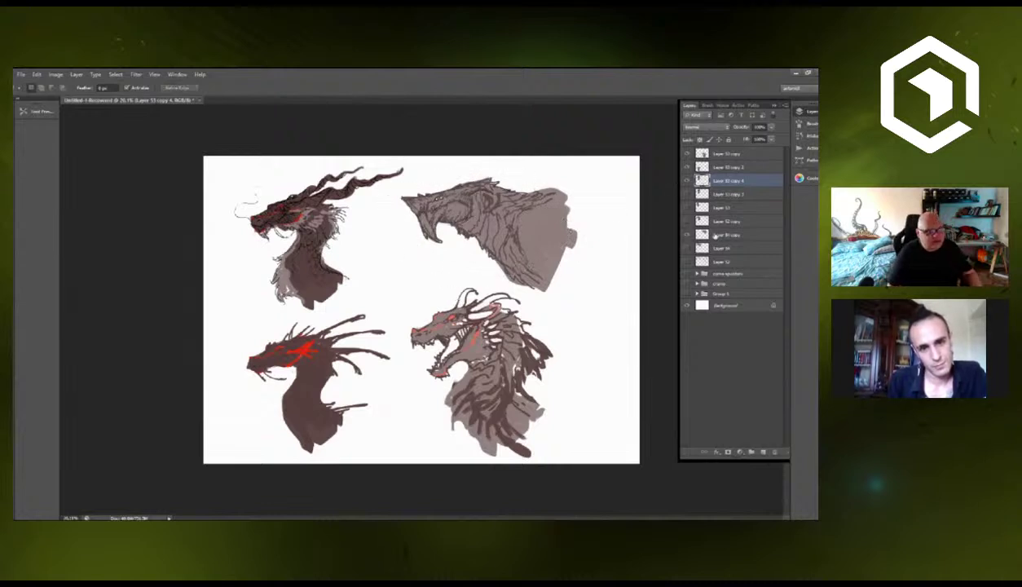
click(716, 233)
key(ctrl+j)
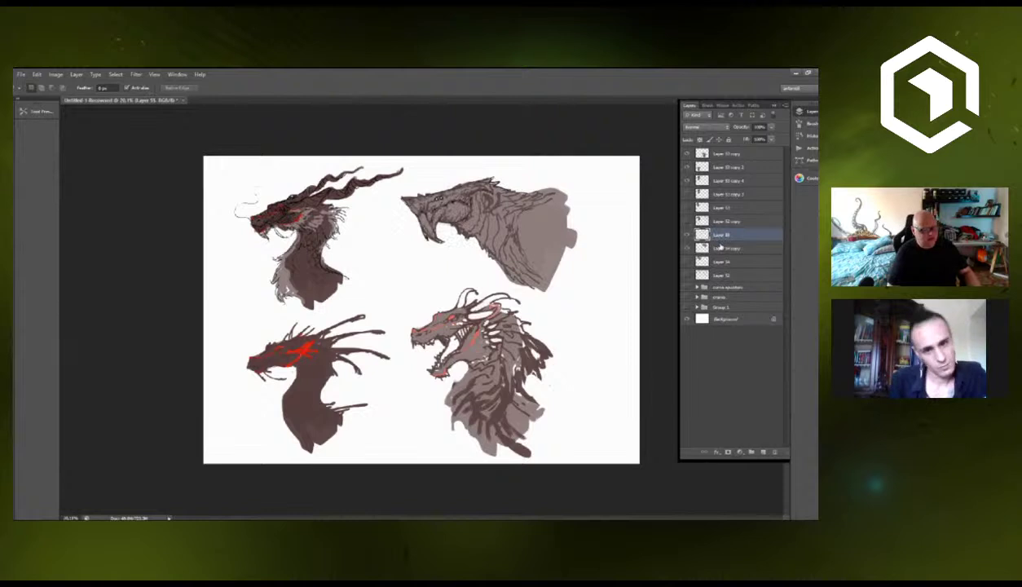
key(ctrl+e)
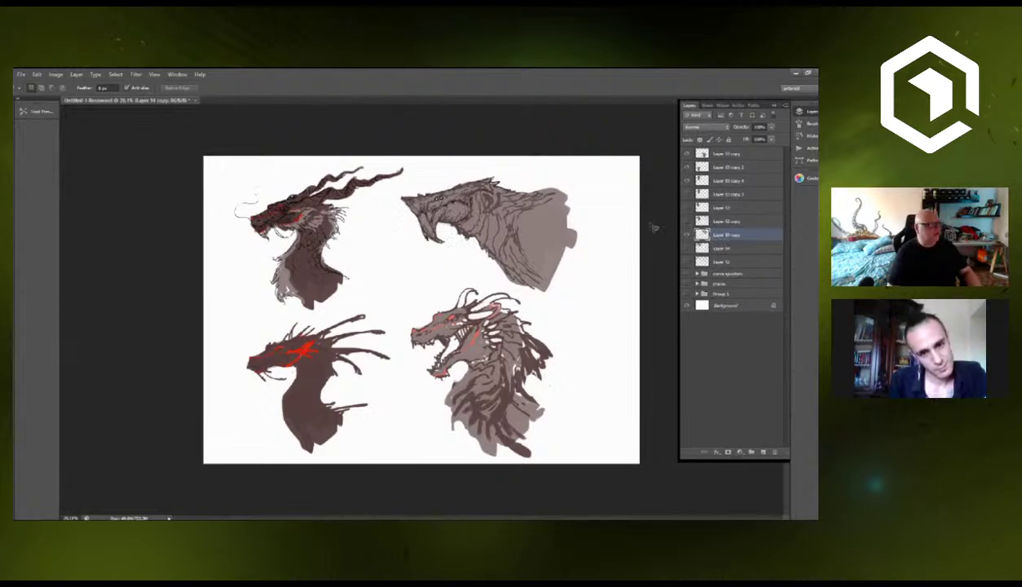
Duplicate the spiny dragon's layer and ink the nostril, snout ridge and long mouth line on the copy.
ctrl+click(319, 358)
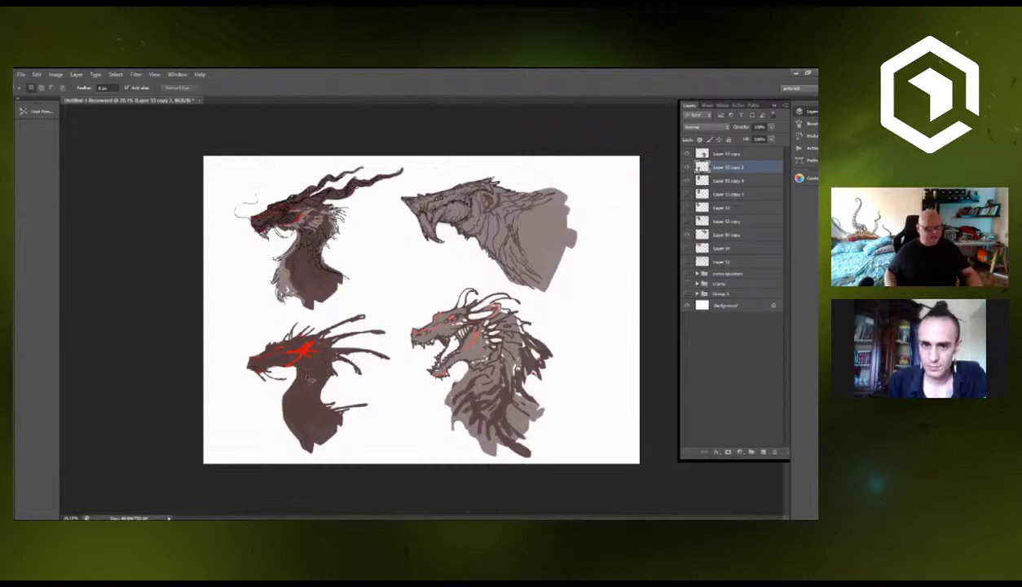
key(ctrl+j)
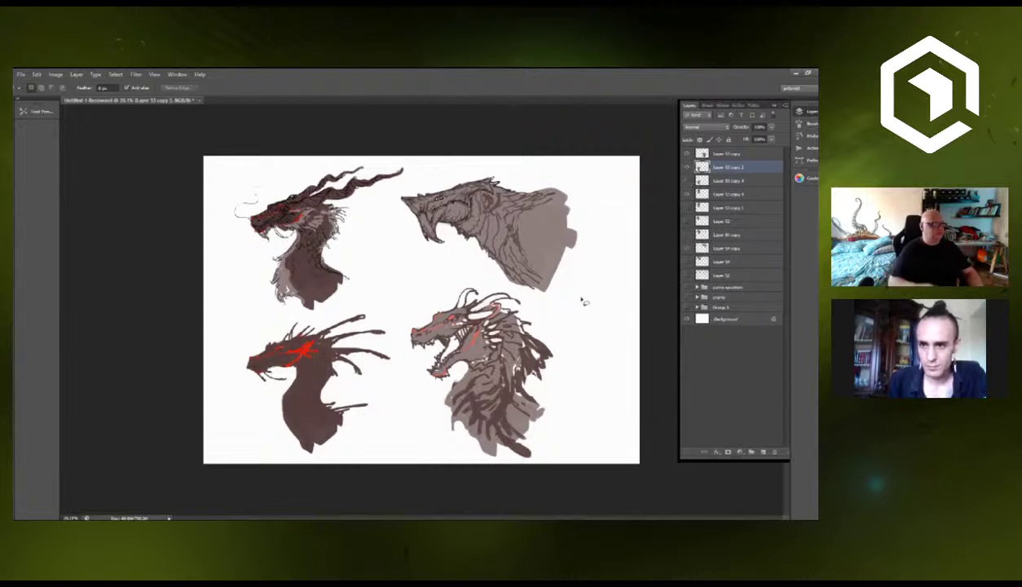
scroll(367, 413, up, 8)
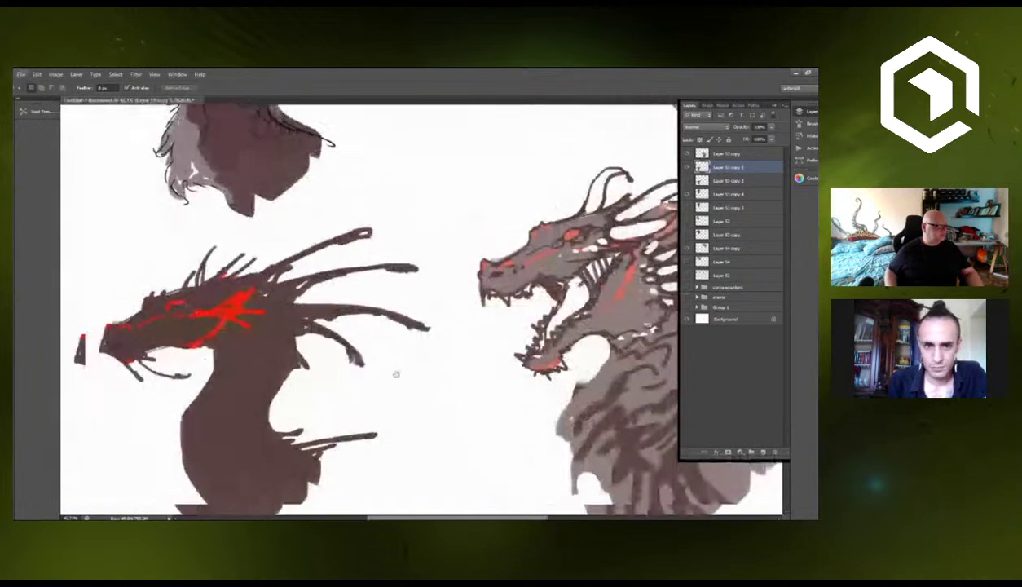
drag(397, 372, 499, 349)
scroll(498, 349, up, 2)
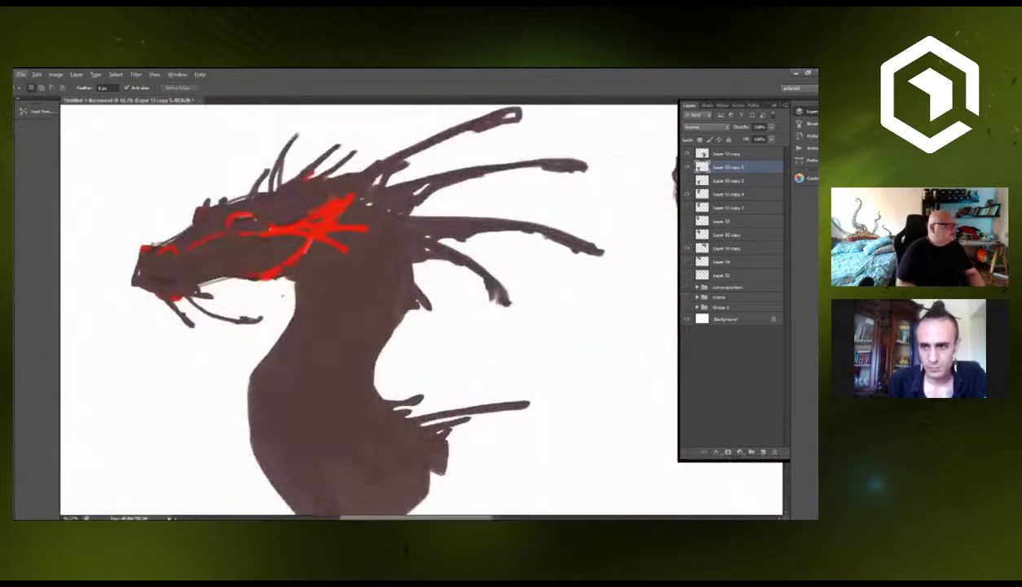
key(b)
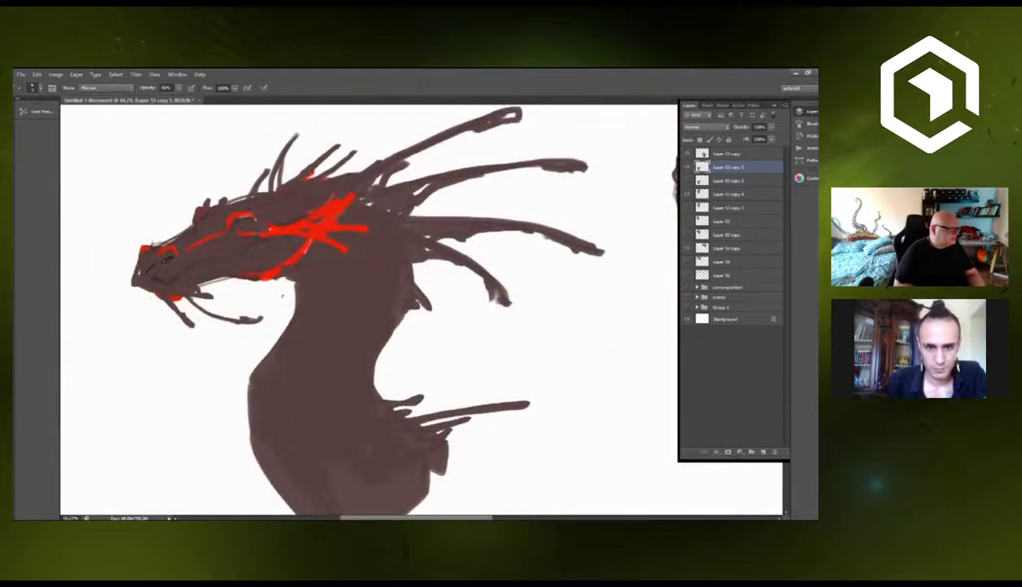
drag(168, 260, 177, 252)
mouse_move(133, 277)
mouse_down()
mouse_move(138, 251)
mouse_move(189, 221)
mouse_up()
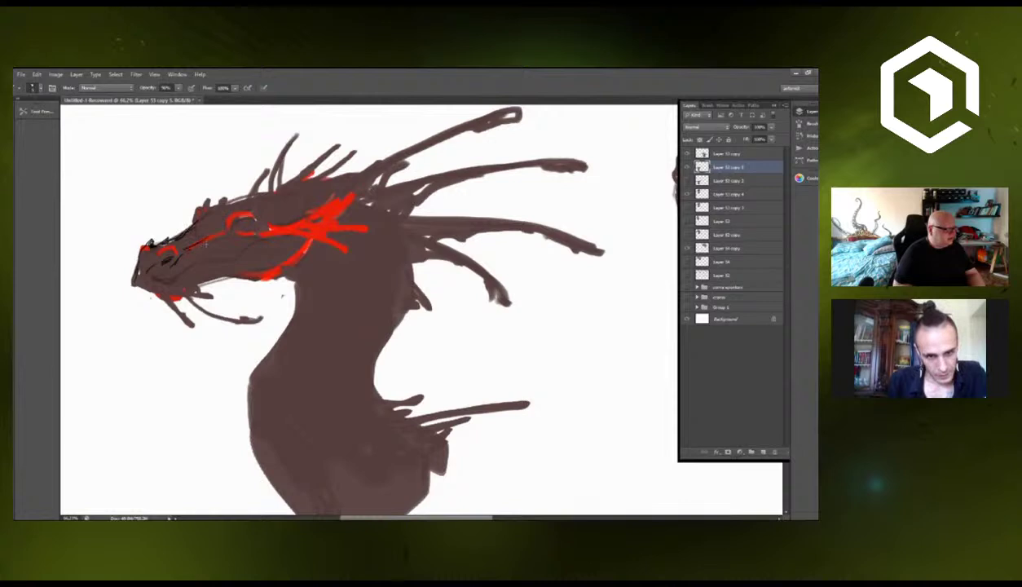
drag(135, 285, 303, 224)
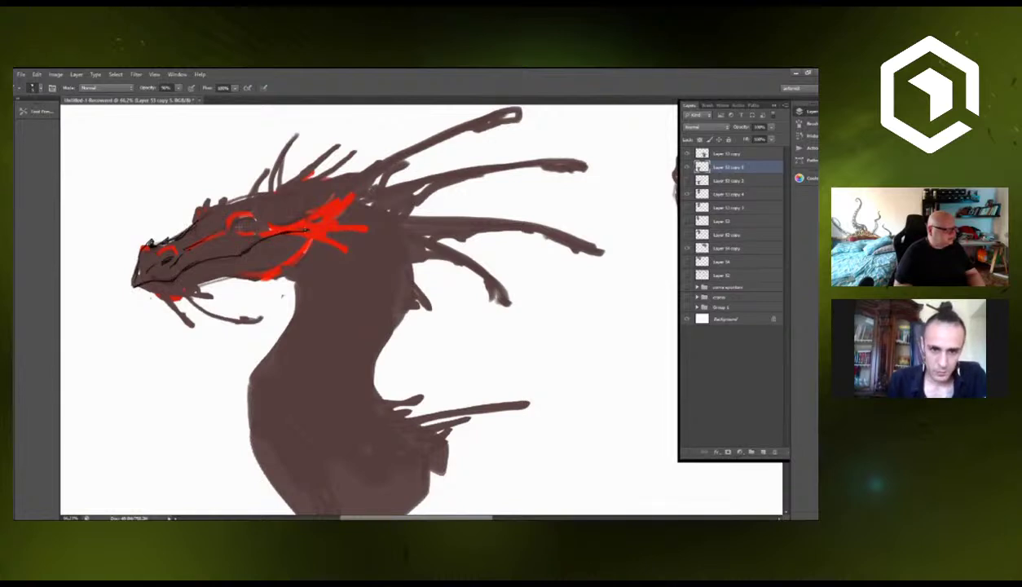
Ink the spiny dragon's eye, brow and crown contour, with thin upright spines along the top of its head.
drag(237, 227, 279, 204)
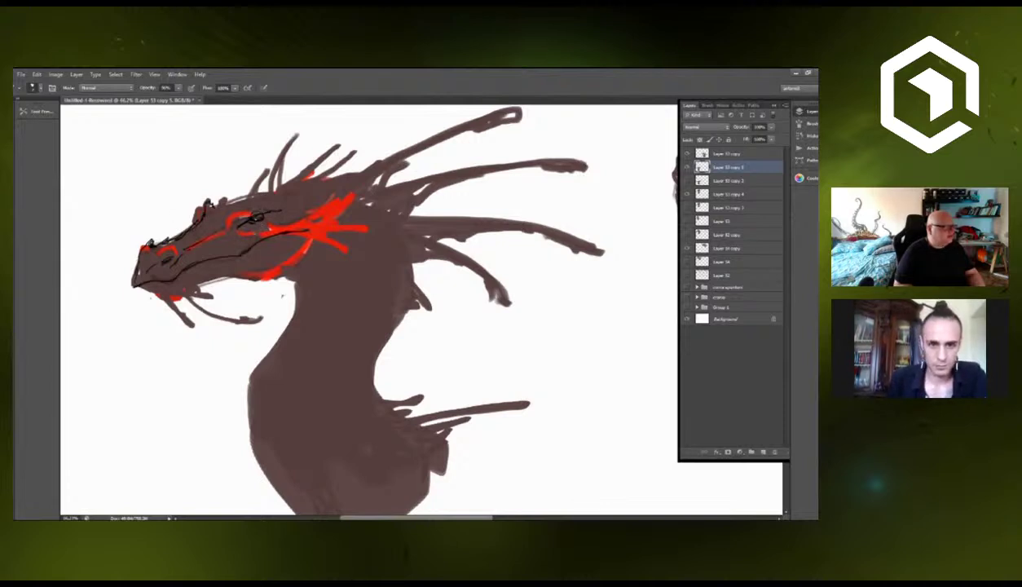
drag(210, 204, 269, 194)
mouse_move(209, 202)
mouse_down()
mouse_move(217, 190)
mouse_move(242, 187)
mouse_move(220, 201)
mouse_move(225, 156)
mouse_move(210, 199)
mouse_move(296, 171)
mouse_move(288, 201)
mouse_move(310, 199)
mouse_up()
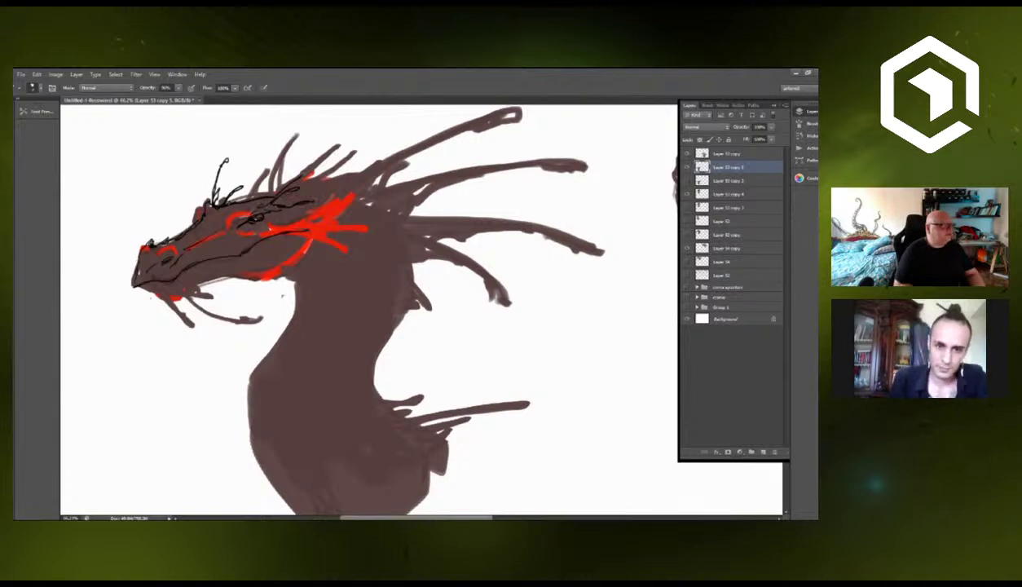
mouse_move(208, 203)
mouse_down()
mouse_move(202, 189)
mouse_move(265, 161)
mouse_move(252, 186)
mouse_move(267, 167)
mouse_up()
drag(271, 186, 296, 121)
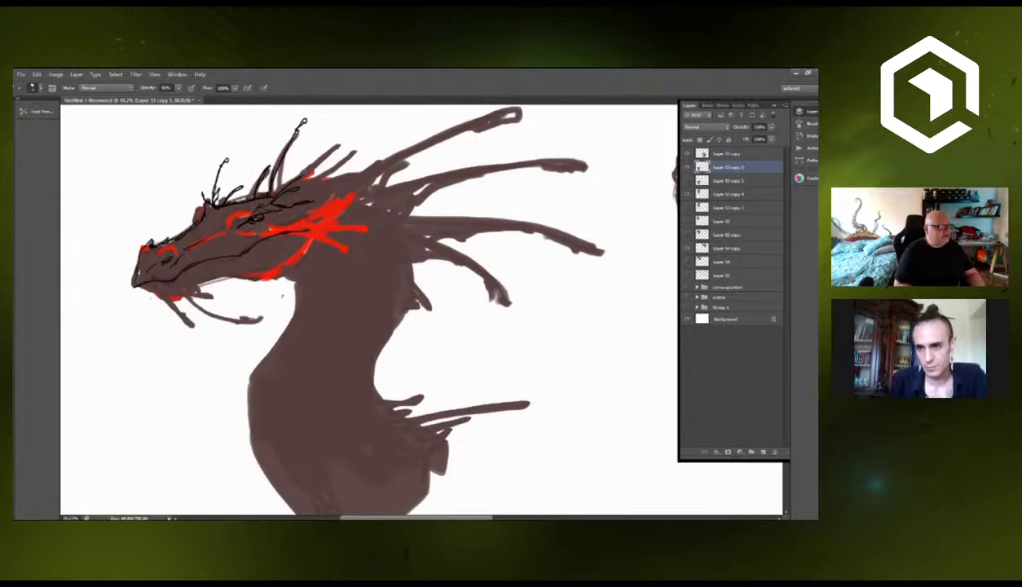
mouse_move(297, 174)
mouse_down()
mouse_move(364, 129)
mouse_move(292, 180)
mouse_move(393, 134)
mouse_up()
mouse_move(391, 136)
mouse_down()
mouse_move(324, 174)
mouse_move(471, 117)
mouse_up()
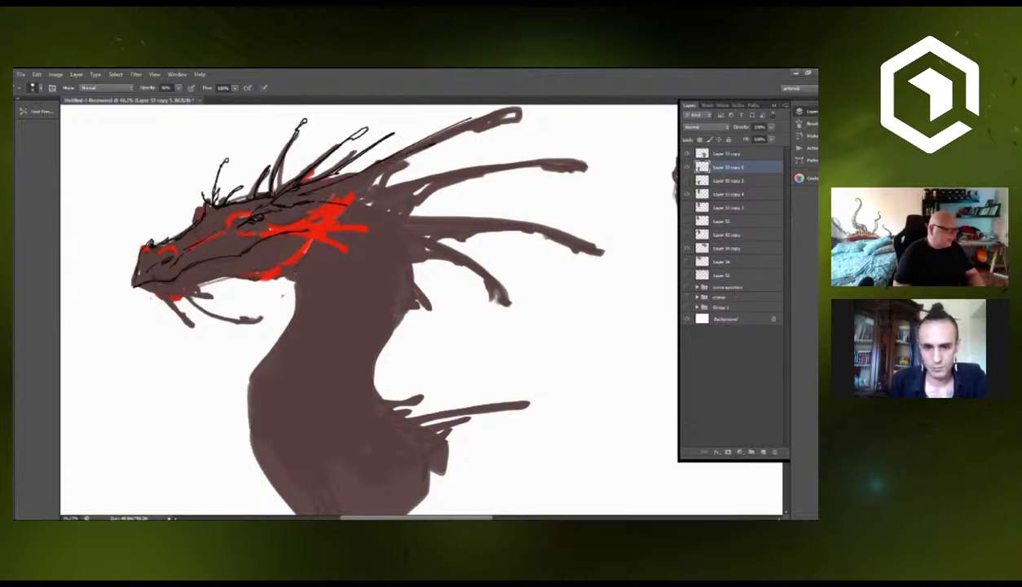
Ink the spiny dragon's chin barbels, bristly lower jaw edge and the round ear disc behind the jaw.
mouse_move(153, 288)
mouse_down()
mouse_move(215, 345)
mouse_move(163, 292)
mouse_move(262, 318)
mouse_move(224, 310)
mouse_move(239, 273)
mouse_move(228, 270)
mouse_up()
mouse_move(238, 280)
mouse_down()
mouse_move(295, 282)
mouse_move(324, 241)
mouse_up()
mouse_move(300, 280)
mouse_down()
mouse_move(259, 274)
mouse_move(285, 281)
mouse_up()
mouse_move(323, 245)
mouse_down()
mouse_move(305, 259)
mouse_move(322, 248)
mouse_up()
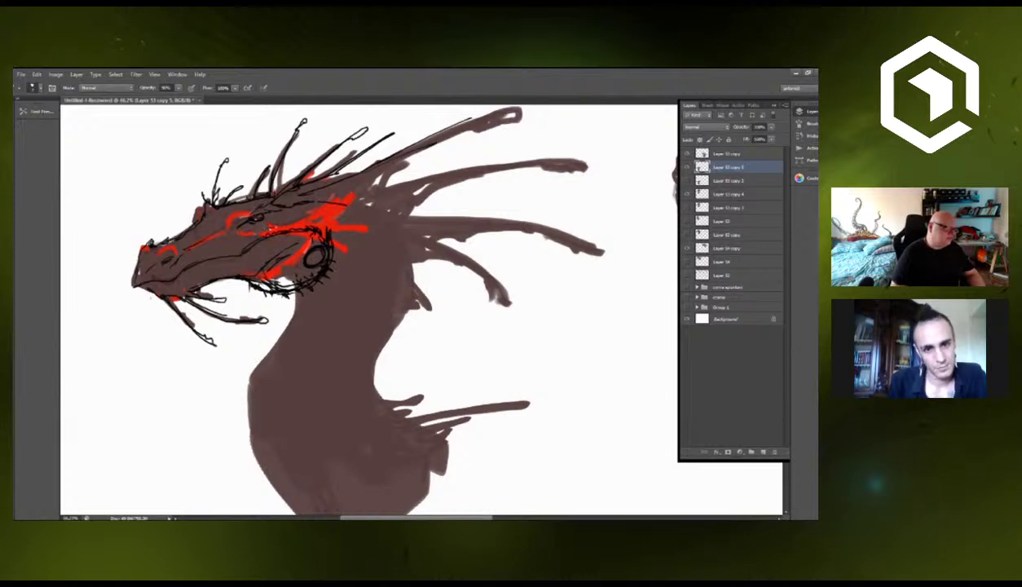
Ink the long swept-back spines that hang from behind the spiny dragon's cheek over its upper neck.
drag(316, 218, 370, 229)
mouse_move(315, 209)
mouse_down()
mouse_move(362, 217)
mouse_move(401, 247)
mouse_move(393, 242)
mouse_move(407, 226)
mouse_up()
mouse_move(332, 231)
mouse_down()
mouse_move(388, 267)
mouse_move(446, 337)
mouse_up()
mouse_move(441, 322)
mouse_down()
mouse_move(432, 333)
mouse_move(379, 258)
mouse_move(378, 311)
mouse_move(356, 250)
mouse_up()
mouse_move(388, 295)
mouse_down()
mouse_move(397, 337)
mouse_move(375, 277)
mouse_up()
mouse_move(330, 252)
mouse_down()
mouse_move(341, 286)
mouse_move(329, 249)
mouse_up()
drag(330, 250, 369, 275)
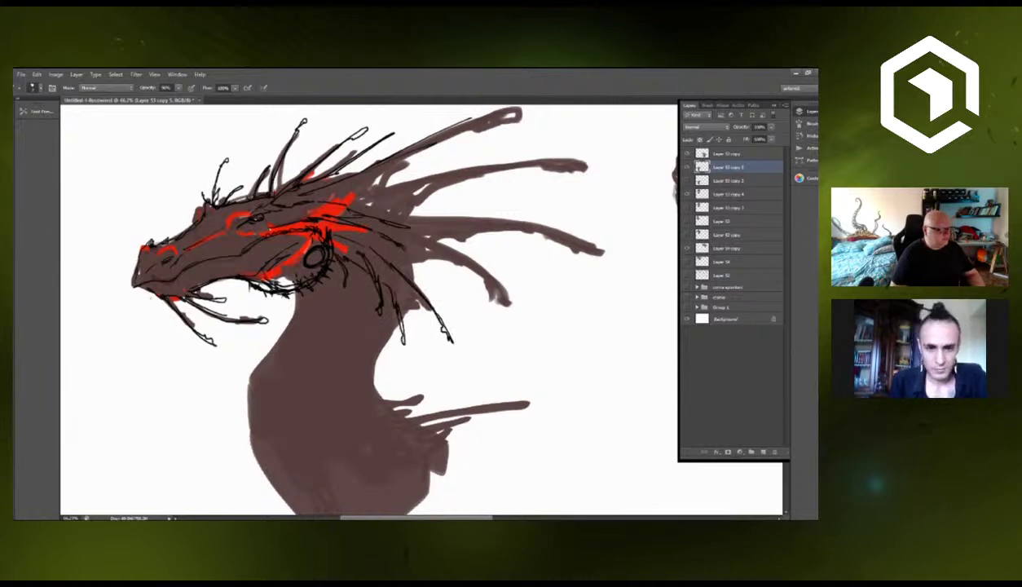
Ink the spiny dragon's throat contour down to the chest, with ragged spines hanging off its front edge.
drag(395, 314, 367, 338)
drag(291, 281, 257, 346)
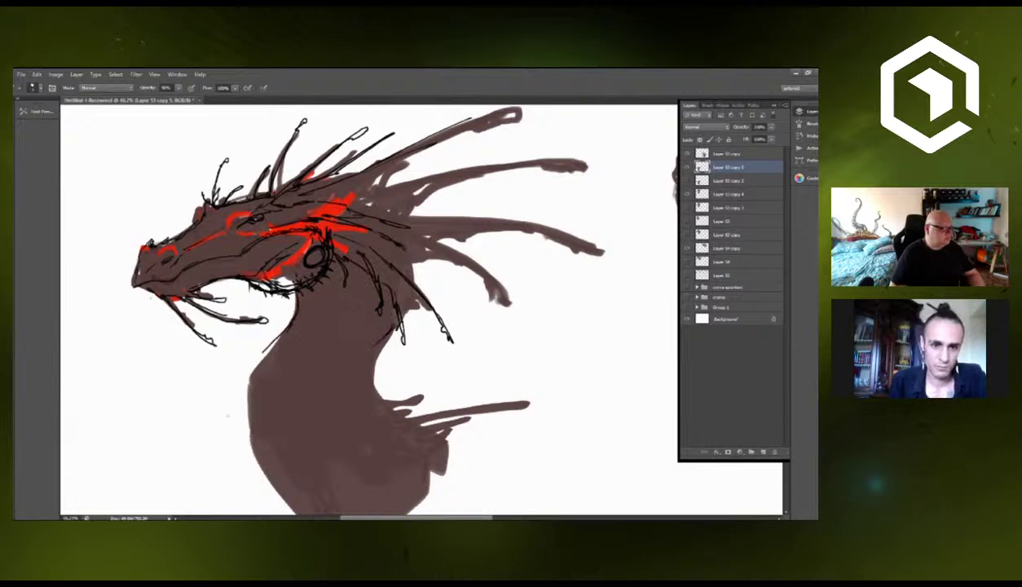
scroll(308, 244, down, 3)
mouse_move(298, 170)
mouse_down()
mouse_move(269, 248)
mouse_move(262, 373)
mouse_up()
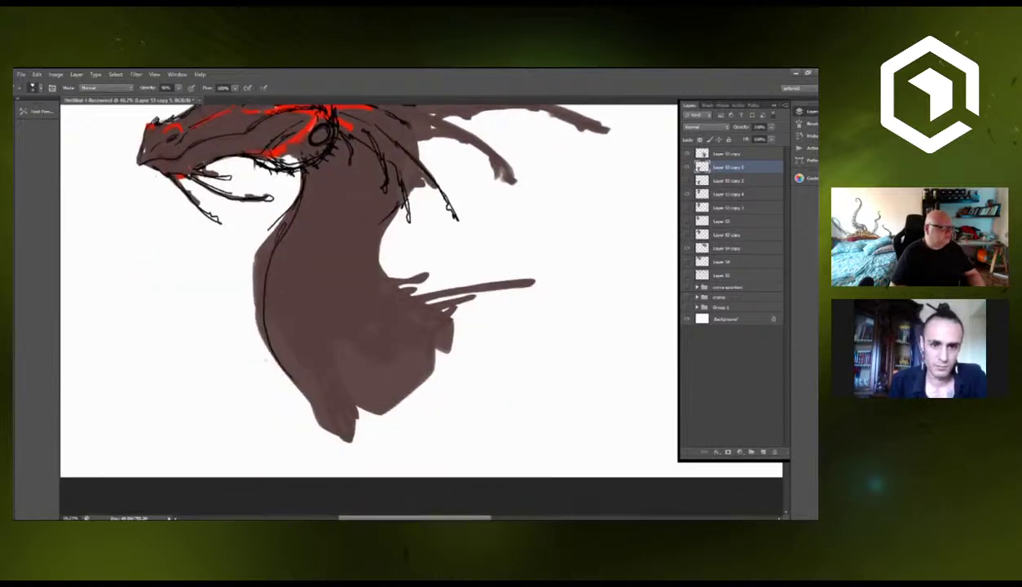
mouse_move(281, 206)
mouse_down()
mouse_move(232, 260)
mouse_move(220, 328)
mouse_up()
drag(231, 262, 269, 237)
drag(227, 310, 215, 326)
mouse_move(267, 258)
mouse_down()
mouse_move(216, 324)
mouse_move(231, 304)
mouse_move(249, 316)
mouse_move(249, 350)
mouse_up()
mouse_move(246, 304)
mouse_down()
mouse_move(261, 342)
mouse_move(324, 407)
mouse_up()
drag(249, 224, 304, 322)
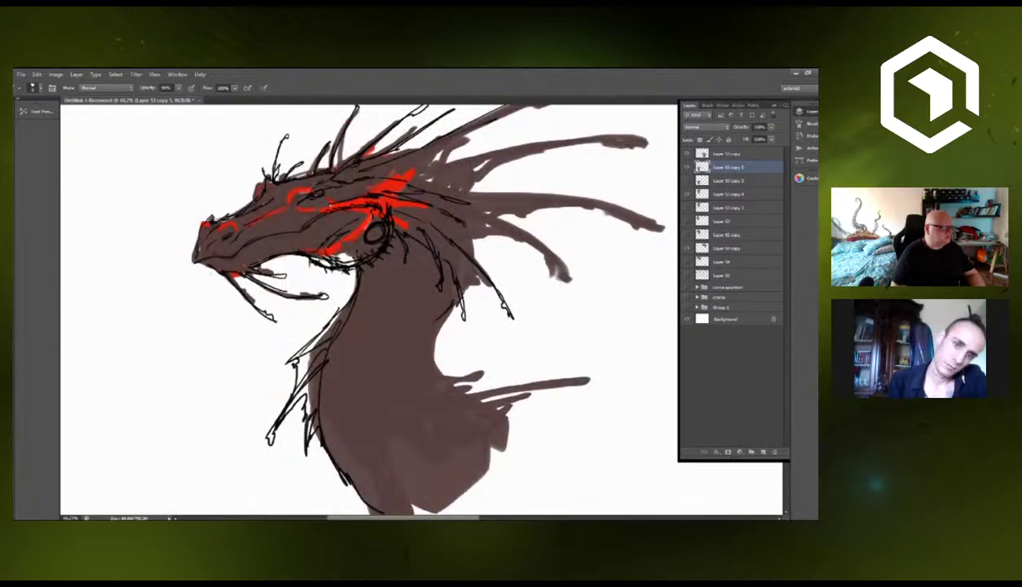
Ink curved diagonal folds across the spiny dragon's neck and the contour down its nape to the shoulder.
drag(440, 309, 364, 231)
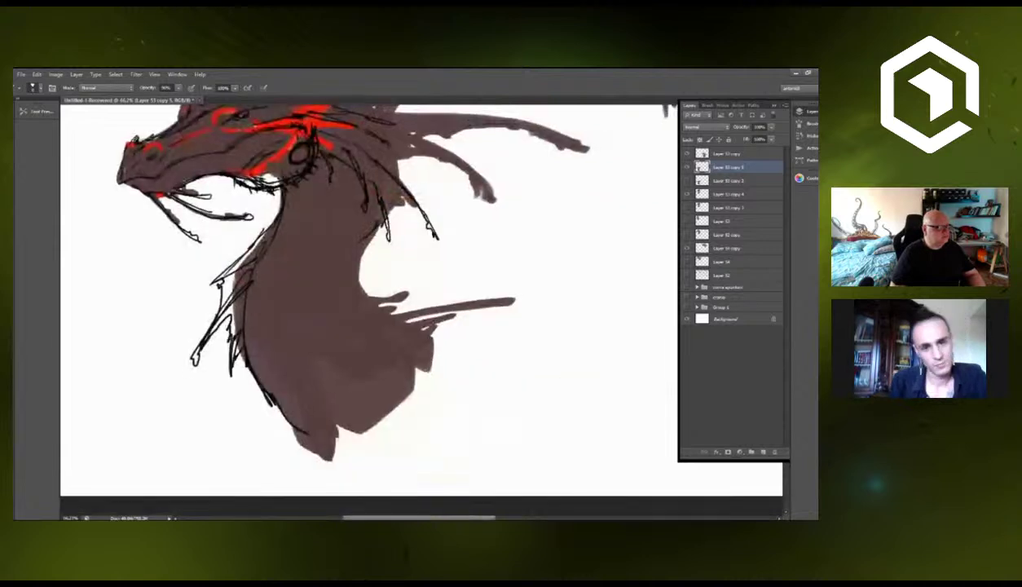
mouse_move(244, 278)
mouse_down()
mouse_move(298, 244)
mouse_move(334, 228)
mouse_up()
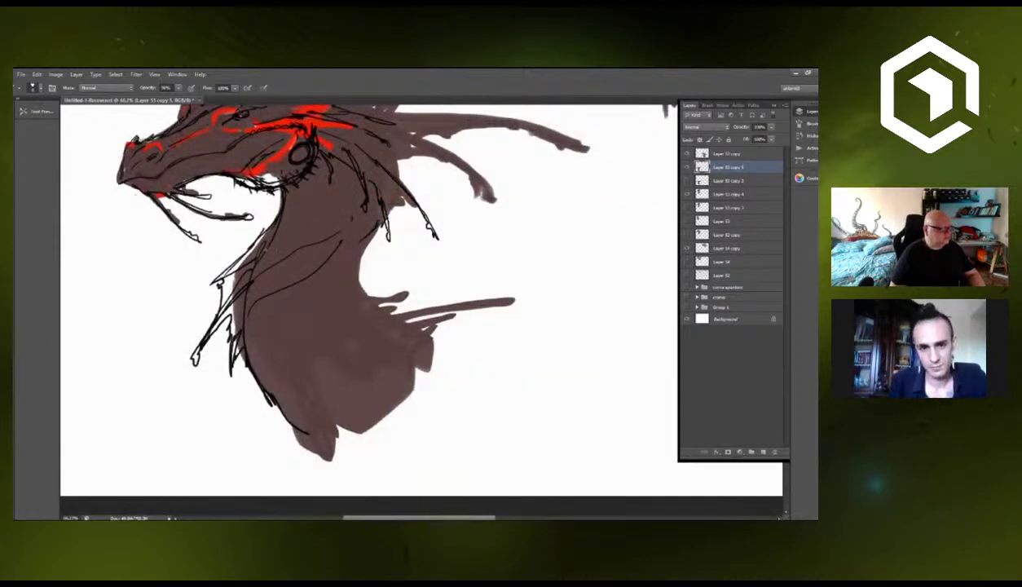
mouse_move(263, 245)
mouse_down()
mouse_move(330, 212)
mouse_move(349, 161)
mouse_up()
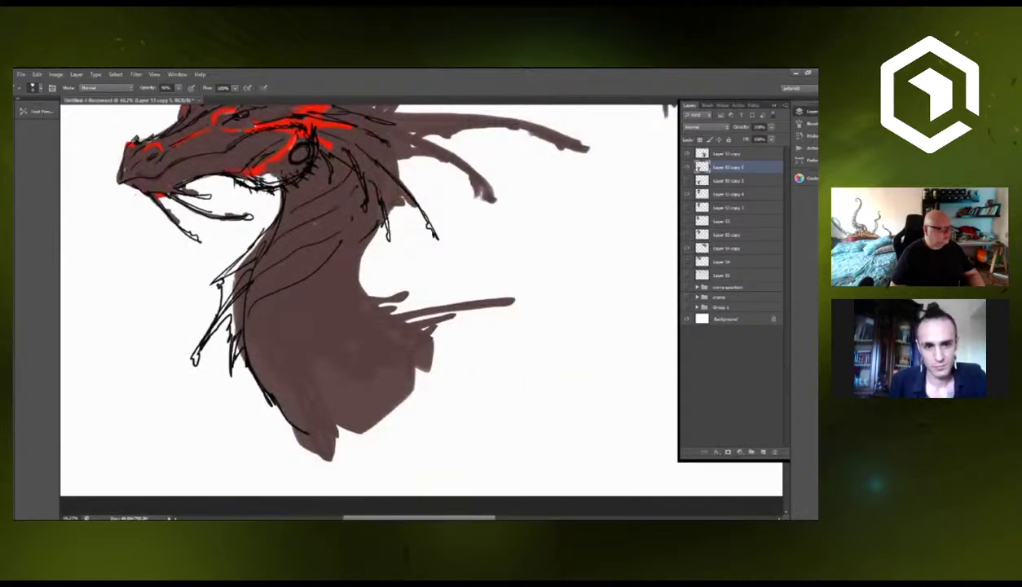
drag(312, 215, 352, 191)
mouse_move(316, 234)
mouse_down()
mouse_move(366, 207)
mouse_move(366, 223)
mouse_up()
drag(254, 373, 356, 257)
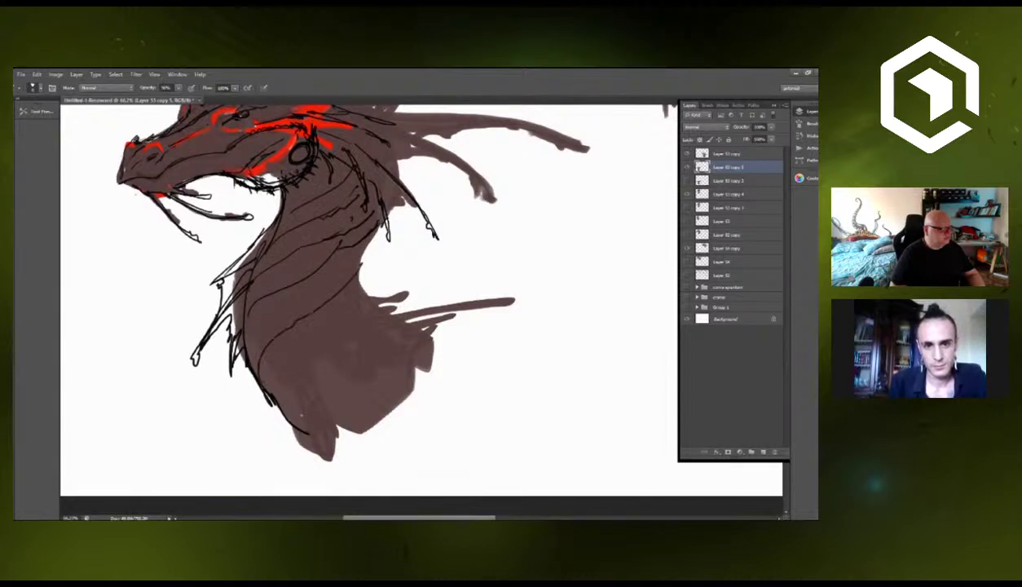
drag(294, 412, 316, 357)
drag(315, 359, 342, 304)
drag(329, 403, 344, 365)
mouse_move(352, 349)
mouse_down()
mouse_move(362, 321)
mouse_move(341, 281)
mouse_move(348, 237)
mouse_move(365, 227)
mouse_move(354, 285)
mouse_up()
mouse_move(373, 210)
mouse_down()
mouse_move(347, 255)
mouse_move(428, 361)
mouse_up()
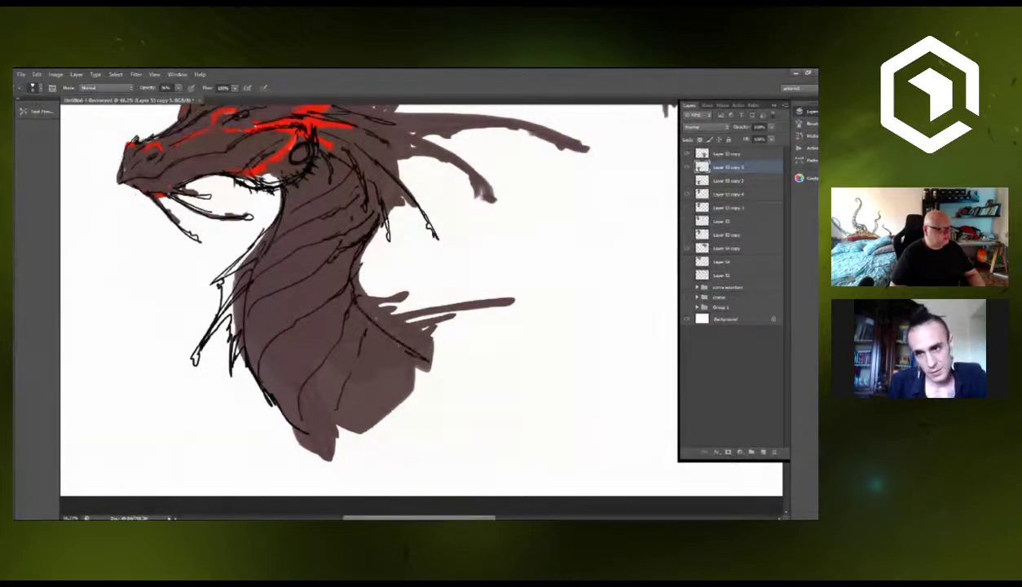
Ink two long thin spines projecting backward from the base of the spiny dragon's neck.
drag(349, 295, 457, 268)
mouse_move(394, 290)
mouse_down()
mouse_move(448, 268)
mouse_move(485, 271)
mouse_up()
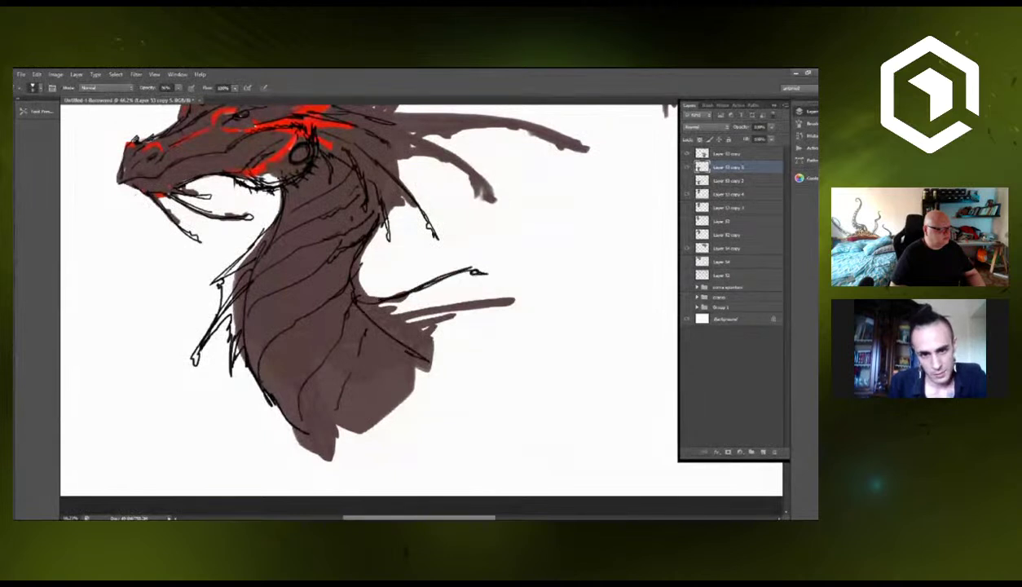
mouse_move(373, 310)
mouse_down()
mouse_move(530, 303)
mouse_move(400, 323)
mouse_up()
Ink the large spines fanning out behind the spiny dragon's head and add lines along its crown.
drag(439, 199, 454, 316)
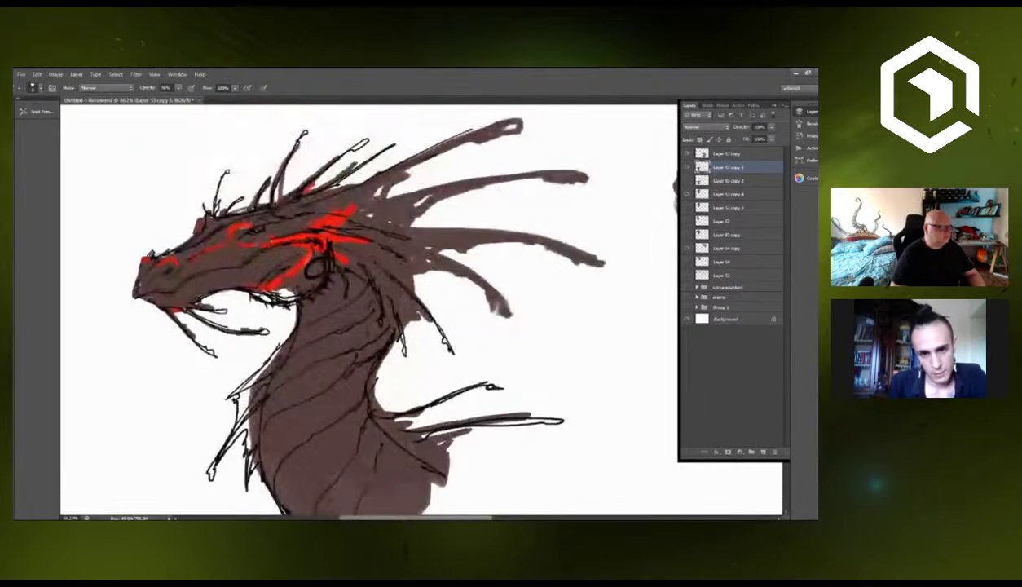
mouse_move(400, 251)
mouse_down()
mouse_move(517, 324)
mouse_move(361, 225)
mouse_move(414, 220)
mouse_move(469, 184)
mouse_move(415, 214)
mouse_up()
drag(352, 198, 384, 170)
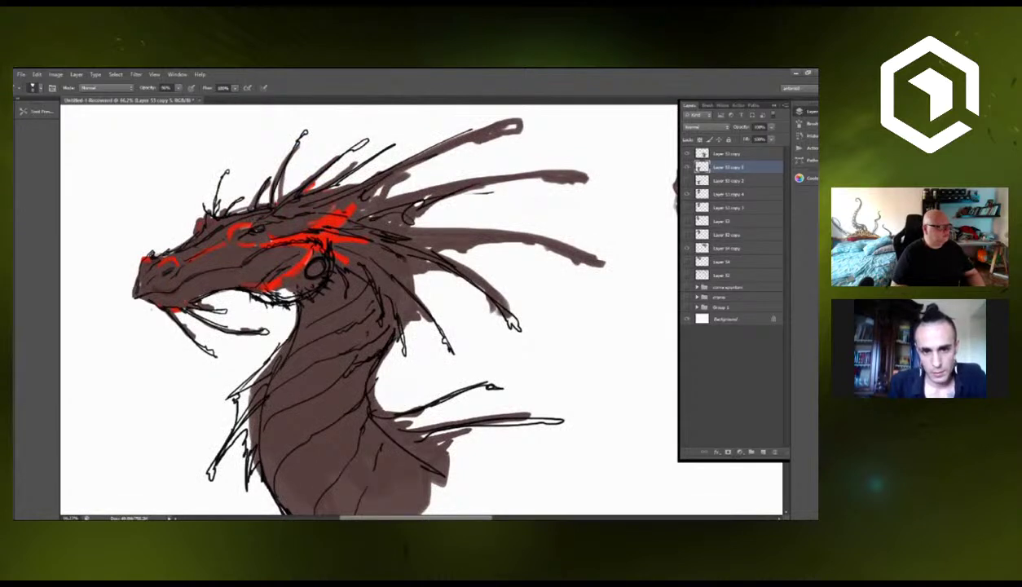
drag(295, 205, 342, 189)
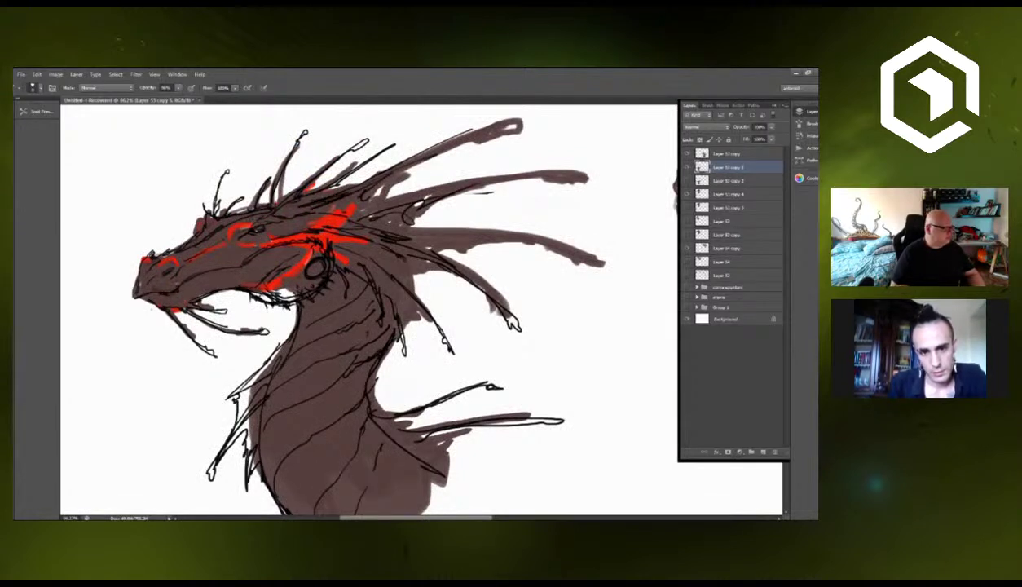
Thicken the spiny dragon's mouth line and paint over the red markings on its lower cheek and jaw in brown.
mouse_move(180, 266)
mouse_down()
mouse_move(178, 279)
mouse_move(219, 251)
mouse_move(281, 236)
mouse_move(189, 269)
mouse_up()
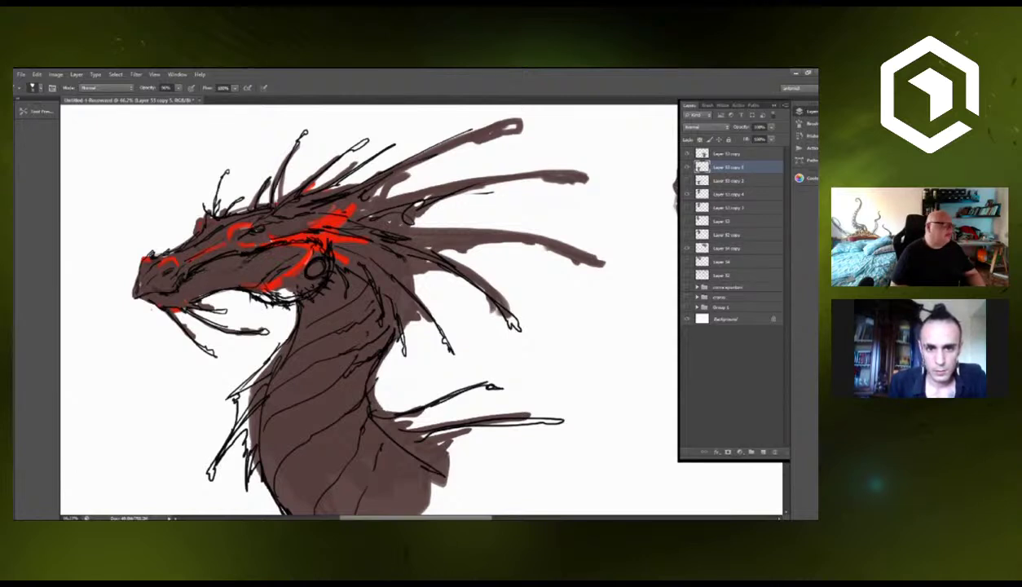
mouse_move(187, 267)
mouse_down()
mouse_move(203, 258)
mouse_move(220, 282)
mouse_move(265, 290)
mouse_move(288, 283)
mouse_move(271, 286)
mouse_move(301, 251)
mouse_up()
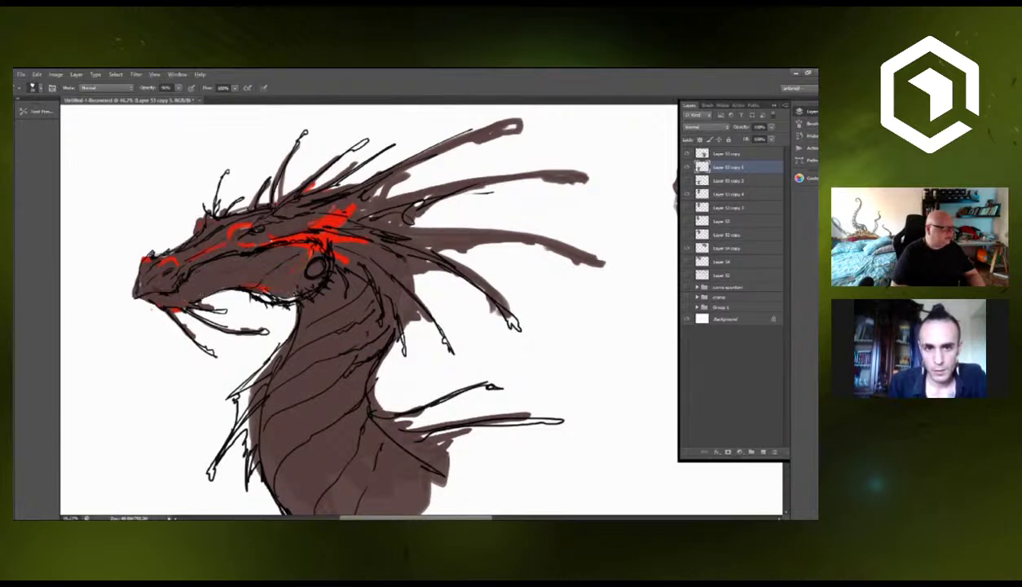
mouse_move(255, 286)
mouse_down()
mouse_move(296, 289)
mouse_move(270, 292)
mouse_up()
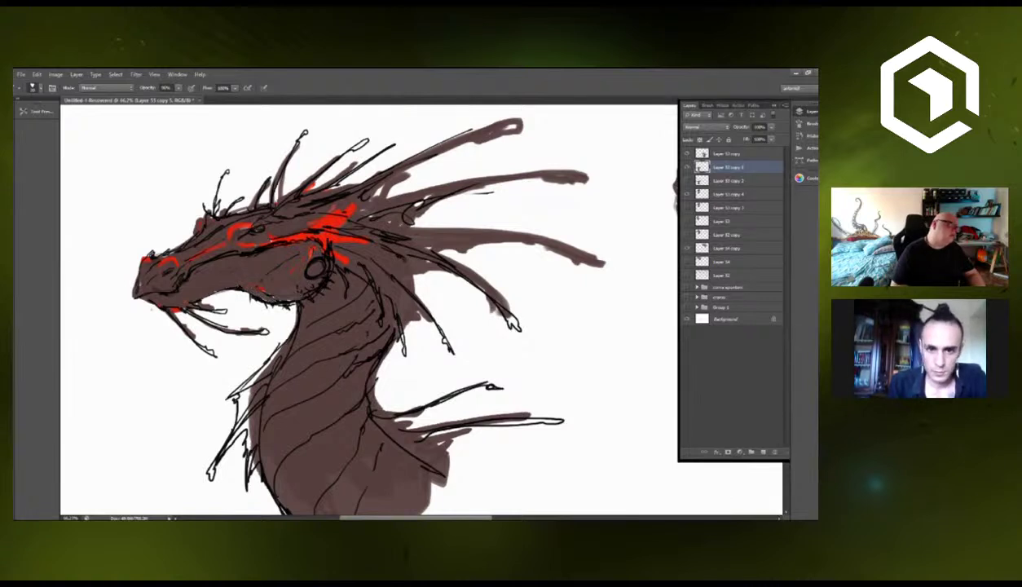
Erase a rounded notch under the spiny dragon's jaw, outline it in ink, and add bristles and cheek texture.
key(e)
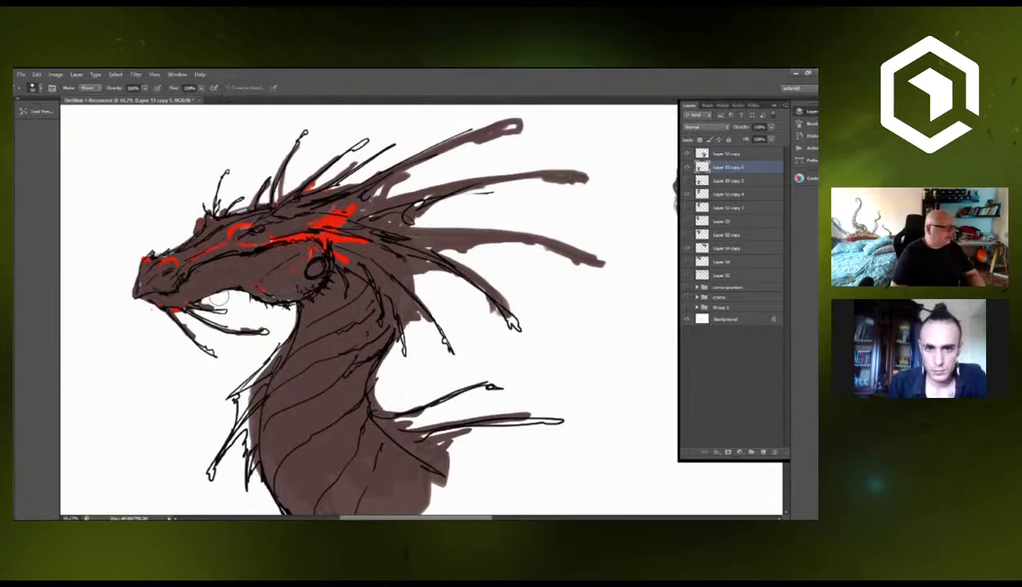
mouse_move(218, 299)
mouse_down()
mouse_move(222, 284)
mouse_move(210, 285)
mouse_move(241, 307)
mouse_up()
key(b)
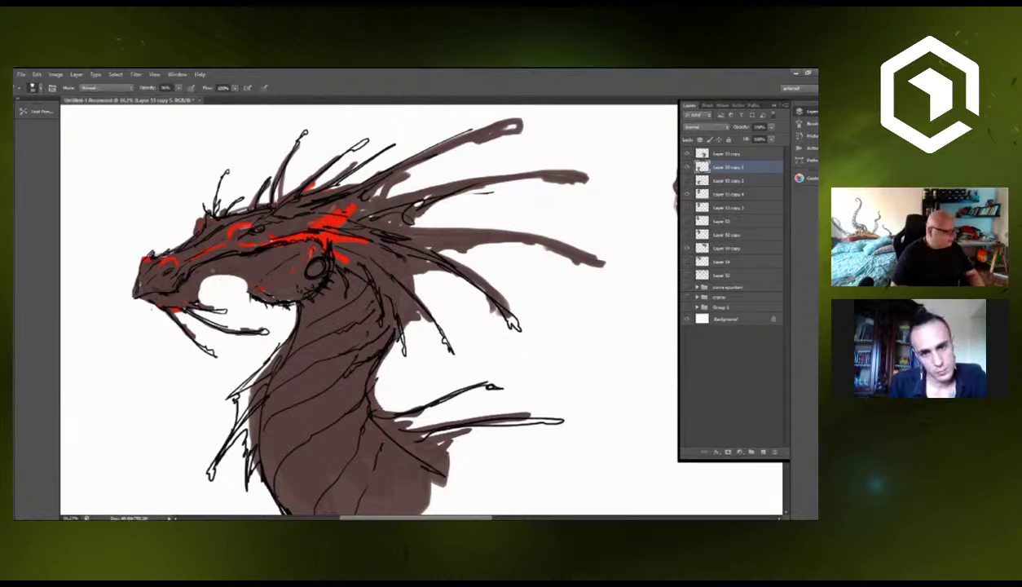
mouse_move(196, 282)
mouse_down()
mouse_move(240, 274)
mouse_move(242, 293)
mouse_move(310, 315)
mouse_move(281, 294)
mouse_move(284, 308)
mouse_up()
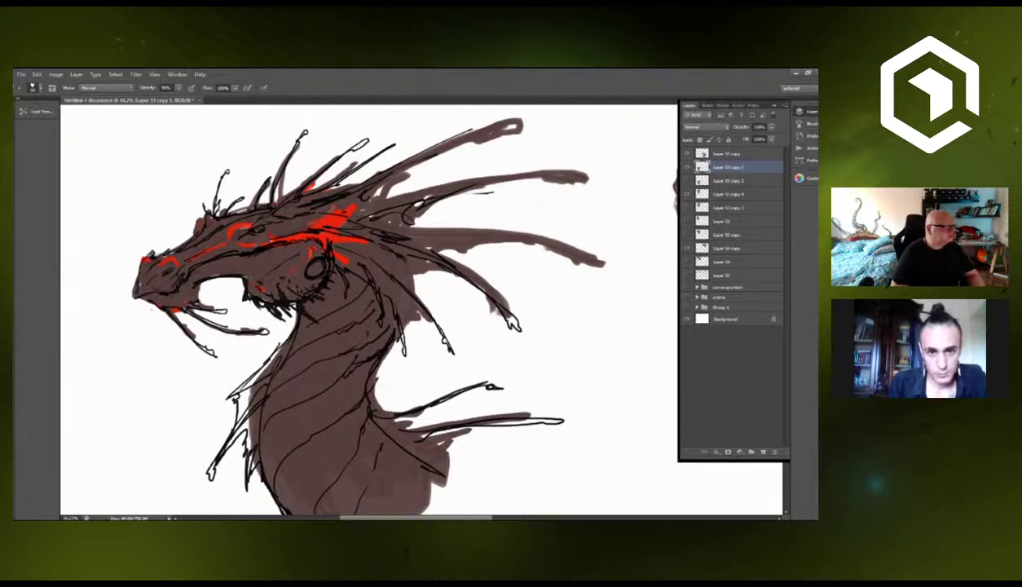
drag(239, 270, 264, 280)
mouse_move(295, 247)
mouse_down()
mouse_move(324, 231)
mouse_move(229, 250)
mouse_move(247, 234)
mouse_move(240, 251)
mouse_up()
drag(269, 235, 246, 250)
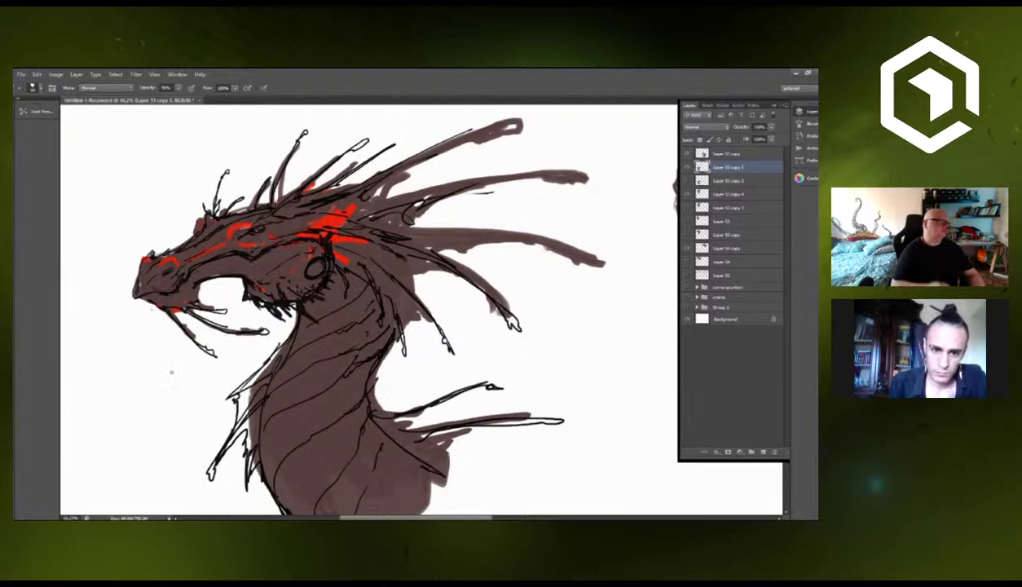
scroll(244, 316, down, 1)
scroll(239, 339, down, 4)
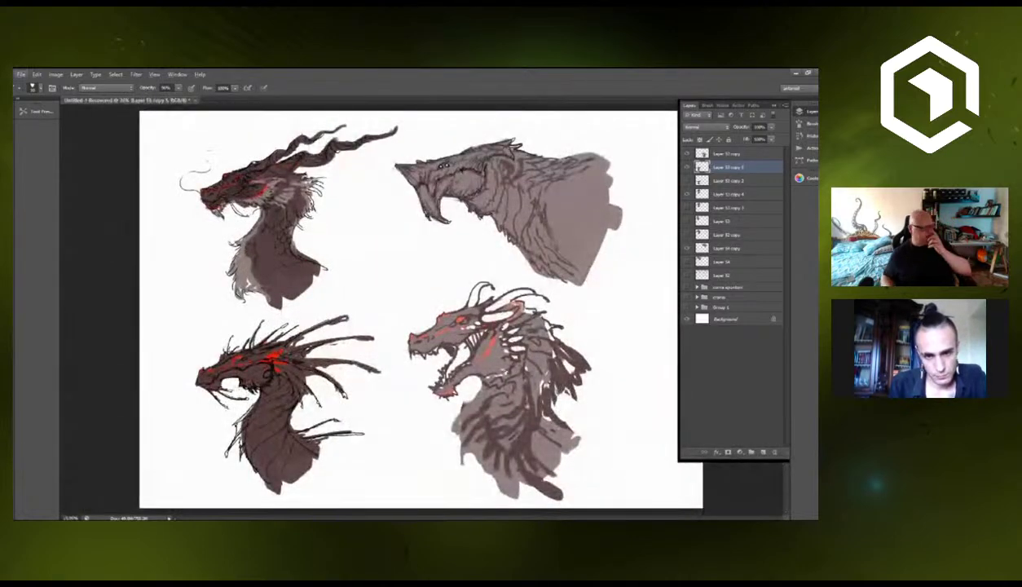
scroll(393, 355, up, 3)
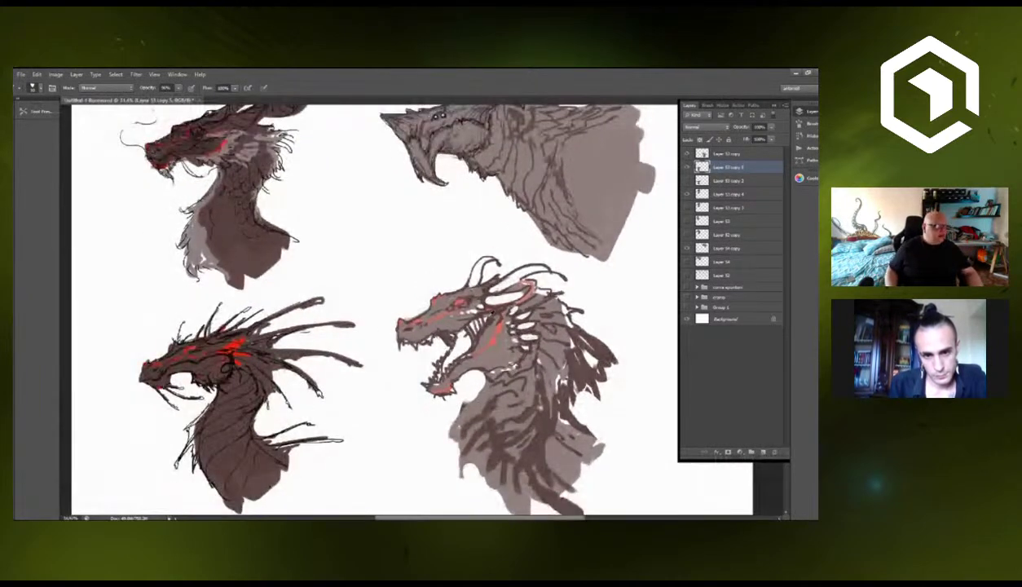
scroll(467, 326, up, 5)
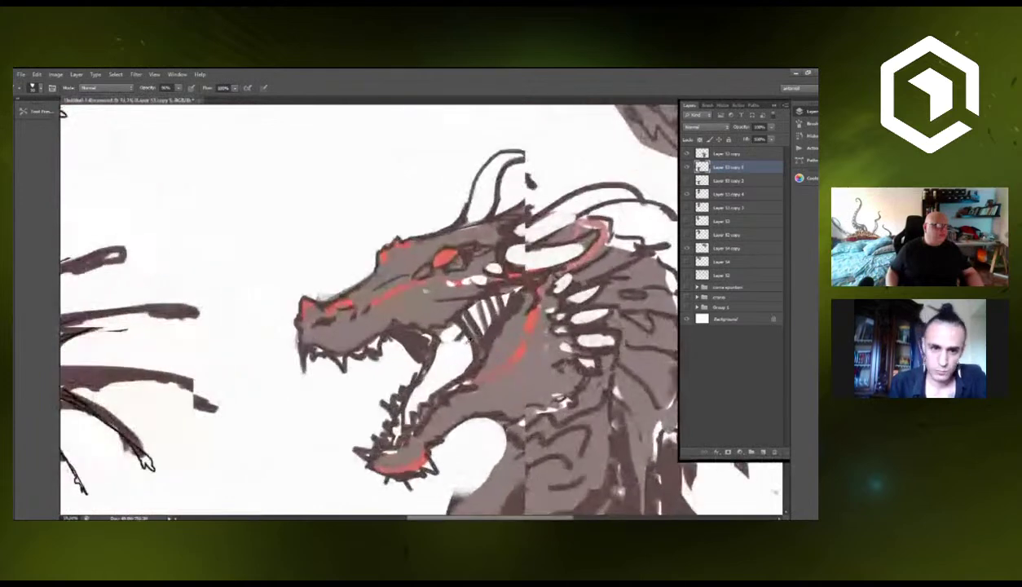
On the Layer 53 copy layer, ink black spikes along the open-mouthed dragon's brow and jagged contours around its eye.
drag(470, 338, 360, 255)
scroll(384, 302, down, 3)
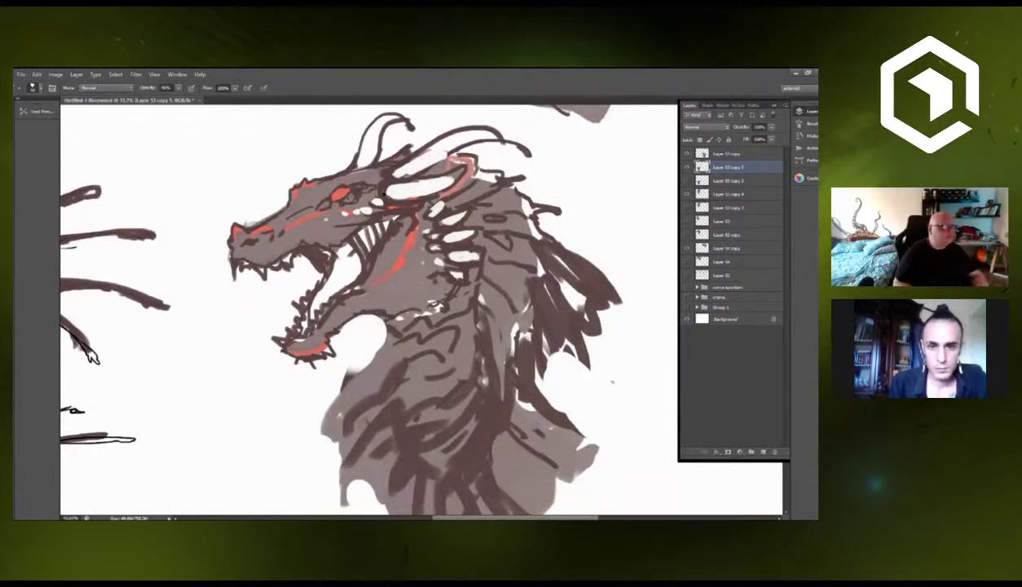
click(727, 153)
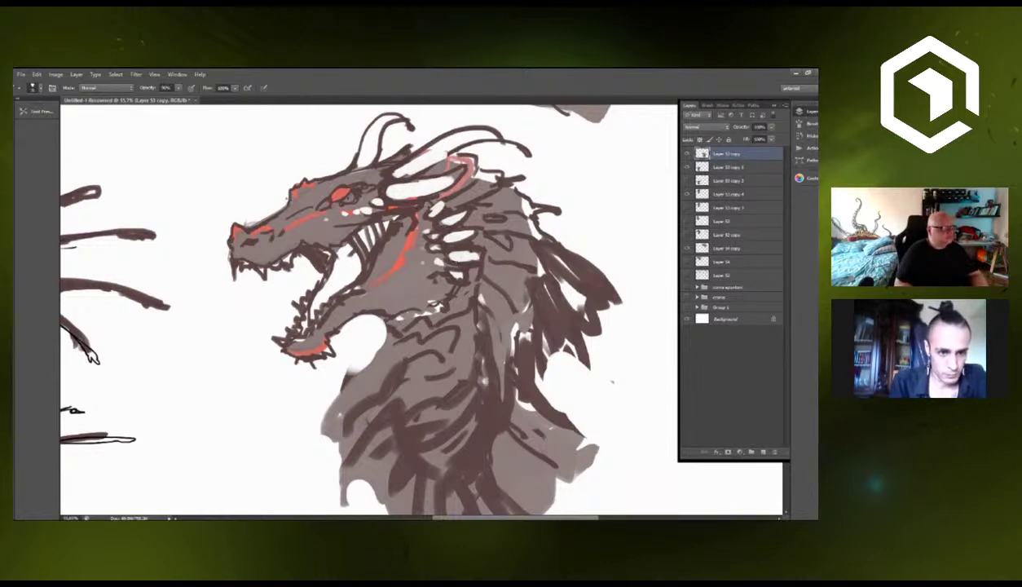
drag(287, 196, 342, 168)
mouse_move(325, 203)
mouse_down()
mouse_move(343, 172)
mouse_move(357, 178)
mouse_up()
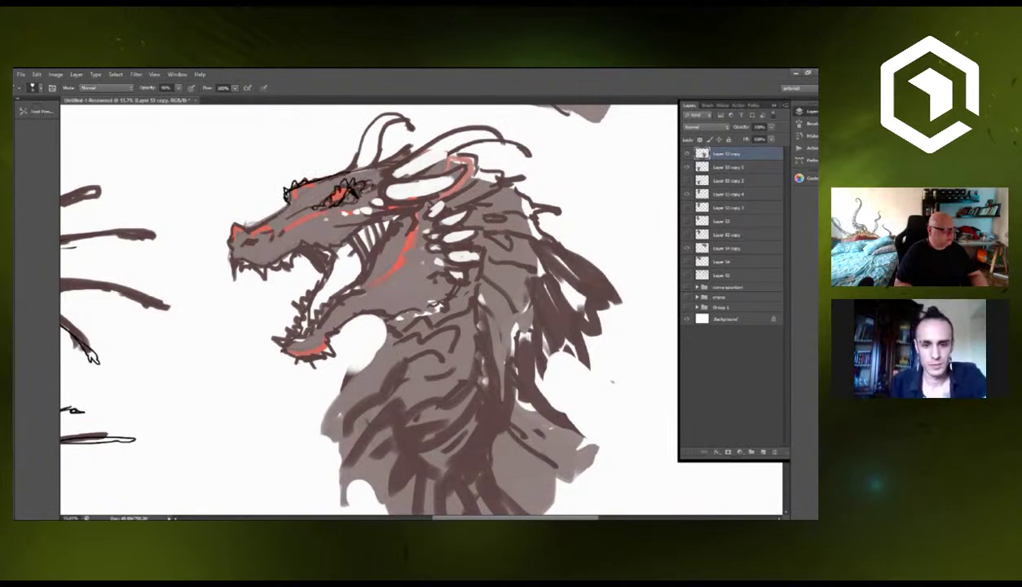
Ink black scales and ridges along the dragon's snout and outline the tip of its nose.
mouse_move(290, 203)
mouse_down()
mouse_move(229, 225)
mouse_move(268, 225)
mouse_up()
mouse_move(249, 216)
mouse_down()
mouse_move(293, 222)
mouse_move(257, 232)
mouse_move(285, 241)
mouse_move(257, 247)
mouse_move(249, 225)
mouse_move(310, 206)
mouse_move(298, 201)
mouse_up()
drag(291, 212, 313, 210)
mouse_move(291, 226)
mouse_down()
mouse_move(321, 222)
mouse_move(279, 206)
mouse_move(303, 195)
mouse_move(292, 198)
mouse_up()
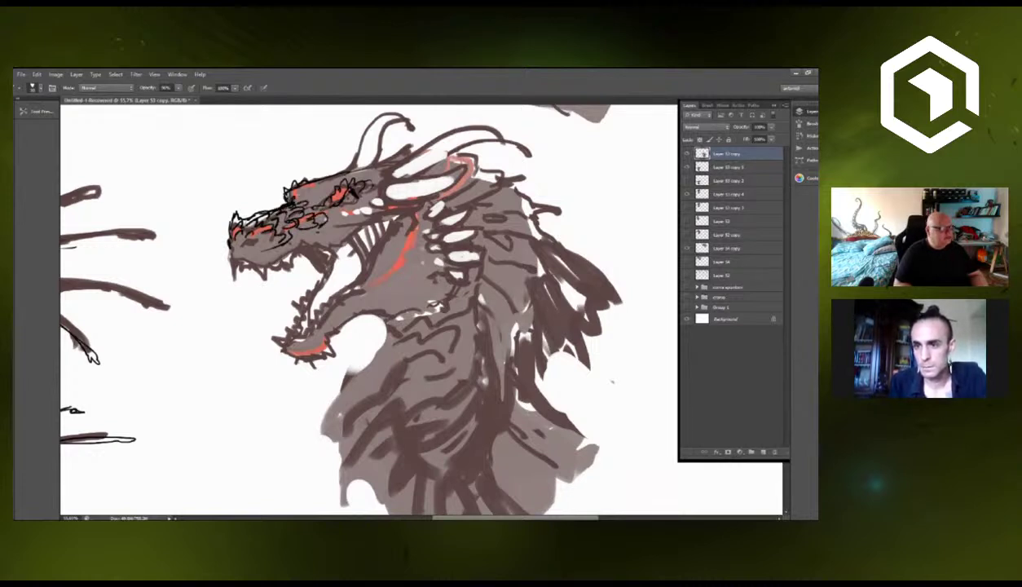
drag(225, 219, 221, 251)
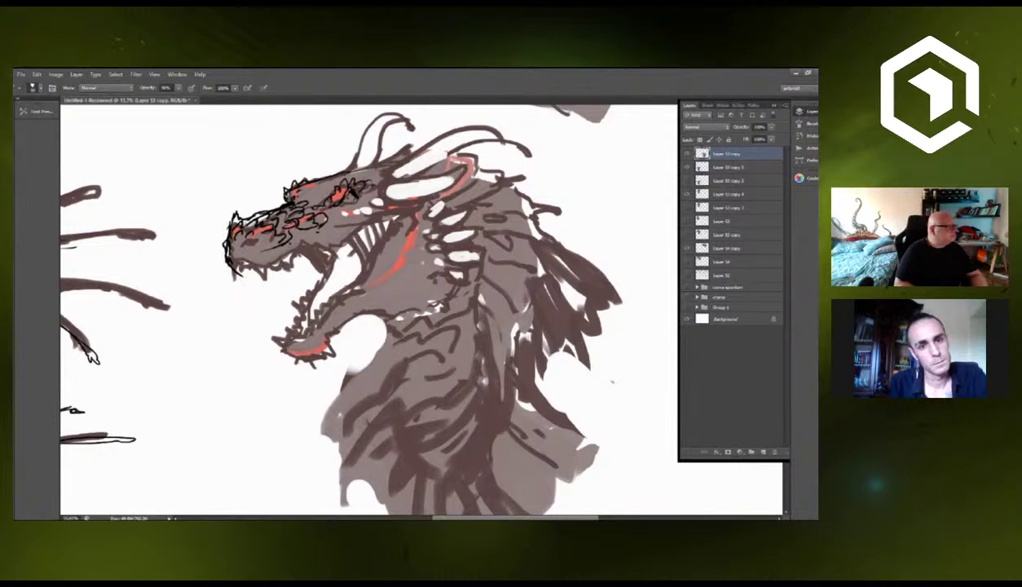
Erase the dragon's snout tip and front lower jaw, and ink a shorter muzzle with a bold upper mouth line.
key(e)
mouse_move(236, 205)
mouse_down()
mouse_move(256, 313)
mouse_move(289, 342)
mouse_move(291, 310)
mouse_move(314, 294)
mouse_move(337, 345)
mouse_up()
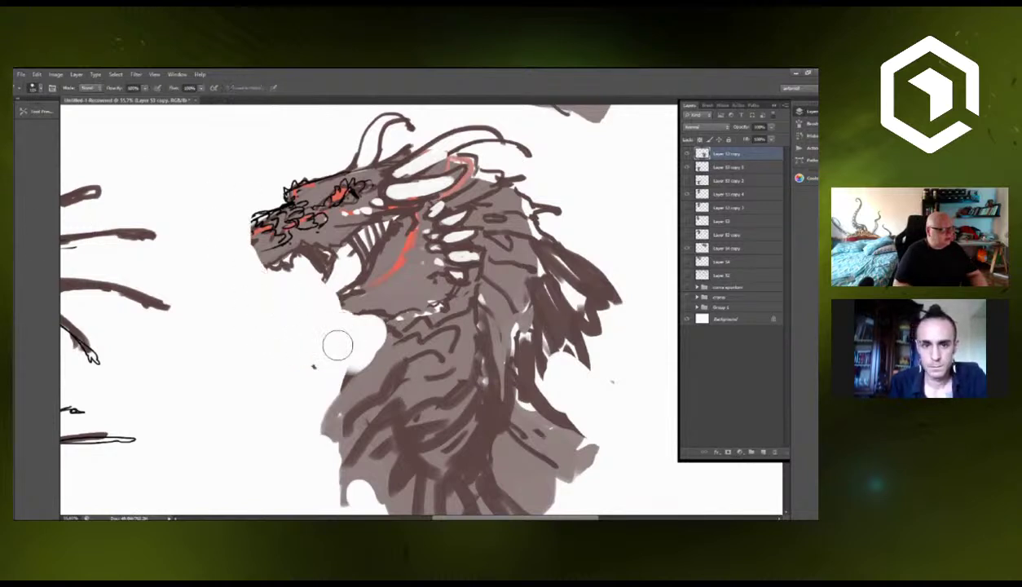
key(b)
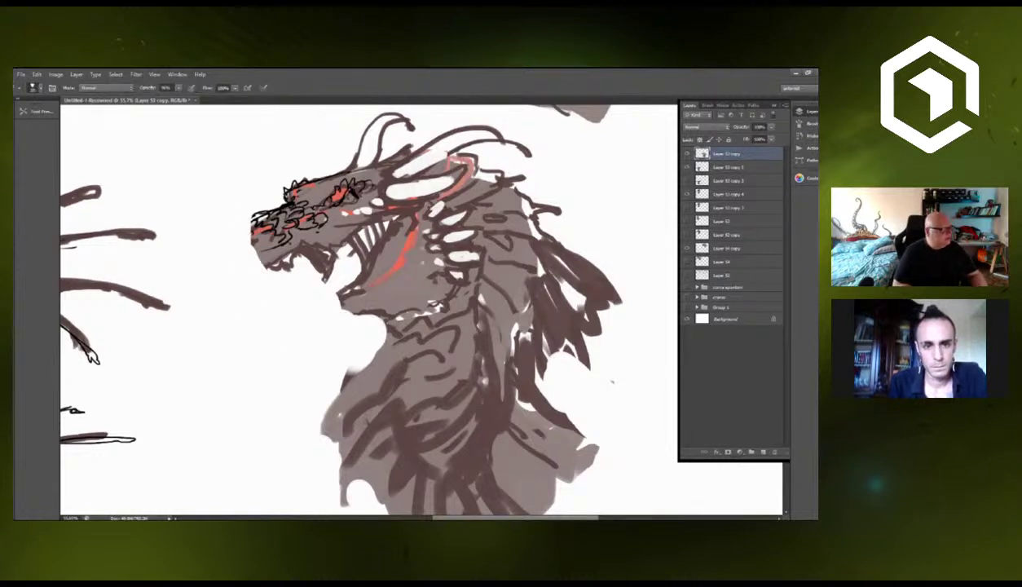
drag(242, 222, 254, 264)
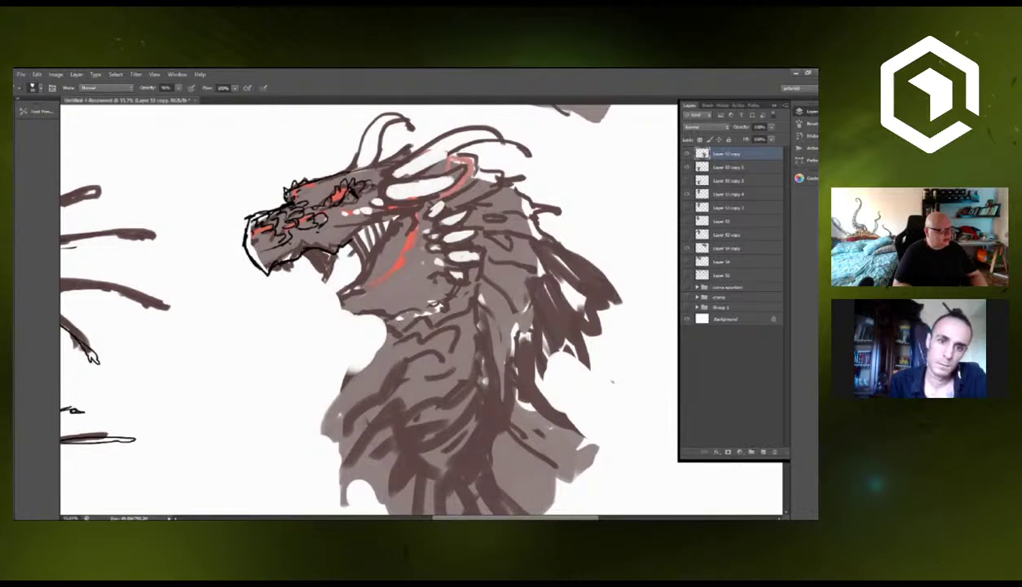
mouse_move(346, 233)
mouse_down()
mouse_move(376, 230)
mouse_move(399, 252)
mouse_move(335, 242)
mouse_move(254, 248)
mouse_move(258, 212)
mouse_move(273, 209)
mouse_up()
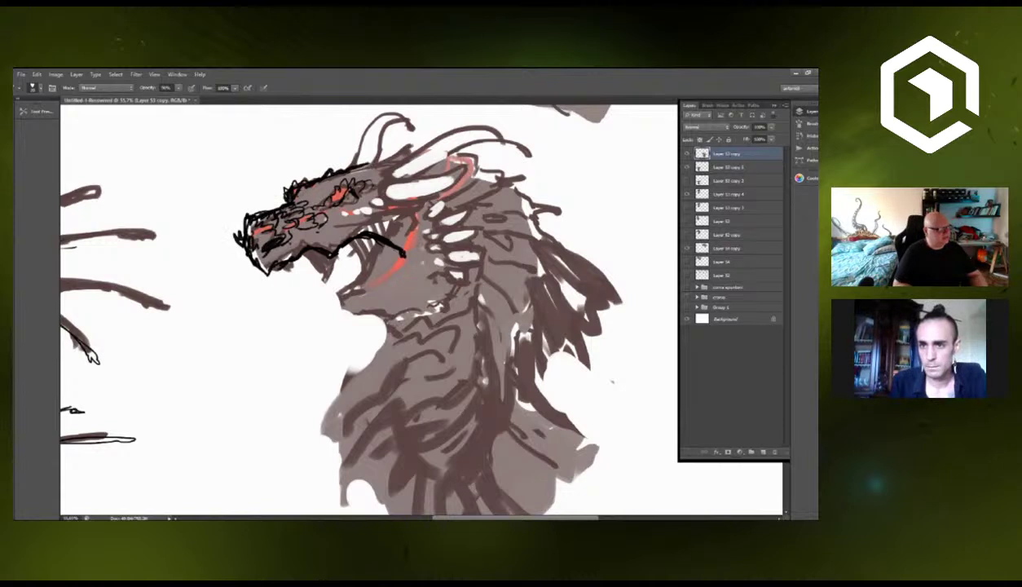
drag(248, 244, 268, 263)
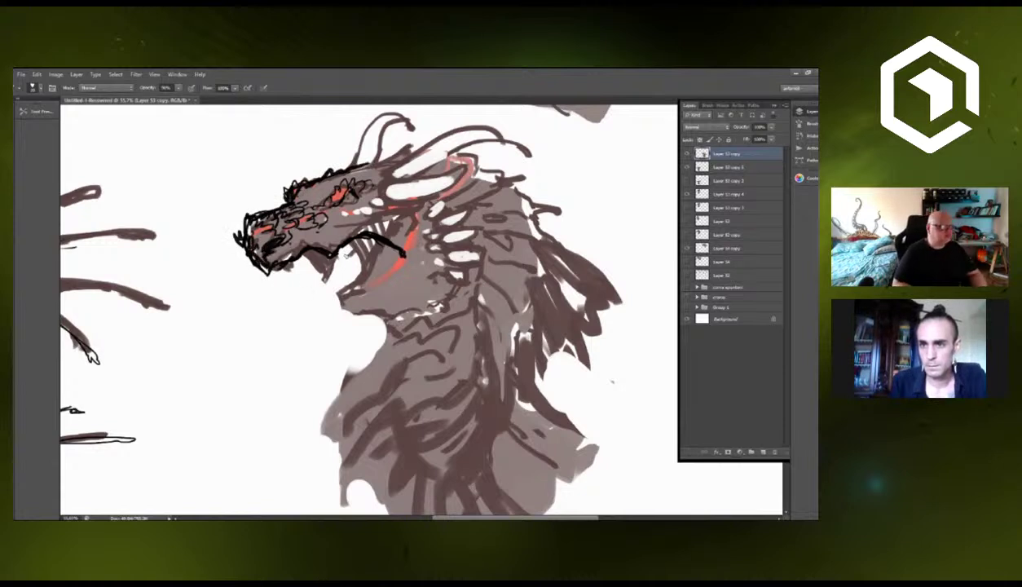
Ink a shorter lower jaw, the throat line down the front of the neck, and a curved contour behind the nape.
mouse_move(338, 244)
mouse_down()
mouse_move(367, 282)
mouse_move(367, 333)
mouse_move(383, 306)
mouse_move(438, 294)
mouse_move(347, 373)
mouse_move(334, 430)
mouse_up()
drag(364, 371, 329, 440)
drag(396, 326, 358, 373)
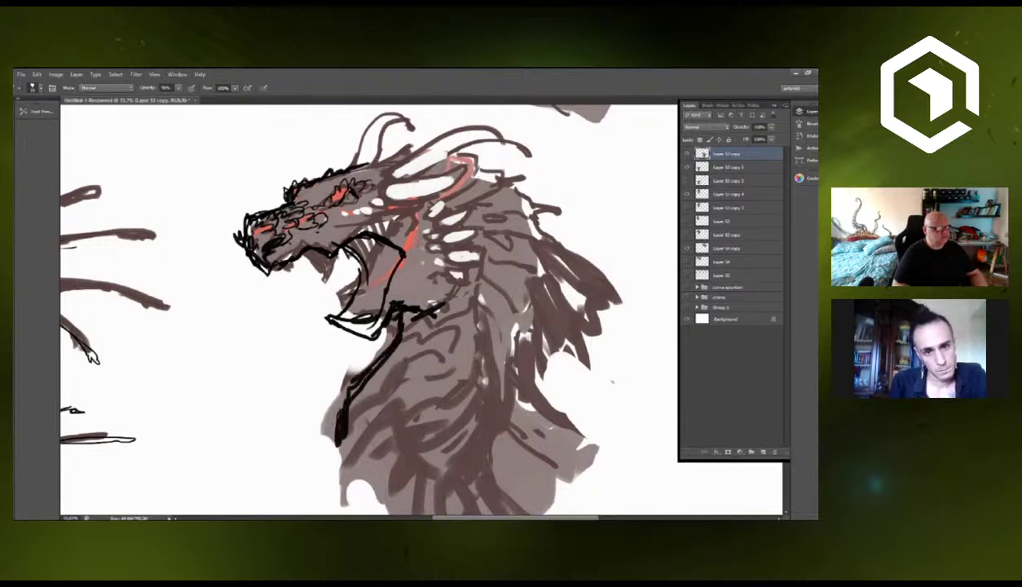
mouse_move(489, 167)
mouse_down()
mouse_move(568, 236)
mouse_move(573, 255)
mouse_up()
drag(440, 285, 423, 273)
Erase the leftover fang beneath the dragon's upper jaw and ink a pointed tongue inside the open mouth.
key(e)
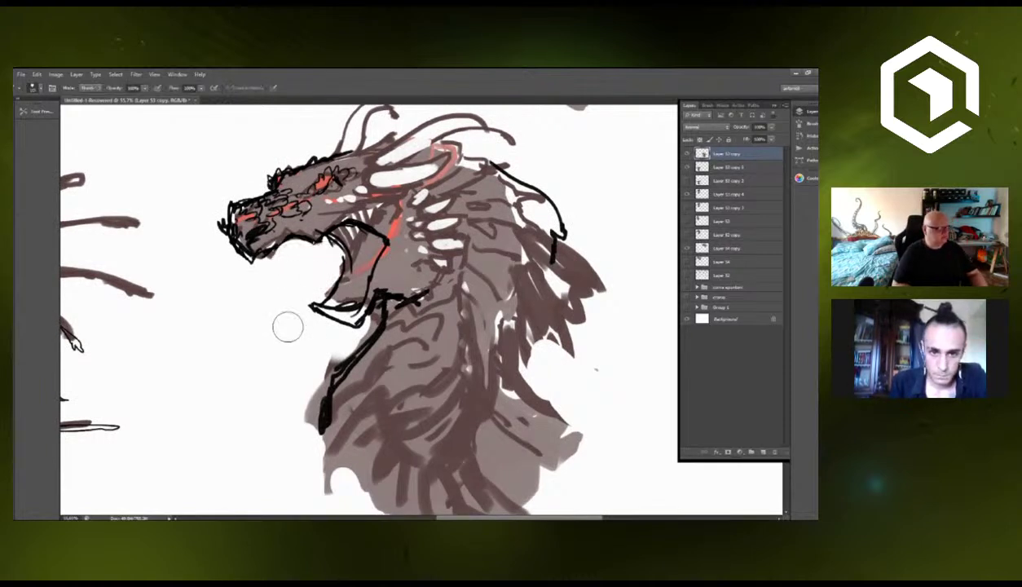
key(b)
mouse_move(329, 238)
mouse_down()
mouse_move(303, 271)
mouse_move(356, 269)
mouse_up()
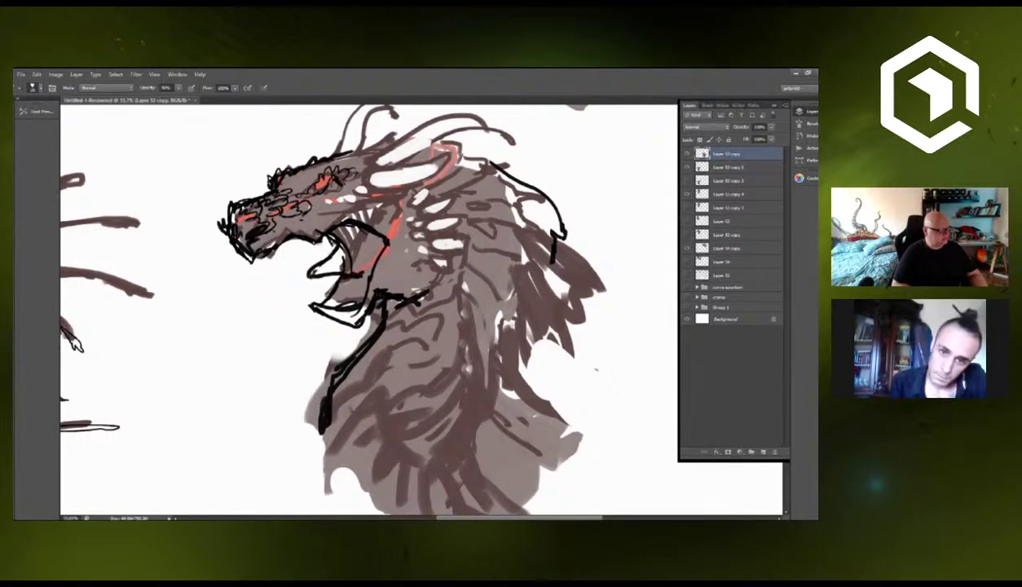
drag(330, 237, 350, 253)
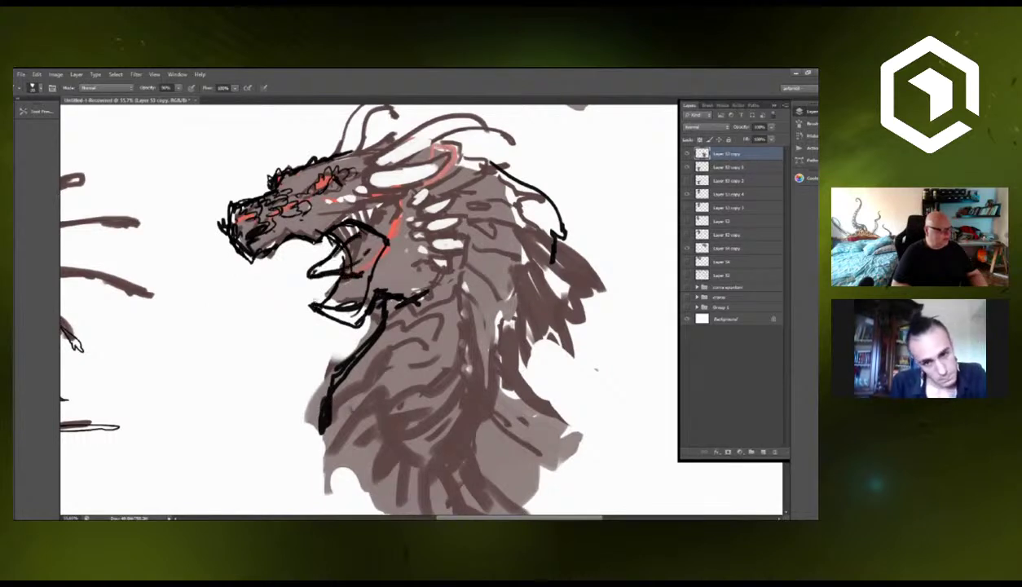
Ink teeth along both jaws and darken the back of the dragon's mouth with black strokes.
drag(313, 303, 352, 286)
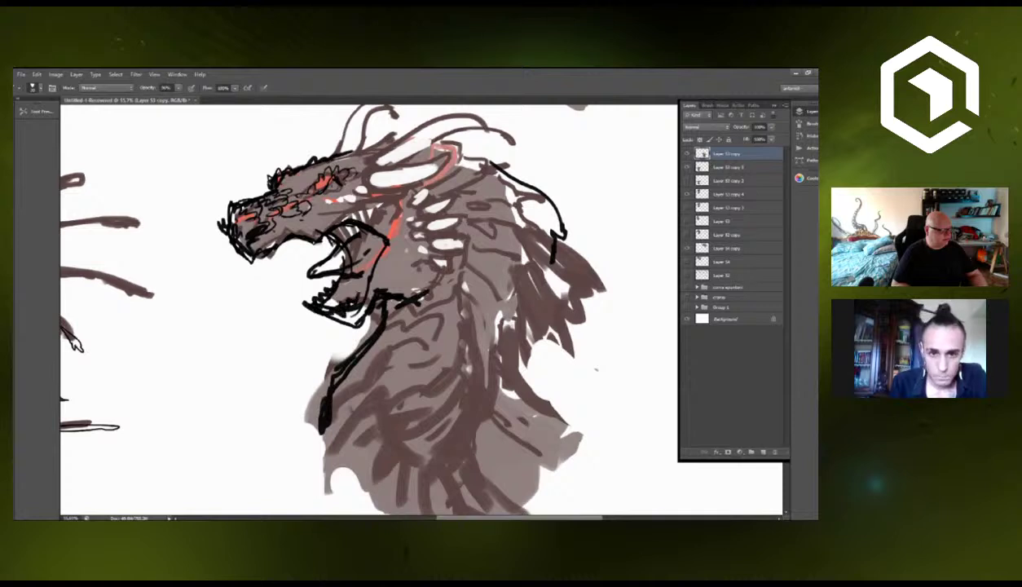
drag(371, 251, 337, 299)
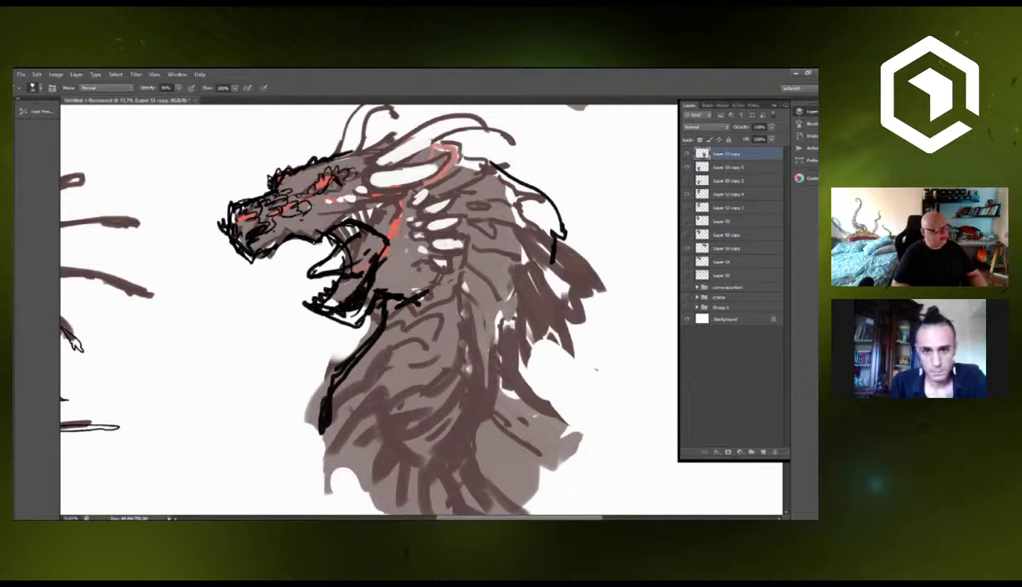
drag(373, 250, 347, 287)
drag(373, 238, 354, 256)
mouse_move(263, 252)
mouse_down()
mouse_move(251, 264)
mouse_move(281, 246)
mouse_up()
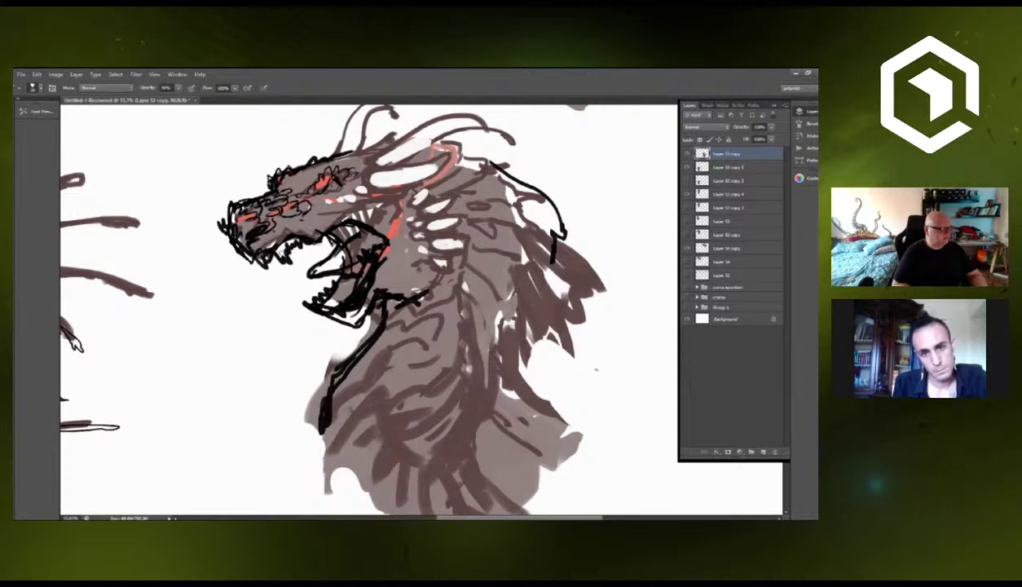
drag(343, 229, 335, 240)
drag(347, 221, 336, 235)
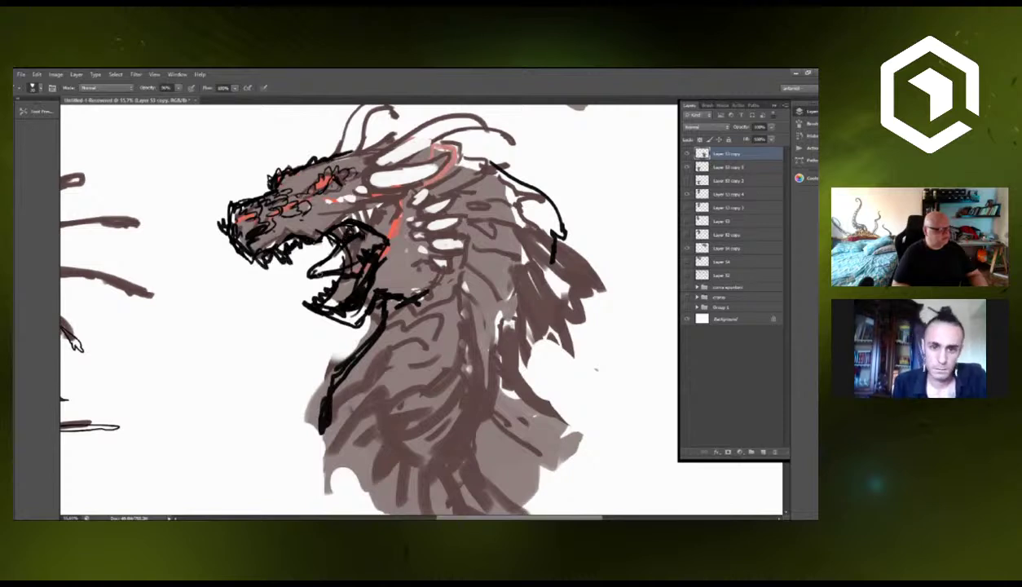
Paint a round white eye with a dark outline and add ink lines to the dragon's muzzle, cheek and rear jaw.
mouse_move(318, 183)
mouse_down()
mouse_move(331, 196)
mouse_move(337, 182)
mouse_up()
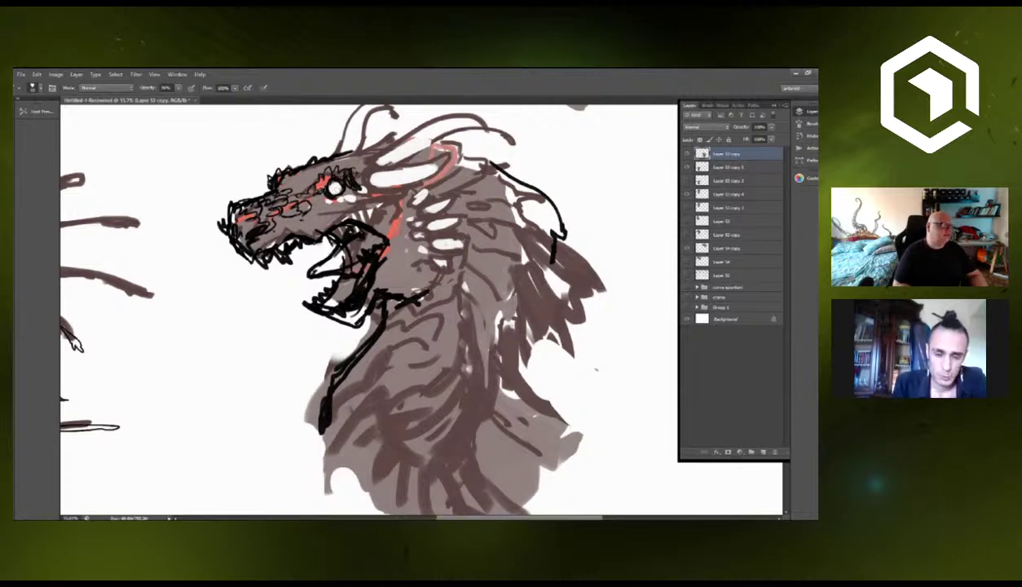
mouse_move(258, 229)
mouse_down()
mouse_move(286, 227)
mouse_move(306, 198)
mouse_move(300, 224)
mouse_up()
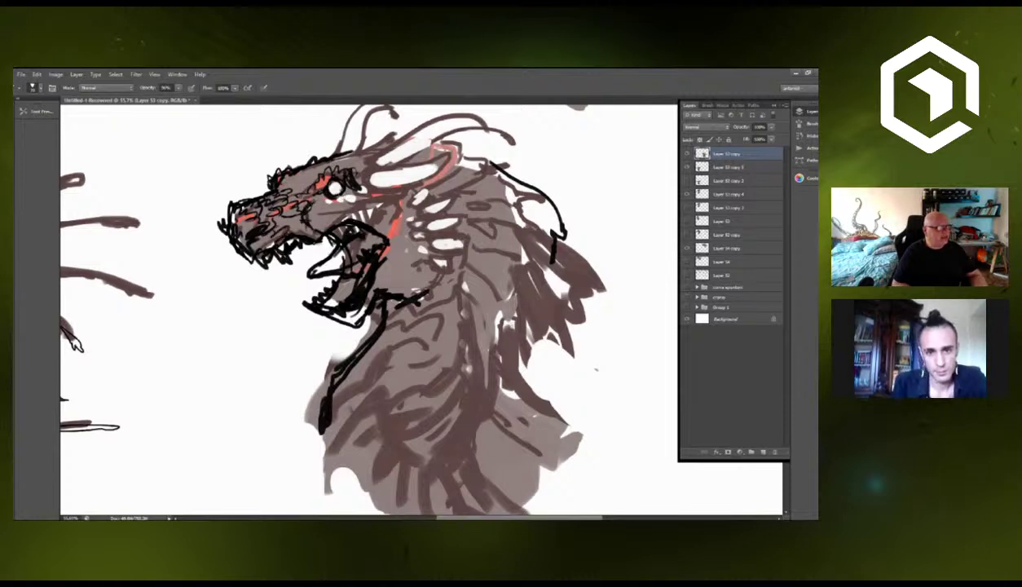
drag(387, 231, 379, 253)
drag(360, 210, 372, 217)
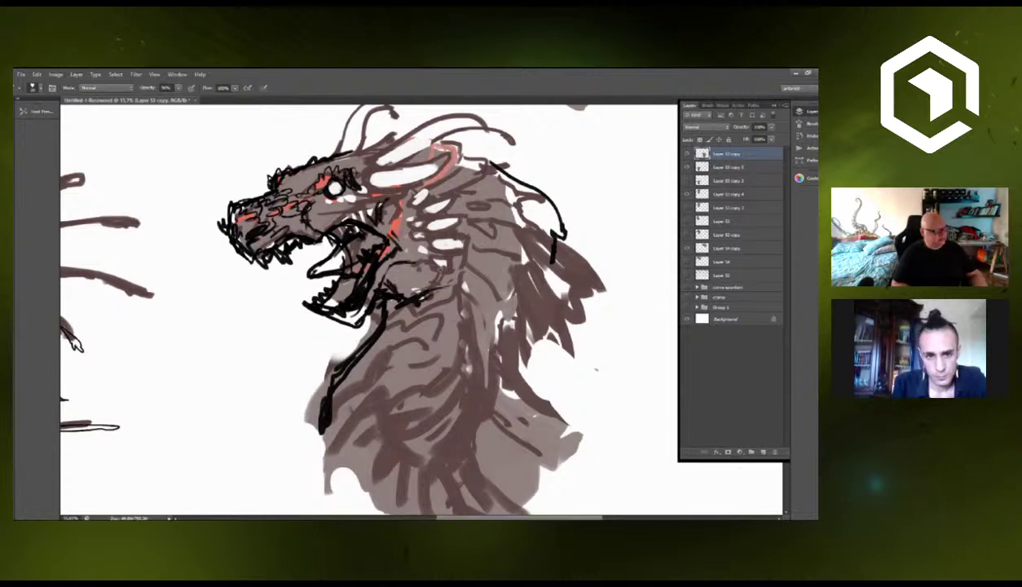
mouse_move(412, 284)
mouse_down()
mouse_move(444, 268)
mouse_move(458, 222)
mouse_move(447, 257)
mouse_move(401, 291)
mouse_up()
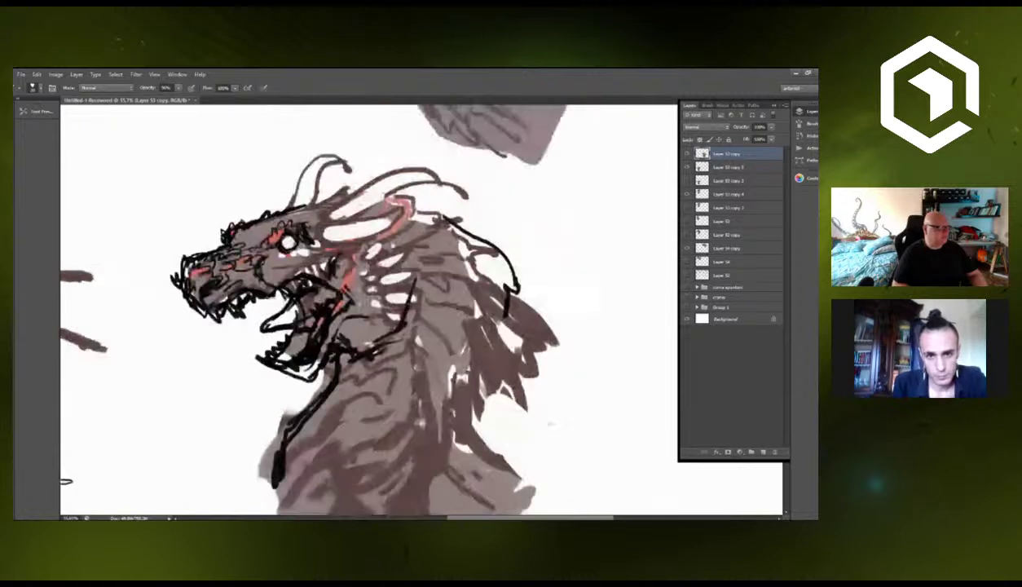
Paint the dragon's front horn and the swept-back horns on its crown solid black, reshaping the front horn's tip.
drag(270, 208, 326, 155)
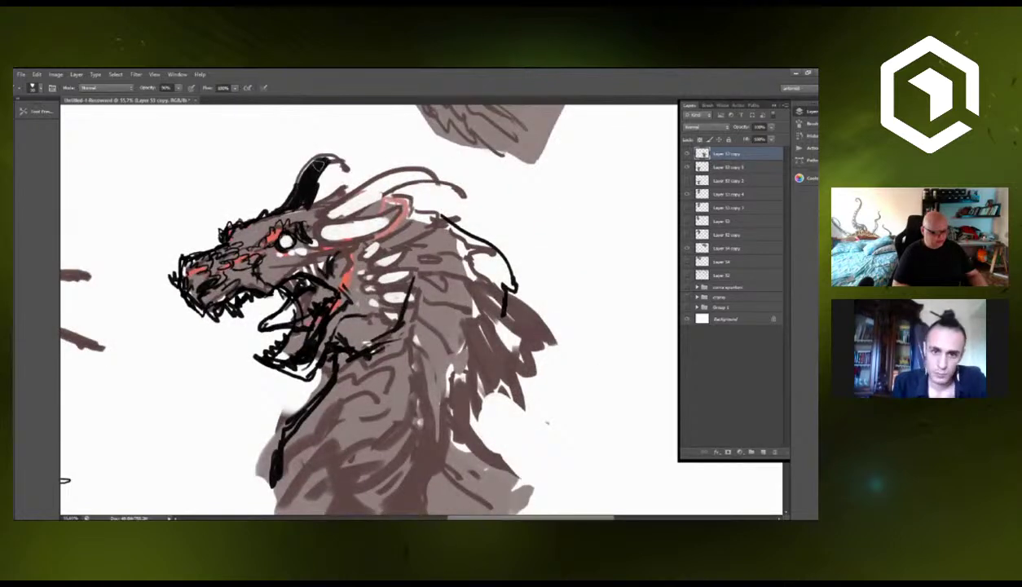
key(e)
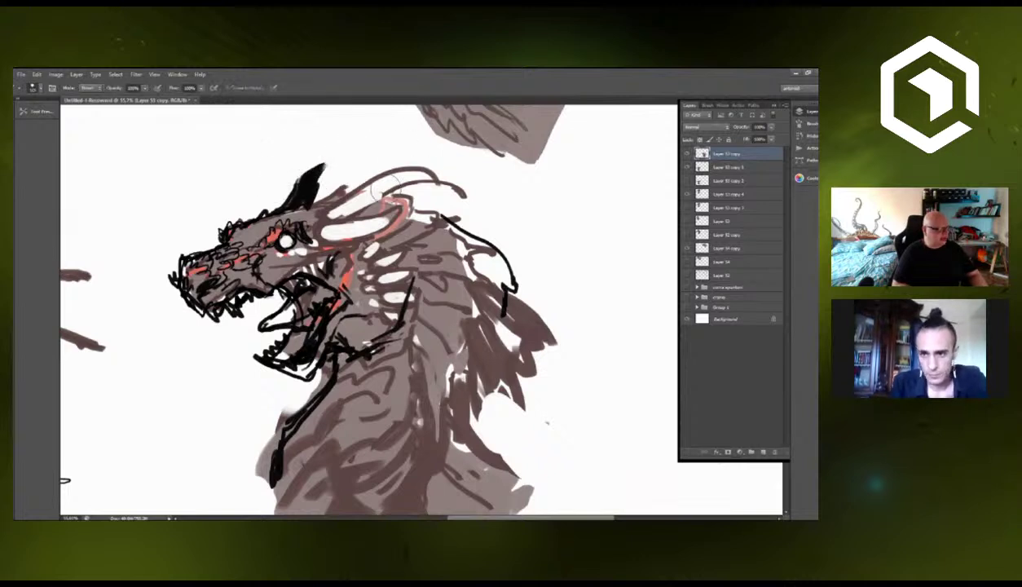
key(b)
mouse_move(313, 211)
mouse_down()
mouse_move(414, 166)
mouse_move(342, 203)
mouse_move(383, 176)
mouse_up()
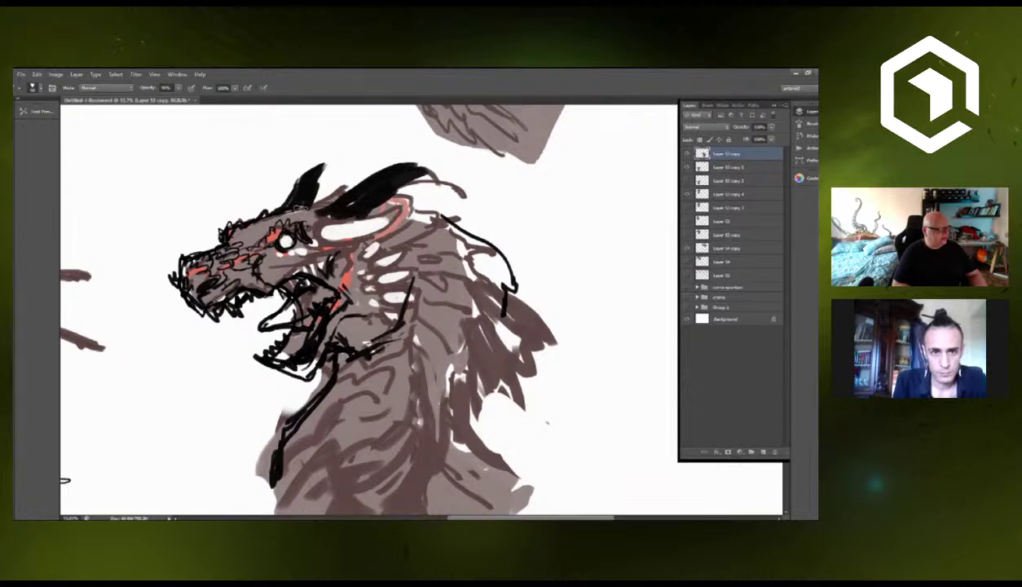
mouse_move(303, 209)
mouse_down()
mouse_move(351, 166)
mouse_move(326, 202)
mouse_move(397, 201)
mouse_up()
drag(334, 229, 397, 207)
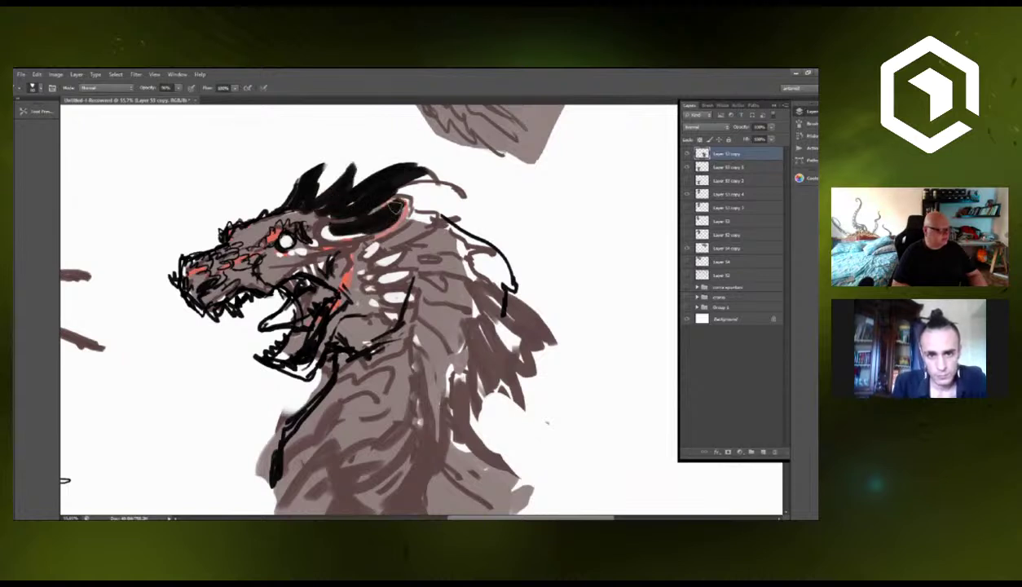
mouse_move(292, 187)
mouse_down()
mouse_move(313, 161)
mouse_move(323, 166)
mouse_up()
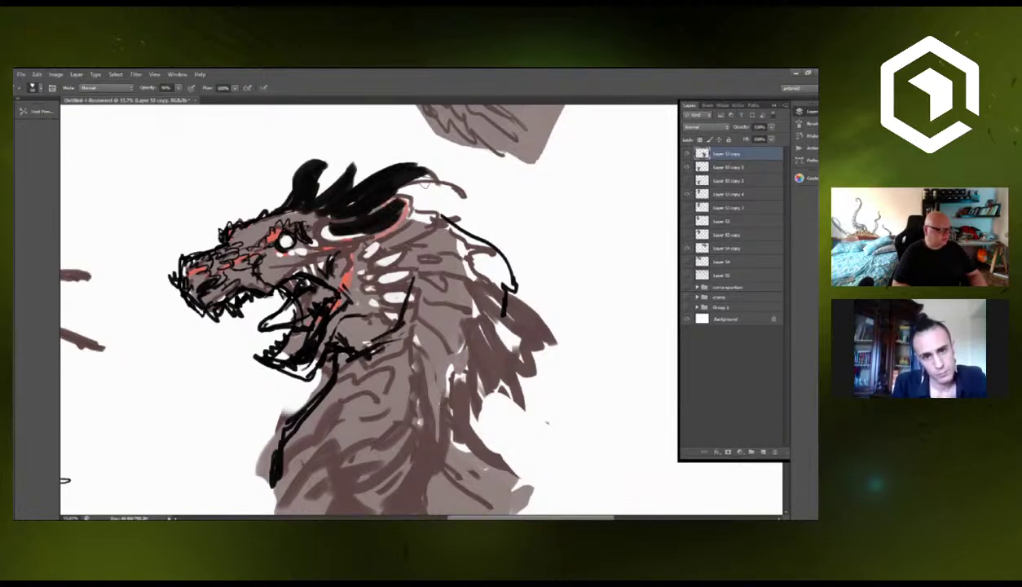
Paint black spikes behind the dragon's crown horns and thicken the spikes above its brow.
drag(407, 171, 463, 194)
mouse_move(401, 214)
mouse_down()
mouse_move(431, 225)
mouse_move(445, 201)
mouse_up()
mouse_move(399, 242)
mouse_down()
mouse_move(452, 233)
mouse_move(412, 243)
mouse_up()
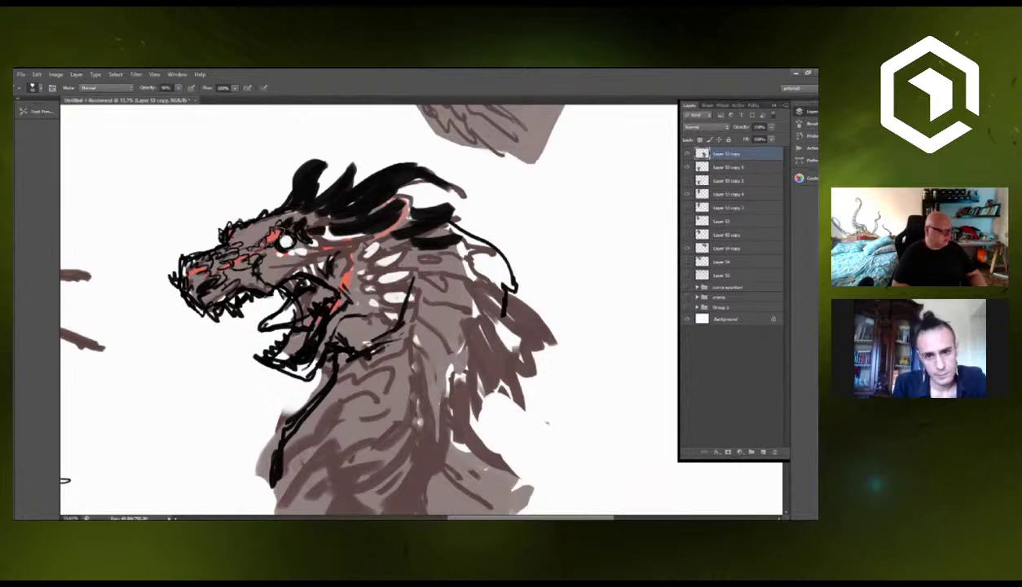
drag(231, 222, 261, 214)
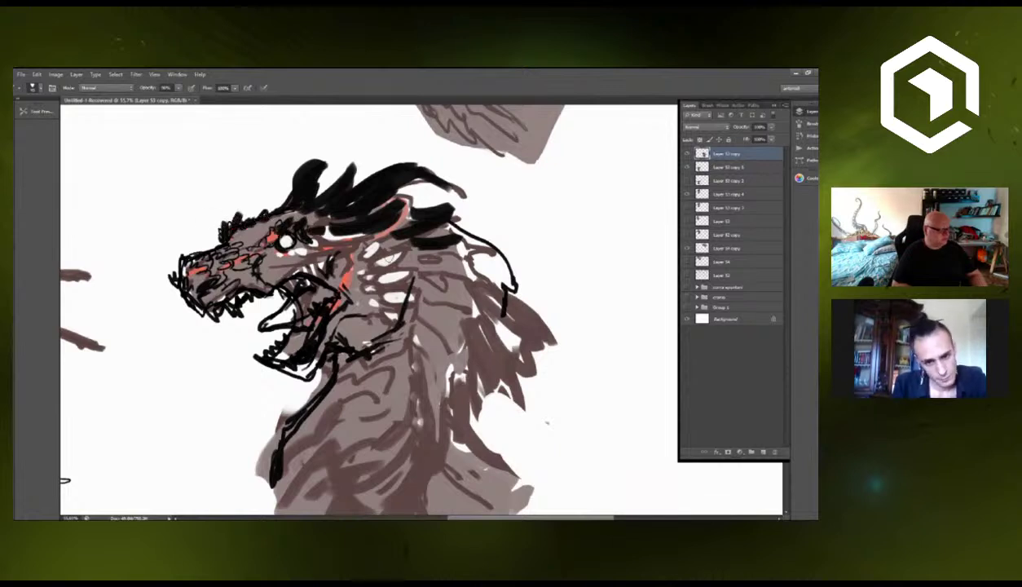
Fill the dragon's tongue and mouth interior with brown and black, and ink heavy folds along the rear jaw.
mouse_move(278, 272)
mouse_down()
mouse_move(330, 289)
mouse_move(308, 285)
mouse_up()
mouse_move(299, 323)
mouse_down()
mouse_move(289, 339)
mouse_move(290, 302)
mouse_move(298, 311)
mouse_up()
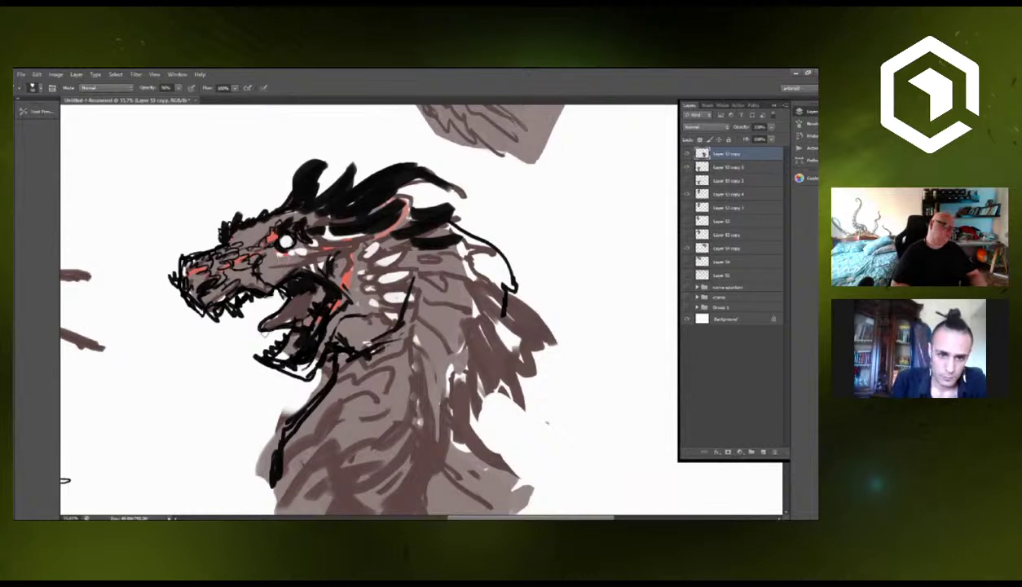
mouse_move(335, 335)
mouse_down()
mouse_move(361, 351)
mouse_move(351, 332)
mouse_move(404, 289)
mouse_move(405, 265)
mouse_up()
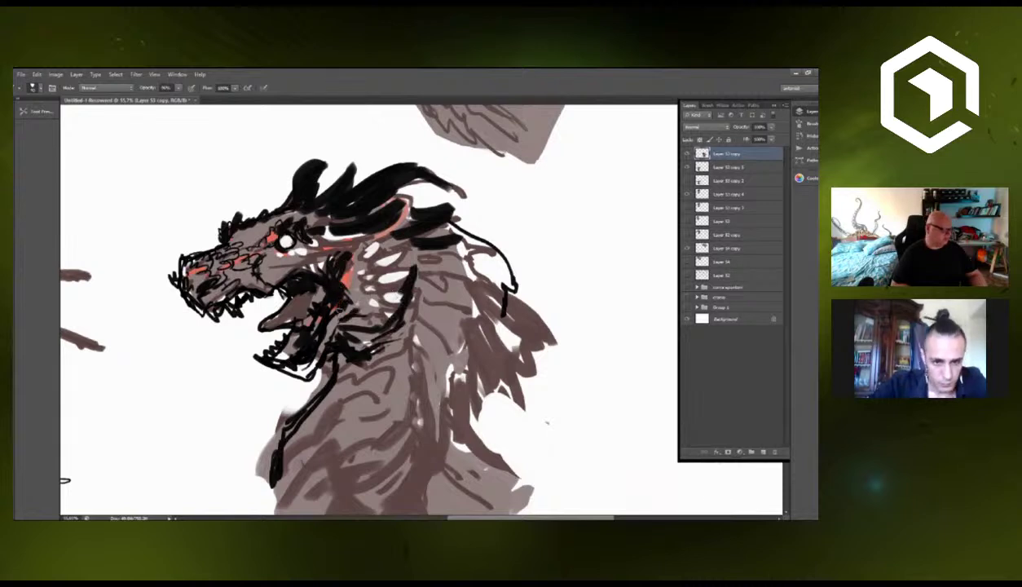
Paint stretched sinews at the corner of the dragon's mouth, accenting them with black and bright red strokes.
drag(313, 297, 342, 256)
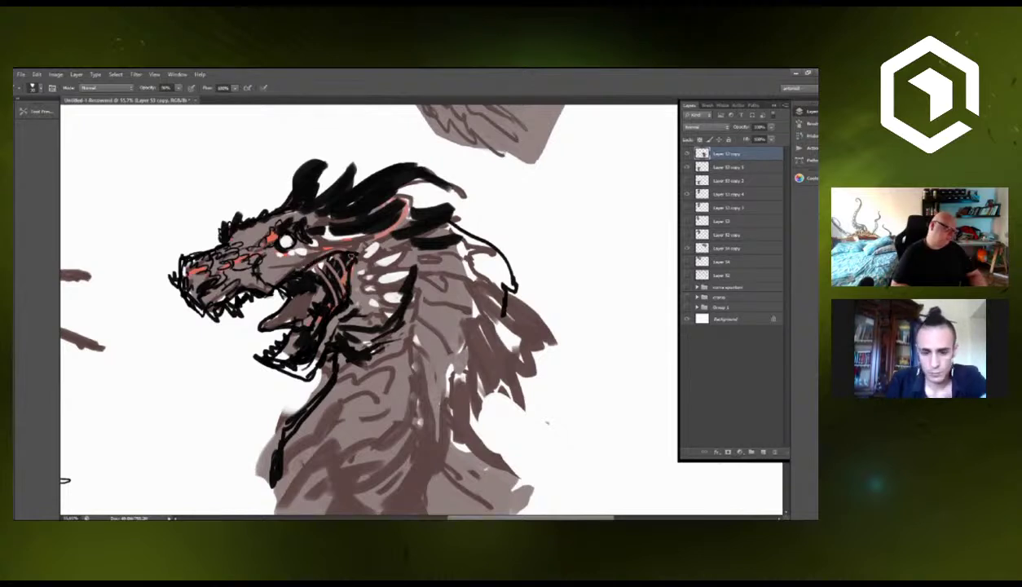
drag(322, 259, 334, 285)
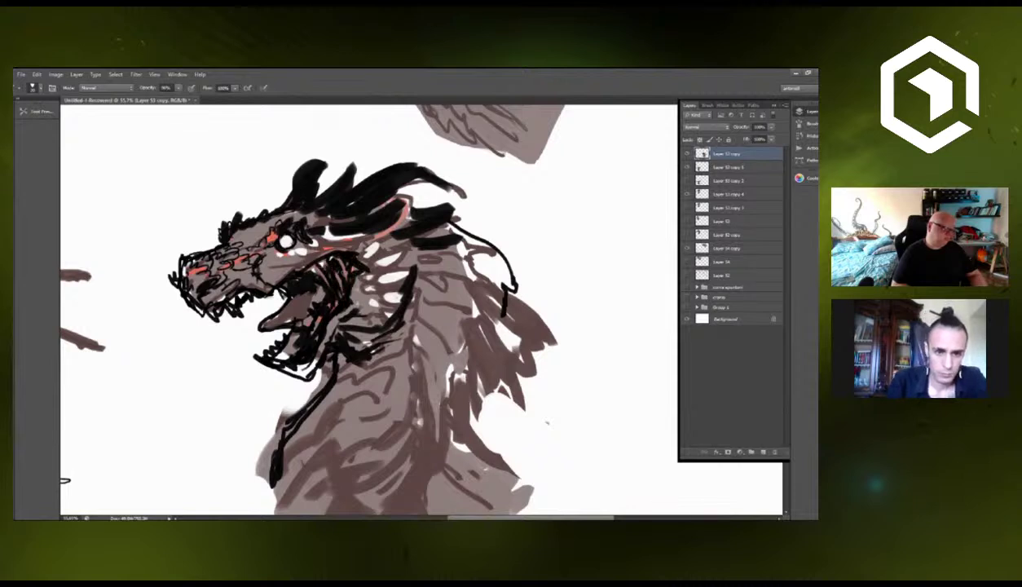
mouse_move(323, 242)
mouse_down()
mouse_move(329, 286)
mouse_move(334, 248)
mouse_move(346, 243)
mouse_up()
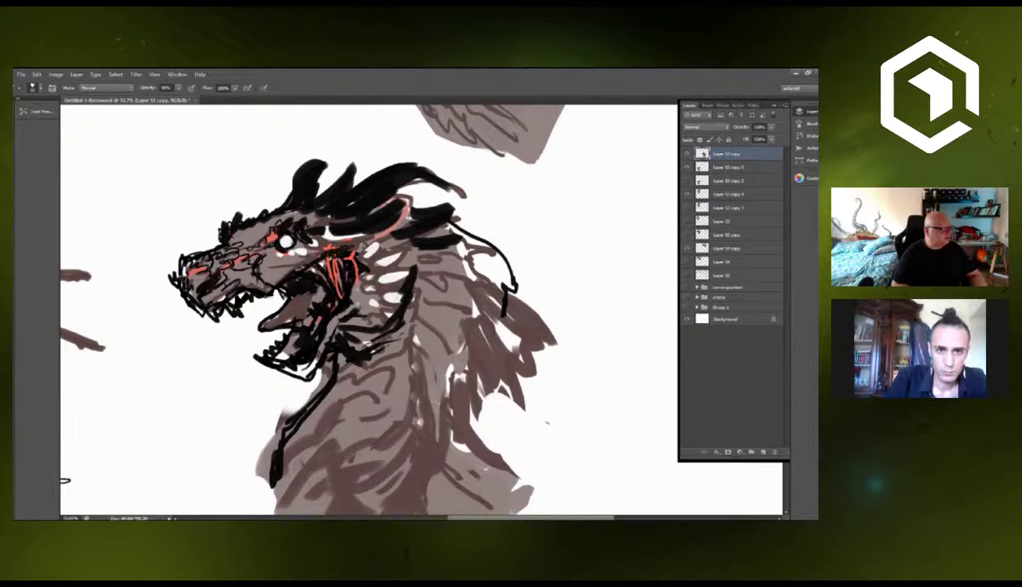
Paint a thick black curved band behind the dragon's cheek and under its jaw to separate the head from the neck.
drag(398, 246, 374, 340)
mouse_move(329, 378)
mouse_down()
mouse_move(372, 367)
mouse_move(432, 246)
mouse_move(471, 295)
mouse_up()
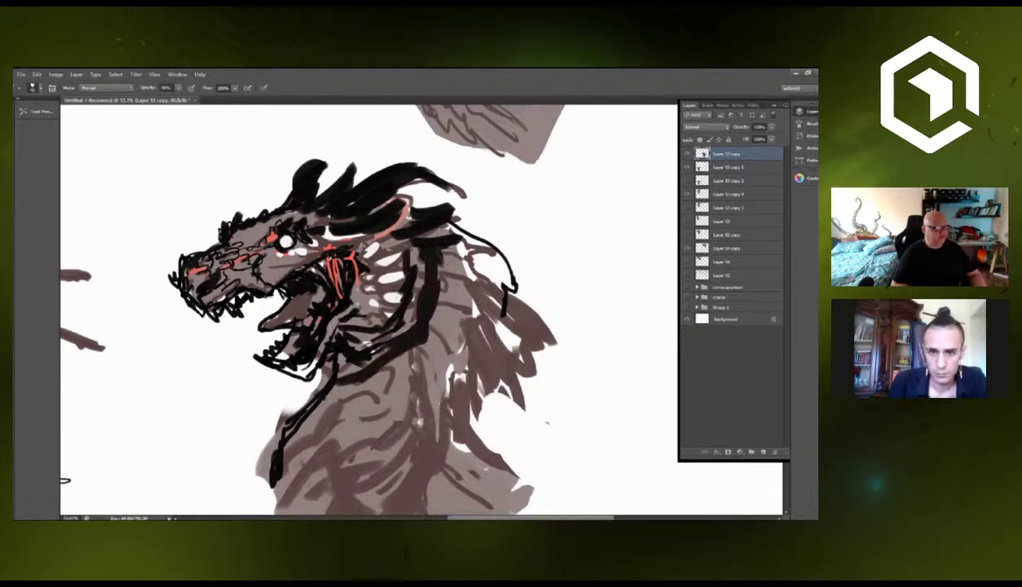
Thicken the black shading at the dragon's nape and erase the excess paint beneath its jaw and along the throat line.
mouse_move(430, 242)
mouse_down()
mouse_move(479, 297)
mouse_move(453, 254)
mouse_up()
scroll(443, 320, down, 5)
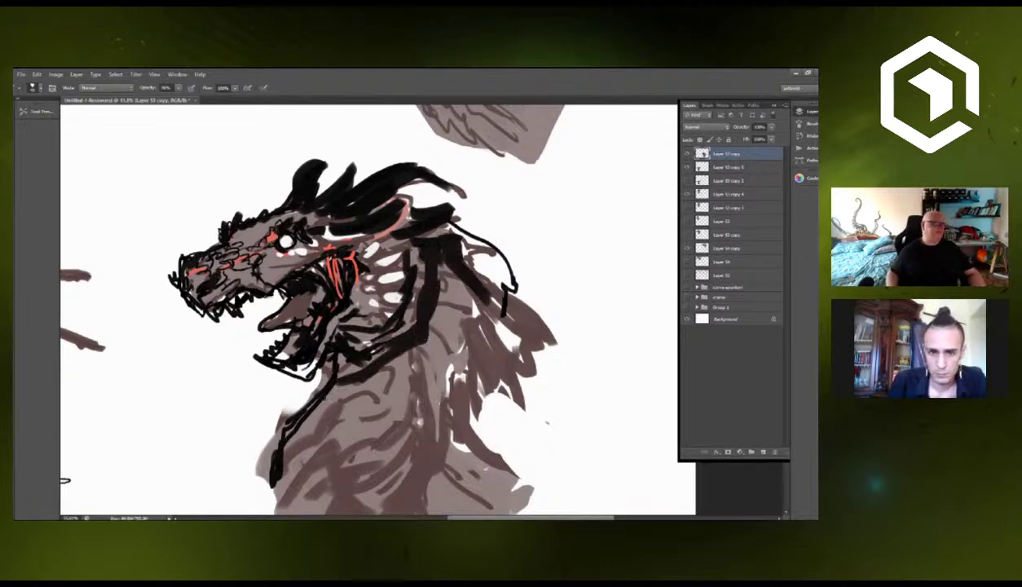
scroll(413, 323, up, 3)
key(e)
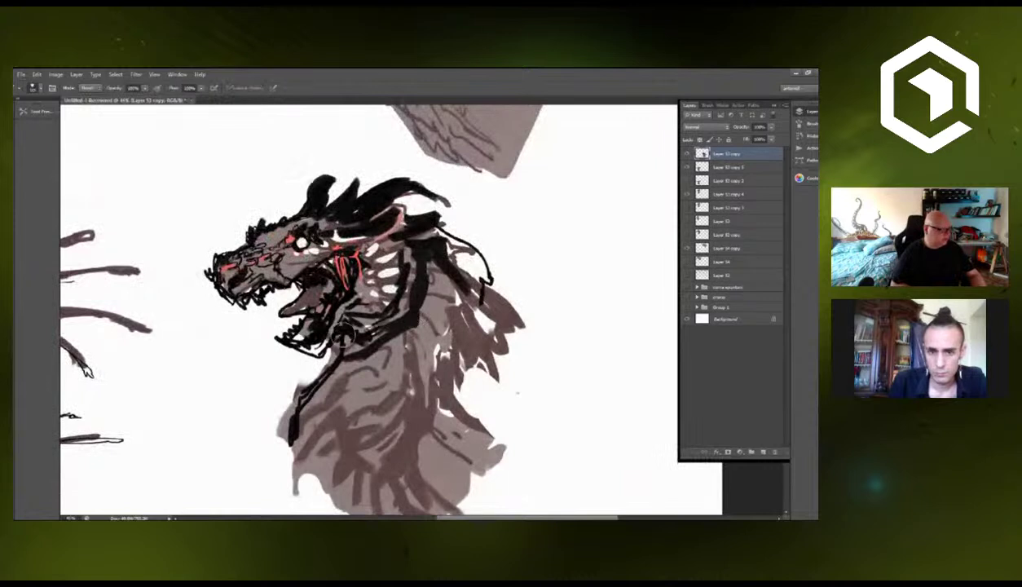
drag(335, 324, 291, 388)
drag(362, 335, 348, 281)
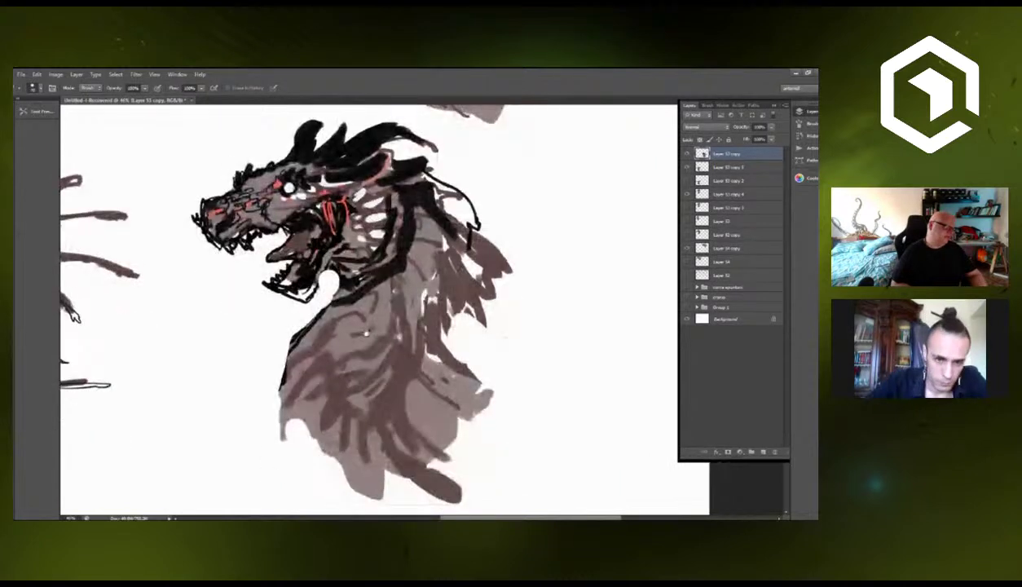
key(b)
key(b)
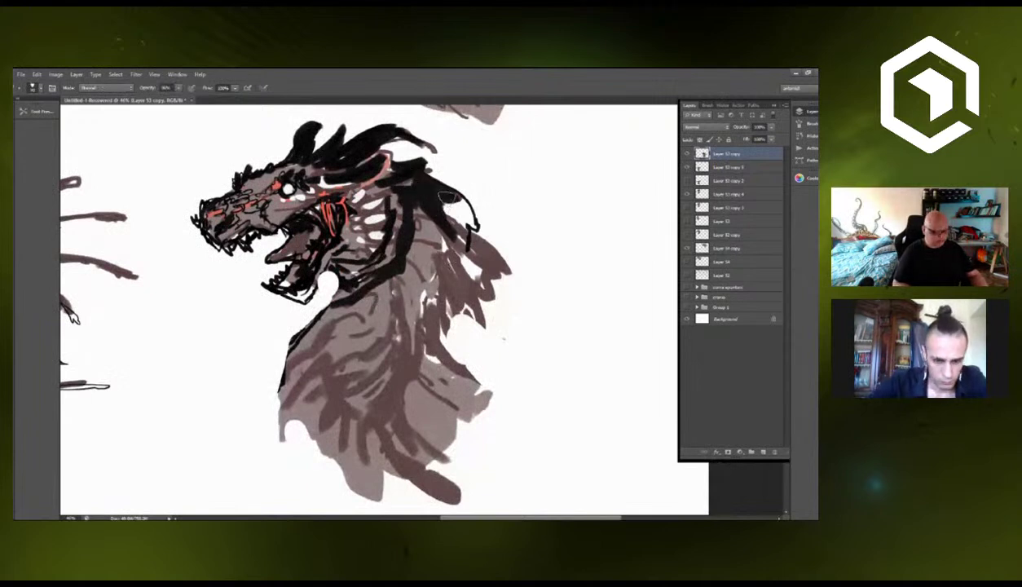
Erase the looping black line and feathery spikes behind the dragon's neck to slim its silhouette.
key(e)
mouse_move(438, 185)
mouse_down()
mouse_move(469, 232)
mouse_move(463, 197)
mouse_move(477, 302)
mouse_up()
drag(502, 246, 503, 288)
Ink the back and front contours of the dragon's neck in black, adding fold lines at its rear base.
key(b)
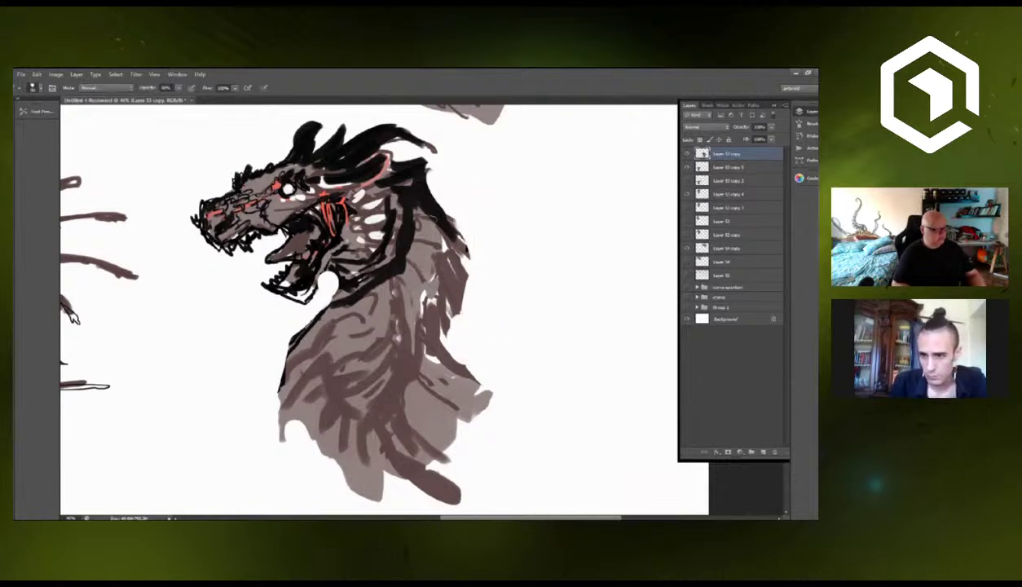
mouse_move(418, 184)
mouse_down()
mouse_move(469, 283)
mouse_move(444, 339)
mouse_move(471, 389)
mouse_up()
mouse_move(394, 355)
mouse_down()
mouse_move(447, 297)
mouse_move(383, 360)
mouse_up()
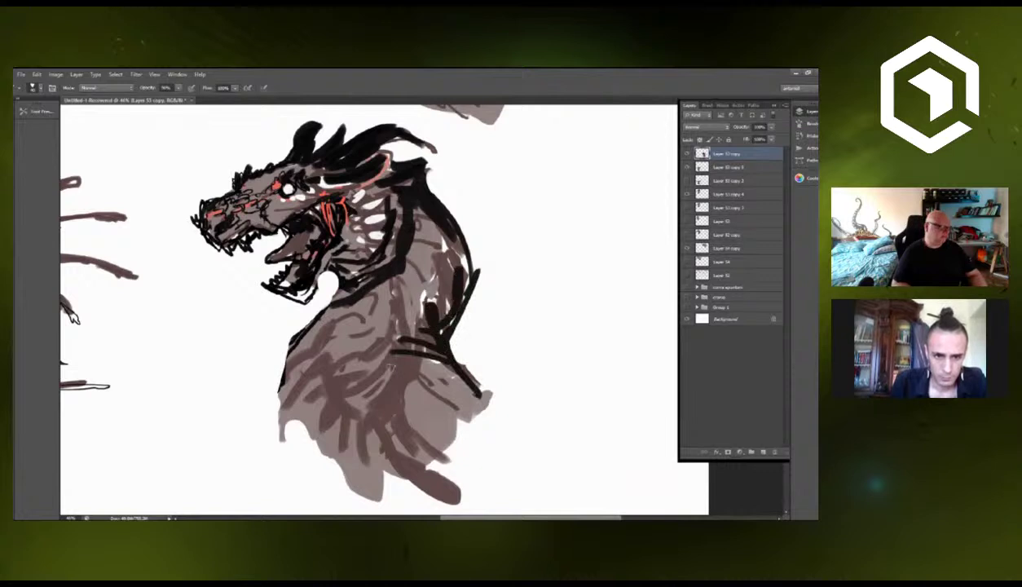
mouse_move(279, 359)
mouse_down()
mouse_move(267, 440)
mouse_move(281, 346)
mouse_move(326, 286)
mouse_up()
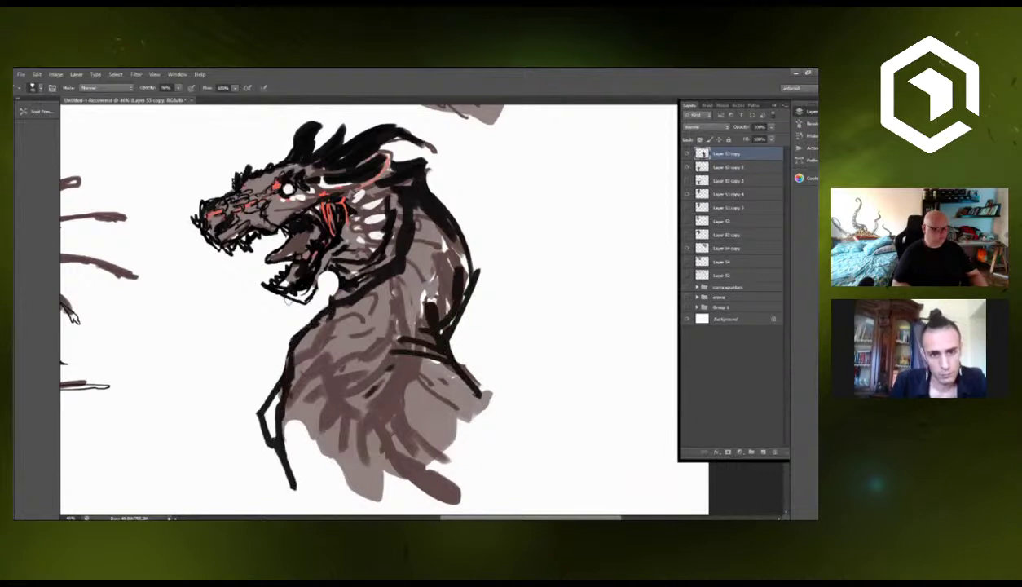
Erase the dragon's lower jaw and repaint it in black closer to the neck, extending heavy black shading down the neck.
key(e)
mouse_move(282, 239)
mouse_down()
mouse_move(282, 254)
mouse_move(265, 260)
mouse_move(295, 269)
mouse_move(290, 279)
mouse_move(312, 275)
mouse_up()
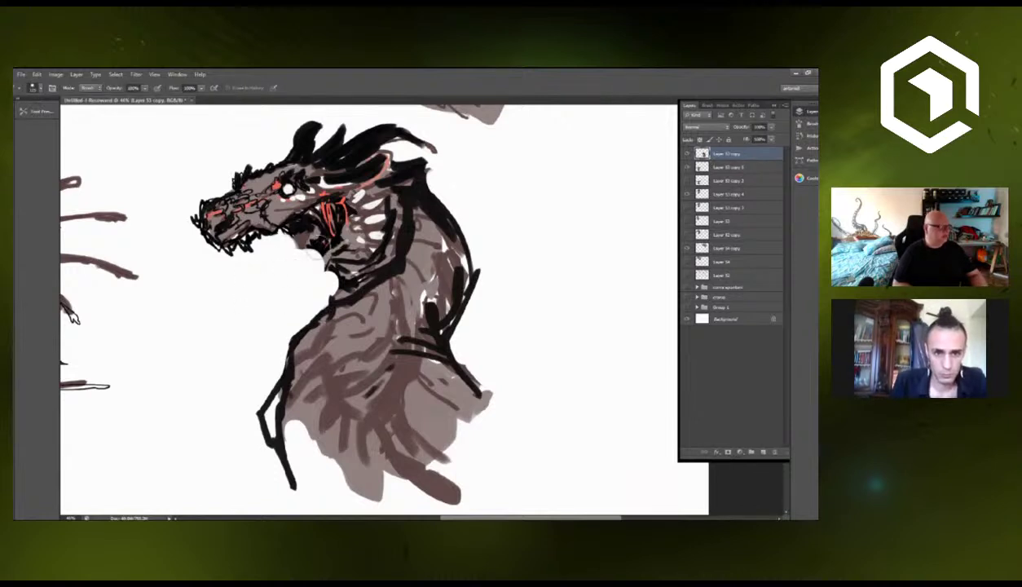
key(b)
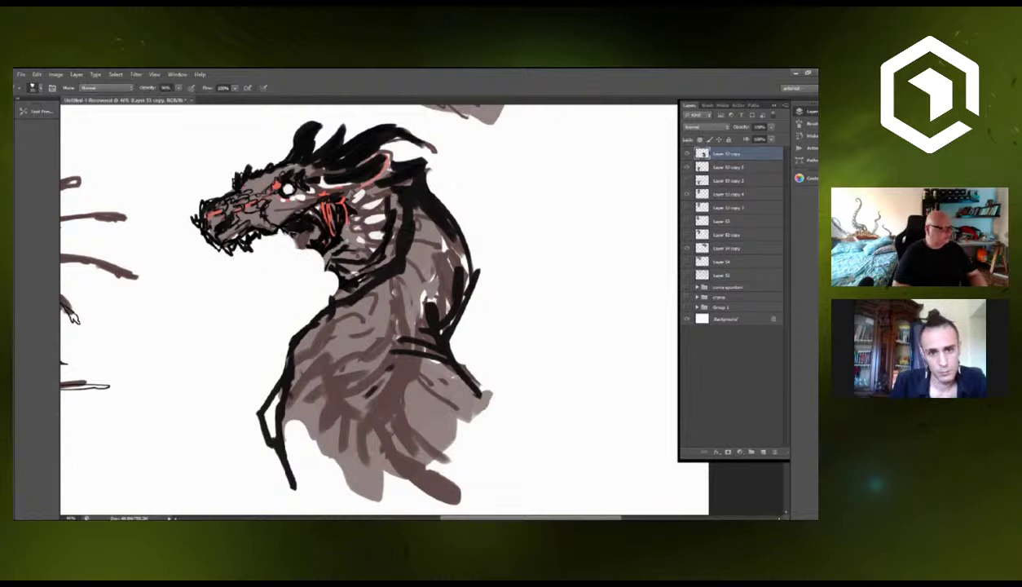
mouse_move(292, 240)
mouse_down()
mouse_move(280, 292)
mouse_move(279, 282)
mouse_move(287, 260)
mouse_move(288, 296)
mouse_move(316, 248)
mouse_up()
mouse_move(279, 287)
mouse_down()
mouse_move(335, 292)
mouse_move(296, 288)
mouse_move(336, 251)
mouse_move(375, 254)
mouse_move(326, 277)
mouse_move(304, 327)
mouse_up()
mouse_move(363, 297)
mouse_down()
mouse_move(320, 332)
mouse_move(394, 259)
mouse_move(309, 352)
mouse_move(355, 312)
mouse_up()
mouse_move(318, 366)
mouse_down()
mouse_move(383, 309)
mouse_move(403, 244)
mouse_move(409, 292)
mouse_move(417, 237)
mouse_move(432, 277)
mouse_move(425, 303)
mouse_move(303, 391)
mouse_move(295, 326)
mouse_move(342, 307)
mouse_up()
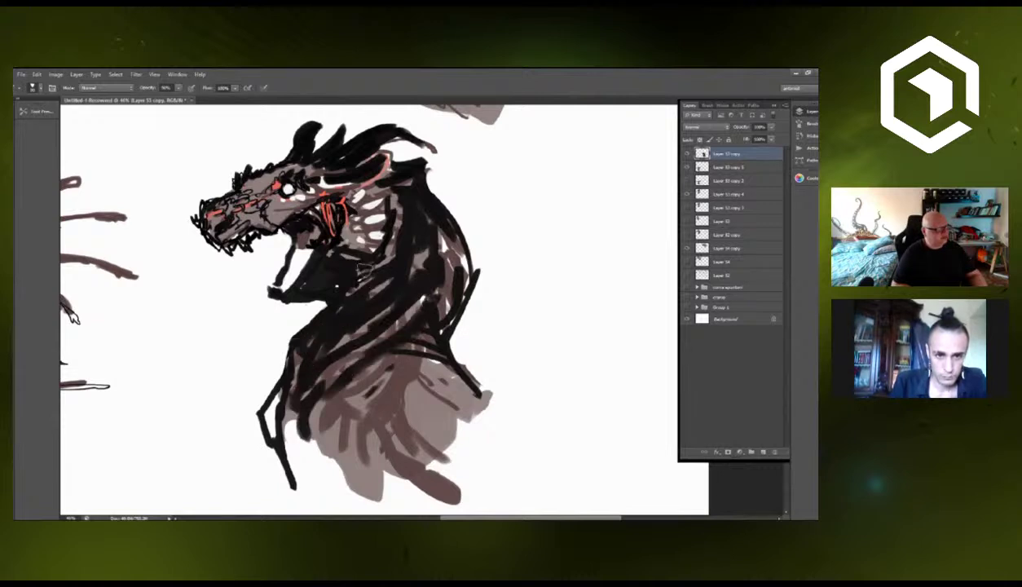
Paint diagonal bright red stripes across the black side of the dragon's neck.
mouse_move(364, 272)
mouse_down()
mouse_move(383, 259)
mouse_move(396, 228)
mouse_up()
drag(359, 299, 405, 248)
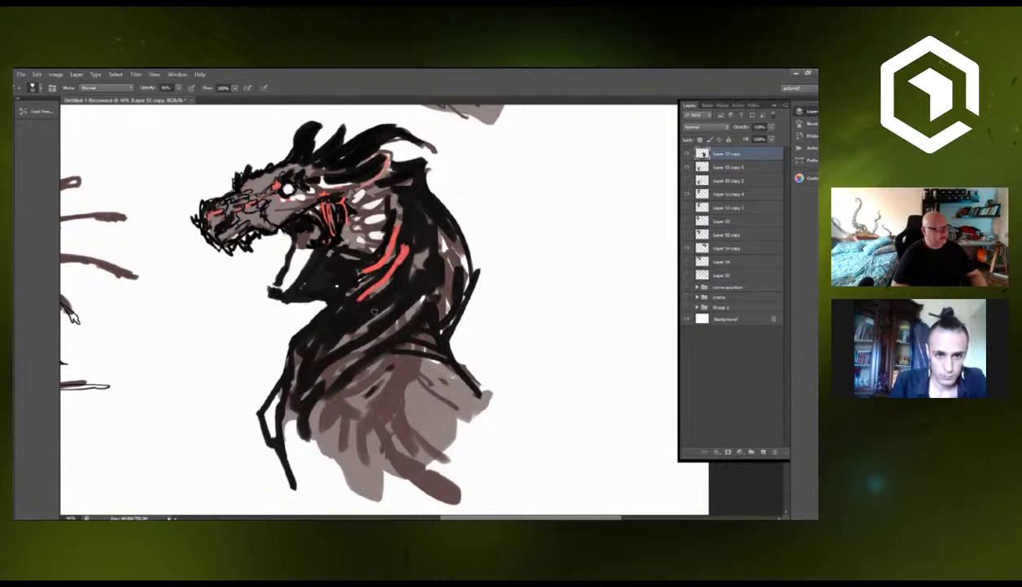
mouse_move(354, 321)
mouse_down()
mouse_move(403, 282)
mouse_move(397, 317)
mouse_move(381, 289)
mouse_up()
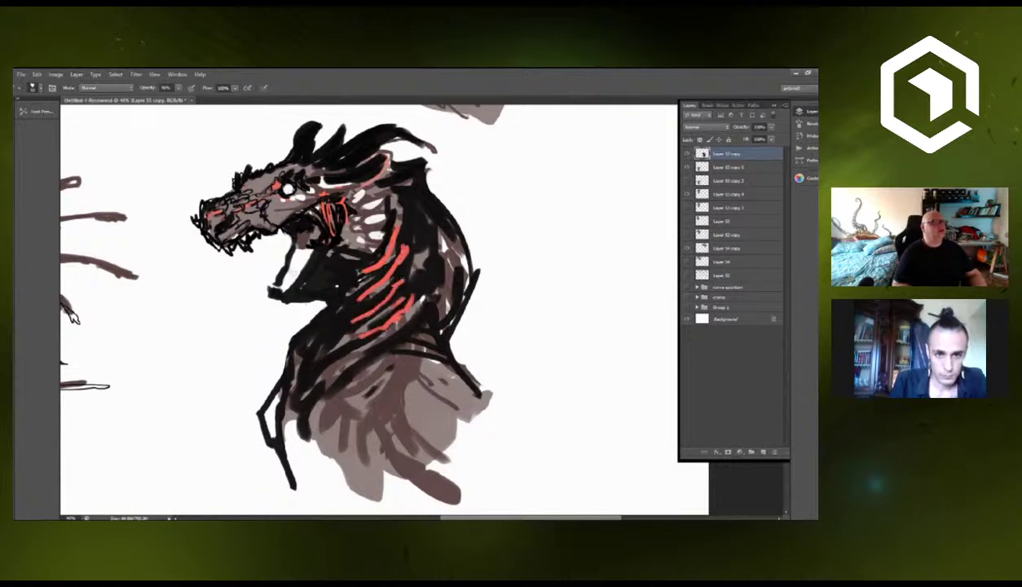
Add small black teeth to the lower jaw, paint a bright red glow in the throat, and add a black tongue.
drag(274, 282, 266, 263)
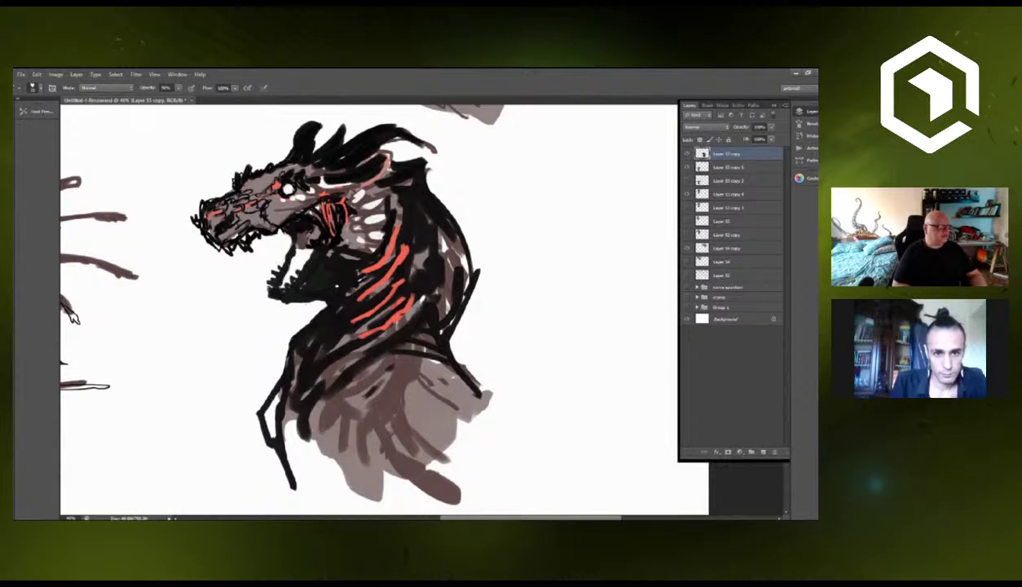
mouse_move(292, 242)
mouse_down()
mouse_move(282, 276)
mouse_move(308, 218)
mouse_up()
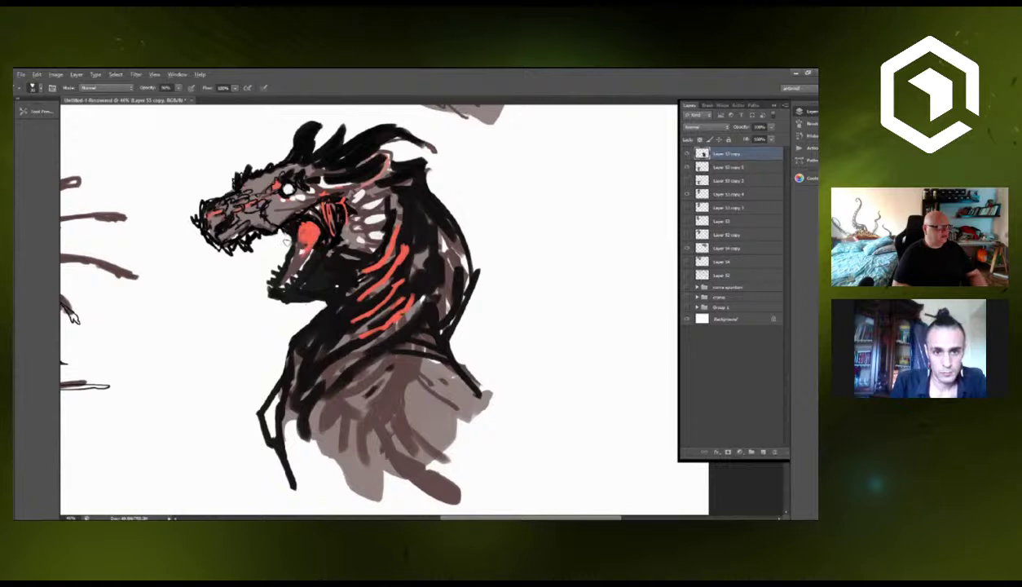
mouse_move(281, 251)
mouse_down()
mouse_move(270, 257)
mouse_move(296, 245)
mouse_up()
Ink black pupil detail inside the open-mouthed dragon's white eye.
key(ctrl+0)
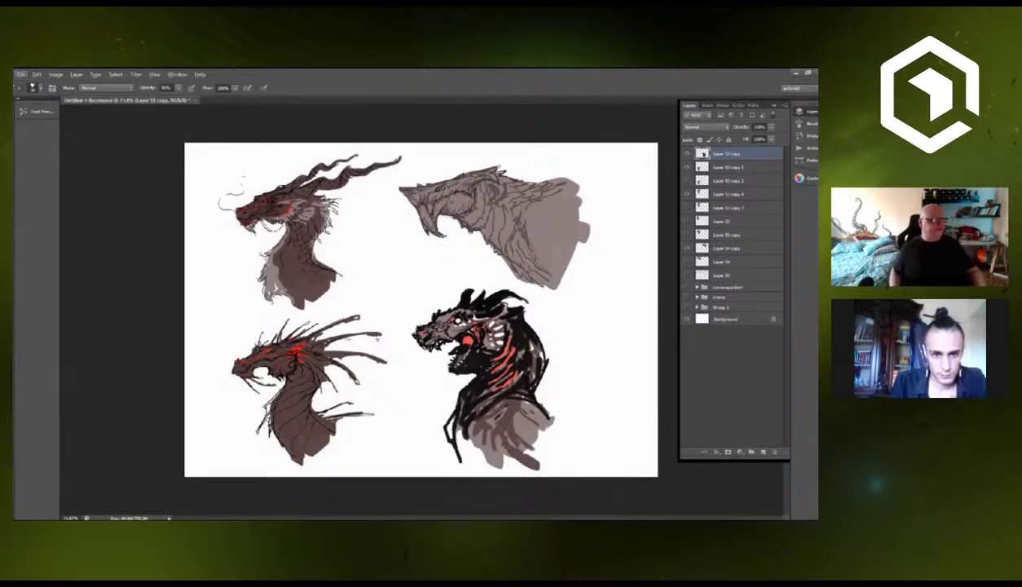
key(ctrl+plus)
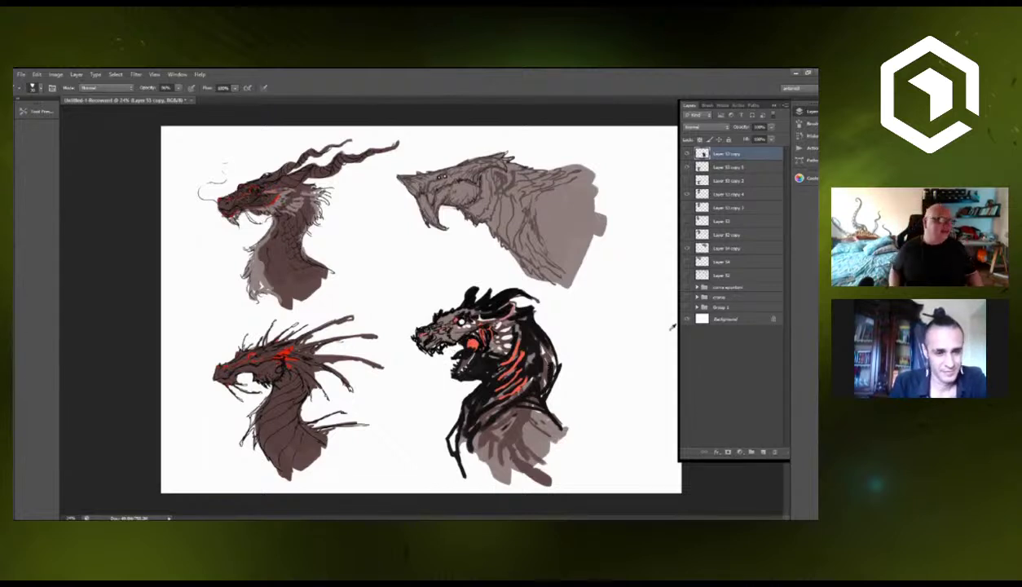
scroll(534, 343, up, 6)
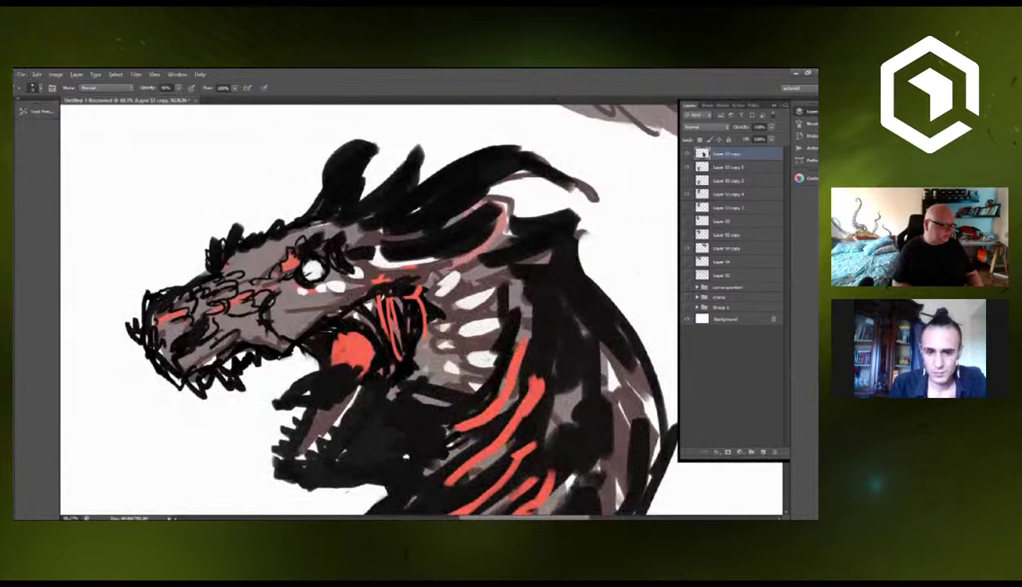
mouse_move(298, 260)
mouse_down()
mouse_move(317, 262)
mouse_move(297, 269)
mouse_move(316, 264)
mouse_move(306, 262)
mouse_up()
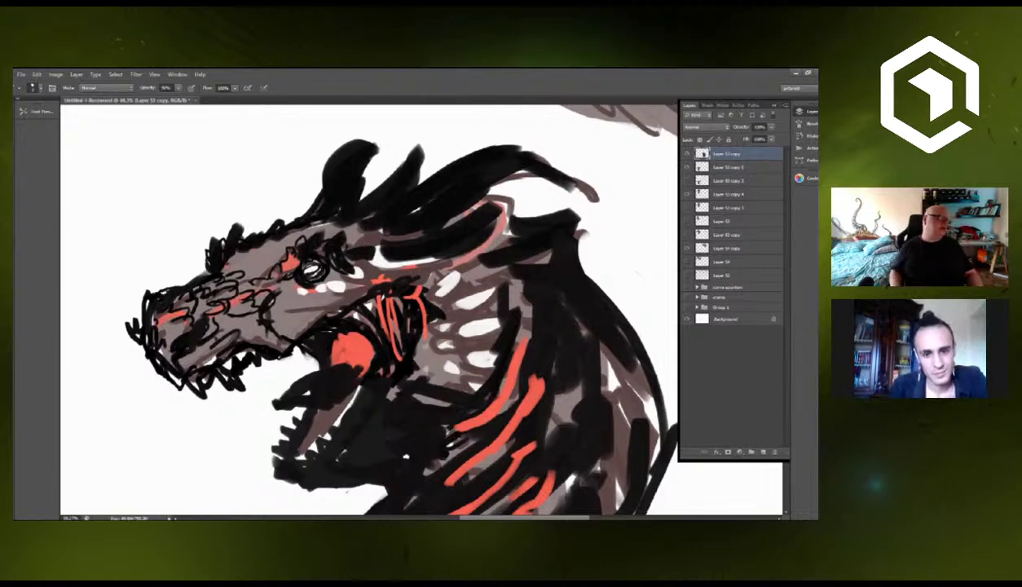
Compare the four creature heads close up and across the whole sheet to judge their rendering and silhouettes.
scroll(328, 289, down, 3)
scroll(338, 360, up, 1)
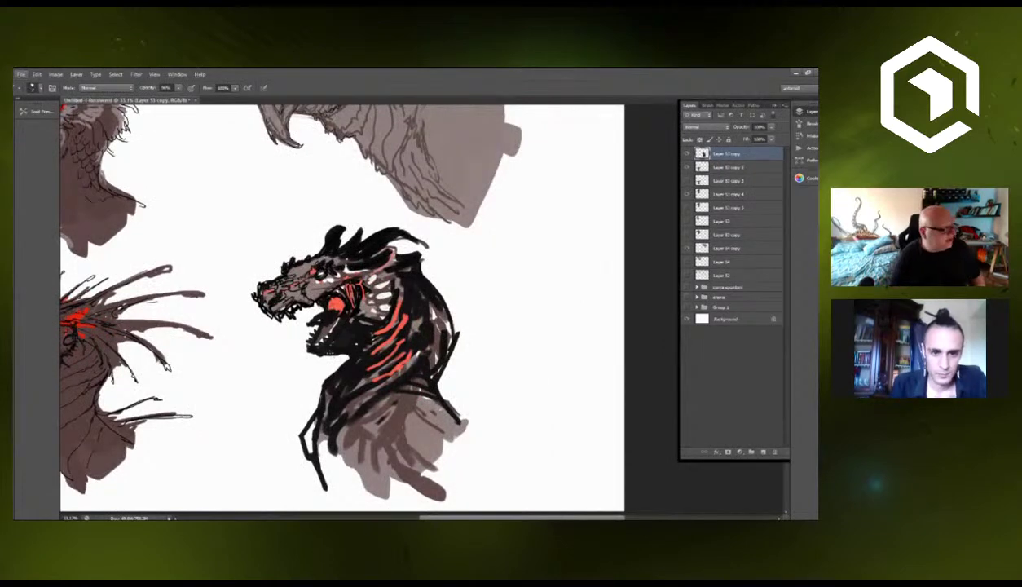
scroll(366, 277, down, 5)
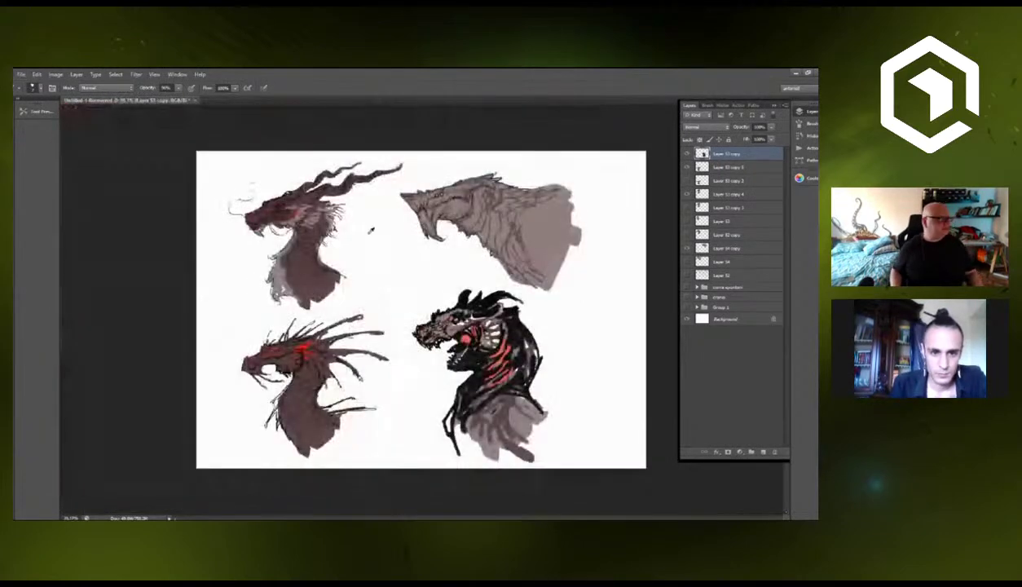
scroll(367, 277, up, 1)
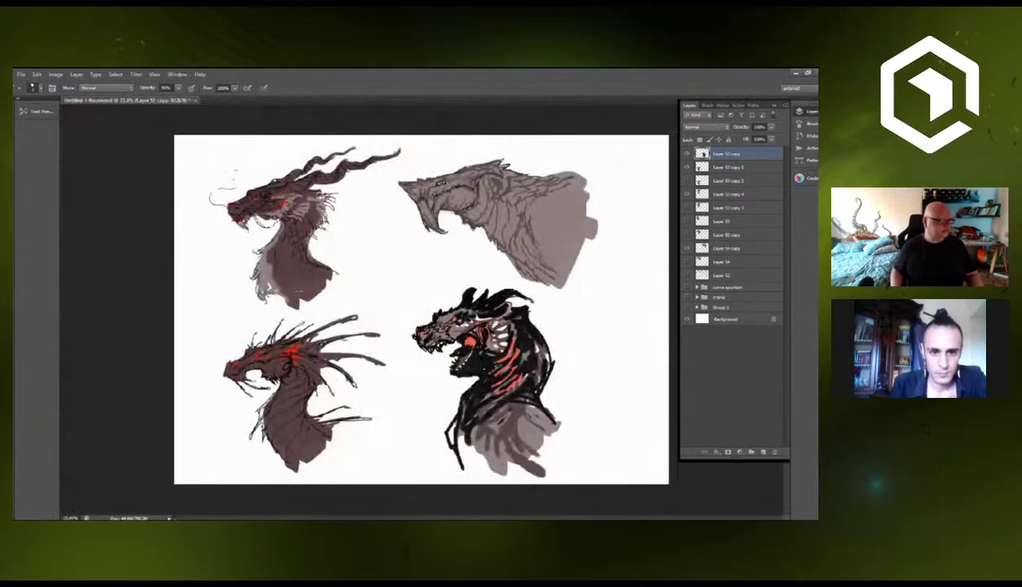
scroll(346, 253, up, 2)
scroll(244, 196, up, 5)
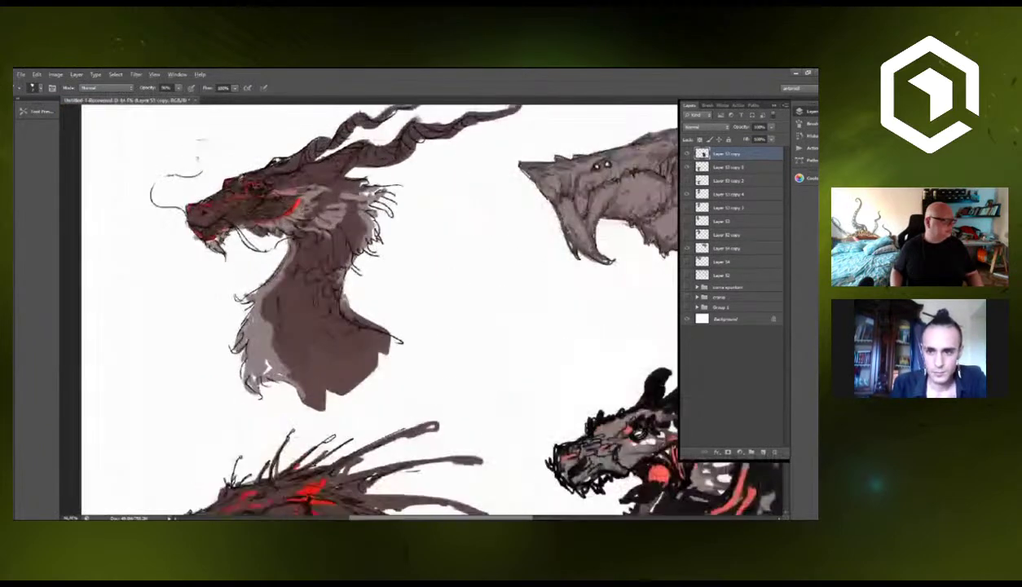
scroll(260, 208, down, 7)
scroll(373, 277, up, 1)
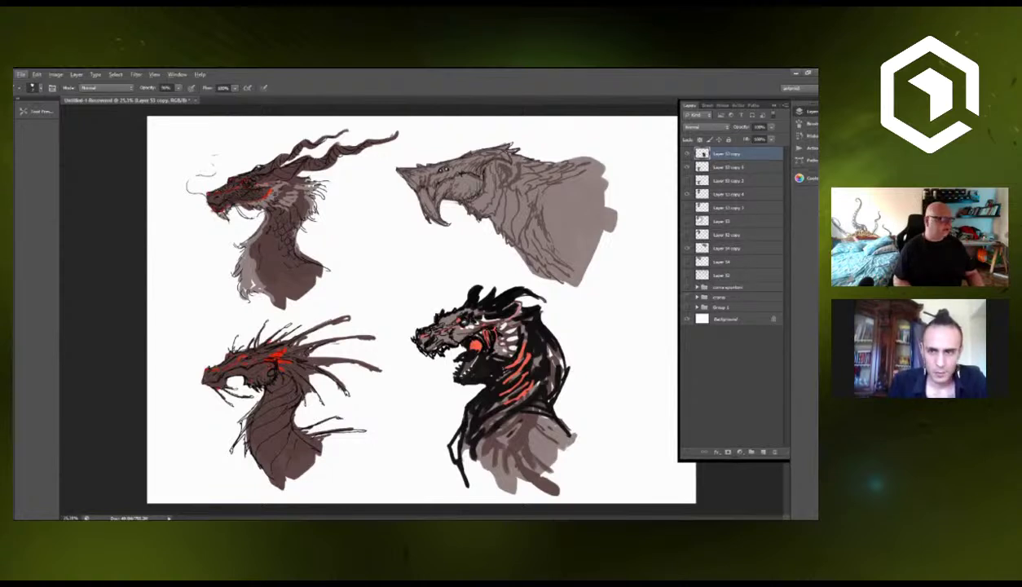
Spread the heads apart by moving the horned dragon slightly left and the beaked creature and black open-mouthed dragon right.
drag(295, 275, 292, 270)
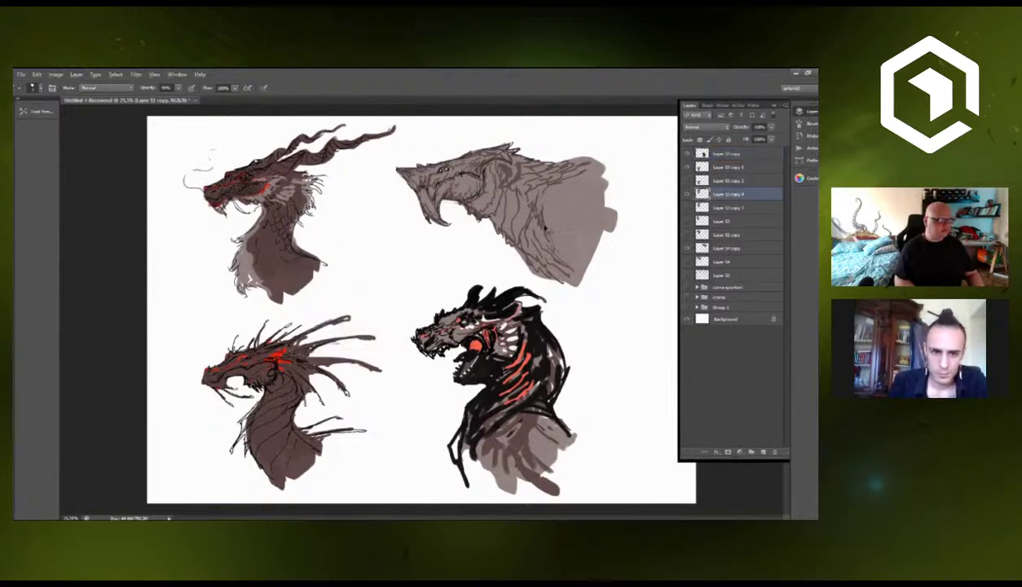
drag(552, 227, 566, 228)
drag(538, 340, 556, 338)
Scale down the black open-mouthed dragon to match the other heads.
key(ctrl+t)
drag(426, 279, 450, 320)
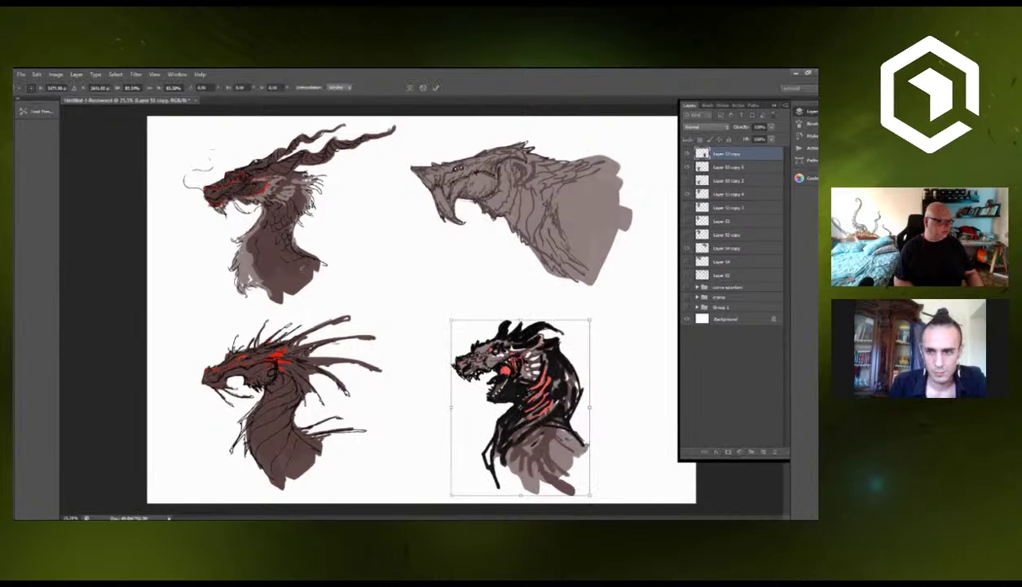
click(429, 87)
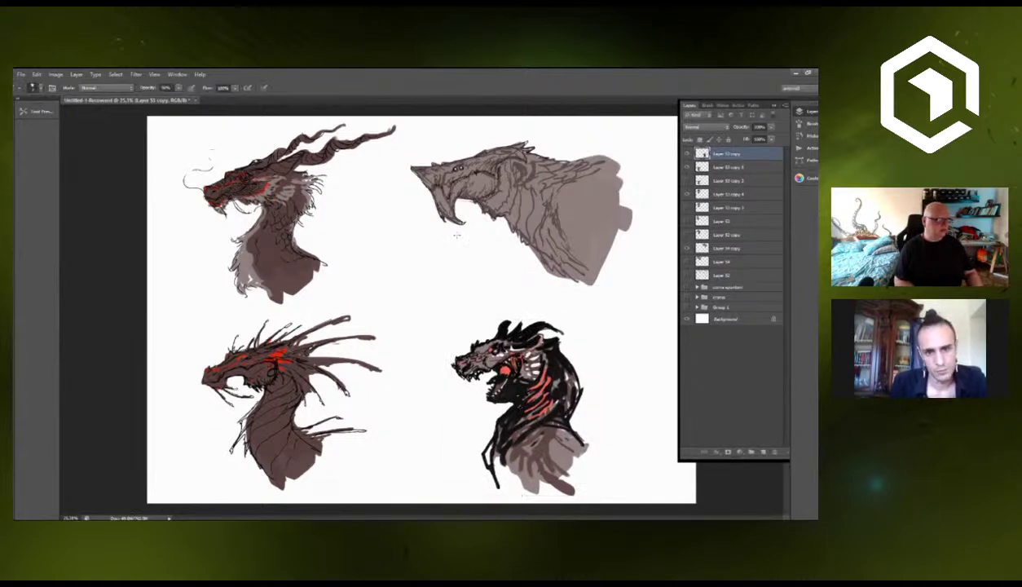
Create a new layer directly above Layer 54, beneath the visible heads, and choose a flat textured brush preset.
click(725, 262)
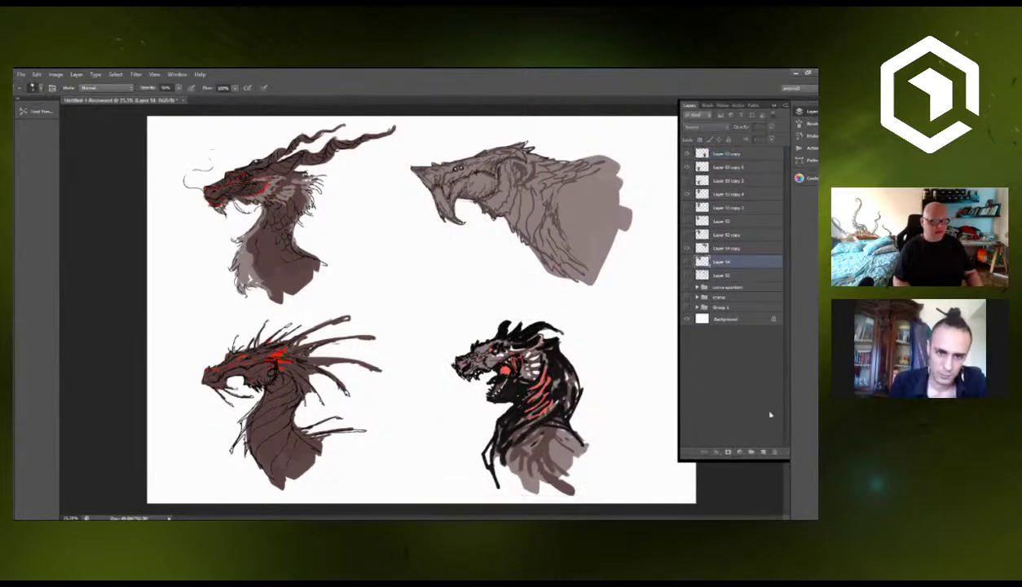
click(764, 452)
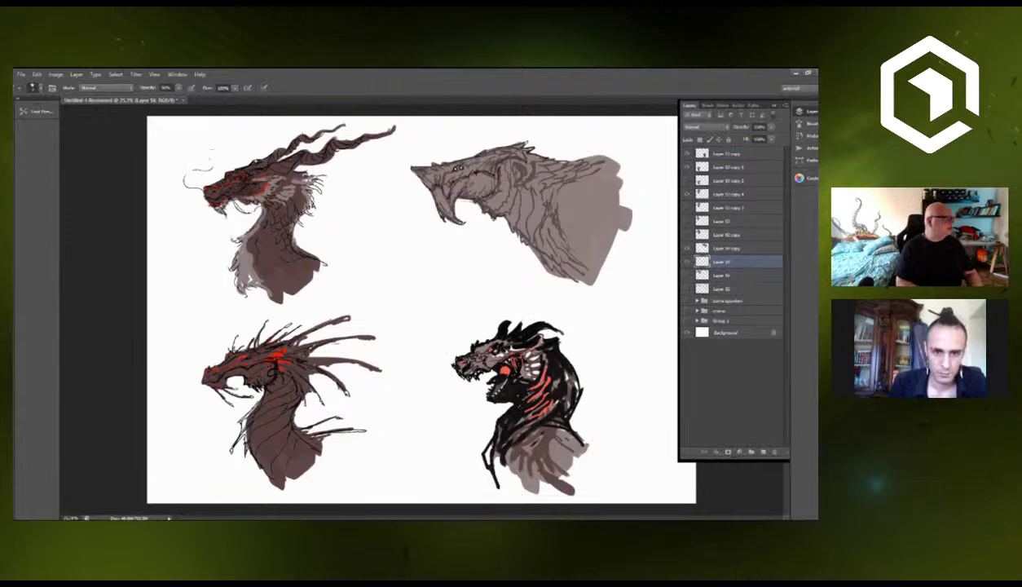
key(m)
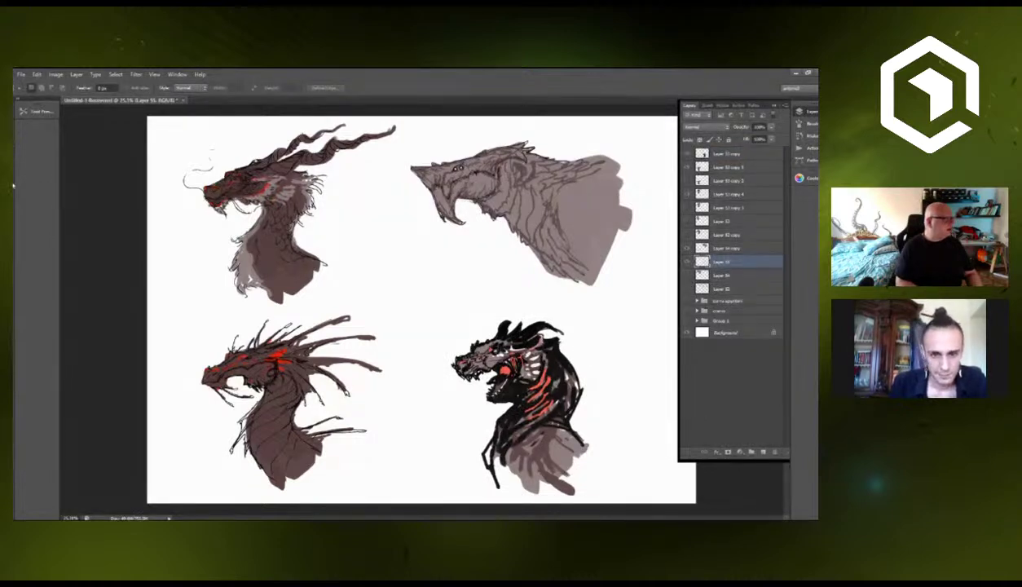
key(b)
click(37, 111)
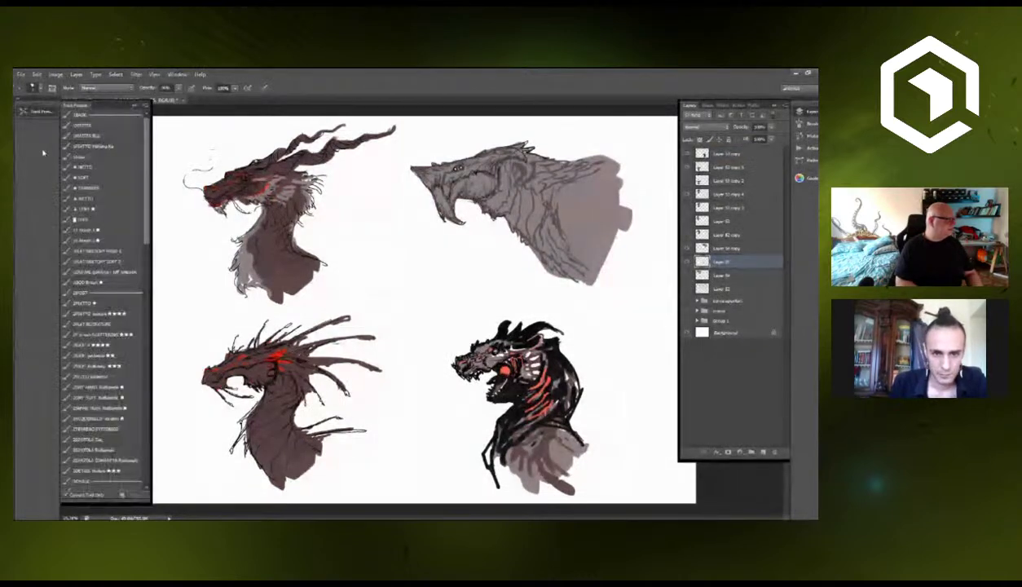
click(112, 323)
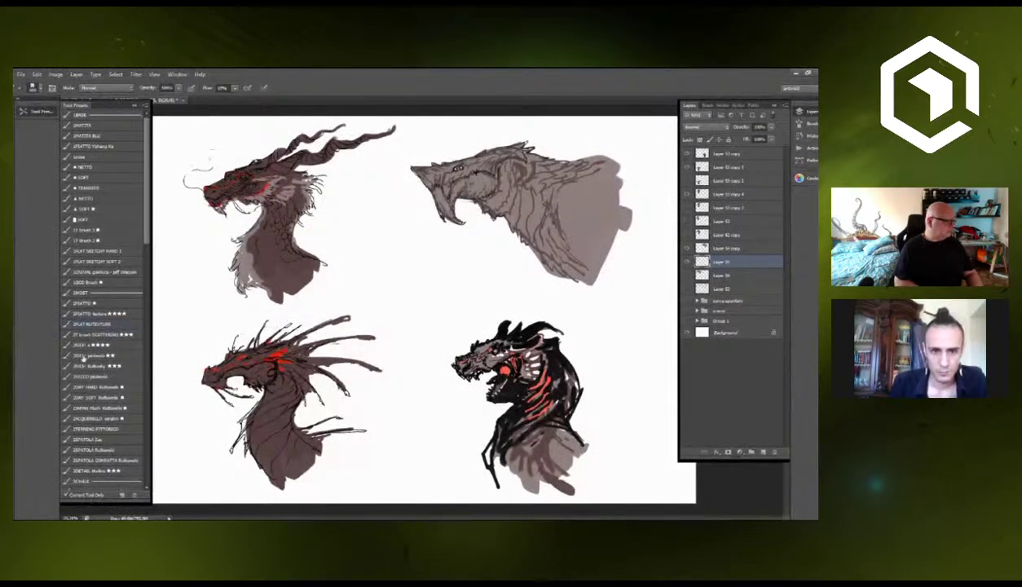
Paint a rough-edged rectangular backdrop in dark blue #255b76 behind the spiny dragon.
click(16, 343)
click(693, 317)
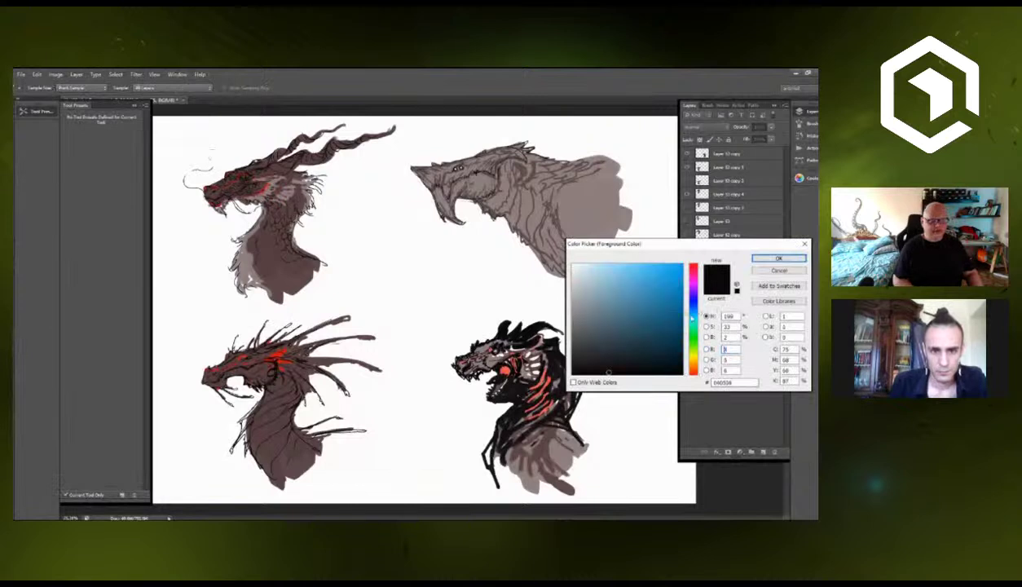
click(648, 301)
click(648, 324)
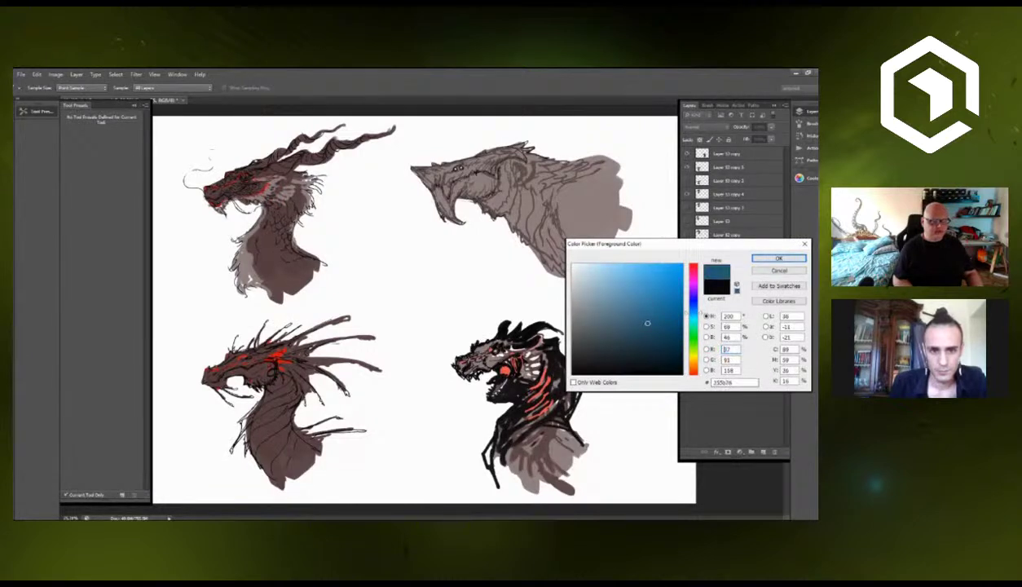
click(778, 258)
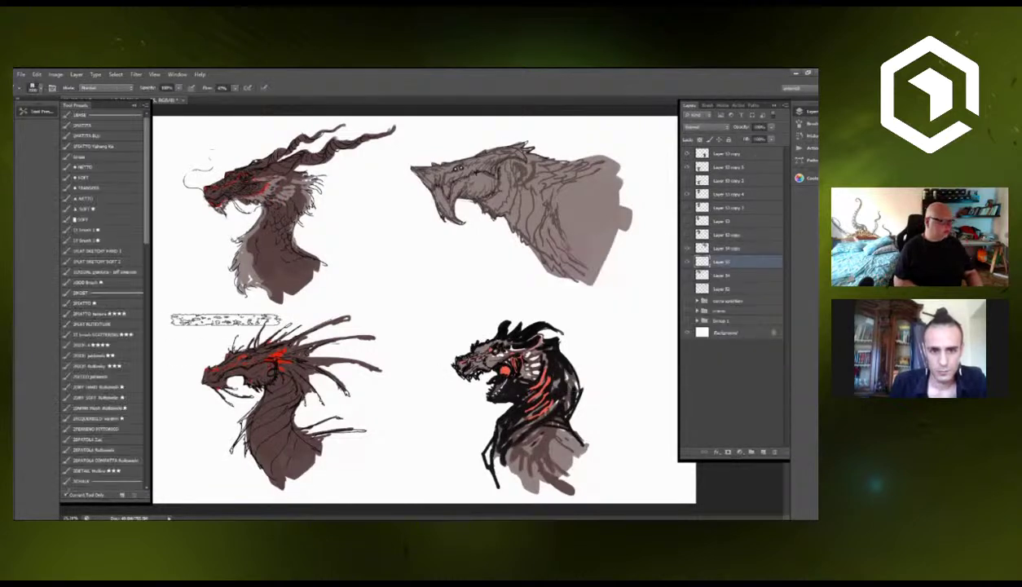
mouse_move(226, 319)
mouse_down()
mouse_move(220, 463)
mouse_move(230, 327)
mouse_move(351, 330)
mouse_move(332, 317)
mouse_move(330, 467)
mouse_move(307, 334)
mouse_move(311, 450)
mouse_move(295, 388)
mouse_move(222, 371)
mouse_move(216, 330)
mouse_move(350, 318)
mouse_move(346, 462)
mouse_move(328, 357)
mouse_move(301, 319)
mouse_up()
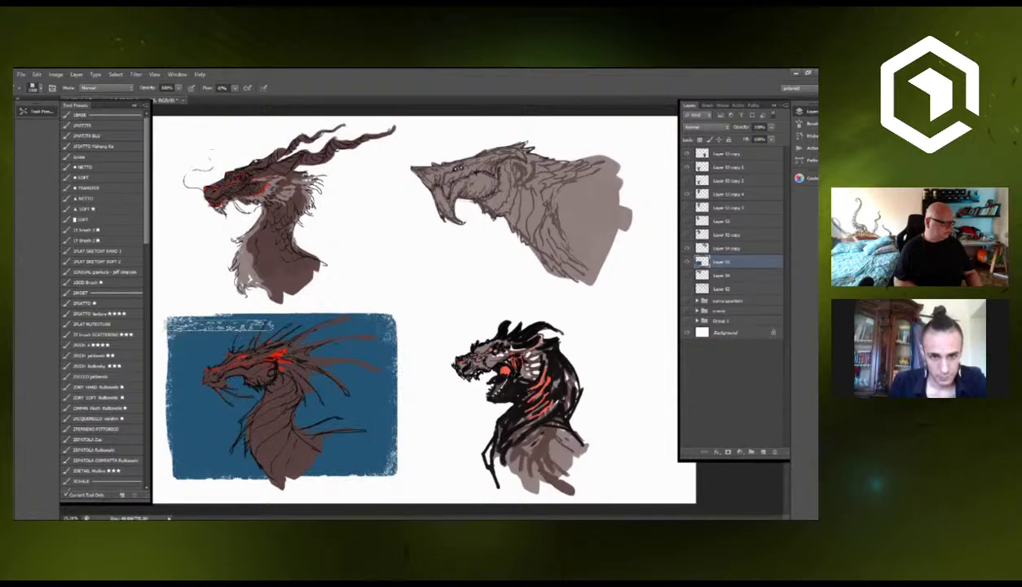
Fill in the remaining gaps and edges of the dark blue backdrop behind the spiny dragon.
mouse_move(220, 324)
mouse_down()
mouse_move(233, 452)
mouse_move(220, 467)
mouse_move(334, 458)
mouse_move(338, 470)
mouse_move(334, 320)
mouse_move(359, 467)
mouse_up()
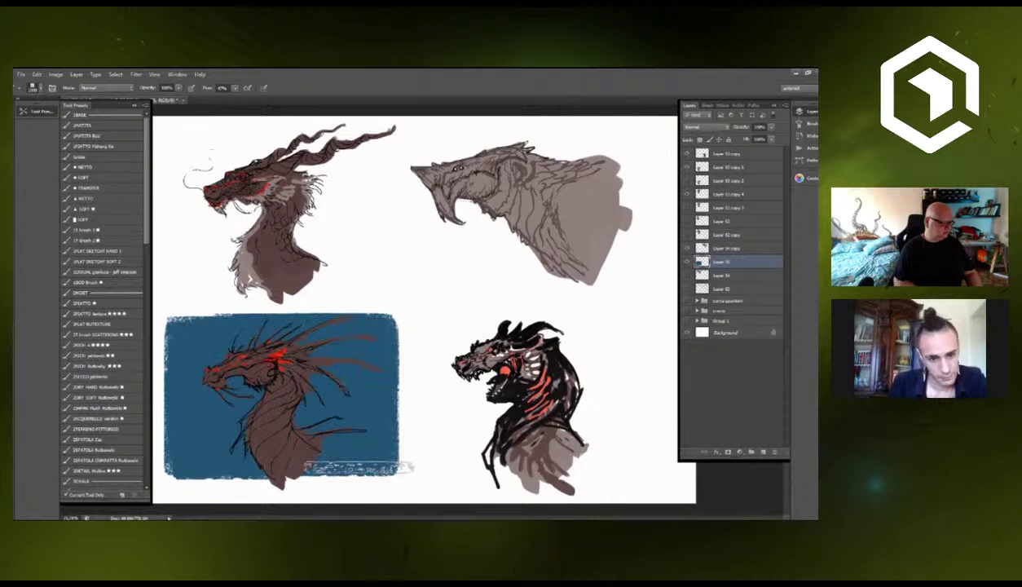
mouse_move(350, 316)
mouse_down()
mouse_move(197, 312)
mouse_move(176, 321)
mouse_move(176, 358)
mouse_up()
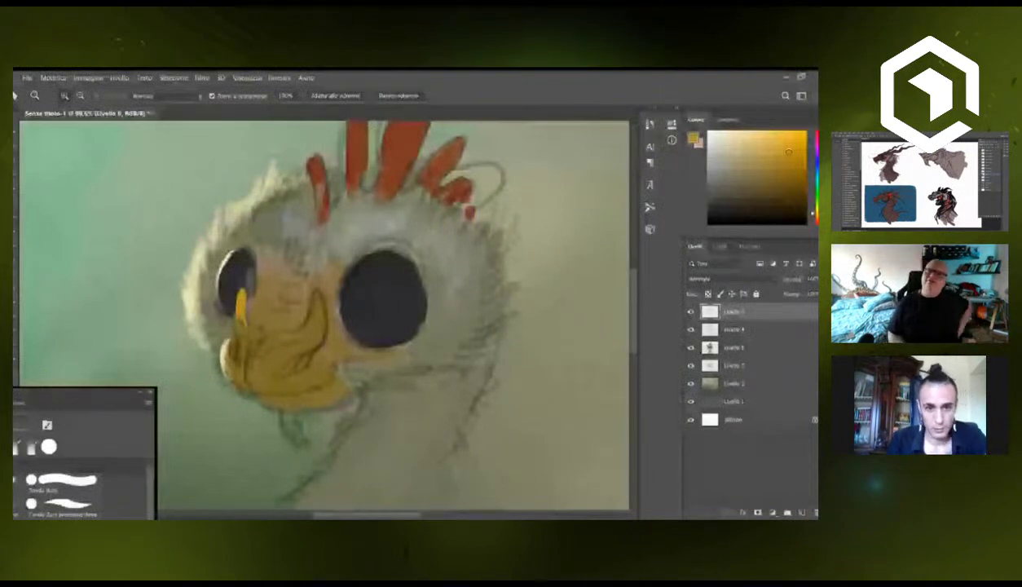
On the bird portrait's Livello 6, paint pale cream rim highlights along the outer left edge of the beak.
drag(343, 326, 262, 328)
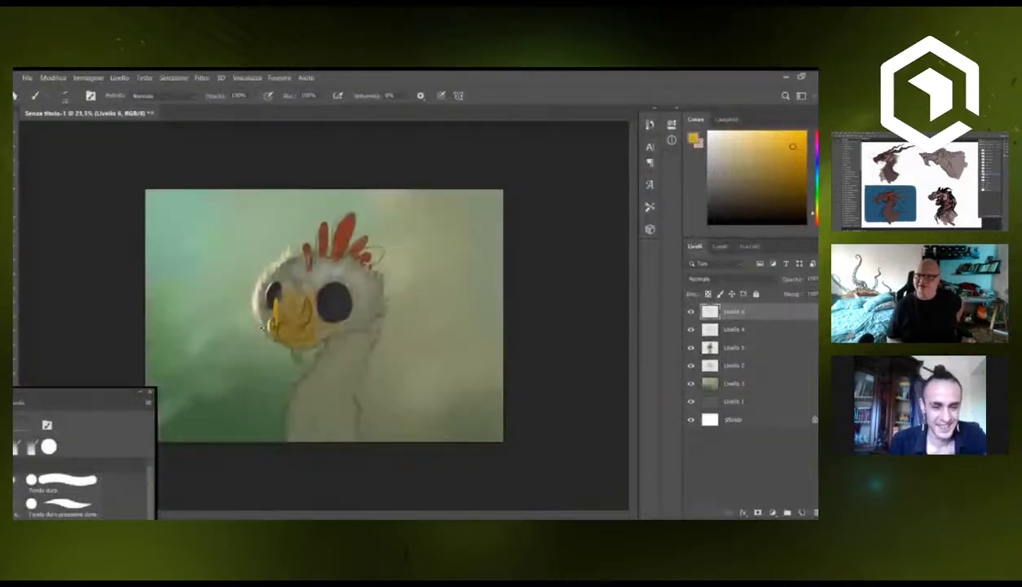
scroll(262, 328, up, 3)
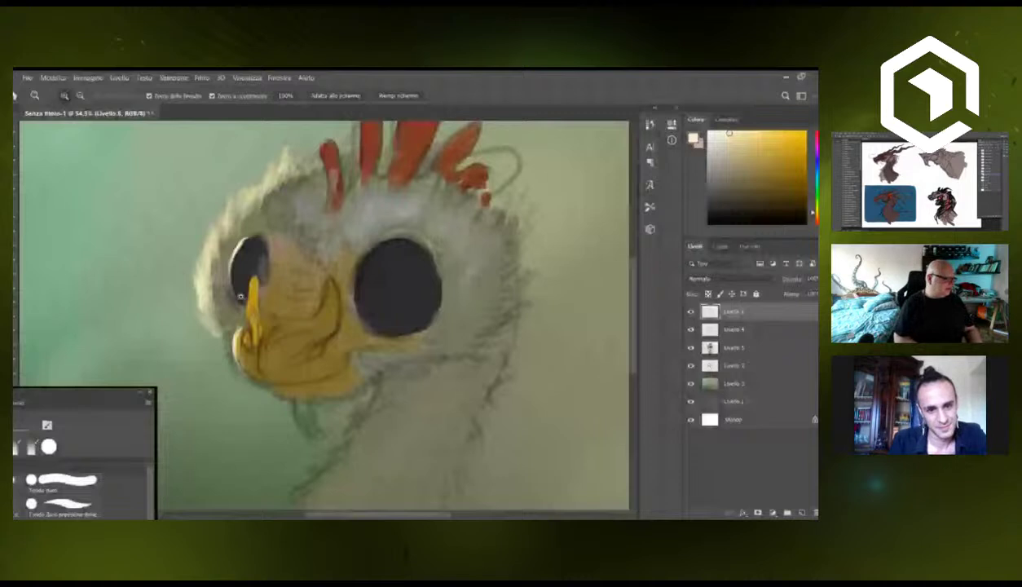
mouse_move(241, 297)
mouse_down()
mouse_move(250, 298)
mouse_move(255, 345)
mouse_up()
scroll(254, 344, down, 1)
scroll(269, 341, up, 2)
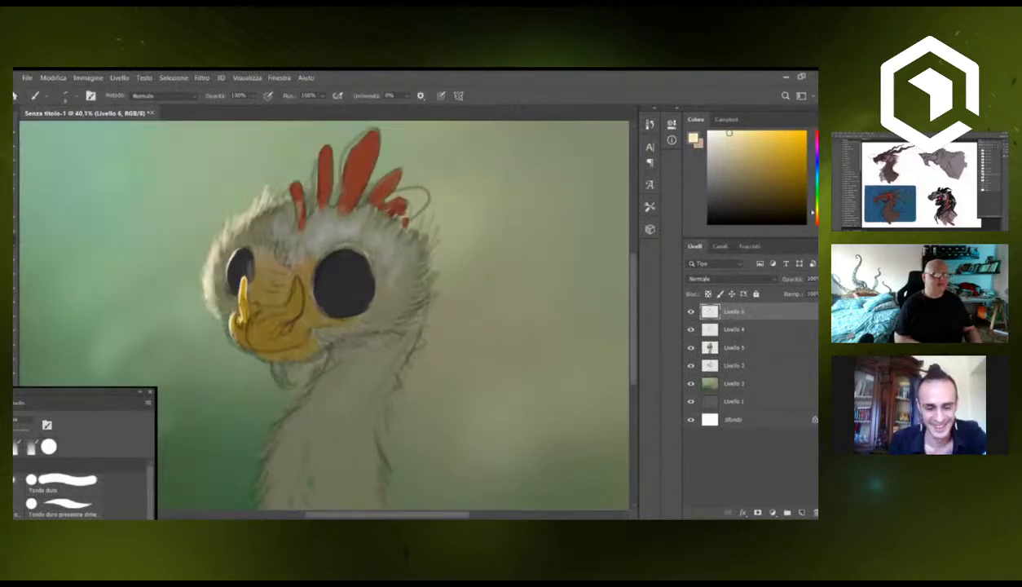
key(b)
scroll(272, 338, up, 3)
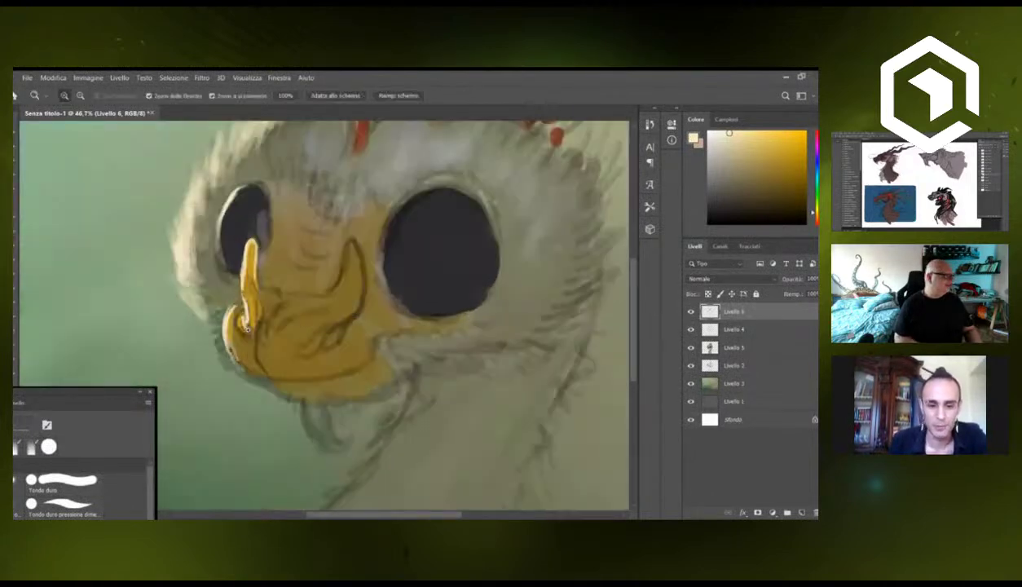
key(z)
scroll(235, 334, down, 2)
scroll(235, 334, up, 2)
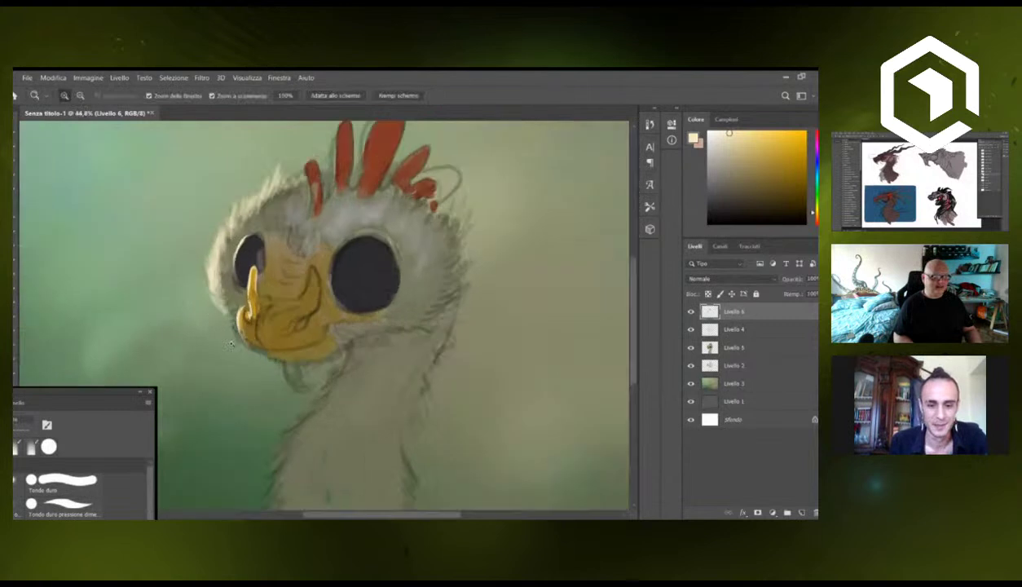
key(b)
scroll(235, 334, up, 2)
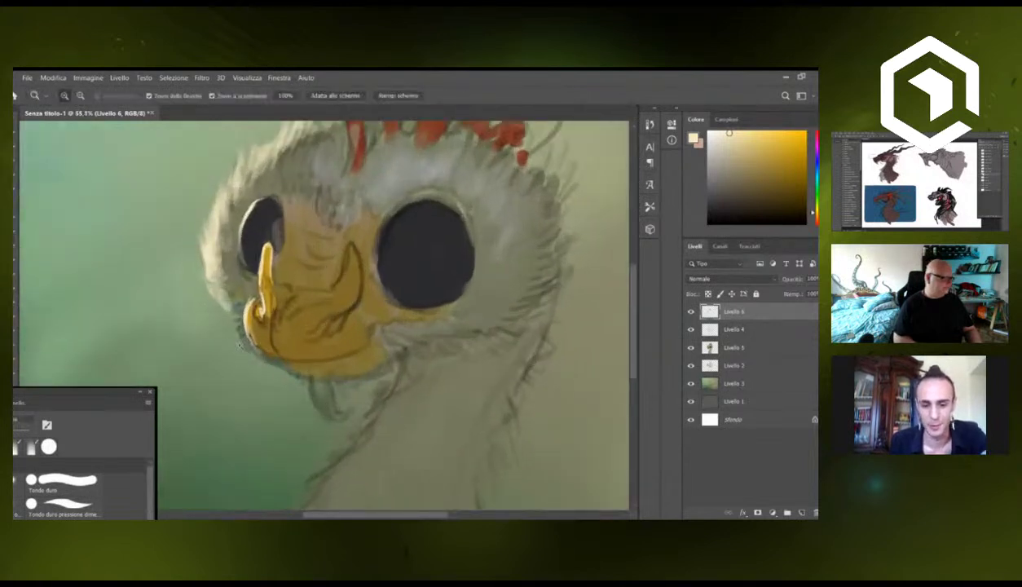
scroll(238, 338, down, 2)
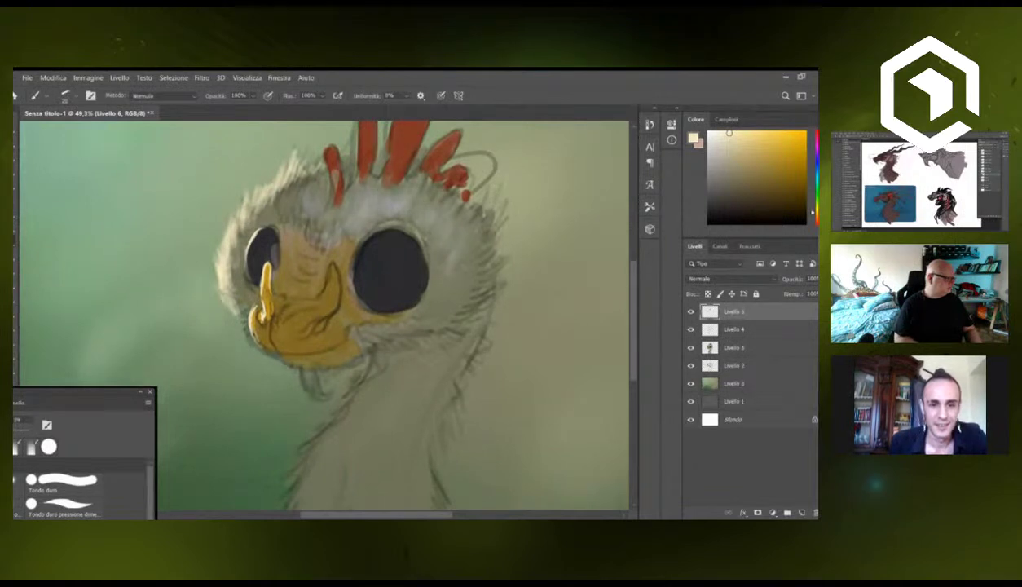
scroll(269, 332, down, 6)
scroll(268, 332, up, 6)
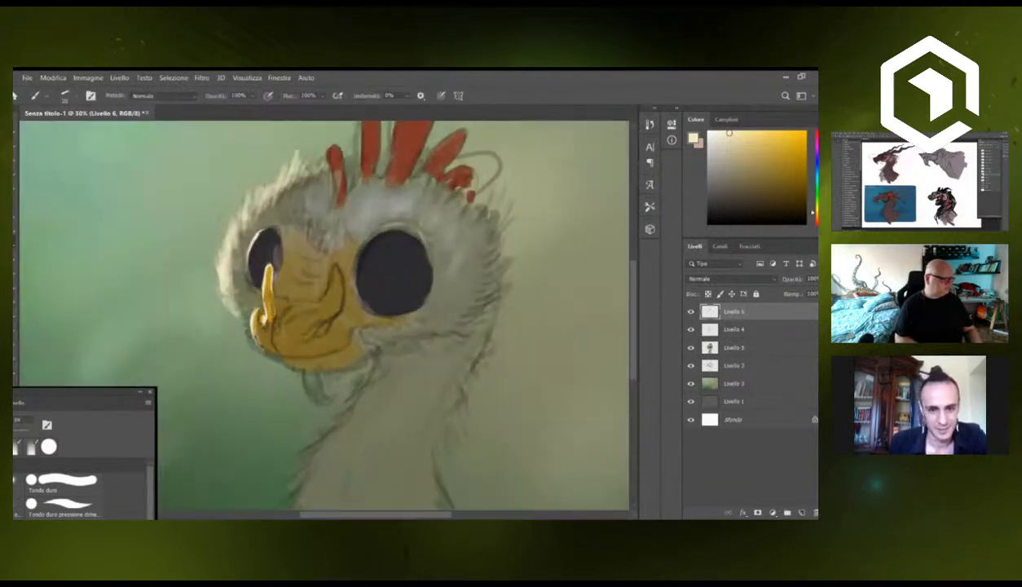
Add small cream highlight strokes to the front edge of the lower beak.
mouse_move(263, 330)
mouse_down()
mouse_move(194, 370)
mouse_move(242, 326)
mouse_move(258, 342)
mouse_move(228, 353)
mouse_move(280, 357)
mouse_move(254, 342)
mouse_move(277, 344)
mouse_move(242, 346)
mouse_move(241, 367)
mouse_move(283, 386)
mouse_up()
key(b)
key(z)
key(b)
key(z)
key(b)
key(z)
key(b)
key(z)
key(b)
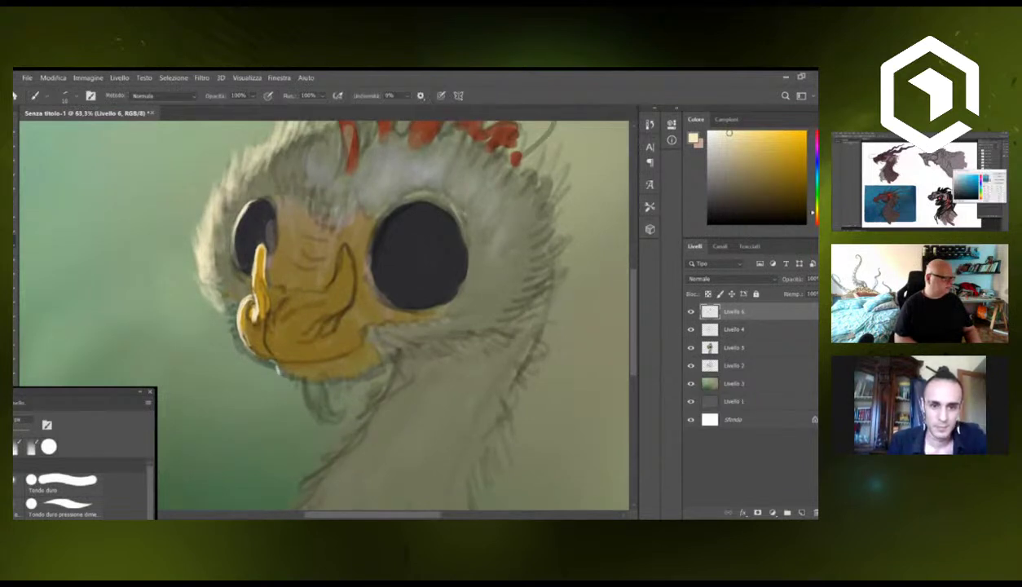
key(z)
mouse_move(277, 371)
mouse_down()
mouse_move(231, 382)
mouse_move(276, 378)
mouse_up()
key(b)
key(z)
scroll(276, 377, up, 1)
key(b)
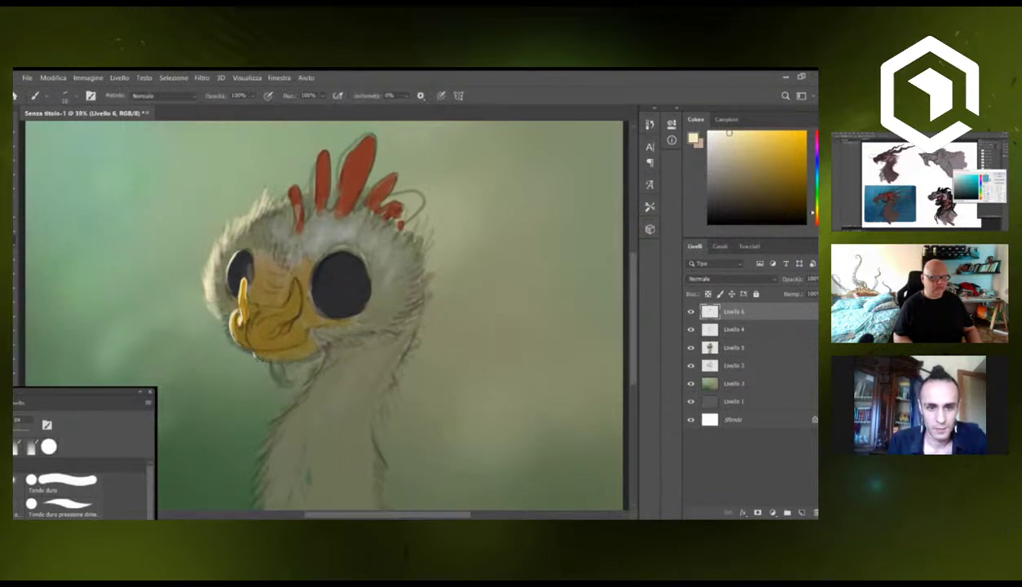
Sample cream from the cheek feathers, set brush opacity to 51%, and soften the highlight along the lower beak's edge.
alt+click(208, 282)
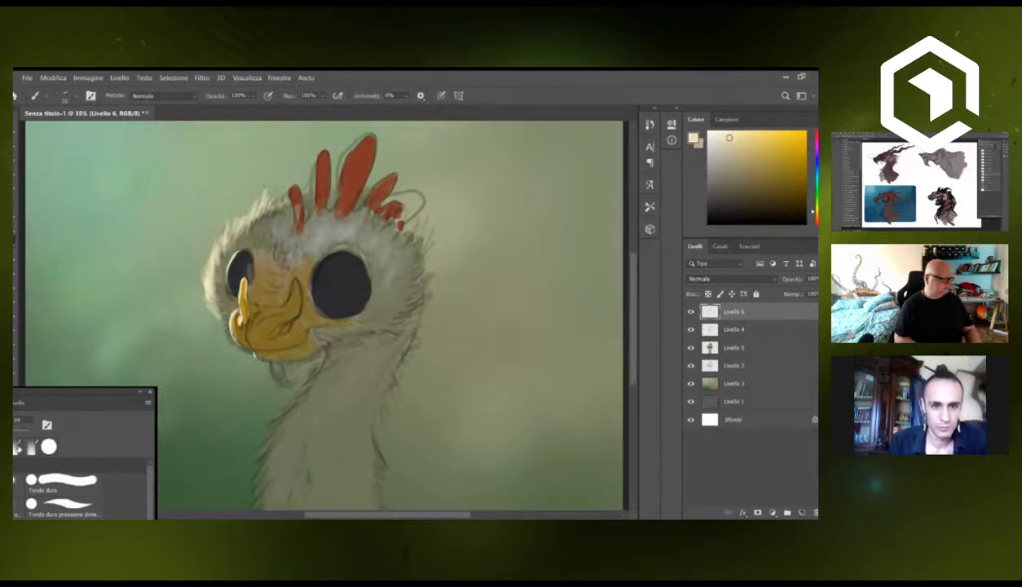
key(5)
key(1)
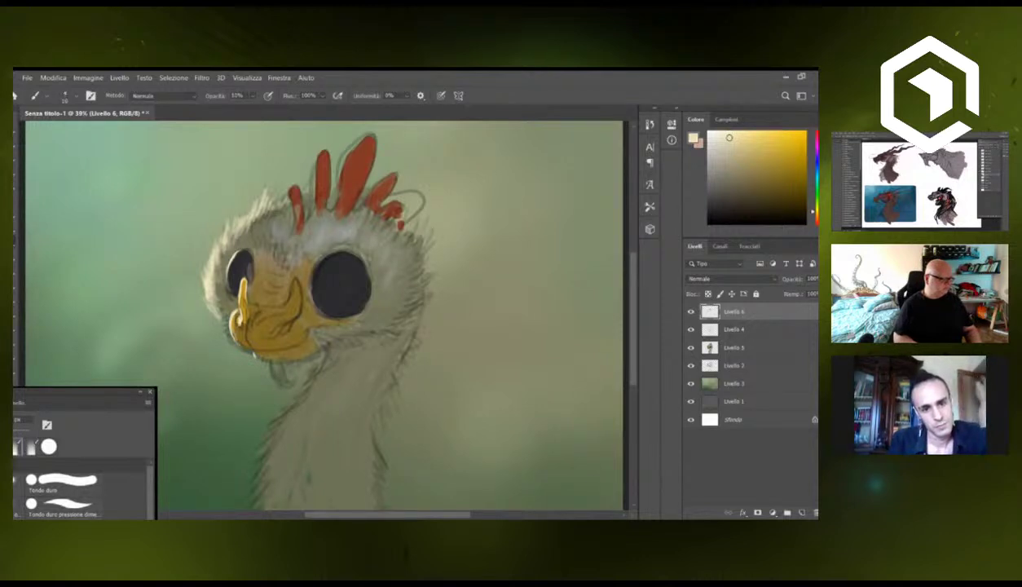
mouse_move(251, 342)
mouse_down()
mouse_move(278, 341)
mouse_move(273, 366)
mouse_up()
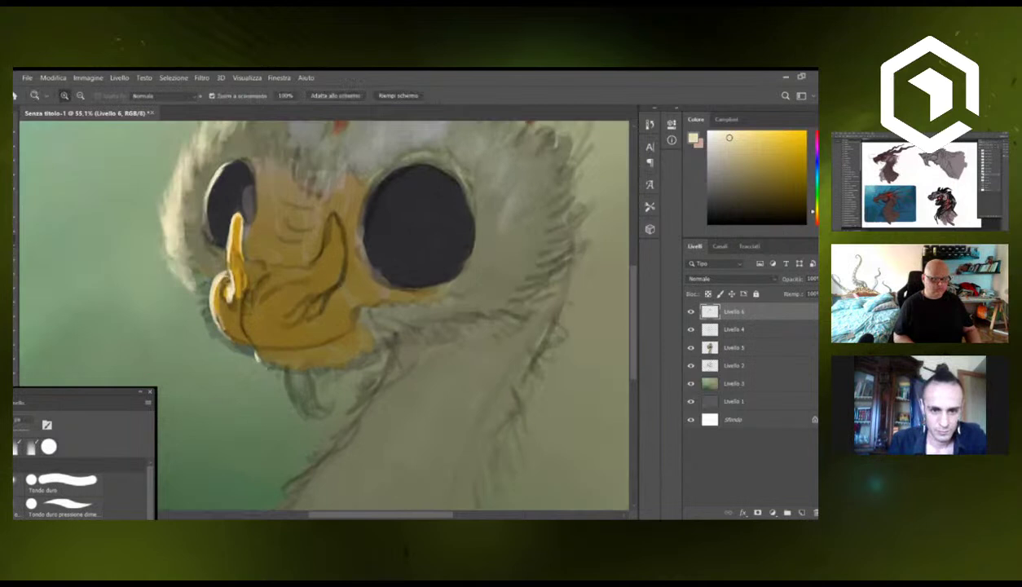
key(b)
scroll(326, 318, up, 2)
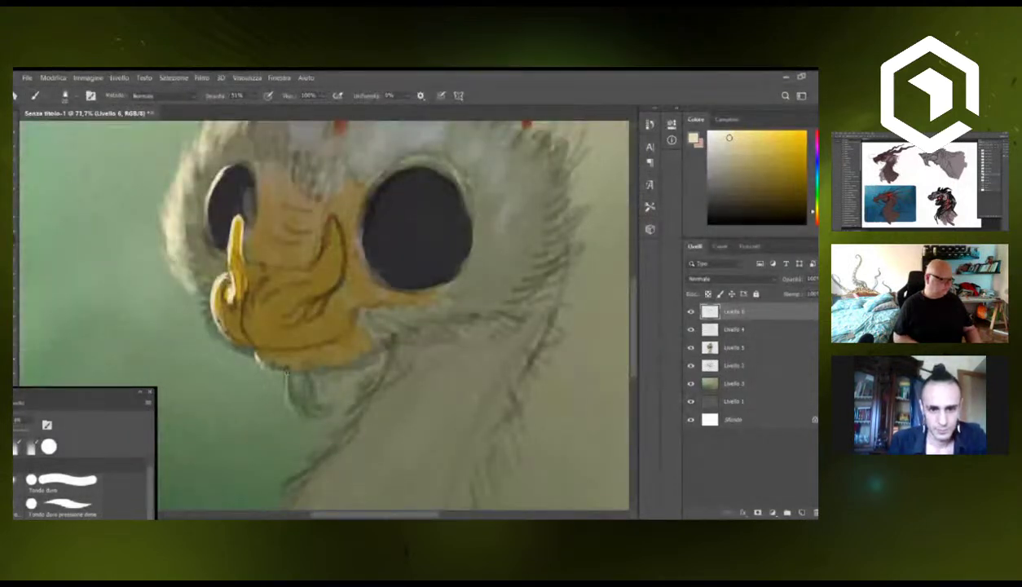
Paint curved cream strands over the sketched wattle hanging beneath the beak.
key(z)
mouse_move(308, 401)
mouse_down()
mouse_move(241, 401)
mouse_move(284, 384)
mouse_move(293, 409)
mouse_up()
key(b)
mouse_move(277, 376)
mouse_down()
mouse_move(285, 407)
mouse_move(323, 420)
mouse_up()
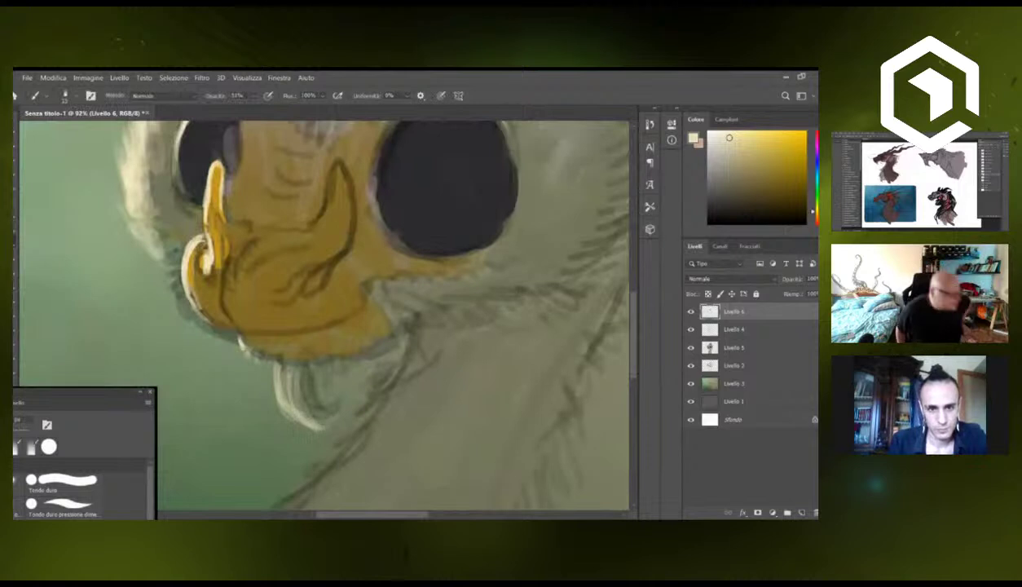
drag(294, 371, 299, 404)
mouse_move(305, 364)
mouse_down()
mouse_move(322, 413)
mouse_move(311, 409)
mouse_move(329, 418)
mouse_move(268, 406)
mouse_move(318, 412)
mouse_up()
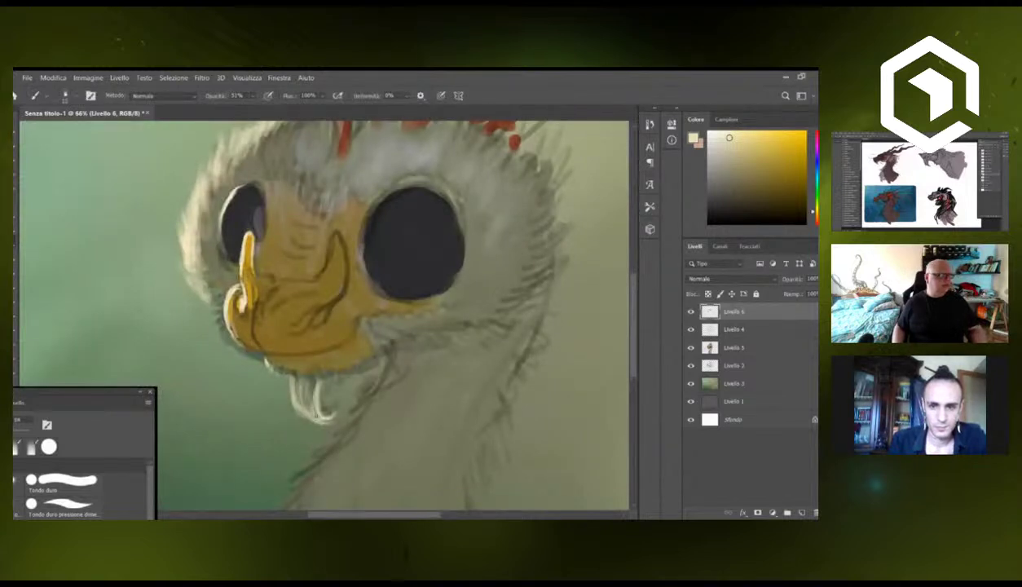
mouse_move(310, 372)
mouse_down()
mouse_move(313, 414)
mouse_move(242, 414)
mouse_move(259, 414)
mouse_up()
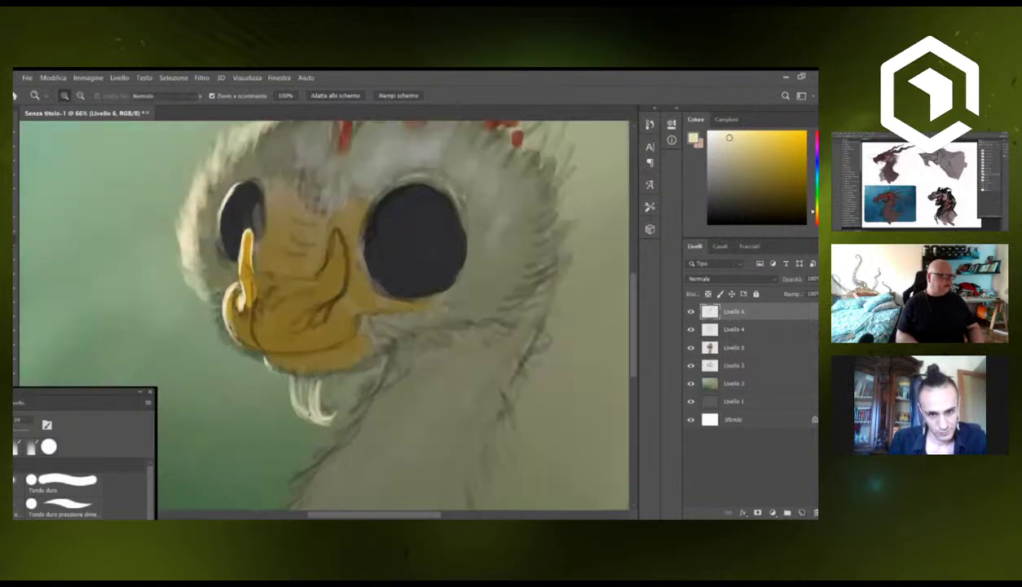
Sample the dark grey-olive tone near the neck and shade the inside of the wattle between the cream strands.
alt+click(383, 379)
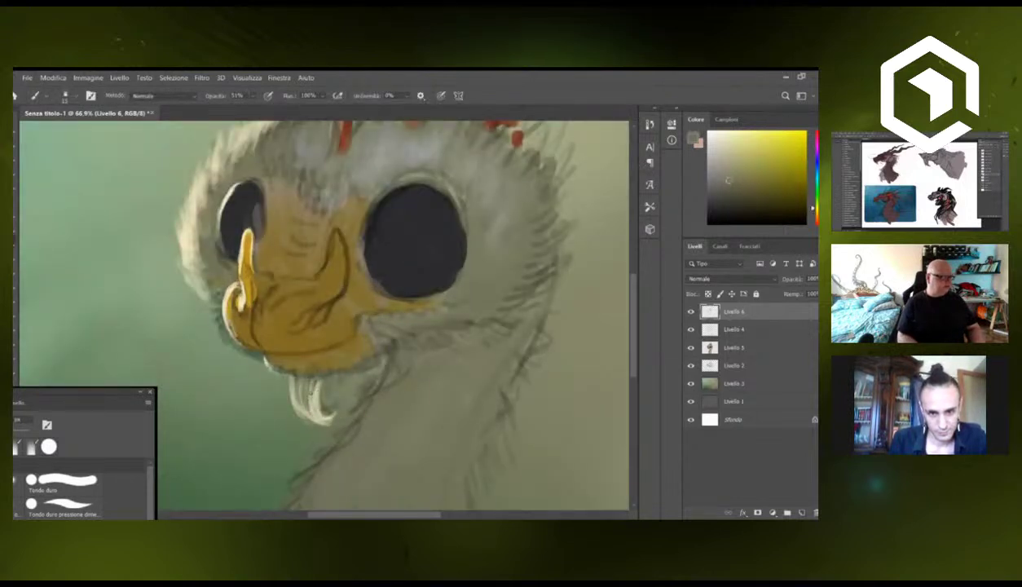
drag(293, 379, 312, 404)
drag(308, 383, 312, 408)
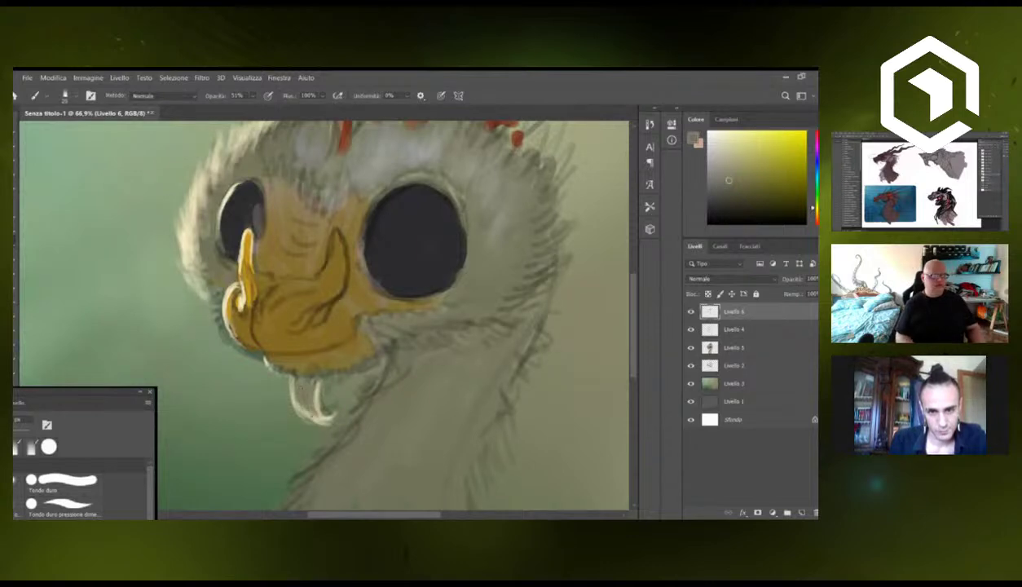
Sample a light tone from the feathers beside the left eye and build up the wattle's cream strokes.
key(ctrl+space)
drag(246, 397, 171, 400)
drag(287, 401, 408, 397)
drag(238, 234, 169, 156)
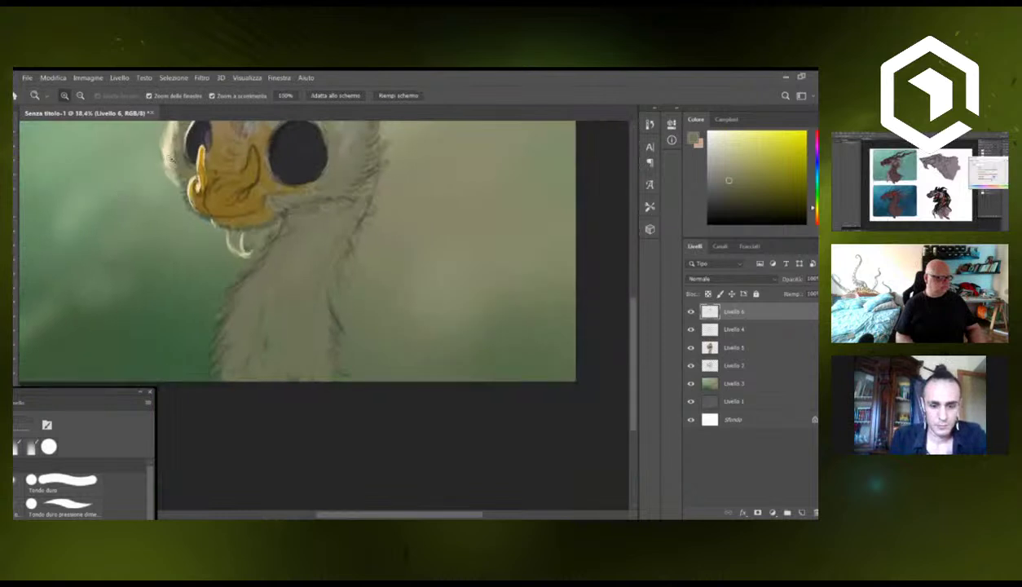
alt+click(168, 147)
key(ctrl+space)
drag(232, 262, 318, 285)
mouse_move(211, 194)
mouse_down()
mouse_move(220, 236)
mouse_move(241, 238)
mouse_move(194, 251)
mouse_move(273, 269)
mouse_up()
key(ctrl+space)
key(ctrl+space)
key(ctrl+space)
drag(306, 340, 326, 394)
key(b)
Sample grey-green tones inside the wattle and blend its inner shading with the cream strands.
alt+click(299, 371)
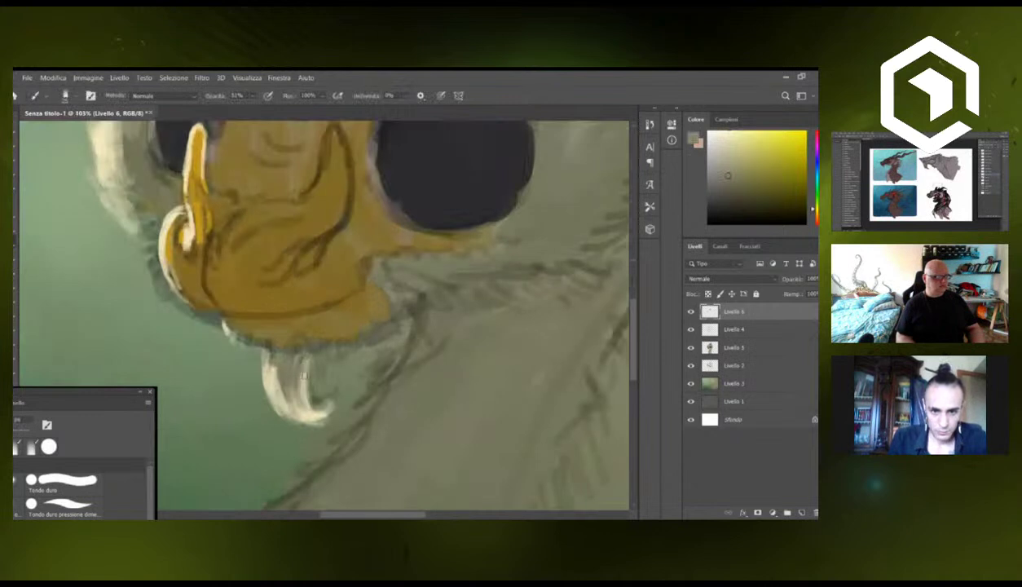
alt+click(300, 358)
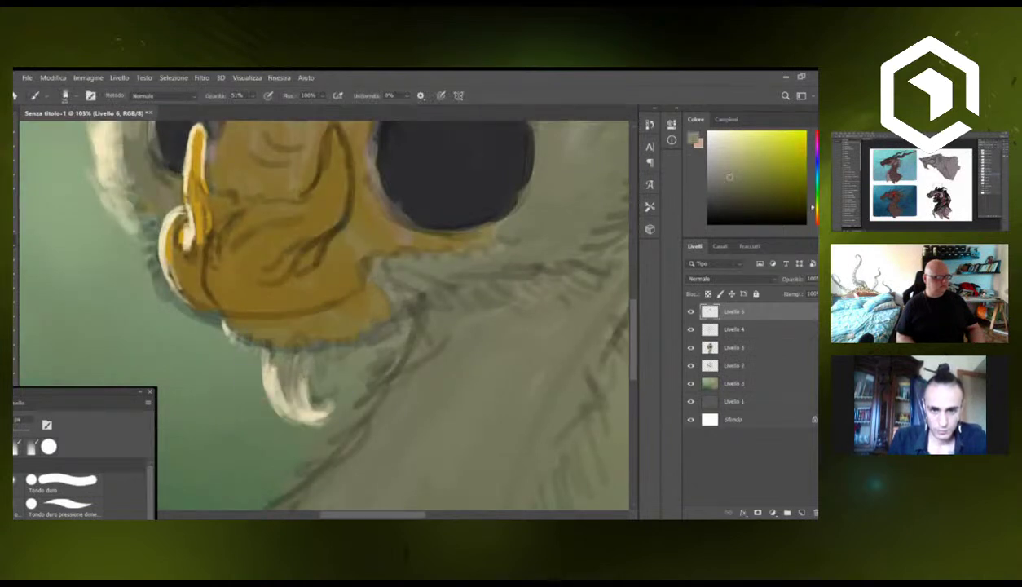
key(z)
mouse_move(307, 384)
mouse_down()
mouse_move(224, 373)
mouse_move(300, 397)
mouse_move(235, 378)
mouse_up()
key(b)
key(z)
key(b)
key(z)
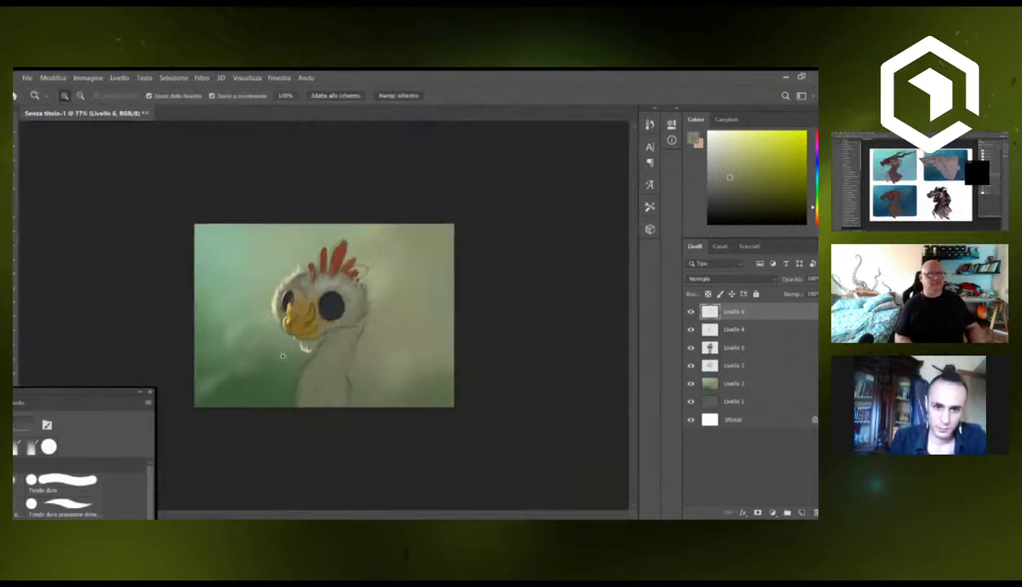
Sample golden yellow from the beak and paint the narrow upright horn with a brush preset at 100% opacity.
drag(260, 330, 326, 333)
key(b)
alt+click(264, 275)
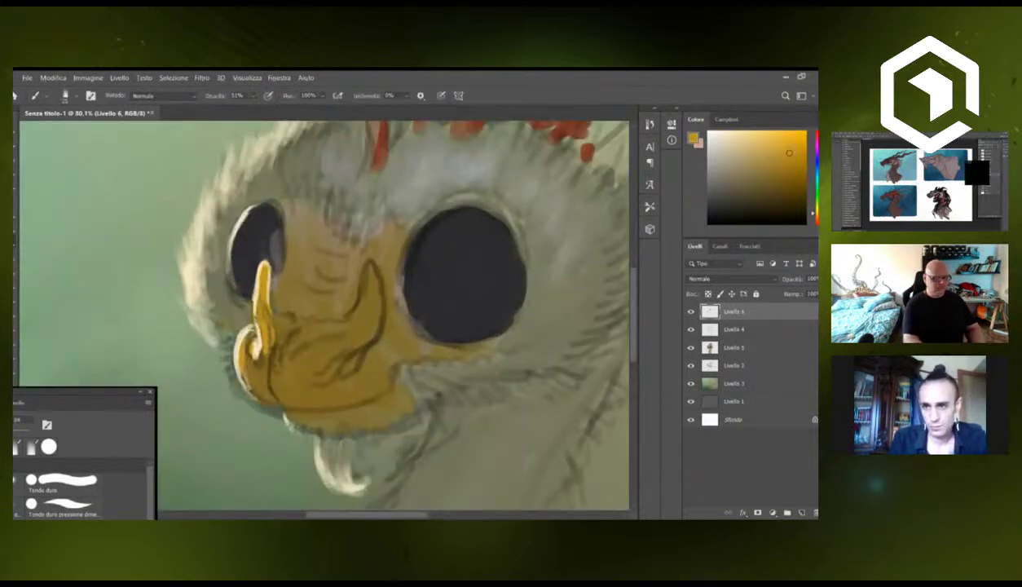
click(46, 444)
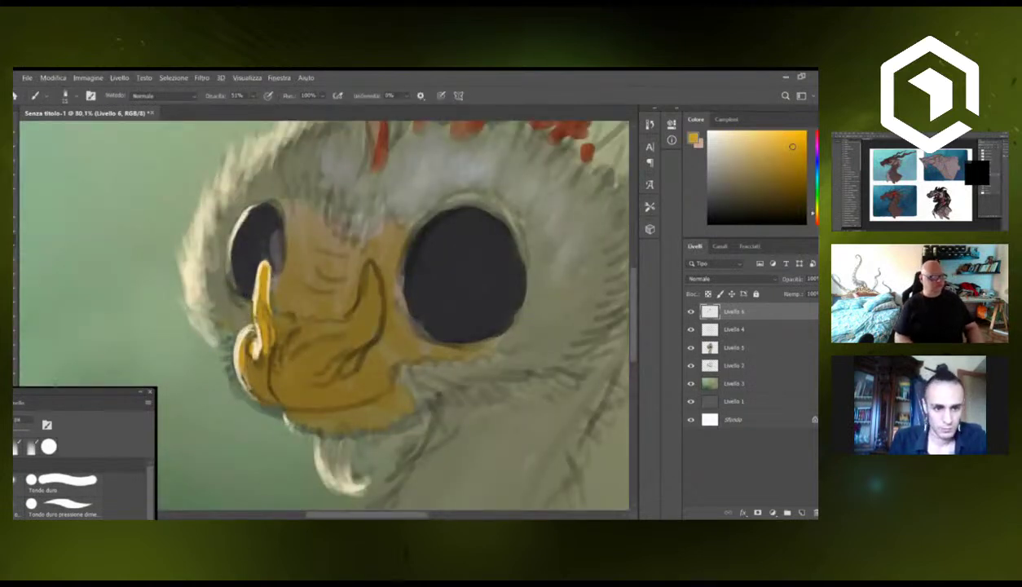
mouse_move(55, 393)
mouse_down()
mouse_move(132, 399)
mouse_move(109, 458)
mouse_up()
click(37, 446)
drag(264, 280, 265, 305)
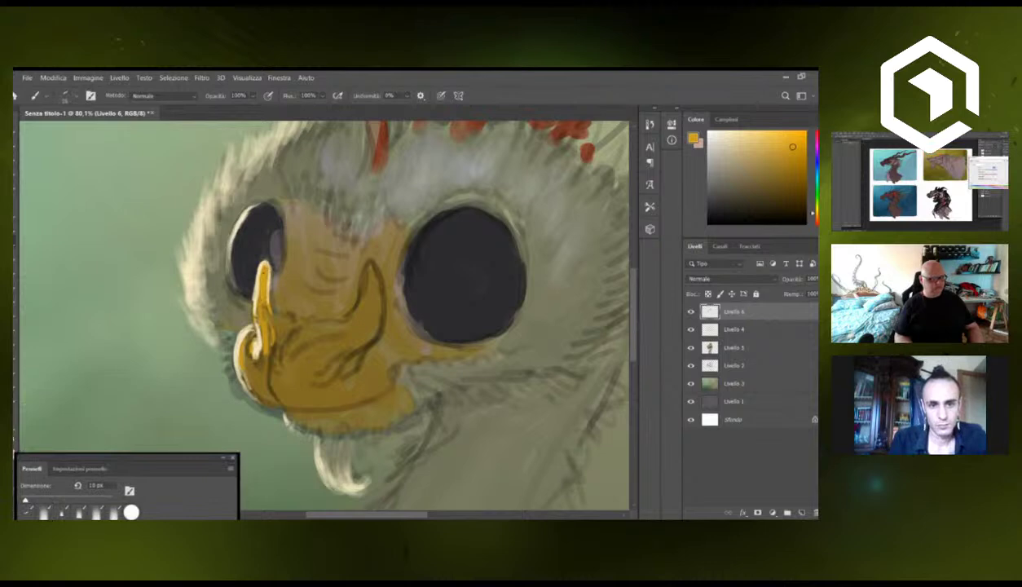
Sample darker golden-brown tones and shade the base of the narrow horn on the beak.
mouse_move(282, 316)
mouse_down()
mouse_move(189, 318)
mouse_move(277, 321)
mouse_up()
alt+click(273, 310)
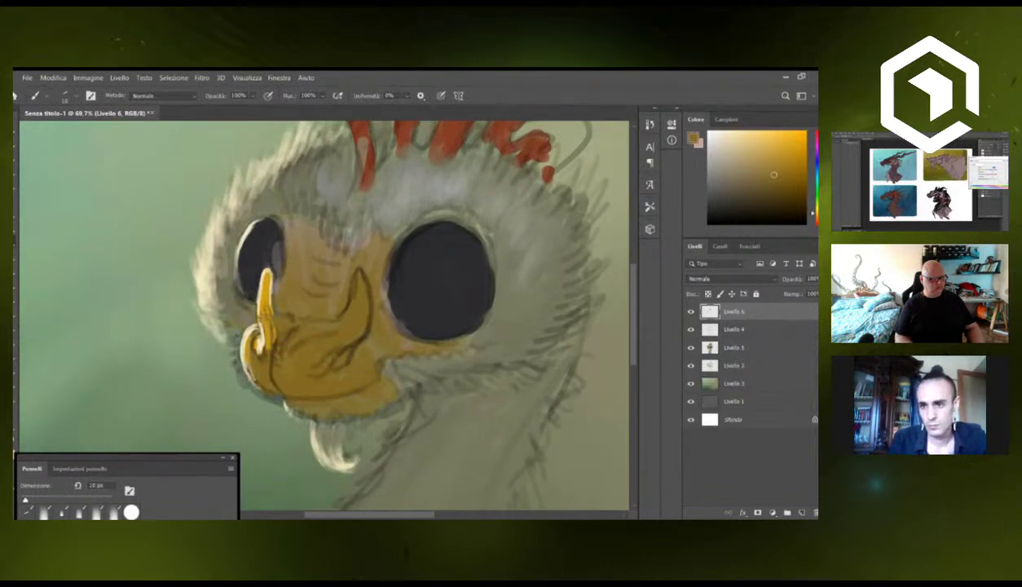
alt+click(270, 319)
drag(272, 260, 318, 260)
key(bracketright)
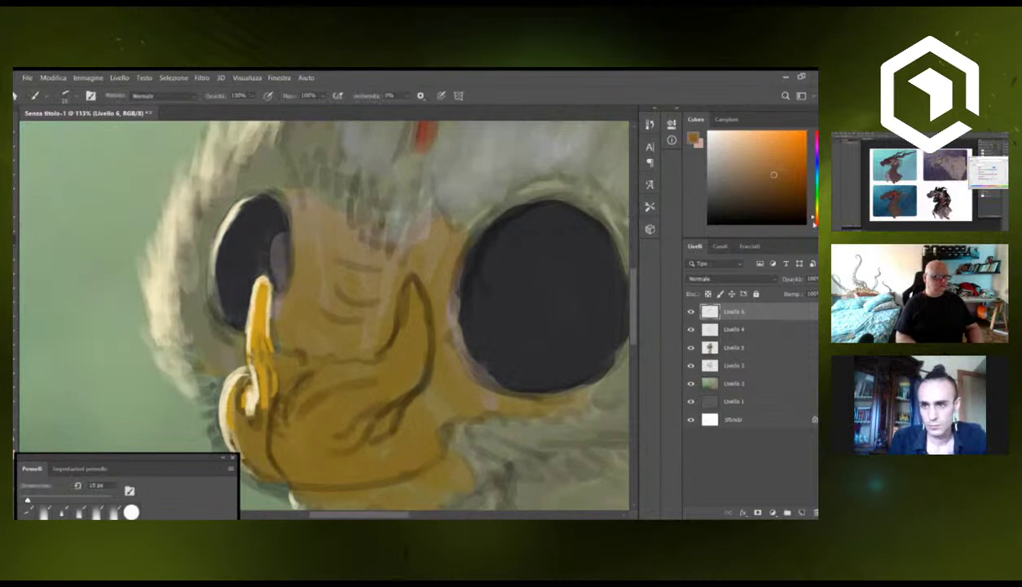
Choose a bright orange and paint warm accents down the middle of the narrow horn on the beak.
click(816, 220)
click(788, 147)
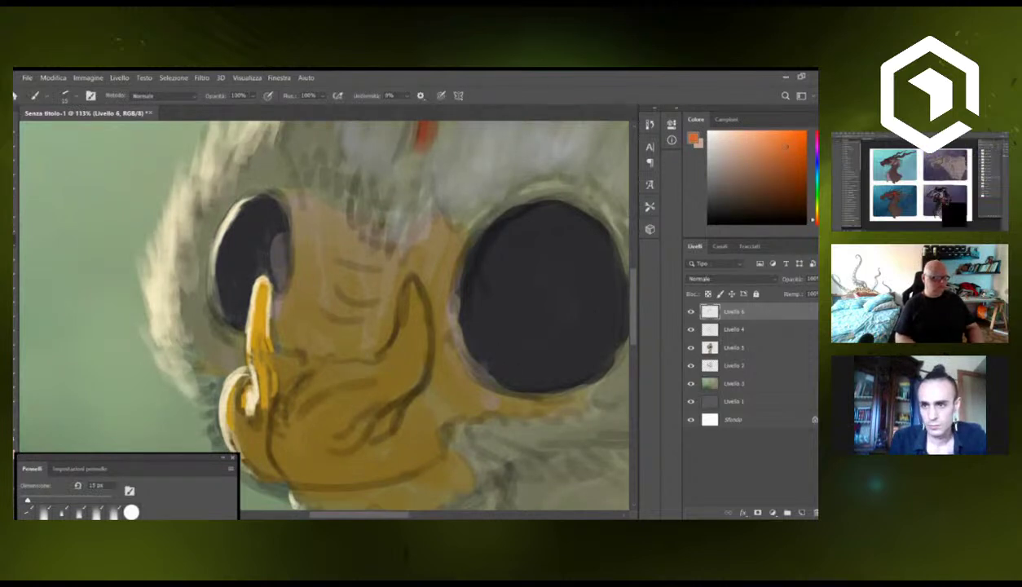
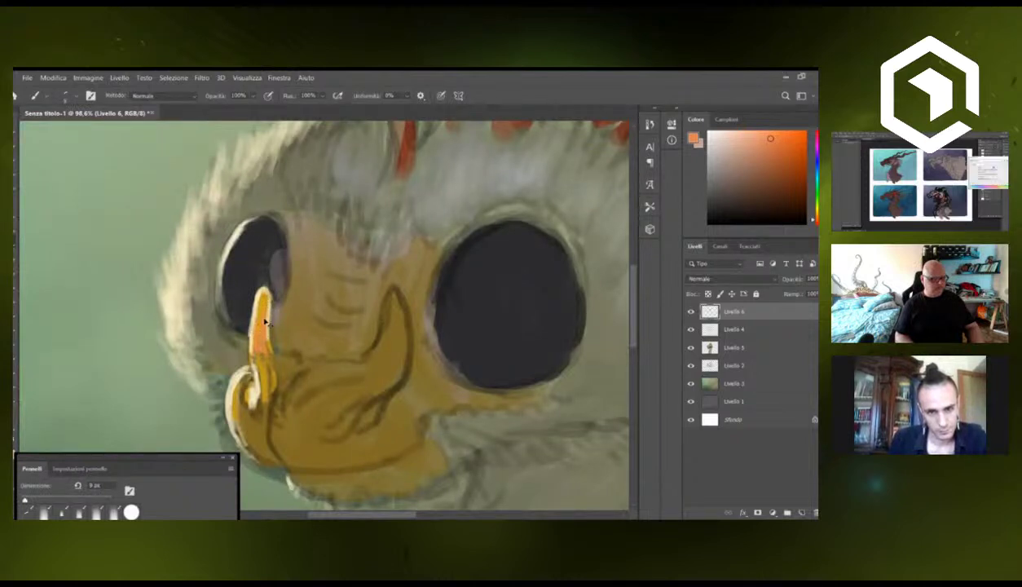
drag(266, 326, 260, 345)
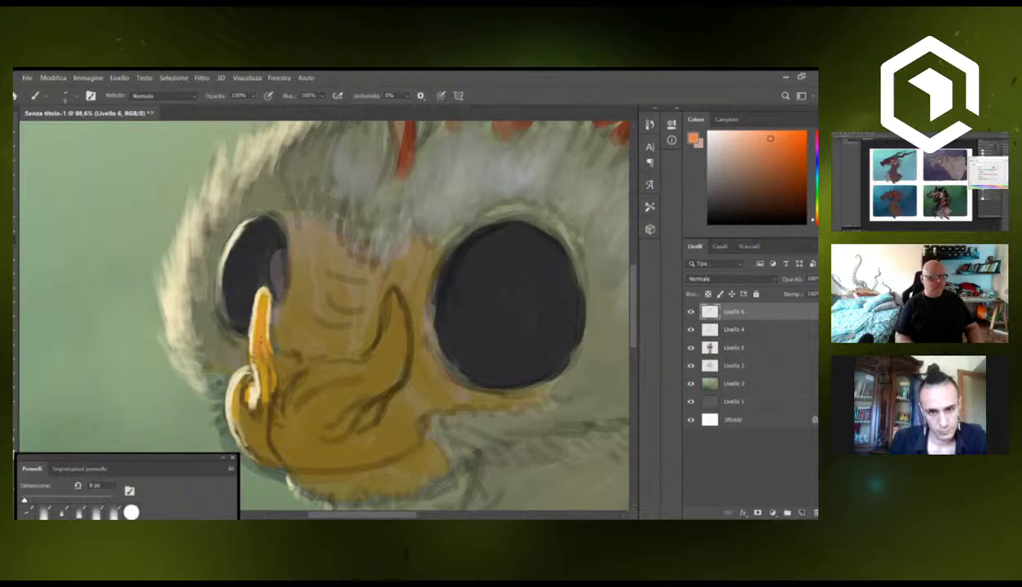
mouse_move(275, 359)
mouse_down()
mouse_move(225, 355)
mouse_move(263, 357)
mouse_up()
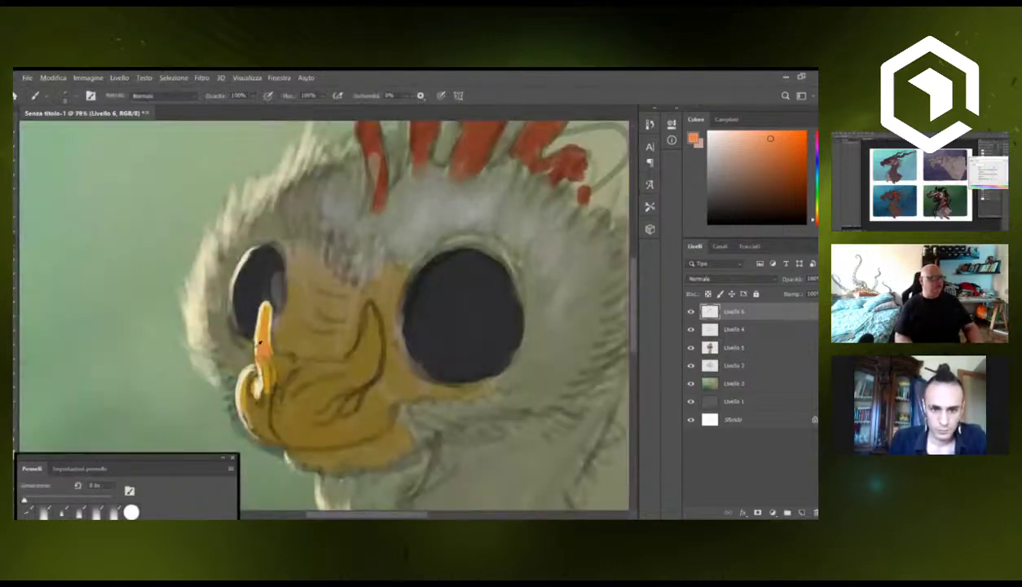
alt+click(259, 345)
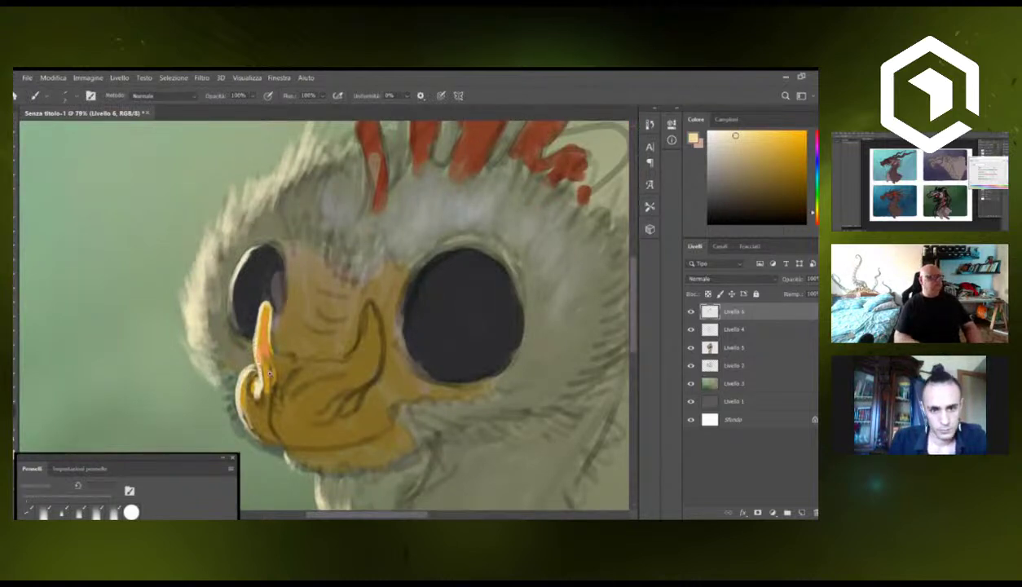
Paint a thin cream highlight along the tip of the second horn, the one nearer the large eye.
mouse_move(267, 374)
mouse_down()
mouse_move(212, 379)
mouse_move(300, 359)
mouse_move(231, 371)
mouse_move(287, 368)
mouse_up()
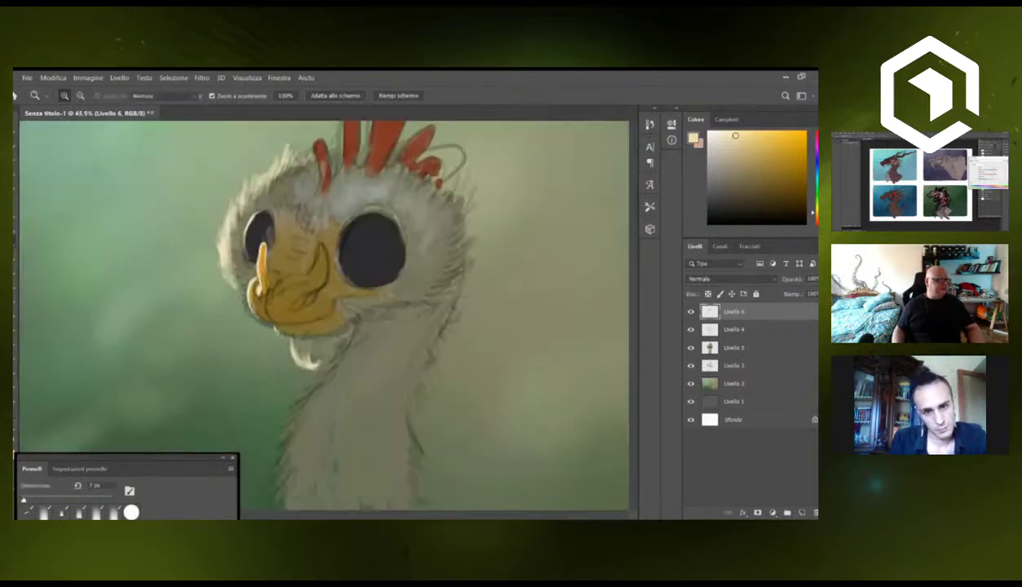
drag(297, 306, 307, 306)
drag(308, 244, 325, 244)
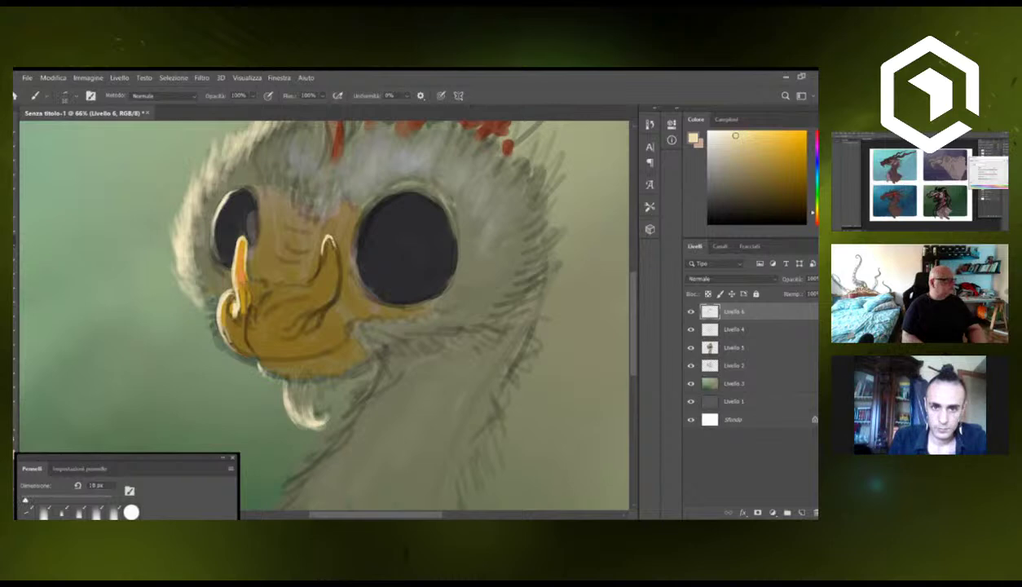
key(z)
scroll(251, 299, down, 6)
scroll(251, 299, up, 6)
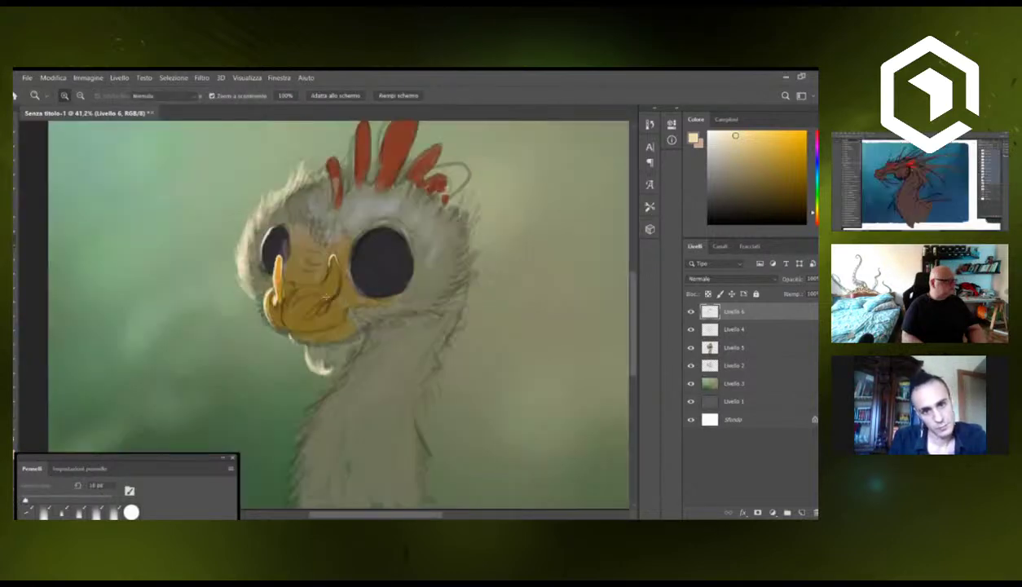
key(b)
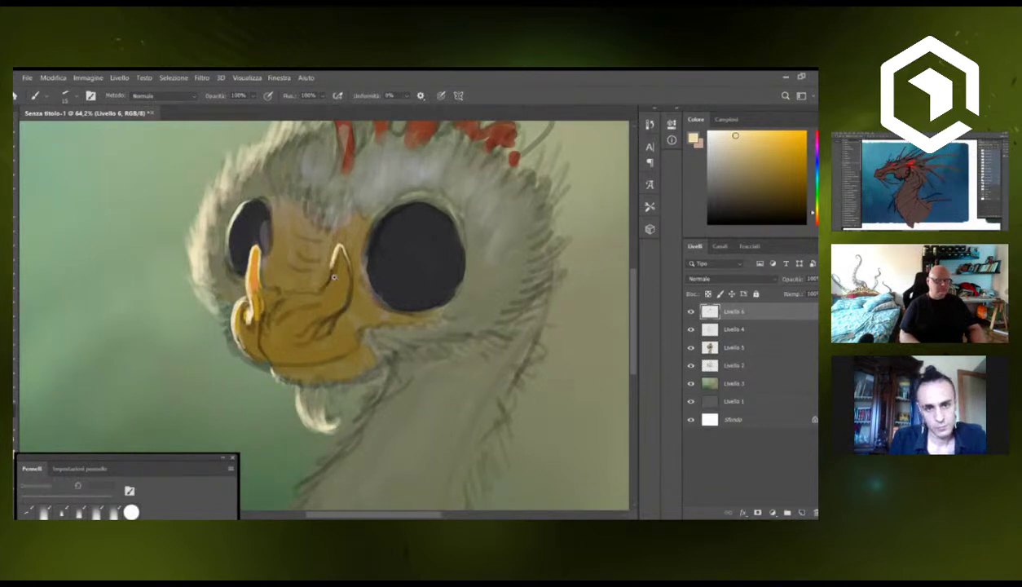
Sample golden yellow from the narrow horn and fill the second horn's tip with it using a 20 px brush.
key(z)
drag(334, 273, 301, 273)
key(b)
alt+click(286, 265)
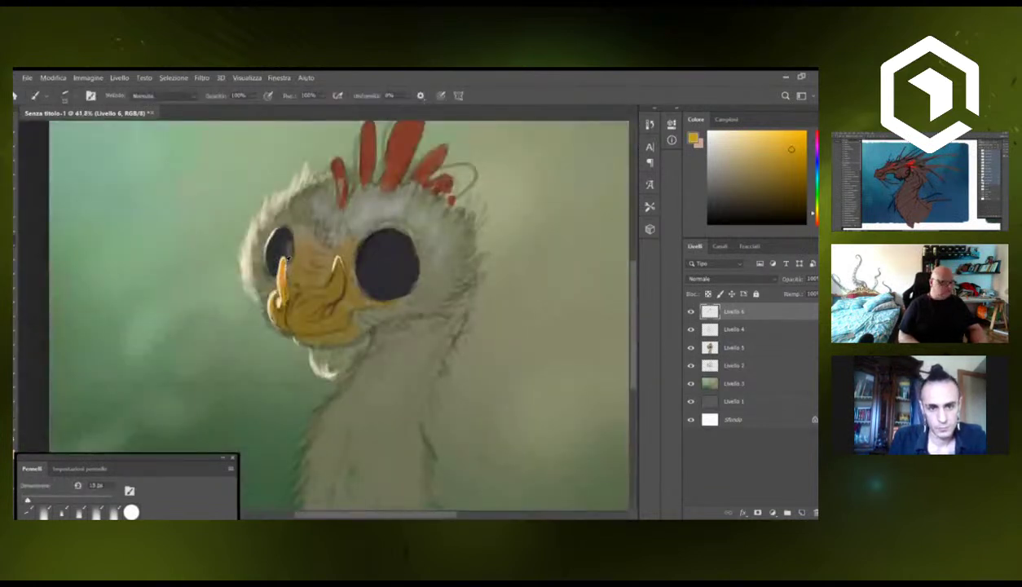
key(z)
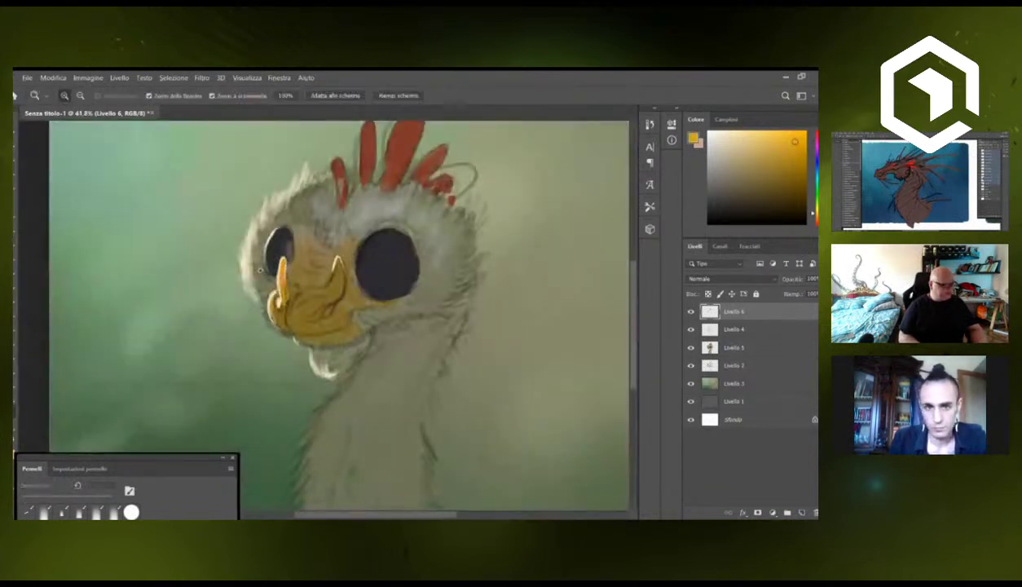
scroll(249, 269, up, 3)
key(b)
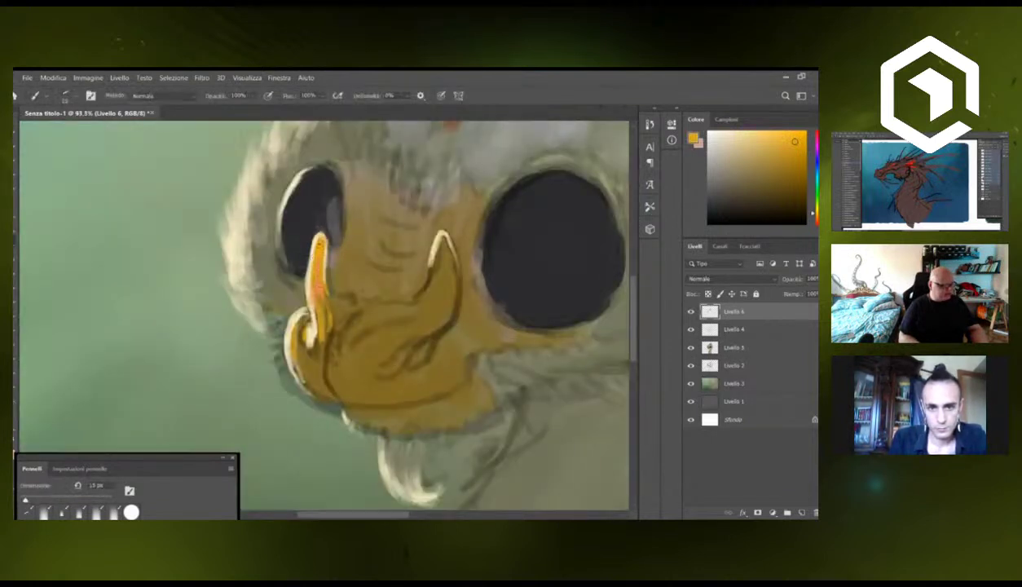
key(z)
scroll(324, 315, down, 5)
scroll(309, 314, up, 5)
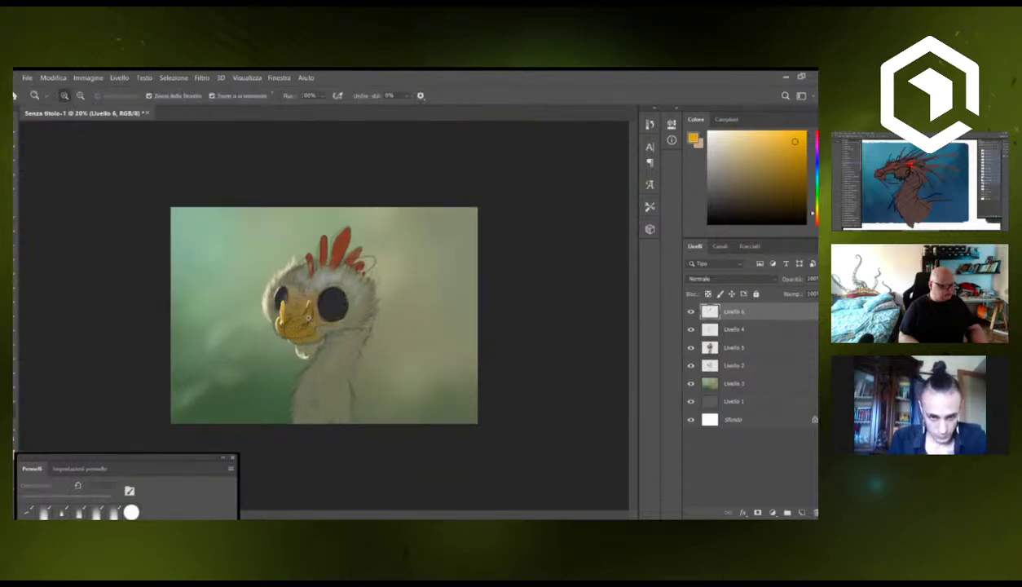
key(b)
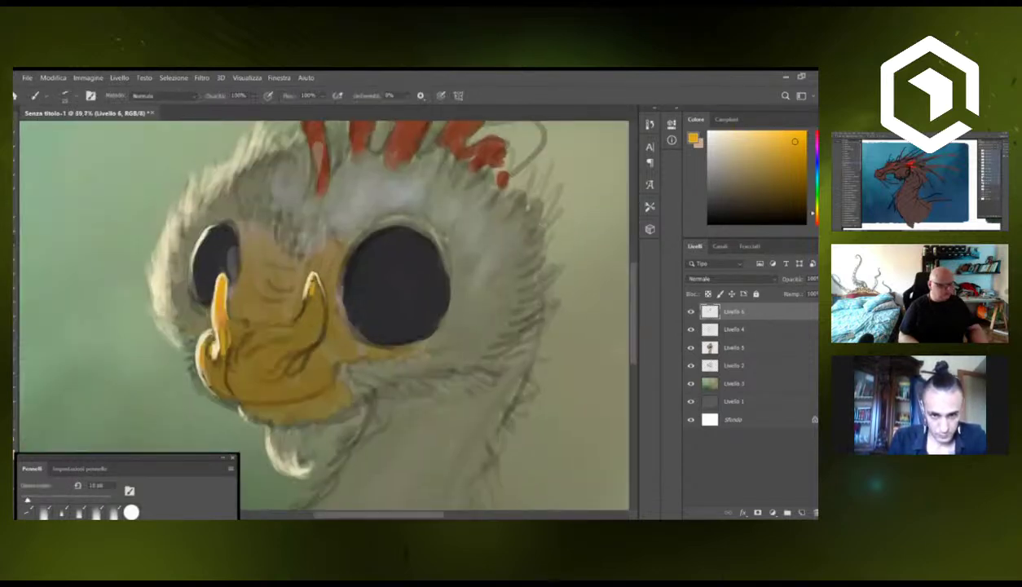
key(bracketright)
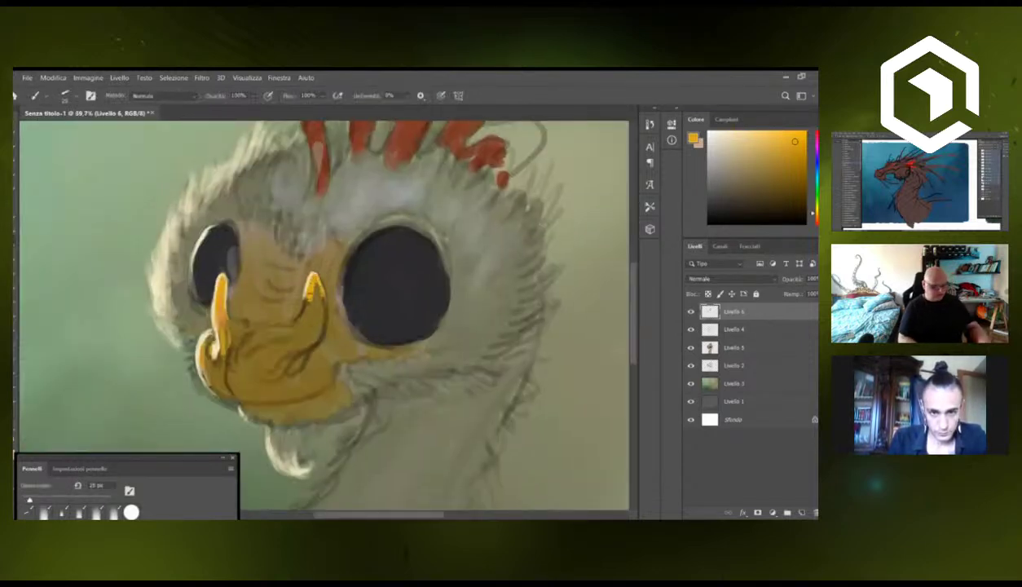
drag(314, 276, 309, 295)
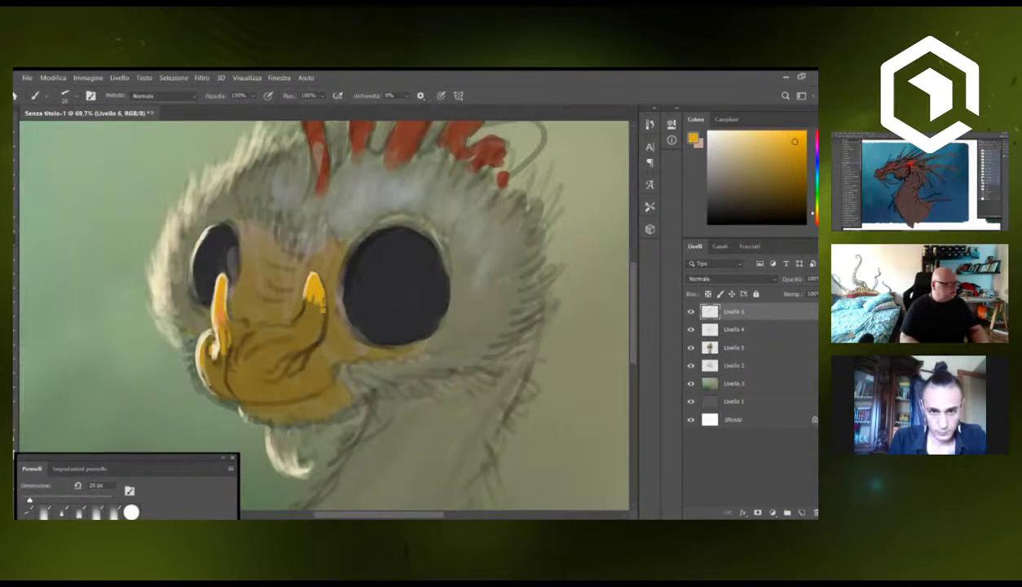
Alternate sampled yellow and dark golden-brown tones to shade the second horn's tip with a 10 px brush.
mouse_move(317, 331)
ctrl+mouse_down()
mouse_move(212, 349)
mouse_move(306, 332)
ctrl+mouse_up()
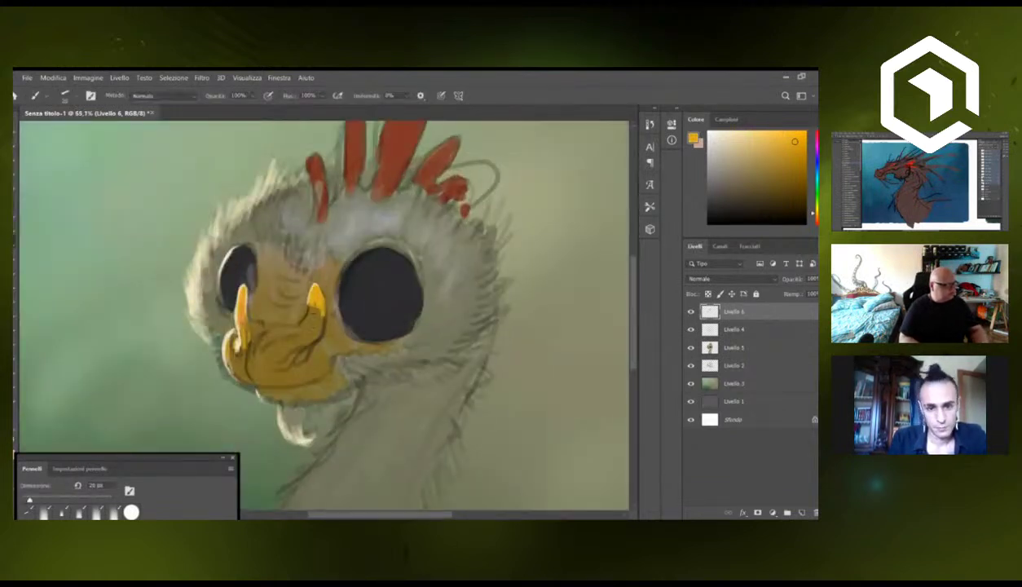
alt+click(308, 308)
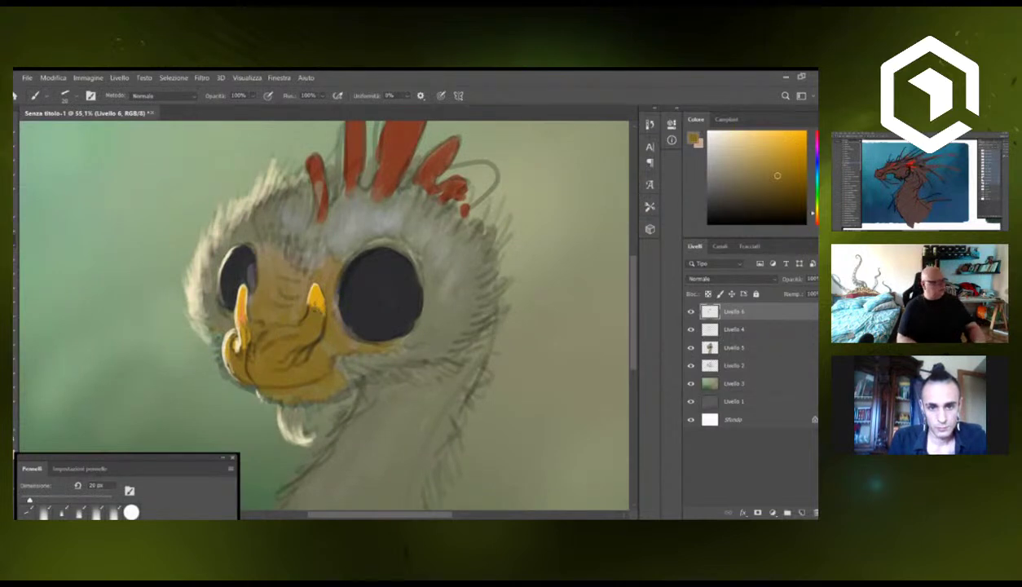
alt+click(314, 291)
key(bracketleft)
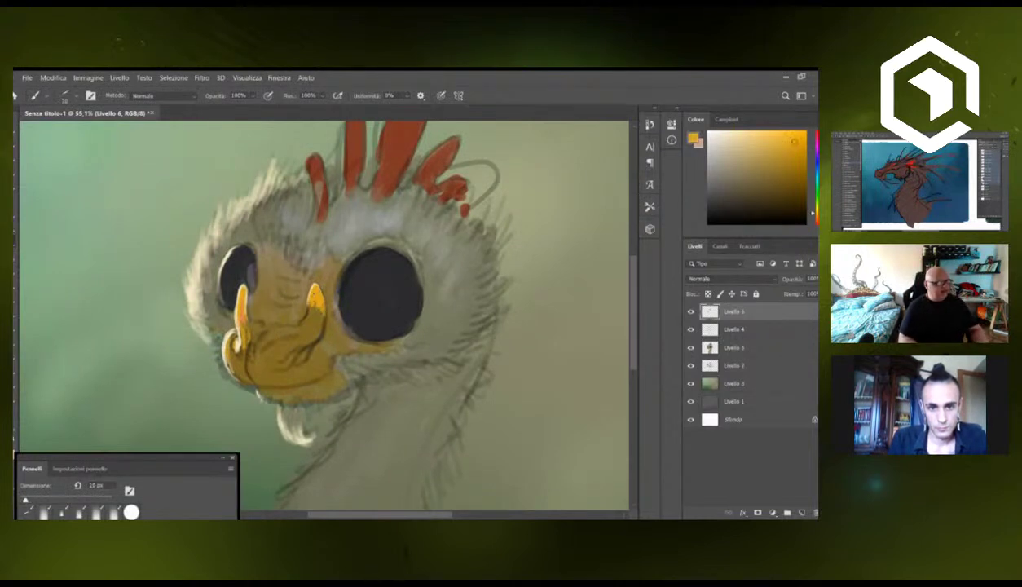
alt+click(317, 310)
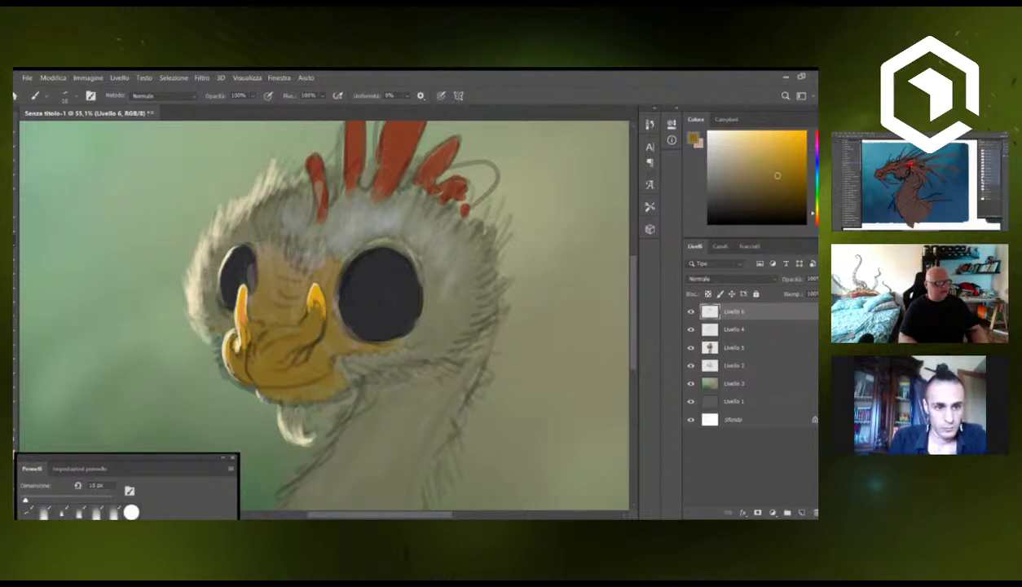
Smudge the second horn's yellow tip into its darker brown base.
click(15, 236)
key(ctrl+space)
drag(313, 313, 358, 314)
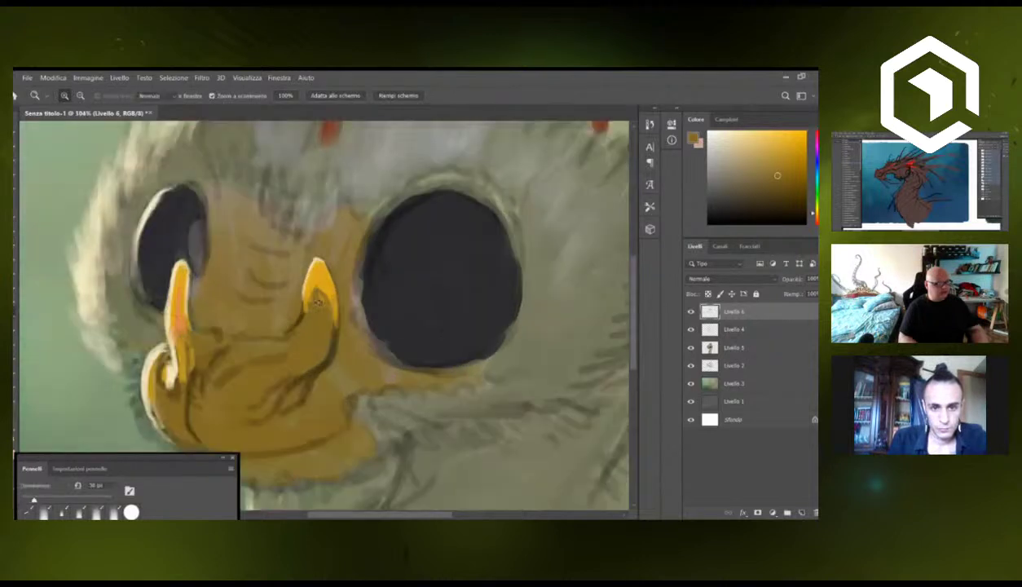
mouse_move(321, 279)
mouse_down()
mouse_move(320, 309)
mouse_move(318, 290)
mouse_move(329, 302)
mouse_move(317, 280)
mouse_move(318, 304)
mouse_move(209, 364)
mouse_move(242, 300)
mouse_up()
key(bracketright)
key(bracketright)
key(bracketright)
key(b)
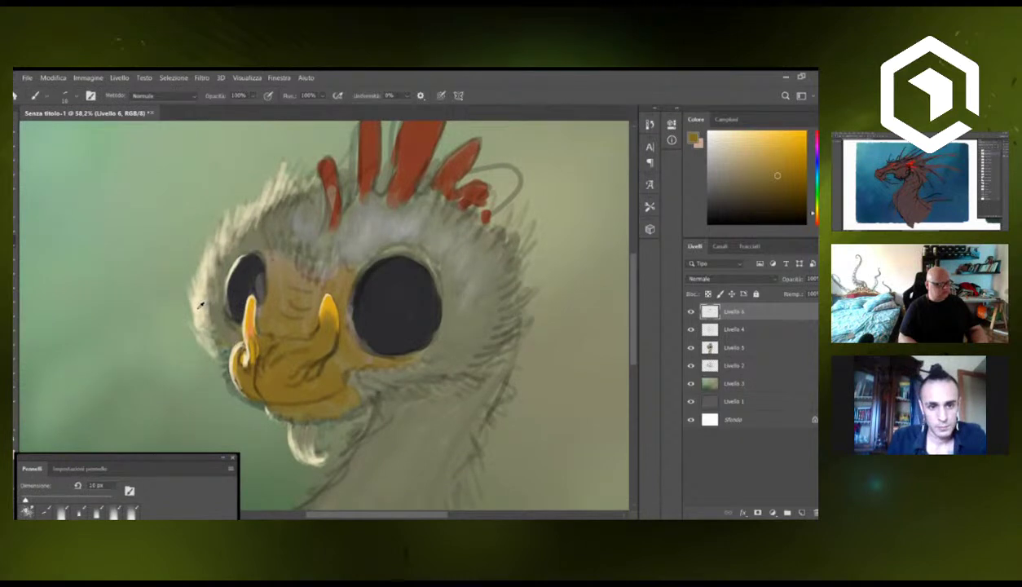
Sample cream from the feathers at the face's outer edge and paint fine highlights along the second horn's rim.
alt+click(200, 306)
key([)
mouse_move(287, 287)
mouse_down()
mouse_move(343, 284)
mouse_move(339, 320)
mouse_up()
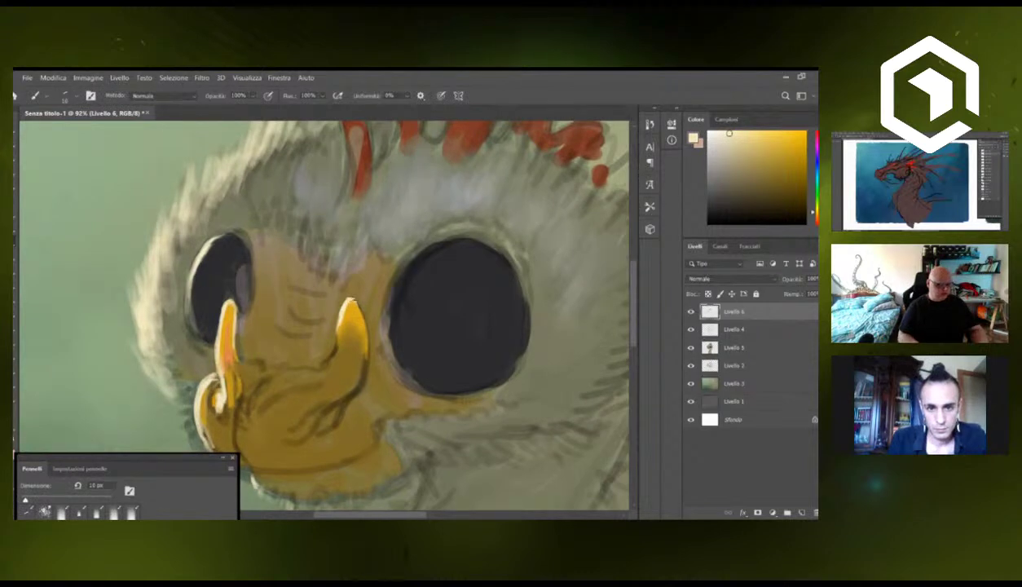
key(bracketleft)
key(bracketleft)
key(bracketleft)
key(bracketleft)
key(bracketleft)
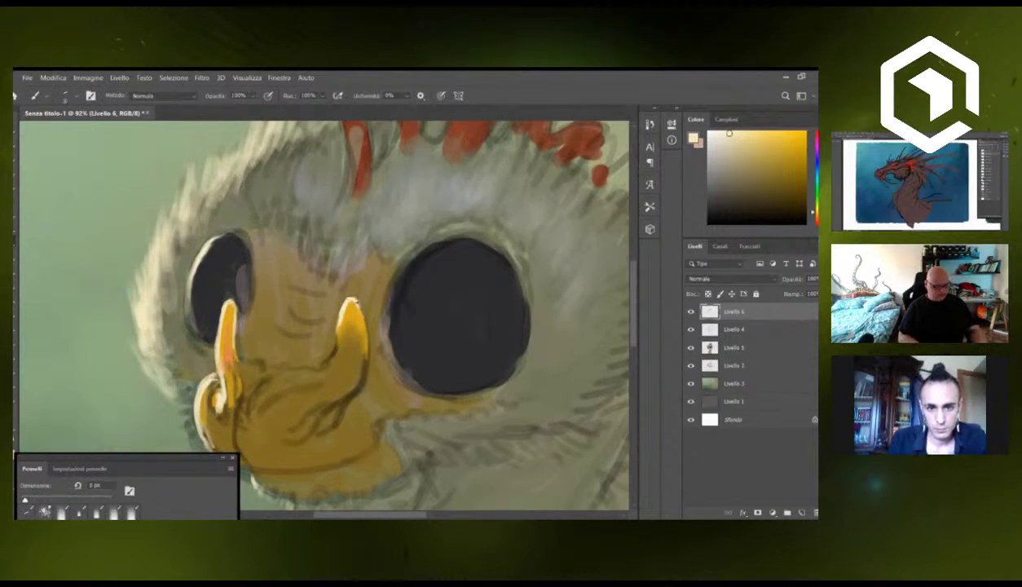
drag(366, 357, 342, 379)
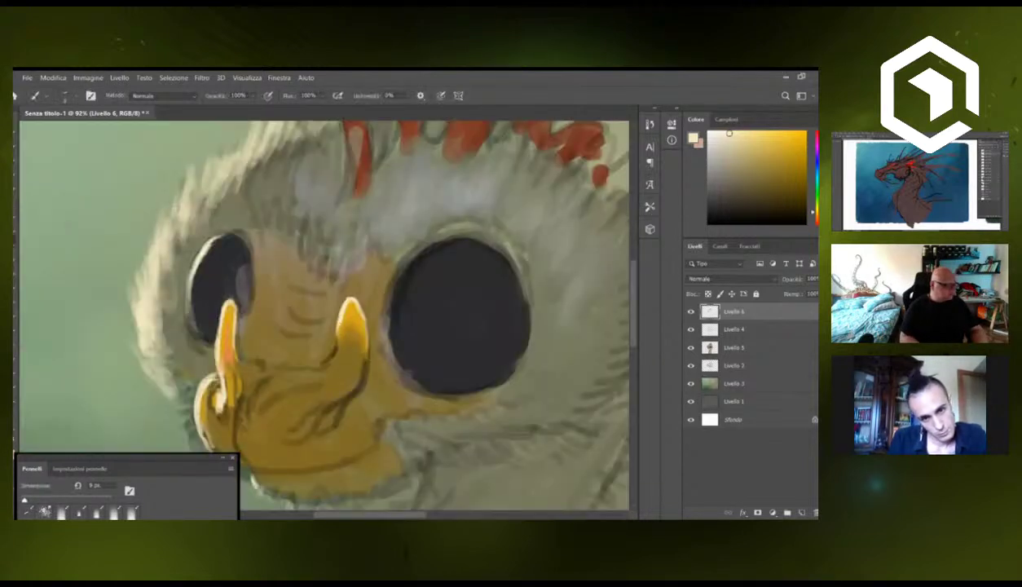
Soften the second horn's highlights with the Smudge tool at 9% strength.
key(r)
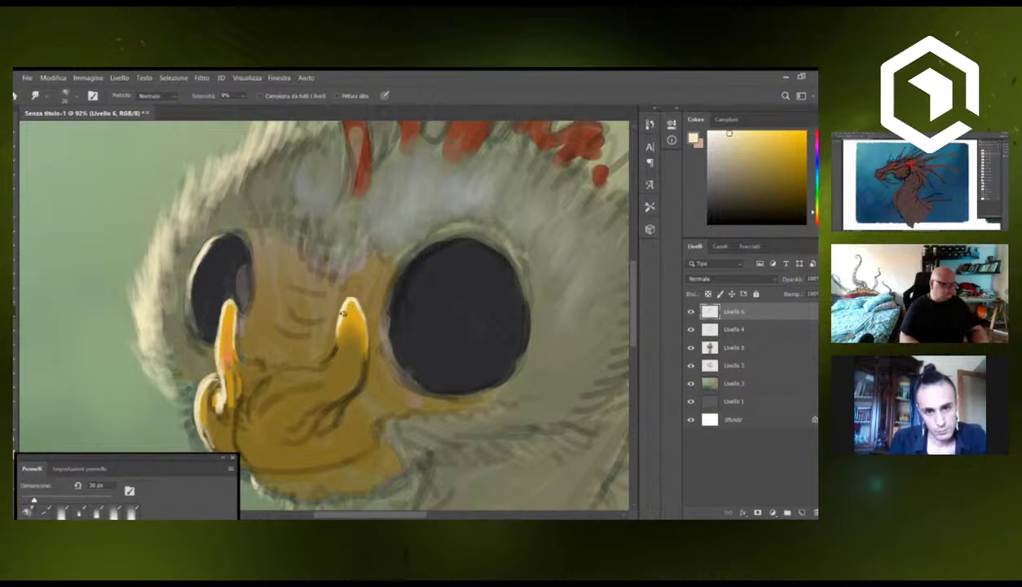
drag(360, 328, 245, 355)
key(z)
mouse_move(288, 326)
mouse_down()
mouse_move(320, 295)
mouse_move(308, 292)
mouse_up()
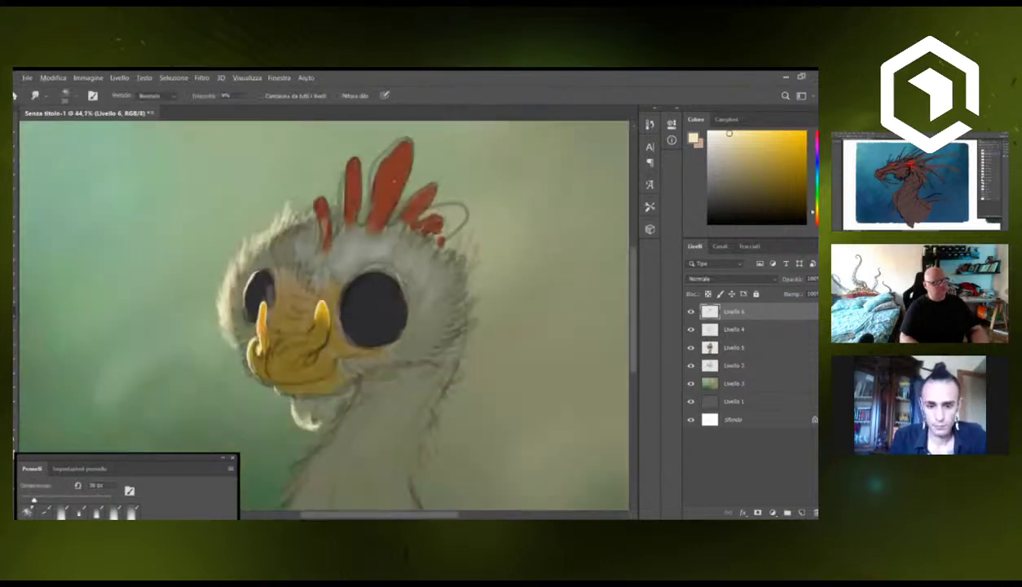
Sample the crest's red, shift it to a brighter orange-red, and paint the tip of the foremost crest spike.
key(b)
alt+click(383, 181)
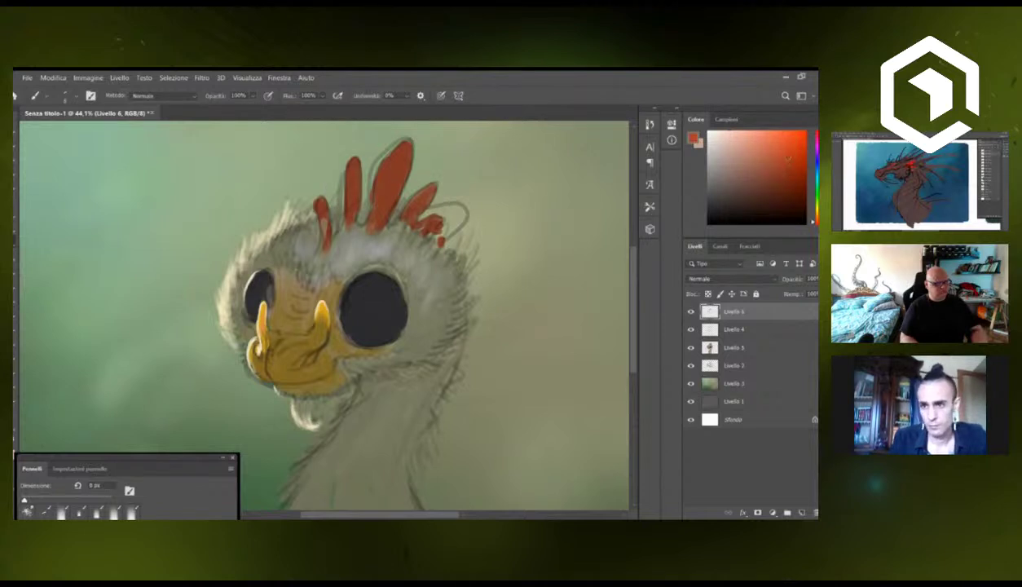
mouse_move(792, 152)
mouse_down()
mouse_move(799, 148)
mouse_move(788, 145)
mouse_up()
drag(324, 239, 344, 234)
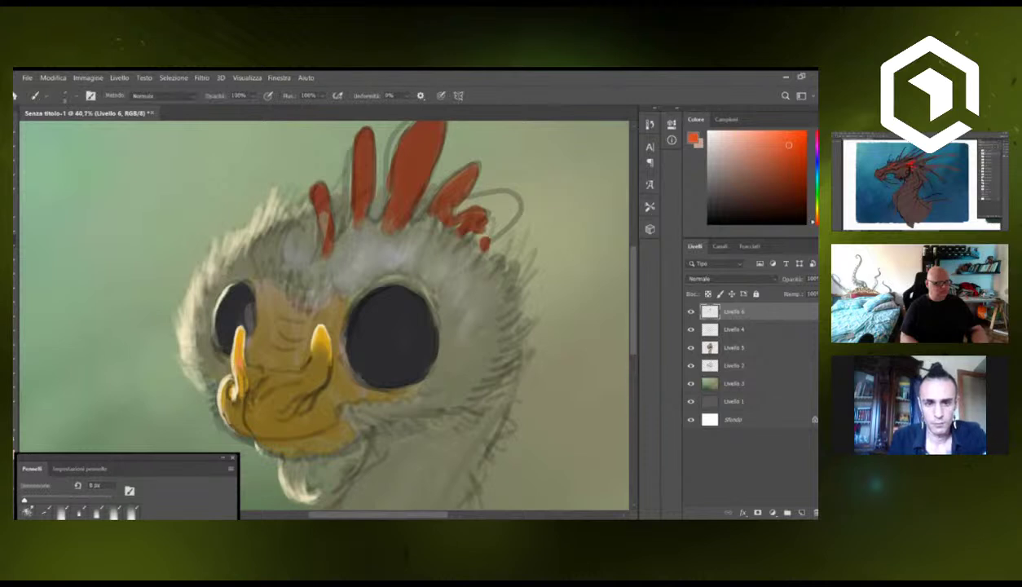
key(bracketright)
key(bracketright)
drag(315, 189, 312, 198)
Continue the bright orange-red down the foremost crest spike and along the second spike's edge with a 20 px brush.
key(bracketleft)
key(ctrl+space)
scroll(315, 193, up, 2)
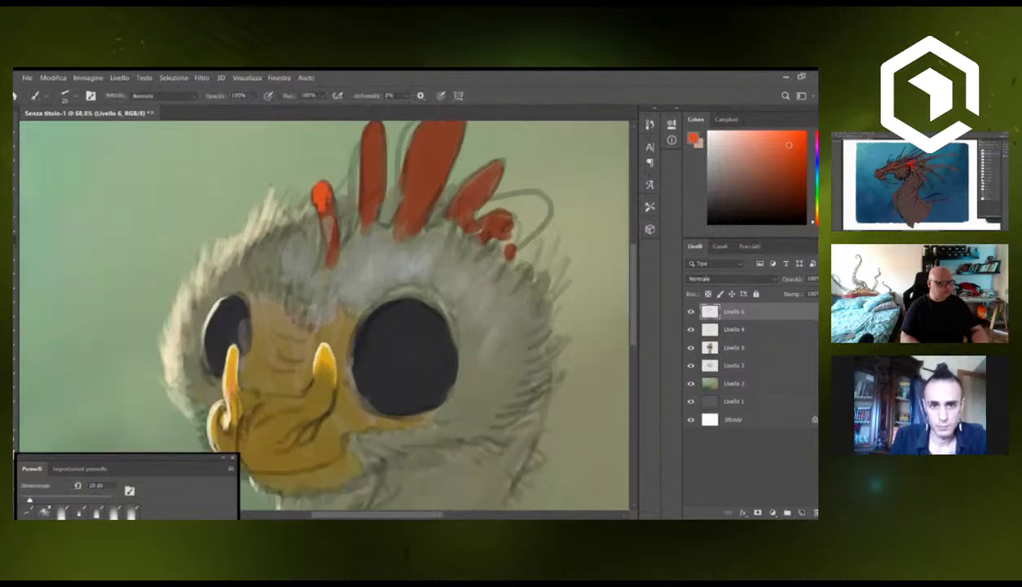
drag(328, 192, 324, 231)
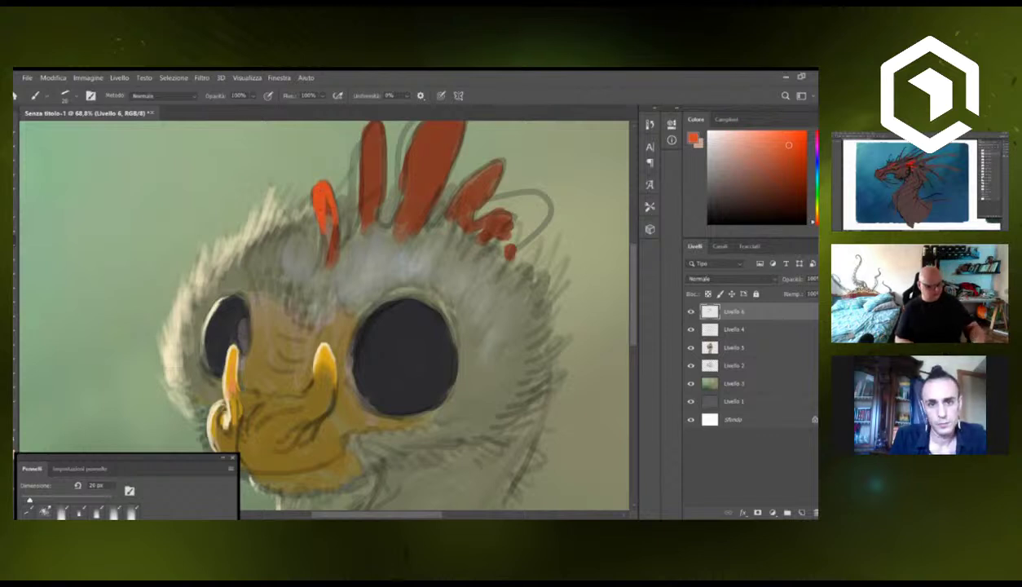
mouse_move(322, 196)
mouse_down()
mouse_move(328, 230)
mouse_move(269, 232)
mouse_move(349, 201)
mouse_move(315, 200)
mouse_move(317, 210)
mouse_up()
key(ctrl+space)
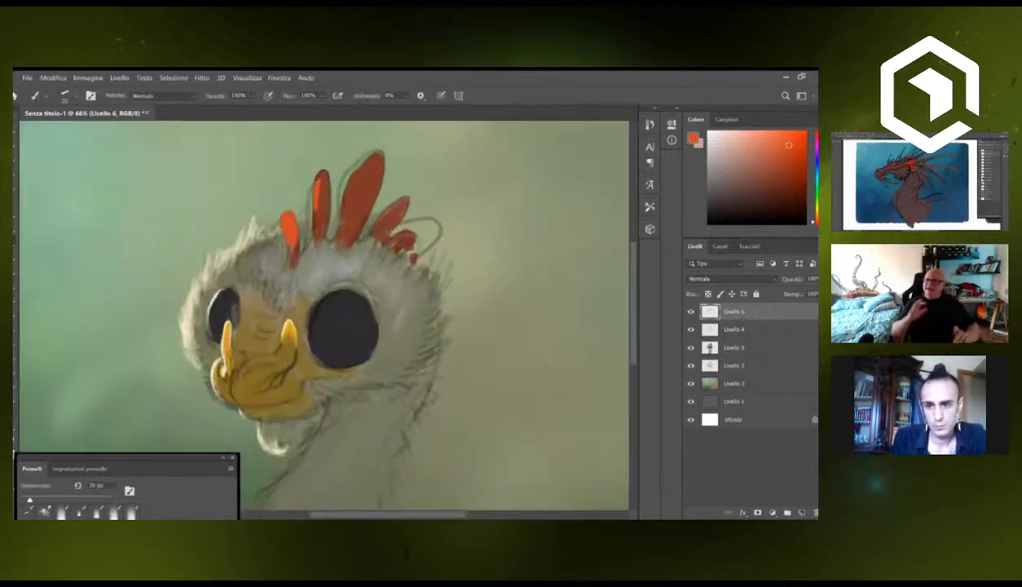
Paint the second and tallest crest spikes orange-red inside a selection loaded from layer Livello 5, and clear the selection.
ctrl+click(707, 347)
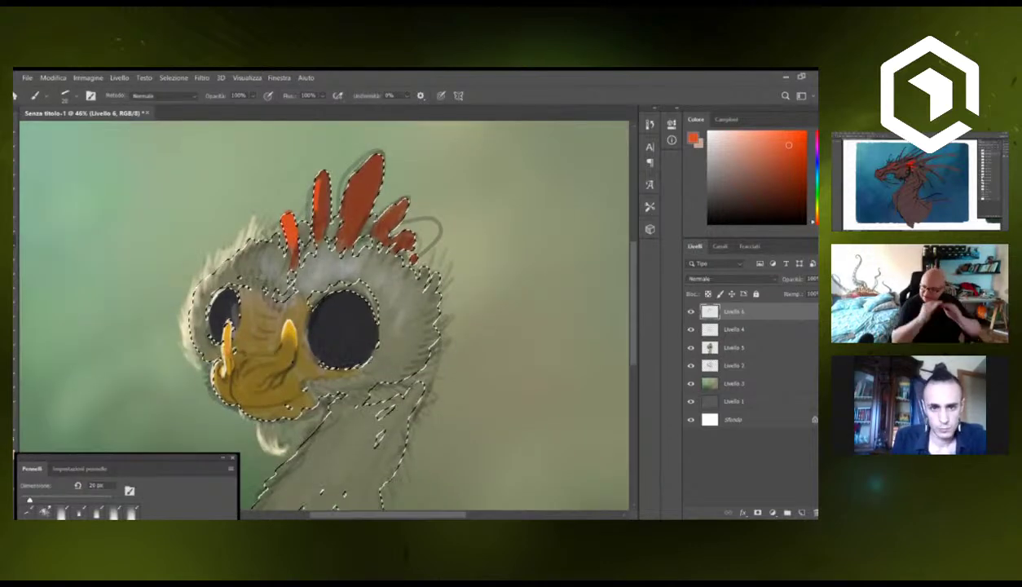
key(bracketright)
mouse_move(318, 177)
mouse_down()
mouse_move(315, 215)
mouse_move(326, 213)
mouse_move(319, 217)
mouse_up()
key(bracketright)
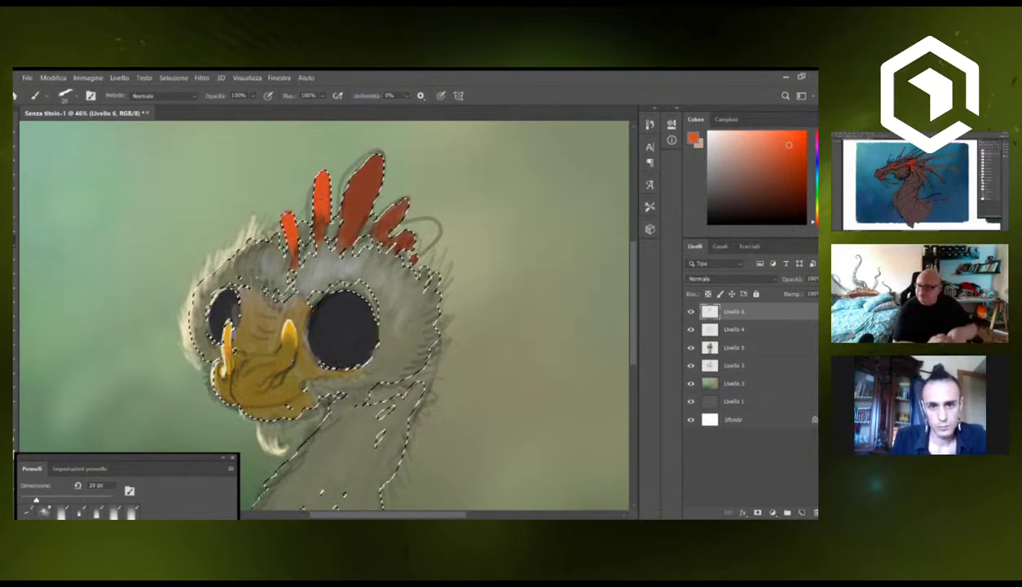
key(bracketright)
key(bracketright)
mouse_move(355, 170)
mouse_down()
mouse_move(345, 194)
mouse_move(370, 194)
mouse_move(364, 201)
mouse_move(269, 258)
mouse_move(300, 293)
mouse_move(353, 236)
mouse_up()
key(z)
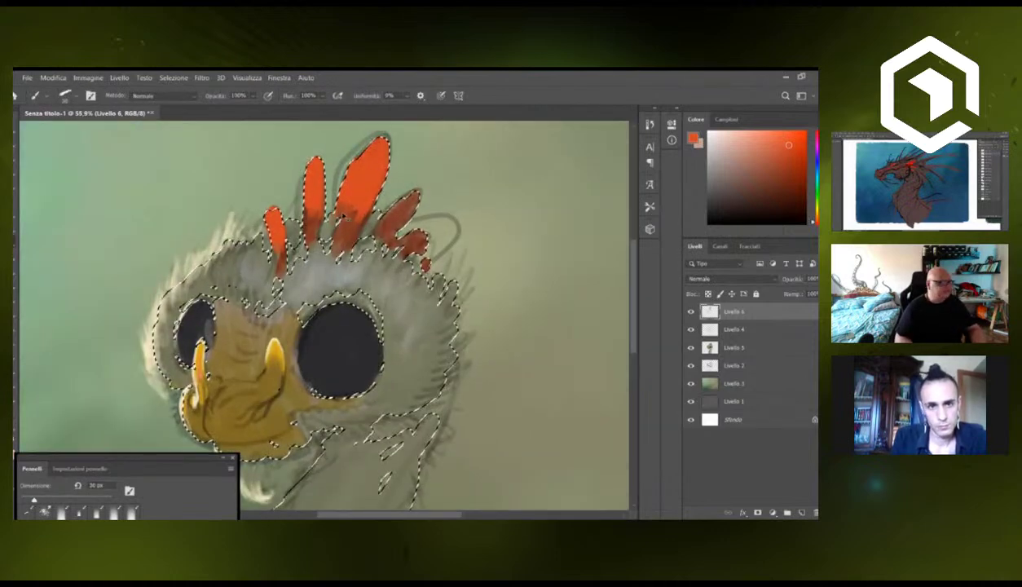
key(bracketleft)
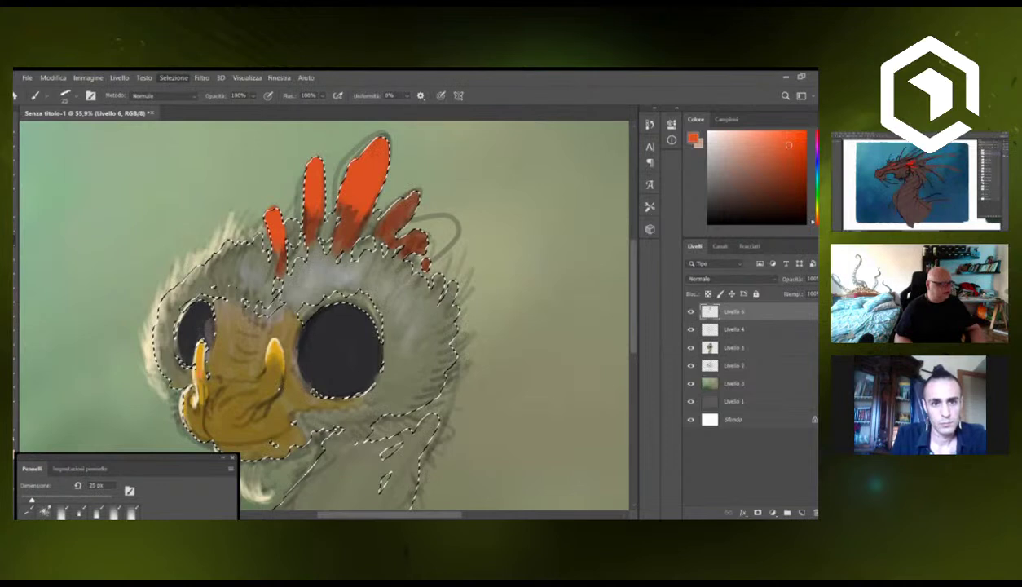
key(ctrl+d)
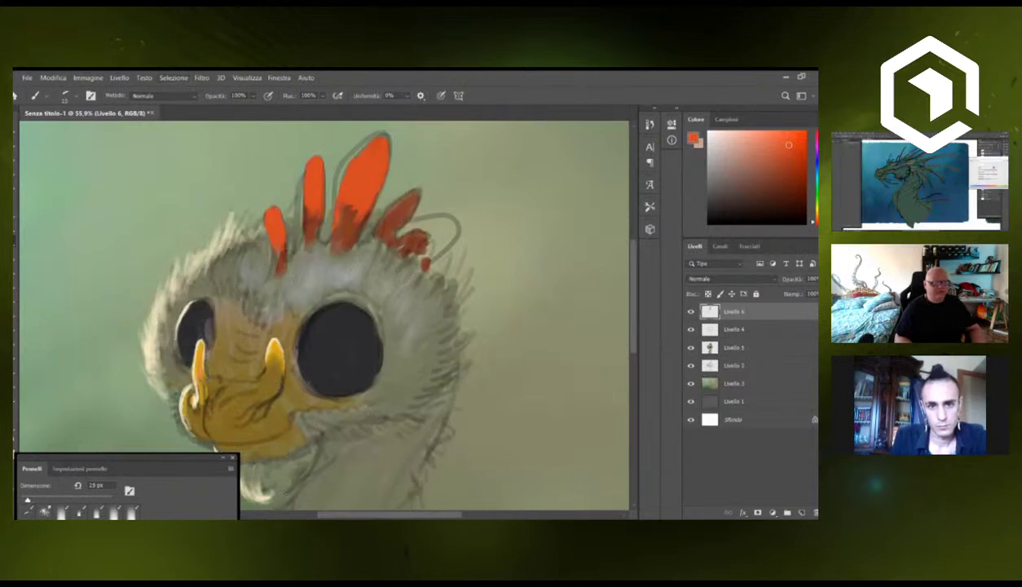
Brush orange-red streaks into the tallest spike's base and over the smaller rear crest spikes.
mouse_move(349, 201)
mouse_down()
mouse_move(344, 216)
mouse_move(305, 221)
mouse_move(364, 221)
mouse_up()
key(bracketright)
key(bracketright)
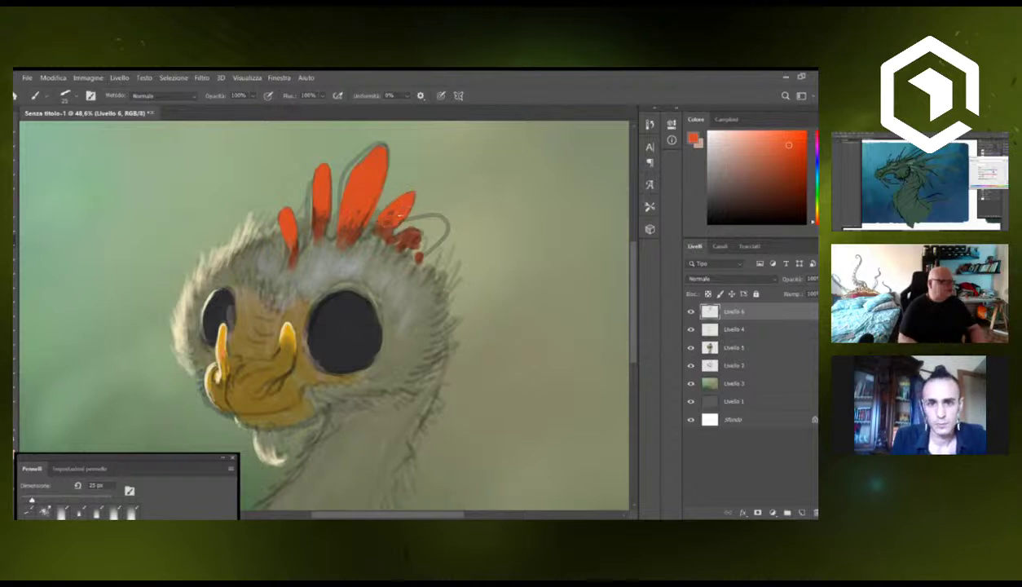
scroll(388, 245, down, 5)
scroll(388, 245, up, 4)
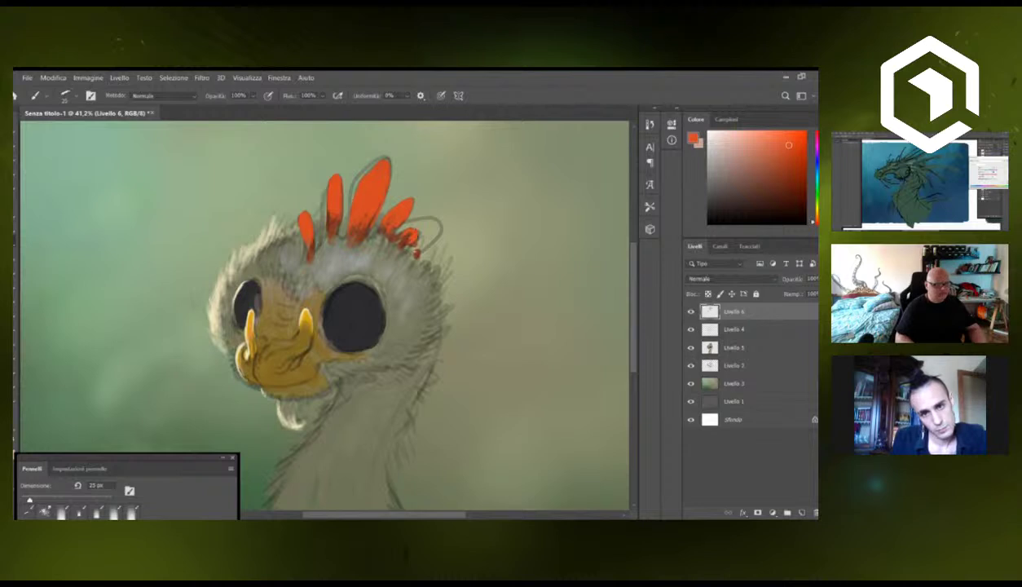
Sample the pale cream colour and brush feather highlights along the front contour of the head with a 20 px brush.
key(z)
mouse_move(425, 264)
mouse_down()
mouse_move(251, 284)
mouse_move(316, 284)
mouse_up()
alt+click(241, 313)
key(1)
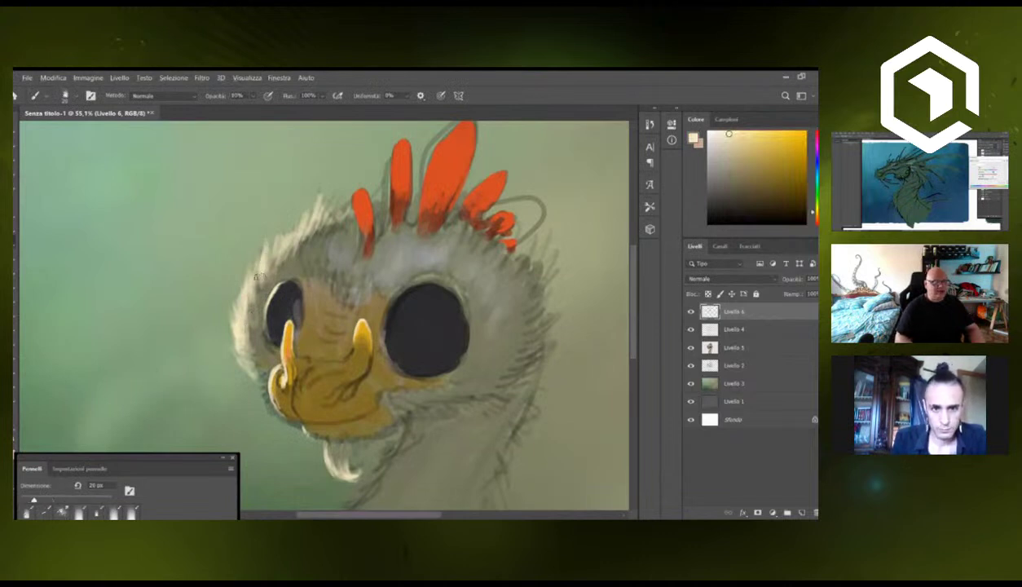
mouse_move(251, 271)
mouse_down()
mouse_move(256, 244)
mouse_move(270, 236)
mouse_up()
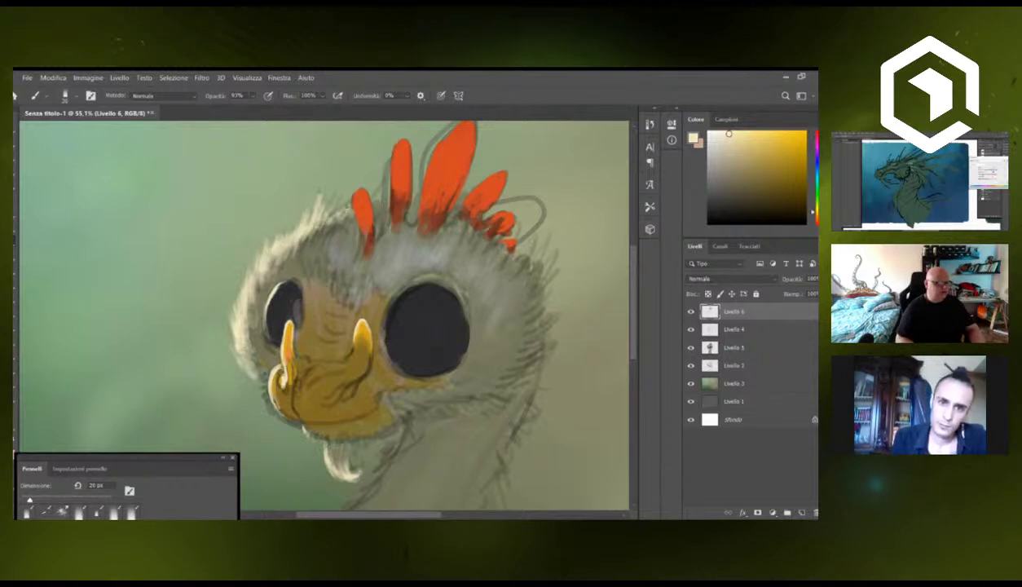
drag(338, 189, 364, 197)
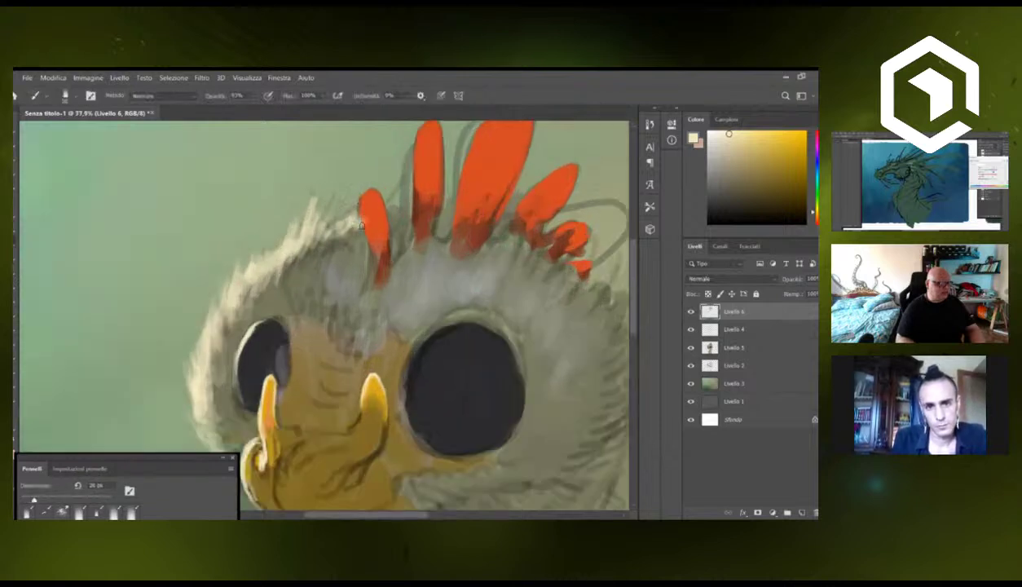
Brush thin cream tufts in front of the foremost crest spike, undoing and retrying the strokes with a 15 px brush.
mouse_move(330, 219)
mouse_down()
mouse_move(349, 194)
mouse_move(341, 195)
mouse_up()
key([)
drag(315, 225, 333, 184)
key(ctrl+z)
key(ctrl+z)
key([)
key([)
key(ctrl+z)
drag(333, 235, 312, 233)
key(])
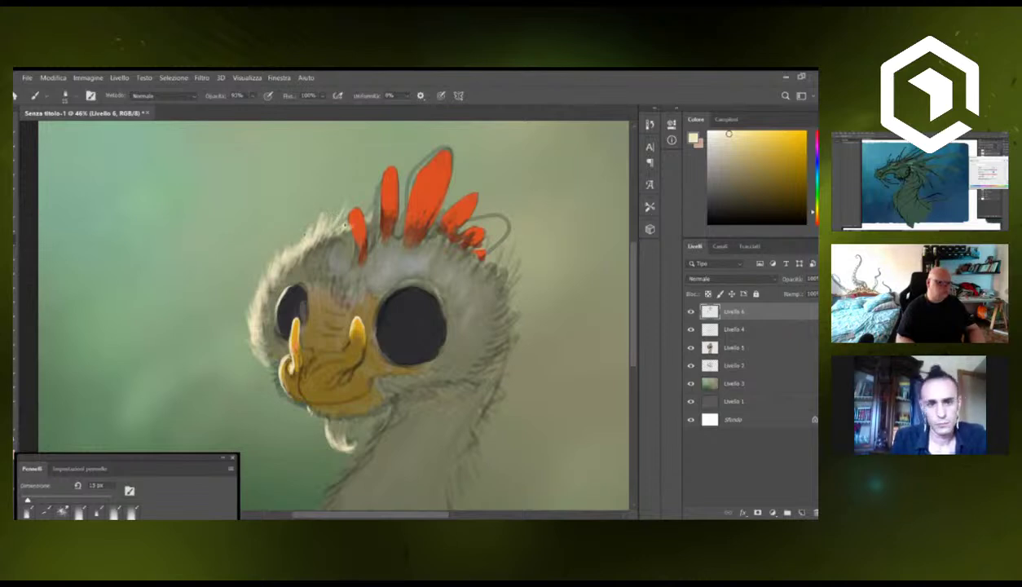
mouse_move(345, 225)
mouse_down()
mouse_move(296, 241)
mouse_move(345, 238)
mouse_up()
Set the brush mode to Cancella and trim the feather tips ahead of the crest at 30 px, then 25 px.
click(157, 96)
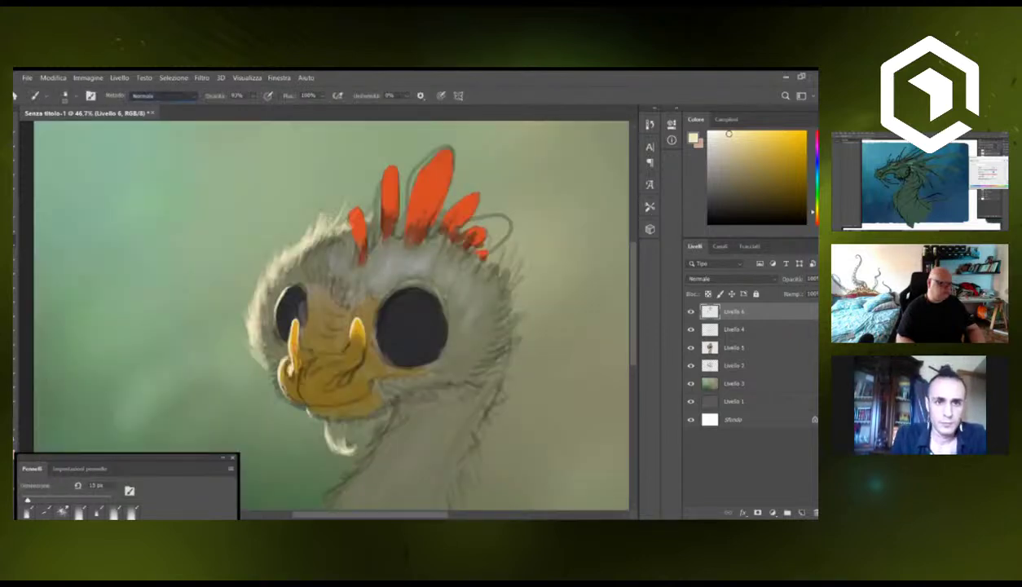
key(shift+alt+r)
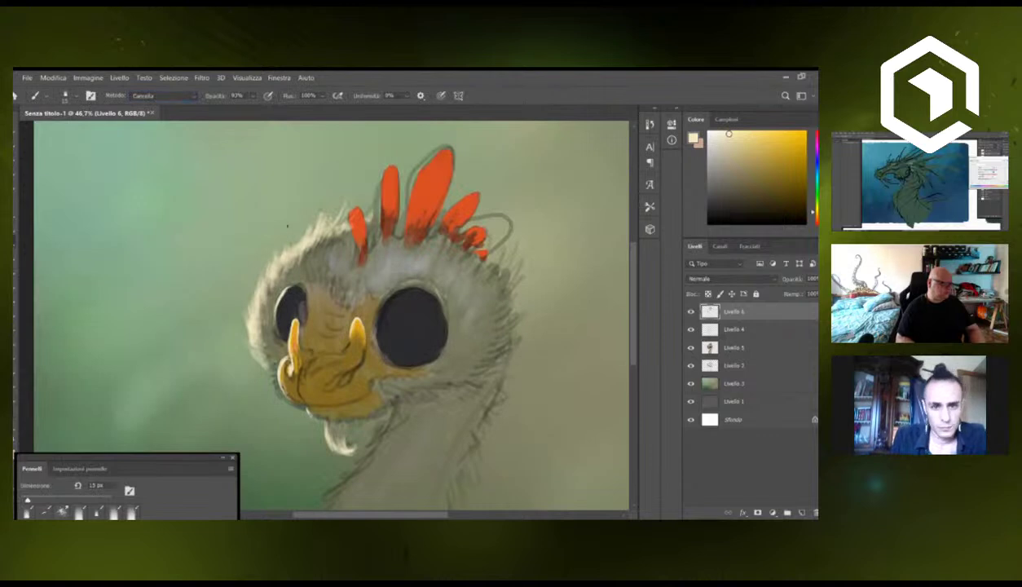
key(bracketright)
key(bracketright)
key(bracketright)
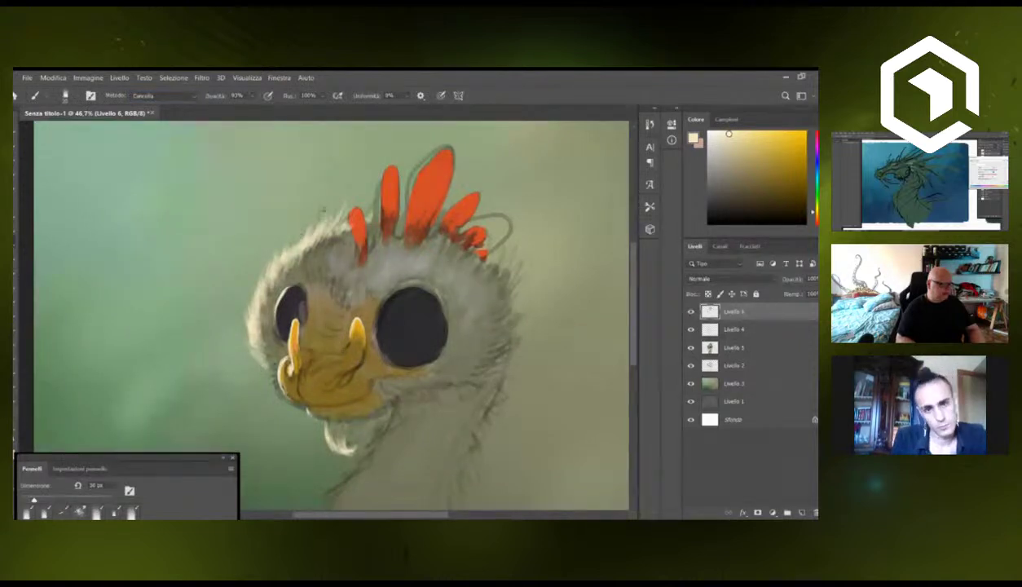
mouse_move(323, 210)
mouse_down()
mouse_move(284, 214)
mouse_move(323, 245)
mouse_up()
alt+click(312, 236)
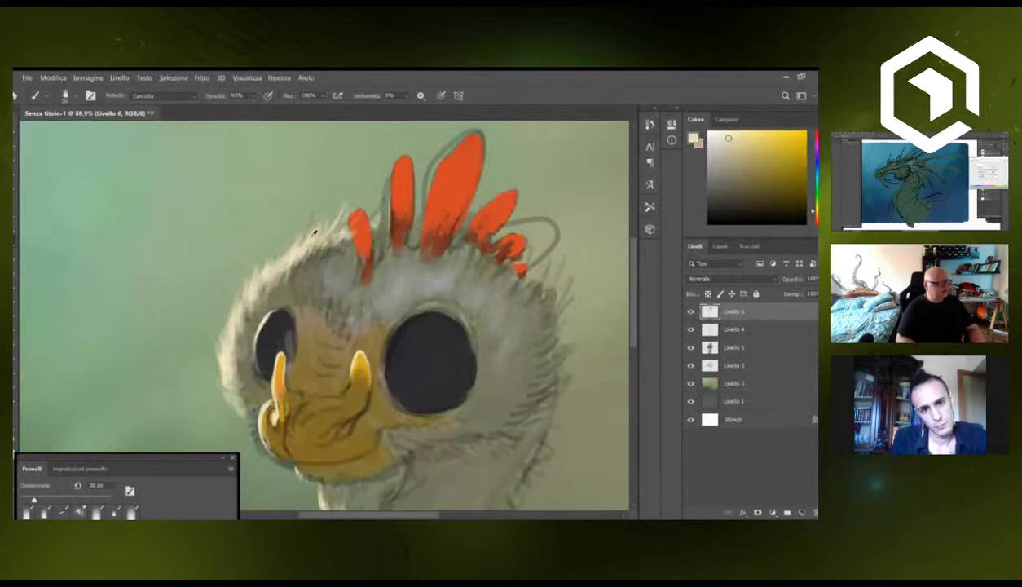
alt+click(226, 360)
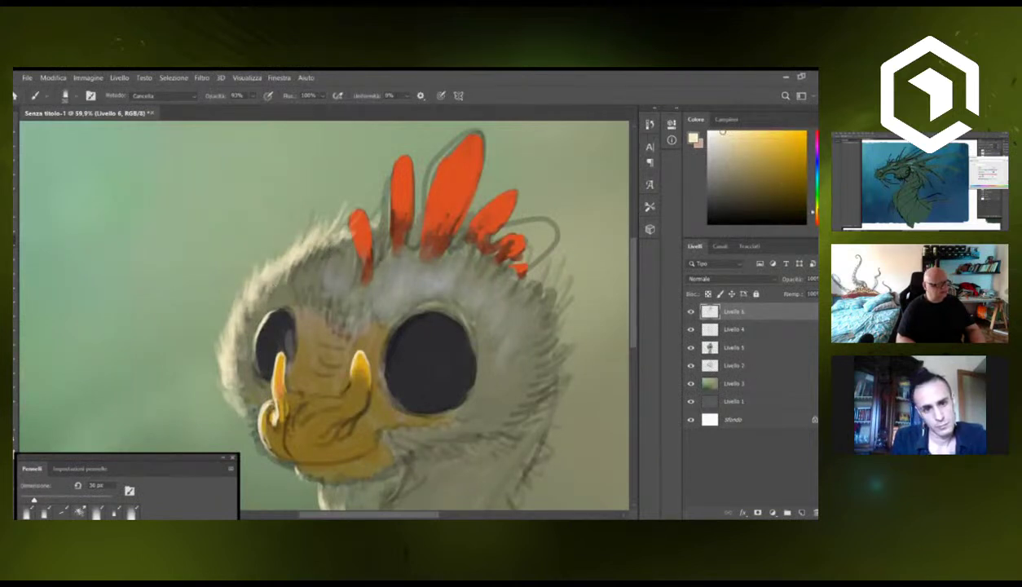
drag(320, 230, 327, 231)
key([)
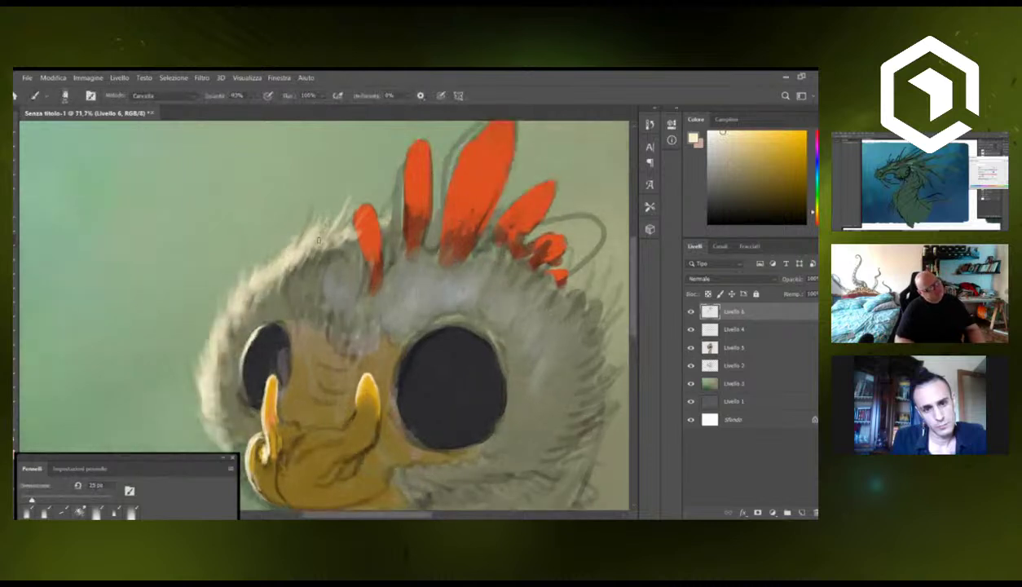
Return the brush mode to Normale and paint fine cream feathers just in front of the foremost crest spike.
click(183, 97)
click(180, 111)
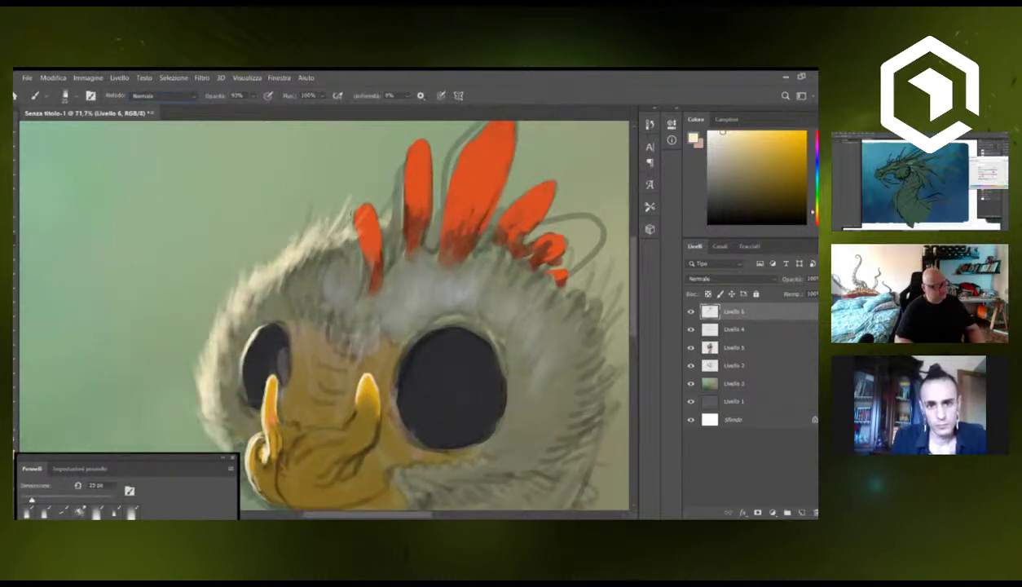
drag(328, 231, 343, 204)
mouse_move(334, 238)
mouse_down()
mouse_move(350, 200)
mouse_move(339, 212)
mouse_up()
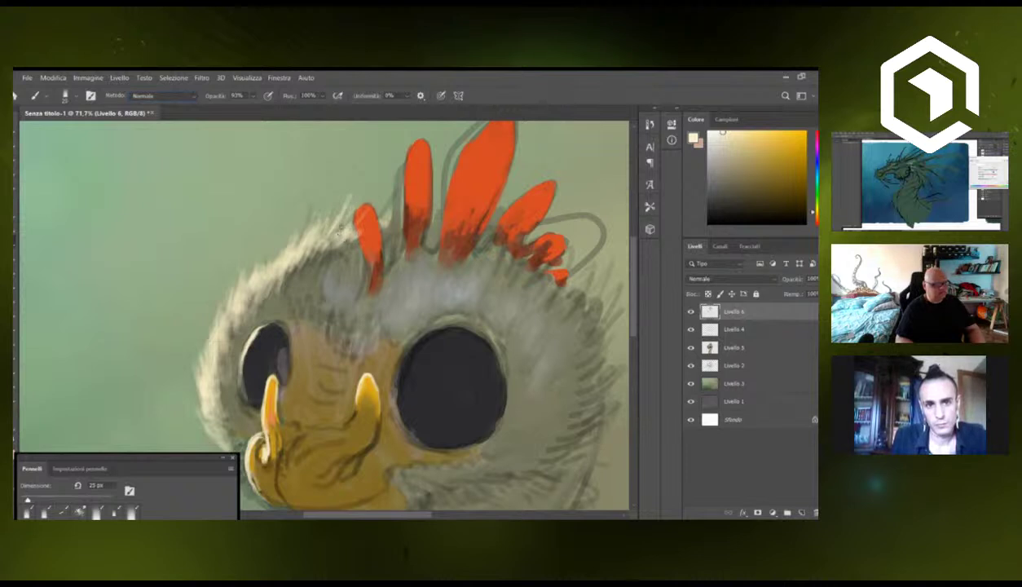
key([)
Lower the brush opacity to 55% and paint cream feathers over the bases of the front crest spikes.
click(253, 96)
drag(258, 107, 242, 107)
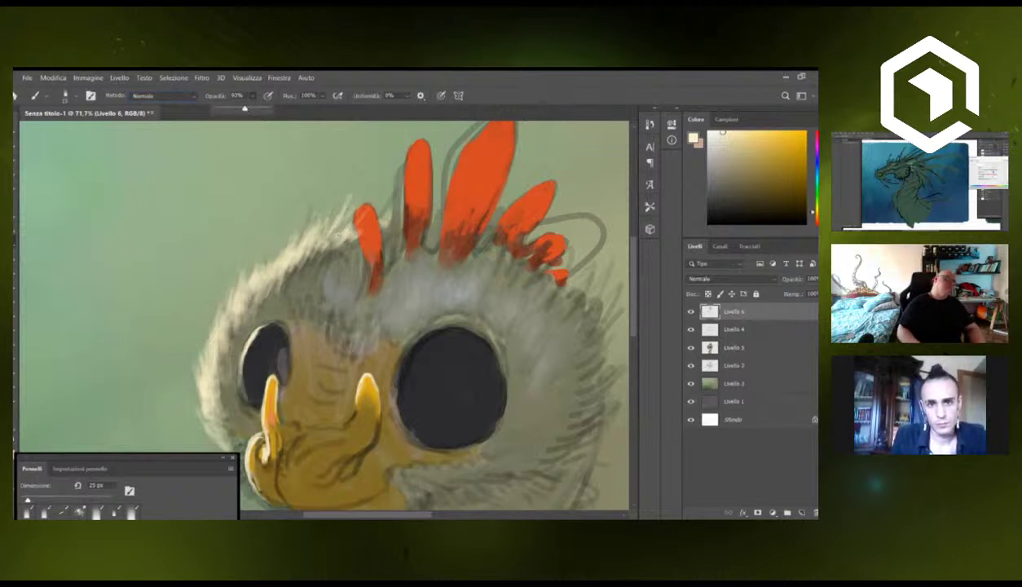
click(338, 224)
key(])
mouse_move(318, 235)
mouse_down()
mouse_move(325, 209)
mouse_move(390, 200)
mouse_up()
mouse_move(384, 216)
mouse_down()
mouse_move(397, 195)
mouse_move(378, 202)
mouse_up()
mouse_move(378, 216)
mouse_down()
mouse_move(387, 200)
mouse_move(388, 222)
mouse_move(328, 255)
mouse_move(411, 220)
mouse_move(419, 203)
mouse_move(342, 231)
mouse_move(298, 231)
mouse_move(405, 231)
mouse_up()
key(ctrl+space)
key(ctrl+space)
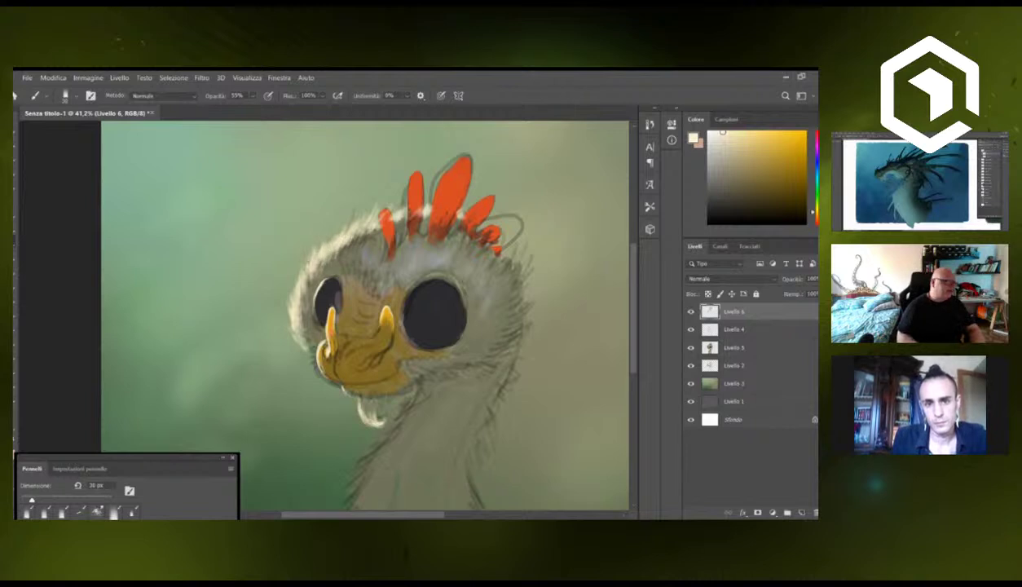
Refine the cream feather tufts around and between the crest spikes, reducing the brush to 20 px.
key(ctrl+space)
mouse_move(302, 313)
mouse_down()
mouse_move(215, 352)
mouse_move(338, 310)
mouse_up()
key(ctrl+space)
drag(192, 255, 226, 248)
key(b)
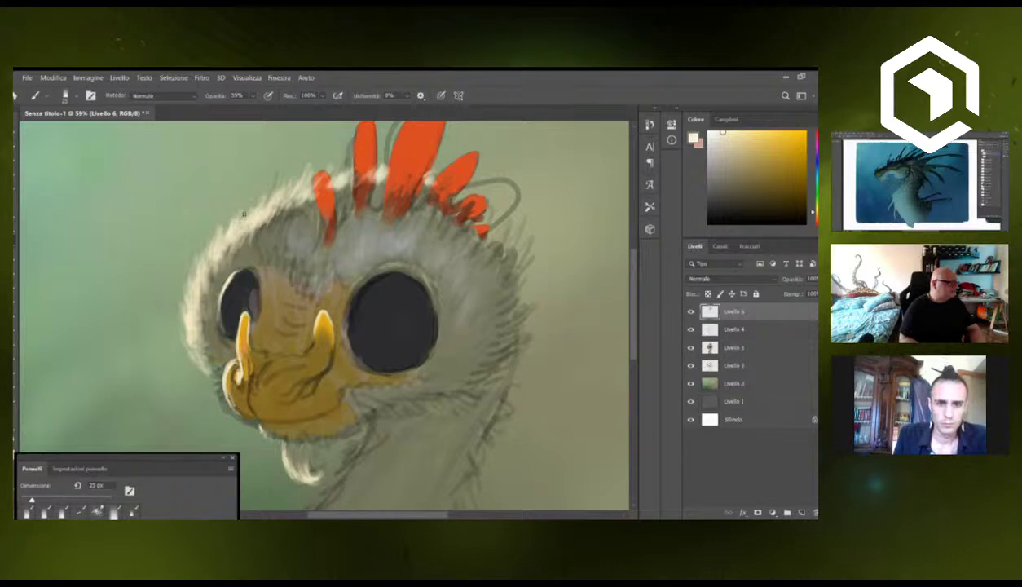
key(z)
mouse_move(243, 230)
mouse_down()
mouse_move(139, 230)
mouse_move(220, 232)
mouse_up()
mouse_move(295, 243)
mouse_down()
mouse_move(256, 242)
mouse_move(286, 242)
mouse_up()
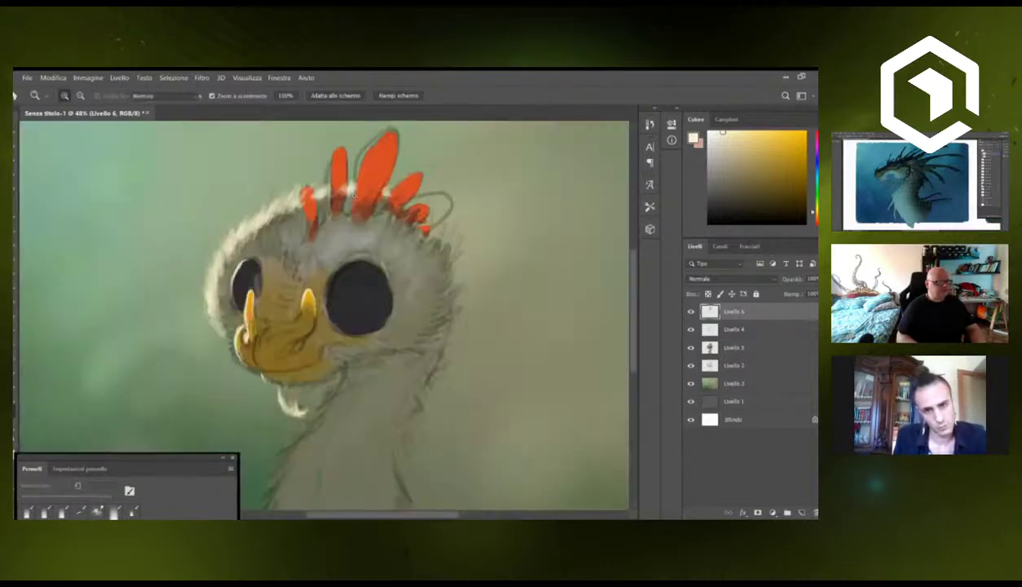
key(b)
key(z)
mouse_move(349, 186)
mouse_down()
mouse_move(391, 189)
mouse_move(424, 209)
mouse_up()
key(b)
key(bracketleft)
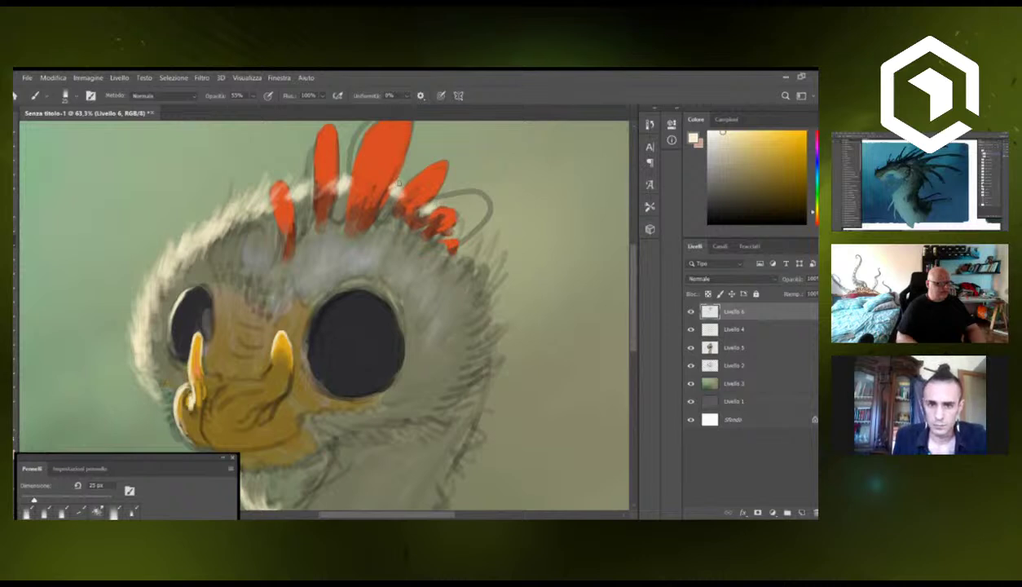
key(bracketleft)
key(bracketleft)
key(bracketleft)
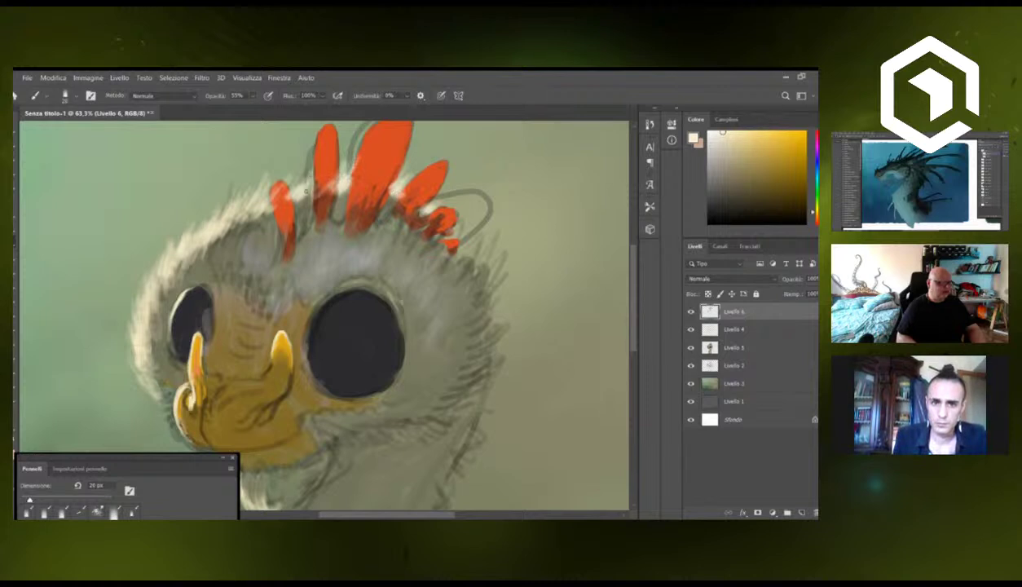
Brush cream feather strokes behind the rear crest spikes and onto the back of the head with a 25 px brush.
mouse_move(263, 269)
mouse_down()
mouse_move(171, 269)
mouse_move(237, 269)
mouse_up()
key(bracketright)
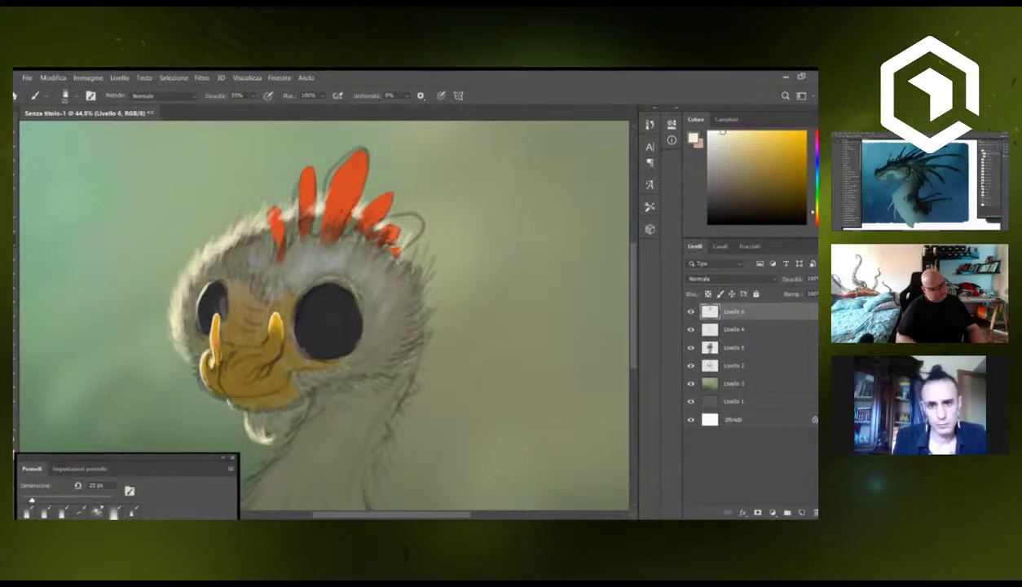
mouse_move(402, 249)
mouse_down()
mouse_move(418, 236)
mouse_move(418, 260)
mouse_up()
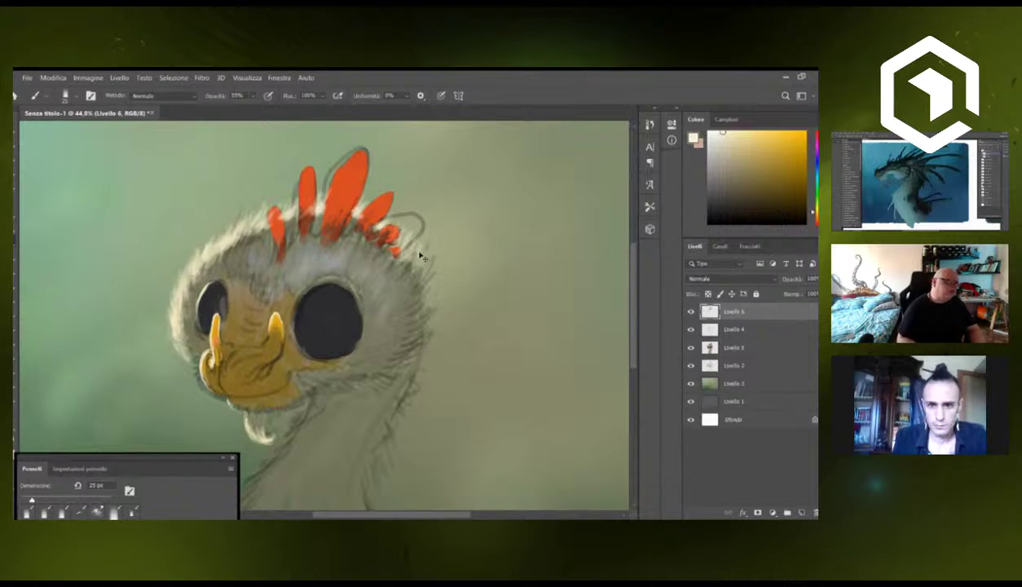
key(bracketleft)
key(bracketleft)
key(bracketright)
key(bracketright)
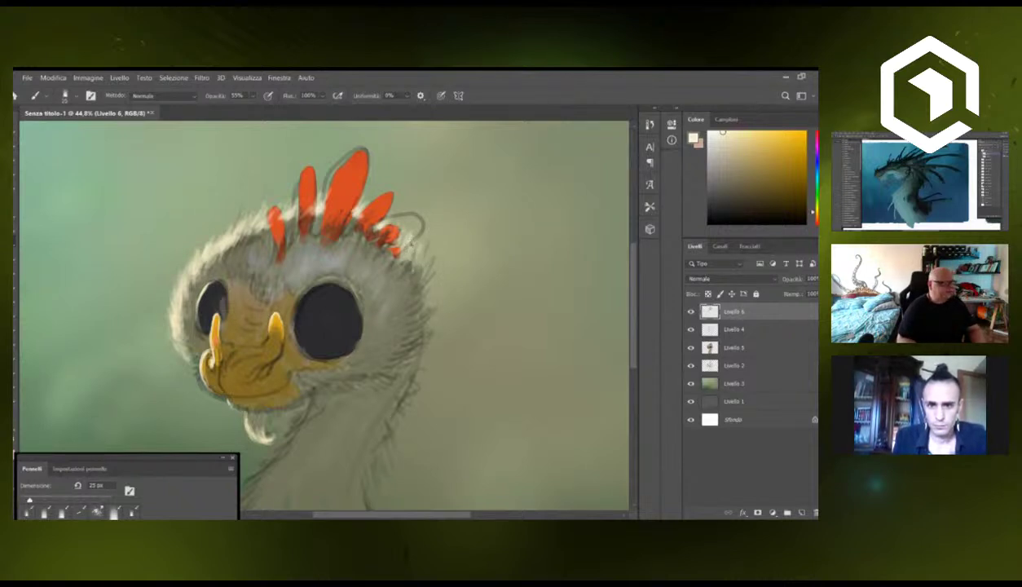
drag(399, 242, 411, 237)
mouse_move(400, 268)
mouse_down()
mouse_move(410, 251)
mouse_move(424, 256)
mouse_move(325, 300)
mouse_move(374, 331)
mouse_up()
Enlarge the brush to 35 px, extend the cream feathers down the back of the head, and undo the last strokes.
key(ctrl+space)
mouse_move(393, 295)
mouse_down()
mouse_move(438, 295)
mouse_move(418, 258)
mouse_up()
key(bracketright)
mouse_move(410, 269)
mouse_down()
mouse_move(418, 258)
mouse_move(412, 287)
mouse_move(425, 274)
mouse_up()
key(bracketright)
key(bracketright)
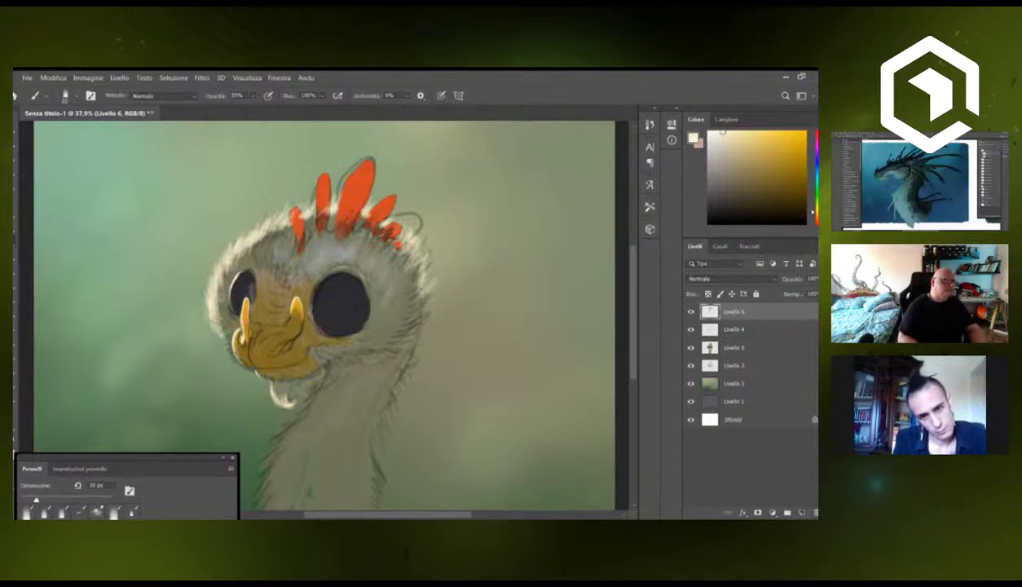
key(ctrl+z)
key(ctrl+z)
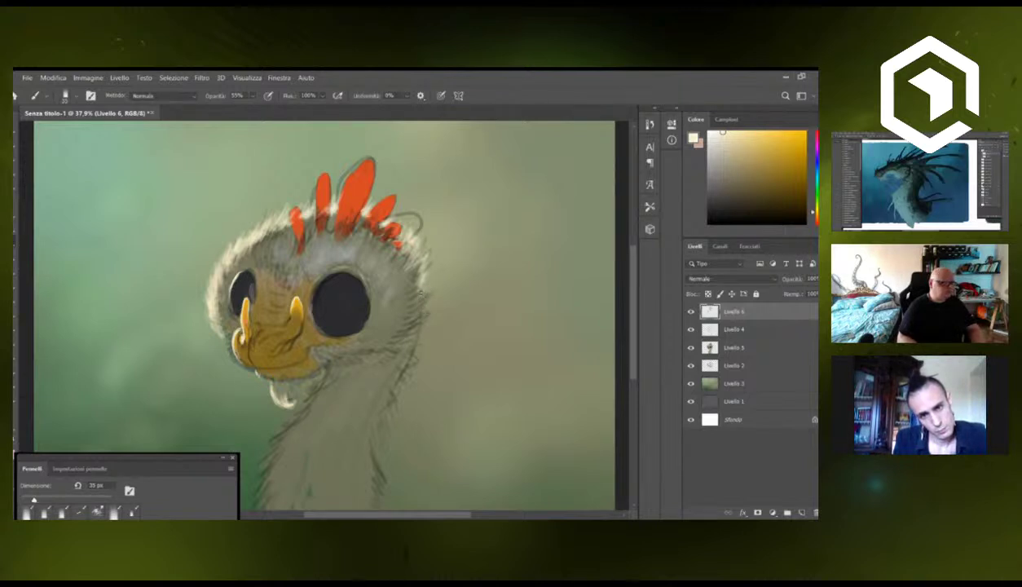
Paint cream feather highlights from behind the eye down to the nape, enlarging the brush to 40 px.
drag(410, 302, 421, 286)
drag(412, 311, 423, 311)
key(bracketright)
mouse_move(410, 330)
mouse_down()
mouse_move(417, 322)
mouse_move(413, 335)
mouse_up()
key(ctrl+space)
mouse_move(412, 377)
mouse_down()
mouse_move(352, 376)
mouse_move(404, 377)
mouse_up()
key(bracketright)
scroll(330, 354, up, 2)
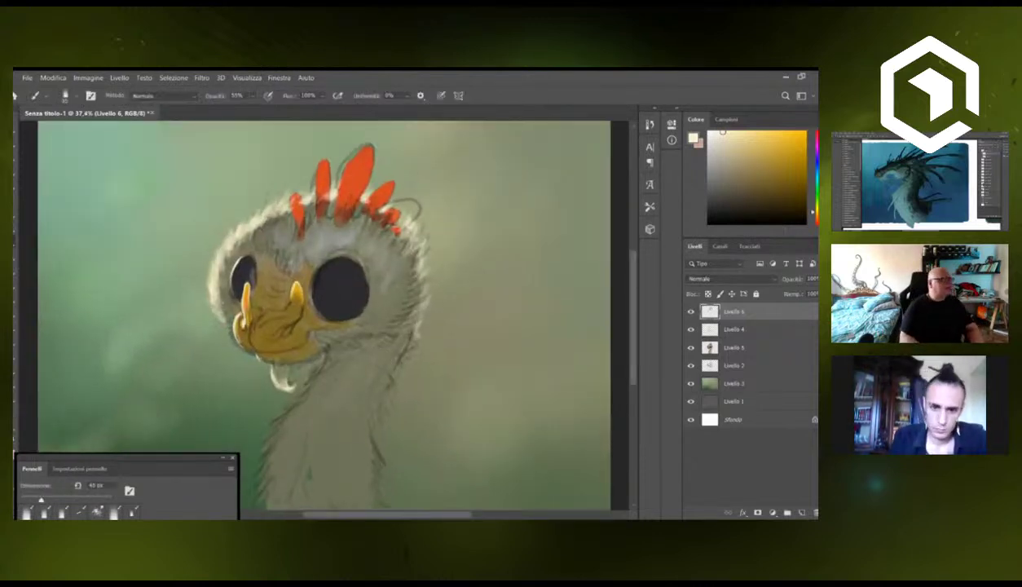
Continue the cream feather edge down the back of the neck to its base with progressively smaller brushes.
key(bracketleft)
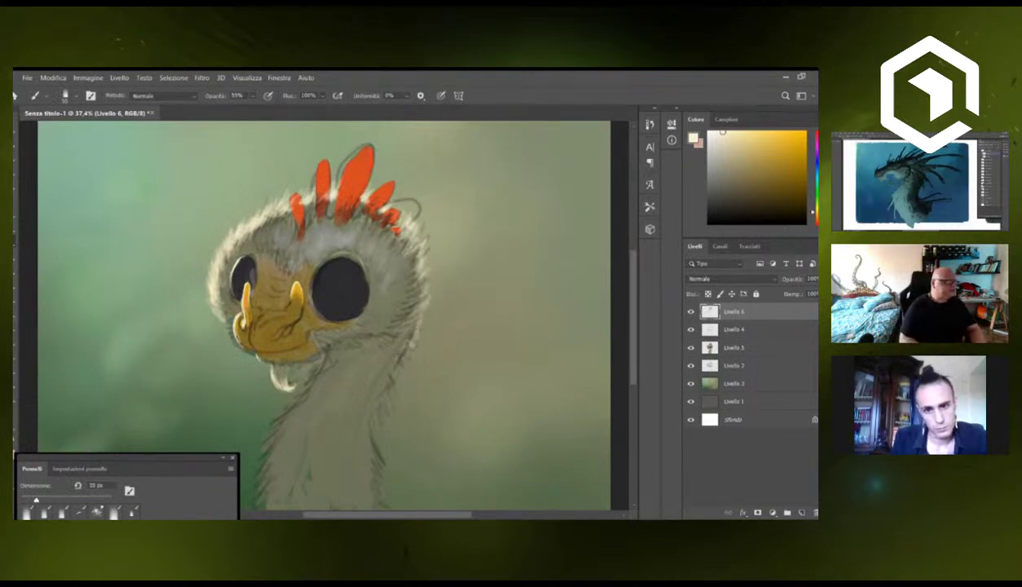
mouse_move(416, 357)
mouse_down()
mouse_move(326, 357)
mouse_move(395, 358)
mouse_move(377, 353)
mouse_up()
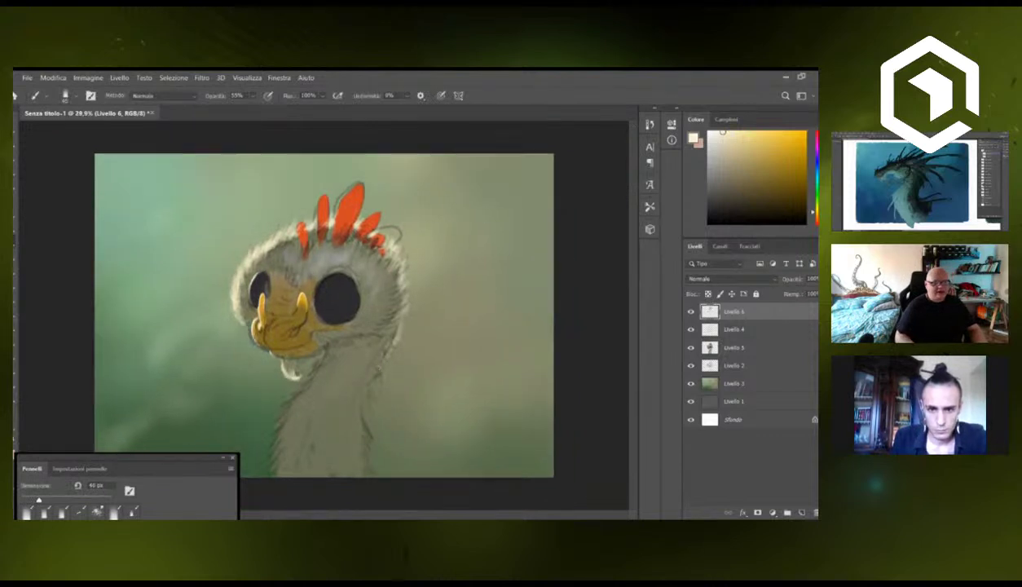
key(bracketleft)
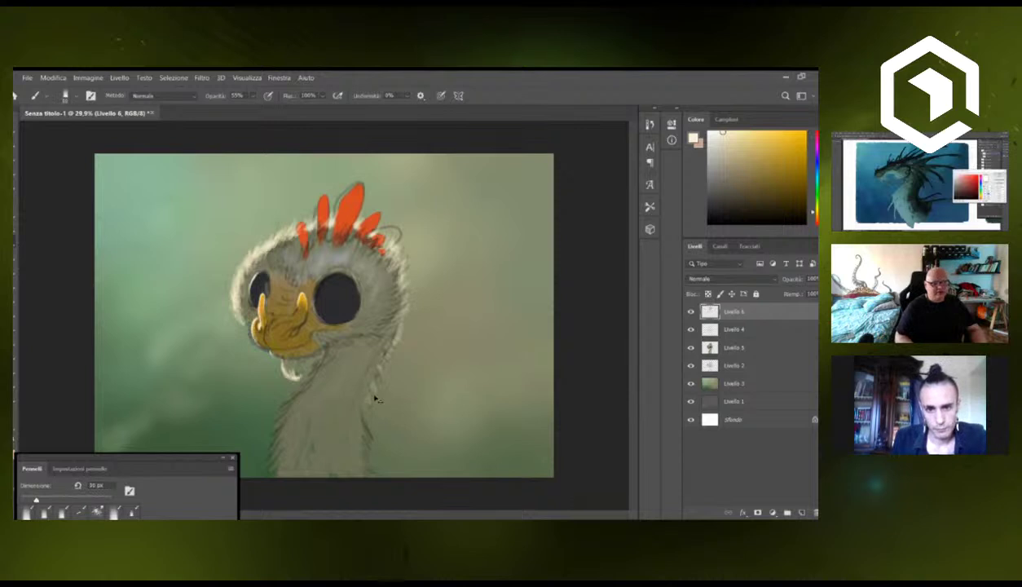
key(bracketleft)
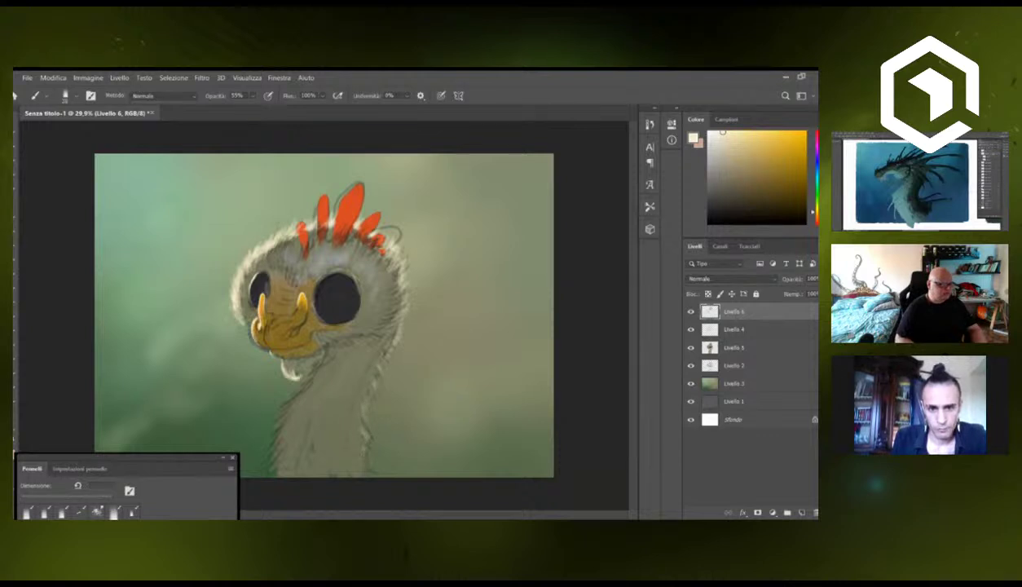
Try cream feather strokes along the throat behind the wattle with a 25 px brush, and undo them.
mouse_move(318, 363)
mouse_down()
mouse_move(269, 366)
mouse_move(271, 354)
mouse_move(315, 382)
mouse_up()
key(v)
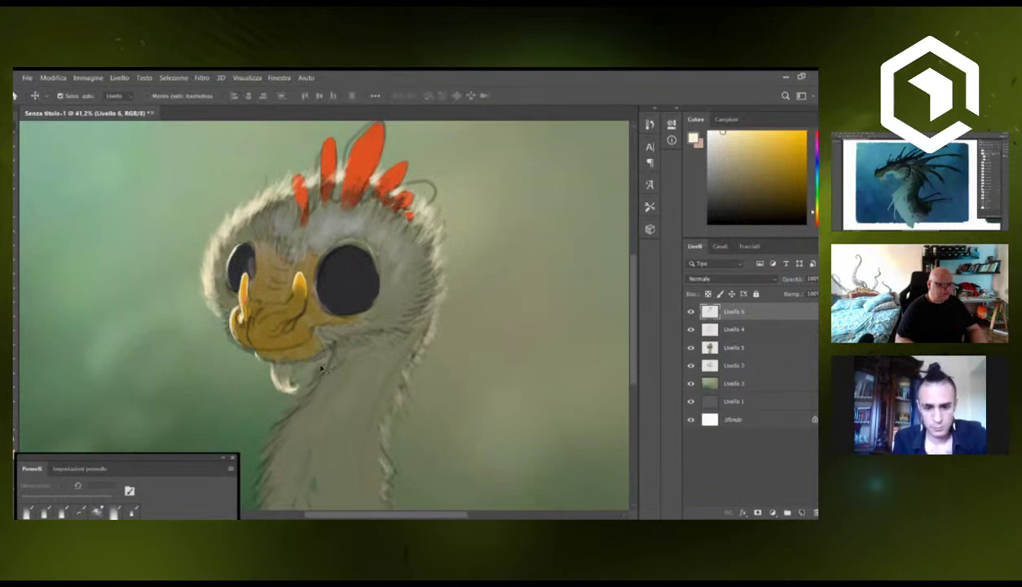
key(b)
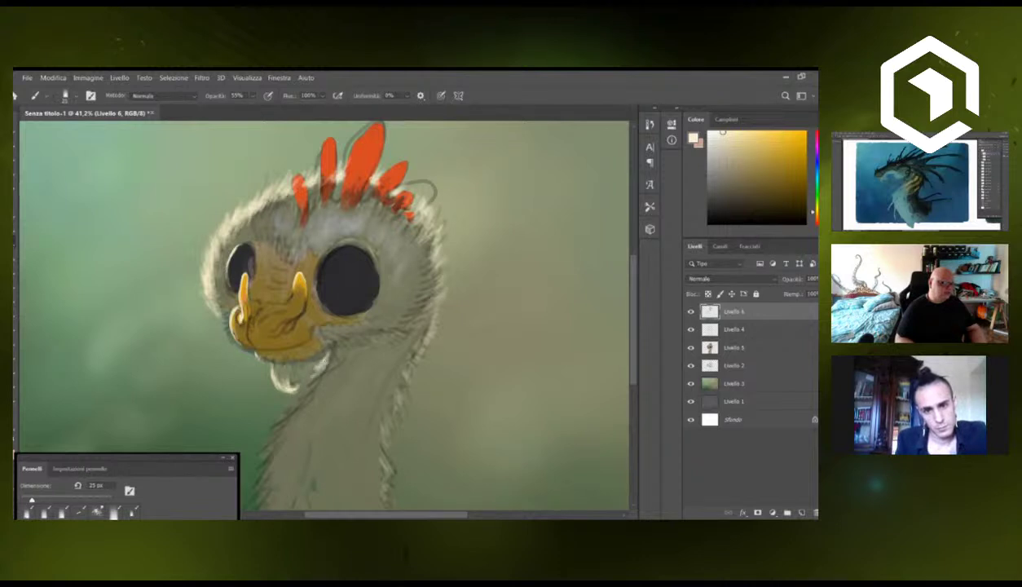
mouse_move(318, 378)
mouse_down()
mouse_move(296, 389)
mouse_move(236, 383)
mouse_move(330, 382)
mouse_move(224, 420)
mouse_move(302, 427)
mouse_move(278, 397)
mouse_move(231, 419)
mouse_move(277, 414)
mouse_up()
key(ctrl+space)
key(ctrl+space)
key(ctrl+space)
key(ctrl+z)
key(ctrl+z)
Brush cream feathers along the throat beneath the wattle and onto the upper front edge of the neck.
key(ctrl+space)
mouse_move(330, 376)
mouse_down()
mouse_move(299, 377)
mouse_move(272, 408)
mouse_up()
key(ctrl+space)
drag(307, 404, 222, 413)
drag(633, 353, 633, 375)
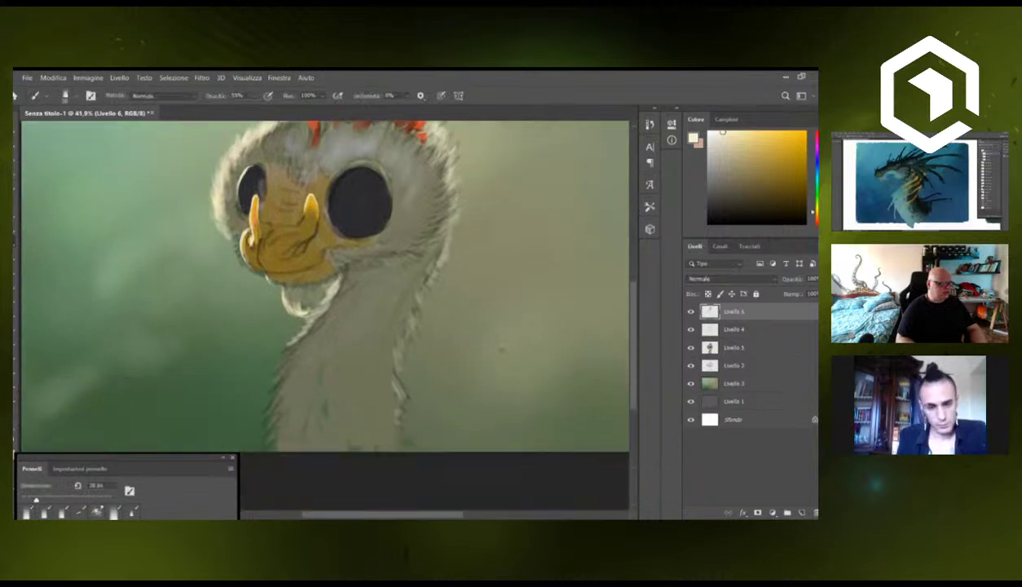
drag(312, 308, 283, 331)
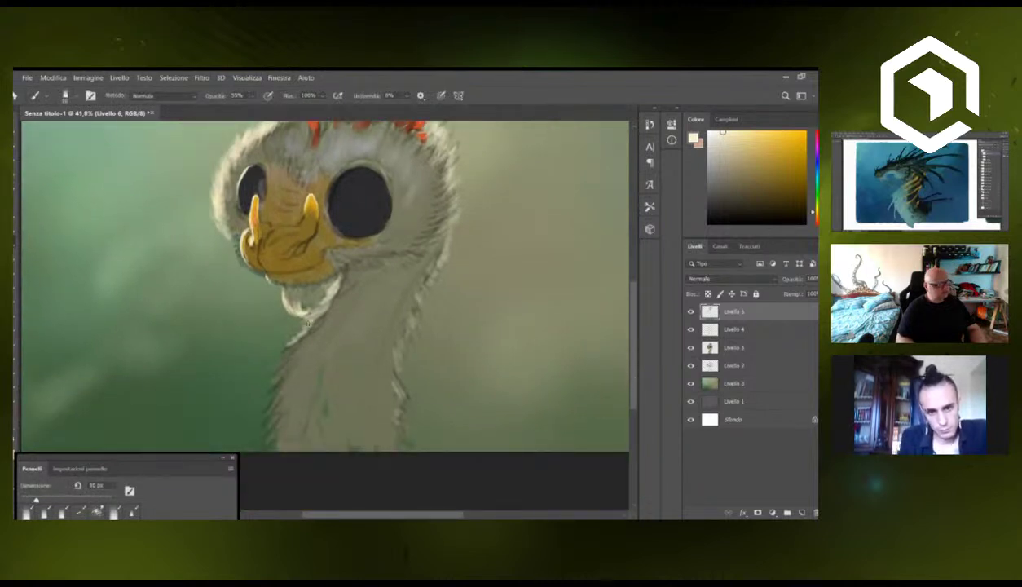
Paint cream feather strokes down the front edge of the neck to its base with a 40 px brush.
mouse_move(308, 323)
mouse_down()
mouse_move(270, 363)
mouse_move(251, 429)
mouse_up()
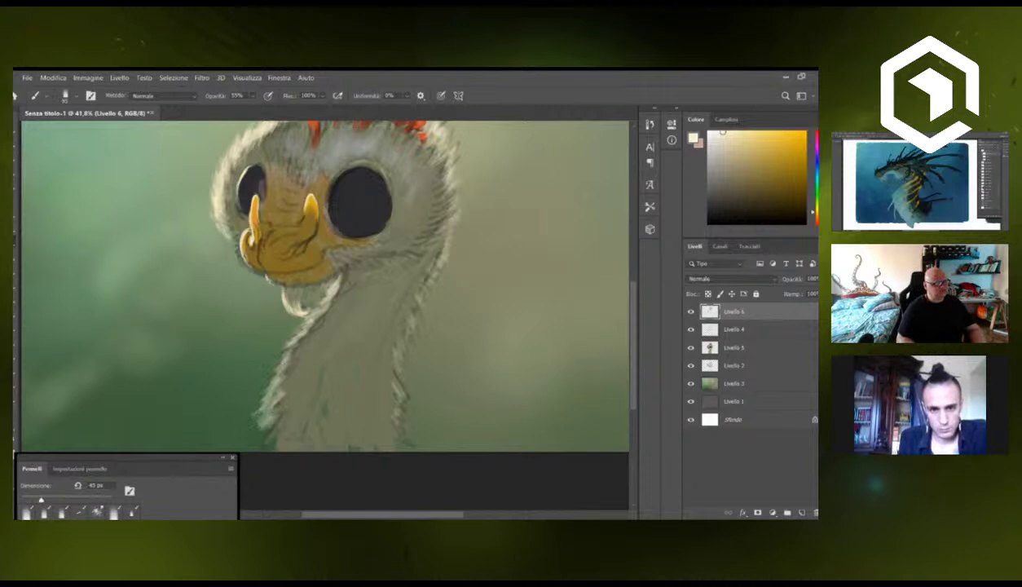
drag(274, 382, 251, 404)
mouse_move(287, 364)
mouse_down()
mouse_move(257, 394)
mouse_move(273, 372)
mouse_up()
mouse_move(302, 322)
mouse_down()
mouse_move(275, 345)
mouse_move(287, 336)
mouse_up()
Review the whole portrait and move the floating brush panel clear of the artwork.
mouse_move(318, 304)
mouse_down()
mouse_move(296, 325)
mouse_move(236, 296)
mouse_move(277, 297)
mouse_up()
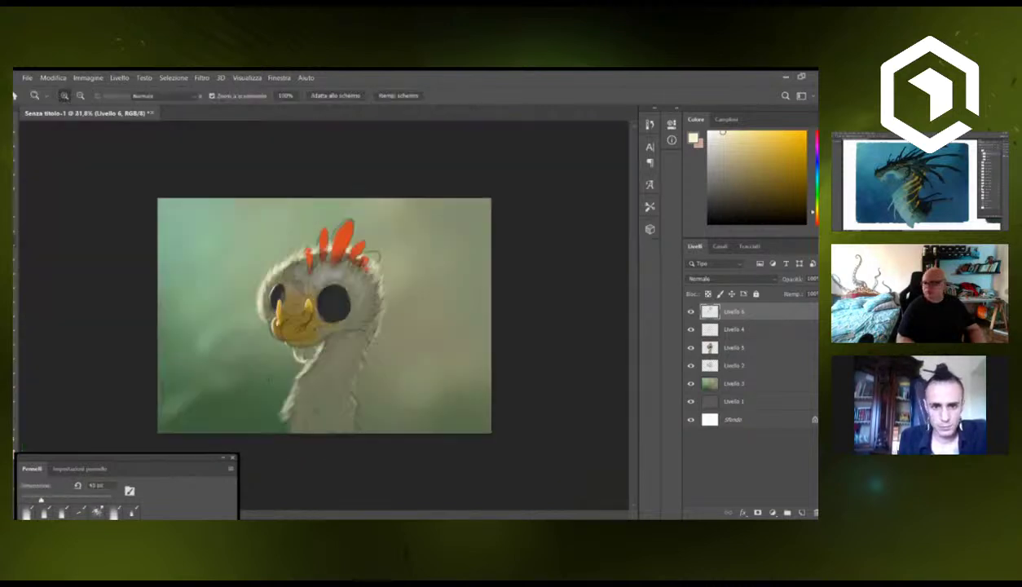
drag(254, 407, 330, 406)
drag(227, 339, 184, 338)
mouse_move(201, 457)
mouse_down()
mouse_move(181, 483)
mouse_move(249, 446)
mouse_move(231, 474)
mouse_move(265, 463)
mouse_up()
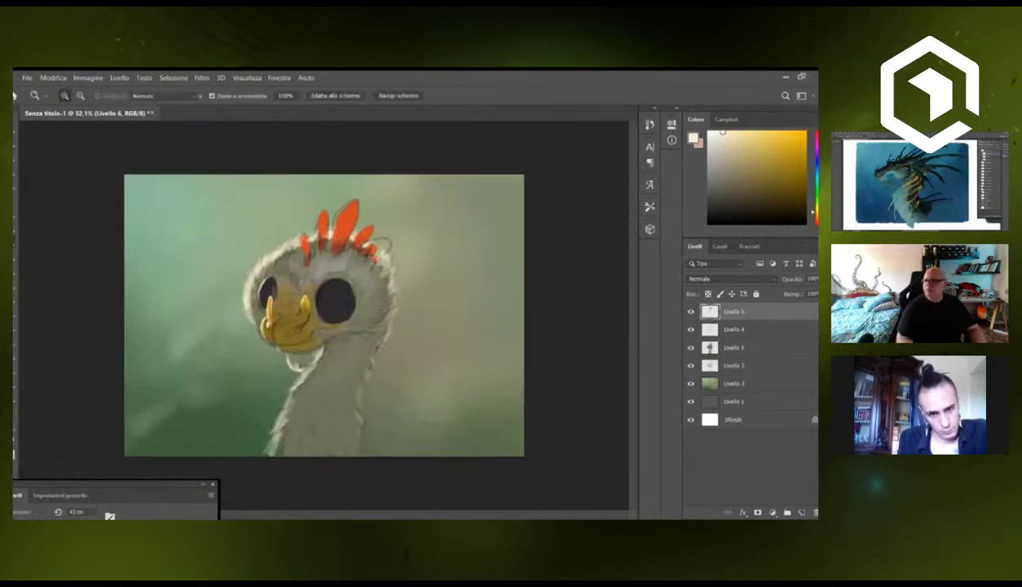
Hide the floating layers panel and paint orange onto the lower rear spine of the dragon's crest with a smaller brush.
key(b)
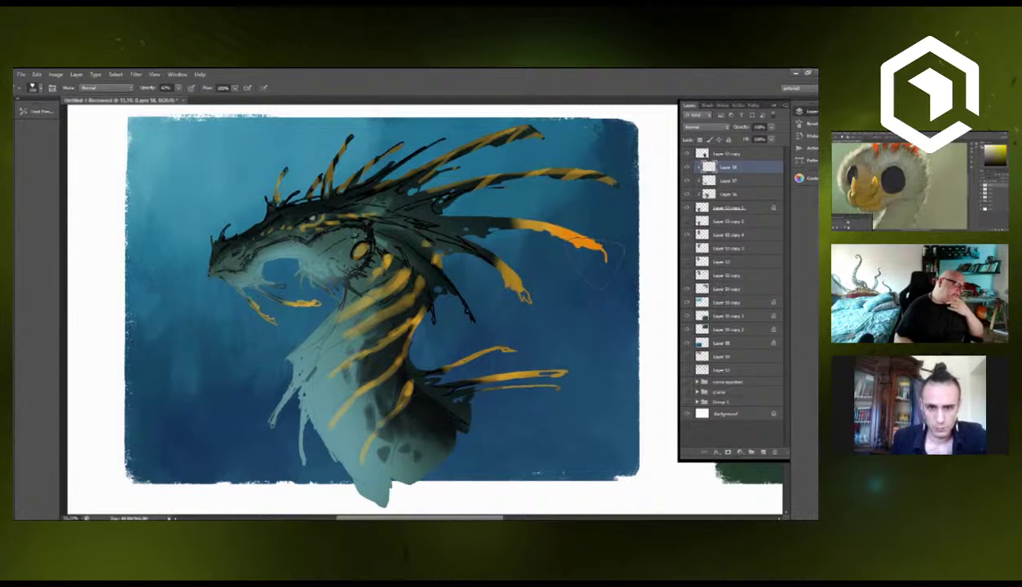
key(Tab)
key(Tab)
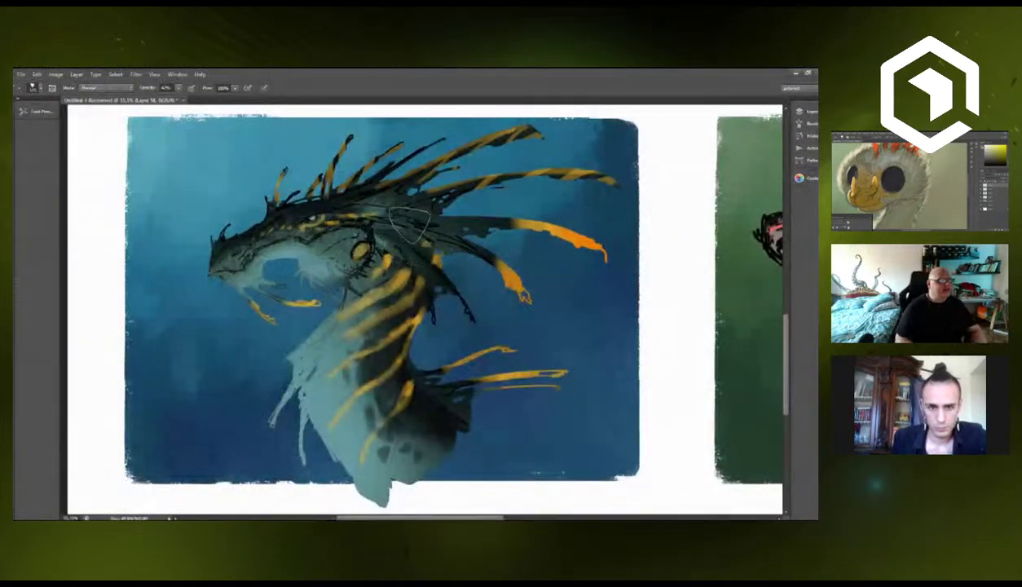
key(bracketleft)
key(bracketleft)
key(bracketleft)
mouse_move(484, 269)
mouse_down()
mouse_move(505, 286)
mouse_move(488, 249)
mouse_move(450, 235)
mouse_move(486, 263)
mouse_up()
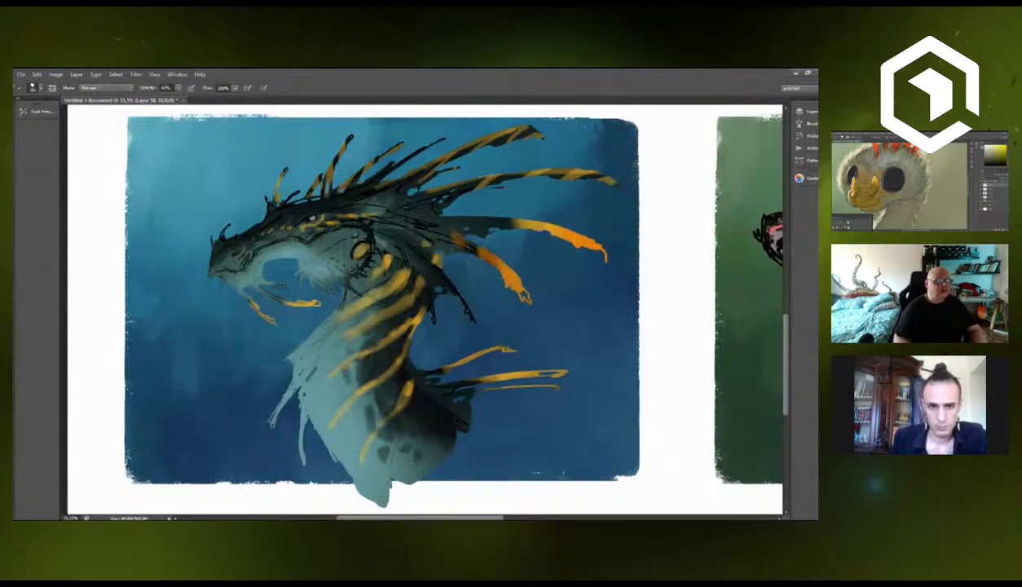
Paint orange over the tips of the remaining crest spines and the spikes hanging from the front of the neck.
drag(494, 219, 507, 222)
mouse_move(518, 159)
mouse_down()
mouse_move(563, 165)
mouse_move(617, 186)
mouse_up()
mouse_move(538, 134)
mouse_down()
mouse_move(487, 142)
mouse_move(504, 135)
mouse_up()
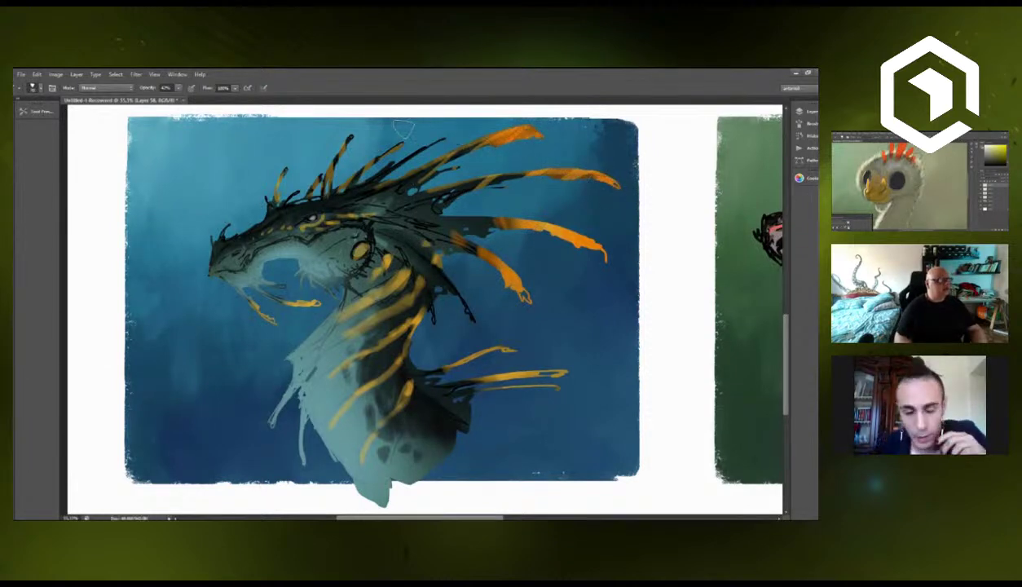
mouse_move(400, 146)
mouse_down()
mouse_move(361, 171)
mouse_move(329, 163)
mouse_up()
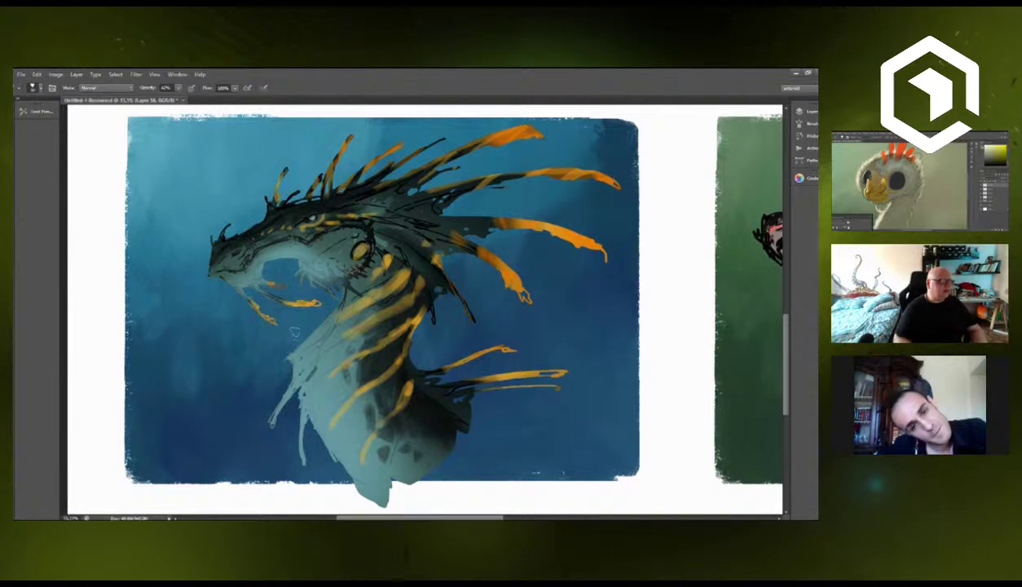
drag(274, 424, 286, 397)
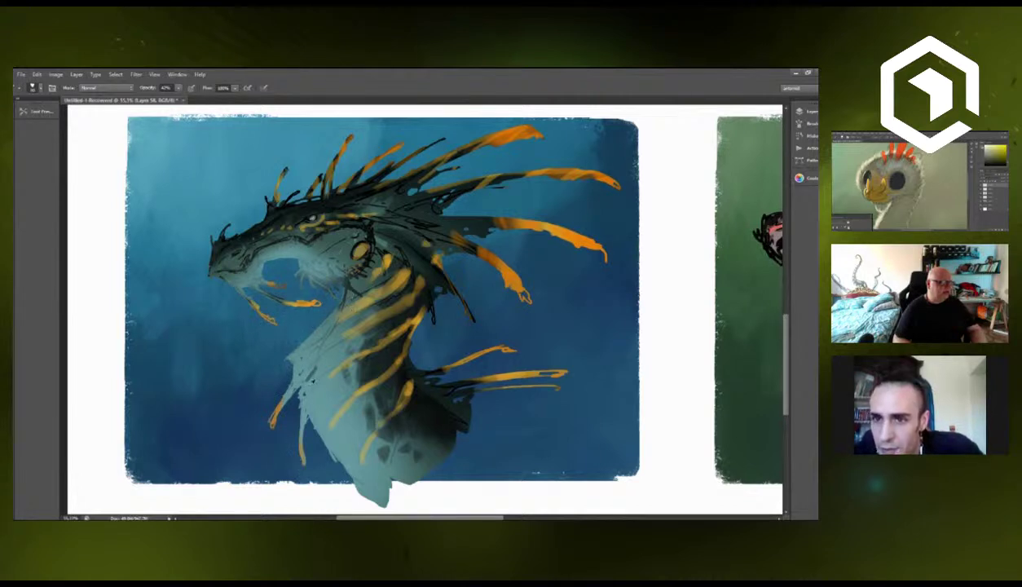
Choose a lighter grey-green and paint it over the front neck fin, then as highlights on the neck stripes and lower neck.
click(15, 326)
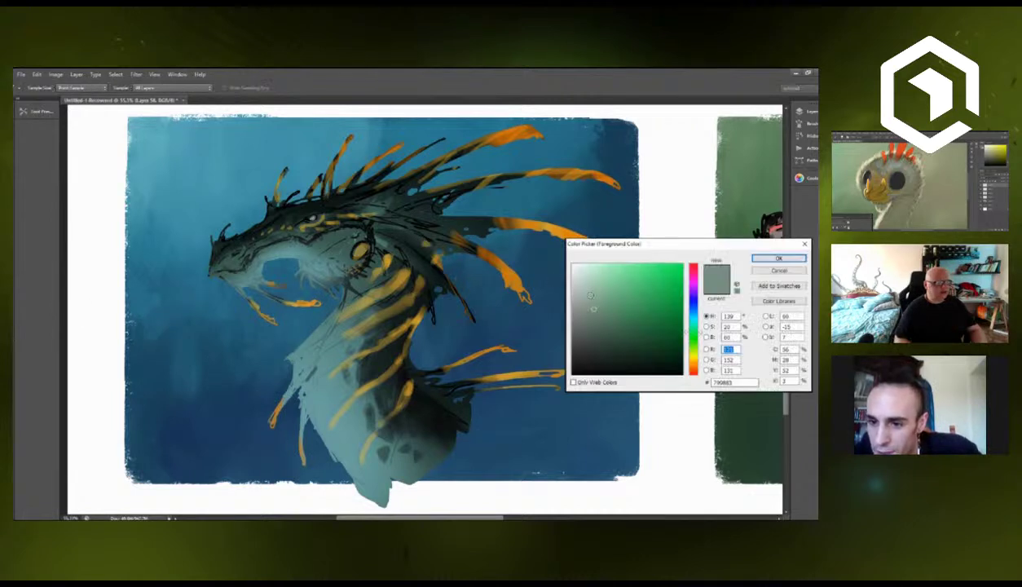
click(597, 282)
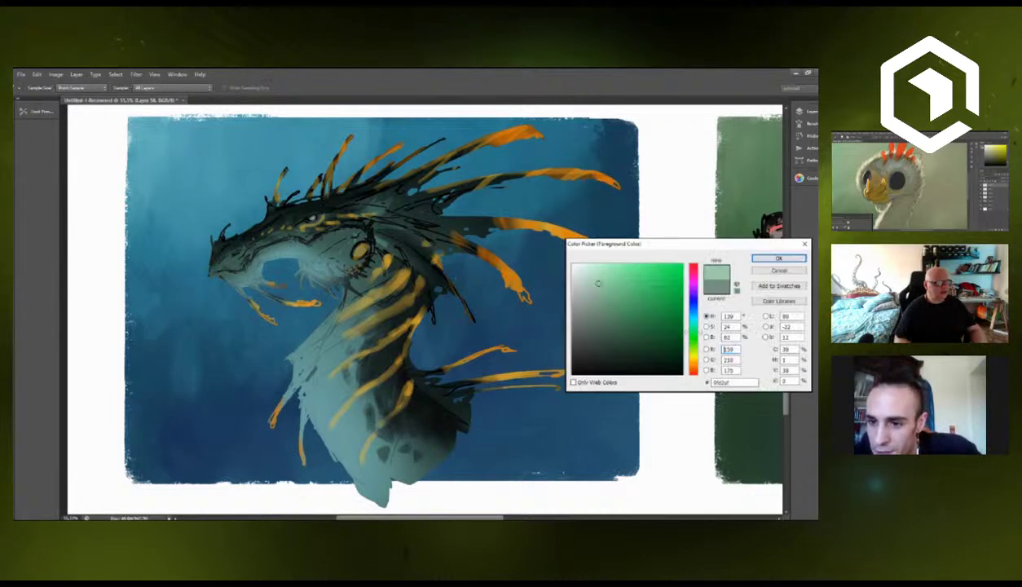
click(778, 259)
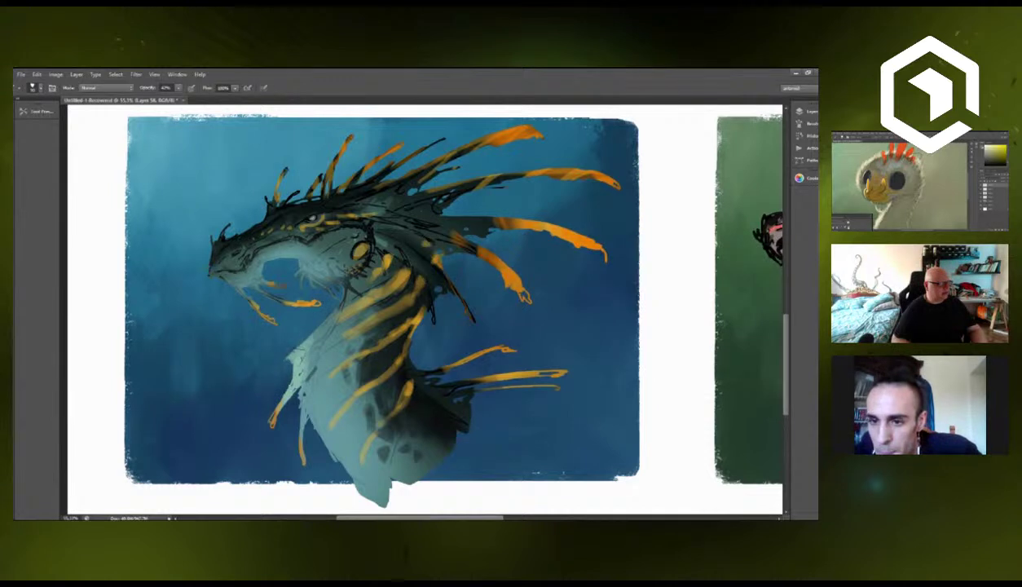
drag(298, 323, 299, 417)
mouse_move(308, 326)
mouse_down()
mouse_move(297, 370)
mouse_move(311, 353)
mouse_up()
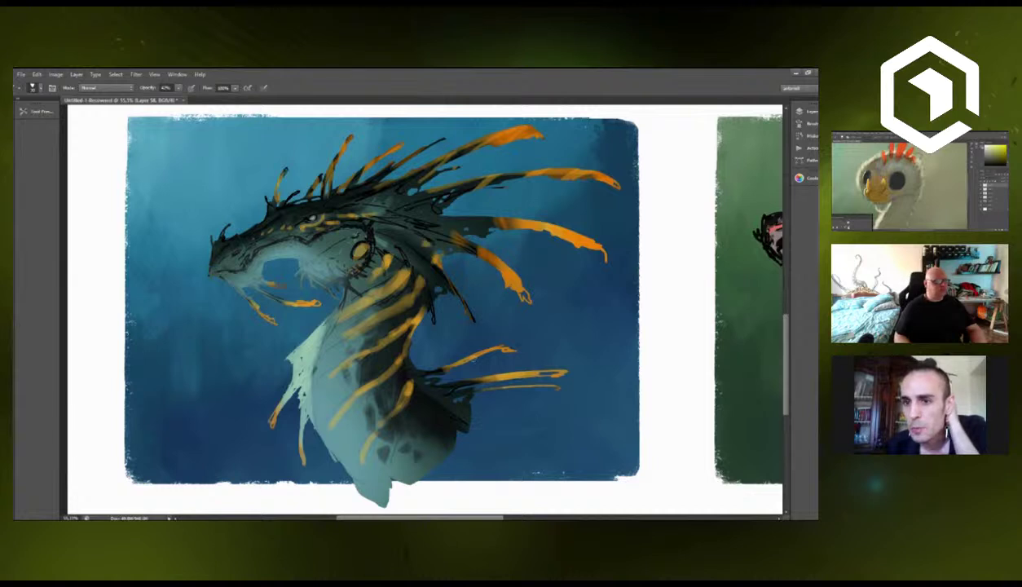
mouse_move(408, 383)
mouse_down()
mouse_move(403, 408)
mouse_move(375, 429)
mouse_move(364, 471)
mouse_up()
mouse_move(432, 405)
mouse_down()
mouse_move(417, 477)
mouse_move(425, 445)
mouse_move(445, 436)
mouse_up()
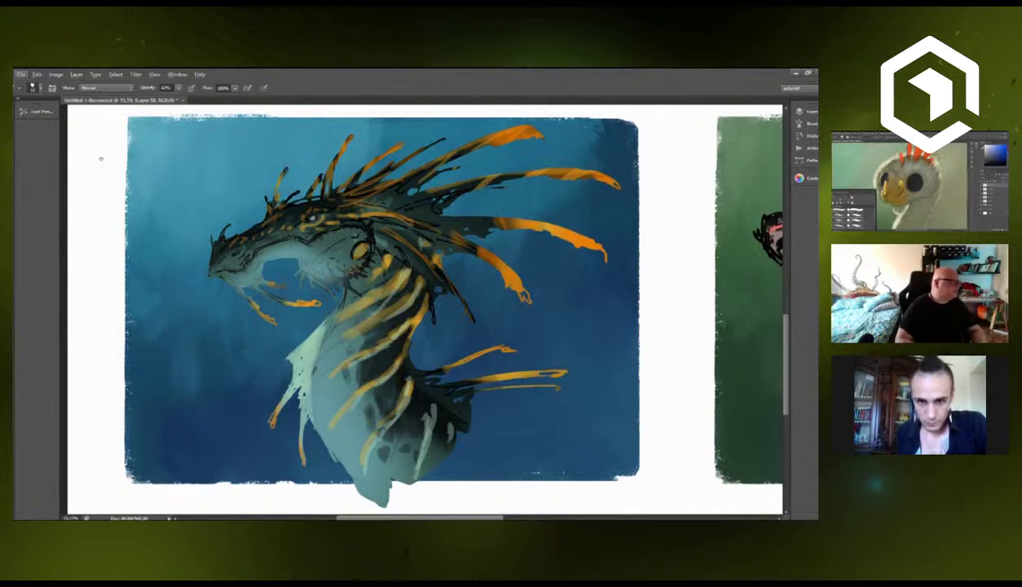
Load a different brush preset at 100% opacity and paint ochre markings along the snout and small scales beneath the eye.
click(32, 104)
click(90, 188)
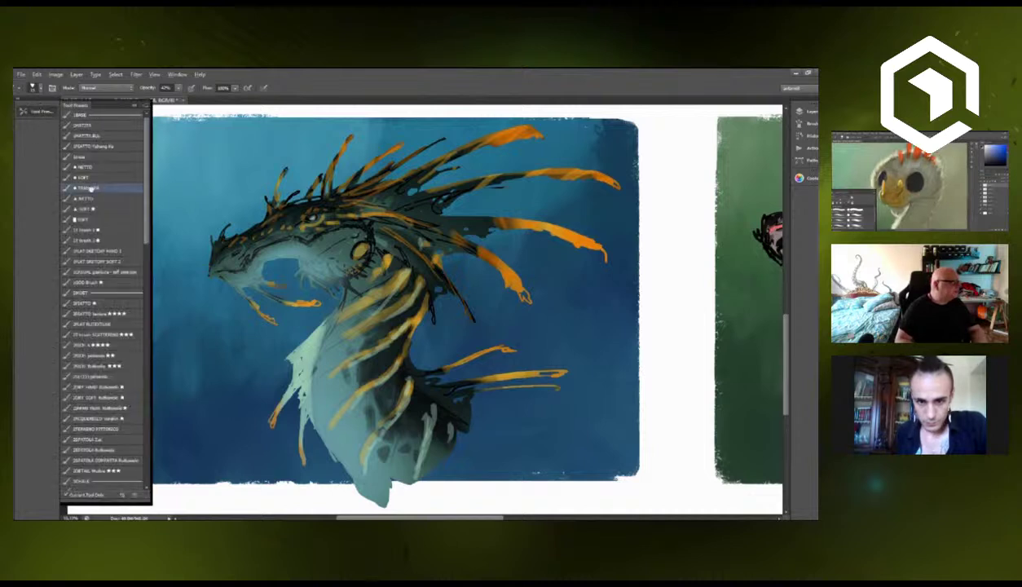
click(128, 106)
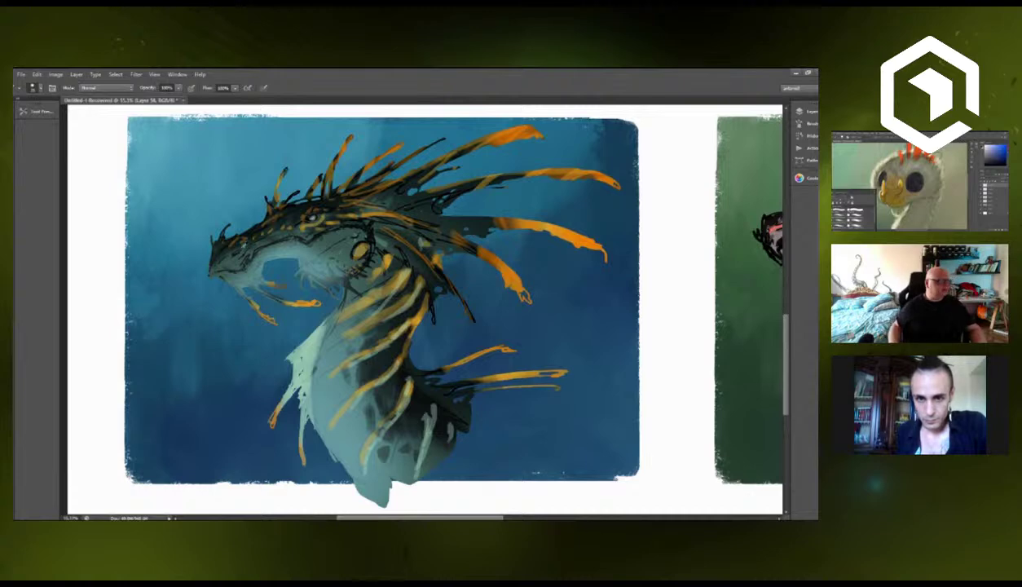
drag(238, 239, 327, 204)
scroll(338, 216, up, 2)
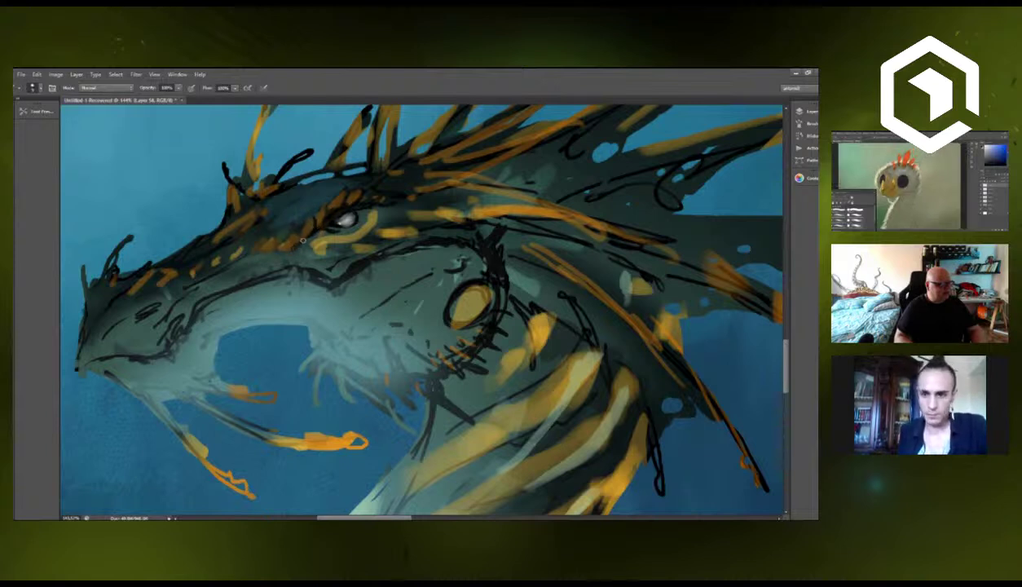
mouse_move(313, 237)
mouse_down()
mouse_move(328, 249)
mouse_move(358, 236)
mouse_up()
mouse_move(362, 222)
mouse_down()
mouse_move(366, 232)
mouse_move(379, 216)
mouse_up()
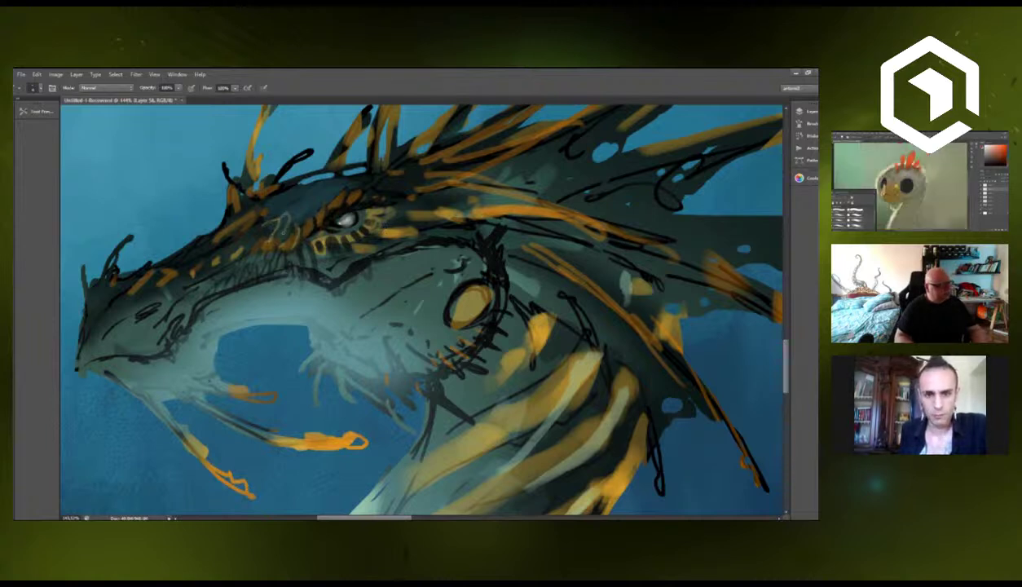
Draw rows of fine ochre scale outlines over the brow and down the top of the snout.
drag(282, 230, 272, 237)
mouse_move(281, 210)
mouse_down()
mouse_move(304, 201)
mouse_move(296, 221)
mouse_up()
mouse_move(321, 186)
mouse_down()
mouse_move(314, 198)
mouse_move(287, 196)
mouse_move(303, 184)
mouse_move(297, 197)
mouse_up()
drag(305, 190, 343, 175)
drag(252, 203, 280, 184)
drag(277, 191, 295, 181)
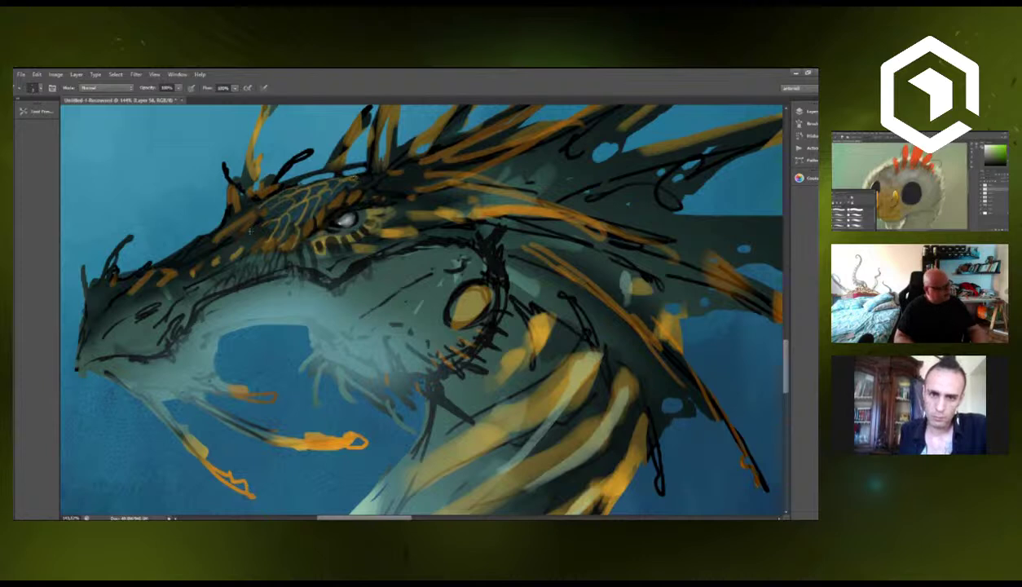
drag(249, 244, 243, 255)
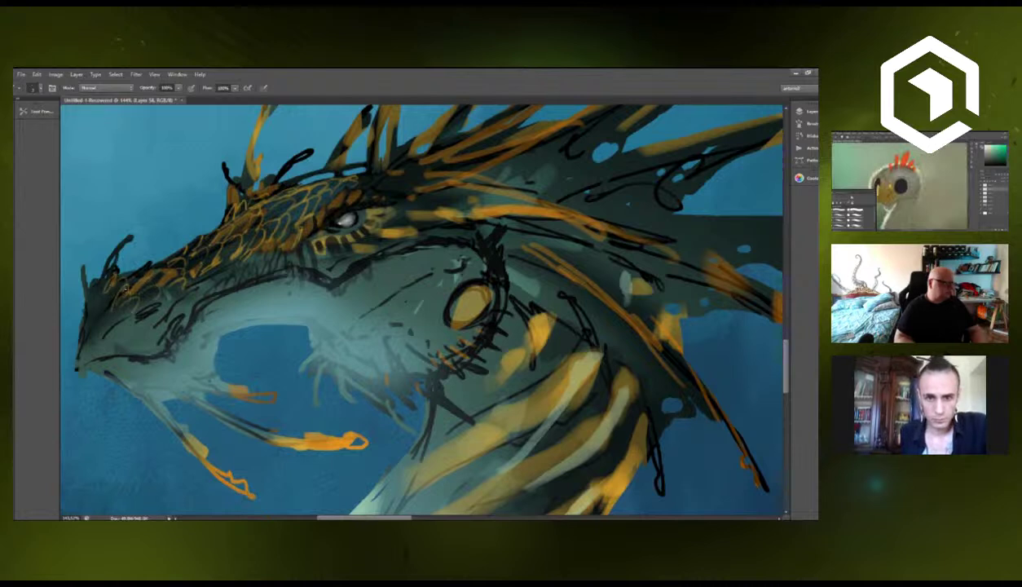
Paint the small horns on the tip of the nose orange with a larger brush.
key(bracketright)
key(bracketright)
key(bracketright)
drag(112, 262, 128, 244)
drag(82, 282, 110, 257)
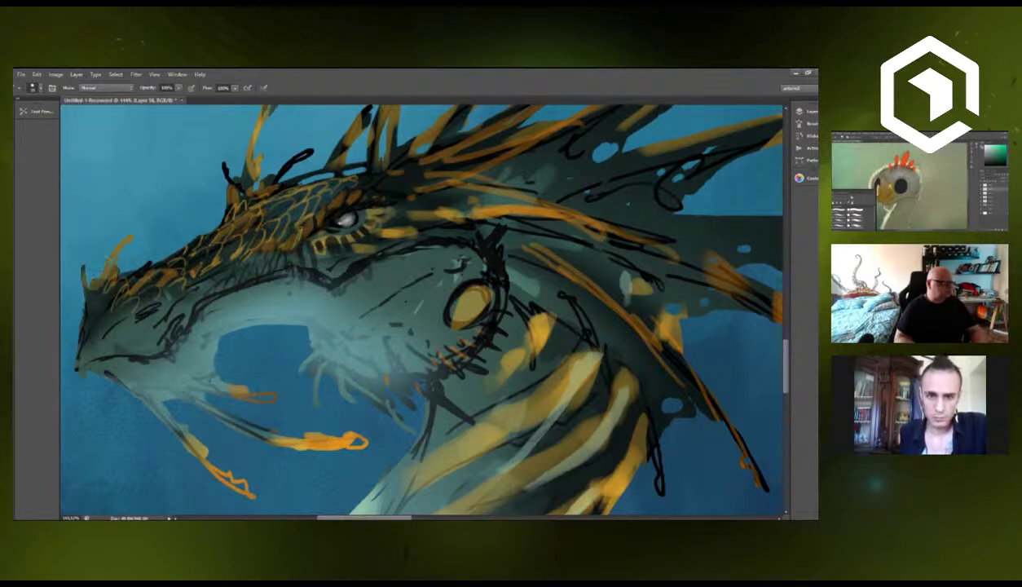
drag(98, 298, 126, 263)
Refine the scales on the brow, add dark scales along the upper jaw, and colour the muzzle scales orange.
scroll(414, 310, down, 3)
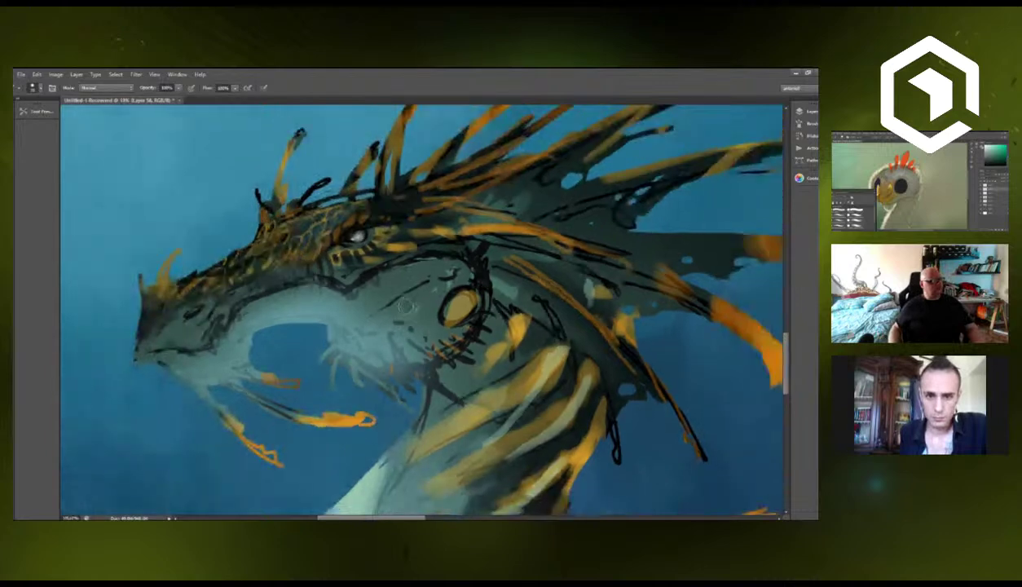
scroll(391, 311, up, 1)
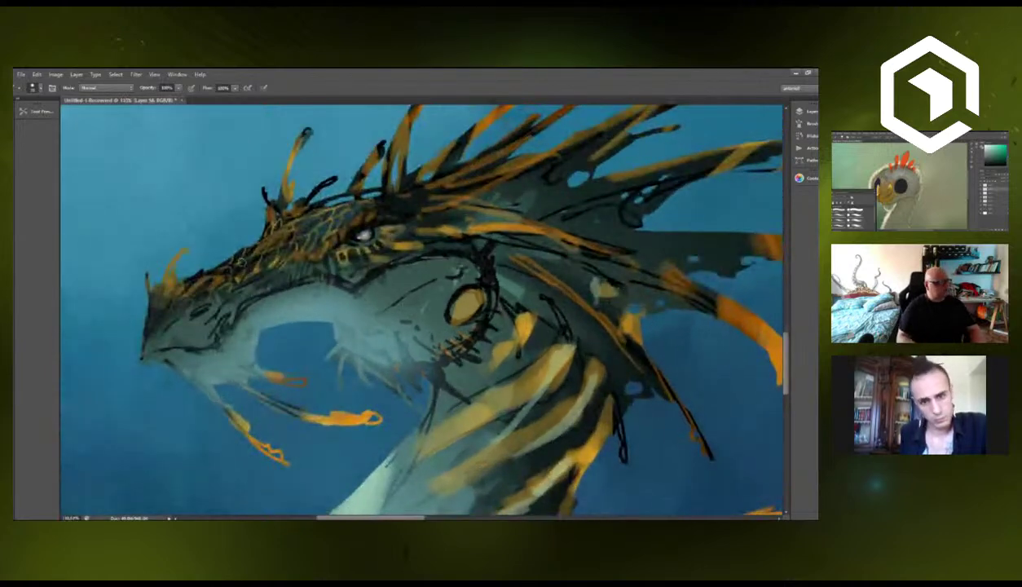
mouse_move(236, 267)
mouse_down()
mouse_move(283, 259)
mouse_move(383, 194)
mouse_up()
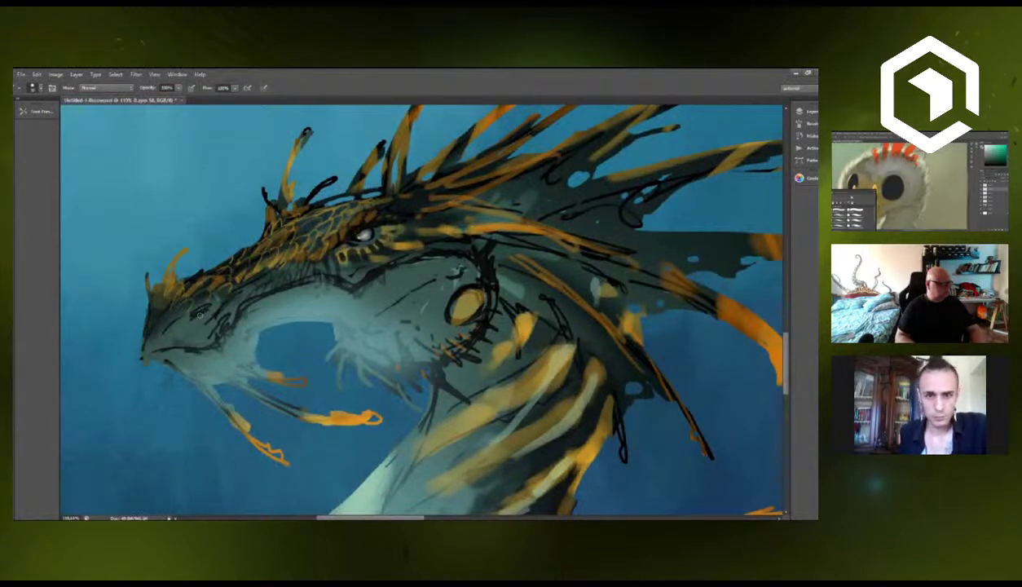
mouse_move(200, 315)
mouse_down()
mouse_move(181, 336)
mouse_move(187, 345)
mouse_move(174, 330)
mouse_move(186, 349)
mouse_move(262, 279)
mouse_move(266, 289)
mouse_move(279, 273)
mouse_move(296, 271)
mouse_move(295, 281)
mouse_move(322, 271)
mouse_move(319, 279)
mouse_move(299, 271)
mouse_move(272, 292)
mouse_move(326, 269)
mouse_move(317, 266)
mouse_move(339, 281)
mouse_up()
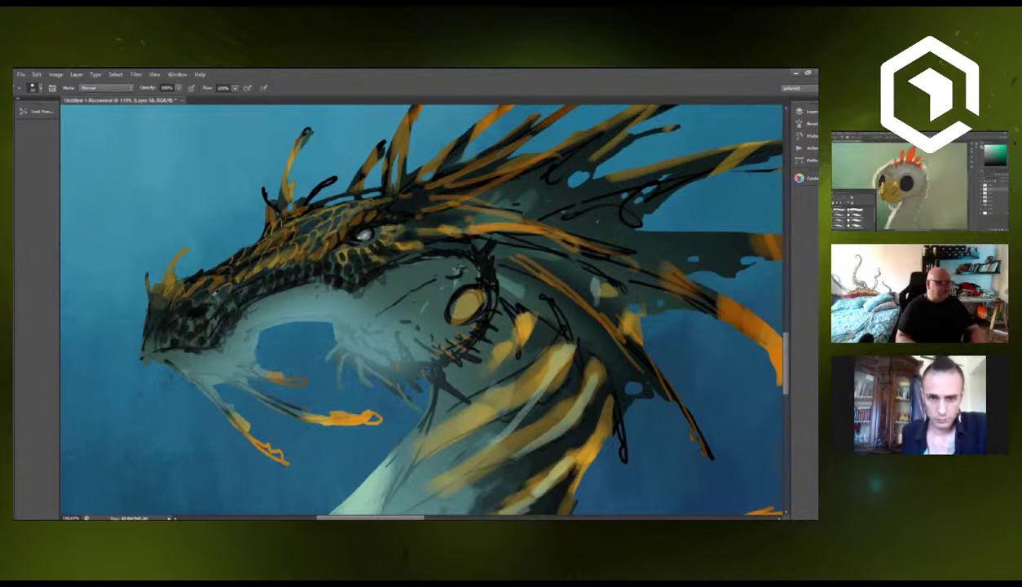
drag(193, 299, 186, 309)
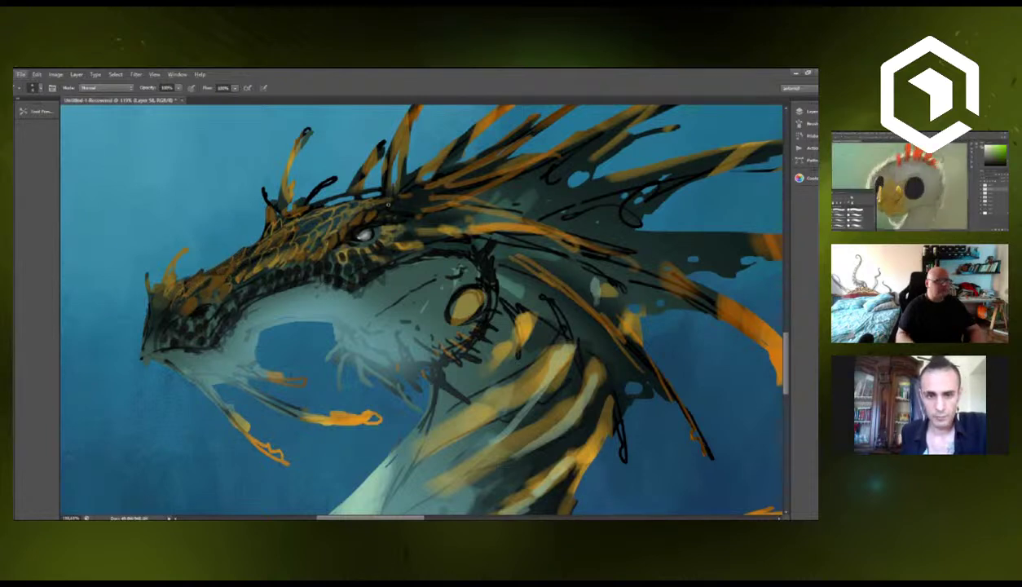
Merge the three clipped paint layers with their base layer and paint overlapping ochre scales across the snout and brow.
click(810, 112)
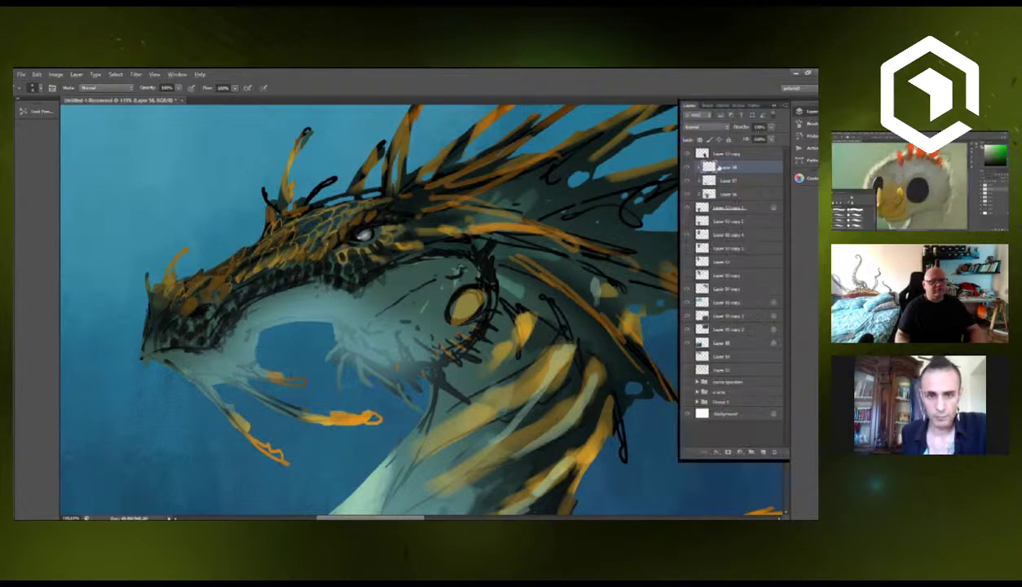
shift+click(737, 209)
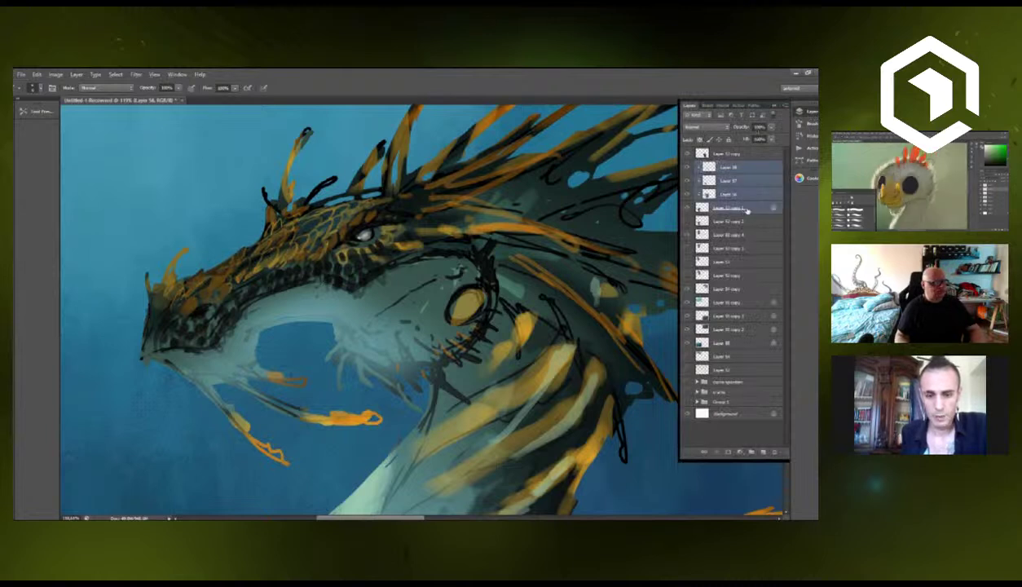
key(ctrl+e)
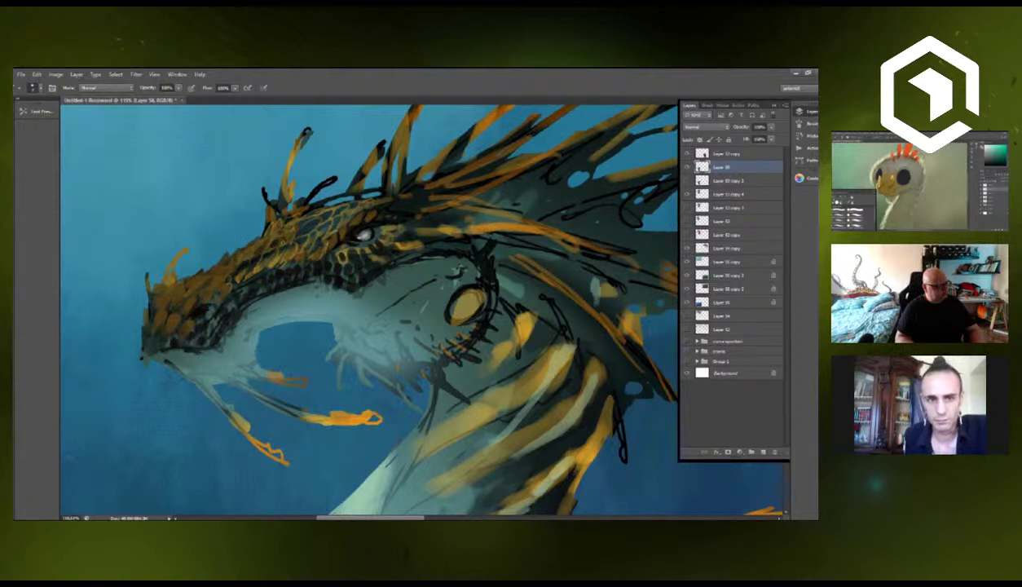
drag(298, 213, 327, 215)
drag(299, 213, 330, 206)
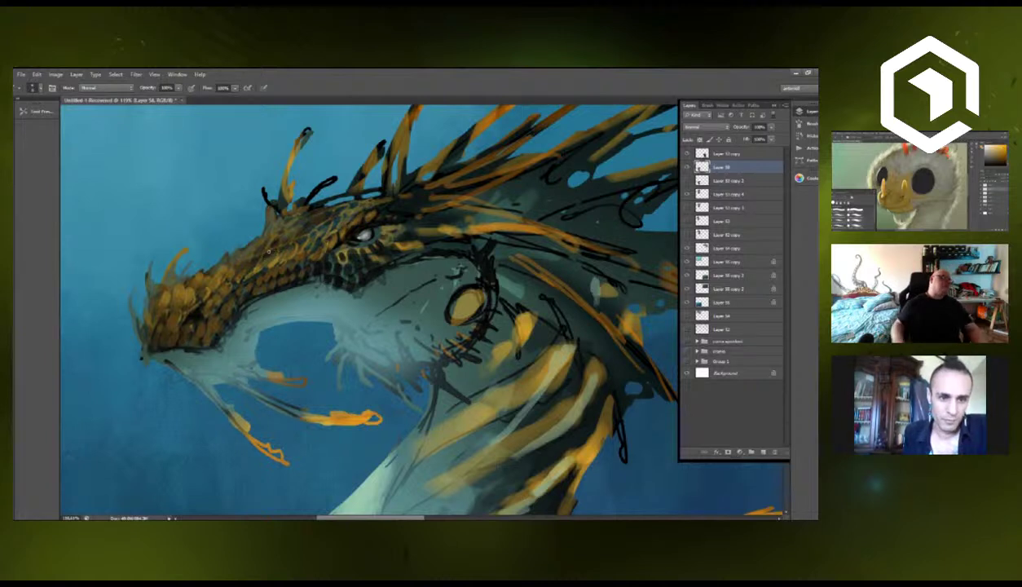
Sharpen the scales near the nostril with a smaller Sharpen brush at 50% strength, toggling its Sample All Layers option.
click(14, 244)
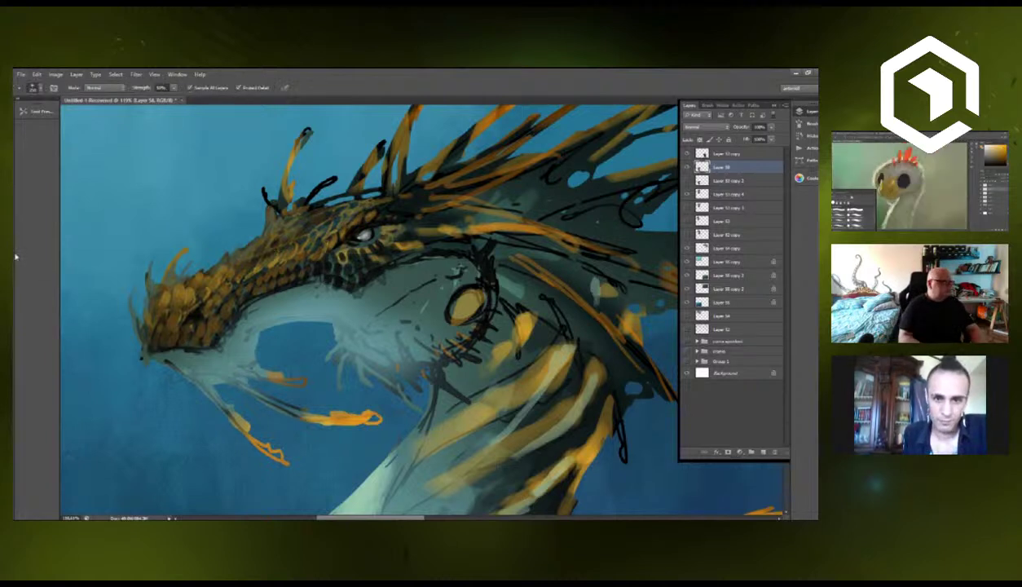
key(bracketleft)
key(bracketleft)
key(bracketleft)
key(bracketleft)
key(bracketleft)
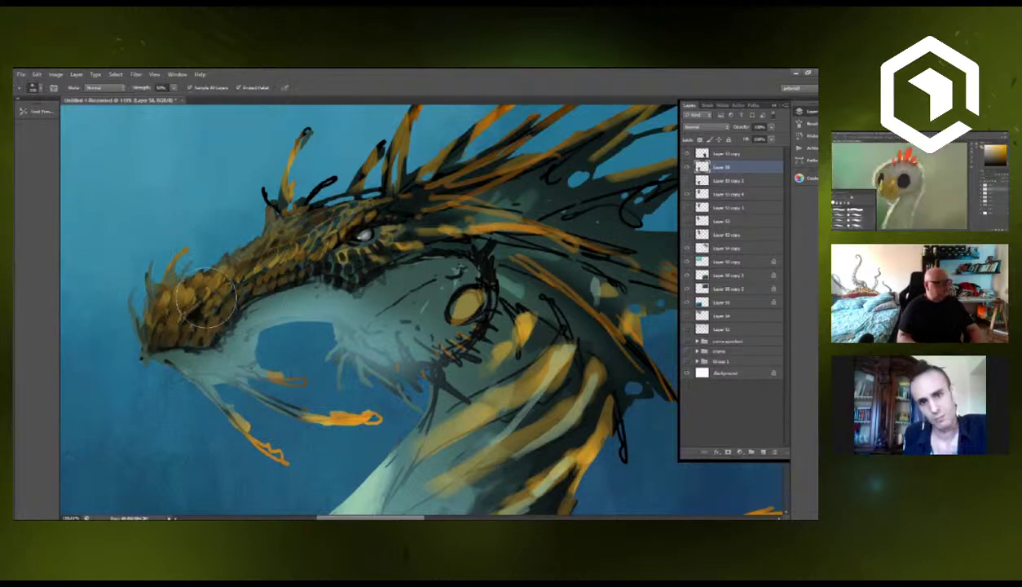
click(199, 89)
mouse_move(173, 310)
mouse_down()
mouse_move(279, 240)
mouse_move(233, 282)
mouse_move(243, 280)
mouse_move(313, 228)
mouse_move(252, 297)
mouse_move(309, 241)
mouse_move(178, 341)
mouse_move(189, 315)
mouse_up()
key(b)
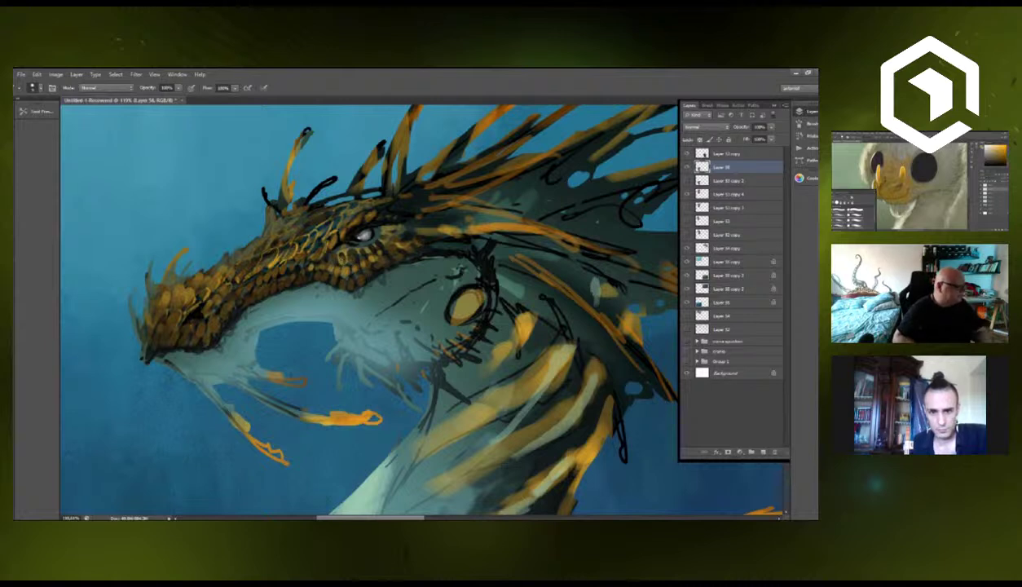
Choose a bright yellow (R 255, G 207, B 81) and paint highlights on the scales along the jaw and around the eye.
key(n)
click(649, 262)
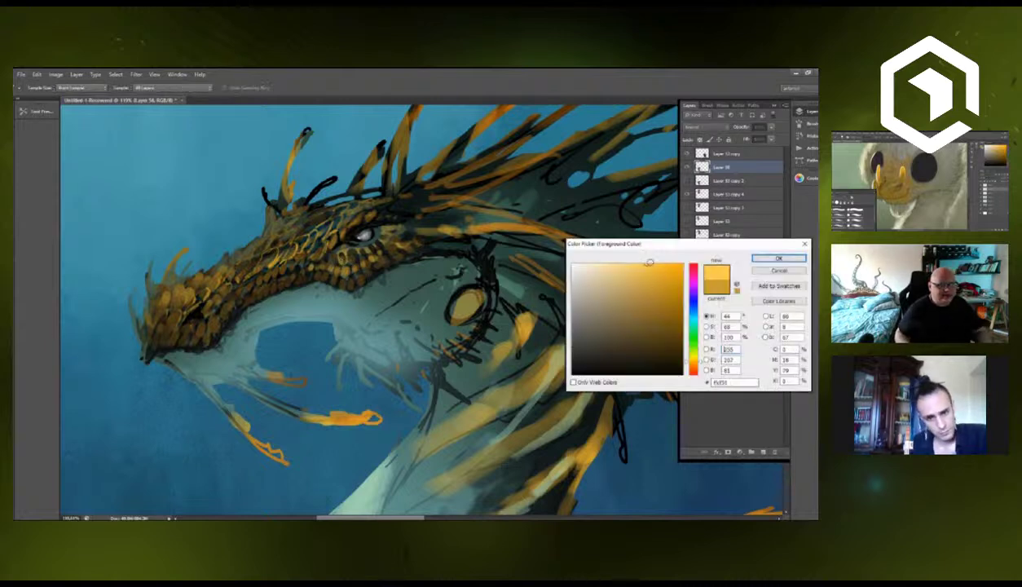
click(778, 258)
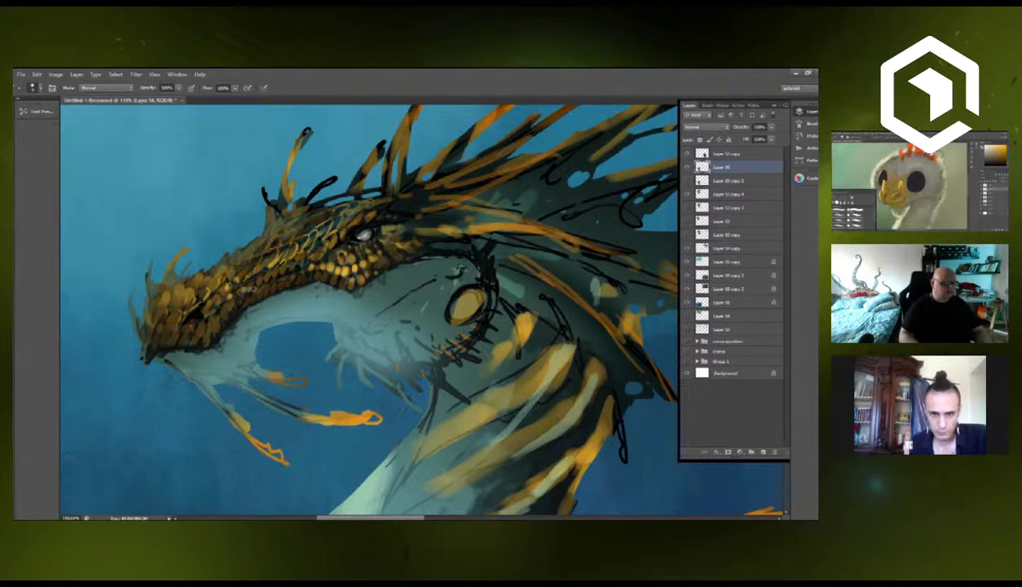
scroll(324, 338, down, 5)
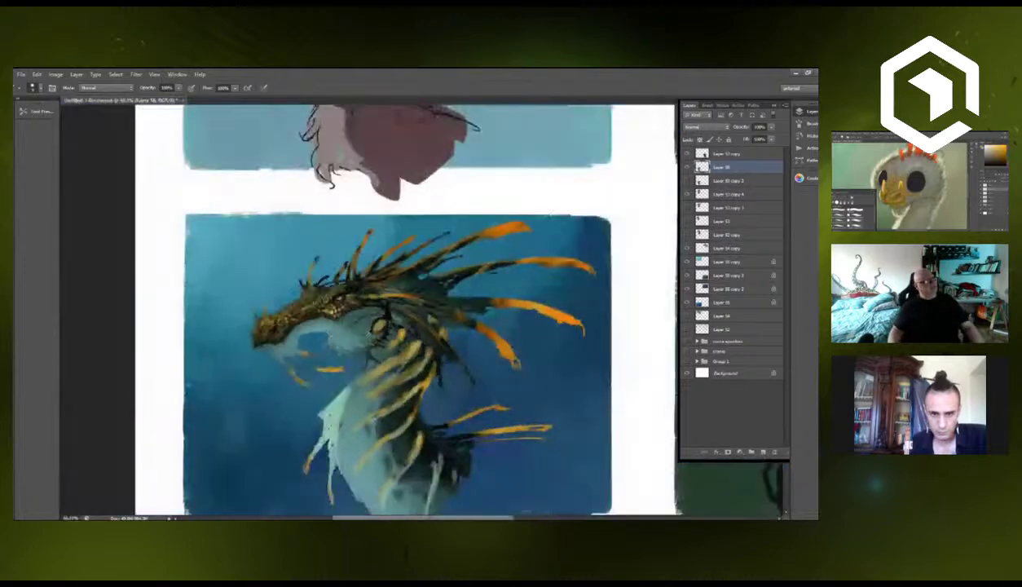
scroll(358, 331, up, 5)
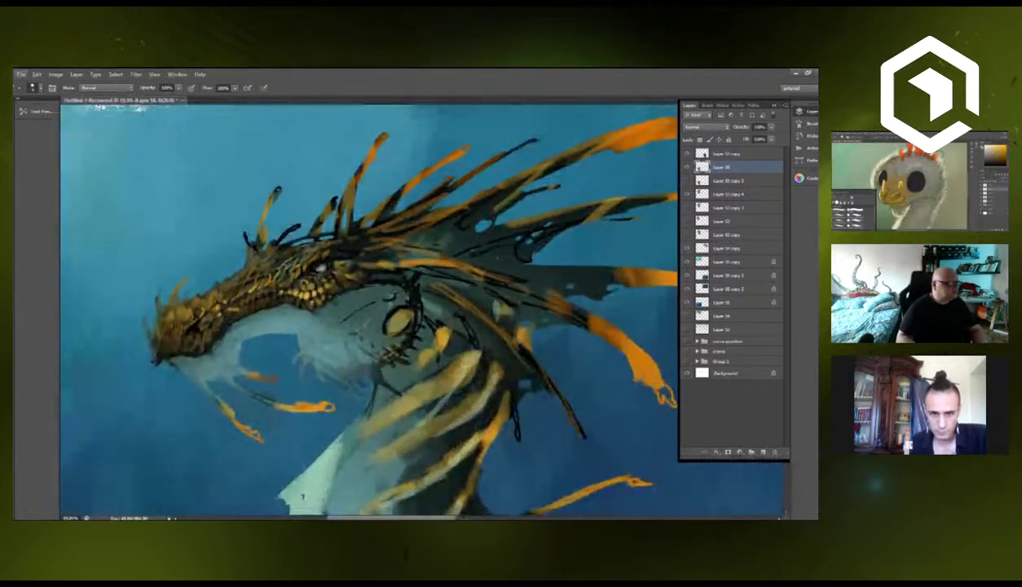
scroll(319, 267, up, 3)
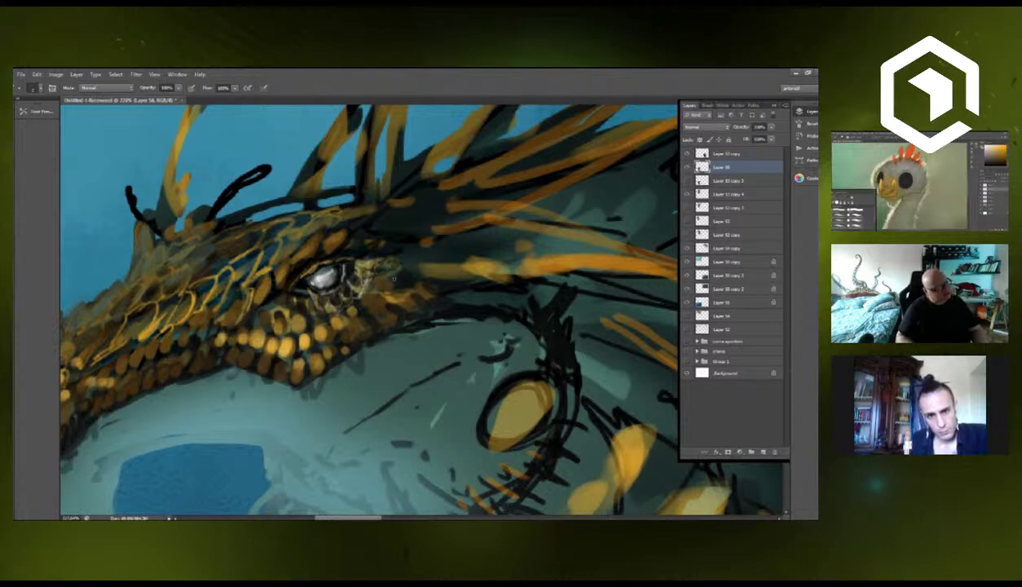
Choose the SOFT brush preset and paint dark and light teal ridges along the lower jaw from the chin to the cheek.
scroll(395, 330, down, 5)
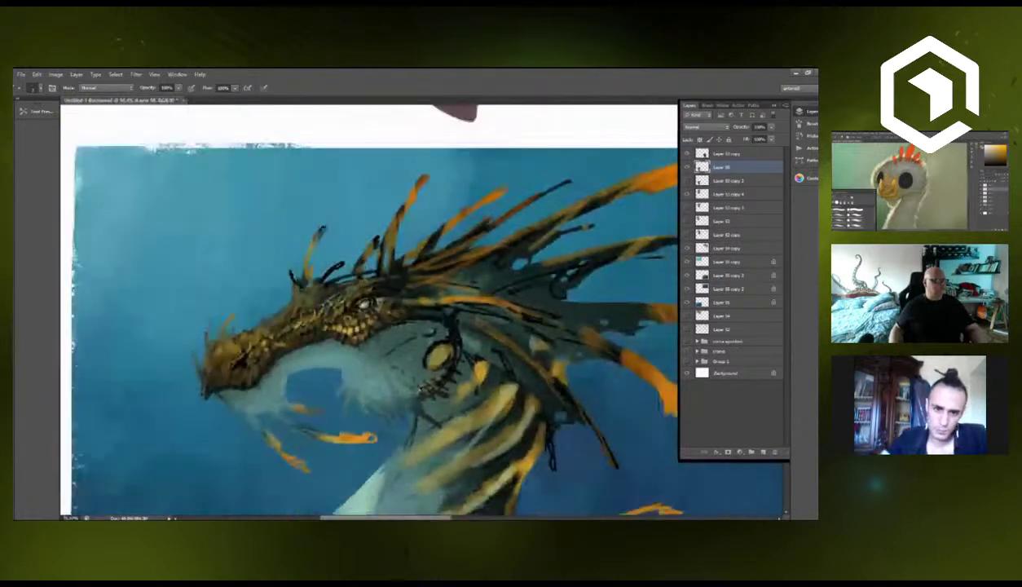
scroll(414, 387, up, 3)
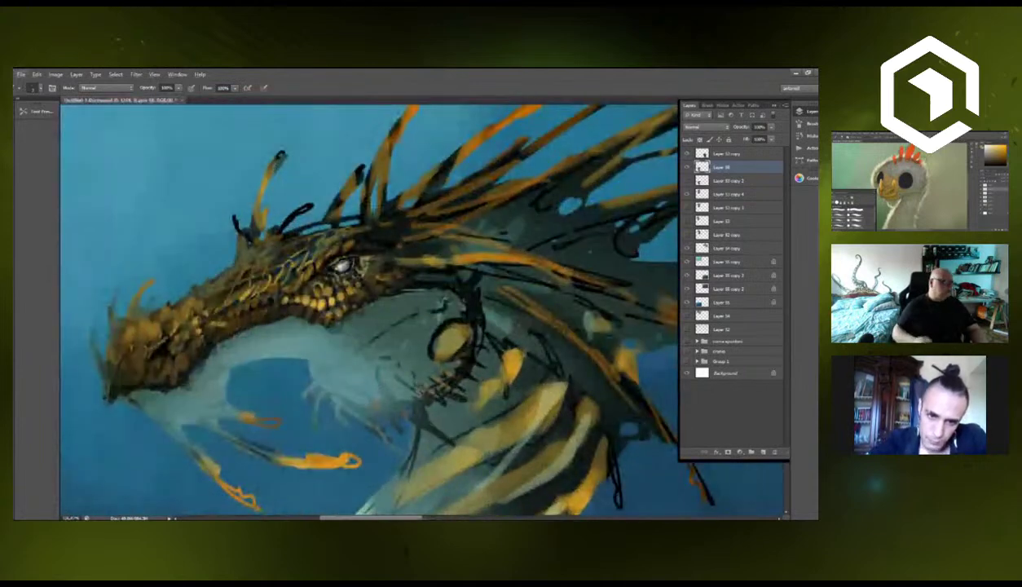
click(41, 111)
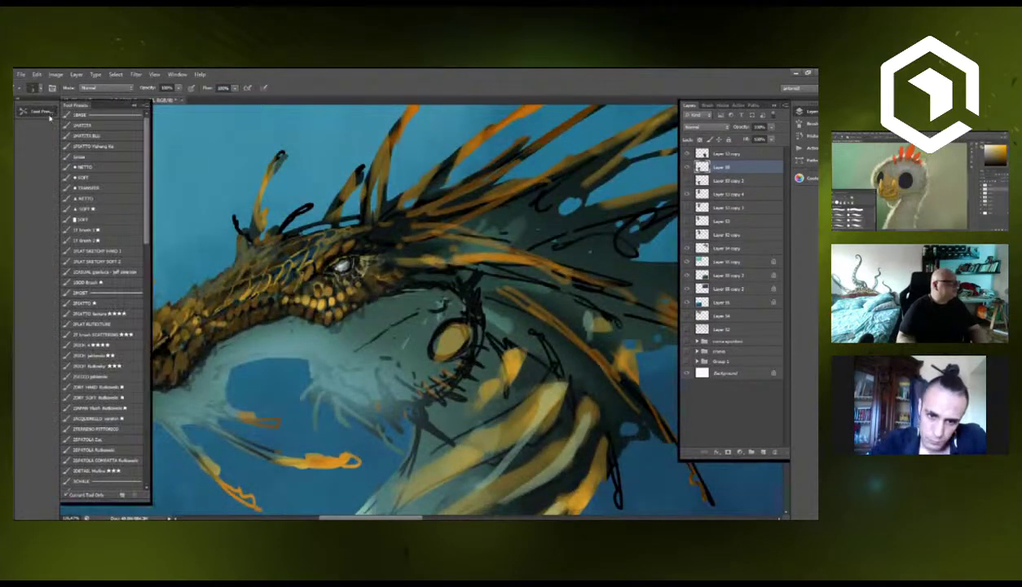
click(89, 220)
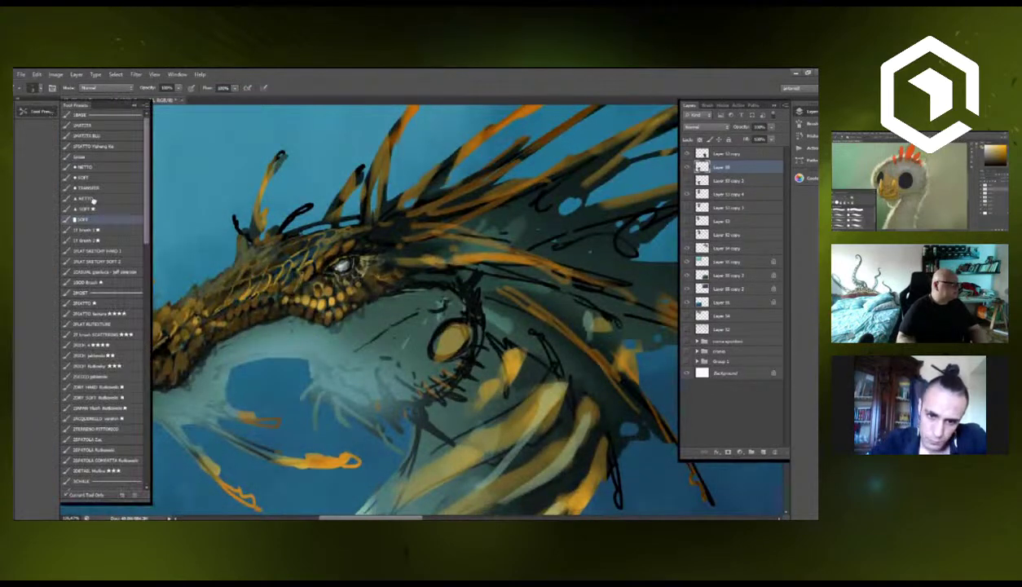
click(133, 105)
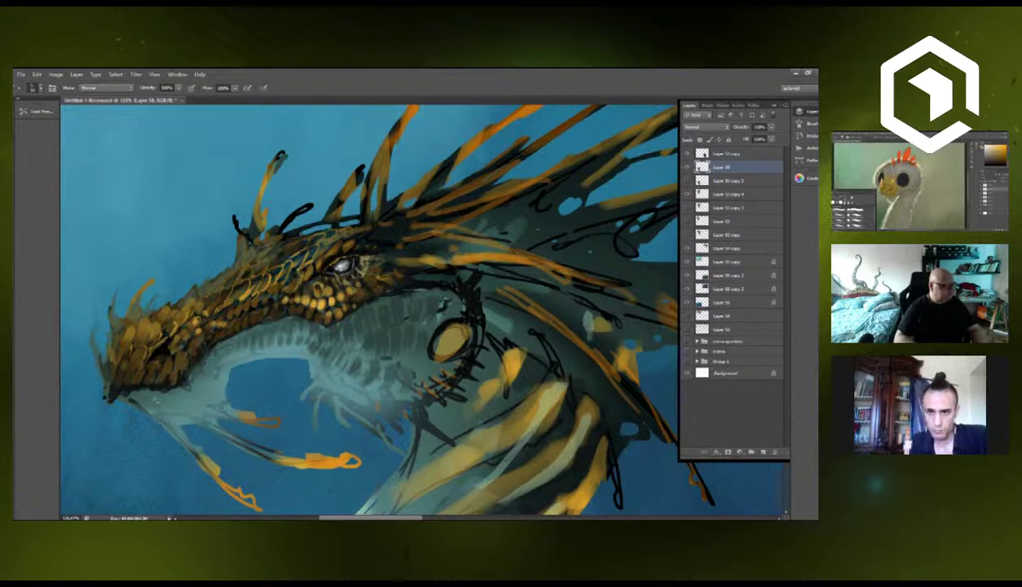
drag(166, 398, 199, 371)
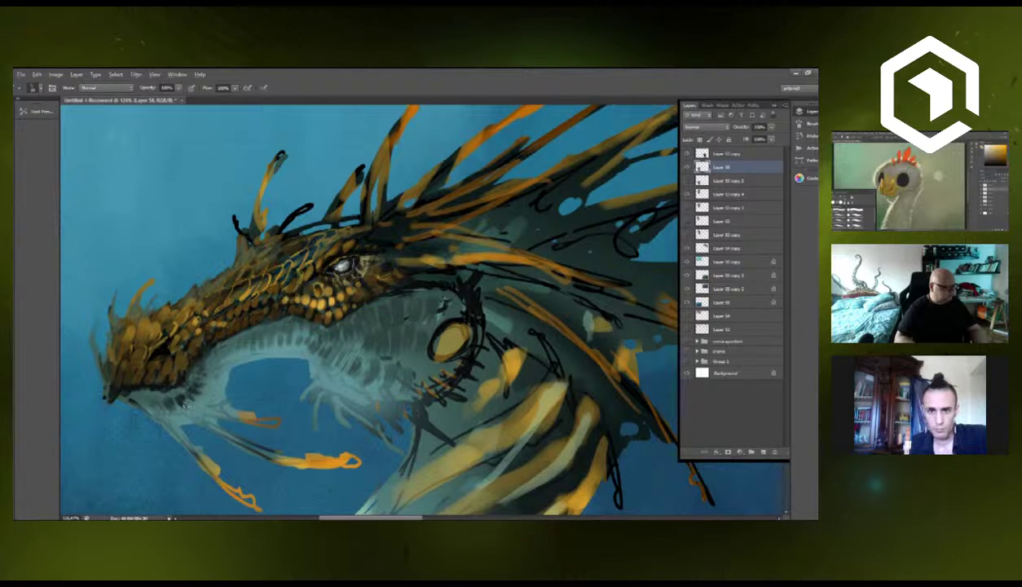
drag(170, 407, 189, 392)
drag(185, 402, 210, 375)
drag(201, 382, 223, 363)
mouse_move(215, 368)
mouse_down()
mouse_move(254, 338)
mouse_move(298, 334)
mouse_move(288, 348)
mouse_up()
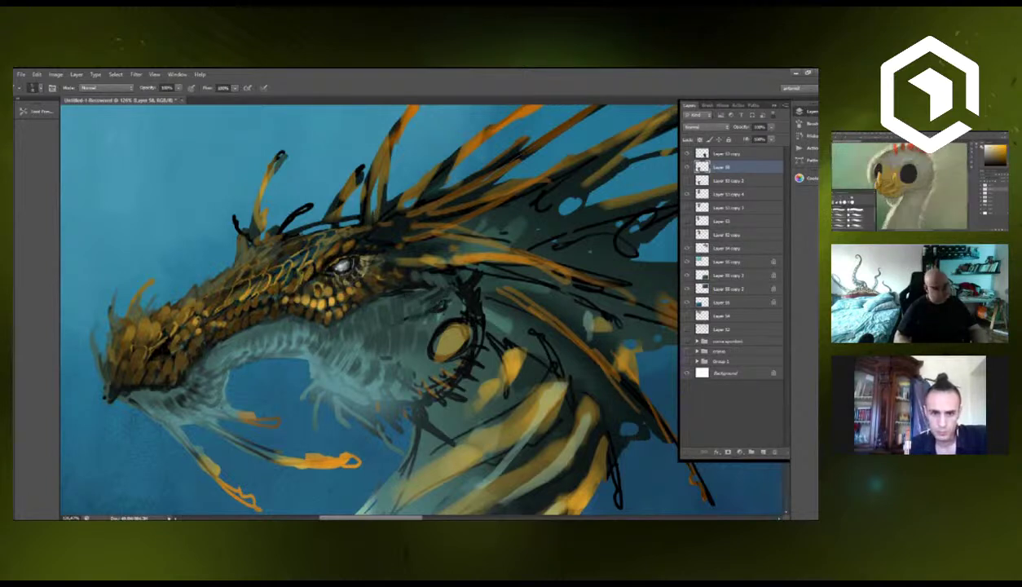
Refine the brow and the back of the cheek, and paint orange strokes over the base of the crest behind the eye.
scroll(424, 317, down, 6)
scroll(419, 333, up, 3)
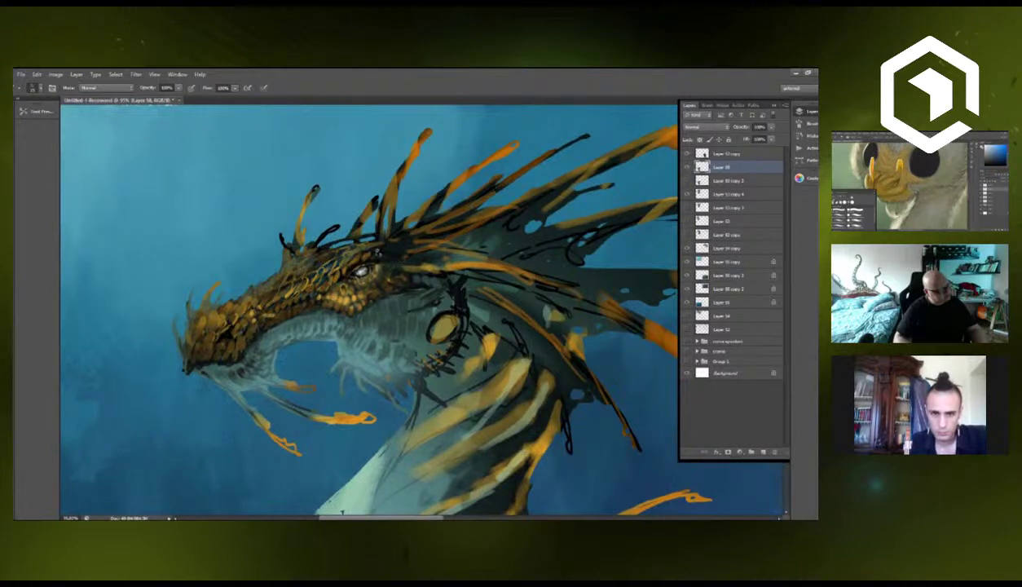
drag(314, 278, 347, 247)
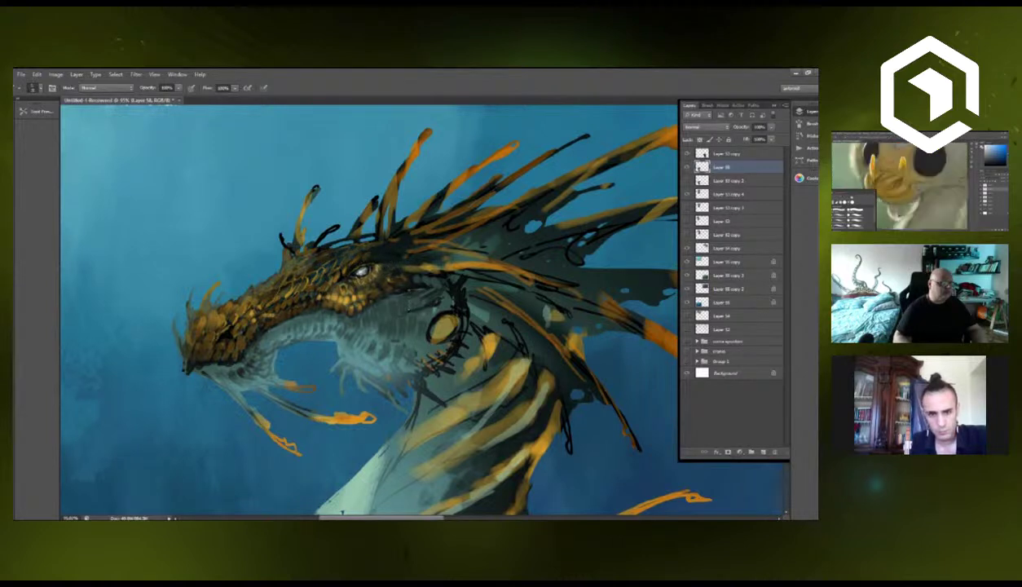
mouse_move(442, 290)
mouse_down()
mouse_move(417, 316)
mouse_move(437, 304)
mouse_up()
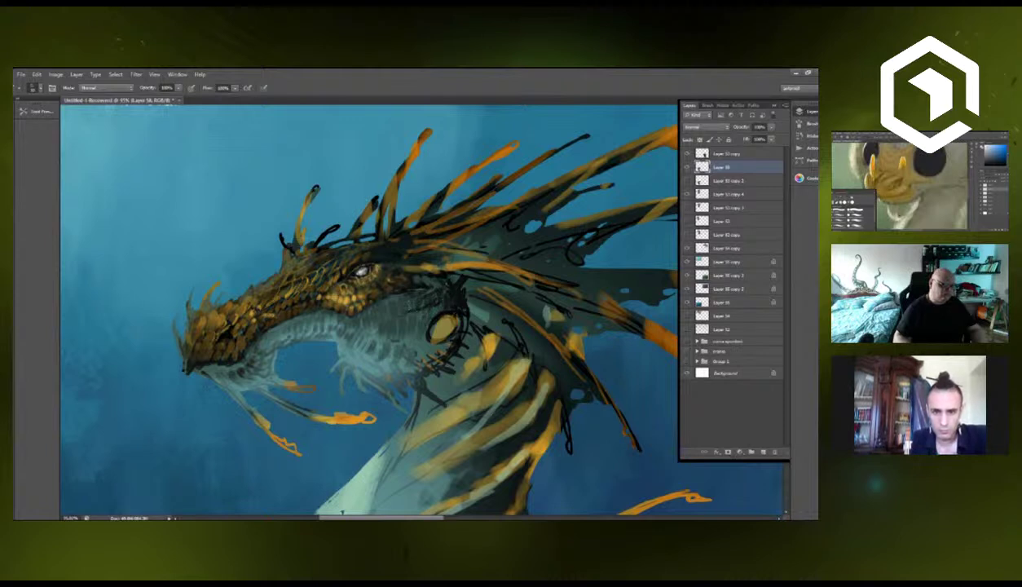
mouse_move(431, 266)
mouse_down()
mouse_move(415, 264)
mouse_move(440, 262)
mouse_up()
mouse_move(418, 247)
mouse_down()
mouse_move(445, 245)
mouse_move(376, 250)
mouse_move(451, 222)
mouse_up()
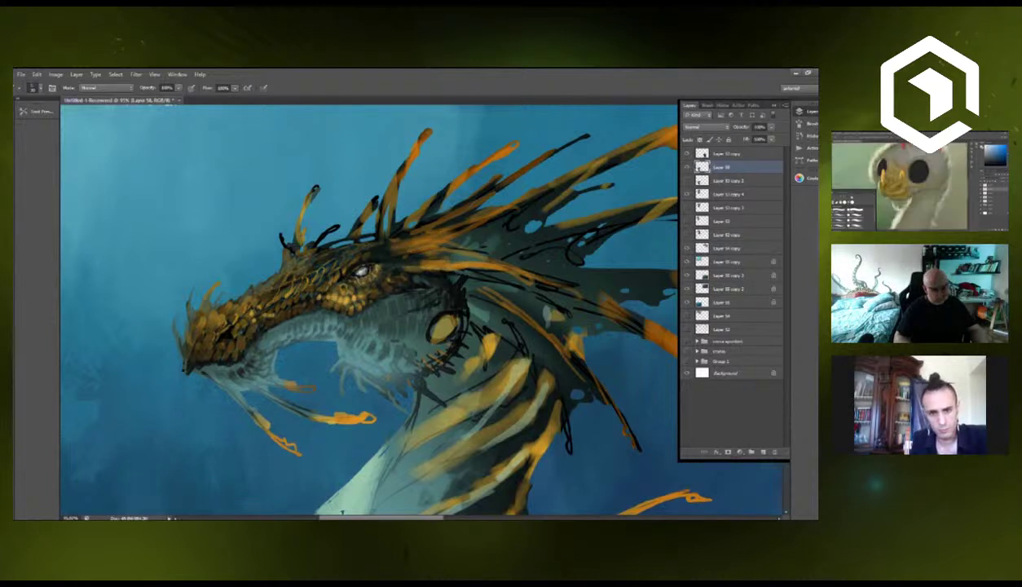
mouse_move(383, 242)
mouse_down()
mouse_move(424, 226)
mouse_move(409, 215)
mouse_up()
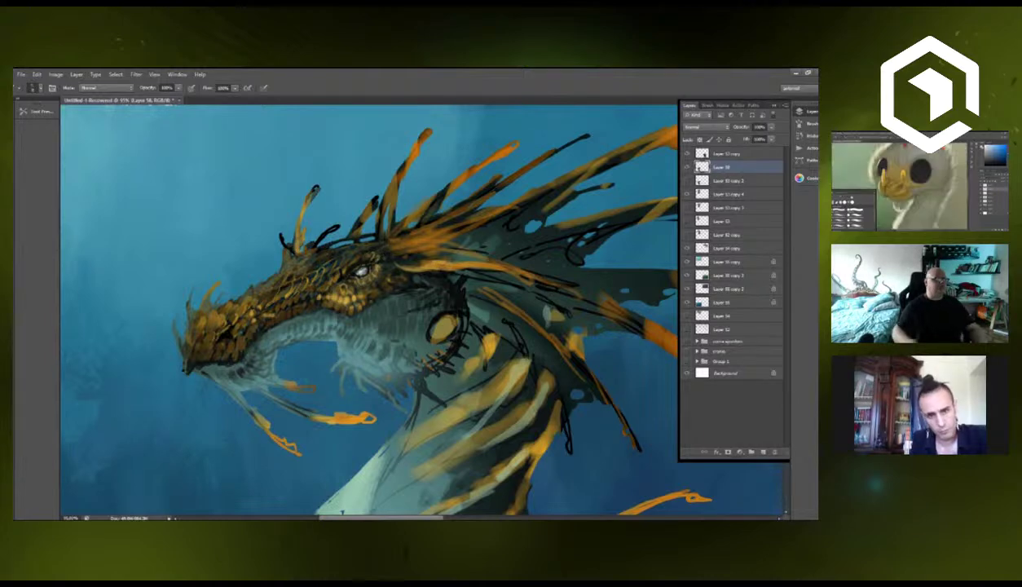
Paint over the black sketch lines around the yellow cheek spot and shade the rounded rear edge of the cheek.
scroll(327, 206, down, 4)
scroll(331, 204, down, 2)
scroll(436, 282, up, 4)
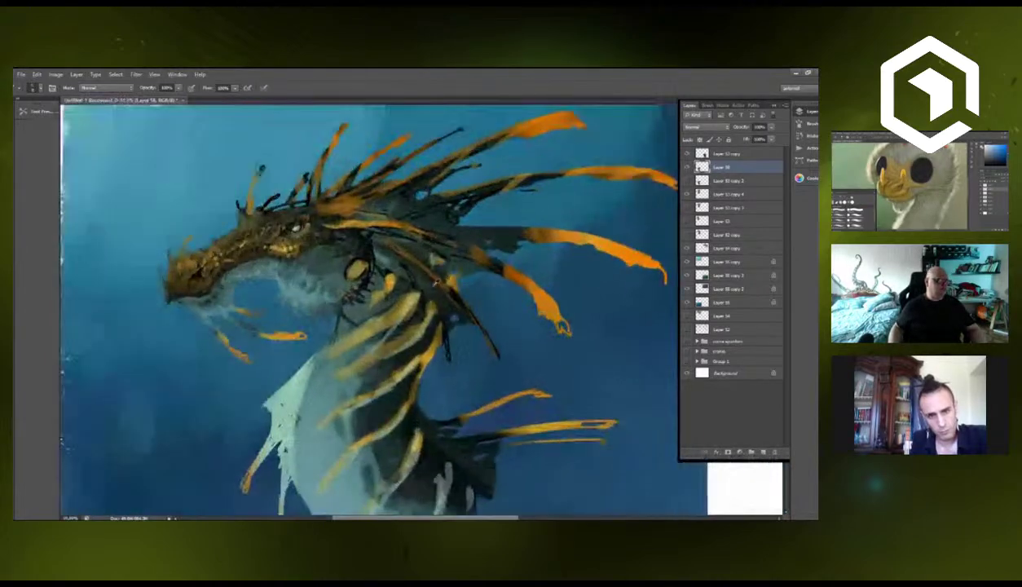
scroll(436, 282, down, 1)
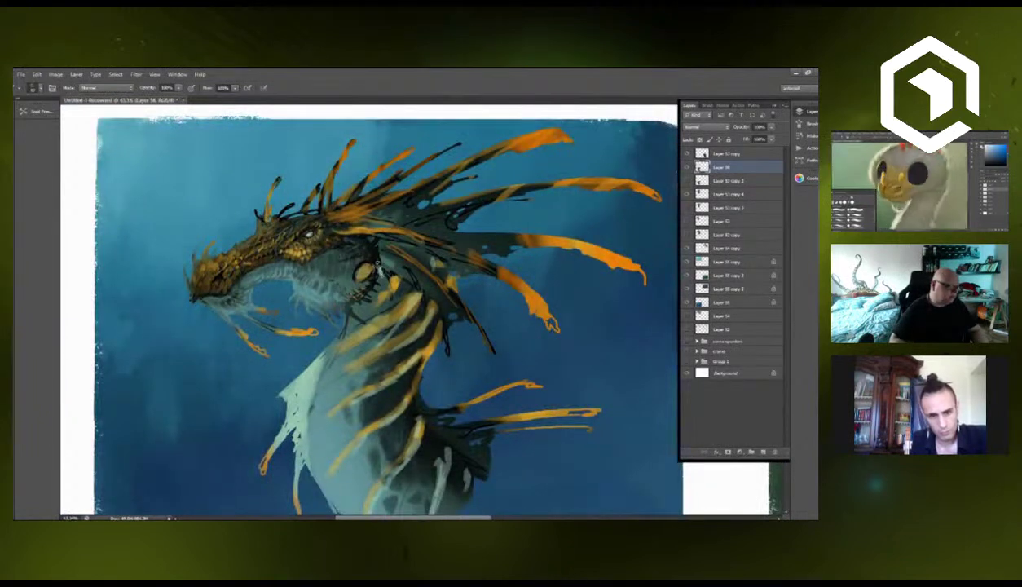
mouse_move(376, 274)
mouse_down()
mouse_move(352, 320)
mouse_move(363, 300)
mouse_up()
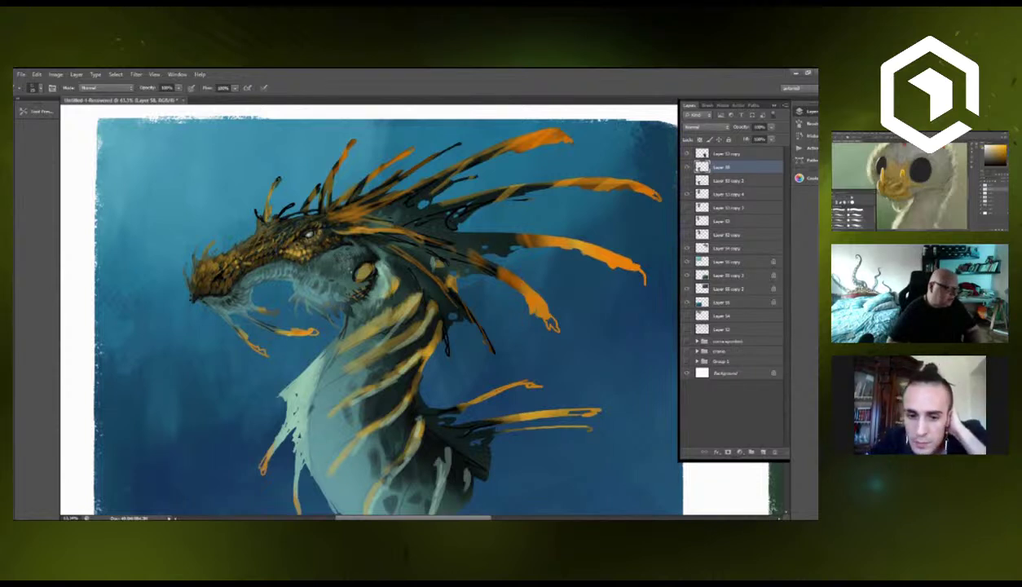
mouse_move(346, 260)
mouse_down()
mouse_move(359, 241)
mouse_move(369, 259)
mouse_up()
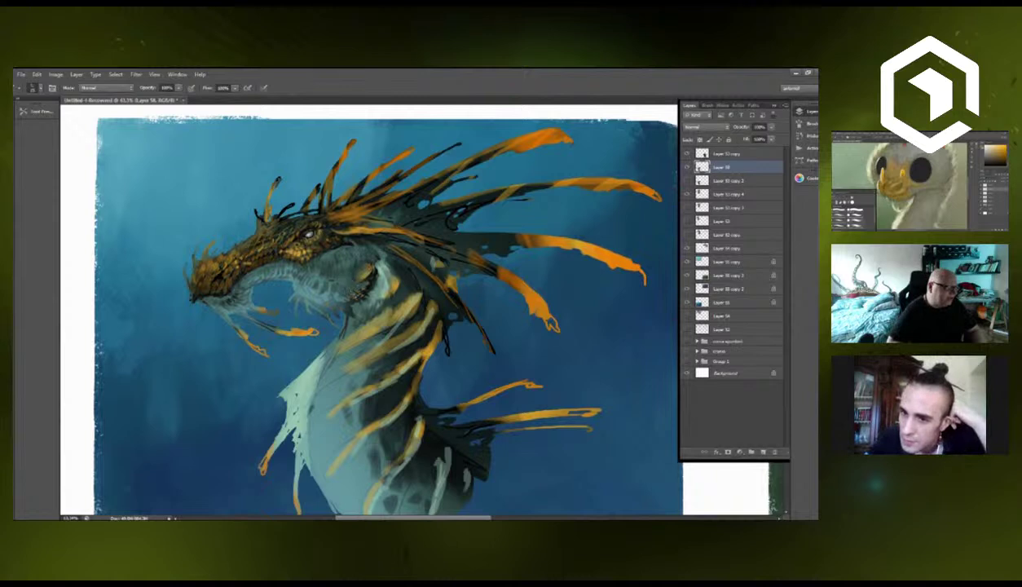
mouse_move(347, 291)
mouse_down()
mouse_move(358, 279)
mouse_move(348, 285)
mouse_up()
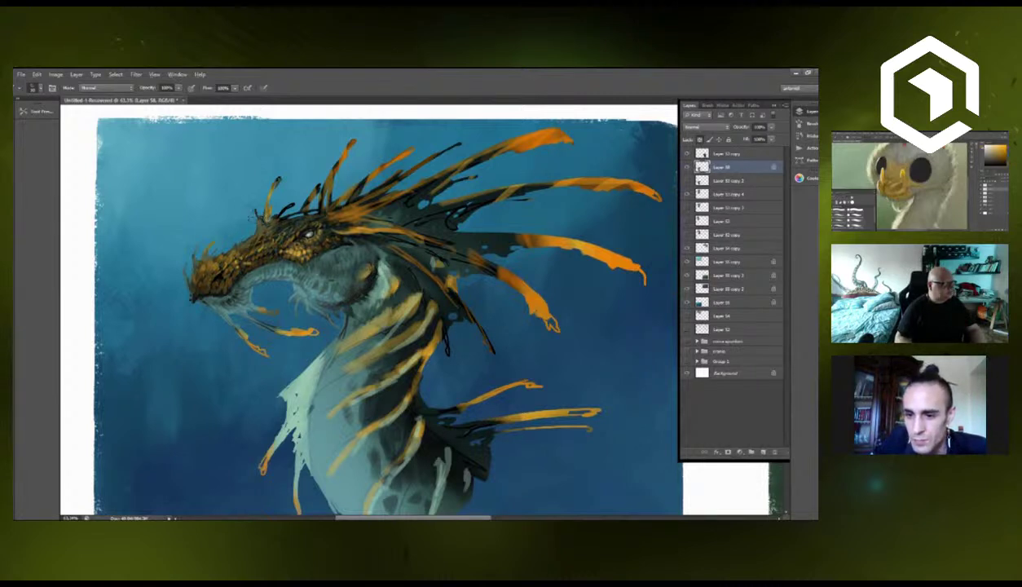
Paint muted teal over the brow spines and chin whiskers with transparent pixels locked, and add mottled patches to the pale neck.
mouse_move(263, 199)
mouse_down()
mouse_move(311, 198)
mouse_move(300, 203)
mouse_move(306, 184)
mouse_up()
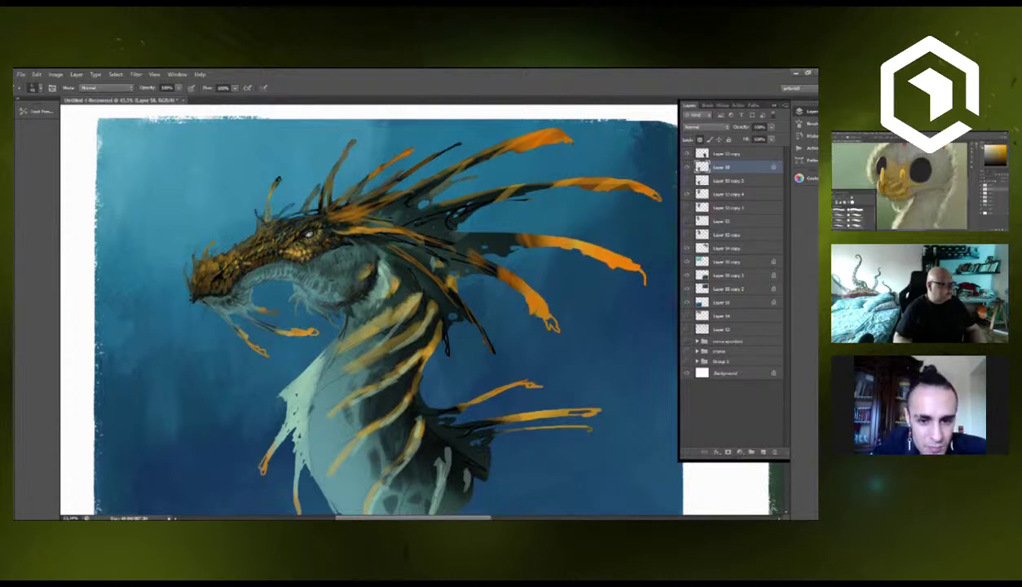
drag(229, 322, 262, 352)
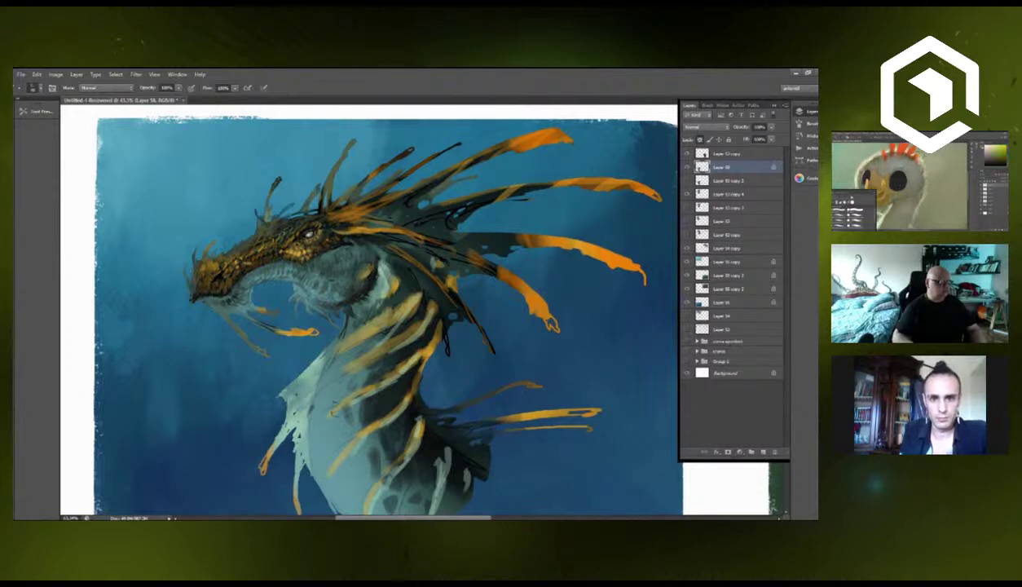
drag(344, 370, 339, 324)
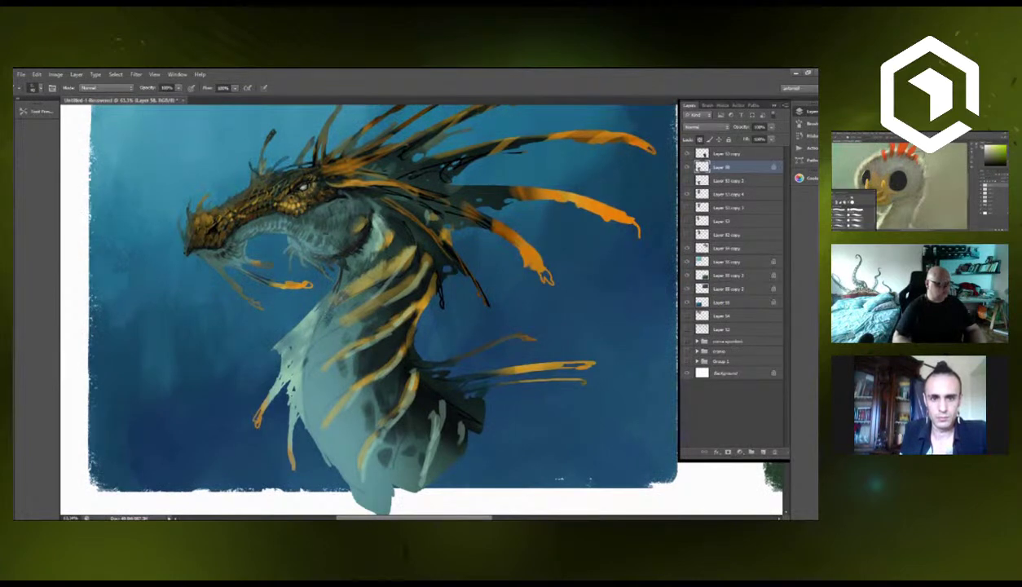
mouse_move(320, 315)
mouse_down()
mouse_move(311, 334)
mouse_move(332, 312)
mouse_move(307, 355)
mouse_up()
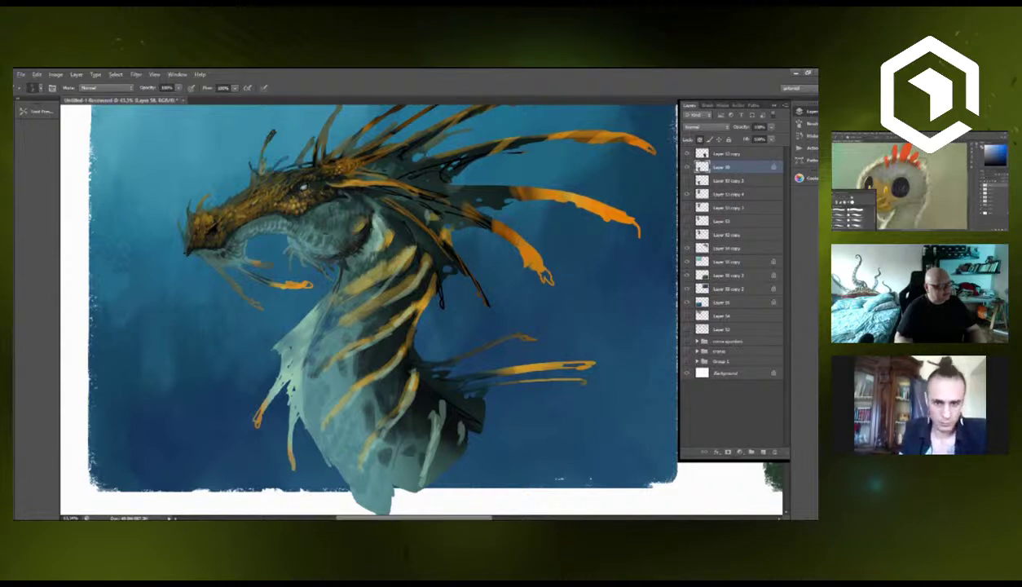
Paint dark shading over the upper neck and fin base behind the cheek, and lock the layer's transparent pixels.
drag(336, 157, 318, 183)
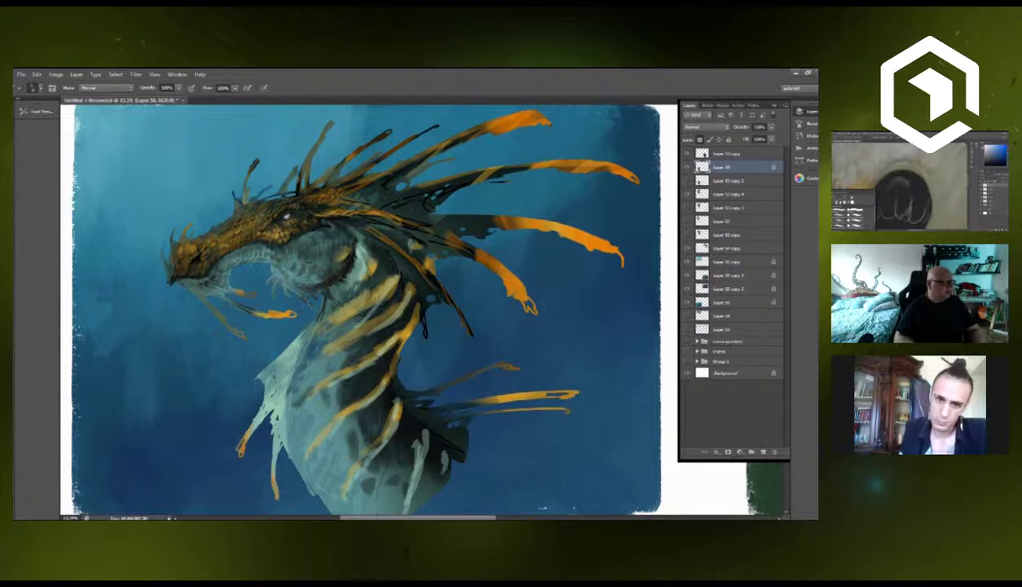
scroll(286, 218, up, 3)
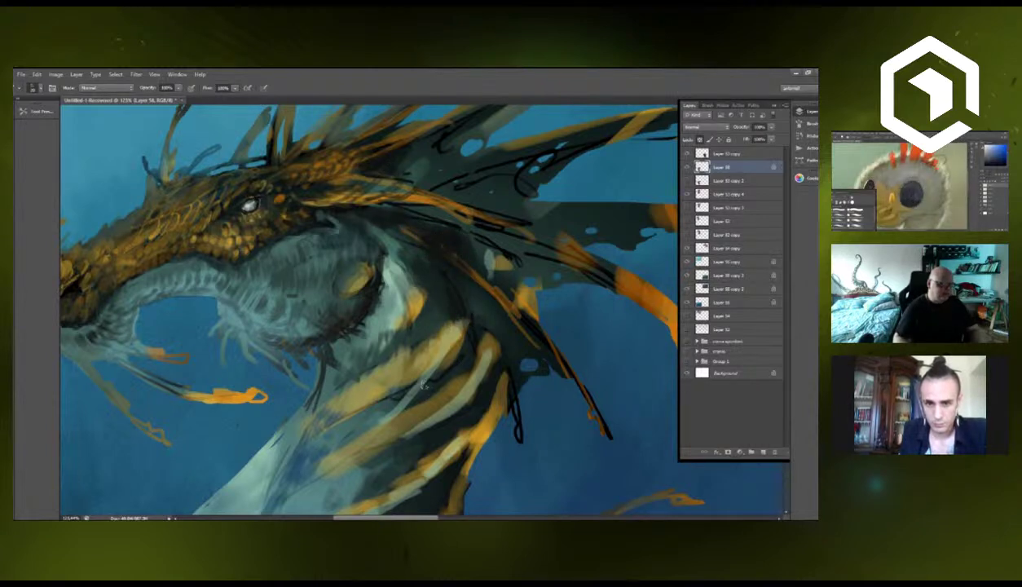
drag(401, 386, 471, 311)
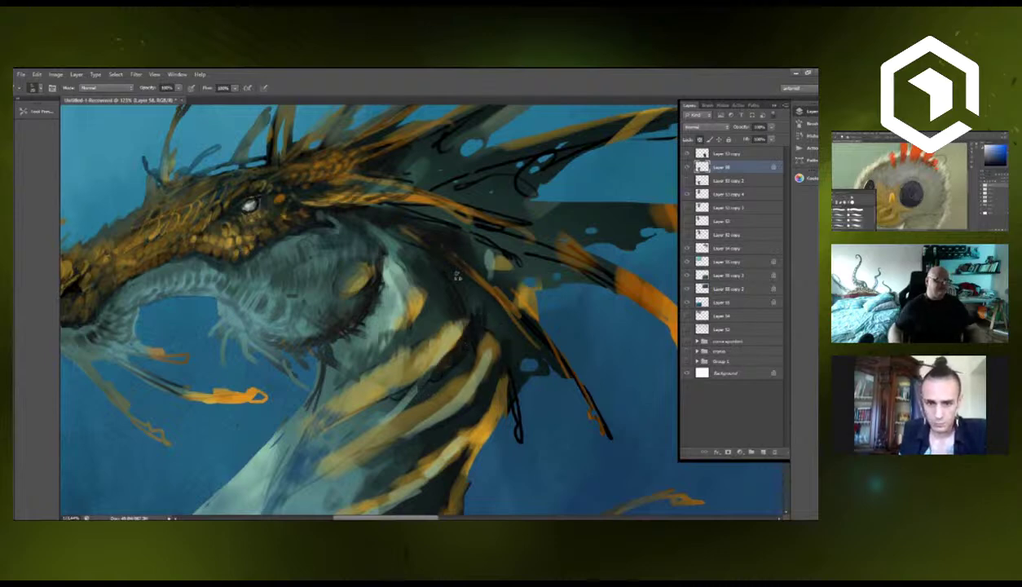
scroll(503, 245, down, 9)
scroll(503, 245, up, 1)
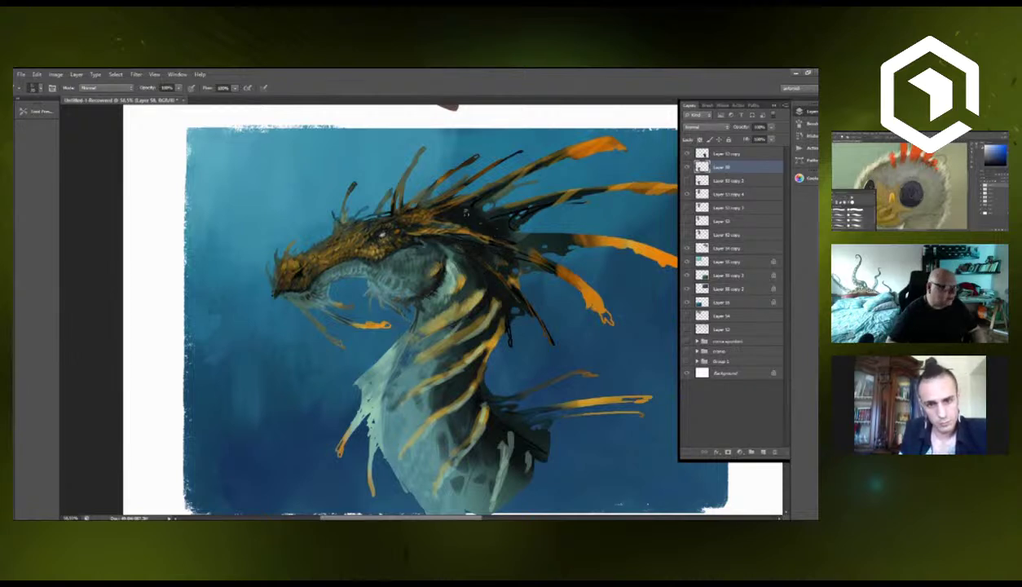
click(699, 140)
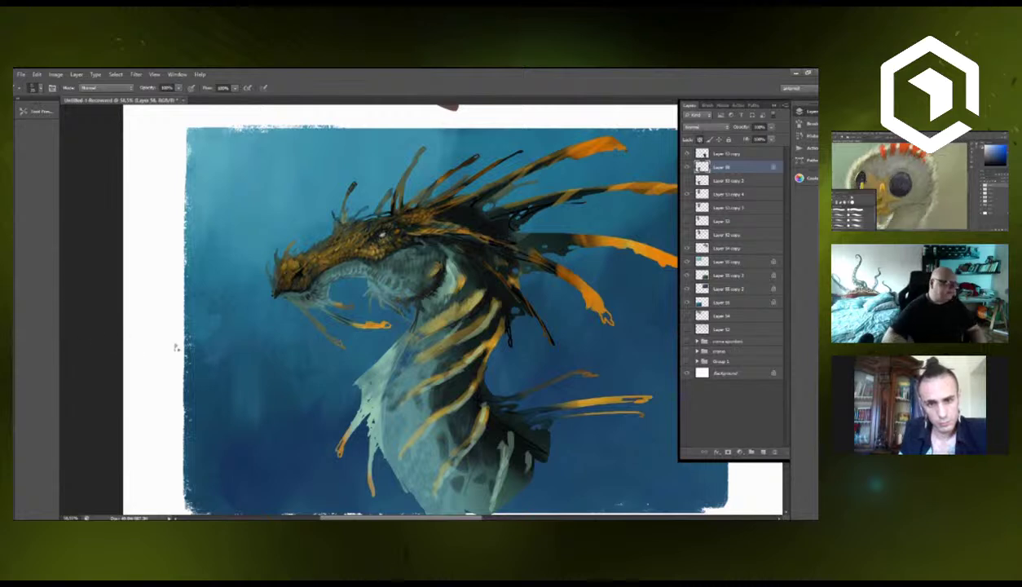
Set the foreground color to teal #119ea7 and paint it into the dark membranes between the rear crest spines.
click(647, 335)
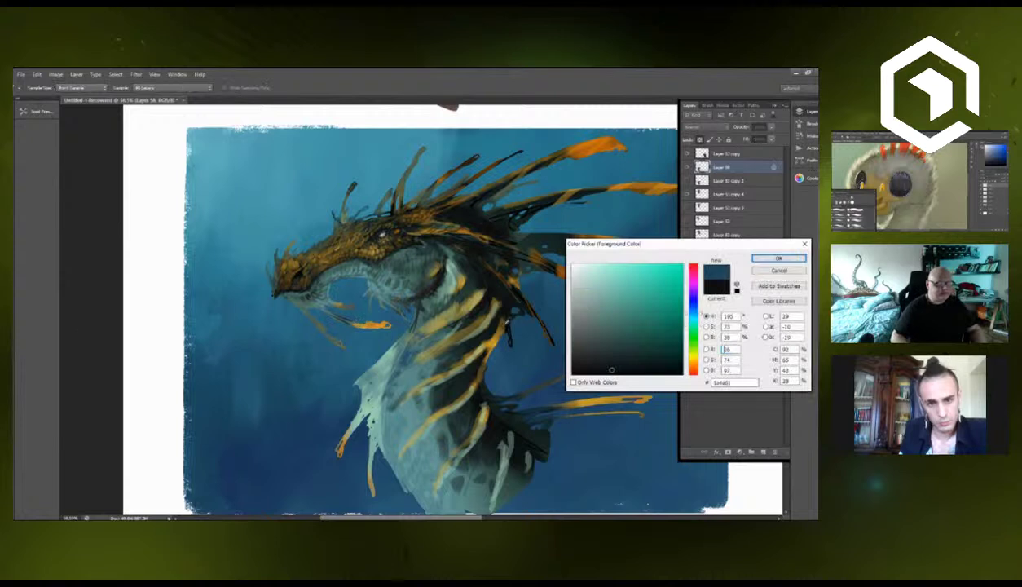
click(693, 313)
mouse_move(654, 334)
mouse_down()
mouse_move(650, 317)
mouse_move(672, 303)
mouse_up()
click(692, 318)
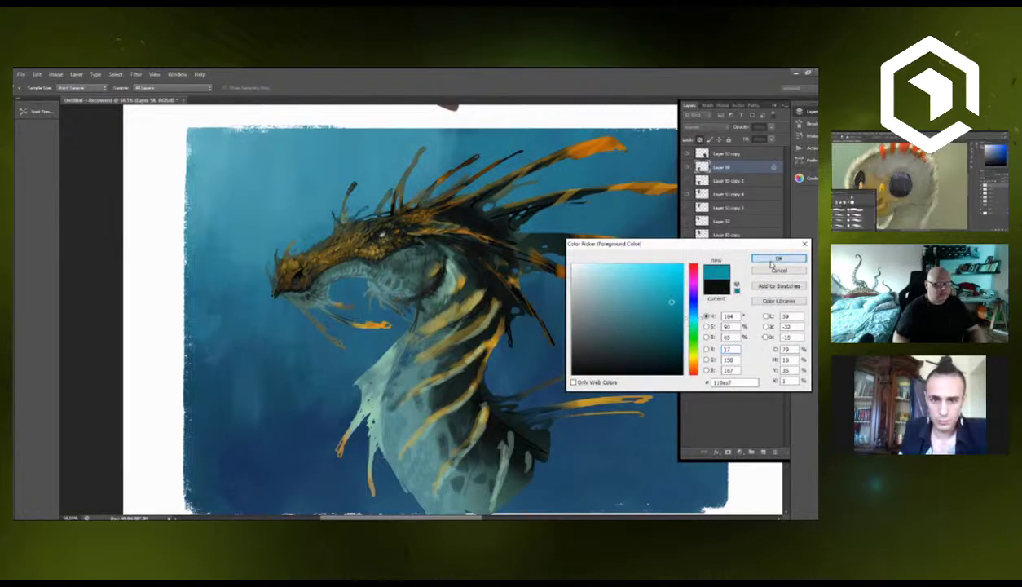
click(778, 259)
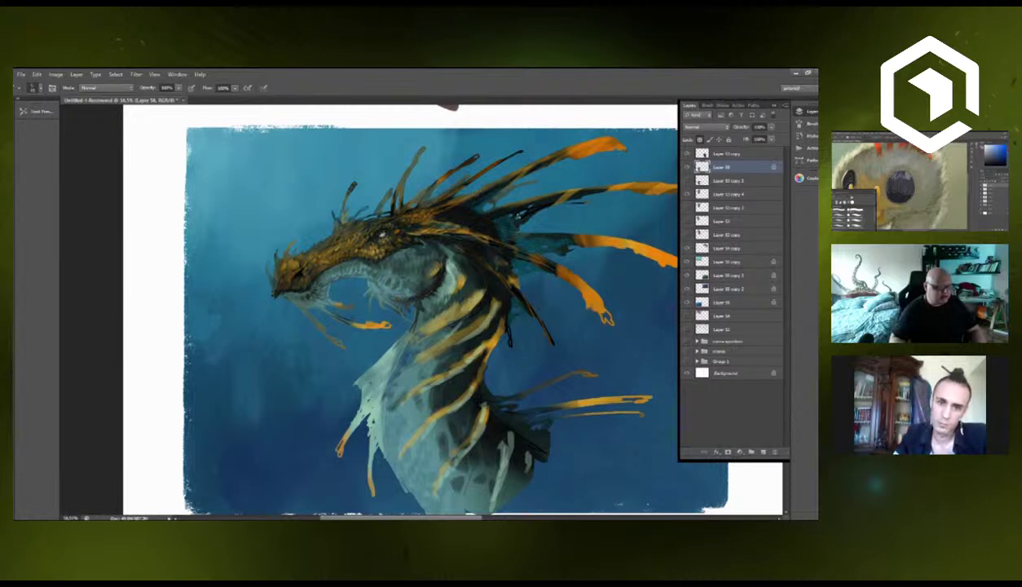
drag(543, 206, 626, 187)
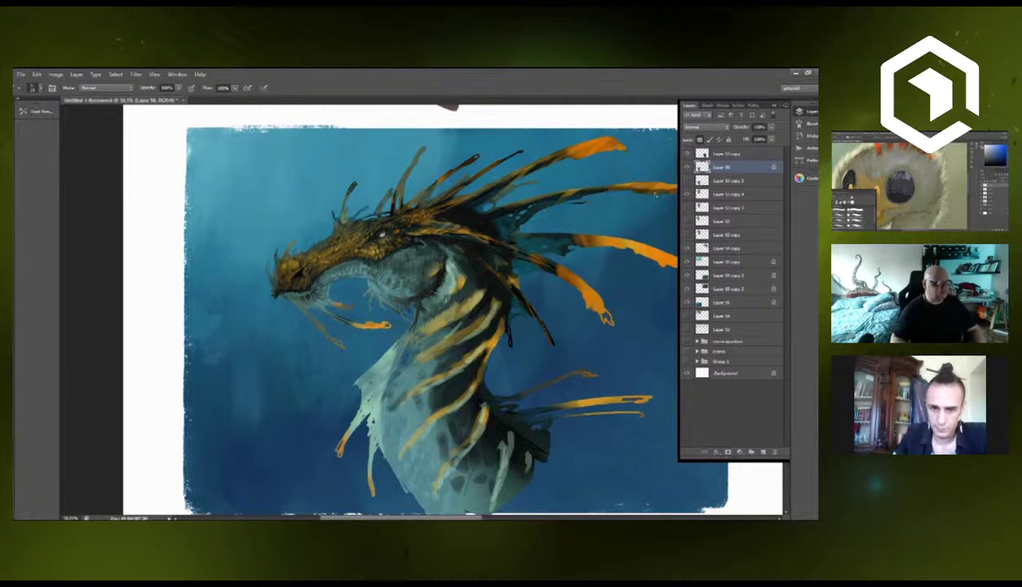
click(759, 106)
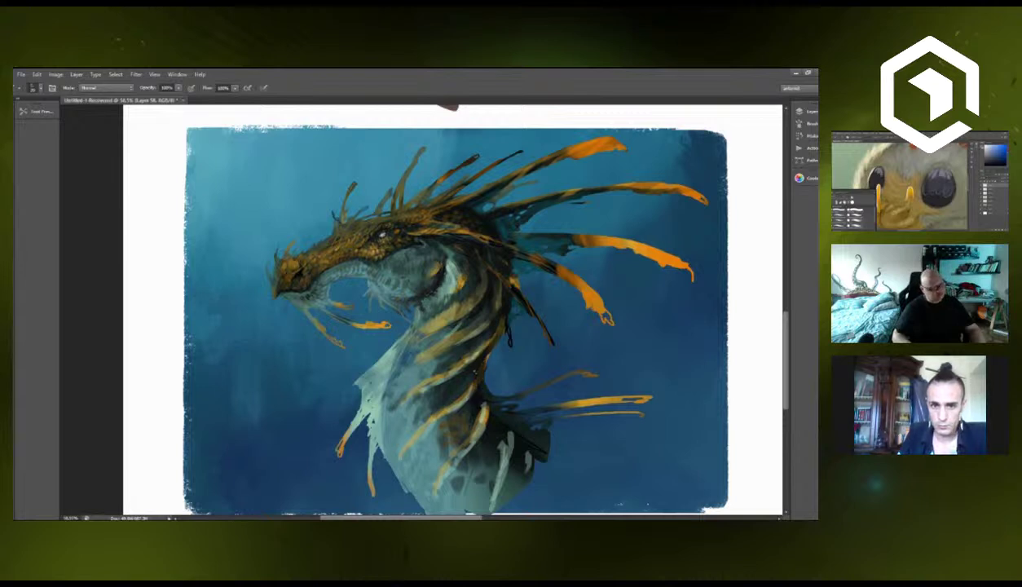
Paint brownish tones over the dark area between the stripes on the lower neck, sampling a color from that area.
mouse_move(479, 396)
mouse_down()
mouse_move(462, 441)
mouse_move(511, 456)
mouse_move(491, 472)
mouse_move(497, 417)
mouse_move(506, 430)
mouse_up()
alt+click(483, 404)
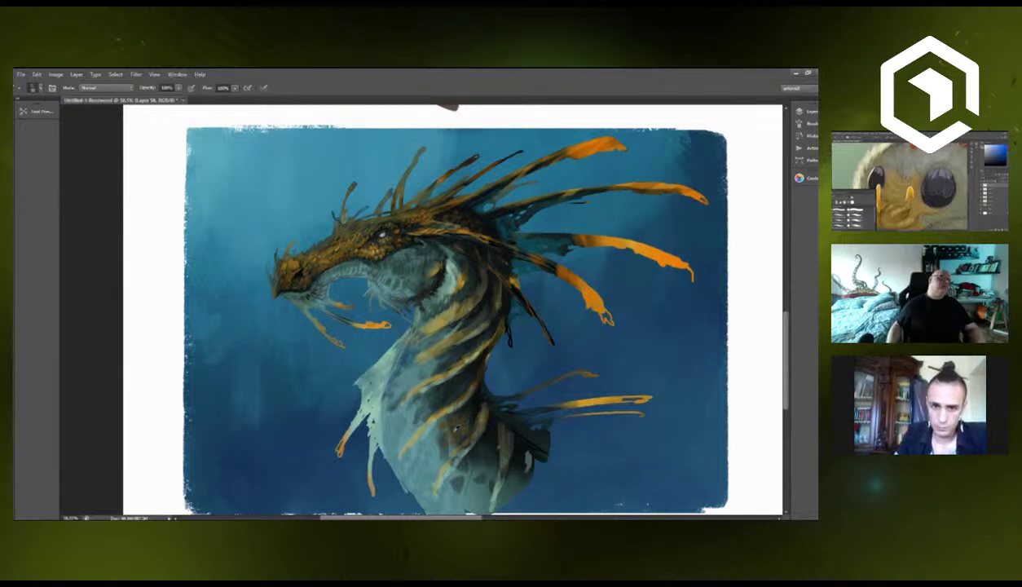
scroll(474, 349, down, 1)
scroll(466, 361, up, 1)
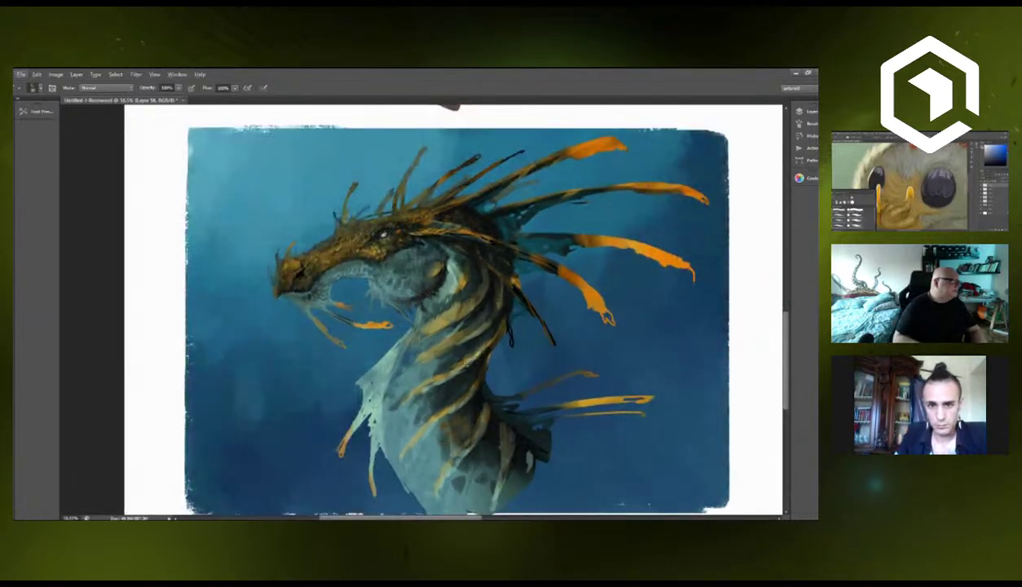
Load the round TRANSFER brush preset, dock the preset list open, and try a stroke on the neck.
click(52, 112)
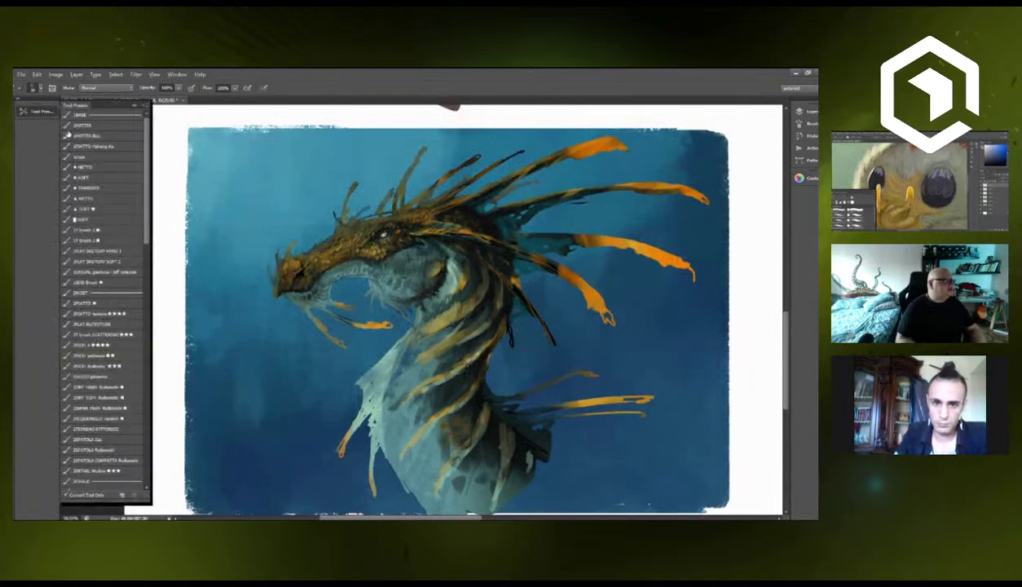
click(94, 188)
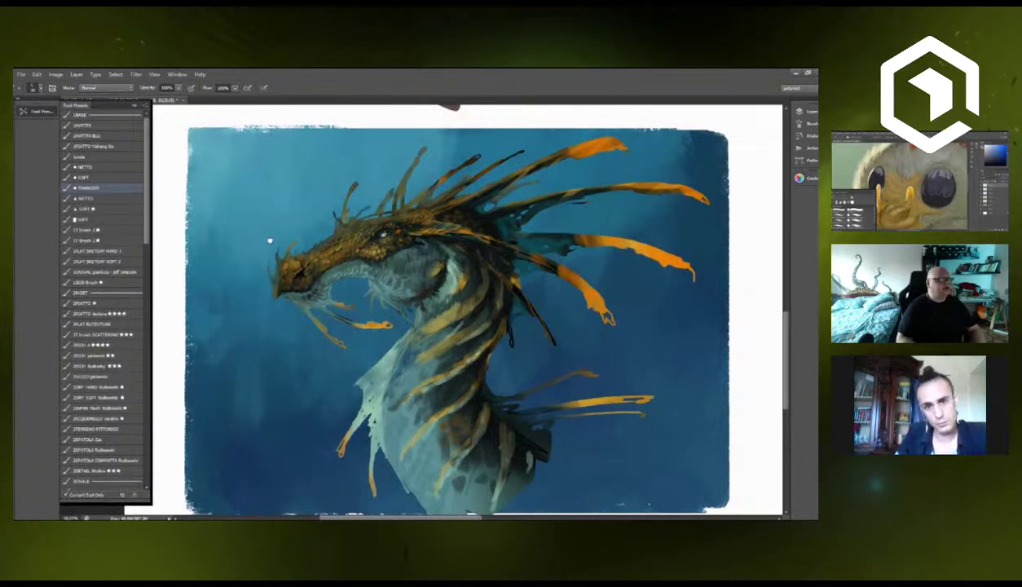
click(19, 99)
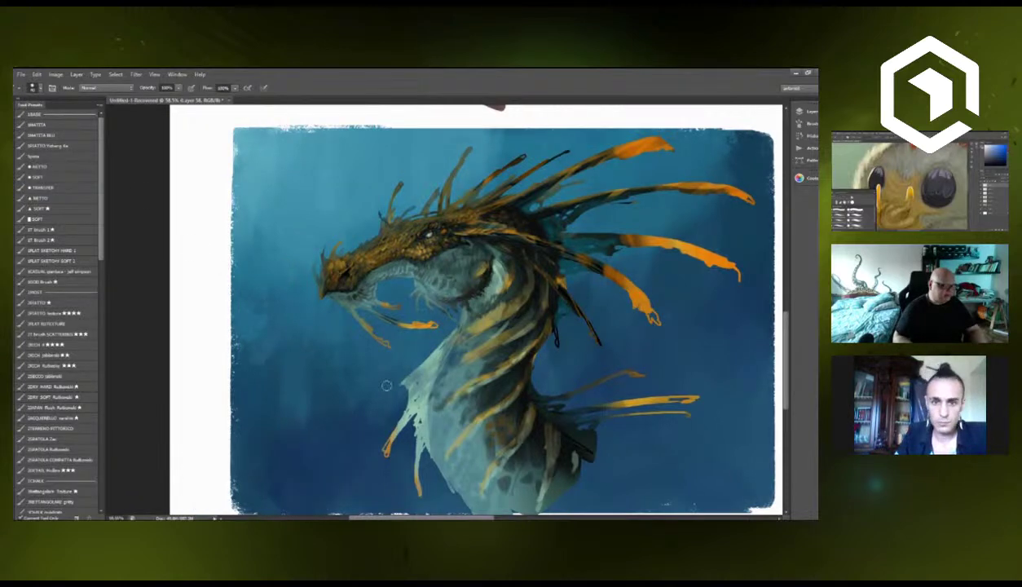
drag(432, 363, 465, 422)
key(ctrl+z)
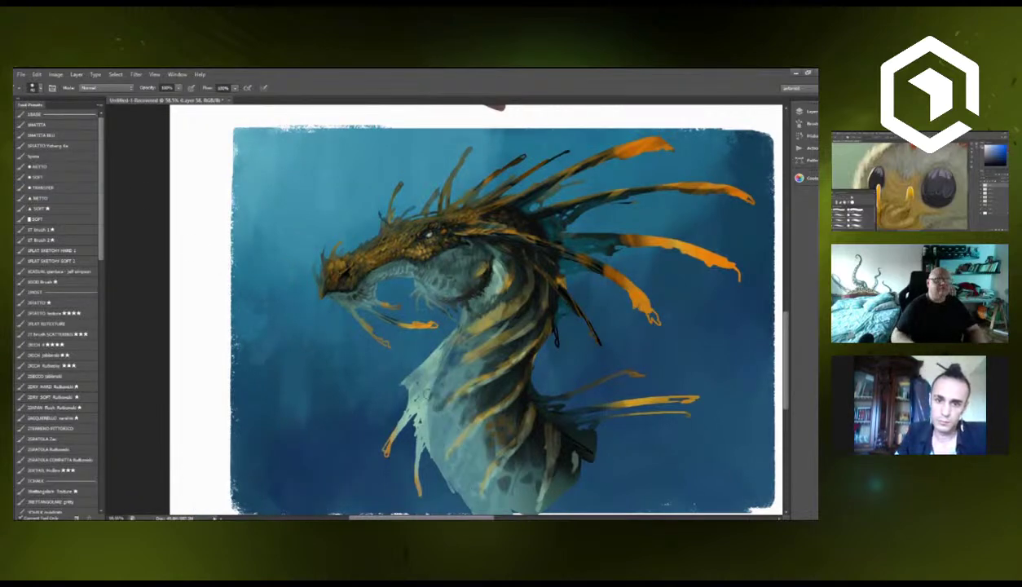
Widen the brush tip's spacing until its dabs show as separate circles, and enable Wet Edges.
click(810, 111)
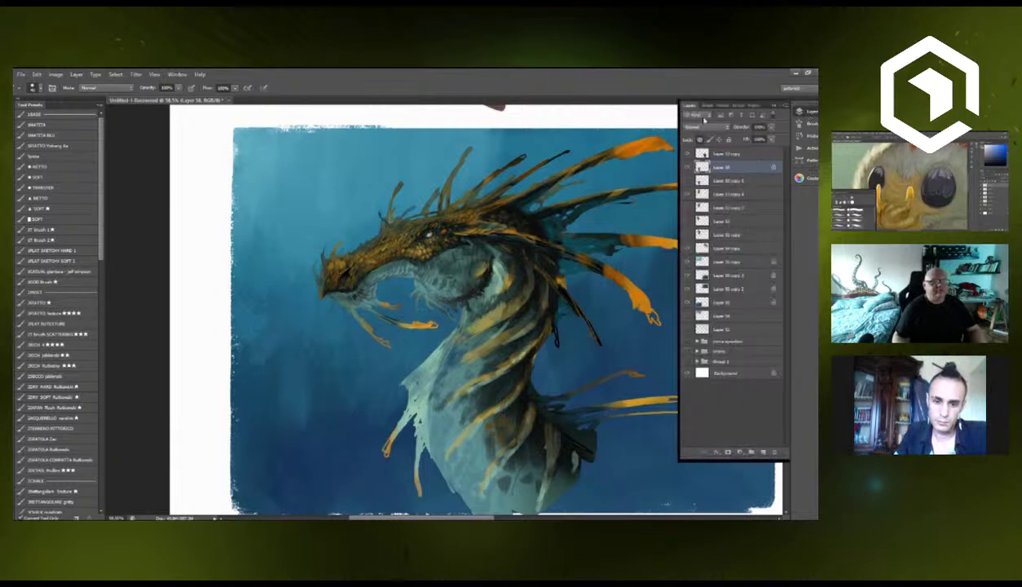
click(707, 106)
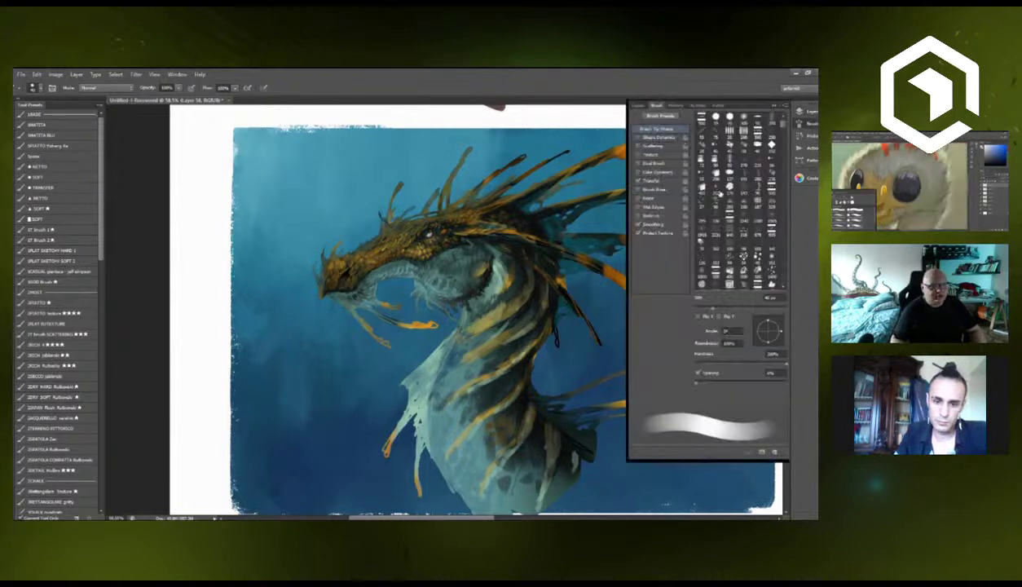
drag(696, 380, 730, 383)
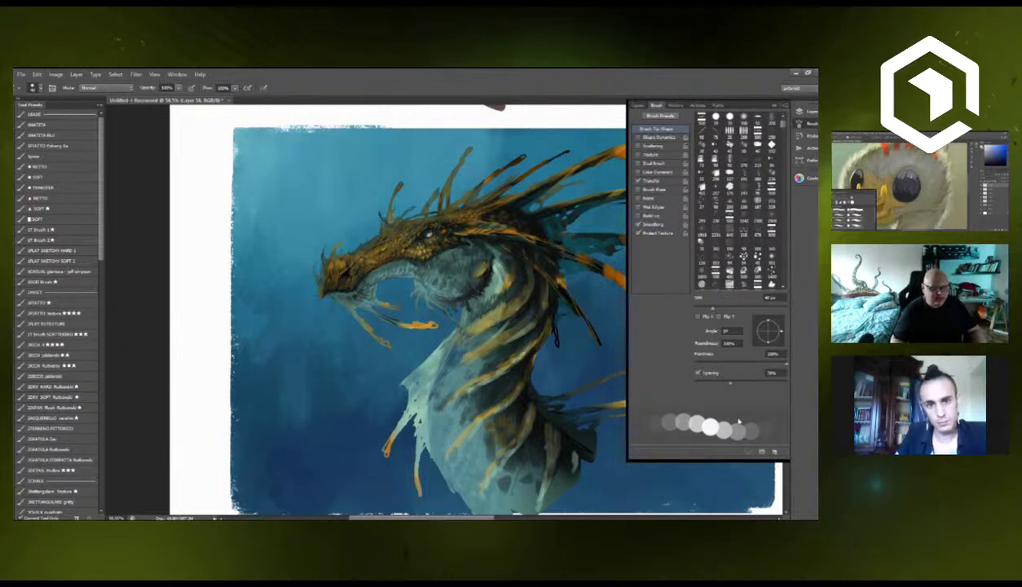
click(639, 208)
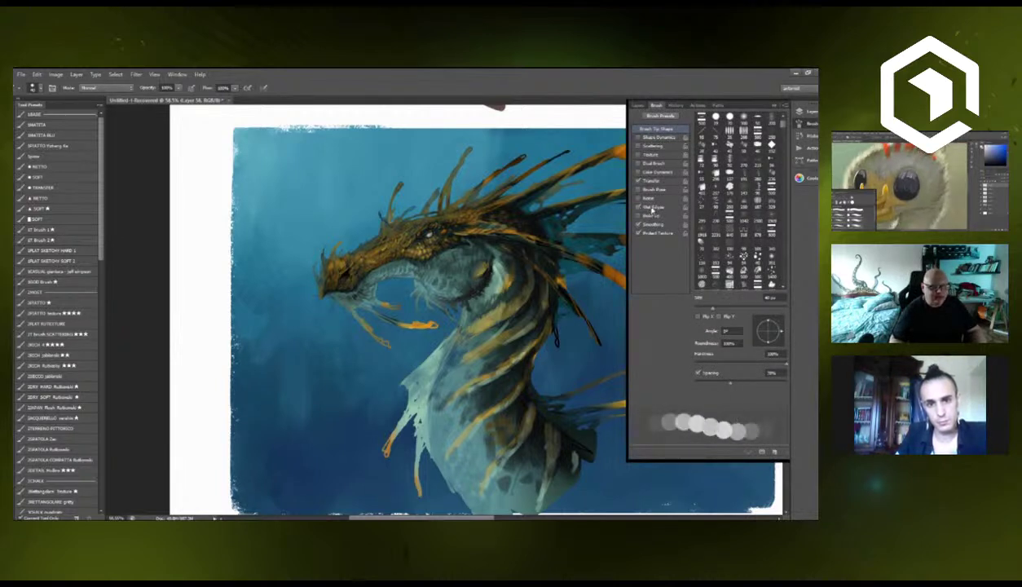
click(773, 106)
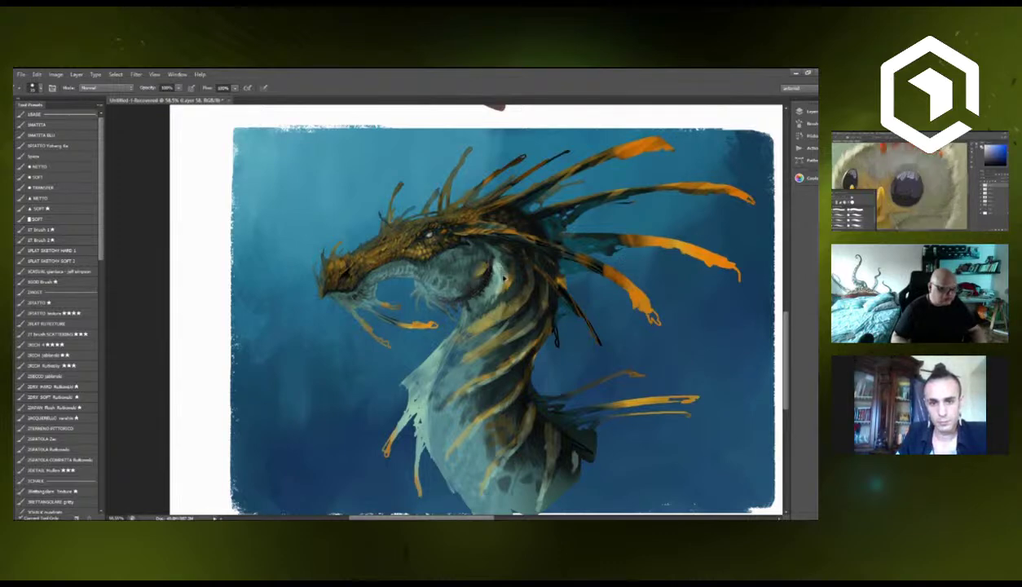
Paint rows of small dotted scales down the pale band behind the creature's jaw.
scroll(554, 258, up, 4)
scroll(503, 283, up, 2)
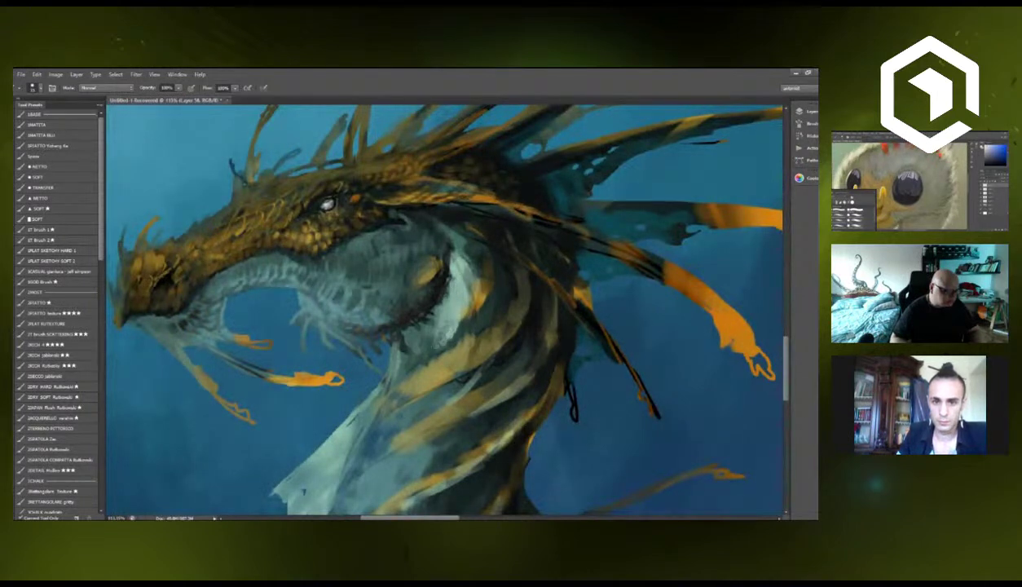
mouse_move(411, 342)
mouse_down()
mouse_move(421, 308)
mouse_move(414, 350)
mouse_up()
mouse_move(446, 259)
mouse_down()
mouse_move(447, 334)
mouse_move(469, 269)
mouse_move(475, 302)
mouse_up()
drag(449, 269, 447, 329)
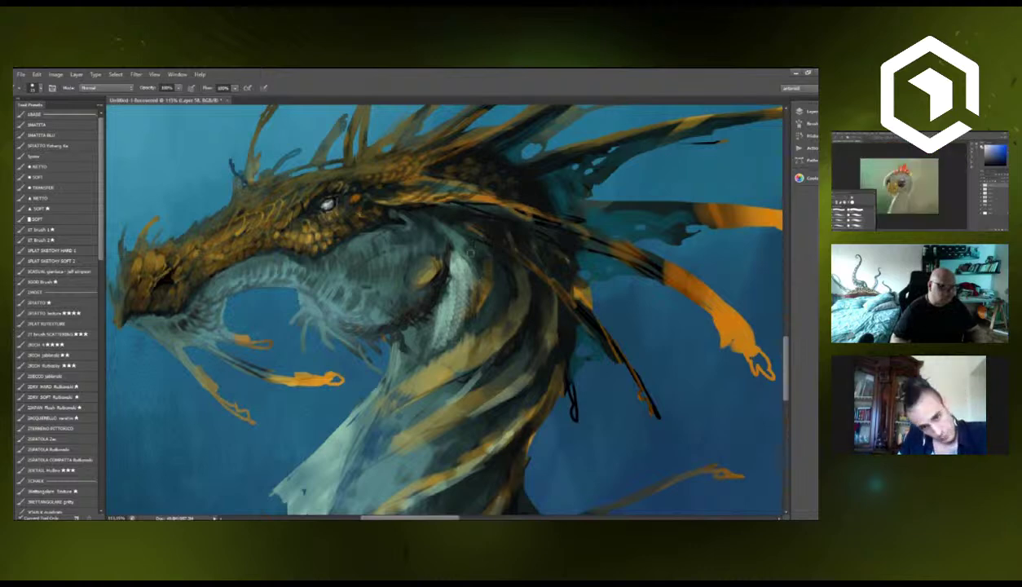
drag(459, 242, 453, 279)
drag(458, 239, 448, 286)
drag(471, 350, 469, 316)
Extend the dotted scale texture over the yellow and dark stripes of the upper neck.
scroll(469, 315, down, 5)
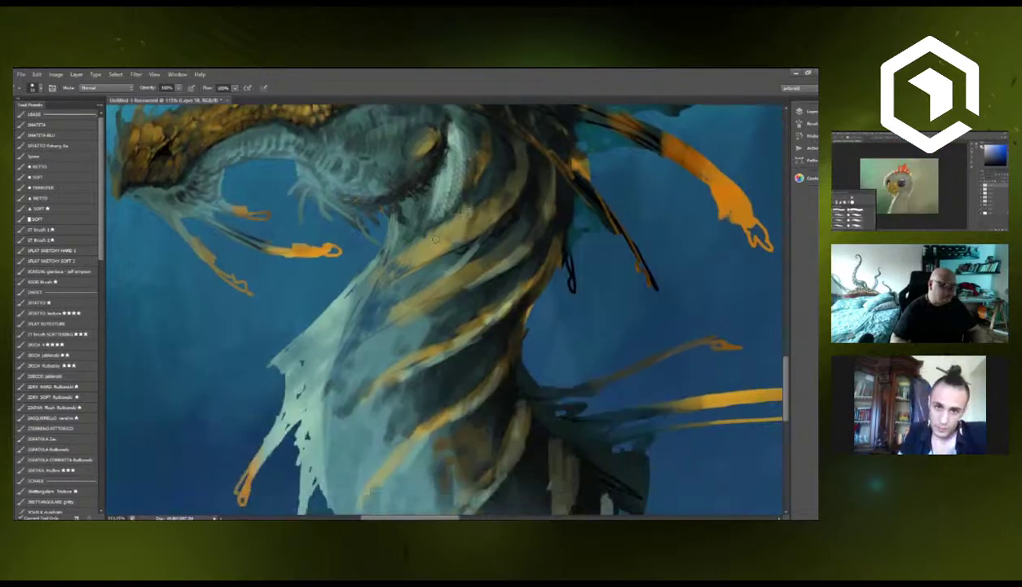
mouse_move(394, 277)
mouse_down()
mouse_move(419, 262)
mouse_move(438, 278)
mouse_move(426, 274)
mouse_up()
mouse_move(449, 239)
mouse_down()
mouse_move(429, 280)
mouse_move(438, 275)
mouse_up()
drag(458, 237, 453, 266)
mouse_move(472, 233)
mouse_down()
mouse_move(462, 250)
mouse_move(478, 262)
mouse_move(446, 277)
mouse_up()
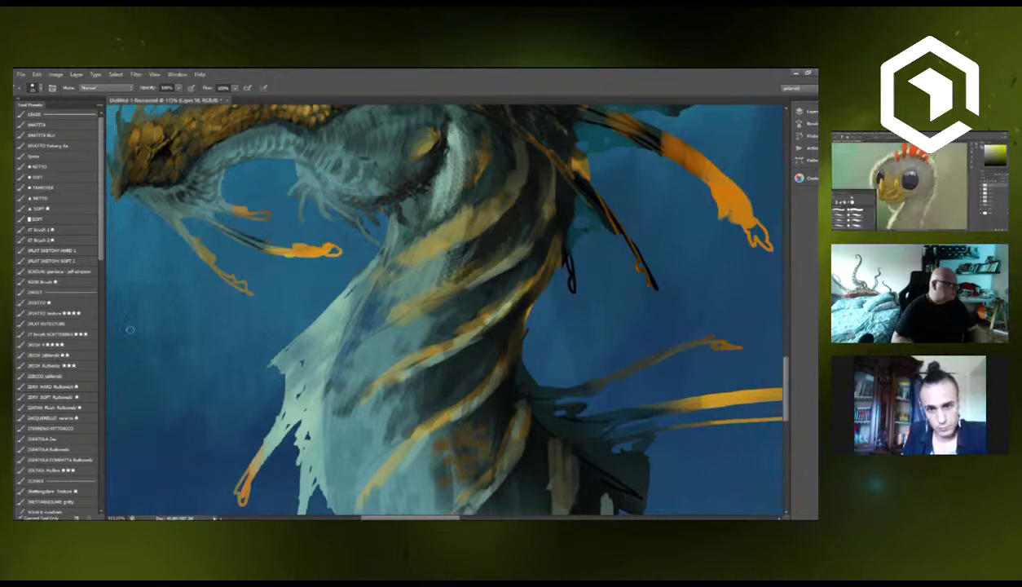
Brighten the scales on the pale band behind the jaw with the brush in Color Dodge mode.
key(shift+alt+d)
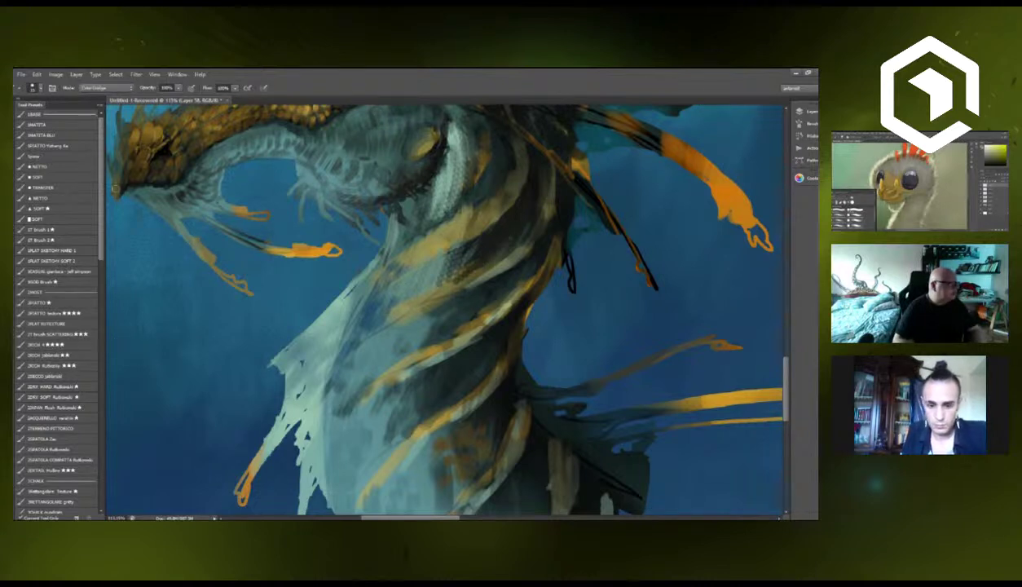
mouse_move(445, 136)
mouse_down()
mouse_move(441, 214)
mouse_move(446, 199)
mouse_move(433, 210)
mouse_up()
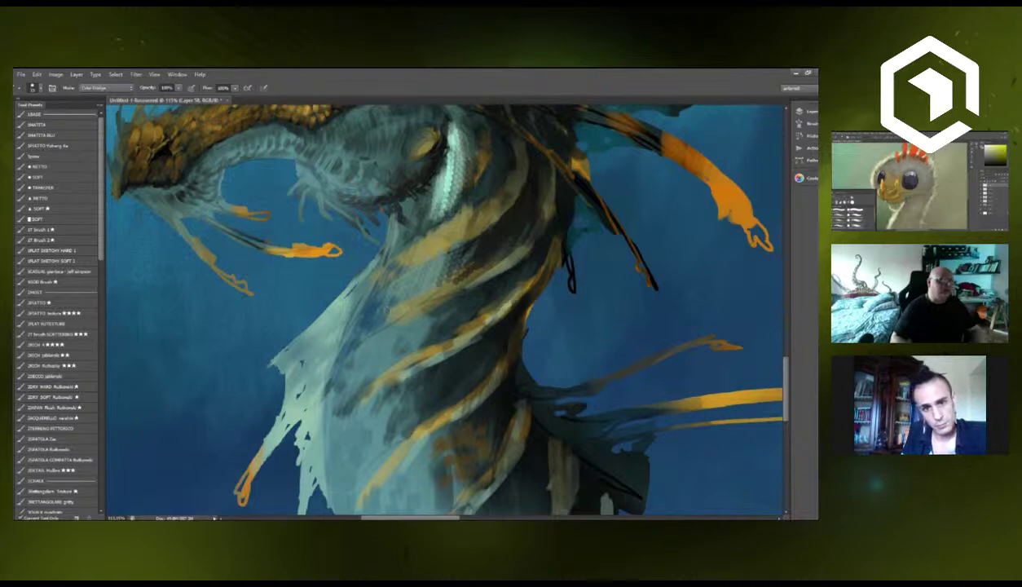
scroll(582, 313, down, 5)
scroll(558, 339, up, 3)
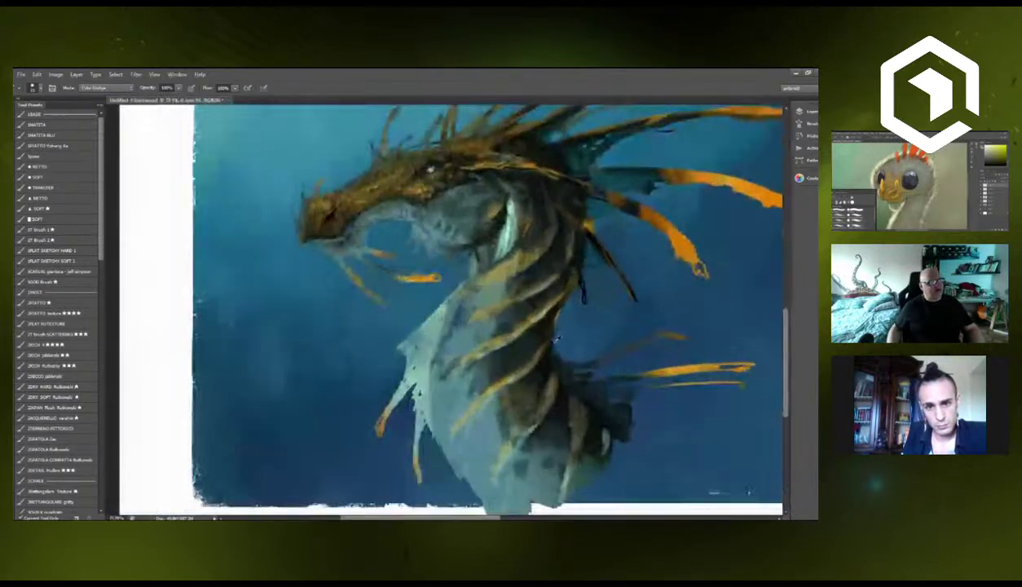
scroll(554, 342, up, 1)
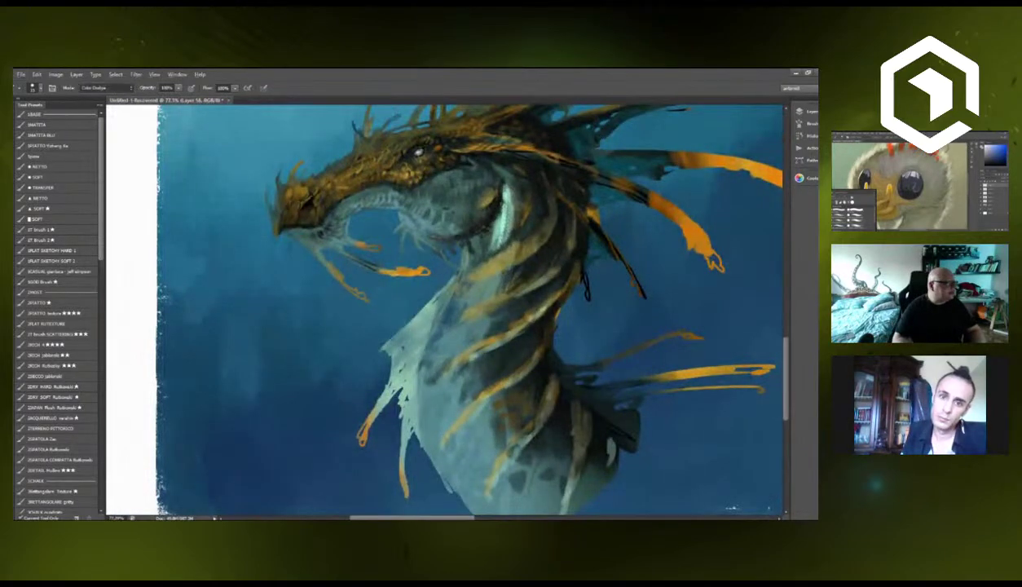
Return the brush to Normal mode and paint scale texture down the pale front side of the middle neck.
key(alt+shift+n)
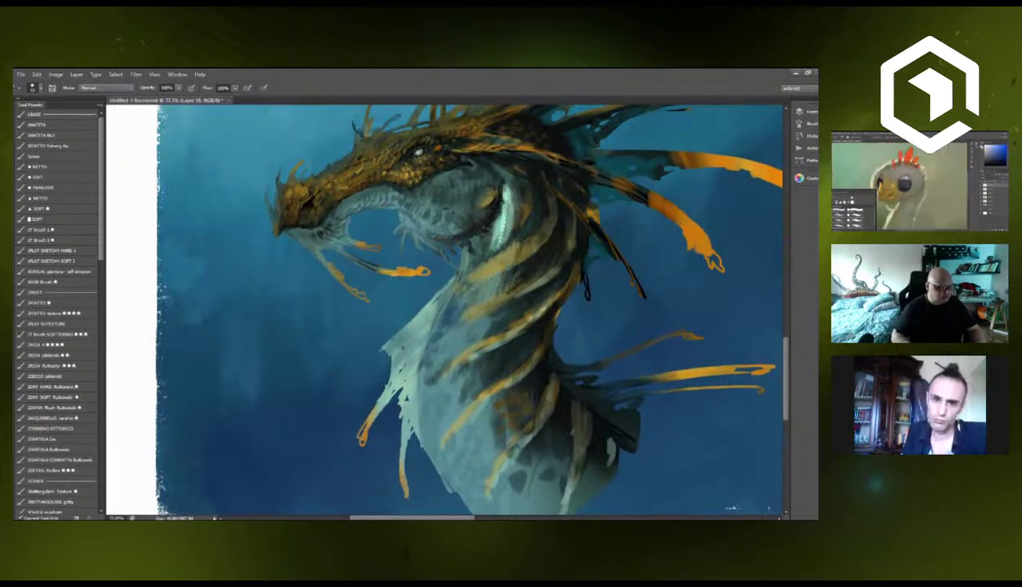
mouse_move(426, 335)
mouse_down()
mouse_move(416, 380)
mouse_move(433, 354)
mouse_up()
drag(453, 317, 443, 346)
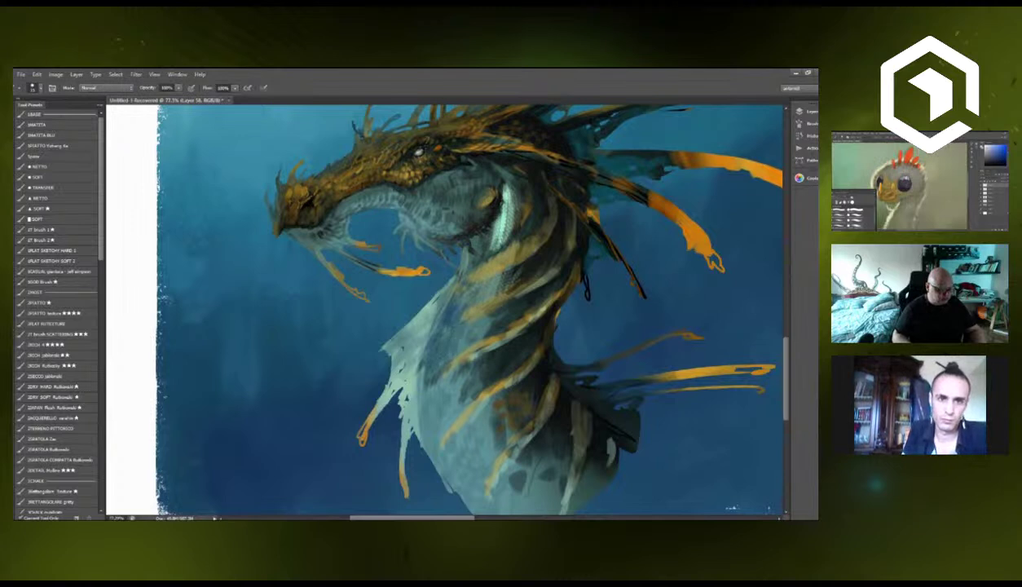
drag(422, 387, 420, 431)
mouse_move(440, 365)
mouse_down()
mouse_move(432, 410)
mouse_move(444, 389)
mouse_up()
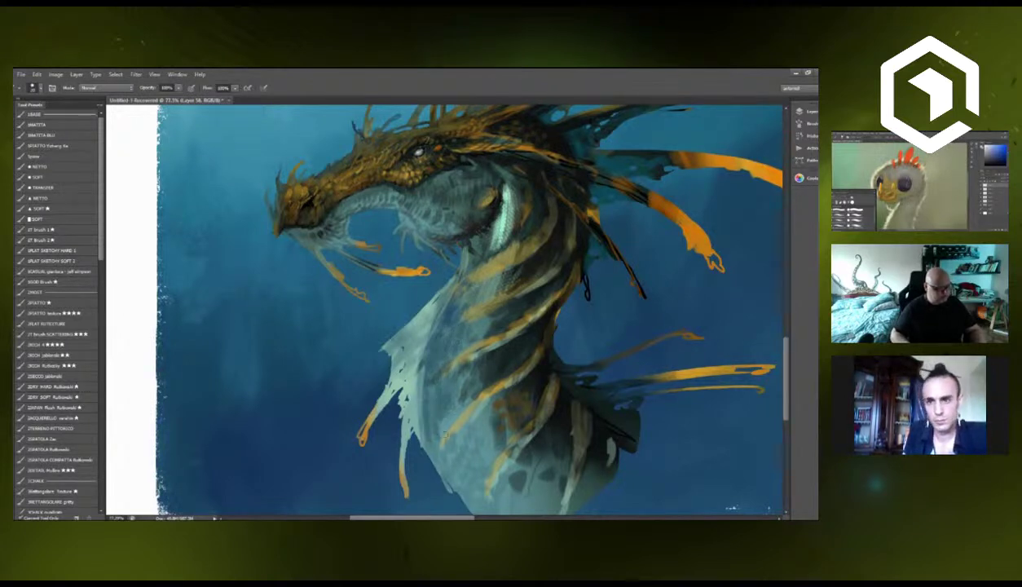
Cover the base of the neck and its front edge beside the ragged fin with rows of dotted scales.
mouse_move(444, 436)
mouse_down()
mouse_move(453, 485)
mouse_move(471, 411)
mouse_move(464, 438)
mouse_move(429, 383)
mouse_up()
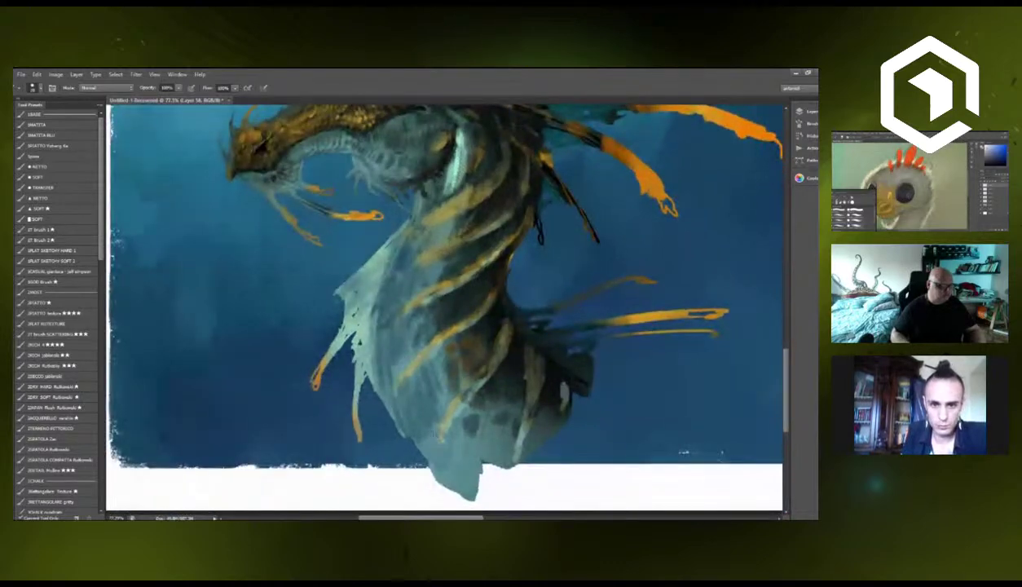
drag(420, 428, 438, 471)
mouse_move(438, 424)
mouse_down()
mouse_move(445, 479)
mouse_move(457, 469)
mouse_up()
drag(458, 407, 453, 441)
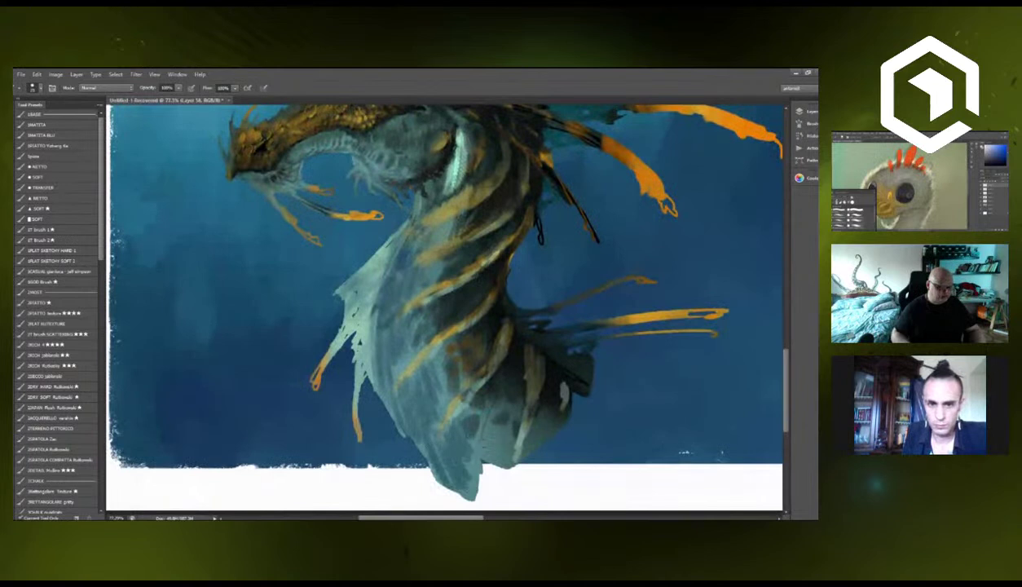
drag(471, 399, 479, 422)
drag(497, 451, 501, 391)
drag(475, 271, 491, 318)
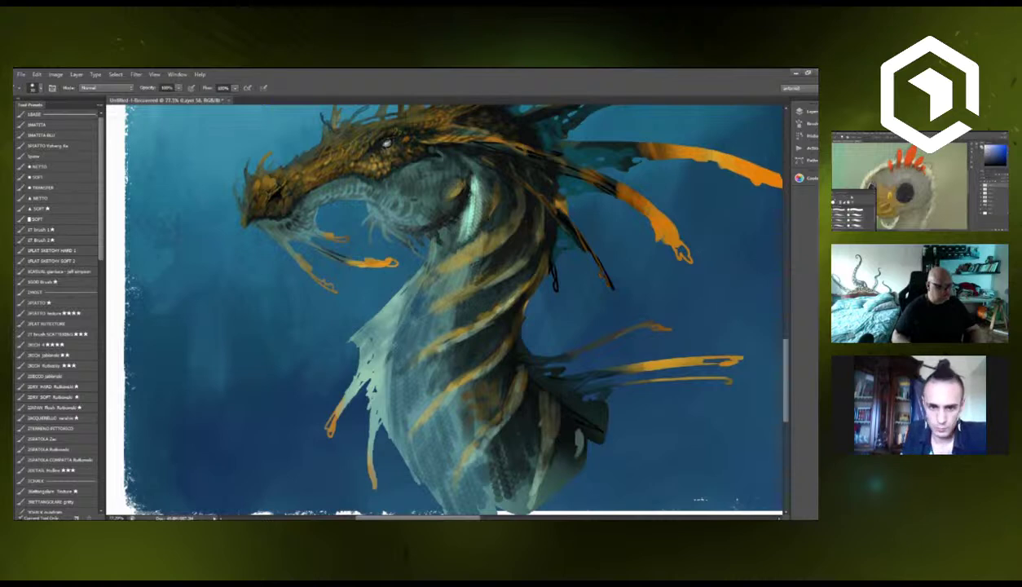
drag(381, 354, 380, 389)
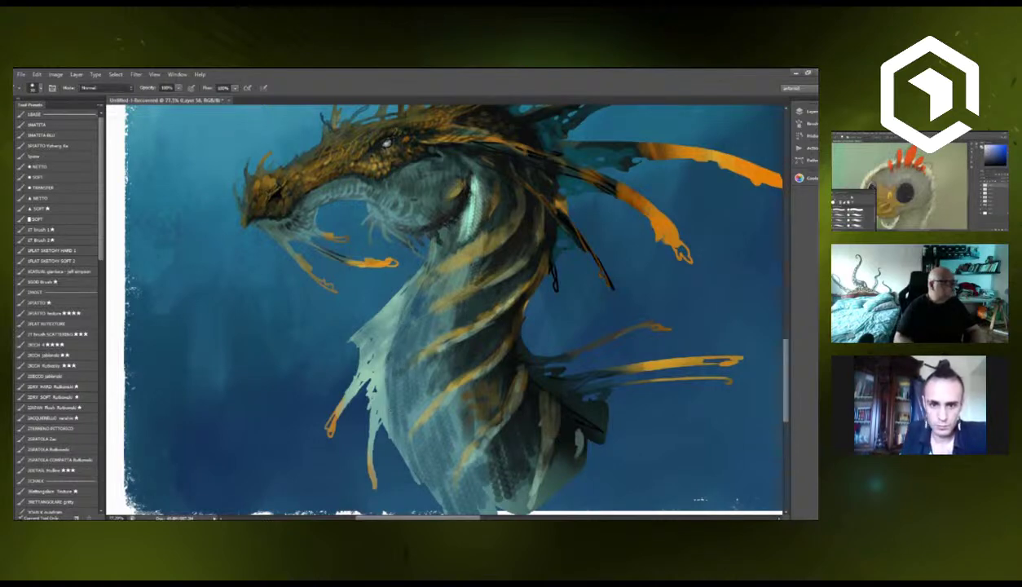
Paint a bright Color Dodge highlight along the scaled band running down the neck, and touch up the cheek.
key(shift+alt+d)
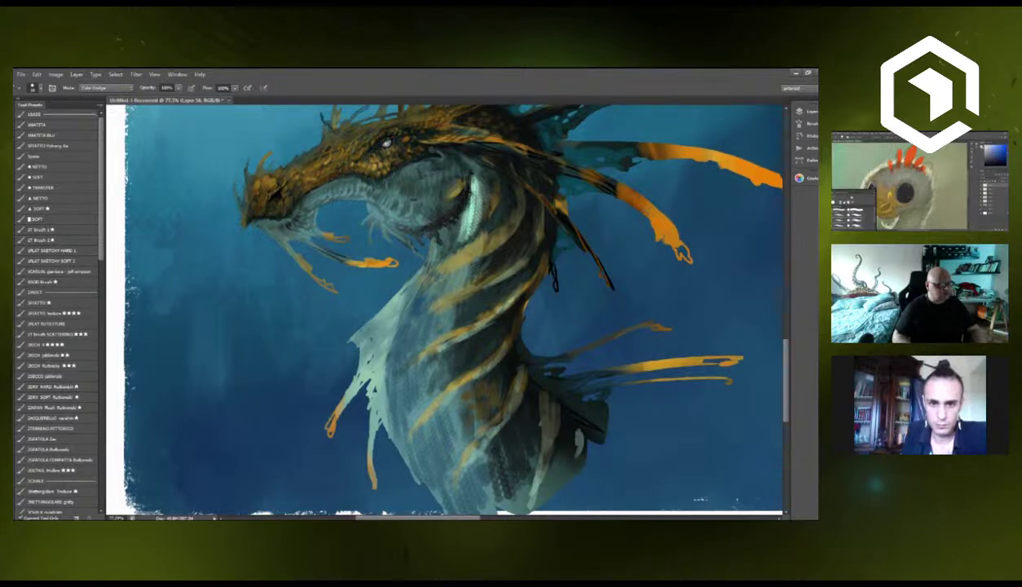
drag(446, 292, 448, 262)
drag(416, 330, 440, 307)
mouse_move(419, 346)
mouse_down()
mouse_move(416, 390)
mouse_move(439, 432)
mouse_move(438, 400)
mouse_up()
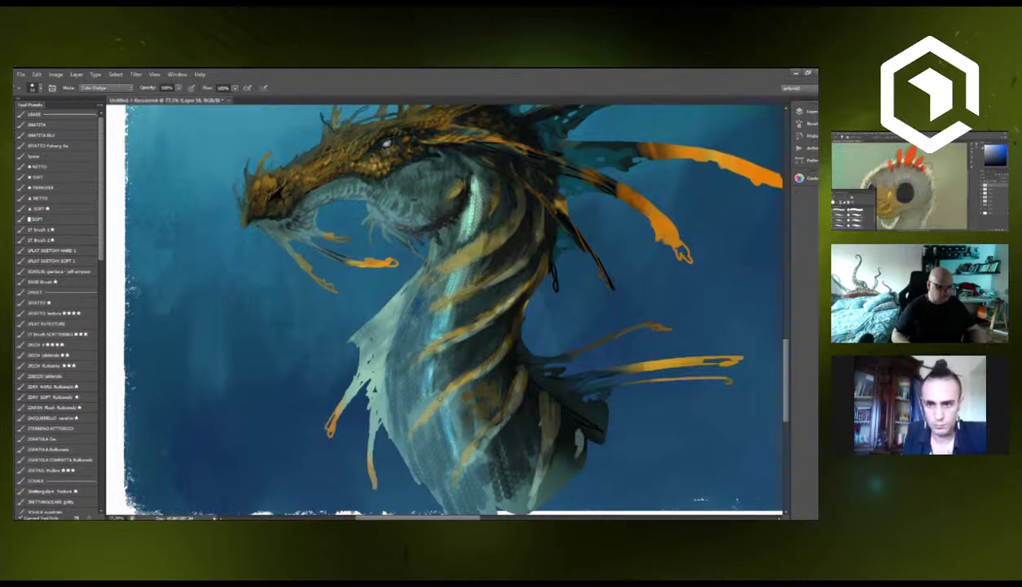
mouse_move(416, 349)
mouse_down()
mouse_move(435, 330)
mouse_move(447, 244)
mouse_move(463, 225)
mouse_up()
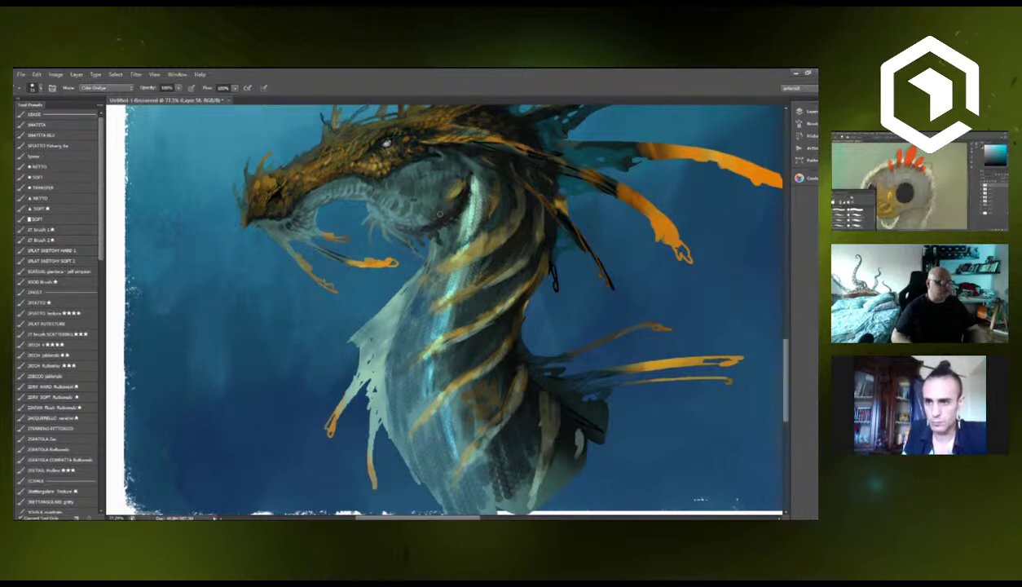
drag(405, 179, 422, 168)
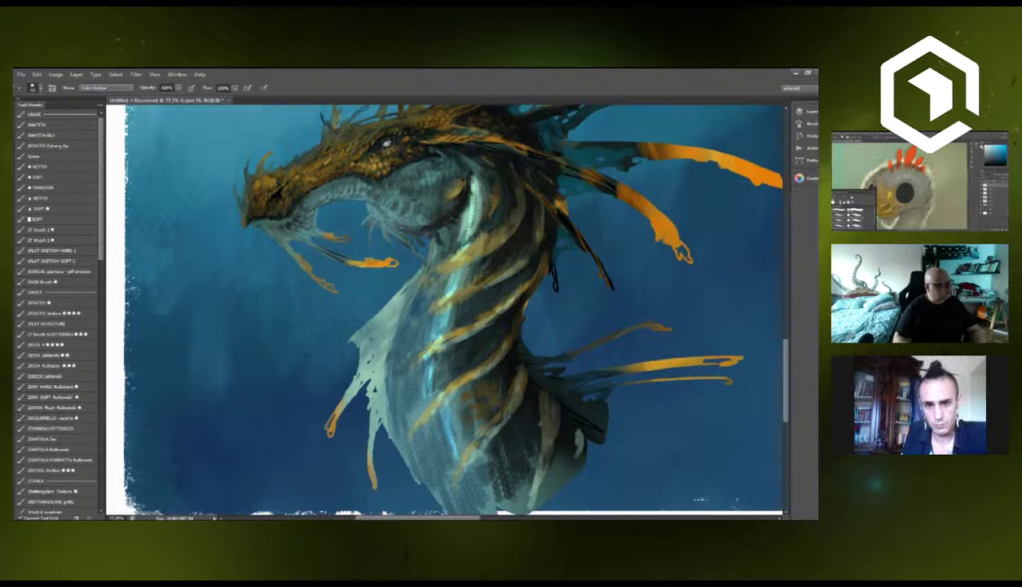
Return the brush to Normal mode and paint pale ridges and soft shading across the cheek and under the jaw.
click(117, 88)
click(102, 97)
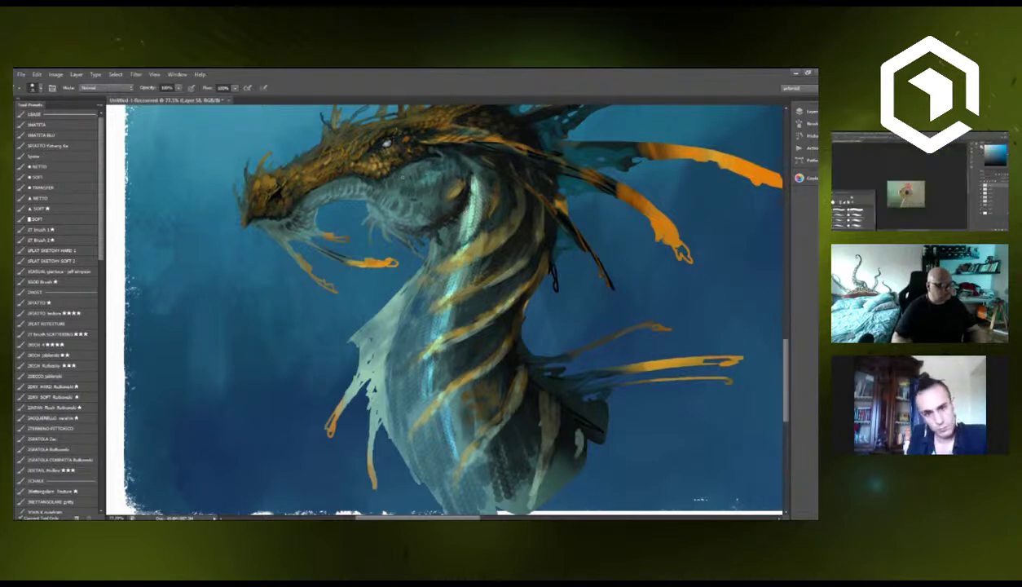
drag(407, 174, 427, 161)
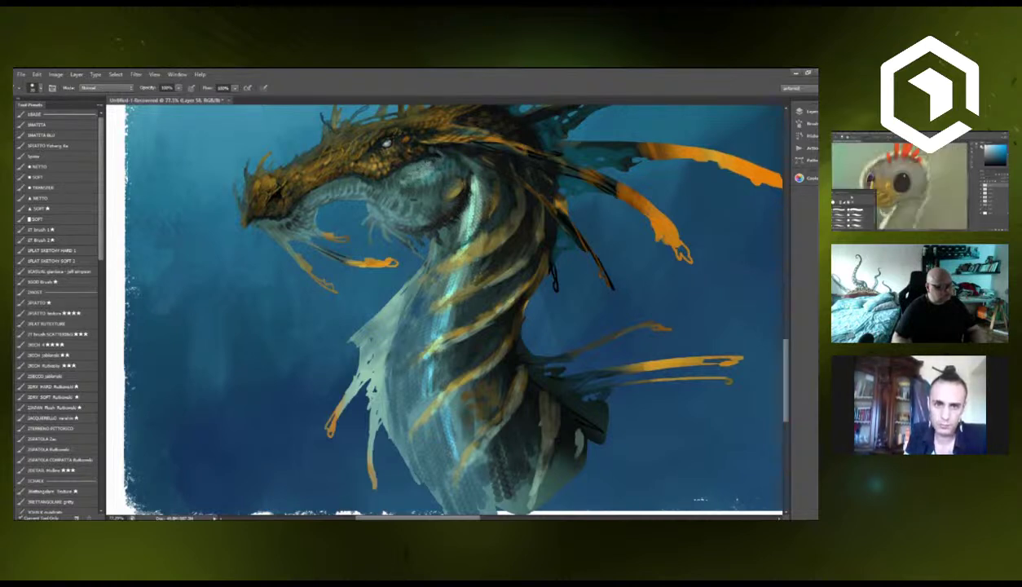
mouse_move(405, 187)
mouse_down()
mouse_move(432, 154)
mouse_move(402, 189)
mouse_move(440, 161)
mouse_up()
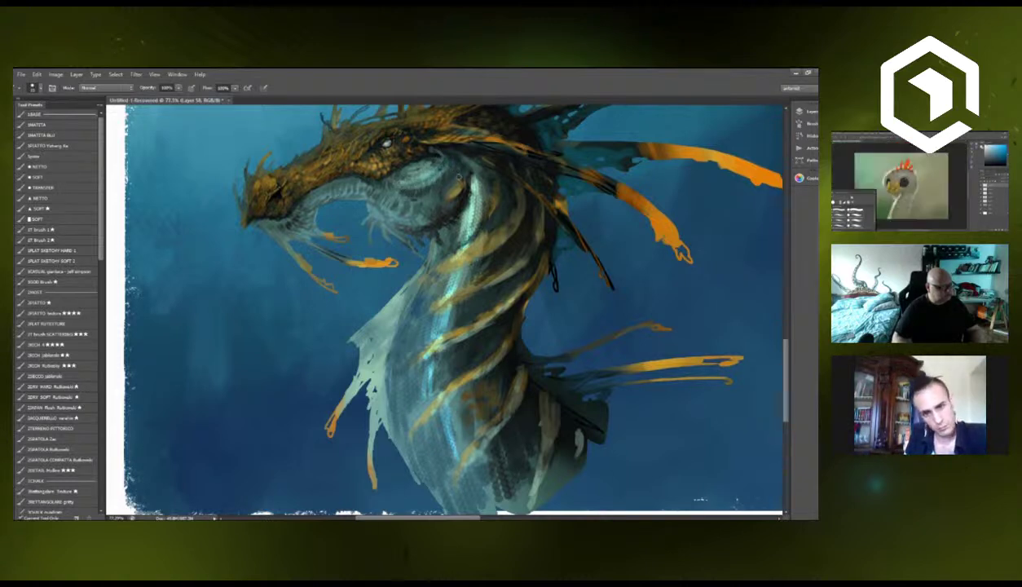
mouse_move(396, 197)
mouse_down()
mouse_move(431, 189)
mouse_move(407, 193)
mouse_up()
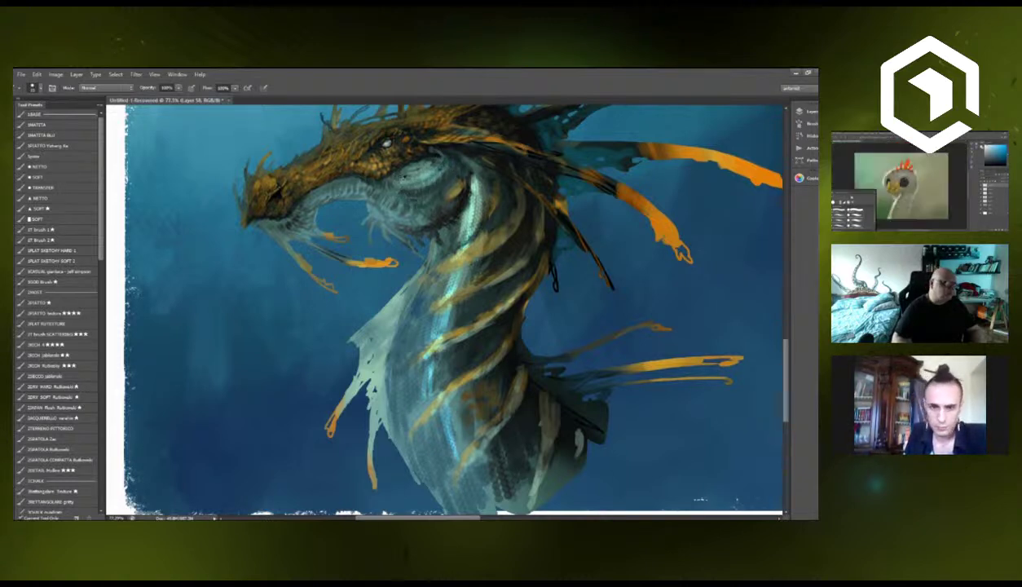
mouse_move(310, 199)
mouse_down()
mouse_move(351, 180)
mouse_move(327, 188)
mouse_up()
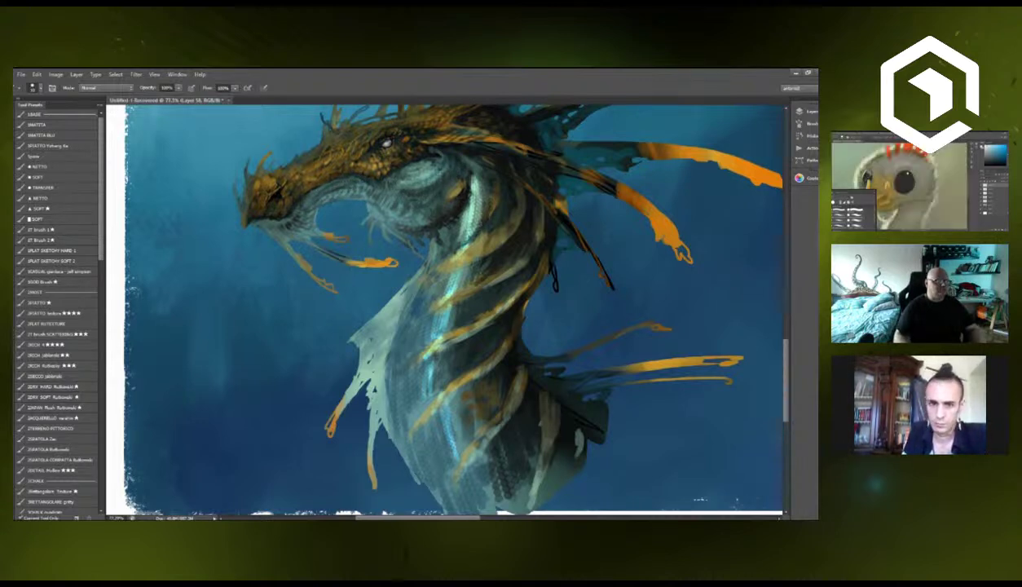
Touch up the top of the neck's pale band and darken the back of the neck's base with rough strokes.
mouse_move(471, 222)
mouse_down()
mouse_move(479, 189)
mouse_move(466, 157)
mouse_move(476, 187)
mouse_up()
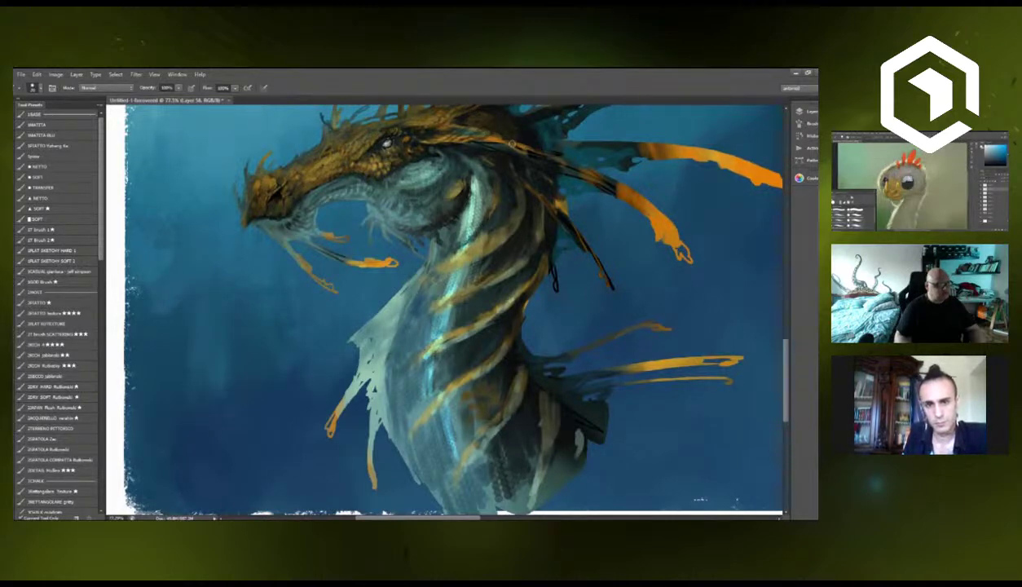
scroll(415, 318, down, 3)
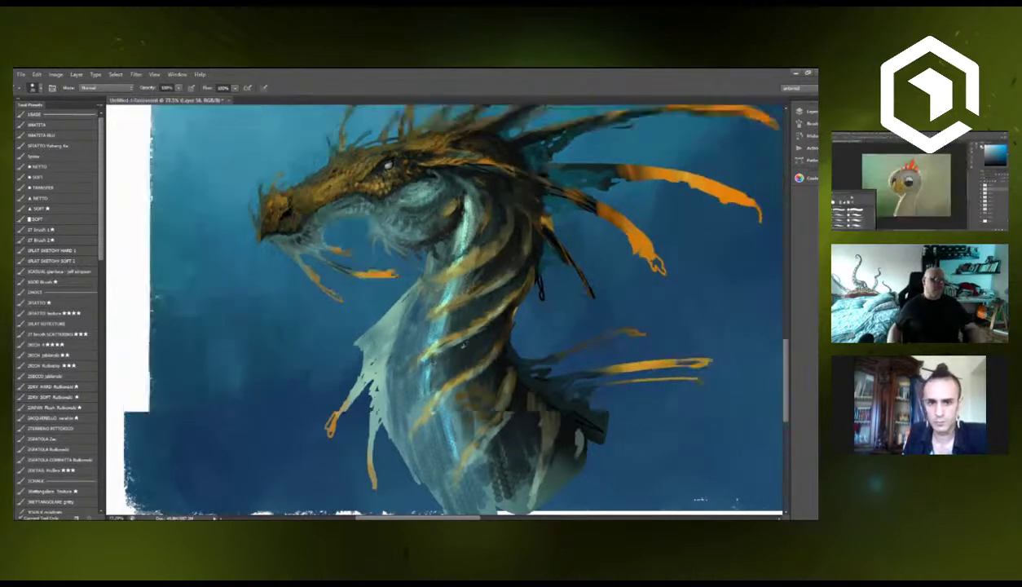
scroll(630, 352, up, 1)
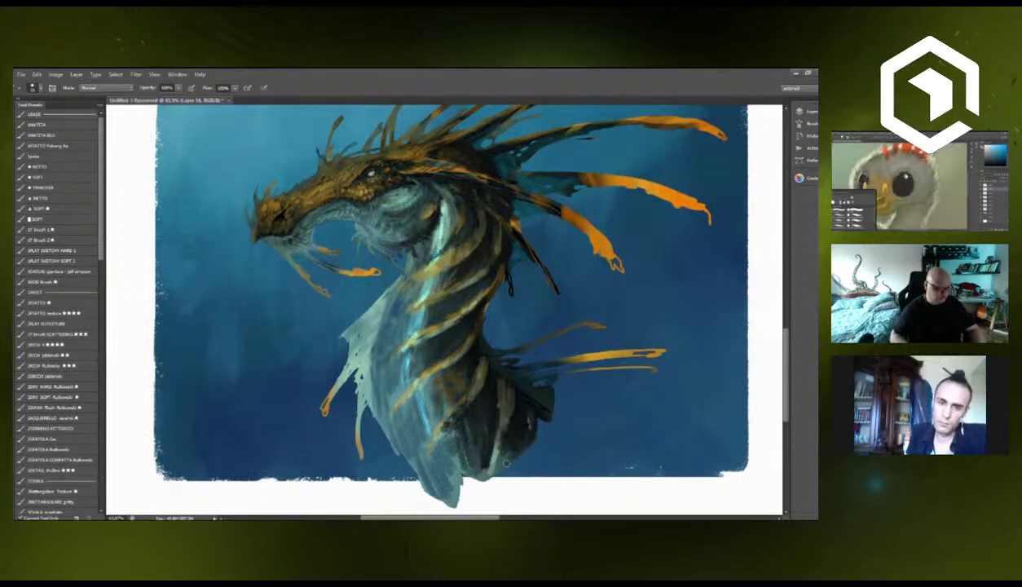
drag(497, 373, 488, 412)
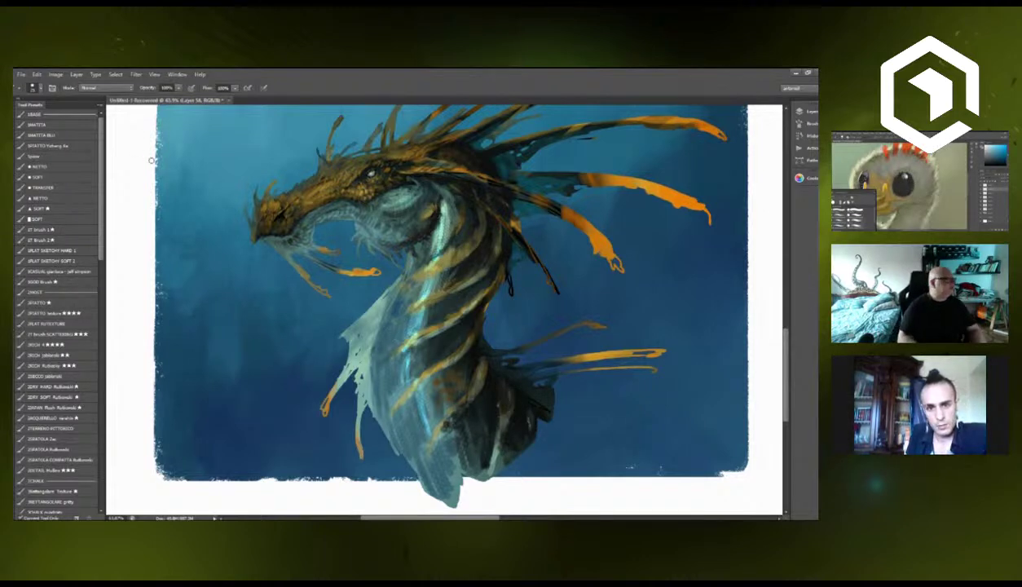
Tint the ragged fin in front of the neck teal with the TRANSFER brush preset, and add a brighter turquoise glow at its upper base.
click(69, 188)
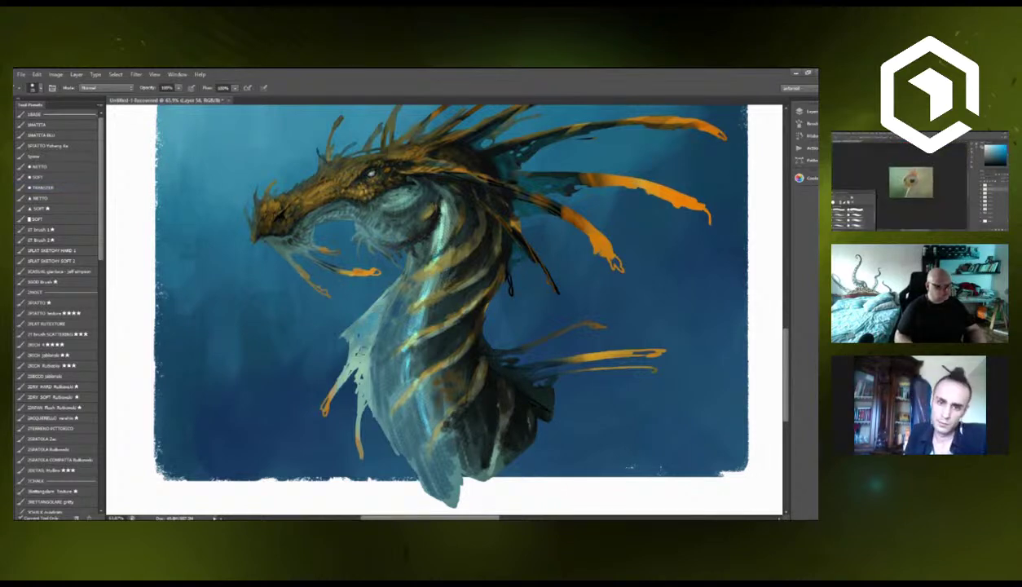
drag(357, 355, 357, 396)
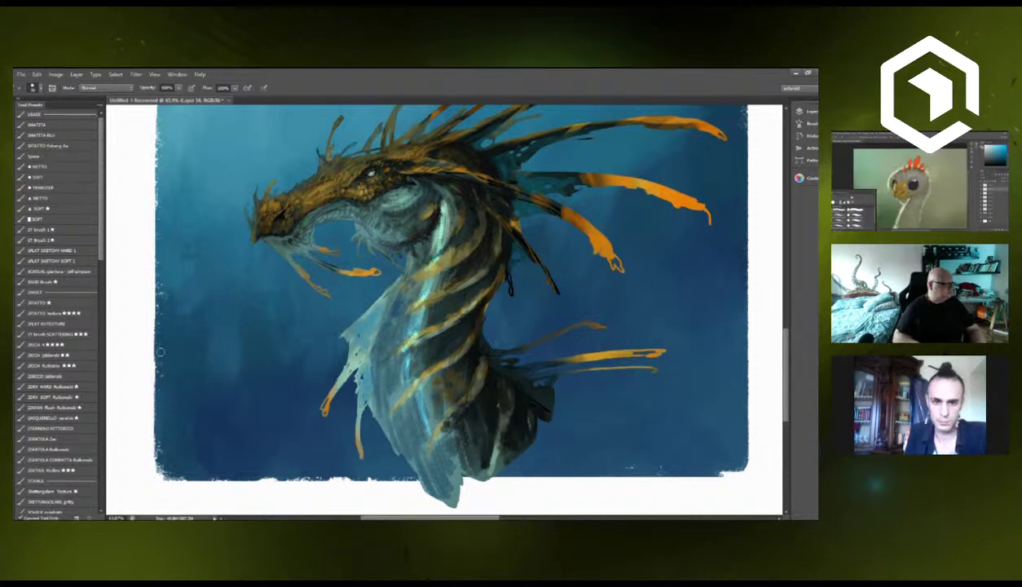
click(12, 354)
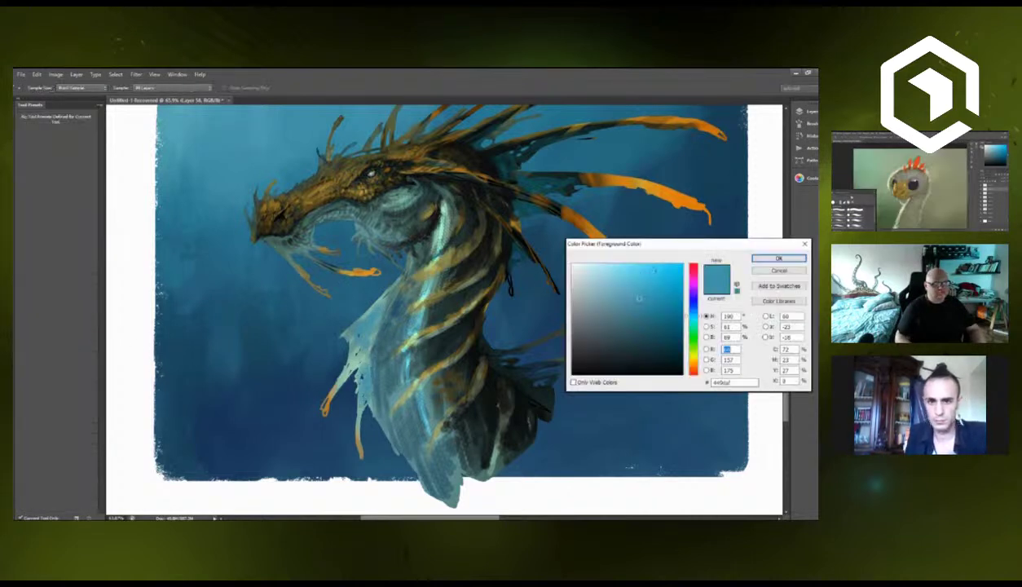
click(647, 276)
click(695, 321)
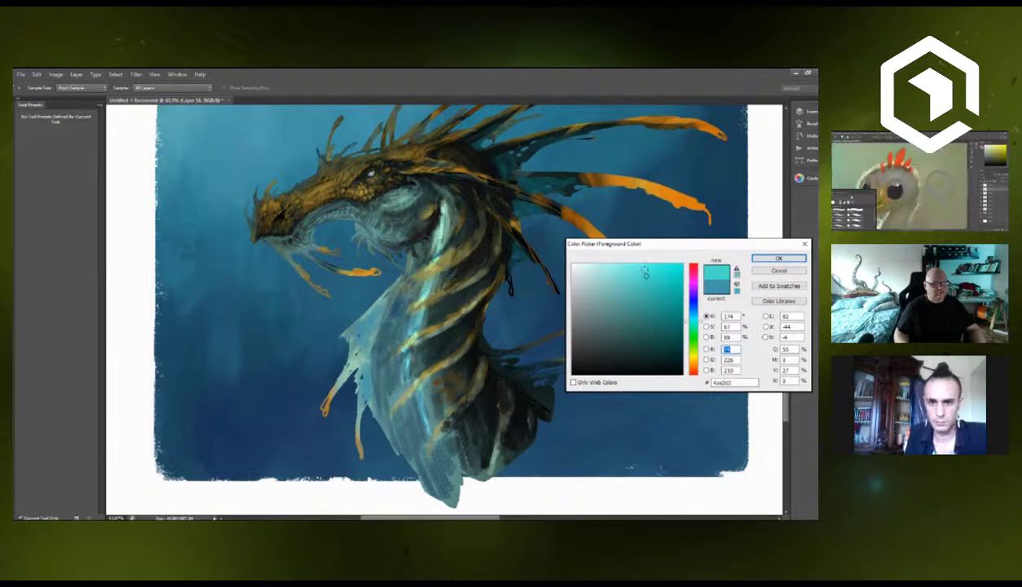
click(645, 269)
click(758, 261)
key(b)
mouse_move(371, 312)
mouse_down()
mouse_move(374, 300)
mouse_move(355, 325)
mouse_up()
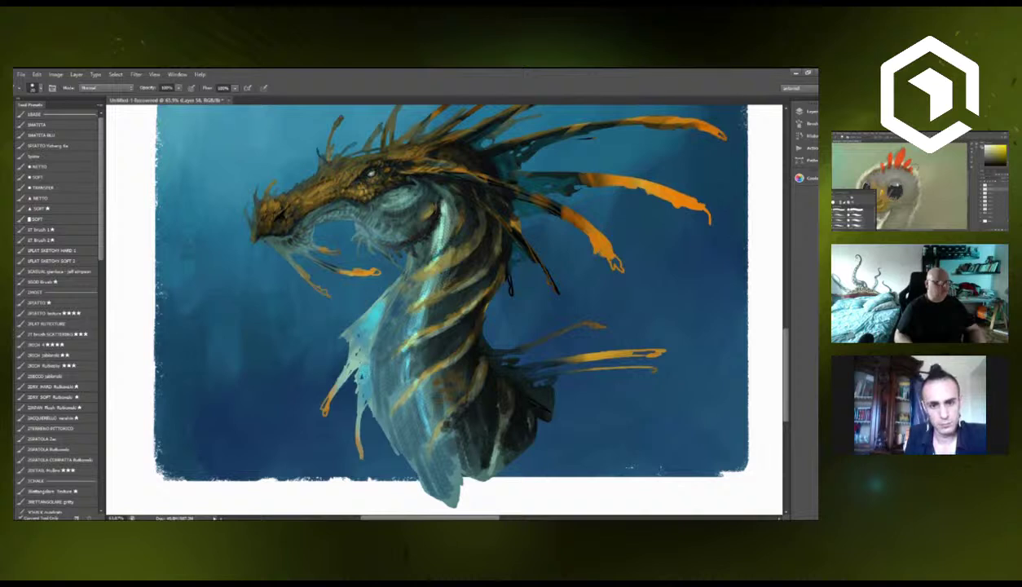
Glaze the front fin's edge and its two hanging tendrils with golden brown sampled from the head, using the SOFT brush preset.
click(78, 178)
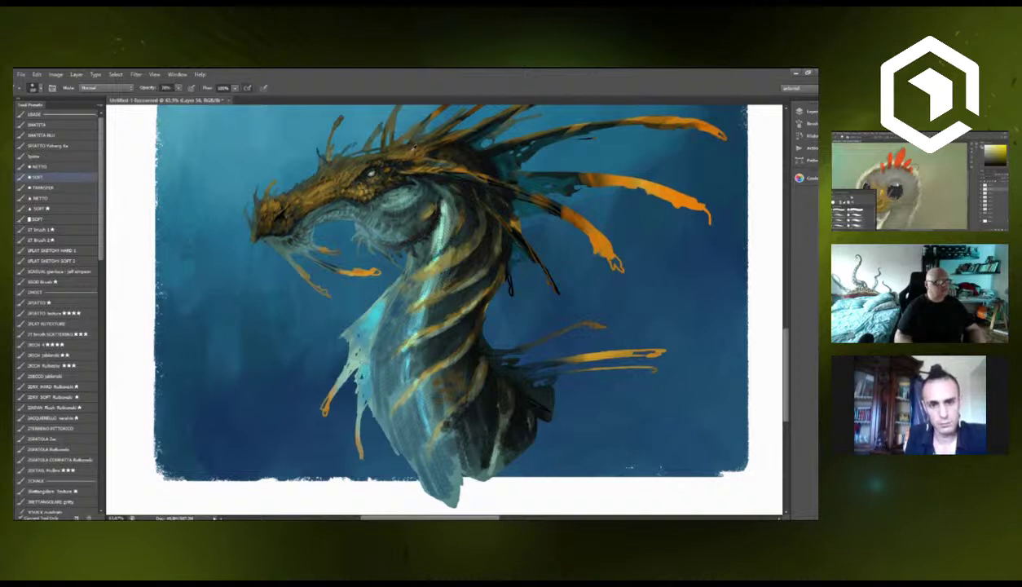
alt+click(413, 149)
key(bracketleft)
key(bracketleft)
mouse_move(346, 314)
mouse_down()
mouse_move(330, 435)
mouse_move(346, 325)
mouse_move(353, 449)
mouse_up()
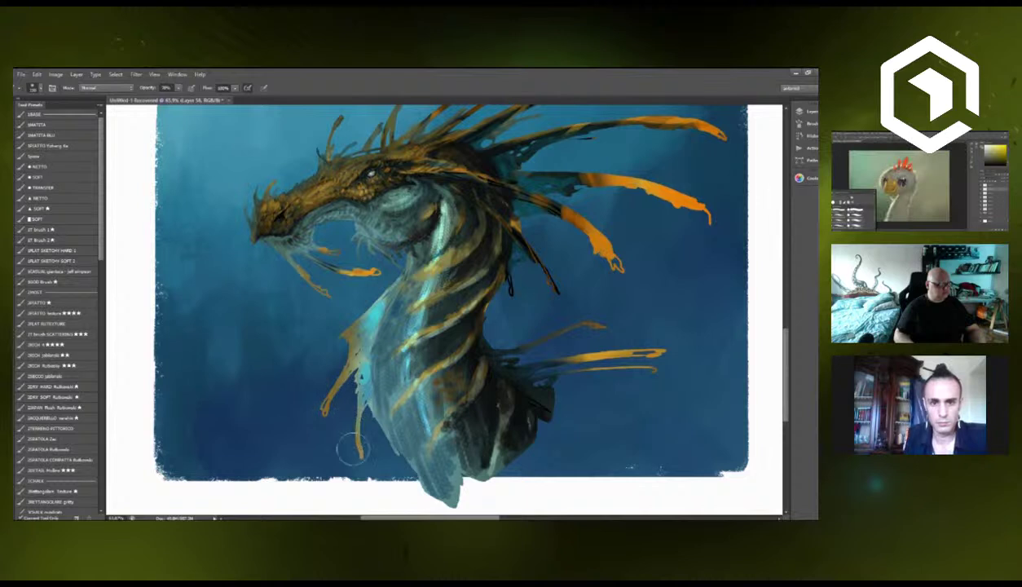
drag(356, 399, 358, 447)
Sample a dark tone from the neck and darken the front fin's outer edge and both tendrils with a smaller soft brush.
alt+click(437, 345)
mouse_move(341, 327)
mouse_down()
mouse_move(343, 405)
mouse_move(327, 369)
mouse_move(320, 411)
mouse_up()
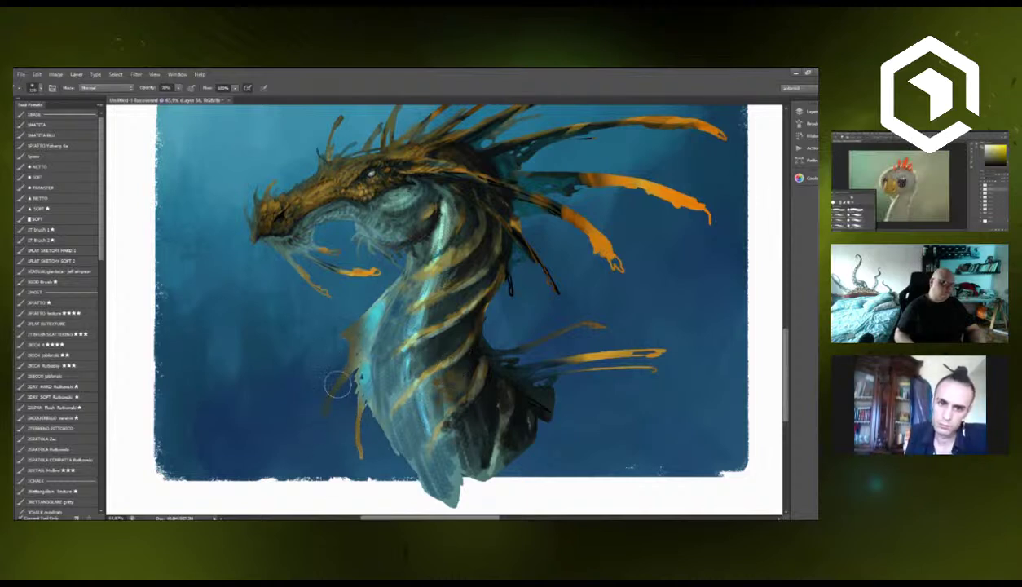
key(bracketleft)
key(bracketleft)
key(bracketleft)
key(bracketleft)
mouse_move(338, 361)
mouse_down()
mouse_move(325, 410)
mouse_move(336, 375)
mouse_up()
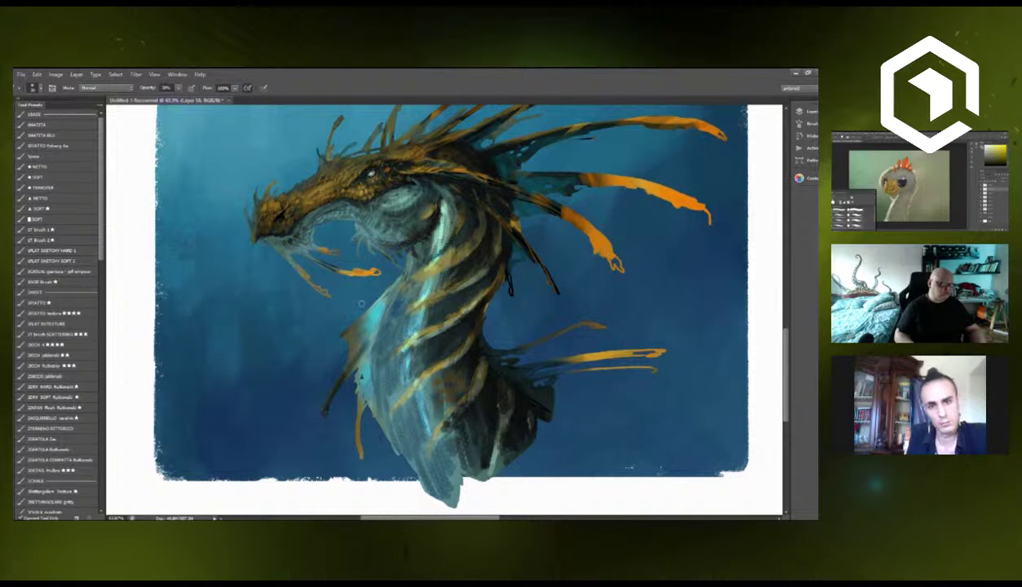
drag(375, 288, 349, 318)
drag(356, 396, 359, 458)
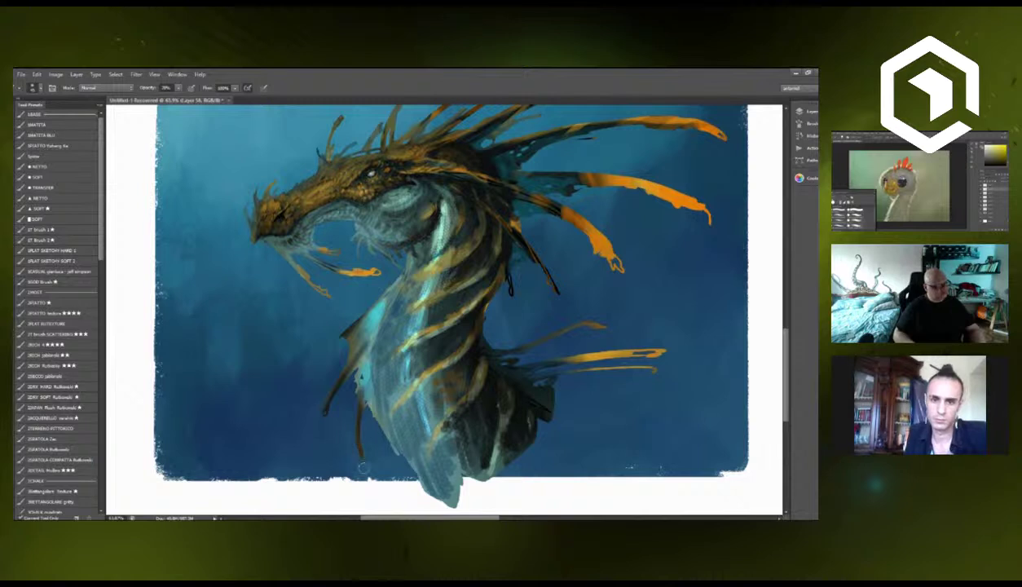
Warm the darkened fin tendrils with brown, and paint a round saturated orange spot on the cheek behind the jaw.
drag(329, 380, 325, 401)
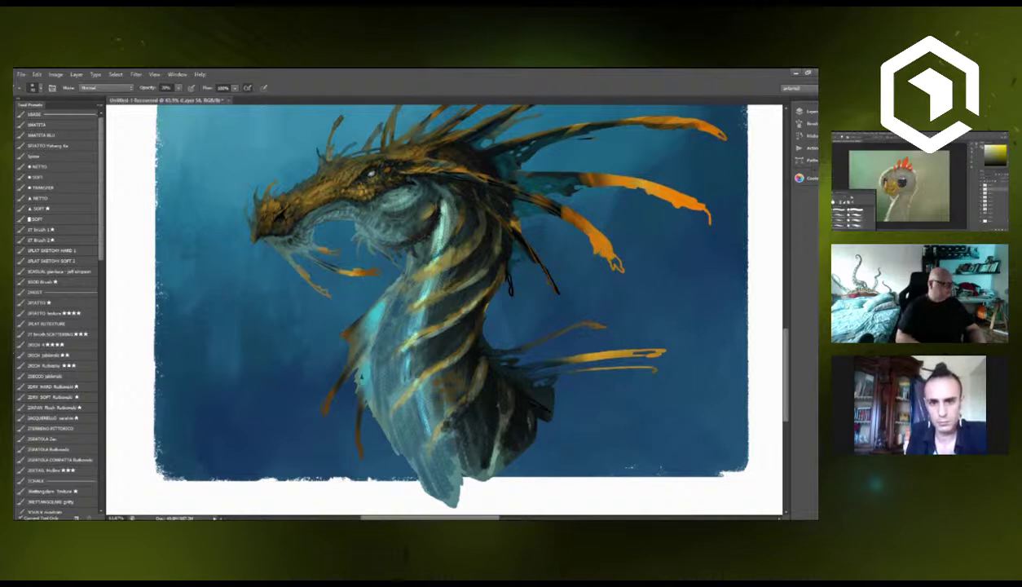
click(14, 337)
click(681, 289)
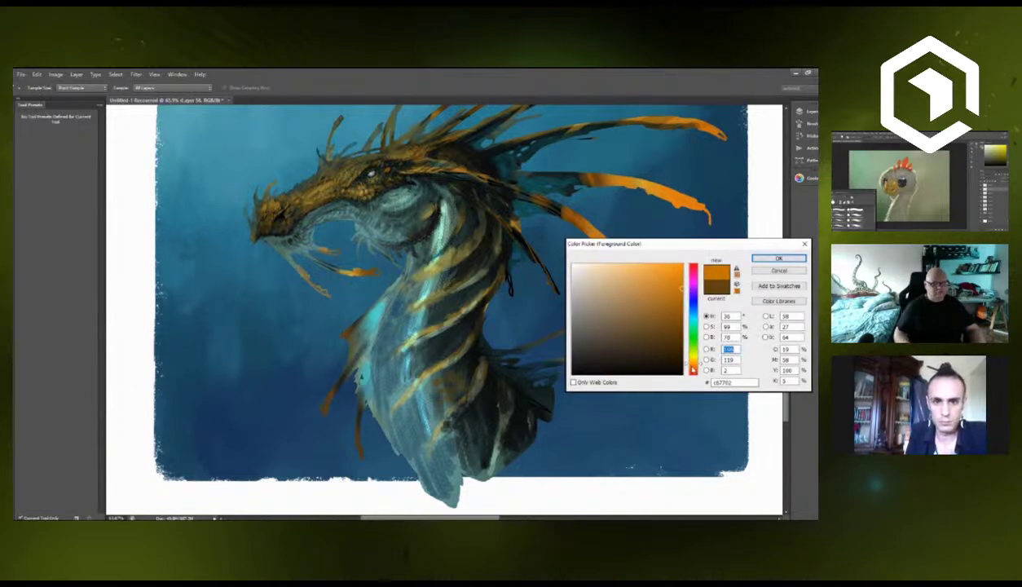
click(779, 257)
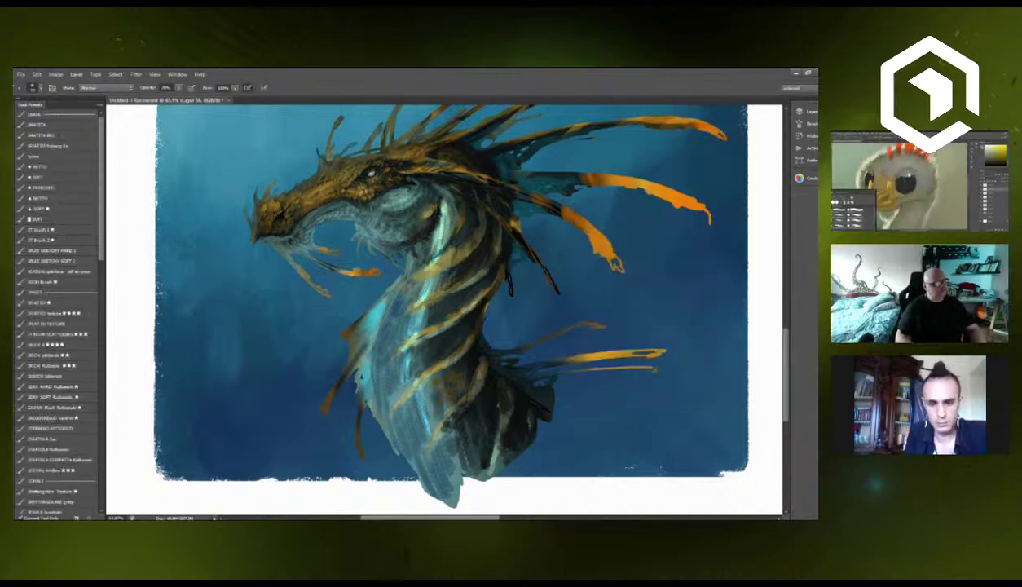
click(424, 210)
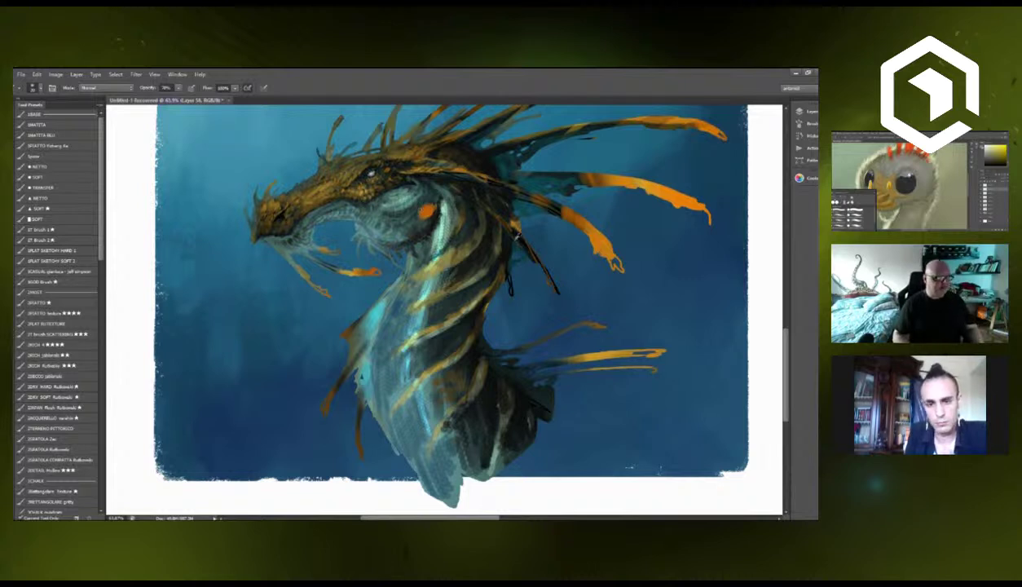
Switch to the TRANSFER brush preset and sharpen the golden stripes around the neck with lighter, ragged edges.
click(66, 188)
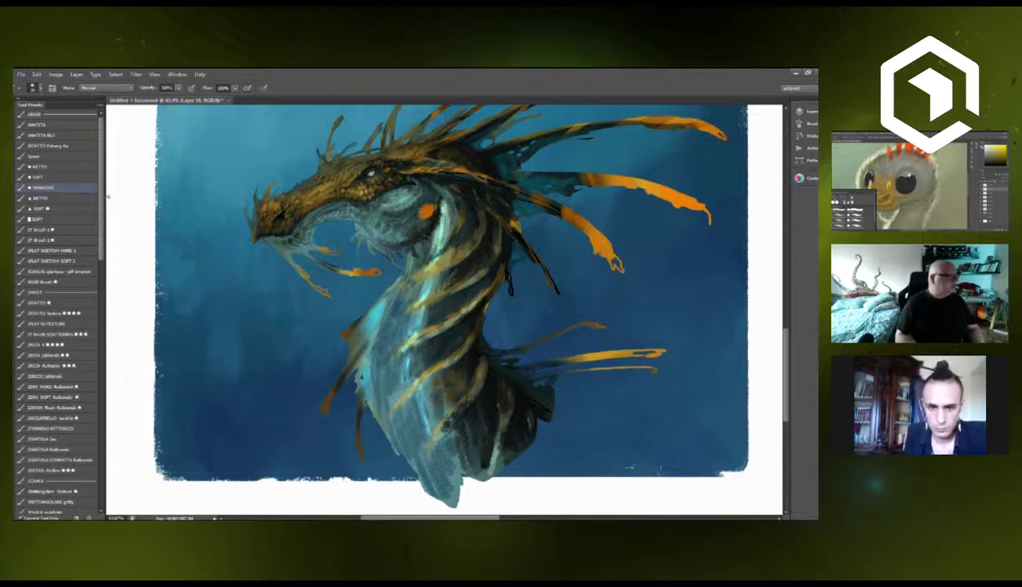
click(800, 111)
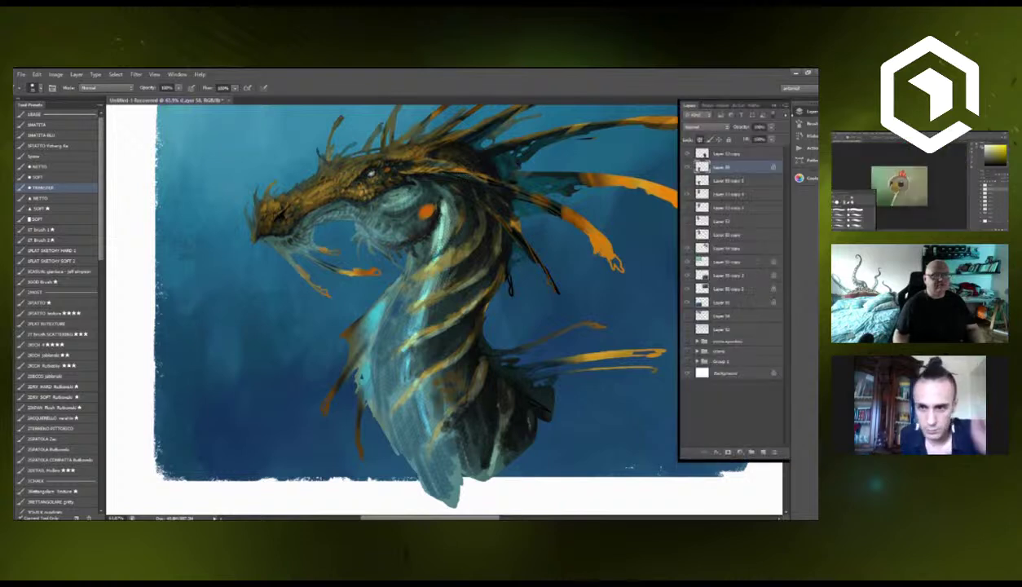
click(773, 106)
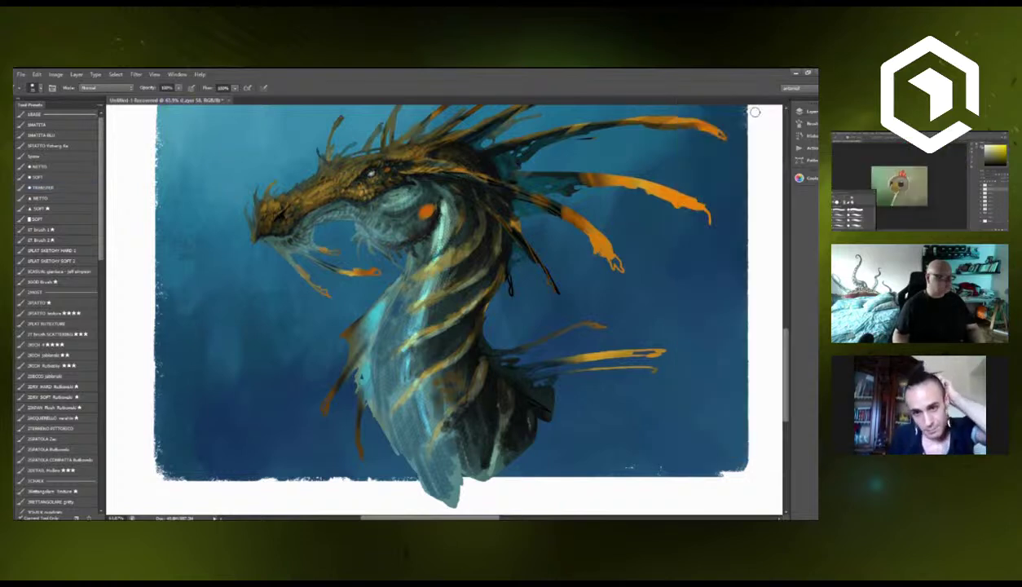
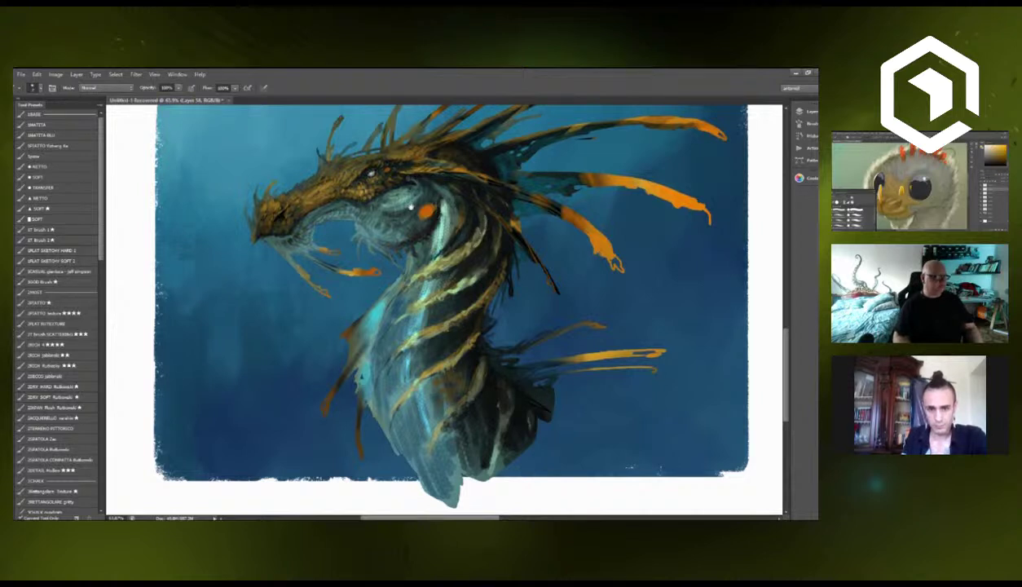
drag(417, 204, 419, 245)
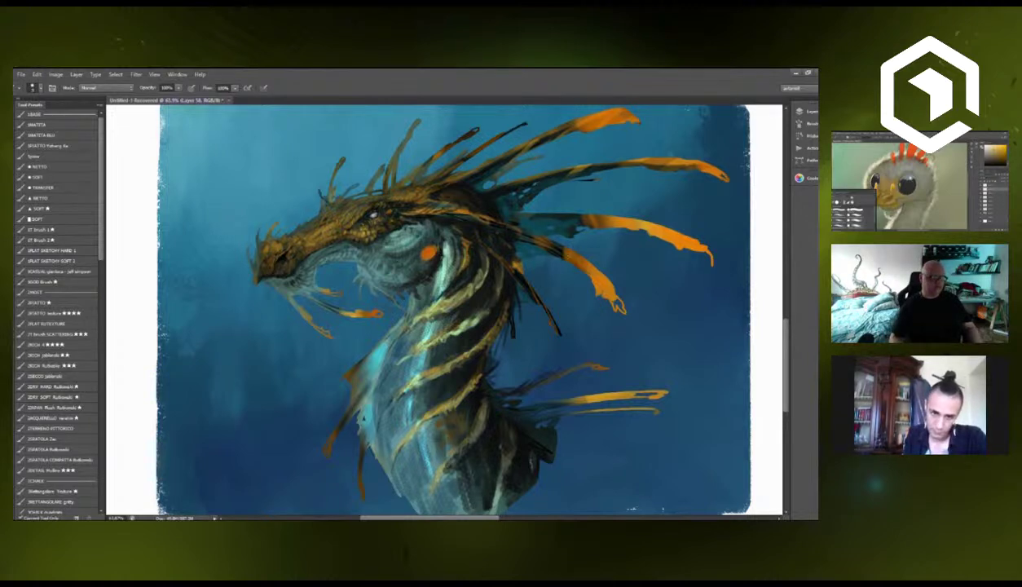
Streak the lowest orange crest spine with darker tones and add dark spiky strokes along the underside of the cheek.
click(800, 111)
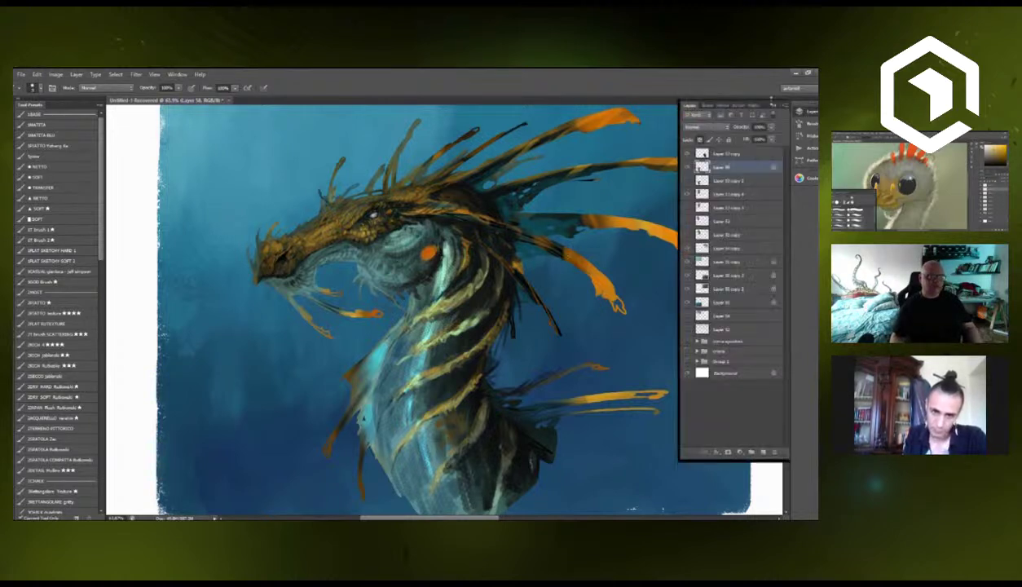
click(773, 106)
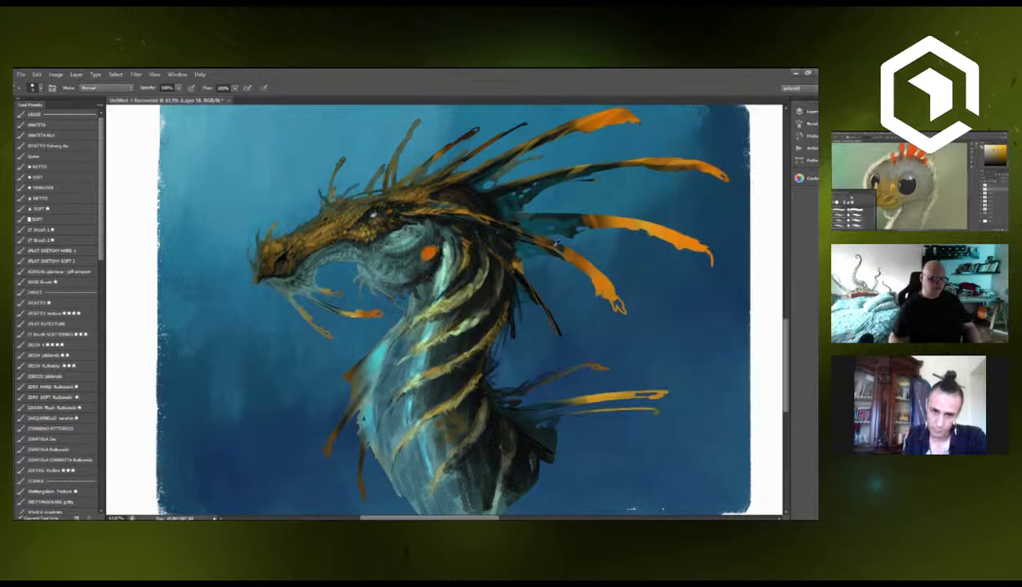
drag(559, 251, 602, 291)
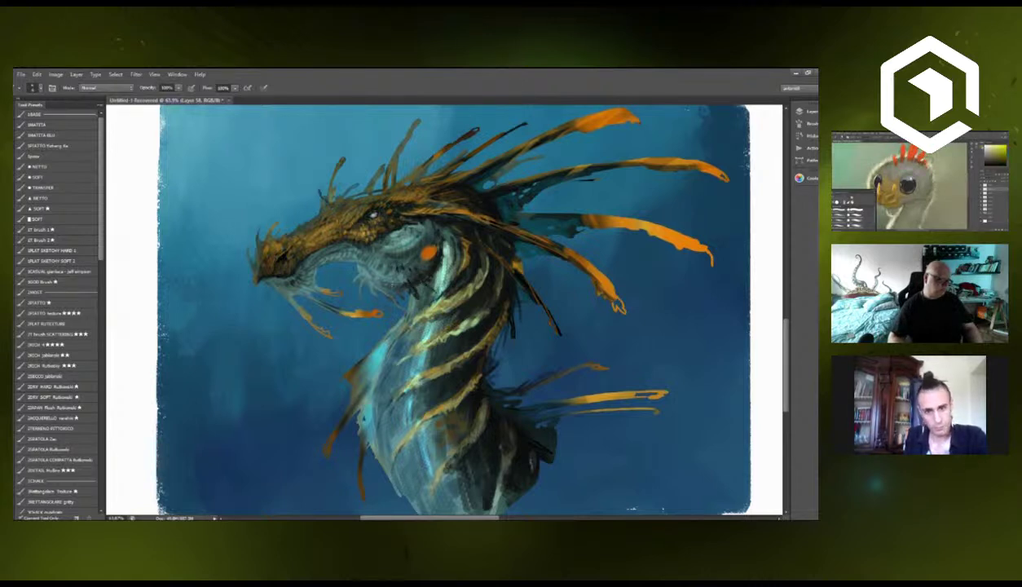
drag(384, 278, 391, 295)
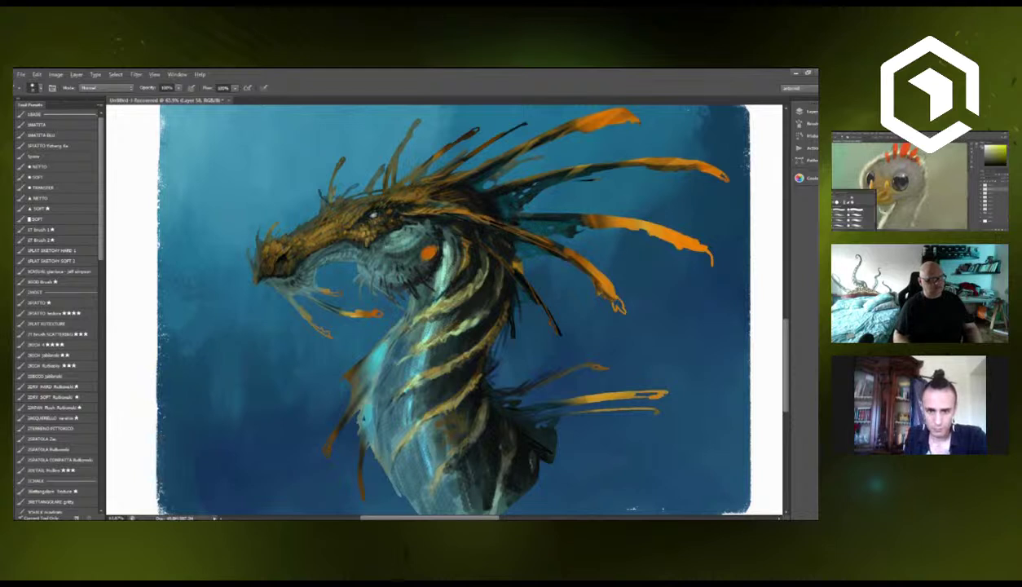
Paint dark streaks and brown shading along the long orange crest spines behind the head, thinning their flat orange areas.
mouse_move(572, 217)
mouse_down()
mouse_move(630, 220)
mouse_move(661, 235)
mouse_up()
drag(604, 221, 682, 248)
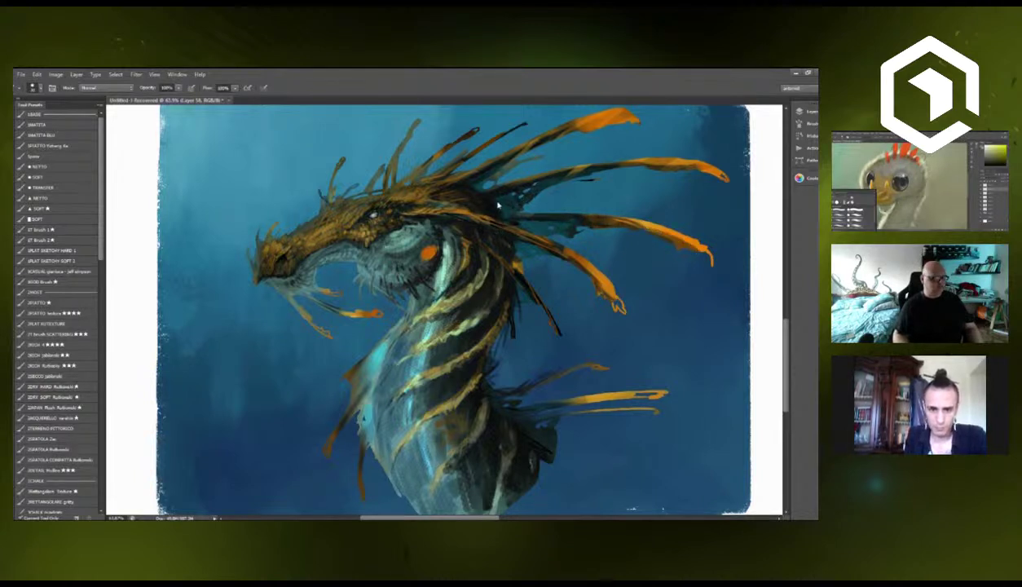
mouse_move(548, 134)
mouse_down()
mouse_move(605, 115)
mouse_move(623, 121)
mouse_up()
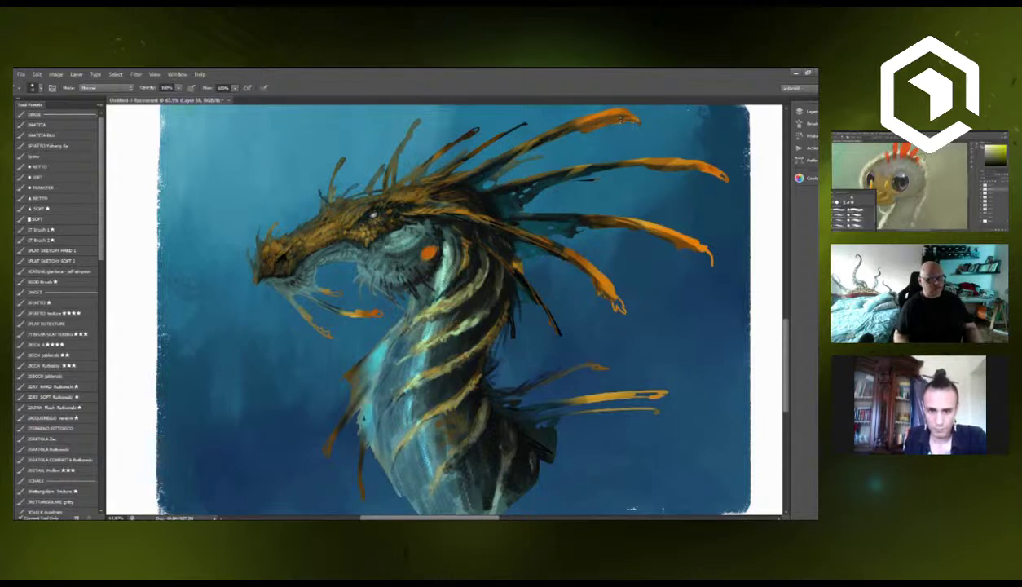
drag(624, 218, 683, 248)
drag(605, 214, 668, 232)
drag(582, 270, 604, 294)
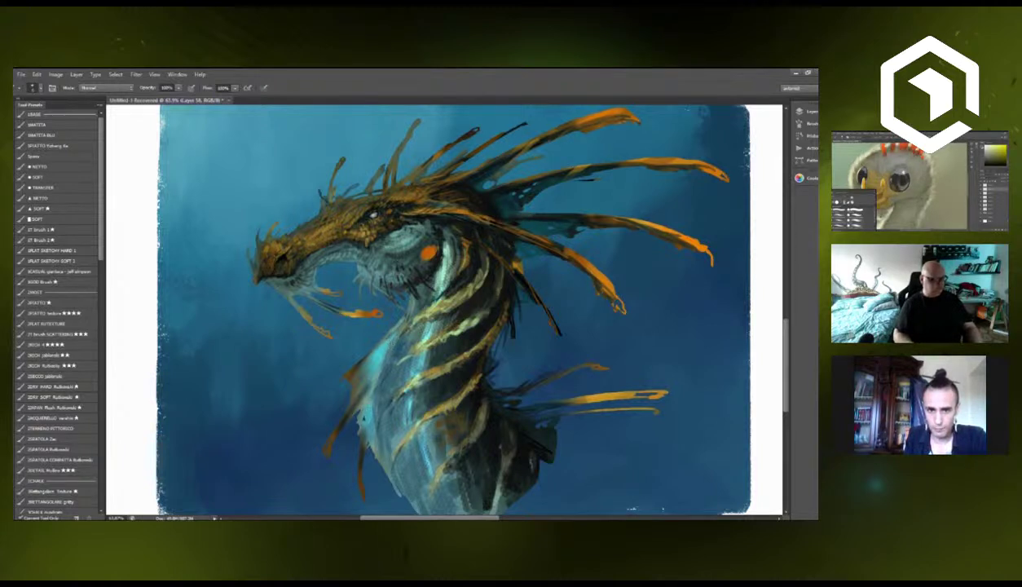
Unlock the layer's transparent pixels and paint thin spiky strands along the lower front edge of the neck, past its silhouette.
click(803, 111)
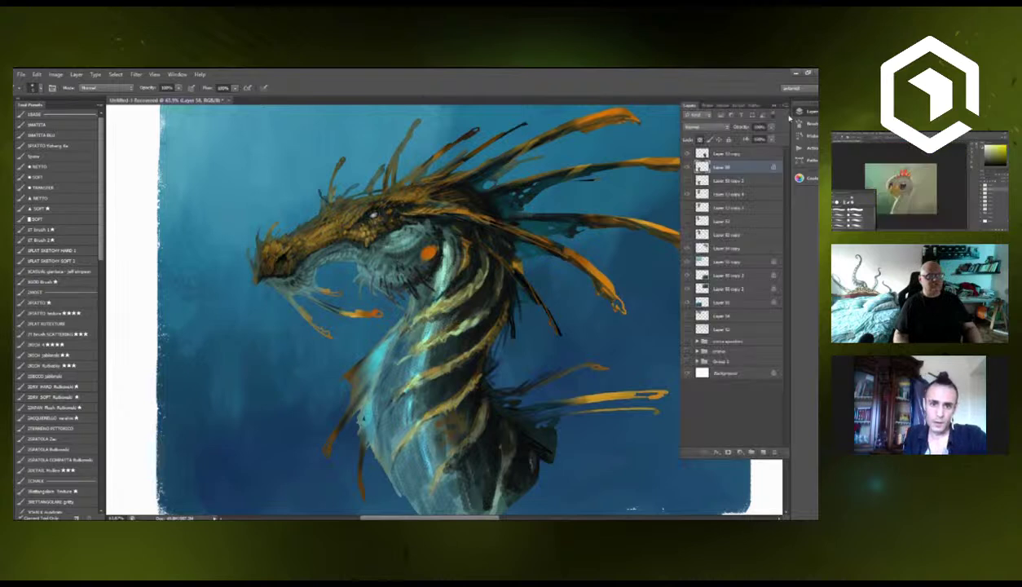
click(774, 105)
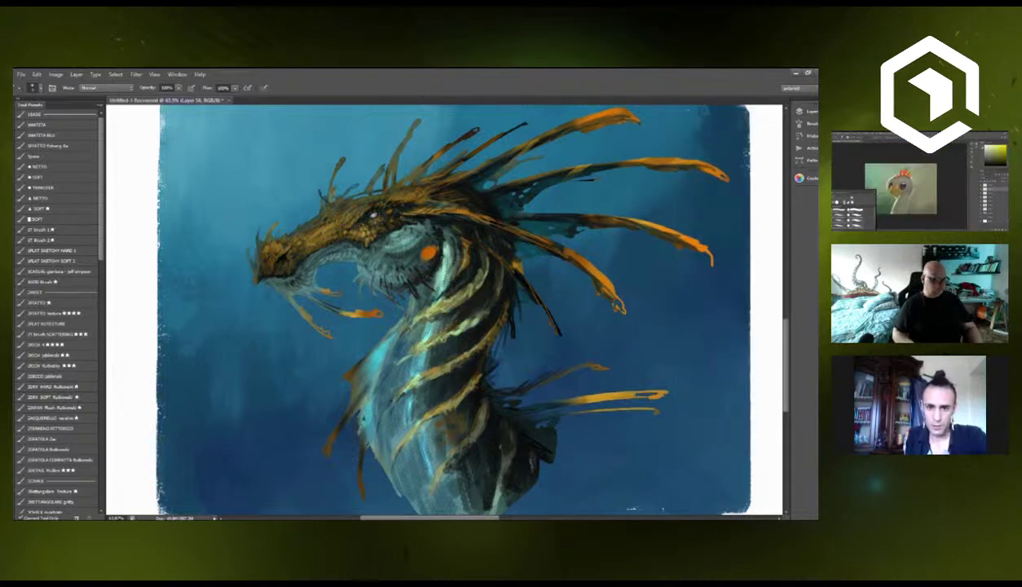
drag(362, 432, 365, 456)
drag(364, 444, 394, 495)
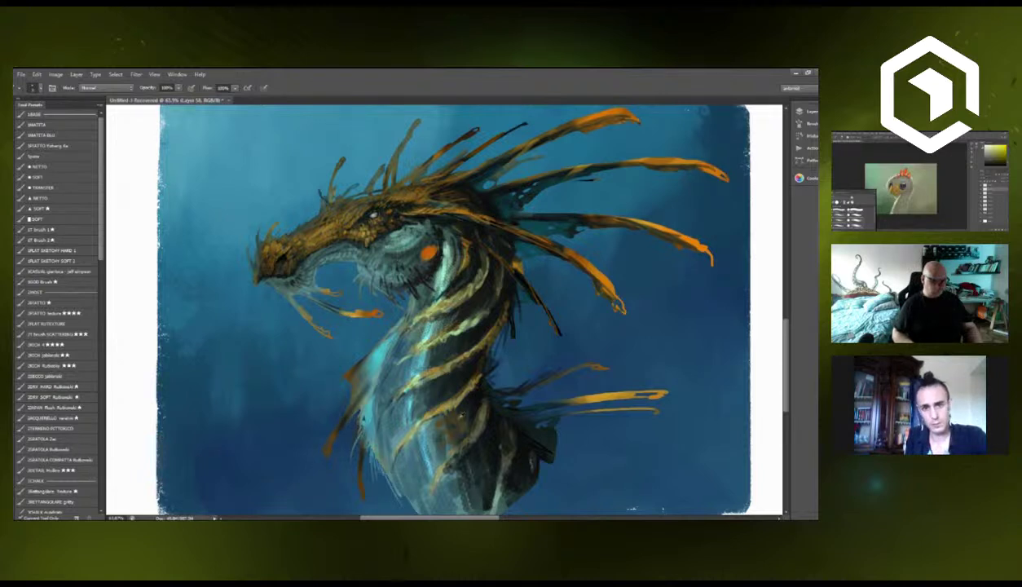
mouse_move(374, 460)
mouse_down()
mouse_move(392, 491)
mouse_move(371, 404)
mouse_up()
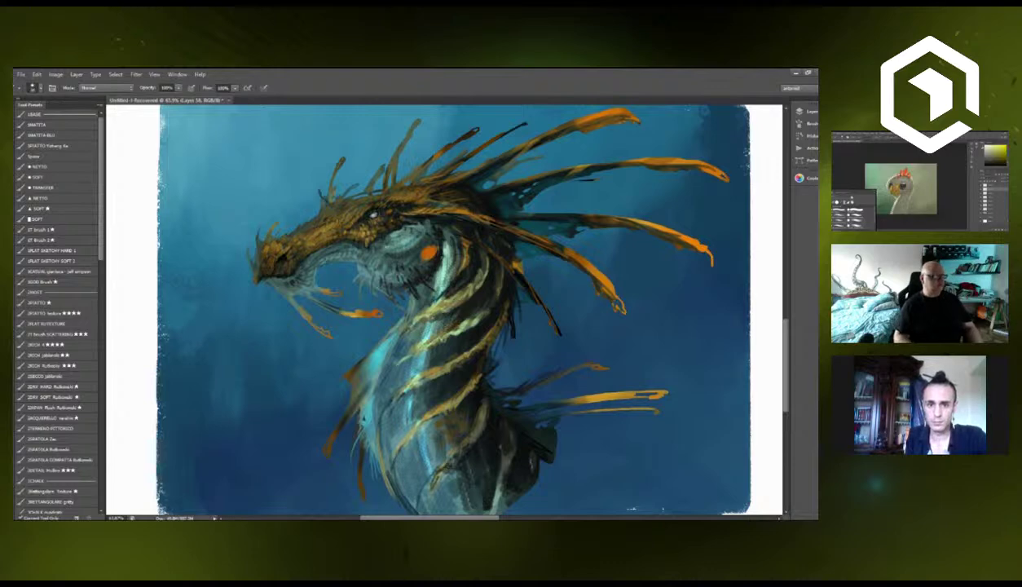
Break up the orange spines of the rear fin and extend the dark back behind the neck with thin dark strands.
scroll(405, 237, down, 5)
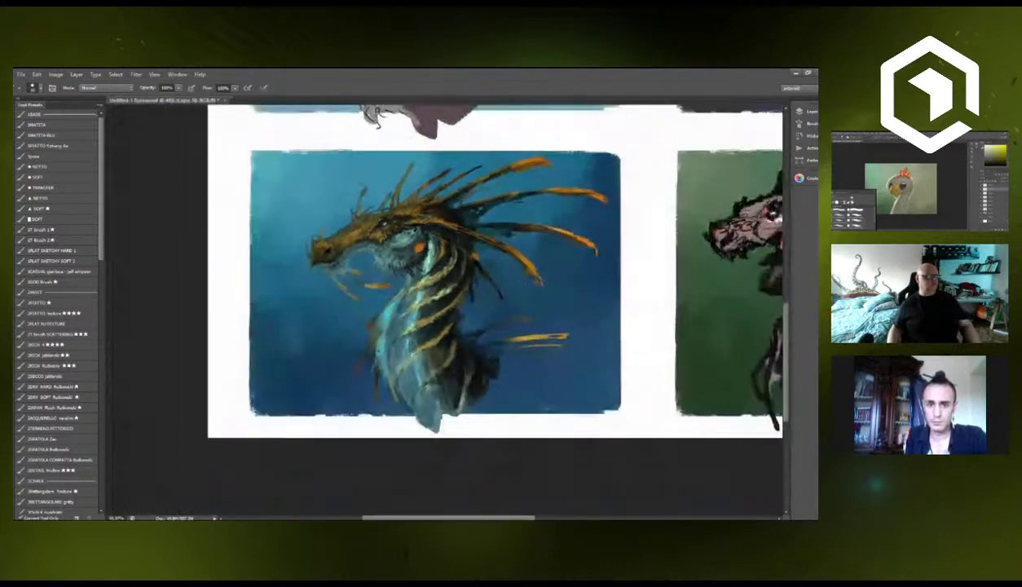
scroll(405, 237, up, 1)
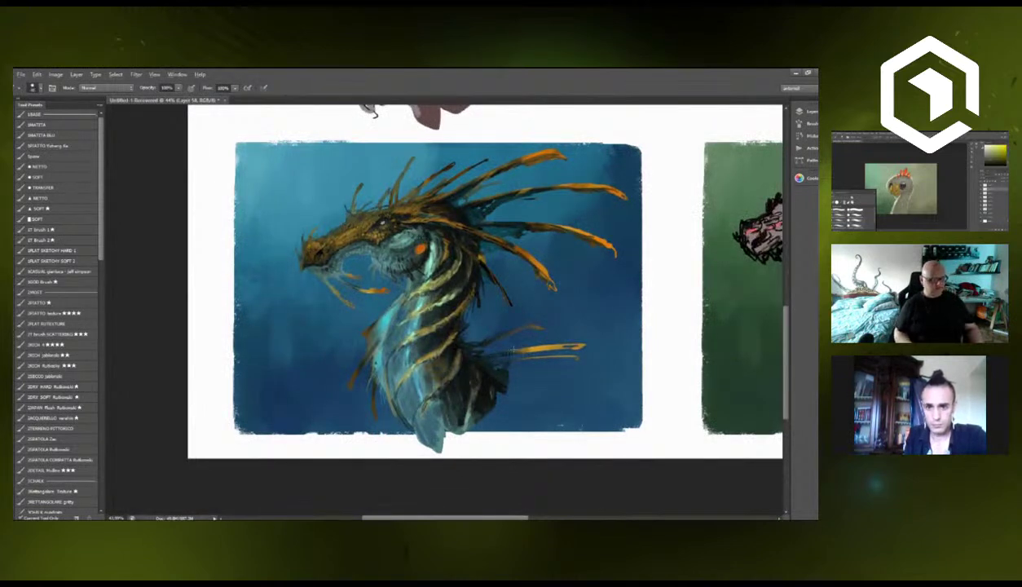
drag(510, 351, 562, 345)
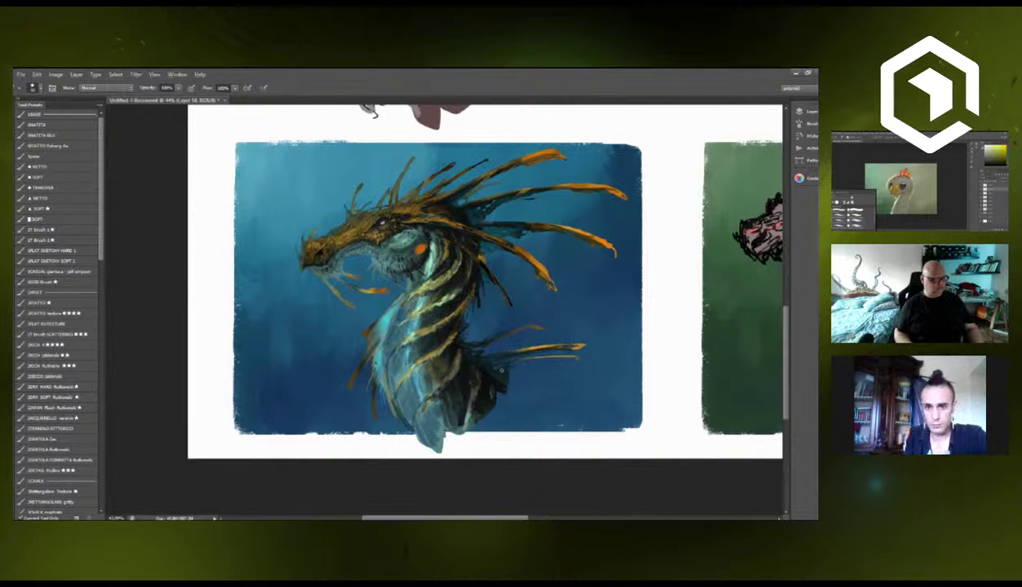
mouse_move(499, 356)
mouse_down()
mouse_move(534, 346)
mouse_move(509, 336)
mouse_move(494, 368)
mouse_move(536, 364)
mouse_move(489, 387)
mouse_move(498, 407)
mouse_move(481, 411)
mouse_move(511, 396)
mouse_move(503, 409)
mouse_up()
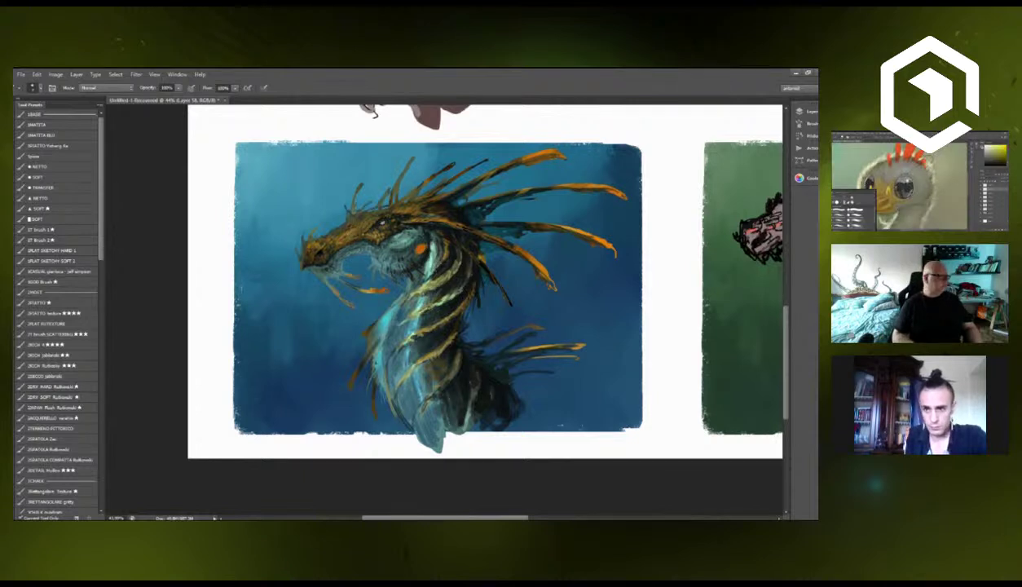
Brighten the golden scales along the snout, brow and head crest using the Dodge tool with the Highlights range.
key(o)
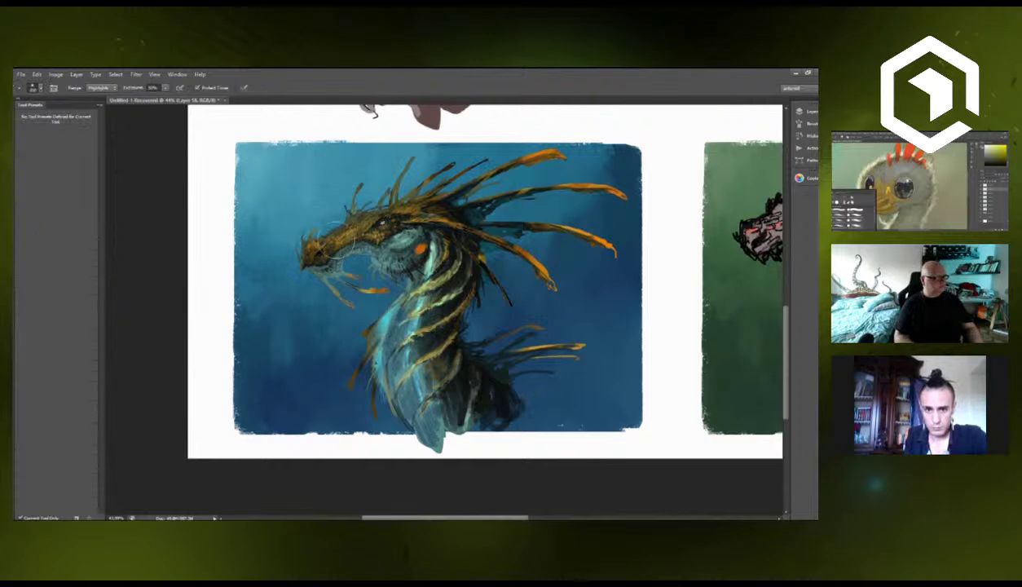
mouse_move(356, 216)
mouse_down()
mouse_move(451, 205)
mouse_move(428, 209)
mouse_up()
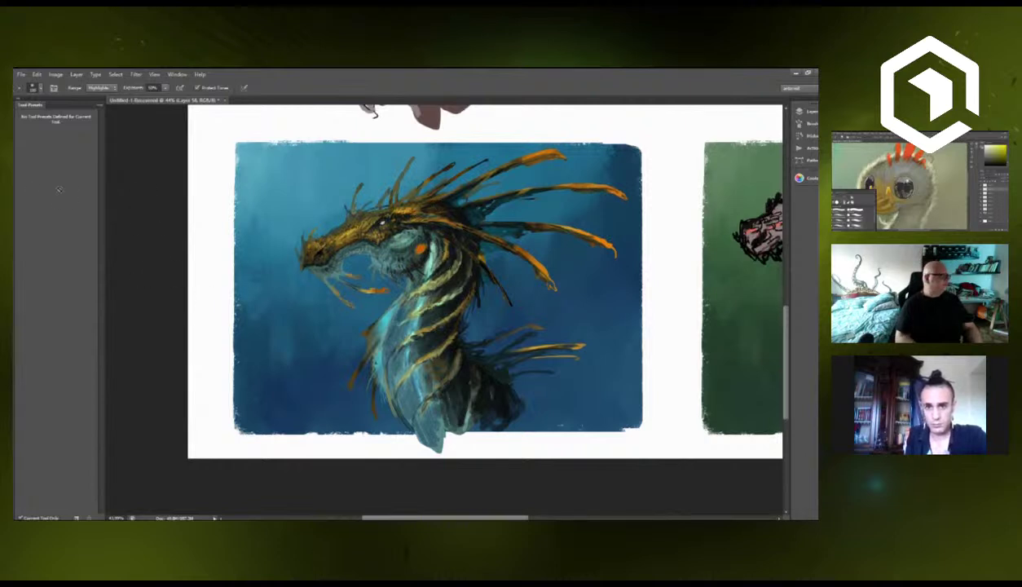
key(b)
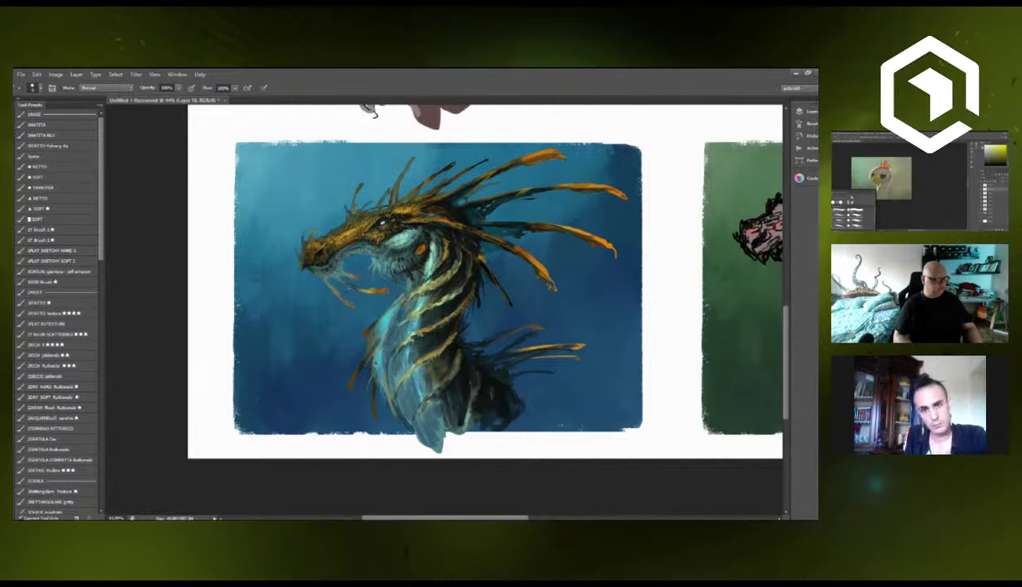
Try painting the short crest spines and top of the head pale cyan on a new clipped layer, and discard that layer.
click(805, 111)
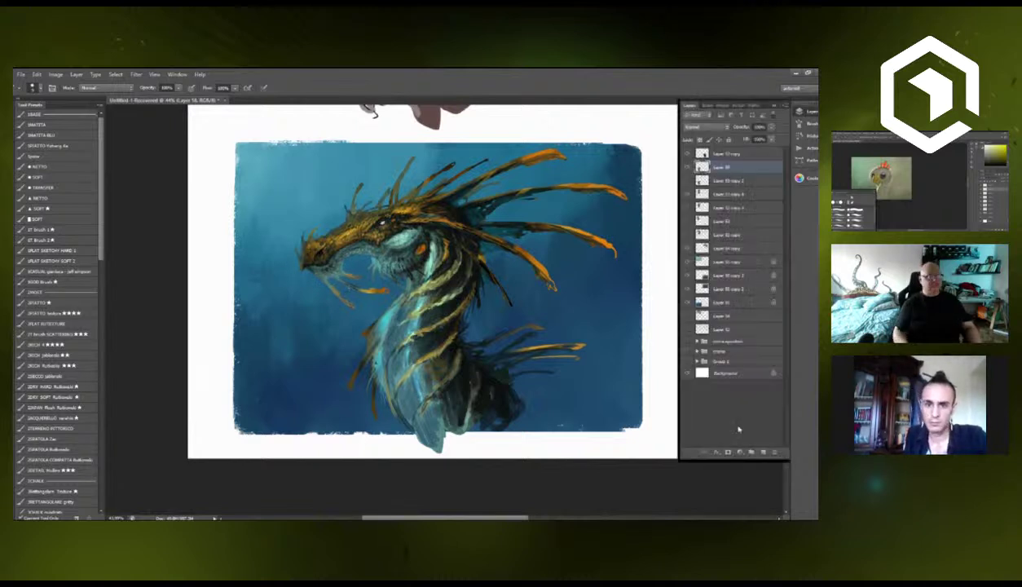
key(ctrl+j)
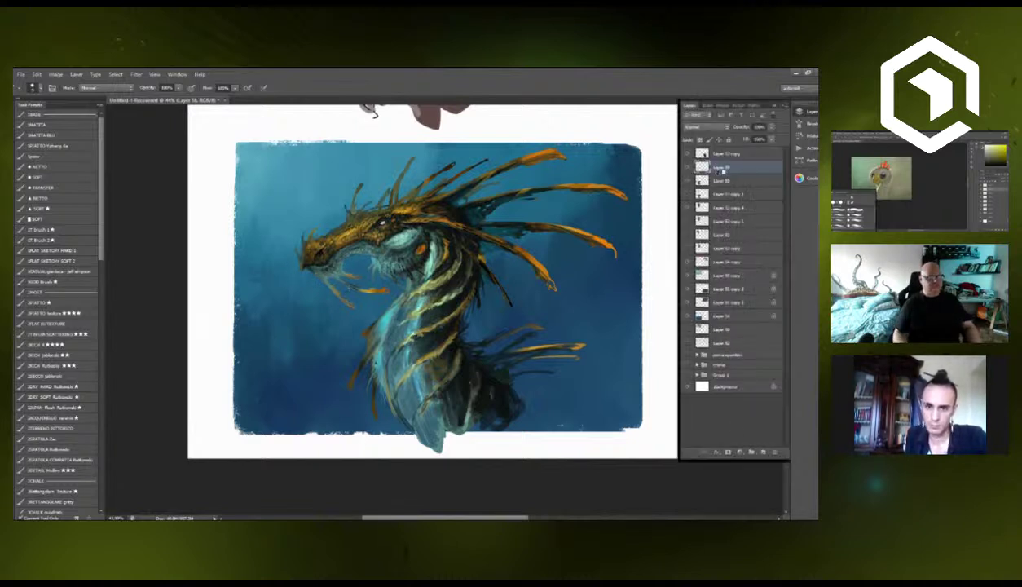
alt+click(721, 173)
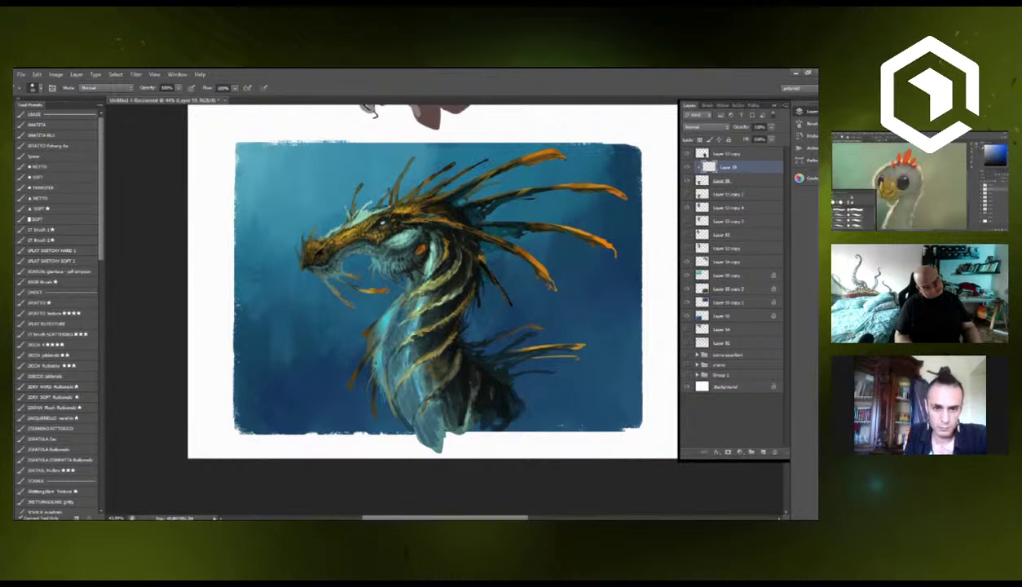
drag(367, 211, 432, 168)
mouse_move(394, 198)
mouse_down()
mouse_move(422, 175)
mouse_move(432, 187)
mouse_up()
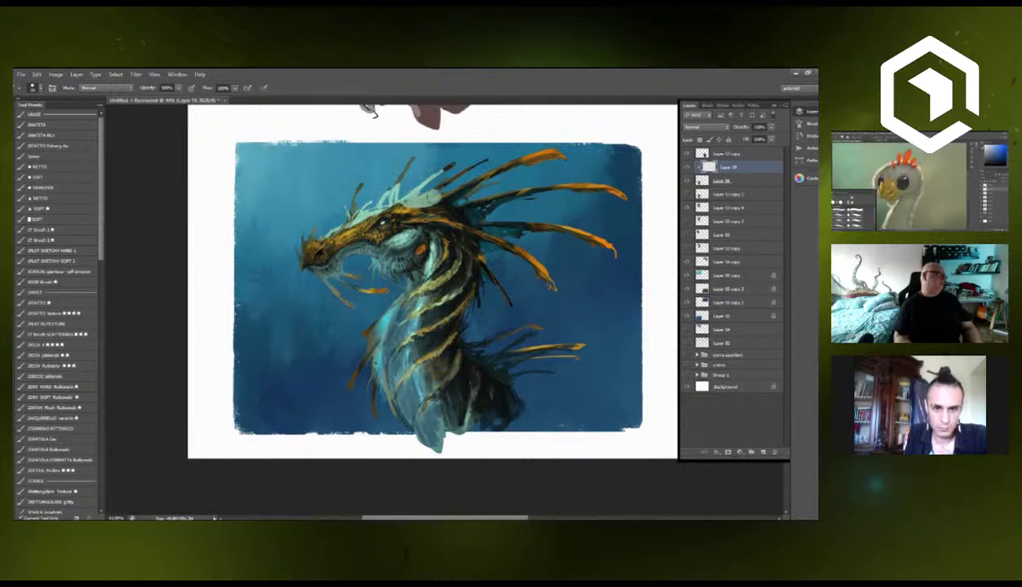
drag(347, 214, 355, 181)
drag(303, 245, 316, 224)
drag(347, 215, 359, 201)
drag(320, 233, 342, 220)
drag(376, 197, 406, 156)
mouse_move(407, 185)
mouse_down()
mouse_move(431, 193)
mouse_move(473, 162)
mouse_up()
drag(416, 199, 464, 175)
drag(356, 215, 412, 192)
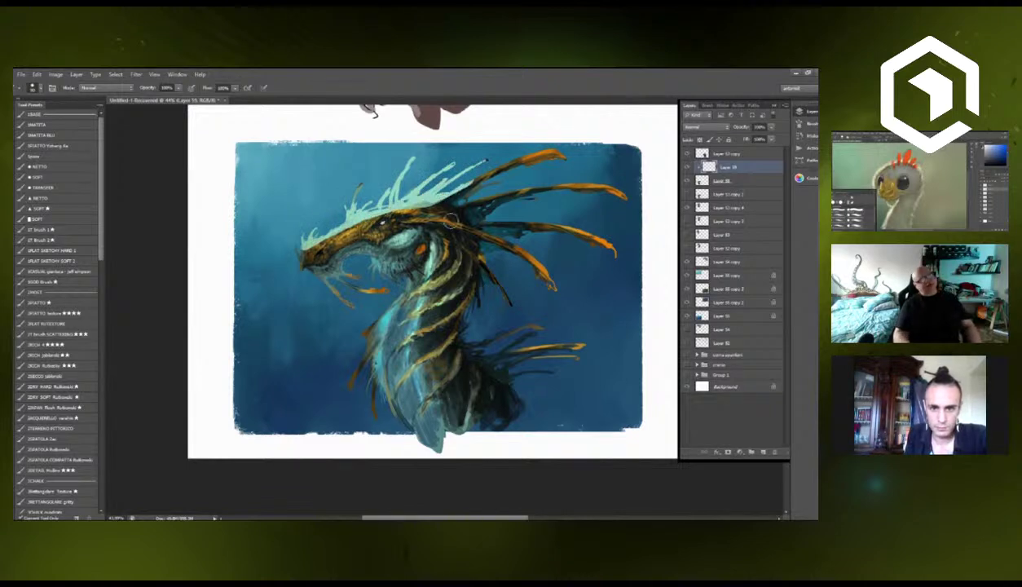
mouse_move(724, 167)
mouse_down()
mouse_move(768, 465)
mouse_move(765, 441)
mouse_move(775, 448)
mouse_up()
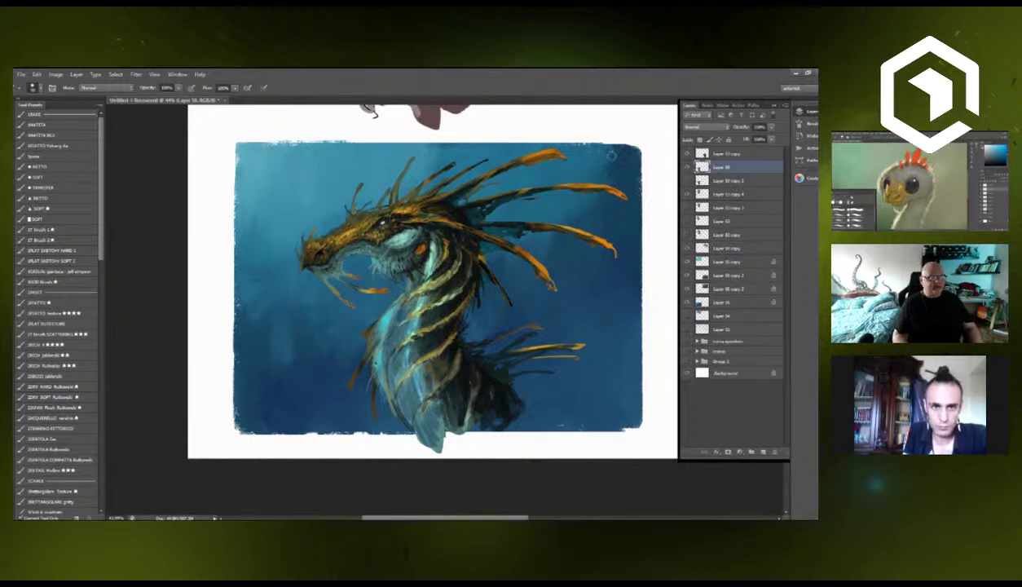
Paint short spiky strands along the front edge of the neck and fine strokes around the chin and mouth opening.
click(699, 140)
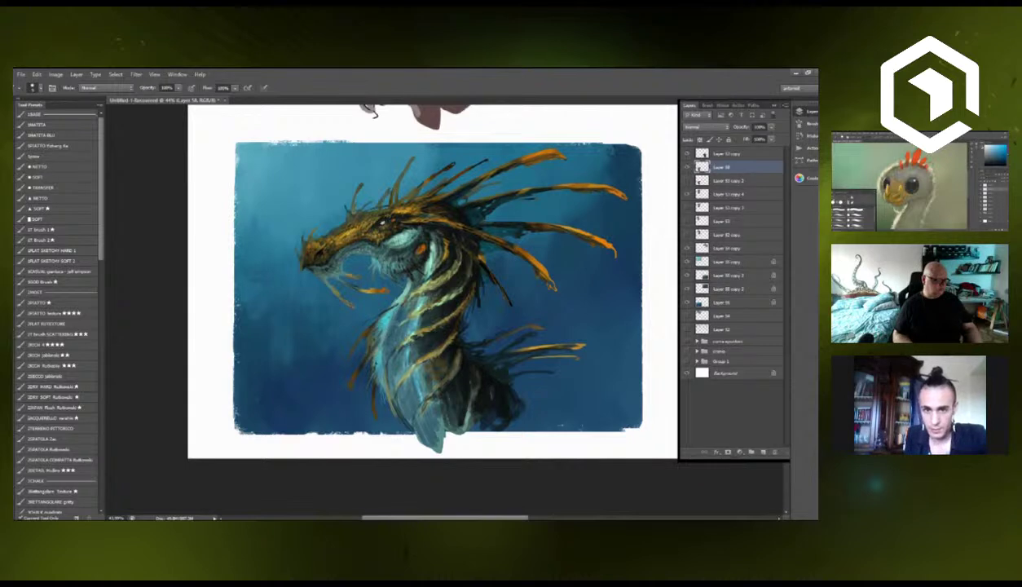
mouse_move(372, 395)
mouse_down()
mouse_move(377, 418)
mouse_move(379, 404)
mouse_up()
drag(384, 398, 387, 411)
drag(373, 373, 375, 387)
drag(372, 359, 374, 374)
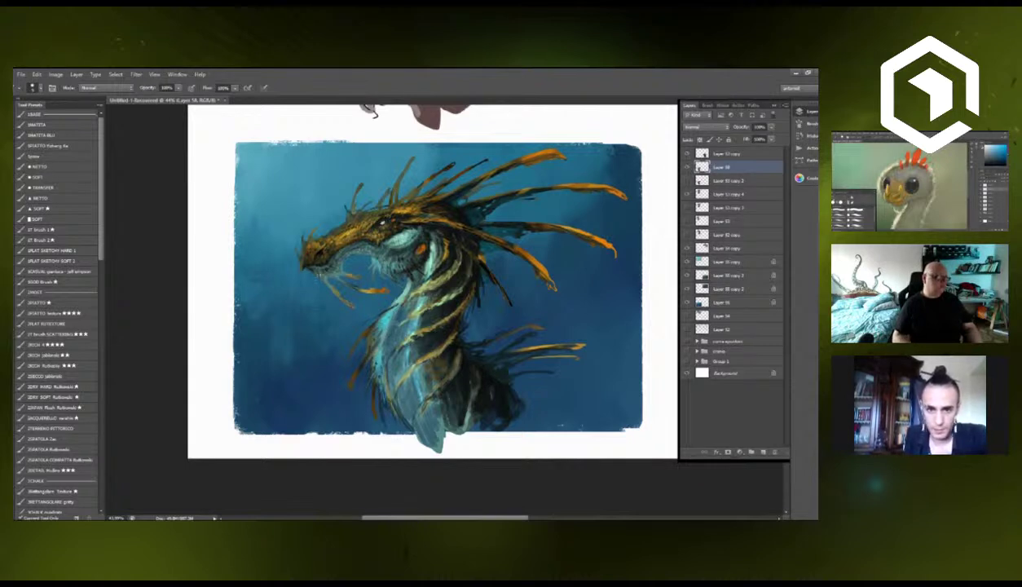
drag(324, 263, 341, 265)
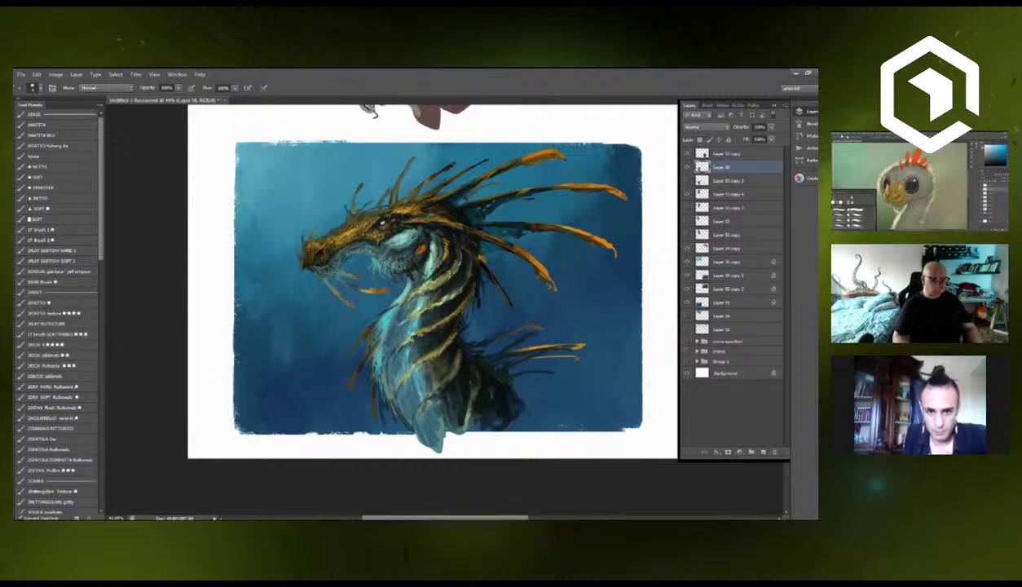
drag(340, 248, 361, 251)
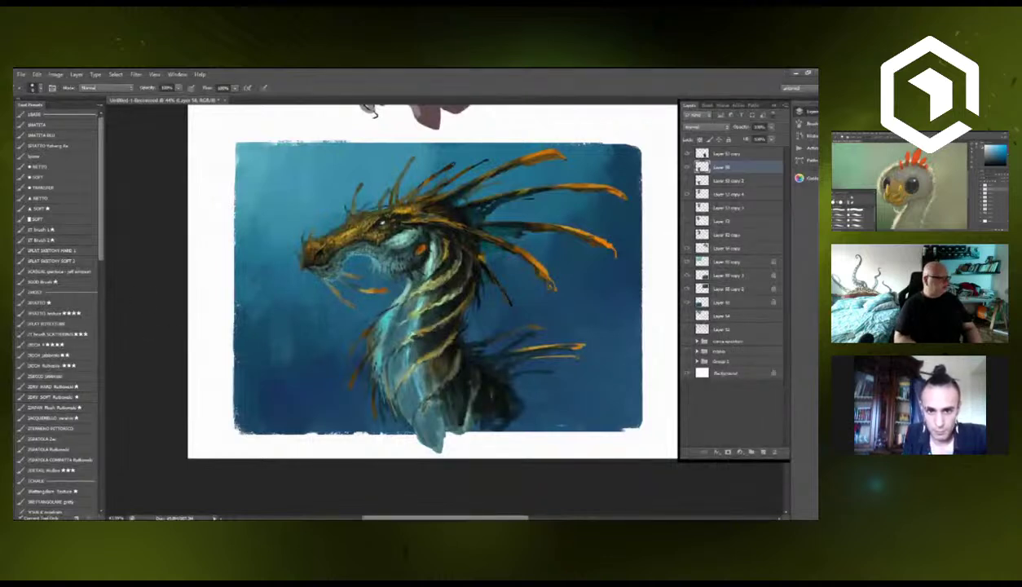
Pick light turquoise #75fbec and paint bright spiky strands under the jaw and cheek and down the front of the neck.
key(n)
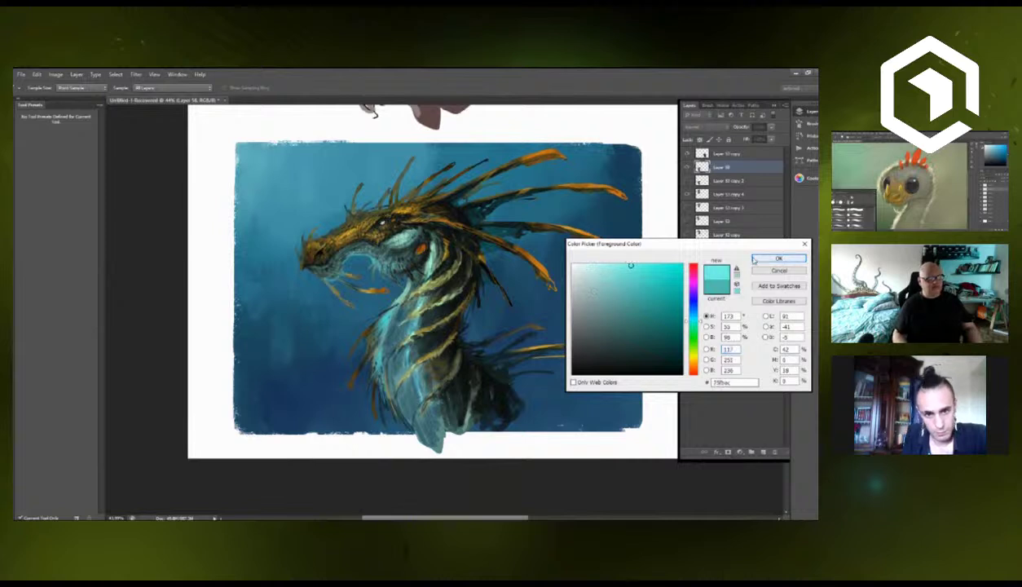
click(778, 257)
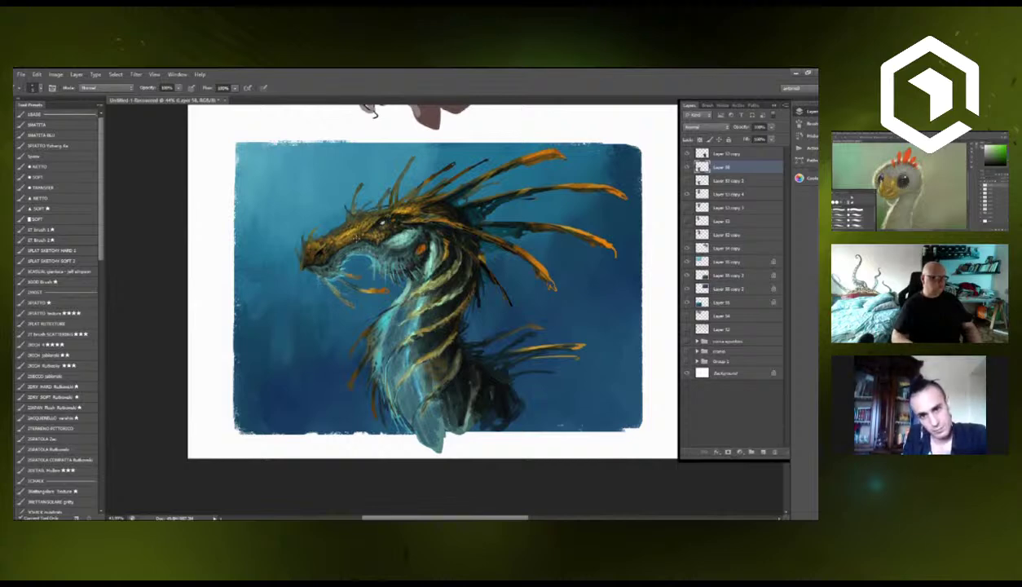
scroll(396, 194, up, 3)
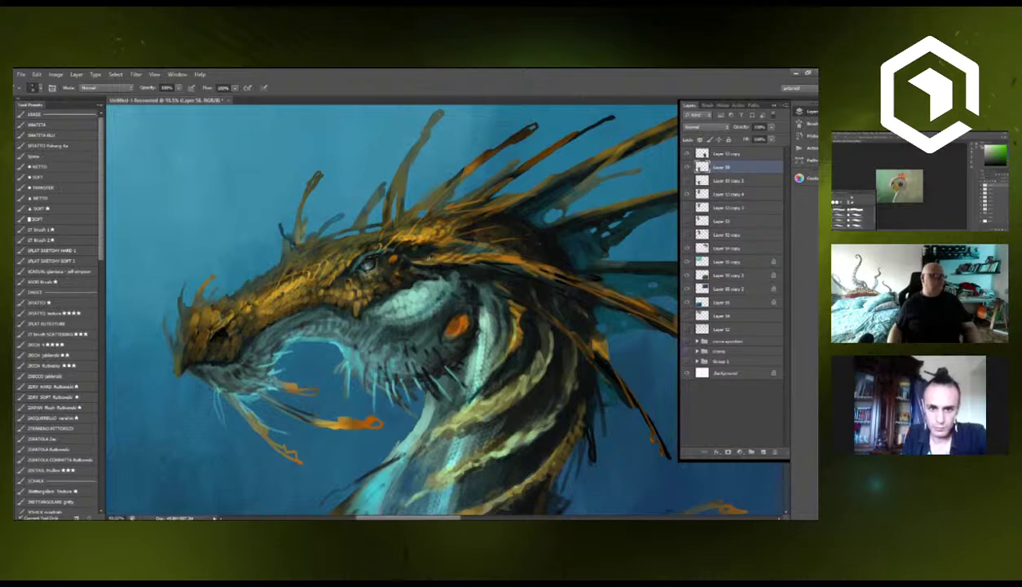
scroll(460, 285, down, 4)
scroll(446, 294, up, 1)
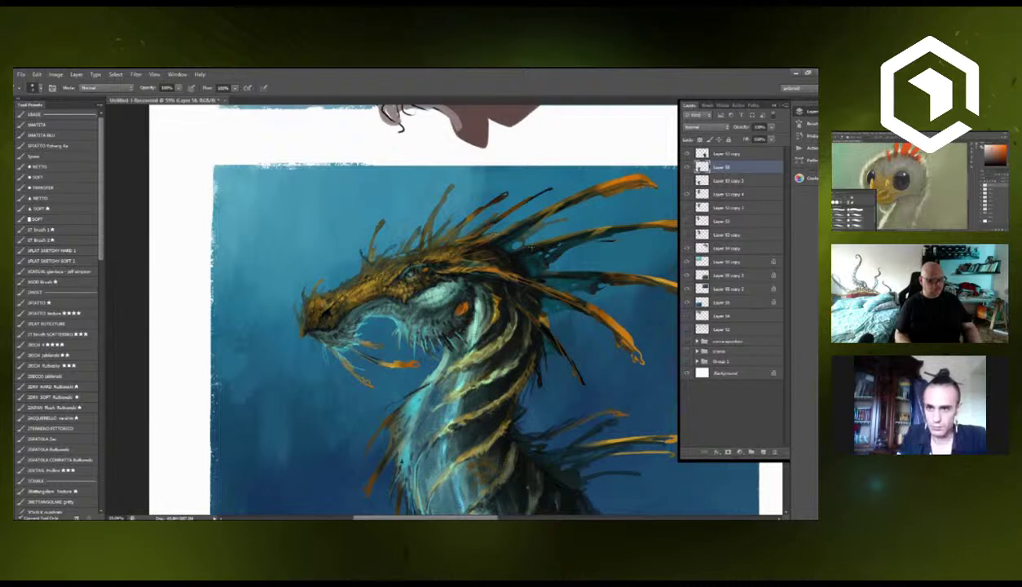
Add fine cyan strands to the chin tendrils, trace the upper mouth edge with cyan and refine the orange cheek spot.
drag(528, 286, 512, 232)
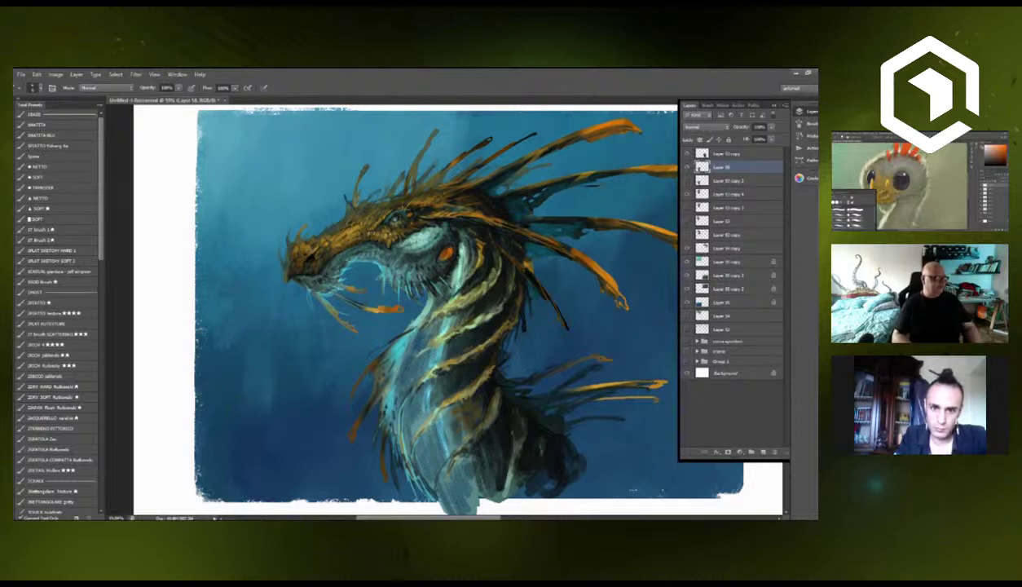
scroll(305, 292, up, 3)
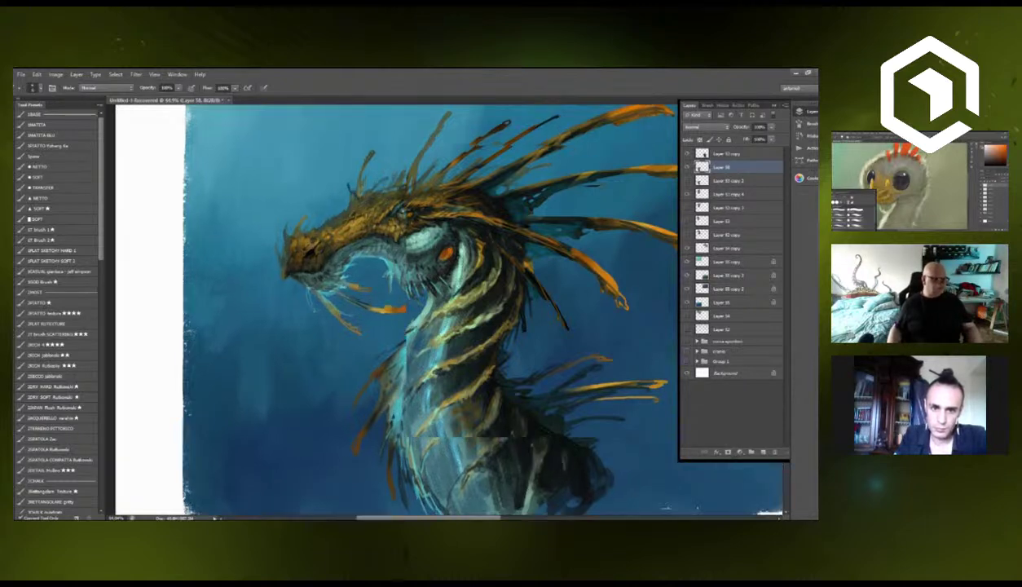
scroll(253, 220, up, 2)
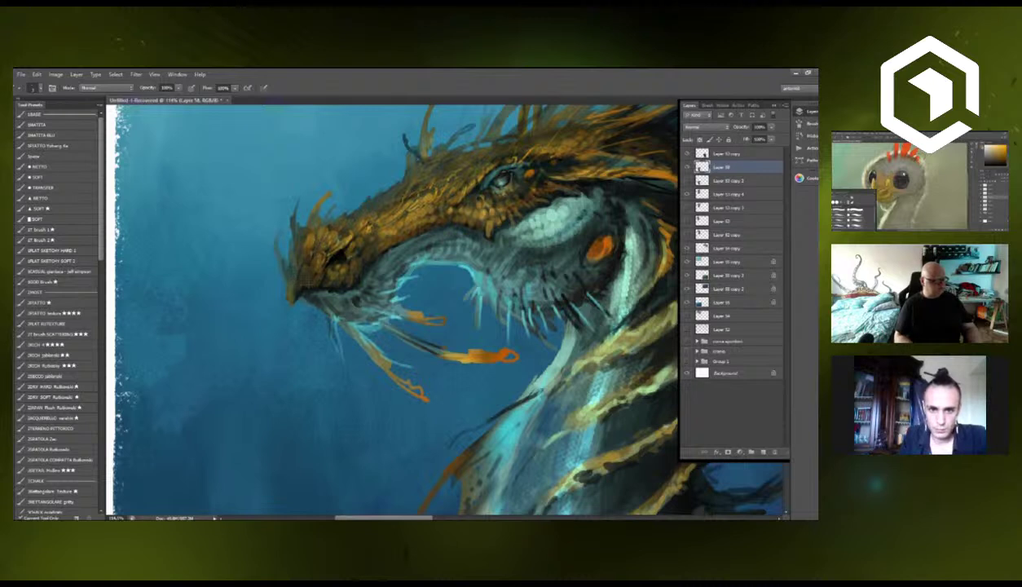
drag(333, 317, 353, 365)
mouse_move(425, 275)
mouse_down()
mouse_move(397, 283)
mouse_move(322, 251)
mouse_move(316, 277)
mouse_up()
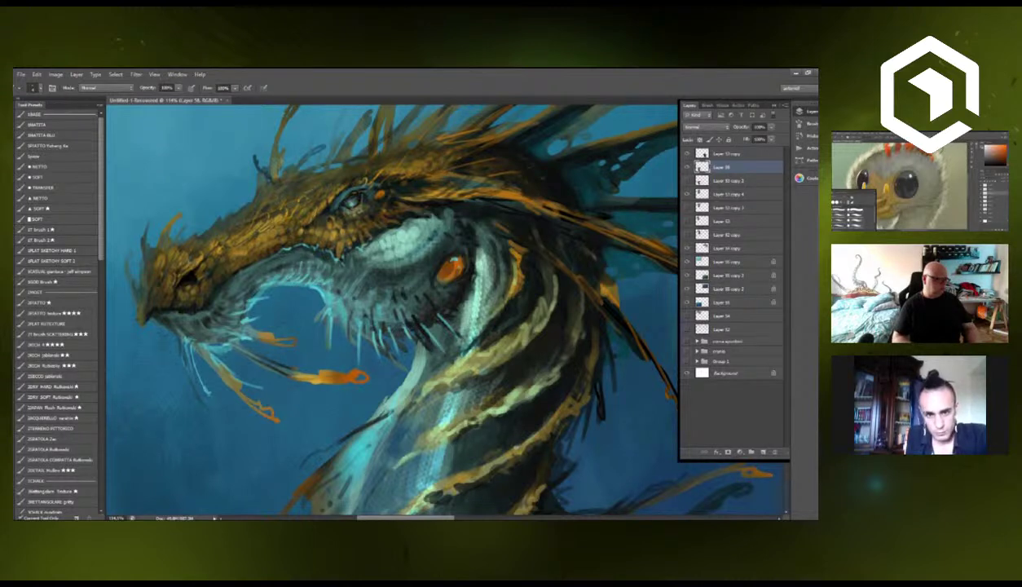
Switch to the SOFT brush preset and darken the tips of the long orange crest spines with transparent pixels locked.
scroll(321, 318, down, 5)
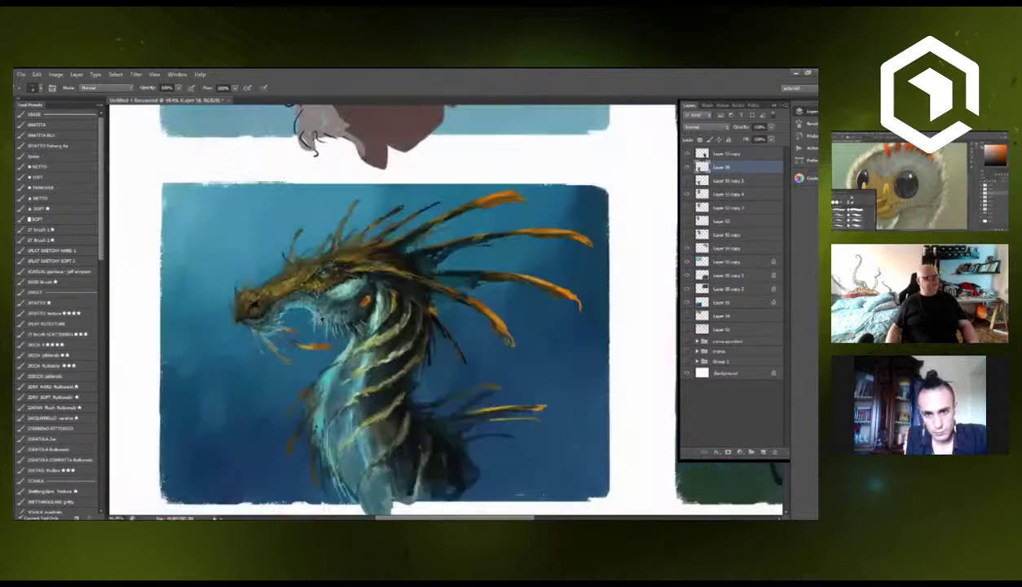
drag(445, 346, 399, 335)
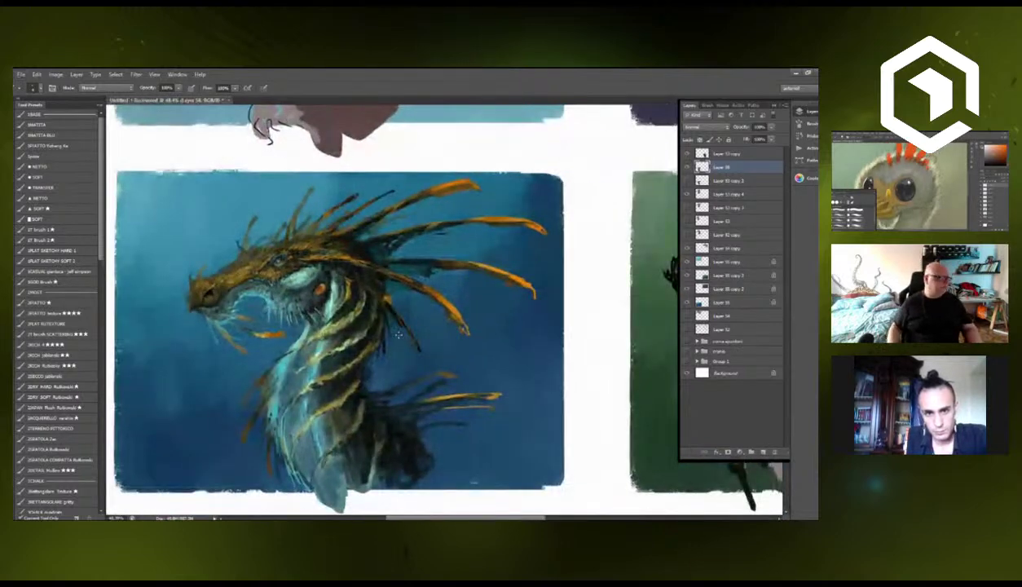
click(85, 176)
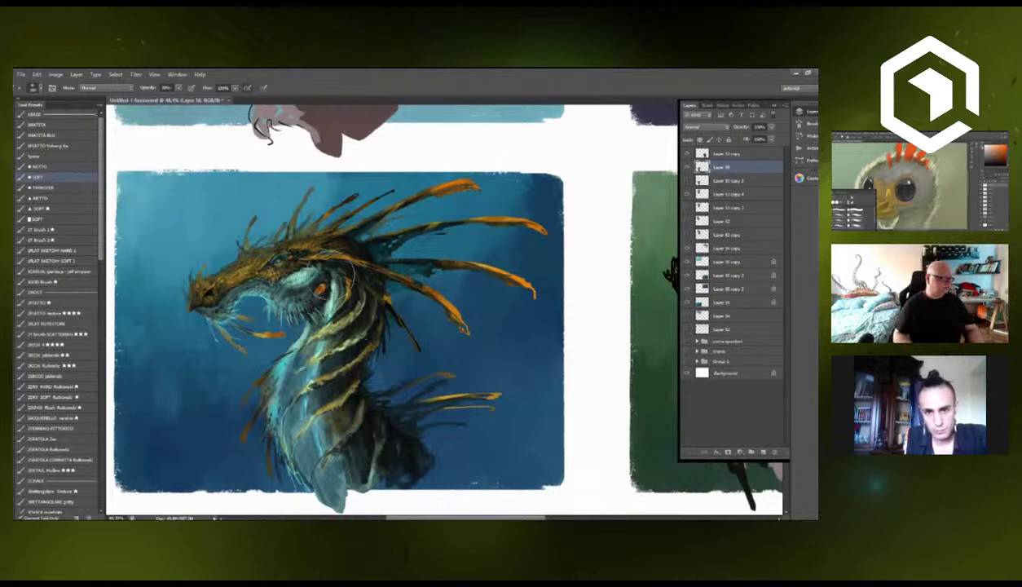
alt+click(349, 241)
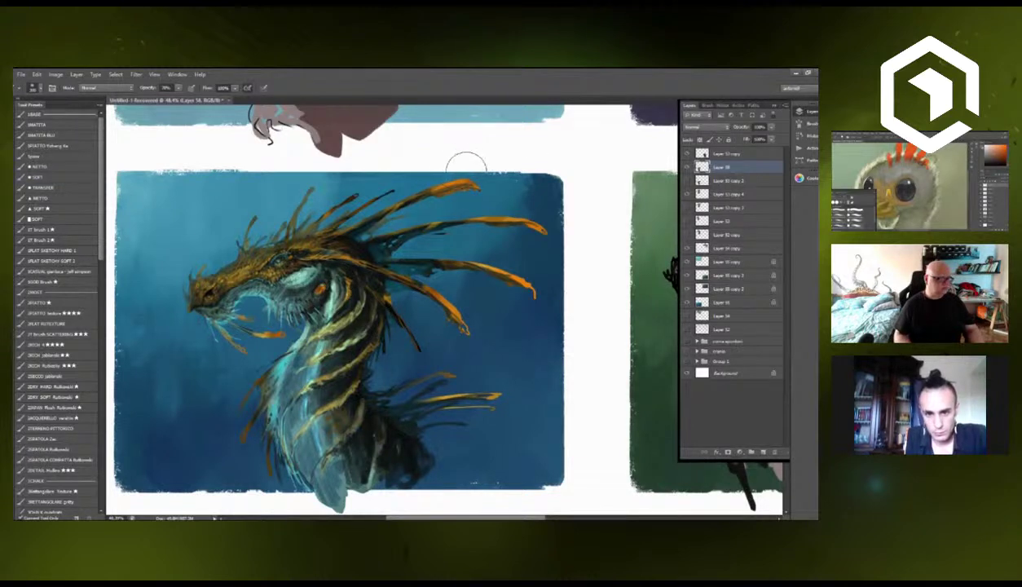
drag(465, 162, 471, 188)
key(ctrl+z)
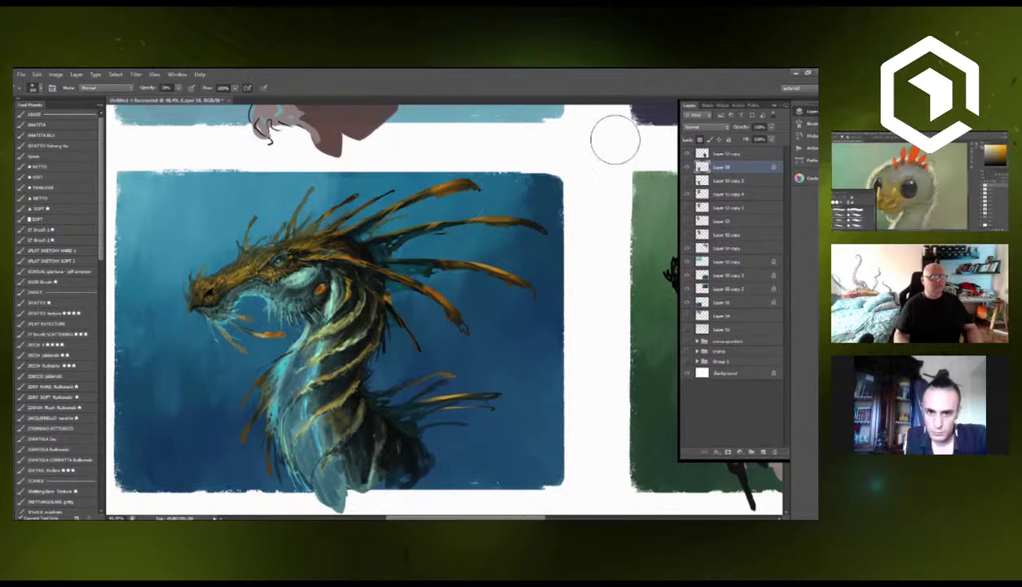
Soften the dragon's edges with Blur, then erase the neck overhang below the panel's lower edge and the stray lines at a crest spine tip.
key(r)
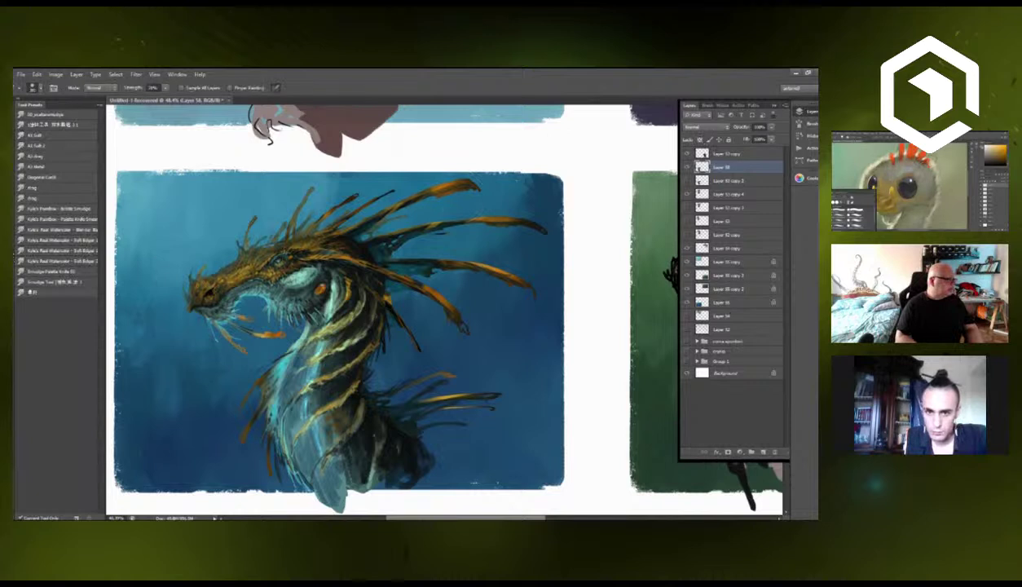
key(shift+r)
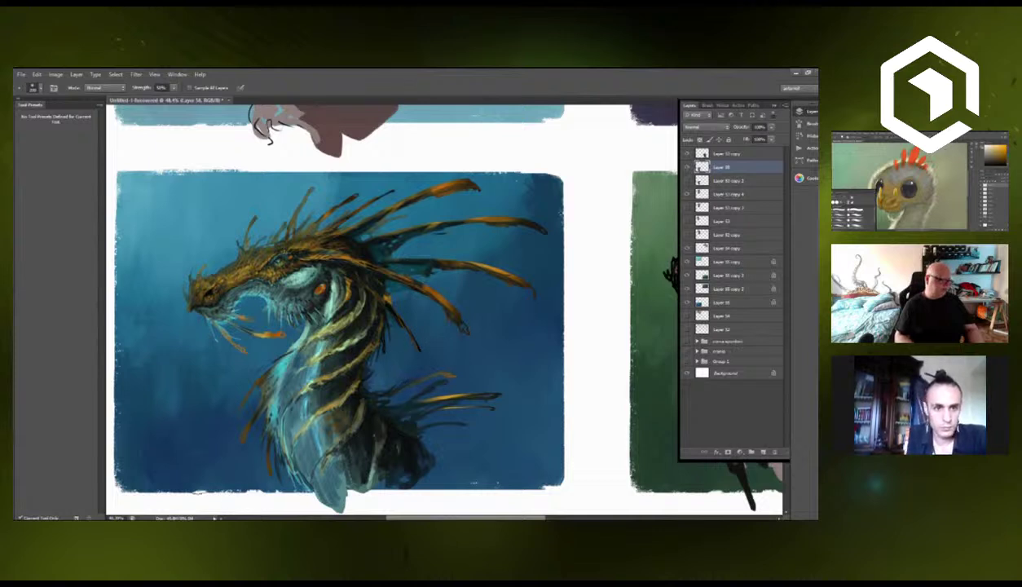
key(b)
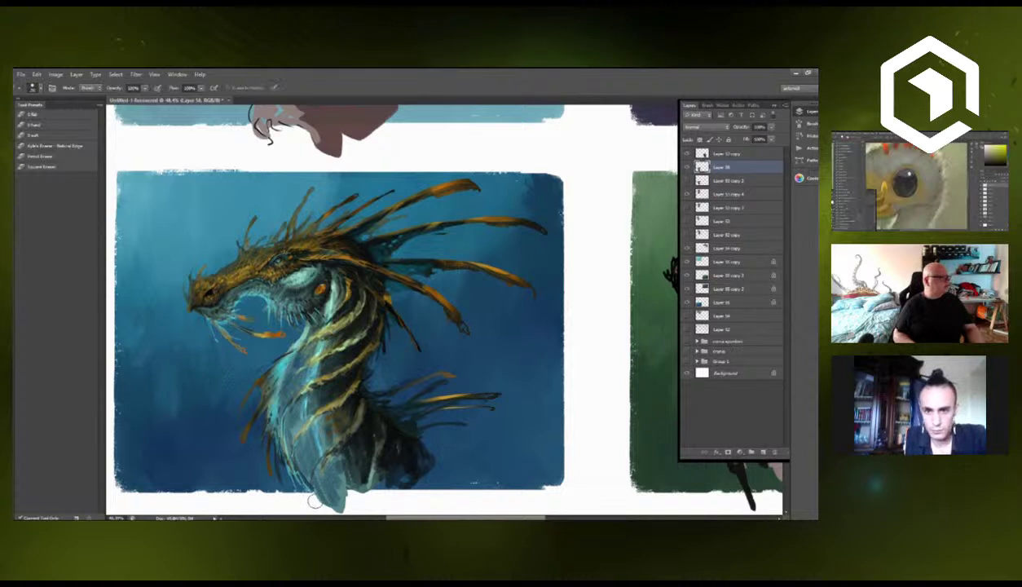
drag(316, 502, 347, 503)
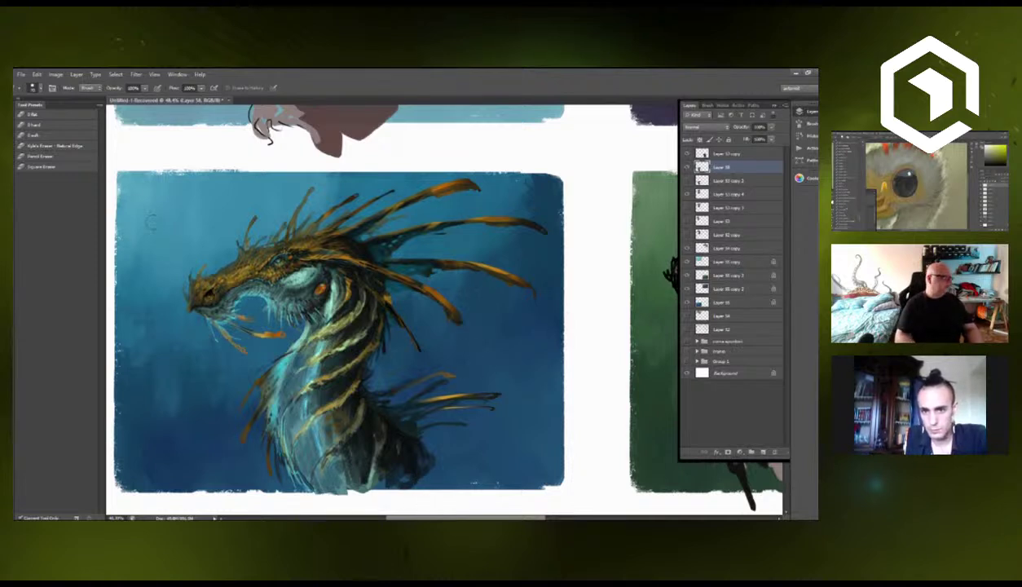
Paint faint dark strands behind the crest and back fin on a new layer, blur them and merge the layer down.
key(b)
click(59, 186)
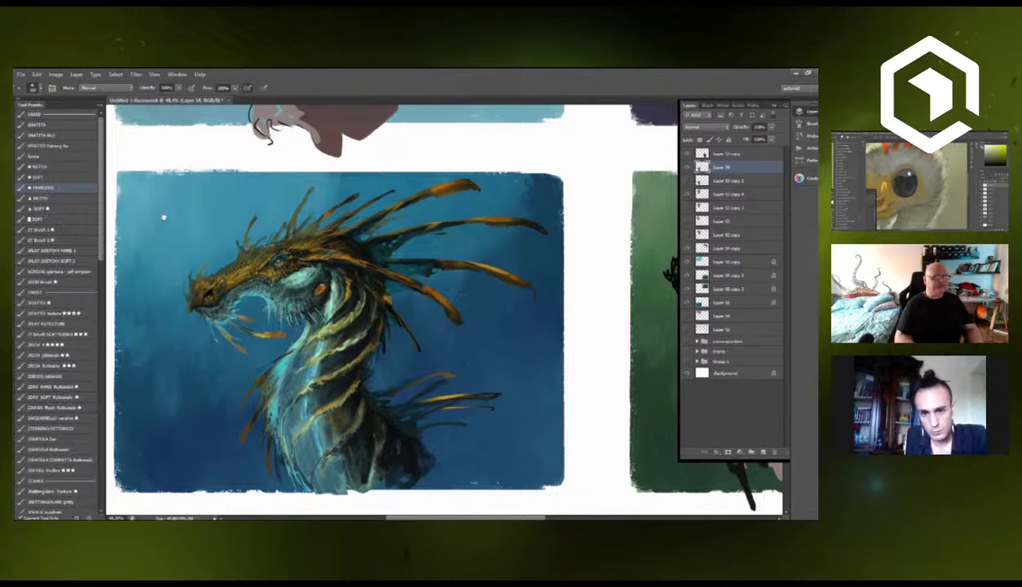
click(762, 450)
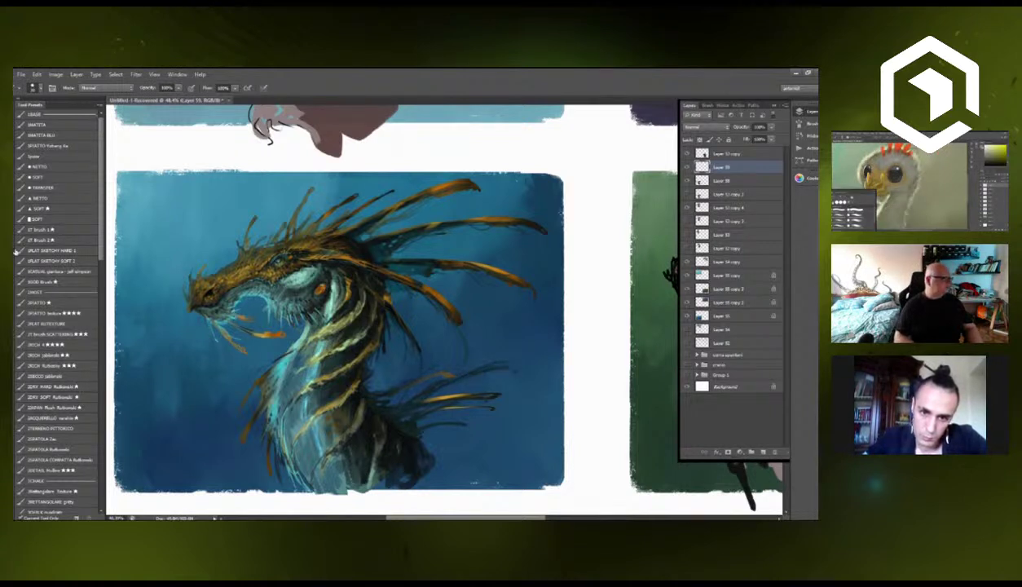
click(16, 249)
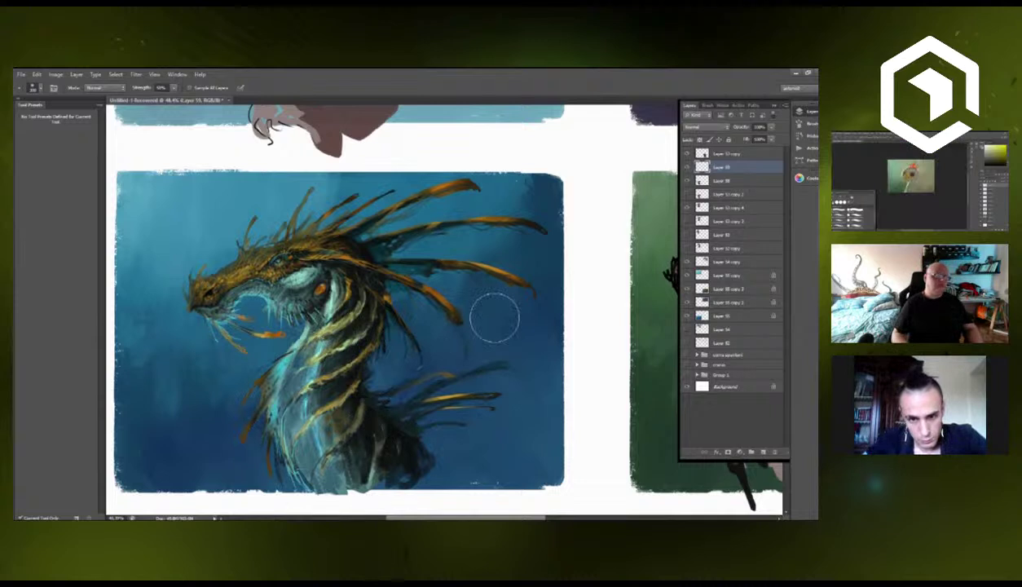
key(ctrl+e)
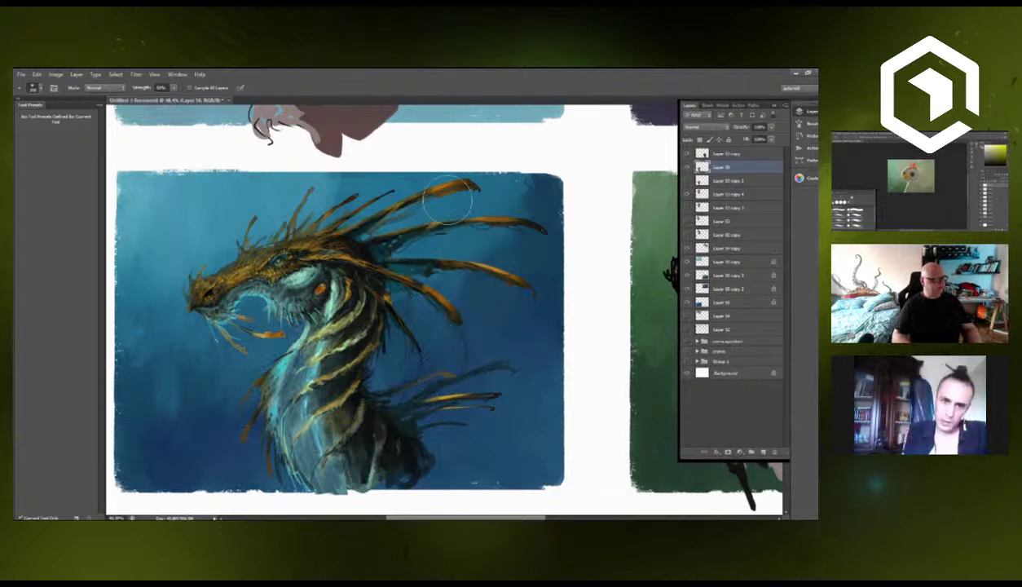
Sharpen the sea dragon's head details and paint fine strokes over the base of the crest behind the eye.
click(15, 251)
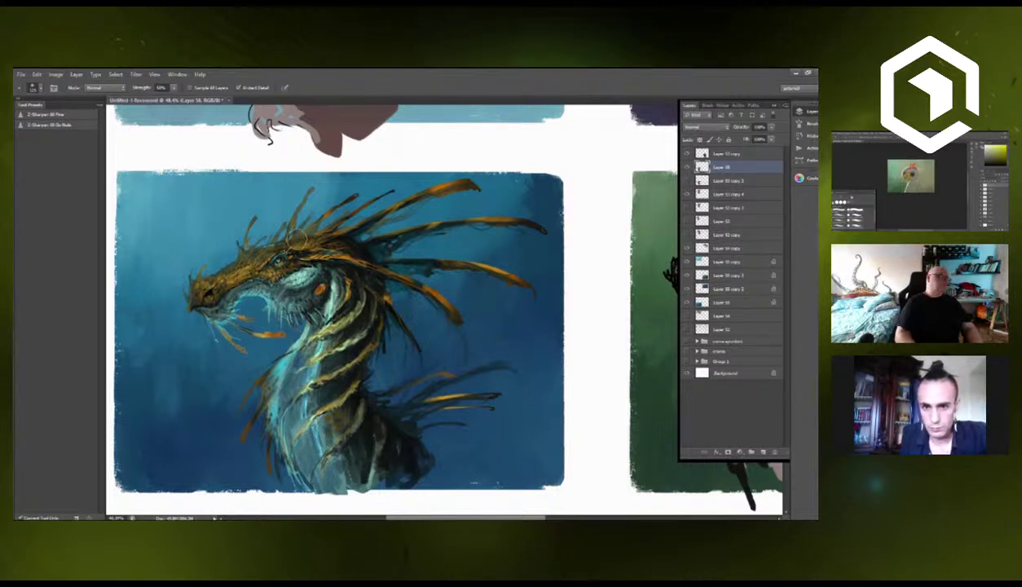
key(b)
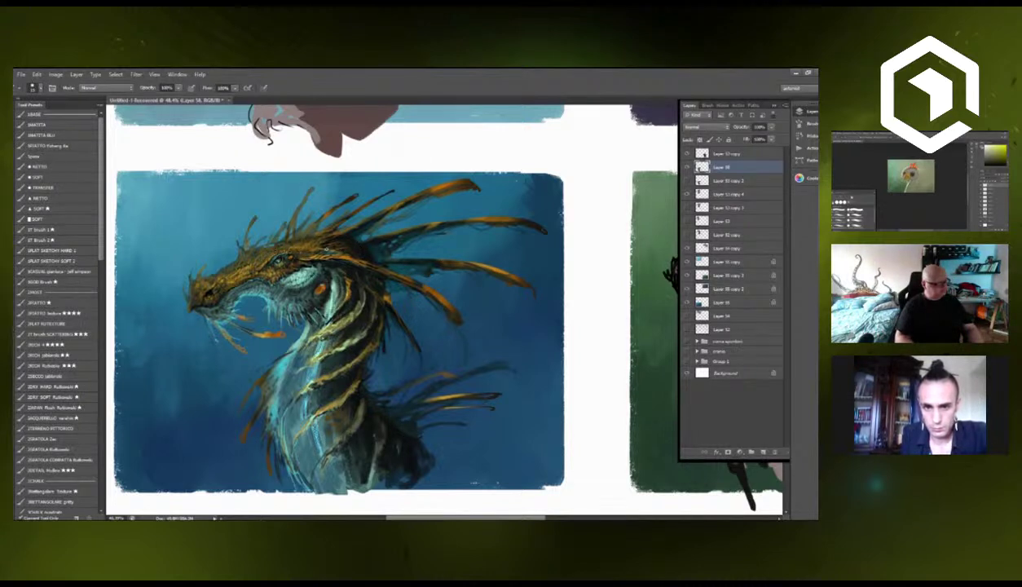
mouse_move(318, 243)
mouse_down()
mouse_move(348, 239)
mouse_move(339, 240)
mouse_up()
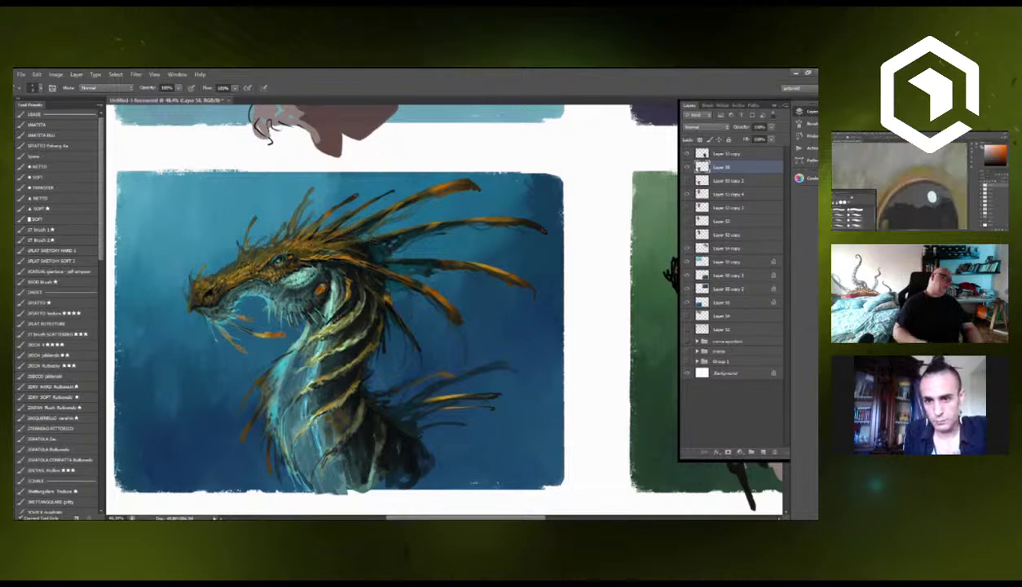
Examine the finished sea dragon up close and compare it with the other three creature panels on the sheet.
scroll(350, 328, down, 2)
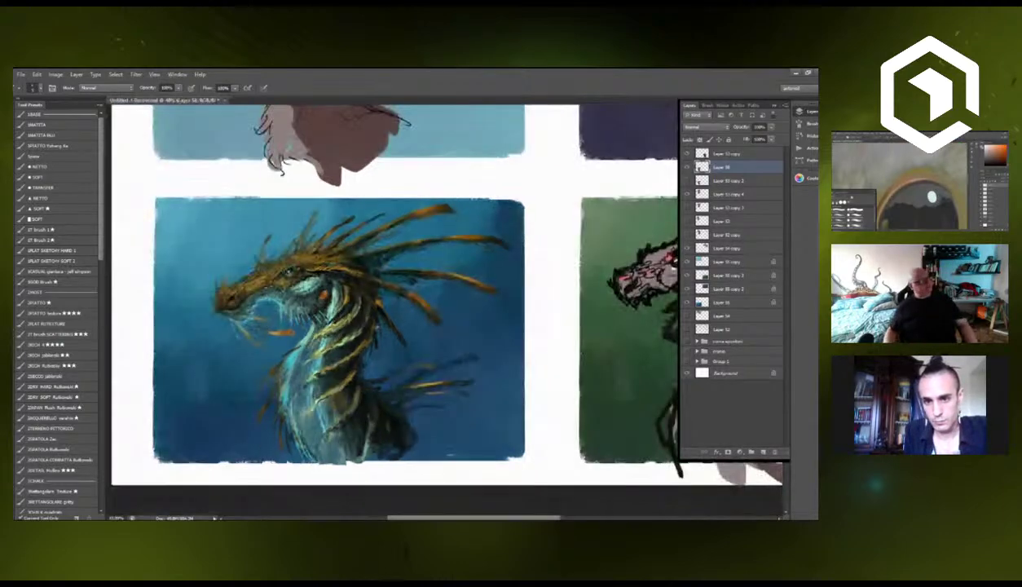
scroll(350, 328, up, 4)
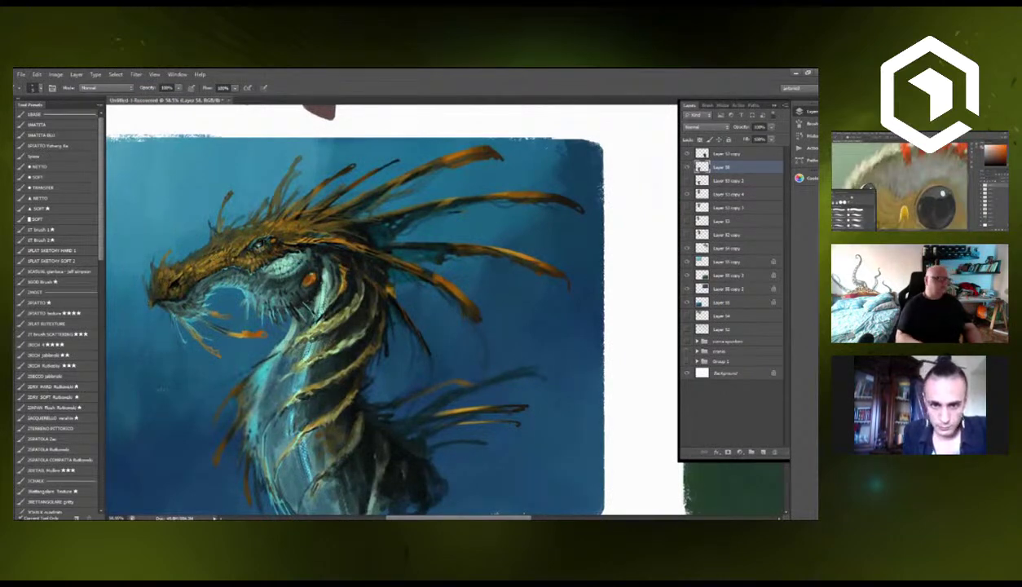
scroll(416, 297, down, 2)
scroll(415, 296, down, 1)
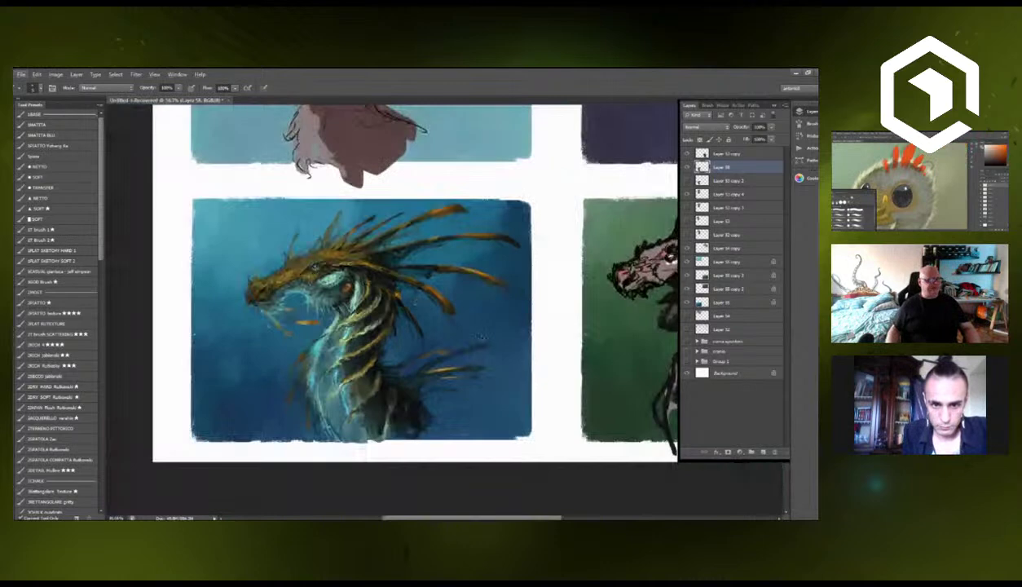
scroll(432, 318, up, 3)
scroll(377, 361, down, 2)
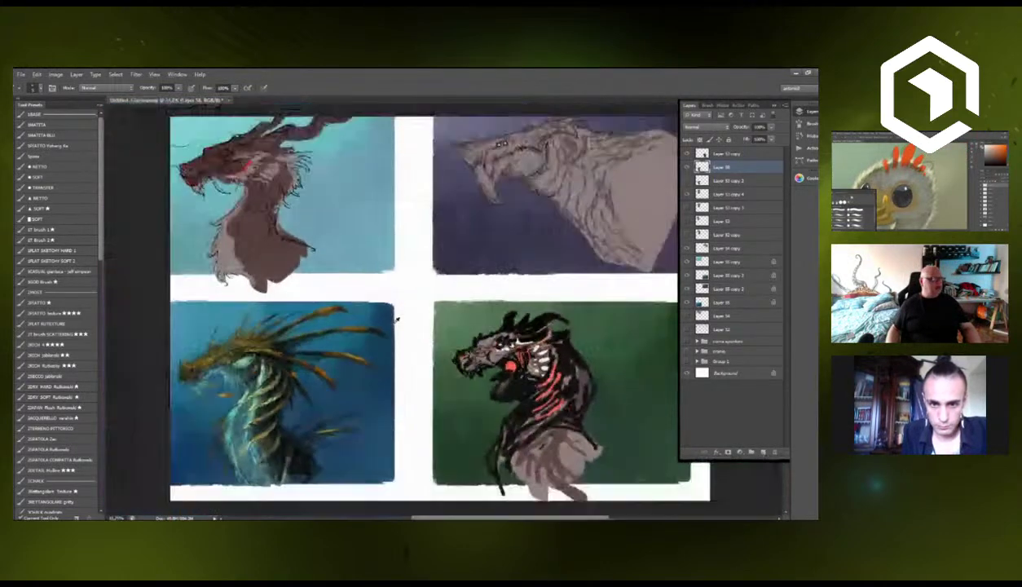
scroll(461, 321, up, 1)
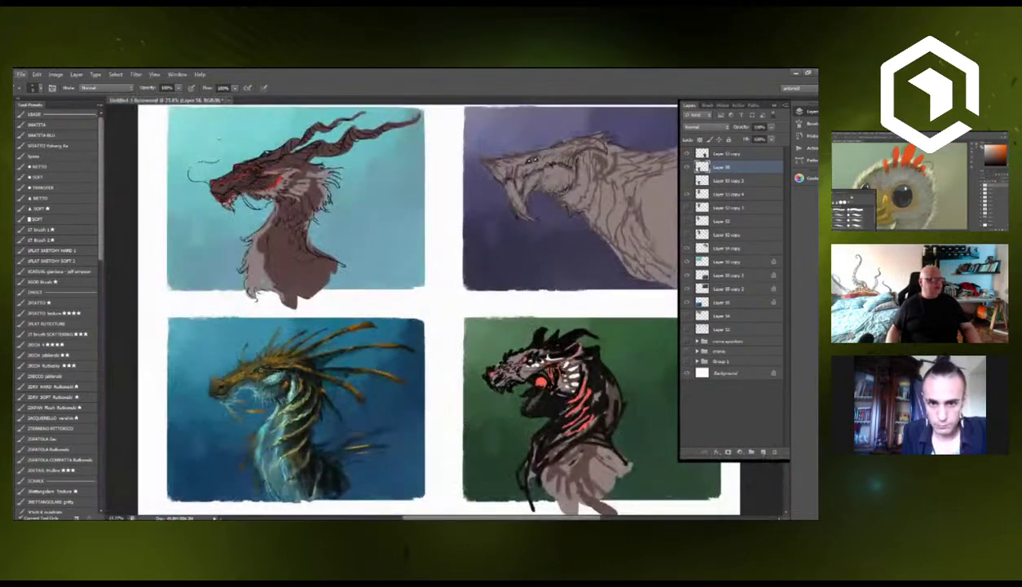
drag(461, 321, 389, 332)
scroll(389, 331, down, 1)
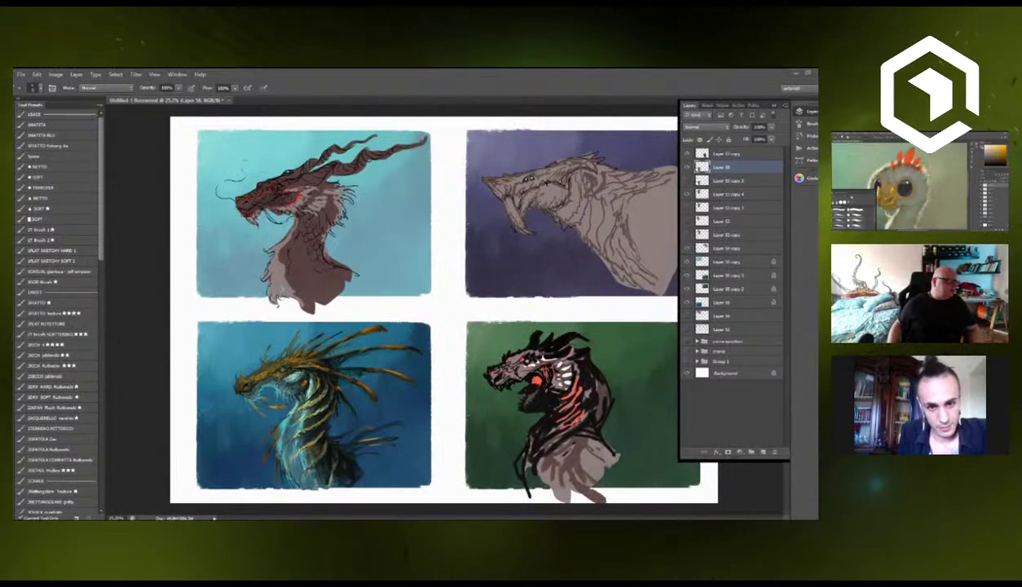
scroll(570, 329, down, 2)
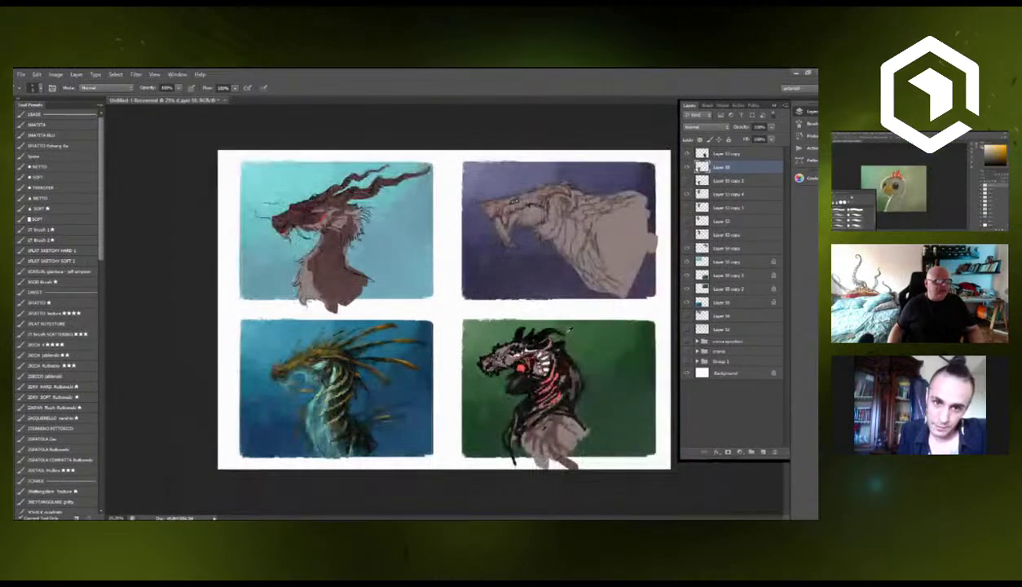
Select the beaked creature's layer in the purple panel, choose a jablonski brush preset and add a new layer clipped to it.
scroll(574, 323, up, 2)
scroll(622, 262, up, 1)
scroll(622, 262, up, 1)
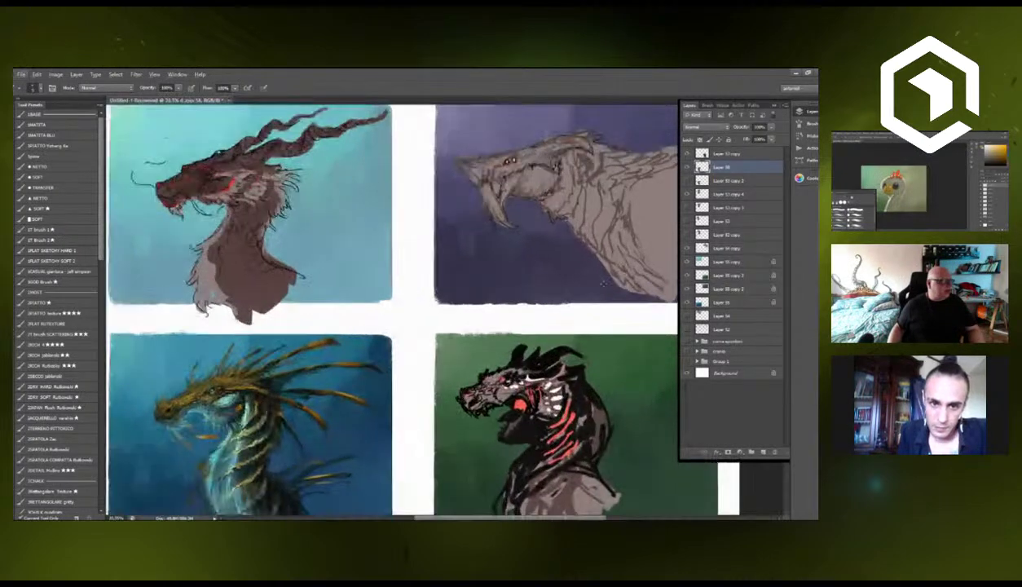
drag(592, 281, 518, 313)
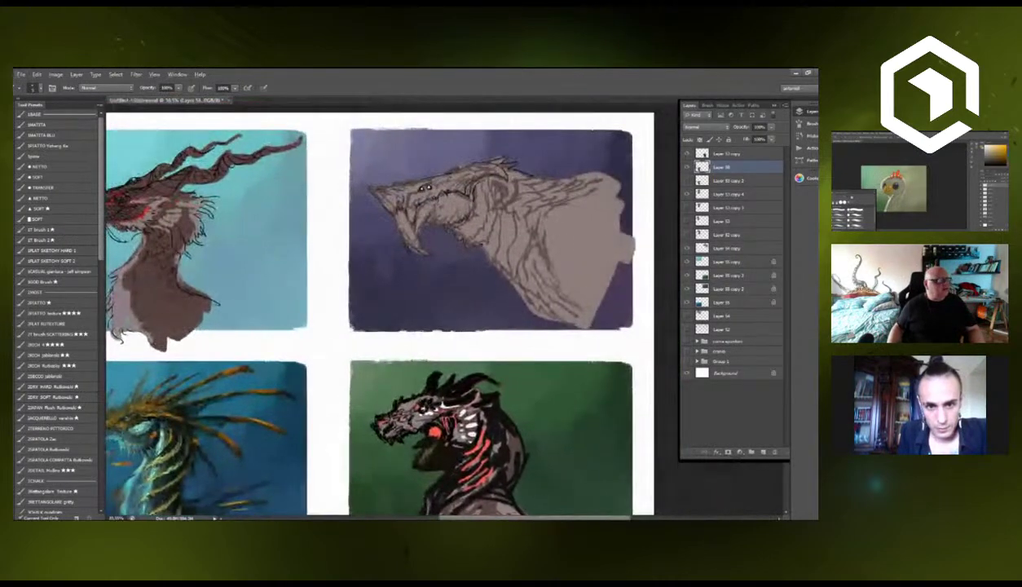
scroll(540, 254, up, 4)
scroll(562, 237, up, 2)
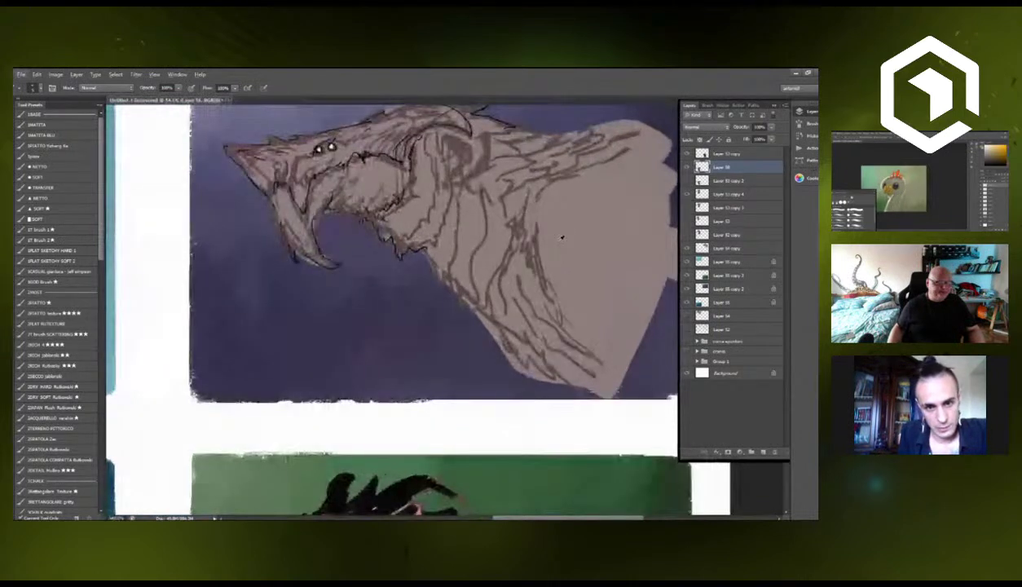
ctrl+click(442, 199)
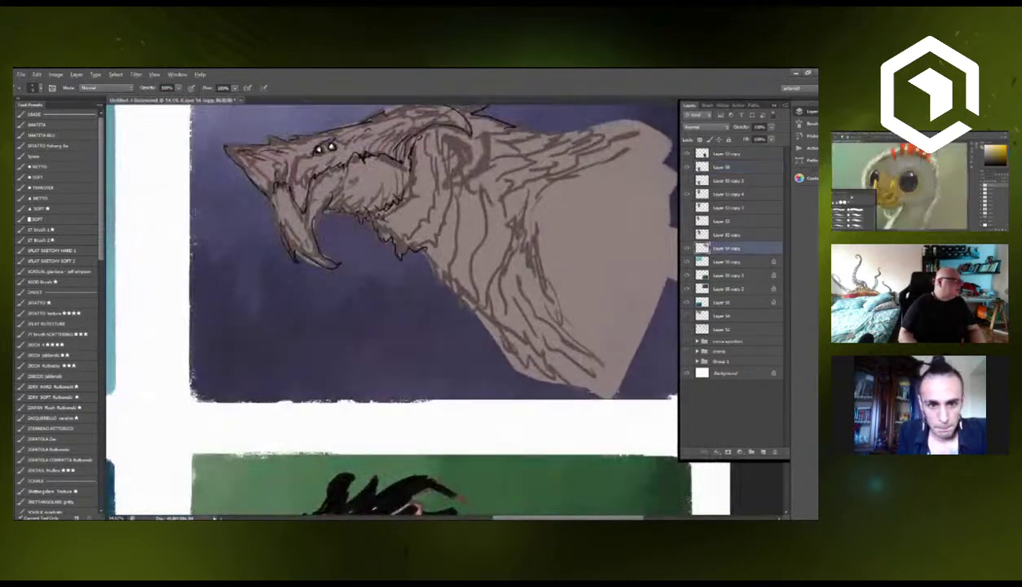
click(70, 355)
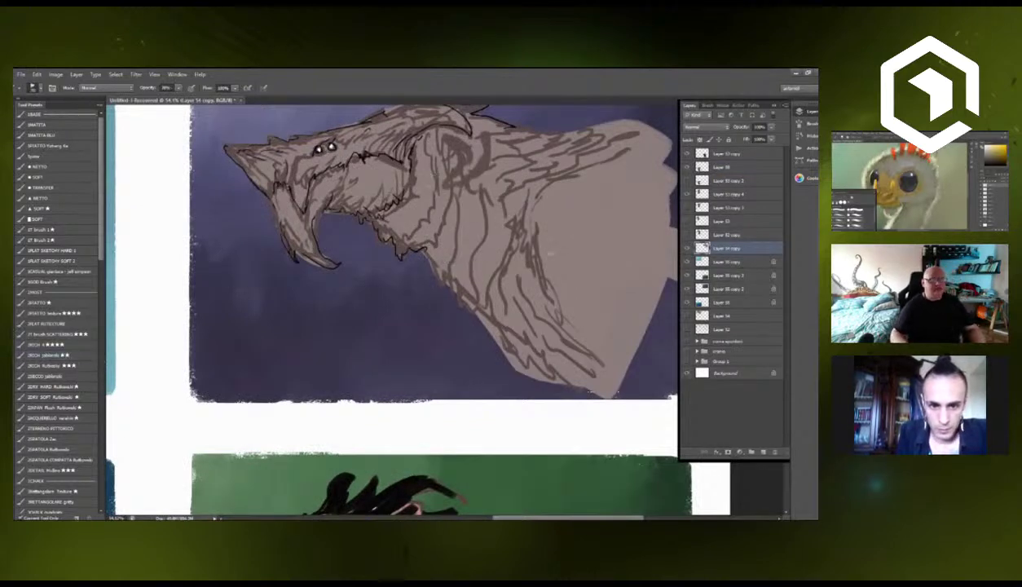
click(763, 453)
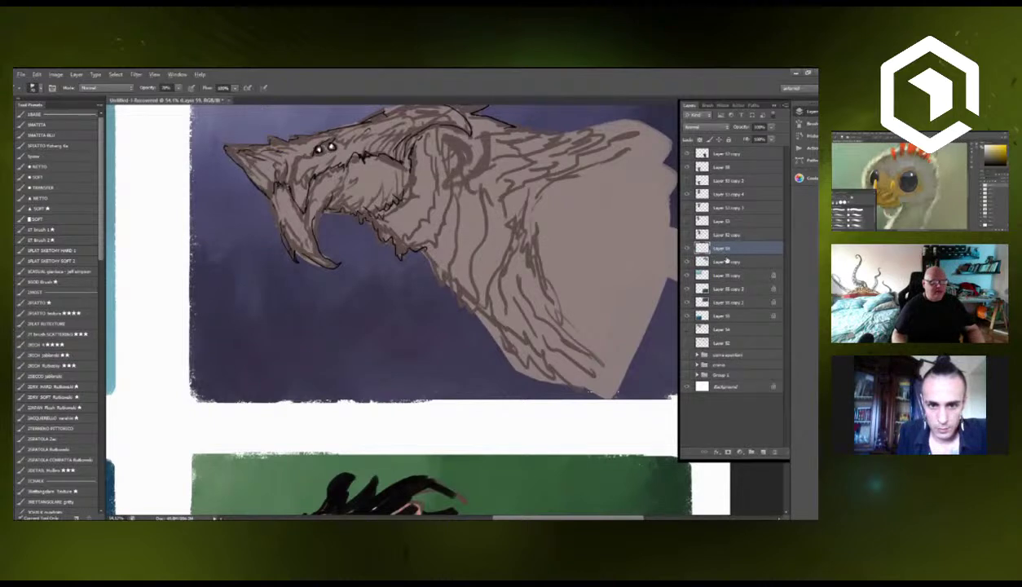
alt+click(730, 253)
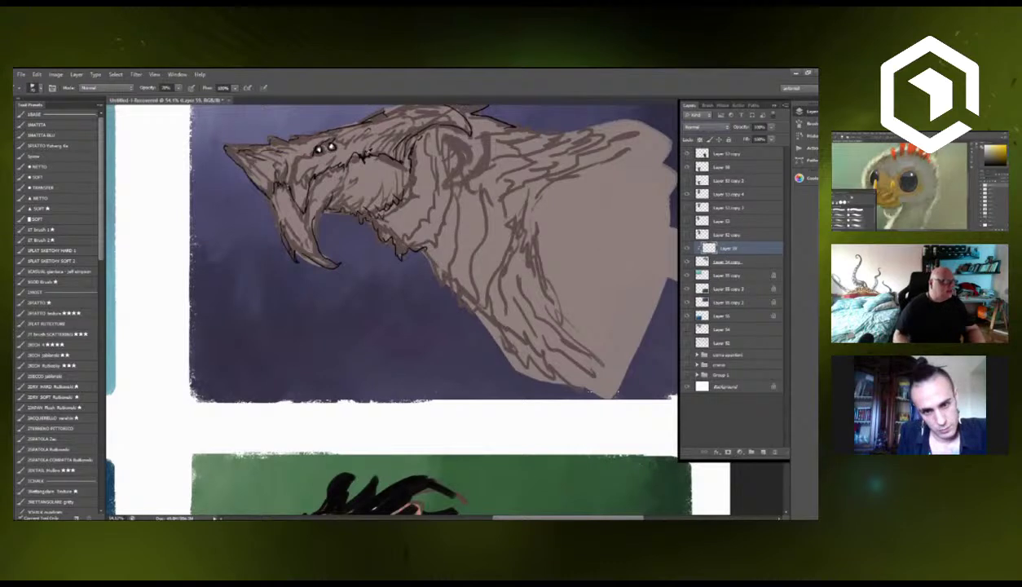
Block in dark brown strokes over the creature's upper head, hooked beak and cheek.
mouse_move(237, 155)
mouse_down()
mouse_move(256, 175)
mouse_move(251, 159)
mouse_move(297, 152)
mouse_move(273, 167)
mouse_move(269, 192)
mouse_move(286, 203)
mouse_move(312, 161)
mouse_move(359, 132)
mouse_move(349, 143)
mouse_move(366, 139)
mouse_move(382, 151)
mouse_move(407, 130)
mouse_move(396, 156)
mouse_up()
mouse_move(313, 216)
mouse_down()
mouse_move(303, 244)
mouse_move(287, 213)
mouse_move(312, 252)
mouse_move(324, 240)
mouse_up()
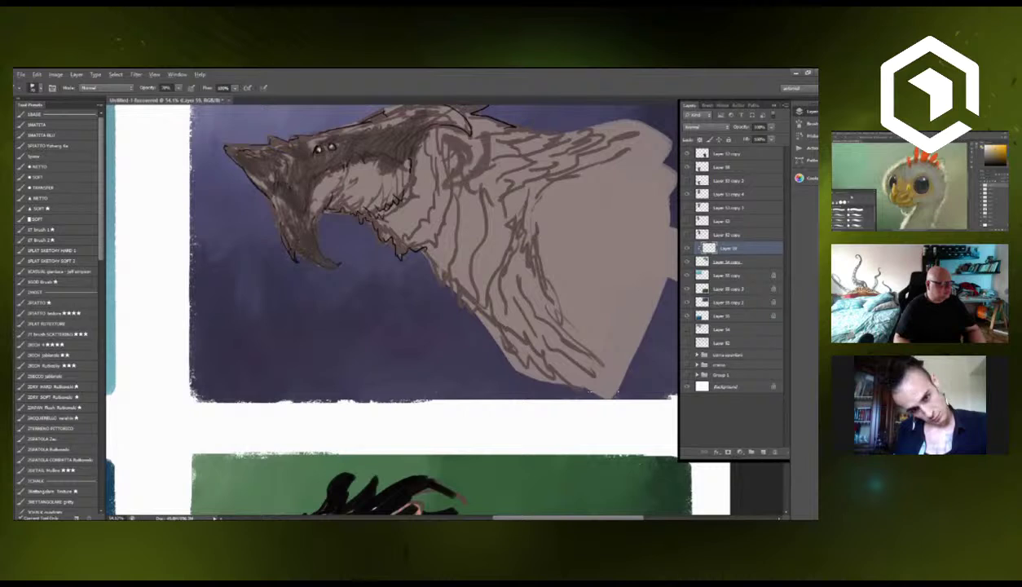
mouse_move(273, 196)
mouse_down()
mouse_move(289, 248)
mouse_move(314, 261)
mouse_move(310, 224)
mouse_move(299, 221)
mouse_move(342, 195)
mouse_move(367, 221)
mouse_move(349, 179)
mouse_move(373, 204)
mouse_move(391, 174)
mouse_move(348, 163)
mouse_move(341, 189)
mouse_move(364, 158)
mouse_up()
mouse_move(363, 158)
mouse_down()
mouse_move(377, 189)
mouse_move(394, 187)
mouse_up()
drag(337, 168, 321, 200)
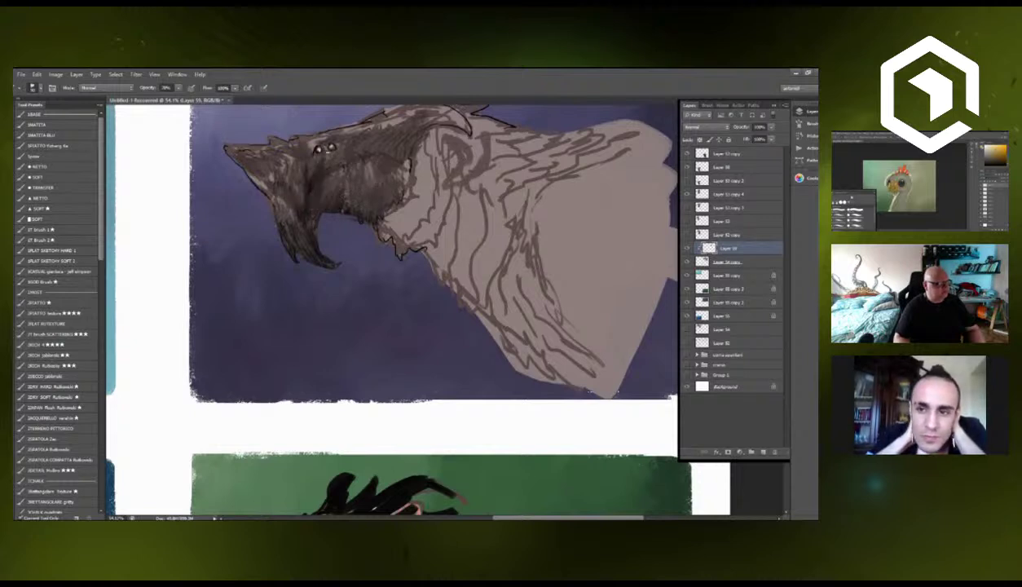
Deepen the dark tone on the beak, brow and side of the head, painting over the sketched eyes.
mouse_move(321, 158)
mouse_down()
mouse_move(290, 178)
mouse_move(292, 195)
mouse_move(274, 177)
mouse_up()
mouse_move(270, 165)
mouse_down()
mouse_move(282, 186)
mouse_move(267, 177)
mouse_up()
drag(237, 146, 263, 193)
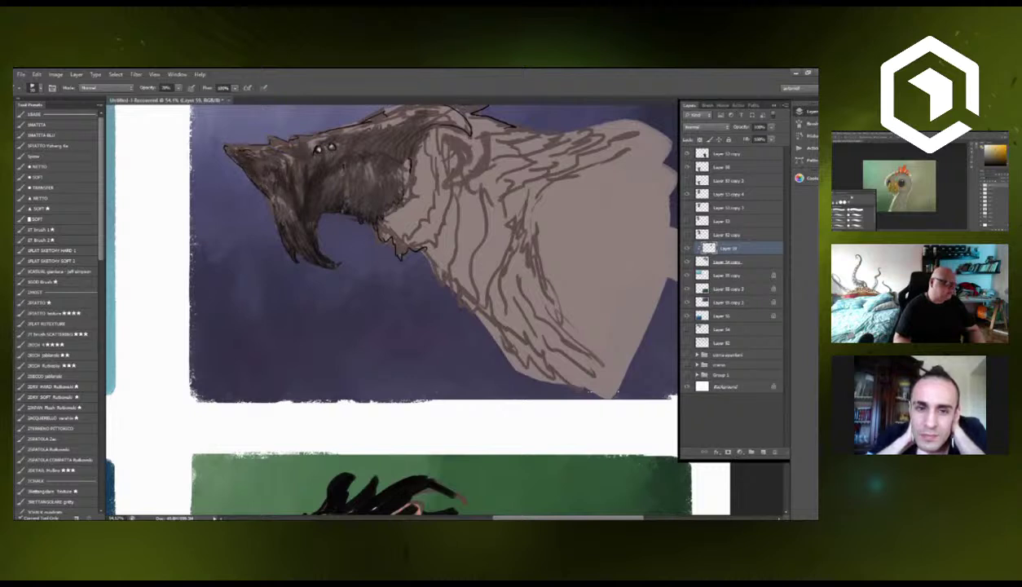
mouse_move(291, 137)
mouse_down()
mouse_move(313, 153)
mouse_move(381, 122)
mouse_move(343, 146)
mouse_move(361, 149)
mouse_up()
mouse_move(400, 119)
mouse_down()
mouse_move(376, 149)
mouse_move(409, 120)
mouse_up()
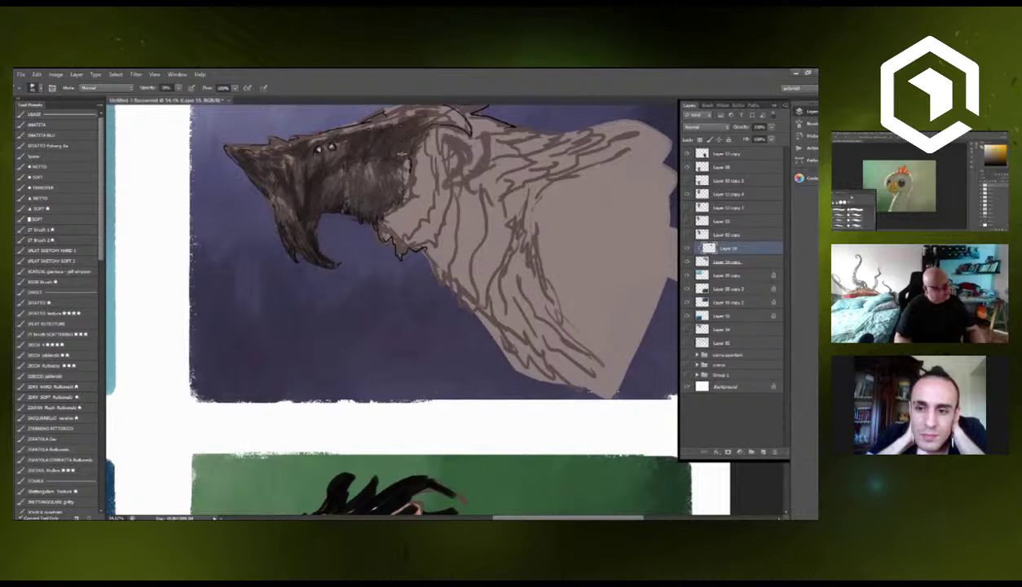
mouse_move(329, 163)
mouse_down()
mouse_move(339, 136)
mouse_move(300, 155)
mouse_up()
mouse_move(284, 185)
mouse_down()
mouse_move(295, 152)
mouse_move(257, 156)
mouse_up()
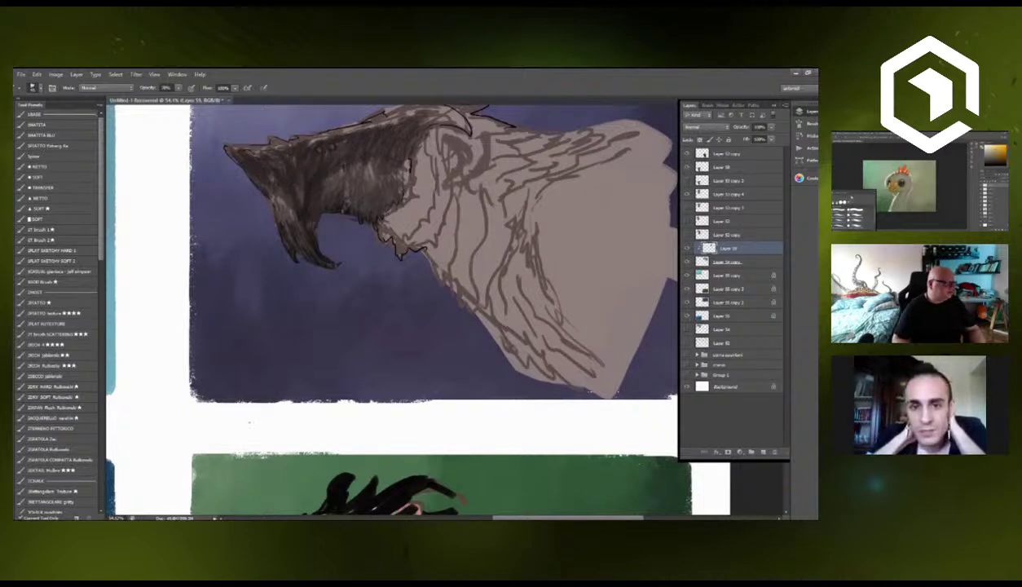
Paint light highlights along the top ridge of the beak and brow, and shade the beak side, cheek and jaw edge.
mouse_move(227, 147)
mouse_down()
mouse_move(366, 117)
mouse_move(369, 172)
mouse_up()
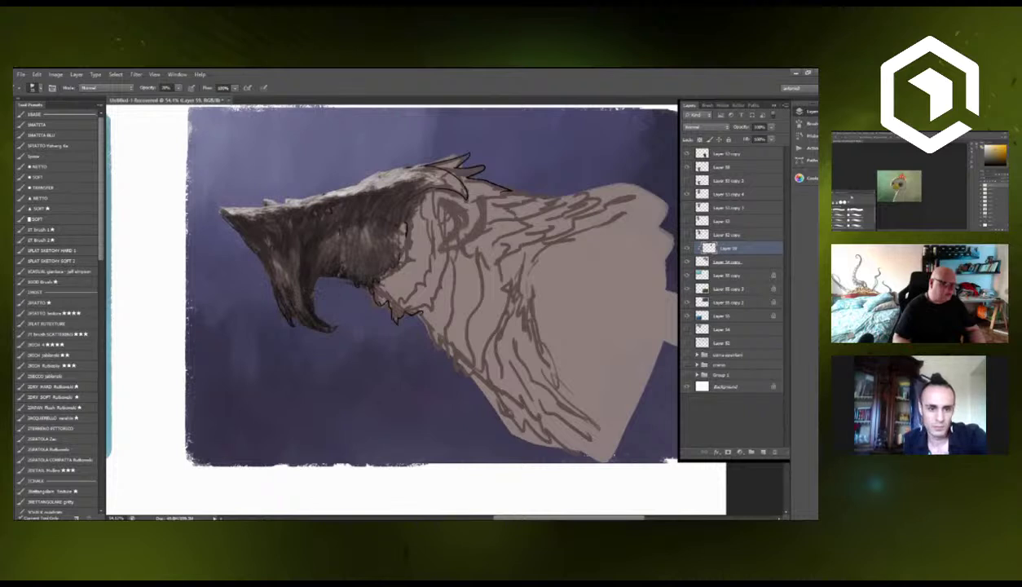
mouse_move(280, 267)
mouse_down()
mouse_move(285, 293)
mouse_move(279, 285)
mouse_up()
mouse_move(263, 250)
mouse_down()
mouse_move(269, 269)
mouse_move(273, 255)
mouse_move(300, 245)
mouse_up()
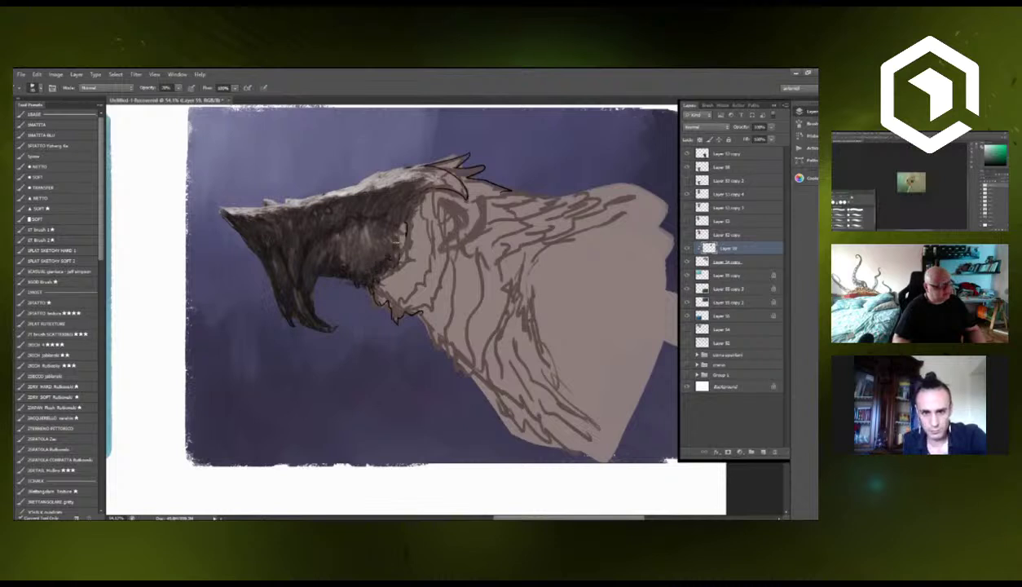
mouse_move(394, 238)
mouse_down()
mouse_move(364, 256)
mouse_move(376, 237)
mouse_move(354, 240)
mouse_move(373, 222)
mouse_move(355, 250)
mouse_up()
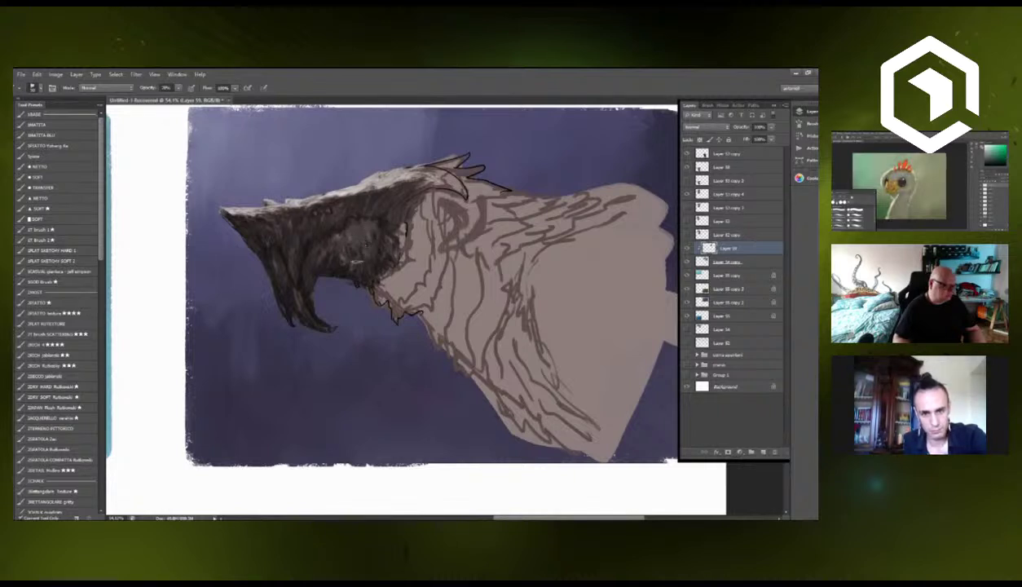
drag(328, 256, 342, 242)
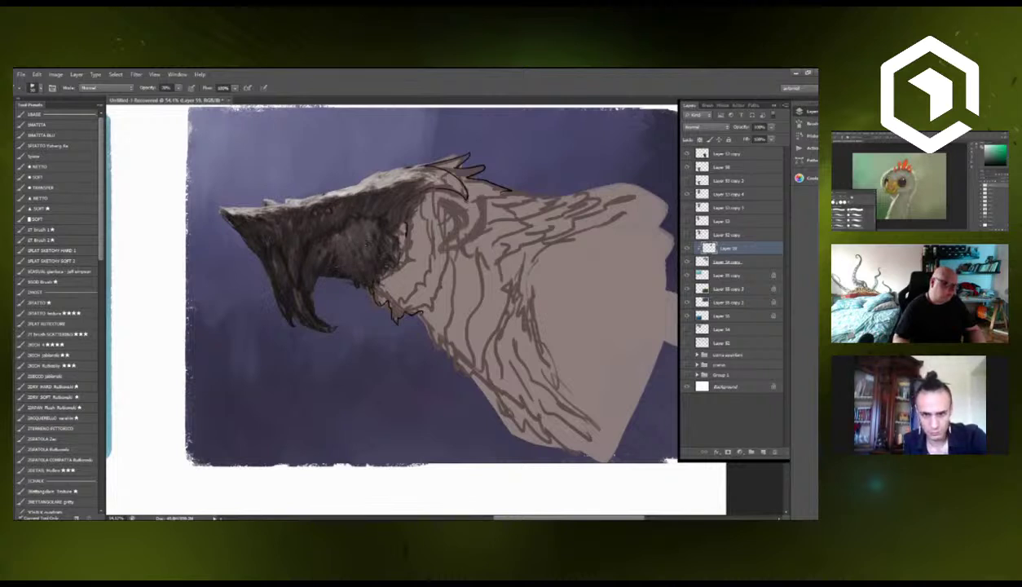
drag(370, 274, 378, 281)
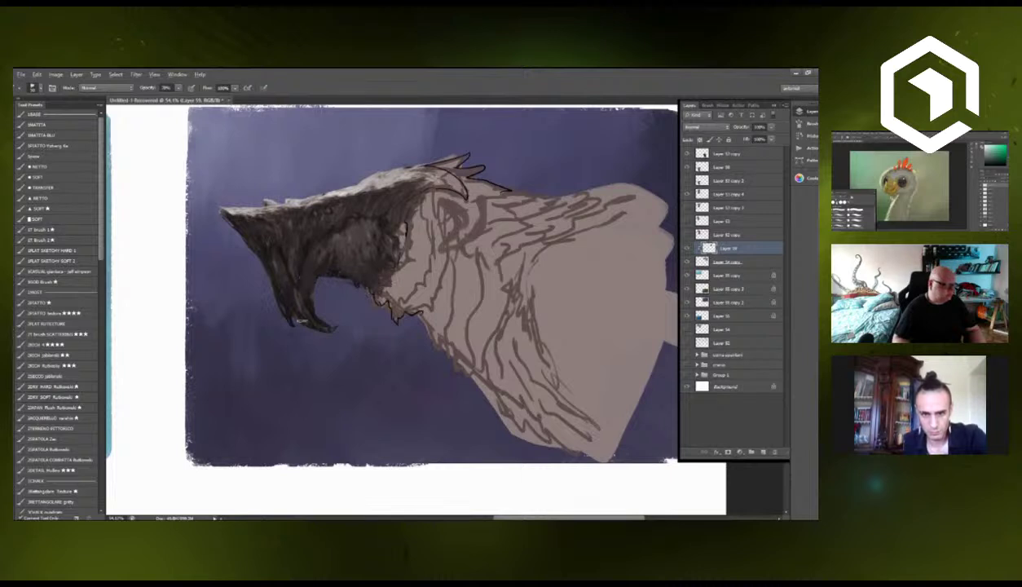
Paint dark strokes over the back of the creature's cheek and jaw, covering the sketch lines behind the beak.
mouse_move(364, 285)
mouse_down()
mouse_move(395, 243)
mouse_move(404, 220)
mouse_move(394, 199)
mouse_move(409, 187)
mouse_move(401, 206)
mouse_move(412, 220)
mouse_move(371, 302)
mouse_move(378, 285)
mouse_move(389, 295)
mouse_move(407, 285)
mouse_move(424, 205)
mouse_up()
mouse_move(388, 294)
mouse_down()
mouse_move(398, 264)
mouse_move(406, 284)
mouse_move(411, 214)
mouse_move(414, 261)
mouse_move(383, 298)
mouse_move(385, 311)
mouse_up()
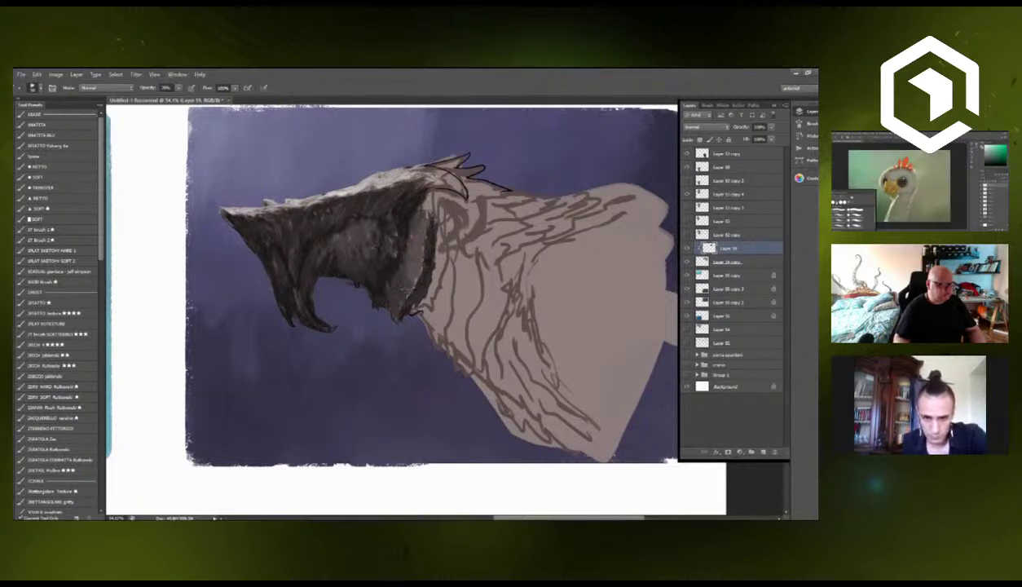
mouse_move(401, 261)
mouse_down()
mouse_move(382, 310)
mouse_move(400, 308)
mouse_up()
drag(414, 291, 411, 311)
drag(416, 198, 411, 209)
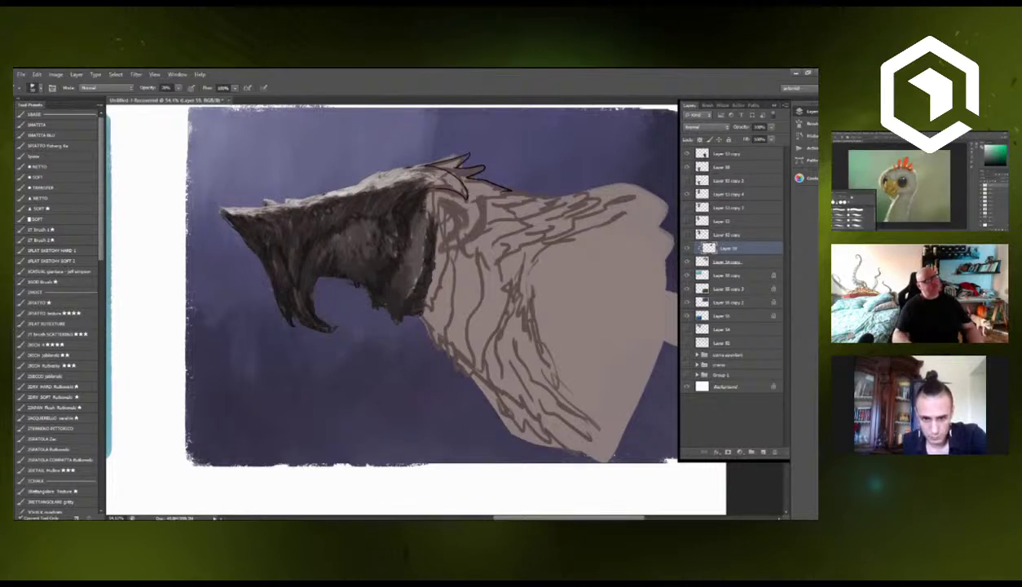
Paint light and dark strokes on the feathered crest at the back of the head, covering its outline.
drag(399, 168, 441, 155)
mouse_move(414, 167)
mouse_down()
mouse_move(453, 155)
mouse_move(431, 174)
mouse_move(443, 174)
mouse_up()
mouse_move(409, 183)
mouse_down()
mouse_move(434, 176)
mouse_move(400, 202)
mouse_up()
drag(406, 186, 442, 185)
mouse_move(405, 186)
mouse_down()
mouse_move(447, 175)
mouse_move(449, 187)
mouse_up()
mouse_move(412, 183)
mouse_down()
mouse_move(432, 179)
mouse_move(405, 175)
mouse_move(460, 166)
mouse_move(437, 167)
mouse_up()
mouse_move(430, 169)
mouse_down()
mouse_move(454, 161)
mouse_move(430, 168)
mouse_move(453, 194)
mouse_up()
drag(417, 168, 458, 195)
mouse_move(418, 165)
mouse_down()
mouse_move(441, 160)
mouse_move(463, 200)
mouse_up()
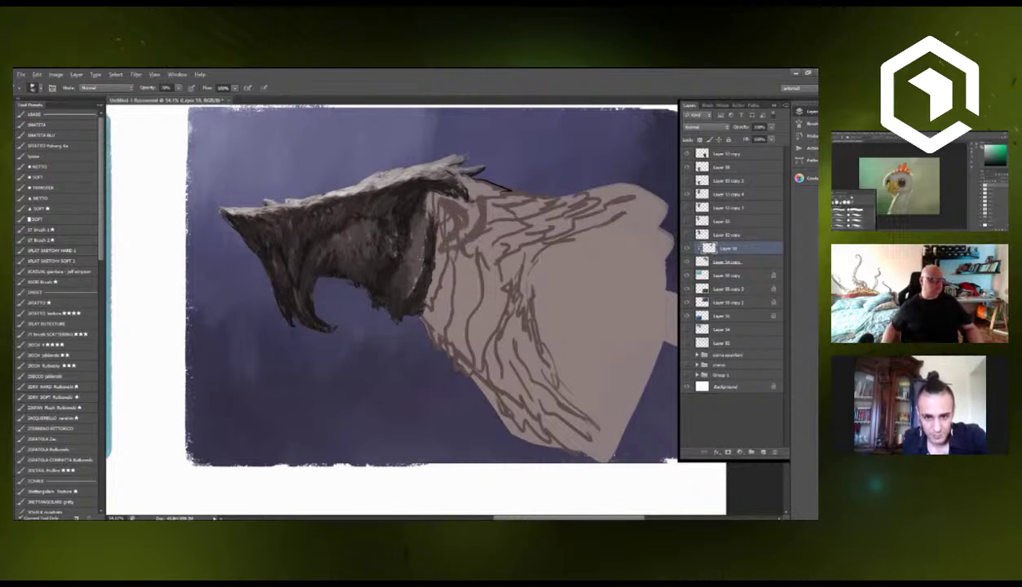
Block in dark streaks behind the cheek and along the front edge of the creature's neck down to its lower corner.
scroll(420, 259, down, 3)
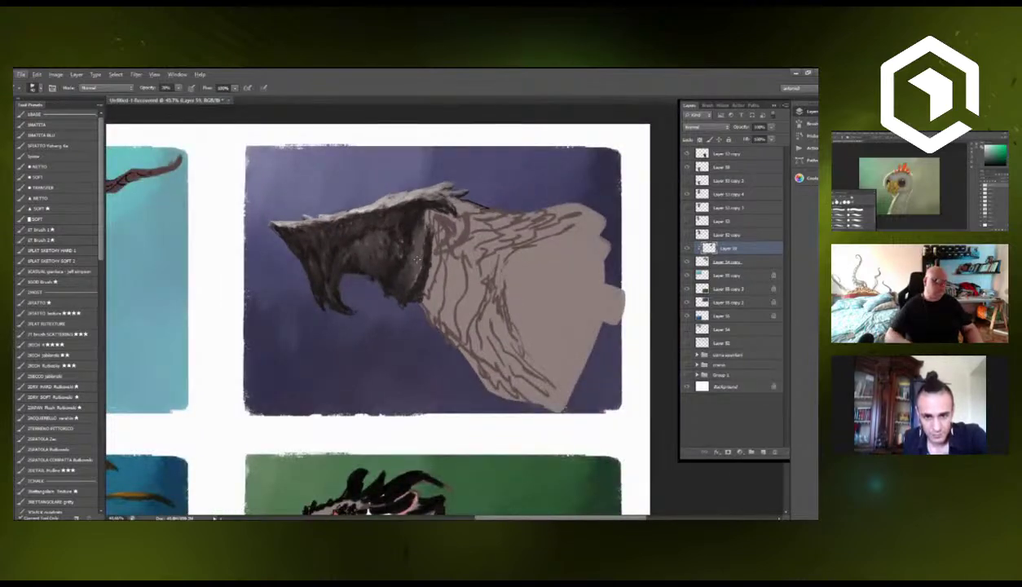
drag(432, 232, 422, 269)
drag(433, 234, 415, 311)
drag(422, 276, 411, 299)
drag(441, 237, 432, 325)
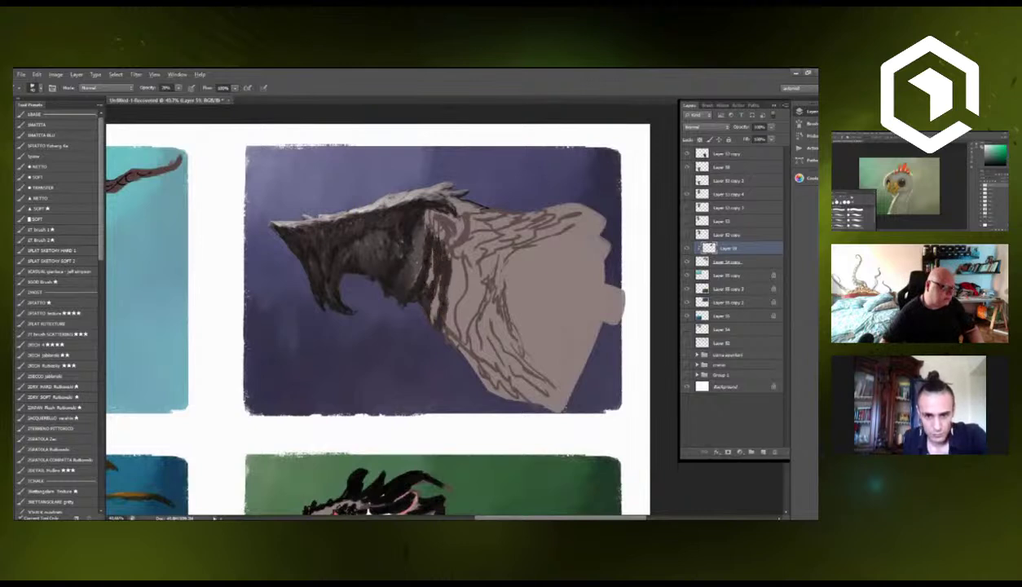
mouse_move(438, 282)
mouse_down()
mouse_move(431, 319)
mouse_move(450, 346)
mouse_up()
mouse_move(460, 248)
mouse_down()
mouse_move(451, 330)
mouse_move(471, 283)
mouse_move(475, 371)
mouse_move(457, 328)
mouse_move(464, 314)
mouse_move(491, 373)
mouse_up()
mouse_move(490, 373)
mouse_down()
mouse_move(485, 310)
mouse_move(524, 393)
mouse_up()
drag(524, 393, 496, 316)
Fill the lower neck and chest with dark vertical strokes over the sketched feather lines.
drag(492, 271, 512, 349)
drag(483, 261, 510, 393)
drag(475, 334, 481, 385)
drag(509, 348, 544, 402)
drag(515, 317, 537, 373)
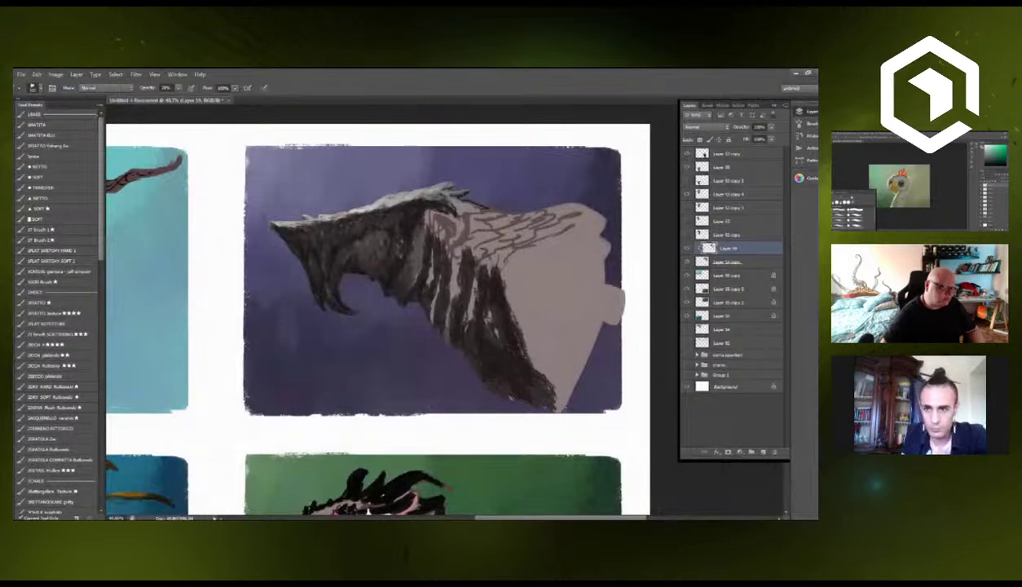
drag(515, 247, 538, 348)
drag(533, 308, 557, 364)
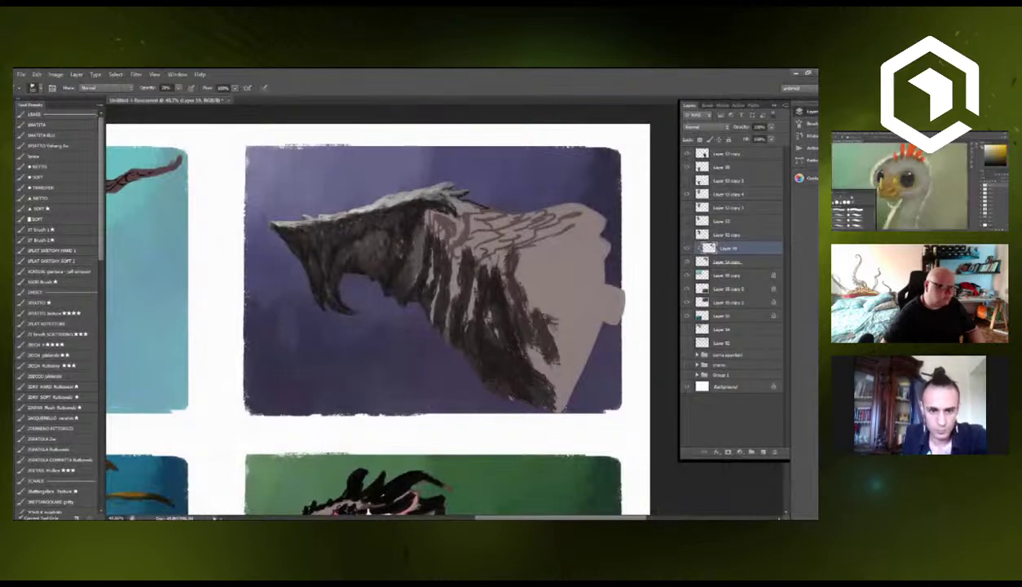
Lay a mid grey-brown tone over the shoulder and the upper part of the neck, with dark accents.
mouse_move(493, 249)
mouse_down()
mouse_move(515, 306)
mouse_move(551, 310)
mouse_move(544, 224)
mouse_move(516, 247)
mouse_up()
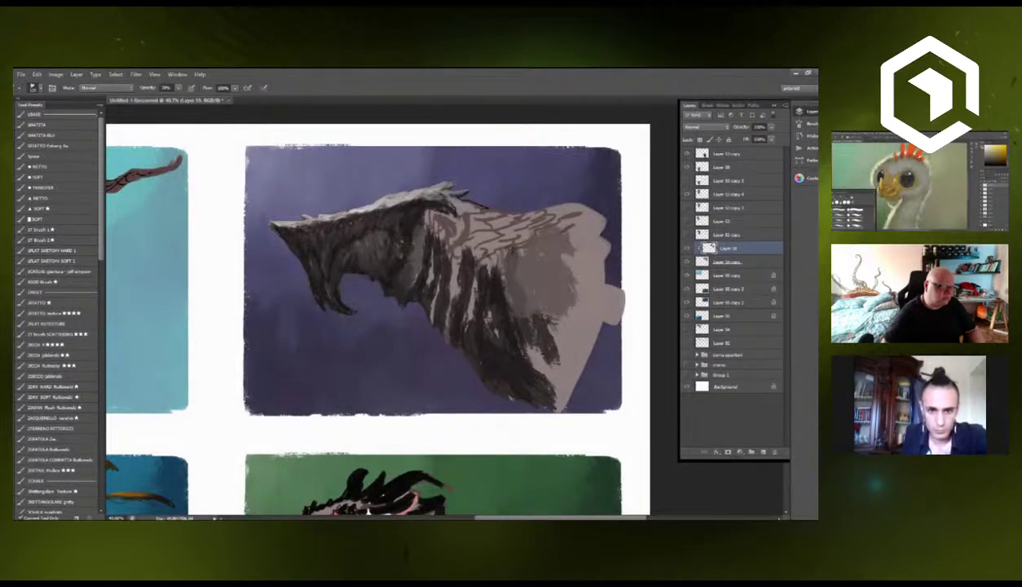
mouse_move(546, 212)
mouse_down()
mouse_move(494, 232)
mouse_move(477, 210)
mouse_move(421, 229)
mouse_move(437, 244)
mouse_move(480, 216)
mouse_move(455, 246)
mouse_move(496, 226)
mouse_move(471, 259)
mouse_move(480, 242)
mouse_move(566, 217)
mouse_up()
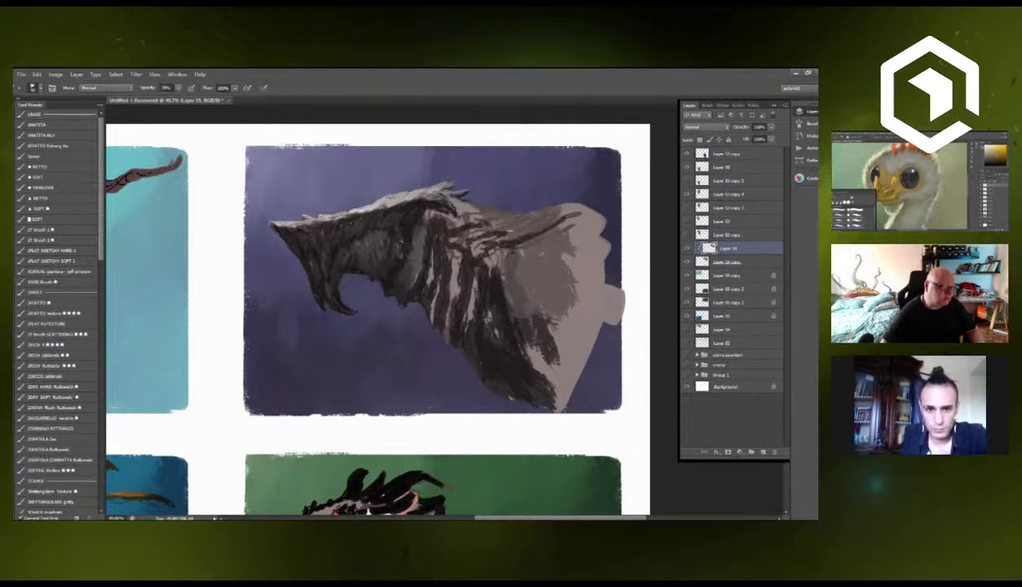
drag(494, 226, 529, 208)
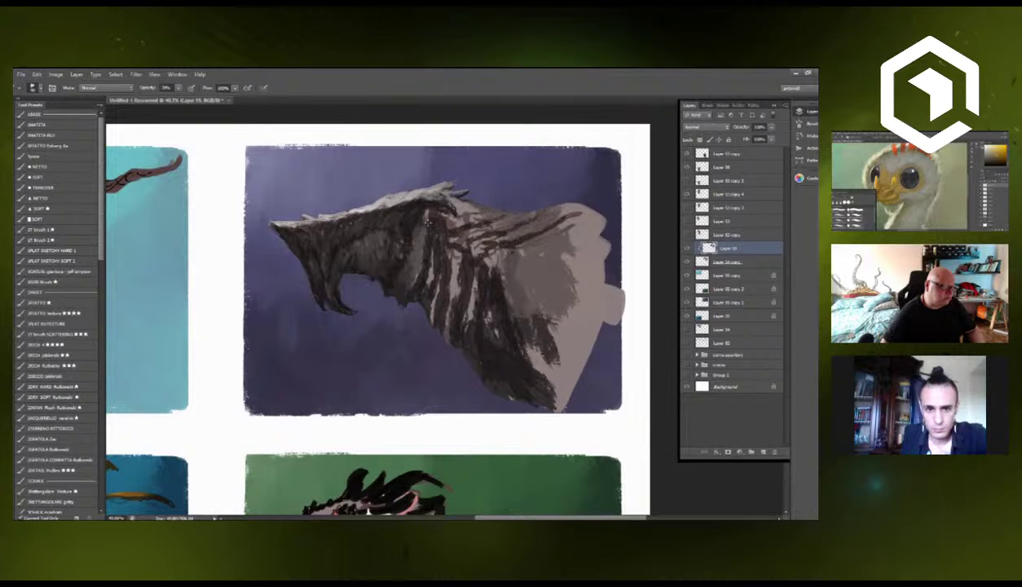
Blend grey-brown strokes over the area behind the cheek and the front of the neck, covering the light gaps.
drag(423, 221, 406, 289)
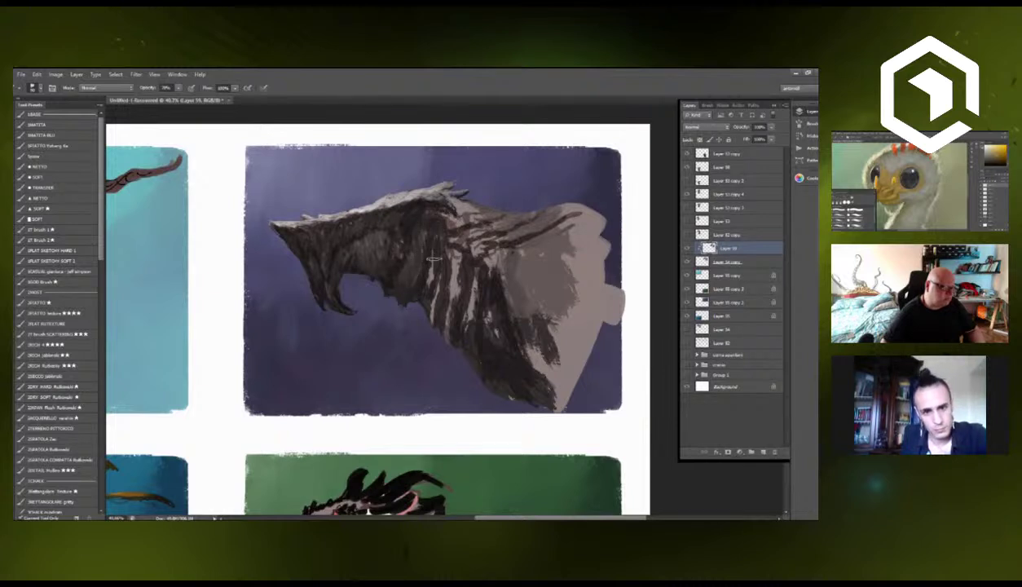
drag(425, 247, 411, 284)
drag(425, 237, 424, 313)
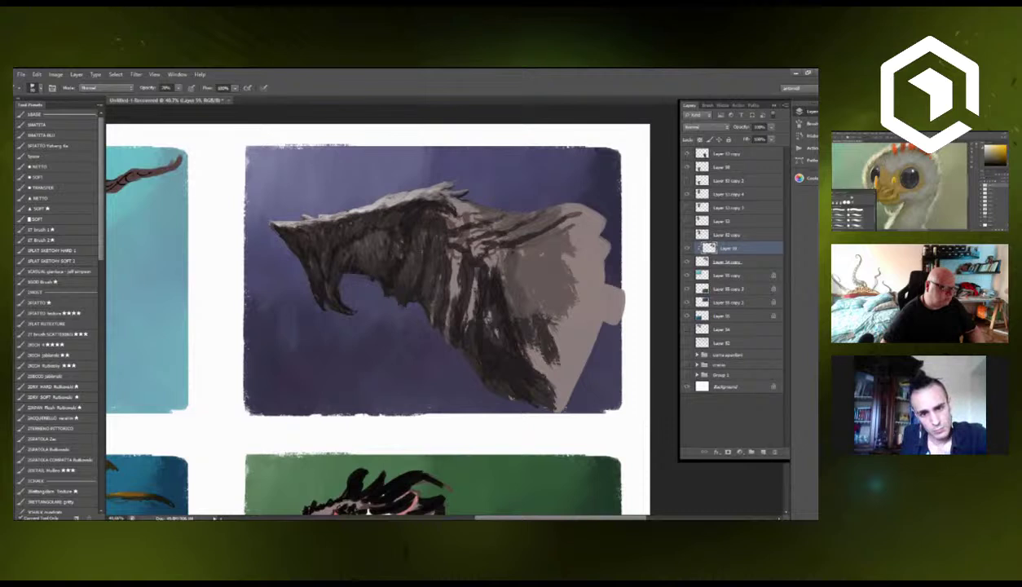
mouse_move(440, 248)
mouse_down()
mouse_move(452, 311)
mouse_move(440, 331)
mouse_up()
drag(428, 282, 431, 305)
mouse_move(423, 272)
mouse_down()
mouse_move(429, 318)
mouse_move(421, 286)
mouse_up()
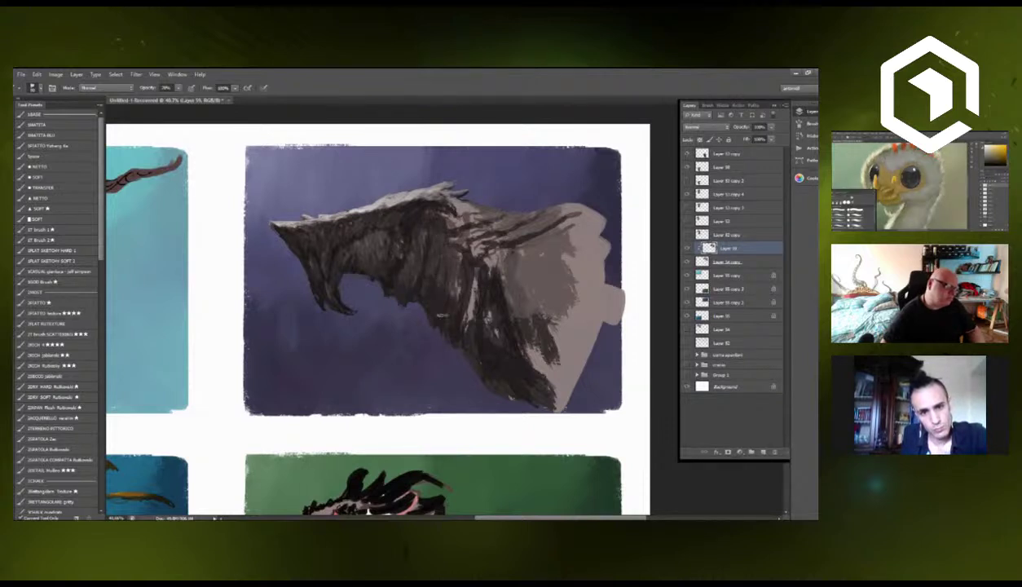
Cover the remaining flat shoulder and back in dark brown and add light strokes along the upper edge of the back.
mouse_move(435, 240)
mouse_down()
mouse_move(430, 266)
mouse_move(448, 241)
mouse_move(466, 244)
mouse_move(479, 213)
mouse_move(507, 232)
mouse_move(585, 206)
mouse_up()
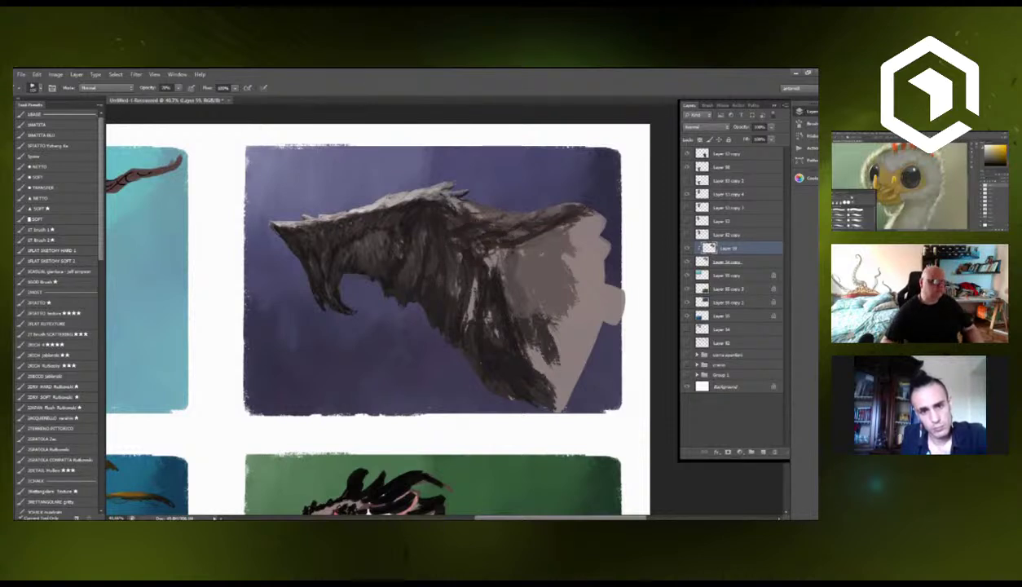
mouse_move(490, 260)
mouse_down()
mouse_move(504, 285)
mouse_move(562, 298)
mouse_up()
mouse_move(513, 273)
mouse_down()
mouse_move(544, 326)
mouse_move(521, 363)
mouse_move(555, 404)
mouse_up()
drag(525, 326, 561, 383)
mouse_move(534, 281)
mouse_down()
mouse_move(575, 355)
mouse_move(599, 314)
mouse_move(607, 252)
mouse_up()
drag(531, 247, 554, 265)
mouse_move(456, 199)
mouse_down()
mouse_move(479, 220)
mouse_move(584, 198)
mouse_up()
mouse_move(520, 242)
mouse_down()
mouse_move(583, 207)
mouse_move(536, 232)
mouse_move(552, 245)
mouse_move(591, 209)
mouse_up()
mouse_move(554, 254)
mouse_down()
mouse_move(593, 232)
mouse_move(560, 263)
mouse_move(504, 247)
mouse_up()
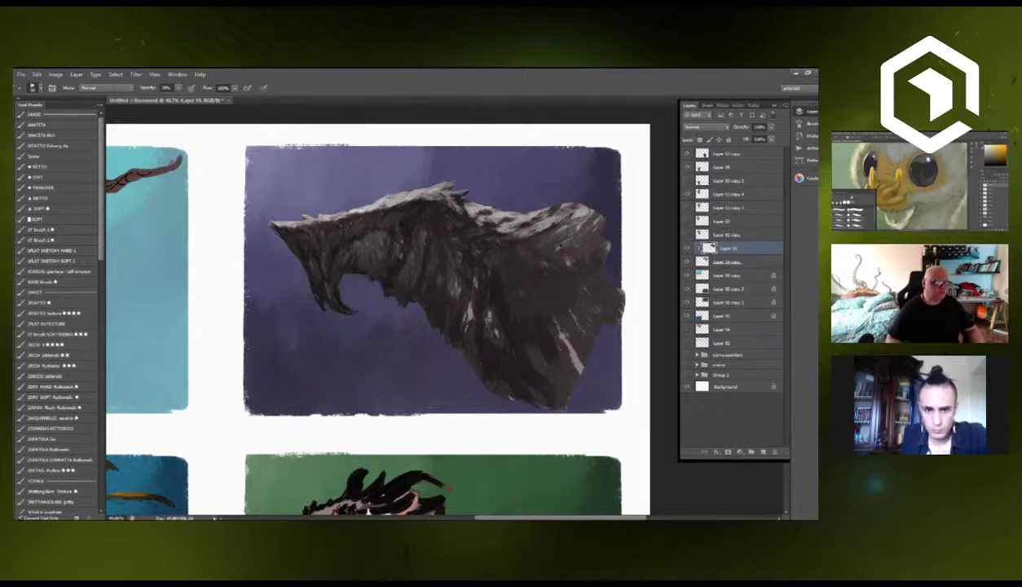
Paint light grey feather strokes across the shoulder and the middle of the neck.
mouse_move(538, 236)
mouse_down()
mouse_move(513, 264)
mouse_move(517, 290)
mouse_move(585, 222)
mouse_up()
drag(533, 290, 580, 253)
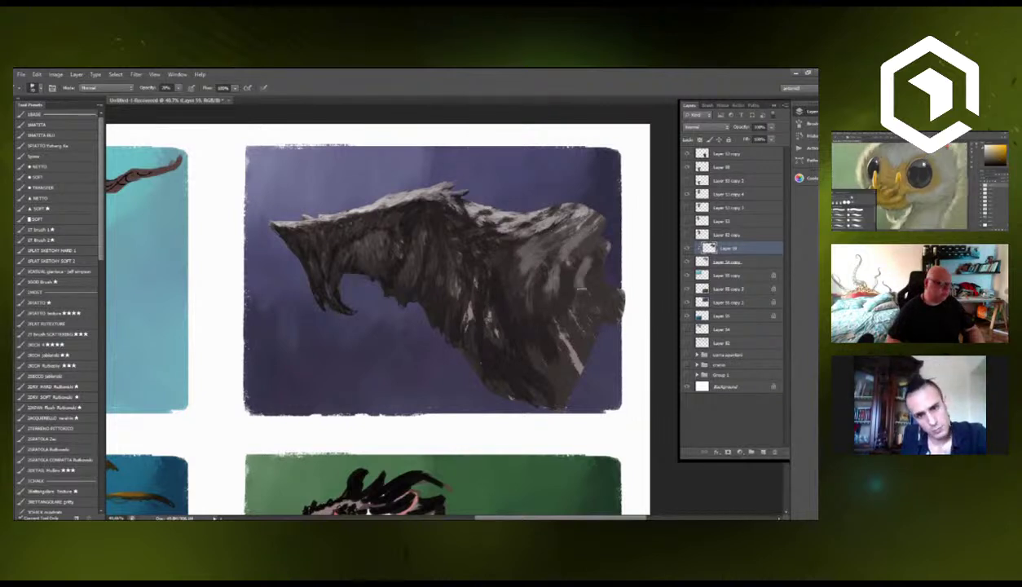
drag(564, 303, 573, 283)
drag(473, 286, 487, 343)
drag(479, 283, 469, 330)
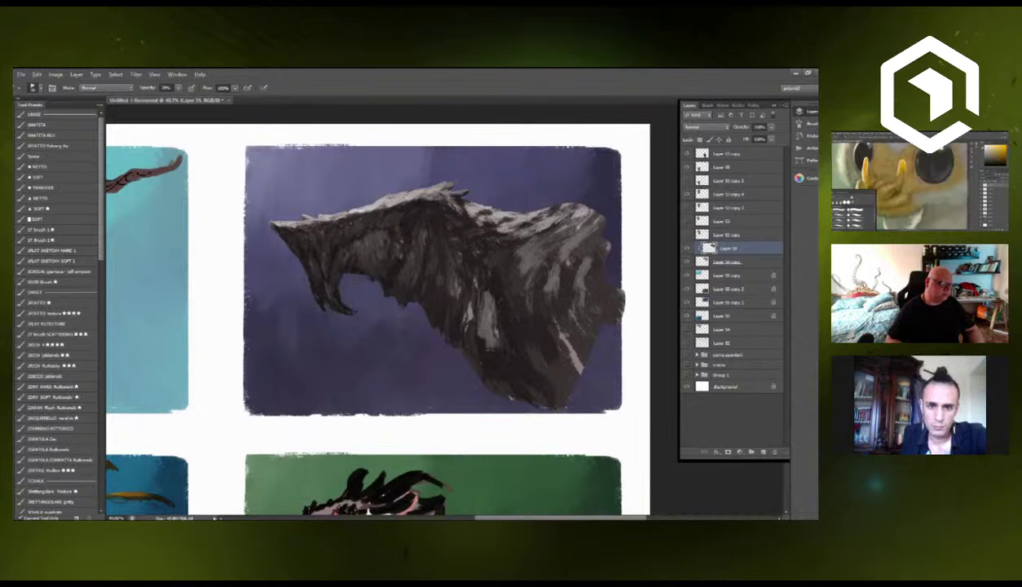
Tone down the light patches on the neck and lower body with darker downward strokes.
drag(479, 284, 470, 339)
drag(484, 289, 479, 342)
drag(485, 308, 492, 340)
drag(461, 297, 463, 316)
drag(455, 295, 461, 327)
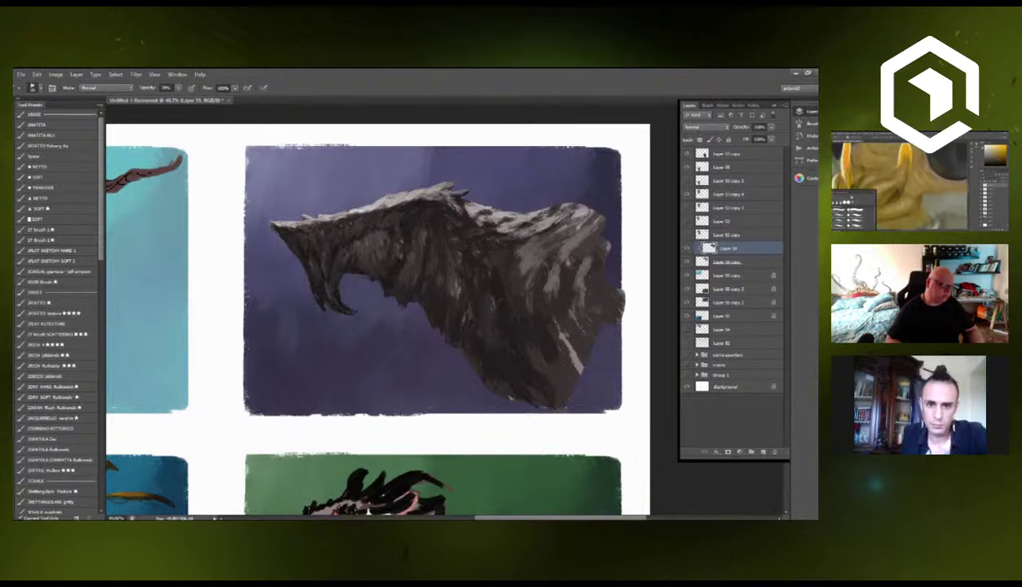
drag(450, 273, 453, 315)
mouse_move(446, 267)
mouse_down()
mouse_move(451, 300)
mouse_move(444, 289)
mouse_up()
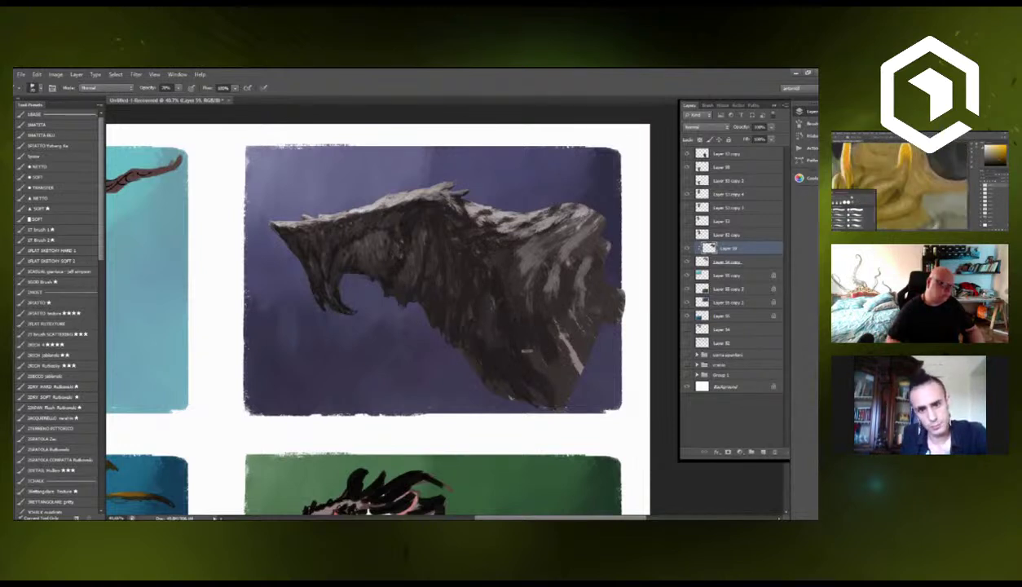
drag(538, 310, 590, 375)
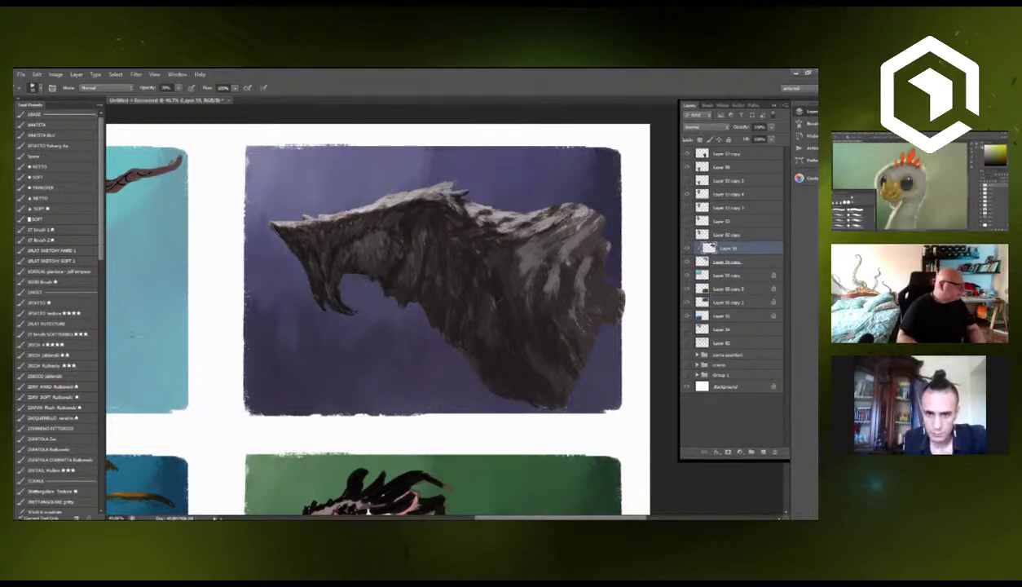
Choose the 2PIATTO texture brush preset and paint bright textured highlights along the top ridge of the beak and brow.
click(65, 313)
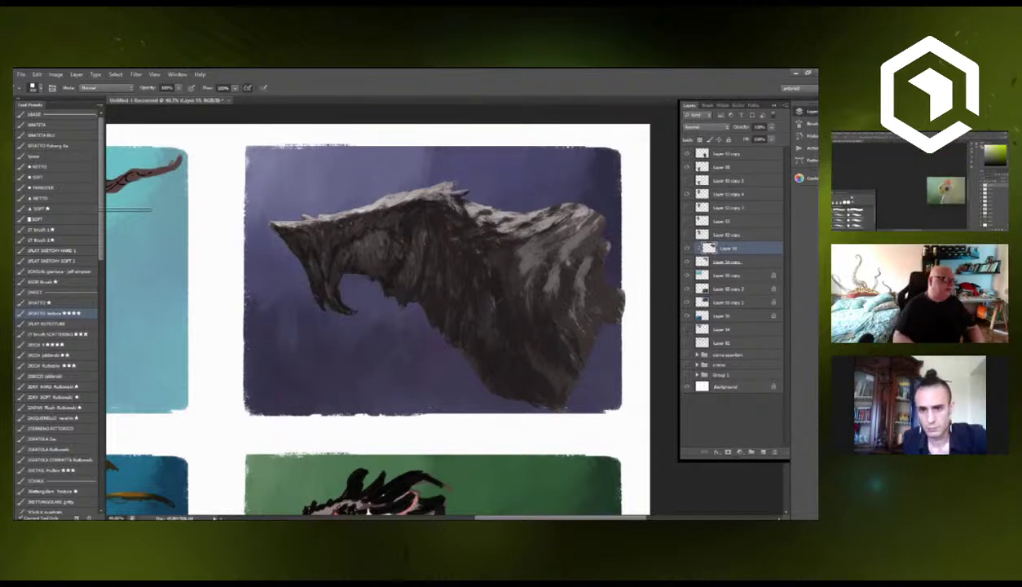
scroll(298, 216, up, 1)
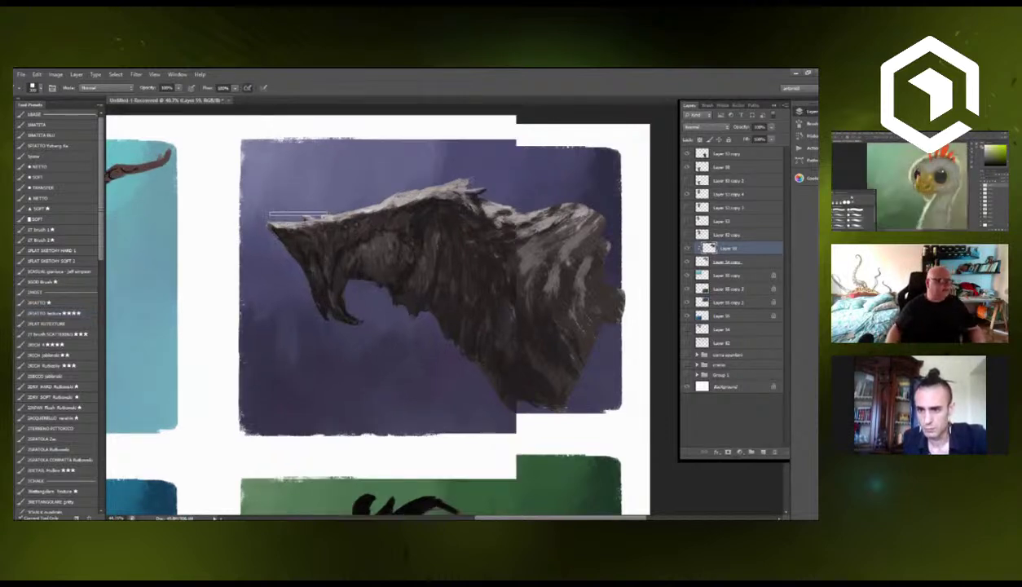
scroll(297, 216, up, 4)
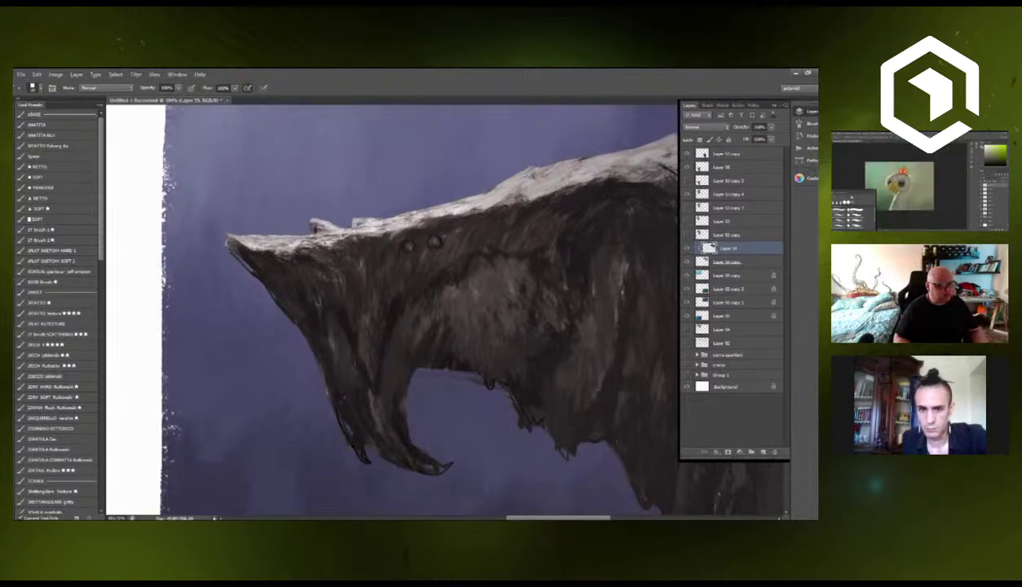
drag(469, 202, 417, 215)
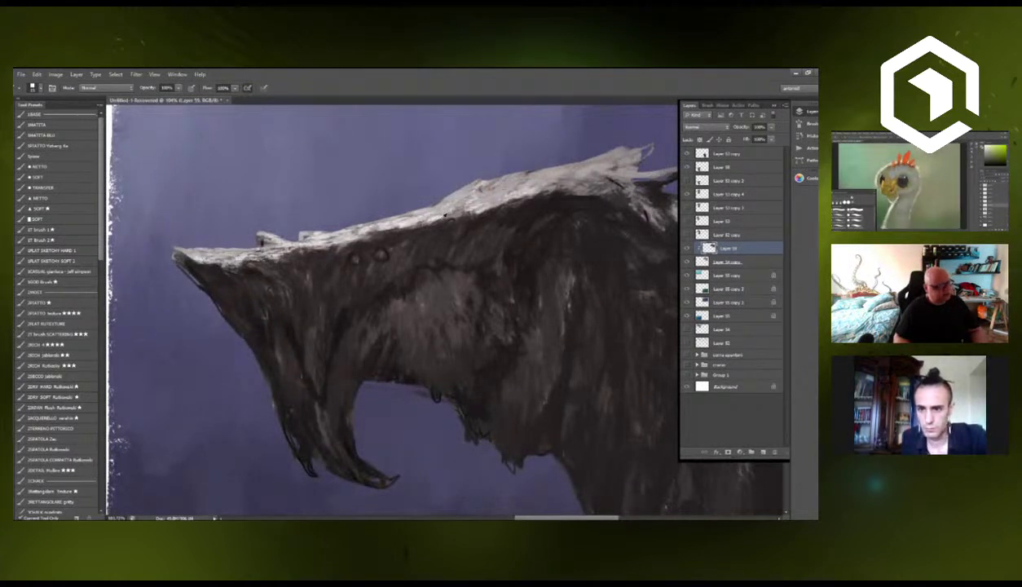
drag(524, 185, 458, 173)
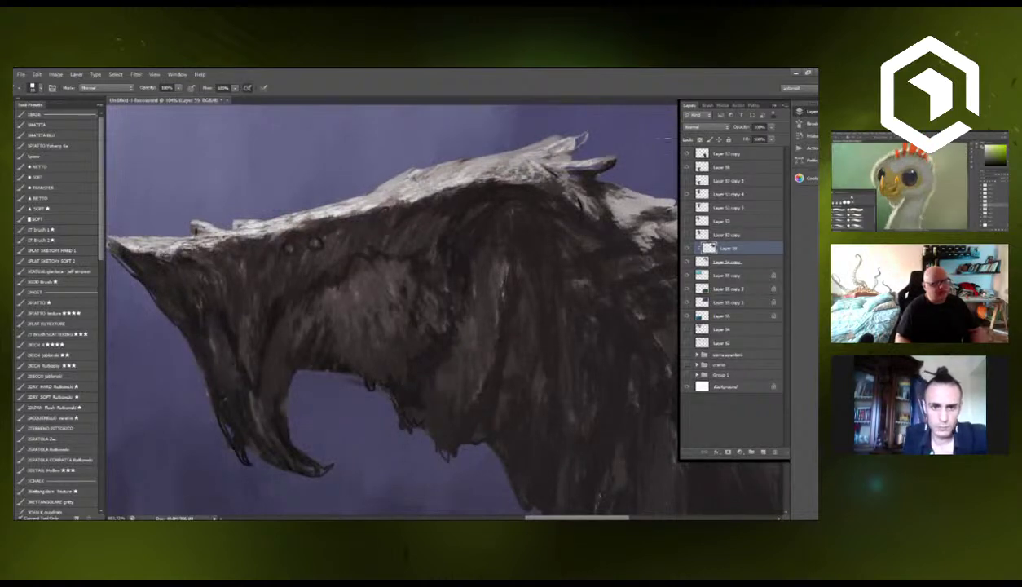
Merge the clipped paint layer into the creature's layer below and extend the crest feathers beyond the outline.
click(698, 140)
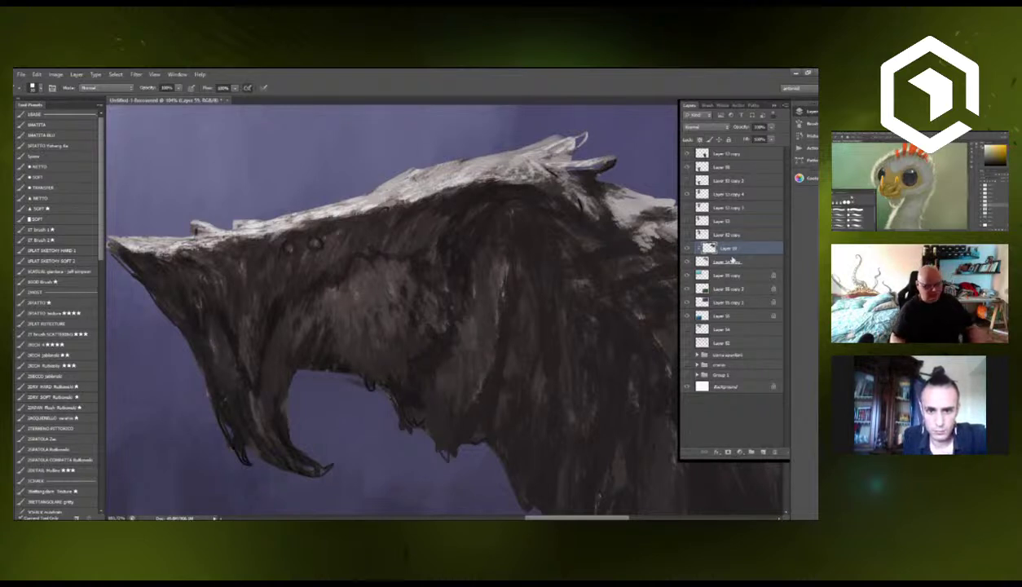
key(ctrl+e)
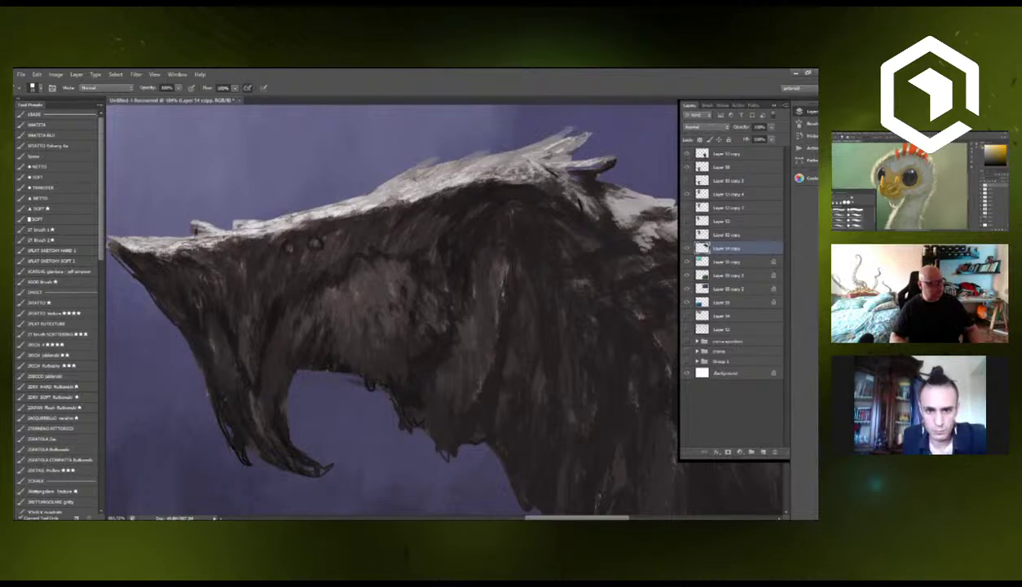
scroll(366, 278, down, 9)
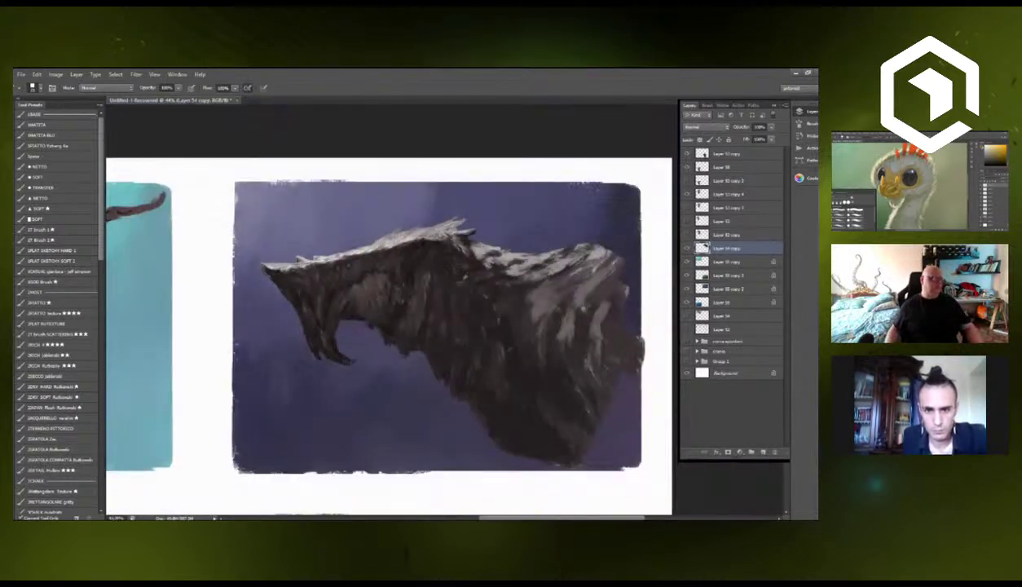
scroll(457, 279, up, 1)
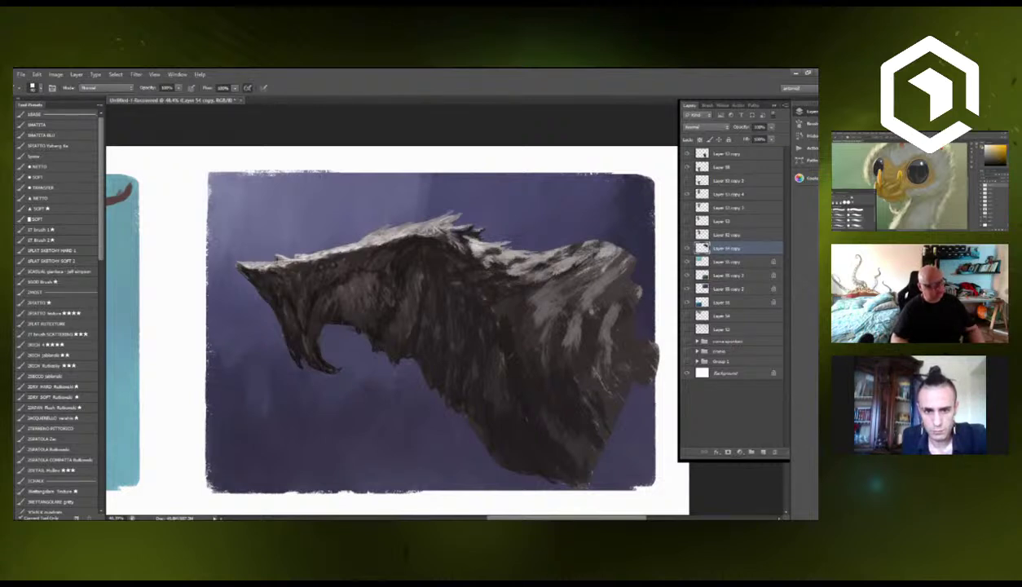
Paint small spiky feather tufts along the top edge of the back and dark strokes behind the crest.
drag(490, 244, 524, 247)
mouse_move(506, 242)
mouse_down()
mouse_move(522, 247)
mouse_move(505, 255)
mouse_move(580, 232)
mouse_up()
mouse_move(566, 245)
mouse_down()
mouse_move(582, 234)
mouse_move(560, 248)
mouse_up()
mouse_move(533, 261)
mouse_down()
mouse_move(547, 254)
mouse_move(535, 245)
mouse_up()
mouse_move(514, 259)
mouse_down()
mouse_move(541, 249)
mouse_move(511, 259)
mouse_up()
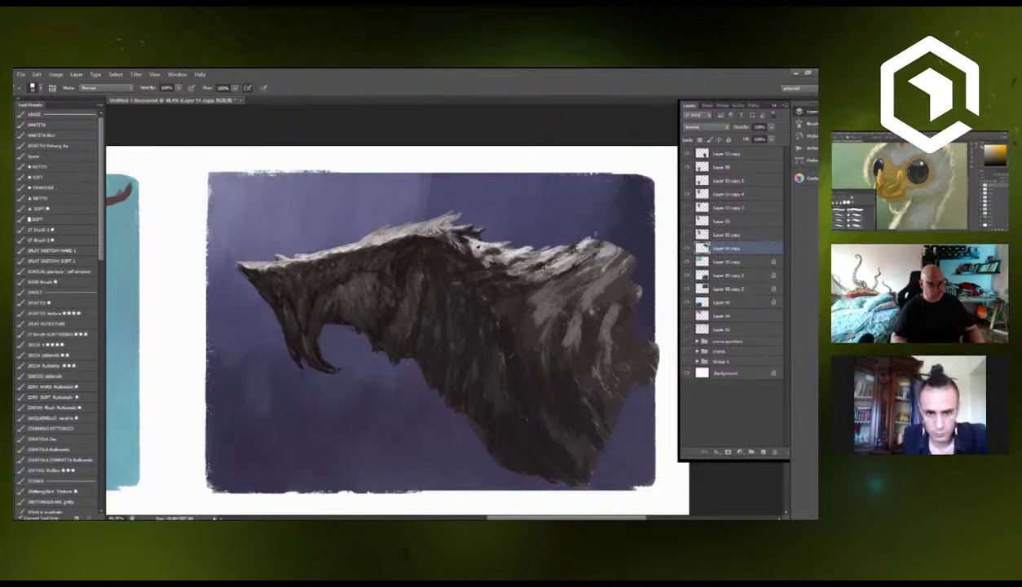
drag(455, 233, 471, 245)
drag(455, 241, 471, 250)
drag(461, 238, 484, 259)
Break up the rounded shoulder edge with feathery strokes sweeping up and back.
mouse_move(580, 252)
mouse_down()
mouse_move(566, 244)
mouse_move(630, 235)
mouse_move(621, 225)
mouse_move(620, 233)
mouse_up()
drag(589, 266, 611, 258)
drag(592, 284, 611, 265)
mouse_move(533, 314)
mouse_down()
mouse_move(558, 291)
mouse_move(524, 318)
mouse_up()
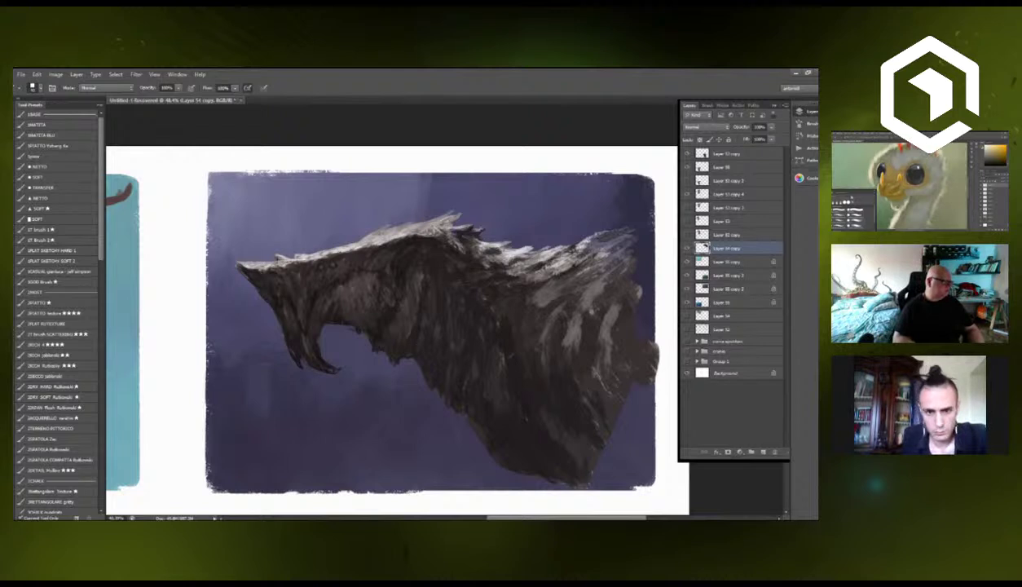
Set the foreground colour to dark brown 211a1a and paint dark separating strokes between the light shoulder feathers.
key(n)
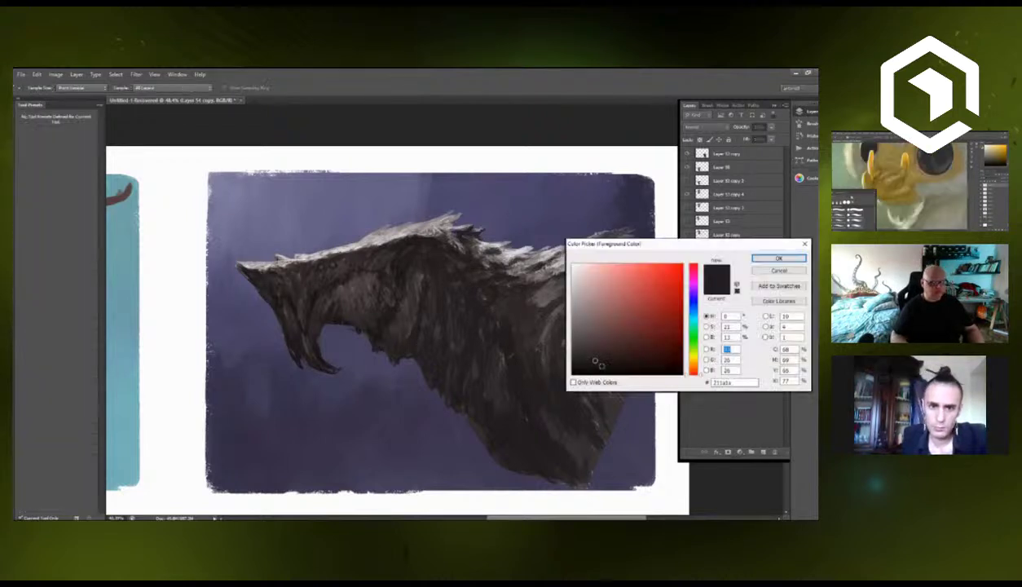
click(778, 259)
key(b)
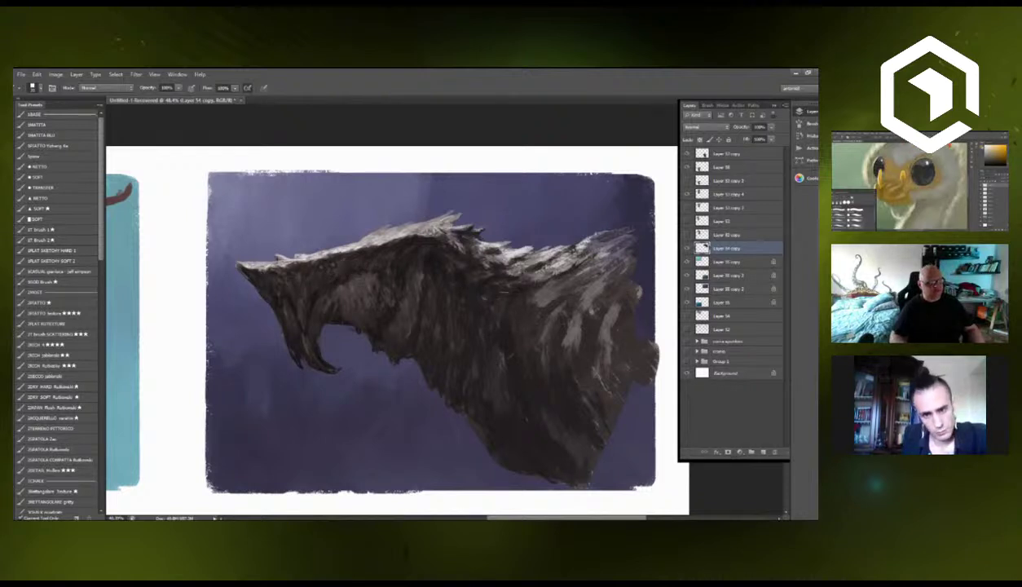
mouse_move(530, 285)
mouse_down()
mouse_move(519, 295)
mouse_move(612, 252)
mouse_up()
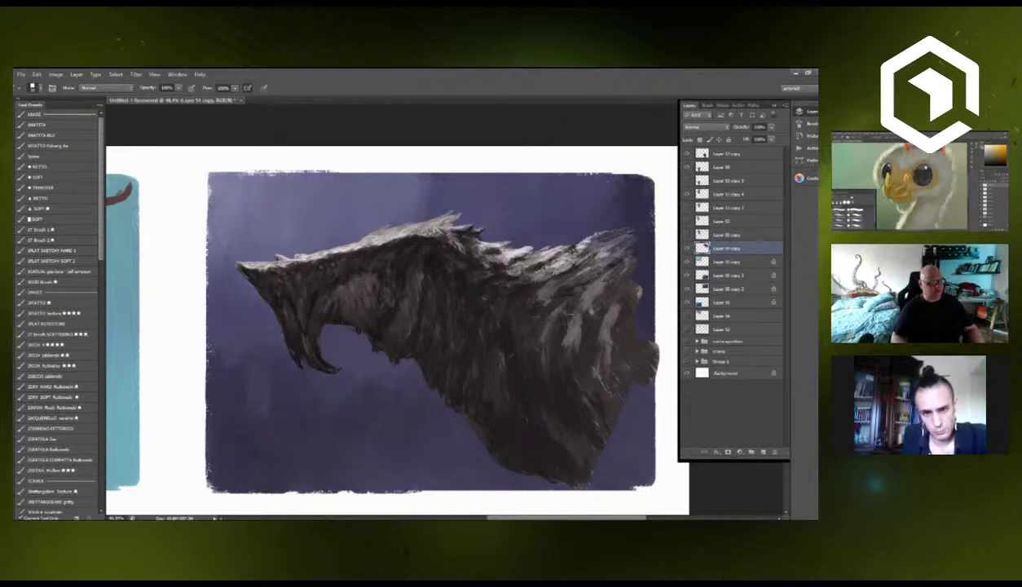
drag(564, 308, 603, 274)
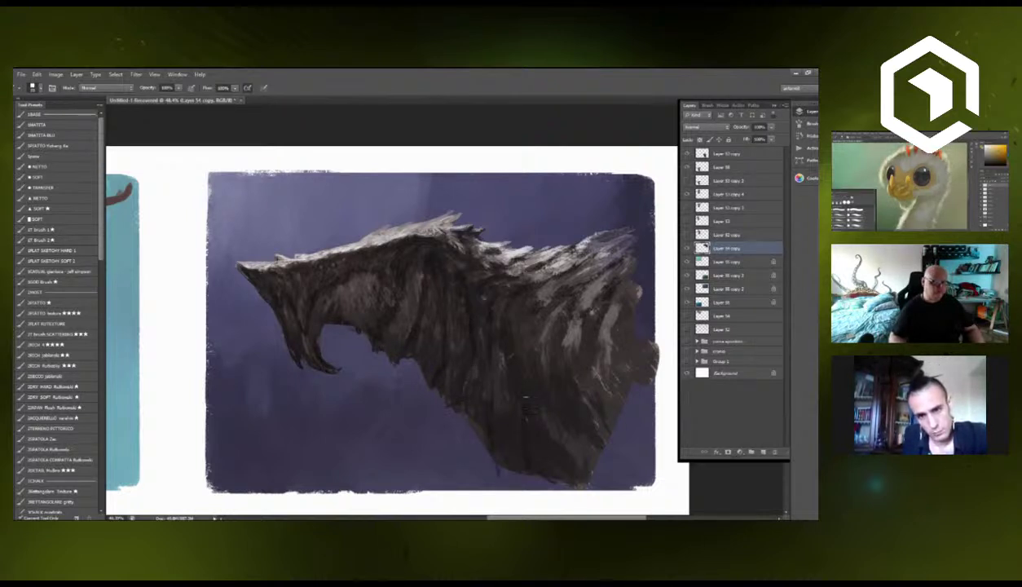
Paint thin dark separating strokes down the neck and lower flank feathers.
mouse_move(503, 300)
mouse_down()
mouse_move(495, 320)
mouse_move(534, 361)
mouse_up()
drag(554, 418, 558, 451)
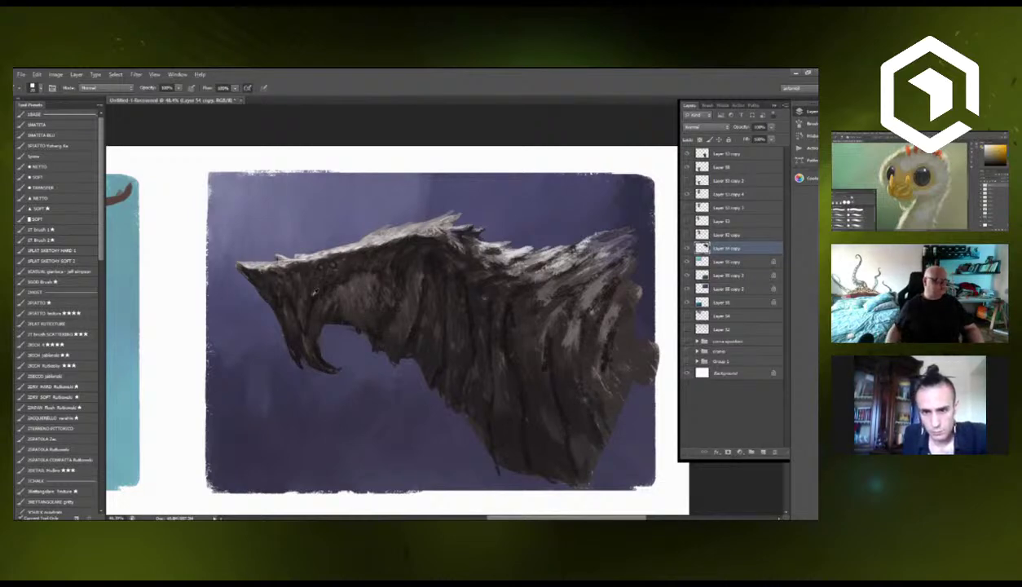
scroll(311, 292, down, 1)
scroll(314, 294, down, 2)
scroll(435, 334, up, 4)
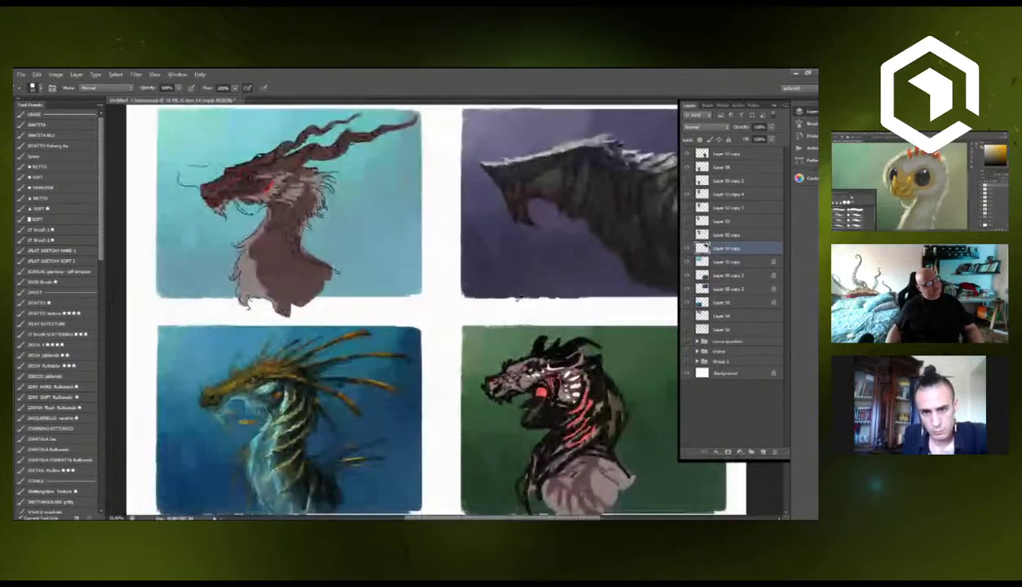
drag(435, 335, 293, 389)
scroll(400, 281, up, 2)
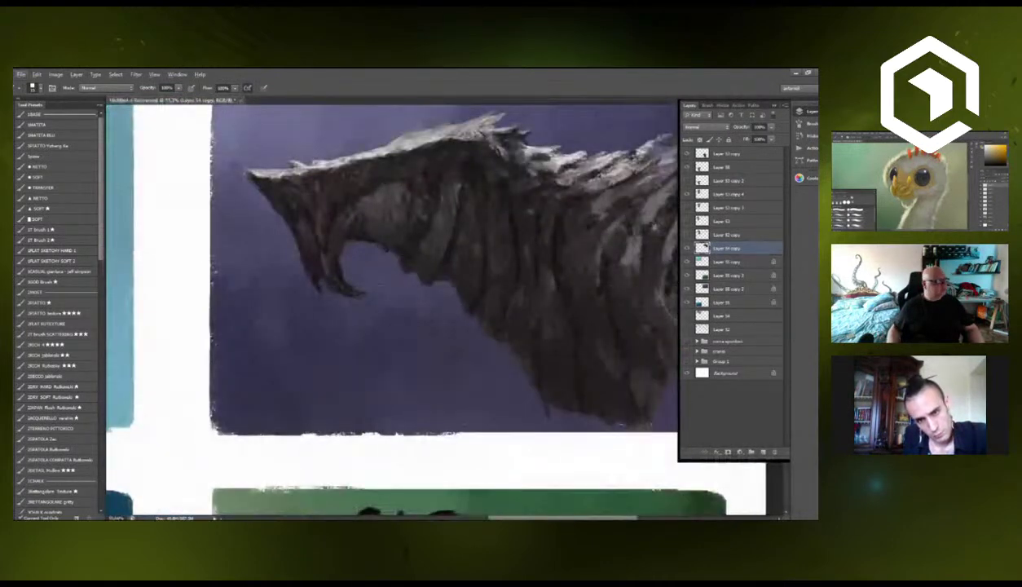
Set the foreground colour to bright green 4cfb7d and dab small specks along the head and neck with the brush.
click(90, 187)
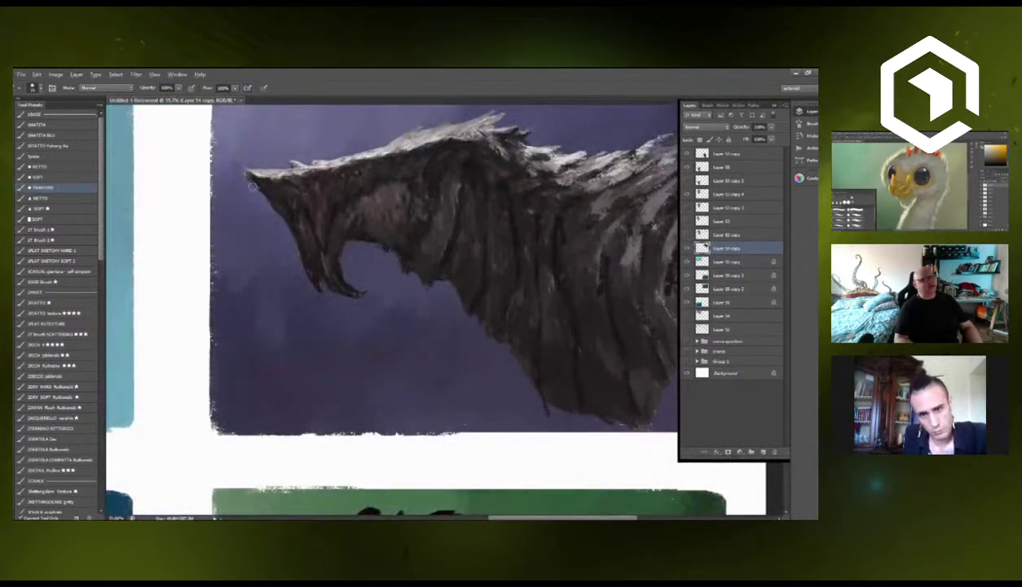
click(71, 312)
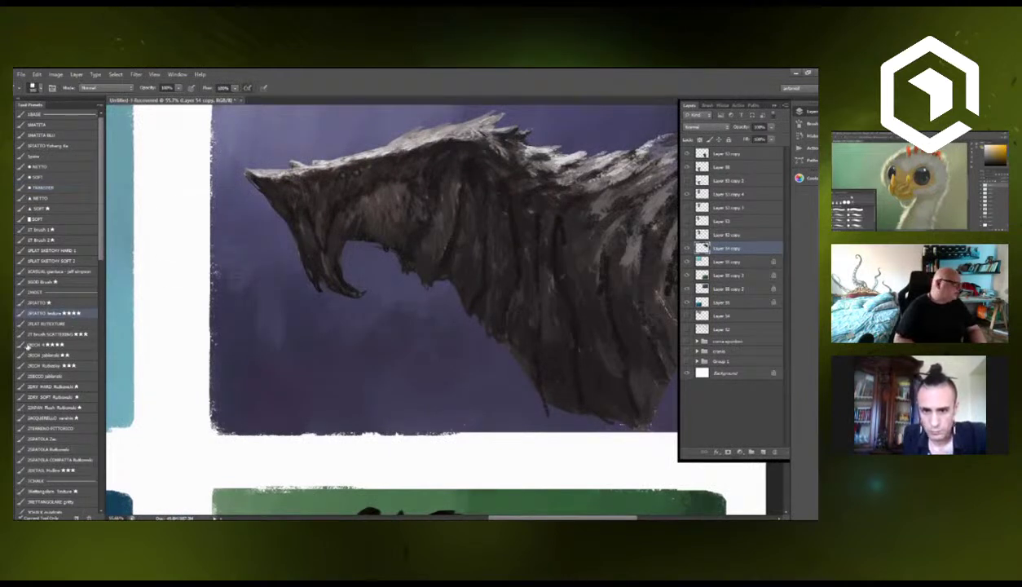
click(14, 344)
click(694, 333)
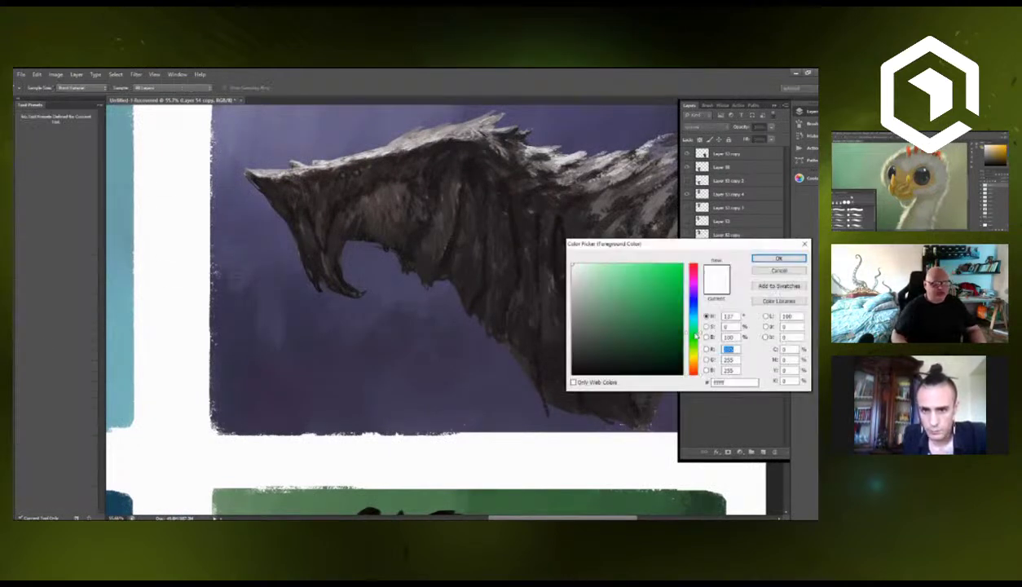
click(648, 266)
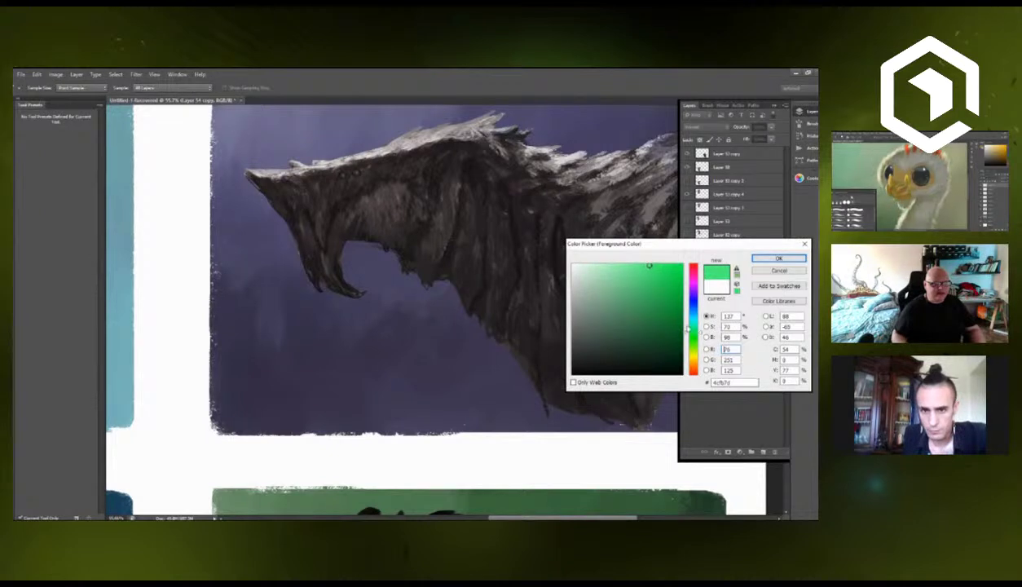
click(752, 259)
key(b)
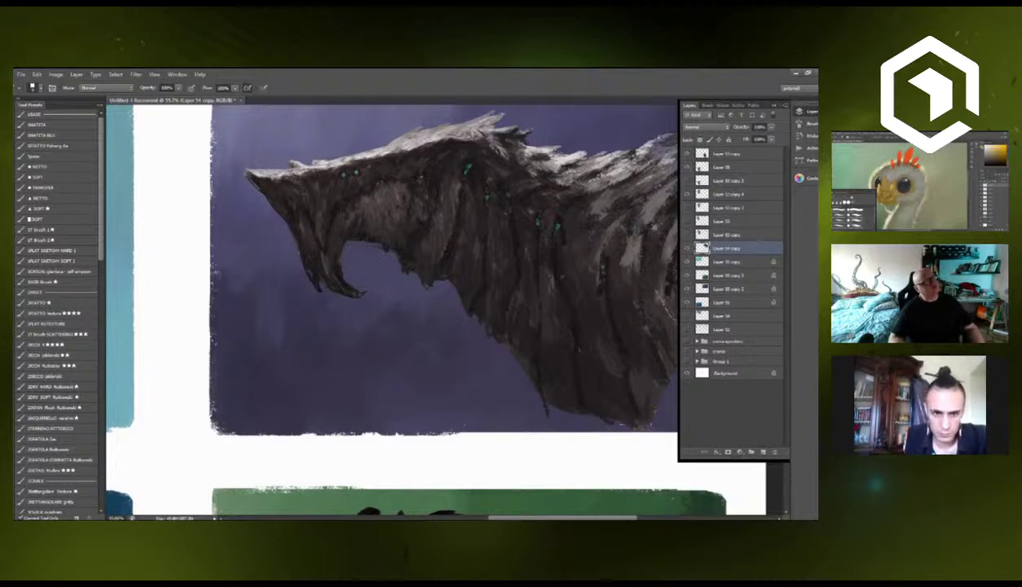
Add a new layer and paint thin green streaks across the neck and behind the crest.
scroll(433, 281, down, 5)
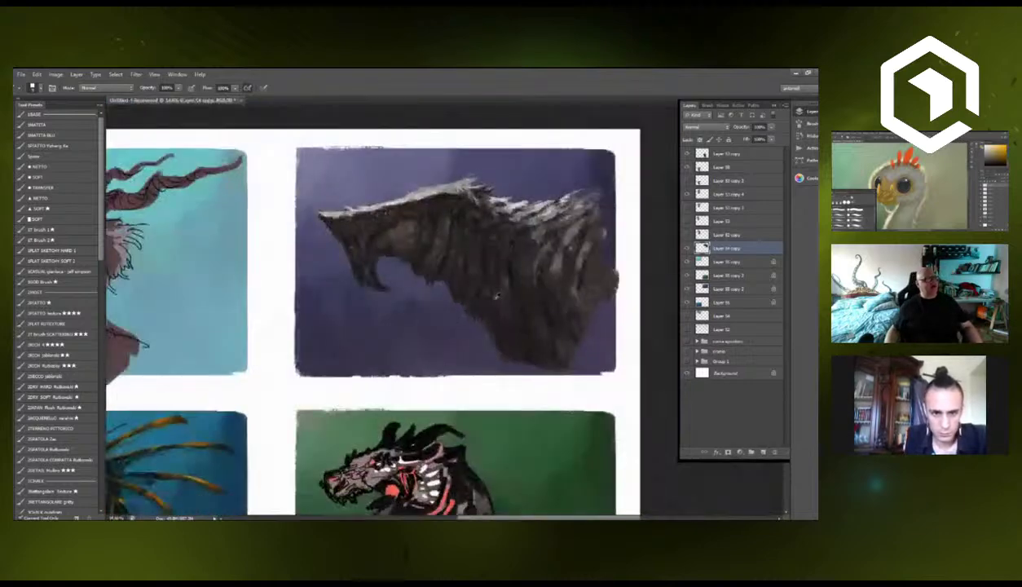
scroll(484, 289, up, 3)
drag(484, 292, 399, 311)
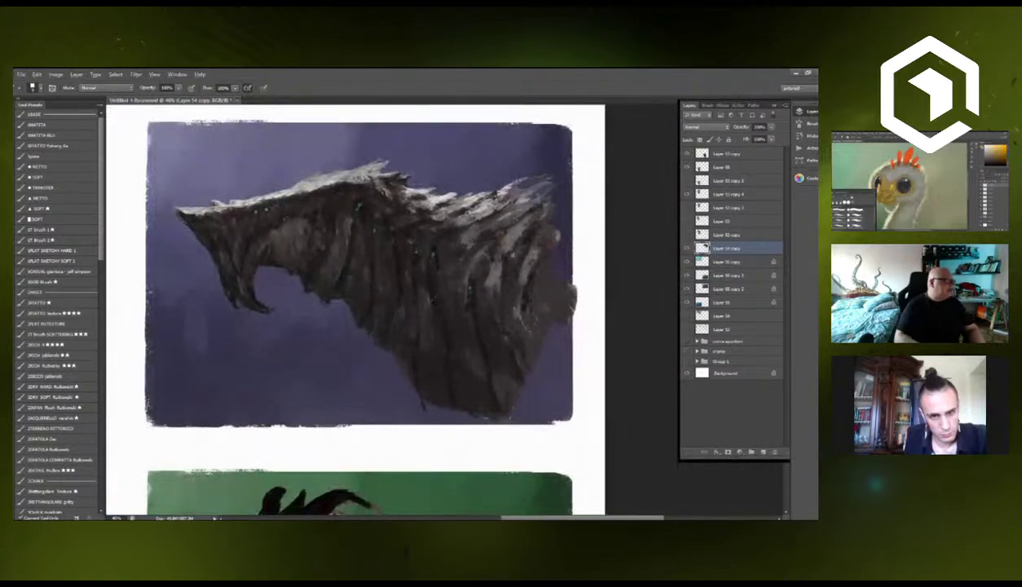
click(763, 451)
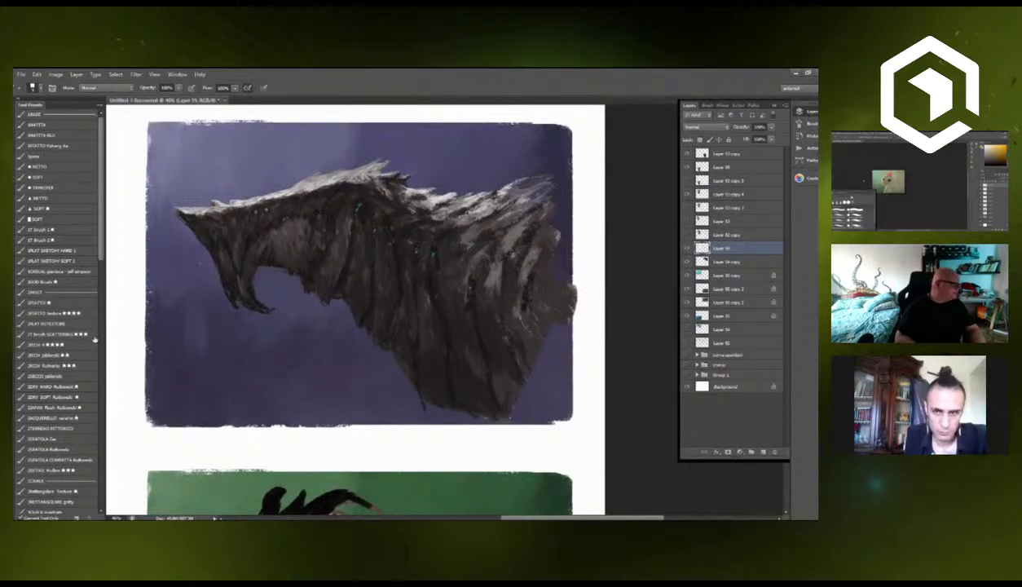
click(59, 343)
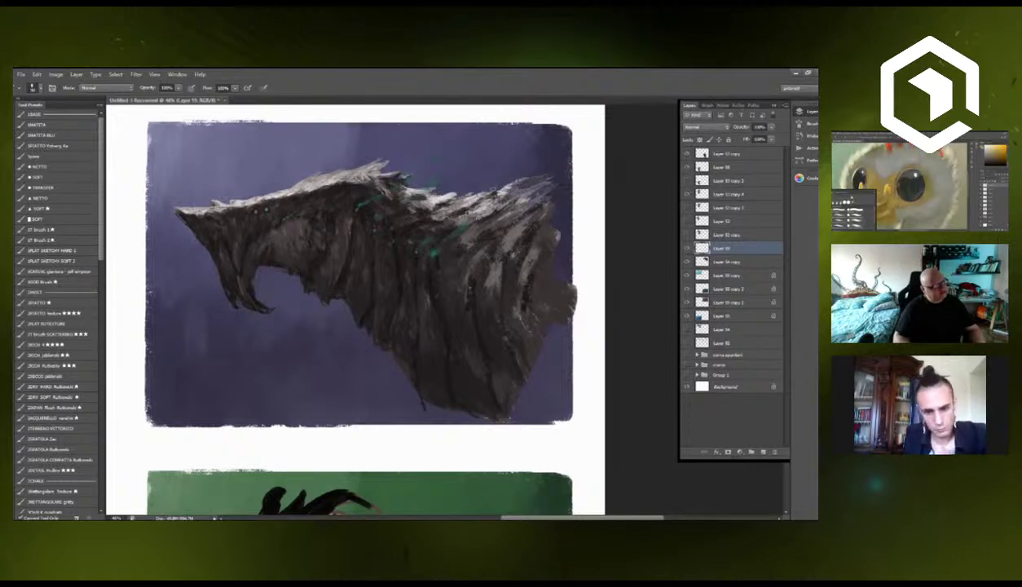
Paint feathery wisps rising off the shoulder and dissolve the lower chest and rear edges into the purple background.
drag(490, 185, 538, 162)
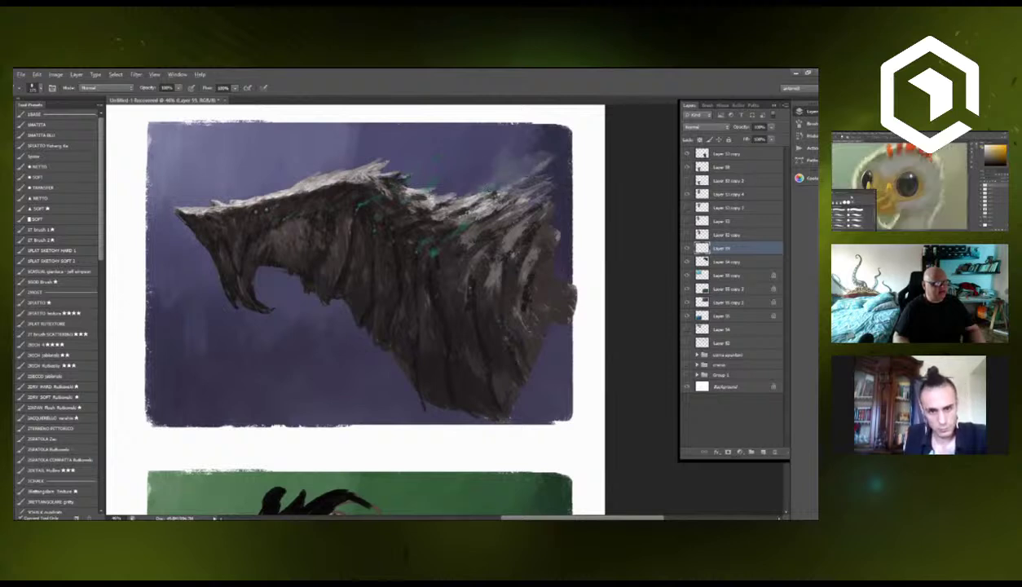
drag(484, 191, 520, 168)
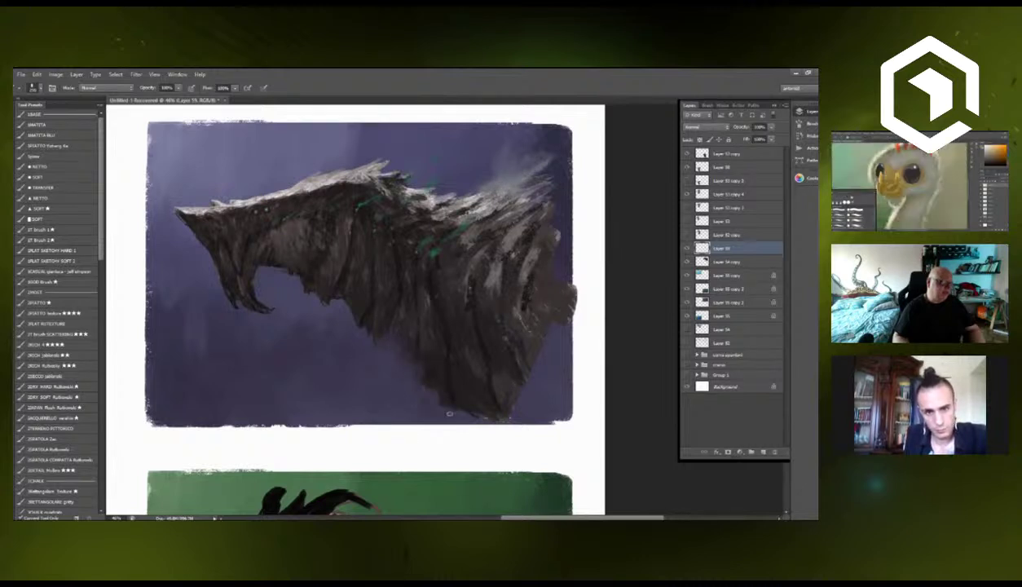
drag(464, 401, 481, 375)
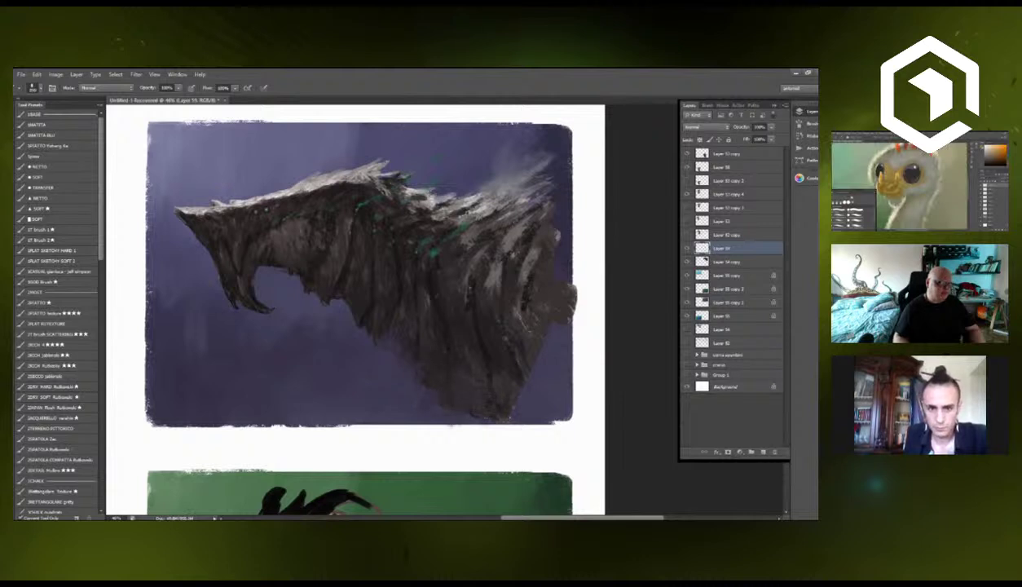
mouse_move(501, 355)
mouse_down()
mouse_move(512, 399)
mouse_move(526, 362)
mouse_move(489, 416)
mouse_move(503, 425)
mouse_up()
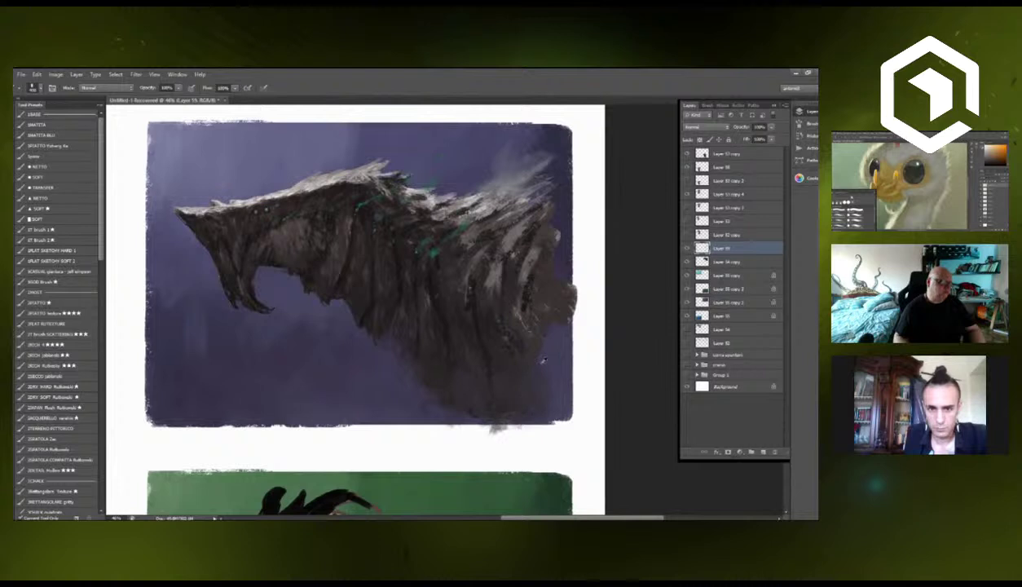
mouse_move(536, 340)
mouse_down()
mouse_move(562, 277)
mouse_move(546, 232)
mouse_move(522, 249)
mouse_up()
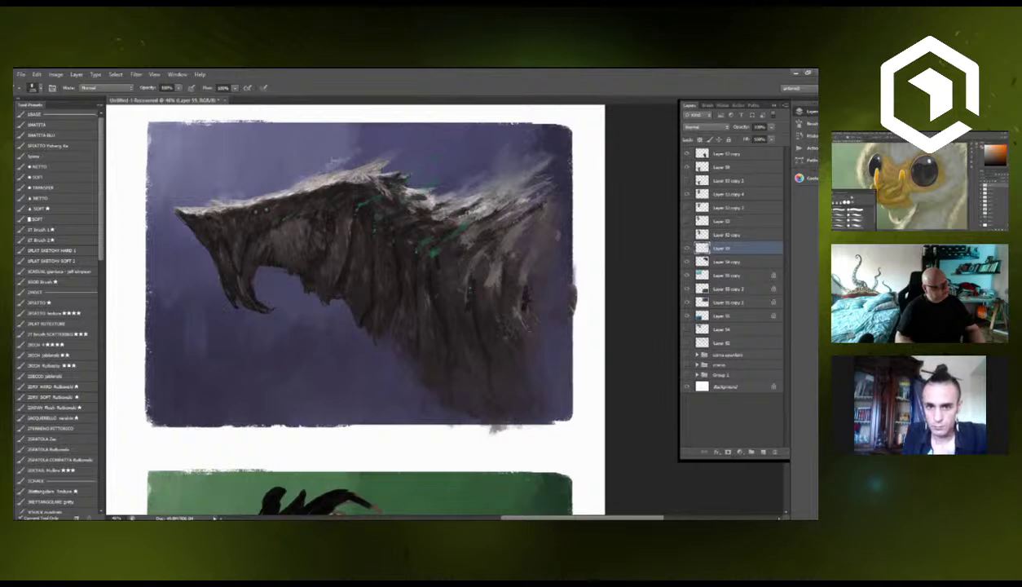
Sample nearby background colours and brush soft, blended wisps along the top edge of the head and crest.
mouse_move(325, 152)
mouse_down()
mouse_move(334, 159)
mouse_move(318, 165)
mouse_move(339, 147)
mouse_up()
alt+click(324, 139)
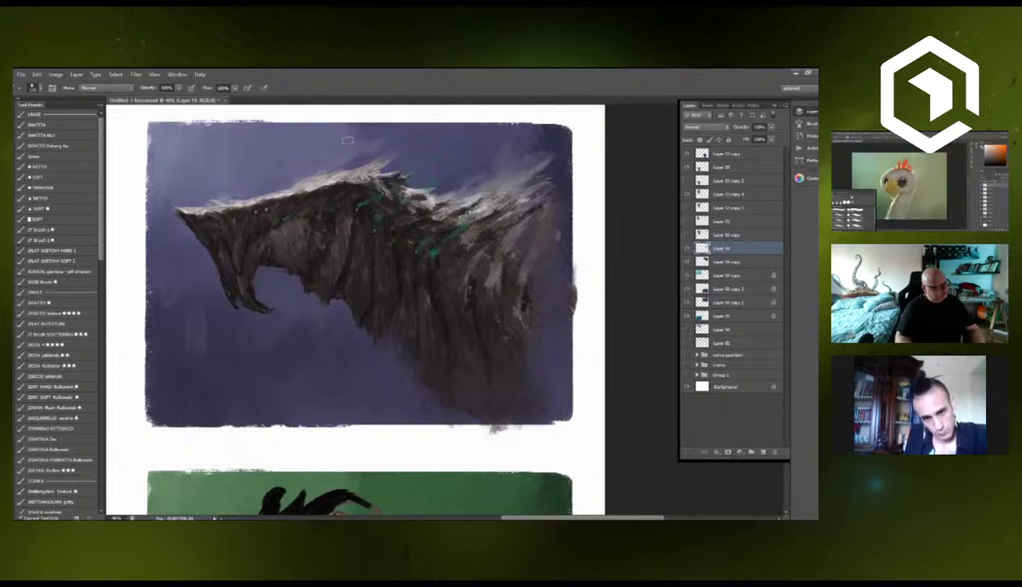
alt+click(301, 158)
drag(245, 196, 302, 175)
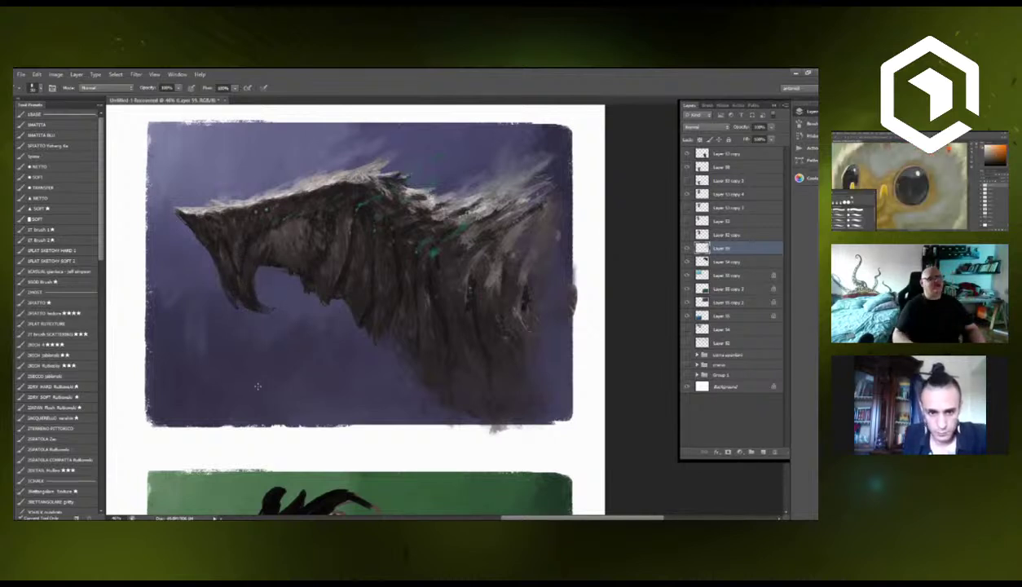
Add another new layer, choose the birds brush preset and undo the trial stroke.
click(762, 452)
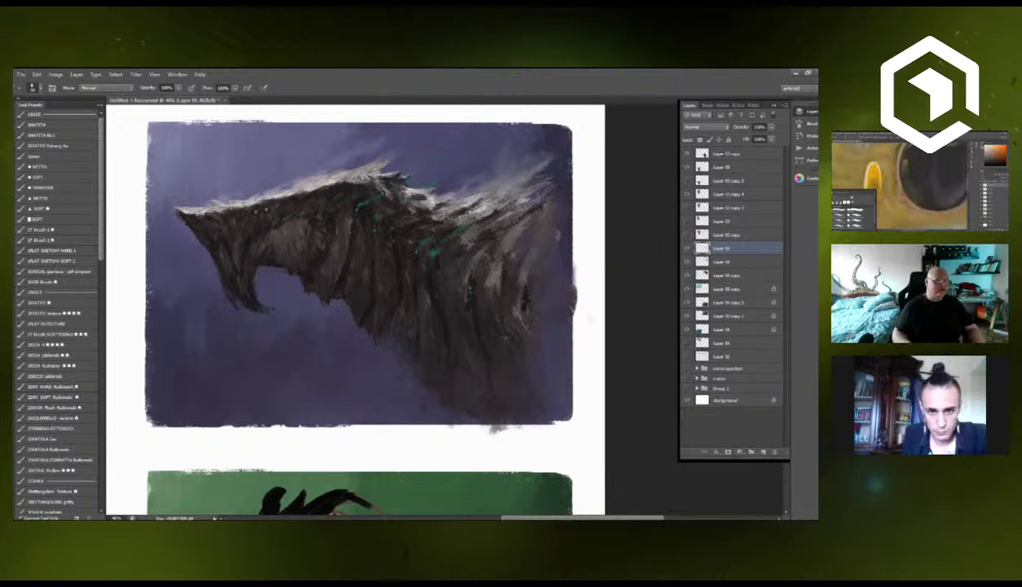
drag(101, 242, 111, 440)
click(81, 372)
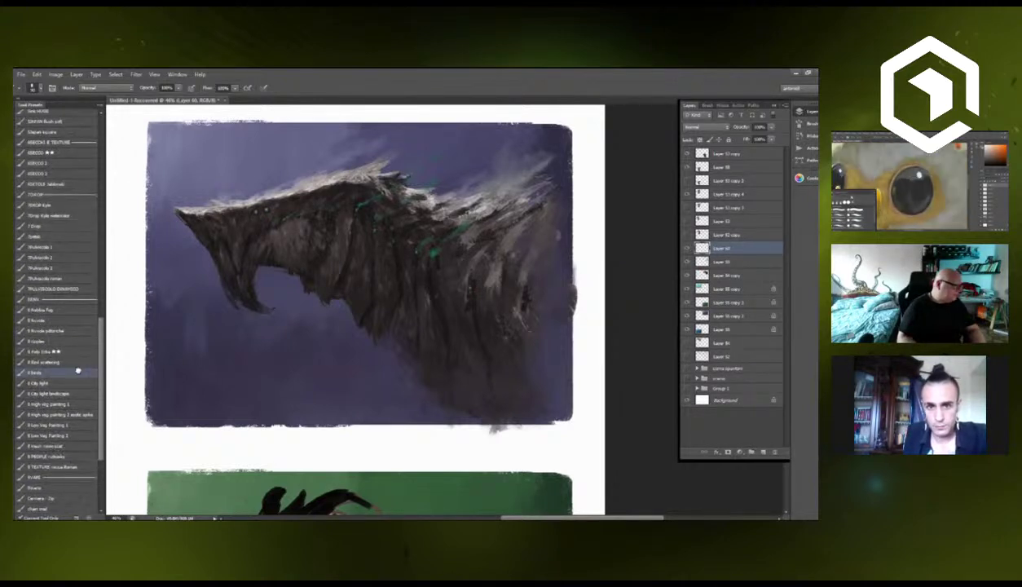
drag(122, 206, 159, 295)
key(ctrl+z)
Stamp small flocks of light birds in front of the beak and below the jaw, adjusting the brush size.
alt+click(405, 182)
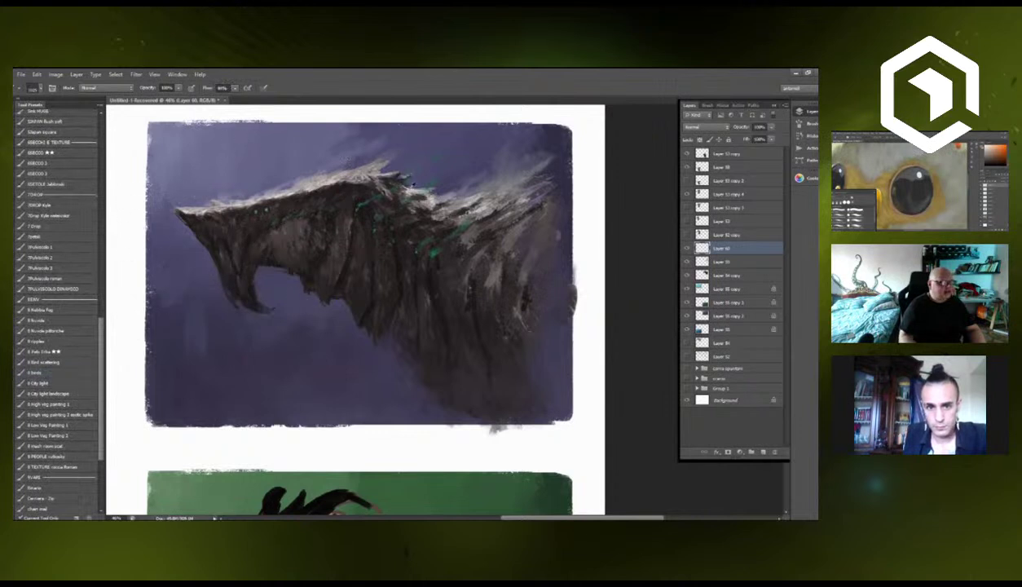
key([)
click(234, 285)
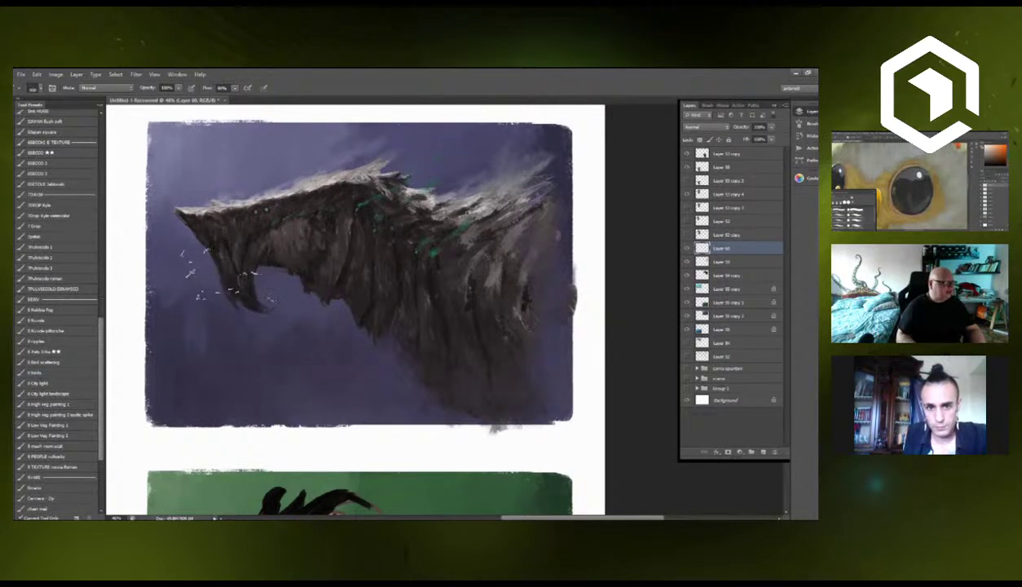
key(ctrl+z)
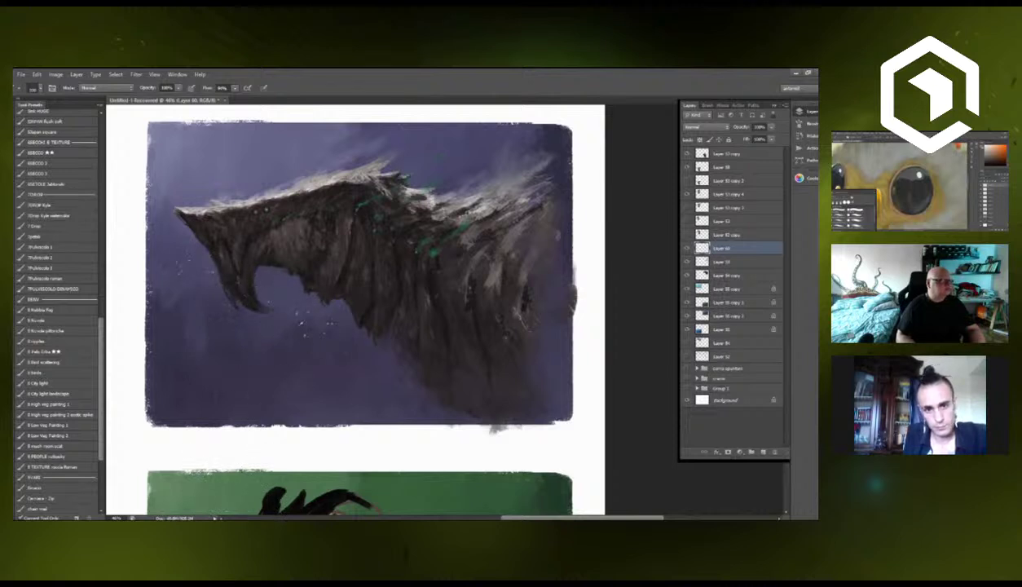
key(])
key(])
key(])
click(328, 323)
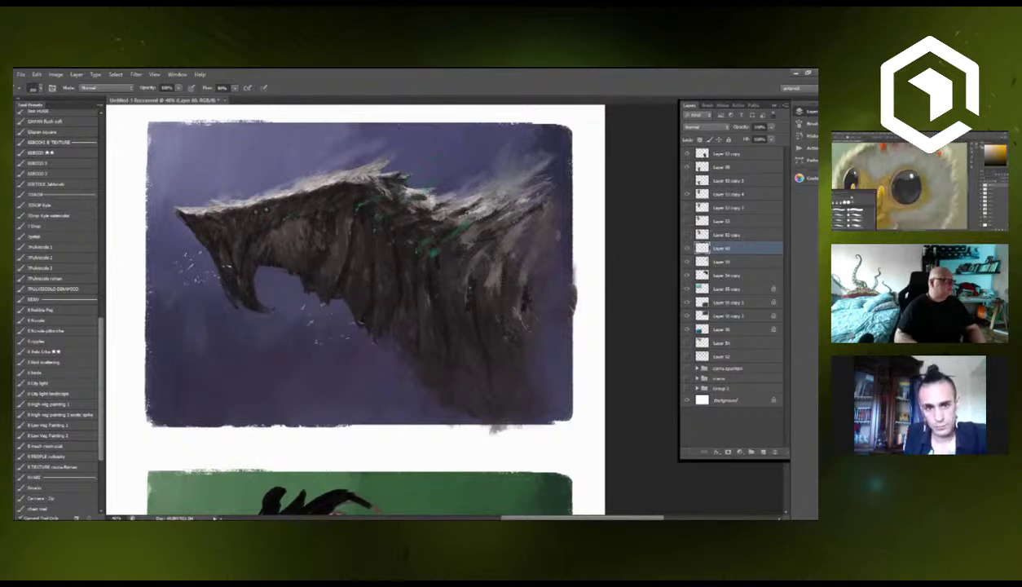
Review the purple panel's creature alongside the other creature panels on the whole sheet.
scroll(259, 371, down, 2)
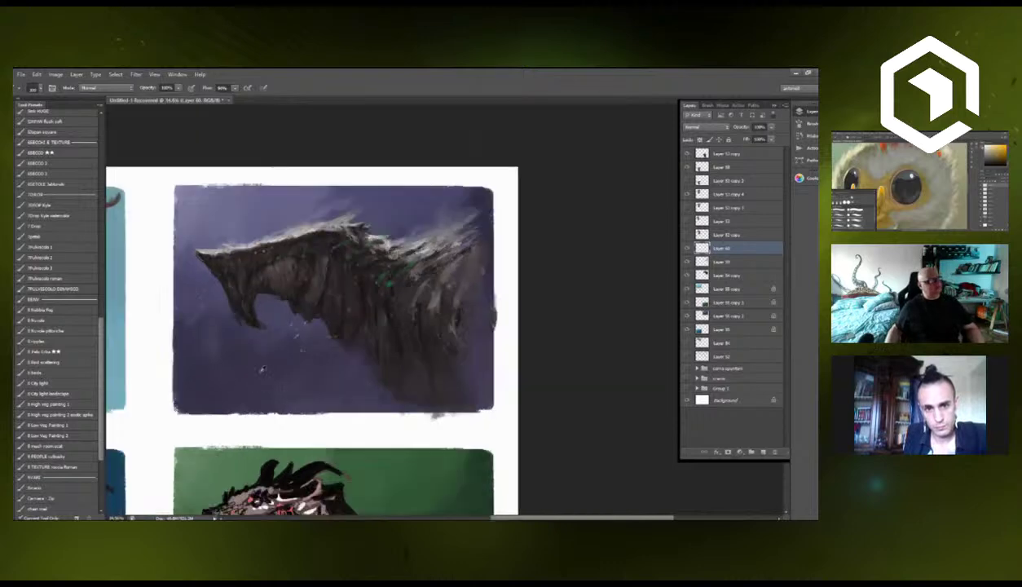
drag(228, 440, 395, 360)
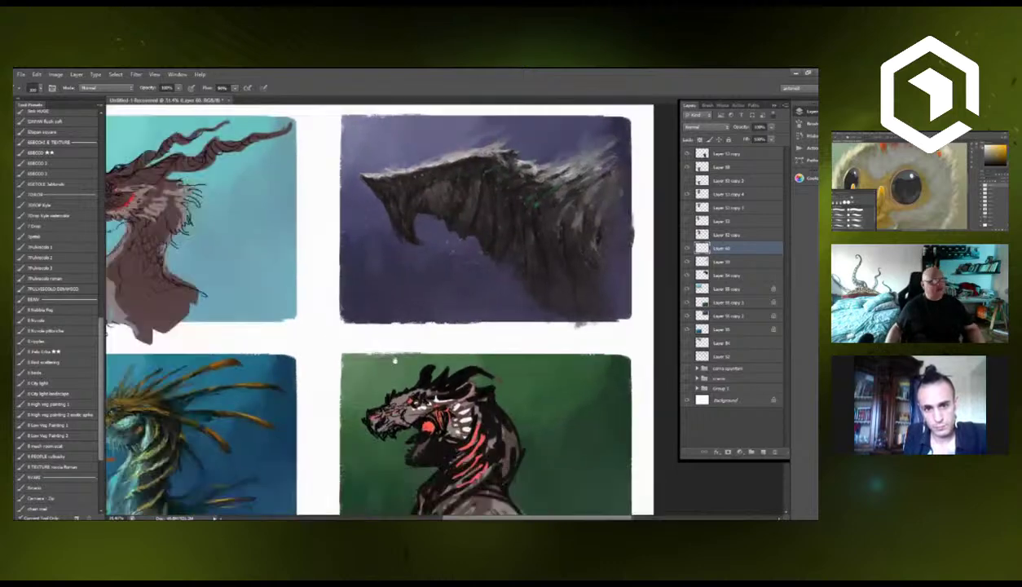
scroll(507, 192, down, 2)
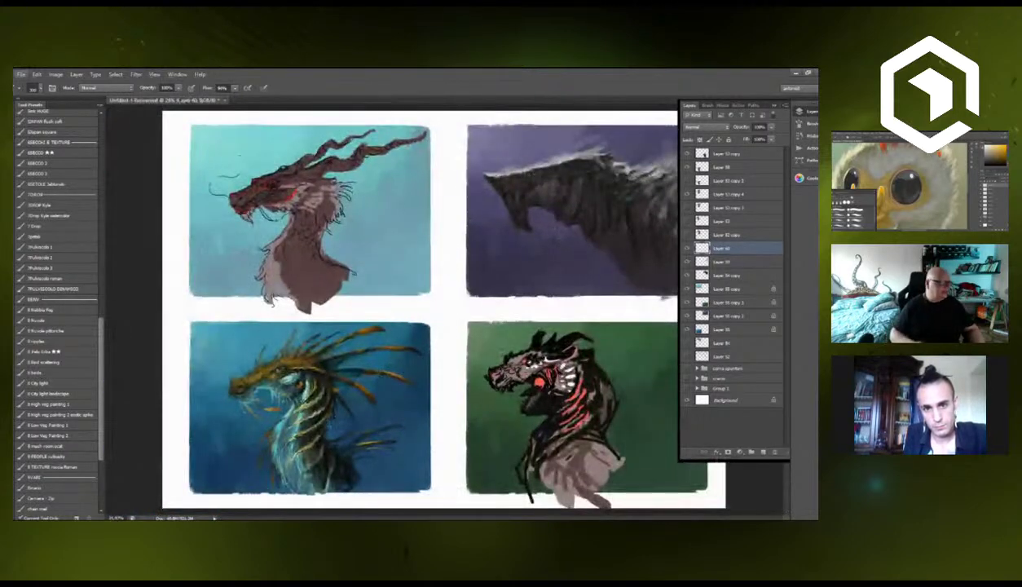
scroll(392, 292, up, 1)
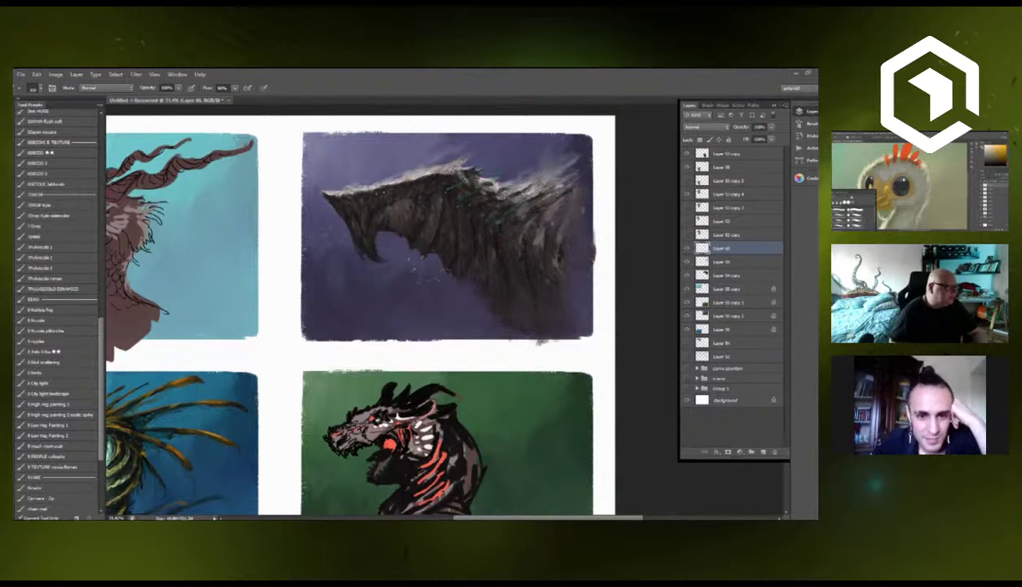
drag(251, 376, 339, 322)
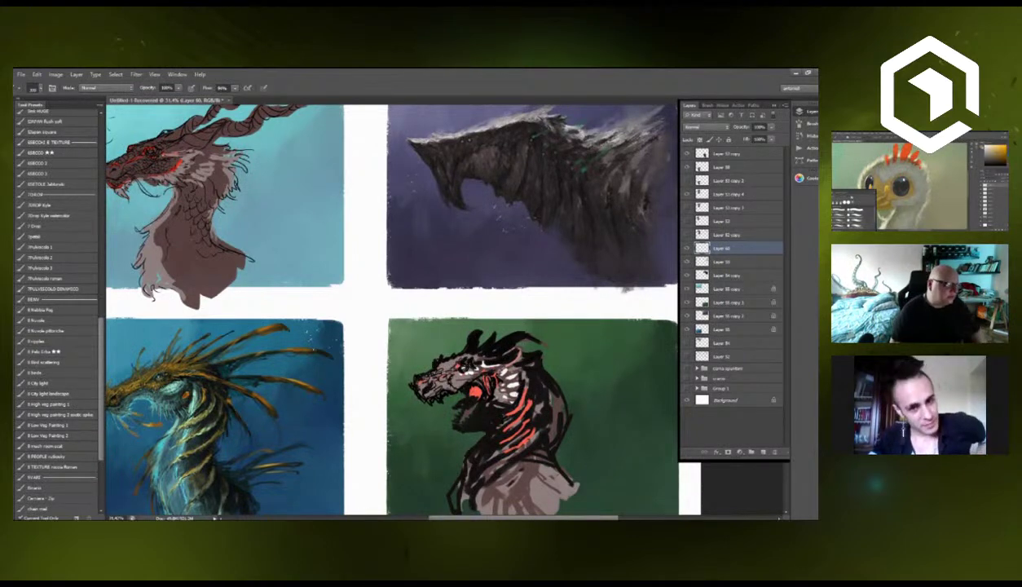
key(ctrl+0)
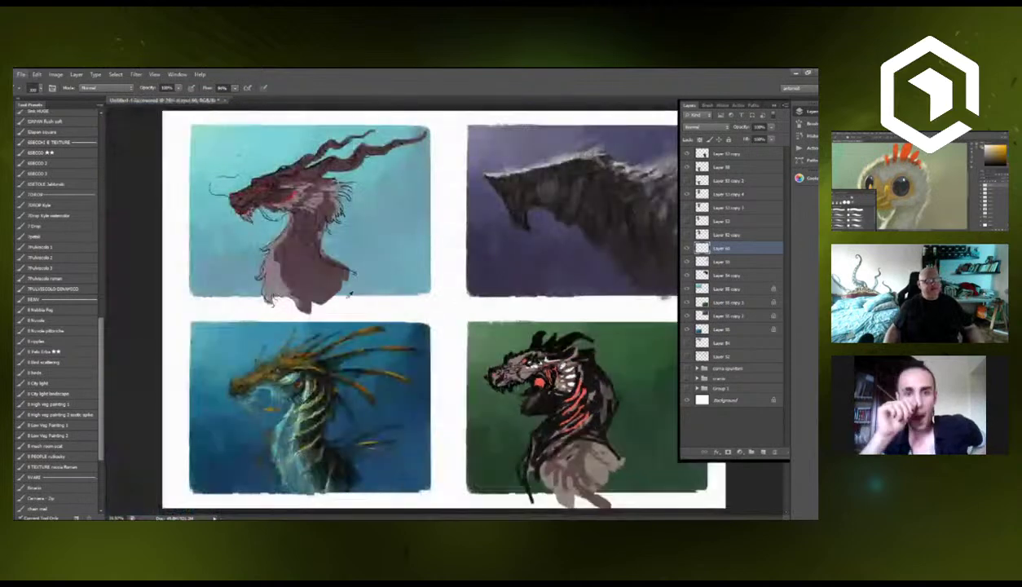
Choose the scattering brush preset and add a new layer clipped to the purple-panel creature's layer.
scroll(459, 318, up, 3)
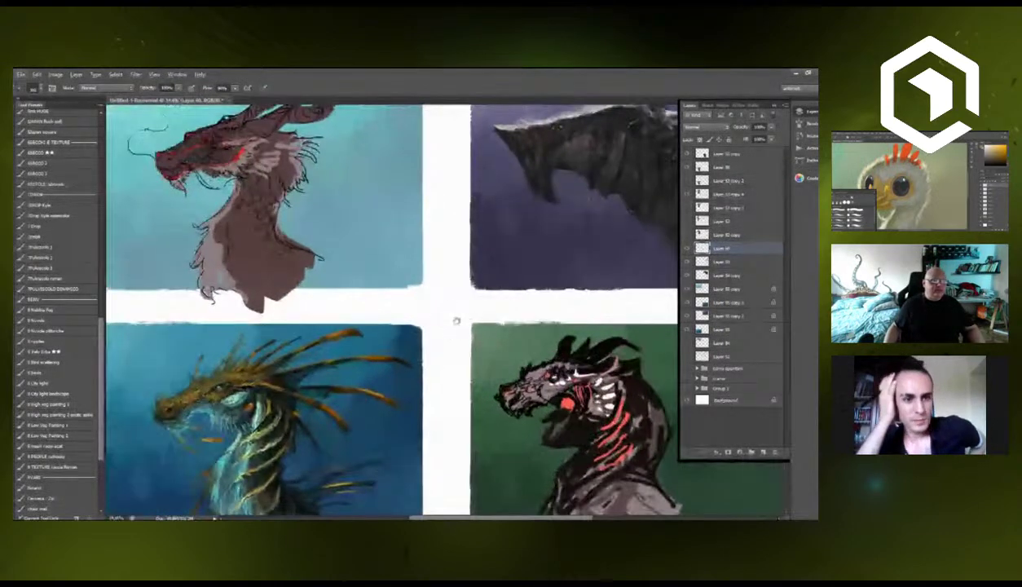
drag(456, 319, 278, 366)
scroll(424, 255, up, 4)
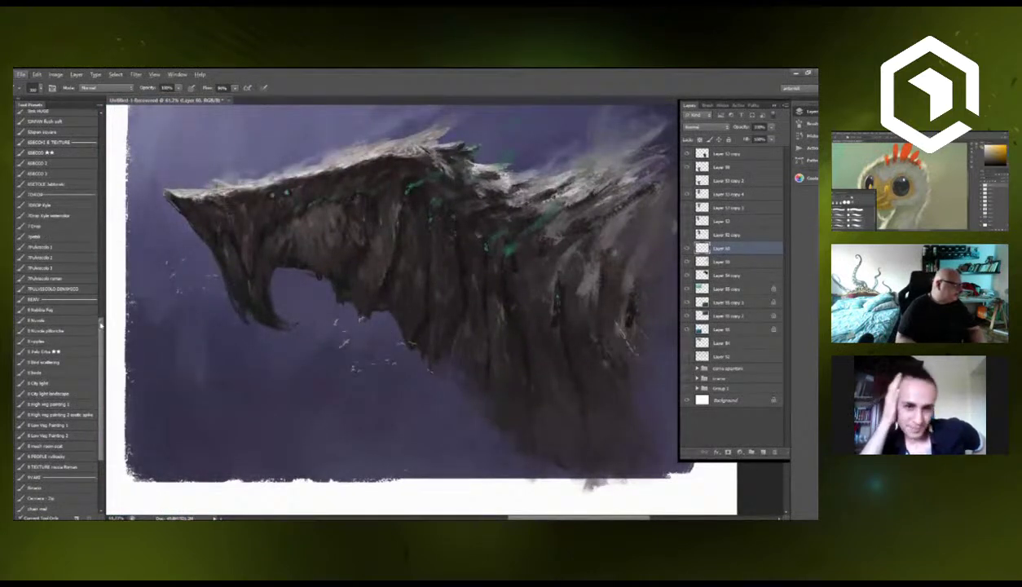
scroll(81, 302, up, 10)
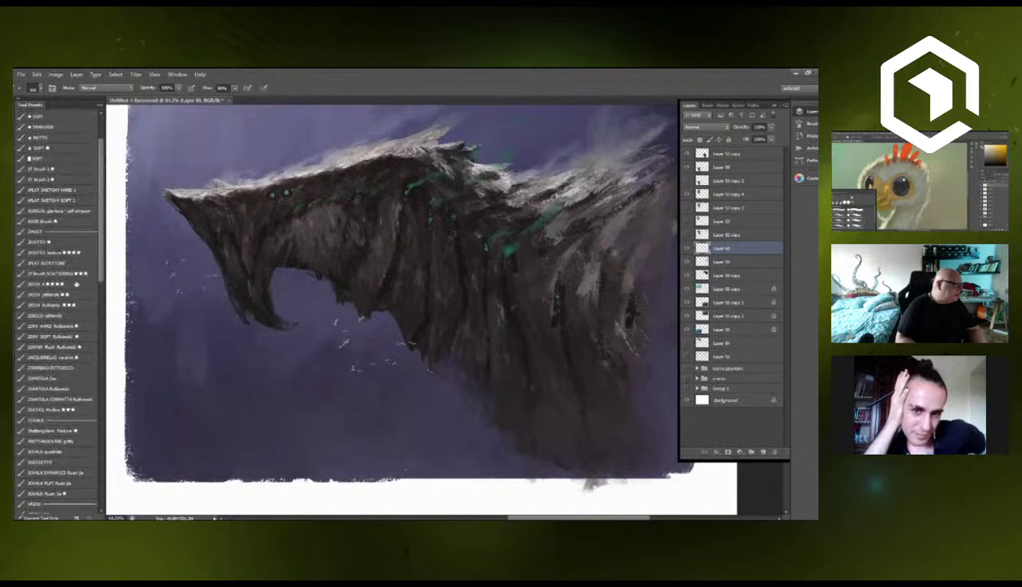
click(65, 273)
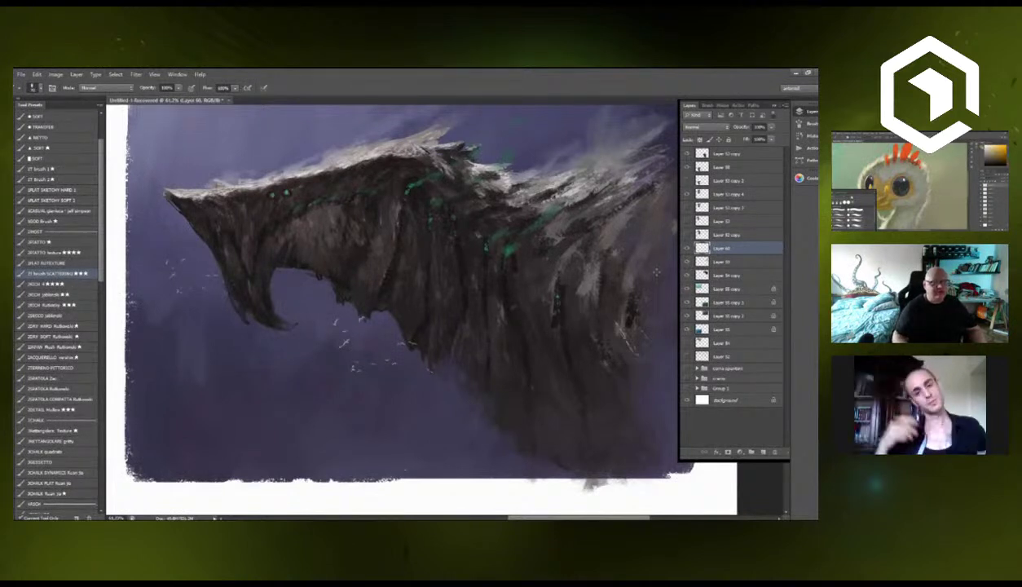
click(725, 275)
click(763, 452)
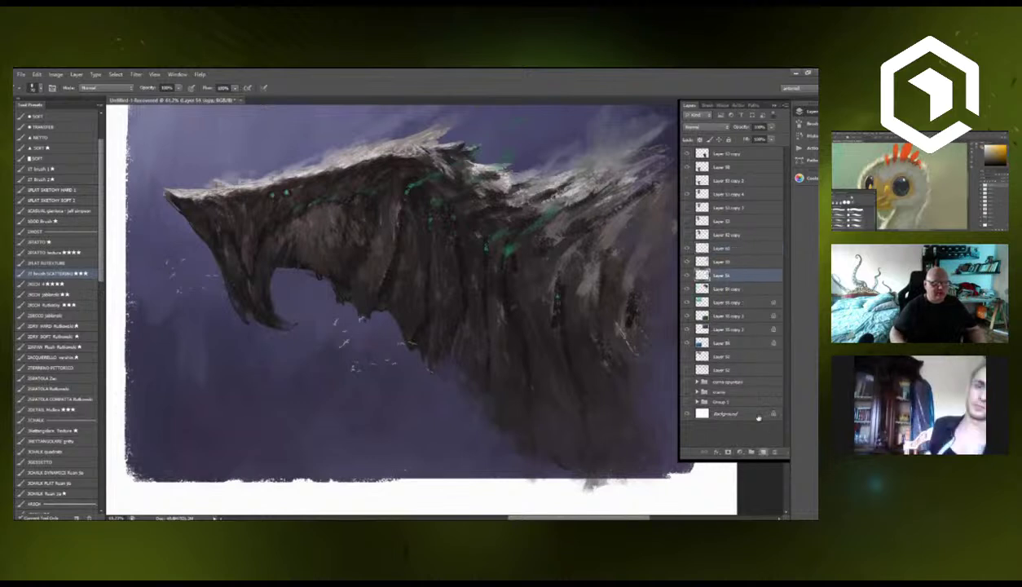
alt+click(726, 280)
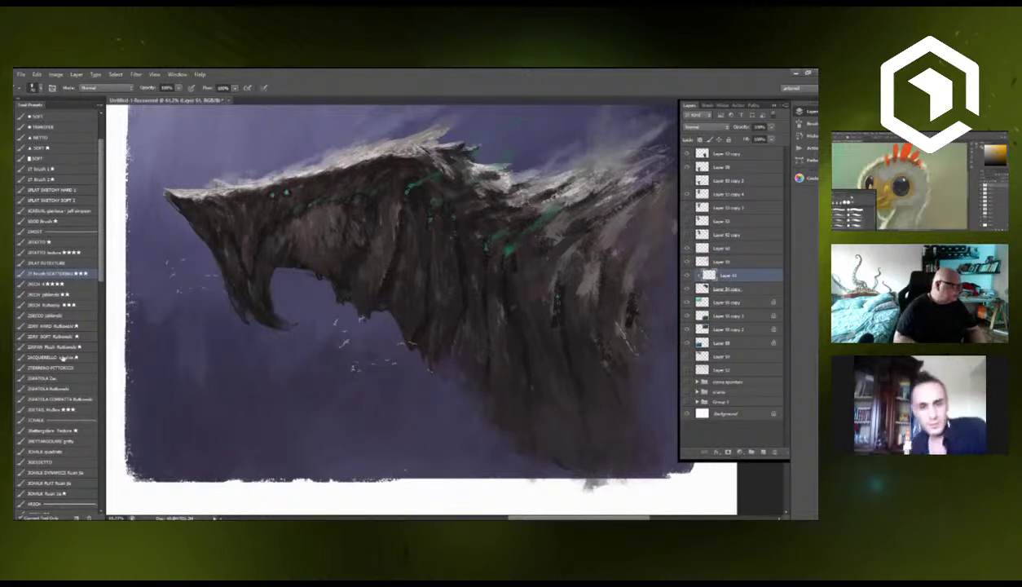
Pick a dark ochre foreground colour and brush thin streaks over the creature's jaw and neck feathers.
click(6, 330)
click(693, 364)
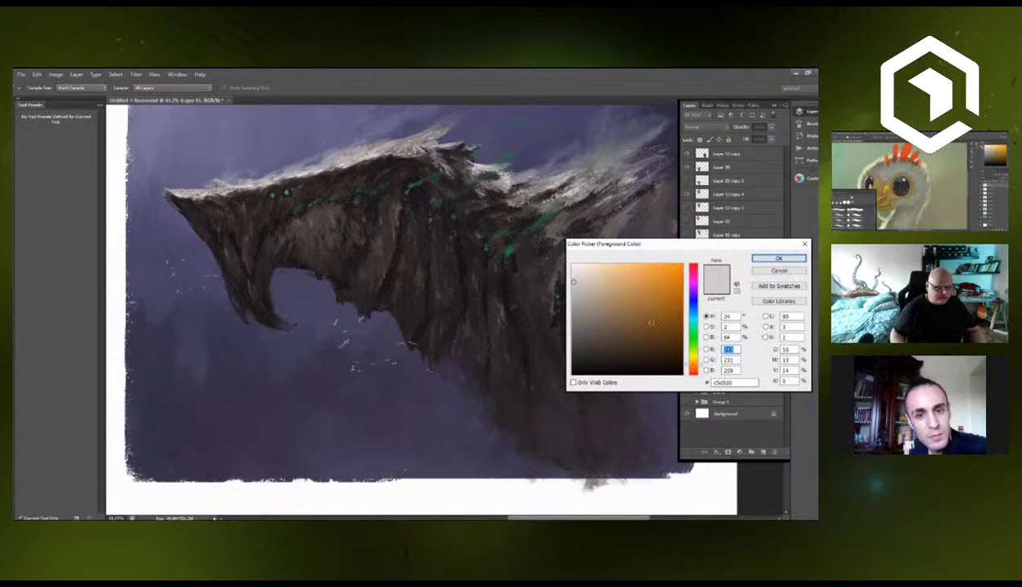
click(642, 303)
drag(641, 312, 636, 301)
click(638, 312)
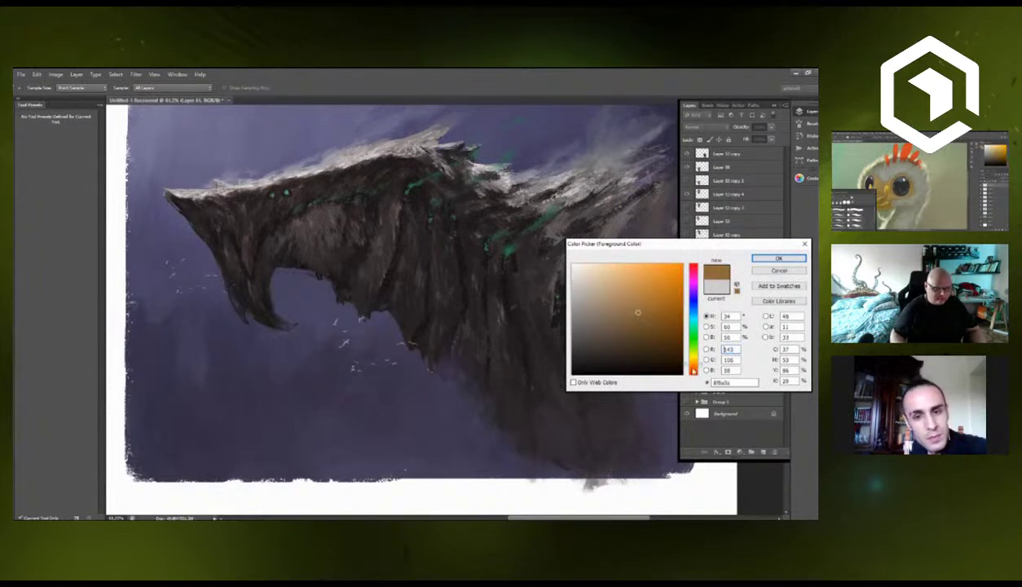
click(695, 363)
click(647, 322)
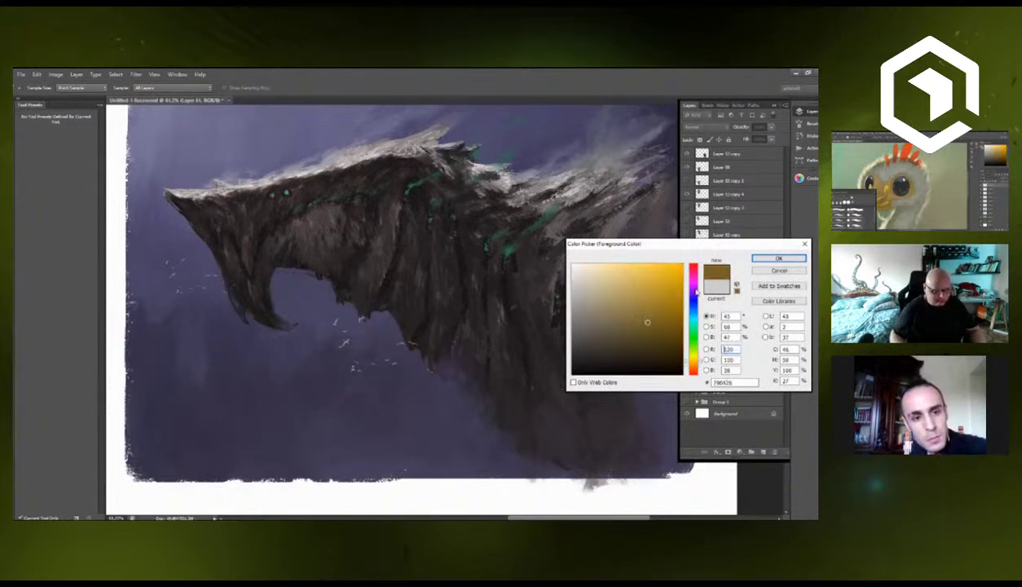
click(757, 259)
key(b)
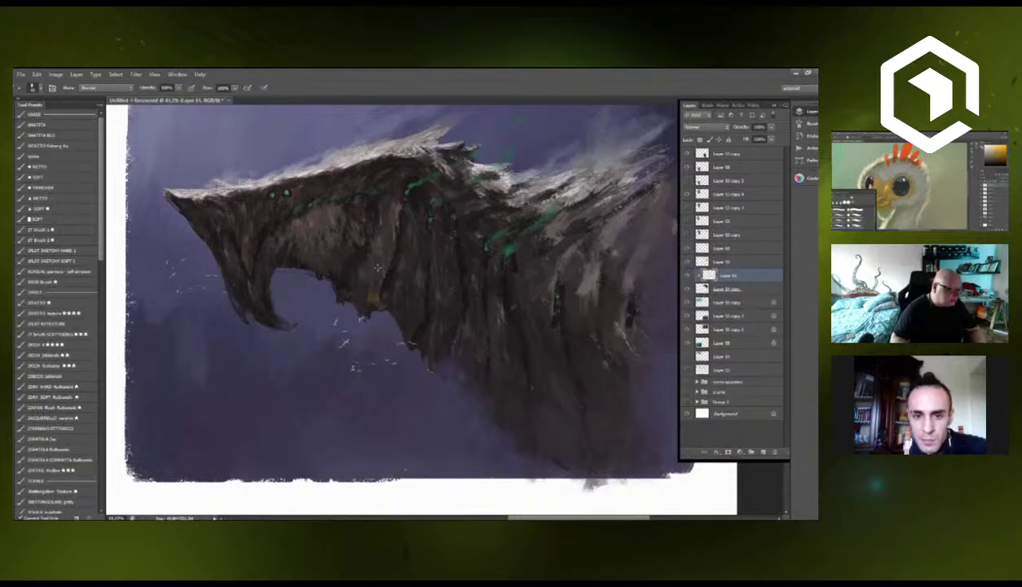
click(80, 354)
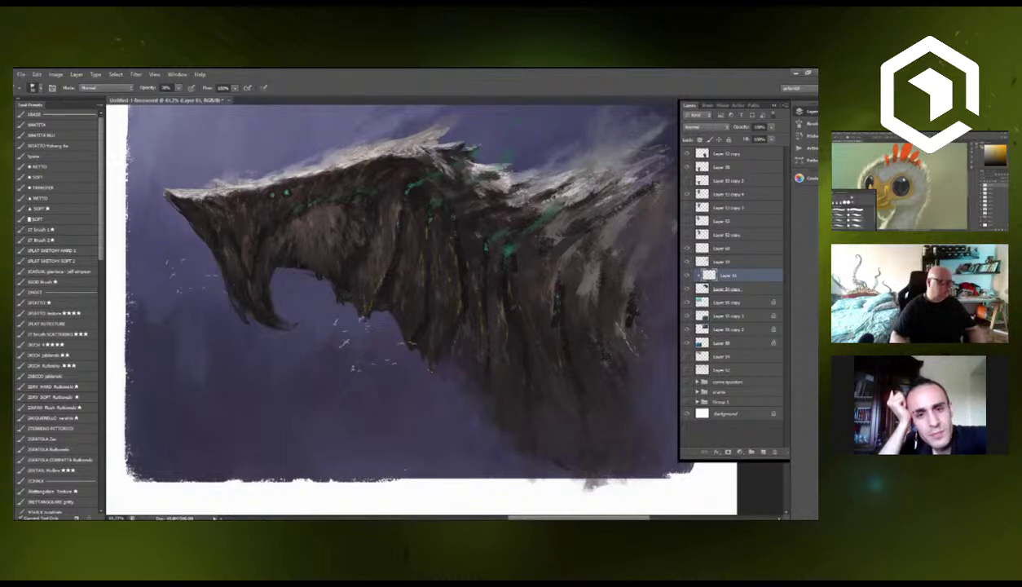
Pick a bright yellow foreground colour and dab small highlights on the creature's jaw, neck feathers and crest.
key(n)
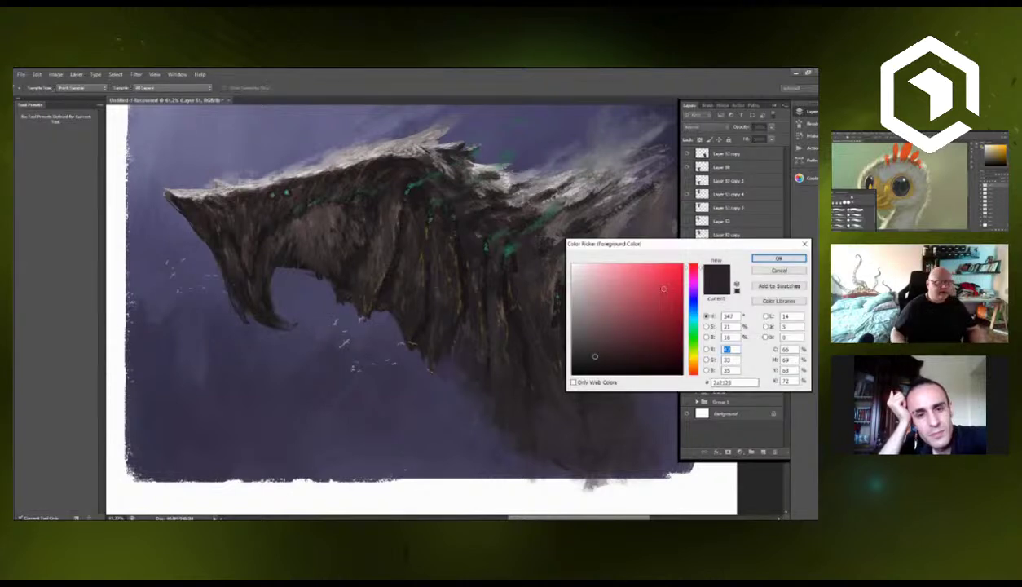
click(694, 353)
click(694, 357)
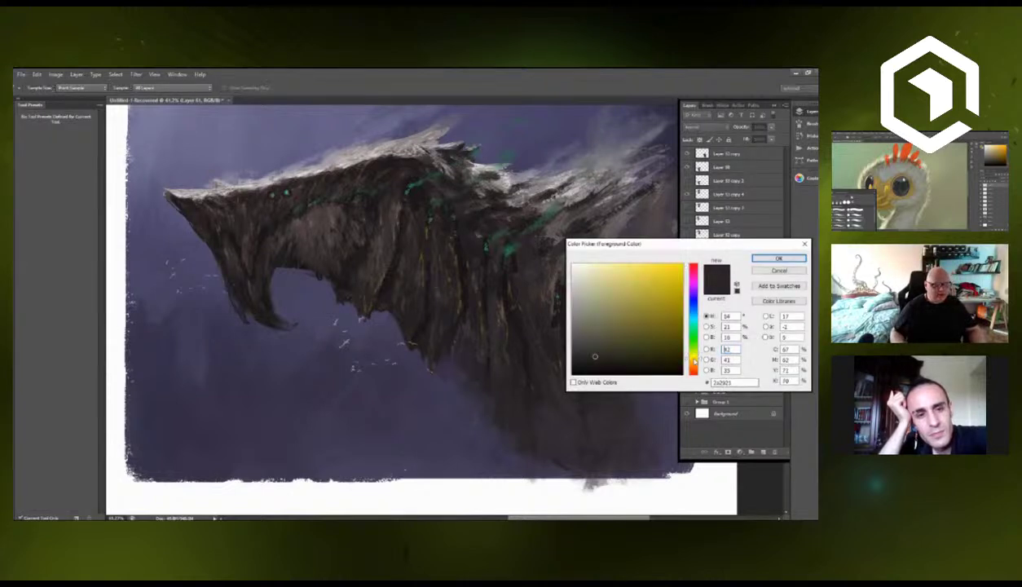
click(655, 287)
drag(694, 366, 694, 368)
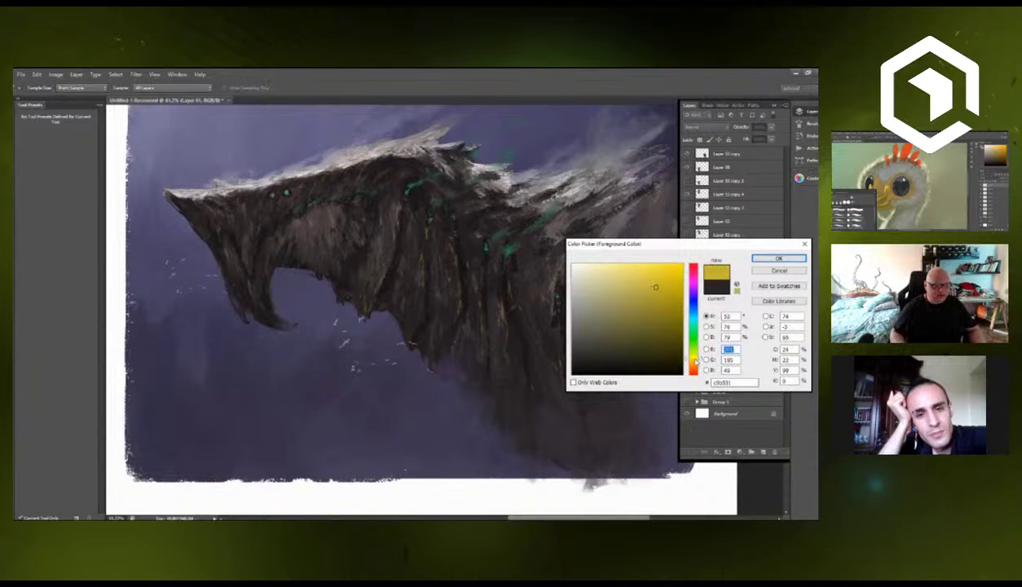
click(648, 267)
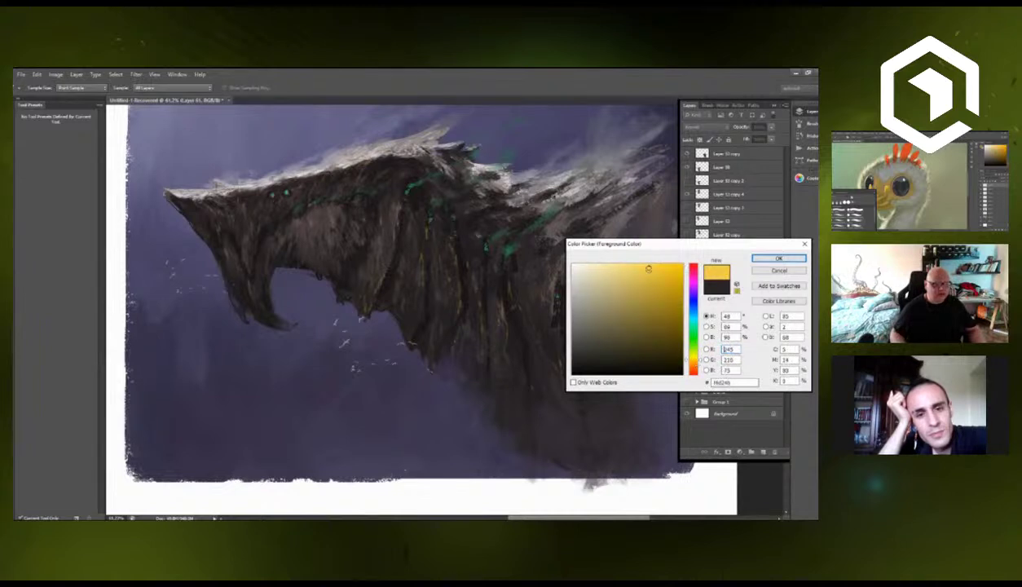
click(765, 260)
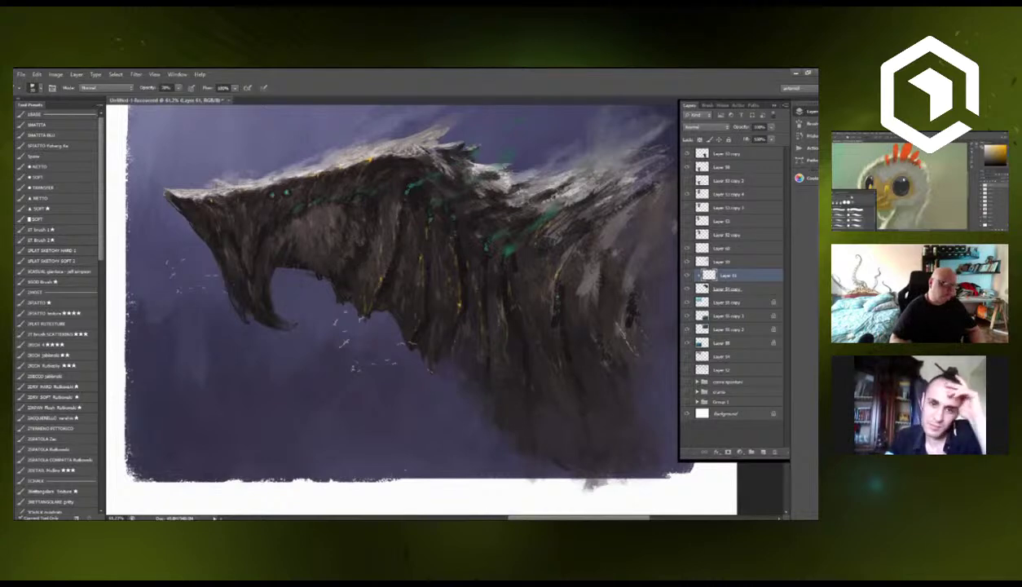
Select the green-panel dragon's layer, choose the Transfer brush preset and paint its front chest outline with a sampled dark tone.
scroll(448, 385, down, 5)
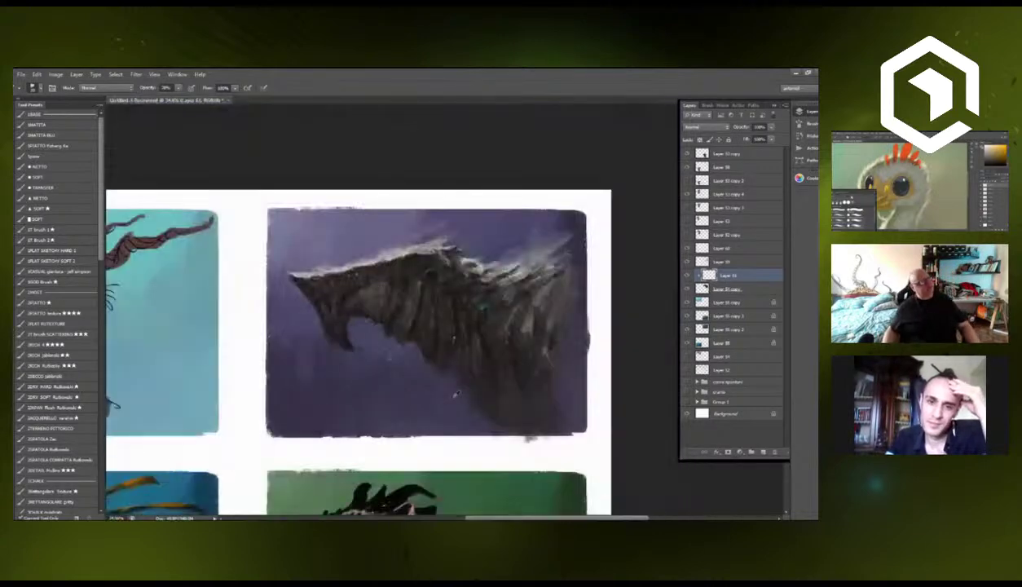
scroll(453, 391, down, 3)
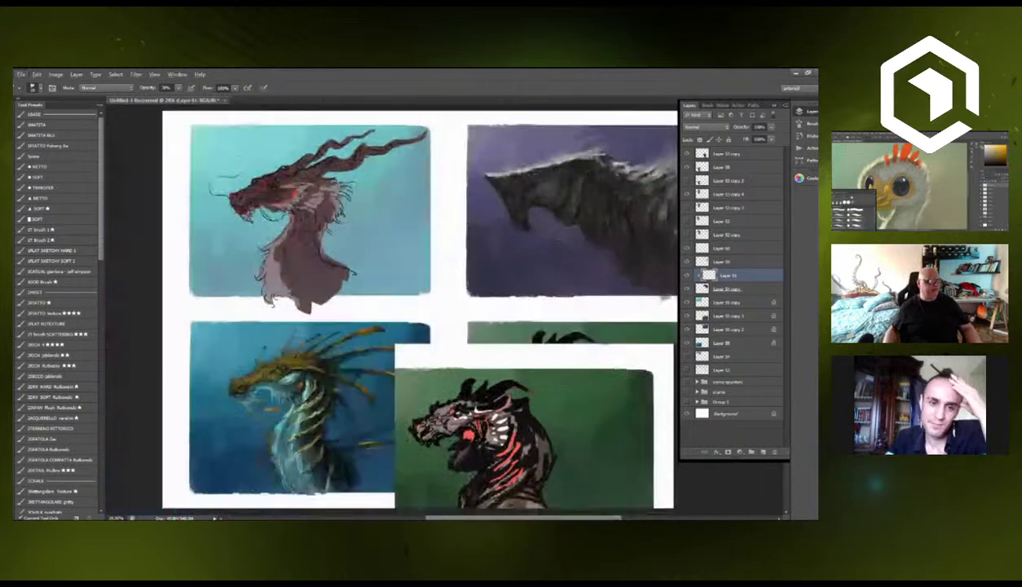
scroll(456, 257, up, 1)
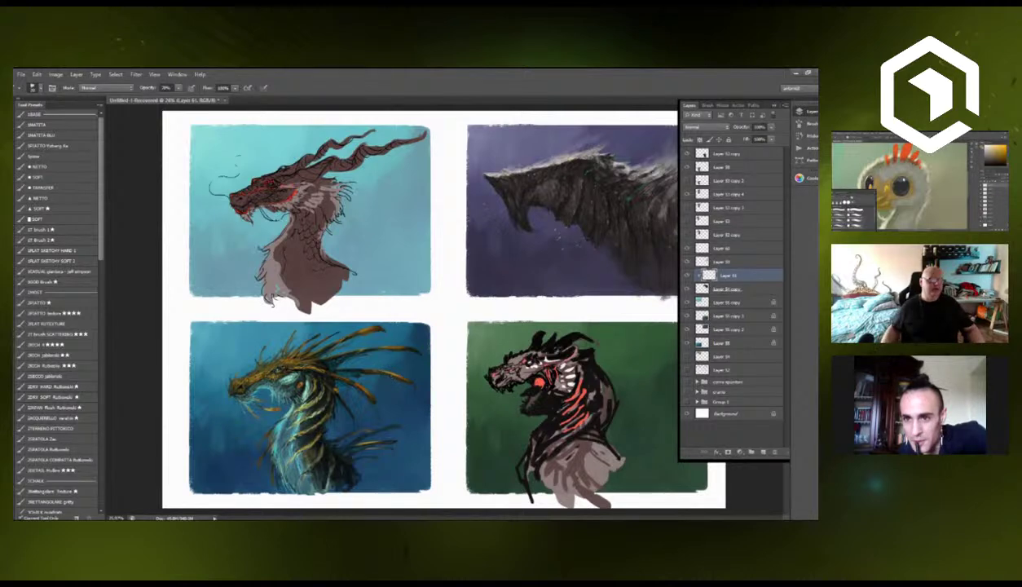
scroll(585, 403, up, 4)
drag(587, 403, 464, 317)
scroll(459, 354, up, 1)
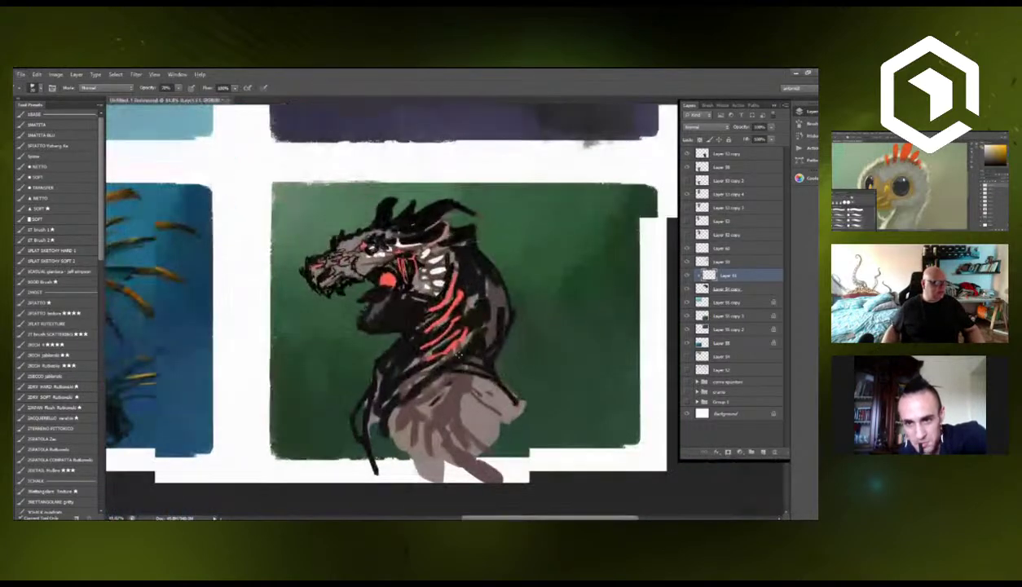
scroll(458, 353, up, 2)
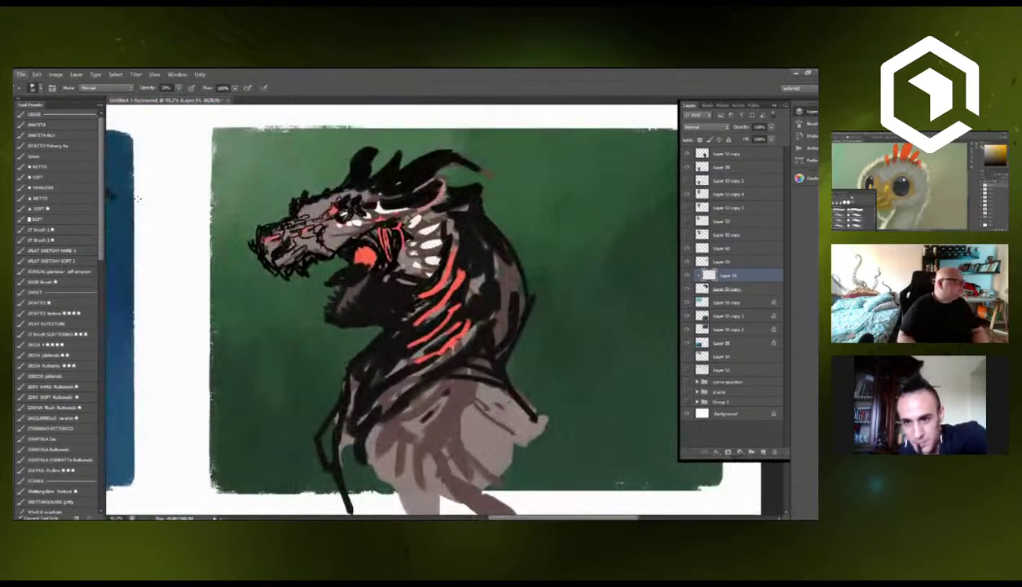
click(51, 187)
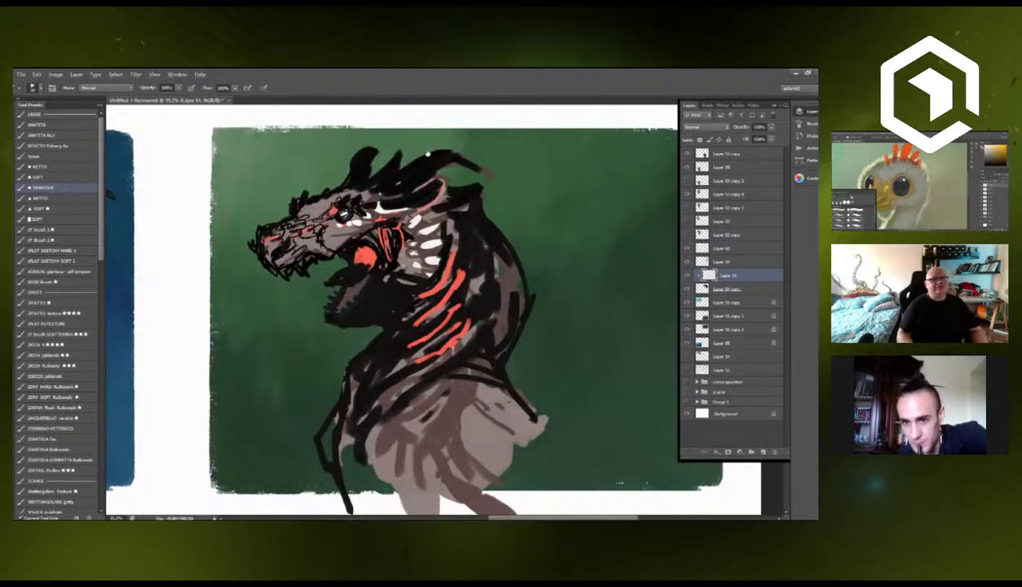
ctrl+click(414, 175)
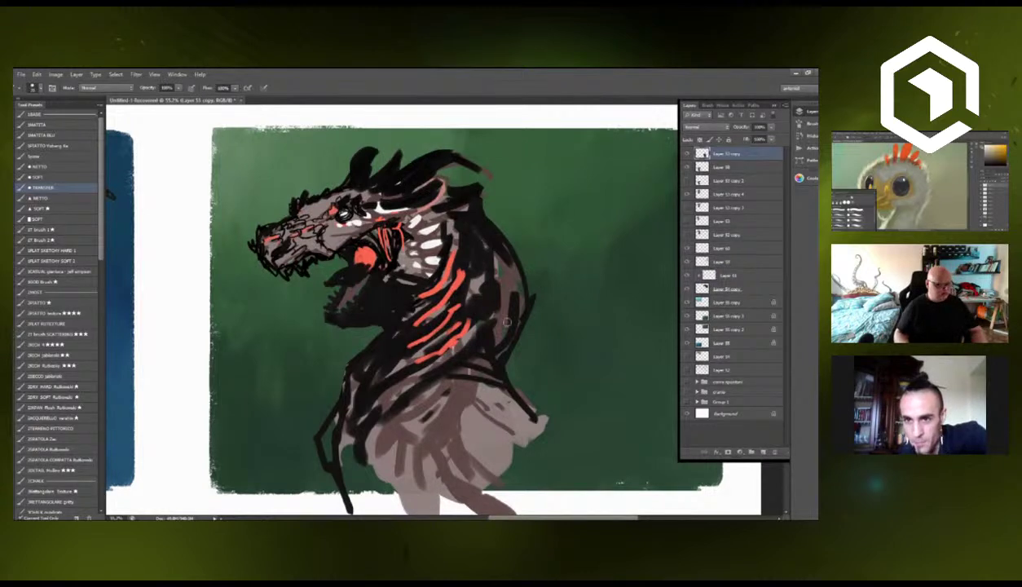
alt+click(348, 441)
mouse_move(330, 440)
mouse_down()
mouse_move(344, 399)
mouse_move(334, 447)
mouse_move(335, 424)
mouse_move(327, 441)
mouse_move(352, 452)
mouse_move(346, 492)
mouse_move(369, 473)
mouse_move(379, 497)
mouse_up()
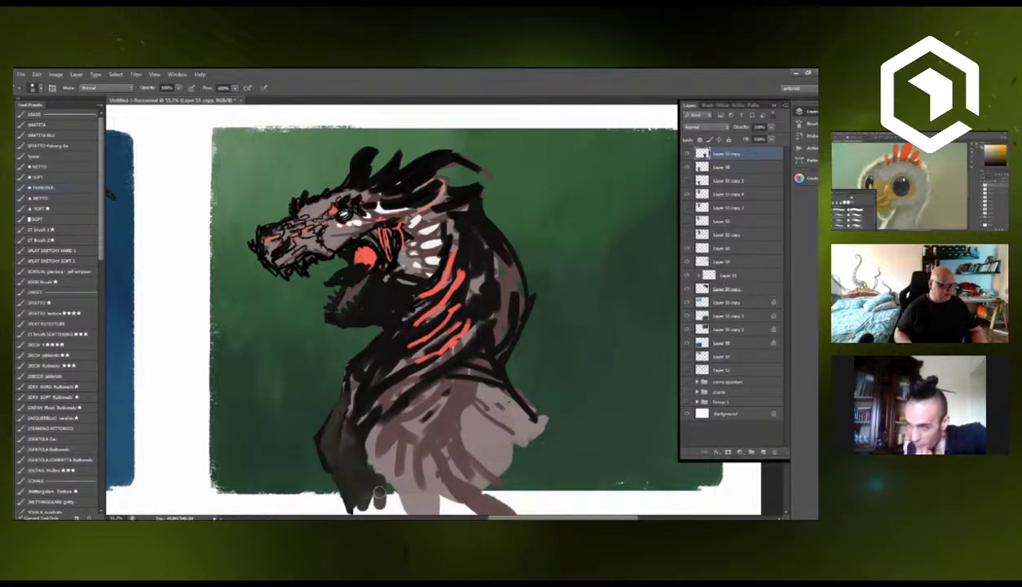
Block in the dragon's chest, shoulder and back of the neck with dark brown and black strokes.
mouse_move(444, 375)
mouse_down()
mouse_move(430, 418)
mouse_move(380, 461)
mouse_move(457, 392)
mouse_move(497, 427)
mouse_move(489, 410)
mouse_move(508, 408)
mouse_move(528, 437)
mouse_move(511, 463)
mouse_move(543, 441)
mouse_move(573, 476)
mouse_move(513, 475)
mouse_move(524, 464)
mouse_move(452, 481)
mouse_move(441, 414)
mouse_move(401, 496)
mouse_move(378, 454)
mouse_move(436, 388)
mouse_move(393, 385)
mouse_move(370, 436)
mouse_move(378, 372)
mouse_move(358, 380)
mouse_move(396, 348)
mouse_up()
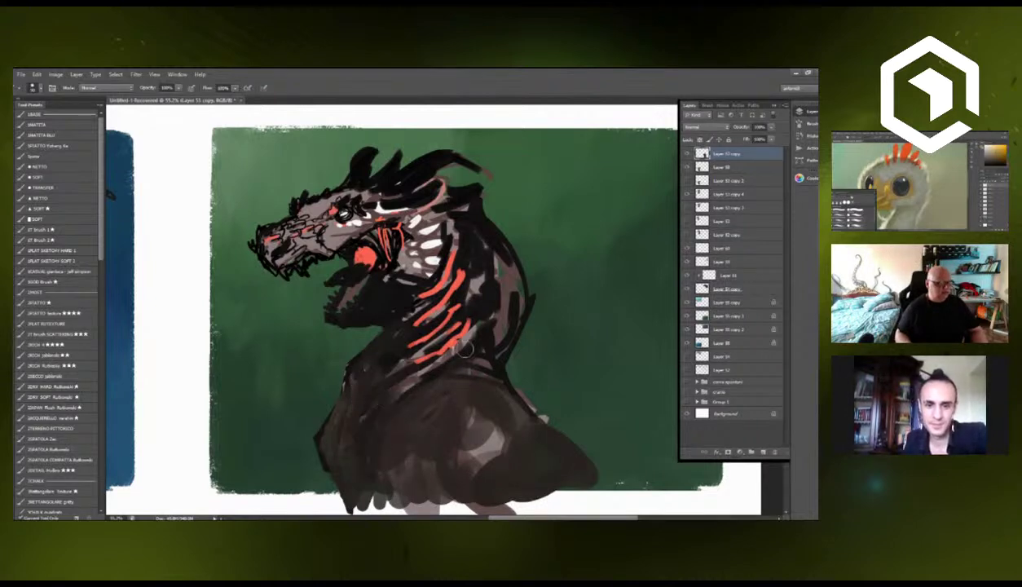
mouse_move(464, 349)
mouse_down()
mouse_move(511, 309)
mouse_move(509, 270)
mouse_up()
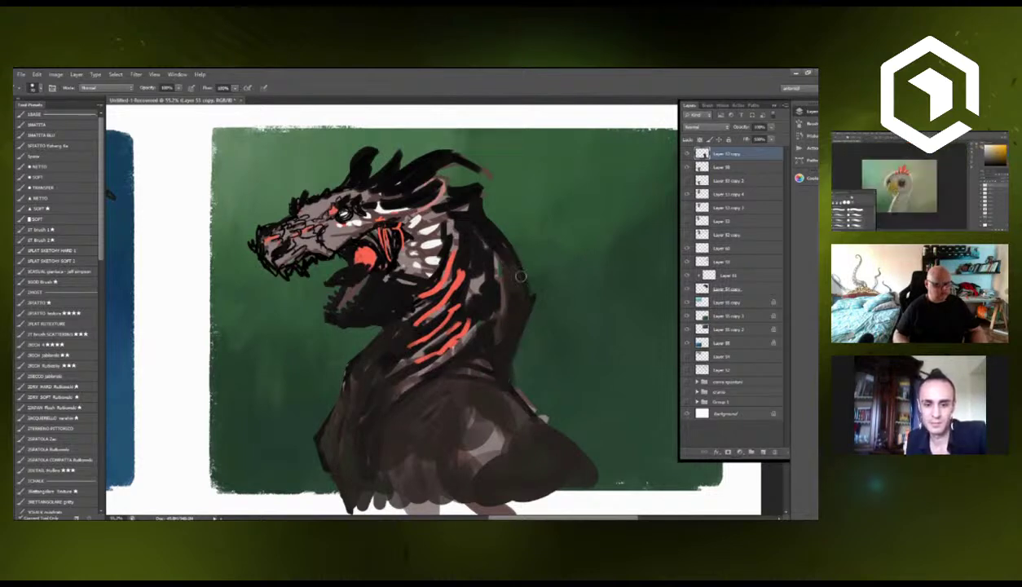
drag(487, 237, 491, 287)
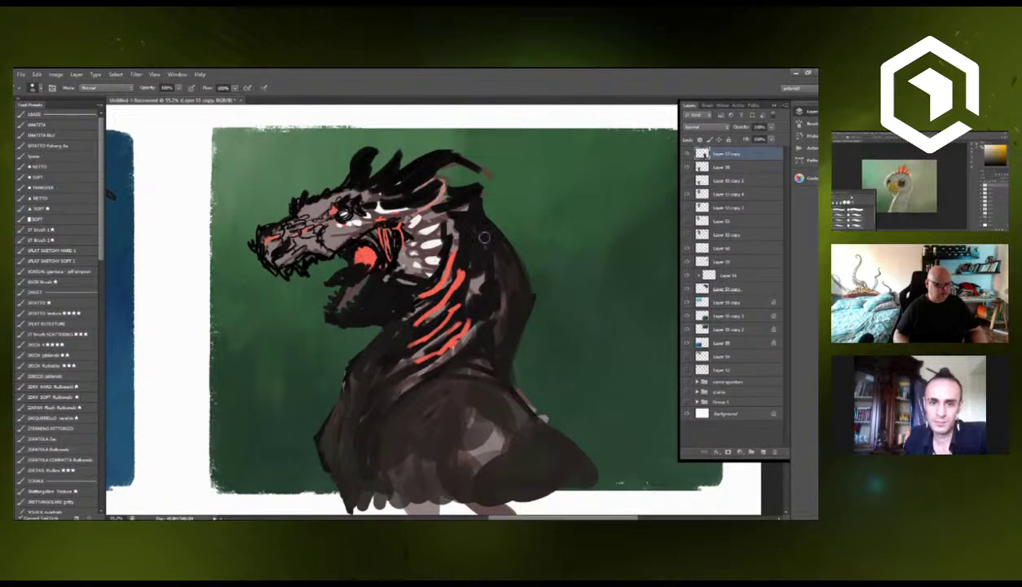
drag(484, 237, 482, 280)
mouse_move(496, 328)
mouse_down()
mouse_move(468, 350)
mouse_move(438, 342)
mouse_move(428, 366)
mouse_move(397, 381)
mouse_move(412, 355)
mouse_move(401, 362)
mouse_move(454, 319)
mouse_move(476, 274)
mouse_move(479, 287)
mouse_move(468, 250)
mouse_up()
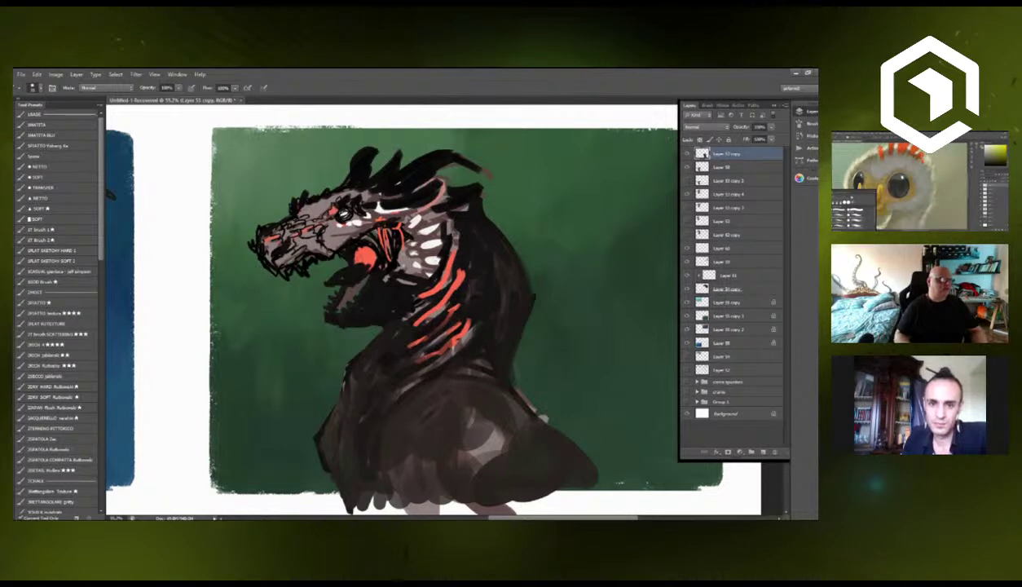
Darken the dragon's cheek frill, snout and brow with short strokes, toning down the light grey areas.
mouse_move(414, 269)
mouse_down()
mouse_move(411, 208)
mouse_move(410, 268)
mouse_move(371, 246)
mouse_up()
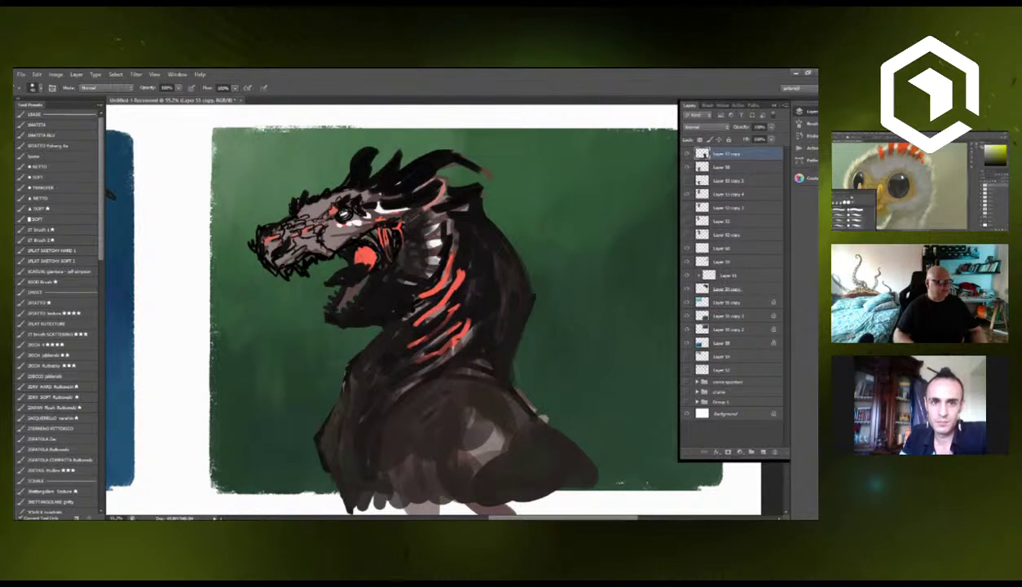
mouse_move(319, 223)
mouse_down()
mouse_move(332, 234)
mouse_move(300, 252)
mouse_up()
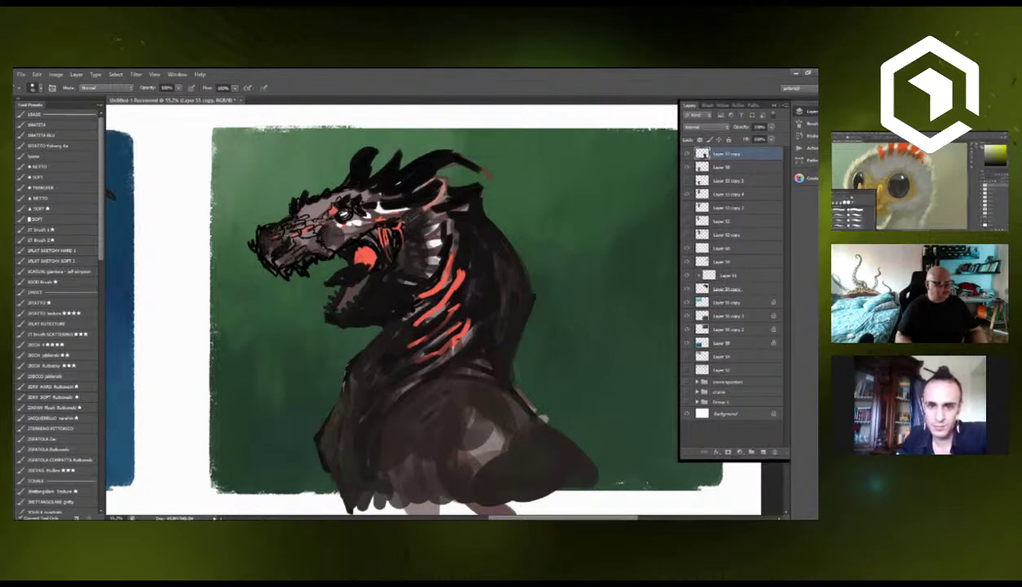
drag(319, 194, 306, 210)
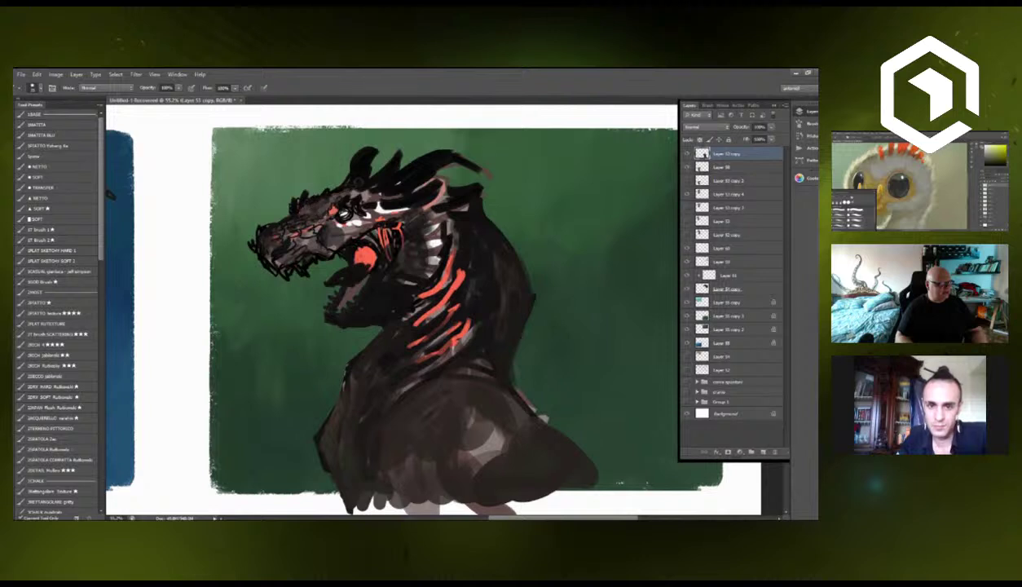
drag(382, 200, 329, 234)
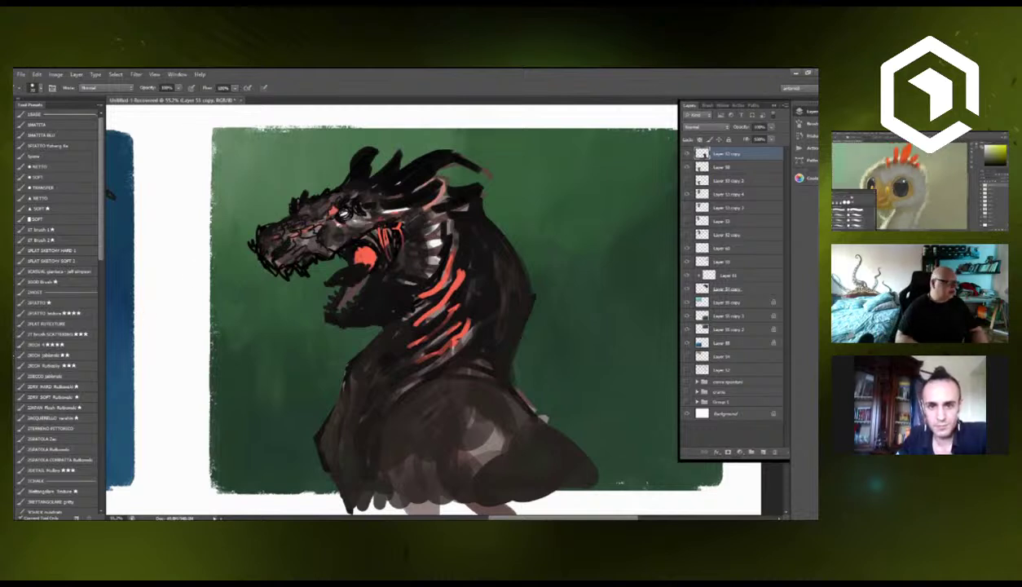
Pick a dark blue foreground colour and brush it over the dragon's snout, brow and crest.
key(n)
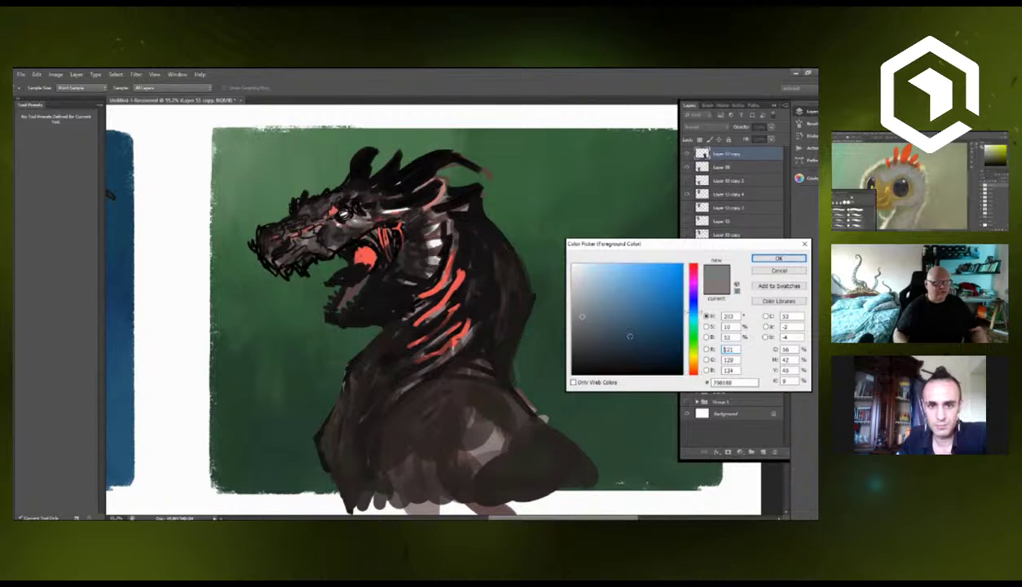
click(631, 359)
click(778, 257)
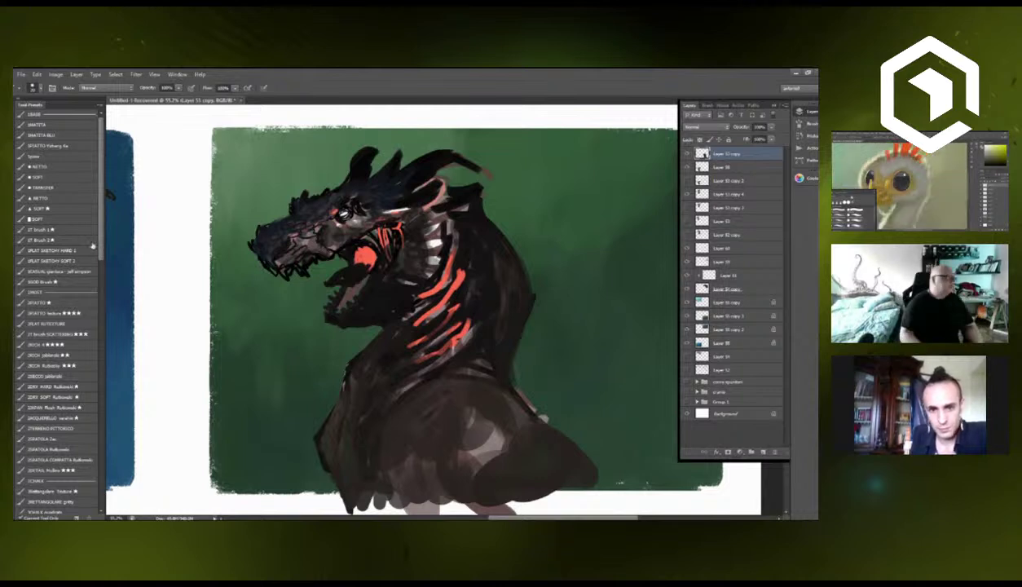
Test the Dragon scale 2, Dragon scale 1 and Dragon scale 3 brush presets with sample strokes beside the dragon, undoing them.
drag(101, 255, 115, 511)
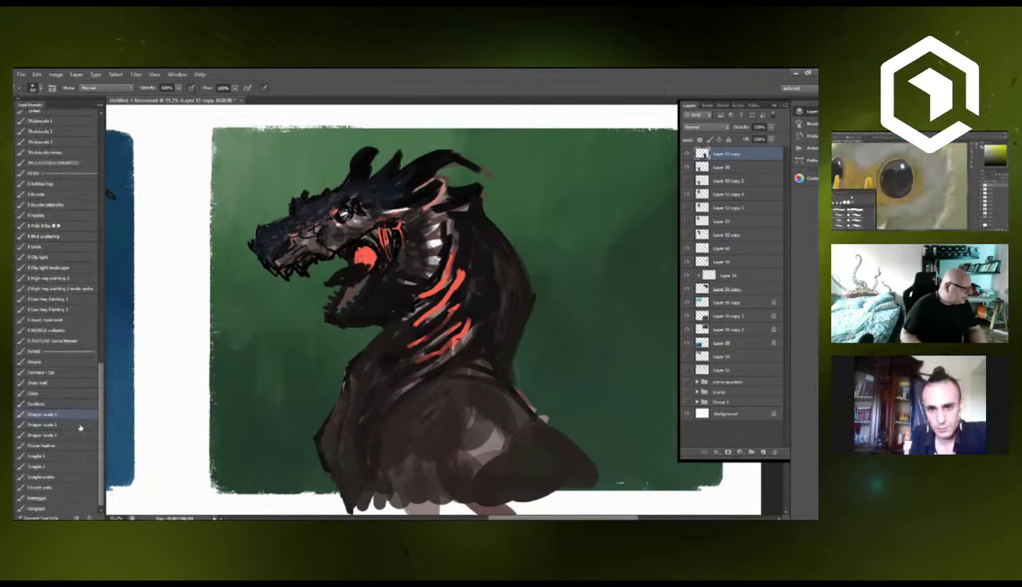
click(91, 425)
drag(238, 320, 238, 453)
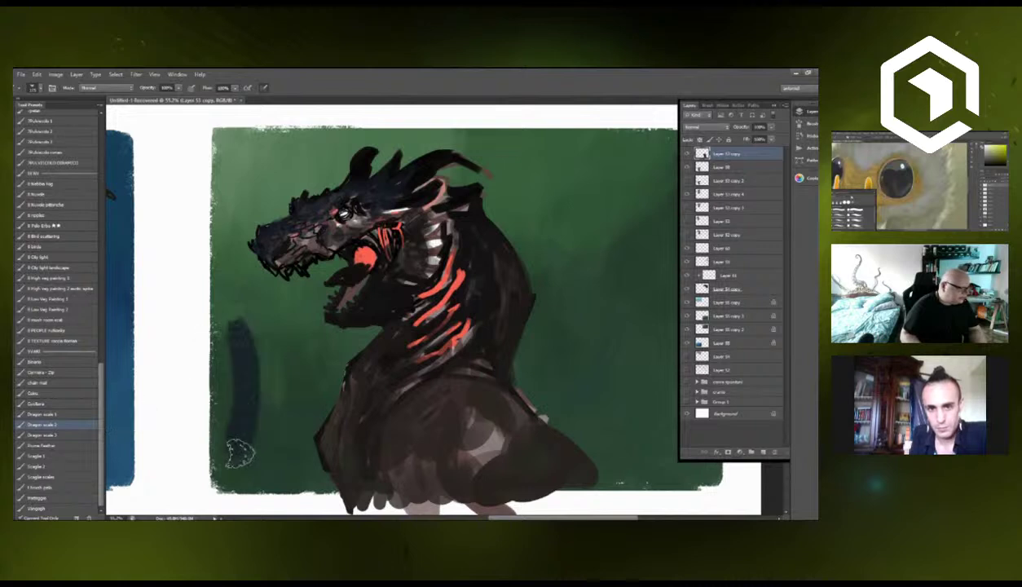
key(ctrl+z)
click(61, 414)
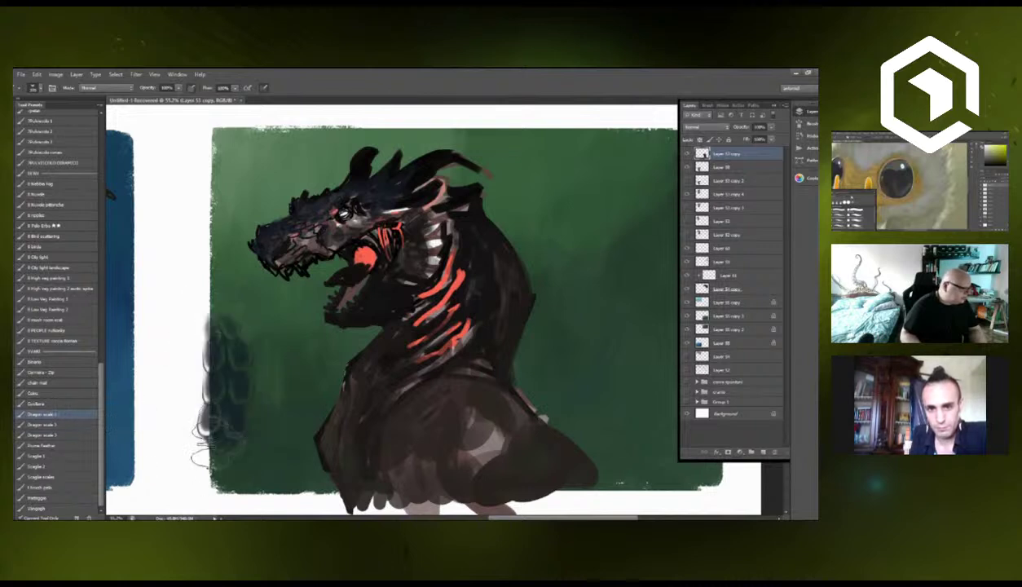
click(56, 434)
drag(248, 359, 251, 453)
key(ctrl+z)
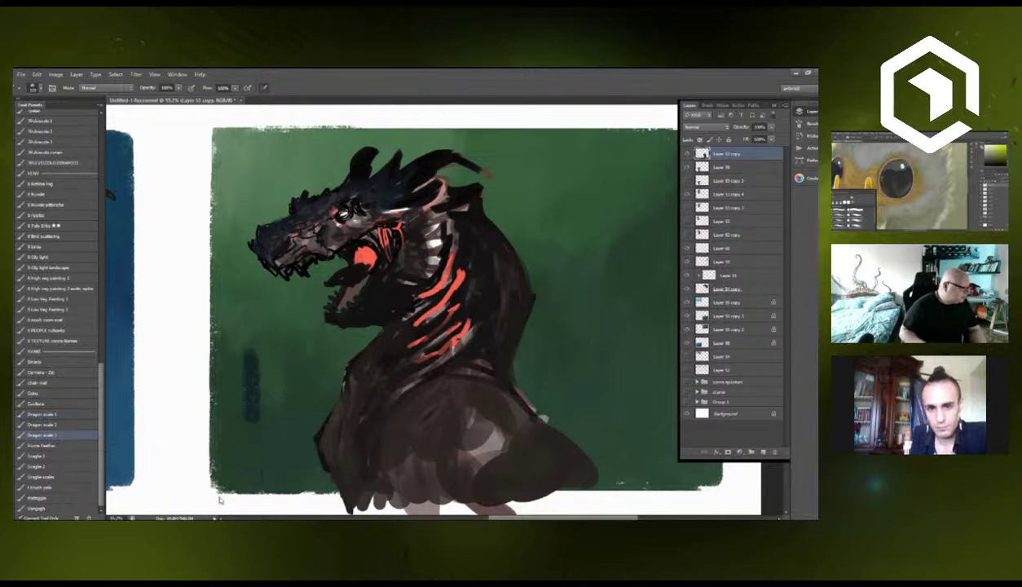
Test the Scaglie 1, Scaglie 2 and Dragon scale 1 brush presets on the green background, undoing each sample stroke.
click(75, 455)
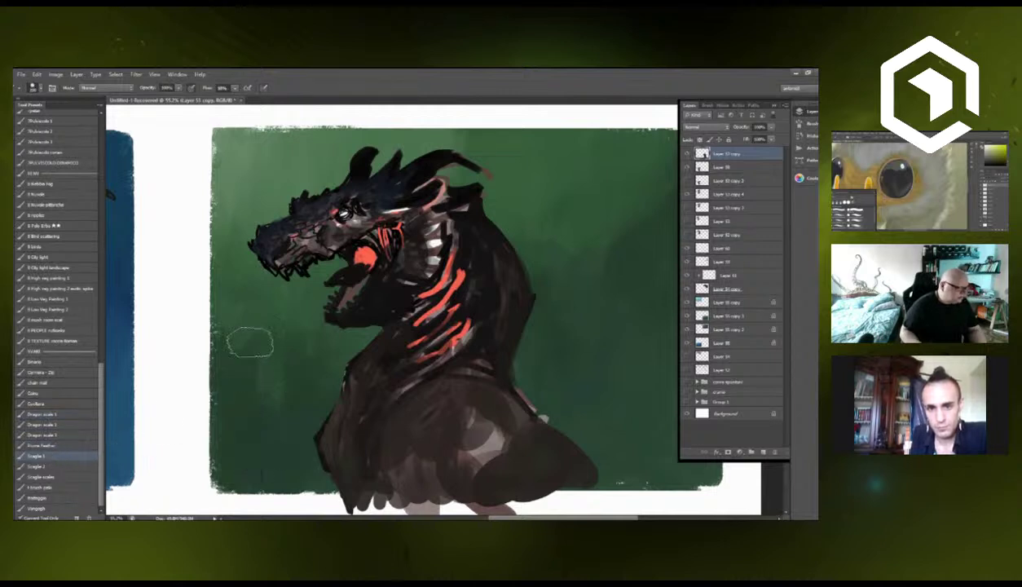
drag(246, 339, 253, 456)
key(ctrl+z)
click(49, 466)
drag(243, 310, 248, 487)
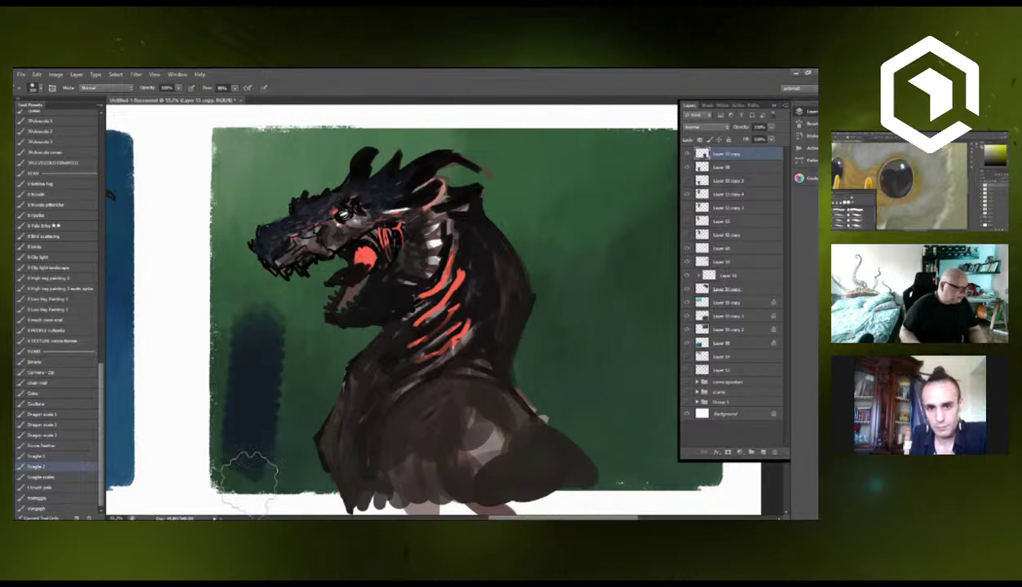
key(ctrl+z)
click(65, 418)
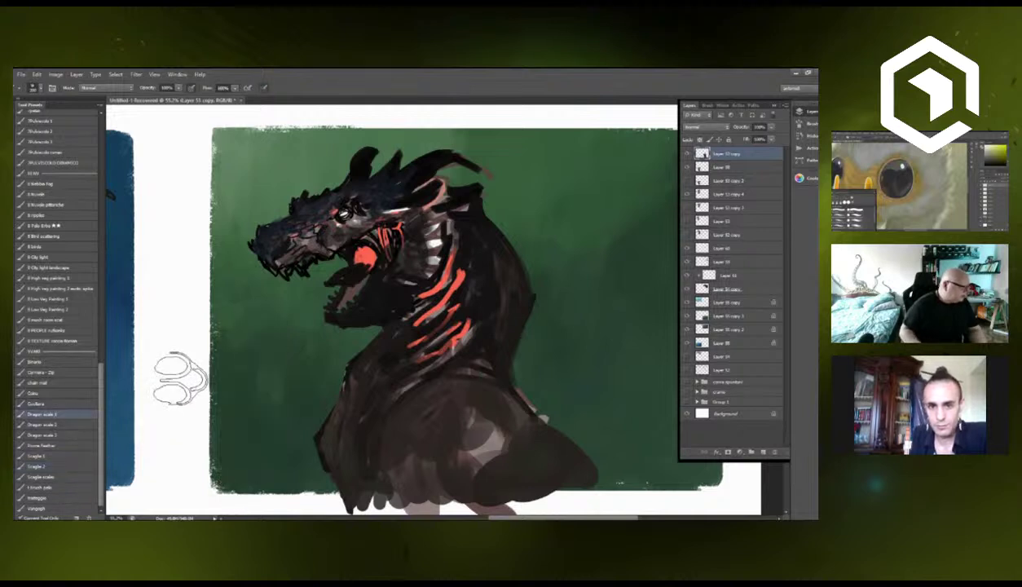
drag(269, 365, 267, 472)
key(ctrl+z)
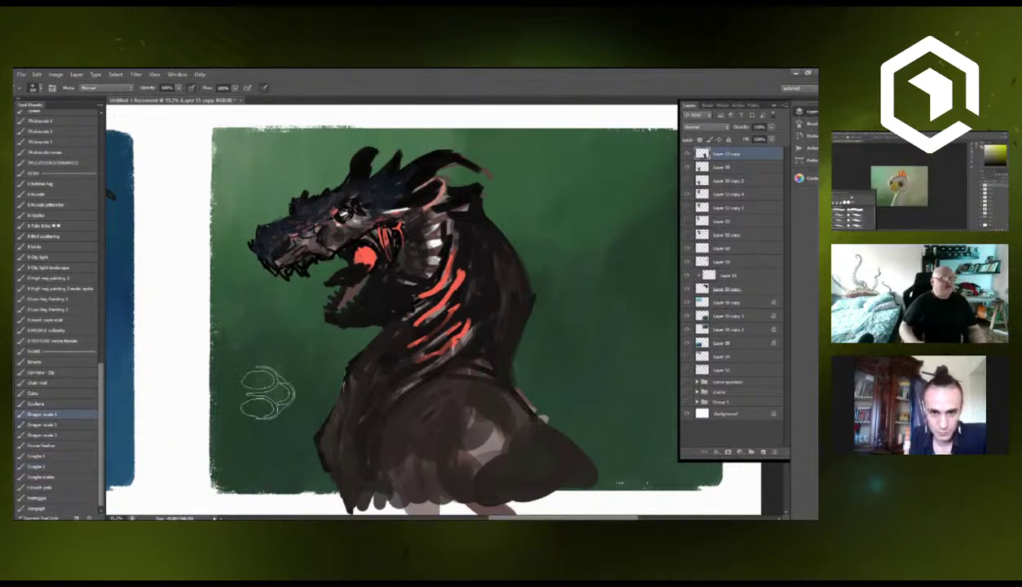
Try the Scaglie scales brush on the background and the dragon's chest, and compare it with Scaglie 2, undoing the test strokes.
click(61, 476)
drag(259, 333, 258, 480)
key(ctrl+z)
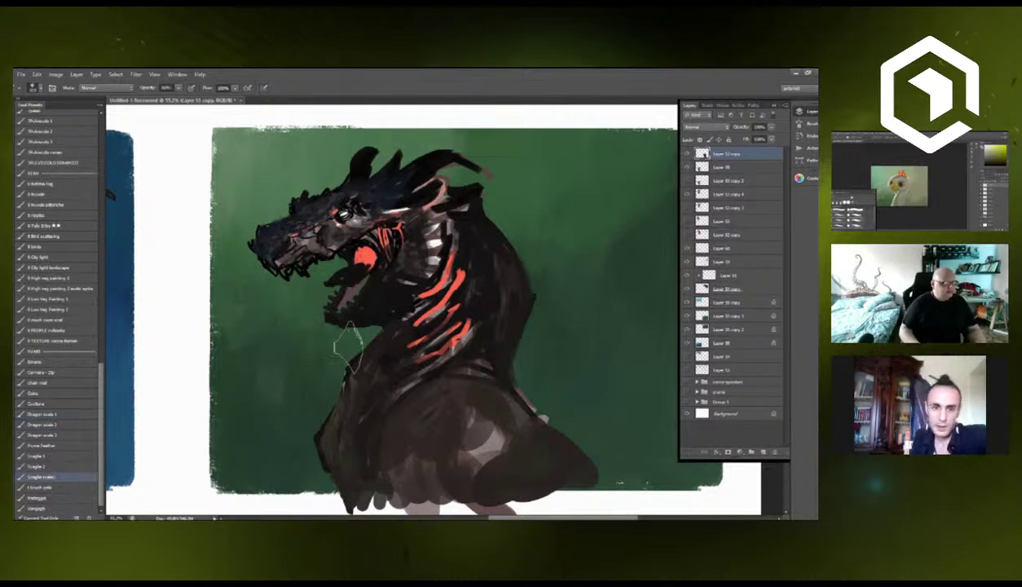
mouse_move(430, 365)
mouse_down()
mouse_move(409, 404)
mouse_move(430, 372)
mouse_up()
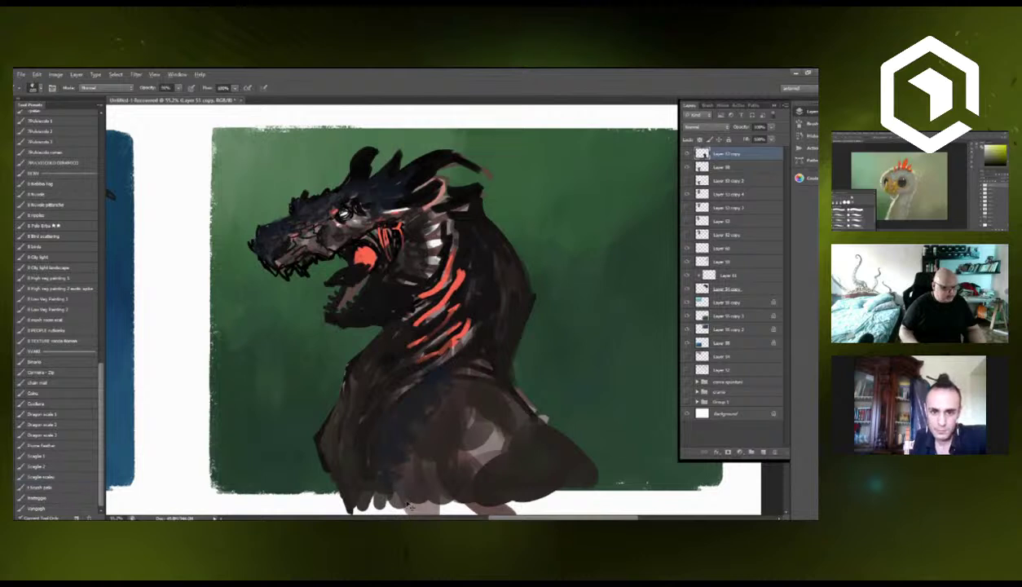
click(63, 466)
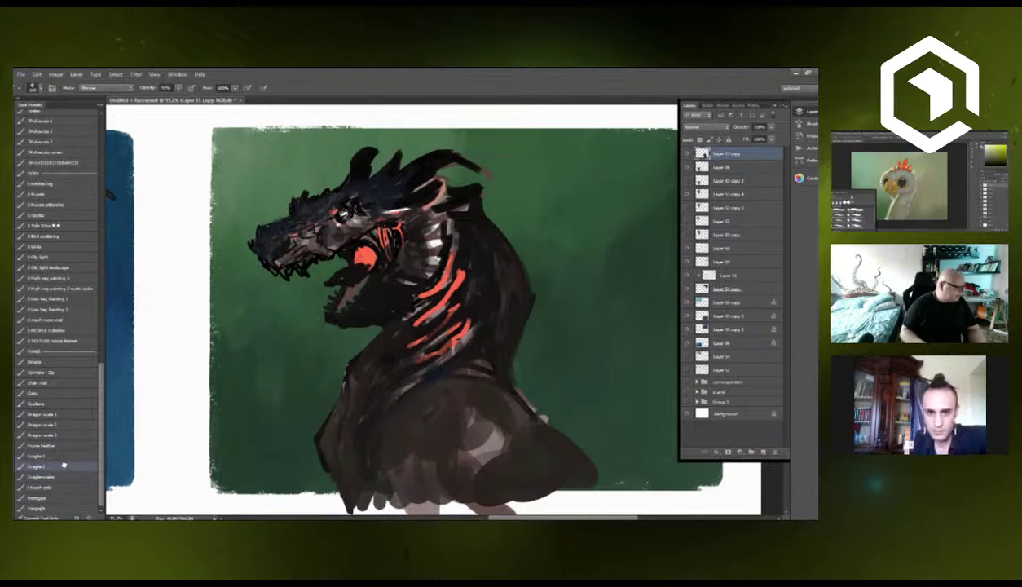
drag(274, 388, 272, 480)
key(ctrl+z)
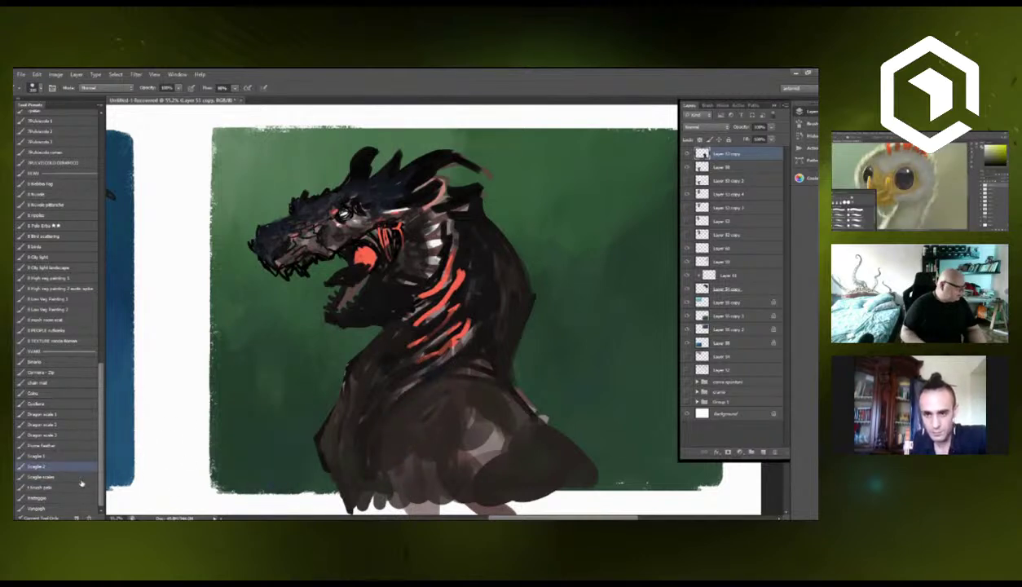
click(41, 477)
drag(277, 352, 255, 452)
key(ctrl+z)
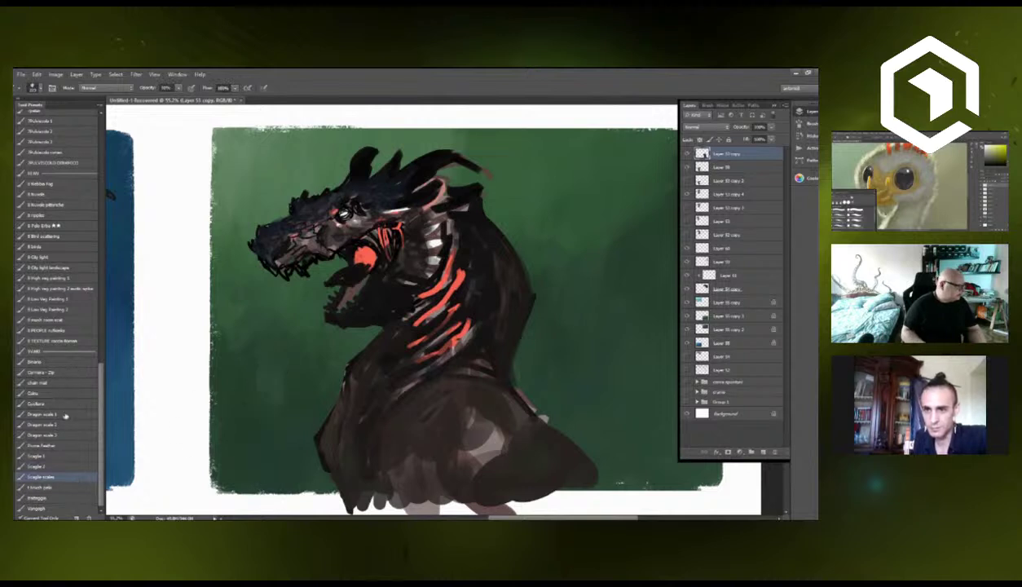
Choose the Dragon scale 1 brush, shrink it and paint dark scale texture over the dragon's snout, brow, crest and cheek.
click(41, 414)
drag(285, 346, 254, 493)
key(ctrl+z)
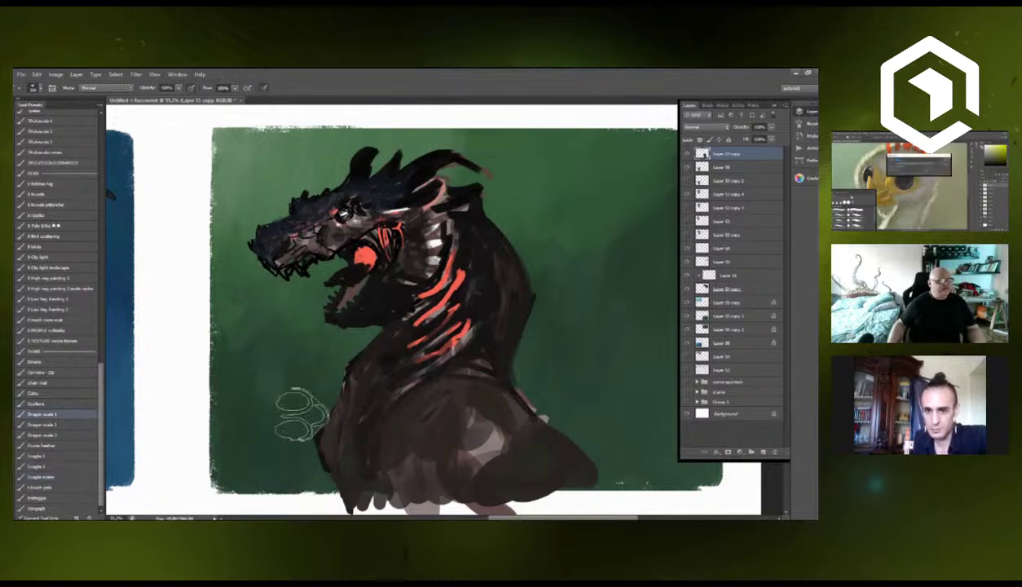
scroll(298, 352, up, 3)
scroll(287, 363, down, 3)
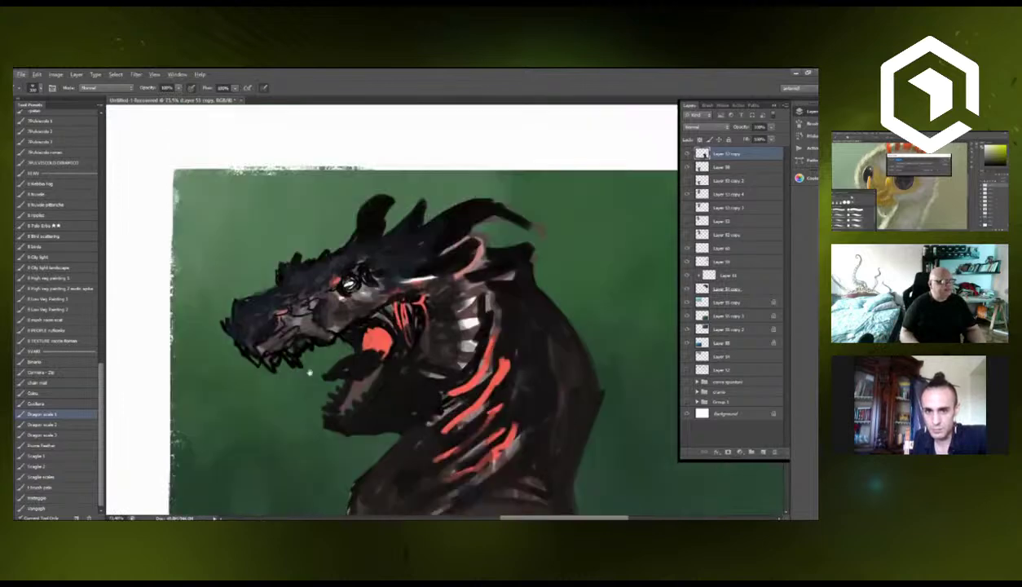
scroll(313, 371, up, 3)
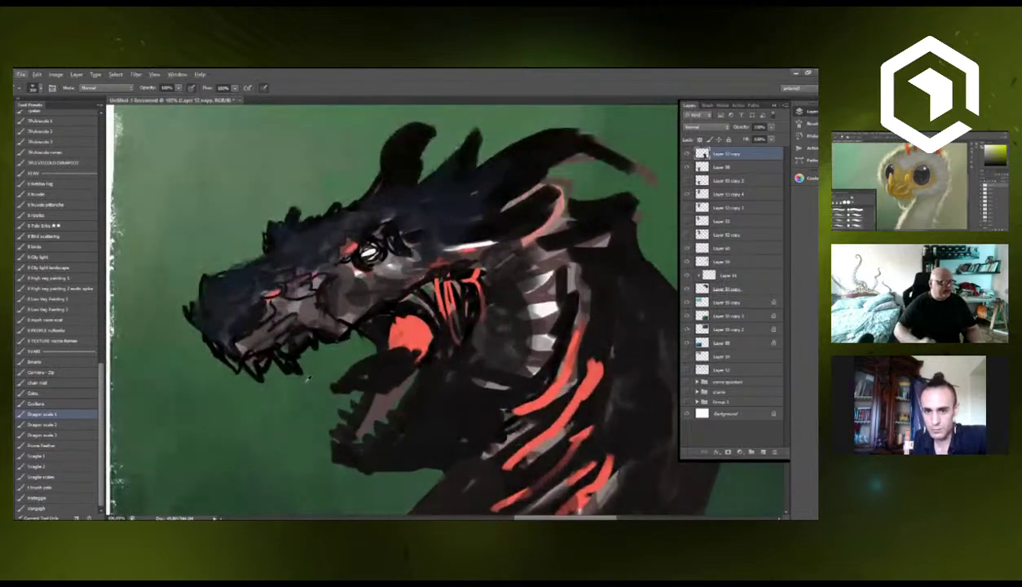
key([)
key([)
key([)
key([)
key([)
key([)
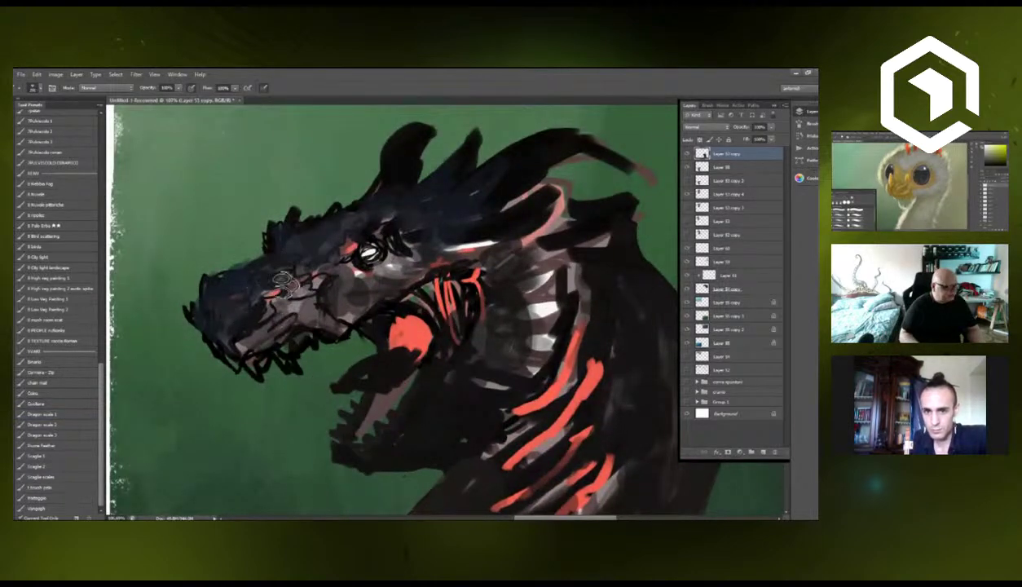
mouse_move(295, 274)
mouse_down()
mouse_move(273, 294)
mouse_move(309, 263)
mouse_move(281, 285)
mouse_move(283, 265)
mouse_move(243, 311)
mouse_move(306, 252)
mouse_move(236, 318)
mouse_move(261, 265)
mouse_move(305, 259)
mouse_move(330, 233)
mouse_move(301, 267)
mouse_move(345, 229)
mouse_move(290, 234)
mouse_move(287, 248)
mouse_move(343, 235)
mouse_move(386, 218)
mouse_move(392, 198)
mouse_move(349, 232)
mouse_move(374, 228)
mouse_move(377, 216)
mouse_move(391, 227)
mouse_move(477, 210)
mouse_move(426, 210)
mouse_up()
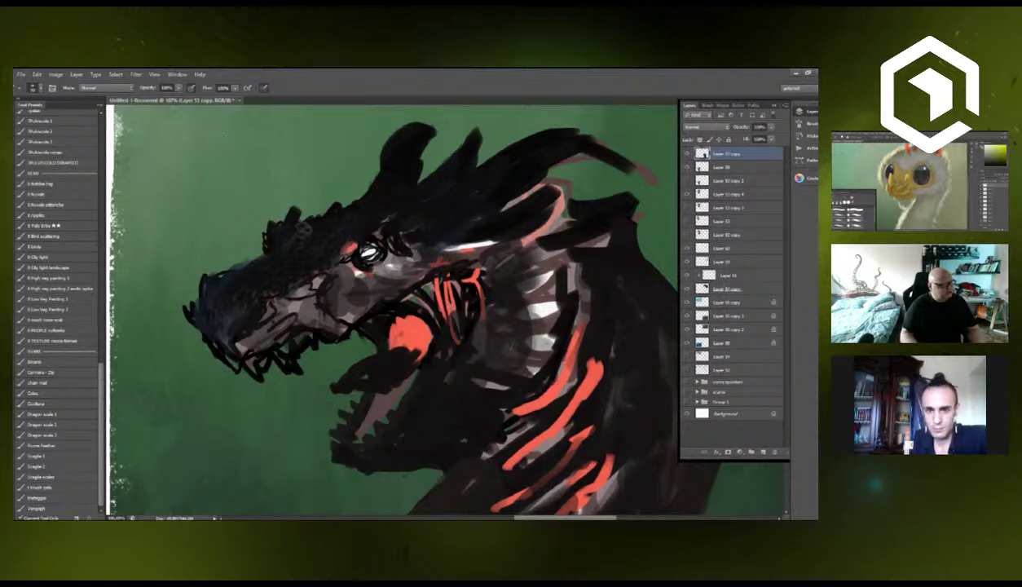
mouse_move(294, 279)
mouse_down()
mouse_move(317, 294)
mouse_move(348, 302)
mouse_move(344, 316)
mouse_move(360, 283)
mouse_move(368, 304)
mouse_move(352, 258)
mouse_move(394, 286)
mouse_move(371, 253)
mouse_move(437, 259)
mouse_move(397, 237)
mouse_move(453, 246)
mouse_move(442, 233)
mouse_move(450, 229)
mouse_move(419, 224)
mouse_move(401, 248)
mouse_move(407, 228)
mouse_move(467, 239)
mouse_up()
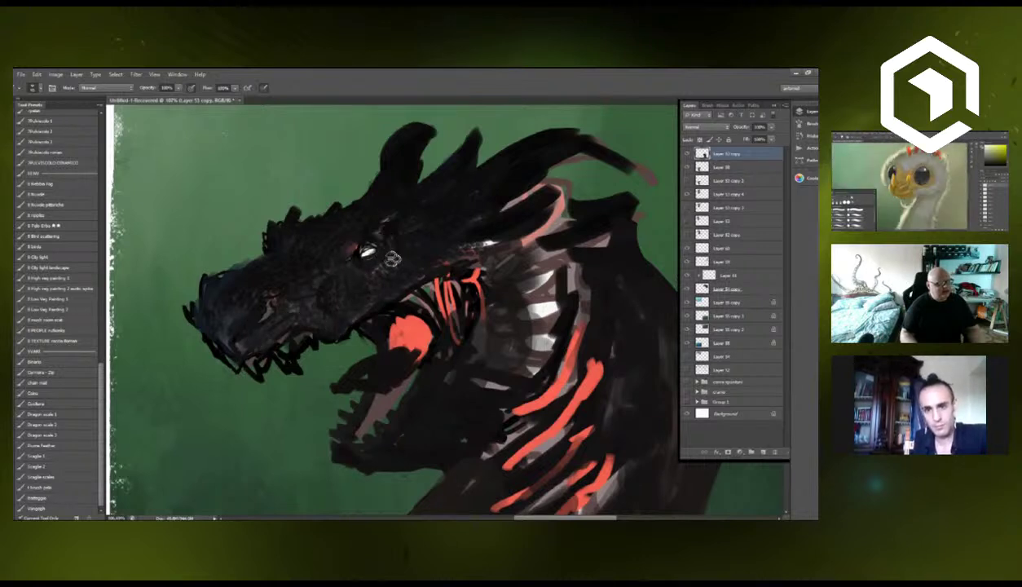
Cover the dragon's light cheek frill and lower crest edge with the same dark scale texture.
mouse_move(481, 247)
mouse_down()
mouse_move(407, 207)
mouse_move(422, 208)
mouse_move(411, 246)
mouse_move(457, 273)
mouse_move(423, 290)
mouse_move(408, 334)
mouse_move(456, 319)
mouse_up()
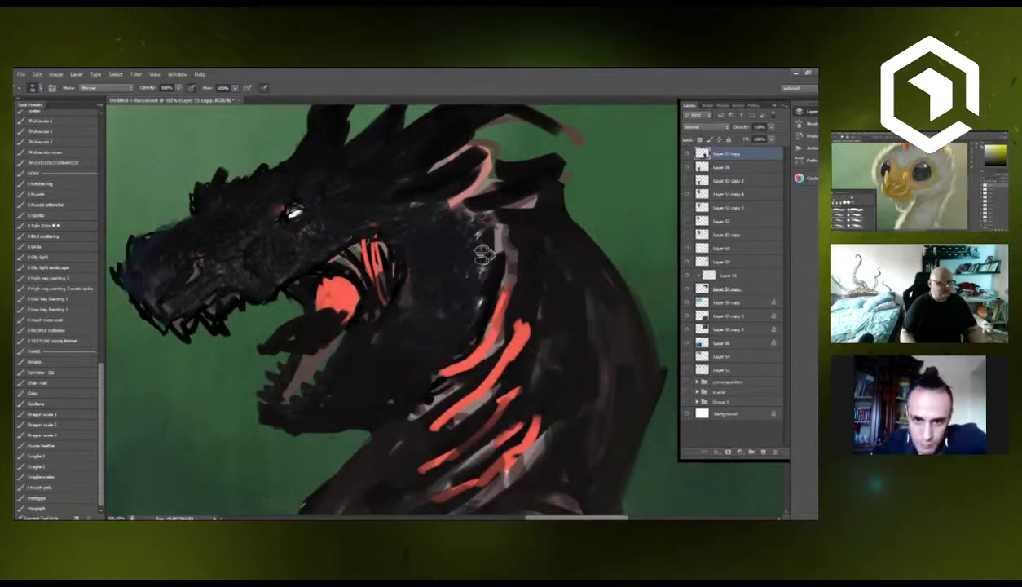
mouse_move(451, 197)
mouse_down()
mouse_move(490, 181)
mouse_move(436, 150)
mouse_up()
drag(398, 210, 454, 260)
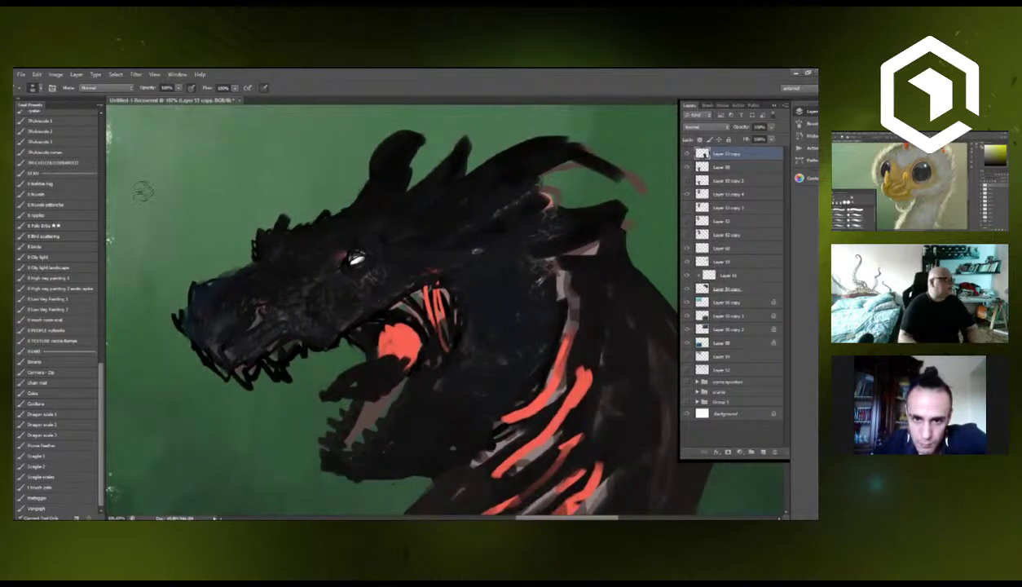
Choose the Transfer brush preset and paint small dark spikes along the brow ridge and the tip of the dragon's snout.
key(e)
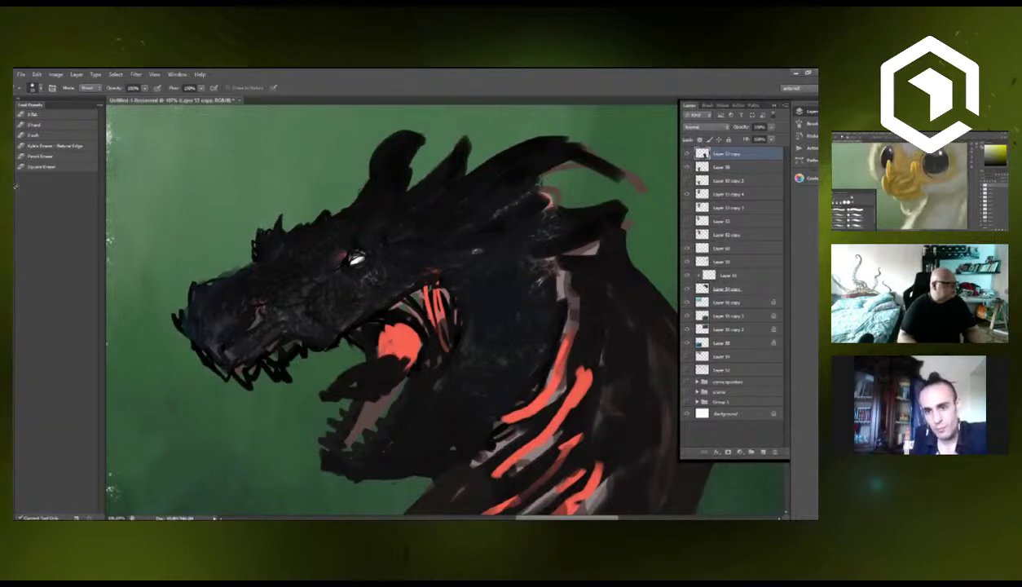
key(b)
click(62, 186)
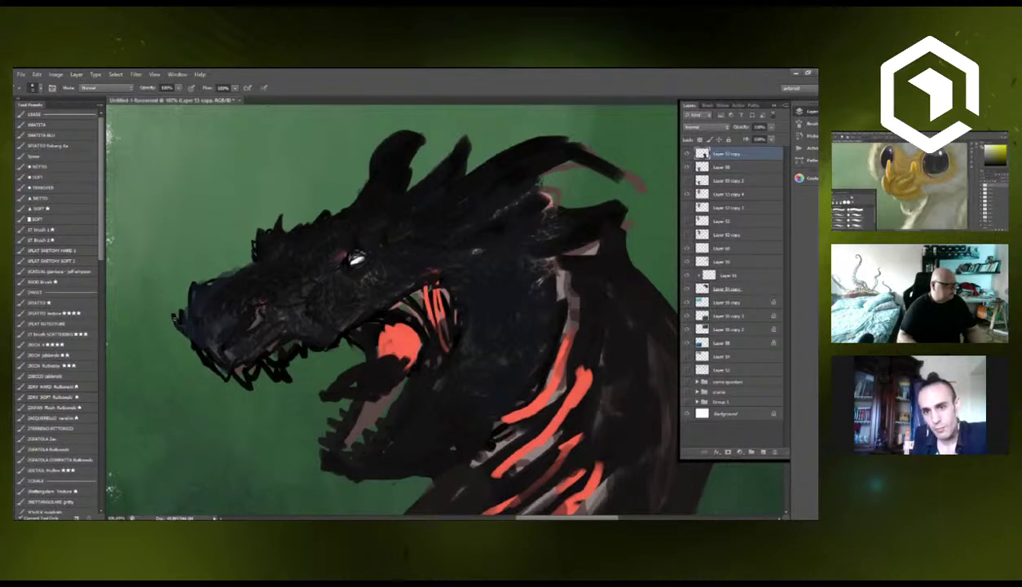
drag(183, 323, 179, 295)
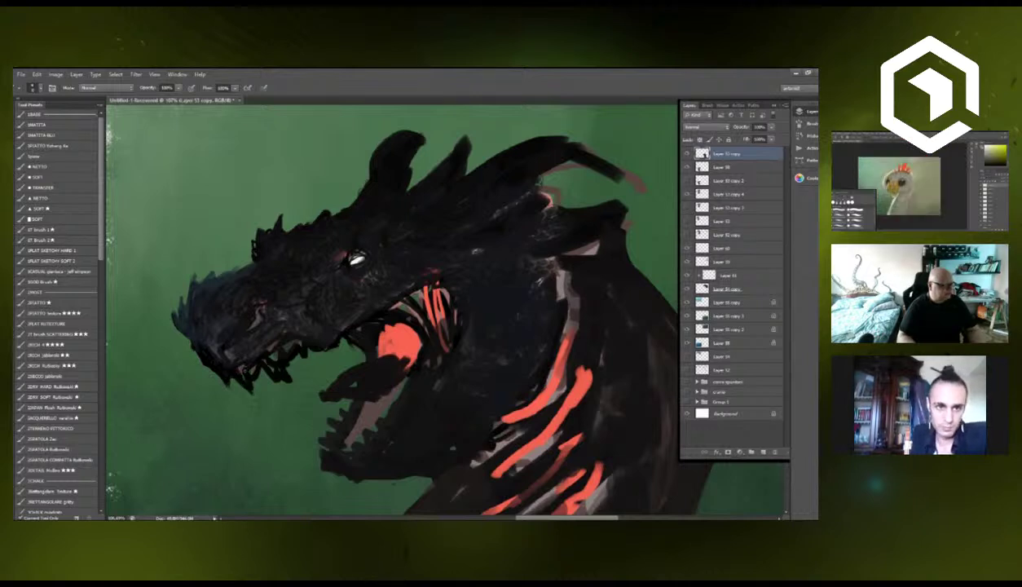
Sharpen the dragon's upper teeth by alternately erasing around them and repainting their points along the jaw.
key(e)
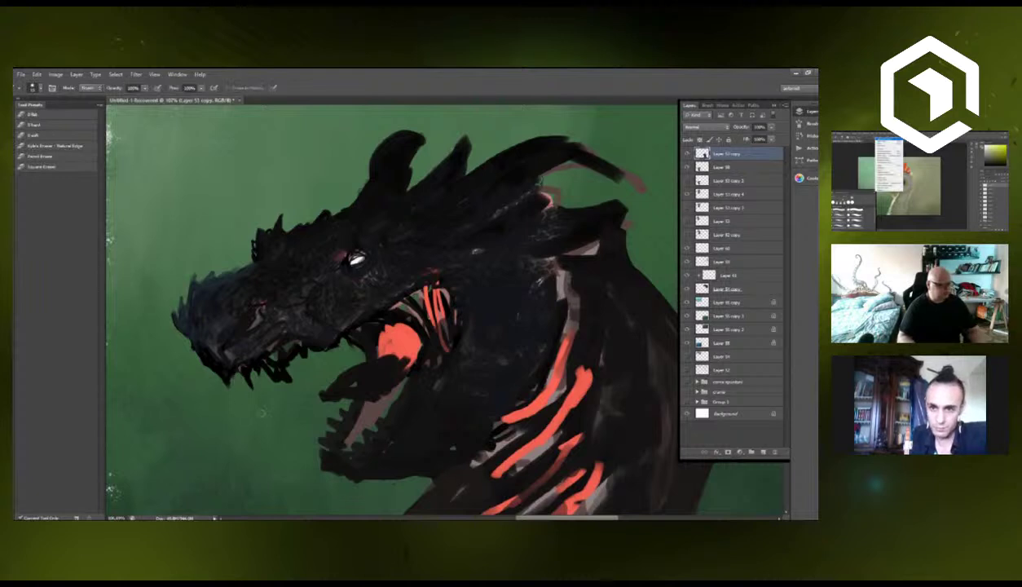
drag(262, 360, 282, 382)
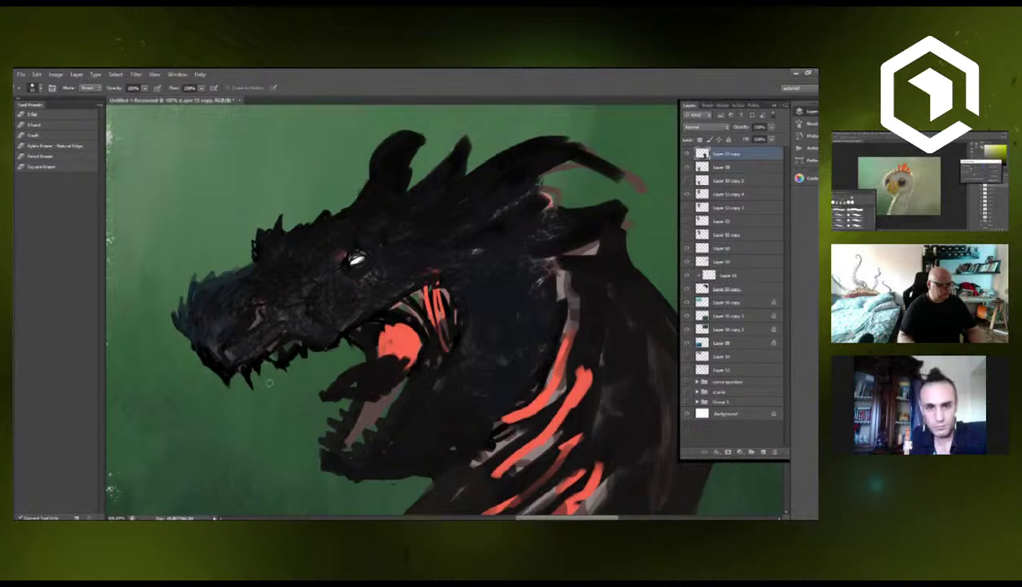
key(b)
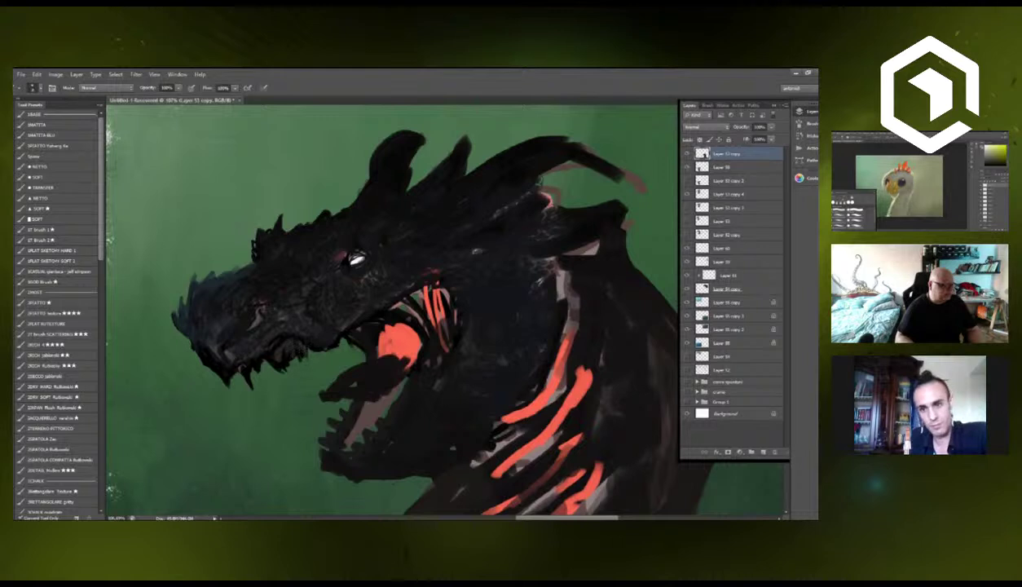
key(e)
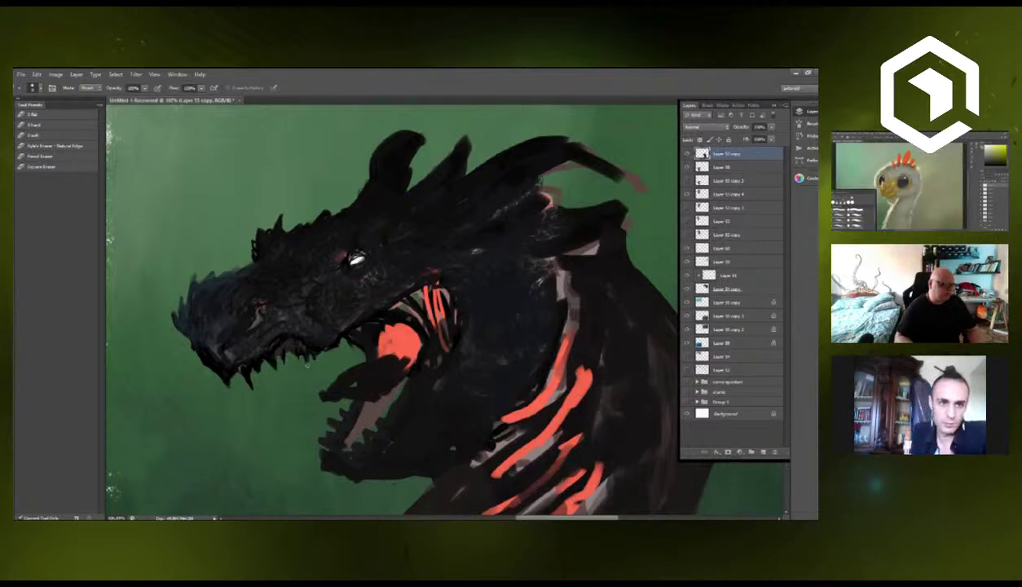
key(b)
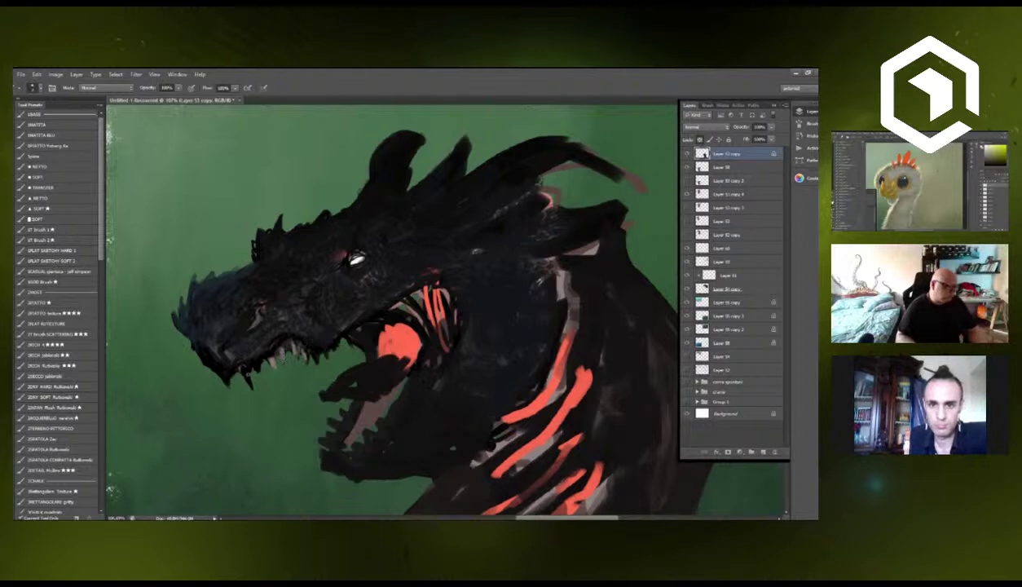
Paint the front upper teeth, lock the layer's transparent pixels and darken the dragon's nostril with a smaller brush.
mouse_move(242, 363)
mouse_down()
mouse_move(247, 379)
mouse_move(252, 357)
mouse_move(228, 382)
mouse_up()
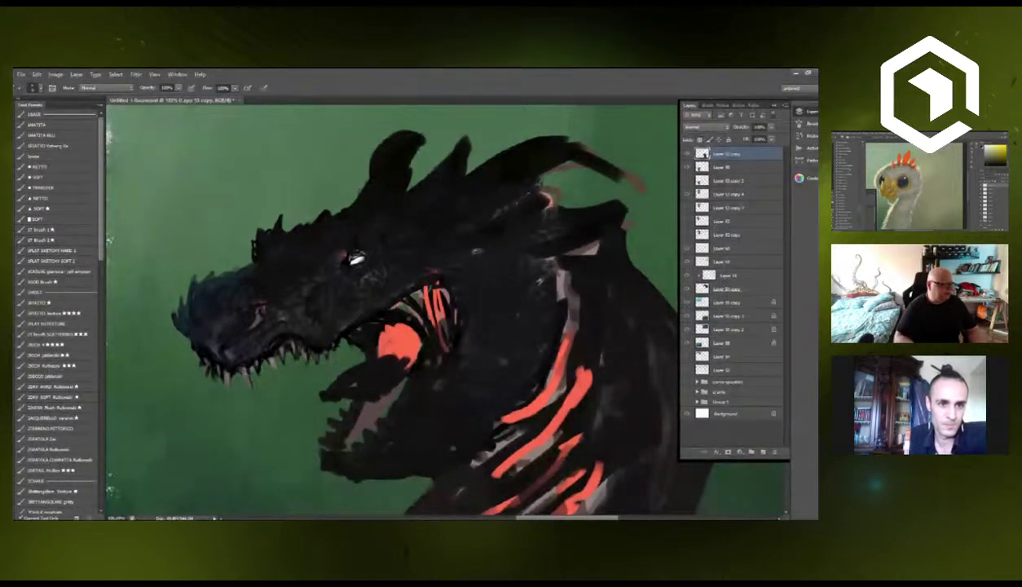
key(slash)
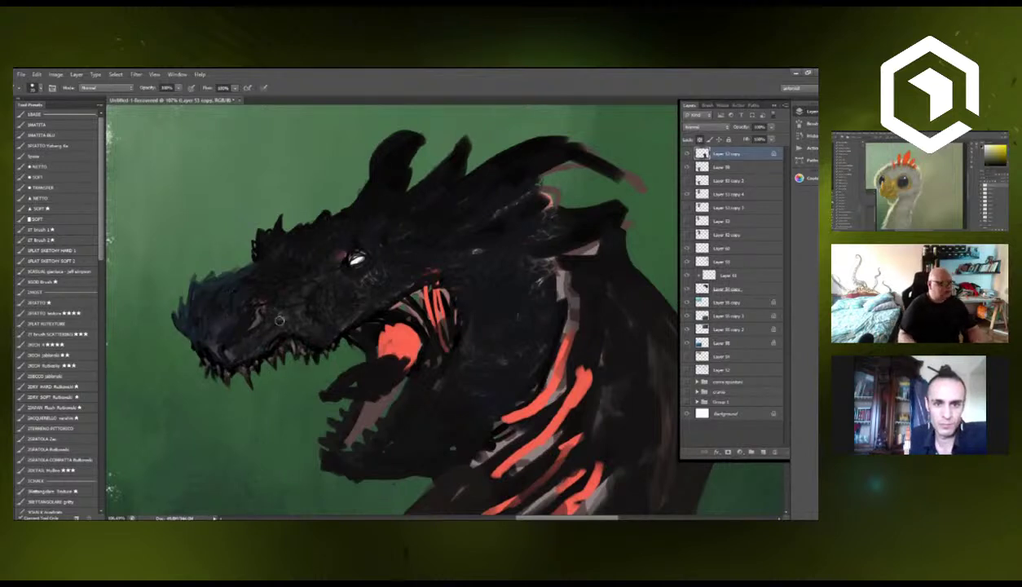
key([)
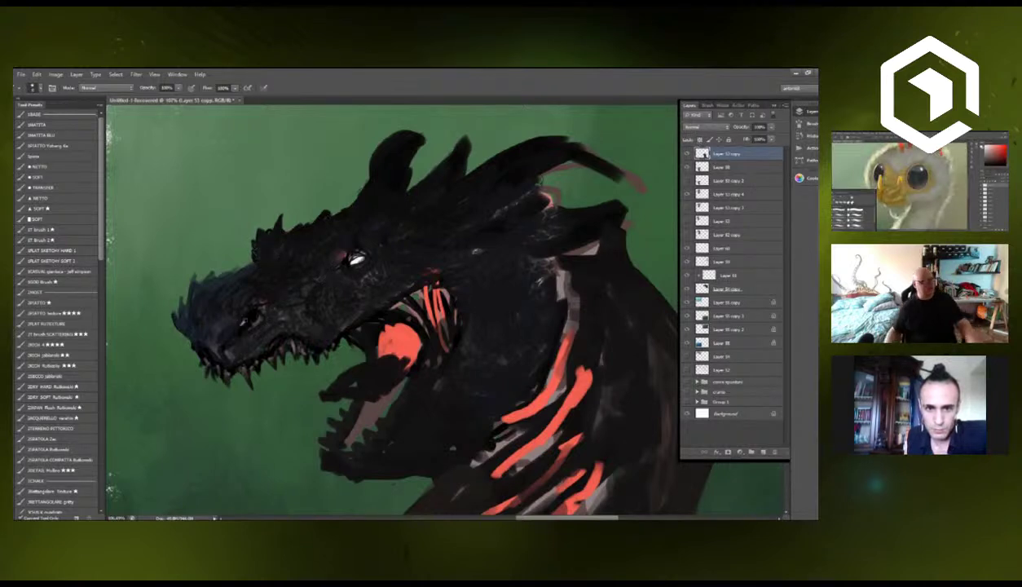
Add a new layer above the dragon's layer and clip it to that layer.
scroll(265, 314, down, 4)
scroll(290, 360, up, 4)
alt+click(286, 365)
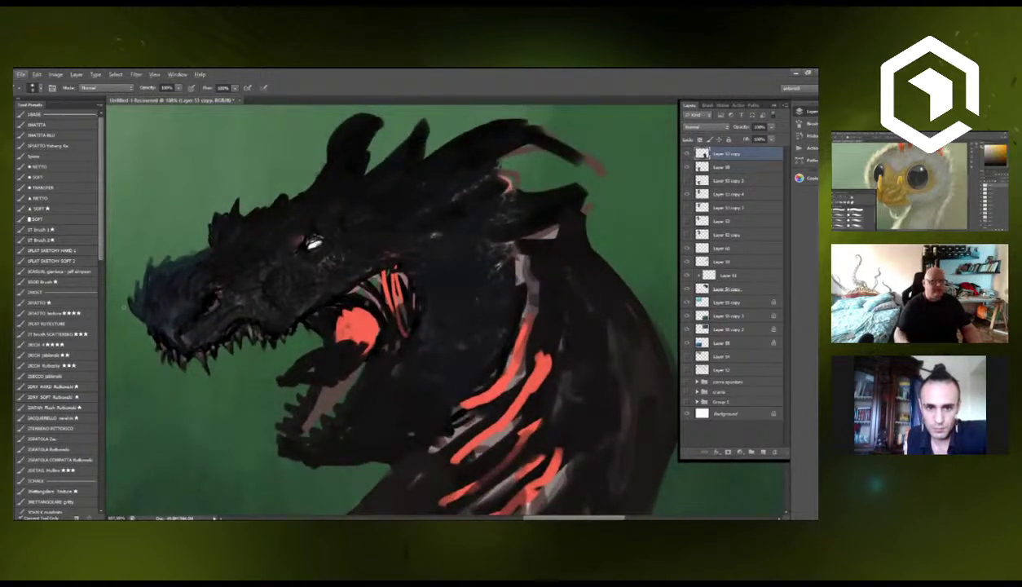
click(763, 452)
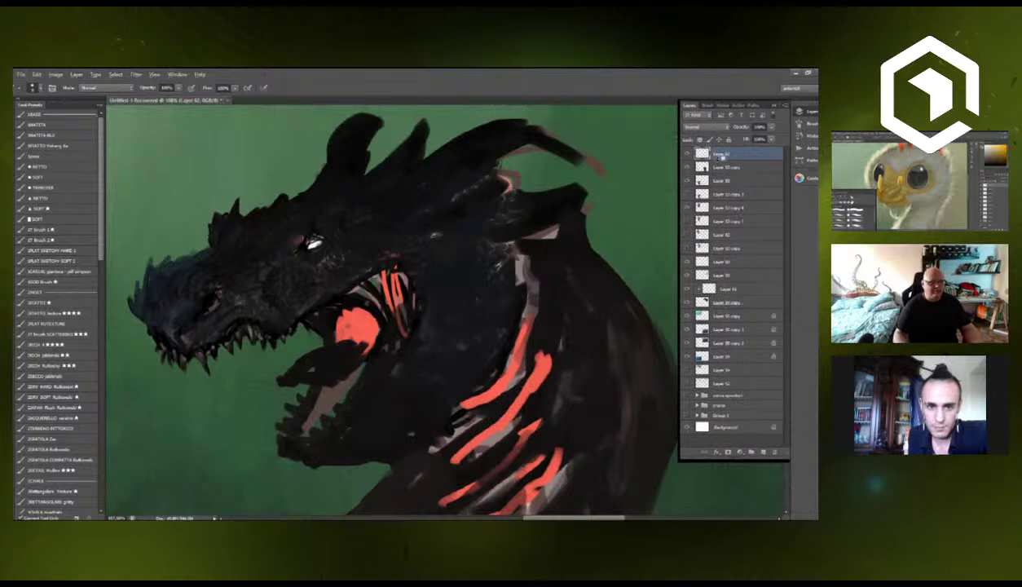
alt+click(717, 159)
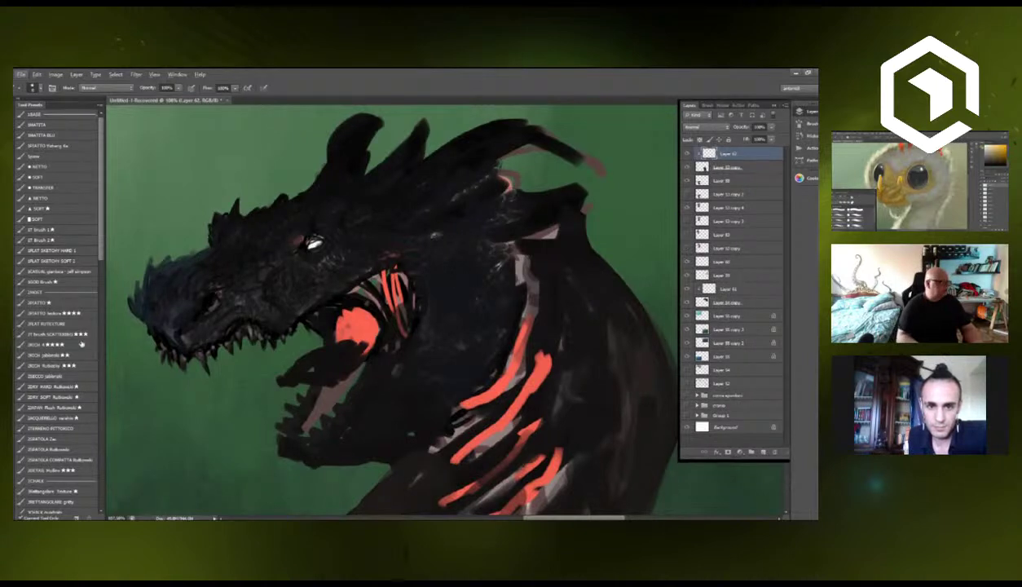
Paint pale grey light along the top of the dragon's snout, the brow ridge and the front edge of the first horn.
click(8, 326)
drag(578, 282, 575, 274)
click(778, 258)
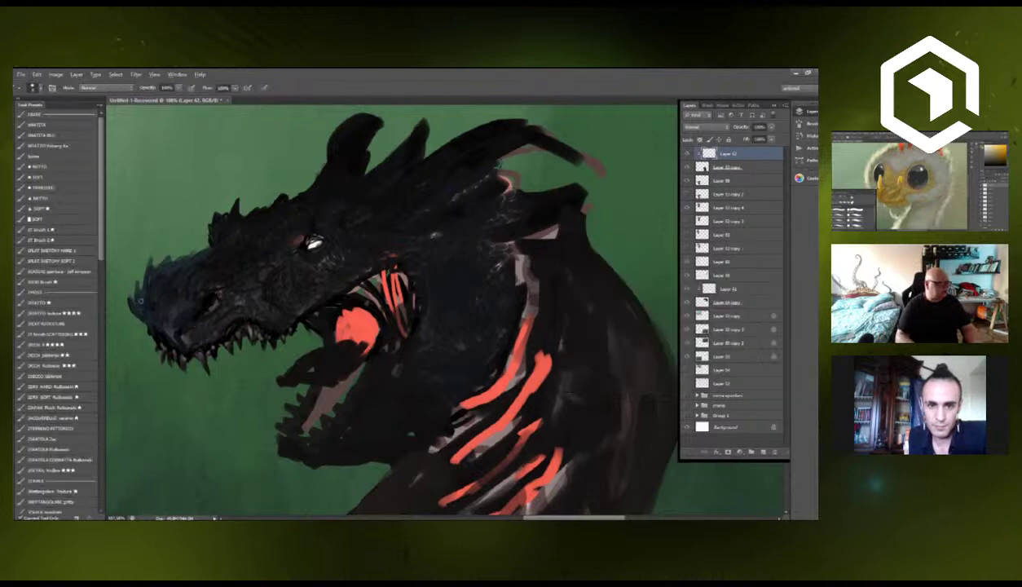
drag(136, 295, 148, 263)
mouse_move(167, 310)
mouse_down()
mouse_move(193, 281)
mouse_move(197, 253)
mouse_move(161, 293)
mouse_move(148, 261)
mouse_move(178, 281)
mouse_move(266, 228)
mouse_move(275, 240)
mouse_move(282, 223)
mouse_move(326, 198)
mouse_up()
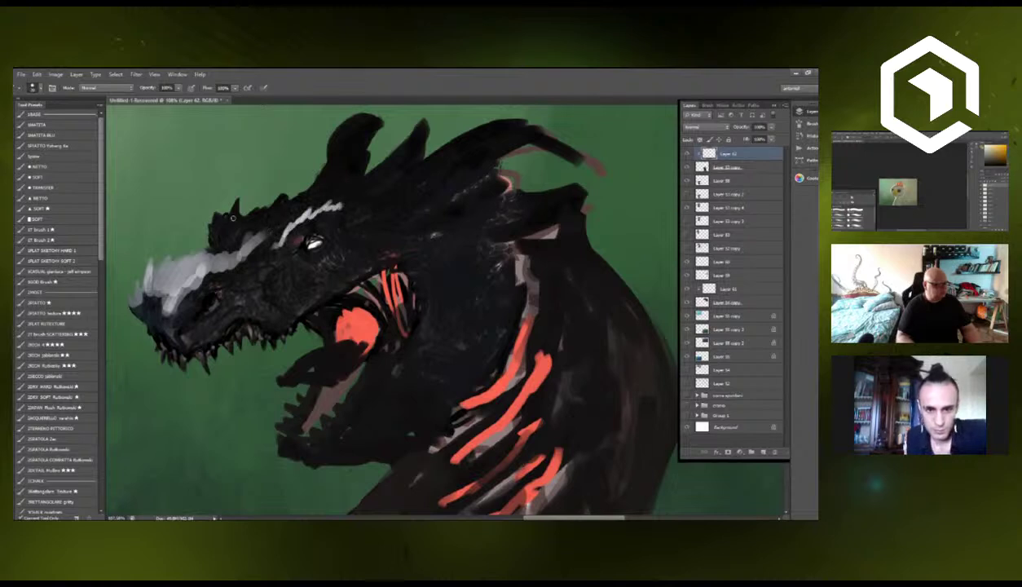
mouse_move(233, 218)
mouse_down()
mouse_move(209, 245)
mouse_move(214, 213)
mouse_move(238, 198)
mouse_move(206, 249)
mouse_move(310, 175)
mouse_move(277, 224)
mouse_up()
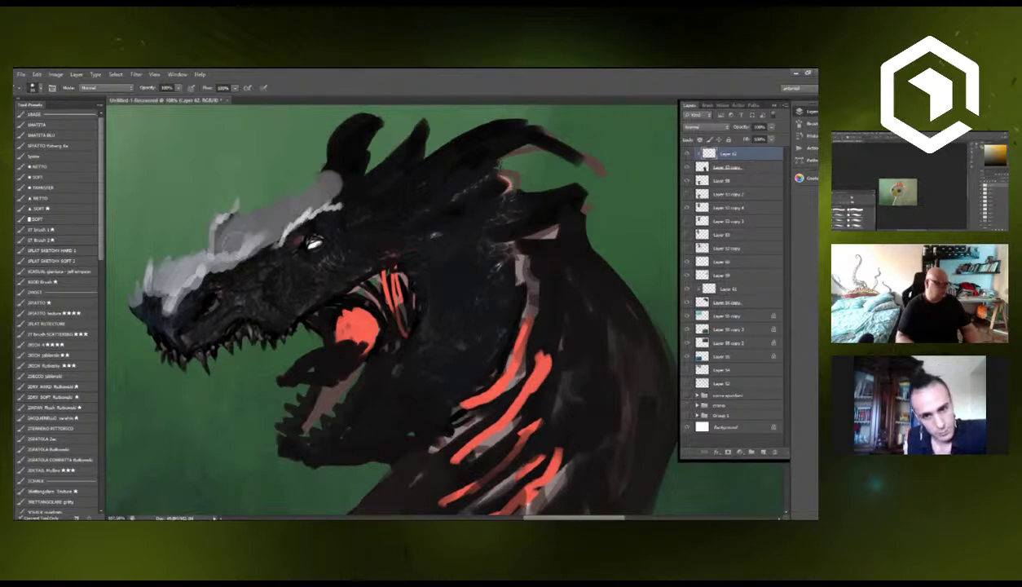
mouse_move(313, 171)
mouse_down()
mouse_move(326, 114)
mouse_move(347, 118)
mouse_up()
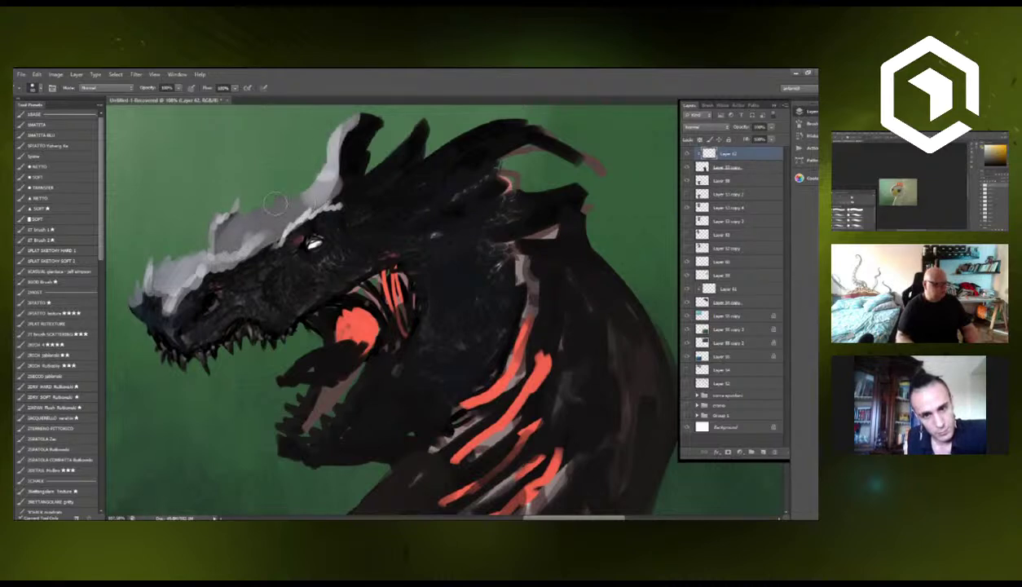
mouse_move(275, 204)
mouse_down()
mouse_move(249, 213)
mouse_move(300, 185)
mouse_up()
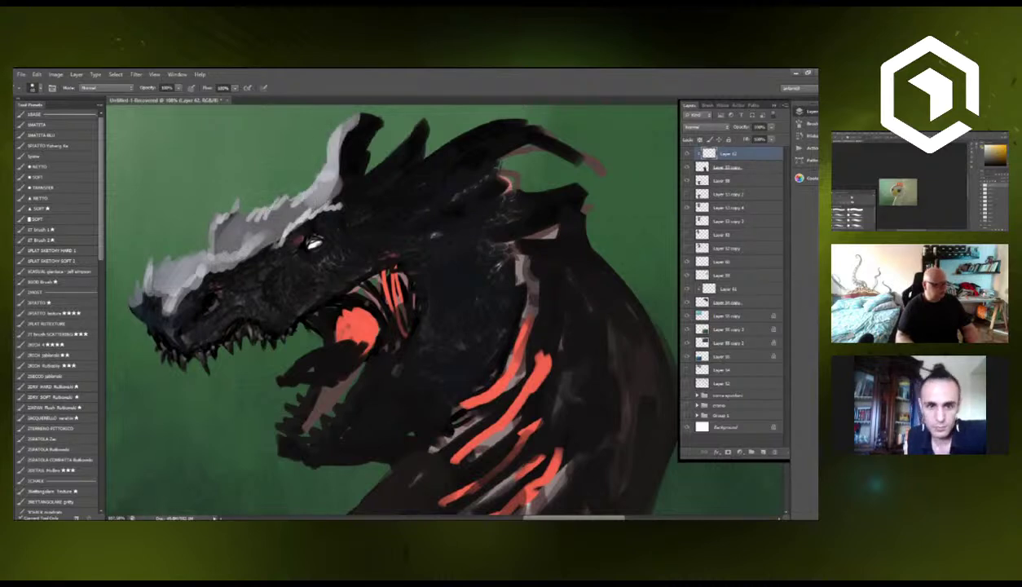
mouse_move(151, 290)
mouse_down()
mouse_move(155, 326)
mouse_move(152, 282)
mouse_move(130, 302)
mouse_move(163, 254)
mouse_move(189, 259)
mouse_move(220, 245)
mouse_move(228, 227)
mouse_move(242, 245)
mouse_move(269, 231)
mouse_up()
key(bracketleft)
key(bracketleft)
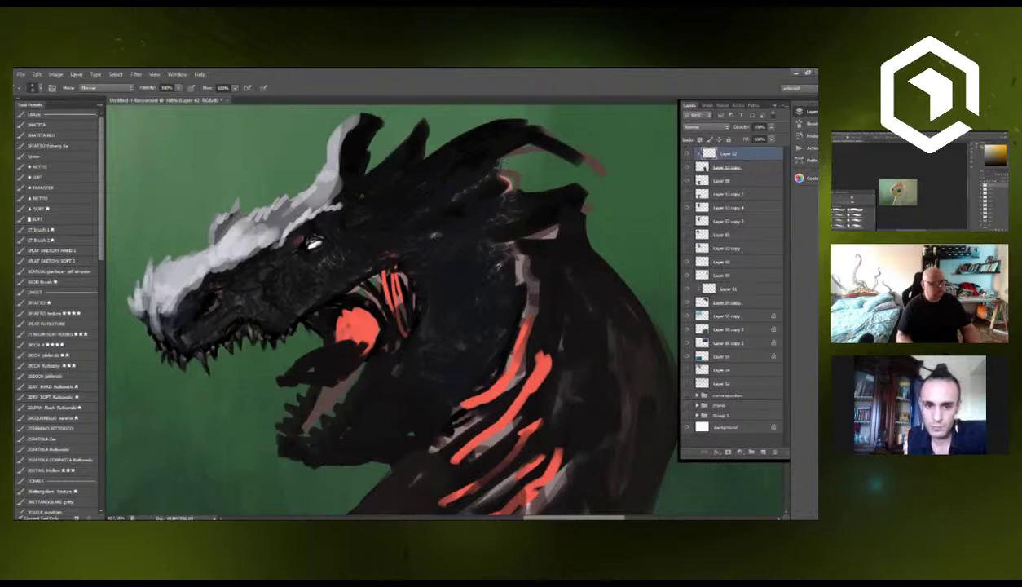
Paint pale highlight strokes behind the dragon's eye and along the upper edge of the long rear horn.
drag(347, 196, 418, 179)
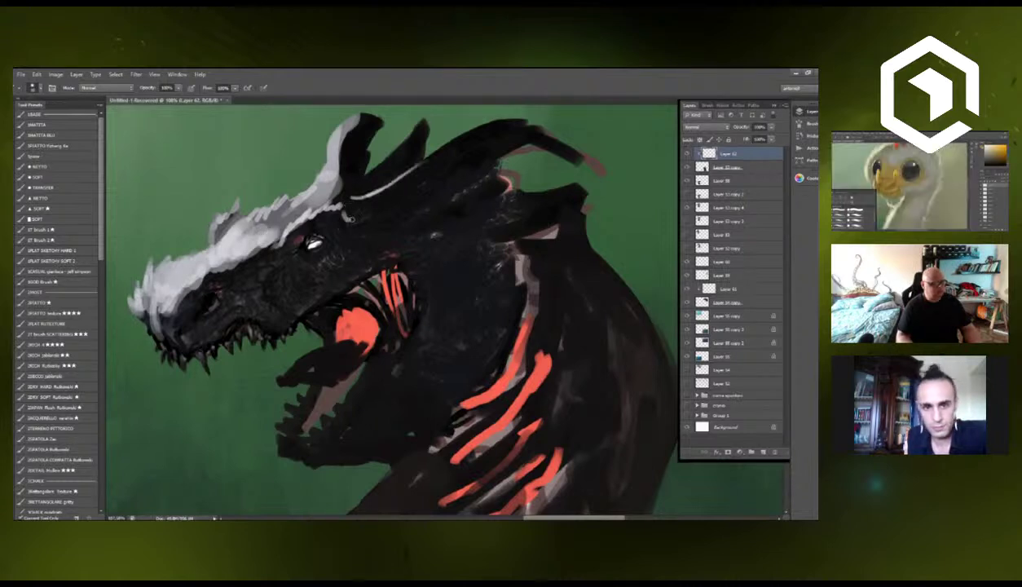
mouse_move(342, 213)
mouse_down()
mouse_move(385, 208)
mouse_move(401, 189)
mouse_move(379, 192)
mouse_move(394, 171)
mouse_move(483, 119)
mouse_move(521, 121)
mouse_up()
mouse_move(369, 174)
mouse_down()
mouse_move(410, 129)
mouse_move(375, 165)
mouse_up()
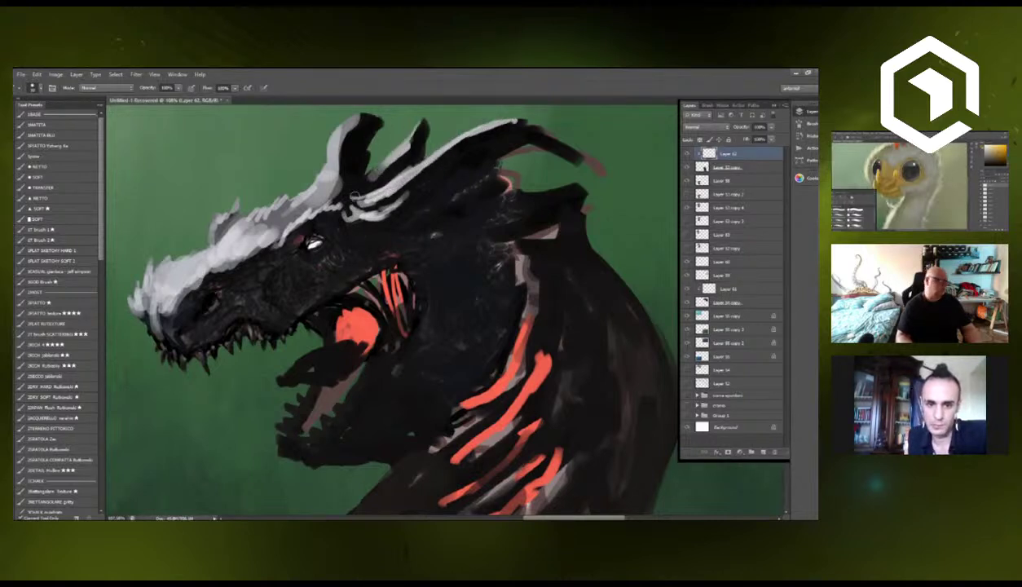
key(ctrl+minus)
key(ctrl+minus)
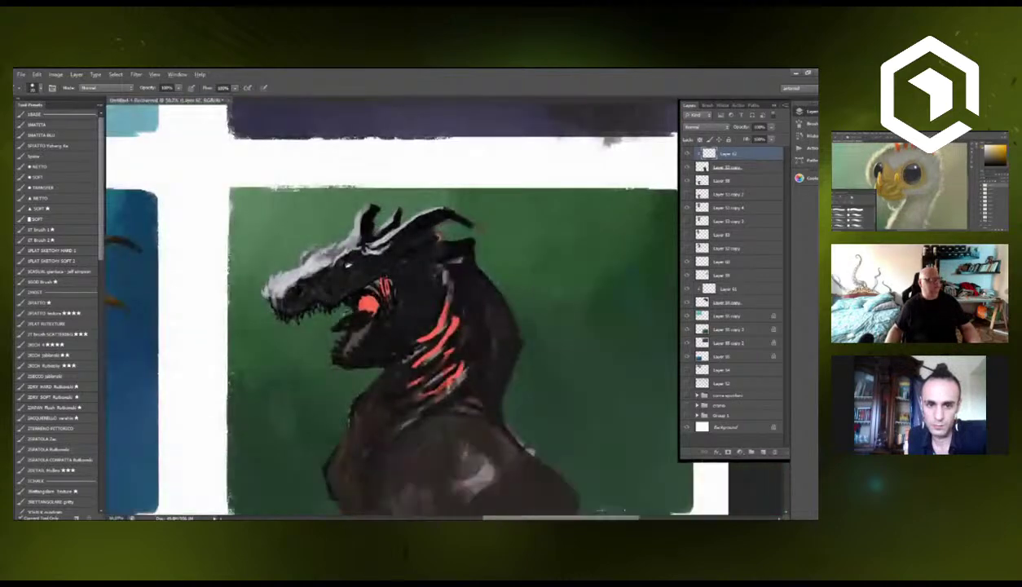
key(ctrl+plus)
key(ctrl+plus)
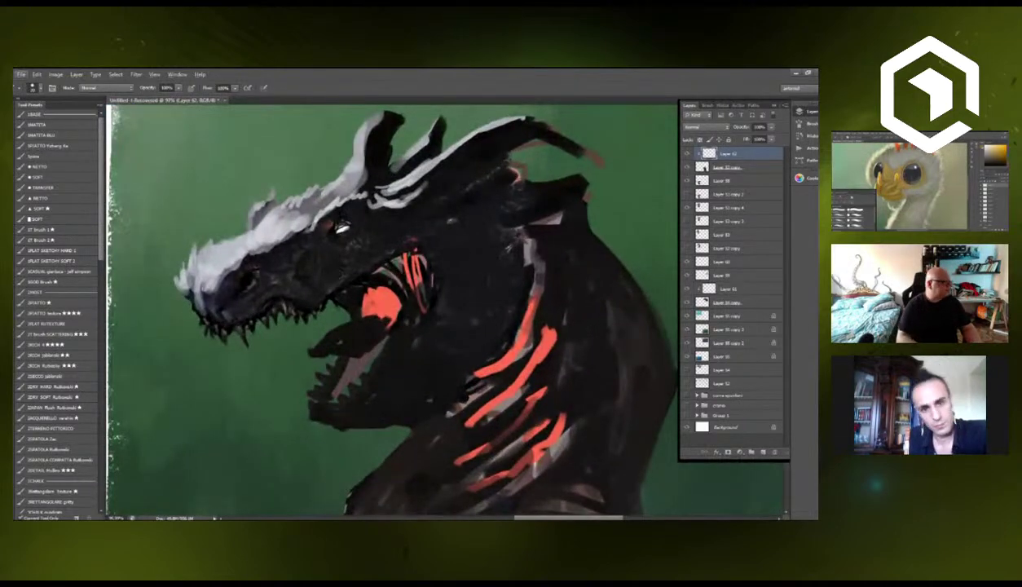
Choose the two-star Jablonski brush preset and texture the pale light on the snout, brow crest and two upright horns.
click(64, 349)
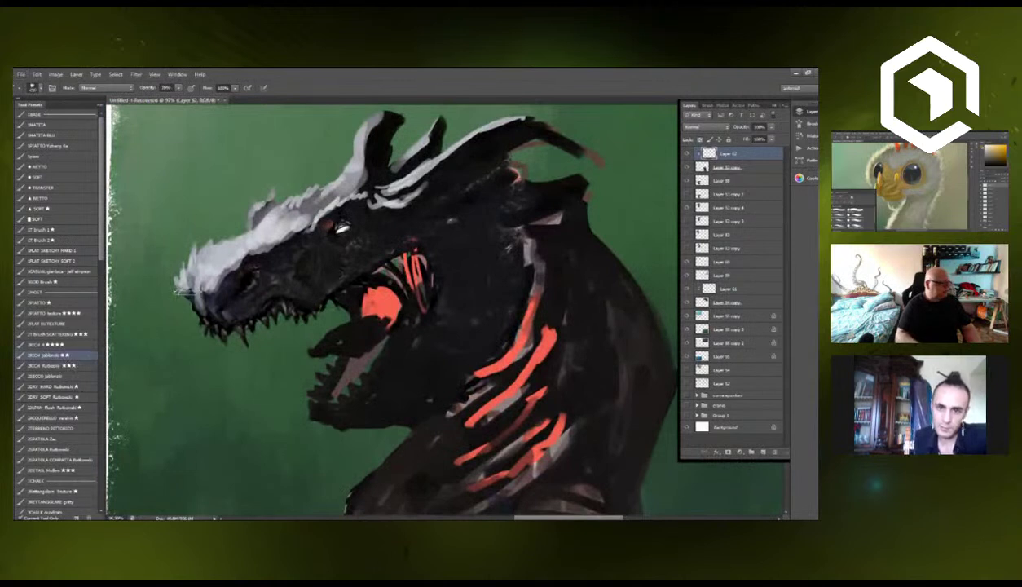
mouse_move(222, 270)
mouse_down()
mouse_move(215, 261)
mouse_move(290, 231)
mouse_move(301, 200)
mouse_move(282, 215)
mouse_move(313, 198)
mouse_move(304, 217)
mouse_move(314, 196)
mouse_move(304, 212)
mouse_move(257, 209)
mouse_move(252, 231)
mouse_move(245, 221)
mouse_move(256, 202)
mouse_move(273, 200)
mouse_move(277, 215)
mouse_move(205, 247)
mouse_move(185, 282)
mouse_move(209, 298)
mouse_up()
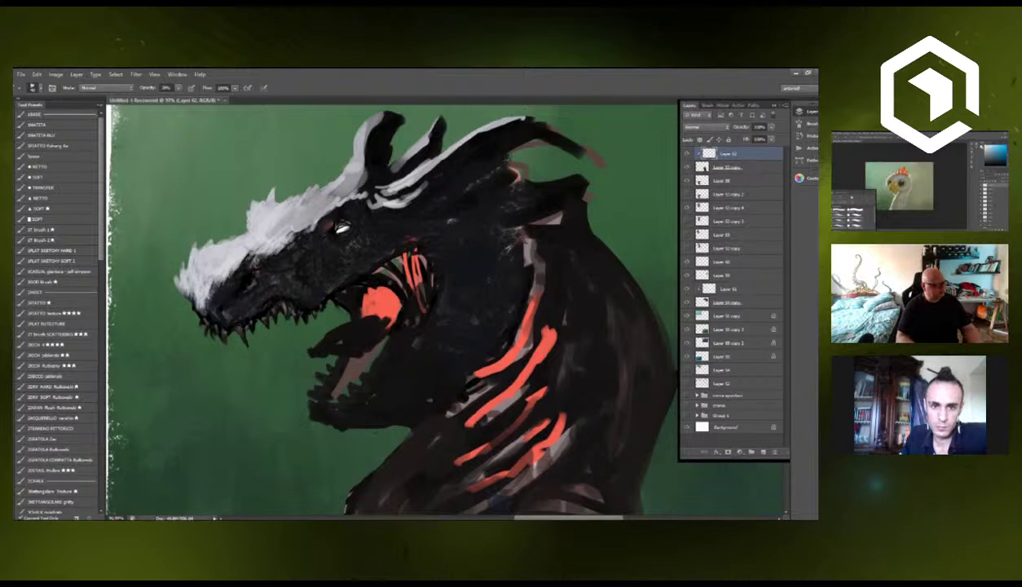
mouse_move(244, 256)
mouse_down()
mouse_move(289, 244)
mouse_move(303, 200)
mouse_move(324, 193)
mouse_move(298, 228)
mouse_move(330, 186)
mouse_move(289, 210)
mouse_up()
mouse_move(349, 186)
mouse_down()
mouse_move(365, 126)
mouse_move(381, 114)
mouse_move(363, 189)
mouse_move(383, 122)
mouse_move(358, 183)
mouse_move(371, 134)
mouse_move(408, 167)
mouse_move(432, 122)
mouse_move(424, 159)
mouse_move(371, 179)
mouse_move(364, 166)
mouse_up()
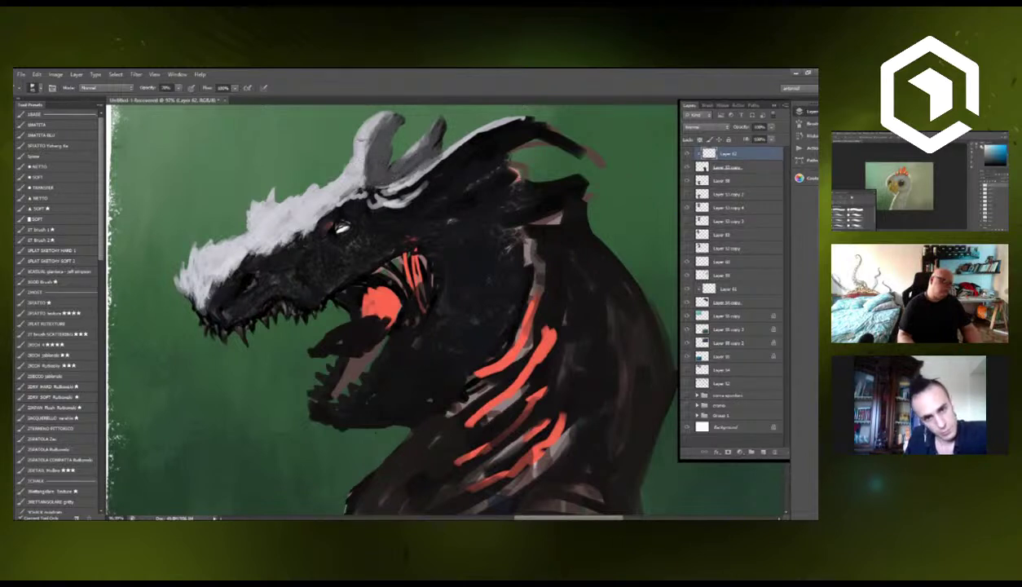
Merge the clipped light layer into the dragon's layer and refine the pale horns and snout tip with the Transfer brush preset.
click(68, 191)
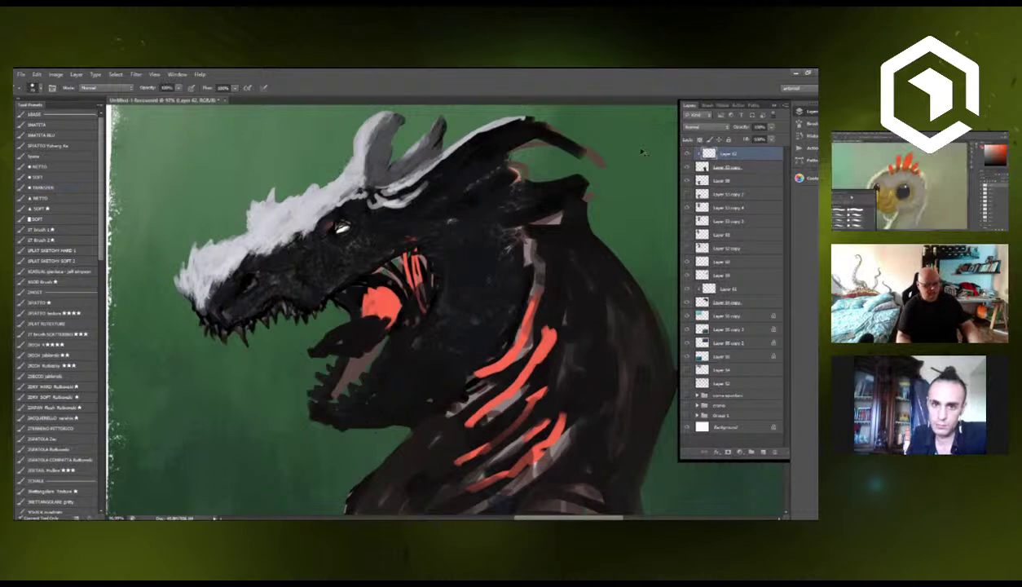
key(ctrl+e)
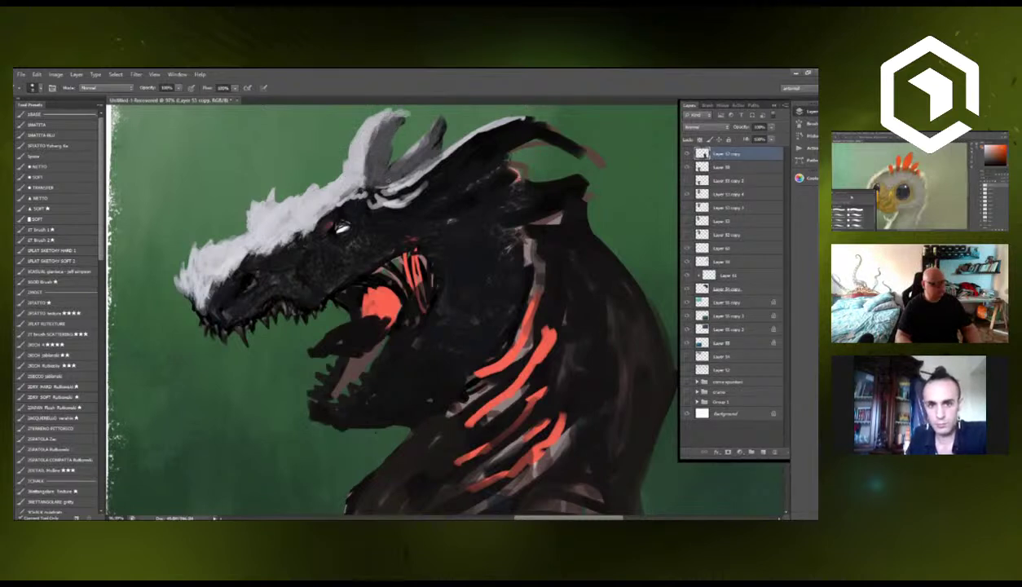
mouse_move(363, 181)
mouse_down()
mouse_move(371, 133)
mouse_move(380, 171)
mouse_up()
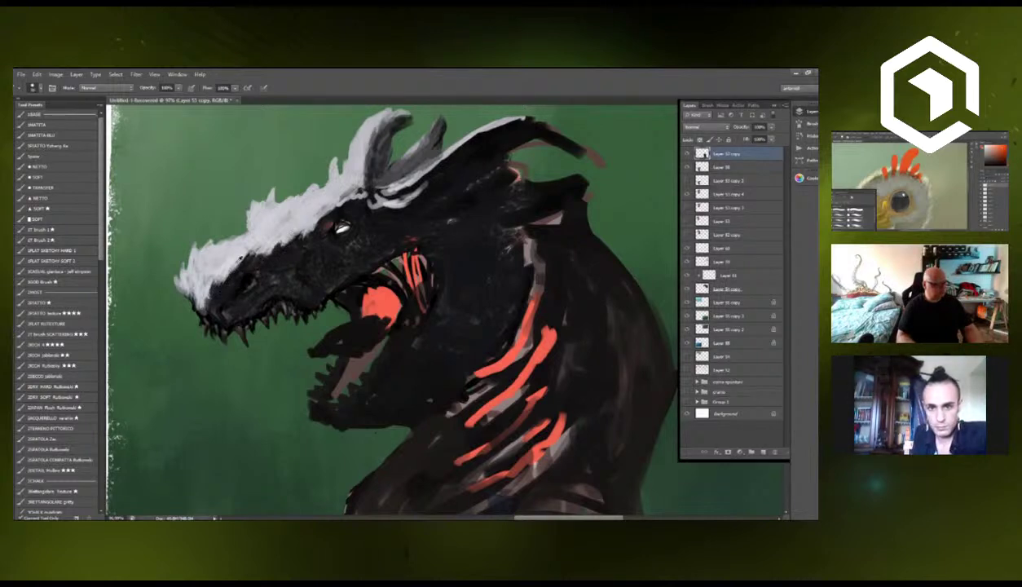
scroll(234, 254, down, 2)
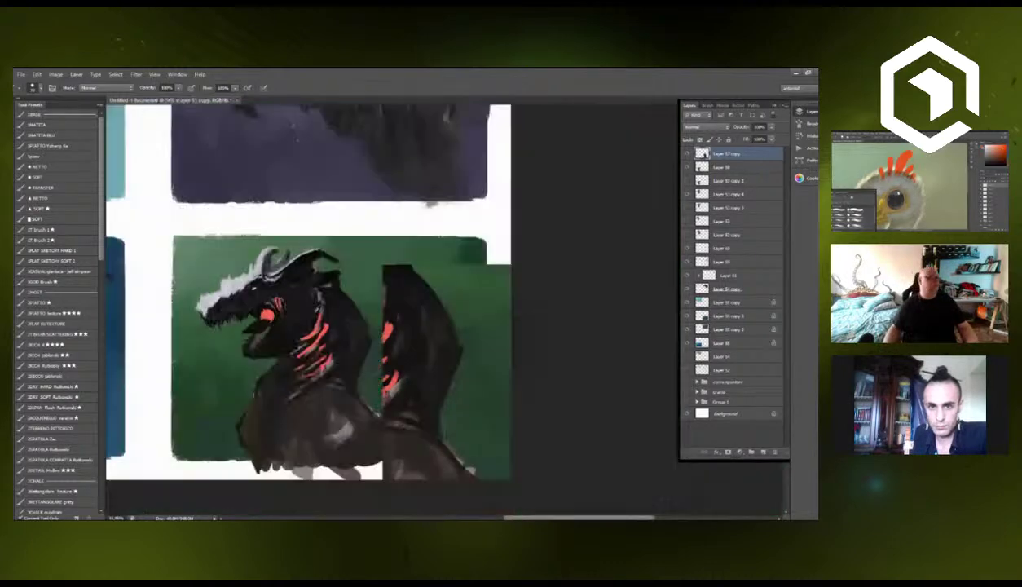
scroll(234, 269, up, 2)
scroll(235, 262, up, 1)
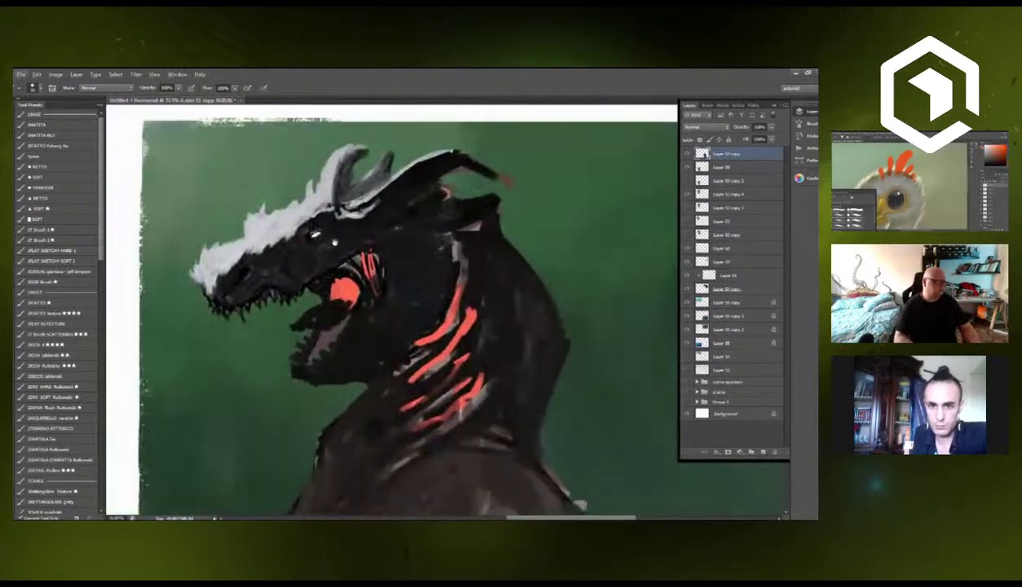
drag(334, 242, 339, 246)
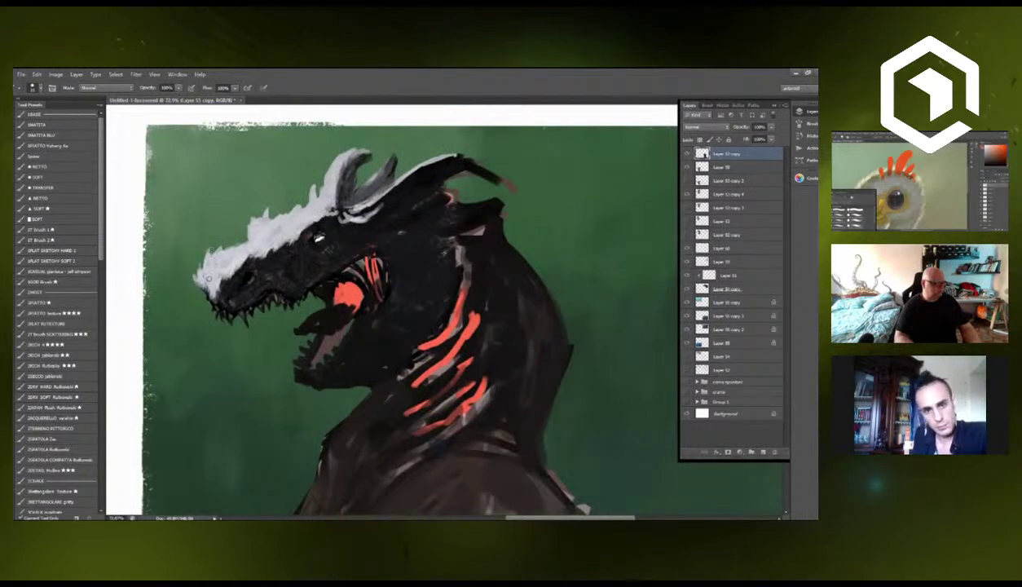
mouse_move(220, 271)
mouse_down()
mouse_move(243, 300)
mouse_move(207, 291)
mouse_up()
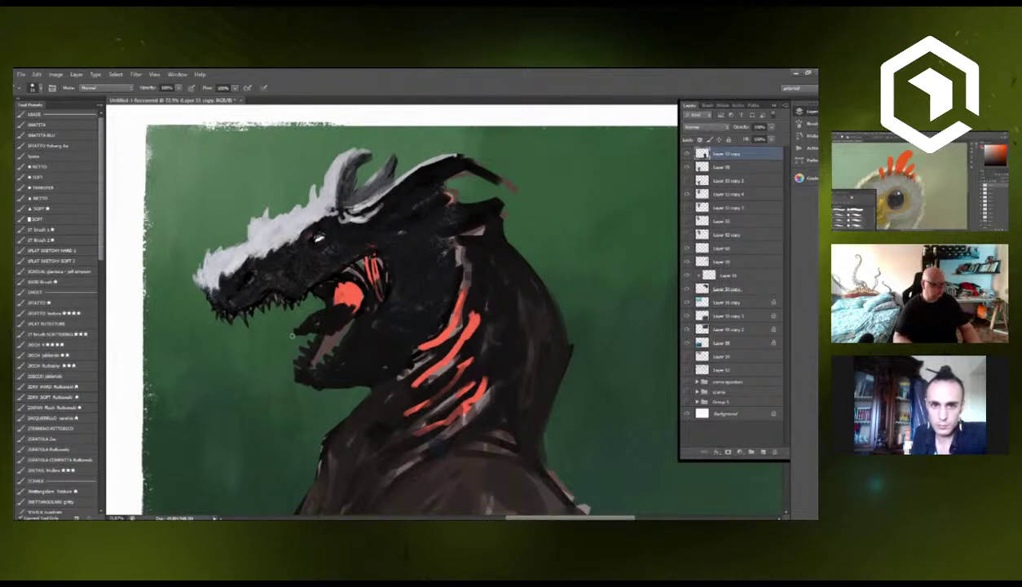
Reshape the dragon's tongue into a curved point and refine the fangs and dark tissue at the corner of the mouth.
drag(292, 335, 308, 329)
key(e)
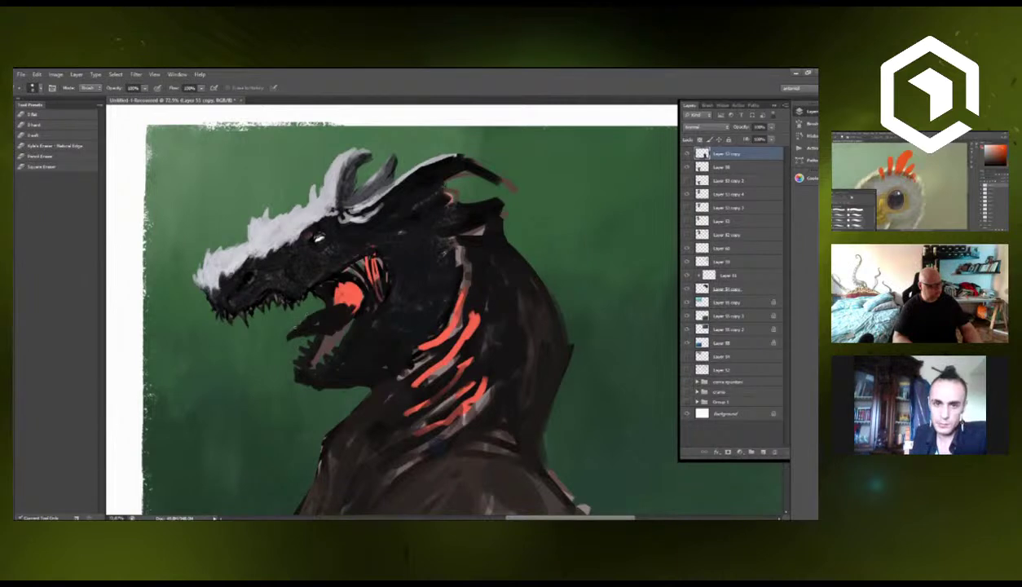
key(b)
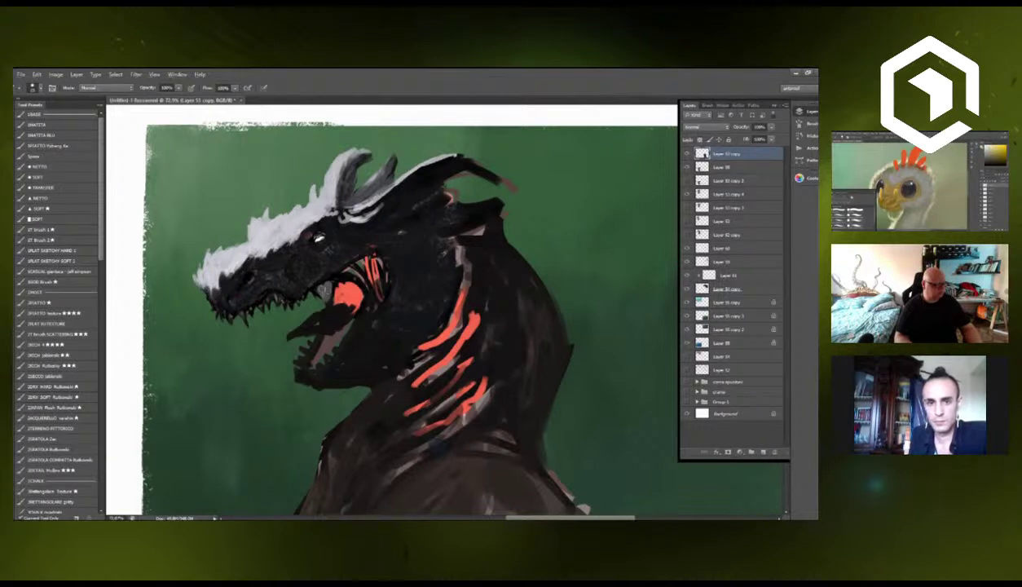
drag(330, 286, 335, 284)
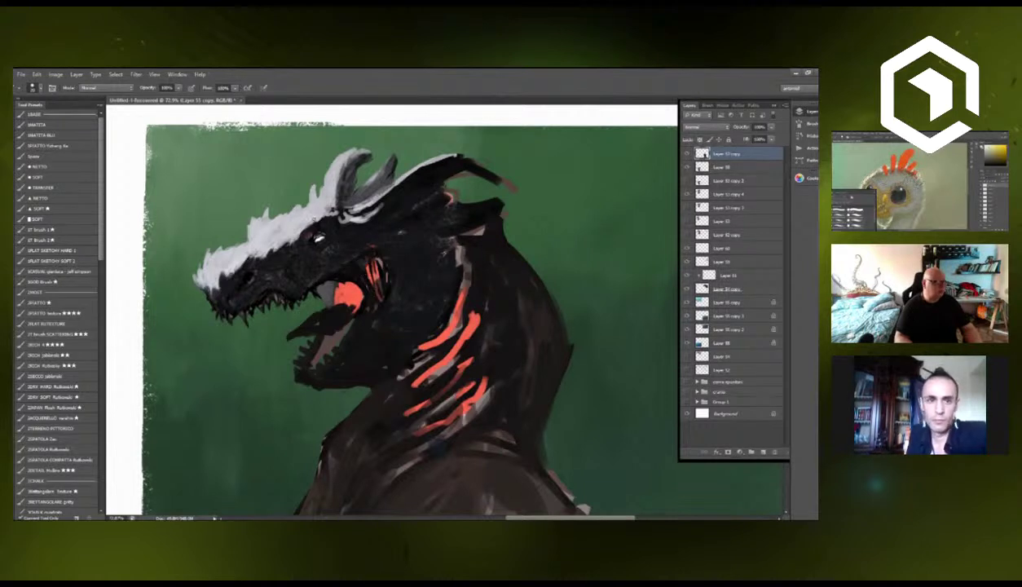
Paint a pale highlight on the cheek ridge between the dragon's eye and the corner of its mouth.
drag(340, 262, 347, 245)
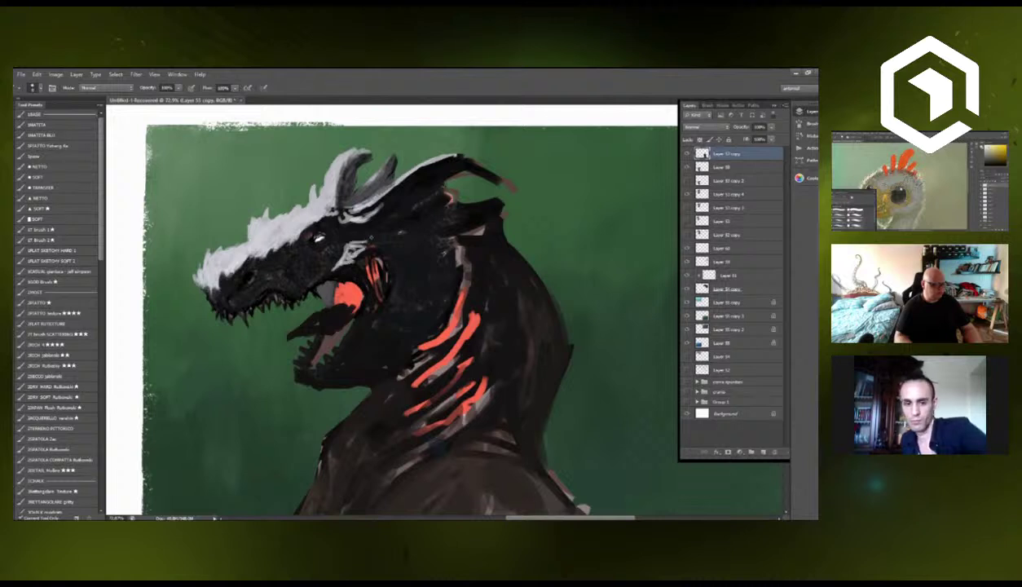
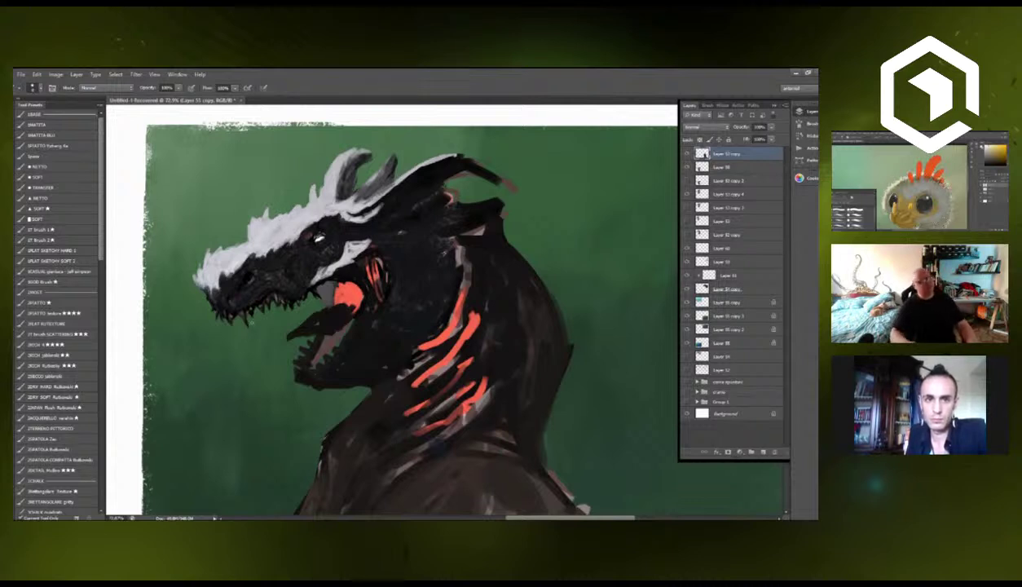
scroll(328, 343, down, 3)
scroll(338, 345, up, 1)
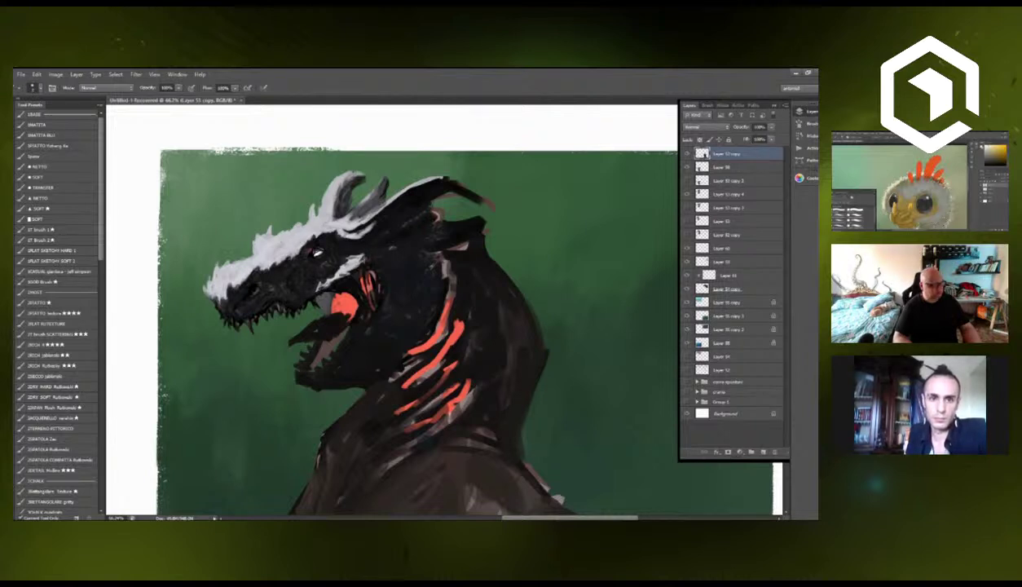
drag(336, 271, 341, 260)
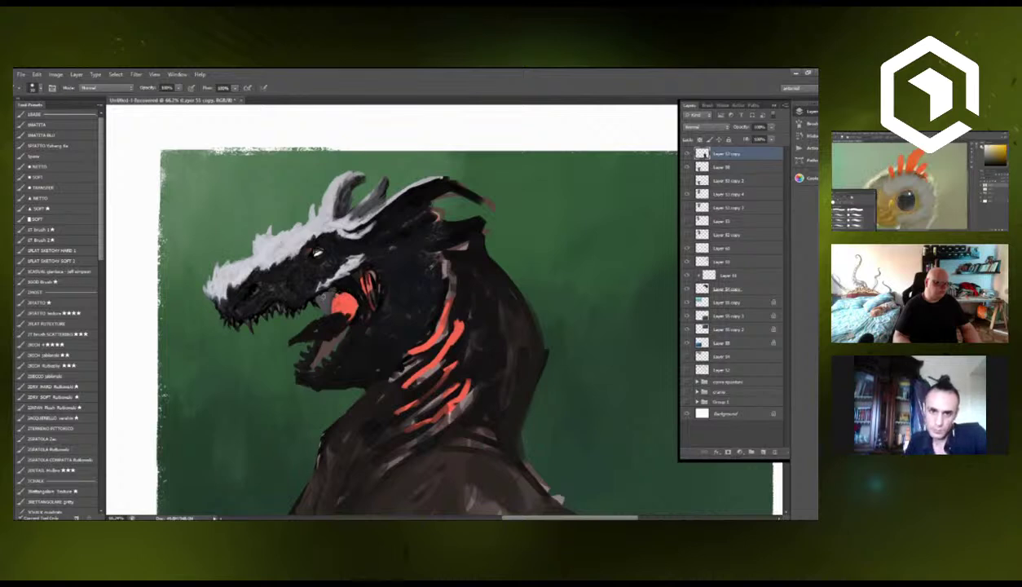
Blend reds inside the dragon's throat and tongue, and add pale teeth and dark spikes to the lower jaw.
mouse_move(335, 281)
mouse_down()
mouse_move(354, 300)
mouse_move(342, 294)
mouse_move(332, 314)
mouse_up()
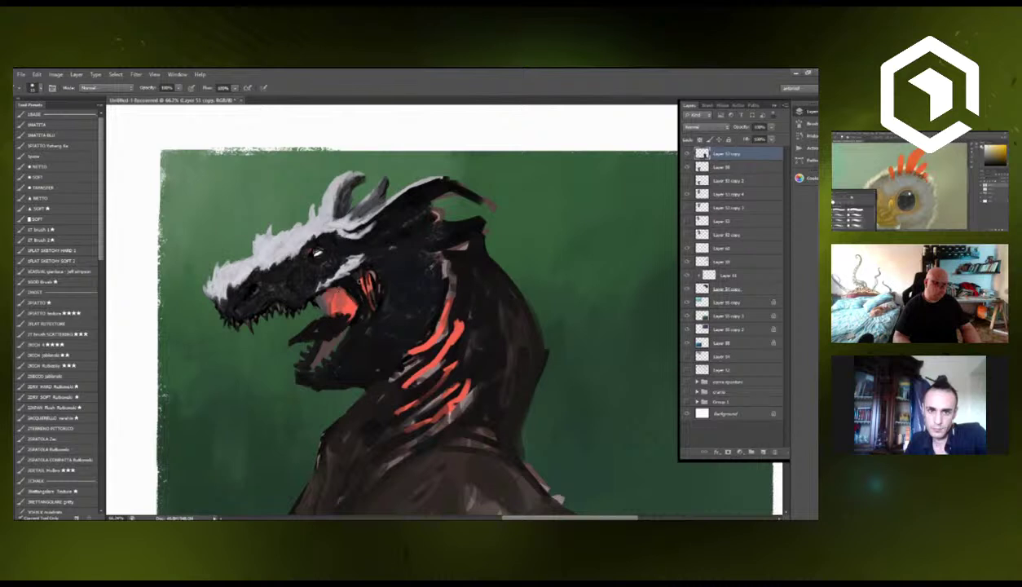
drag(363, 280, 372, 299)
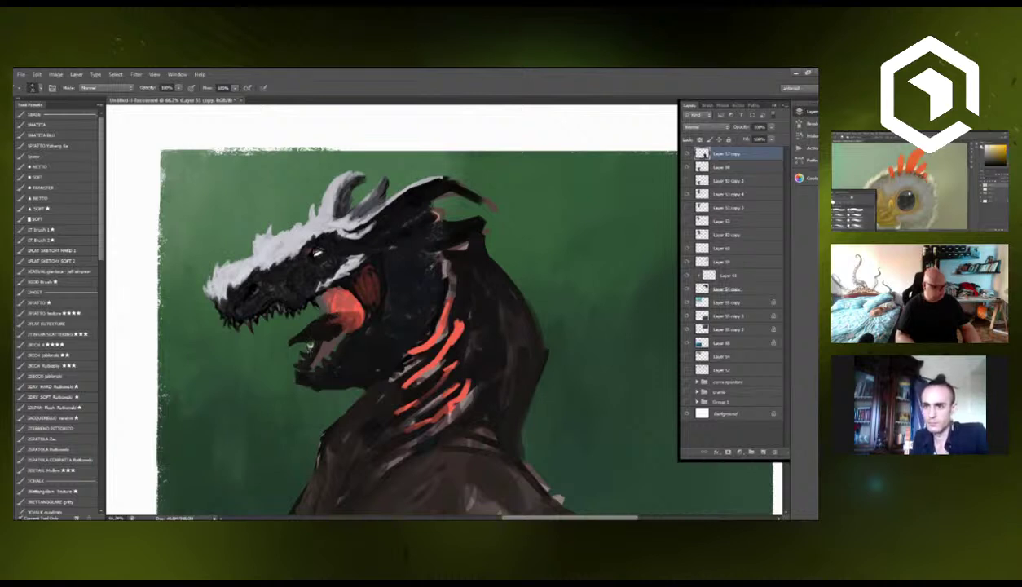
drag(300, 343, 304, 352)
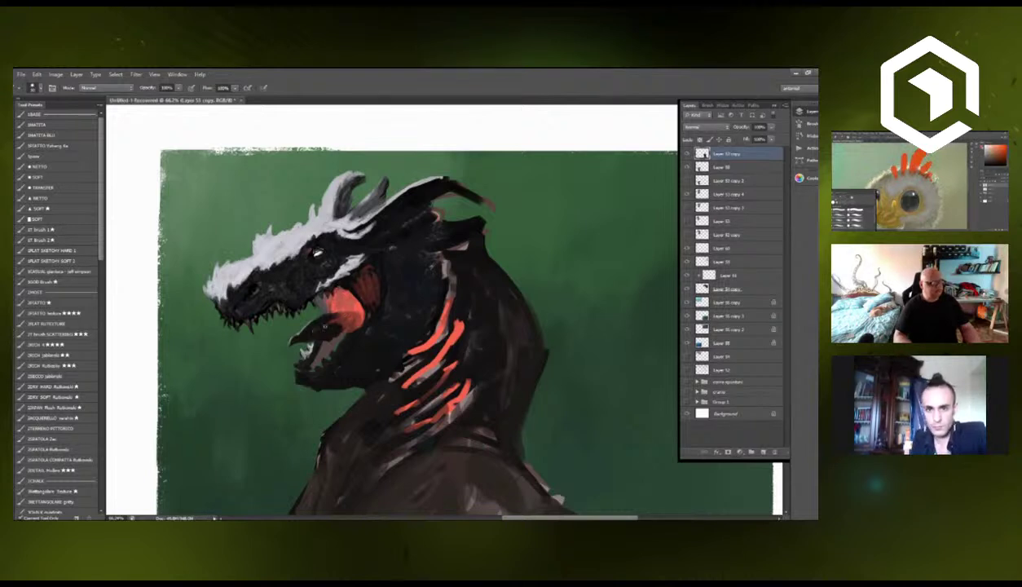
mouse_move(324, 332)
mouse_down()
mouse_move(330, 345)
mouse_move(322, 339)
mouse_move(312, 361)
mouse_up()
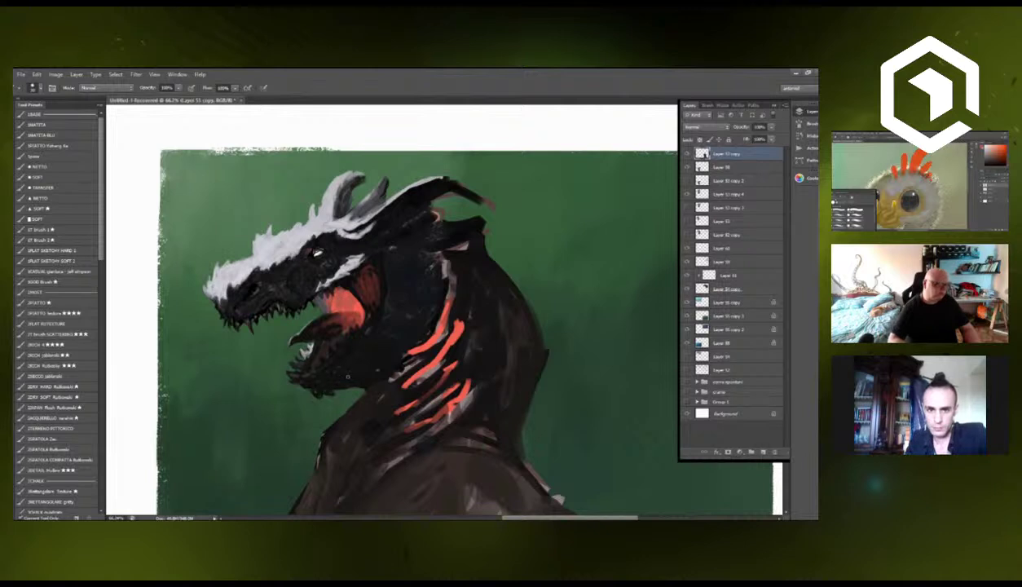
Erase the dark area between the lower jaw and throat, and paint jagged dark and white horn shapes on the dragon's head.
key(e)
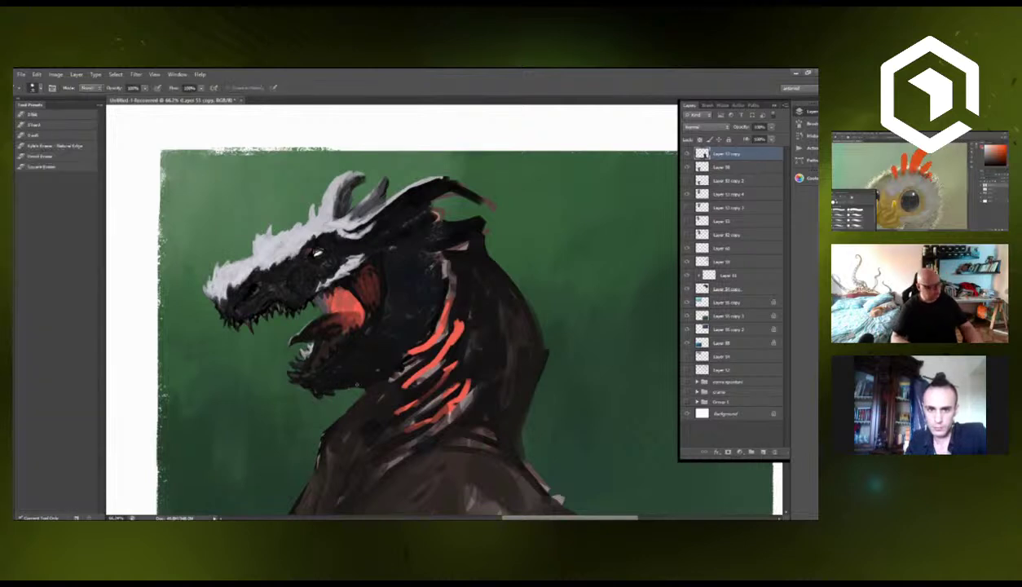
drag(352, 383, 368, 374)
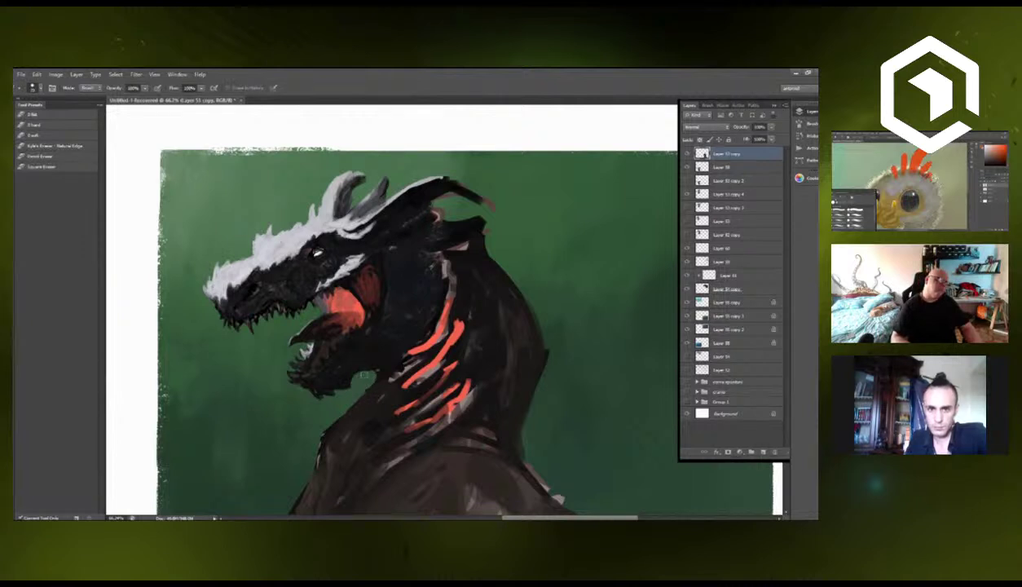
key(b)
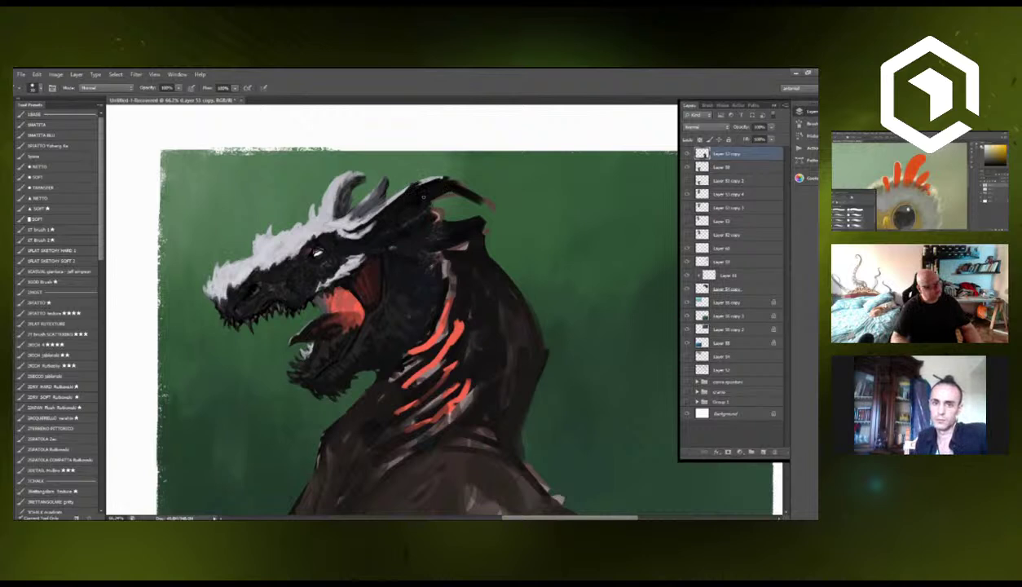
mouse_move(413, 183)
mouse_down()
mouse_move(444, 173)
mouse_move(412, 176)
mouse_move(437, 174)
mouse_move(479, 209)
mouse_up()
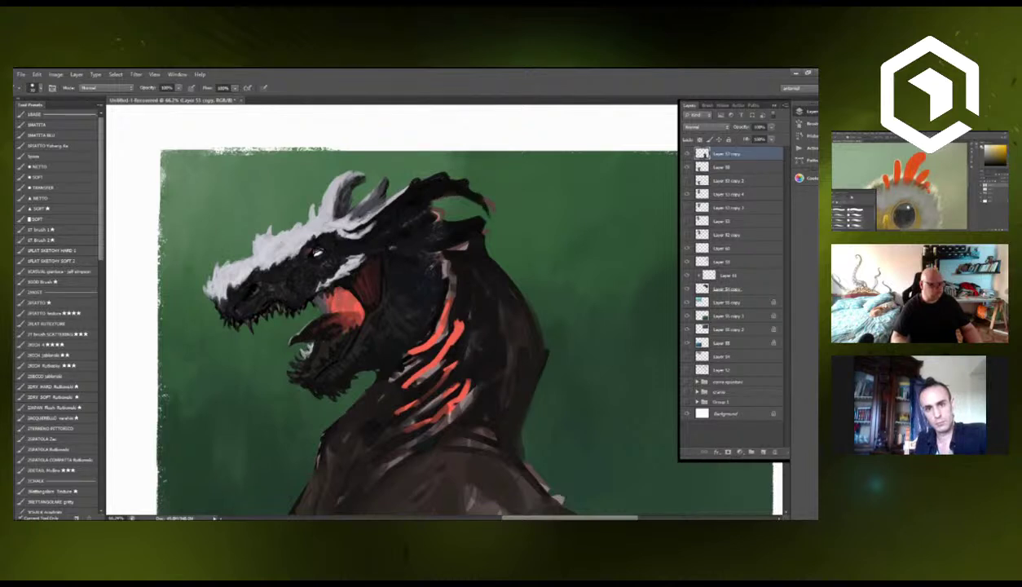
mouse_move(337, 190)
mouse_down()
mouse_move(330, 202)
mouse_move(344, 173)
mouse_up()
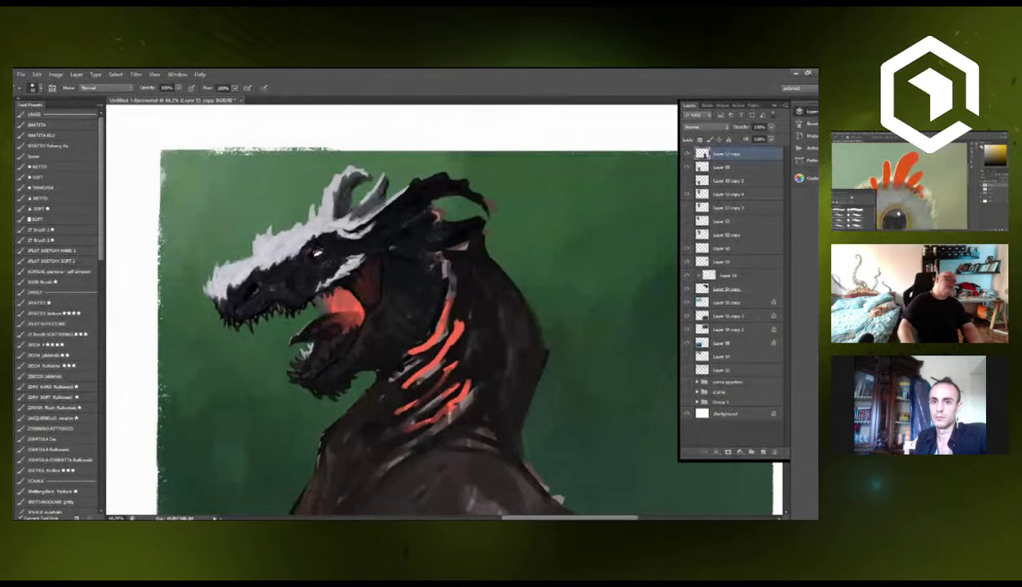
mouse_move(393, 221)
mouse_down()
mouse_move(405, 233)
mouse_move(449, 215)
mouse_move(420, 216)
mouse_move(439, 203)
mouse_move(446, 215)
mouse_move(427, 223)
mouse_move(442, 198)
mouse_move(449, 208)
mouse_up()
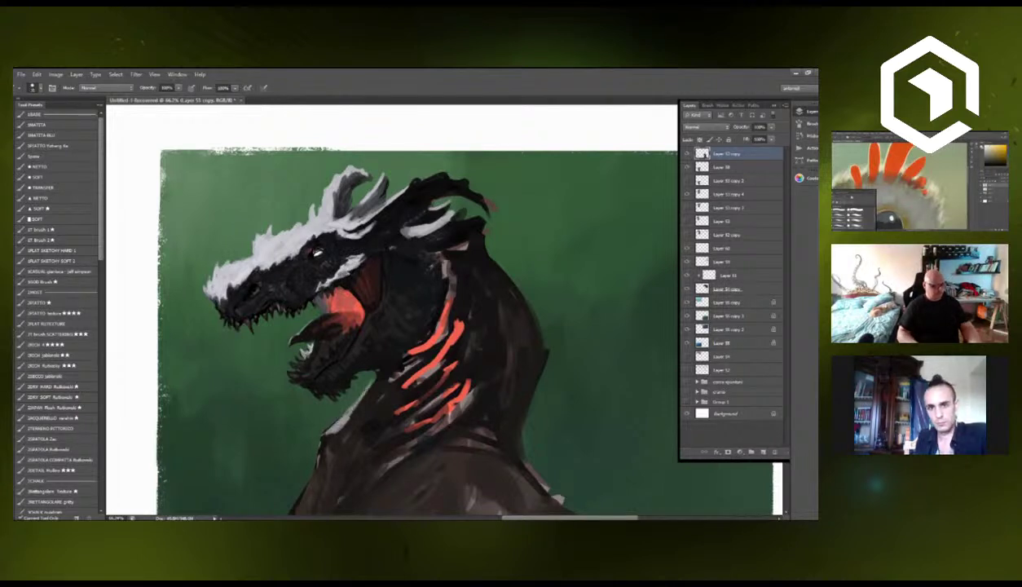
Paint a light grey patch down the front edge of the dragon's chest.
mouse_move(319, 417)
mouse_down()
mouse_move(337, 463)
mouse_move(303, 358)
mouse_move(285, 415)
mouse_up()
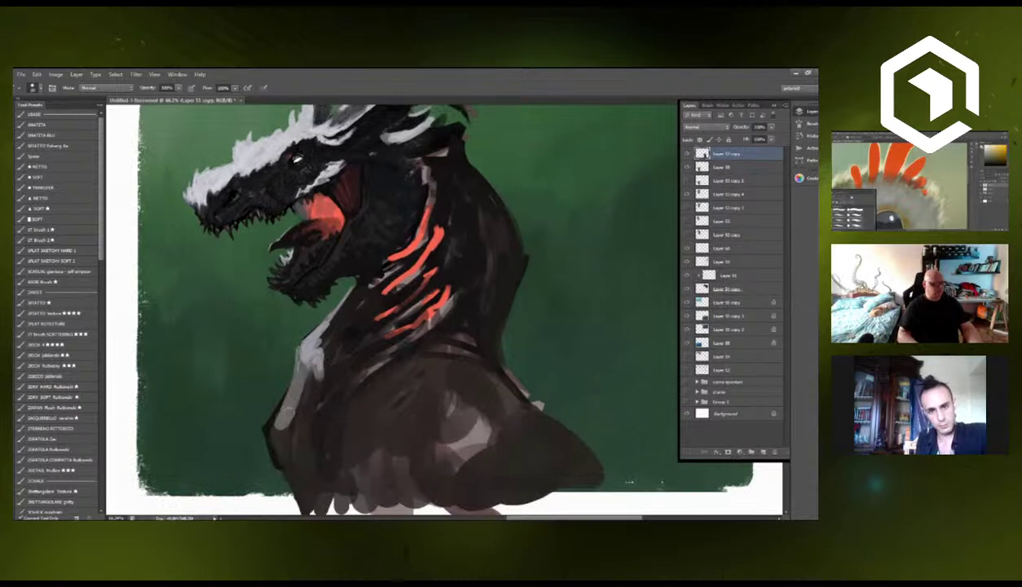
mouse_move(295, 371)
mouse_down()
mouse_move(268, 418)
mouse_move(290, 409)
mouse_move(295, 393)
mouse_move(269, 422)
mouse_move(282, 415)
mouse_up()
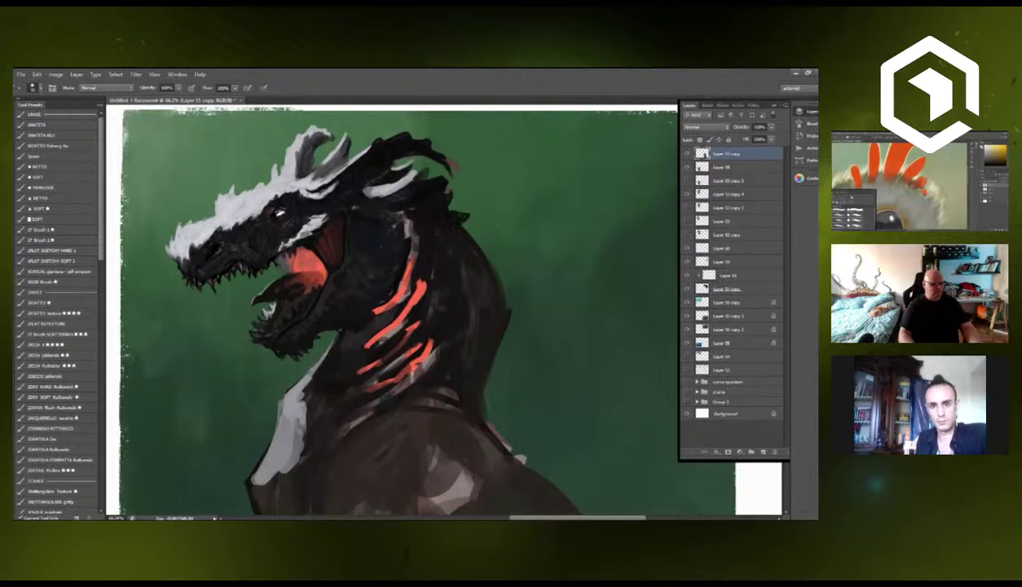
Paint a row of dark jagged spikes along the back of the dragon's neck.
drag(459, 236, 422, 200)
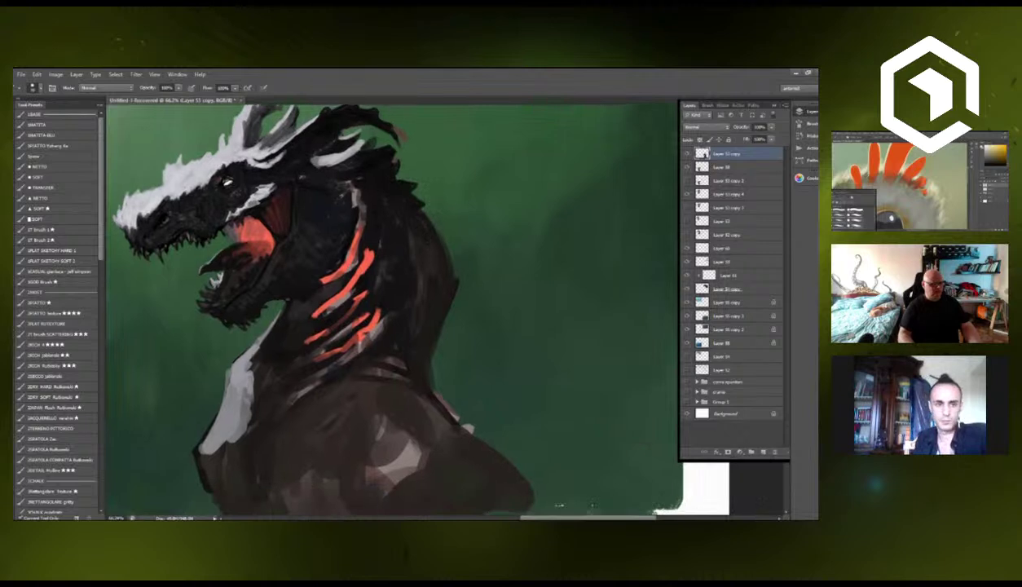
mouse_move(440, 238)
mouse_down()
mouse_move(453, 278)
mouse_move(432, 324)
mouse_move(437, 340)
mouse_up()
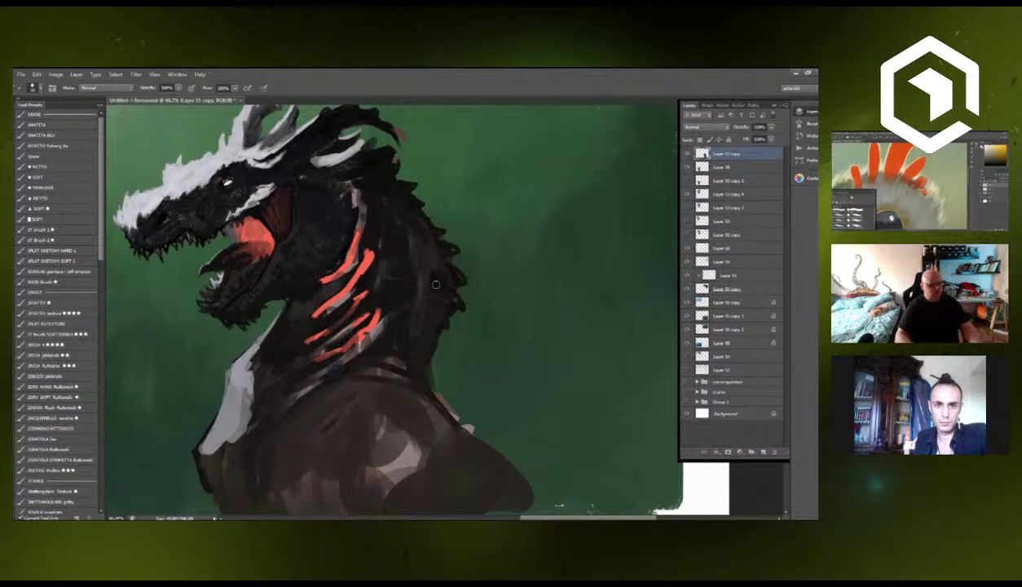
mouse_move(423, 242)
mouse_down()
mouse_move(432, 256)
mouse_move(403, 215)
mouse_move(405, 186)
mouse_move(392, 180)
mouse_up()
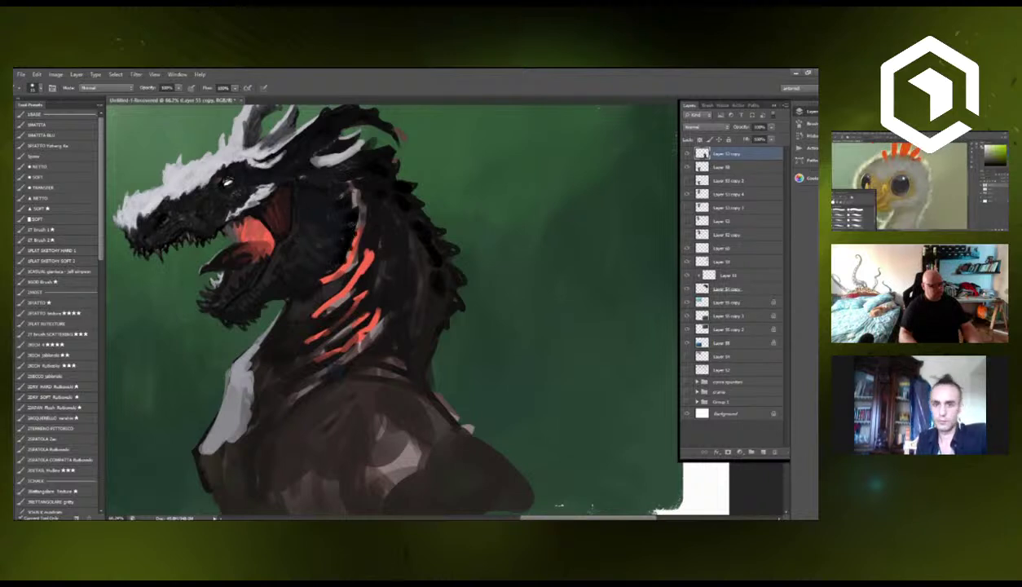
Paint the upper neck stripe red-orange with a serrated edge and darken the throat around it.
drag(347, 206, 336, 195)
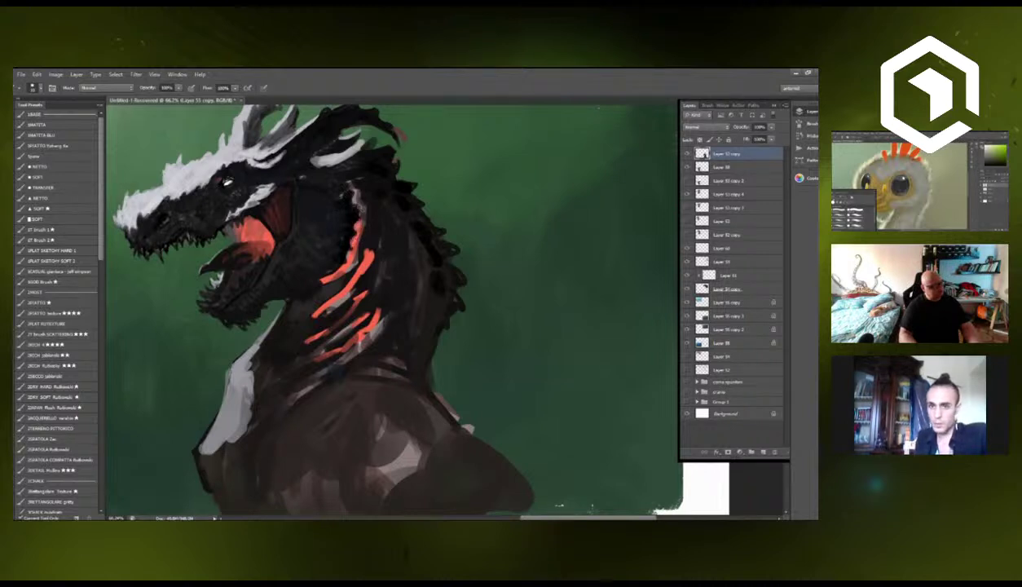
drag(356, 203, 359, 212)
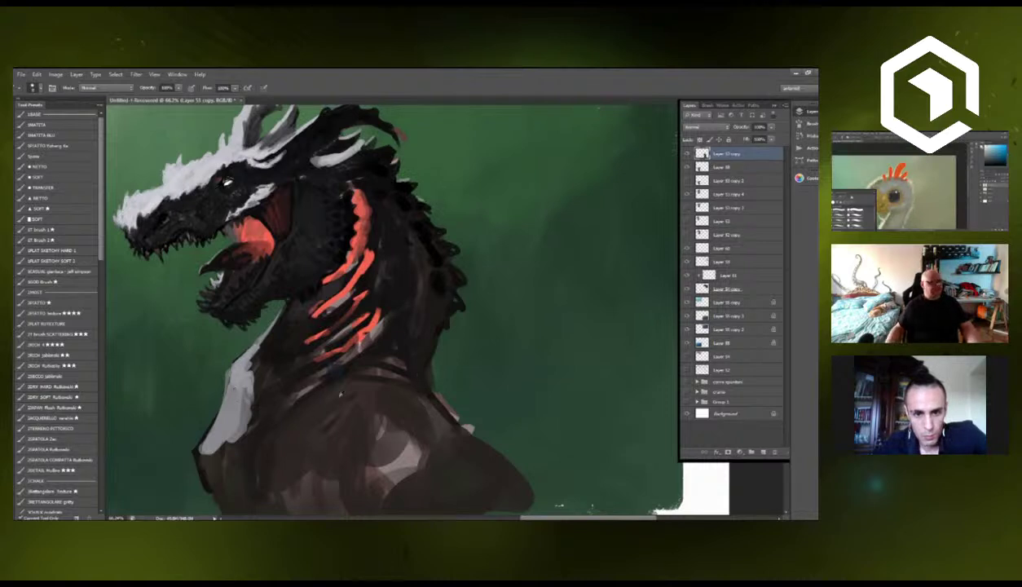
mouse_move(337, 371)
mouse_down()
mouse_move(273, 355)
mouse_move(290, 352)
mouse_up()
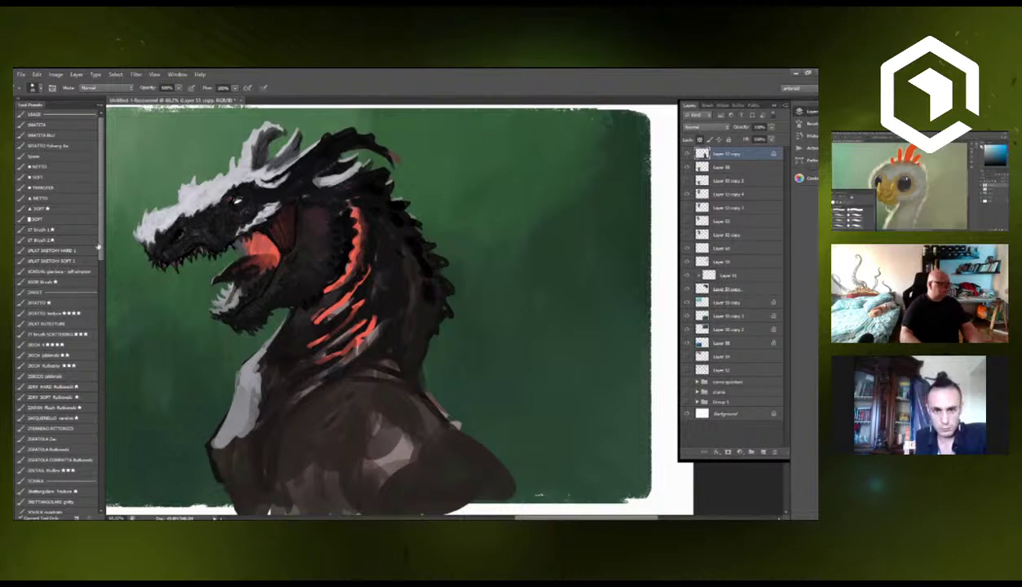
Load the Dragon scale 1 brush preset and reduce its brush size.
drag(98, 244, 115, 483)
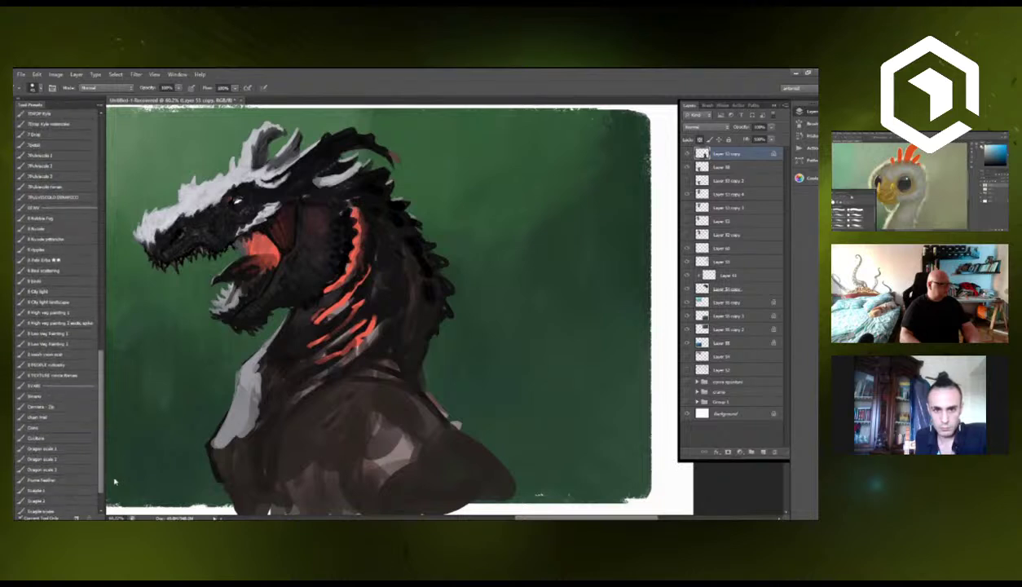
click(84, 449)
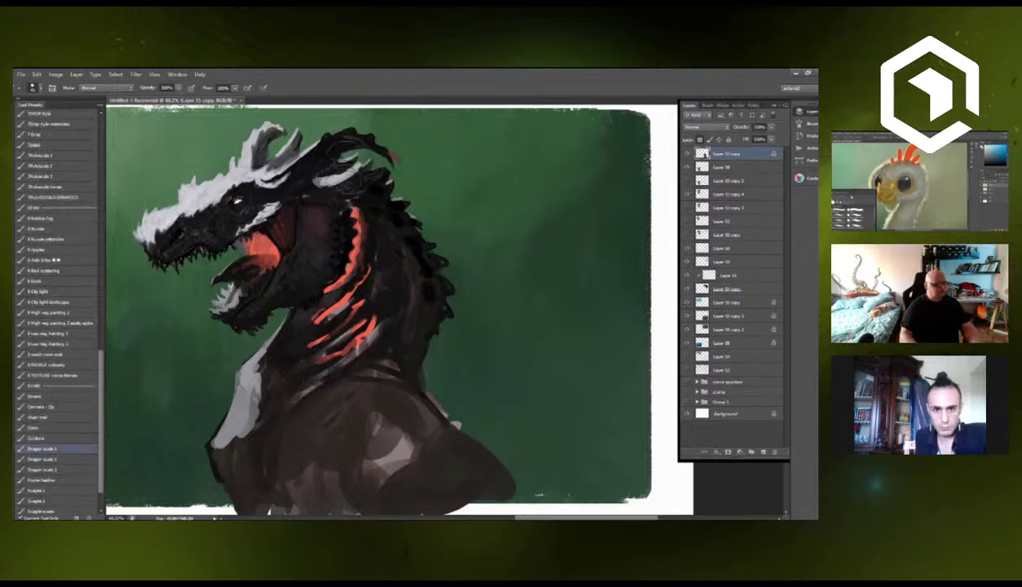
key(bracketleft)
key(bracketleft)
key(bracketleft)
key(bracketleft)
key(bracketleft)
key(bracketleft)
key(bracketleft)
key(bracketleft)
key(bracketleft)
key(bracketleft)
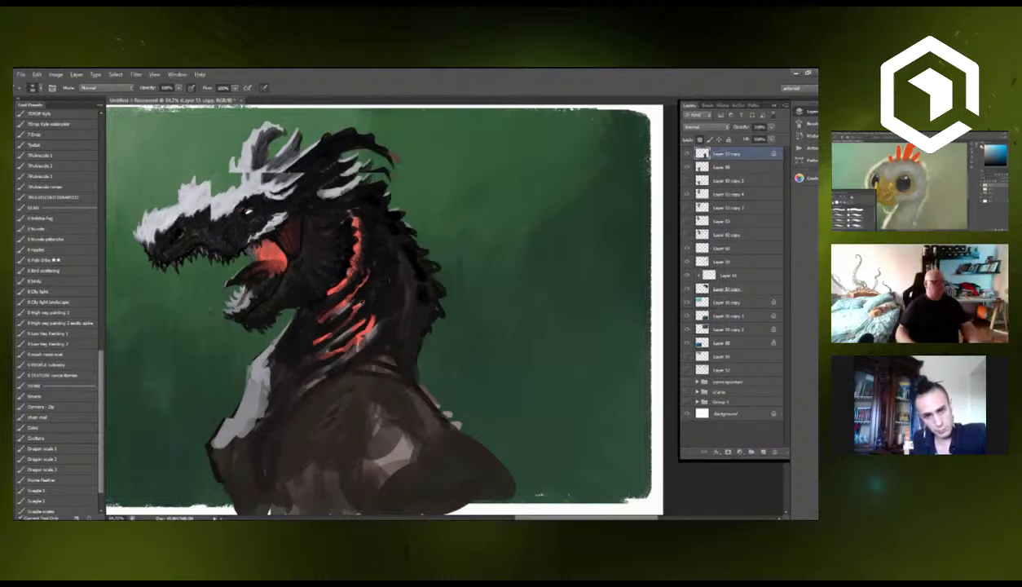
Load a SOFT brush preset and paint longer red-orange stripes with serrated edges along the side of the neck.
scroll(386, 268, down, 1)
scroll(398, 347, up, 1)
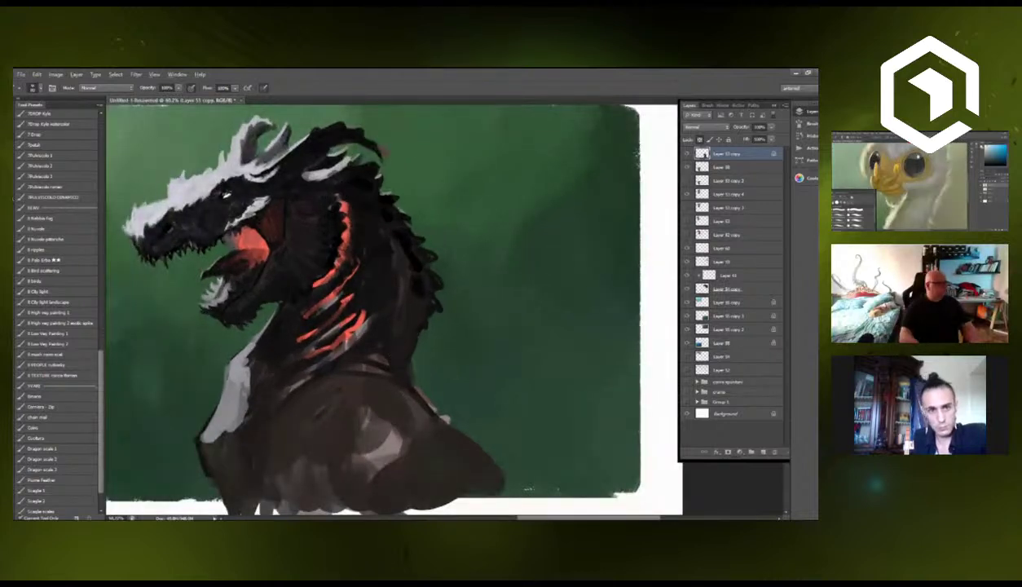
key(shift+b)
key(shift+b)
key(shift+b)
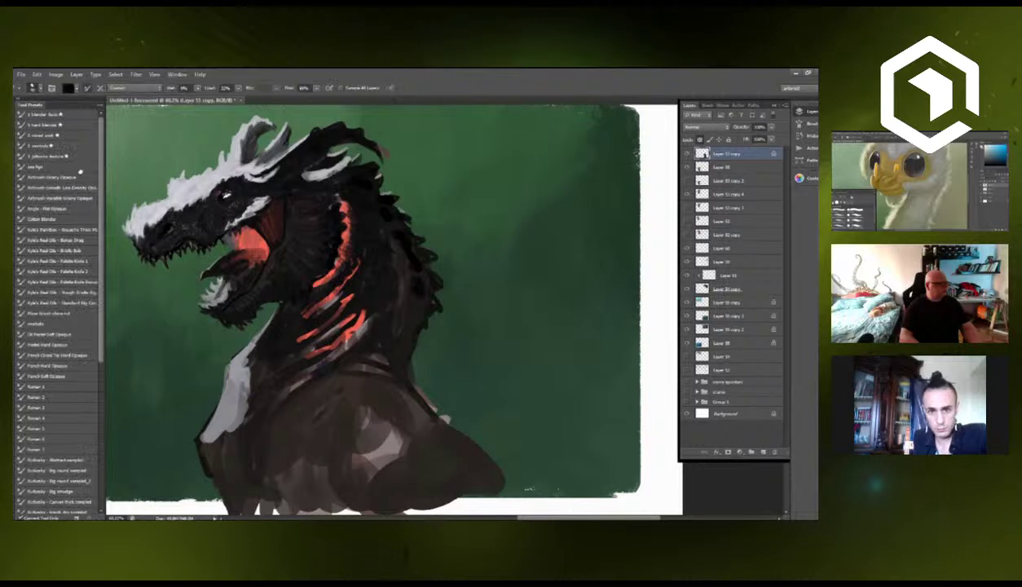
key(shift+b)
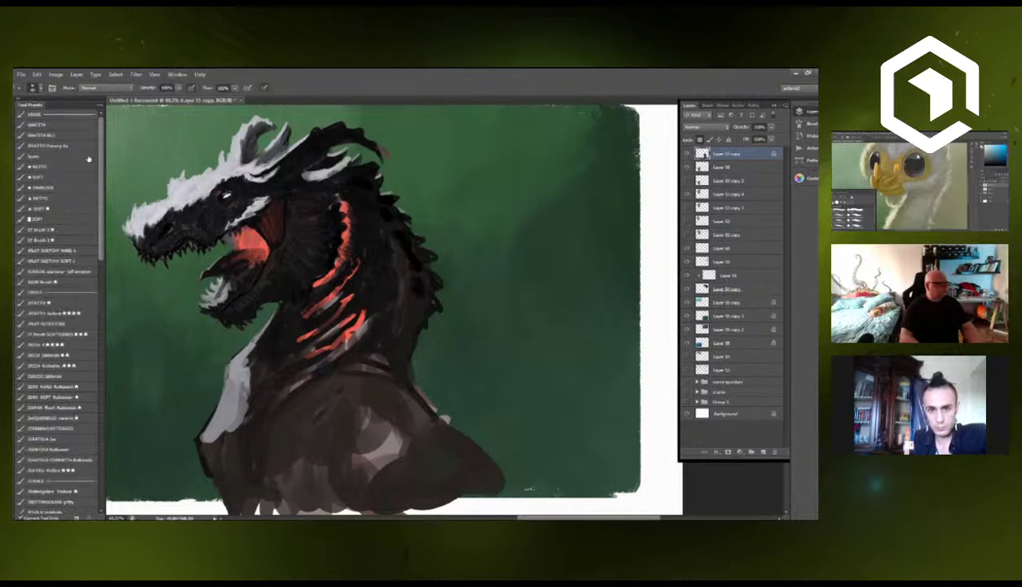
click(57, 208)
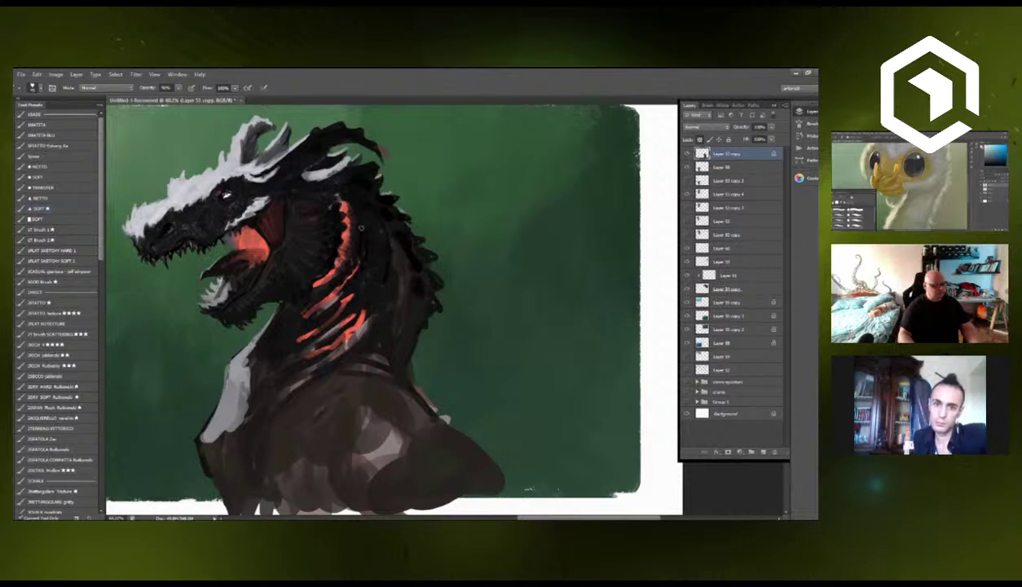
drag(345, 281, 366, 229)
mouse_move(320, 326)
mouse_down()
mouse_move(366, 288)
mouse_move(371, 243)
mouse_up()
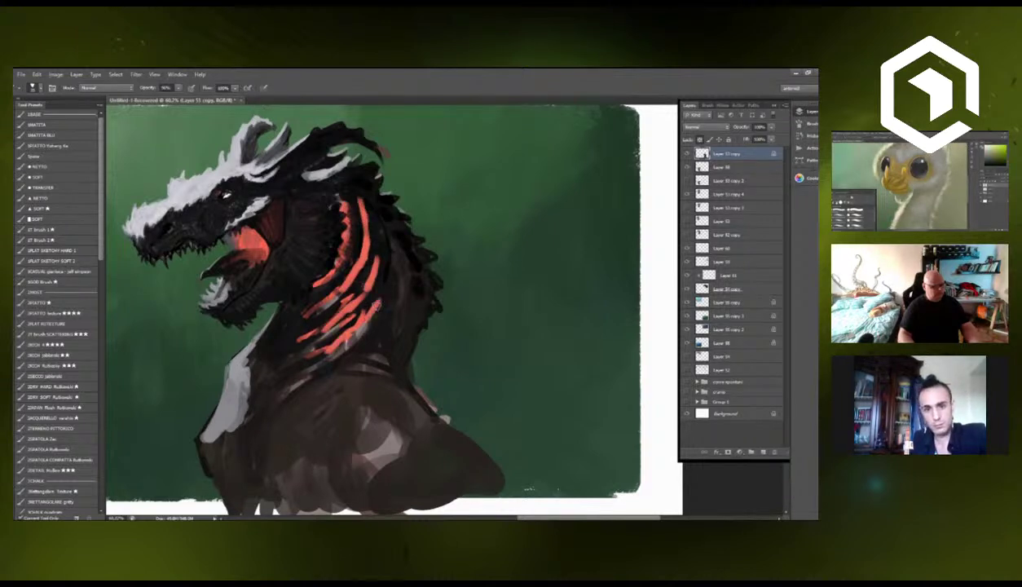
drag(369, 306, 379, 250)
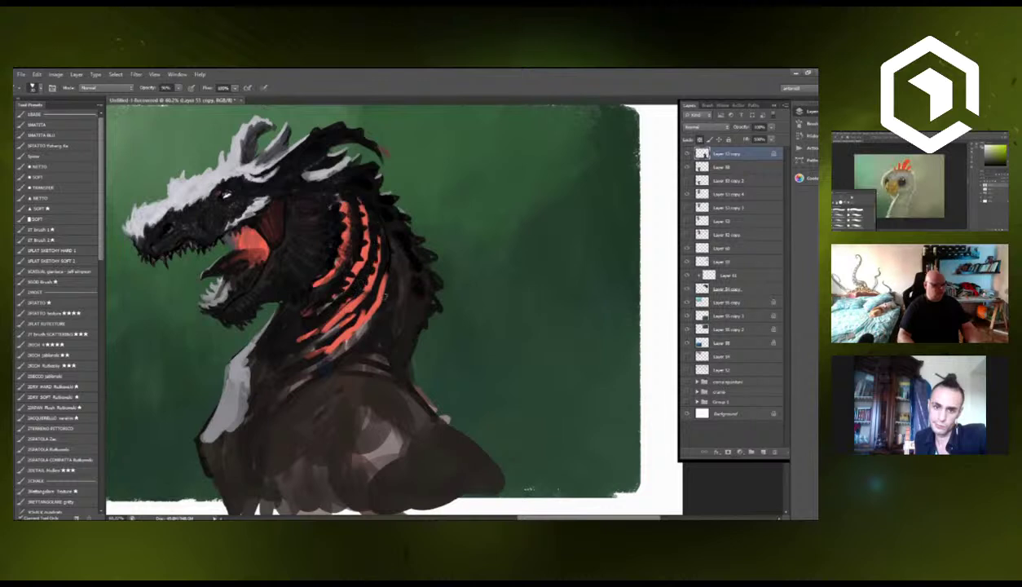
drag(319, 344, 338, 327)
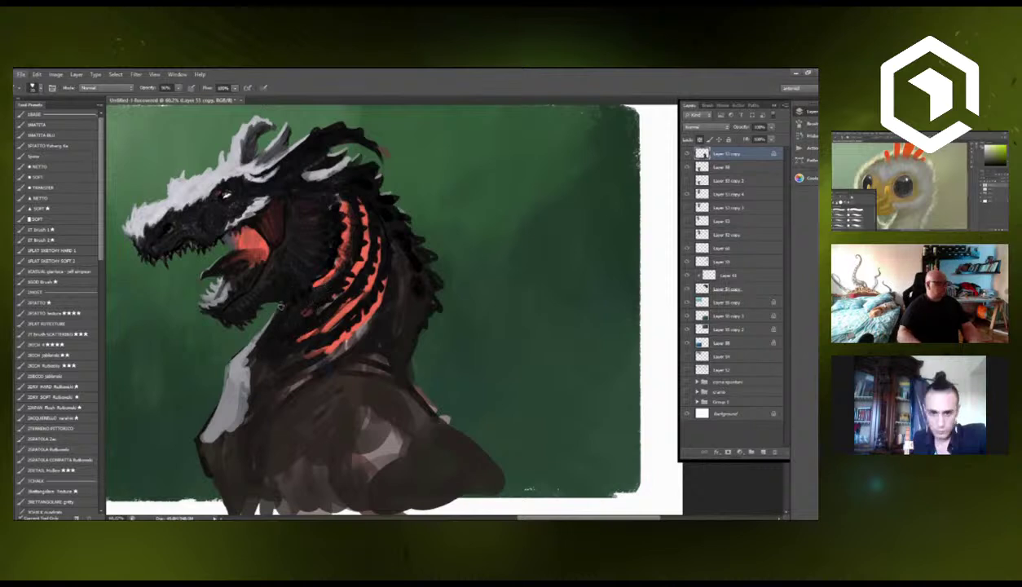
Lasso the striped area of the neck and paint a soft dark red glow beside the upper stripe with the SOFT brush.
key(l)
mouse_move(279, 302)
mouse_down()
mouse_move(339, 272)
mouse_move(348, 218)
mouse_move(379, 198)
mouse_move(405, 347)
mouse_move(304, 412)
mouse_move(275, 350)
mouse_move(281, 306)
mouse_up()
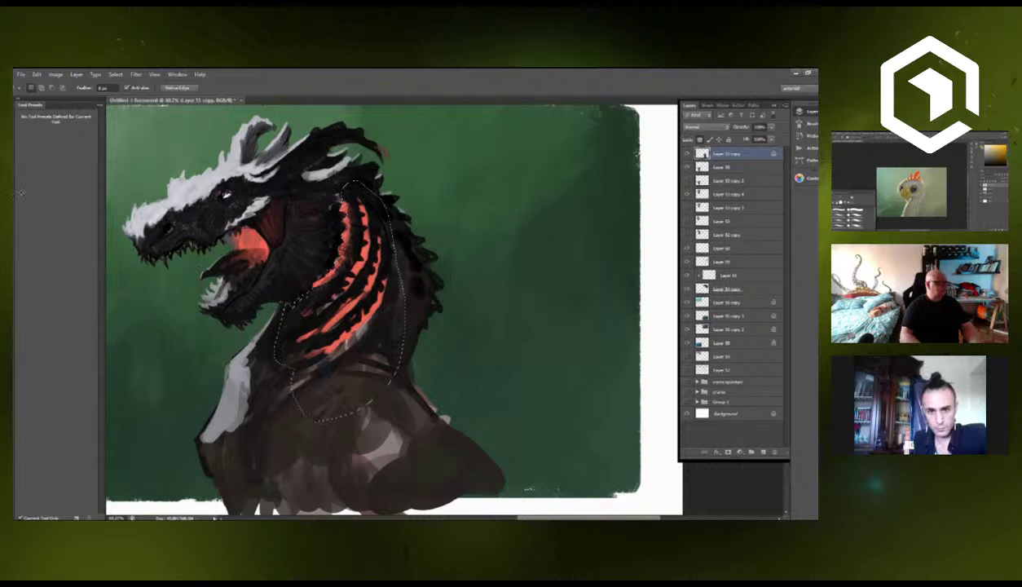
key(b)
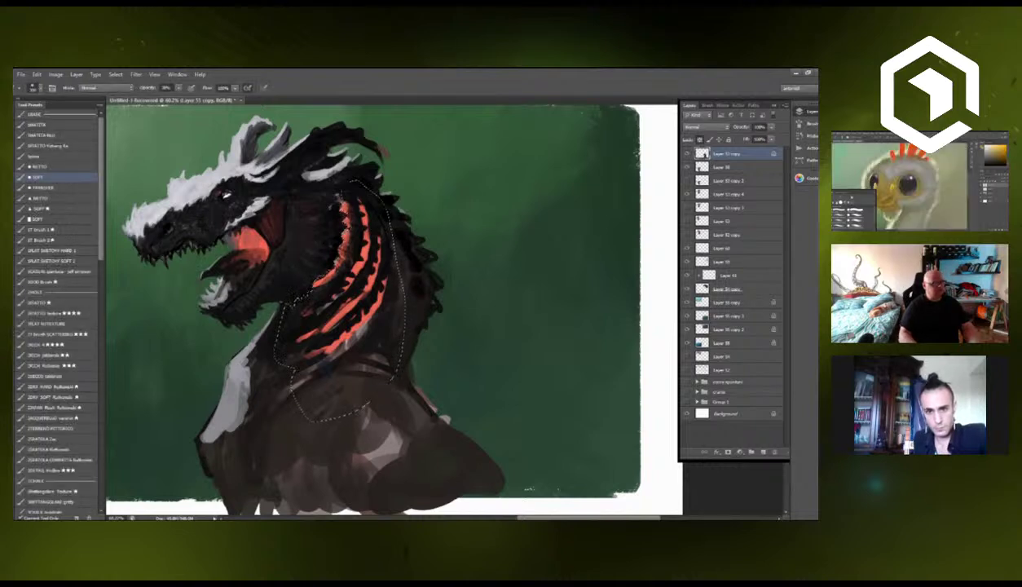
mouse_move(314, 285)
mouse_down()
mouse_move(302, 285)
mouse_move(308, 268)
mouse_move(296, 275)
mouse_up()
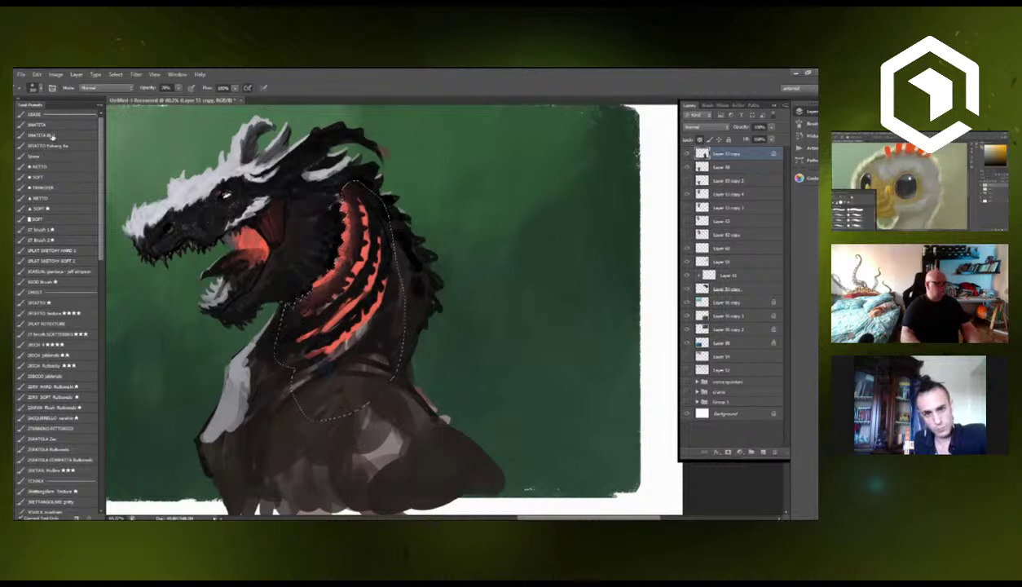
Replace the selection with a lasso along the middle neck stripe, invert it, shade soft red around the stripes, and deselect.
key(l)
key(ctrl+d)
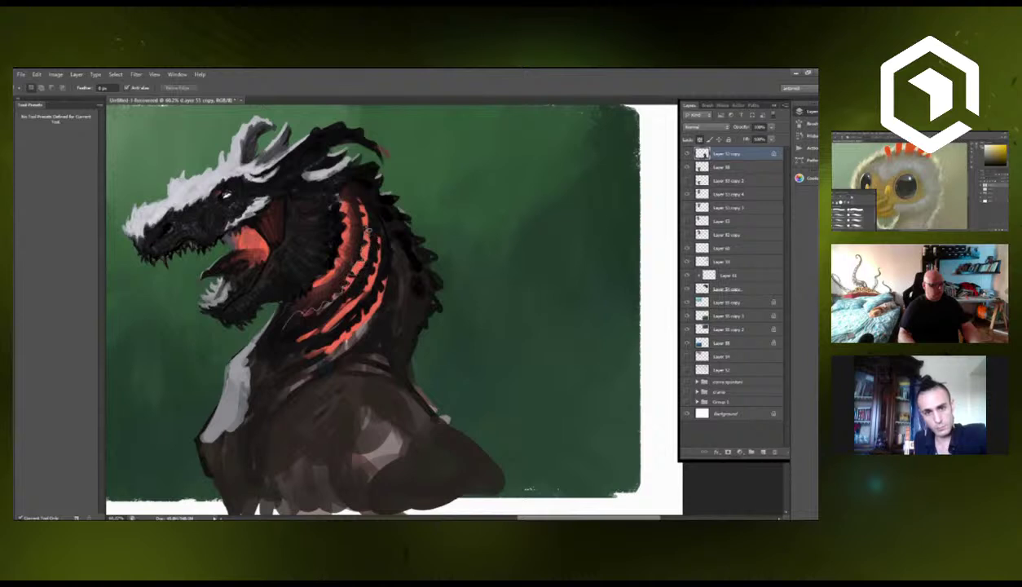
mouse_move(366, 187)
mouse_down()
mouse_move(359, 390)
mouse_move(286, 368)
mouse_move(271, 335)
mouse_move(355, 228)
mouse_move(329, 274)
mouse_up()
click(12, 202)
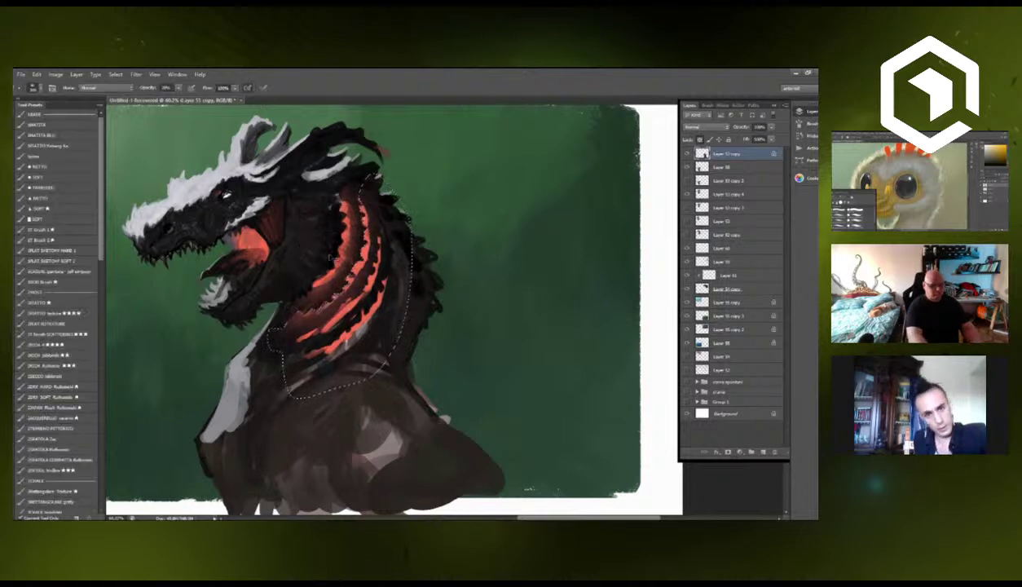
key(ctrl+shift+i)
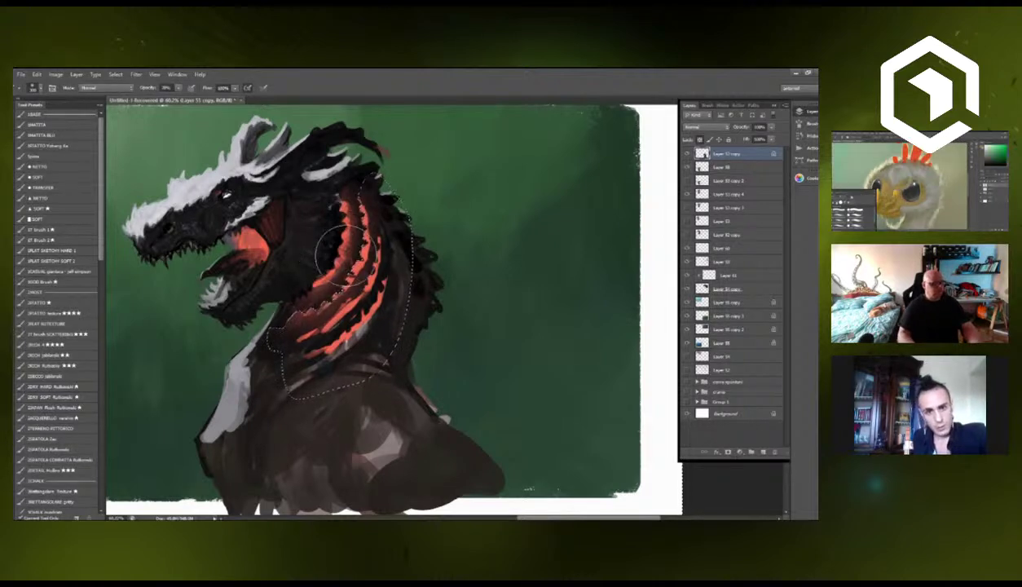
mouse_move(336, 253)
mouse_down()
mouse_move(333, 299)
mouse_move(379, 228)
mouse_move(374, 242)
mouse_move(375, 209)
mouse_move(362, 287)
mouse_move(327, 322)
mouse_move(321, 316)
mouse_move(331, 301)
mouse_move(355, 334)
mouse_move(351, 388)
mouse_move(349, 350)
mouse_up()
key(ctrl+d)
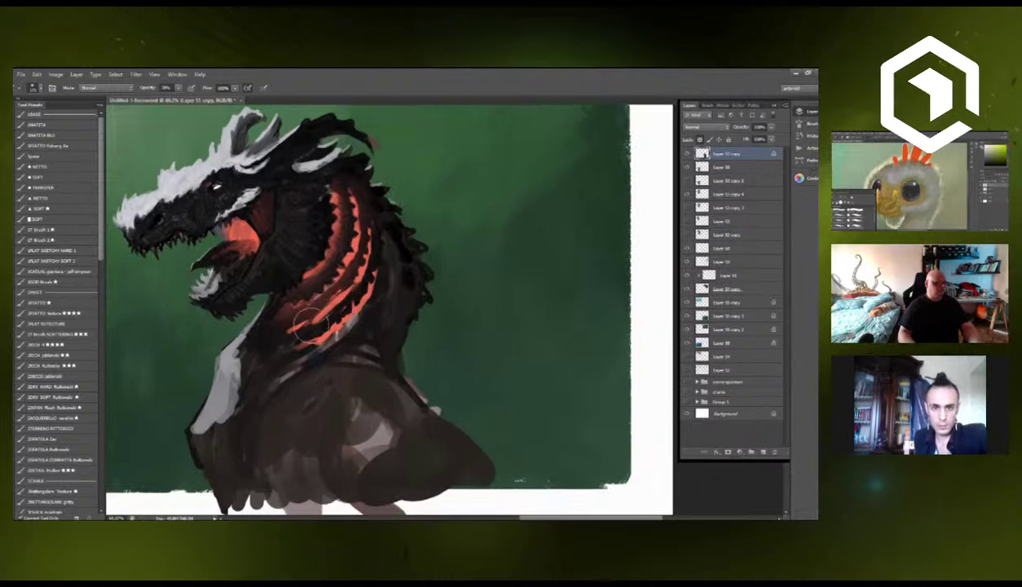
Blend soft dark red over the lower neck stripes and reduce the brush size for finer marks.
mouse_move(326, 312)
mouse_down()
mouse_move(269, 365)
mouse_move(327, 303)
mouse_up()
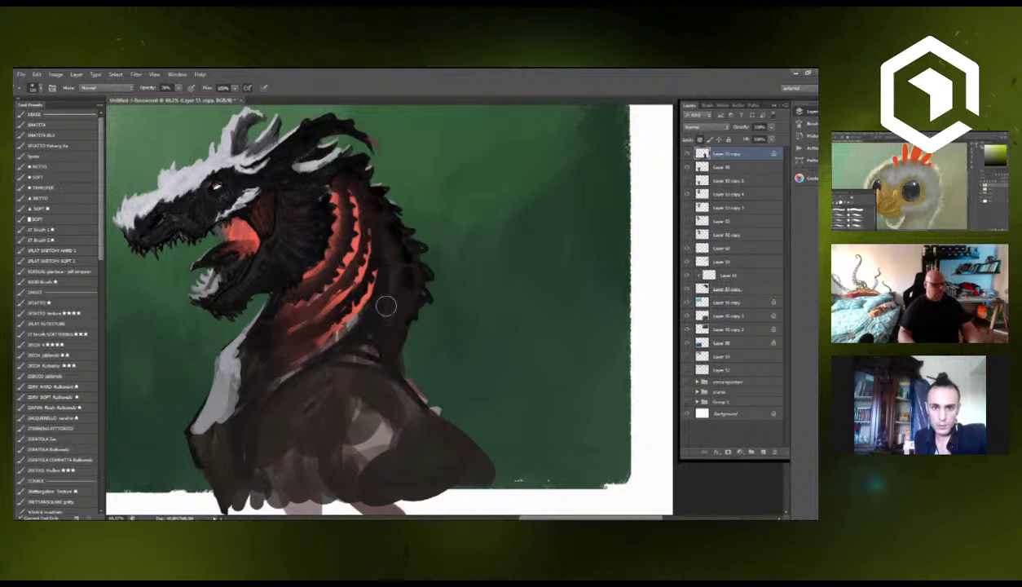
key(bracketleft)
key(bracketleft)
key(bracketleft)
key(bracketleft)
key(bracketleft)
key(bracketleft)
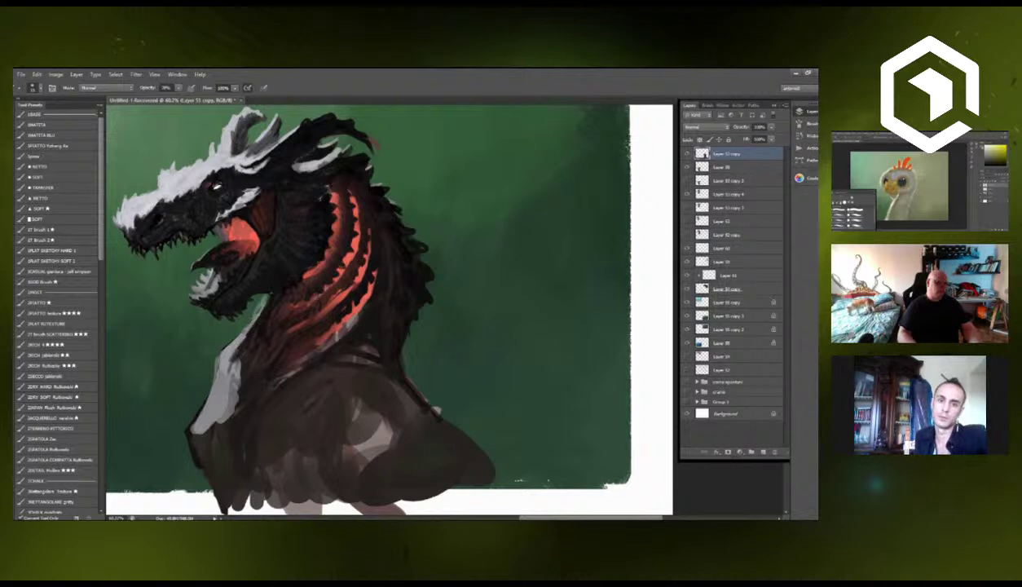
Load the TRANSFER brush preset and paint light grey strokes down the chest front and across the base of the neck.
click(62, 187)
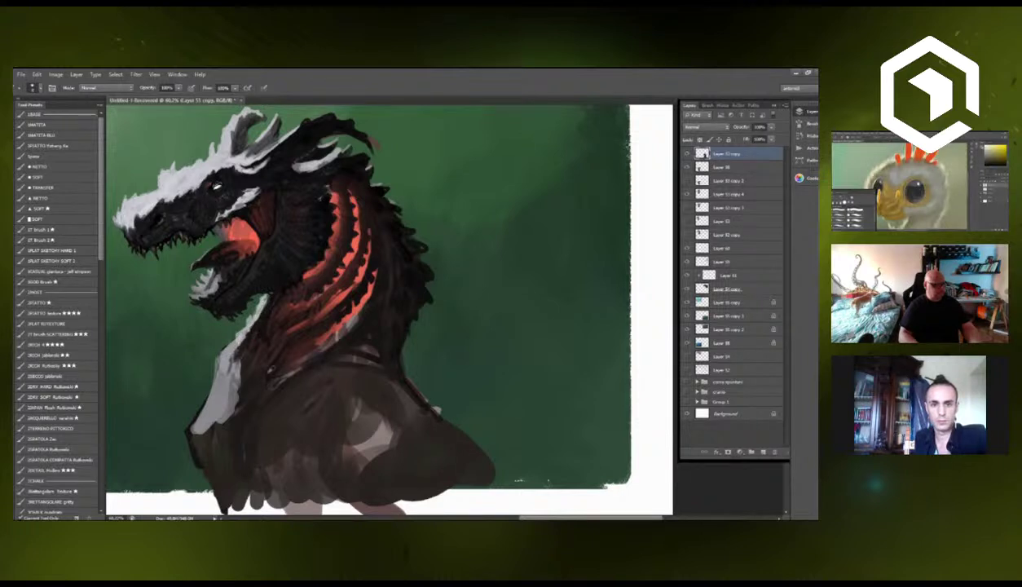
drag(223, 361, 218, 413)
mouse_move(233, 379)
mouse_down()
mouse_move(219, 413)
mouse_move(279, 357)
mouse_move(260, 396)
mouse_move(302, 352)
mouse_move(259, 406)
mouse_move(297, 364)
mouse_up()
mouse_move(296, 364)
mouse_down()
mouse_move(275, 393)
mouse_move(294, 394)
mouse_move(318, 356)
mouse_move(296, 342)
mouse_move(232, 445)
mouse_move(199, 383)
mouse_move(197, 447)
mouse_up()
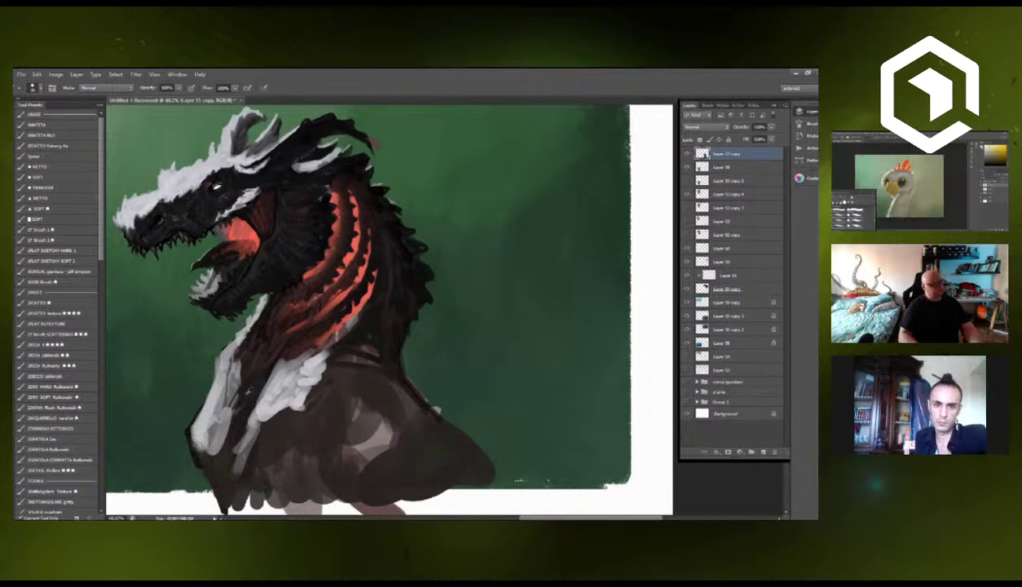
Paint dark strokes over the lower neck, around the bottom red stripes and down onto the shoulder.
mouse_move(246, 389)
mouse_down()
mouse_move(227, 416)
mouse_move(239, 370)
mouse_move(256, 379)
mouse_move(288, 359)
mouse_move(280, 376)
mouse_move(335, 346)
mouse_move(319, 360)
mouse_move(278, 371)
mouse_move(339, 347)
mouse_move(356, 318)
mouse_up()
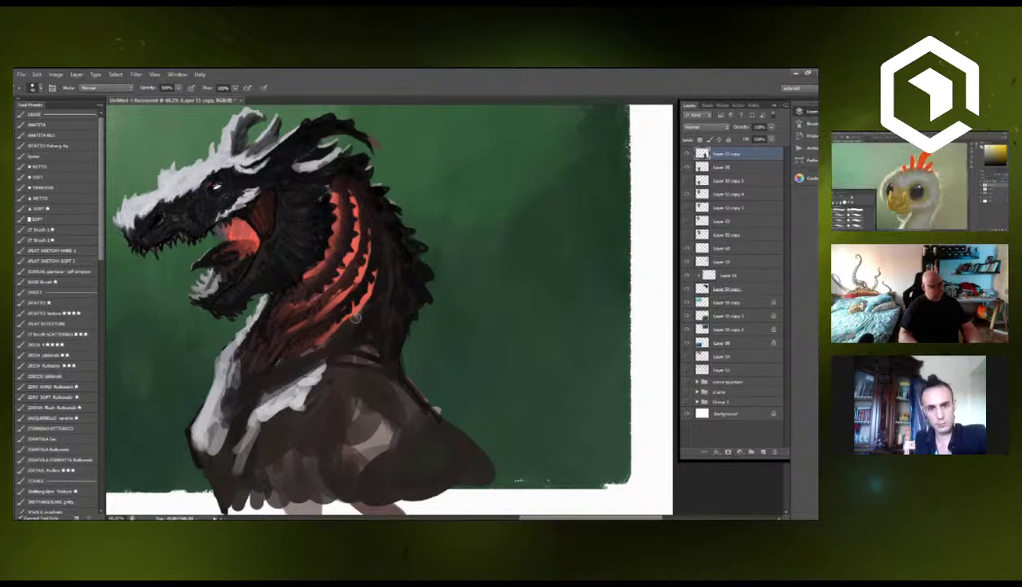
mouse_move(310, 353)
mouse_down()
mouse_move(368, 309)
mouse_move(358, 294)
mouse_move(335, 320)
mouse_move(363, 295)
mouse_move(383, 225)
mouse_move(344, 190)
mouse_up()
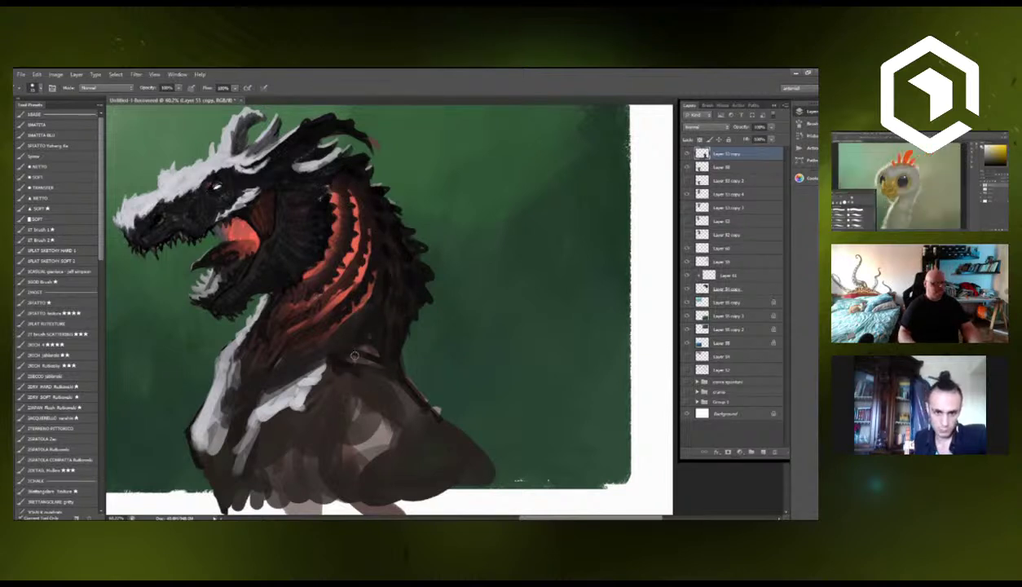
mouse_move(363, 341)
mouse_down()
mouse_move(400, 406)
mouse_move(358, 383)
mouse_move(330, 400)
mouse_move(337, 385)
mouse_move(370, 400)
mouse_move(355, 380)
mouse_move(392, 390)
mouse_move(432, 439)
mouse_move(406, 408)
mouse_move(404, 445)
mouse_move(353, 390)
mouse_move(390, 414)
mouse_move(327, 421)
mouse_move(374, 340)
mouse_move(375, 330)
mouse_move(355, 328)
mouse_move(368, 376)
mouse_move(342, 405)
mouse_move(377, 443)
mouse_up()
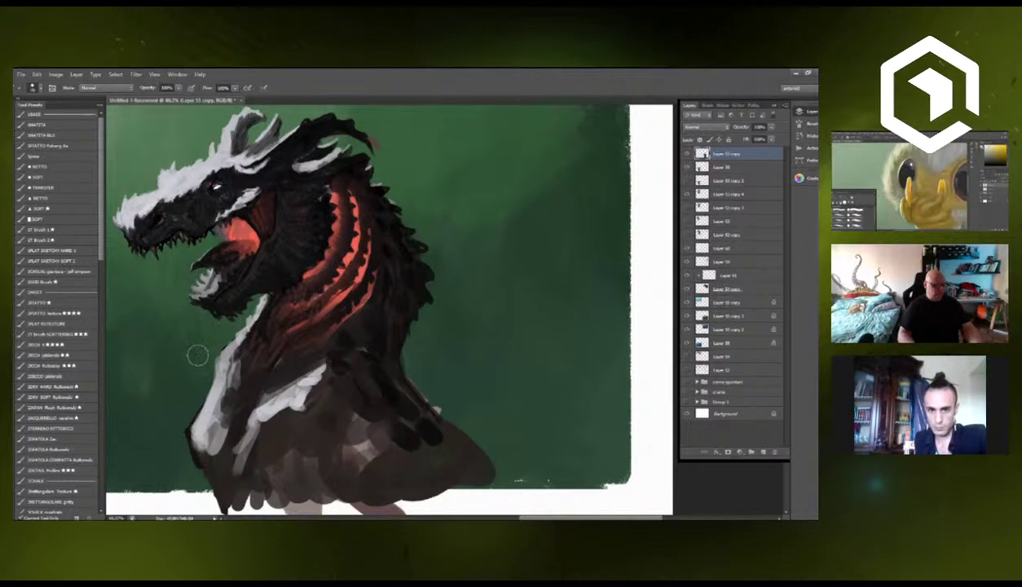
Load a Dragon scale brush preset and paint dark scale texture across the shoulder, back and lower chest.
mouse_move(99, 252)
mouse_down()
mouse_move(117, 405)
mouse_move(112, 493)
mouse_up()
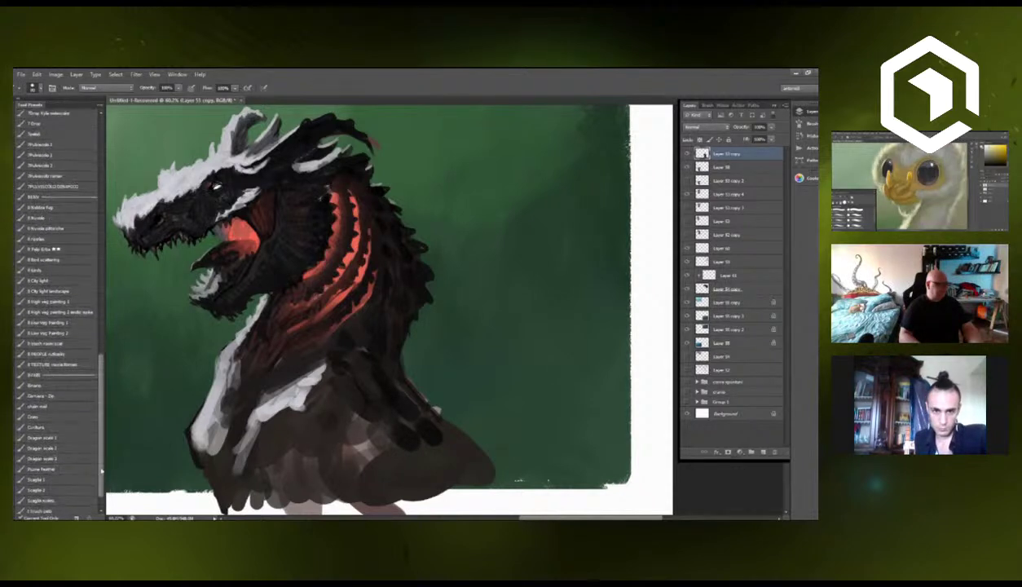
click(80, 438)
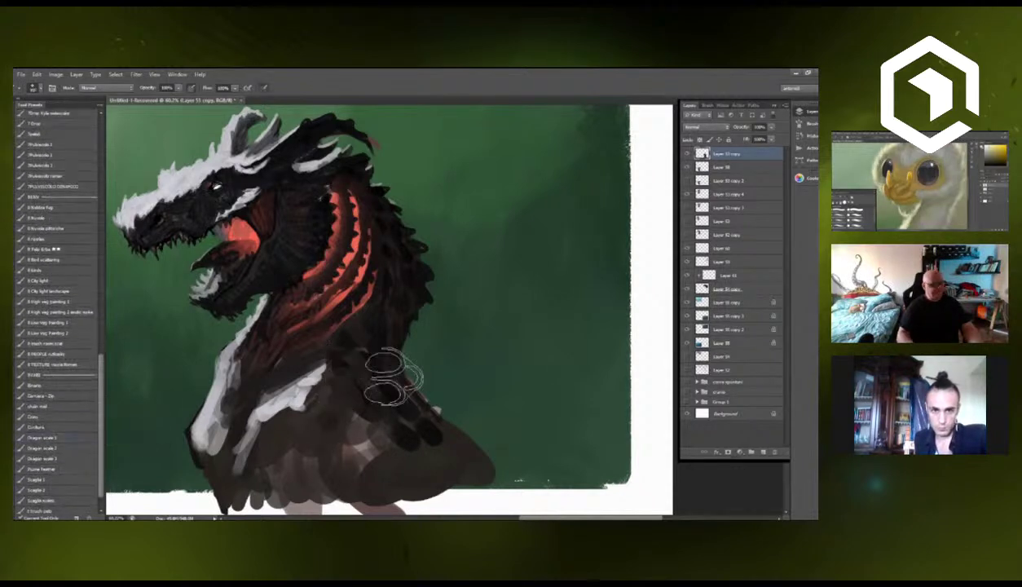
drag(391, 394, 466, 485)
drag(337, 391, 395, 463)
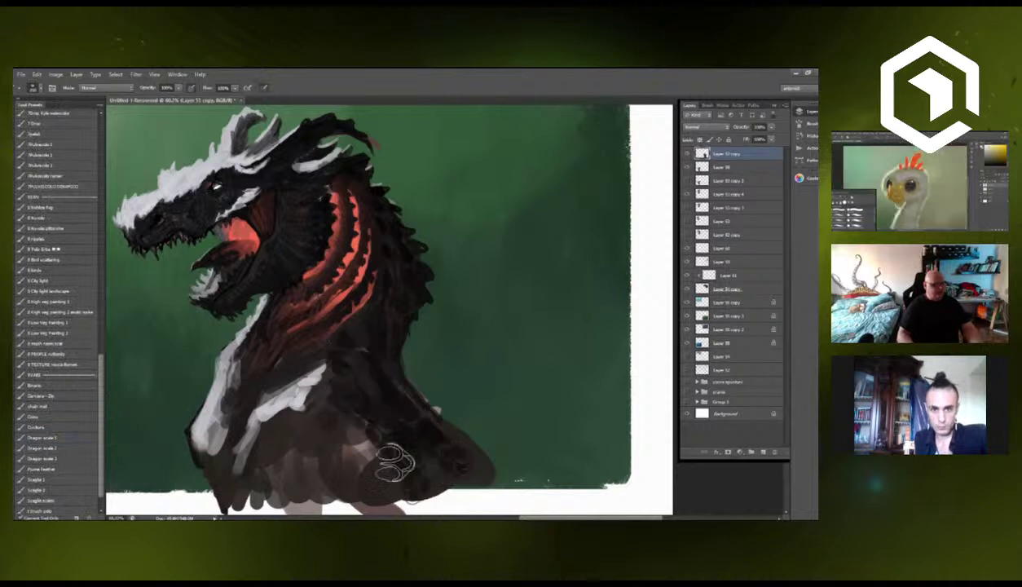
mouse_move(341, 420)
mouse_down()
mouse_move(351, 456)
mouse_move(330, 463)
mouse_up()
drag(278, 440, 277, 458)
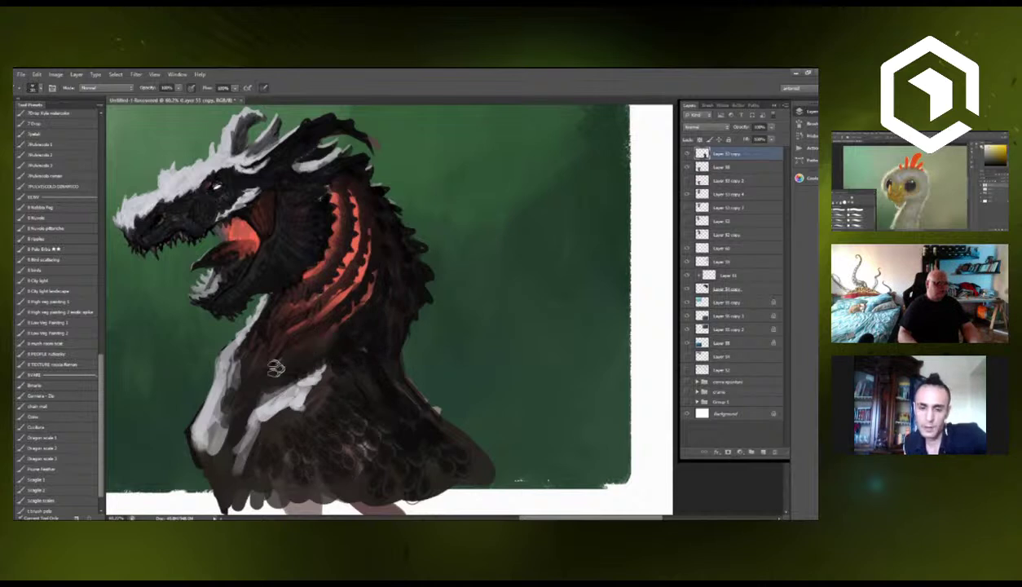
mouse_move(228, 419)
mouse_down()
mouse_move(231, 457)
mouse_move(246, 445)
mouse_up()
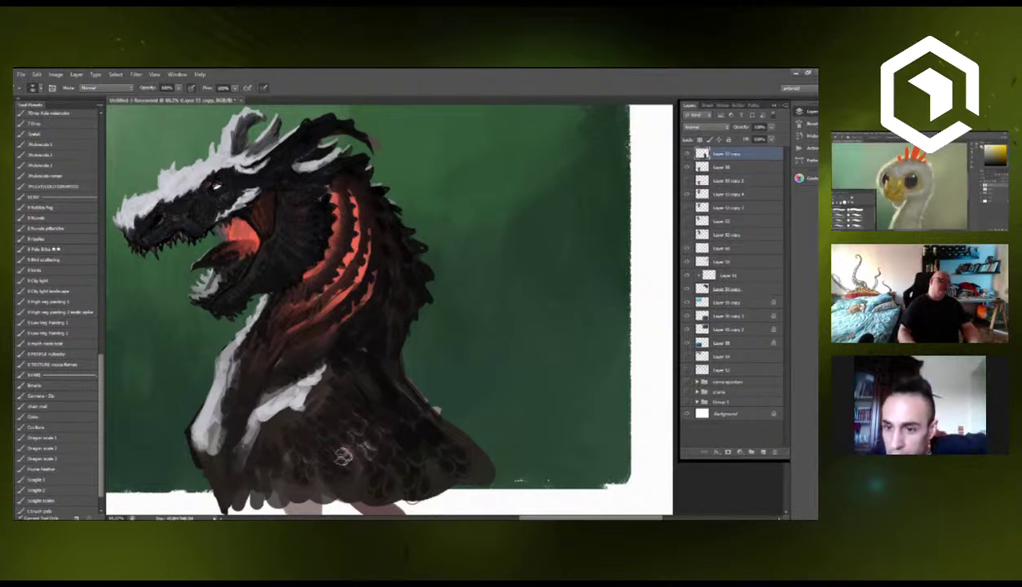
mouse_move(325, 493)
mouse_down()
mouse_move(283, 462)
mouse_move(278, 493)
mouse_move(246, 476)
mouse_up()
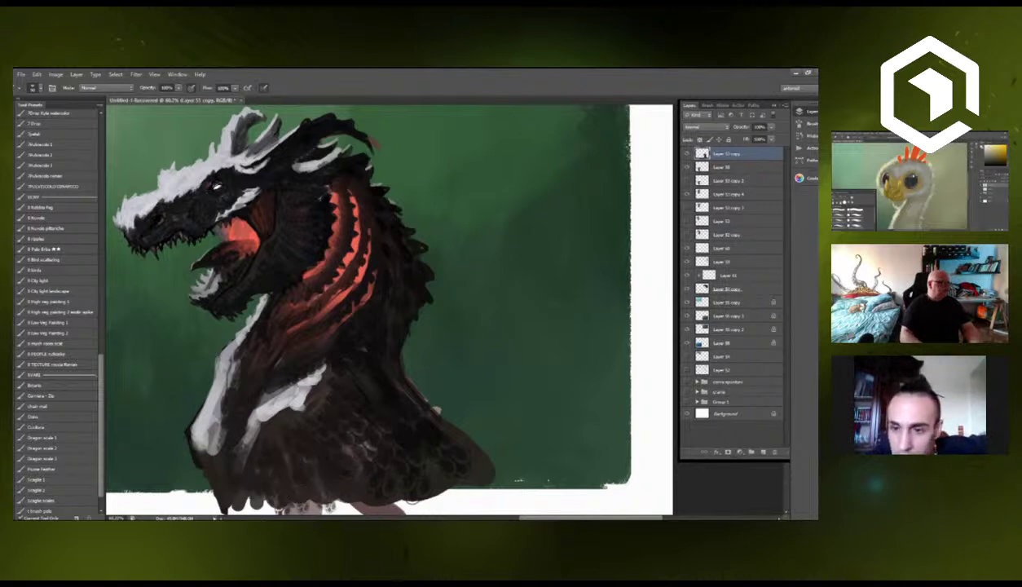
Erase the ragged lower edge of the bust to leave a straight cut along the base.
key(e)
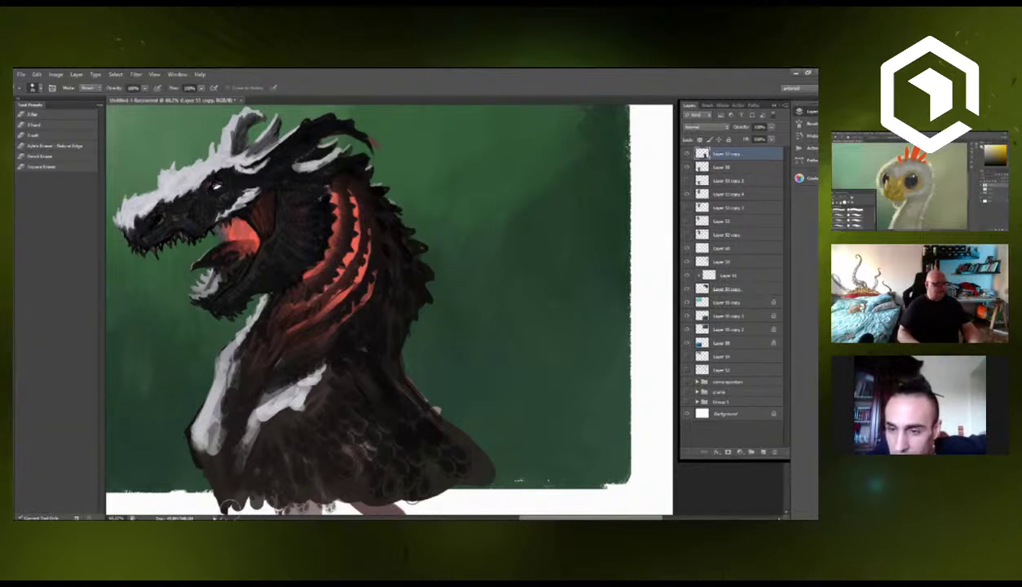
drag(361, 427, 380, 389)
drag(221, 475, 424, 475)
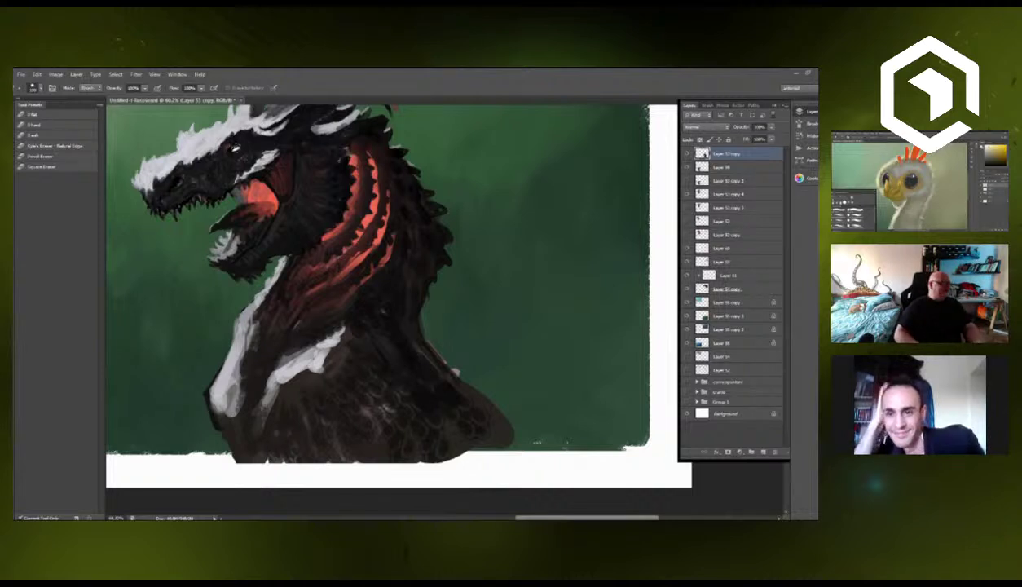
mouse_move(258, 235)
mouse_down()
mouse_move(282, 266)
mouse_move(294, 262)
mouse_up()
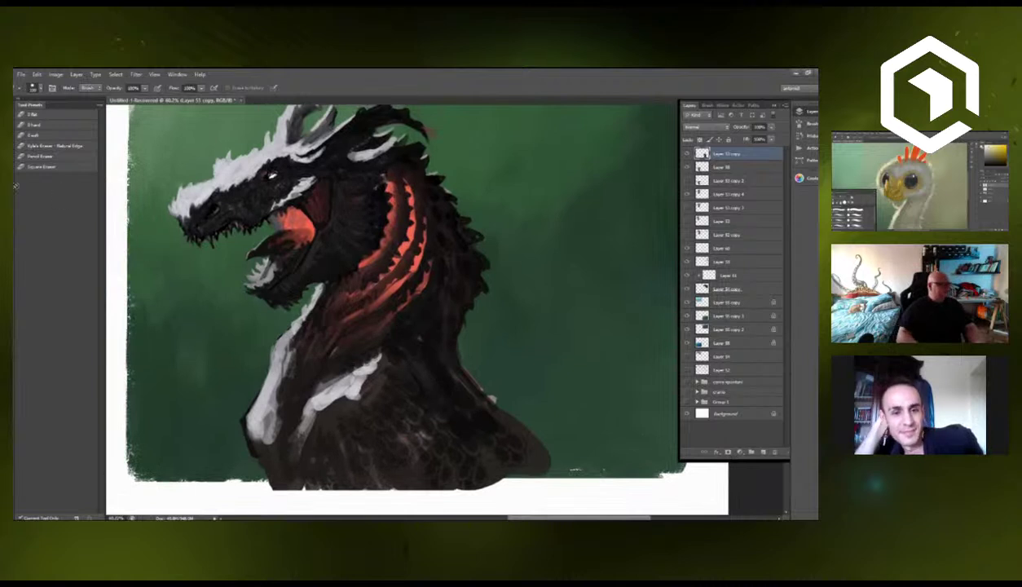
Lock the bust layer's transparent pixels and shade the shoulder, back and lower neck near-black with the SOFT brush at varying sizes.
key(b)
click(57, 173)
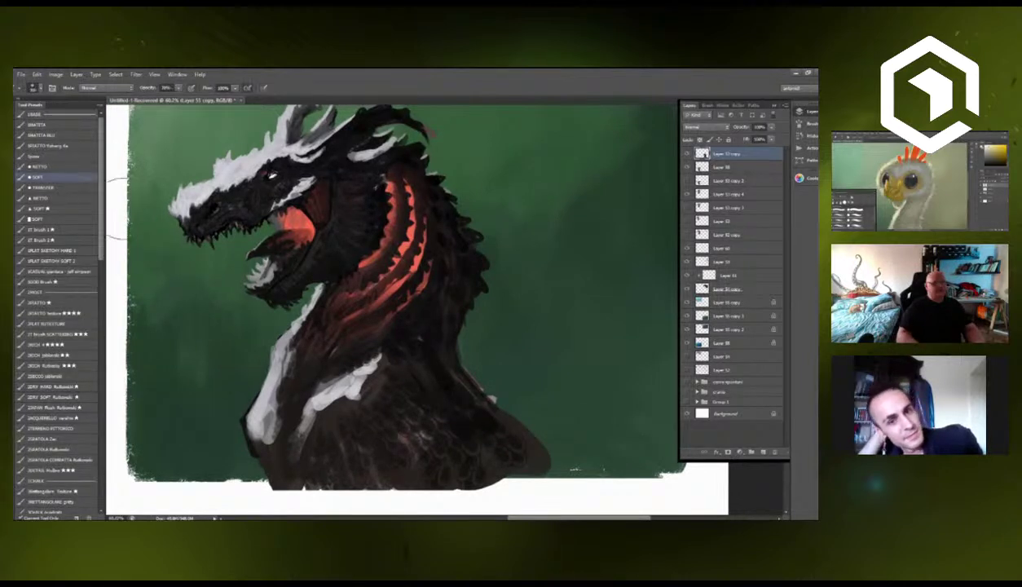
alt+click(374, 189)
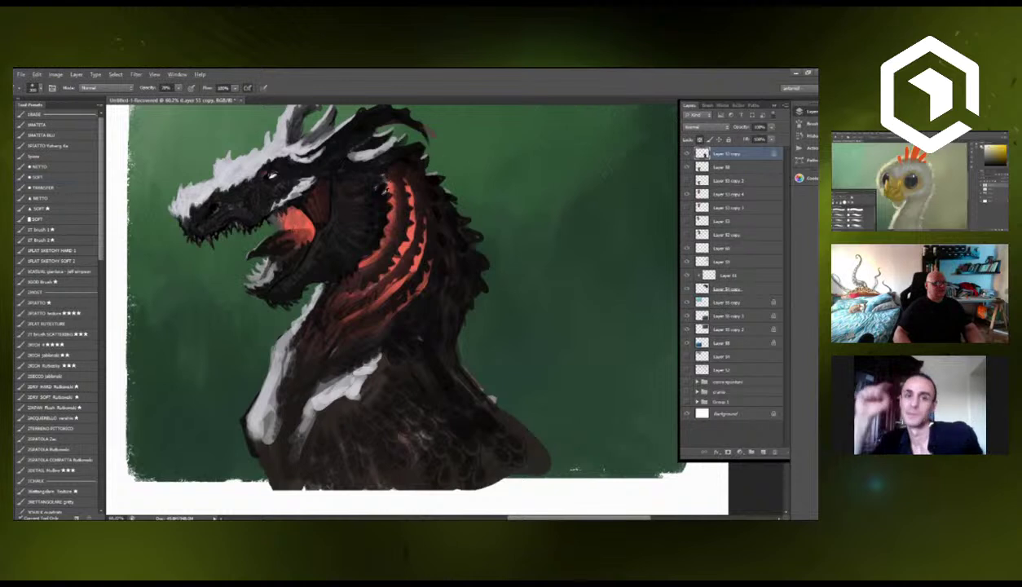
key([)
key([)
key([)
key([)
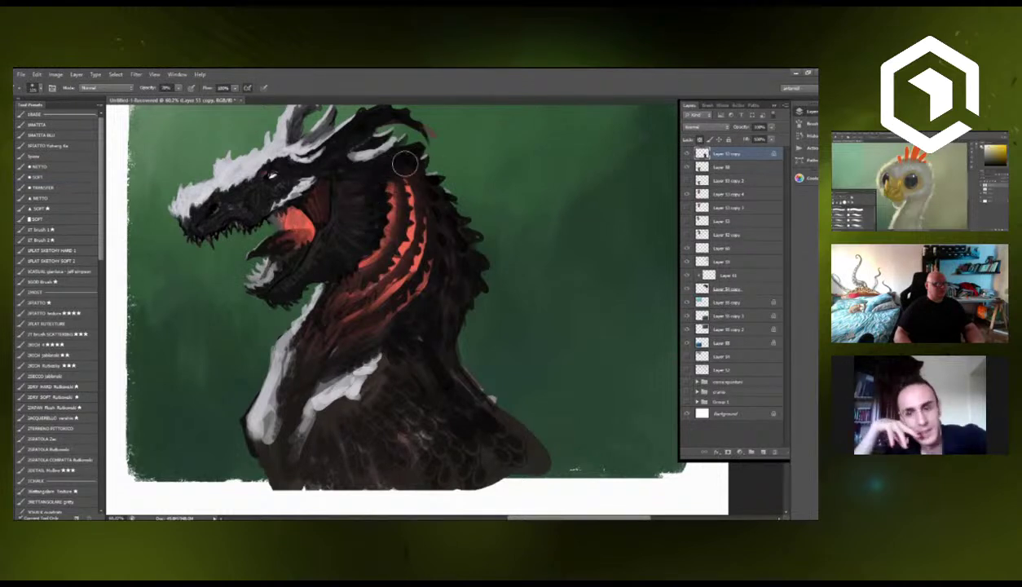
key(])
key(])
key(])
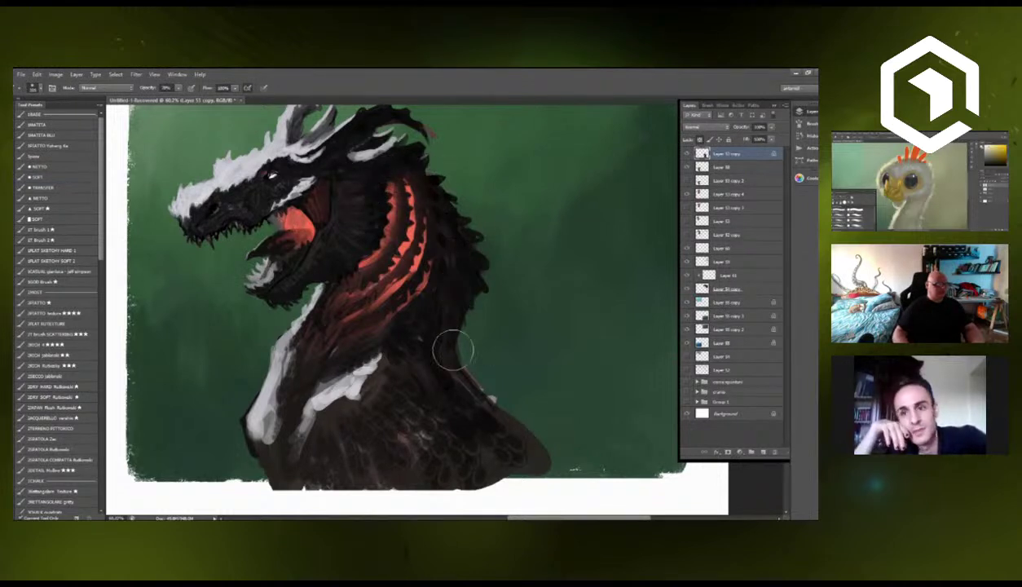
key(])
mouse_move(448, 347)
mouse_down()
mouse_move(532, 441)
mouse_move(479, 395)
mouse_move(510, 480)
mouse_move(412, 389)
mouse_move(436, 466)
mouse_move(397, 341)
mouse_move(341, 441)
mouse_move(342, 286)
mouse_move(310, 380)
mouse_up()
key(])
key(])
key([)
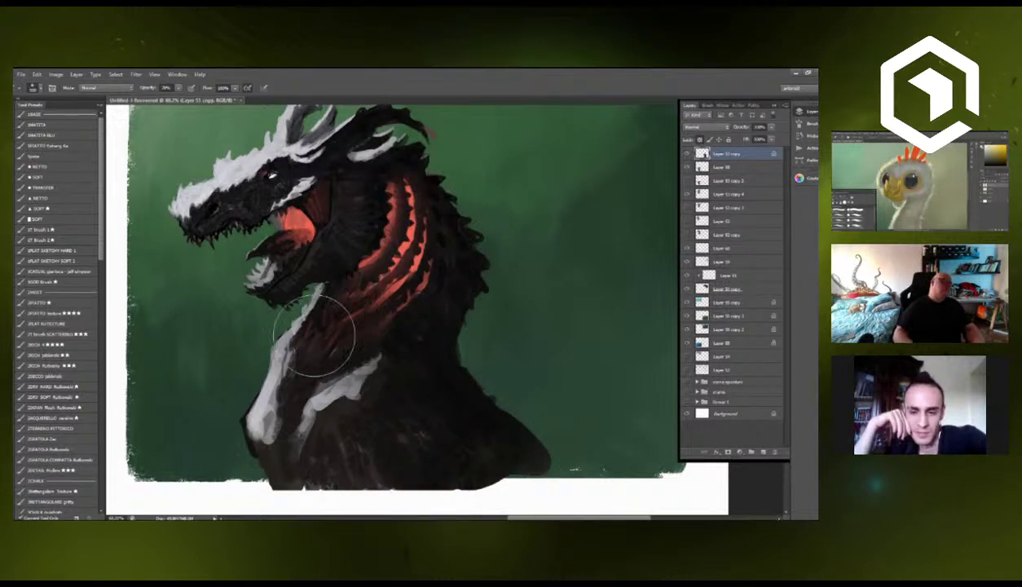
key([)
key([)
key([)
key([)
key([)
key([)
key([)
key([)
key([)
key([)
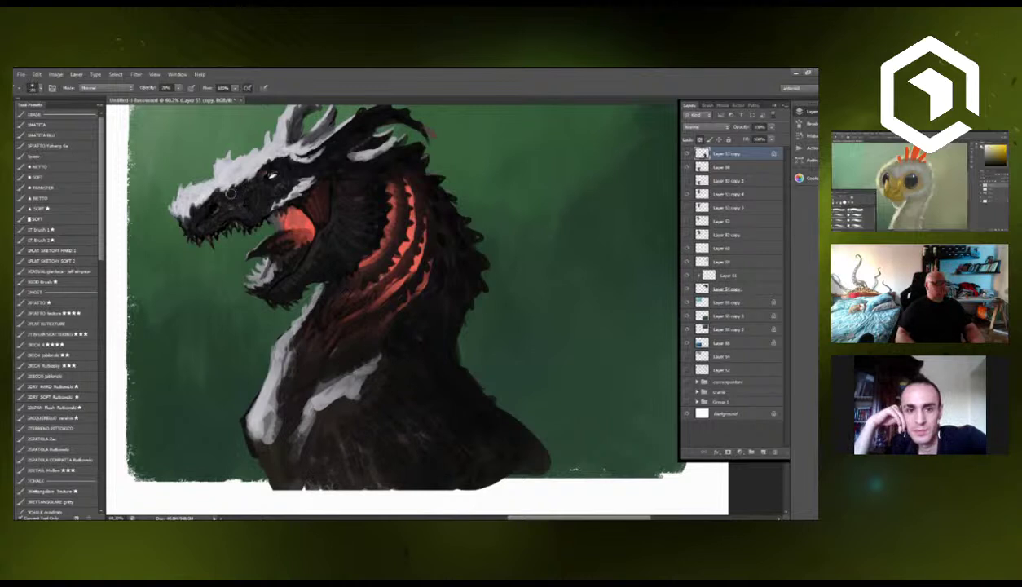
Load a textured brush preset and rework the white chest and neck-base markings with softer grey strokes.
scroll(340, 286, down, 2)
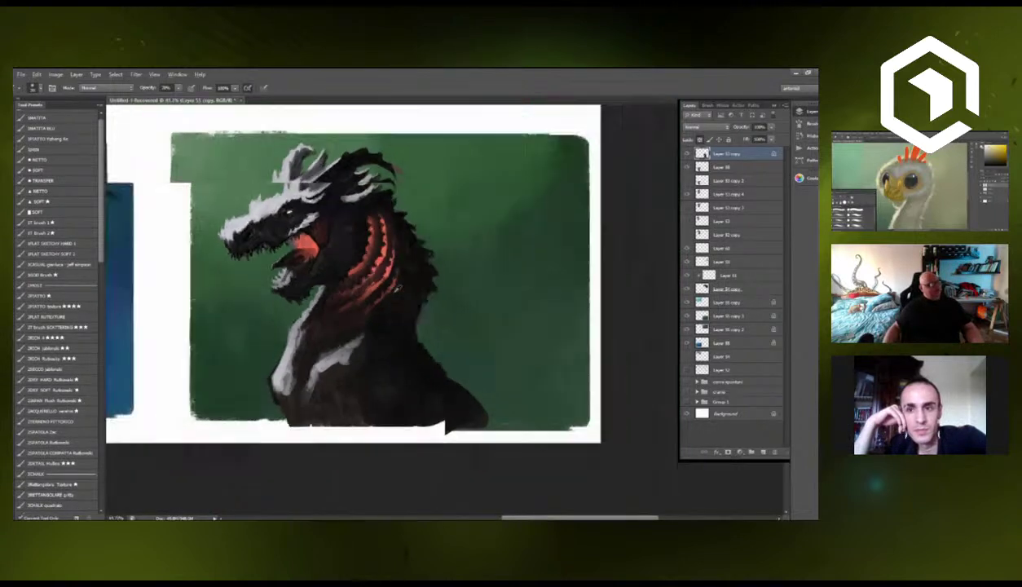
scroll(406, 297, up, 1)
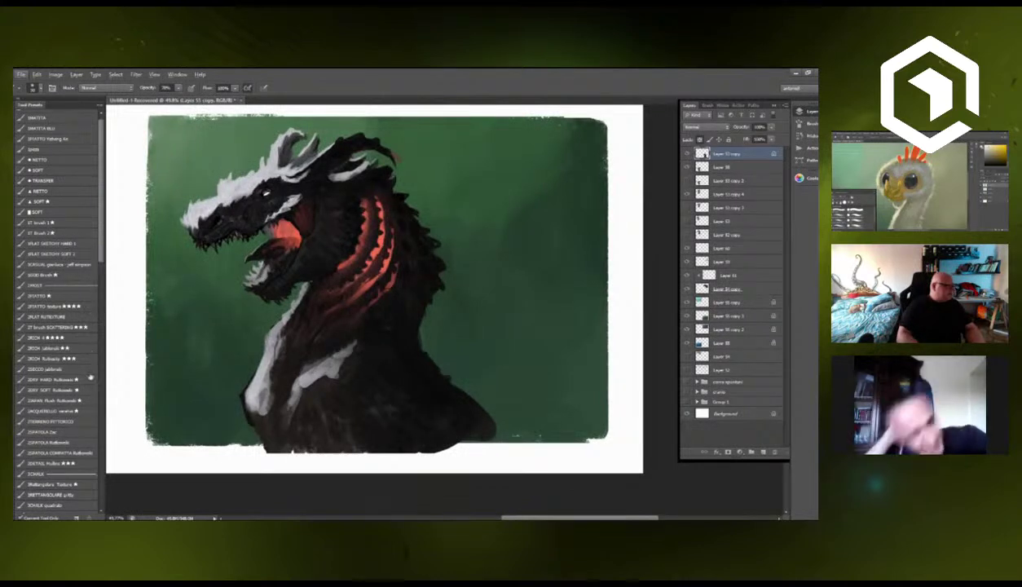
click(65, 337)
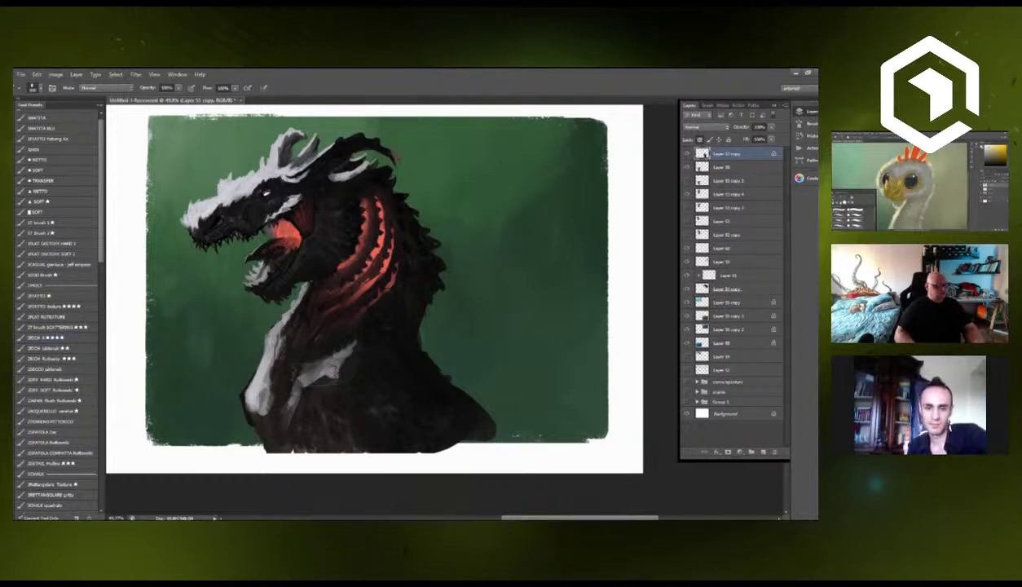
mouse_move(333, 349)
mouse_down()
mouse_move(328, 363)
mouse_move(338, 350)
mouse_up()
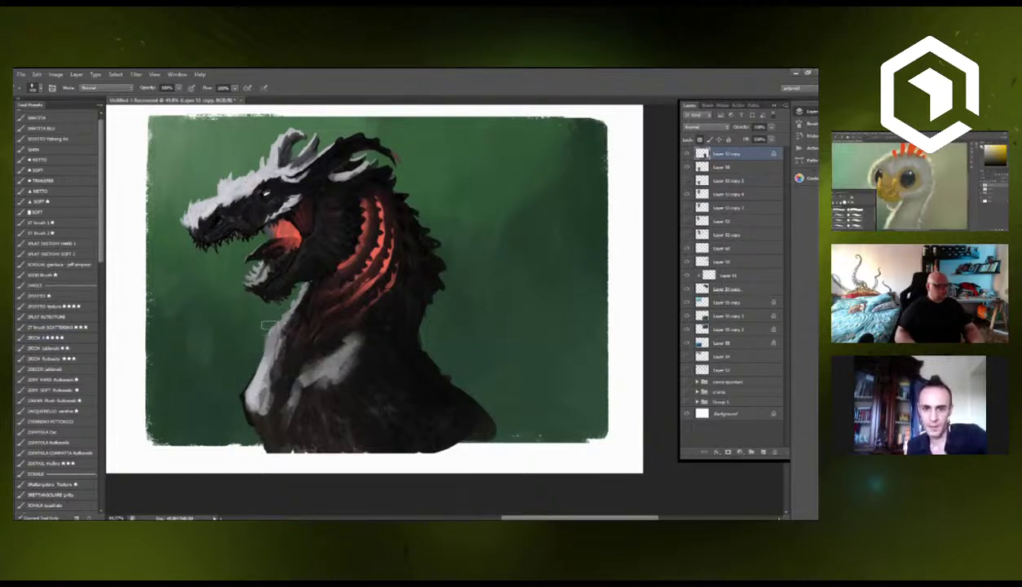
mouse_move(247, 396)
mouse_down()
mouse_move(243, 381)
mouse_move(257, 422)
mouse_up()
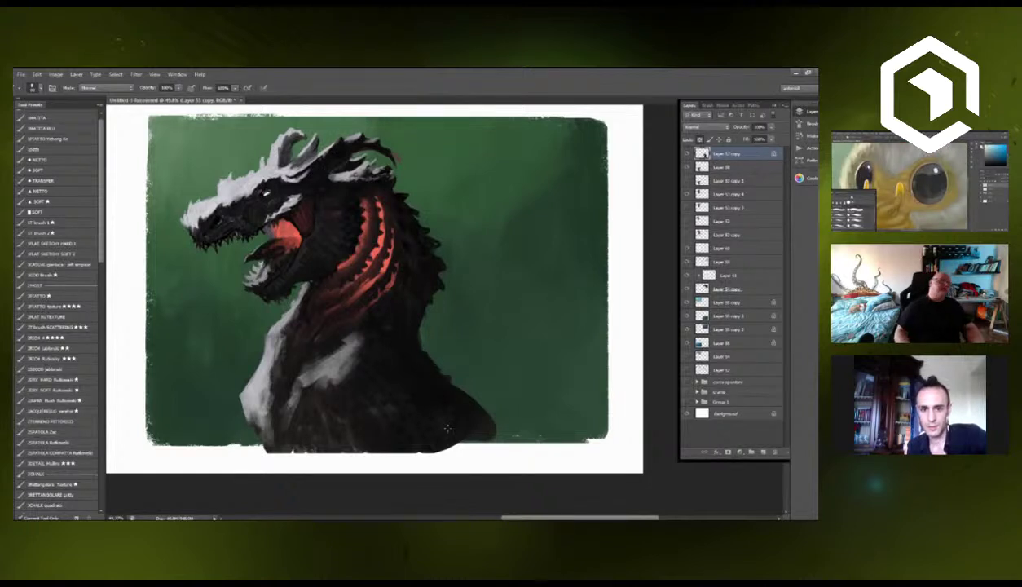
Select the green background layer and darken it strongly by lowering Lightness in Hue/Saturation.
ctrl+click(495, 321)
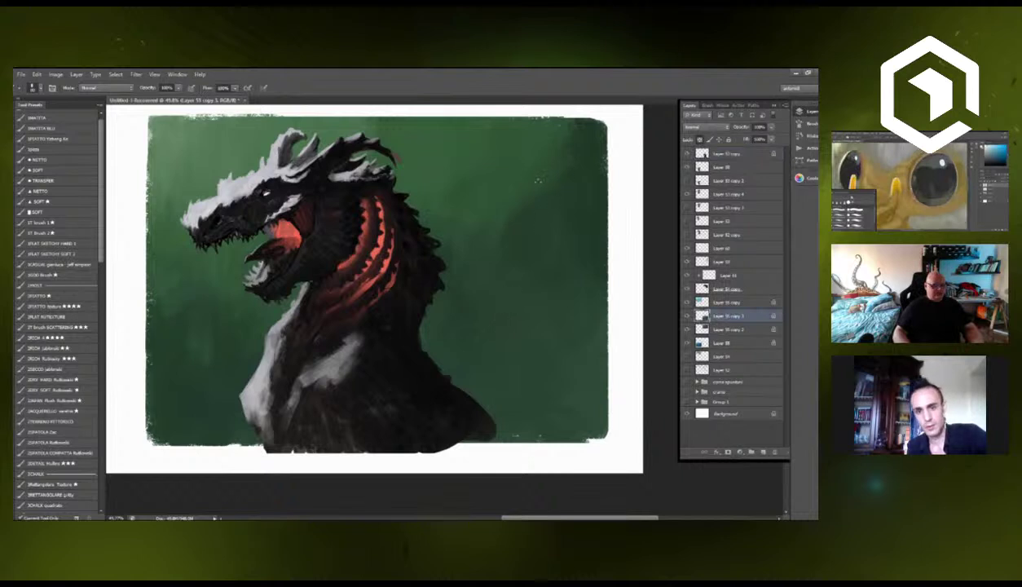
key(ctrl+u)
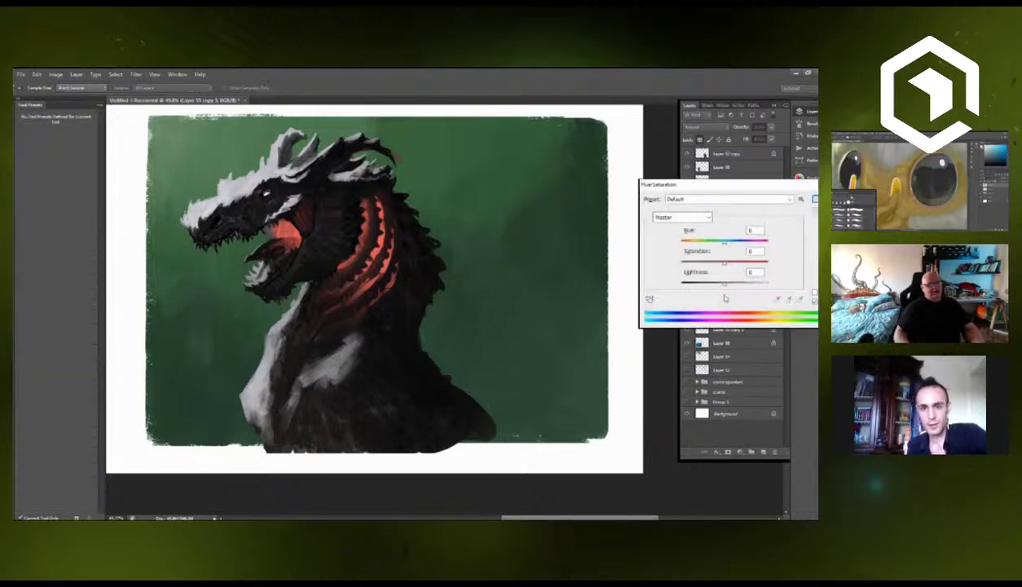
drag(706, 283, 703, 286)
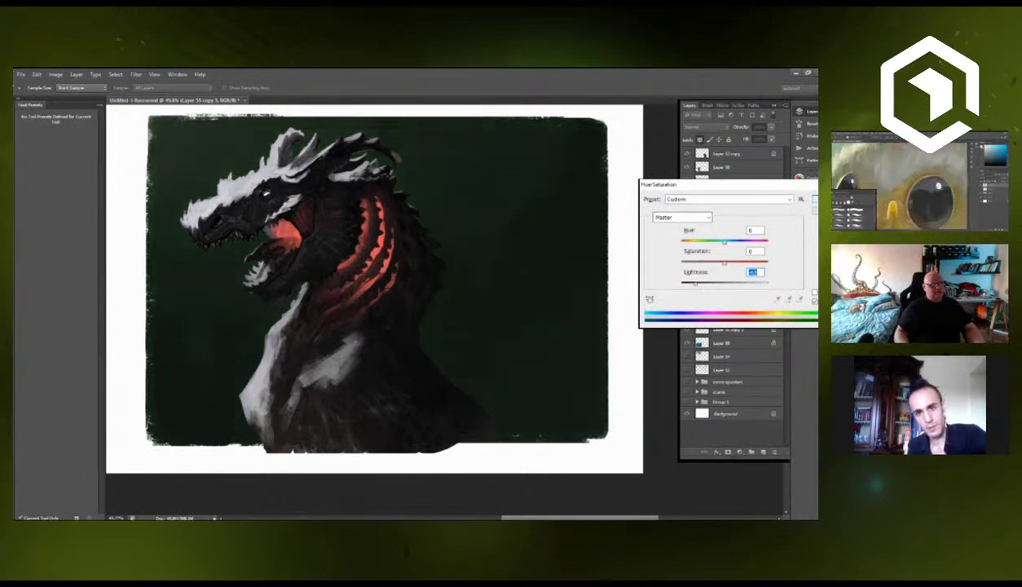
key(Return)
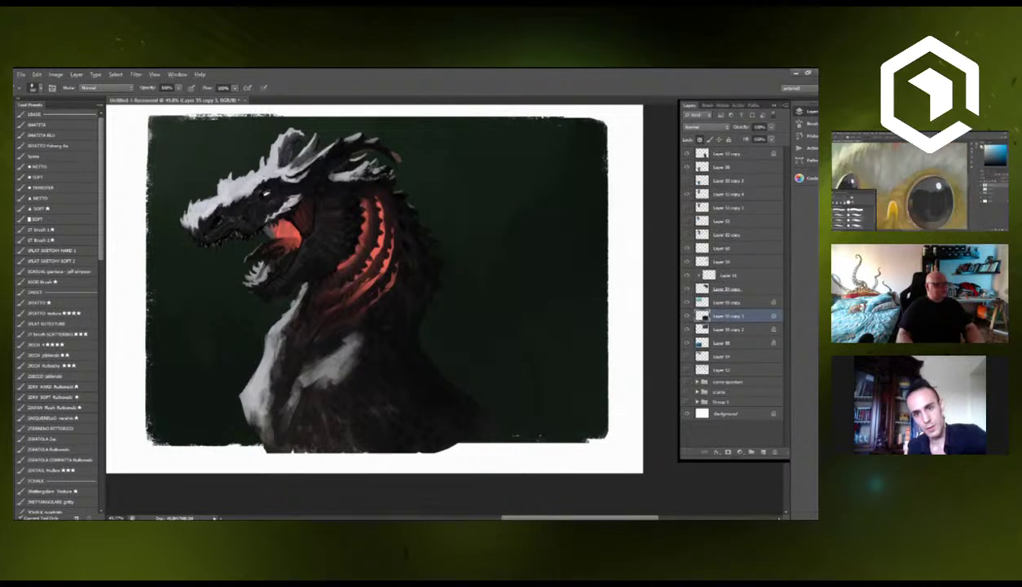
Paint misty light grey strokes on the background behind the head, snout and horns.
mouse_move(189, 122)
mouse_down()
mouse_move(216, 173)
mouse_move(231, 140)
mouse_move(245, 150)
mouse_move(265, 126)
mouse_move(182, 167)
mouse_up()
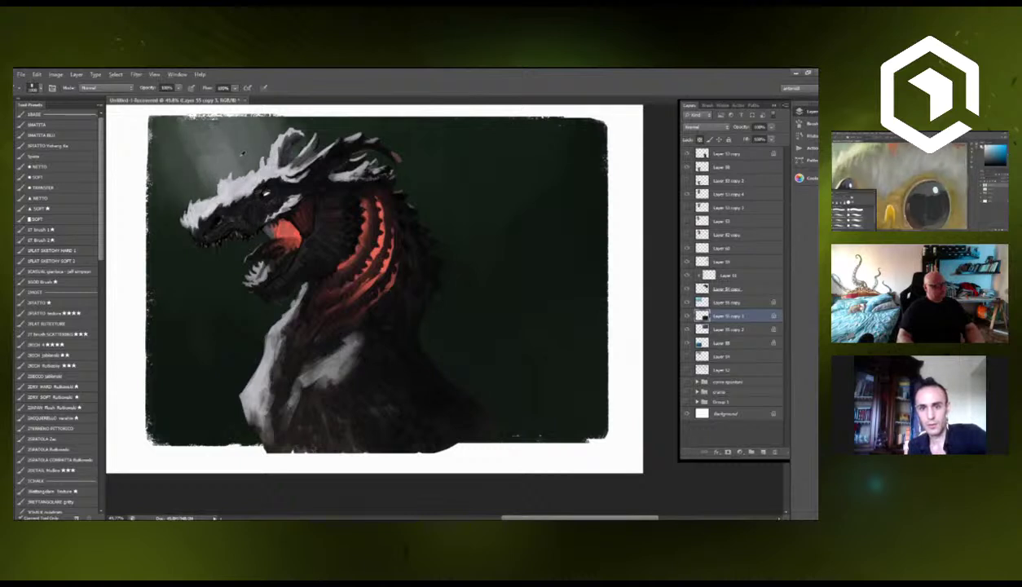
mouse_move(249, 178)
mouse_down()
mouse_move(228, 151)
mouse_move(253, 122)
mouse_move(214, 126)
mouse_move(205, 146)
mouse_move(172, 122)
mouse_move(140, 145)
mouse_move(167, 200)
mouse_move(262, 259)
mouse_move(245, 285)
mouse_move(236, 334)
mouse_move(212, 204)
mouse_move(140, 213)
mouse_move(188, 241)
mouse_move(130, 238)
mouse_move(244, 326)
mouse_move(212, 302)
mouse_move(180, 244)
mouse_move(241, 369)
mouse_up()
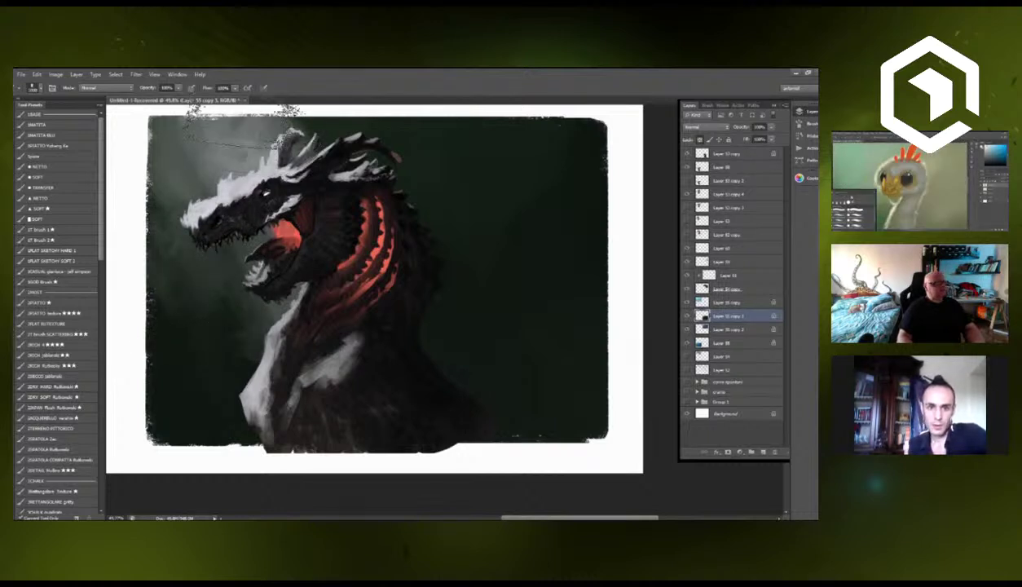
drag(340, 123, 275, 126)
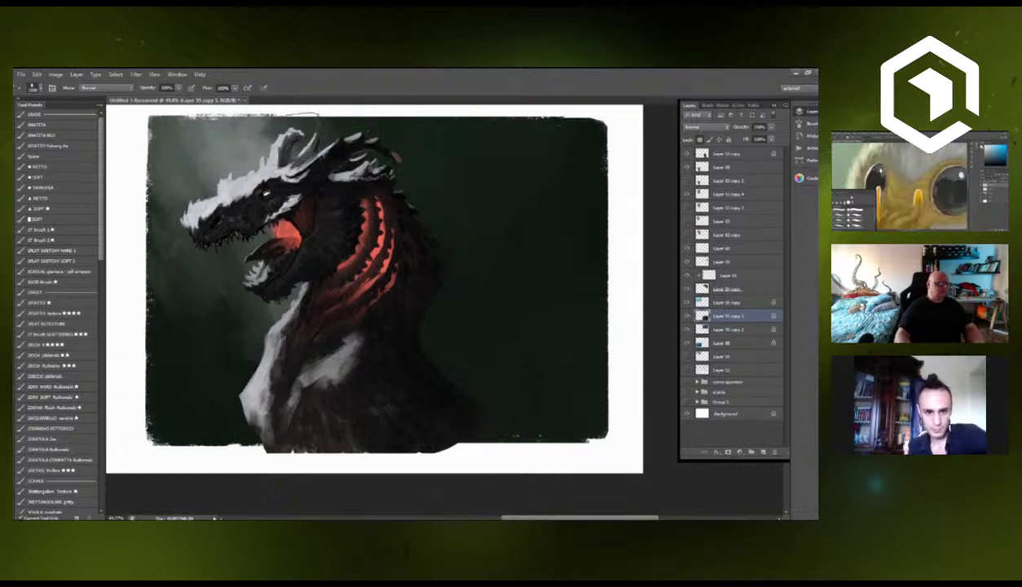
drag(205, 140, 150, 129)
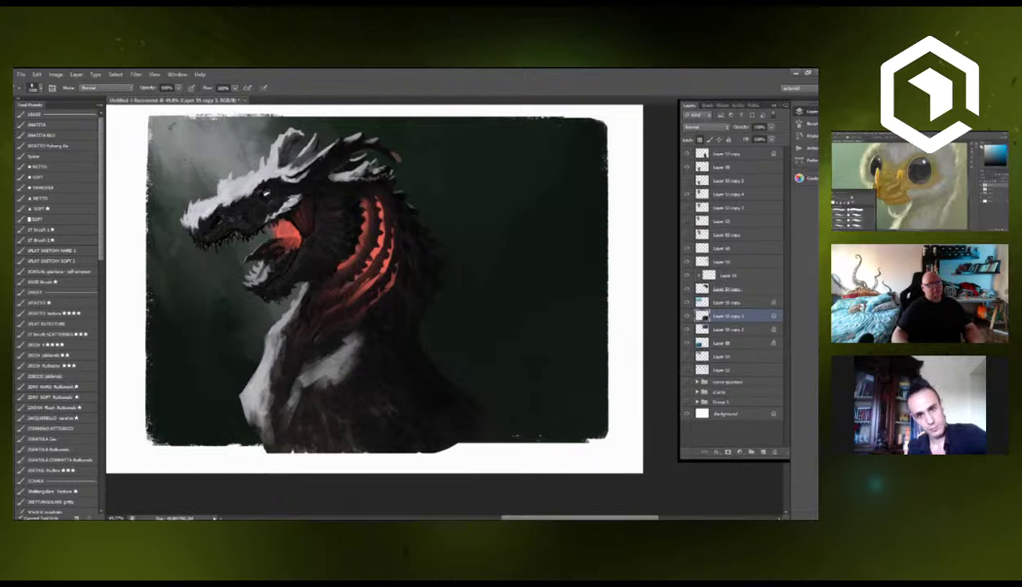
Add a new layer clipped to the bust layer, try the Color Dodge blend mode, and undo the mode change.
click(706, 153)
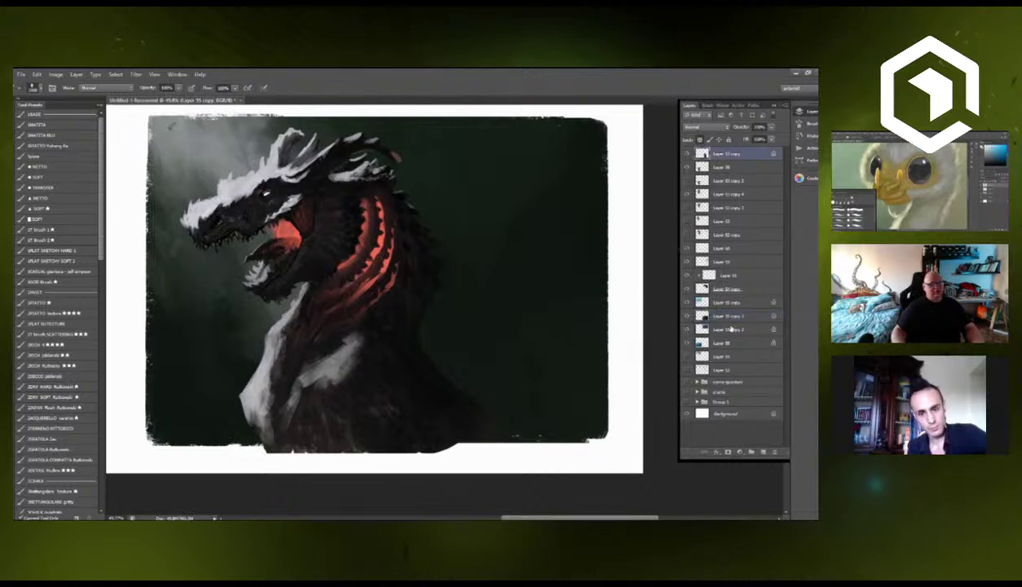
key(ctrl+shift+alt+n)
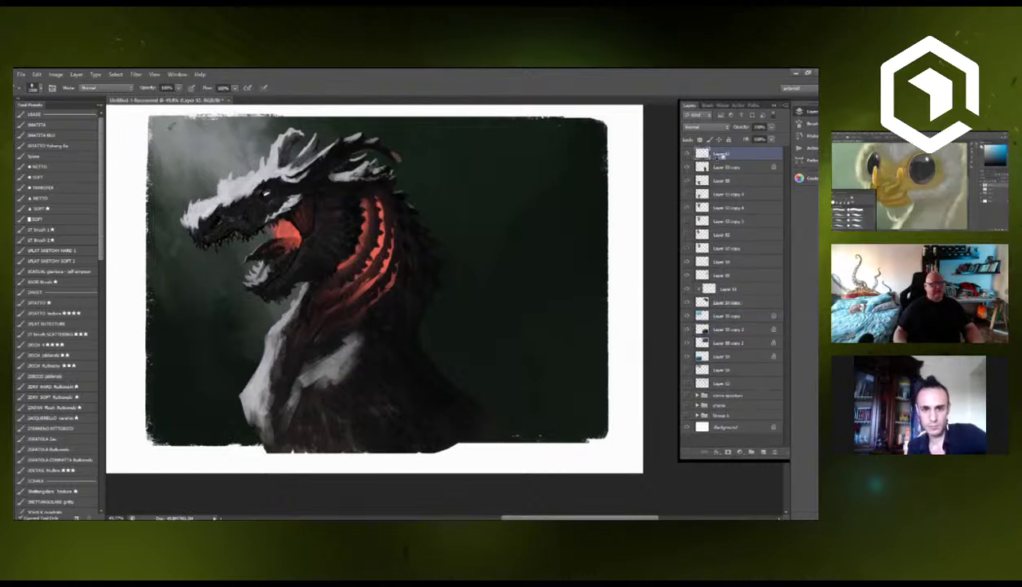
alt+click(721, 158)
click(690, 213)
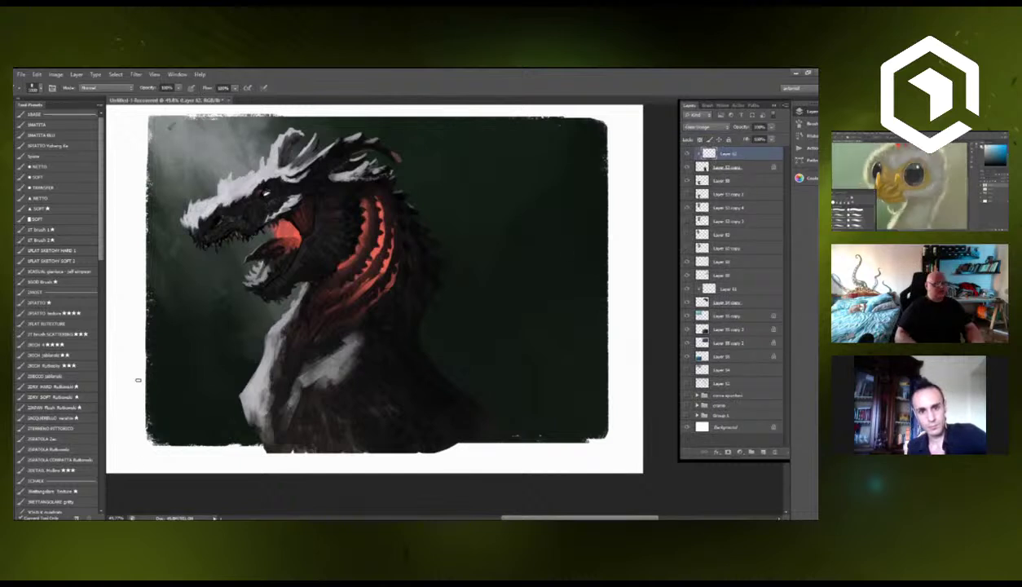
key(ctrl+z)
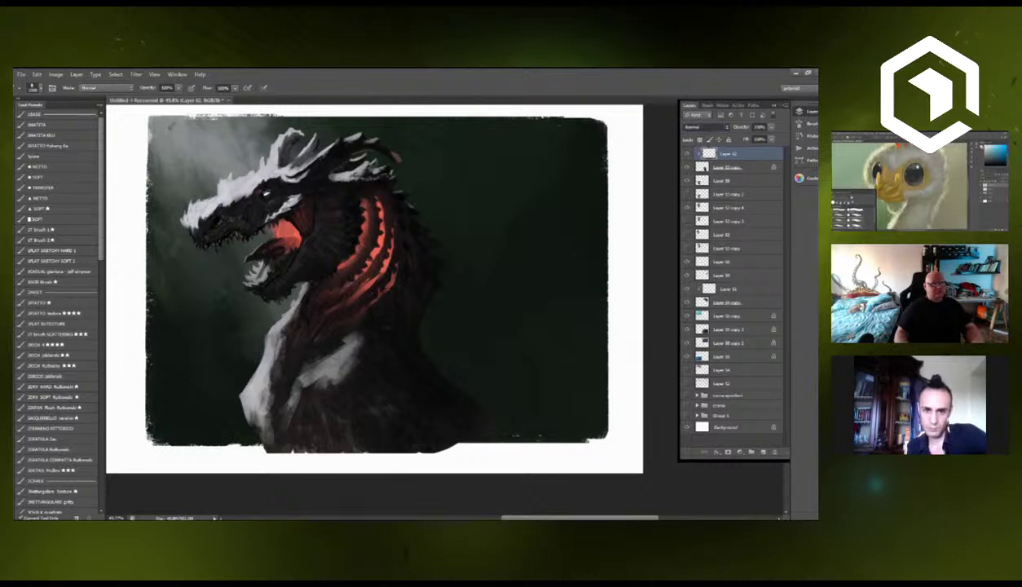
Set the clipped layer to Color Dodge and paint brighter highlights on the dragon's white crest and chest marking.
key(shift+alt+d)
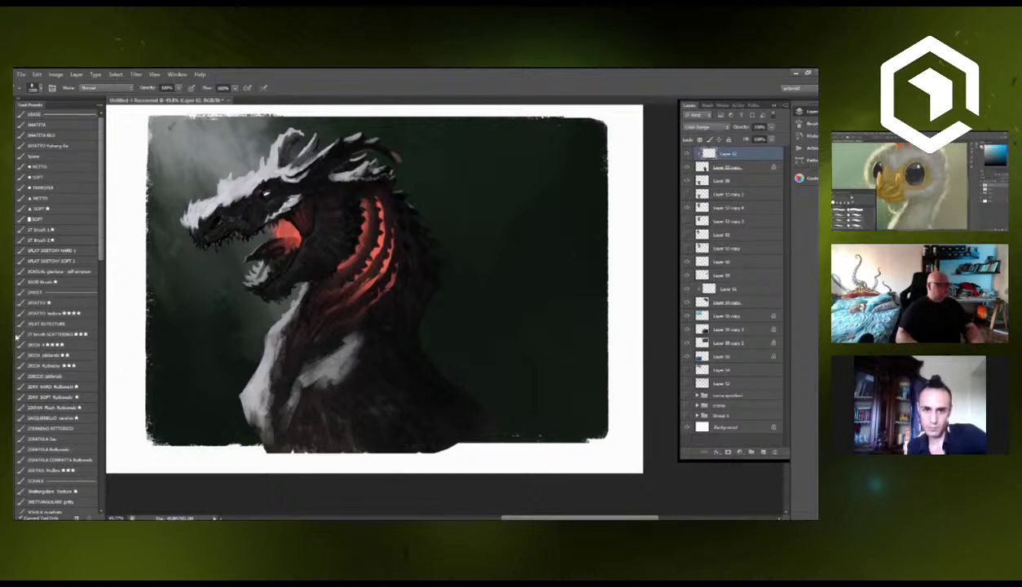
drag(273, 165, 228, 183)
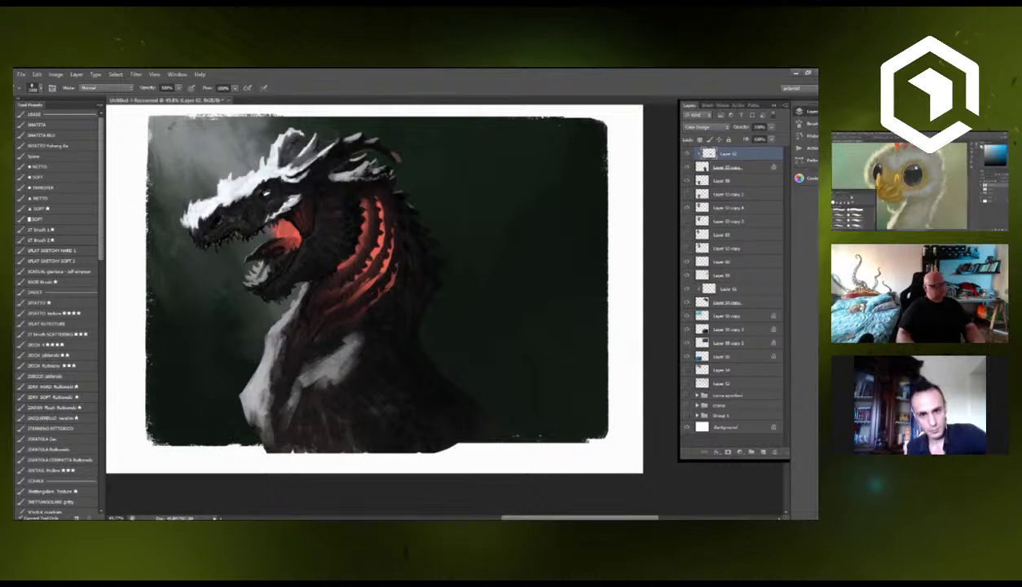
drag(272, 337, 259, 411)
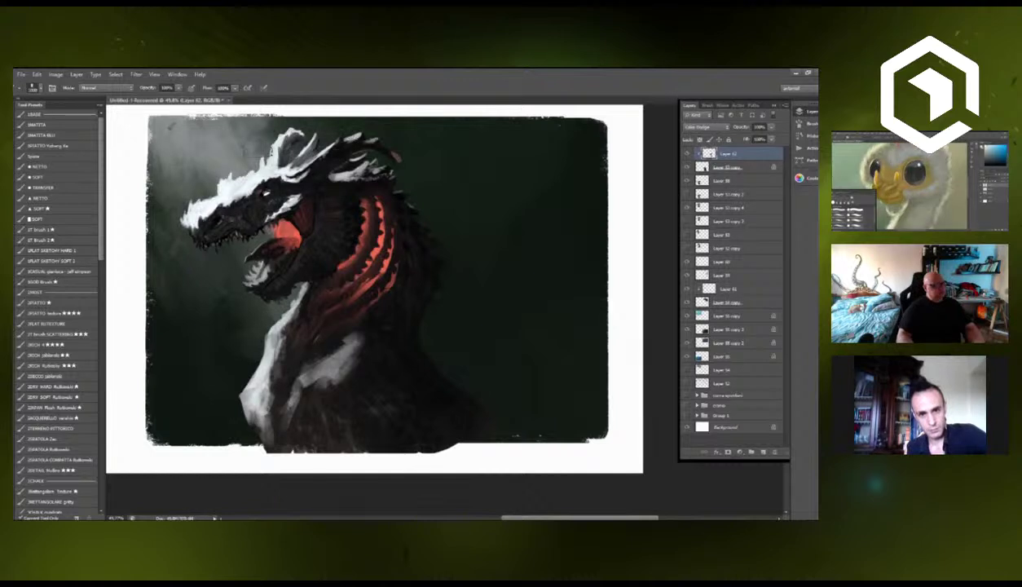
Add a new layer, paint soft grey strokes over the crest and the misty background behind it, and set it to Color Dodge.
click(763, 452)
mouse_move(233, 151)
mouse_down()
mouse_move(228, 186)
mouse_move(185, 149)
mouse_up()
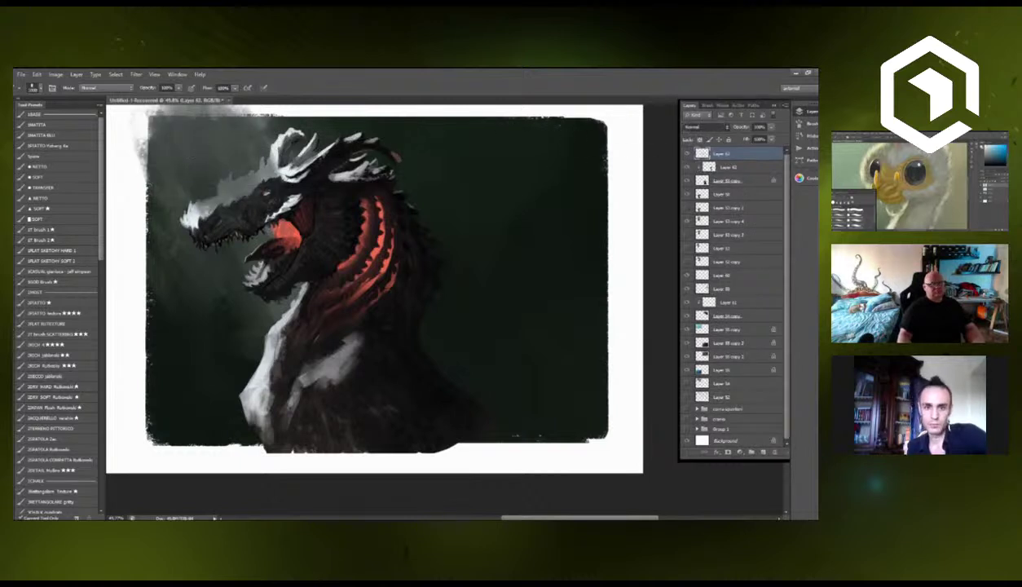
click(677, 212)
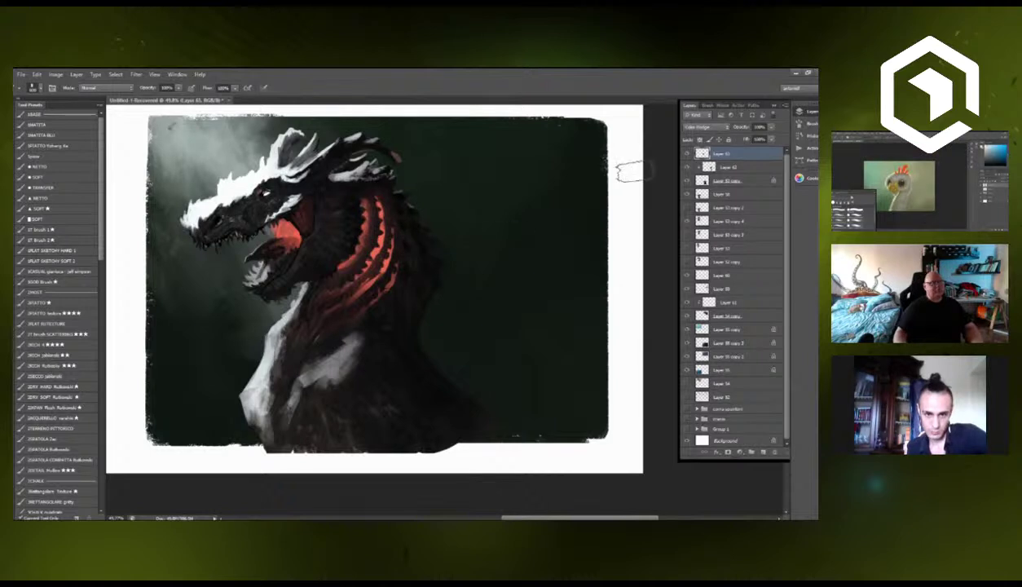
click(687, 153)
click(687, 155)
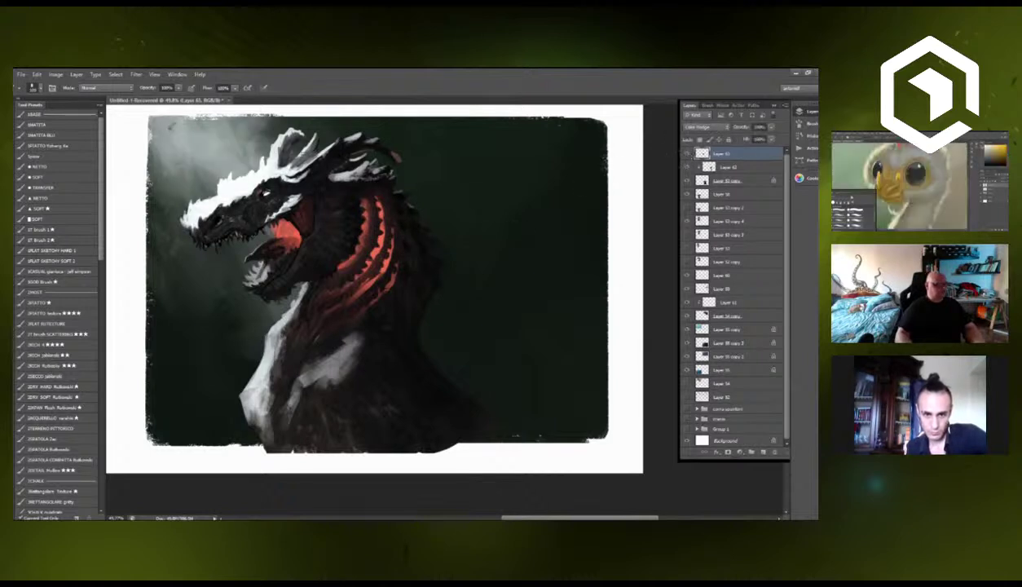
Load the SOFT brush preset and add two new layers on top, setting the upper one to Soft Light.
click(761, 451)
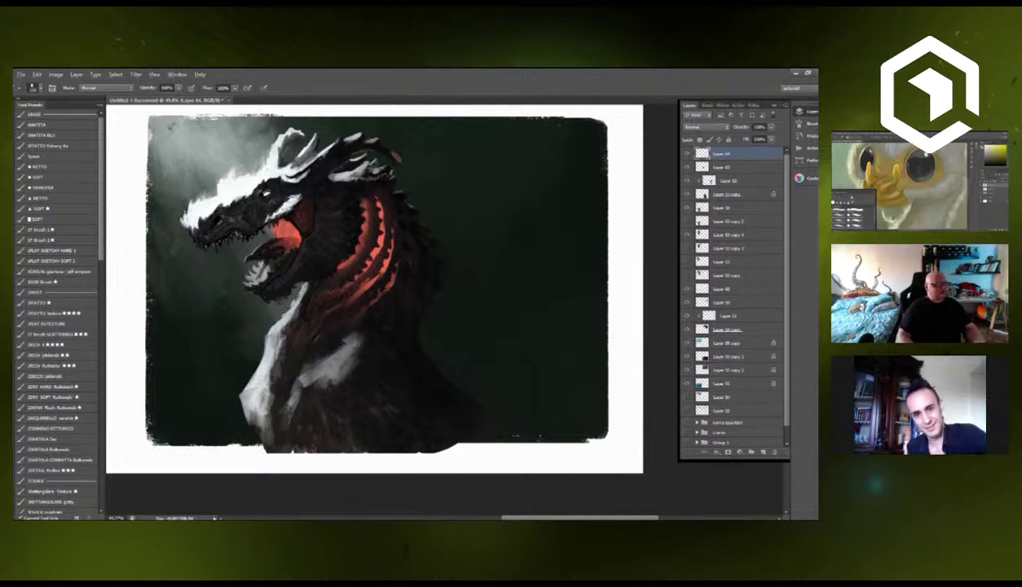
click(69, 176)
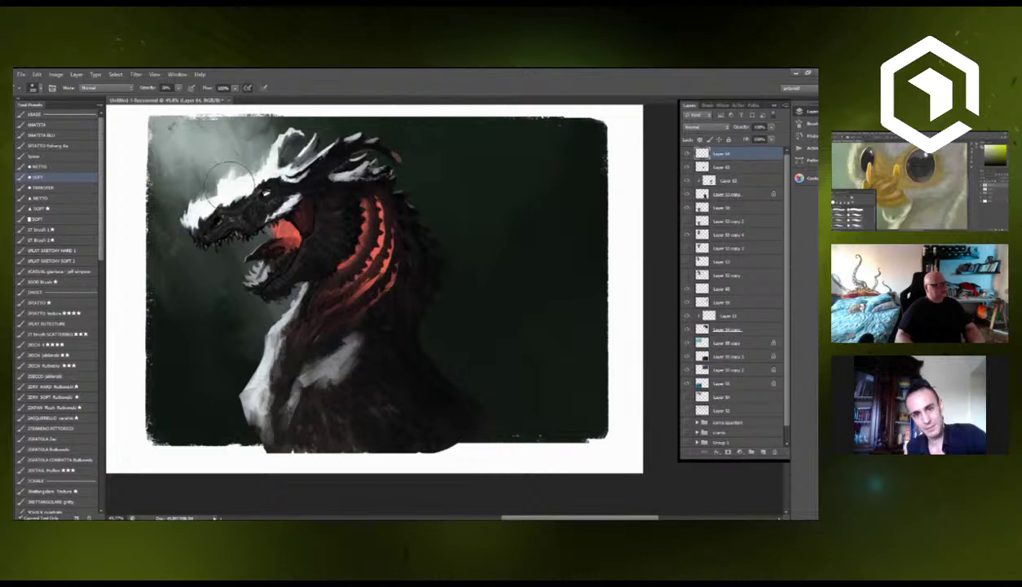
key(3)
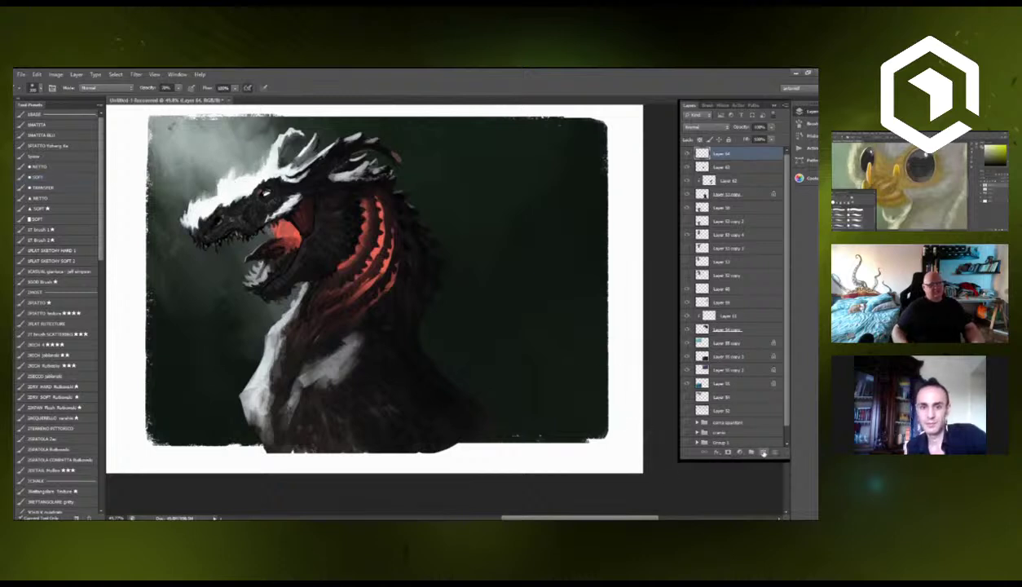
click(761, 451)
click(706, 240)
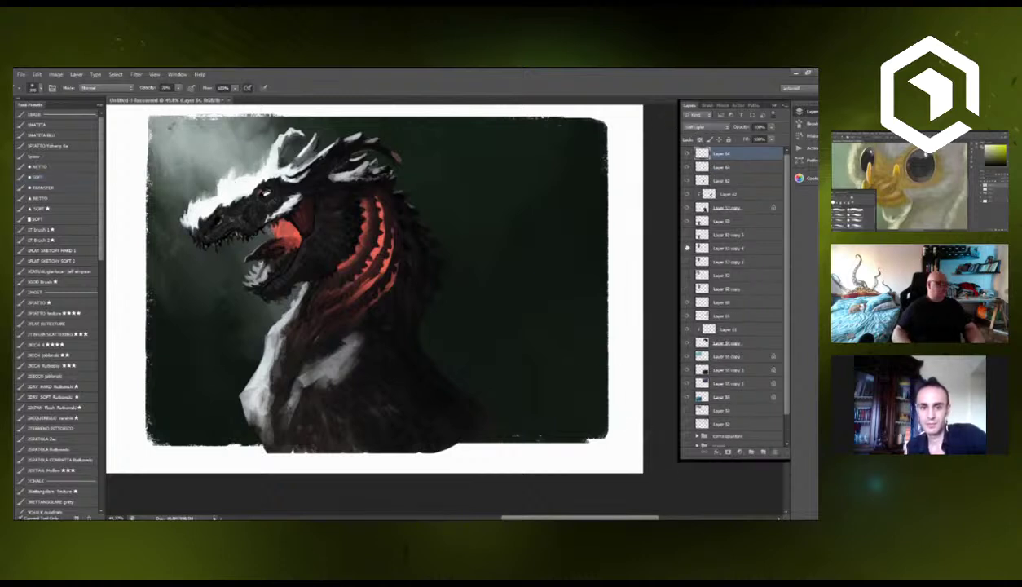
Choose a muted green foreground colour and paint a soft green tint over the background mist, crest, jaw and chest marking.
click(15, 342)
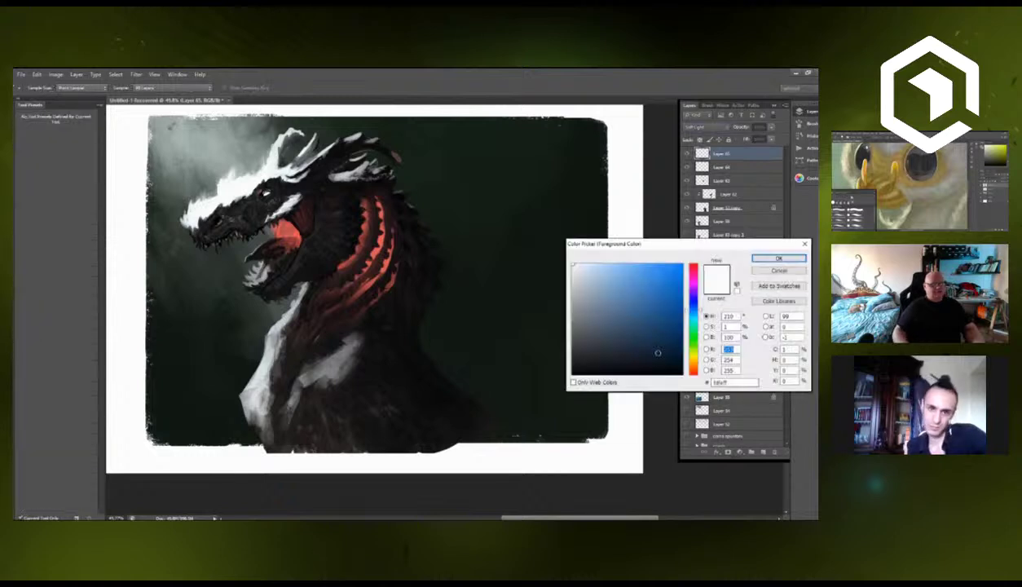
click(694, 335)
drag(606, 329, 620, 333)
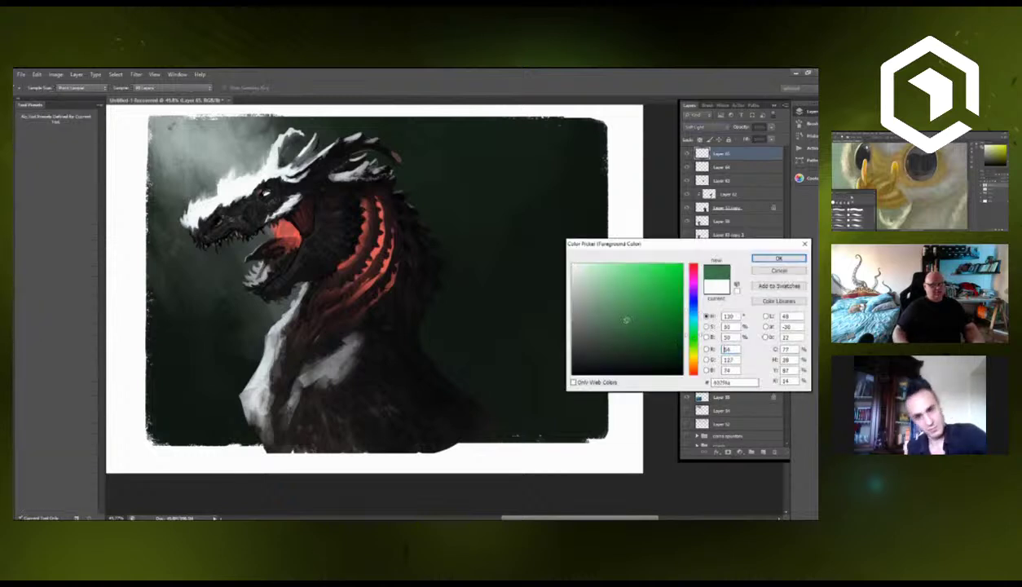
click(778, 258)
key(b)
mouse_move(261, 132)
mouse_down()
mouse_move(216, 163)
mouse_move(175, 154)
mouse_move(163, 188)
mouse_move(155, 134)
mouse_up()
mouse_move(281, 156)
mouse_down()
mouse_move(196, 194)
mouse_move(203, 217)
mouse_move(184, 191)
mouse_up()
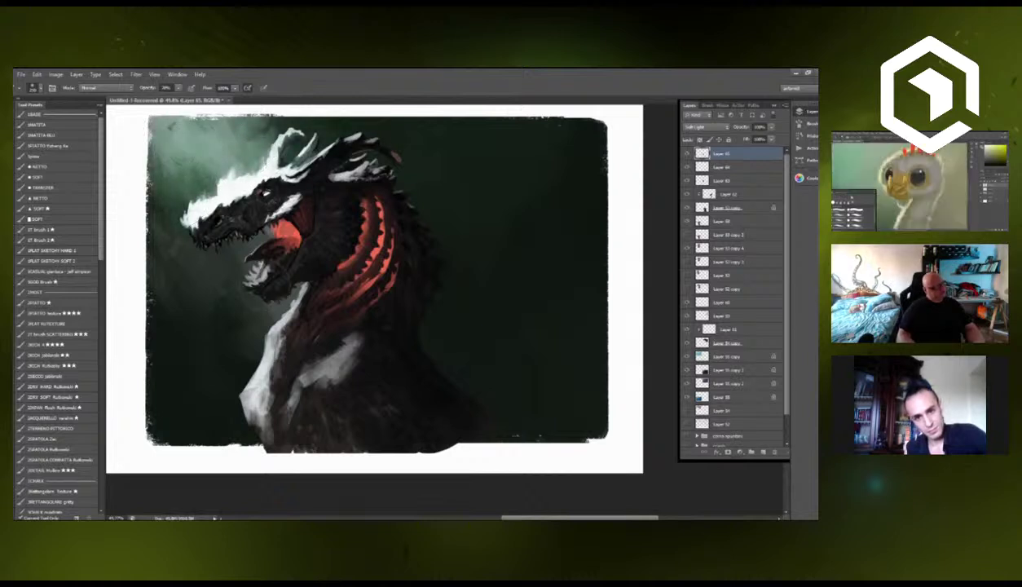
mouse_move(249, 269)
mouse_down()
mouse_move(237, 383)
mouse_move(254, 367)
mouse_move(224, 367)
mouse_move(273, 363)
mouse_up()
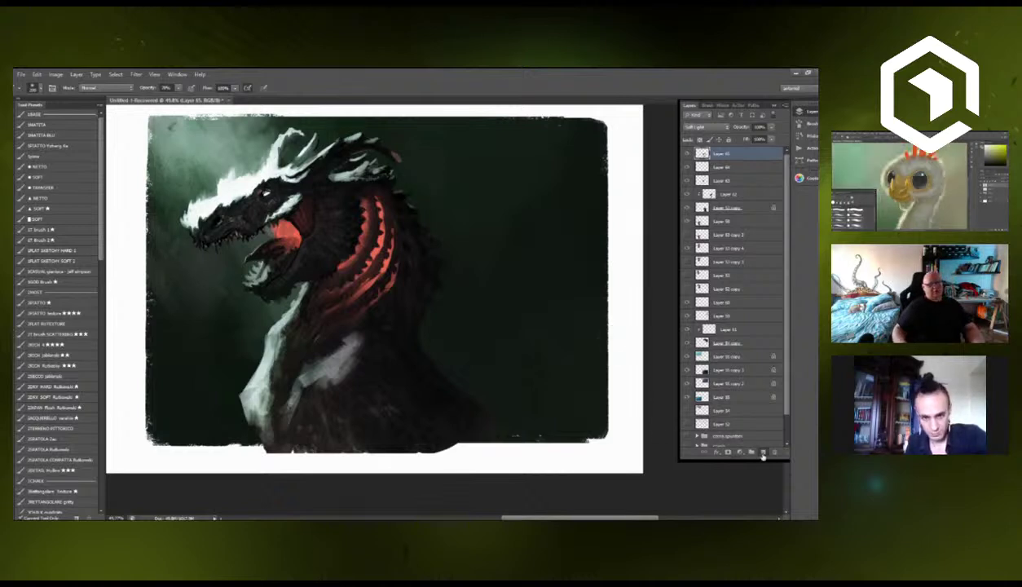
Add a new Color Dodge layer and paint a green glow along the snout crest and horns with a smaller brush.
click(762, 454)
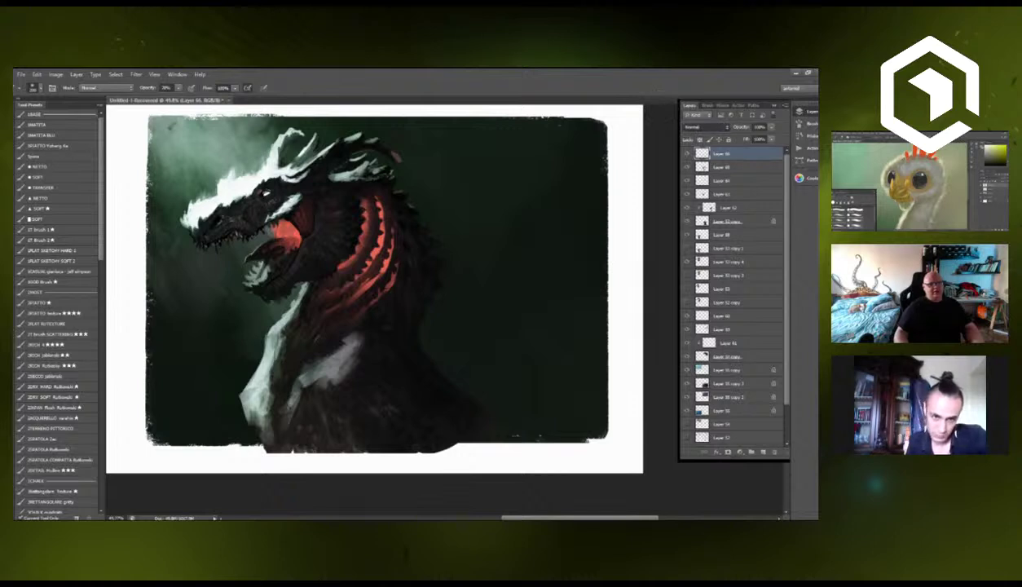
click(705, 215)
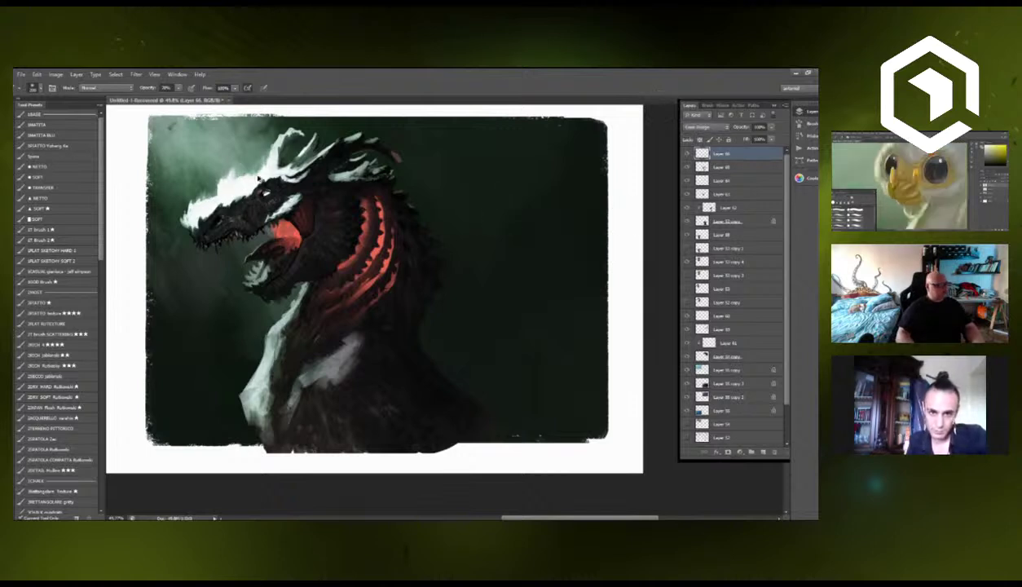
key(bracketleft)
key(bracketleft)
key(bracketleft)
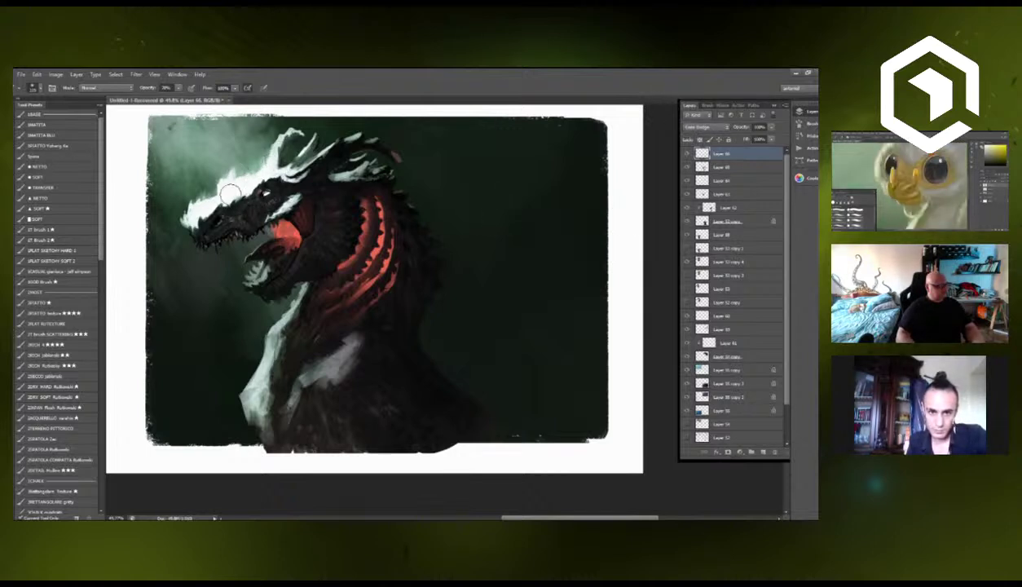
drag(230, 193, 204, 209)
mouse_move(300, 147)
mouse_down()
mouse_move(277, 171)
mouse_move(301, 143)
mouse_up()
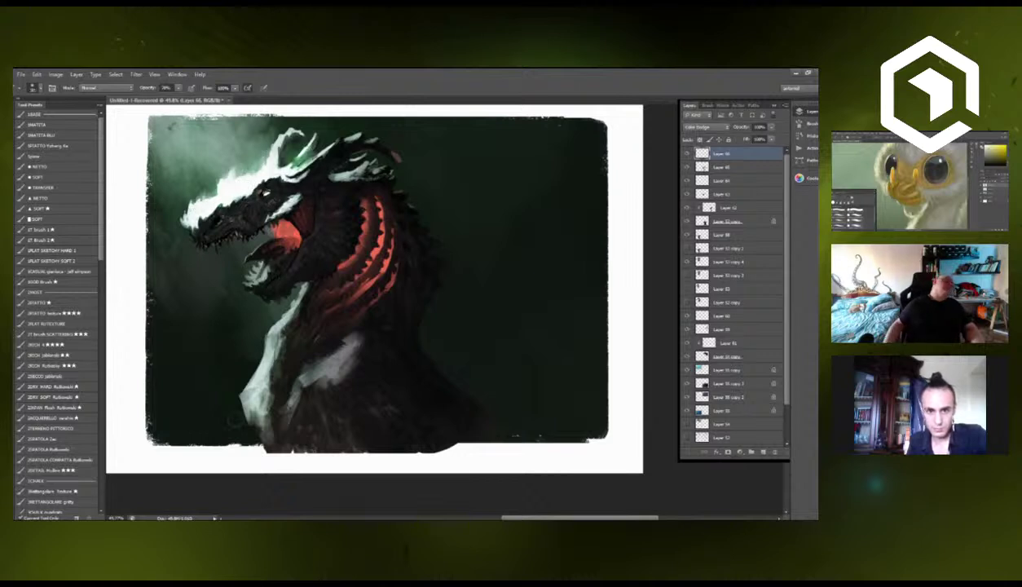
Select the bust layer and adjust its Levels, setting the midtone input to 1.23.
scroll(233, 415, down, 3)
scroll(233, 414, up, 1)
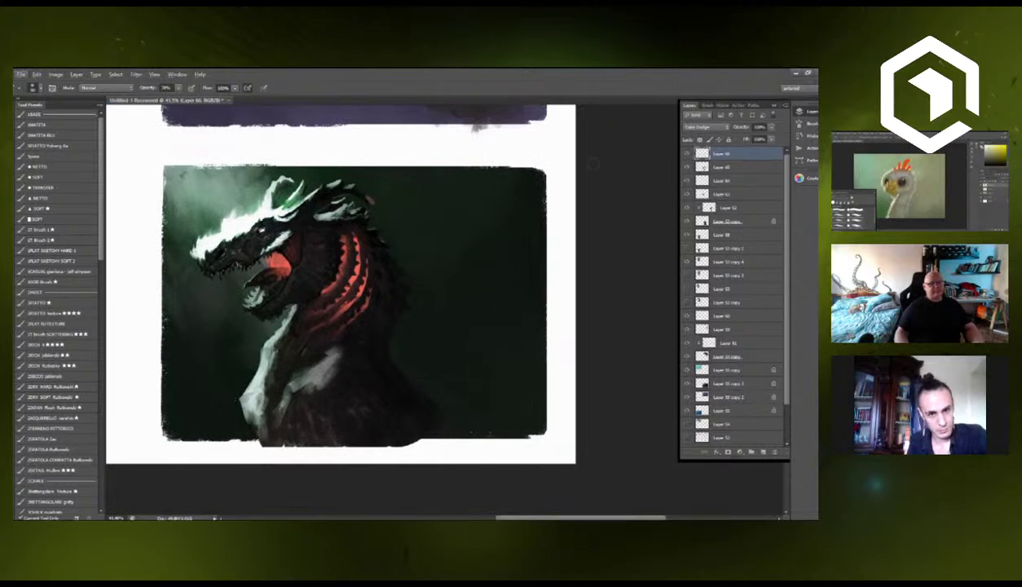
key(alt+bracketleft)
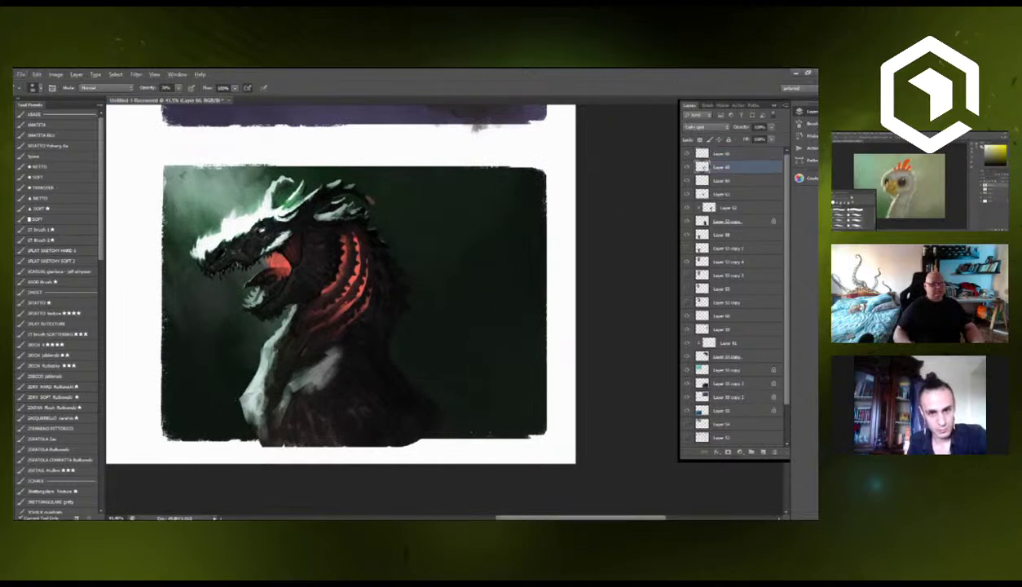
click(738, 384)
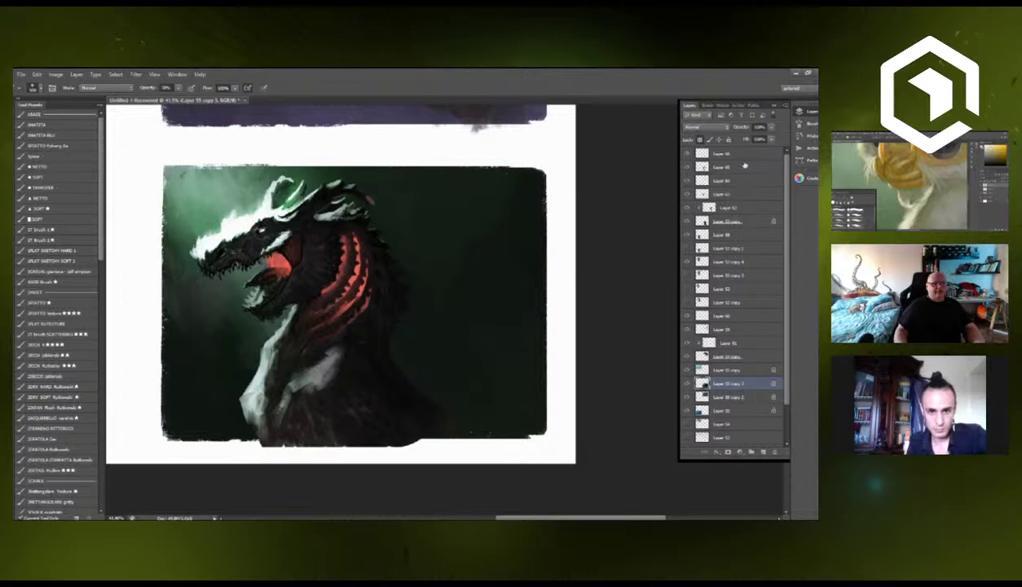
click(746, 221)
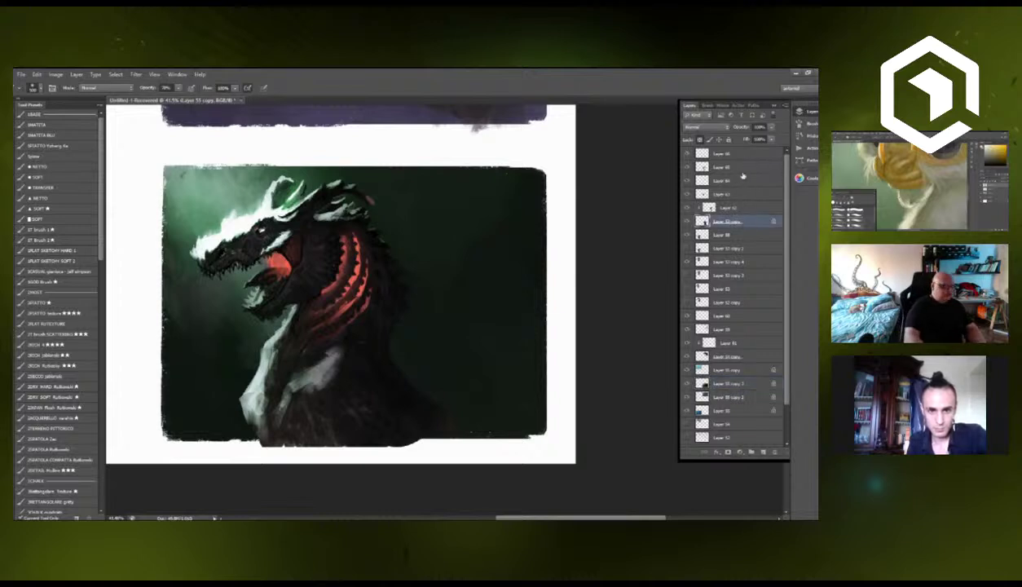
key(ctrl+l)
drag(609, 242, 556, 244)
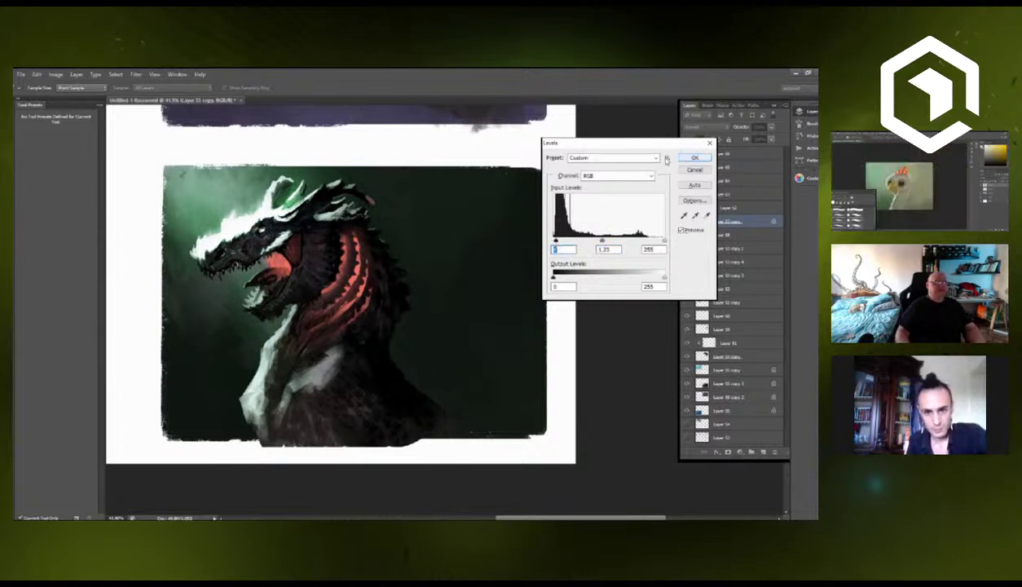
click(694, 157)
key(b)
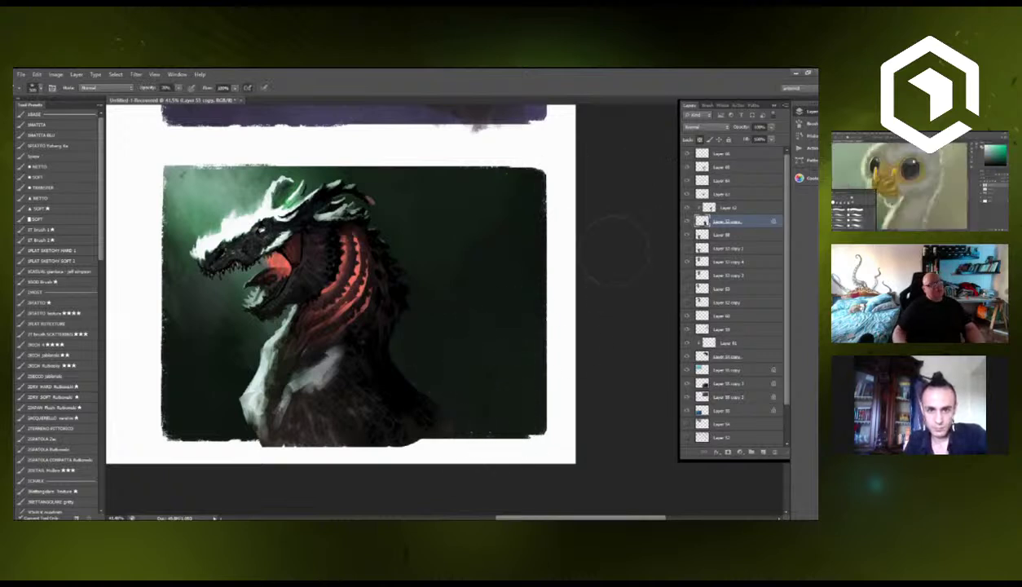
Add a new top layer and scatter small specks over the dark background behind the neck with a speckle brush preset.
click(736, 154)
click(762, 450)
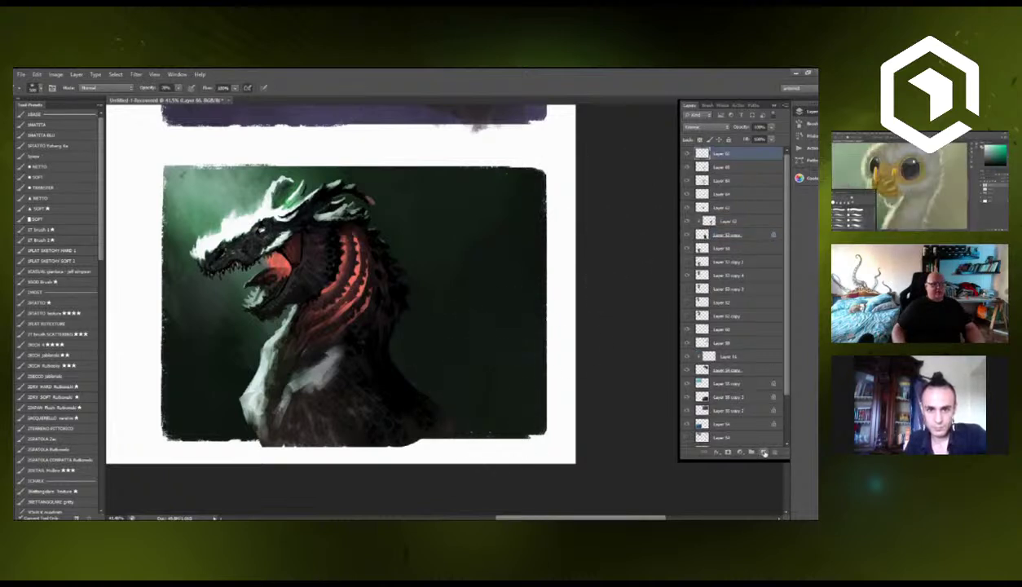
drag(105, 232, 113, 379)
click(91, 432)
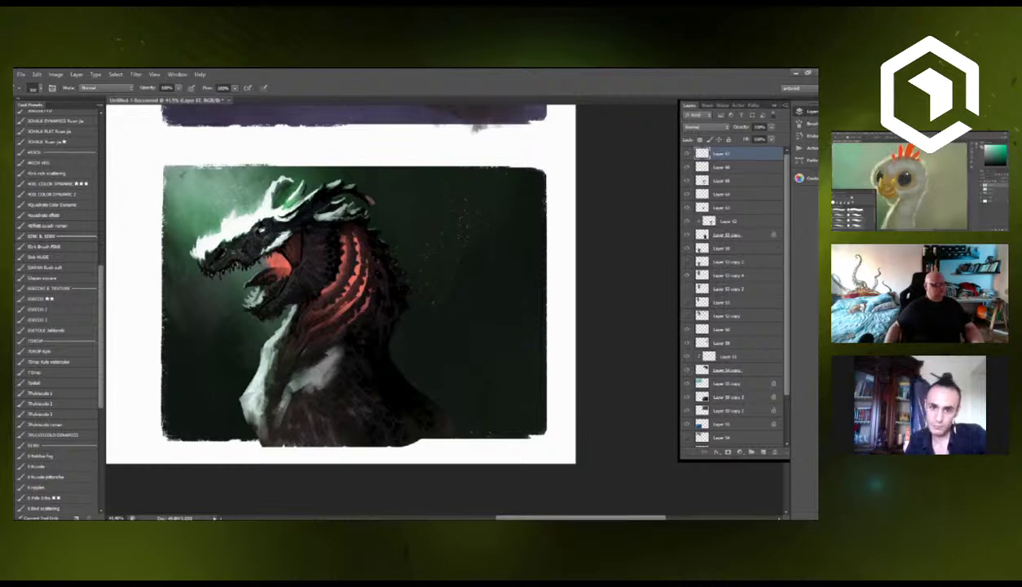
scroll(298, 234, up, 3)
drag(342, 286, 397, 280)
scroll(398, 279, up, 2)
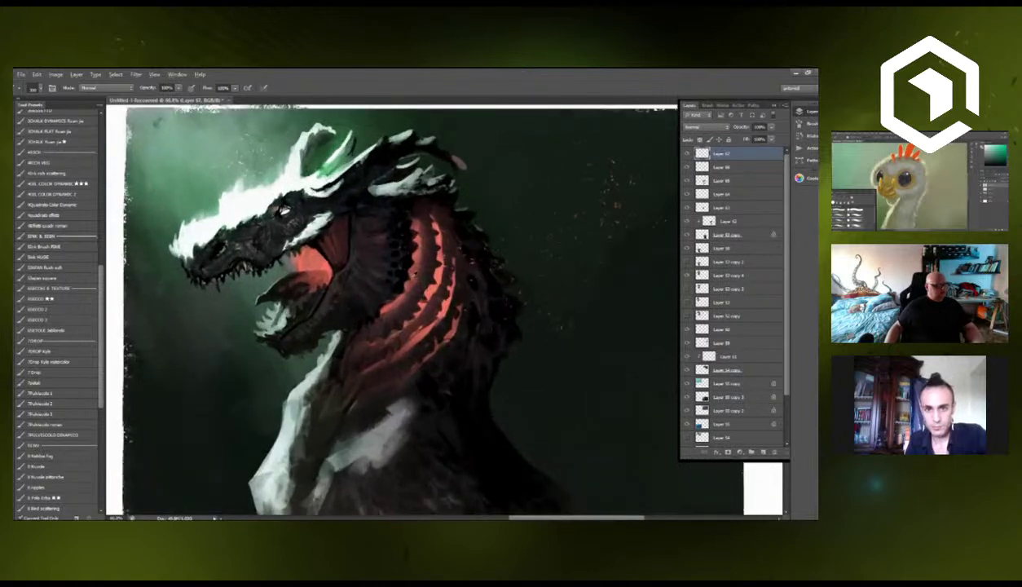
scroll(394, 272, down, 2)
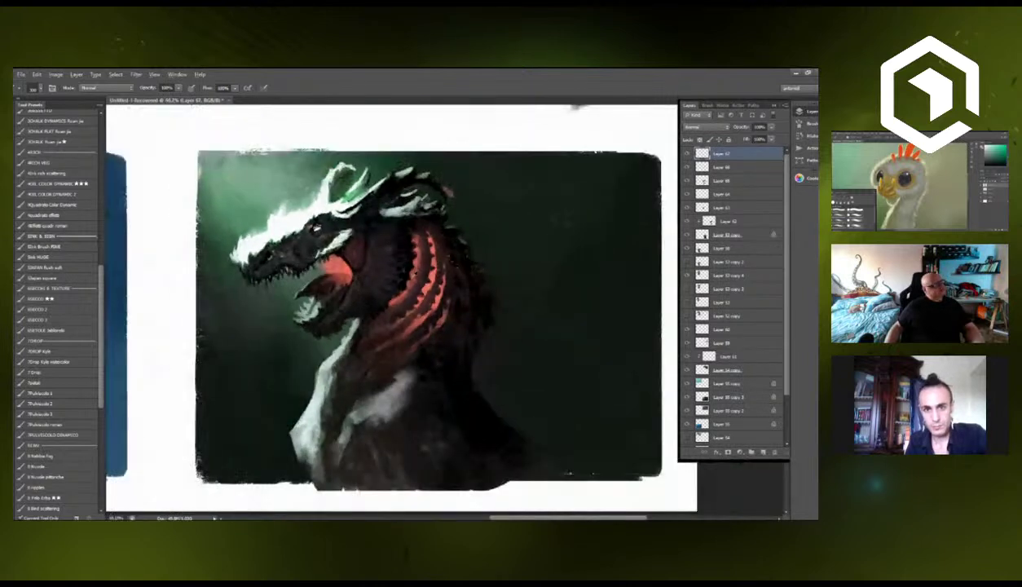
Add another layer, load the flat texture brush preset and touch up the light strokes at the base of the horns.
click(764, 451)
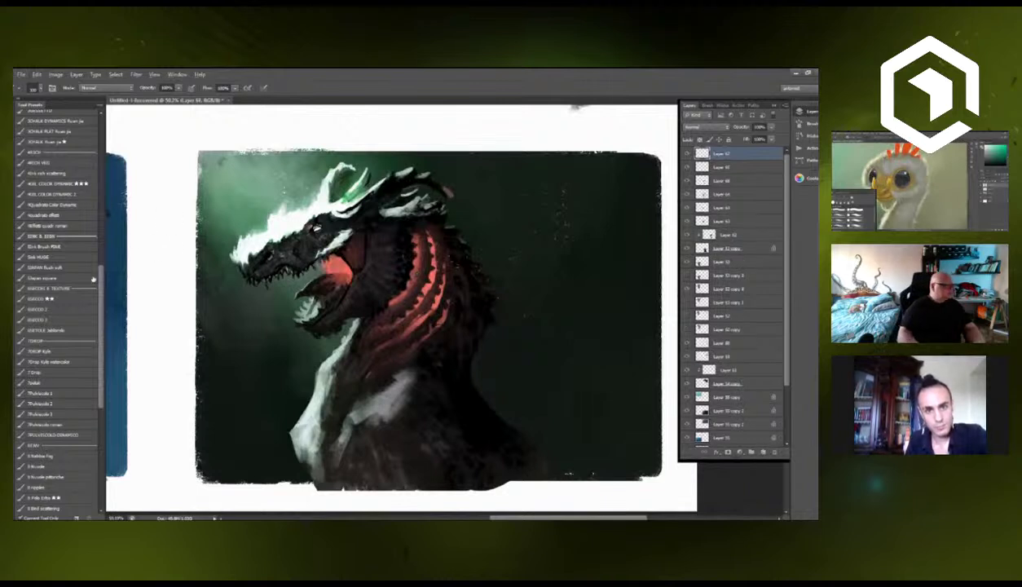
drag(93, 279, 97, 120)
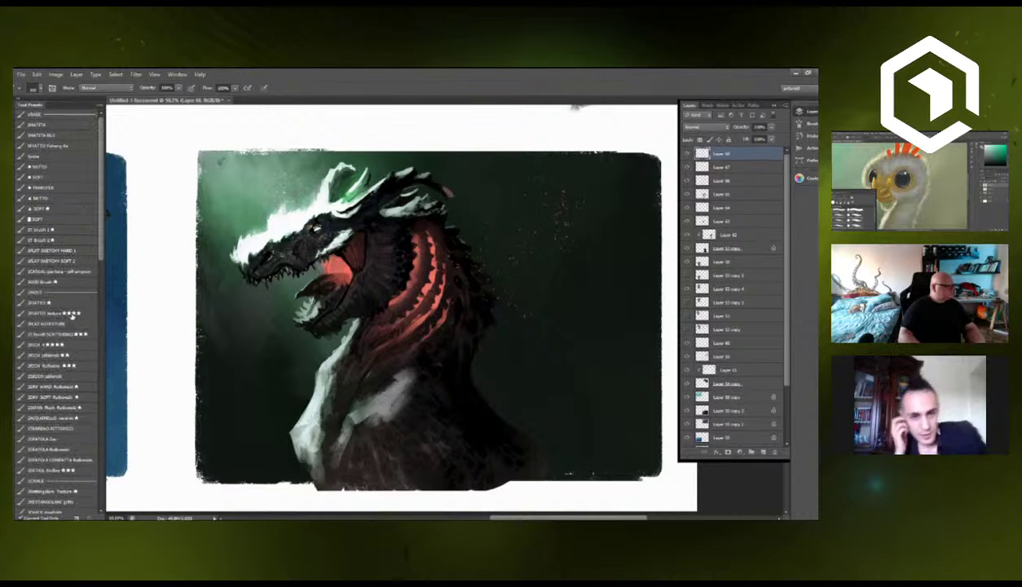
click(69, 315)
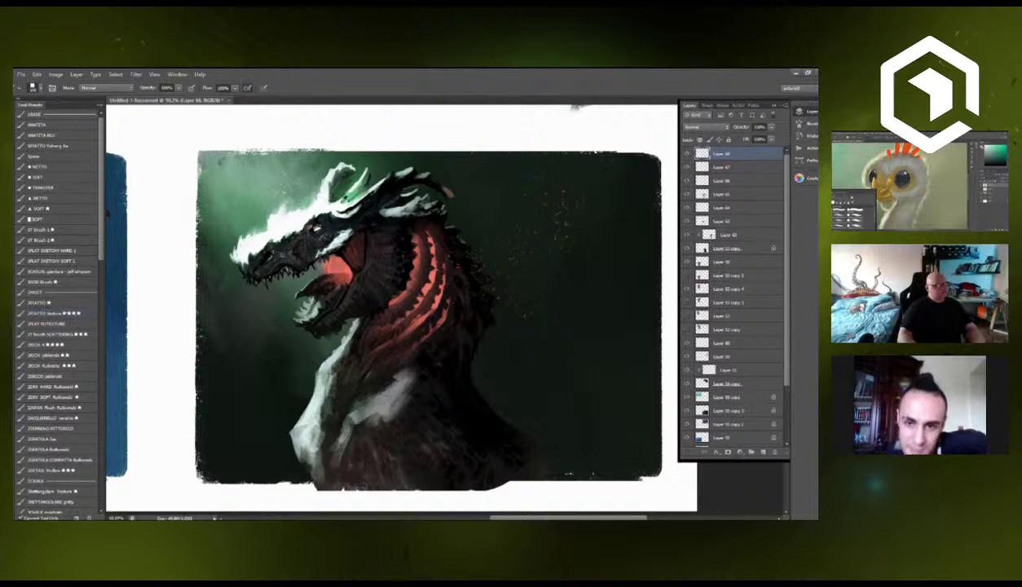
drag(339, 194, 338, 190)
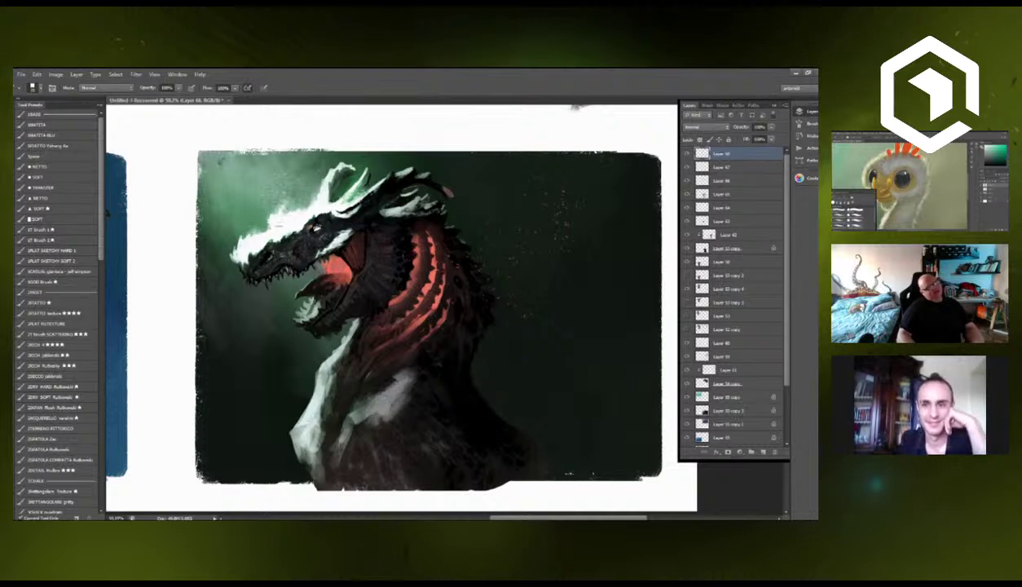
scroll(245, 374, down, 2)
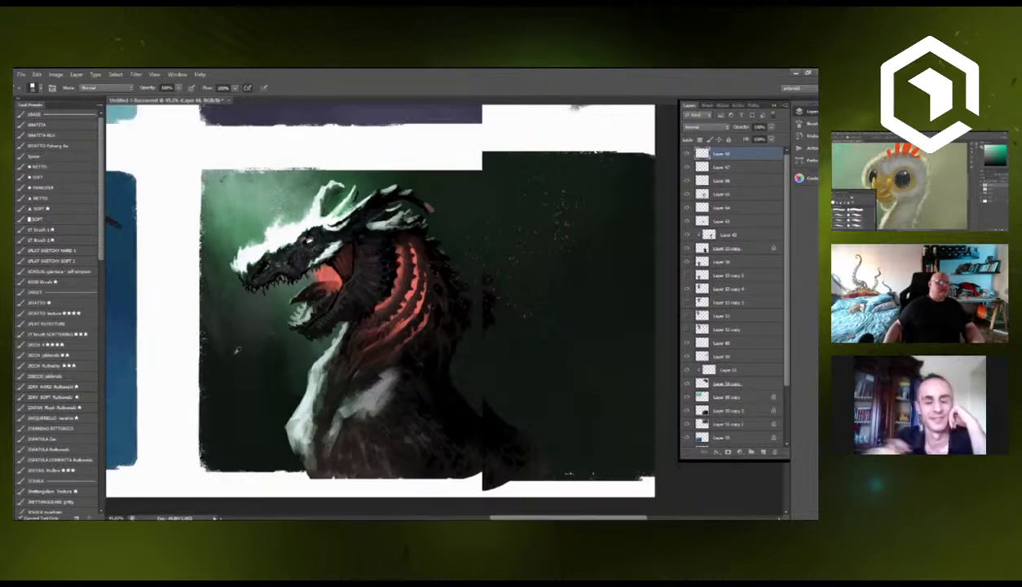
scroll(246, 374, up, 1)
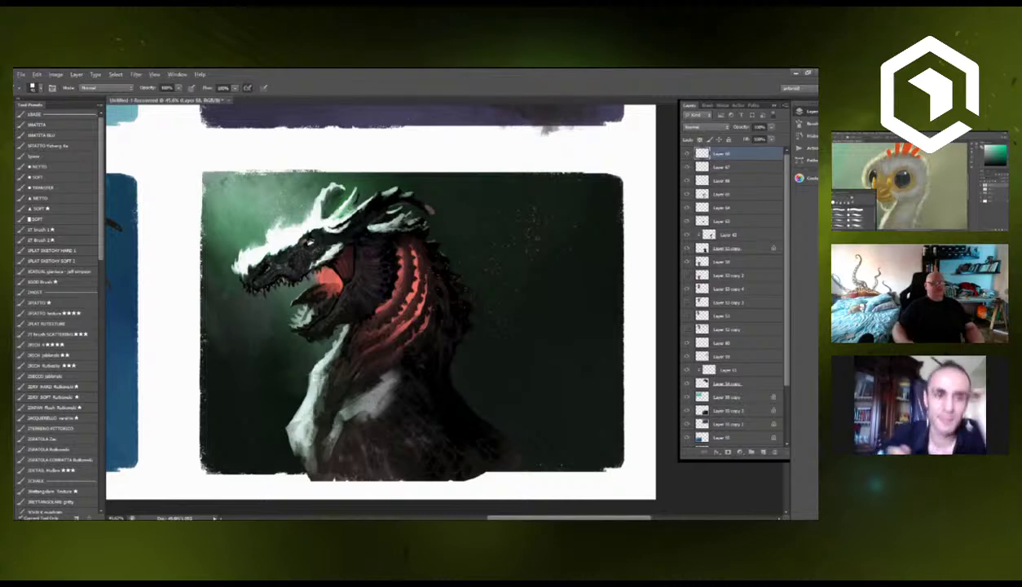
scroll(355, 396, down, 5)
scroll(454, 497, up, 1)
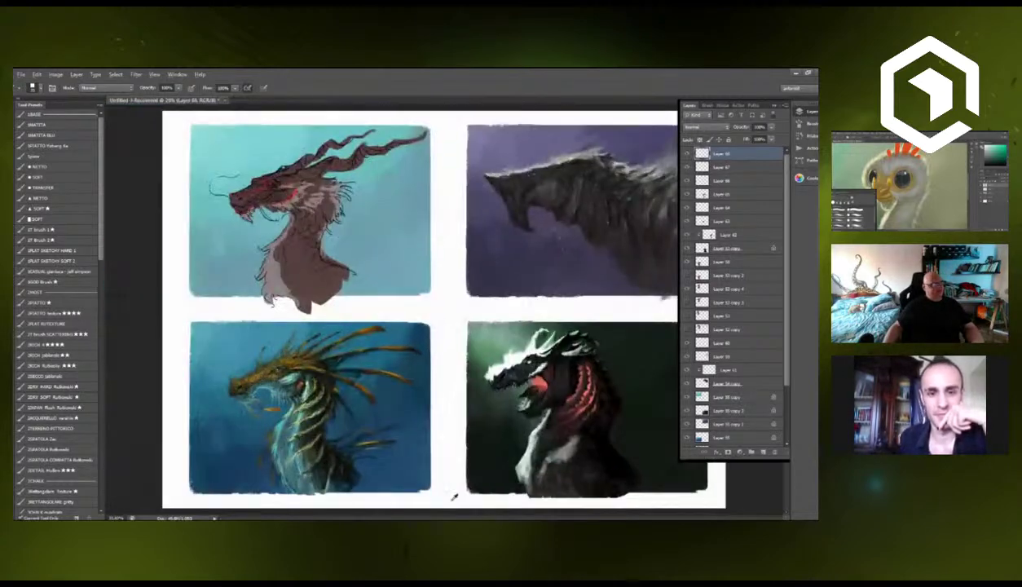
Select the layer of the horned dragon on the teal background and desaturate it fully with Hue/Saturation, setting saturation to -100.
scroll(457, 486, up, 1)
scroll(457, 487, down, 1)
scroll(457, 487, up, 1)
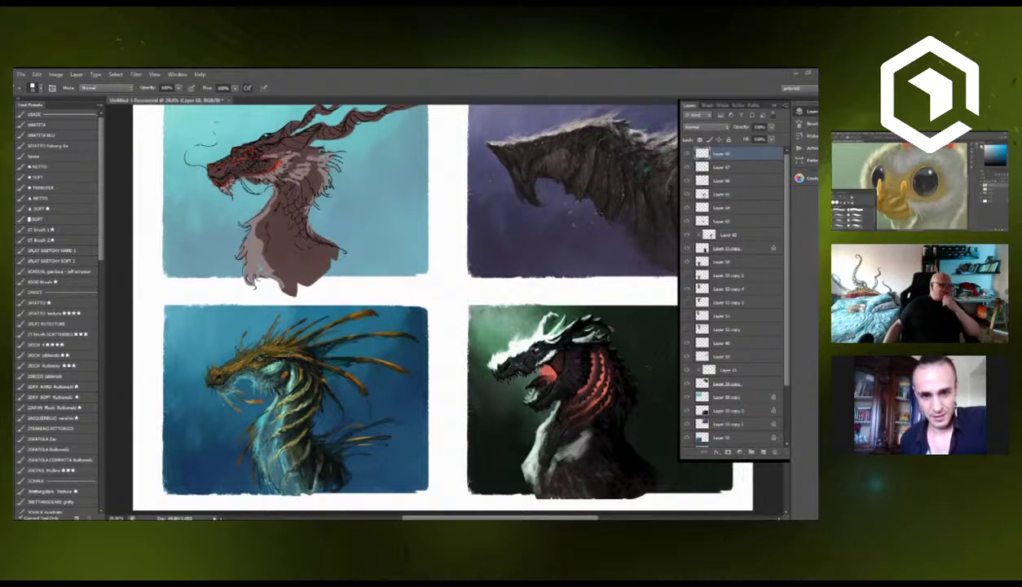
scroll(283, 321, down, 1)
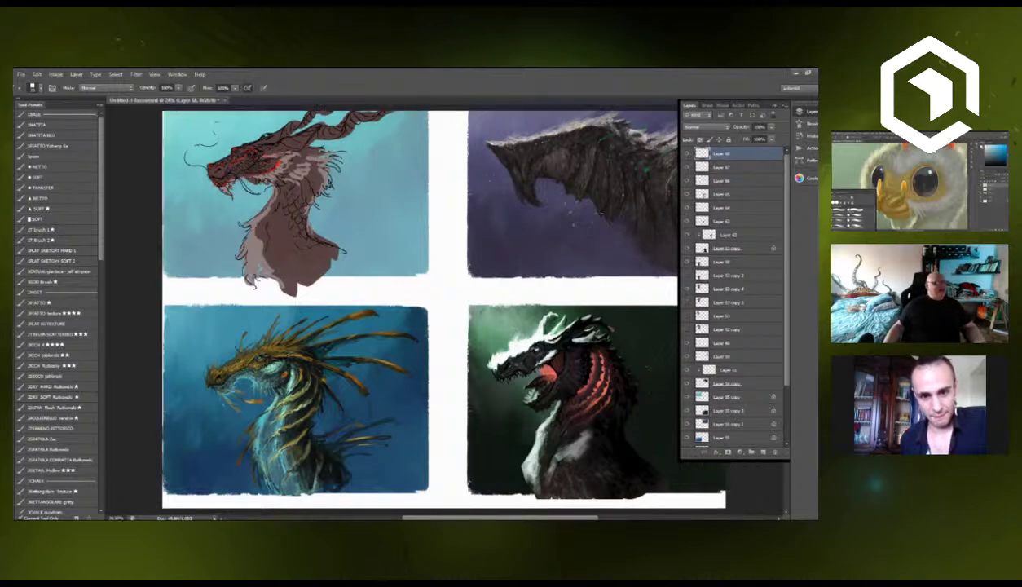
scroll(285, 318, down, 1)
scroll(284, 314, up, 1)
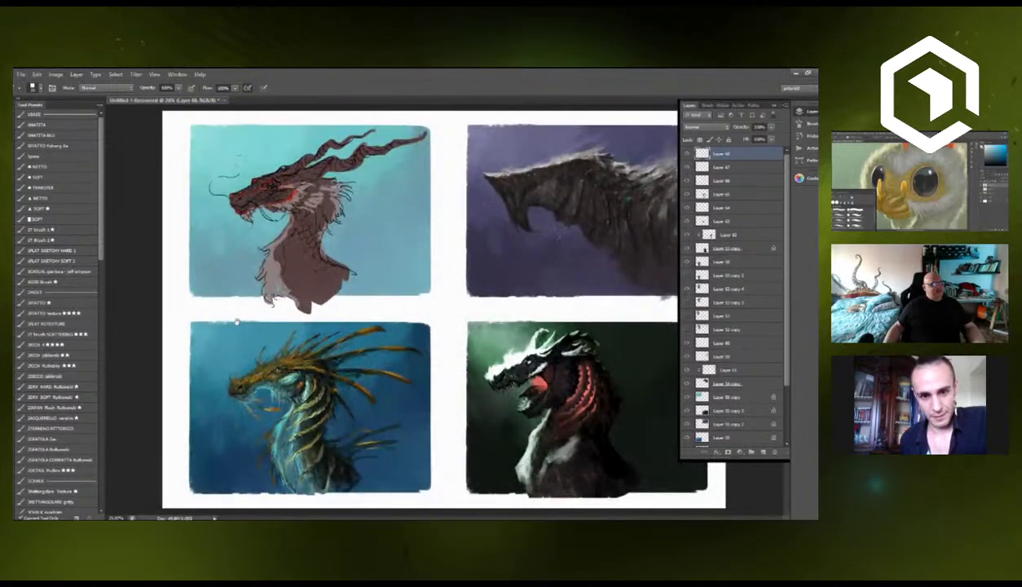
scroll(286, 189, up, 9)
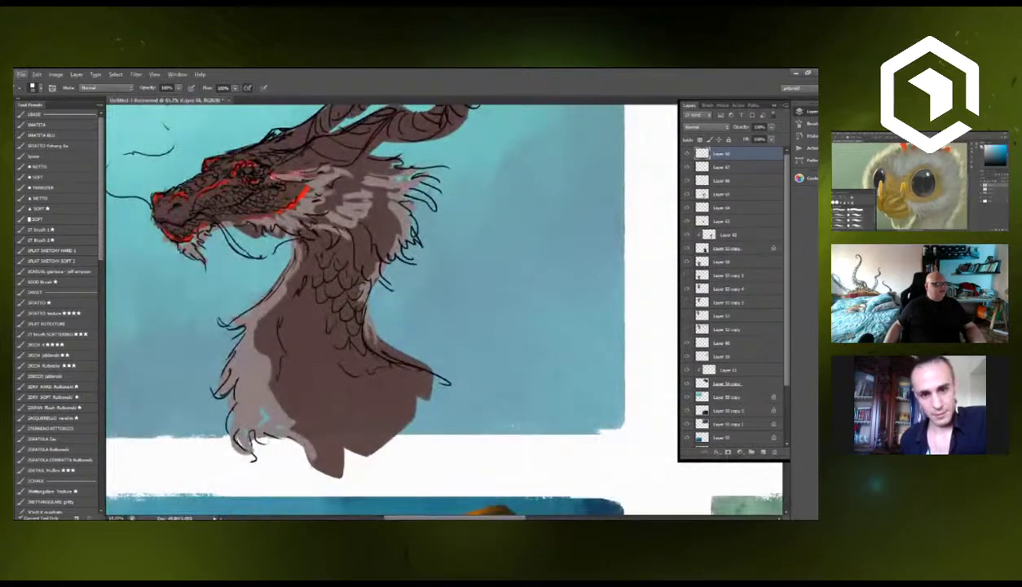
scroll(319, 323, down, 1)
ctrl+click(320, 352)
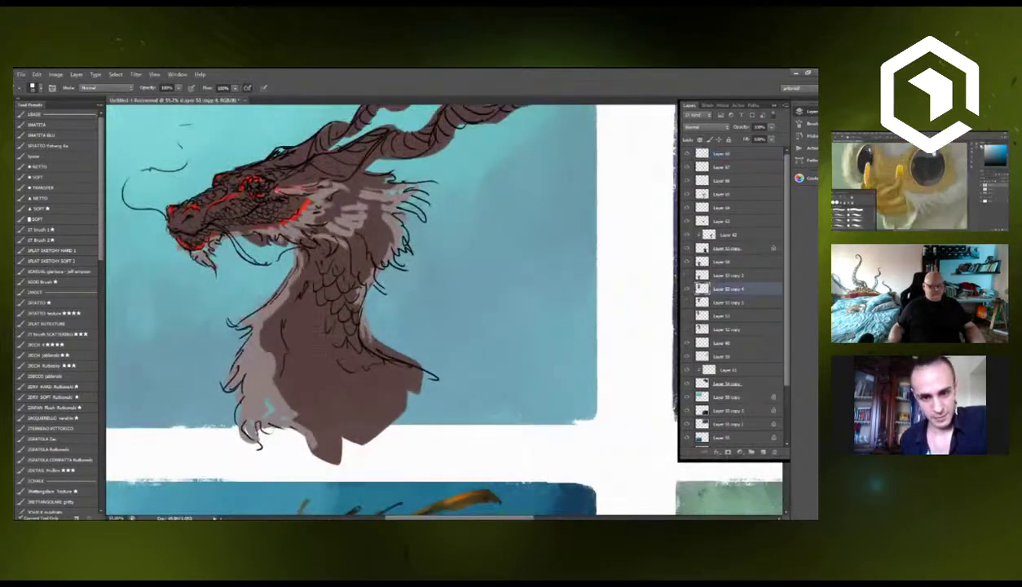
key(ctrl+u)
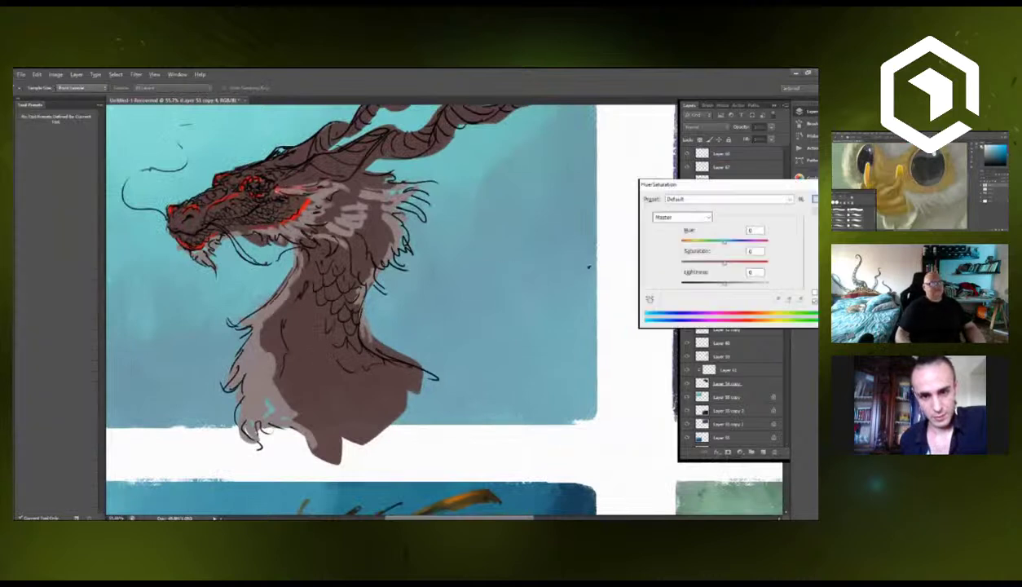
drag(724, 260, 657, 271)
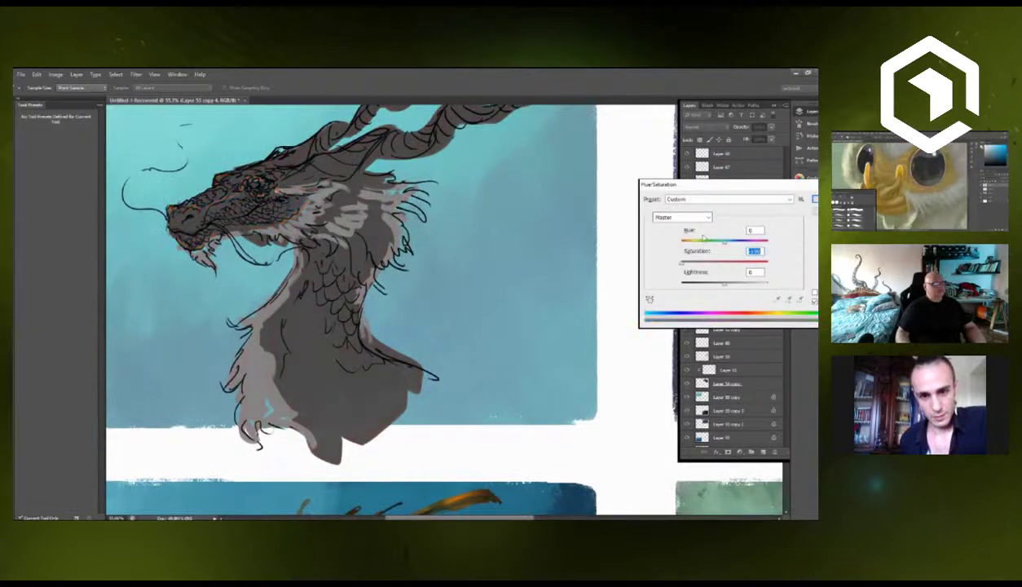
click(813, 199)
Examine the grey horned dragon sketch up close and alongside the other three dragon paintings.
drag(376, 282, 370, 332)
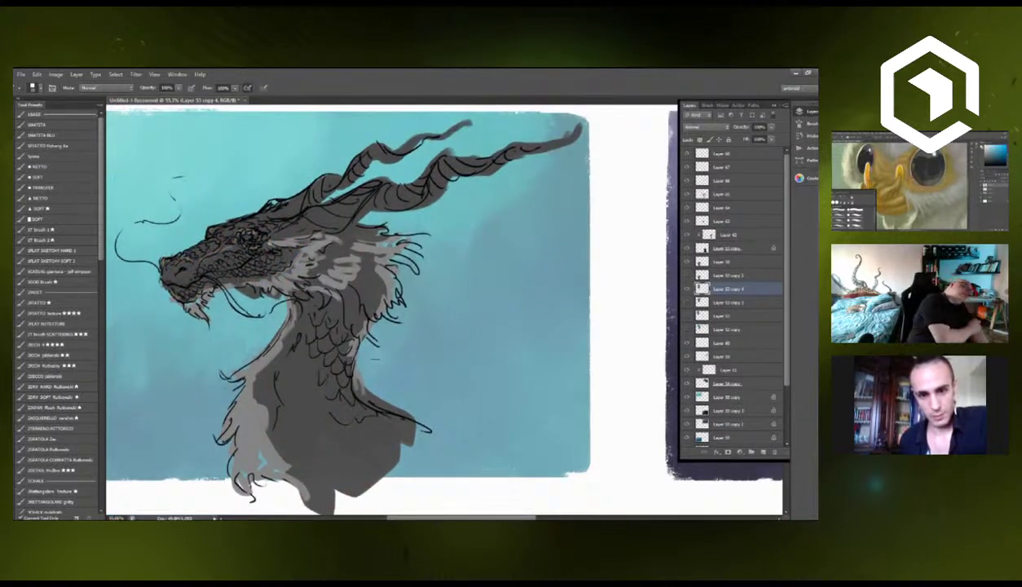
scroll(418, 240, down, 1)
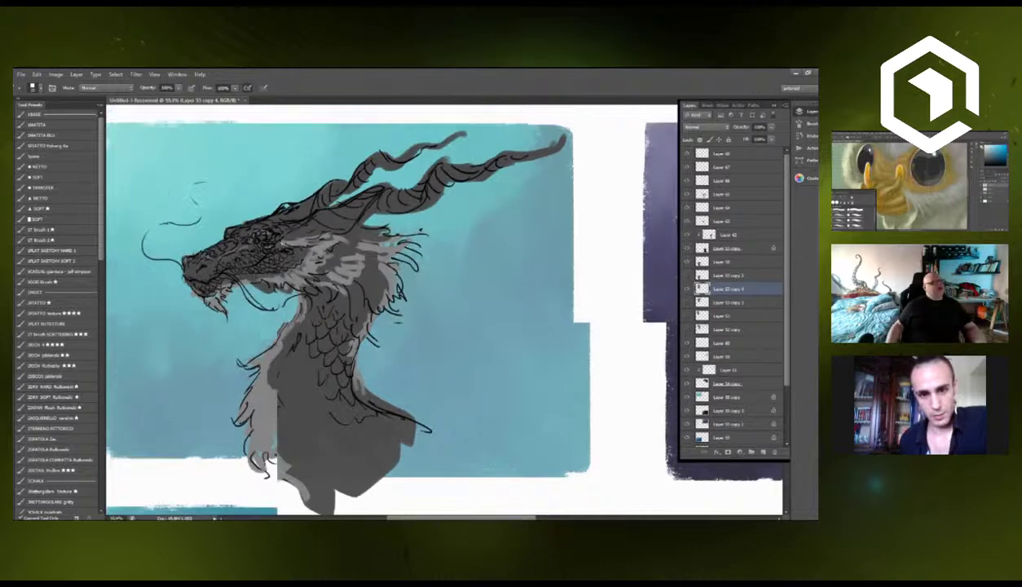
scroll(419, 232, down, 9)
scroll(358, 244, up, 2)
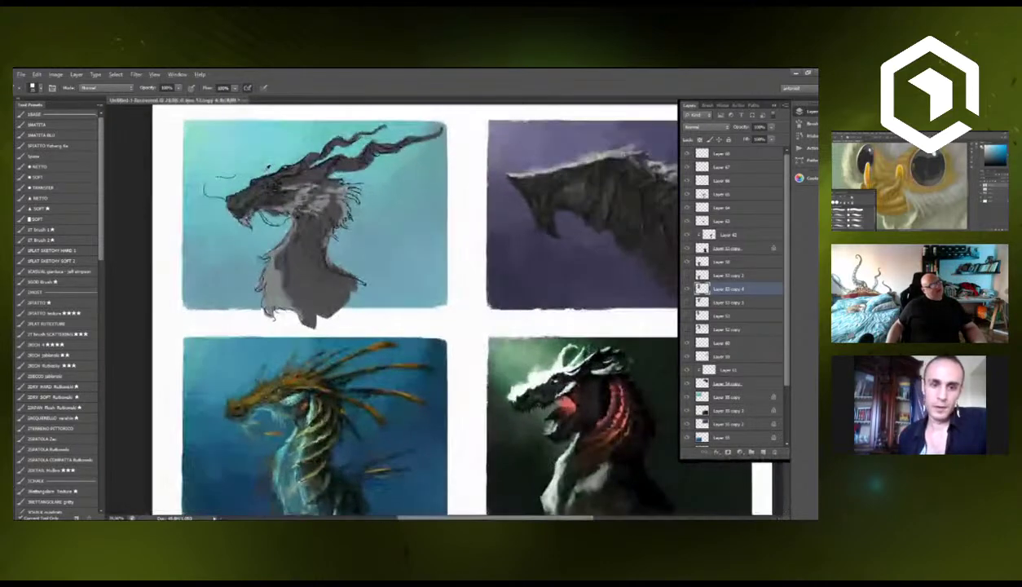
scroll(269, 203, up, 5)
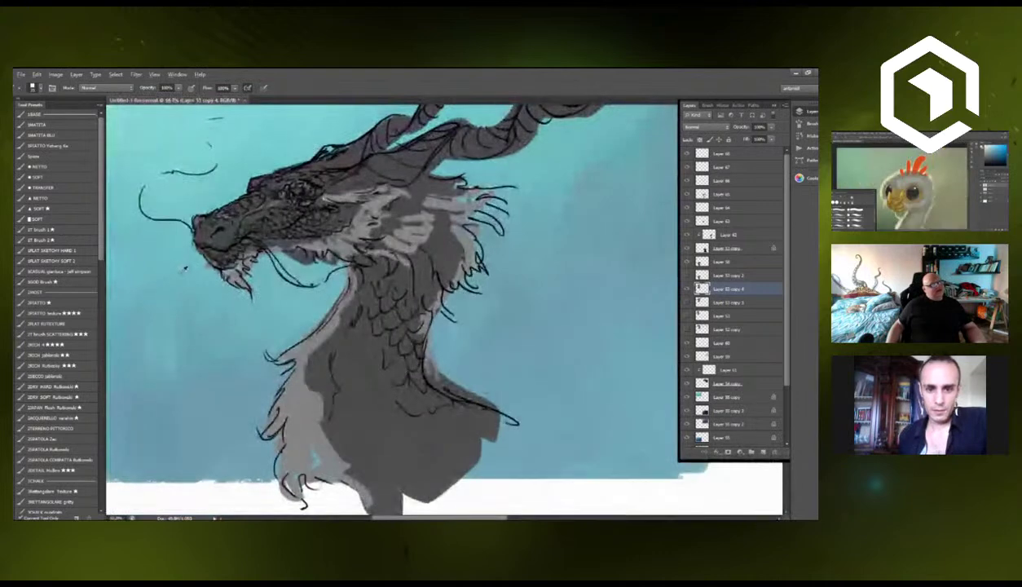
scroll(184, 262, down, 2)
scroll(184, 262, up, 2)
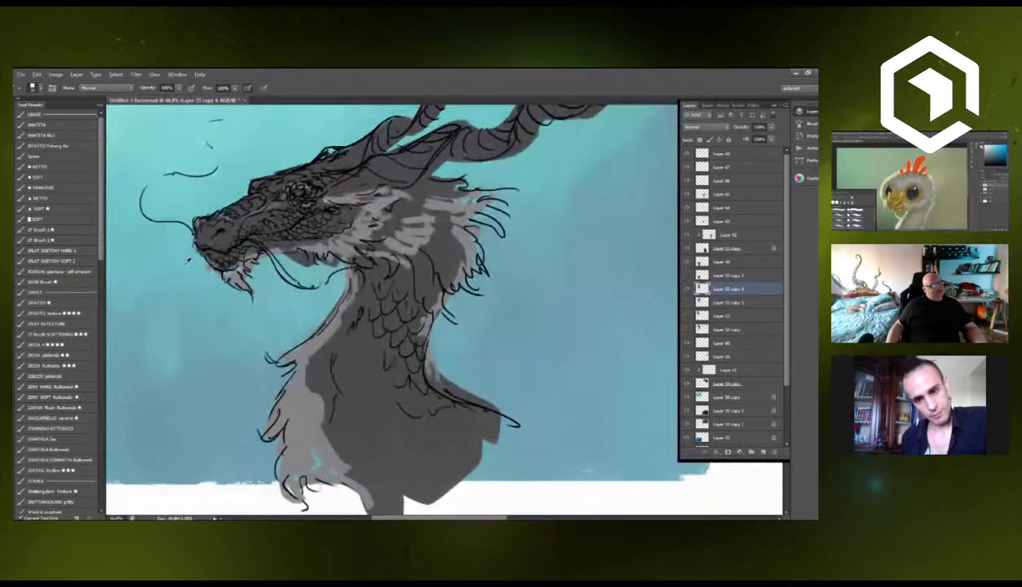
scroll(185, 255, down, 2)
scroll(185, 255, up, 2)
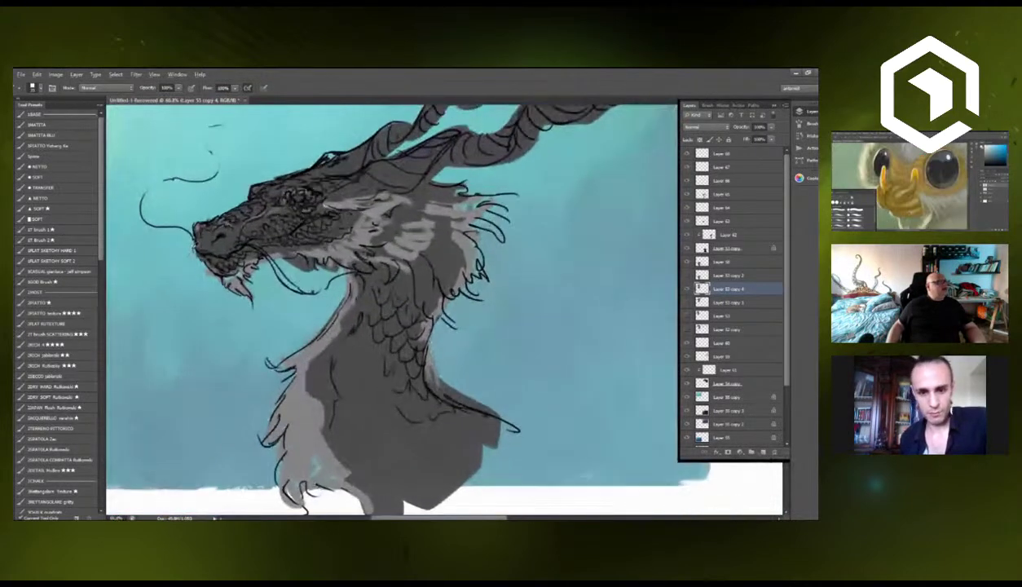
scroll(199, 234, up, 2)
scroll(199, 233, down, 3)
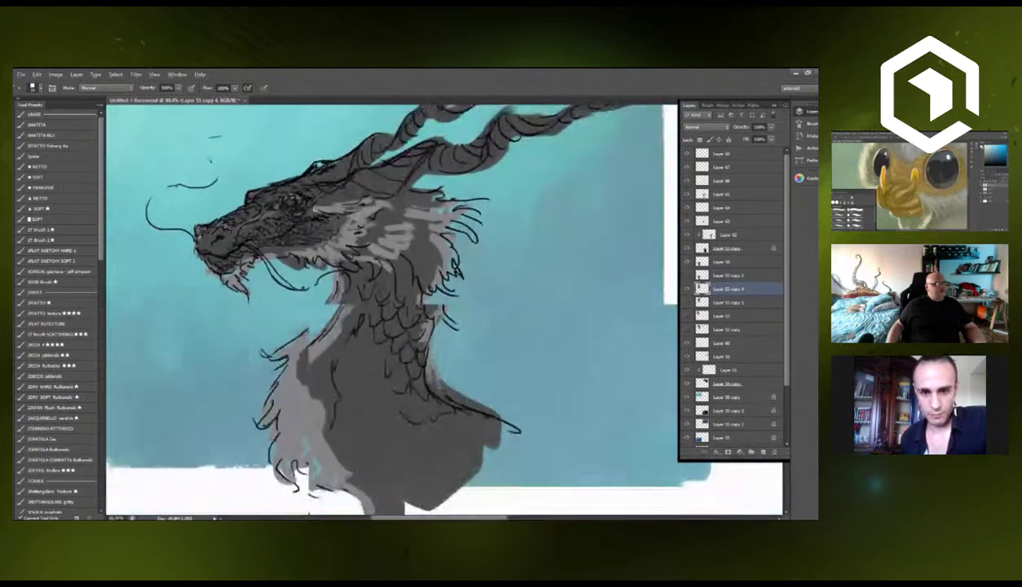
scroll(187, 245, up, 3)
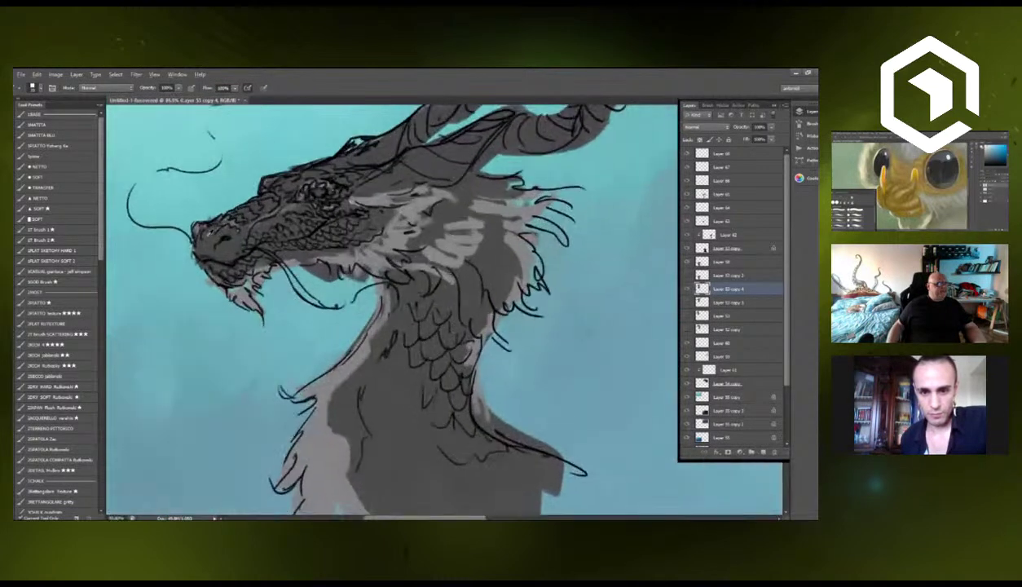
scroll(194, 236, down, 3)
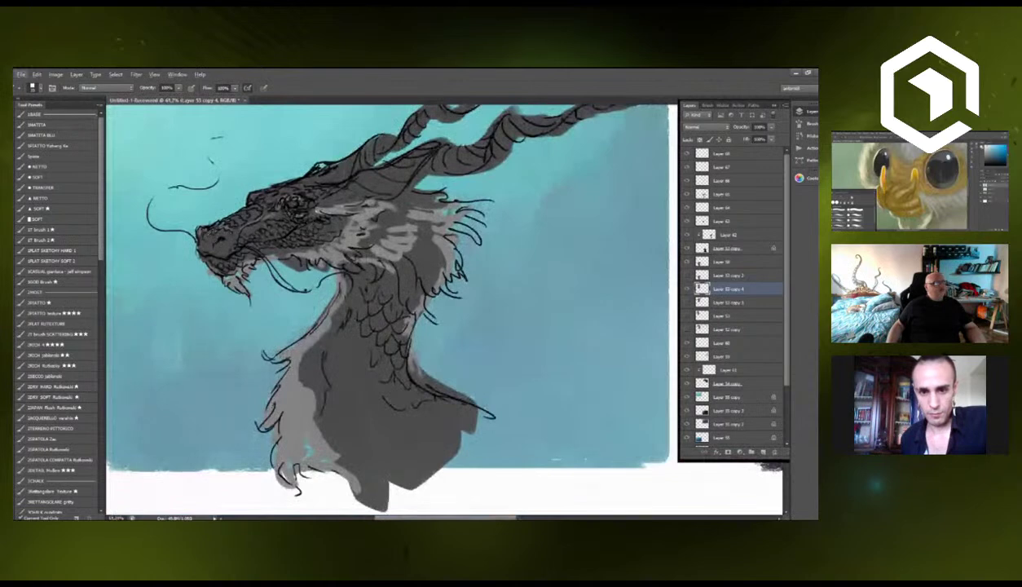
scroll(196, 236, down, 1)
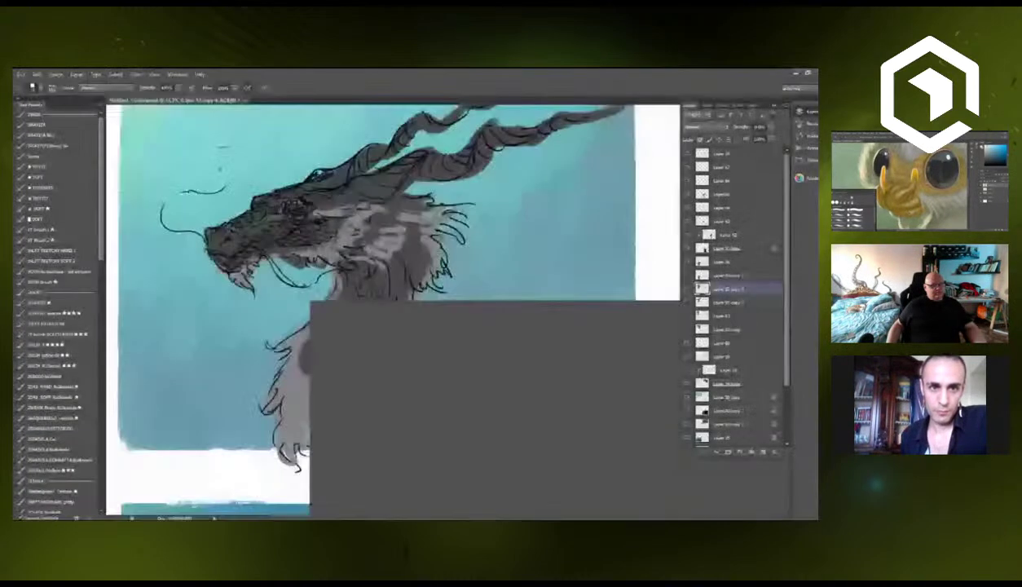
scroll(410, 202, up, 1)
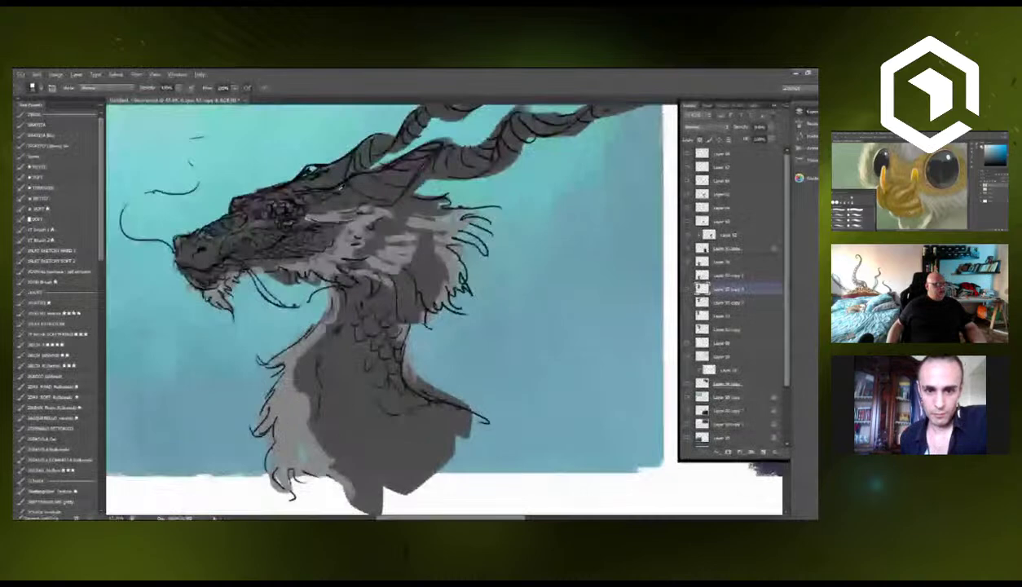
Load a painting brush preset and paint a pale eyeball with light grey rims on the horned dragon's head.
scroll(236, 236, up, 1)
scroll(236, 237, up, 1)
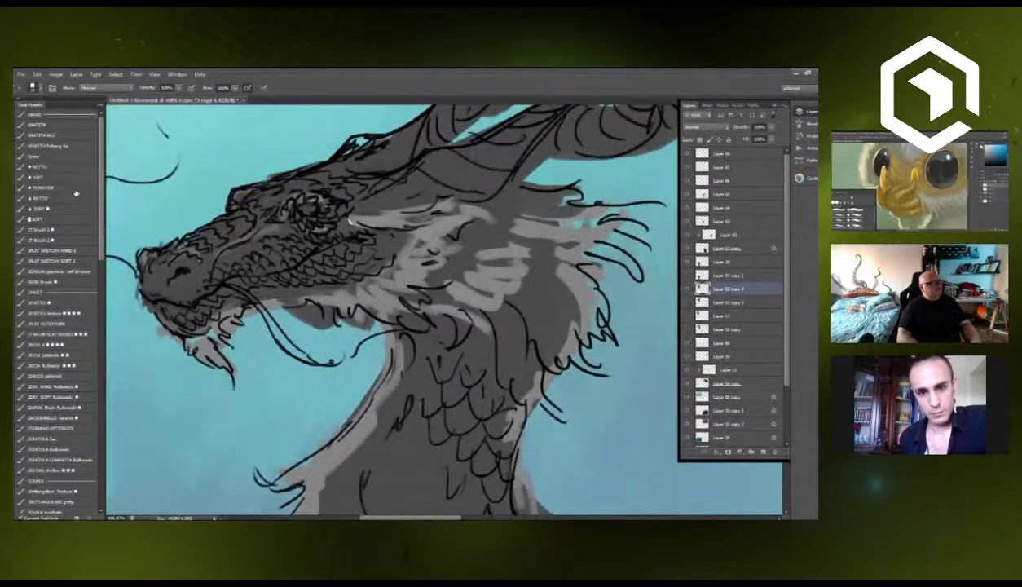
click(49, 187)
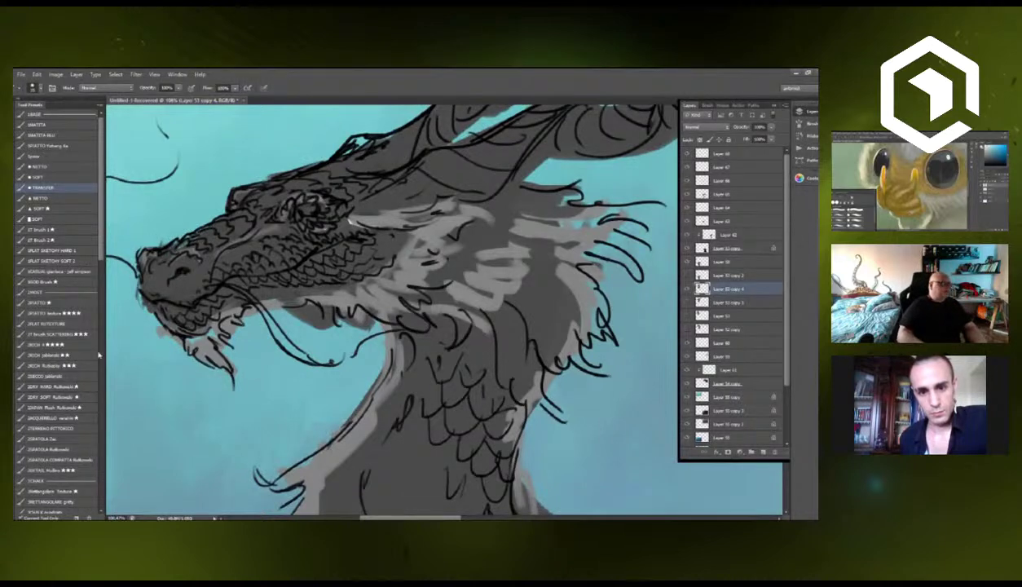
click(29, 352)
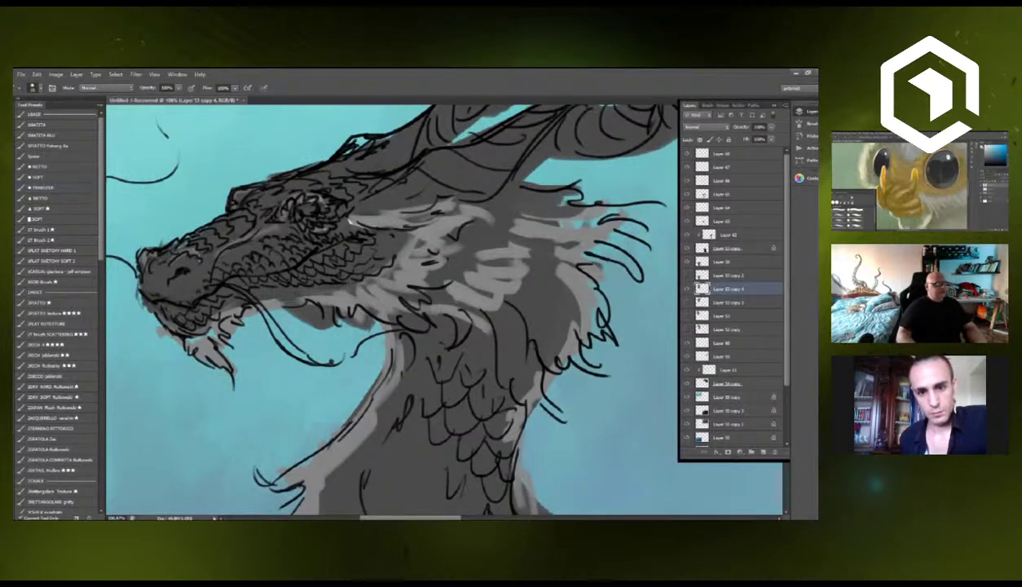
drag(298, 198, 309, 209)
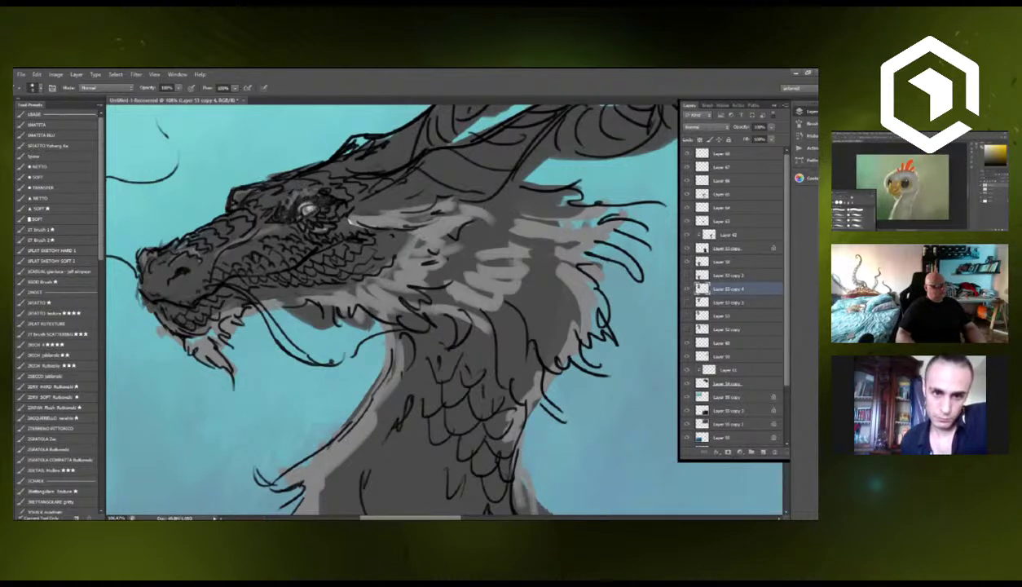
mouse_move(296, 207)
mouse_down()
mouse_move(326, 221)
mouse_move(336, 209)
mouse_move(326, 232)
mouse_move(332, 212)
mouse_up()
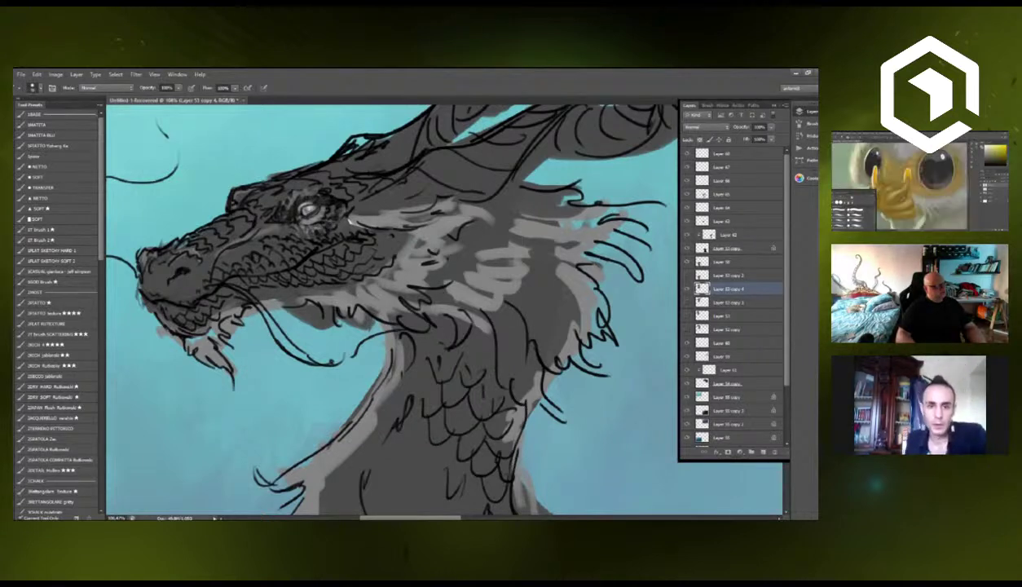
Paint grey shading over the sketch lines on the forehead and snout, blending in teal sampled from the background and adding a brow tuft.
mouse_move(175, 249)
mouse_down()
mouse_move(193, 225)
mouse_move(299, 165)
mouse_up()
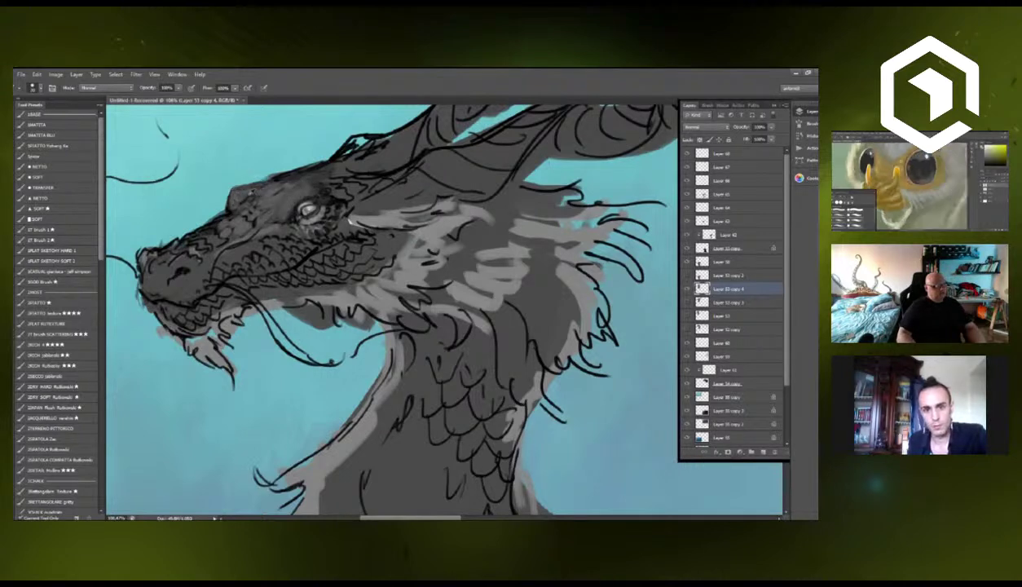
mouse_move(233, 201)
mouse_down()
mouse_move(281, 167)
mouse_move(301, 165)
mouse_move(274, 176)
mouse_move(323, 166)
mouse_up()
alt+click(286, 158)
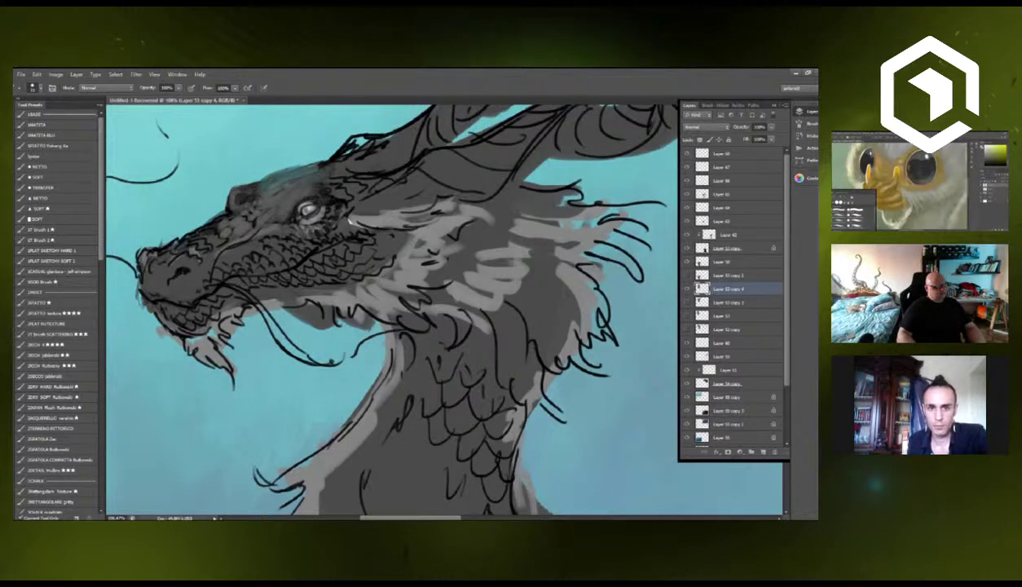
mouse_move(249, 194)
mouse_down()
mouse_move(236, 198)
mouse_move(245, 176)
mouse_up()
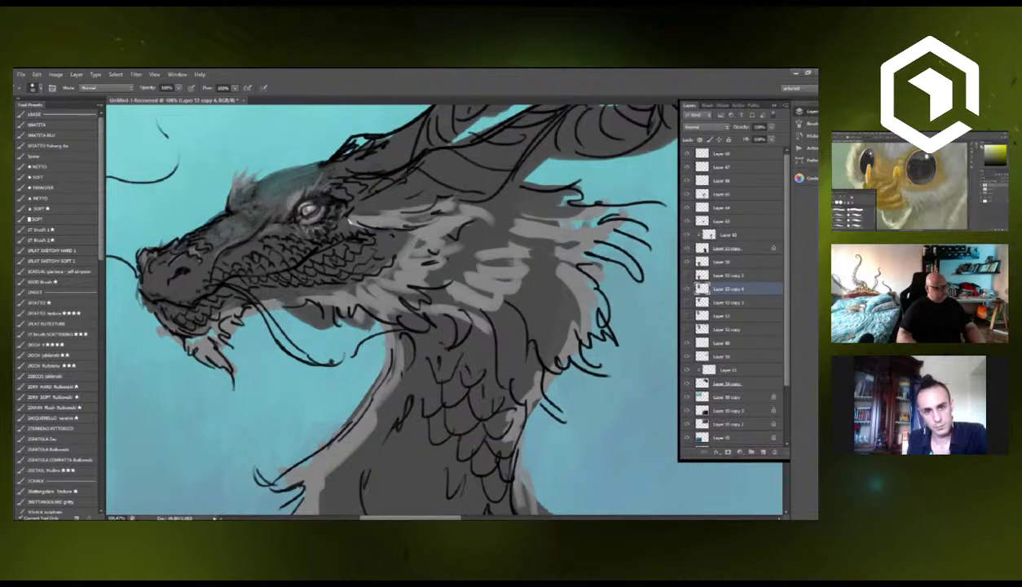
mouse_move(231, 209)
mouse_down()
mouse_move(191, 238)
mouse_move(202, 224)
mouse_up()
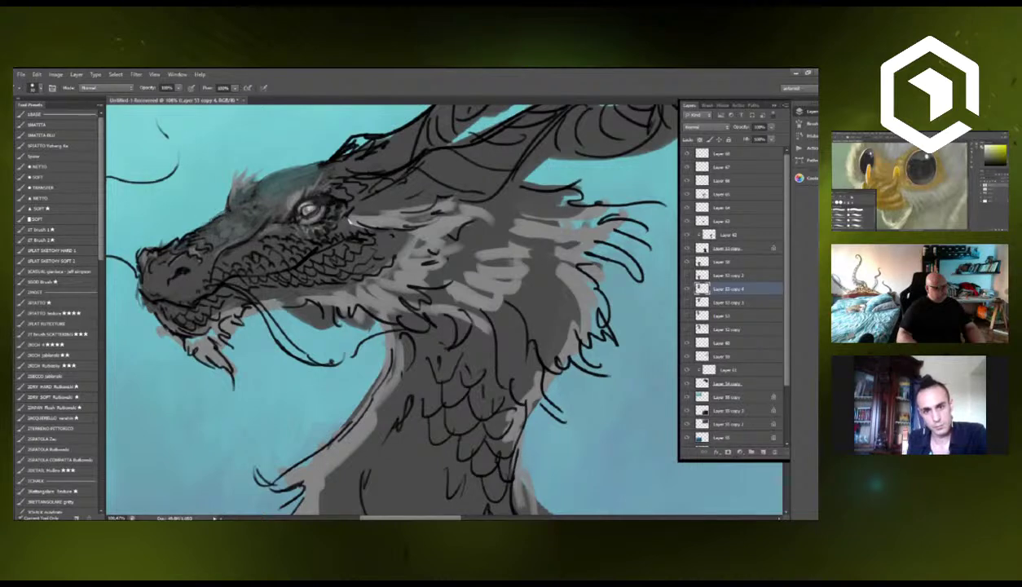
Refine the upper edge of the snout and paint fine light hairs above the eye and on the forehead tuft.
key(e)
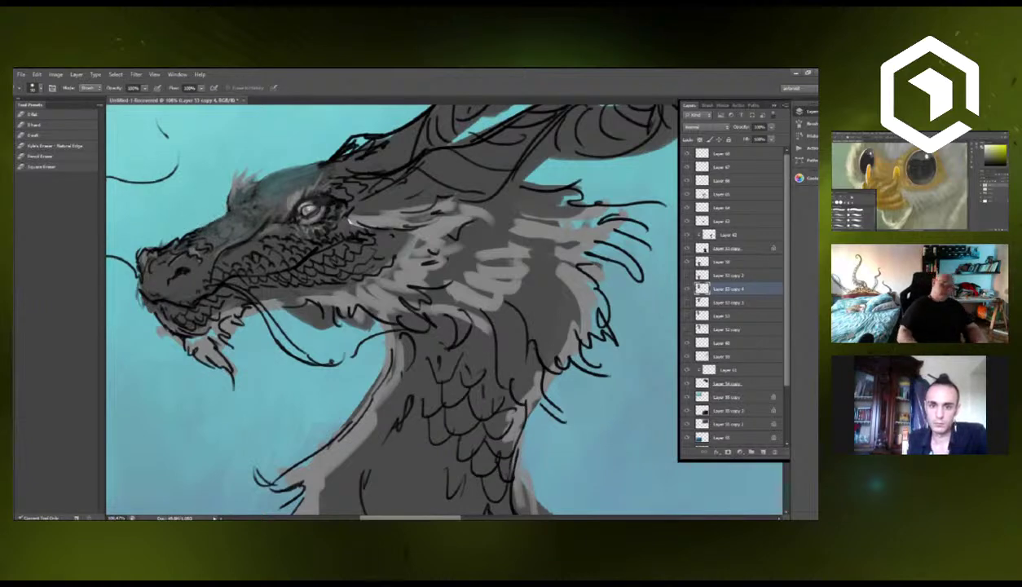
key(b)
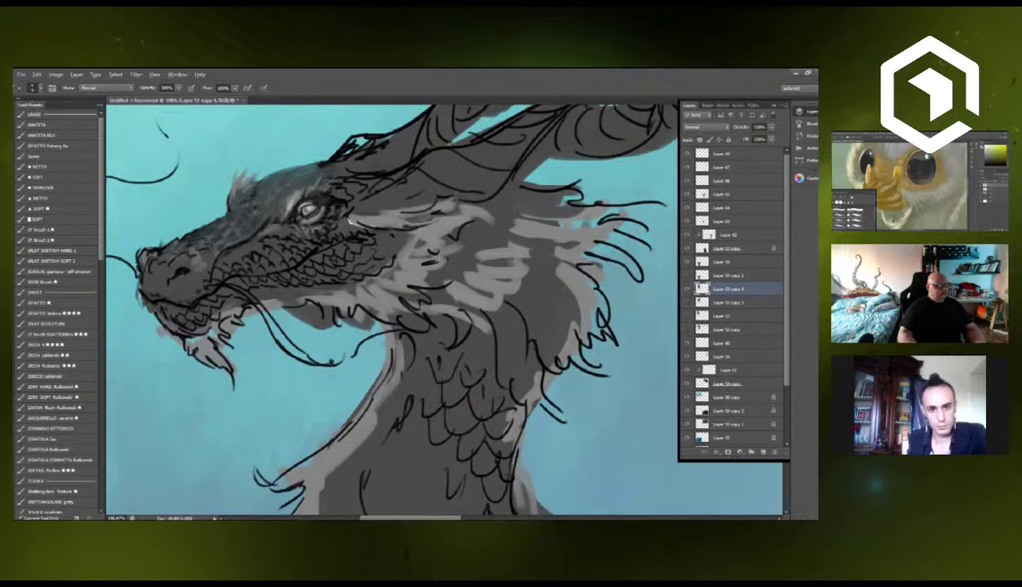
mouse_move(290, 195)
mouse_down()
mouse_move(305, 163)
mouse_move(316, 180)
mouse_up()
mouse_move(229, 190)
mouse_down()
mouse_move(236, 162)
mouse_move(248, 160)
mouse_move(223, 186)
mouse_up()
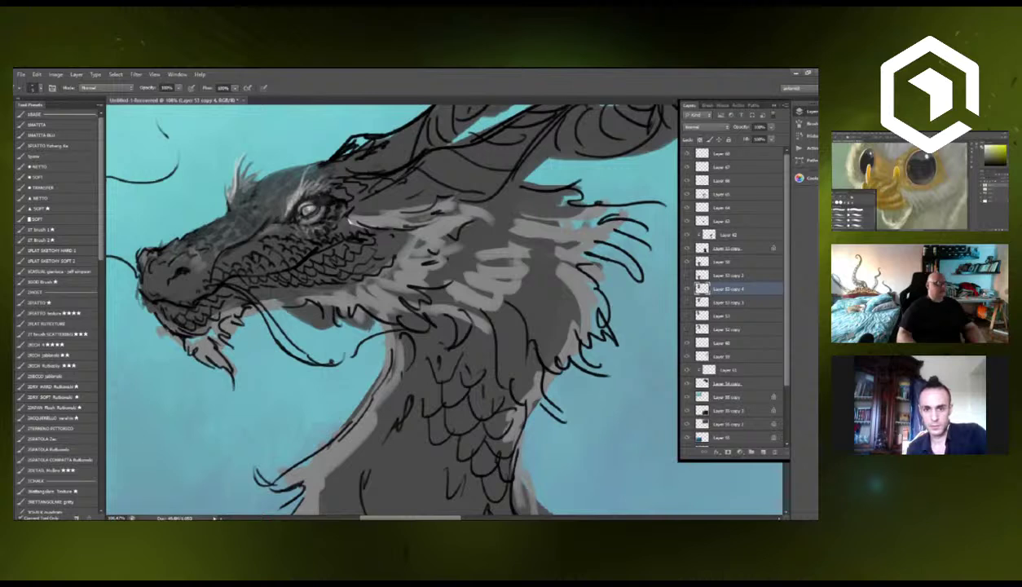
Paint soft shading along the muzzle between nostril and eye, and erase the stray marks around the nose tip.
drag(306, 169, 376, 178)
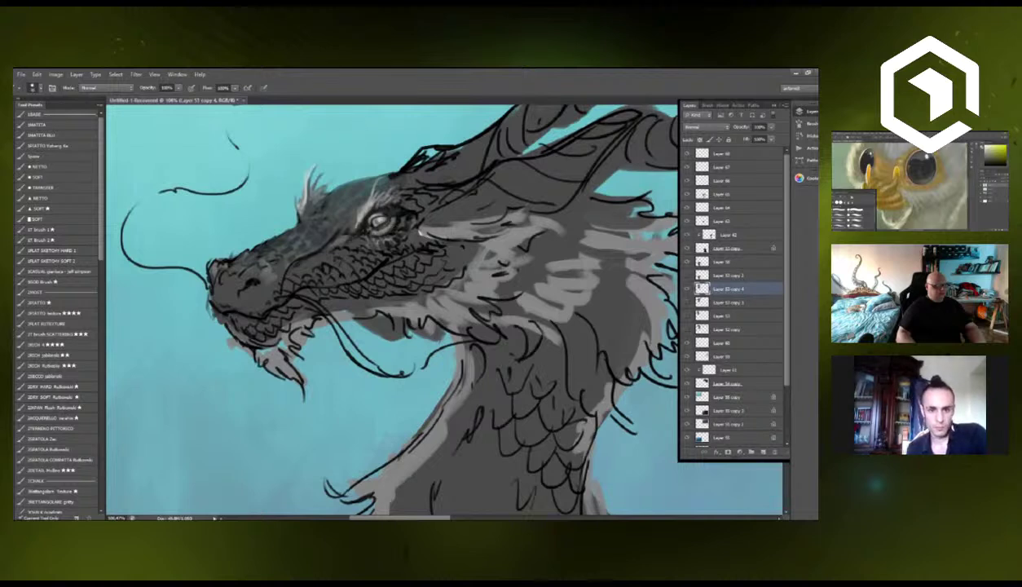
mouse_move(307, 270)
mouse_down()
mouse_move(328, 279)
mouse_move(419, 235)
mouse_move(387, 257)
mouse_up()
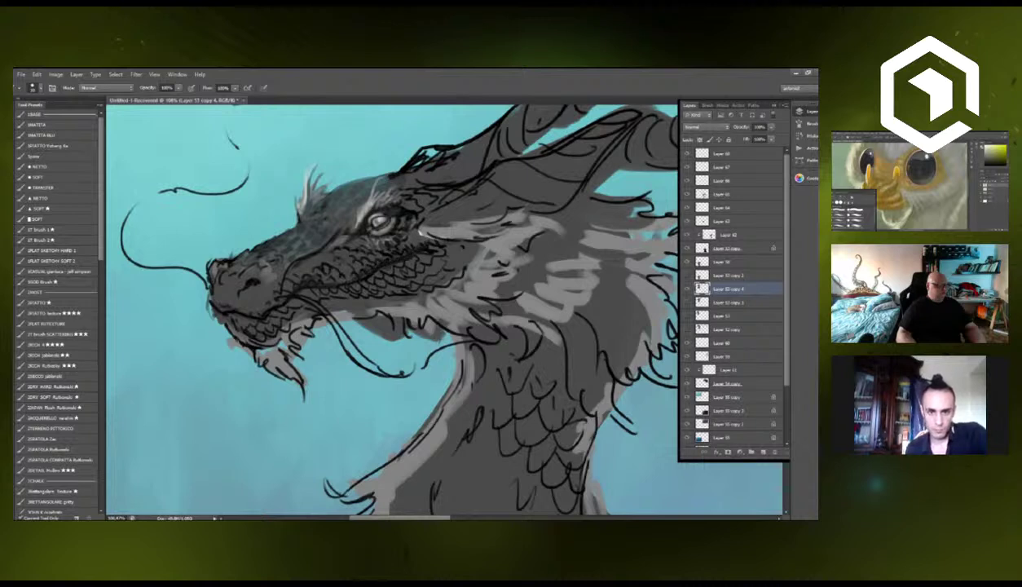
key(e)
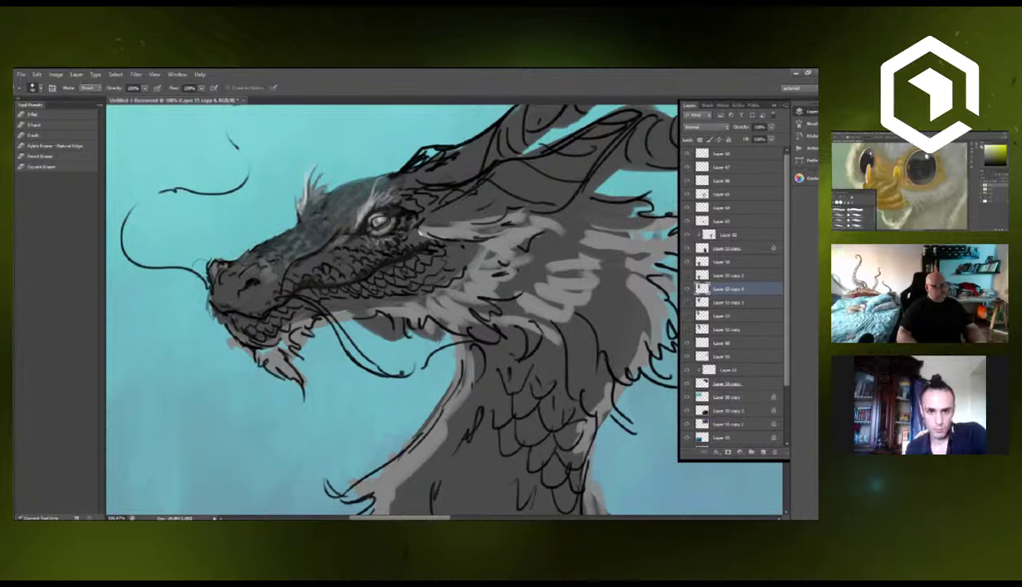
drag(205, 284, 213, 253)
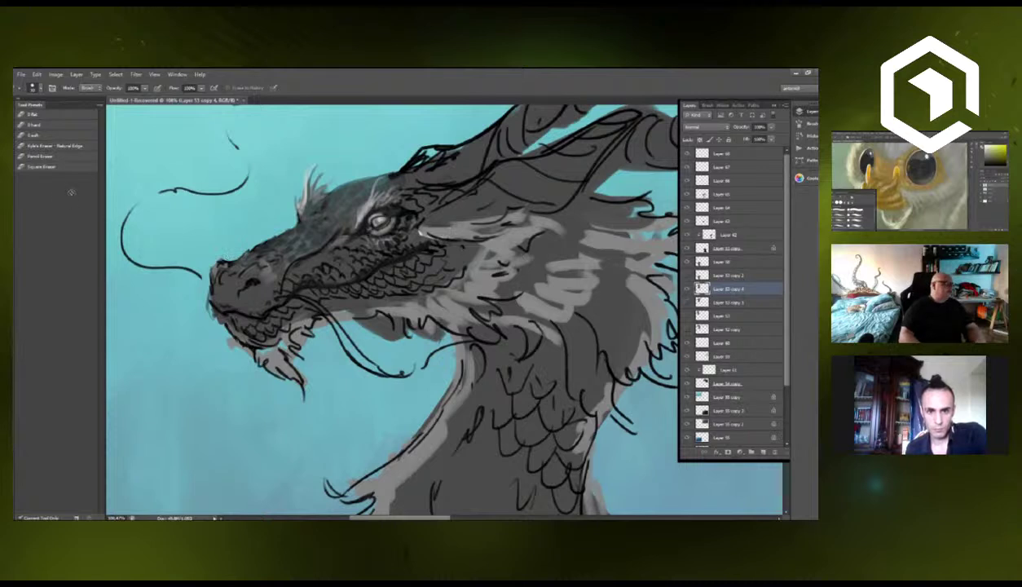
key(b)
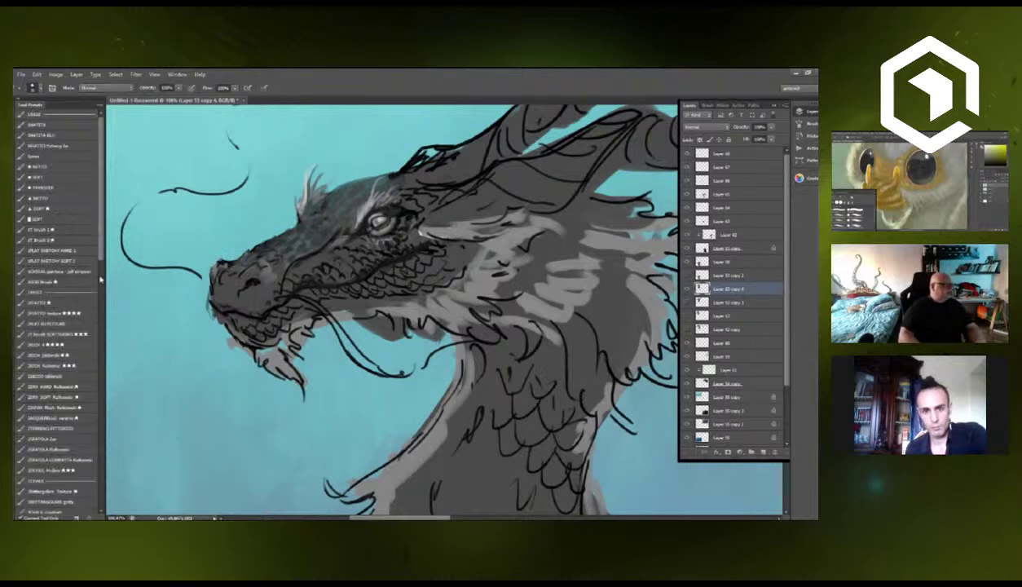
Load a bristly brush preset and paint short grey fur strokes over the snout between the nostril and the brow.
click(73, 335)
click(61, 345)
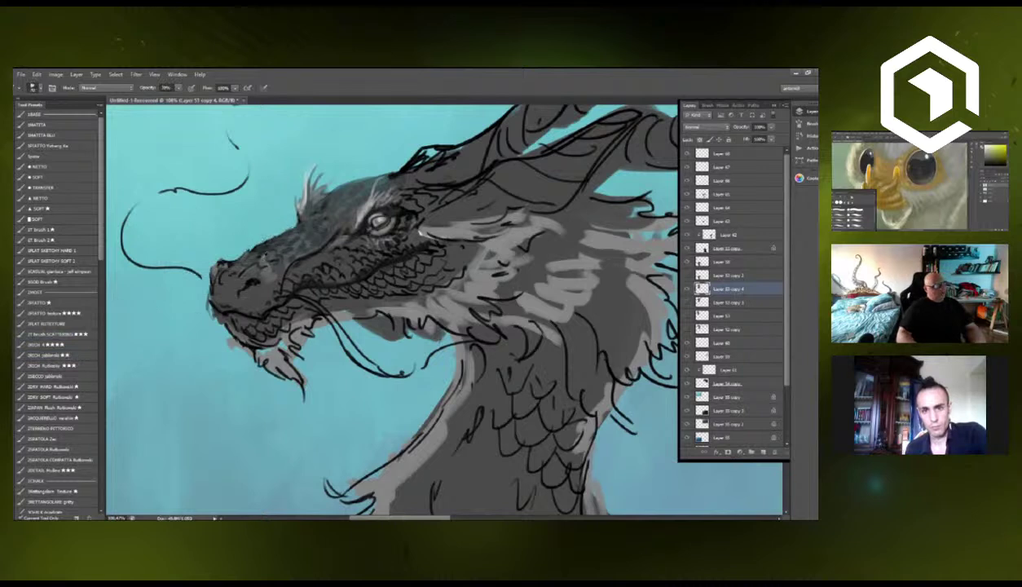
mouse_move(260, 244)
mouse_down()
mouse_move(254, 256)
mouse_move(274, 257)
mouse_move(243, 265)
mouse_up()
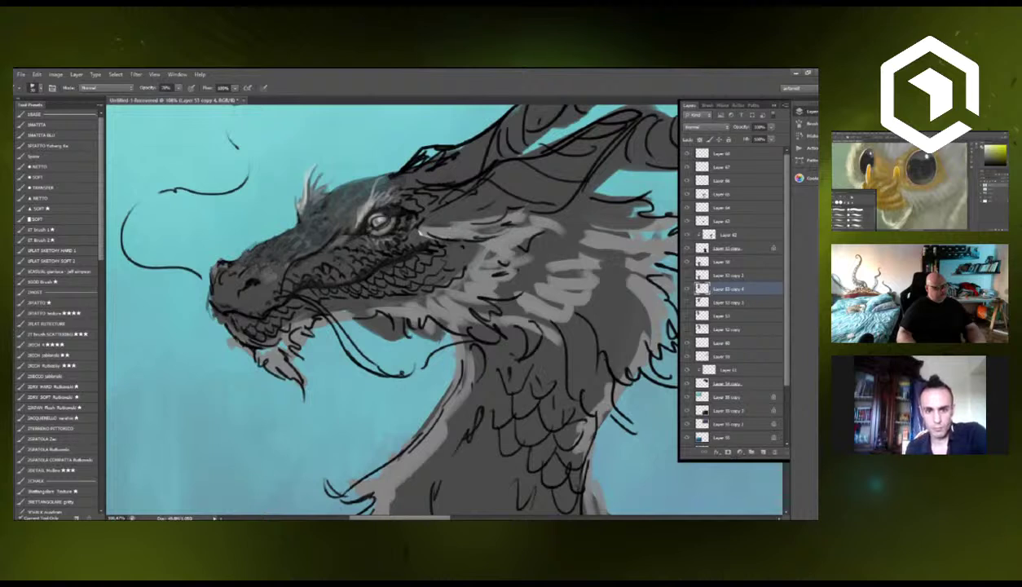
mouse_move(304, 252)
mouse_down()
mouse_move(283, 263)
mouse_move(279, 280)
mouse_up()
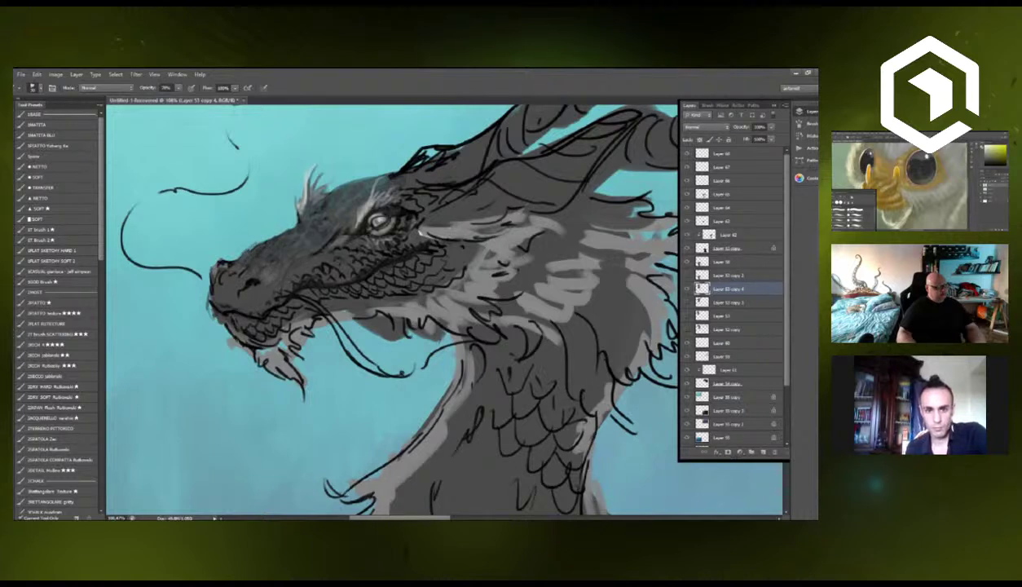
drag(338, 231, 329, 242)
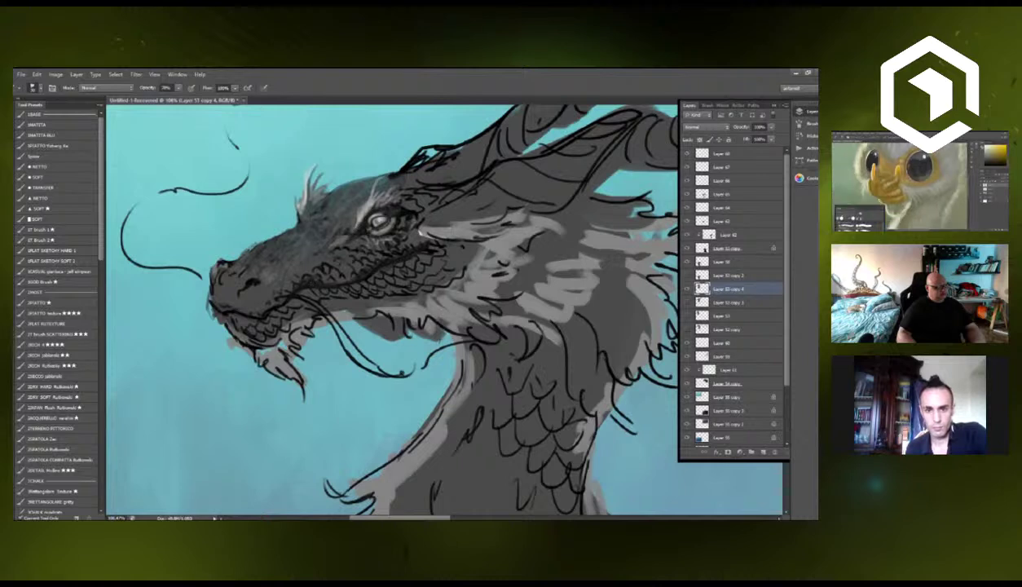
Paint fur texture from the muzzle to below and behind the eye, covering the small sketched scales above the mouth line.
mouse_move(303, 251)
mouse_down()
mouse_move(289, 266)
mouse_move(303, 251)
mouse_up()
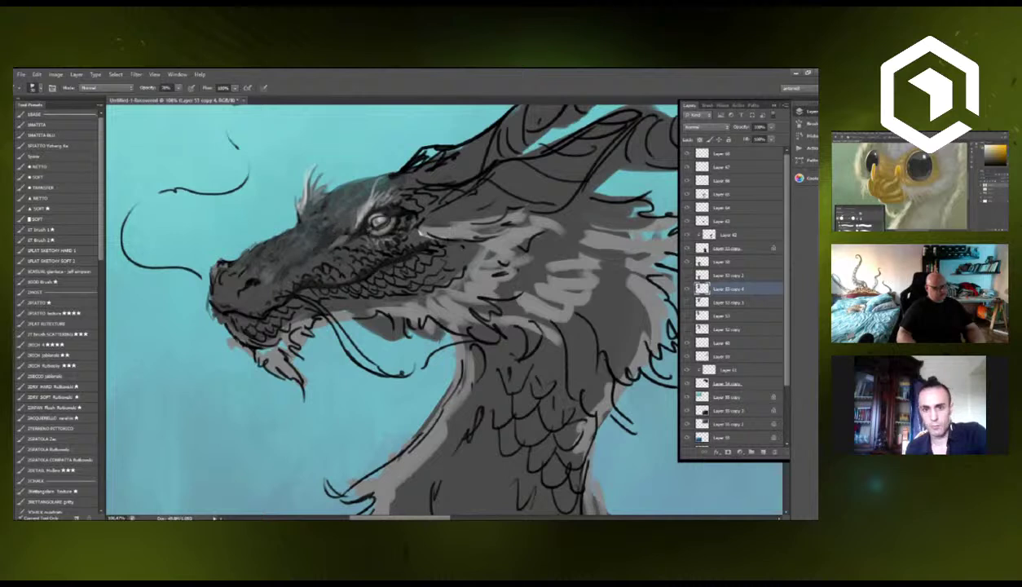
drag(339, 238, 320, 253)
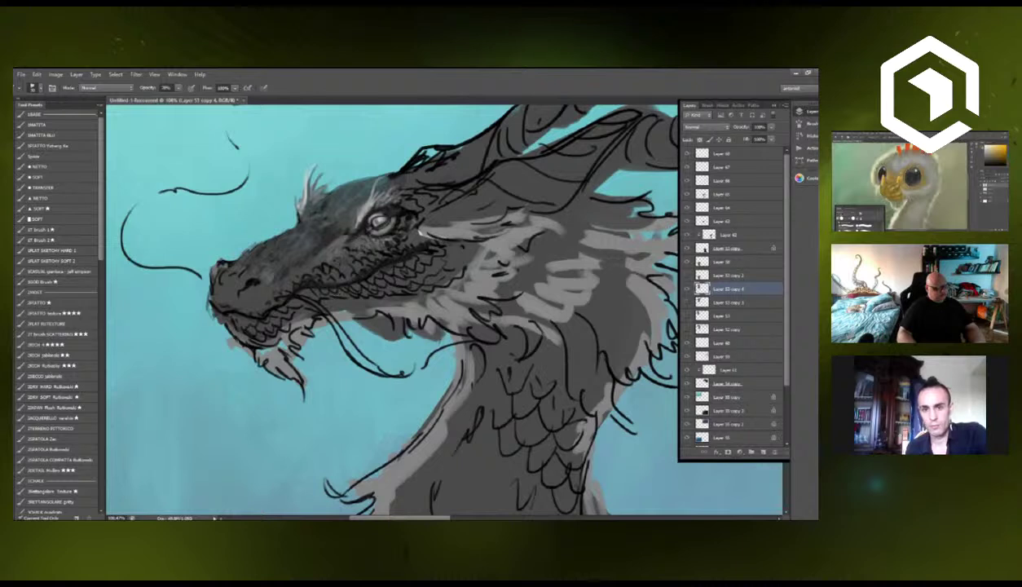
mouse_move(377, 237)
mouse_down()
mouse_move(392, 242)
mouse_move(417, 199)
mouse_move(378, 203)
mouse_move(398, 221)
mouse_up()
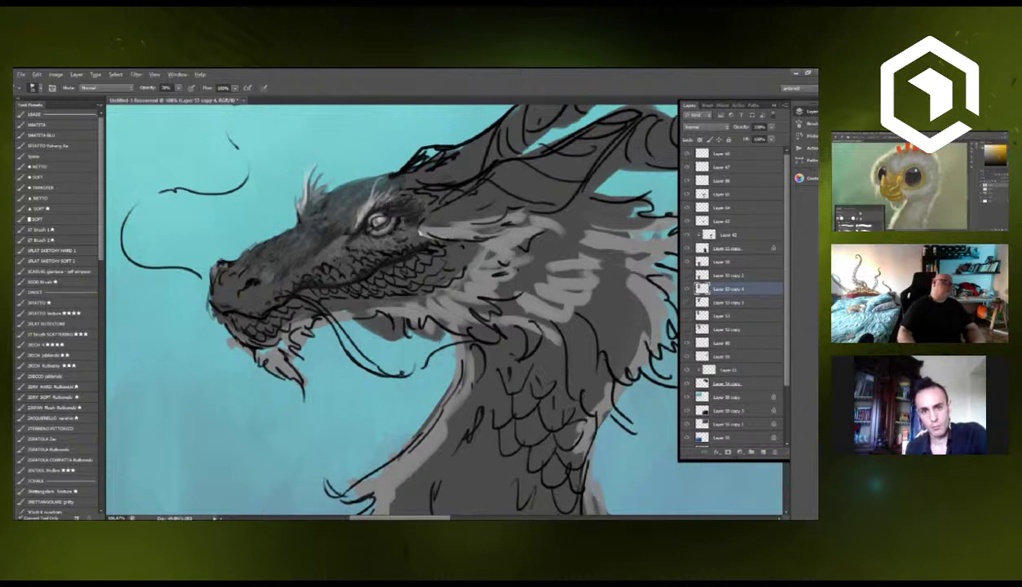
mouse_move(319, 274)
mouse_down()
mouse_move(369, 245)
mouse_move(288, 282)
mouse_up()
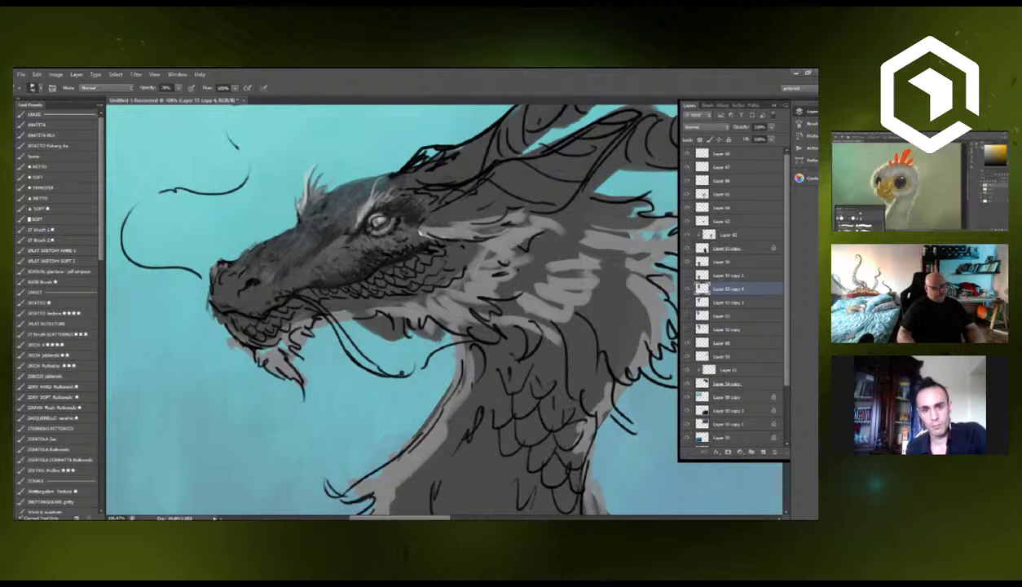
mouse_move(349, 257)
mouse_down()
mouse_move(424, 233)
mouse_move(453, 203)
mouse_move(448, 186)
mouse_up()
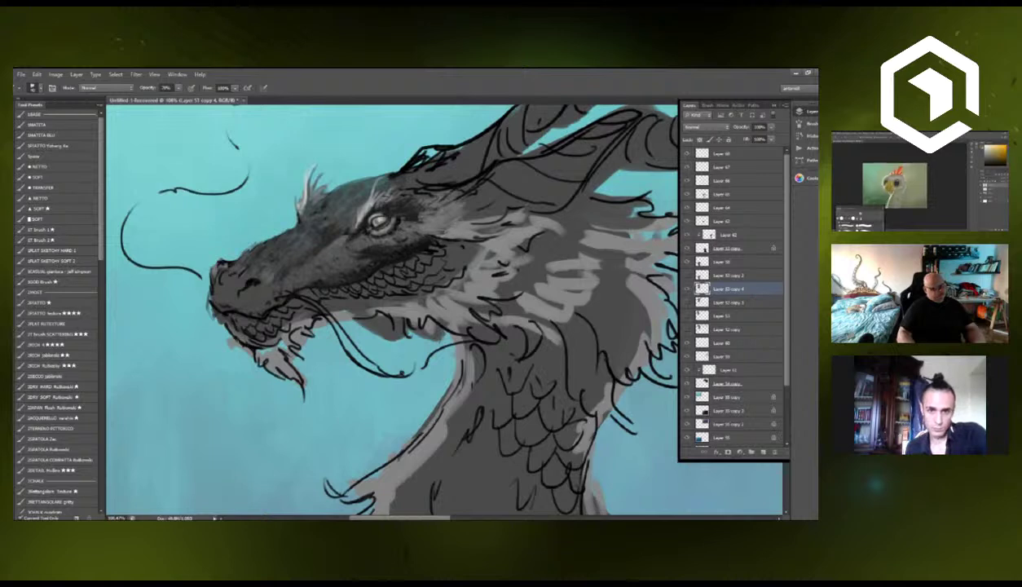
Paint light hairs behind the brow, extend the fur toward the horn base and touch up the forehead tuft.
drag(385, 195, 404, 183)
drag(395, 194, 427, 185)
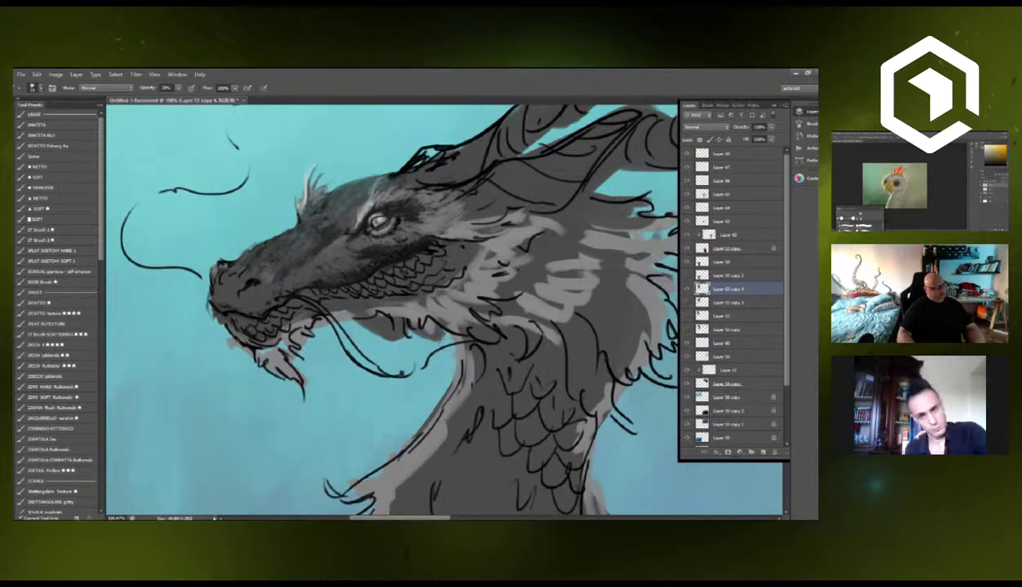
mouse_move(379, 176)
mouse_down()
mouse_move(404, 167)
mouse_move(399, 176)
mouse_move(420, 178)
mouse_up()
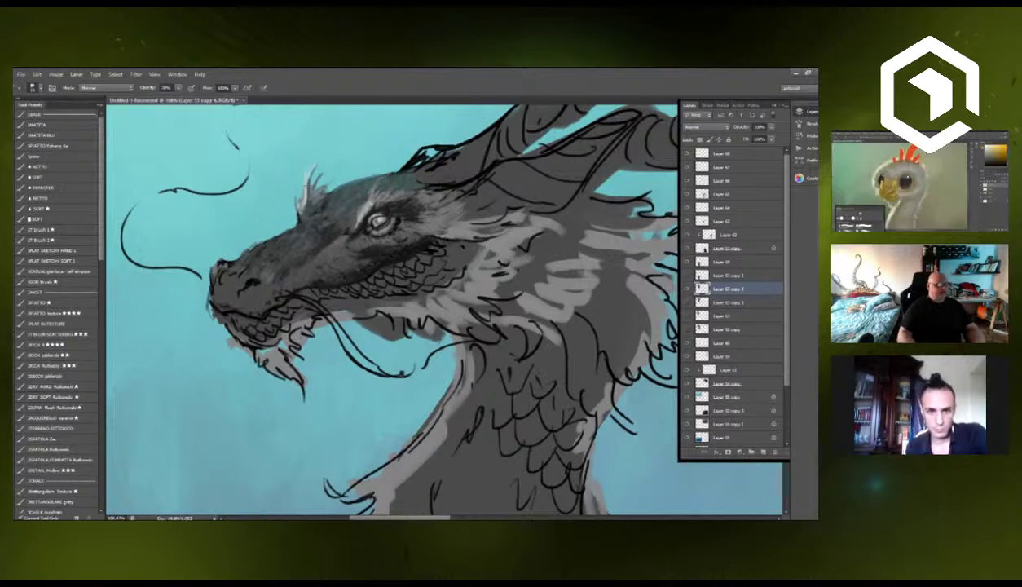
drag(316, 209, 309, 188)
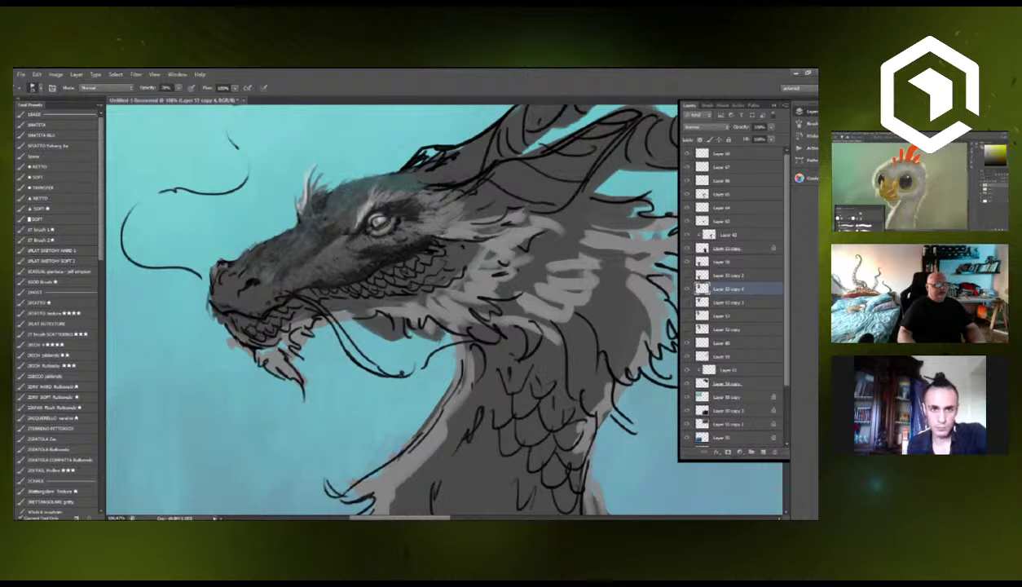
Paint the ear behind the eye with light grey fur along its upper edge and a dark inner hollow.
drag(473, 198, 419, 192)
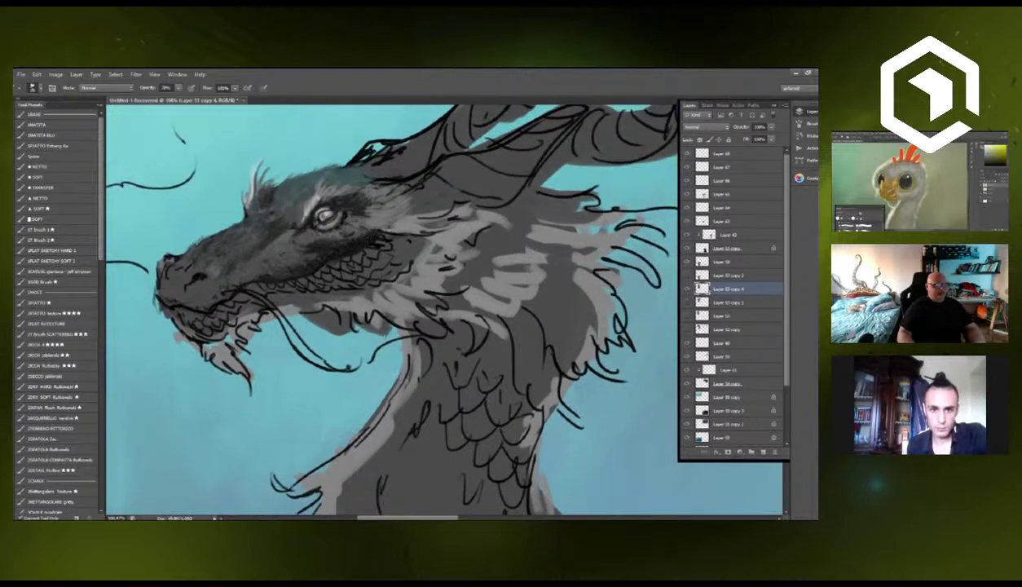
drag(412, 188, 486, 173)
drag(407, 192, 469, 185)
mouse_move(425, 197)
mouse_down()
mouse_move(497, 187)
mouse_move(510, 168)
mouse_up()
drag(488, 172, 523, 150)
mouse_move(418, 200)
mouse_down()
mouse_move(458, 202)
mouse_move(402, 212)
mouse_move(502, 159)
mouse_up()
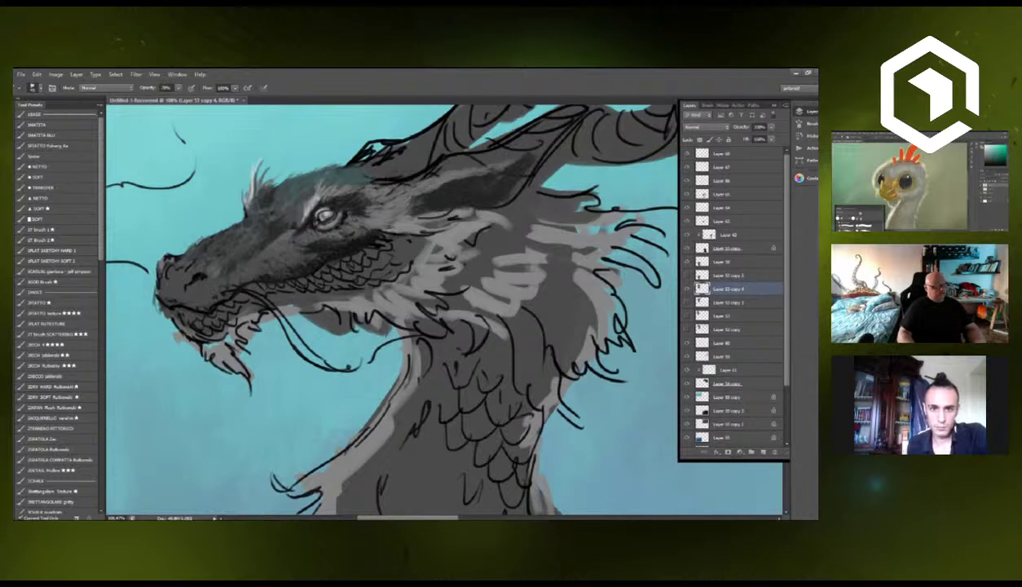
Paint light fluffy fur over the crown between brow and horn base, and thicken the hairs of the brow and forehead tuft.
drag(374, 187, 417, 174)
drag(363, 183, 391, 175)
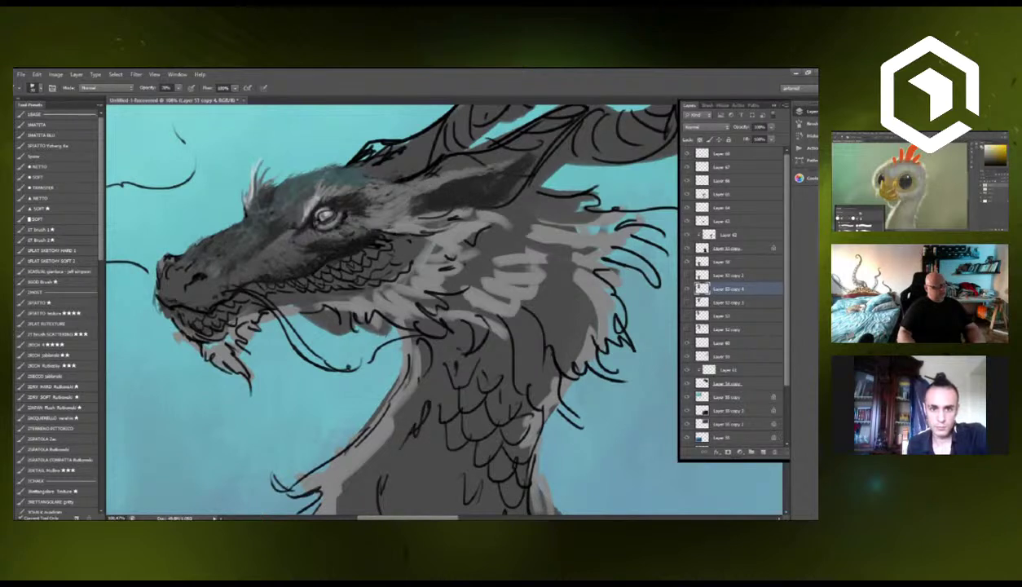
mouse_move(326, 170)
mouse_down()
mouse_move(365, 157)
mouse_move(387, 180)
mouse_up()
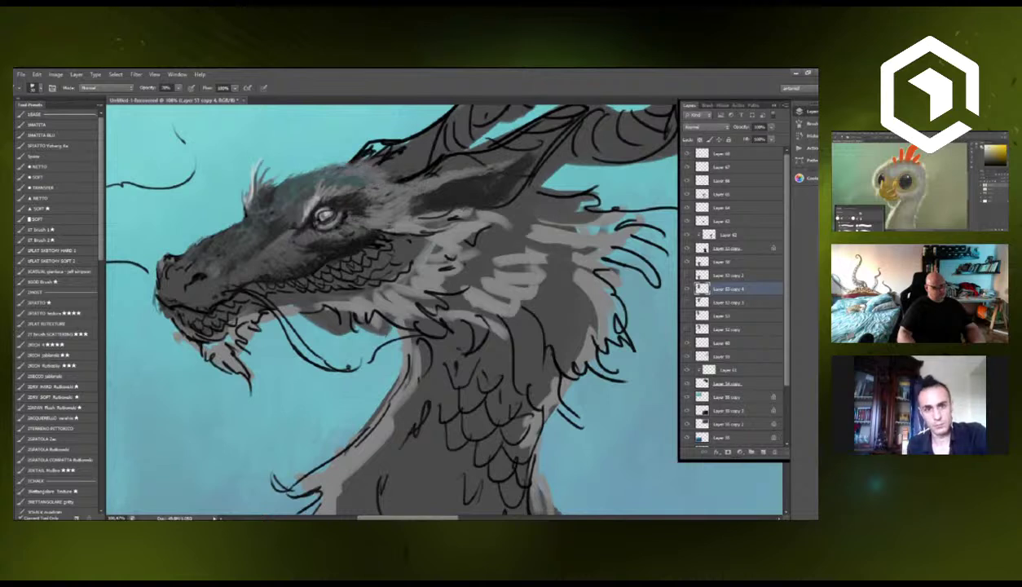
mouse_move(290, 175)
mouse_down()
mouse_move(342, 148)
mouse_move(362, 154)
mouse_up()
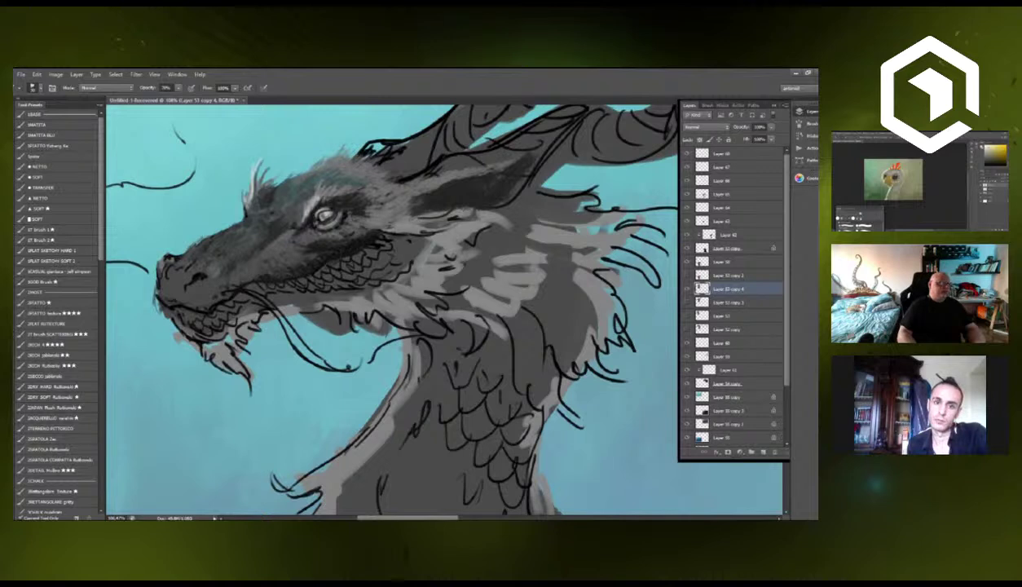
drag(321, 187, 334, 192)
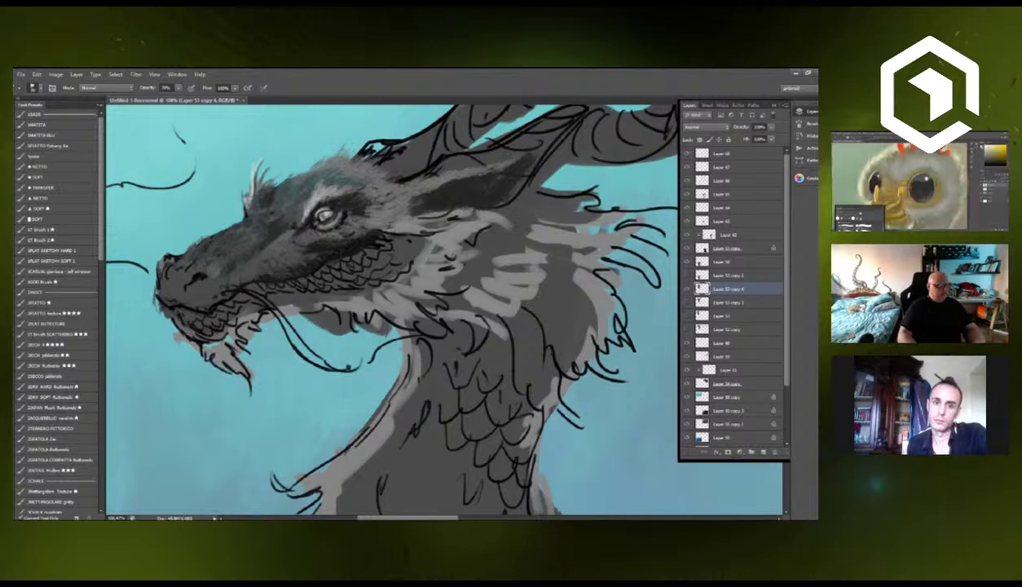
mouse_move(253, 209)
mouse_down()
mouse_move(245, 199)
mouse_move(257, 179)
mouse_move(352, 171)
mouse_up()
mouse_move(252, 191)
mouse_down()
mouse_move(257, 173)
mouse_move(245, 185)
mouse_move(266, 187)
mouse_up()
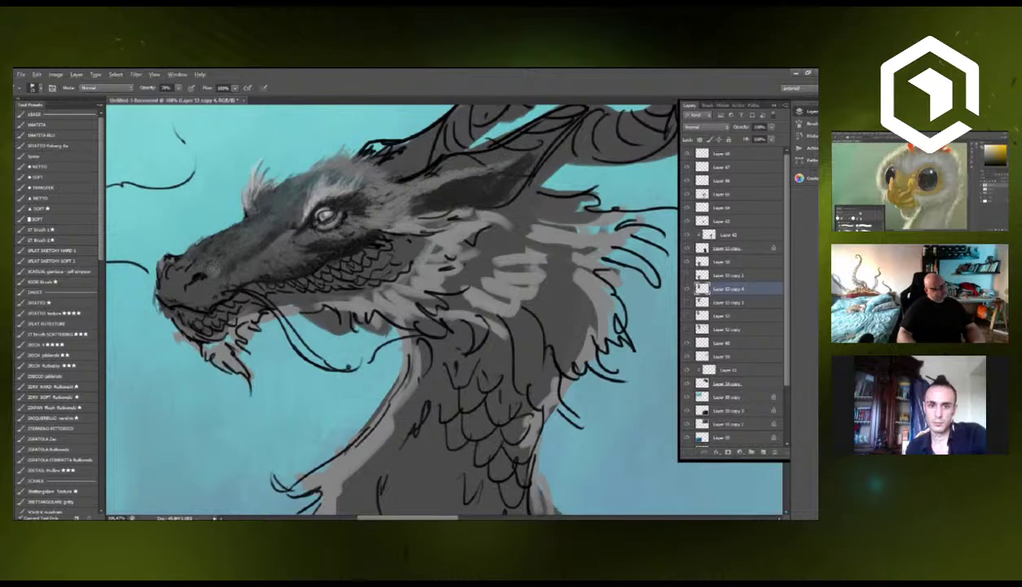
Paint dark grey over the sketched scales along the lower jaw from the mouth corner to the cheek.
scroll(252, 300, down, 6)
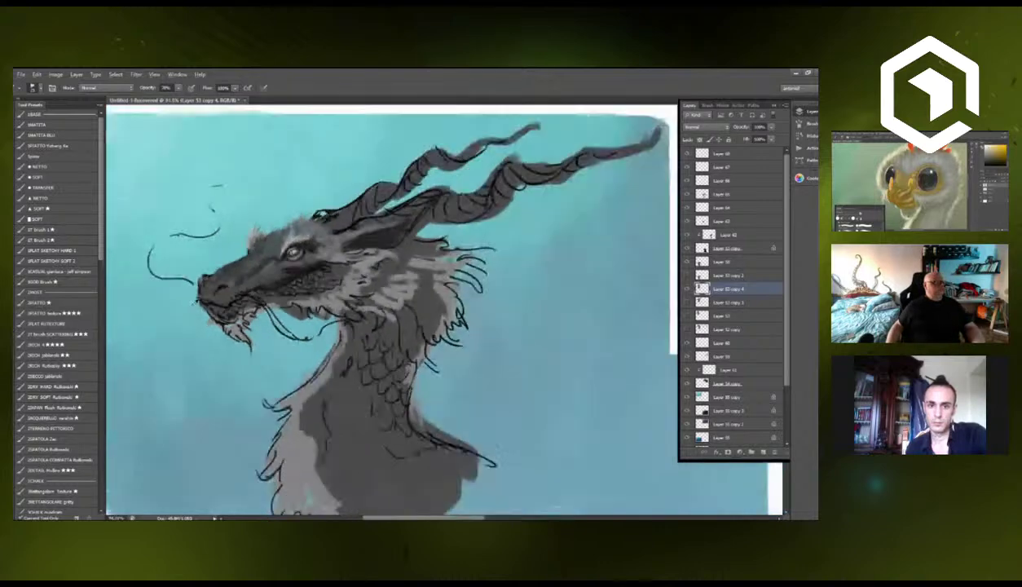
scroll(197, 301, up, 3)
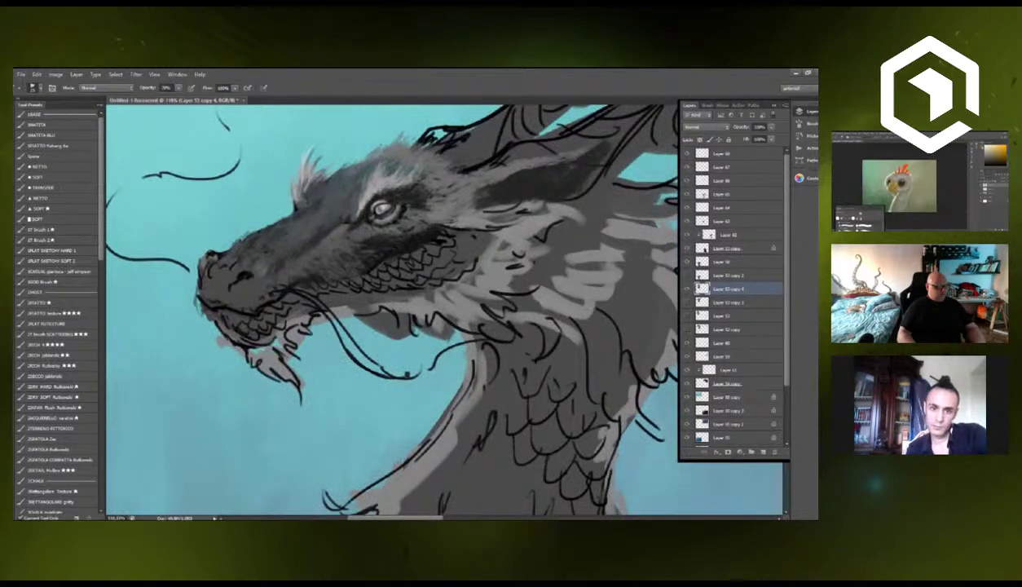
mouse_move(310, 279)
mouse_down()
mouse_move(321, 290)
mouse_move(394, 256)
mouse_move(393, 277)
mouse_move(428, 279)
mouse_move(452, 259)
mouse_move(452, 230)
mouse_move(400, 269)
mouse_move(447, 240)
mouse_up()
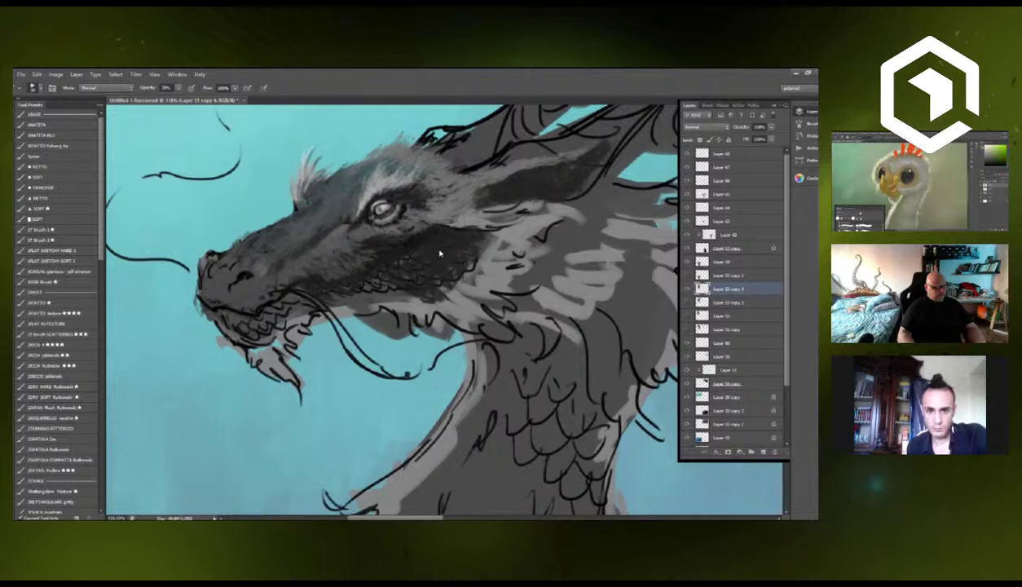
Paint a furry beard under the chin with dark and light grey strokes that cover the sketched chin scales and spikes.
mouse_move(368, 271)
mouse_down()
mouse_move(388, 287)
mouse_move(281, 305)
mouse_move(227, 330)
mouse_move(255, 348)
mouse_move(254, 365)
mouse_up()
mouse_move(236, 326)
mouse_down()
mouse_move(248, 366)
mouse_move(299, 405)
mouse_up()
drag(273, 350, 294, 393)
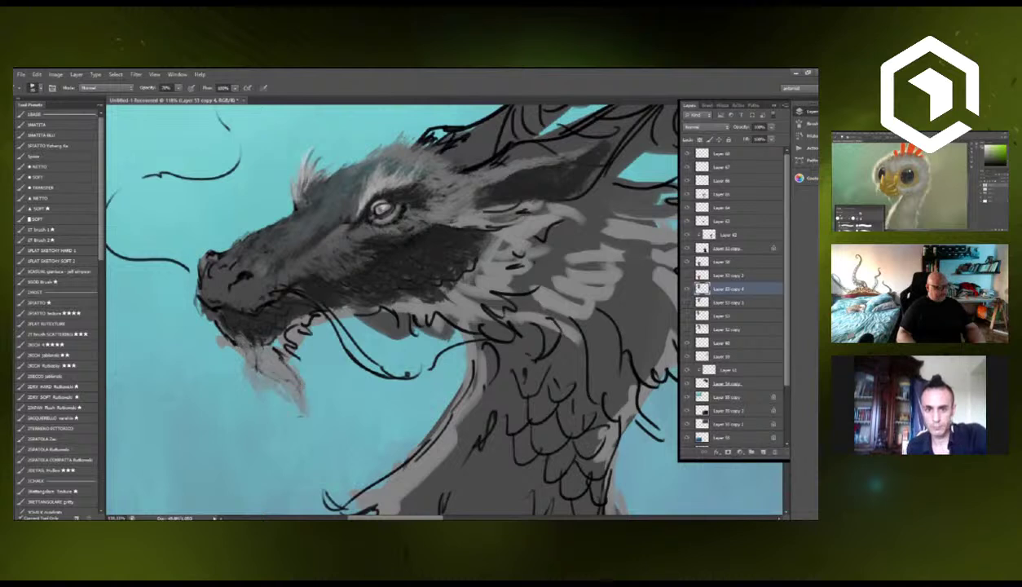
drag(257, 325, 287, 359)
mouse_move(304, 314)
mouse_down()
mouse_move(264, 355)
mouse_move(277, 327)
mouse_up()
mouse_move(305, 320)
mouse_down()
mouse_move(290, 328)
mouse_move(283, 370)
mouse_move(300, 321)
mouse_up()
drag(254, 367, 292, 324)
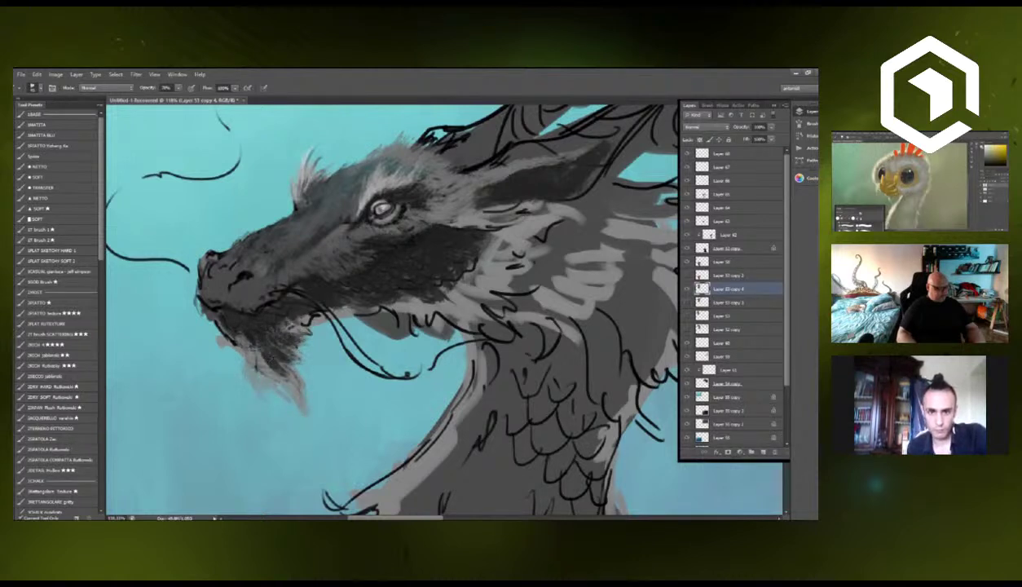
mouse_move(246, 371)
mouse_down()
mouse_move(289, 334)
mouse_move(298, 343)
mouse_move(261, 345)
mouse_up()
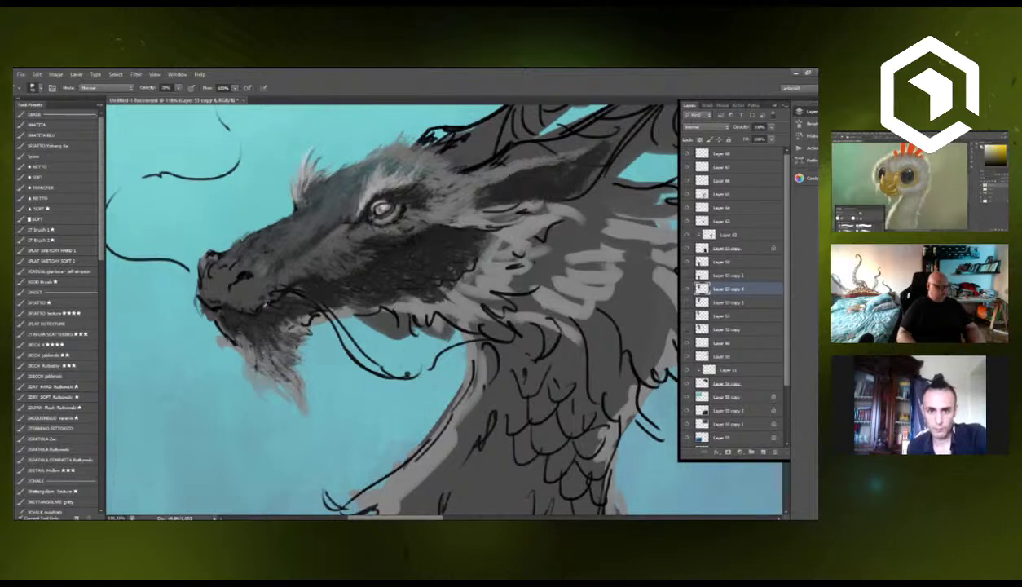
Shade the nose tip and nostril area over the sketch lines and add short hairs along the upper snout edge.
mouse_move(282, 288)
mouse_down()
mouse_move(262, 300)
mouse_move(200, 294)
mouse_move(214, 235)
mouse_move(226, 236)
mouse_up()
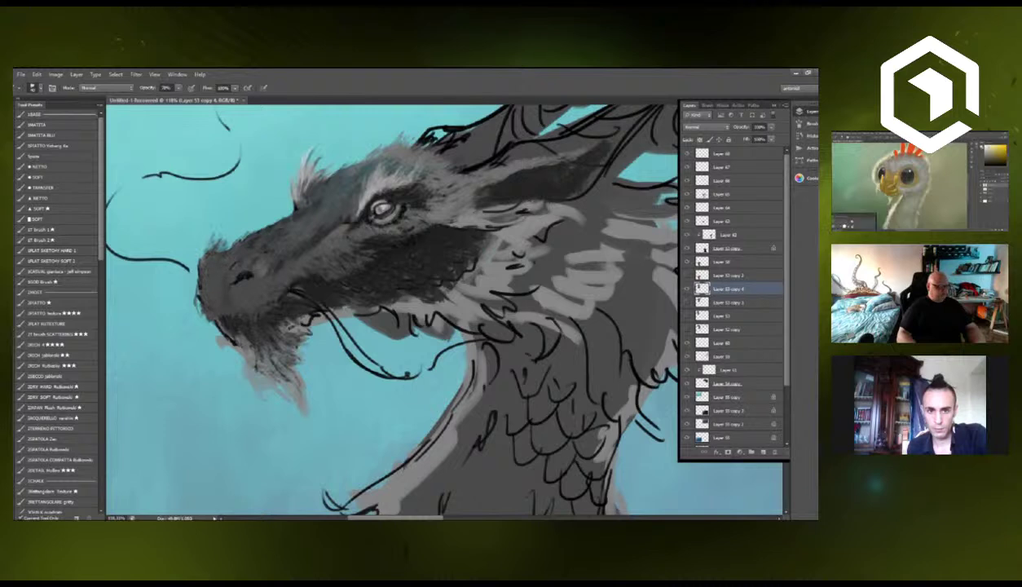
drag(214, 272, 216, 300)
drag(287, 290, 260, 323)
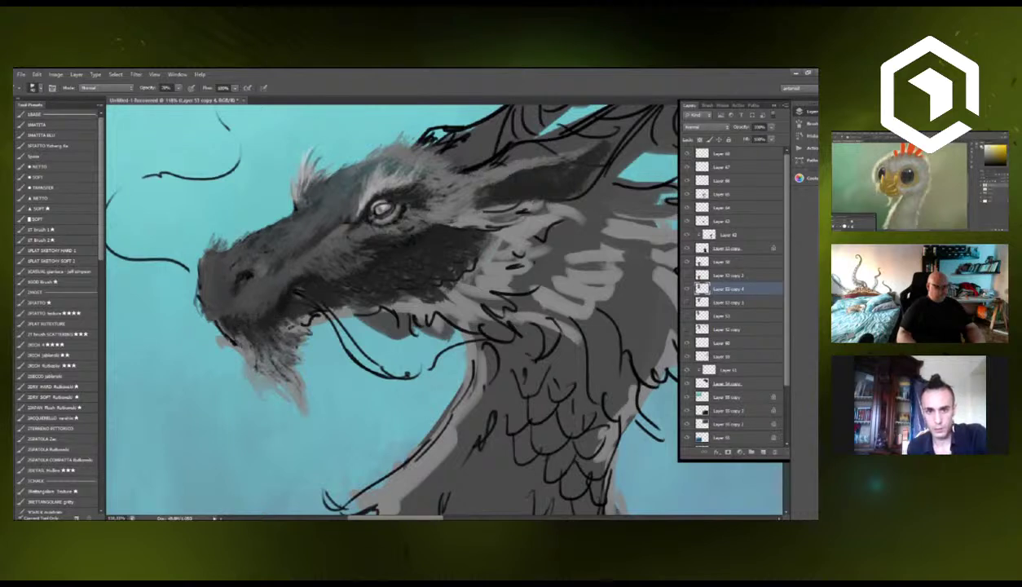
drag(263, 232, 248, 222)
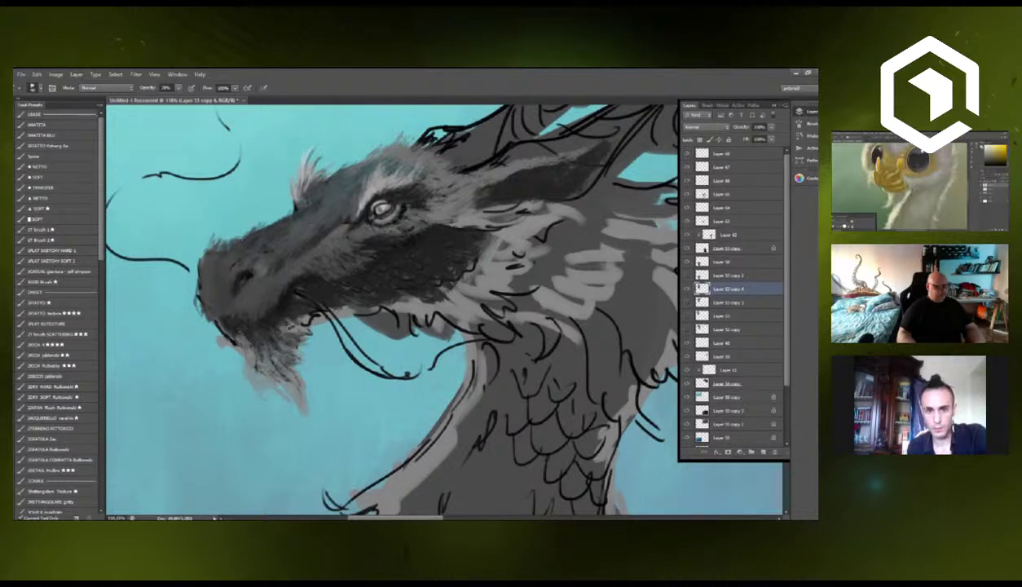
mouse_move(224, 282)
mouse_down()
mouse_move(216, 246)
mouse_move(266, 254)
mouse_up()
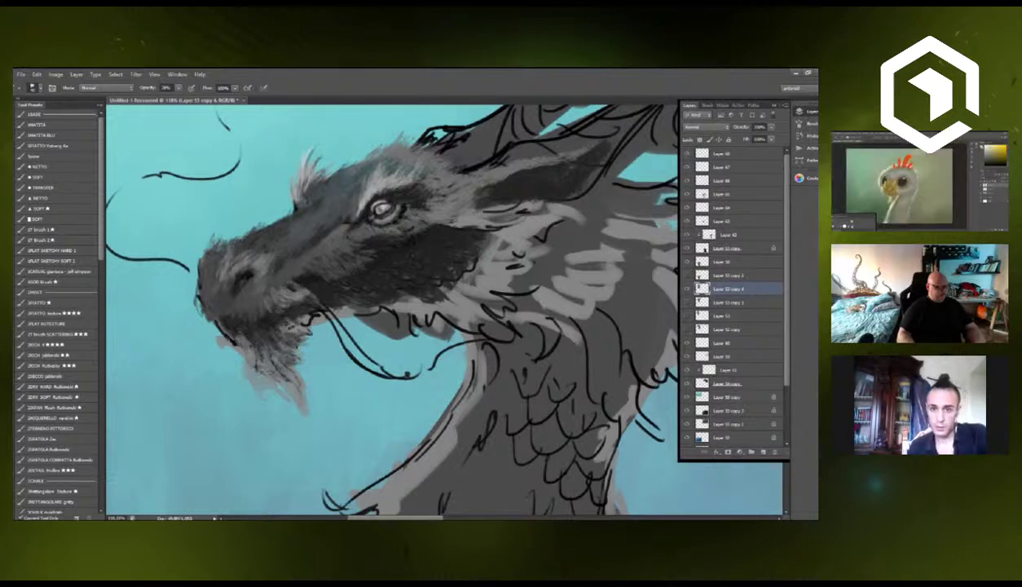
Paint a light root for the whisker at the mouth, darken the beard's front edge and clean up around the chin.
drag(285, 284, 335, 331)
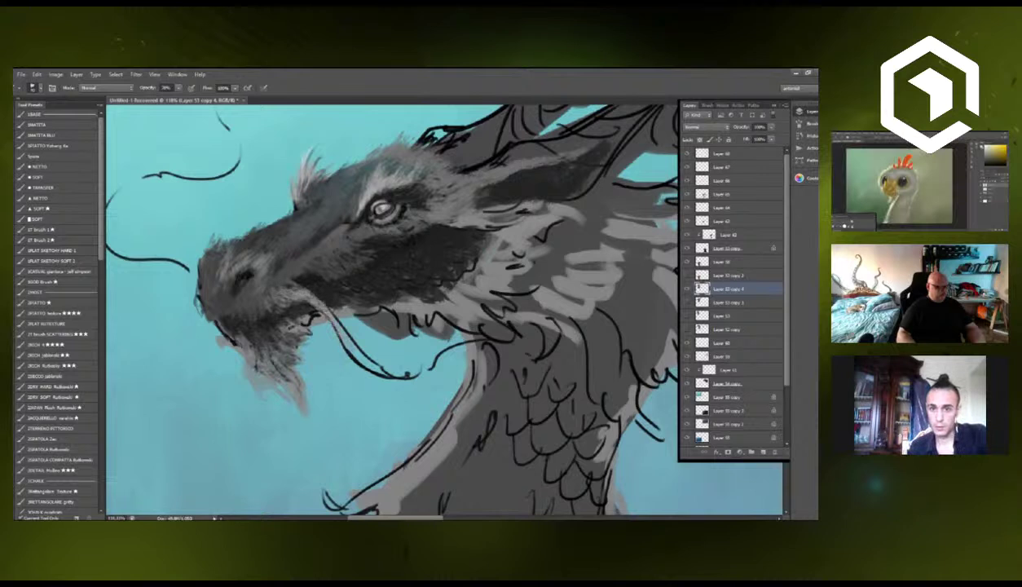
mouse_move(236, 323)
mouse_down()
mouse_move(222, 339)
mouse_move(215, 314)
mouse_move(245, 364)
mouse_up()
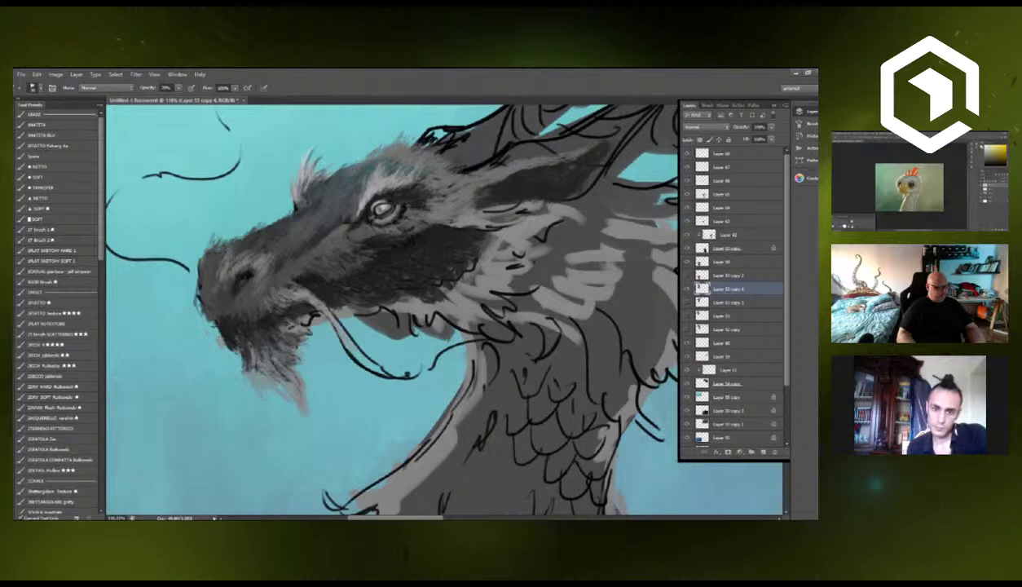
mouse_move(214, 316)
mouse_down()
mouse_move(241, 360)
mouse_move(233, 362)
mouse_move(248, 374)
mouse_move(264, 315)
mouse_move(298, 320)
mouse_move(313, 310)
mouse_up()
key(e)
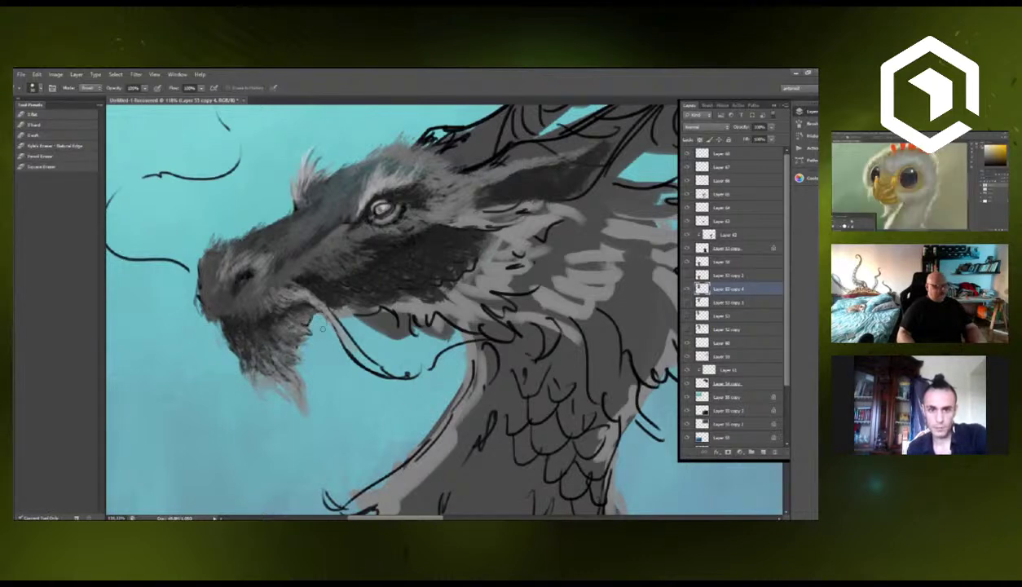
key(b)
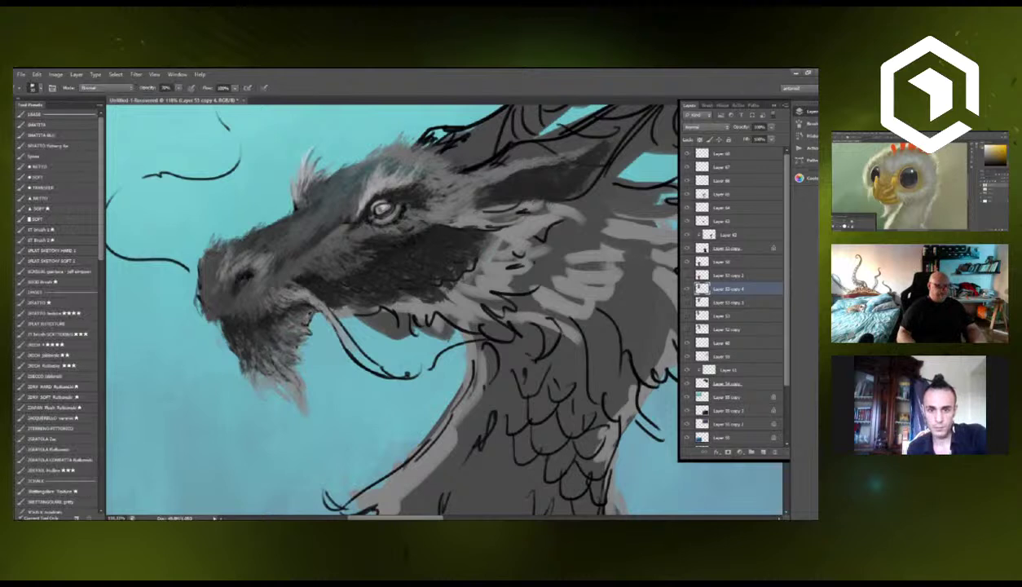
Clear the grey patch under the jaw behind the whisker and paint hanging fur tufts along the jaw's lower edge.
mouse_move(333, 307)
mouse_down()
mouse_move(378, 293)
mouse_move(397, 303)
mouse_move(370, 326)
mouse_move(370, 313)
mouse_move(386, 312)
mouse_move(386, 331)
mouse_move(399, 339)
mouse_up()
key(e)
key(b)
drag(398, 325, 418, 339)
mouse_move(405, 306)
mouse_down()
mouse_move(429, 322)
mouse_move(426, 305)
mouse_up()
drag(416, 304, 454, 328)
drag(441, 313, 474, 327)
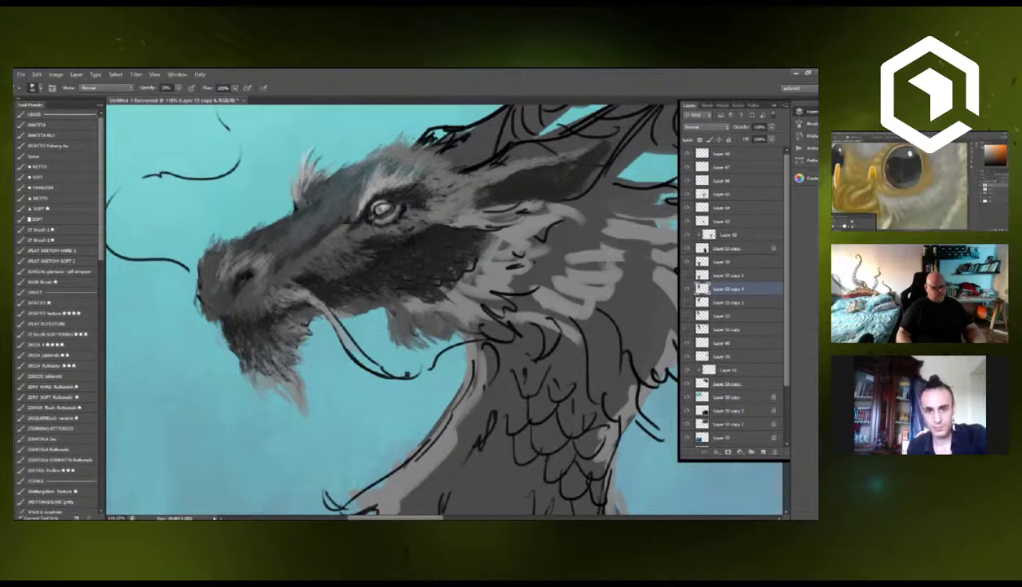
Paint layered dark fur strokes from the rear lower jaw up across the cheek to below the ear.
drag(395, 290, 410, 316)
mouse_move(403, 298)
mouse_down()
mouse_move(418, 330)
mouse_move(439, 334)
mouse_up()
mouse_move(423, 305)
mouse_down()
mouse_move(458, 340)
mouse_move(471, 331)
mouse_up()
mouse_move(456, 310)
mouse_down()
mouse_move(505, 336)
mouse_move(499, 327)
mouse_up()
drag(497, 300, 528, 326)
mouse_move(491, 292)
mouse_down()
mouse_move(528, 311)
mouse_move(495, 294)
mouse_up()
drag(542, 241, 501, 268)
drag(544, 223, 508, 248)
mouse_move(557, 200)
mouse_down()
mouse_move(515, 236)
mouse_move(515, 215)
mouse_move(483, 211)
mouse_up()
Build up fur strands across the dark jaw and cheek area between the mouth corner and the ear base.
drag(412, 266, 430, 282)
mouse_move(424, 274)
mouse_down()
mouse_move(442, 291)
mouse_move(454, 279)
mouse_up()
drag(424, 251, 458, 266)
drag(427, 222, 457, 253)
drag(436, 220, 466, 239)
mouse_move(414, 277)
mouse_down()
mouse_move(443, 295)
mouse_move(452, 282)
mouse_up()
mouse_move(442, 254)
mouse_down()
mouse_move(472, 276)
mouse_move(481, 255)
mouse_up()
drag(452, 212, 475, 225)
drag(468, 213, 502, 230)
mouse_move(477, 212)
mouse_down()
mouse_move(509, 204)
mouse_move(510, 242)
mouse_up()
mouse_move(499, 217)
mouse_down()
mouse_move(523, 206)
mouse_move(480, 219)
mouse_move(485, 233)
mouse_up()
Blend the cheek fur down into the throat and add finer hairs along the jaw and beside the eye.
mouse_move(528, 224)
mouse_down()
mouse_move(486, 247)
mouse_move(472, 289)
mouse_move(442, 318)
mouse_up()
drag(387, 277, 409, 292)
drag(404, 285, 427, 298)
drag(392, 267, 431, 293)
mouse_move(400, 251)
mouse_down()
mouse_move(444, 283)
mouse_move(418, 261)
mouse_up()
mouse_move(451, 231)
mouse_down()
mouse_move(418, 248)
mouse_move(405, 237)
mouse_move(425, 226)
mouse_up()
mouse_move(410, 202)
mouse_down()
mouse_move(429, 211)
mouse_move(434, 184)
mouse_up()
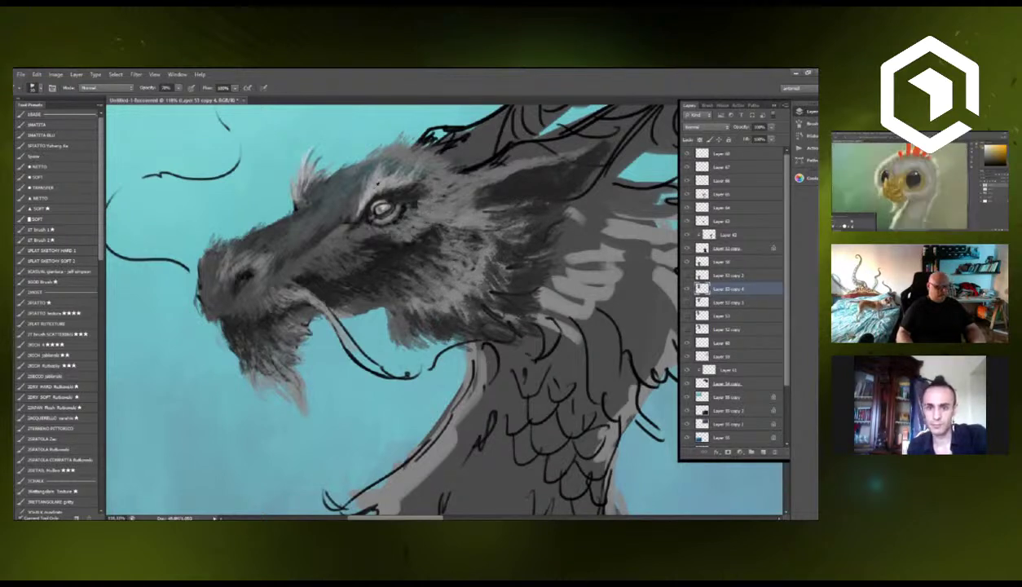
Paint light fur strands under the eye and across the upper cheek toward the ear base.
drag(350, 233, 363, 239)
drag(363, 227, 383, 236)
drag(373, 227, 403, 233)
mouse_move(403, 219)
mouse_down()
mouse_move(428, 219)
mouse_move(436, 193)
mouse_up()
drag(425, 191, 443, 178)
mouse_move(436, 176)
mouse_down()
mouse_move(462, 165)
mouse_move(475, 175)
mouse_up()
drag(444, 198, 463, 194)
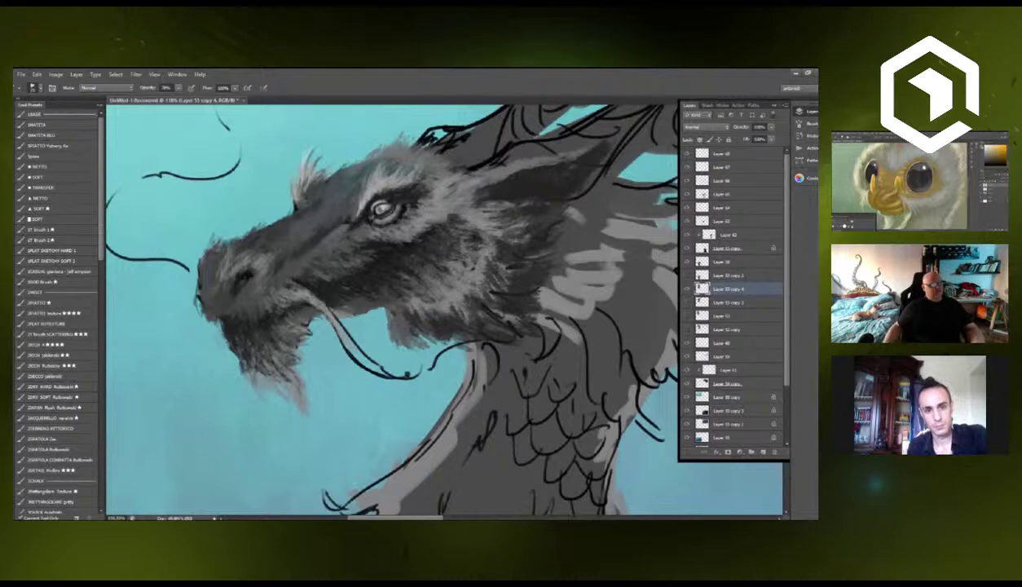
Switch to the grass-like fur brush tip and reduce its size for painting the cheek fur.
scroll(347, 278, down, 5)
key(ctrl+plus)
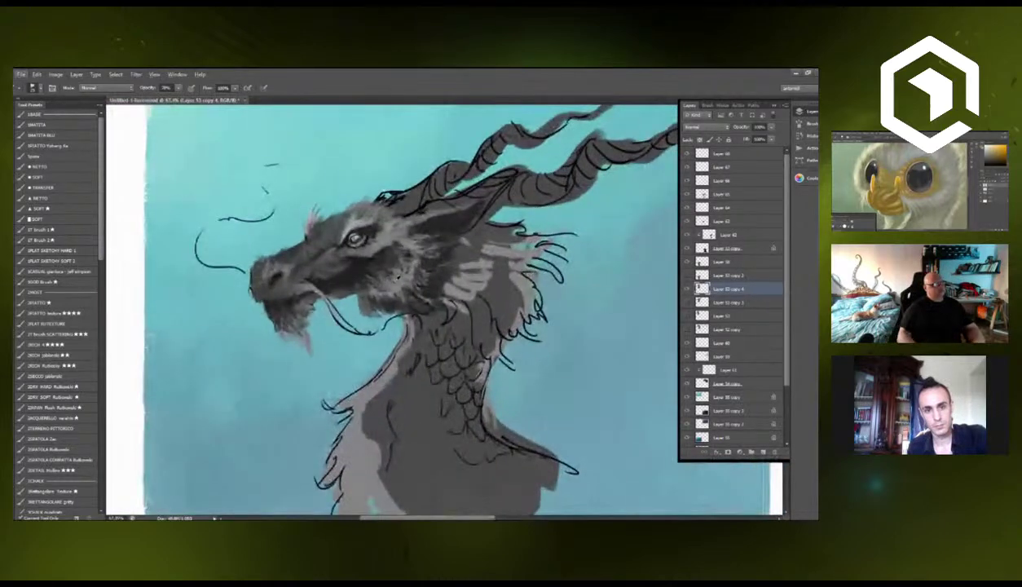
drag(440, 228, 371, 220)
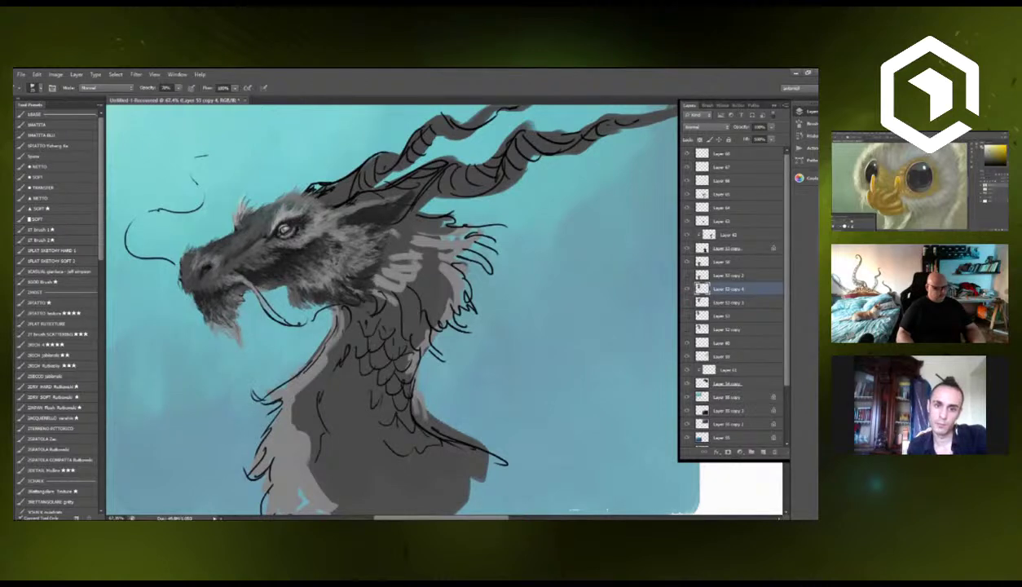
click(37, 87)
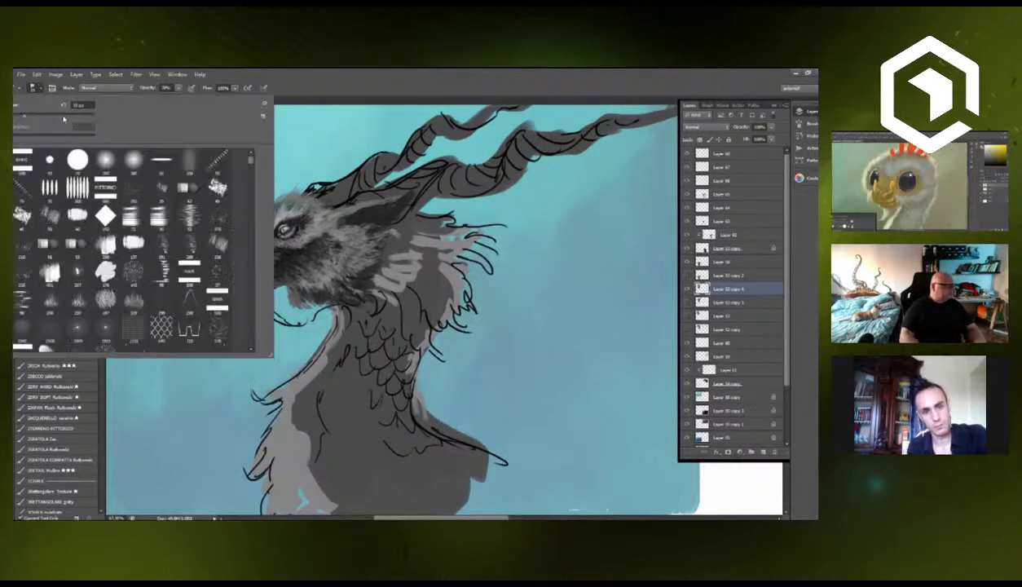
click(131, 299)
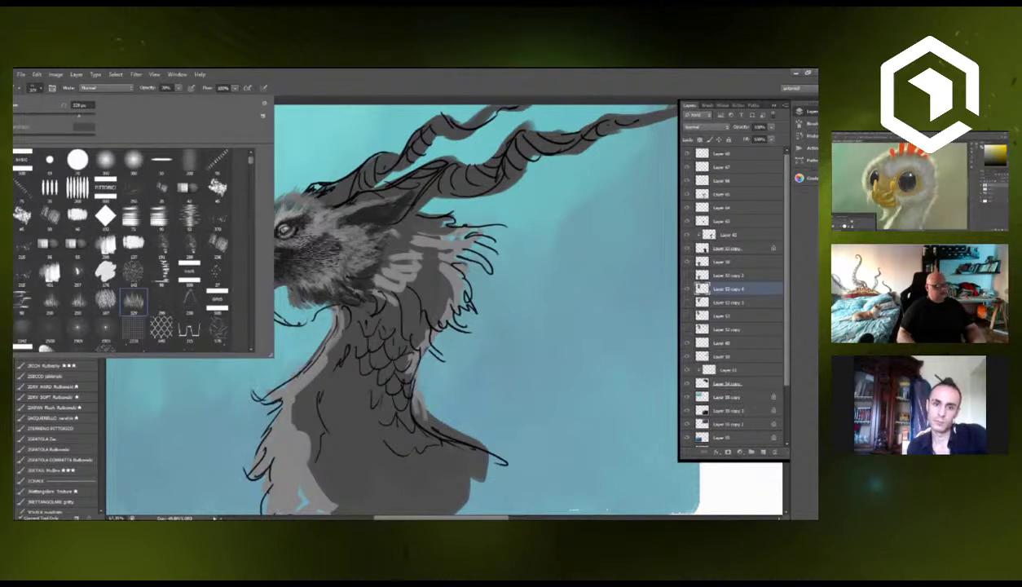
click(346, 246)
key(bracketleft)
key(bracketleft)
key(bracketleft)
key(bracketleft)
key(bracketleft)
key(bracketleft)
key(bracketleft)
key(bracketleft)
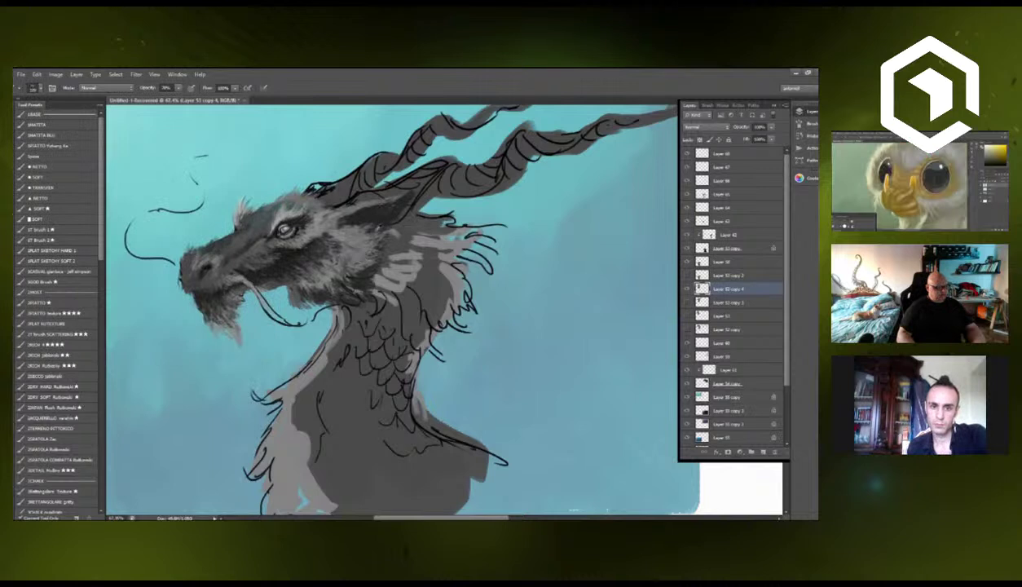
Brush soft fur over the cheek and blend the light stripes behind it into a fluffy ruff.
mouse_move(368, 238)
mouse_down()
mouse_move(337, 251)
mouse_move(326, 284)
mouse_move(326, 274)
mouse_up()
mouse_move(344, 231)
mouse_down()
mouse_move(309, 249)
mouse_move(324, 241)
mouse_up()
mouse_move(361, 208)
mouse_down()
mouse_move(325, 231)
mouse_move(322, 218)
mouse_up()
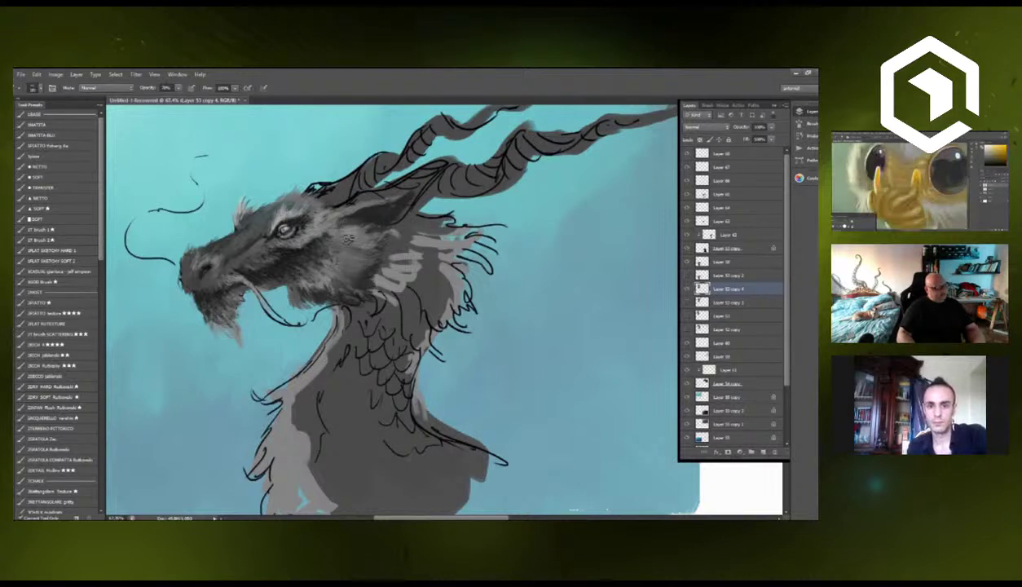
mouse_move(354, 232)
mouse_down()
mouse_move(339, 262)
mouse_move(324, 267)
mouse_move(319, 292)
mouse_move(352, 291)
mouse_up()
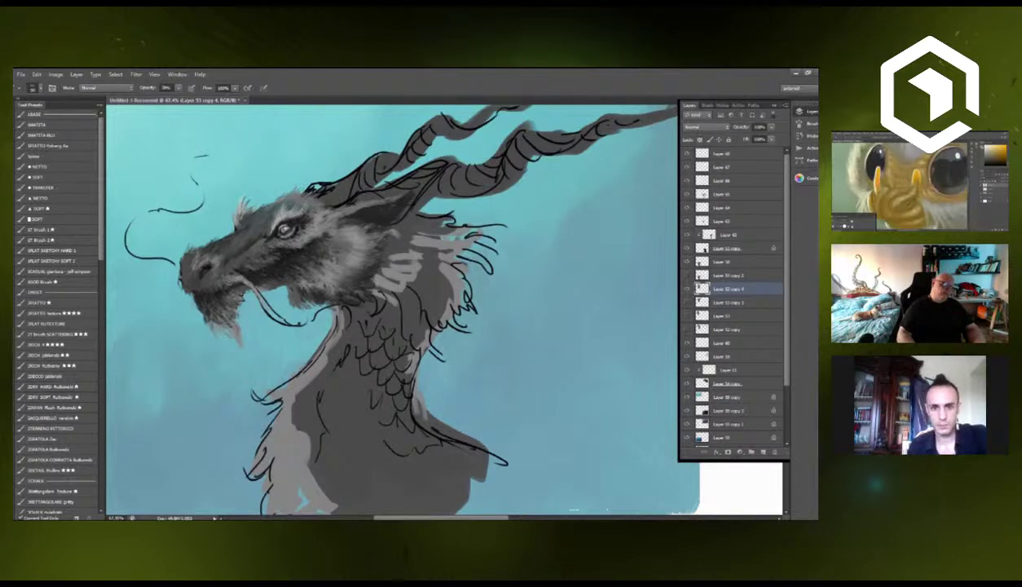
mouse_move(389, 227)
mouse_down()
mouse_move(421, 250)
mouse_move(414, 292)
mouse_move(463, 247)
mouse_move(390, 295)
mouse_move(408, 257)
mouse_move(392, 242)
mouse_move(398, 257)
mouse_move(373, 286)
mouse_up()
mouse_move(400, 210)
mouse_down()
mouse_move(425, 254)
mouse_move(414, 337)
mouse_up()
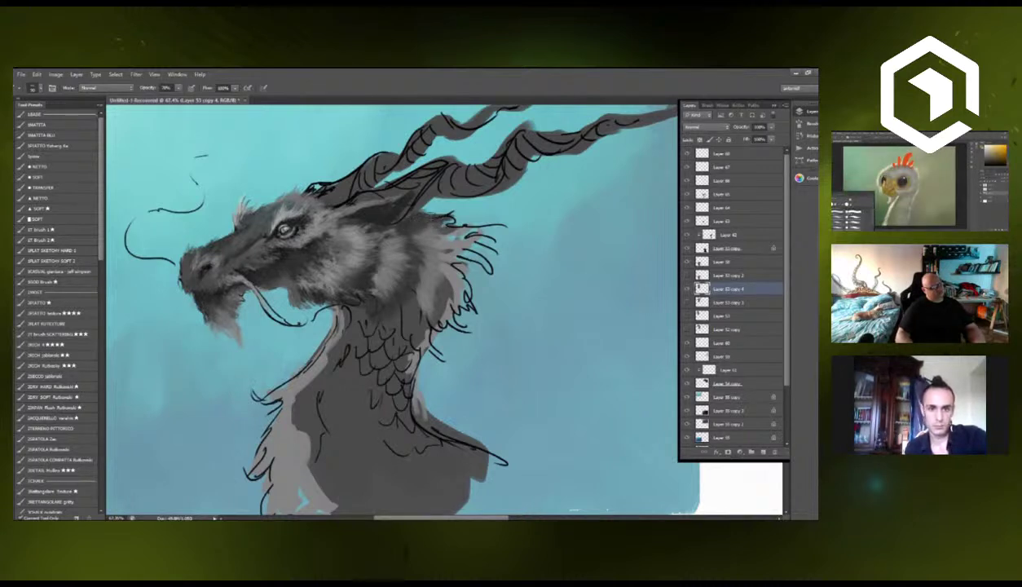
Cover the spiky sketch lines behind the cheek with soft ruff fur reaching down to the nape.
mouse_move(449, 221)
mouse_down()
mouse_move(499, 231)
mouse_move(505, 243)
mouse_move(457, 233)
mouse_move(444, 241)
mouse_move(462, 272)
mouse_move(445, 316)
mouse_up()
drag(466, 269, 410, 355)
mouse_move(433, 222)
mouse_down()
mouse_move(411, 207)
mouse_move(435, 272)
mouse_move(422, 261)
mouse_move(444, 233)
mouse_move(424, 226)
mouse_move(438, 215)
mouse_up()
mouse_move(432, 265)
mouse_down()
mouse_move(425, 304)
mouse_move(414, 293)
mouse_move(394, 324)
mouse_up()
mouse_move(425, 291)
mouse_down()
mouse_move(391, 388)
mouse_move(415, 402)
mouse_move(384, 344)
mouse_up()
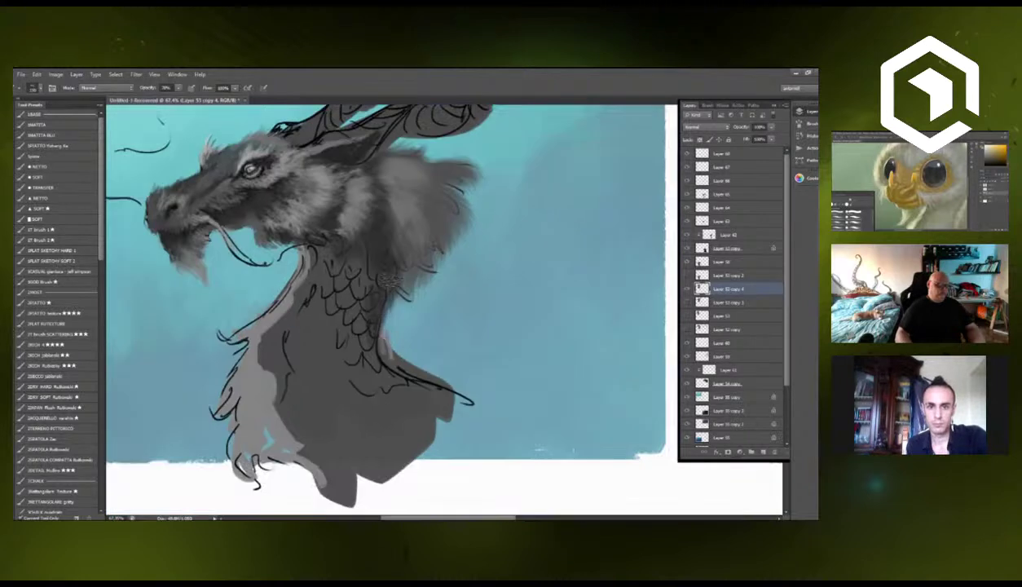
Paint dark fur down the back of the neck to the shoulder.
mouse_move(386, 259)
mouse_down()
mouse_move(375, 320)
mouse_move(397, 368)
mouse_move(422, 378)
mouse_up()
mouse_move(372, 303)
mouse_down()
mouse_move(397, 318)
mouse_move(383, 325)
mouse_move(422, 357)
mouse_move(401, 368)
mouse_move(439, 373)
mouse_move(426, 382)
mouse_move(404, 357)
mouse_move(445, 379)
mouse_move(395, 322)
mouse_move(410, 352)
mouse_up()
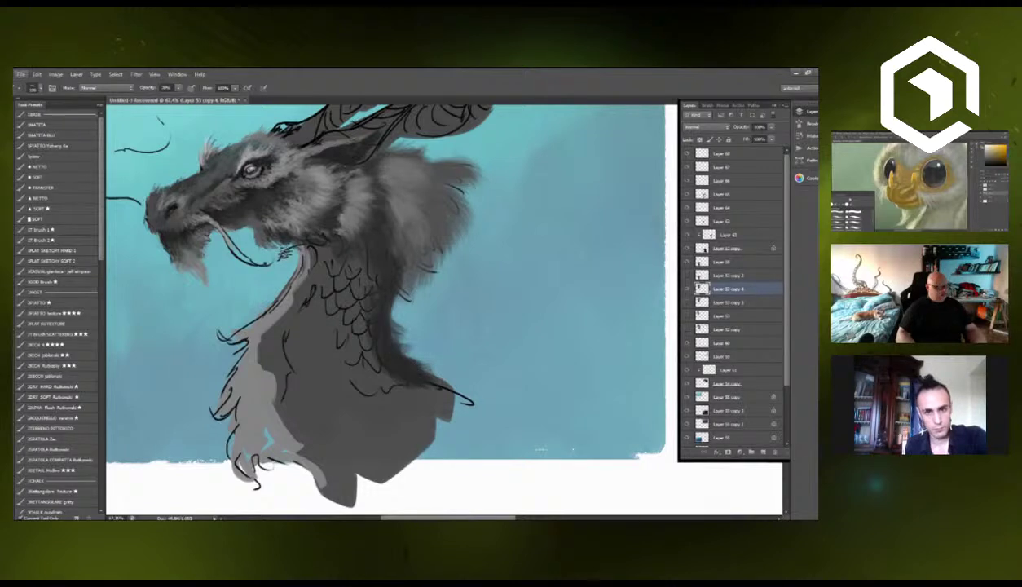
key(e)
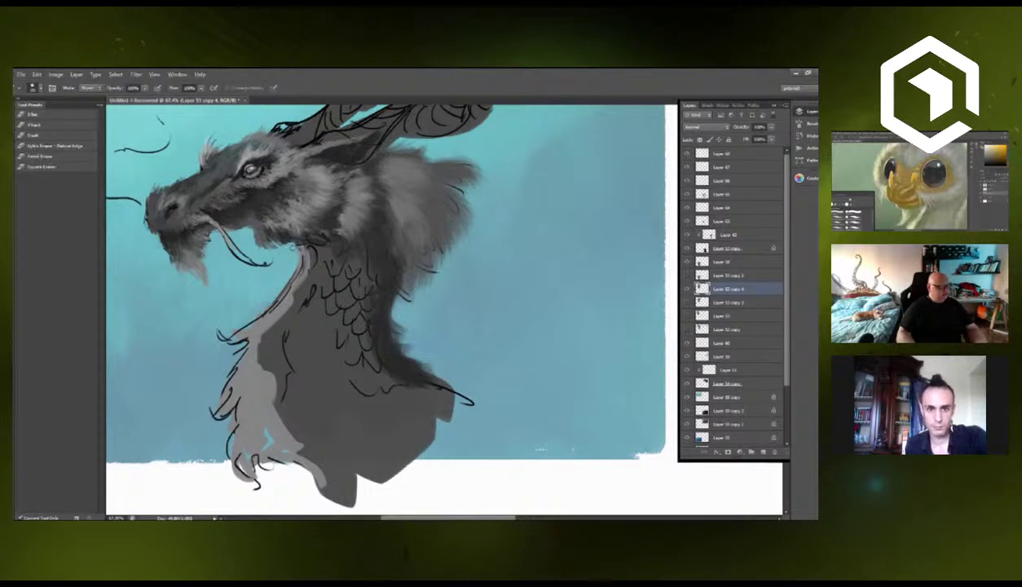
key(b)
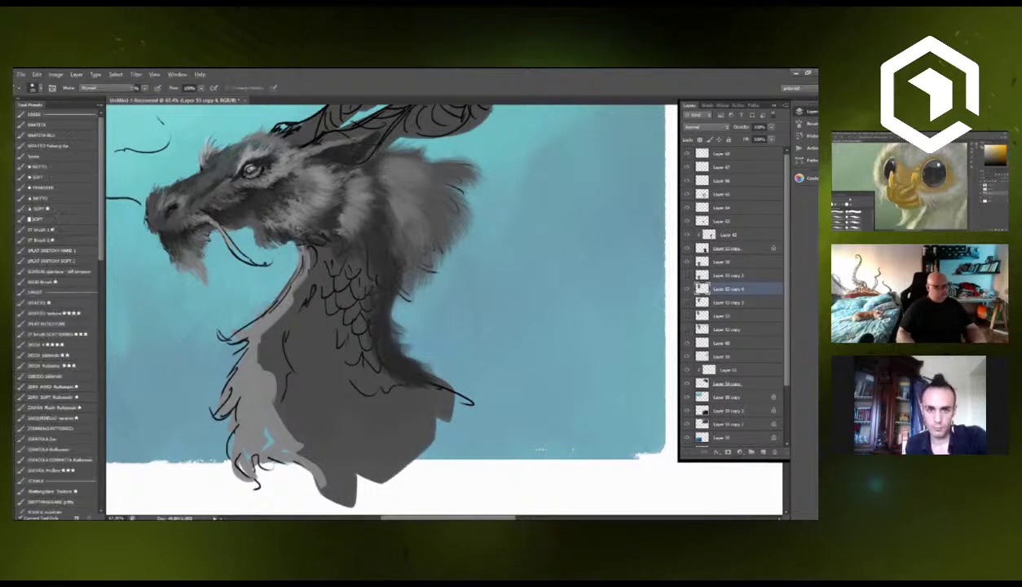
Paint light fur from the throat down the front of the neck to the chest, covering the sketched tufts.
mouse_move(303, 251)
mouse_down()
mouse_move(289, 287)
mouse_move(307, 259)
mouse_move(243, 327)
mouse_move(279, 294)
mouse_up()
mouse_move(241, 328)
mouse_down()
mouse_move(215, 321)
mouse_move(246, 329)
mouse_move(273, 285)
mouse_move(235, 341)
mouse_up()
mouse_move(285, 266)
mouse_down()
mouse_move(263, 337)
mouse_move(264, 328)
mouse_move(243, 347)
mouse_move(231, 419)
mouse_move(239, 359)
mouse_move(211, 421)
mouse_up()
drag(252, 365, 220, 466)
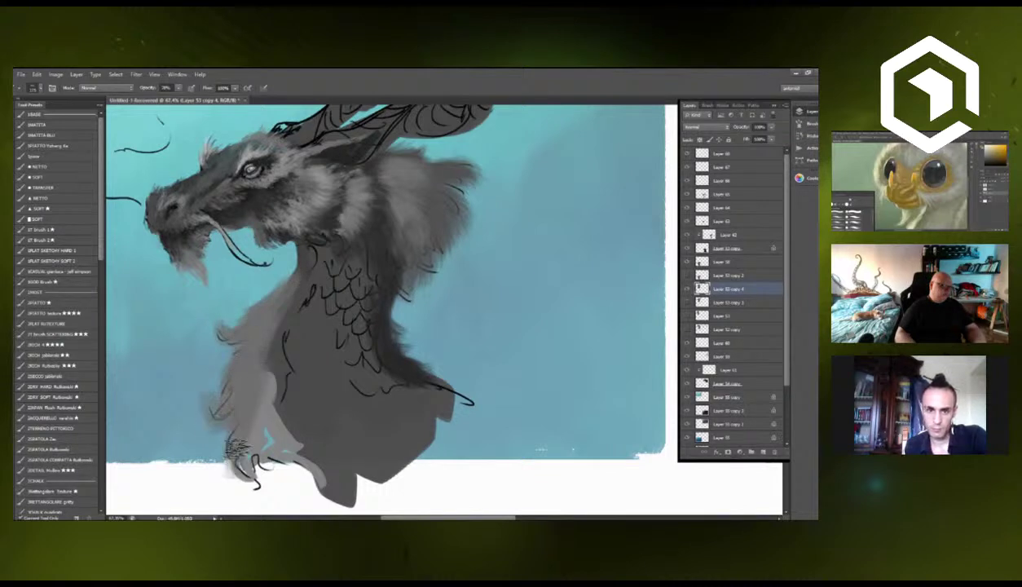
mouse_move(261, 420)
mouse_down()
mouse_move(240, 473)
mouse_move(246, 418)
mouse_move(256, 479)
mouse_move(256, 436)
mouse_move(293, 473)
mouse_up()
drag(259, 364, 263, 400)
mouse_move(265, 338)
mouse_down()
mouse_move(259, 374)
mouse_move(262, 318)
mouse_move(277, 290)
mouse_up()
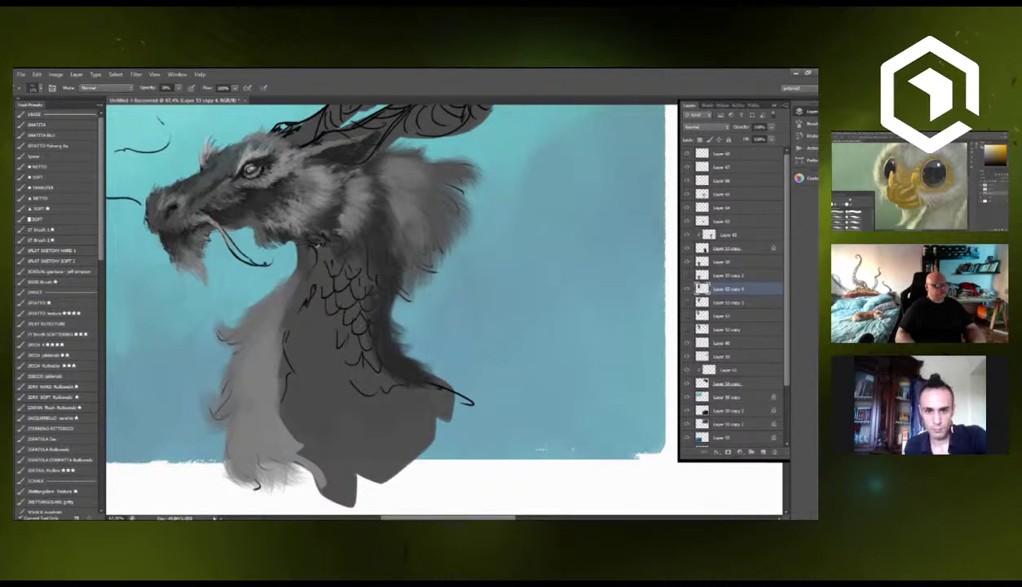
Darken the neck and shoulder, covering the sketched scales and blending the edge into the light chest fur.
drag(289, 254, 285, 289)
mouse_move(268, 326)
mouse_down()
mouse_move(258, 398)
mouse_move(260, 381)
mouse_move(287, 453)
mouse_move(308, 461)
mouse_up()
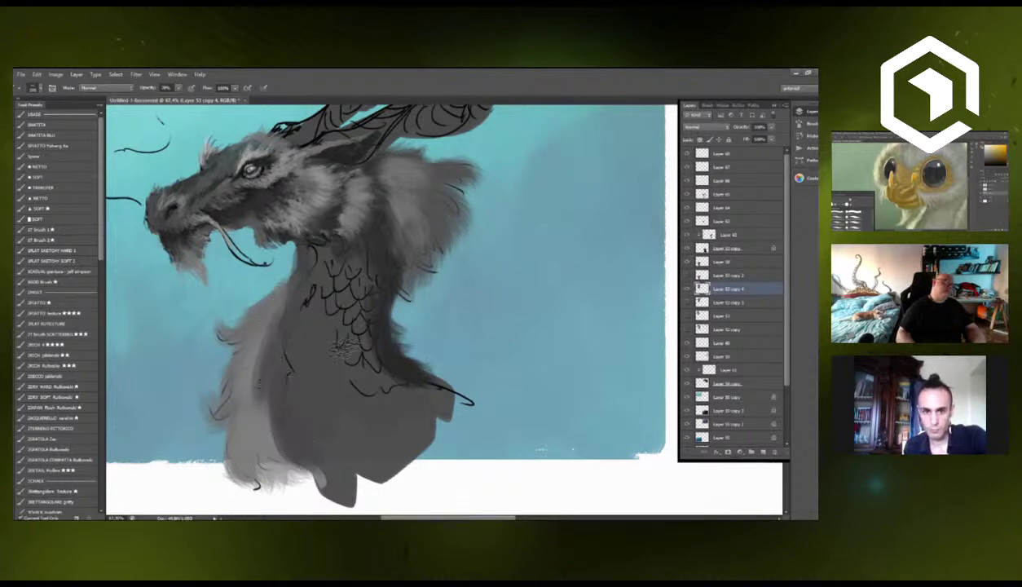
drag(358, 292, 359, 332)
drag(364, 274, 358, 281)
mouse_move(360, 335)
mouse_down()
mouse_move(431, 402)
mouse_move(436, 395)
mouse_move(359, 334)
mouse_move(358, 310)
mouse_move(349, 310)
mouse_move(326, 248)
mouse_move(310, 318)
mouse_move(319, 231)
mouse_move(334, 293)
mouse_move(351, 298)
mouse_move(348, 349)
mouse_move(316, 357)
mouse_move(317, 310)
mouse_move(324, 460)
mouse_move(308, 407)
mouse_move(339, 469)
mouse_move(361, 398)
mouse_move(353, 303)
mouse_move(297, 367)
mouse_move(294, 432)
mouse_move(288, 363)
mouse_move(277, 373)
mouse_move(299, 477)
mouse_move(306, 439)
mouse_move(344, 385)
mouse_move(428, 414)
mouse_move(326, 331)
mouse_up()
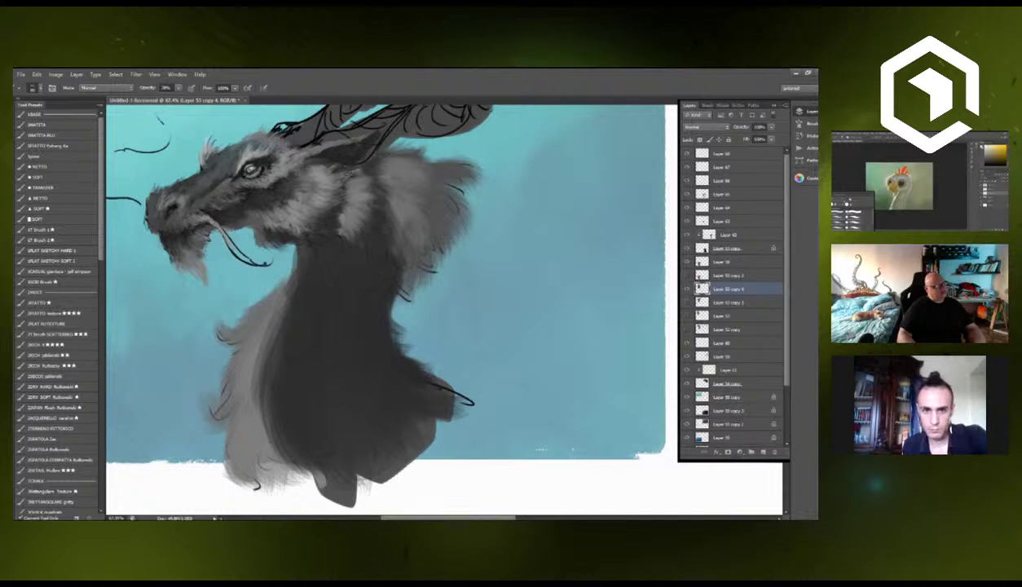
Paint over the leftover lines at the nape and ruff edge and extend the ruff with loose wisps of fur.
drag(287, 205, 296, 267)
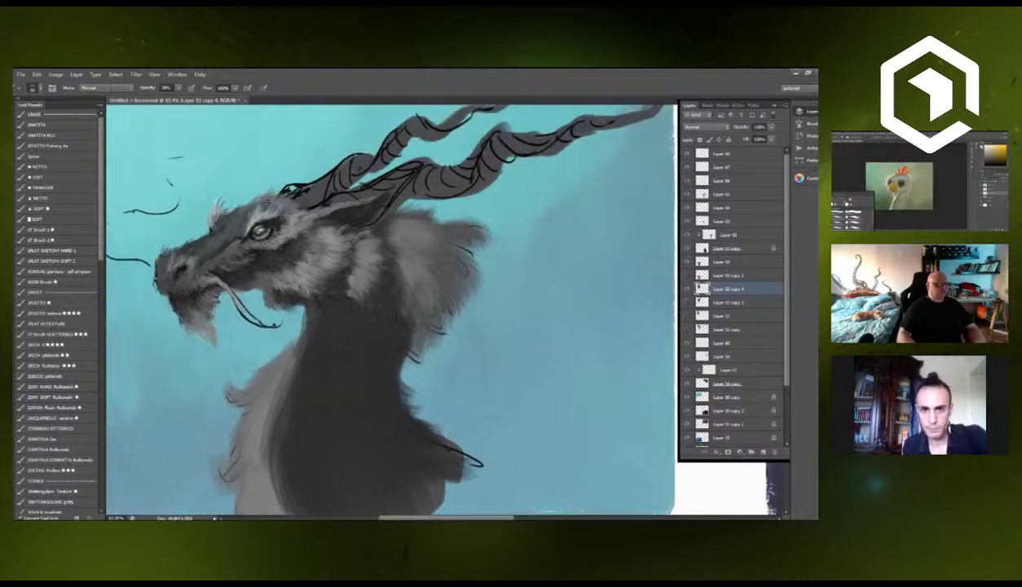
scroll(341, 197, up, 1)
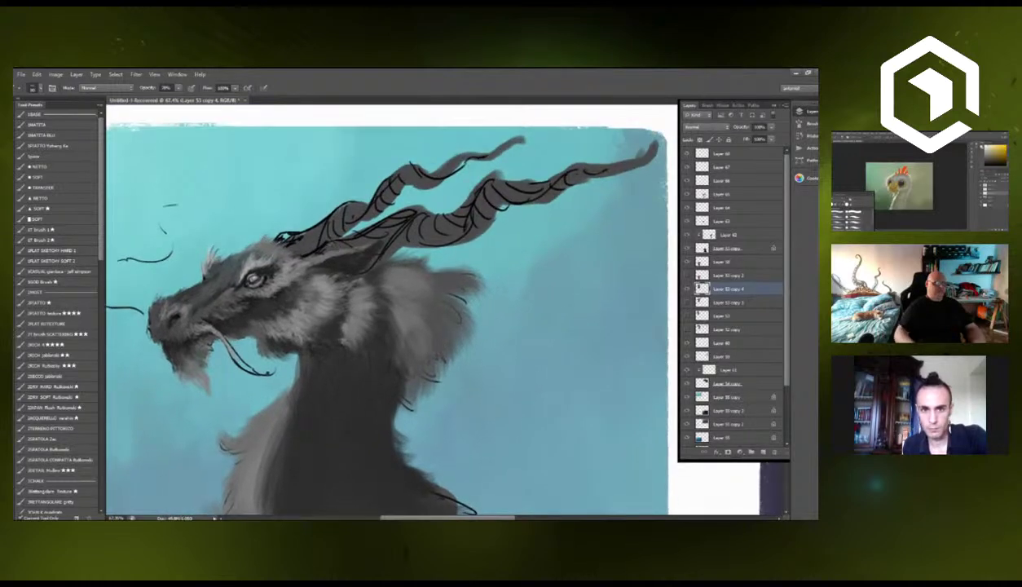
scroll(341, 197, down, 2)
scroll(351, 231, up, 1)
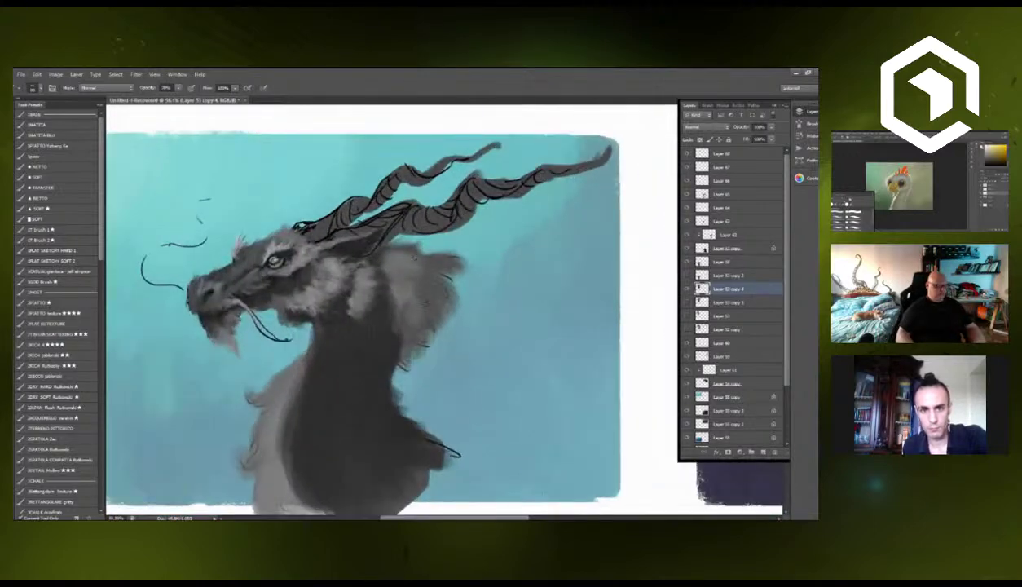
drag(396, 351, 399, 378)
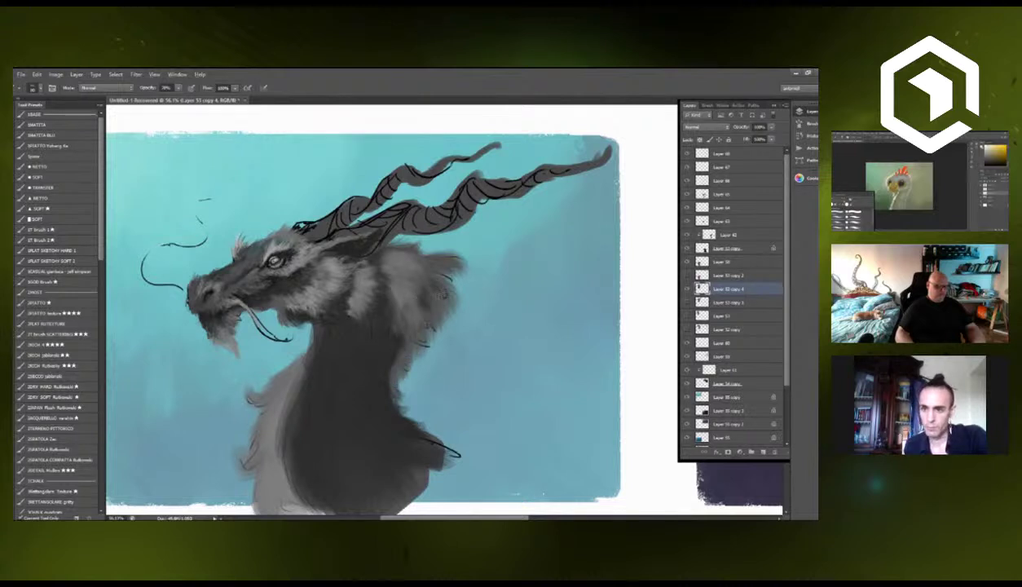
drag(440, 293, 430, 273)
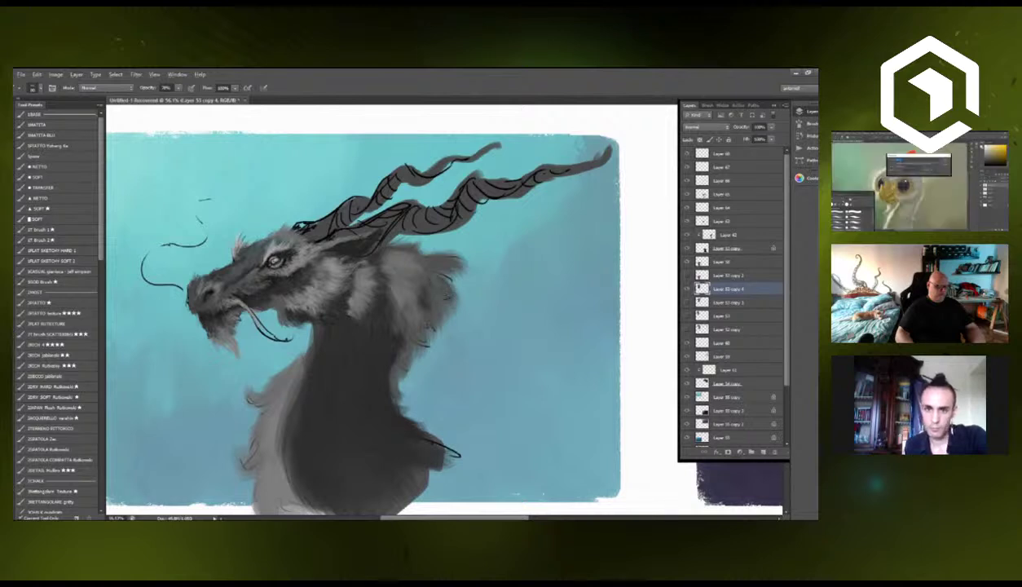
drag(425, 342, 412, 357)
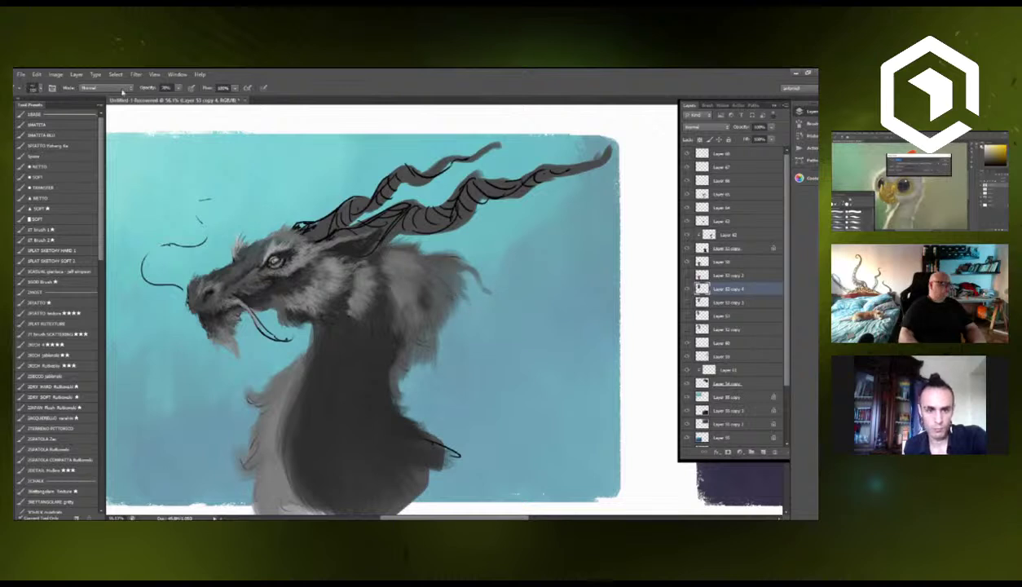
Set the brush mode to Clear and erase the stray wisps along the ruff's rear edge.
click(92, 88)
click(99, 118)
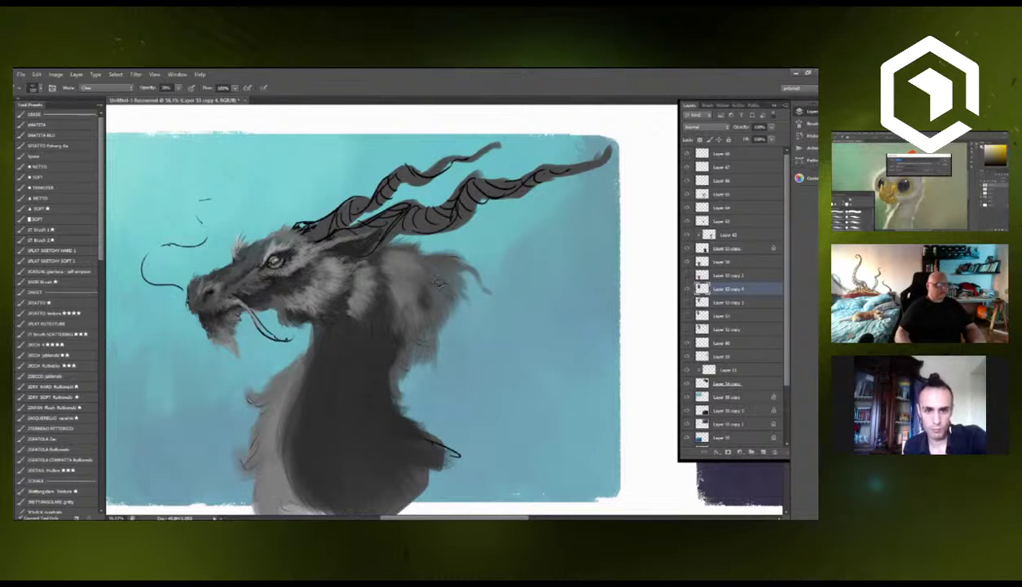
mouse_move(444, 267)
mouse_down()
mouse_move(464, 293)
mouse_move(472, 279)
mouse_move(462, 261)
mouse_move(473, 281)
mouse_up()
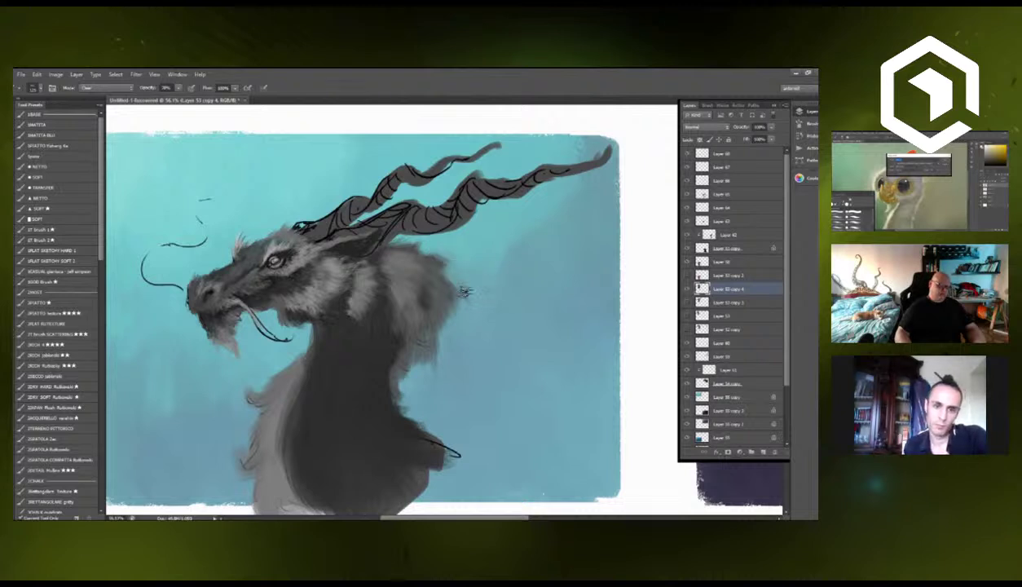
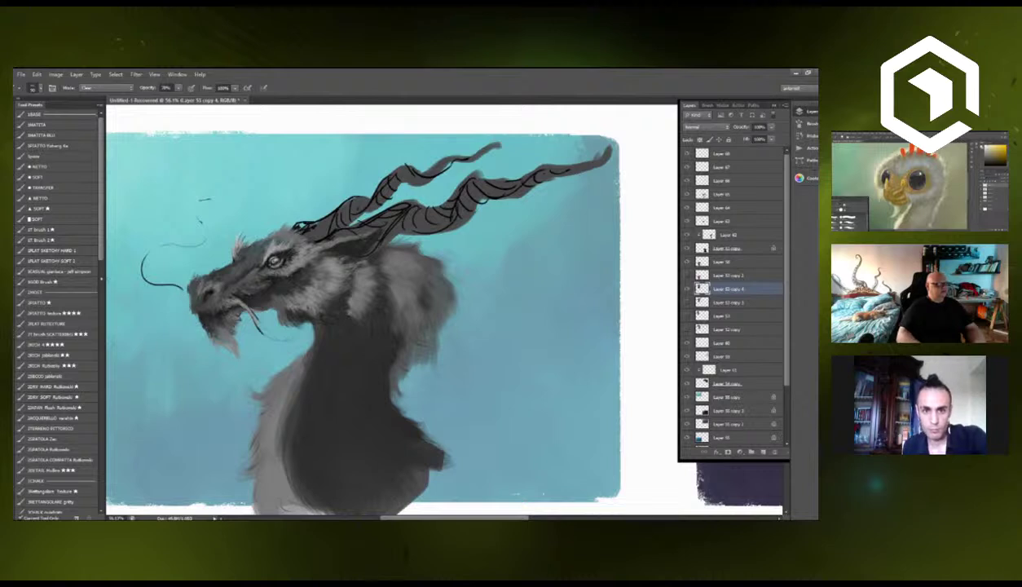
Return the brush mode to Normal and paint a dark curve where the nape meets the shoulder.
key(alt)
click(105, 90)
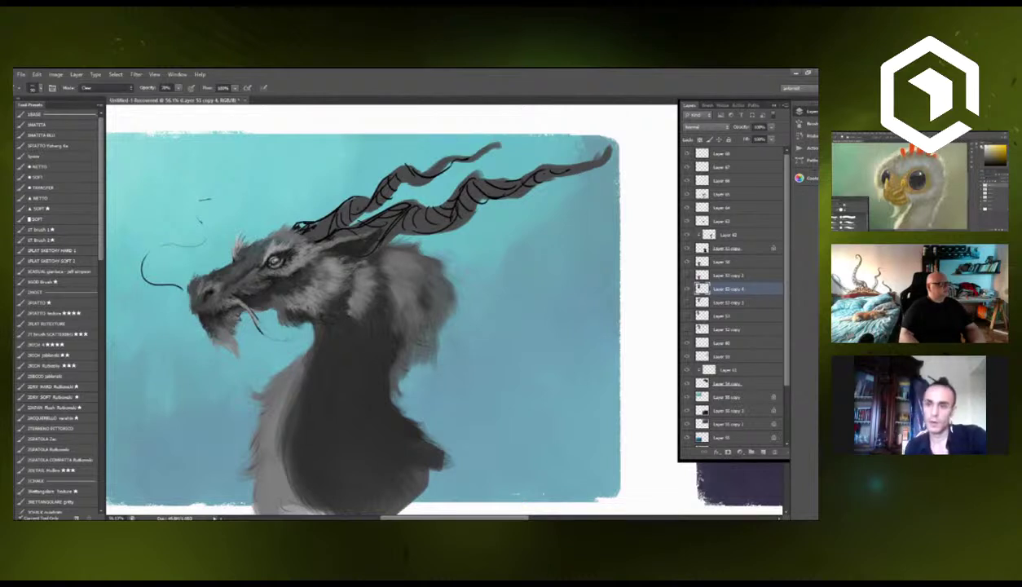
click(102, 95)
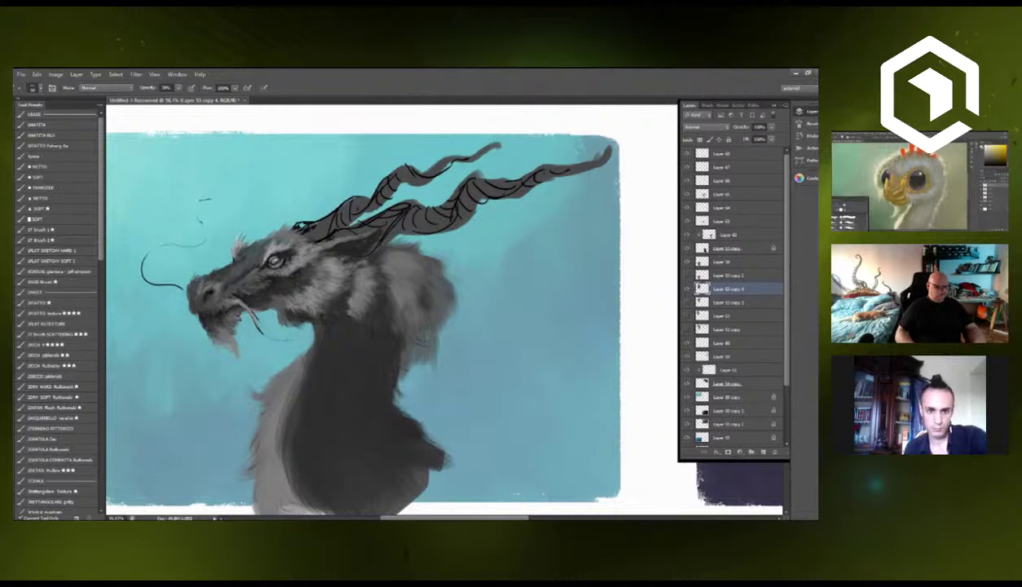
drag(397, 384, 389, 403)
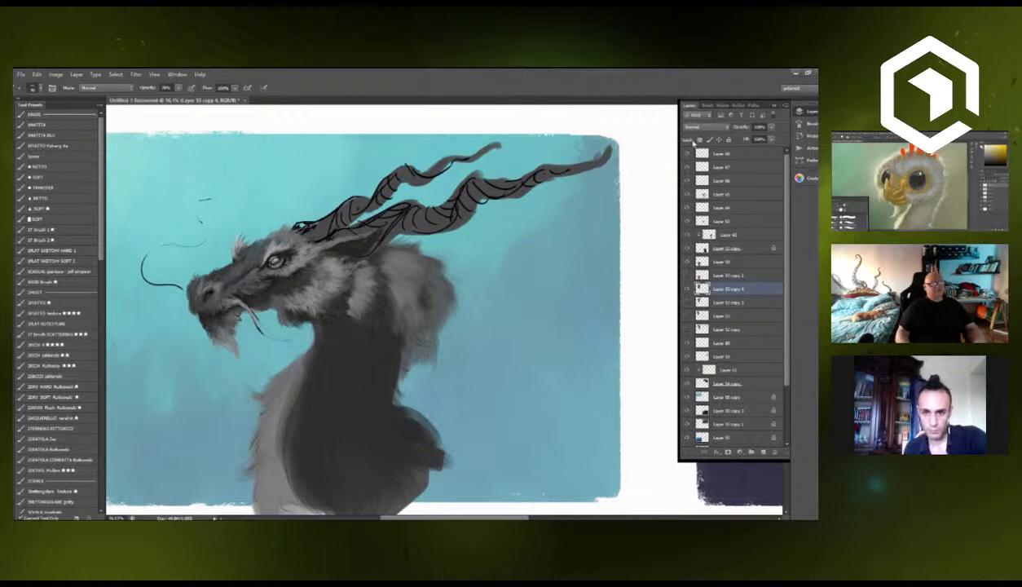
Lock the layer's transparent pixels and choose the square SOFT brush preset.
click(697, 141)
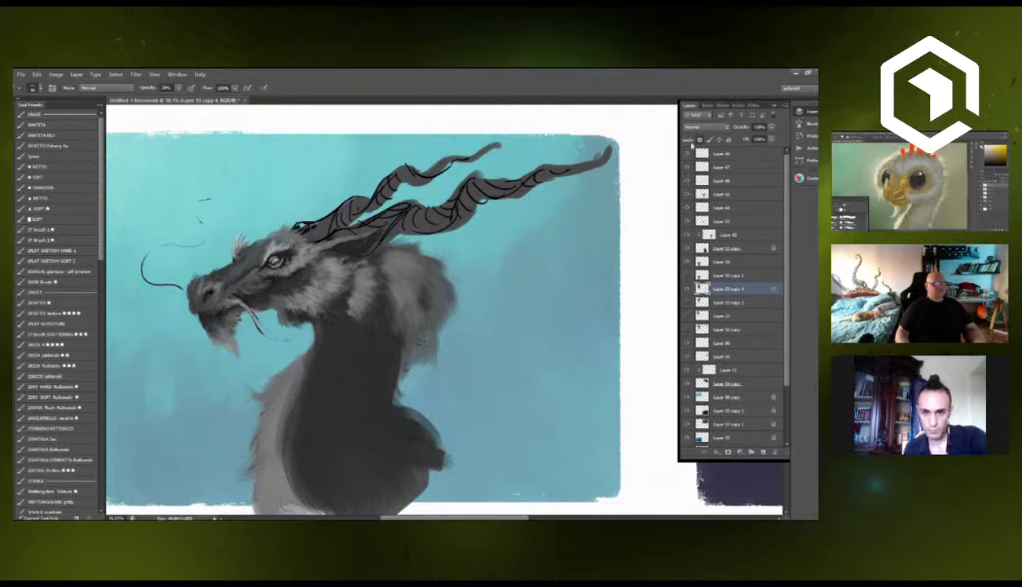
click(58, 188)
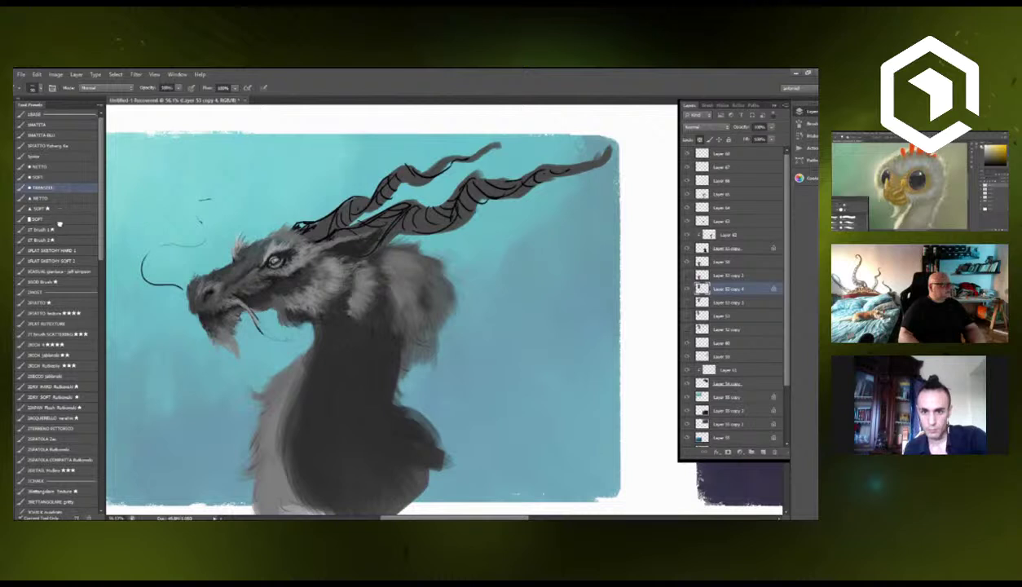
click(59, 219)
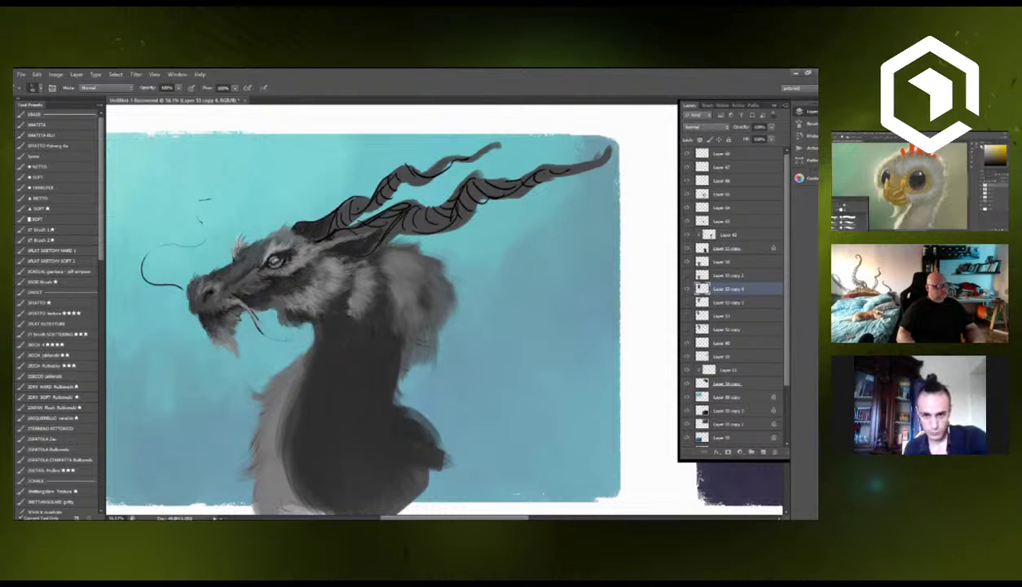
Paint over the far horn's line sketch with dark strokes, shaping its twisted bands from the base towards the tip.
mouse_move(333, 201)
mouse_down()
mouse_move(326, 224)
mouse_move(359, 207)
mouse_up()
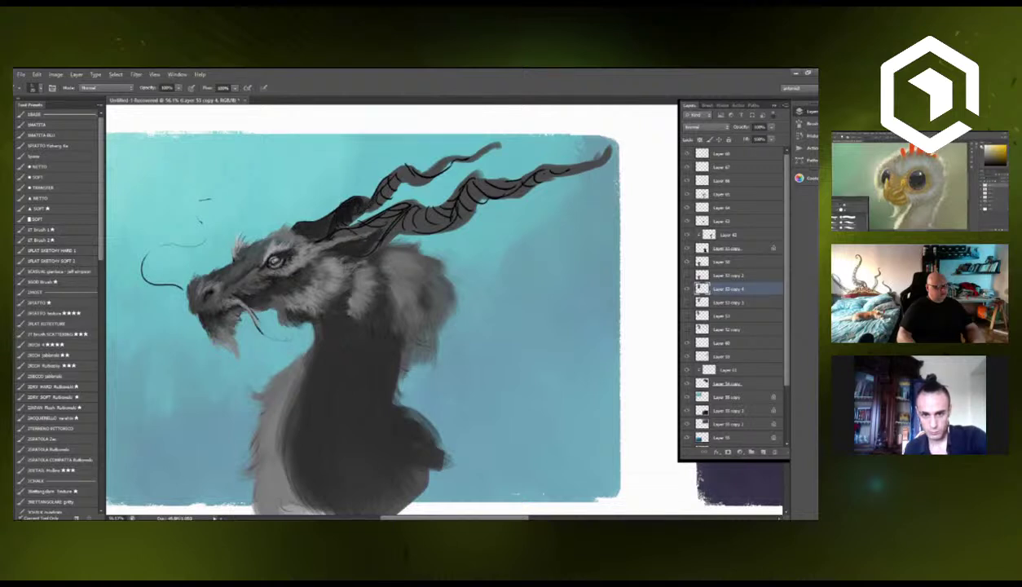
drag(381, 164, 348, 216)
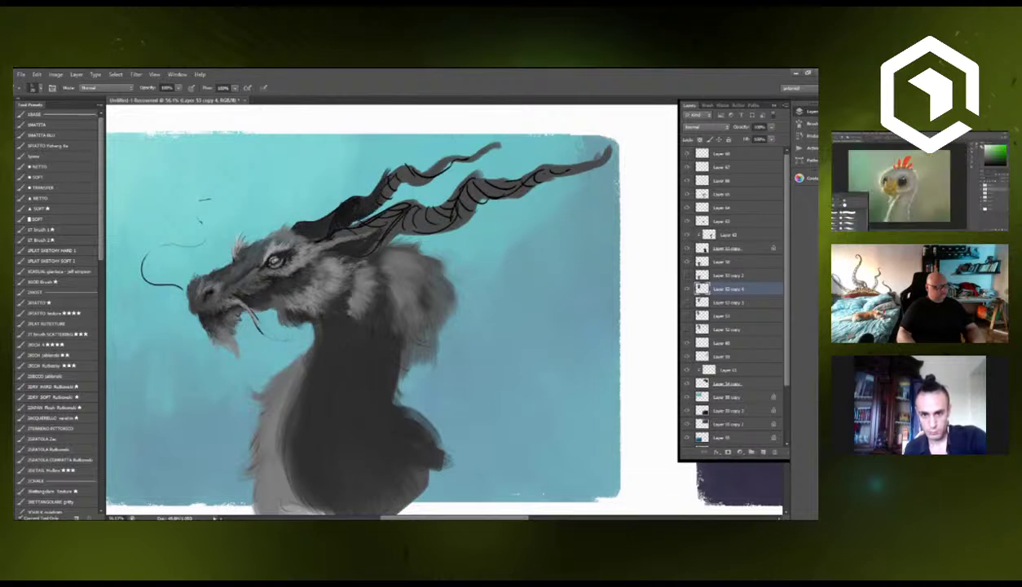
drag(386, 168, 377, 189)
drag(400, 170, 379, 192)
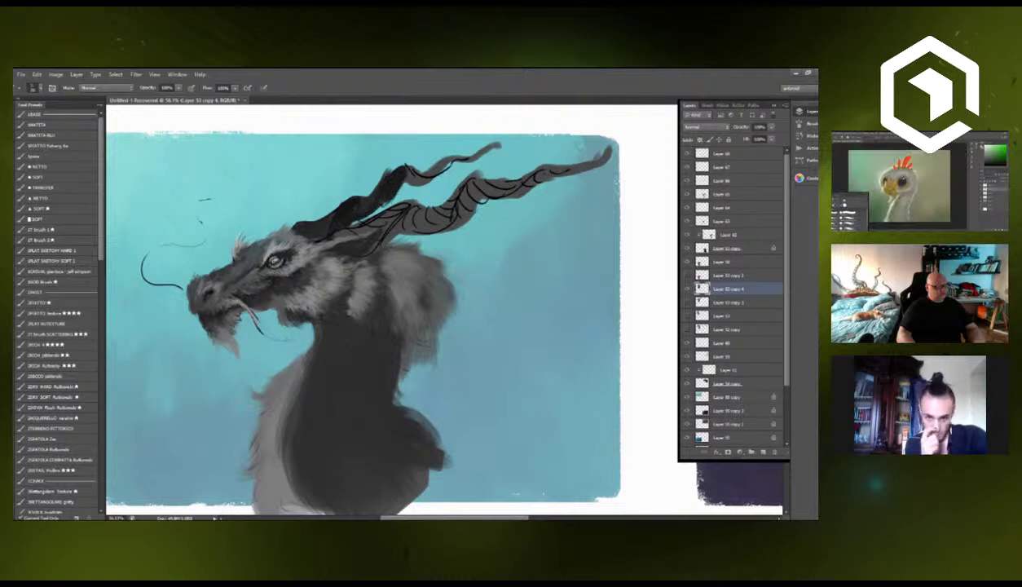
mouse_move(432, 152)
mouse_down()
mouse_move(407, 182)
mouse_move(425, 175)
mouse_up()
drag(440, 156, 432, 165)
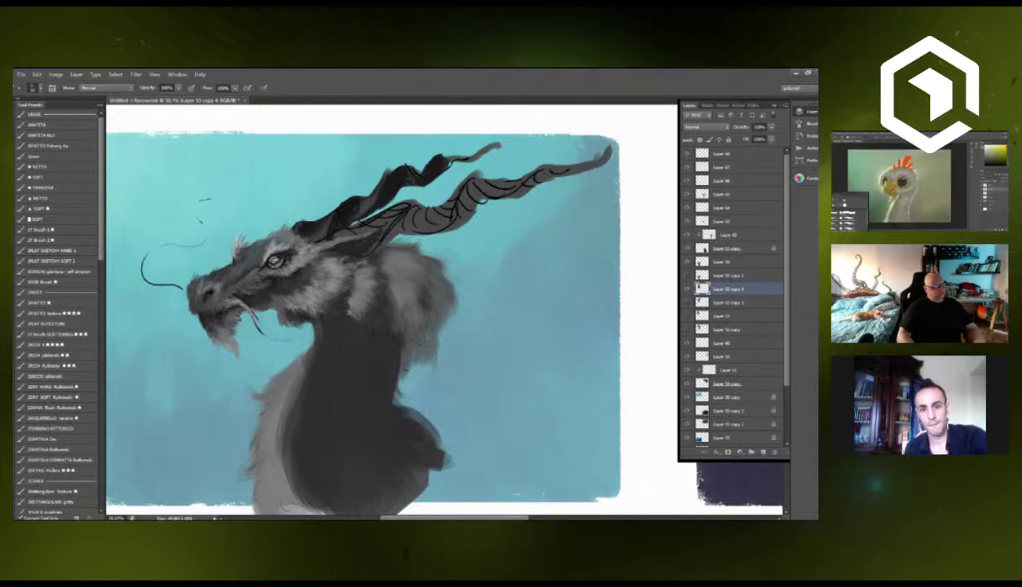
Erase the far horn's thin end, retouch its dark edge and clean up the gap between the two horns.
key(e)
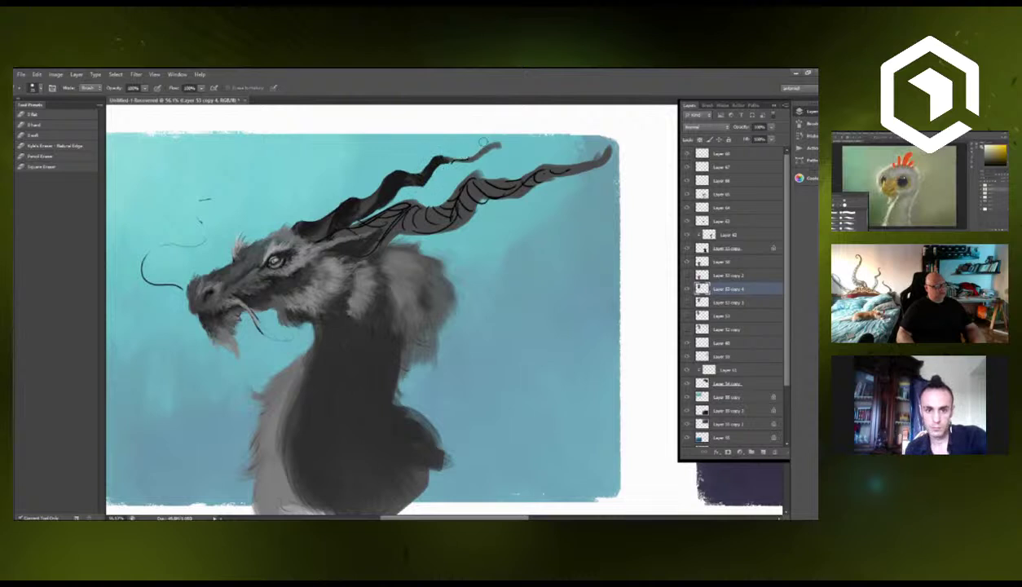
drag(448, 163, 494, 133)
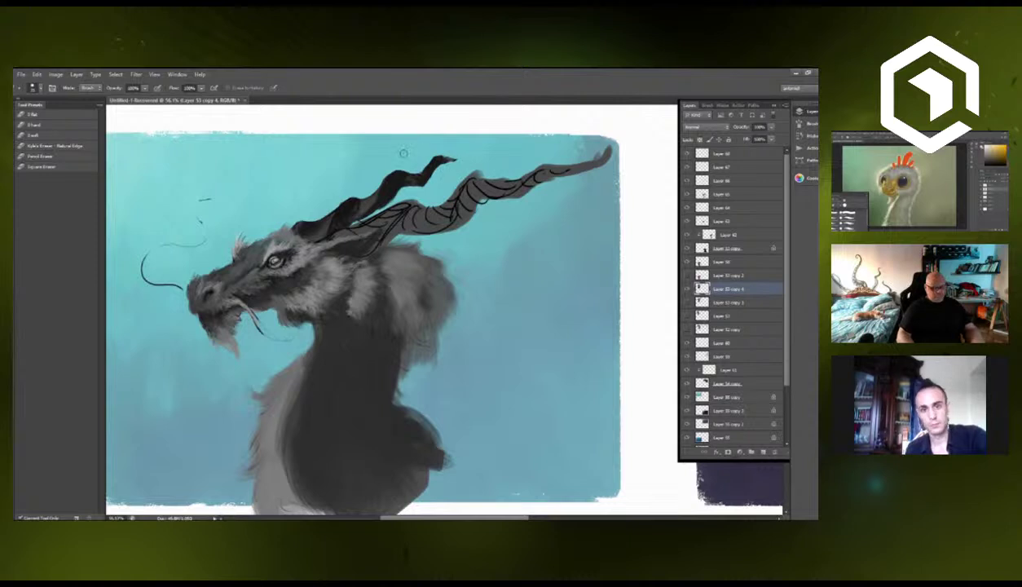
key(b)
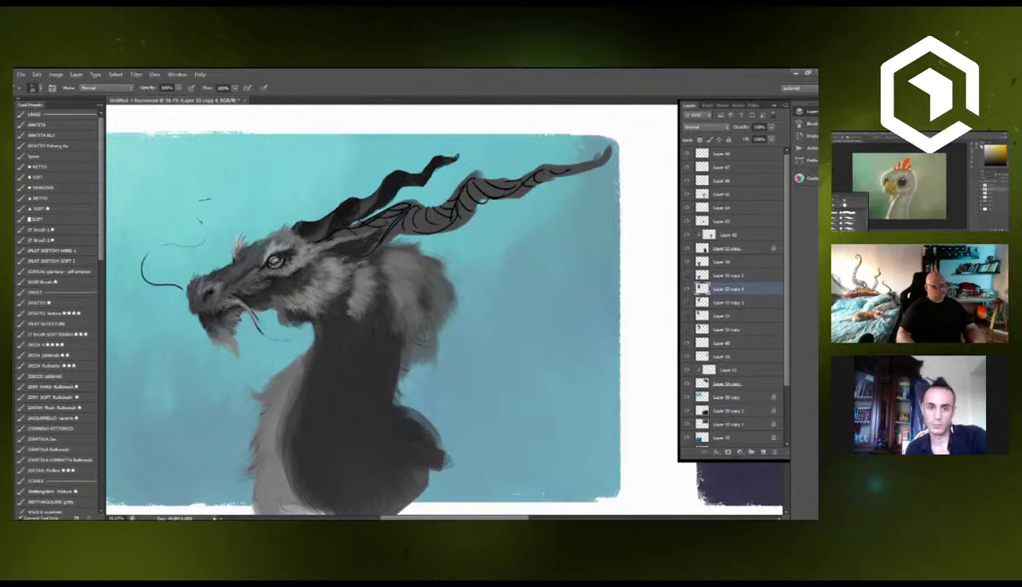
drag(364, 211, 377, 203)
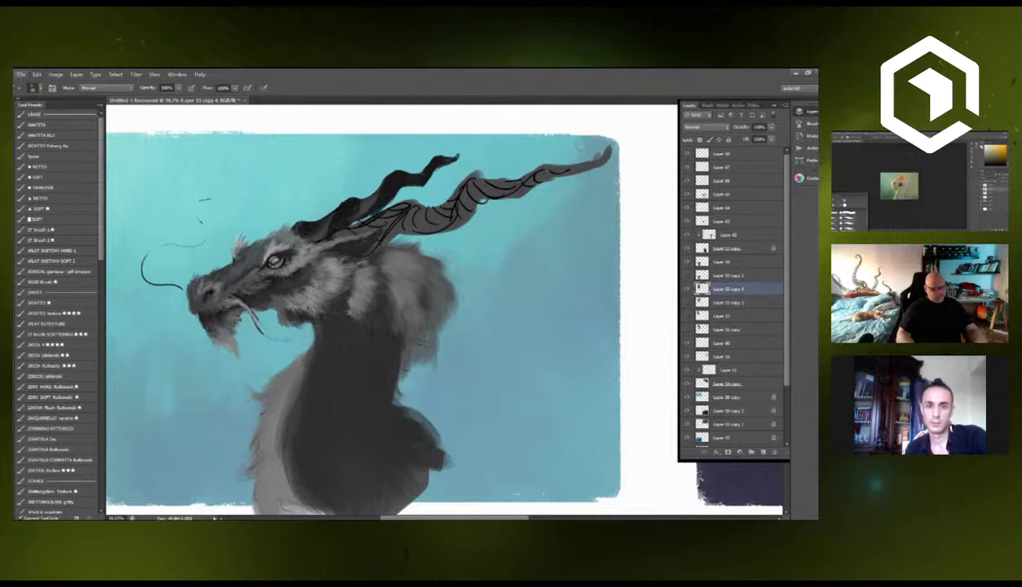
key(e)
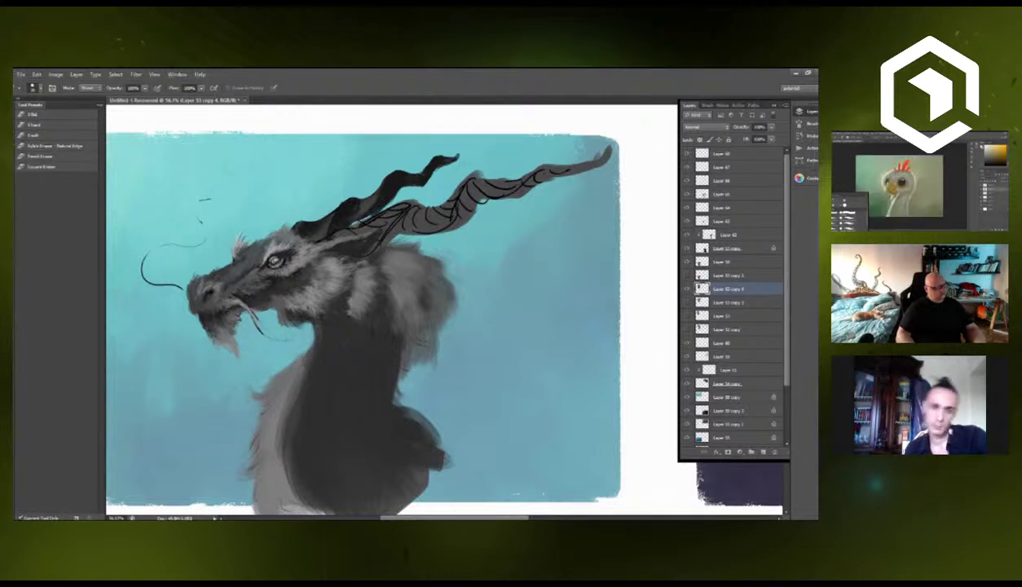
key(b)
key(e)
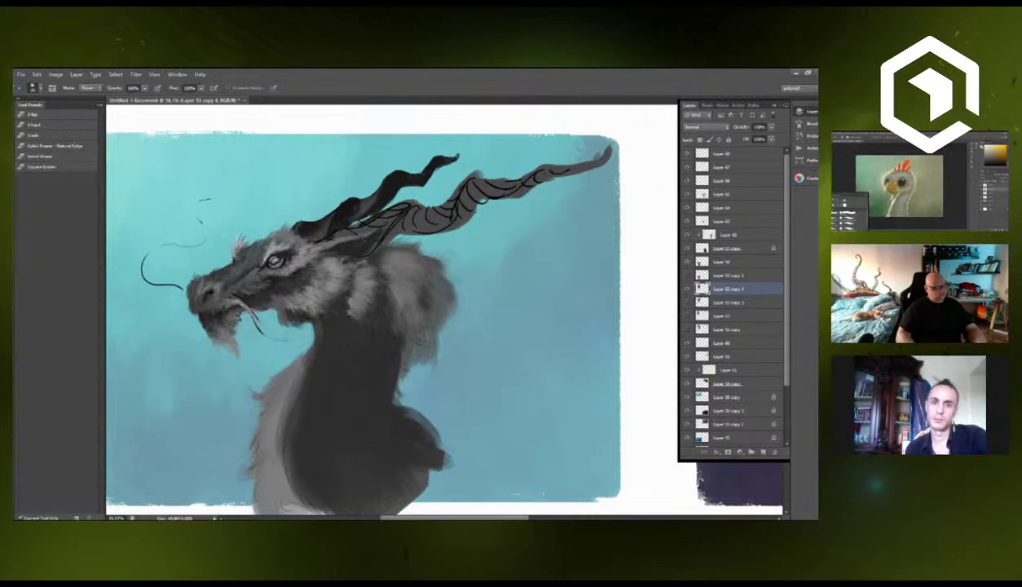
drag(357, 220, 375, 208)
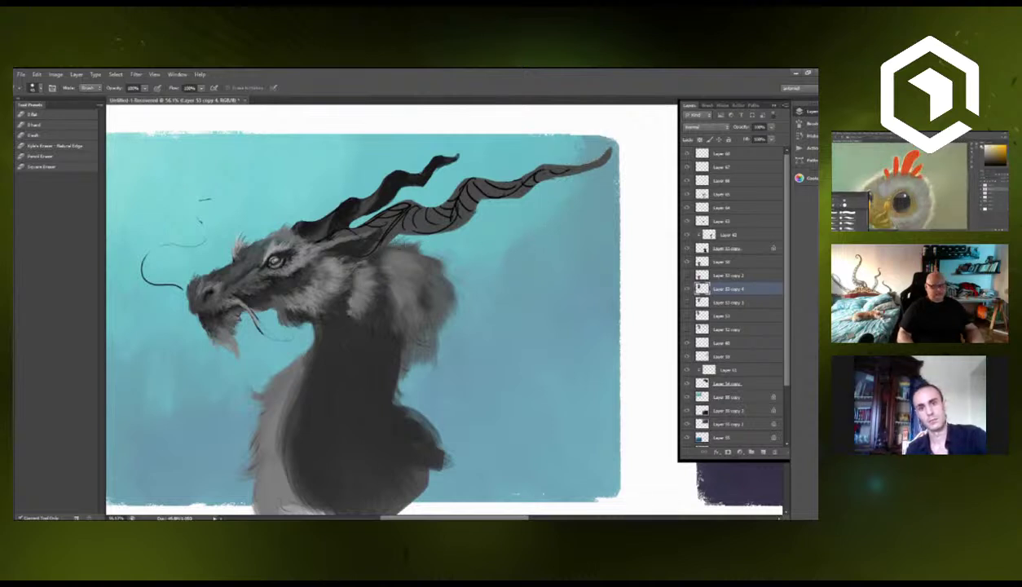
Lock the layer's transparent pixels and paint dark twisting bands over the near horn's sketch lines from base to tip.
key(b)
click(701, 141)
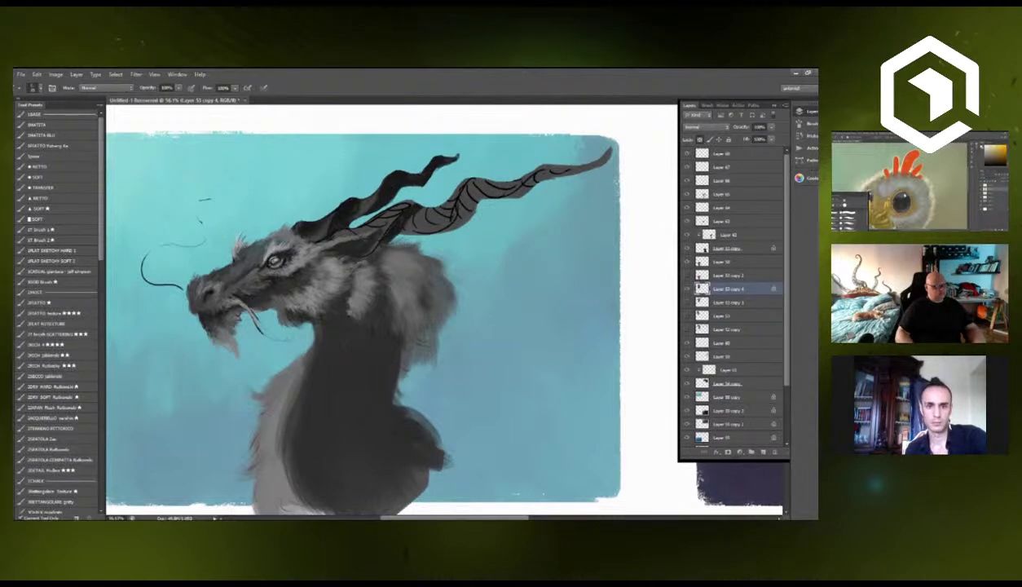
mouse_move(411, 207)
mouse_down()
mouse_move(401, 224)
mouse_move(417, 228)
mouse_move(423, 205)
mouse_move(453, 204)
mouse_move(476, 169)
mouse_up()
mouse_move(455, 215)
mouse_down()
mouse_move(477, 181)
mouse_move(577, 160)
mouse_up()
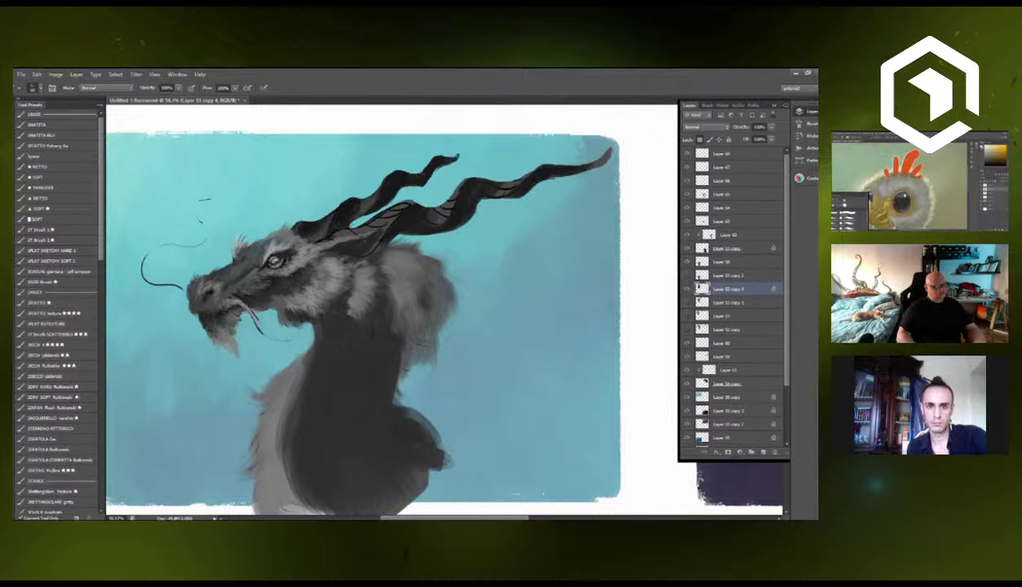
drag(370, 219, 399, 202)
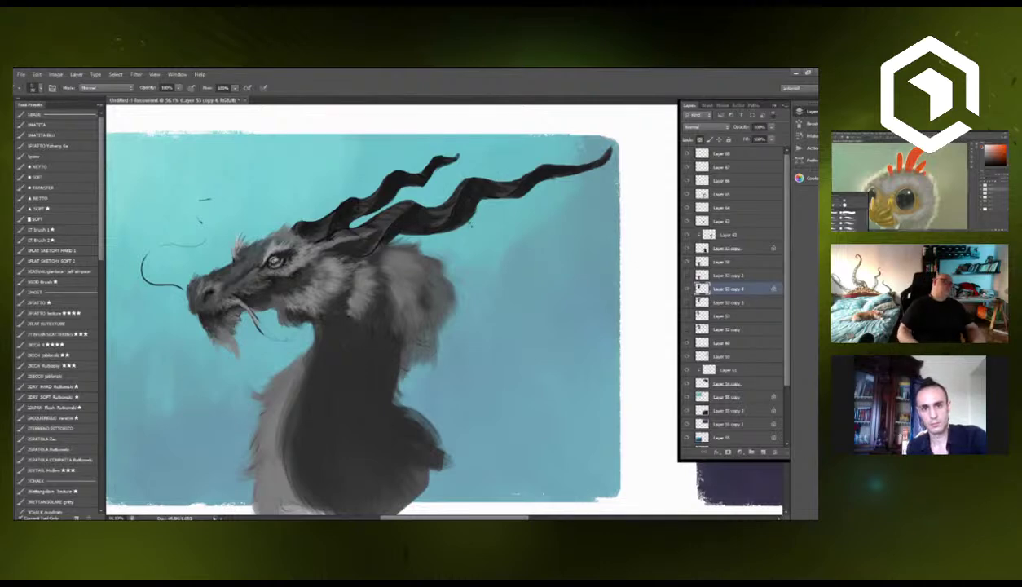
Pick a muted red, paint and blend it into the inner ear, and outline the ear's upper edge with light grey strokes.
scroll(400, 209, up, 5)
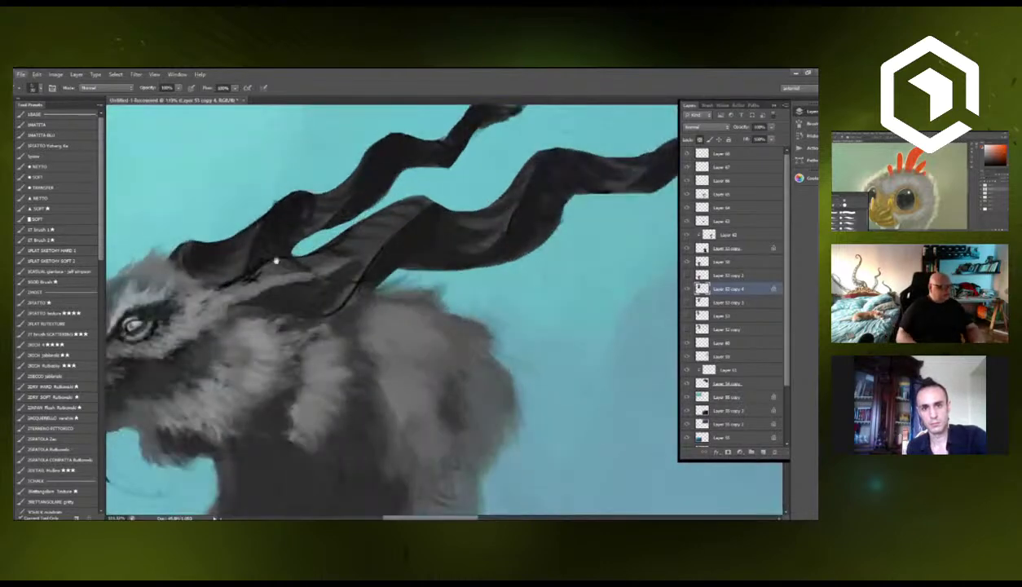
drag(335, 272, 404, 194)
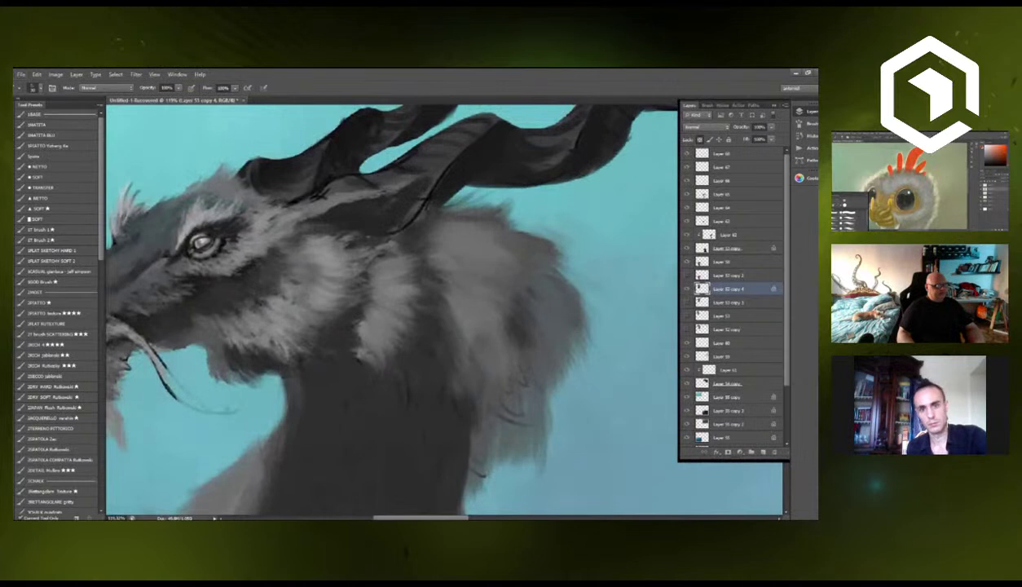
click(9, 344)
click(635, 308)
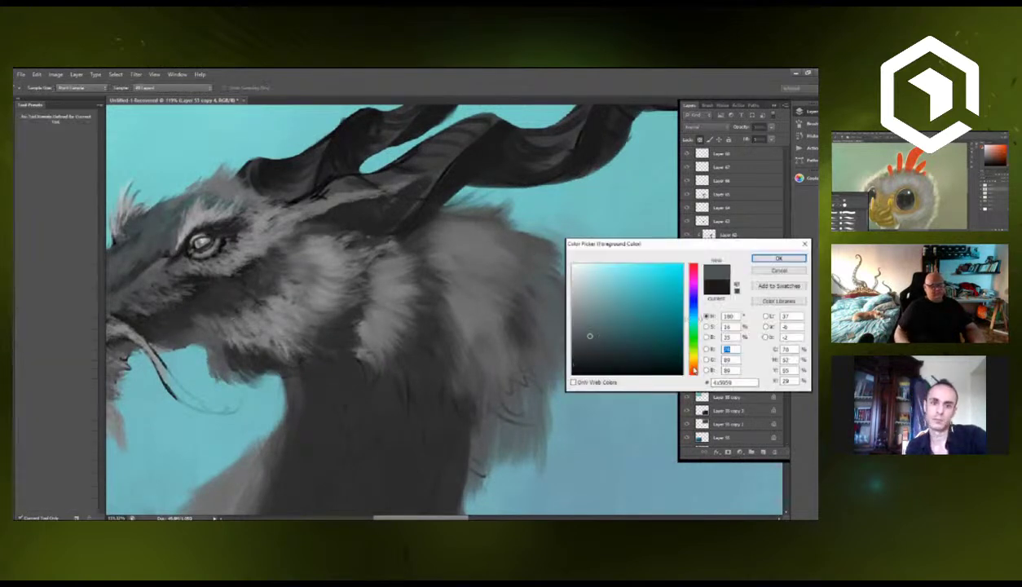
click(692, 277)
click(692, 267)
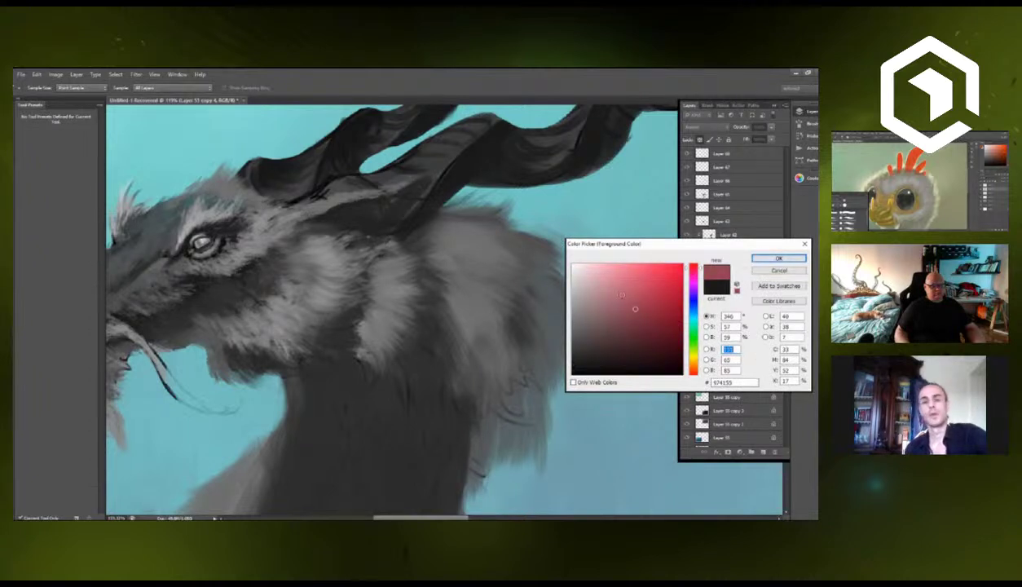
click(615, 305)
click(765, 259)
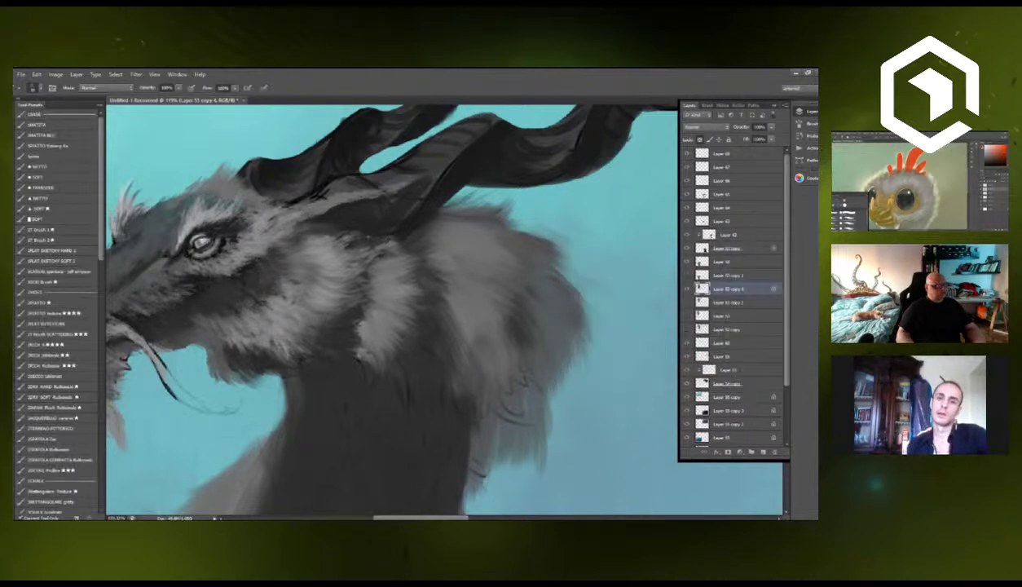
drag(335, 218, 385, 203)
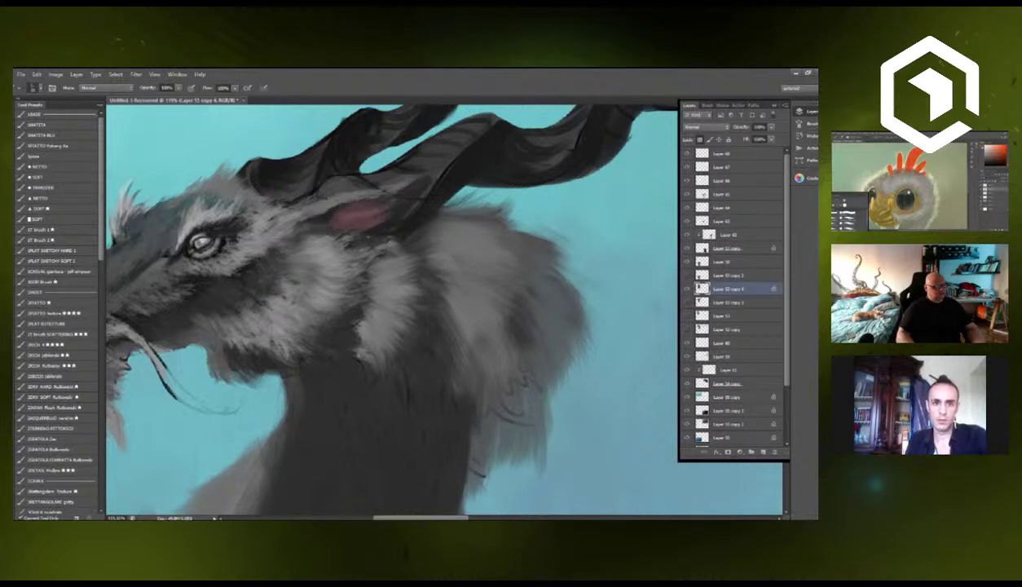
drag(375, 207, 399, 208)
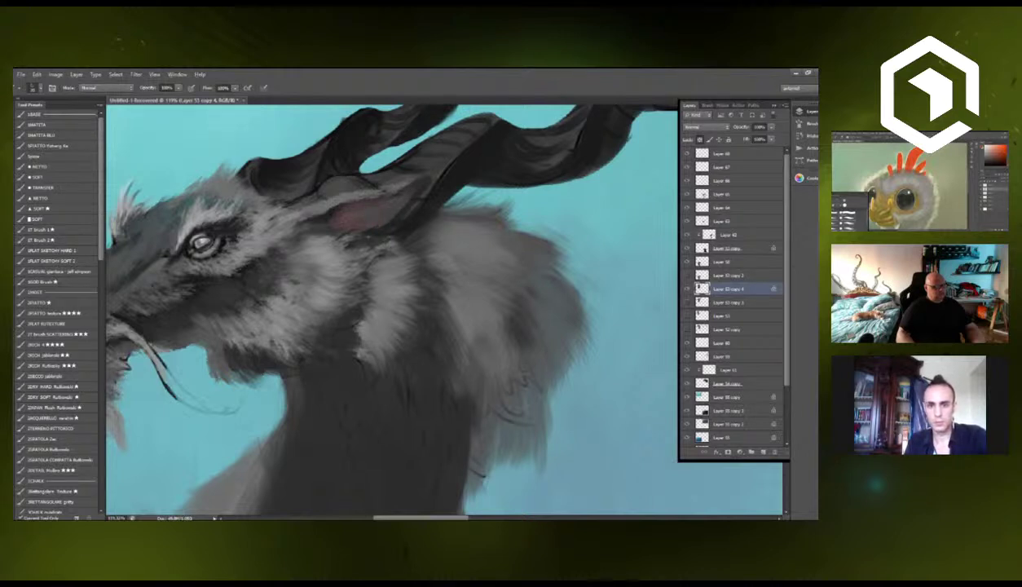
mouse_move(332, 210)
mouse_down()
mouse_move(349, 213)
mouse_move(313, 202)
mouse_move(427, 169)
mouse_up()
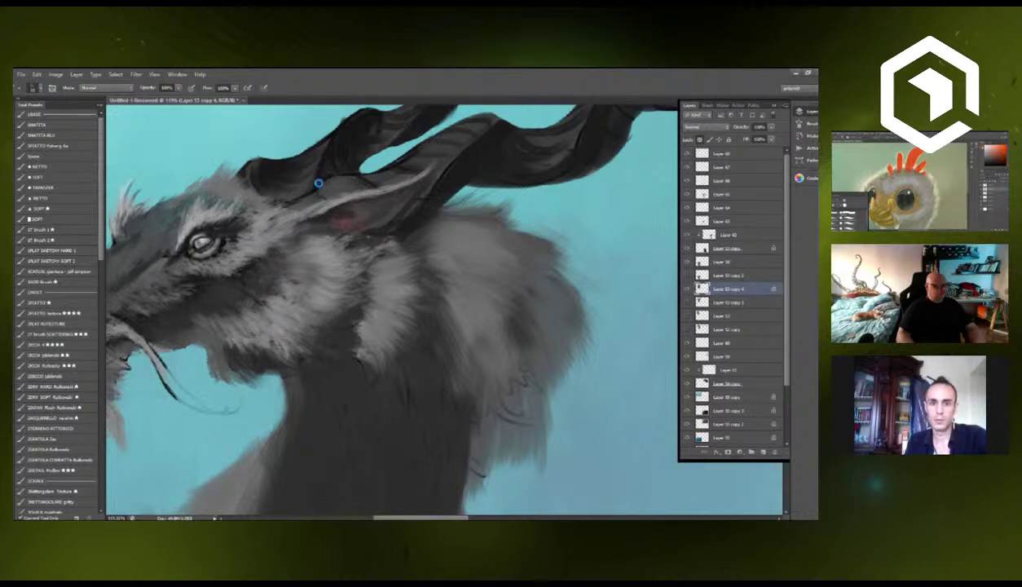
Paint rows of dark scale spots down the neck and refine the border between the dark neck and the grey front fur.
scroll(334, 197, down, 5)
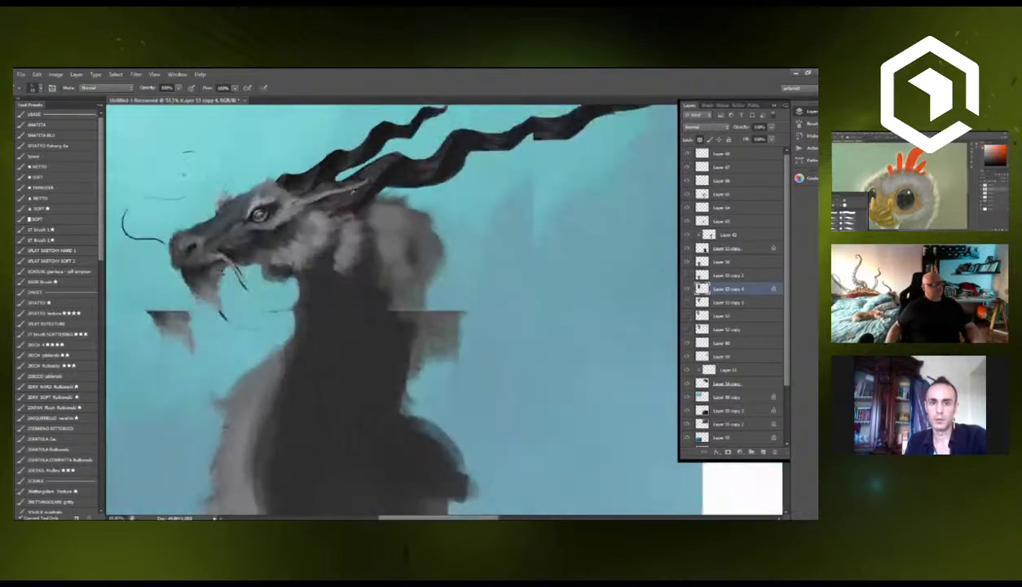
scroll(301, 241, up, 2)
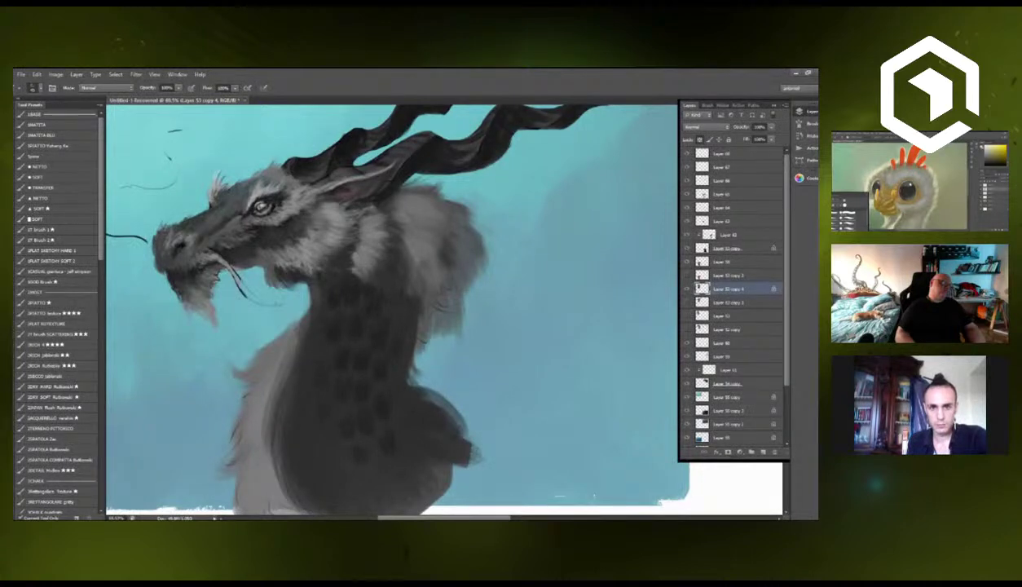
mouse_move(292, 346)
mouse_down()
mouse_move(303, 295)
mouse_move(307, 304)
mouse_up()
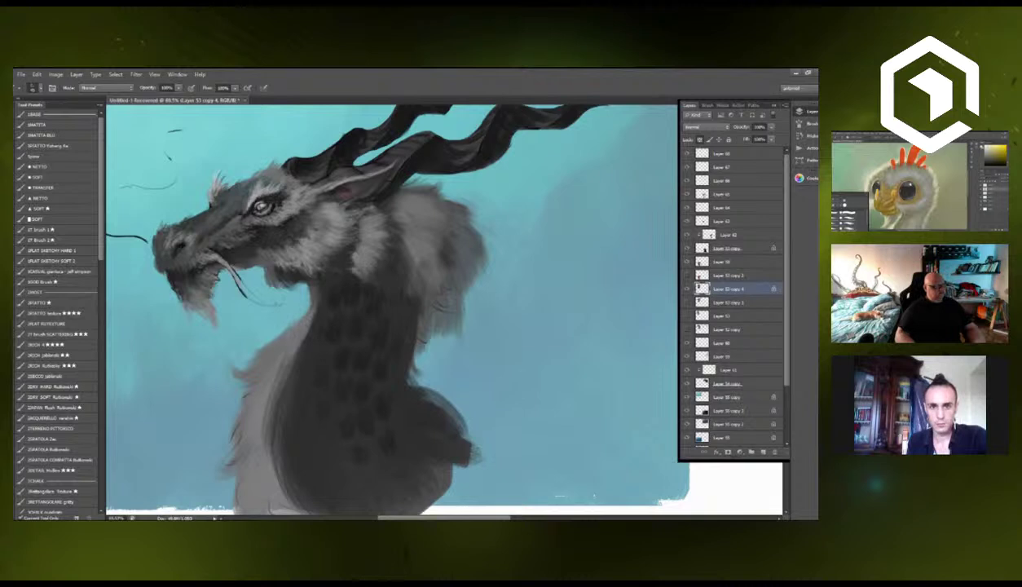
drag(285, 347, 268, 403)
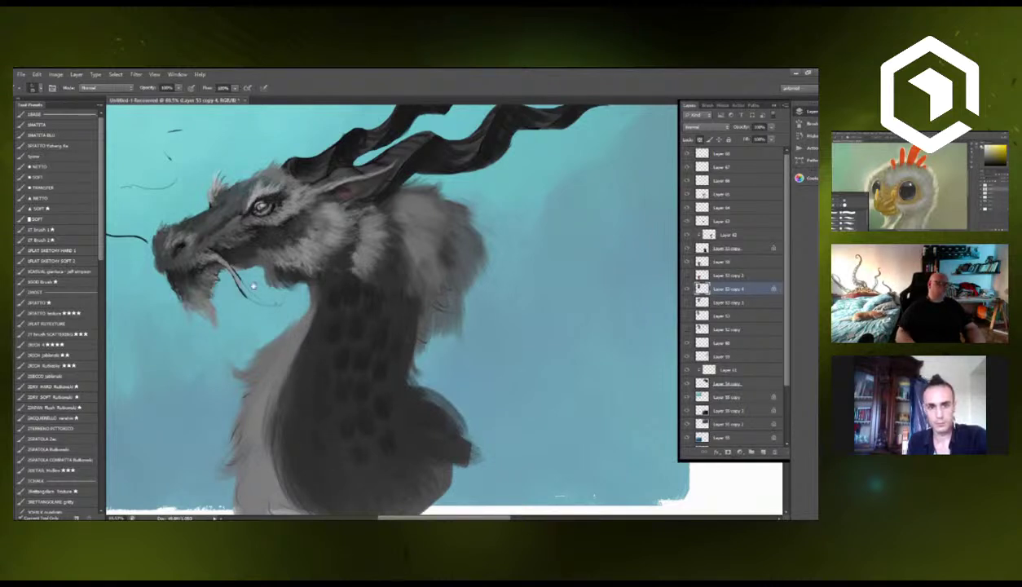
Erase the sketched lower whisker beneath the mouth and paint a thick curling grey whisker rising from the snout.
drag(562, 152, 603, 174)
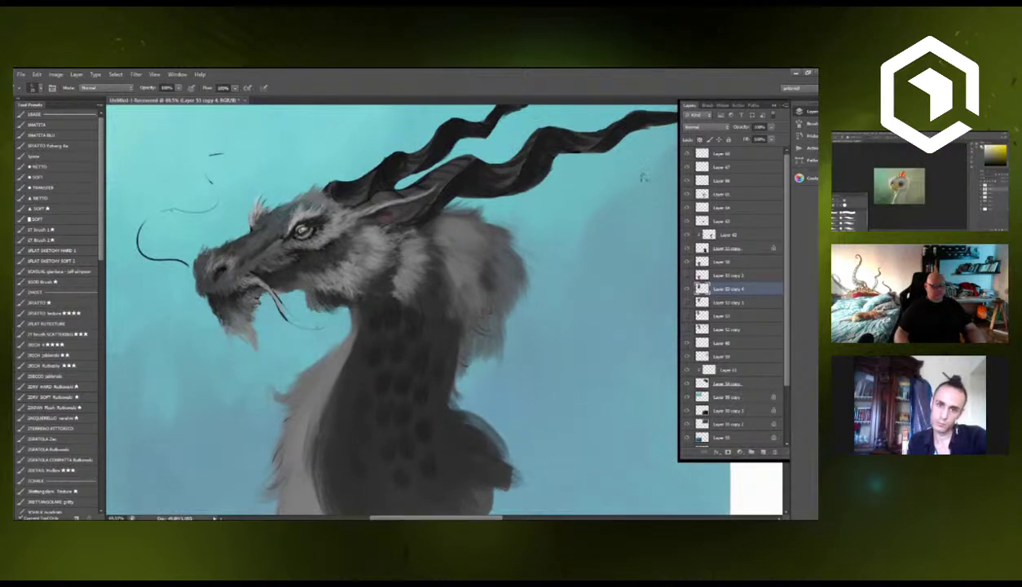
key(e)
mouse_move(281, 301)
mouse_down()
mouse_move(312, 326)
mouse_move(292, 319)
mouse_move(301, 320)
mouse_up()
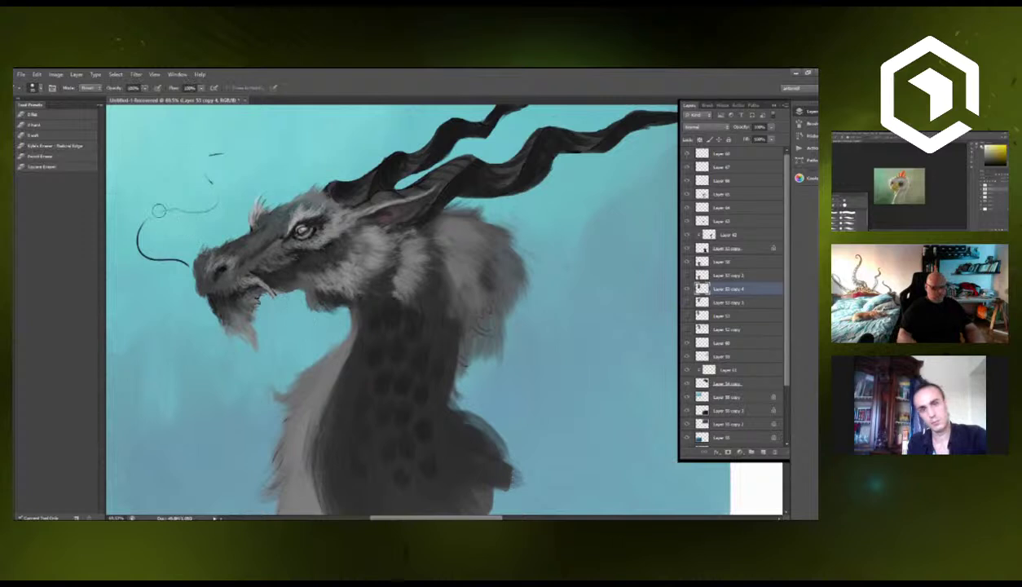
key(b)
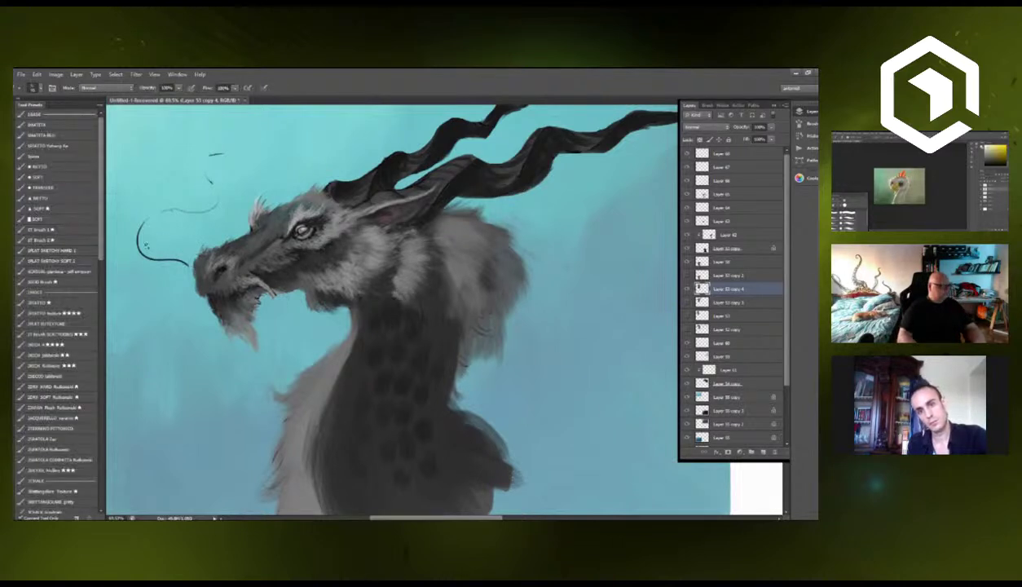
mouse_move(139, 235)
mouse_down()
mouse_move(151, 255)
mouse_move(185, 263)
mouse_move(136, 227)
mouse_move(143, 213)
mouse_move(189, 205)
mouse_move(214, 175)
mouse_move(217, 147)
mouse_move(222, 183)
mouse_up()
key(e)
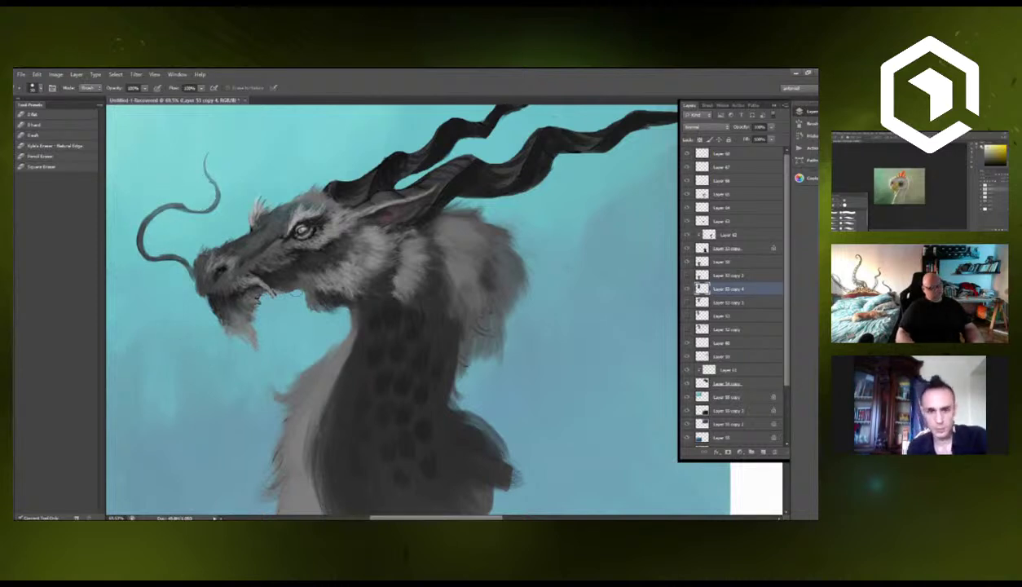
Paint a grey lower whisker curving from the mouth across the throat and lighten the upper whisker's curl.
key(b)
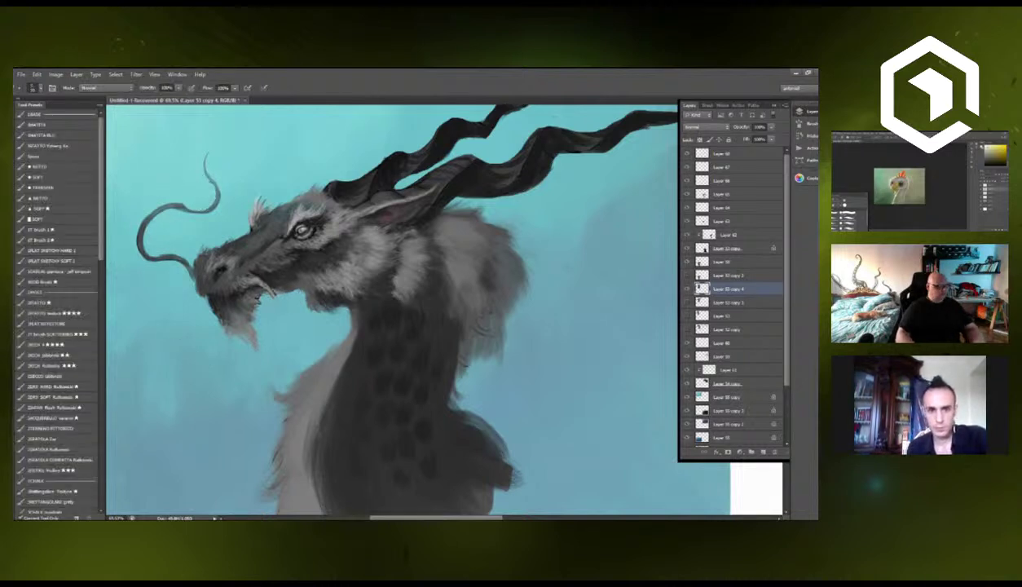
drag(259, 278, 273, 313)
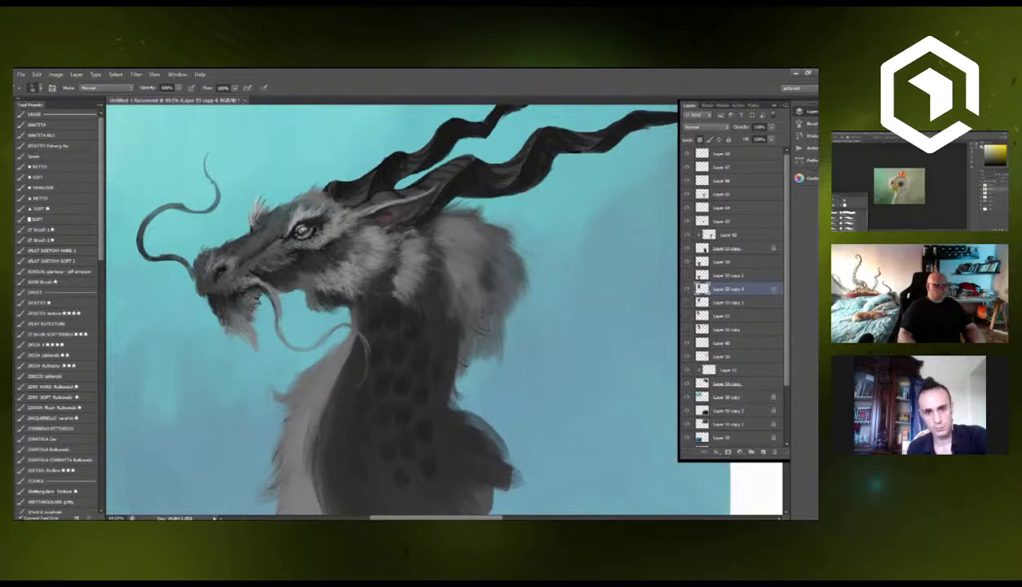
mouse_move(141, 236)
mouse_down()
mouse_move(170, 250)
mouse_move(177, 205)
mouse_up()
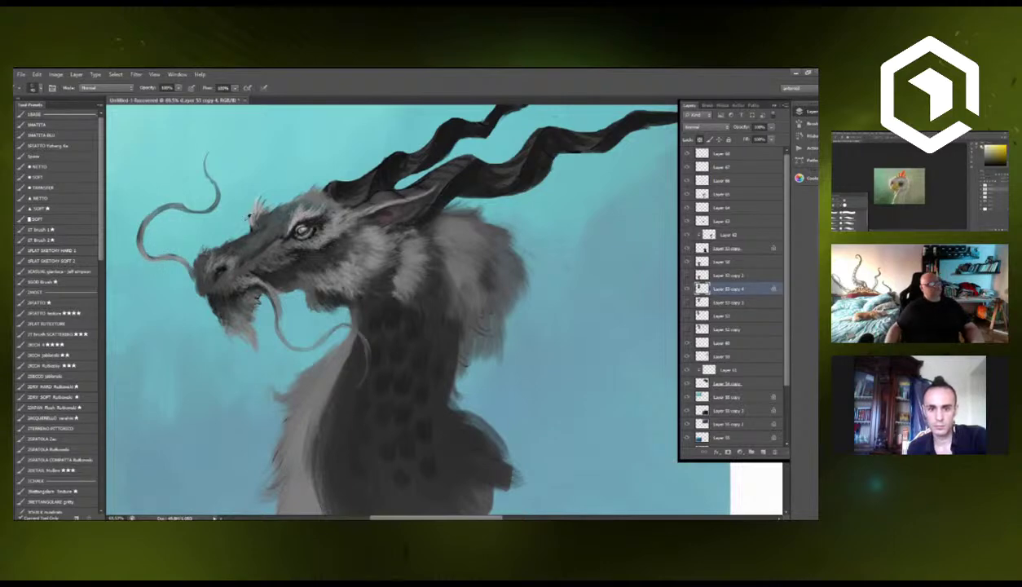
scroll(318, 244, down, 6)
scroll(371, 303, up, 5)
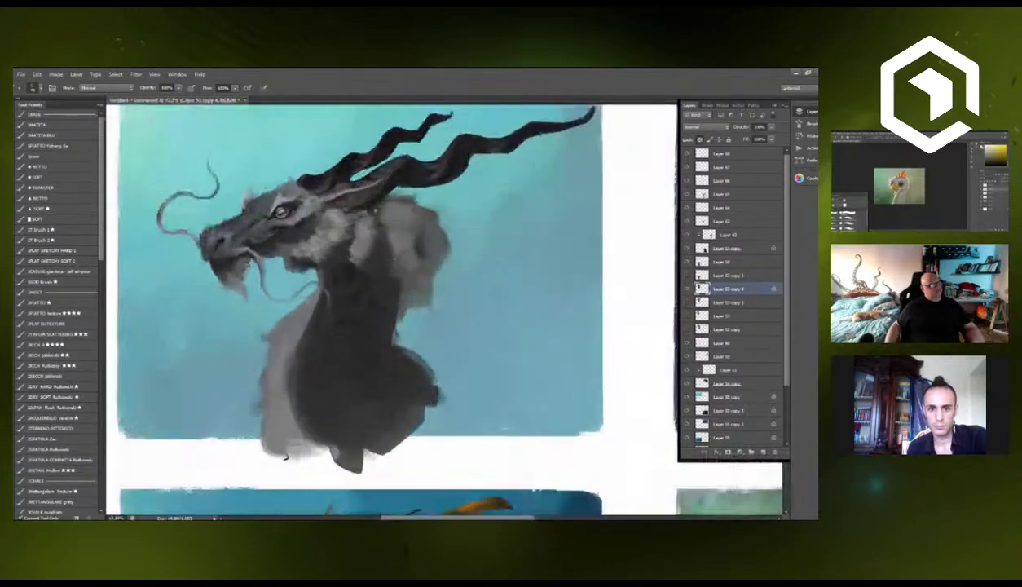
scroll(373, 200, down, 2)
scroll(367, 202, up, 2)
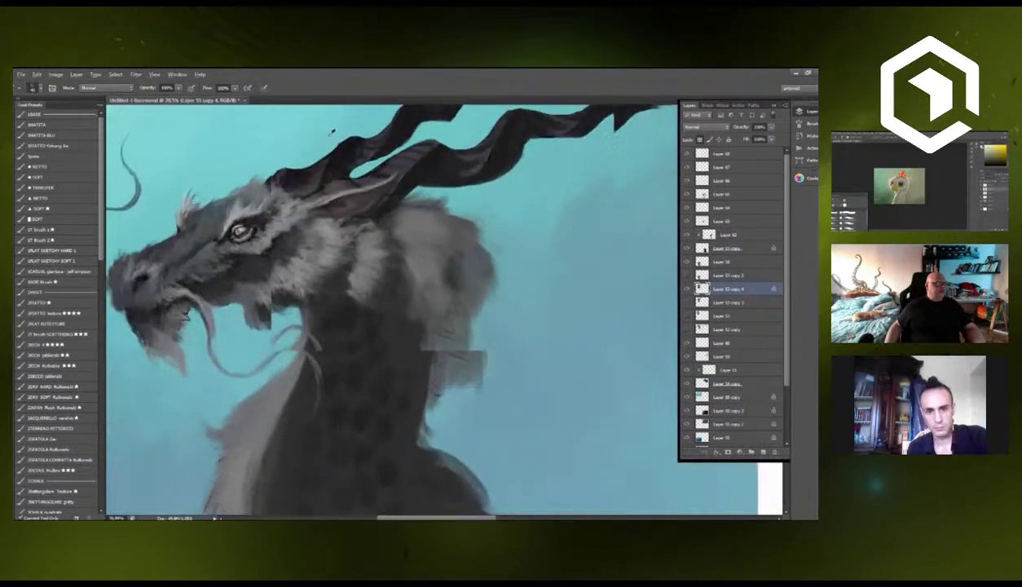
Refine the mane behind the ear with soft grey fur strokes and a feathered outer edge.
scroll(358, 206, down, 3)
scroll(356, 206, up, 1)
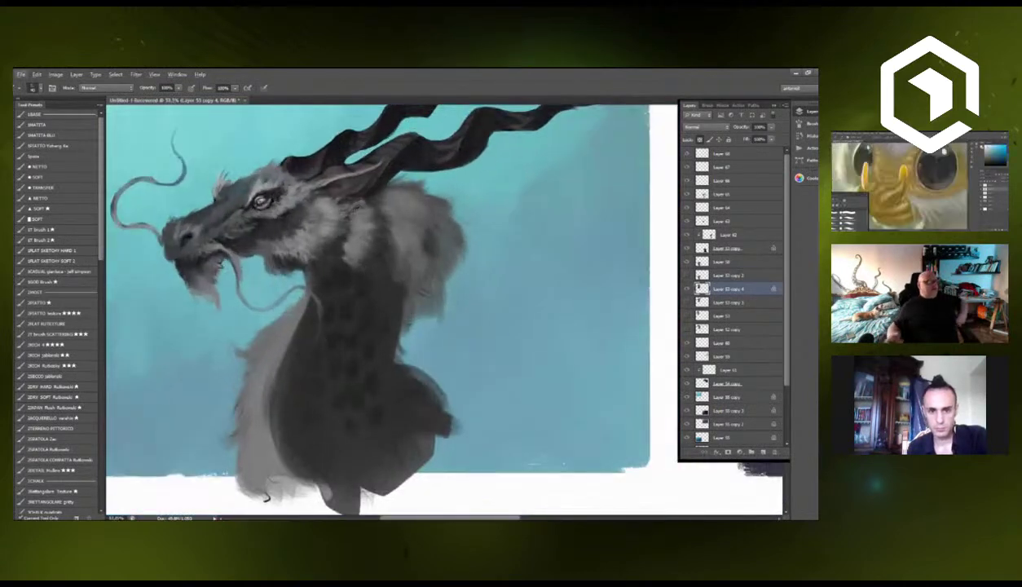
scroll(367, 133, up, 3)
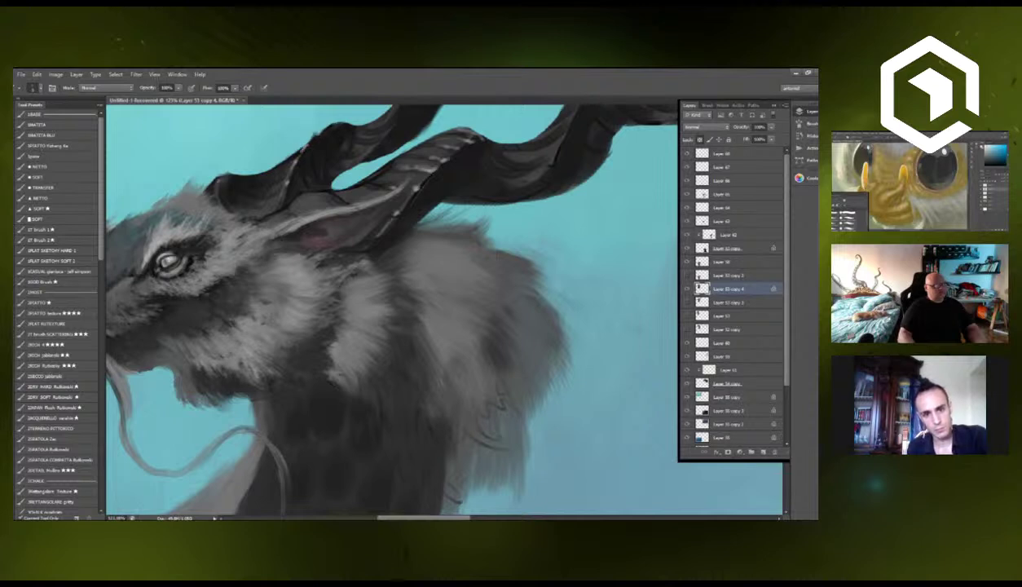
drag(453, 160, 362, 206)
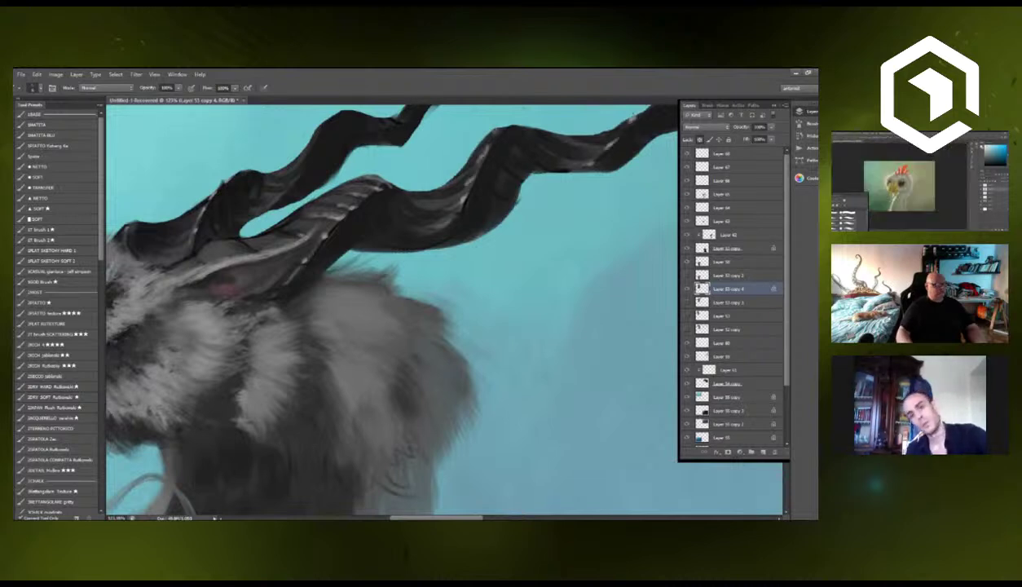
scroll(366, 285, down, 10)
scroll(364, 289, up, 4)
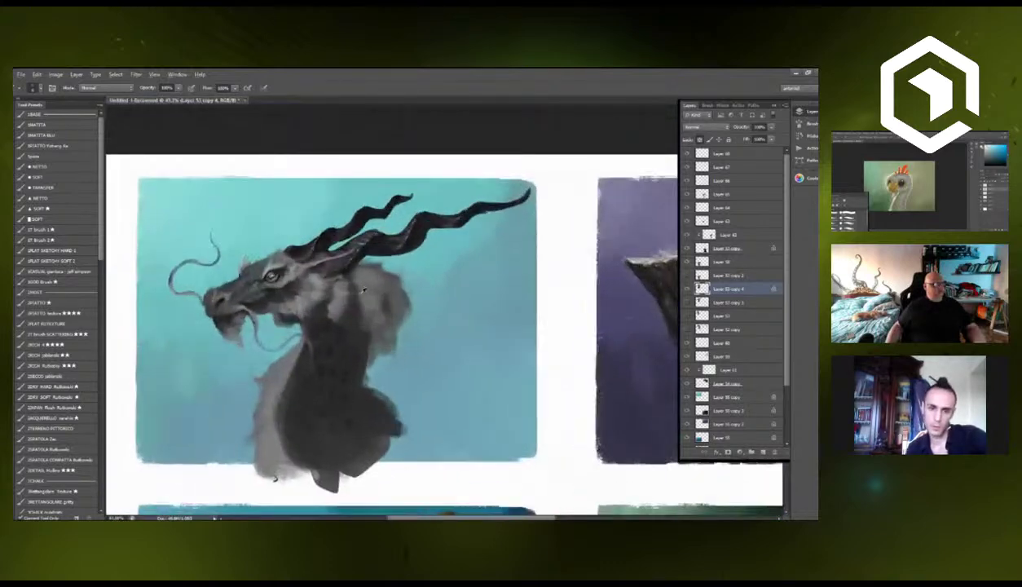
Set the brush blend mode to Soft Light, pick a pink with hue 344°, and tint the inner ear.
scroll(314, 344, up, 2)
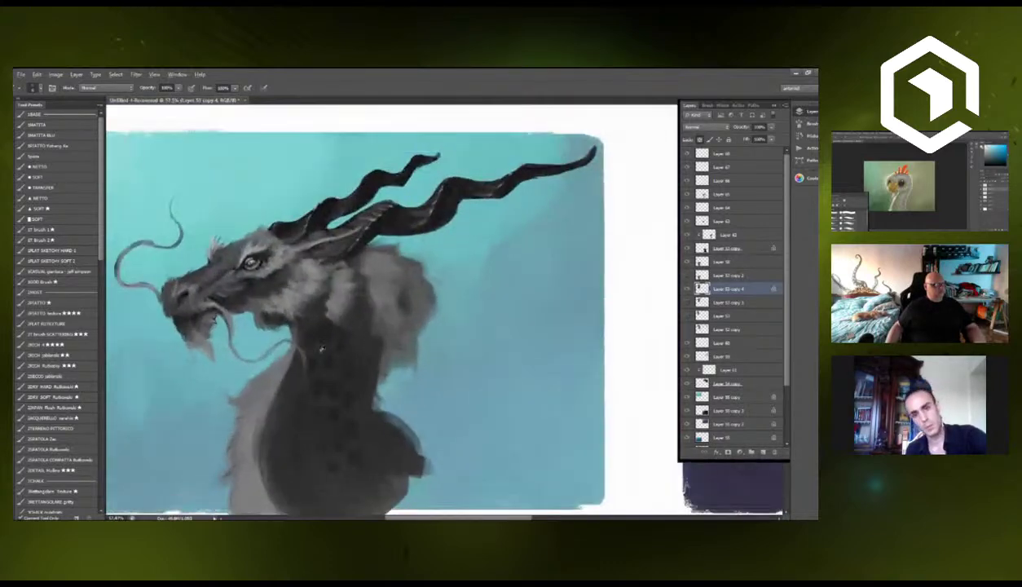
scroll(343, 277, up, 2)
drag(354, 262, 344, 277)
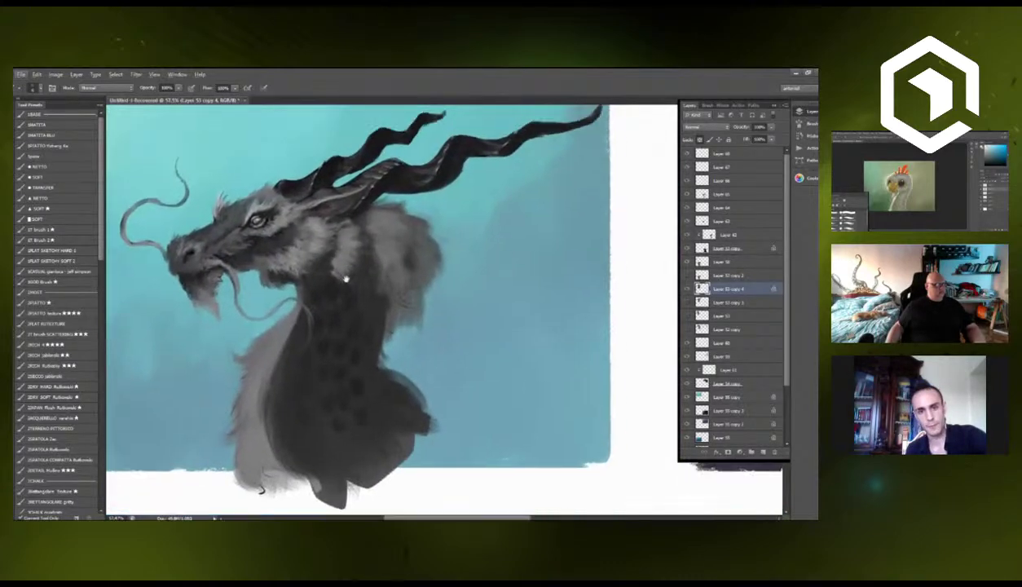
click(116, 88)
click(106, 237)
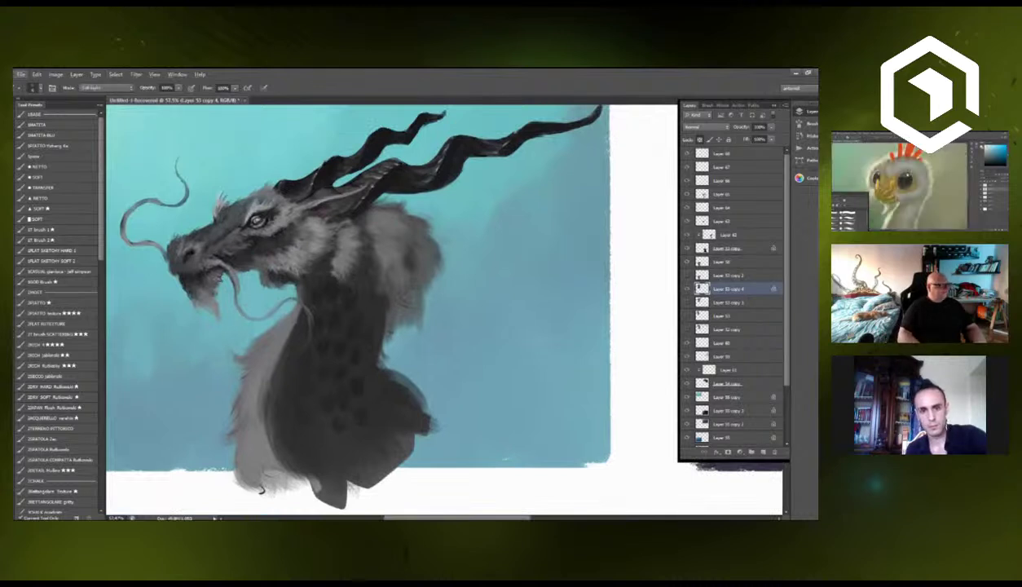
click(7, 332)
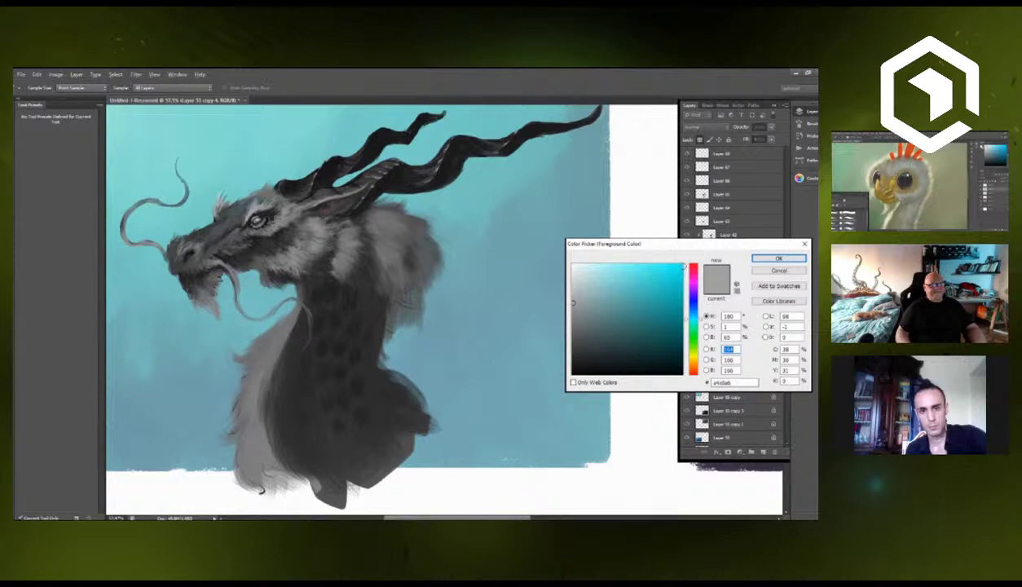
click(693, 268)
click(617, 281)
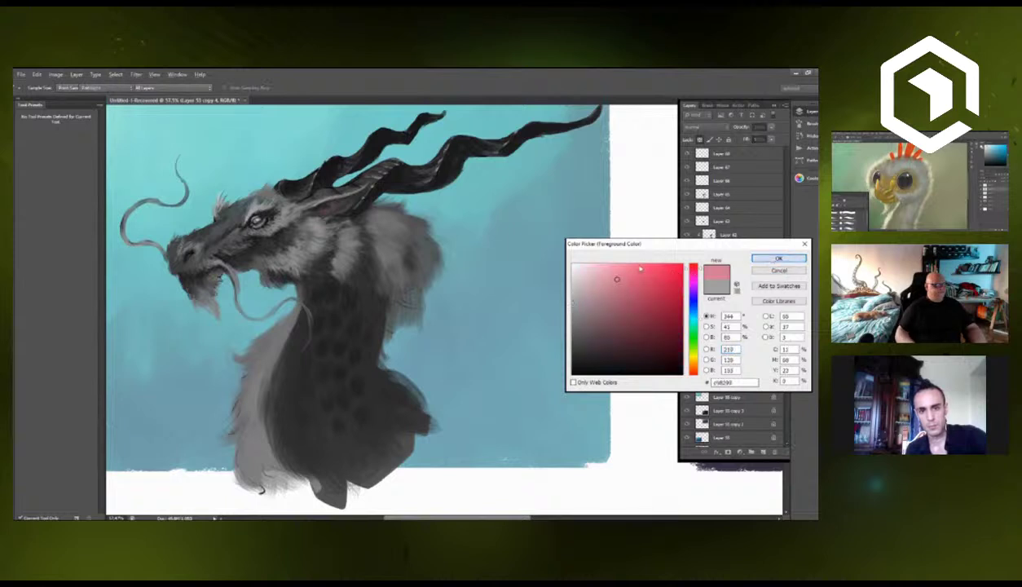
click(779, 269)
key(b)
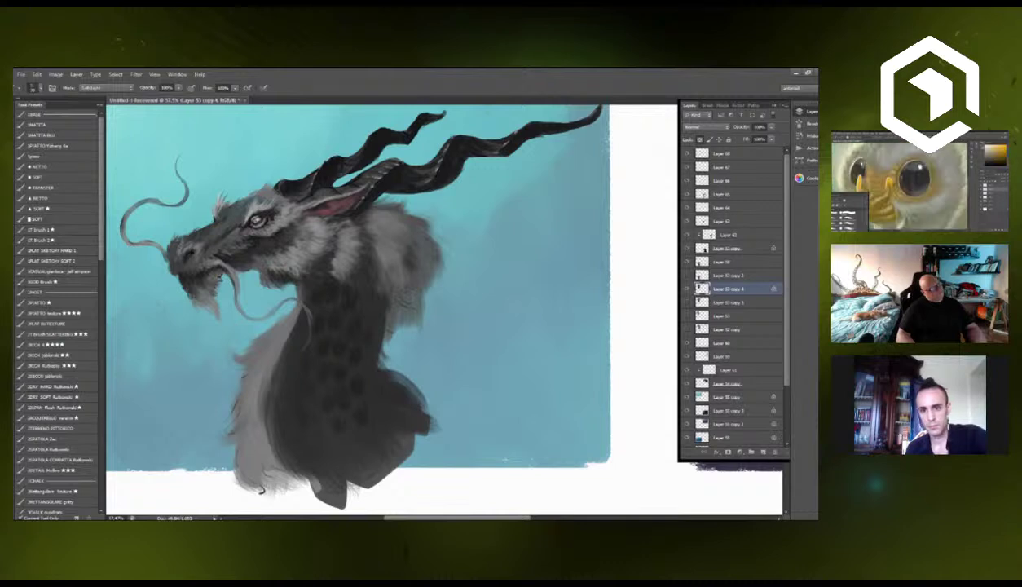
Add a new layer clipped to the dragon's painted layer and choose an orange brush colour with hue 17°.
click(762, 452)
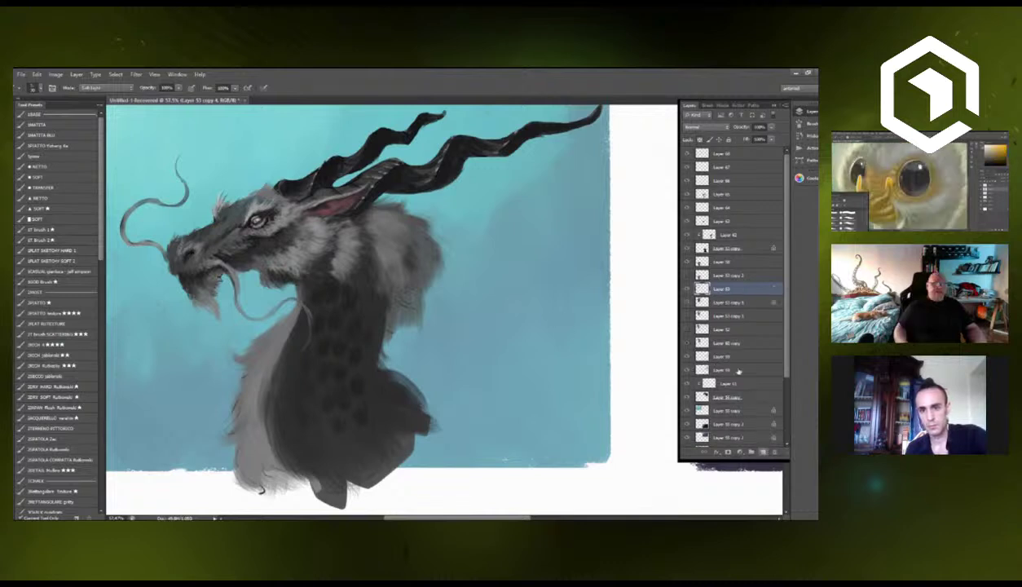
alt+click(706, 295)
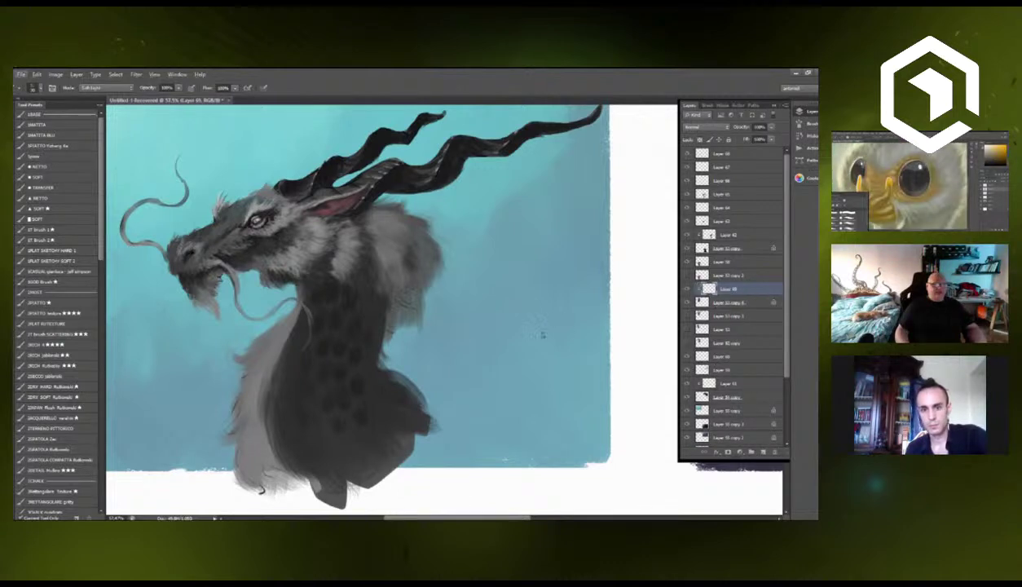
key(n)
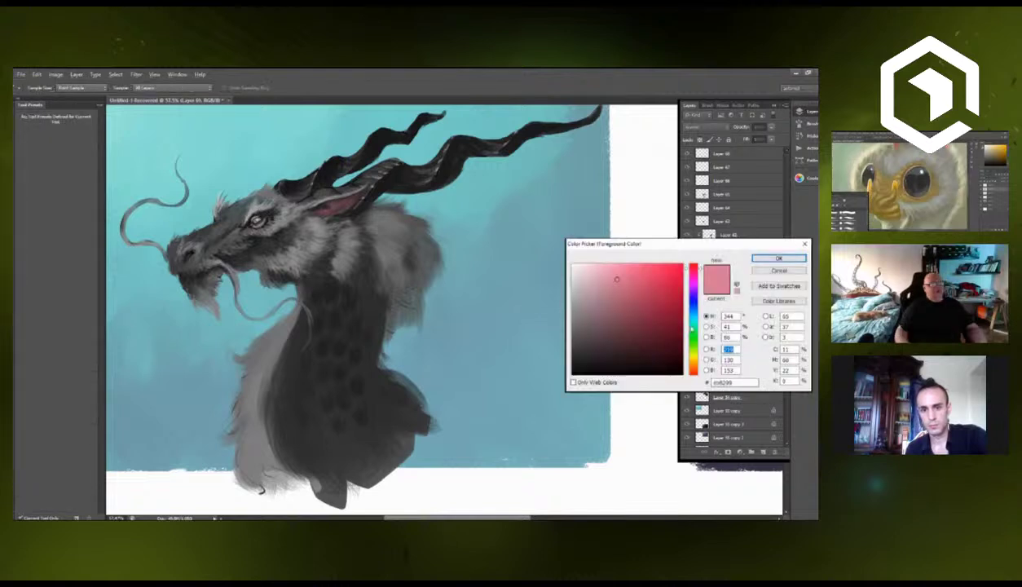
click(693, 365)
click(639, 277)
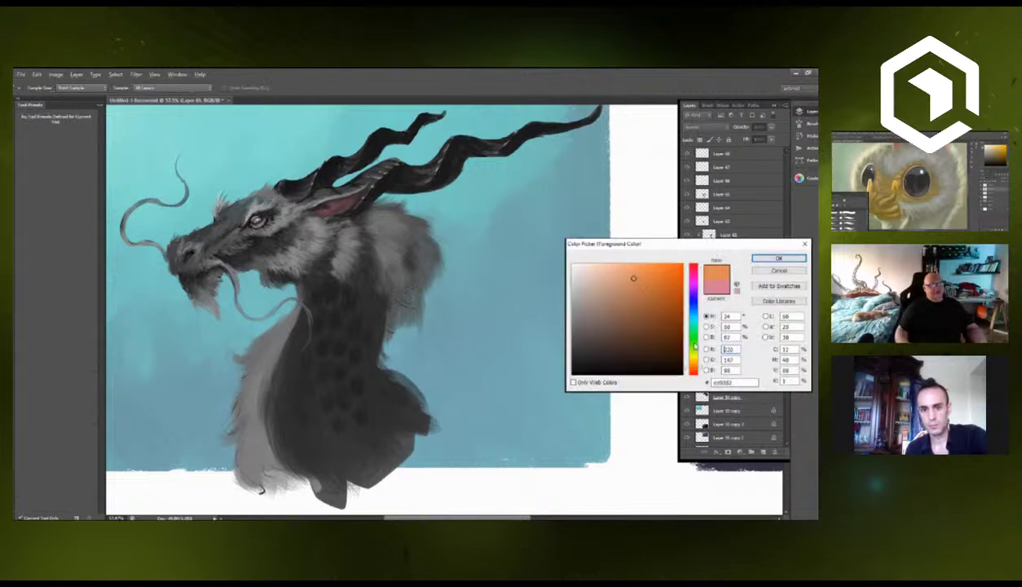
click(694, 360)
click(694, 367)
click(694, 371)
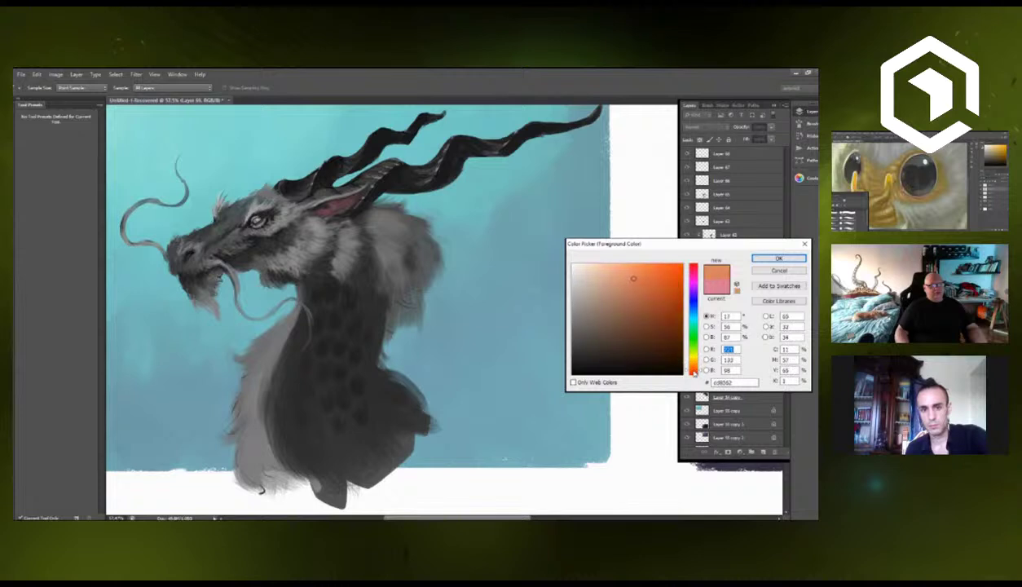
mouse_move(693, 371)
mouse_down()
mouse_move(693, 341)
mouse_move(693, 371)
mouse_up()
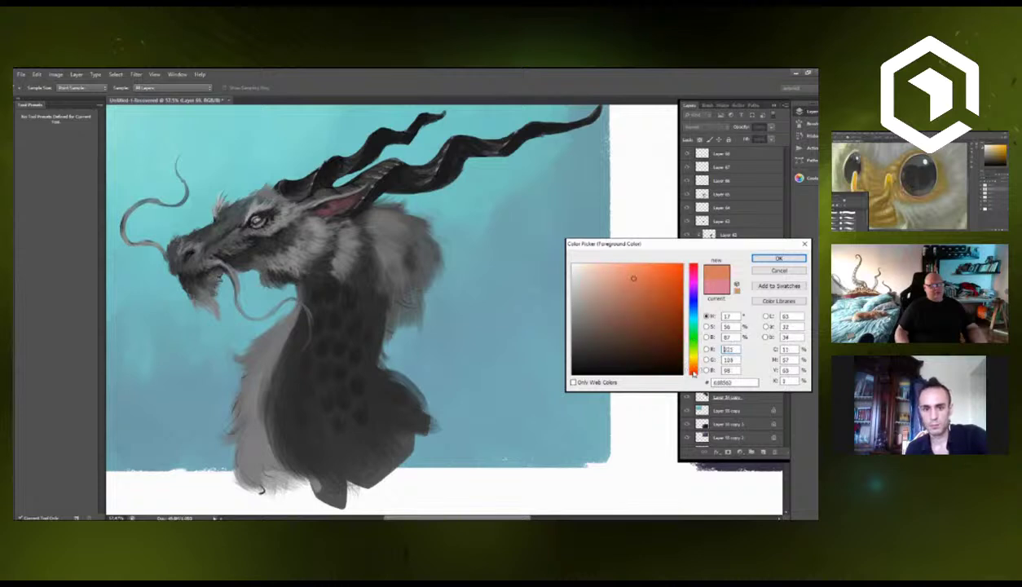
click(778, 258)
key(b)
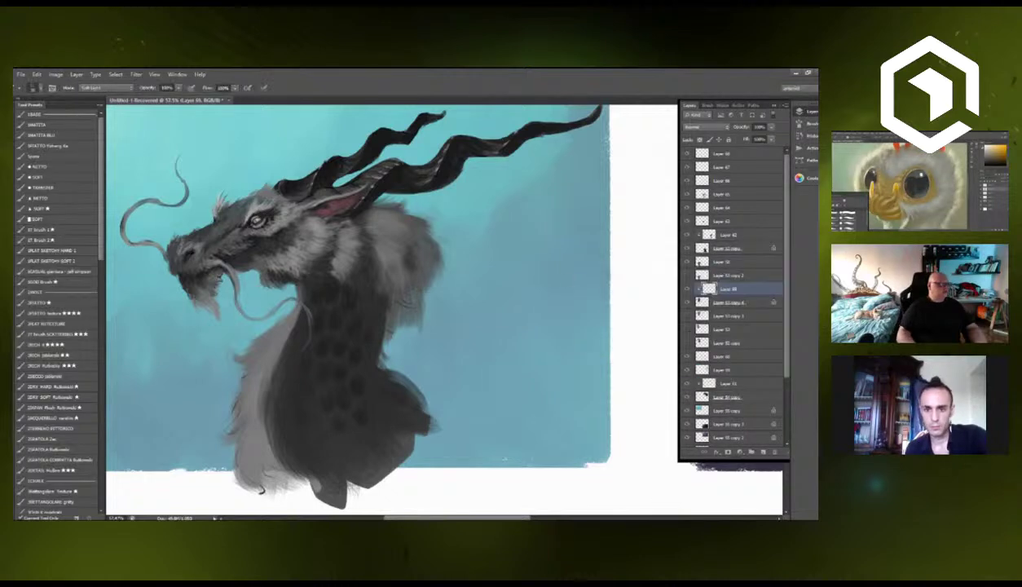
Set the clipped layer to Soft Light and glaze warm orange-tan over the head, mane, neck and chest fur.
drag(231, 250, 259, 242)
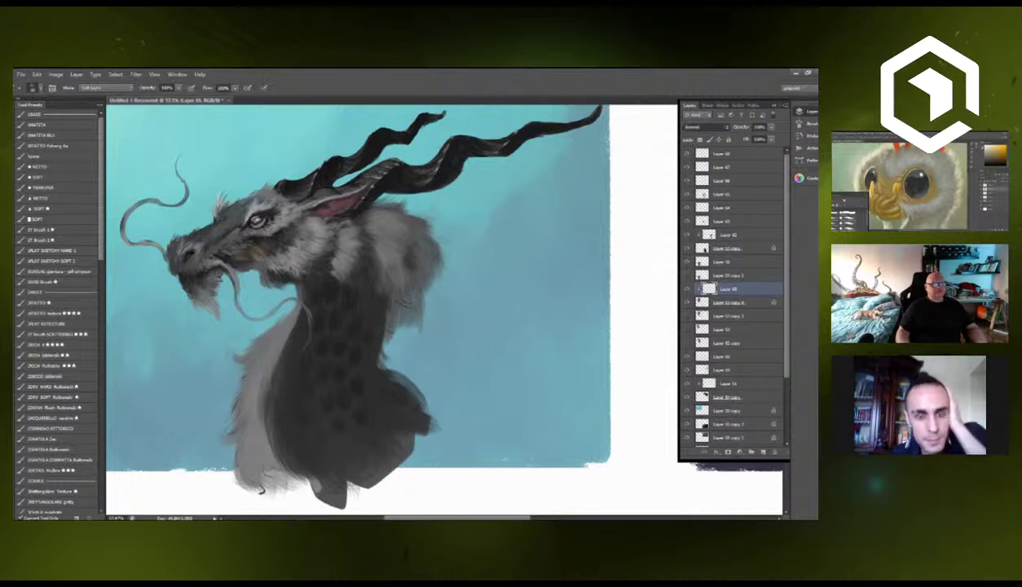
click(706, 127)
click(692, 253)
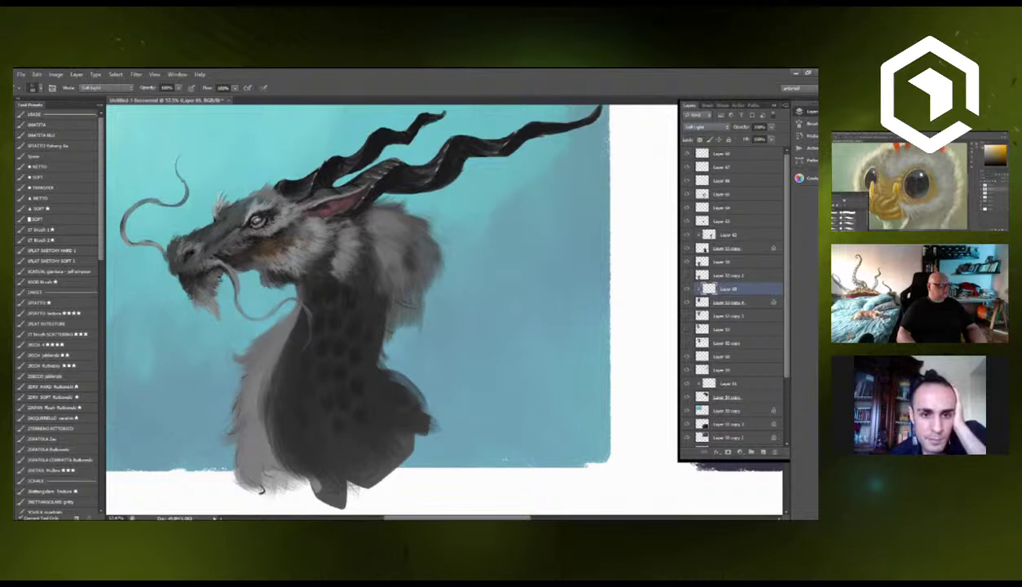
mouse_move(208, 225)
mouse_down()
mouse_move(244, 194)
mouse_move(287, 199)
mouse_up()
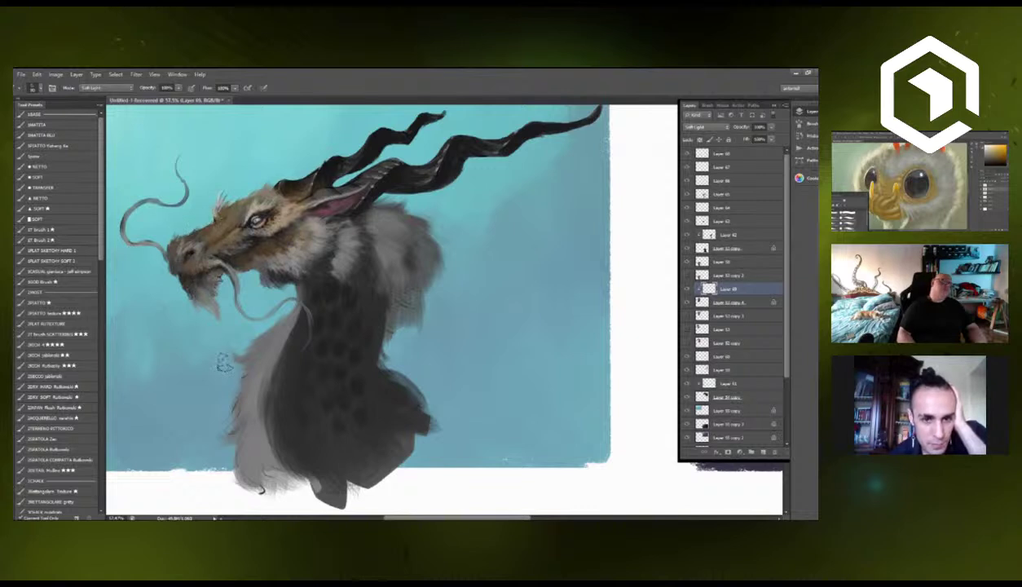
mouse_move(373, 254)
mouse_down()
mouse_move(405, 236)
mouse_move(326, 281)
mouse_move(323, 323)
mouse_move(337, 360)
mouse_up()
mouse_move(277, 310)
mouse_down()
mouse_move(255, 328)
mouse_move(240, 449)
mouse_move(260, 446)
mouse_move(273, 334)
mouse_up()
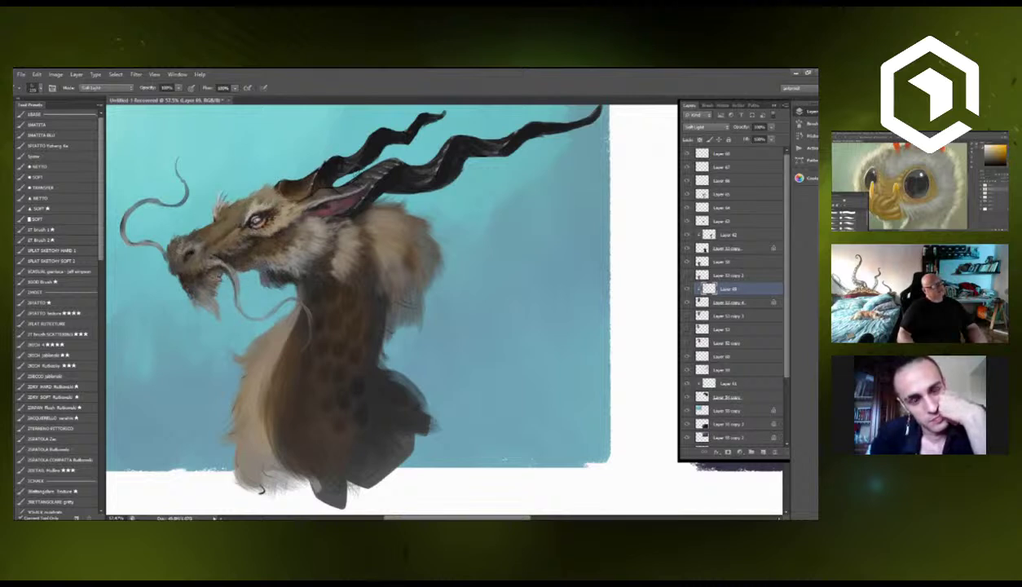
Pick a dark reddish brown with hue 17° and glaze it along both twisted horns.
click(14, 356)
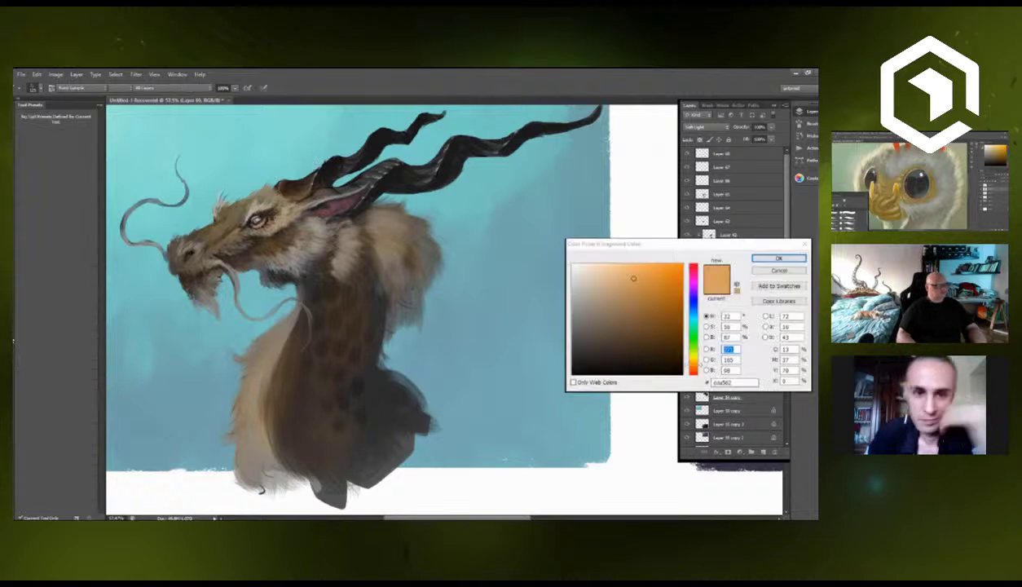
click(672, 331)
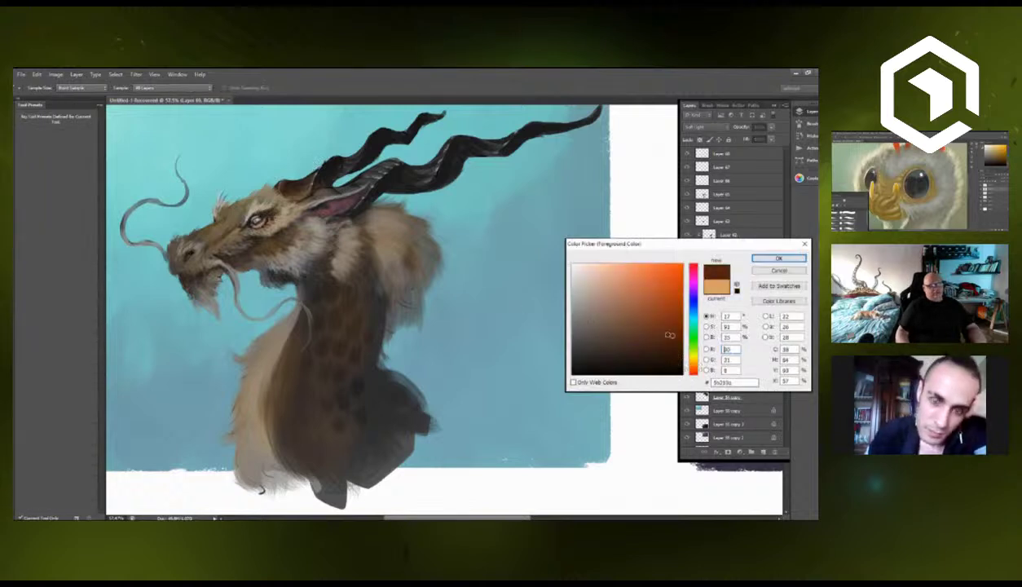
key(Return)
mouse_move(295, 175)
mouse_down()
mouse_move(381, 127)
mouse_move(347, 162)
mouse_move(359, 179)
mouse_move(393, 169)
mouse_move(375, 186)
mouse_move(403, 158)
mouse_move(480, 143)
mouse_move(493, 173)
mouse_up()
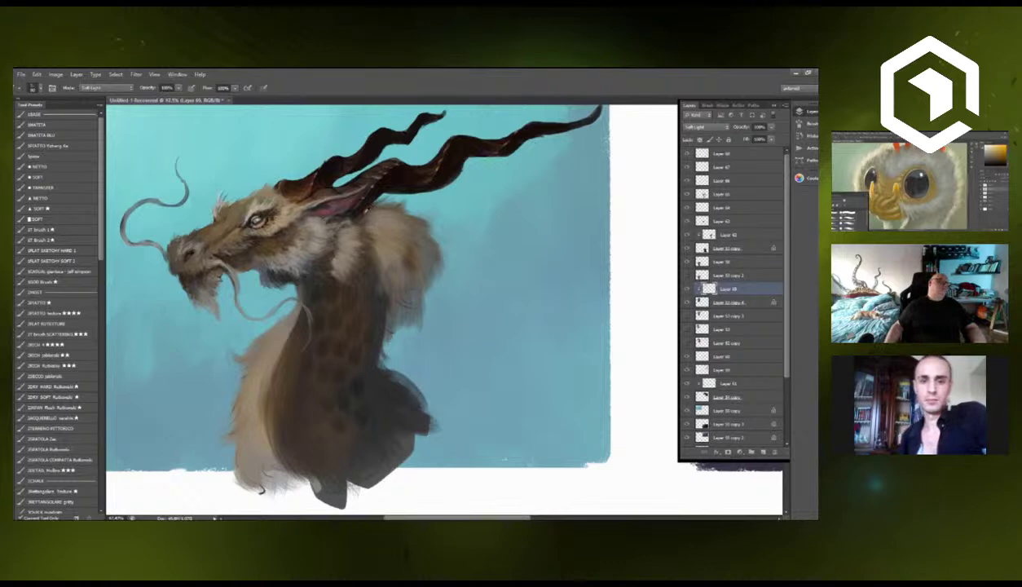
Glaze reddish brown over the neck and shoulder and warm up the mane and front fur.
scroll(371, 214, down, 5)
scroll(367, 216, up, 2)
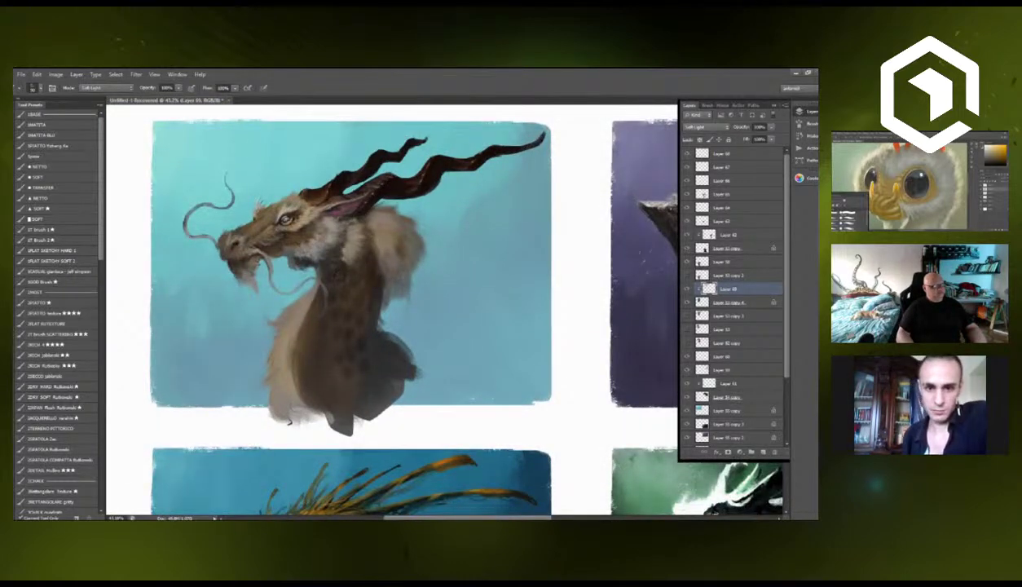
mouse_move(339, 272)
mouse_down()
mouse_move(351, 292)
mouse_move(336, 273)
mouse_move(339, 331)
mouse_move(352, 351)
mouse_move(329, 299)
mouse_up()
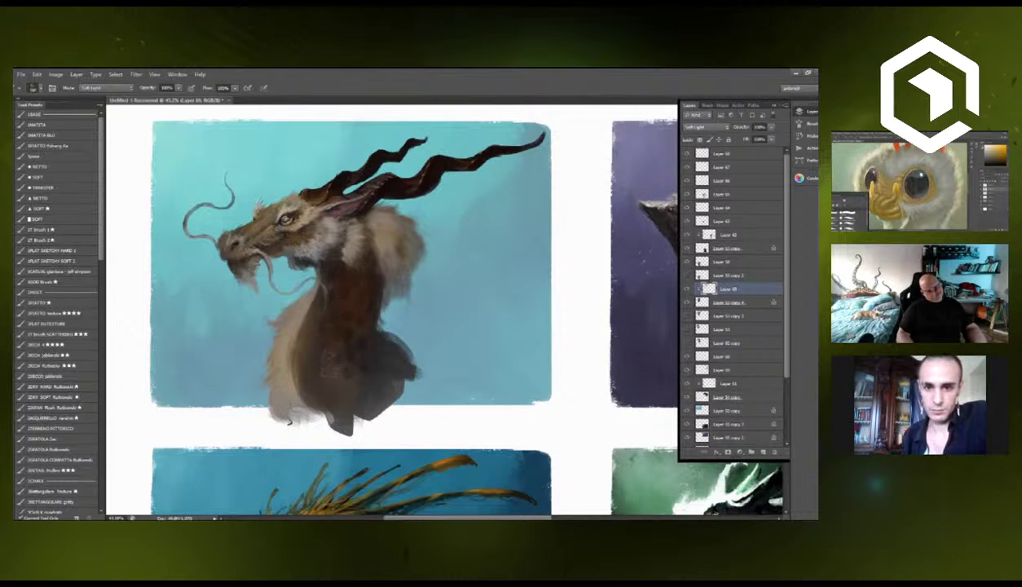
mouse_move(324, 338)
mouse_down()
mouse_move(322, 367)
mouse_move(384, 400)
mouse_up()
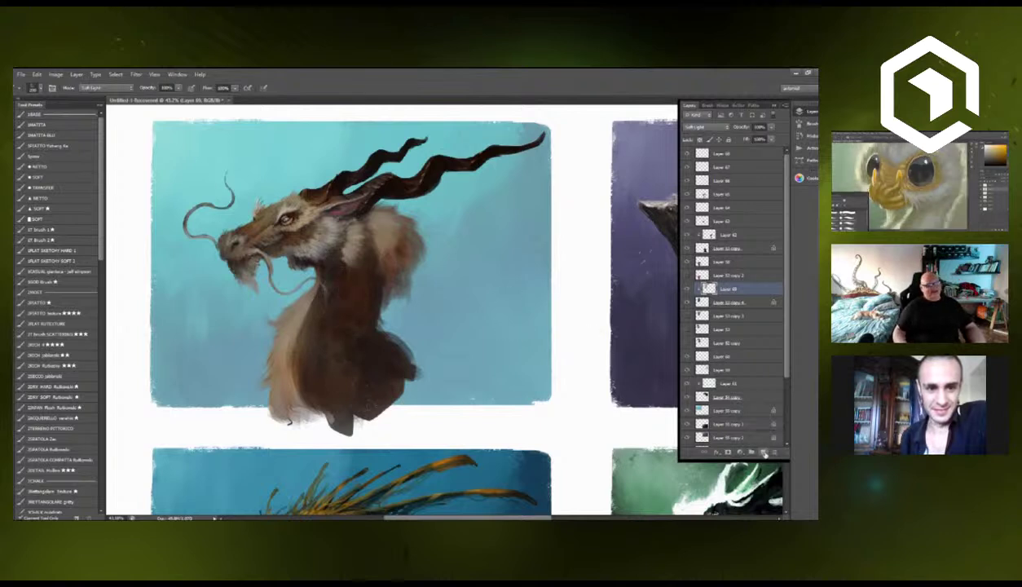
Add a second clipped layer, return the brush mode to Normal, and shade the horns and outer fur with cool grey tones.
click(762, 450)
alt+click(723, 293)
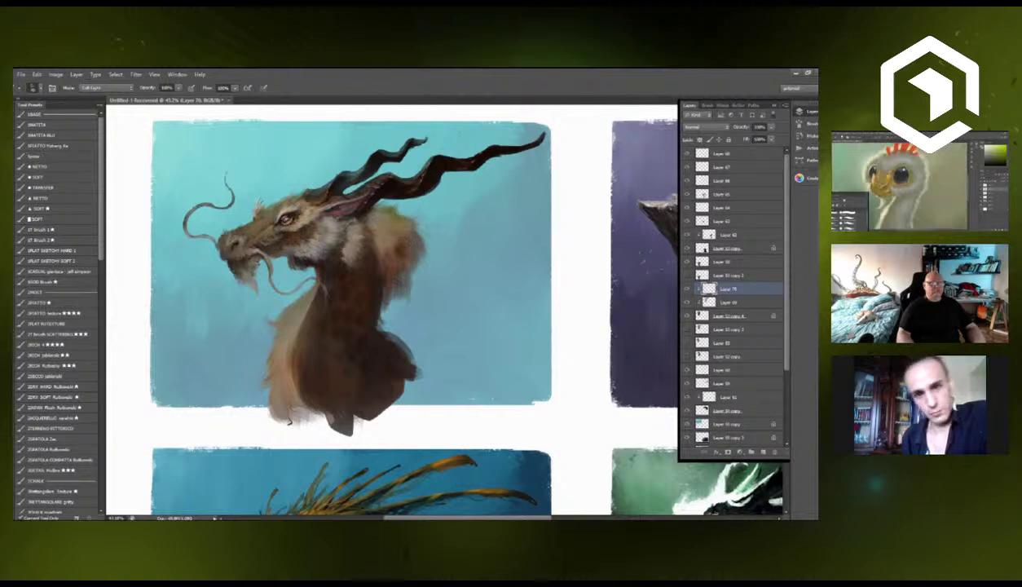
click(118, 87)
click(109, 97)
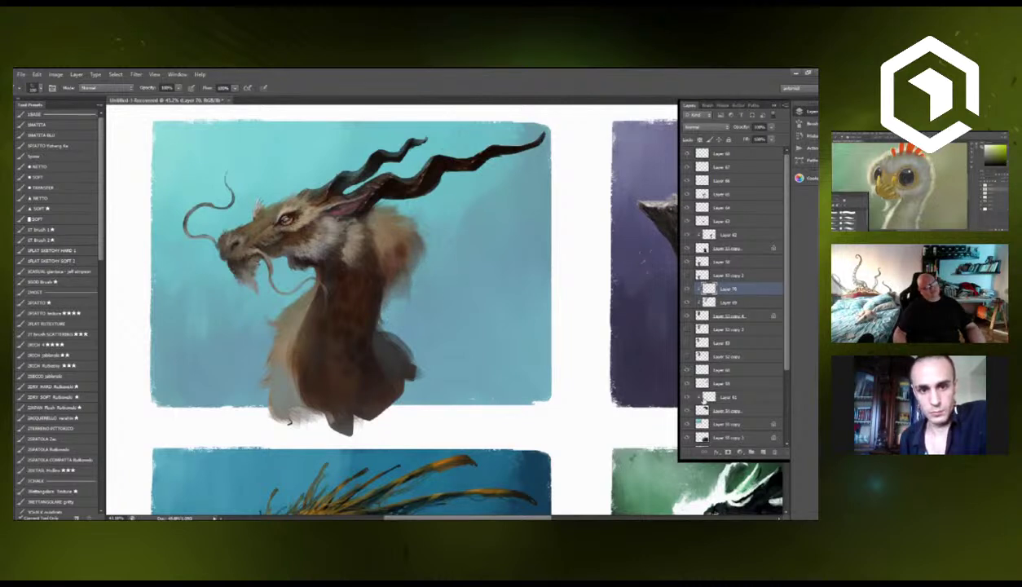
Add an unclipped layer and paint fur strokes along the snout and forehead, with a tall tuft in front of the horns.
key(ctrl+shift+alt+n)
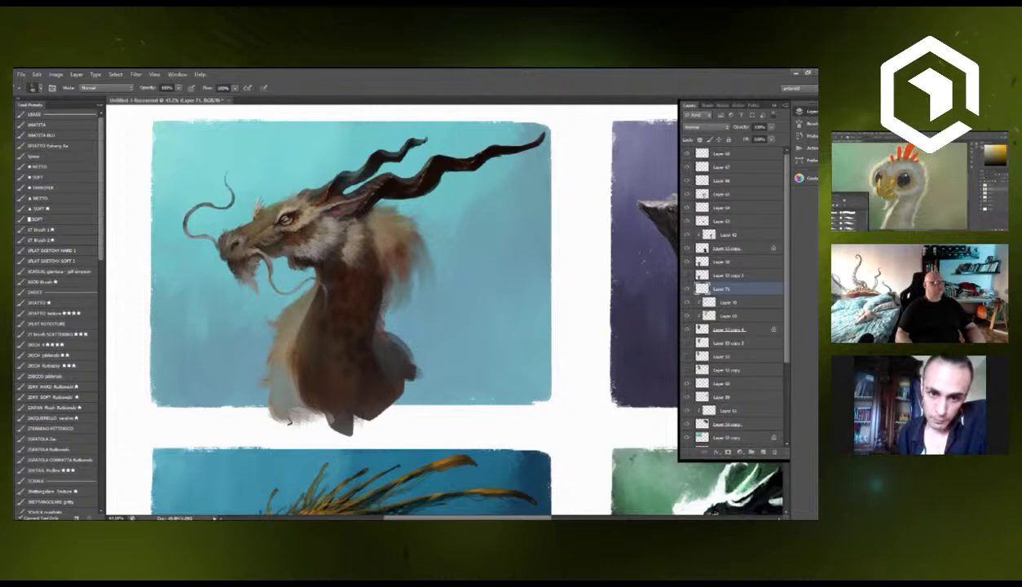
scroll(244, 214, up, 6)
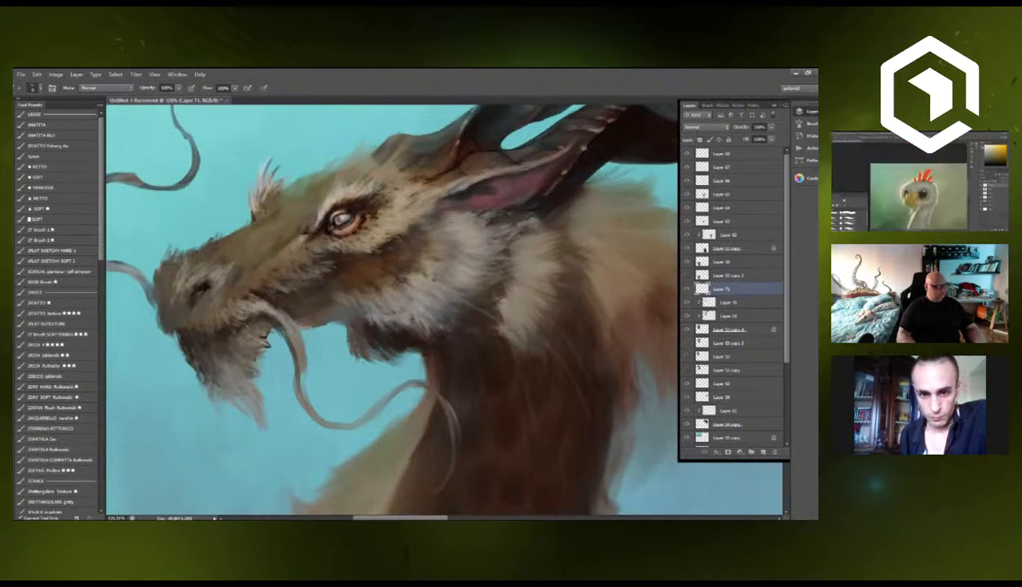
mouse_move(168, 249)
mouse_down()
mouse_move(173, 231)
mouse_move(200, 236)
mouse_up()
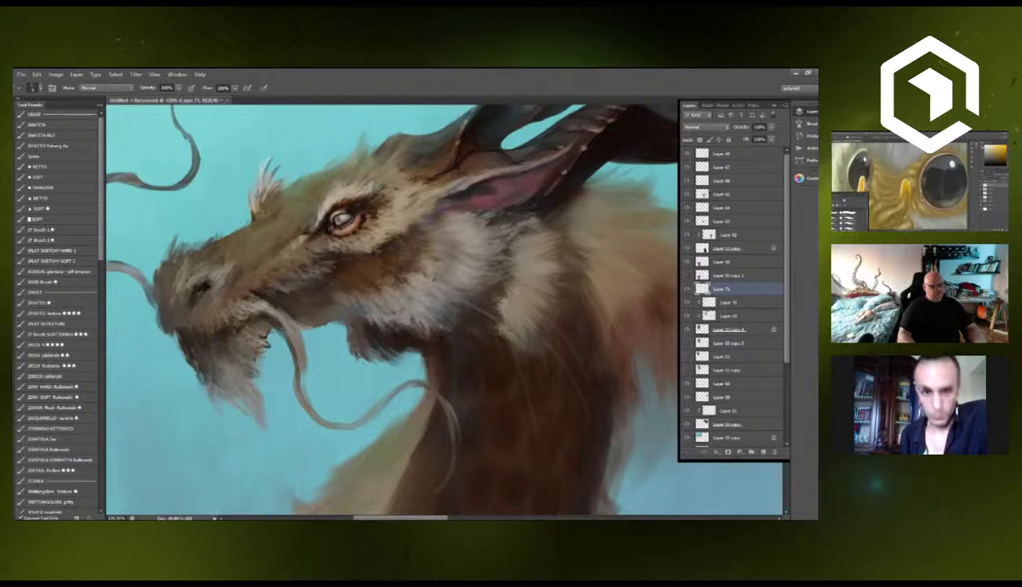
mouse_move(408, 162)
mouse_down()
mouse_move(345, 241)
mouse_move(321, 196)
mouse_move(354, 177)
mouse_up()
mouse_move(323, 212)
mouse_down()
mouse_move(341, 204)
mouse_move(362, 158)
mouse_move(355, 187)
mouse_up()
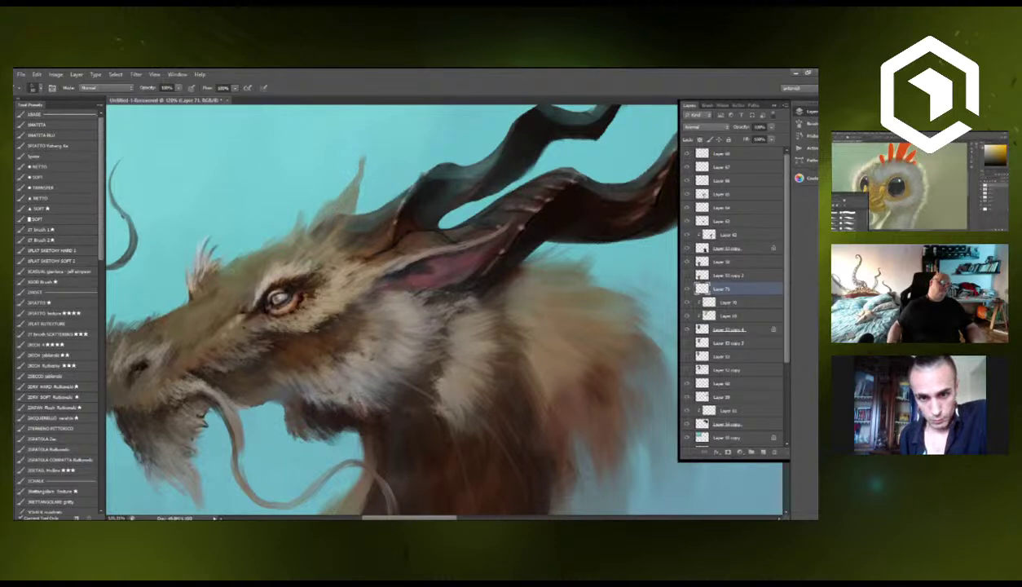
Paint fine hairs on the small tuft above the snout and refine the eye and mane fur.
scroll(307, 222, down, 5)
scroll(299, 285, up, 5)
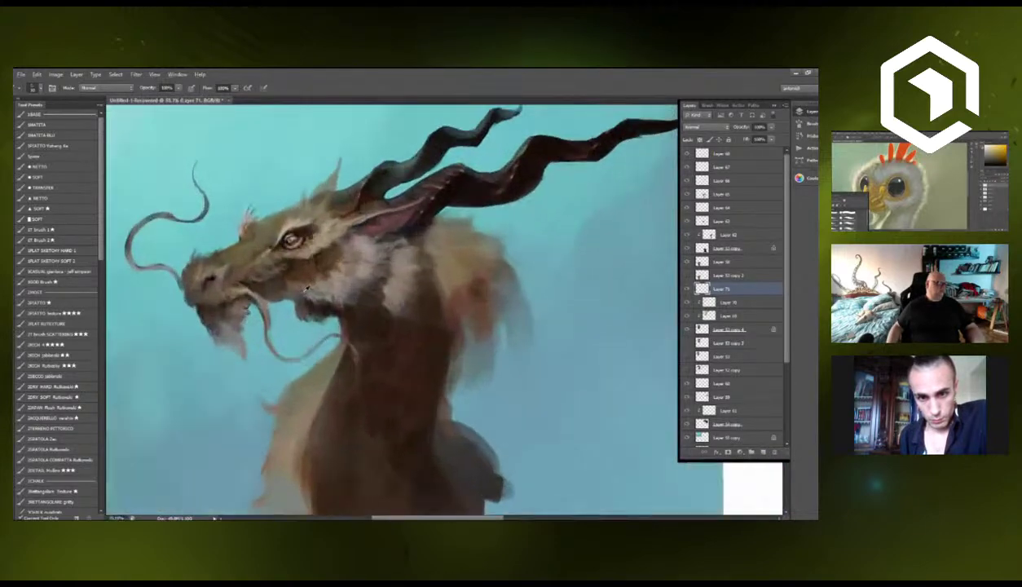
drag(237, 223, 240, 218)
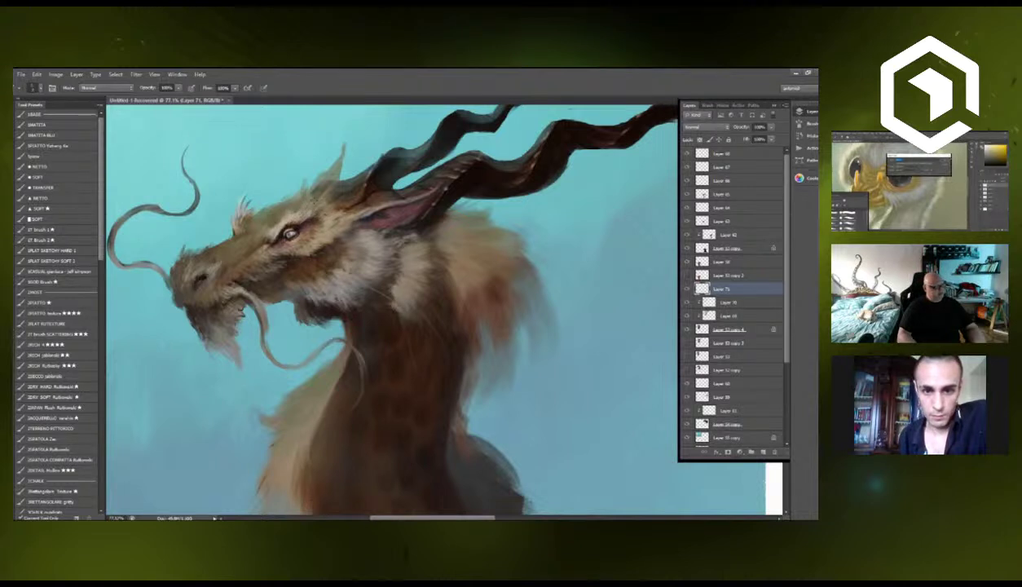
Pick a lighter beige and paint fine hairs on the grey horned dragon's front mane and muzzle.
key(n)
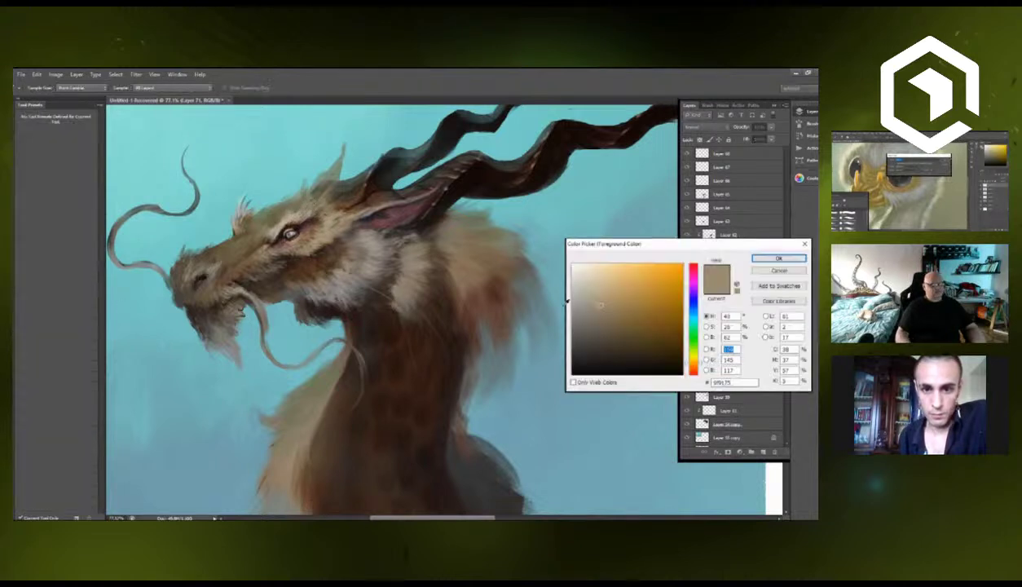
drag(596, 294, 597, 284)
key(Return)
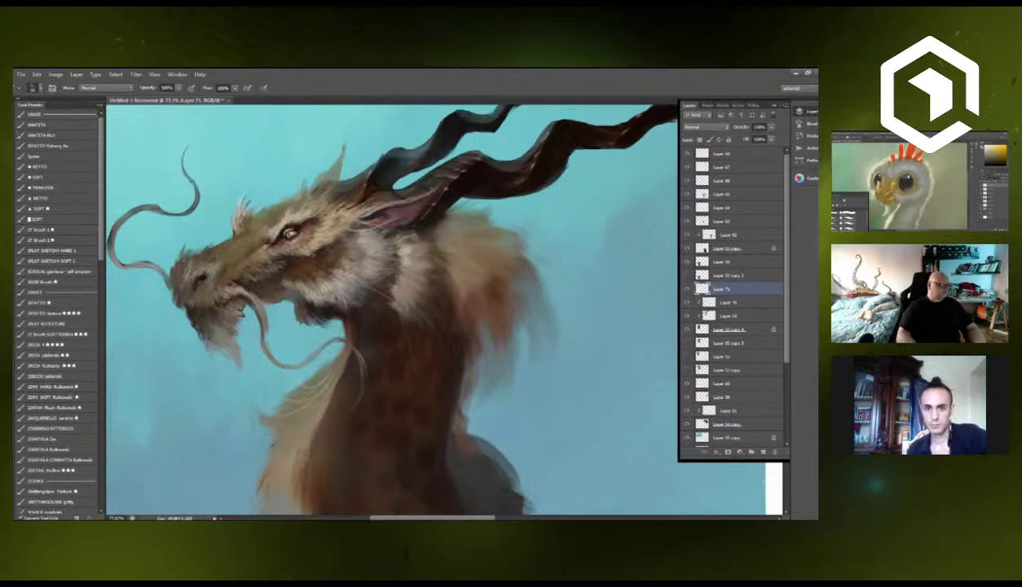
drag(201, 301, 209, 285)
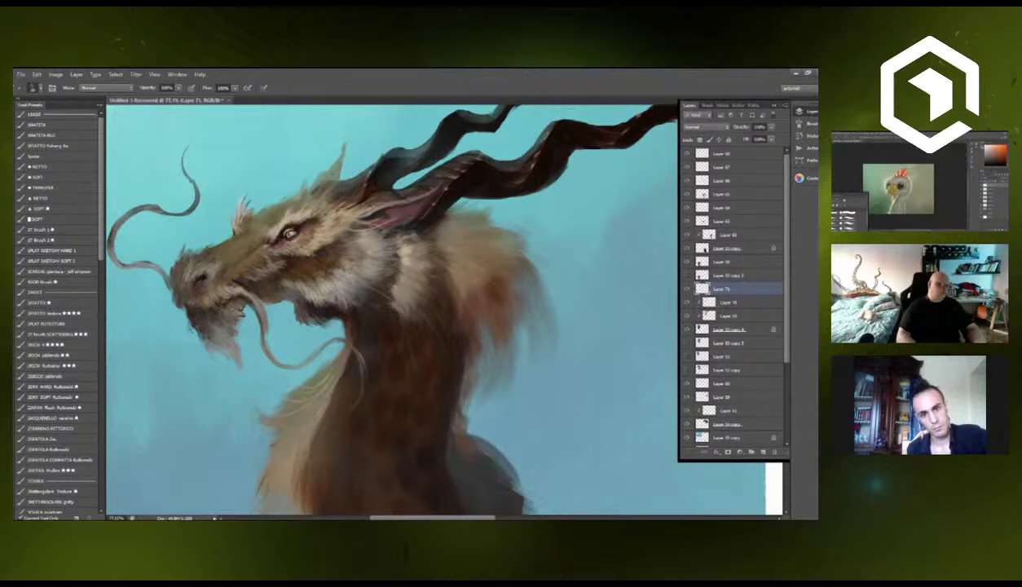
drag(188, 315, 194, 334)
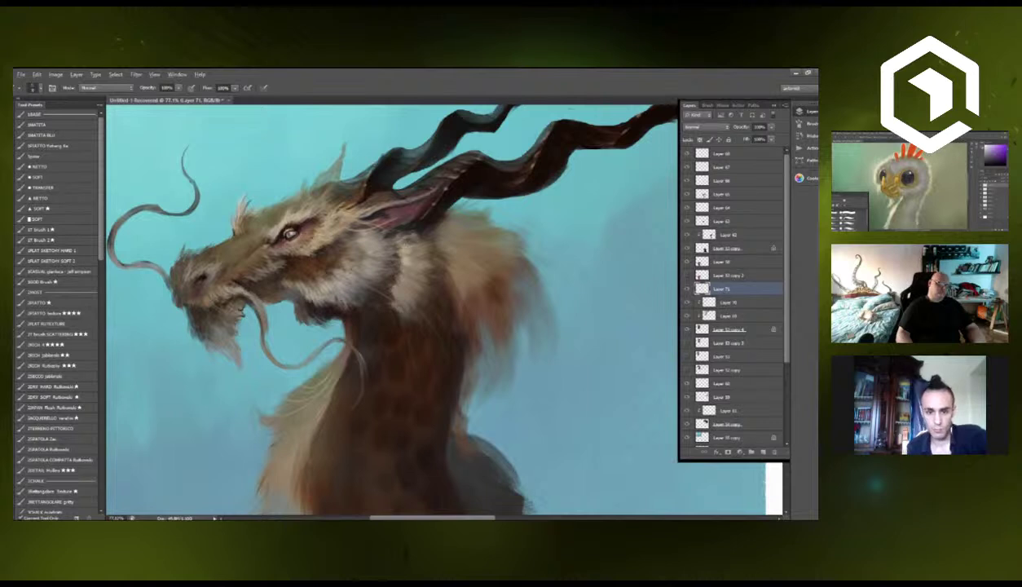
Merge the top fur layer and the clipped shading layers beneath it into the dragon's base layer.
scroll(423, 318, down, 4)
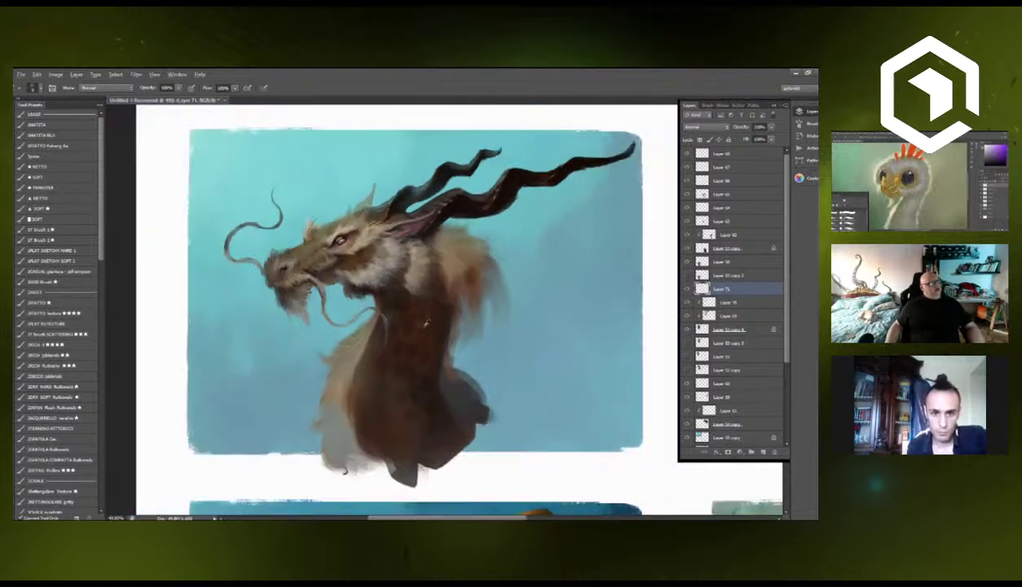
scroll(424, 319, up, 1)
scroll(424, 320, down, 2)
scroll(351, 343, up, 1)
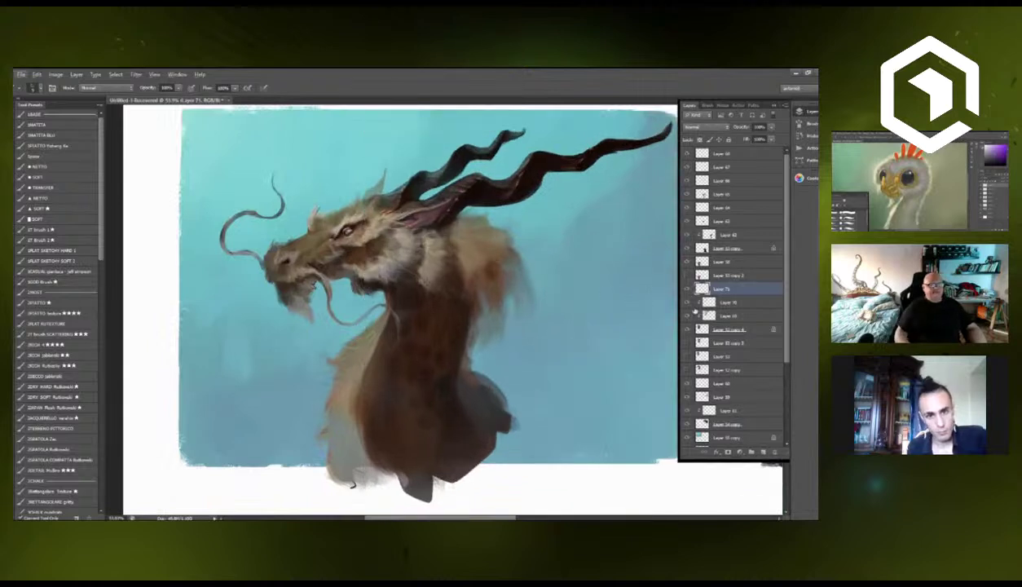
shift+click(729, 317)
key(ctrl+e)
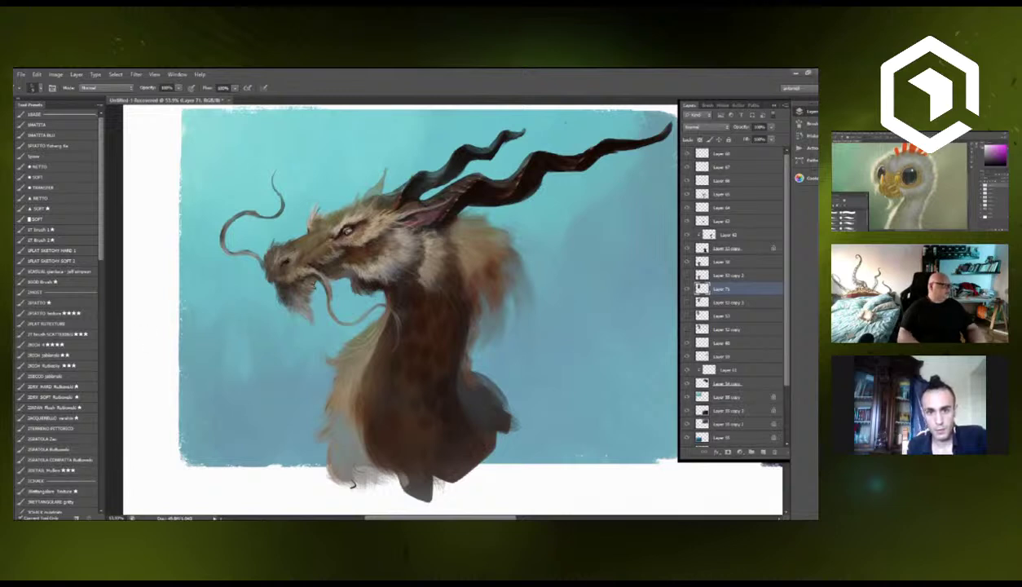
Paint smoky grey-brown strokes with a textured brush to dissolve the dragon's rear shoulder into the blue background.
key(r)
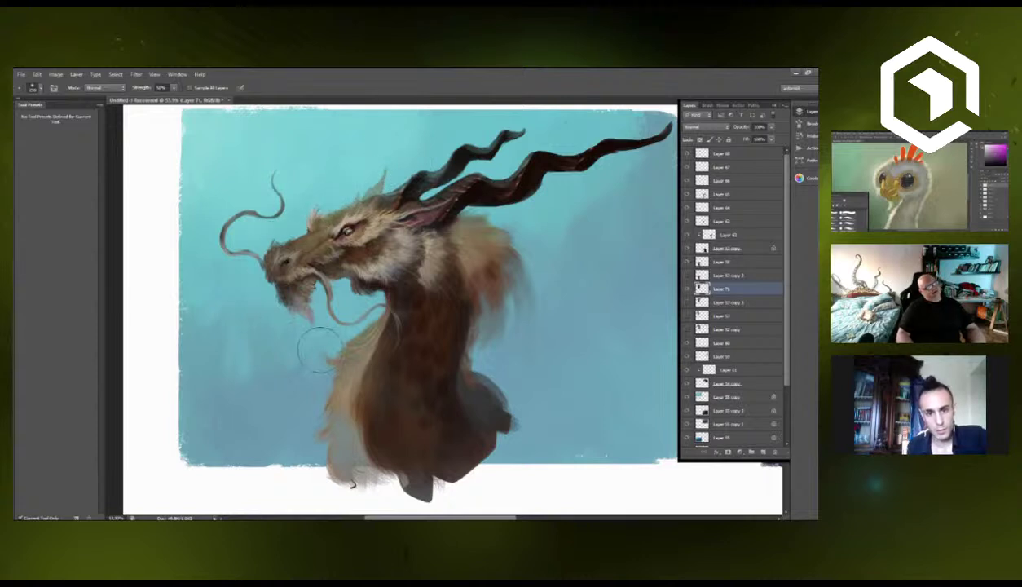
key(b)
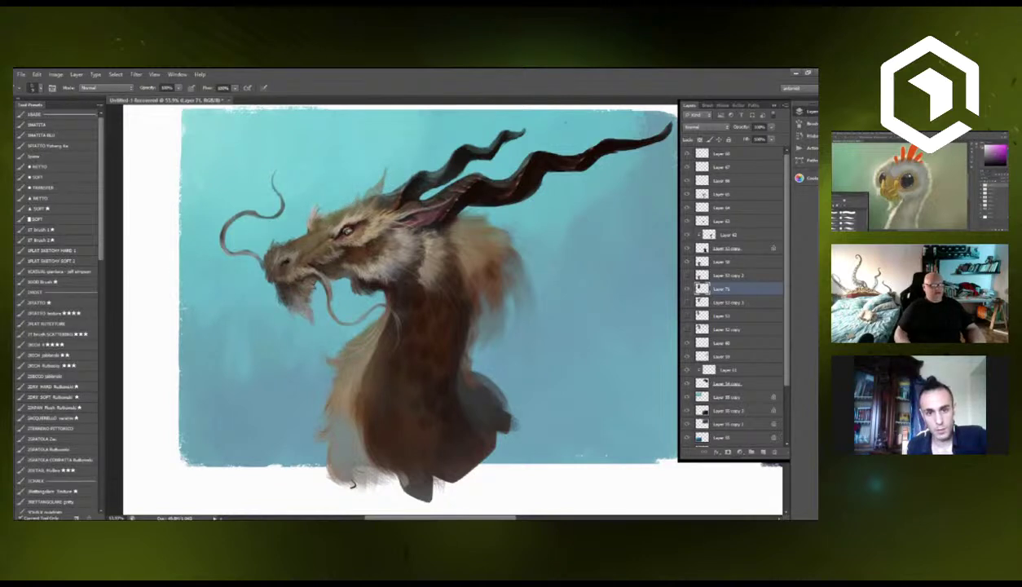
key(alt)
key(alt)
mouse_move(505, 404)
mouse_down()
mouse_move(499, 440)
mouse_move(482, 450)
mouse_up()
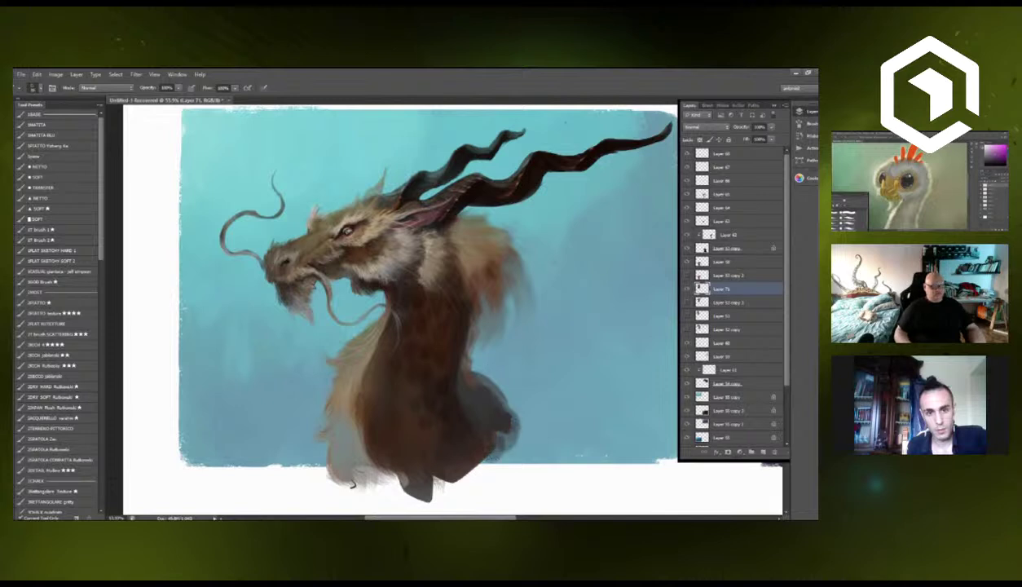
mouse_move(504, 404)
mouse_down()
mouse_move(507, 424)
mouse_move(491, 443)
mouse_up()
mouse_move(508, 411)
mouse_down()
mouse_move(515, 428)
mouse_move(528, 419)
mouse_move(523, 445)
mouse_move(463, 465)
mouse_move(518, 439)
mouse_up()
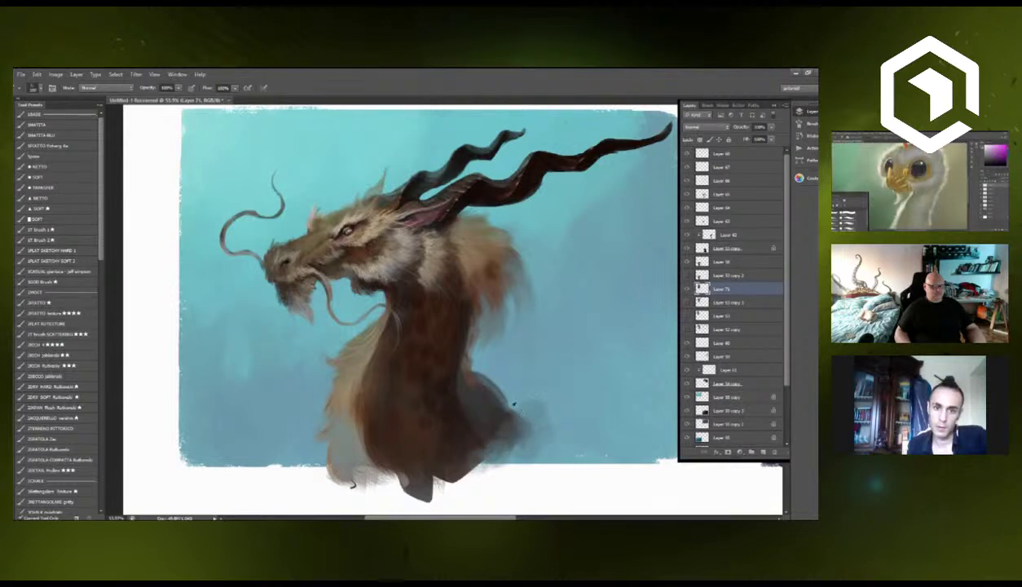
mouse_move(513, 402)
mouse_down()
mouse_move(498, 398)
mouse_move(533, 436)
mouse_up()
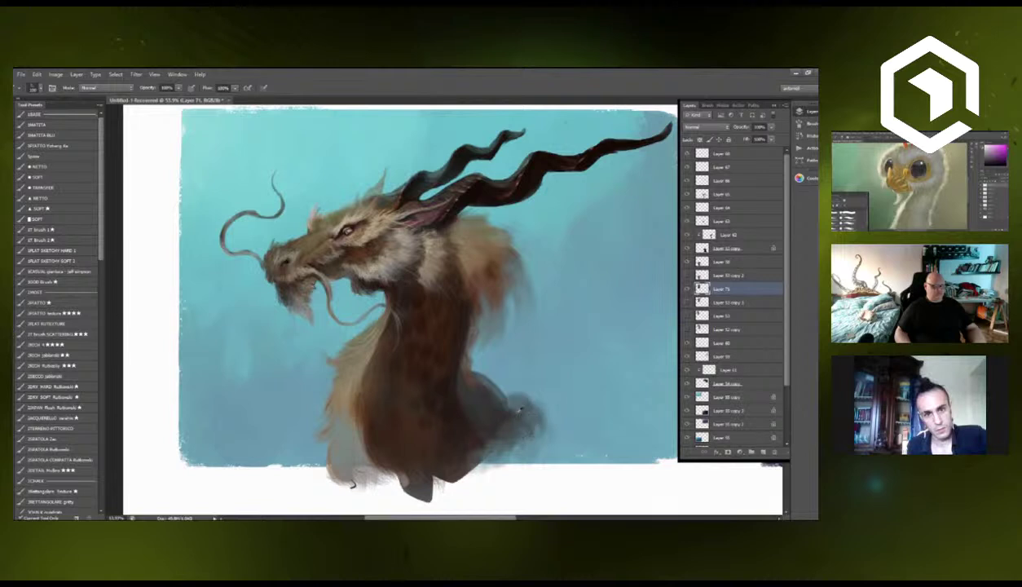
mouse_move(525, 387)
mouse_down()
mouse_move(560, 399)
mouse_move(563, 361)
mouse_move(603, 394)
mouse_move(590, 418)
mouse_move(548, 415)
mouse_move(572, 418)
mouse_move(548, 435)
mouse_move(572, 418)
mouse_up()
drag(499, 417, 478, 440)
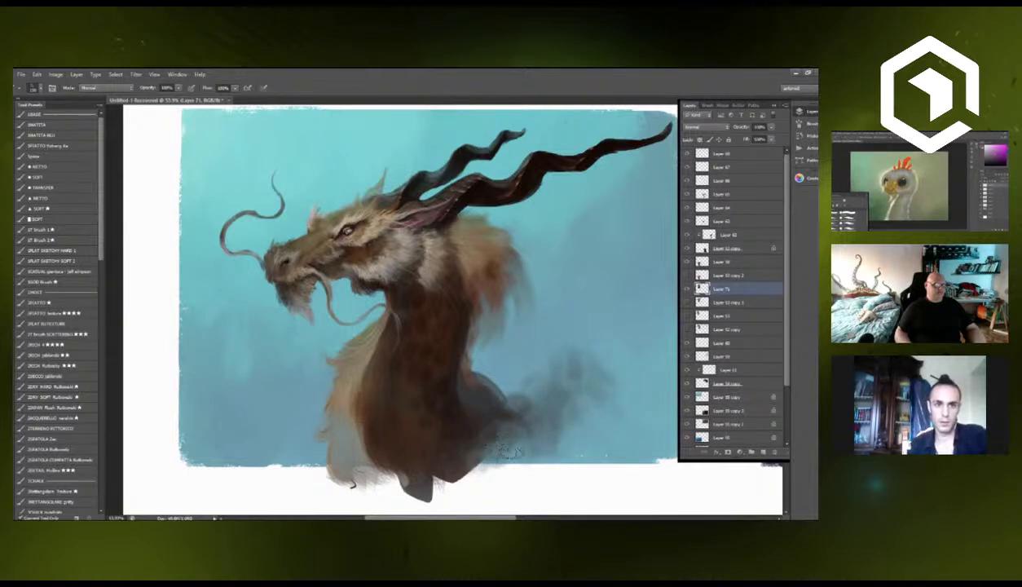
scroll(259, 358, down, 3)
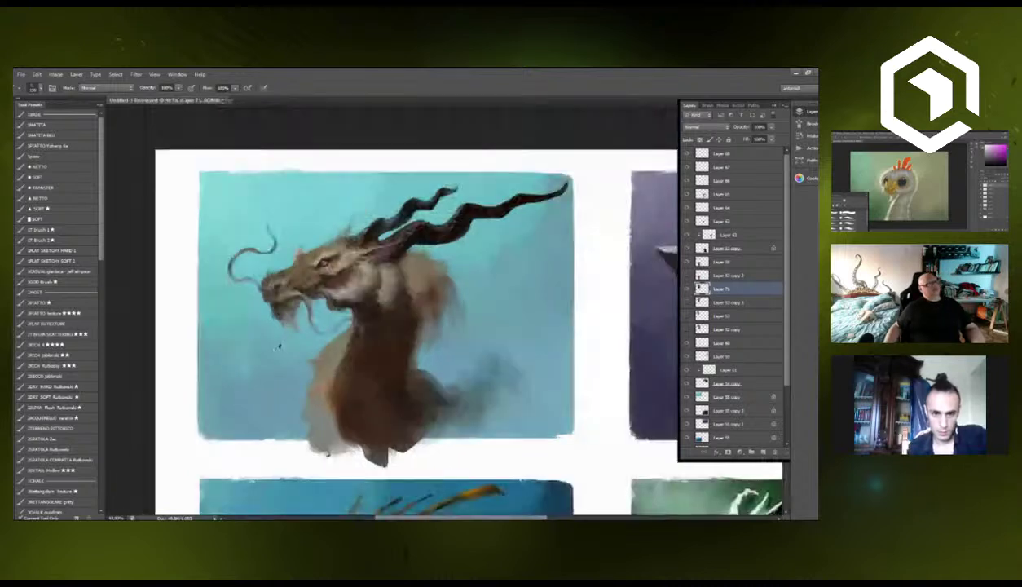
scroll(278, 346, up, 1)
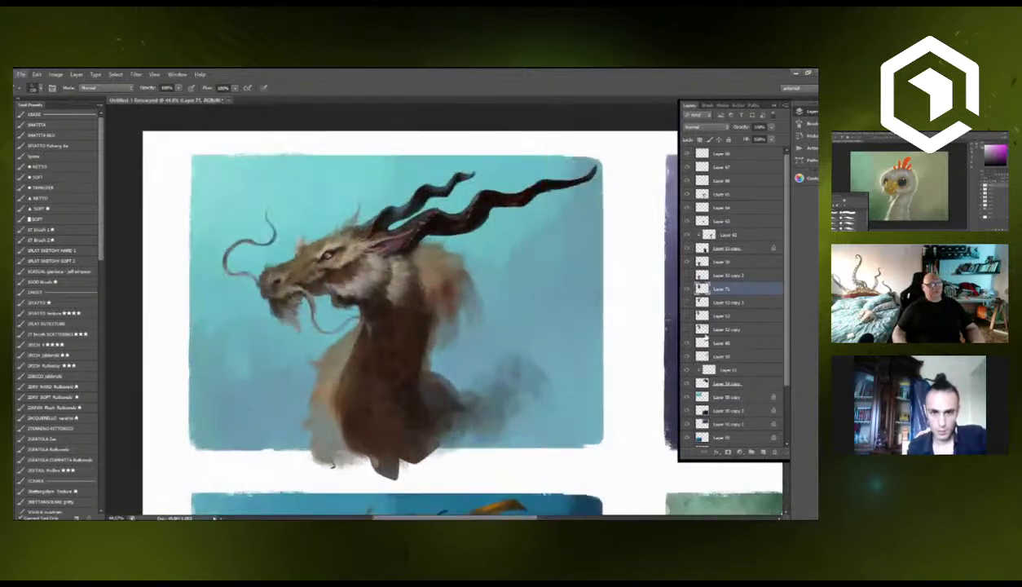
Add a layer clipped to the merged dragon and merge it down into the dragon's layer.
click(764, 450)
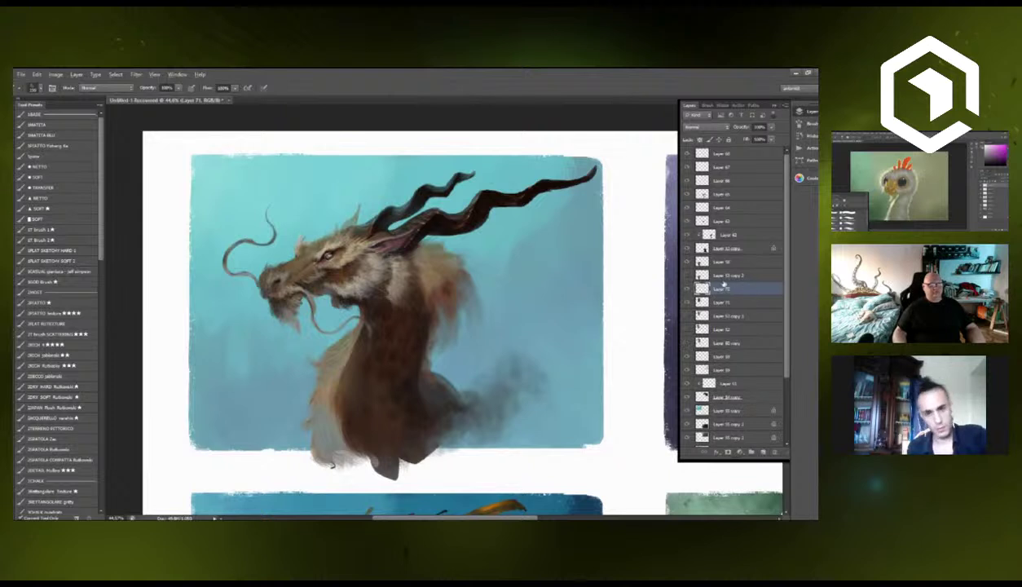
key(ctrl+alt+g)
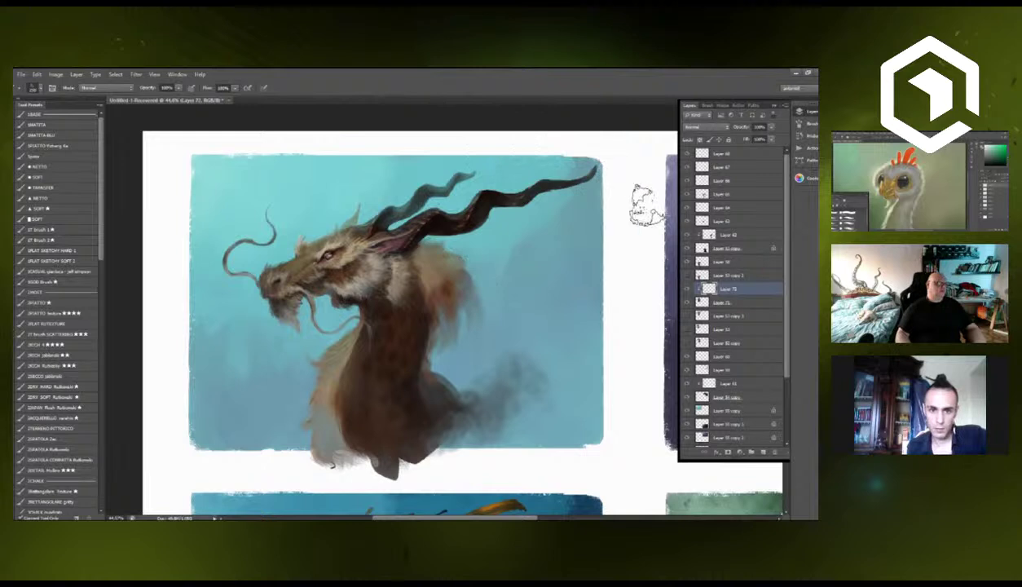
key(ctrl+e)
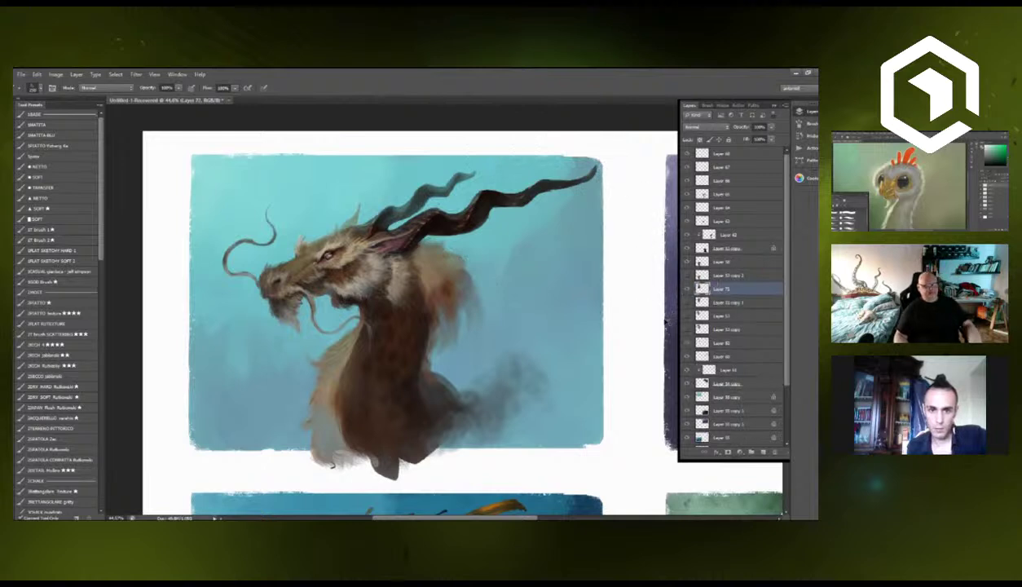
drag(542, 265, 562, 300)
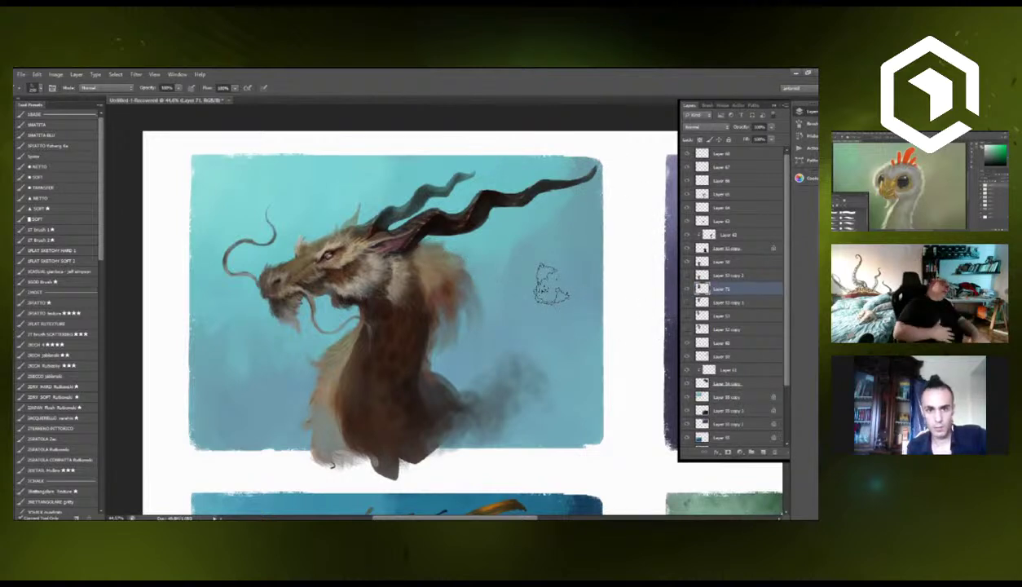
drag(552, 283, 259, 417)
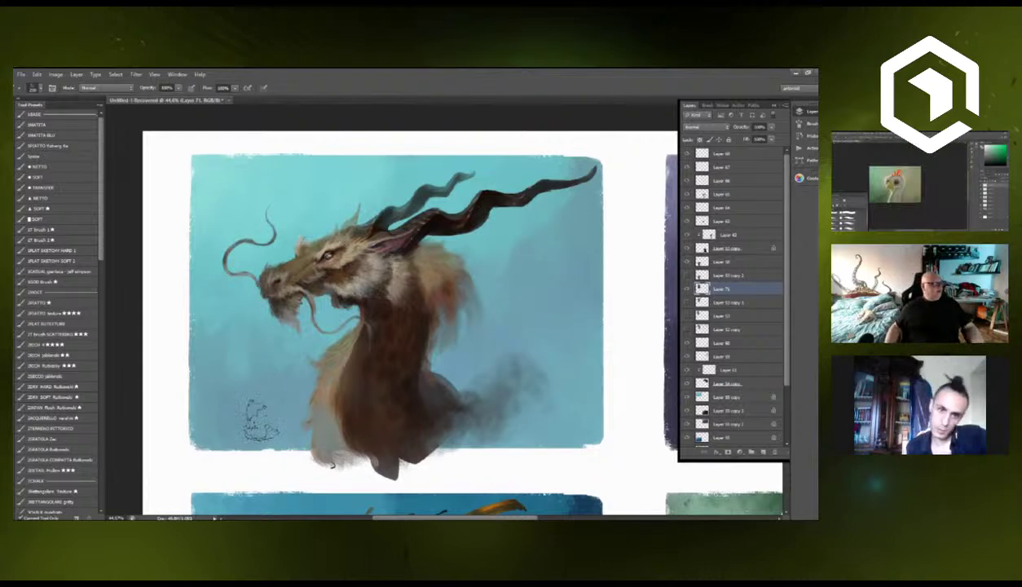
drag(451, 379, 403, 327)
scroll(486, 312, down, 3)
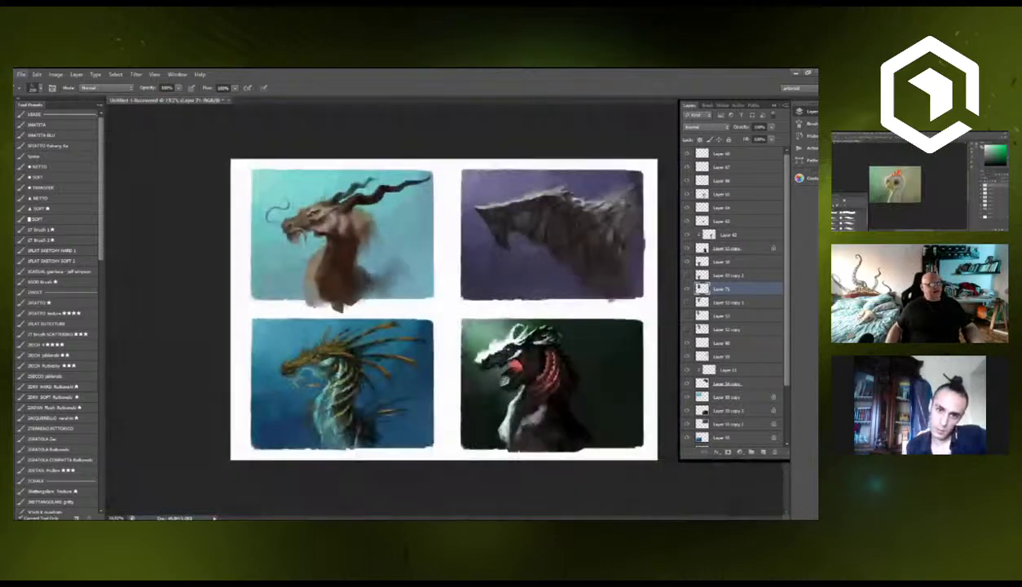
scroll(436, 305, up, 2)
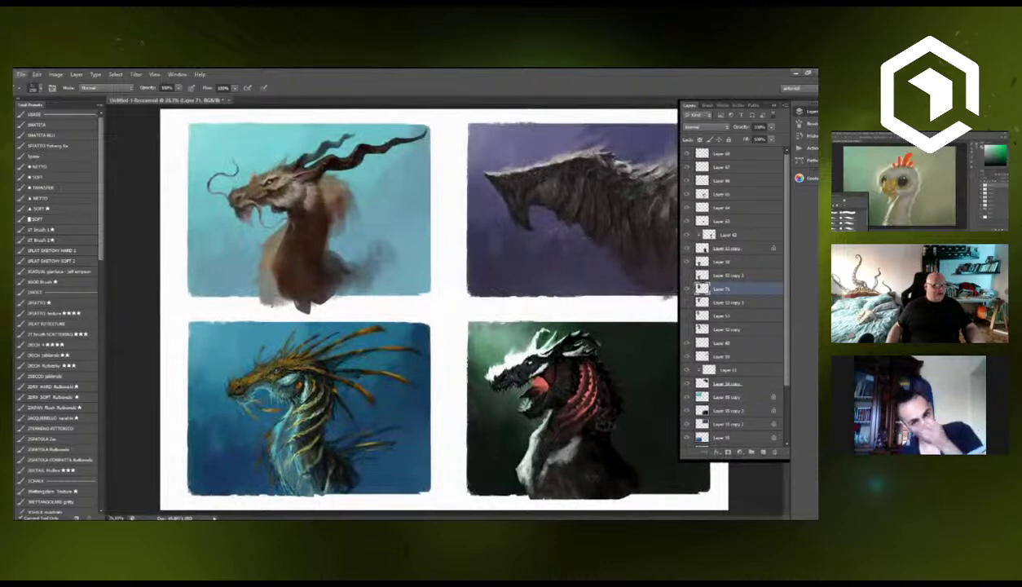
scroll(604, 424, up, 1)
scroll(604, 424, down, 1)
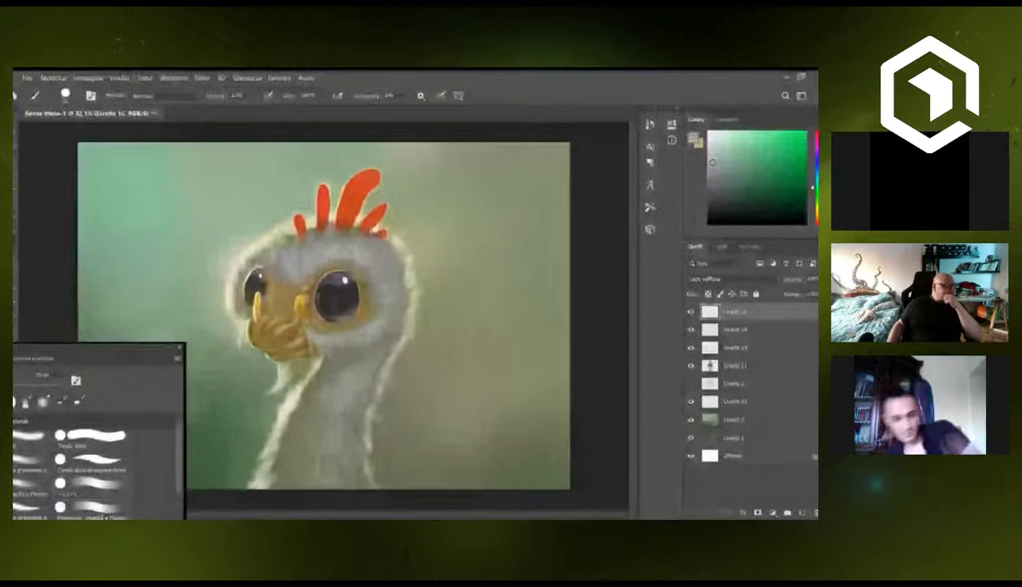
In the bird painting, choose a muted blue-violet and shade the lower part of the red comb on Livello 15 with a 20 px brush.
click(816, 156)
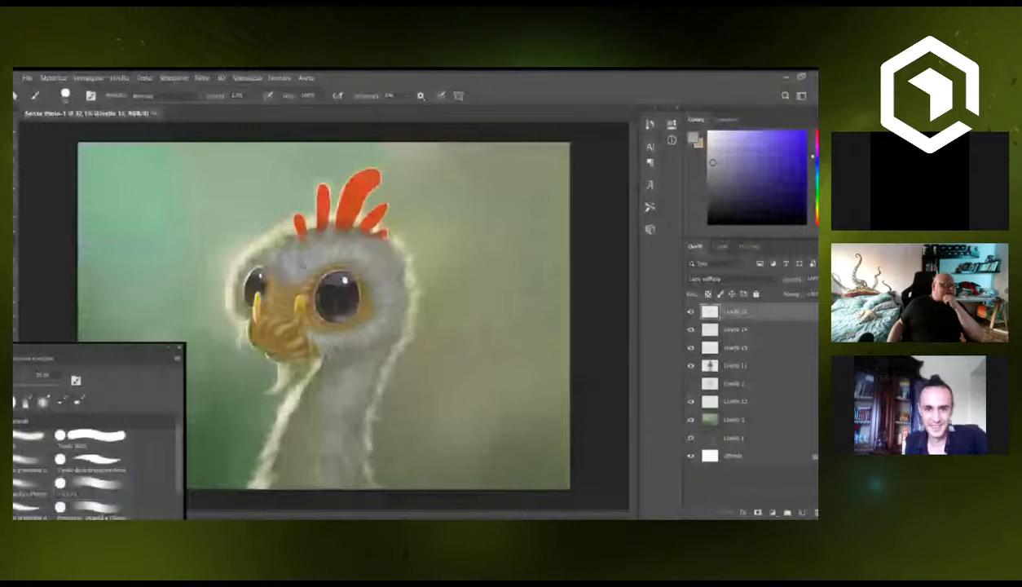
scroll(303, 265, up, 1)
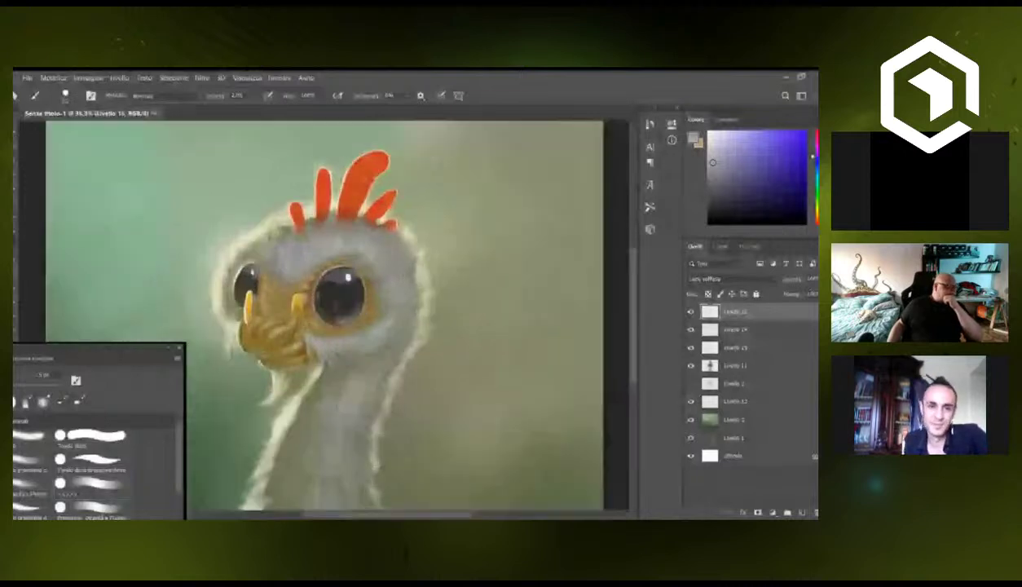
click(745, 171)
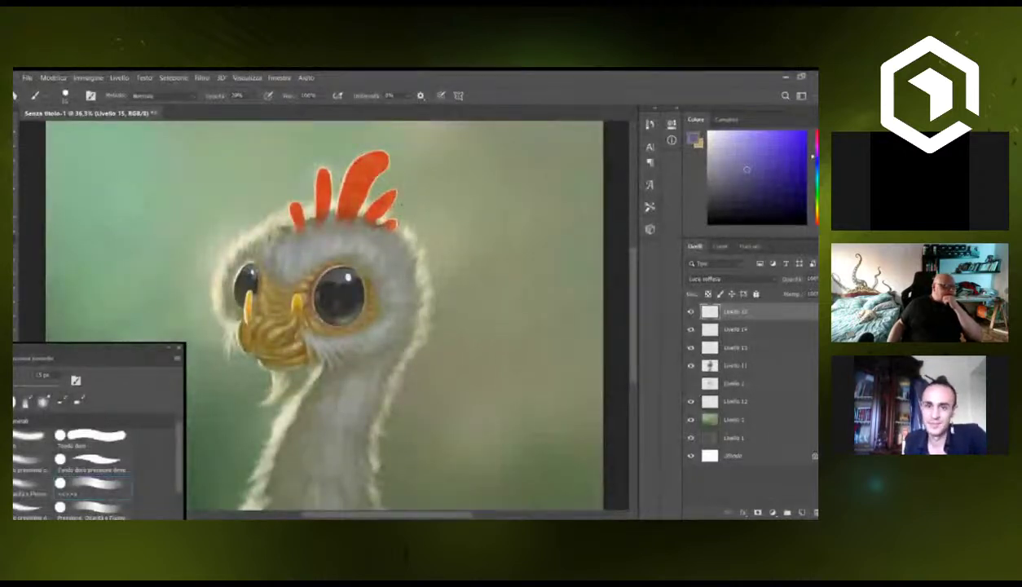
key(bracketleft)
key(bracketleft)
drag(344, 198, 379, 198)
key(bracketright)
key(bracketright)
key(bracketleft)
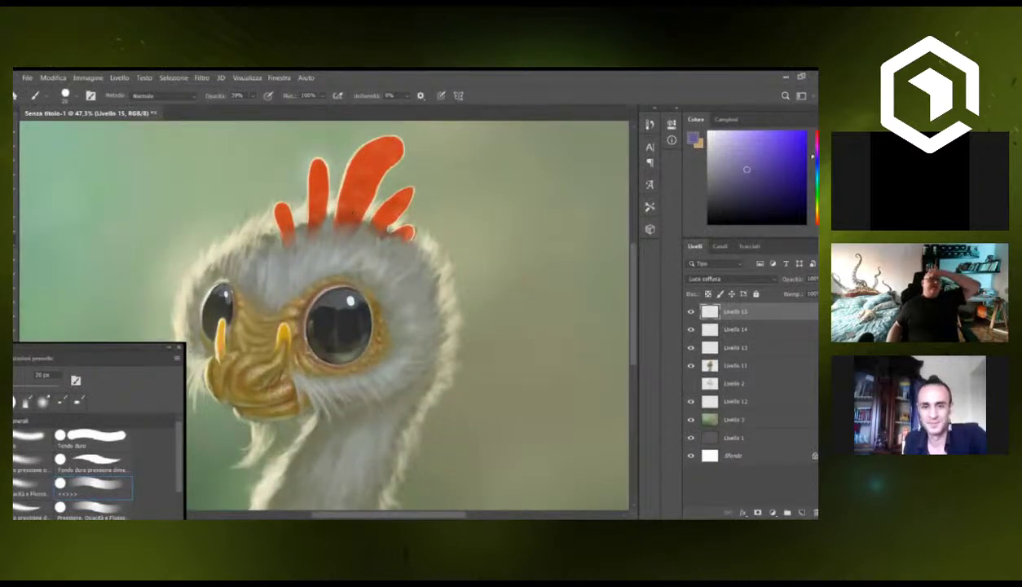
drag(354, 214, 317, 213)
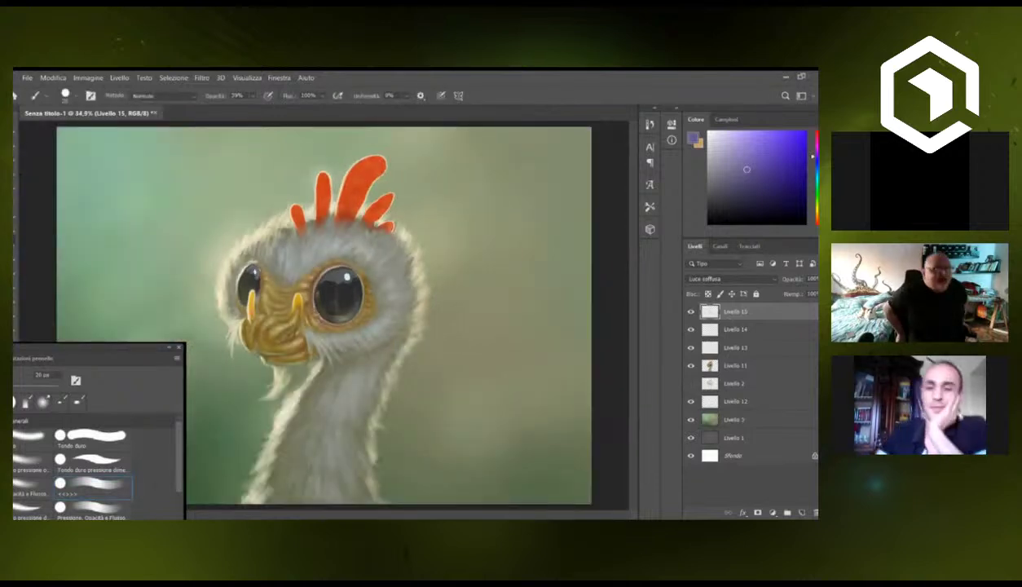
key(2)
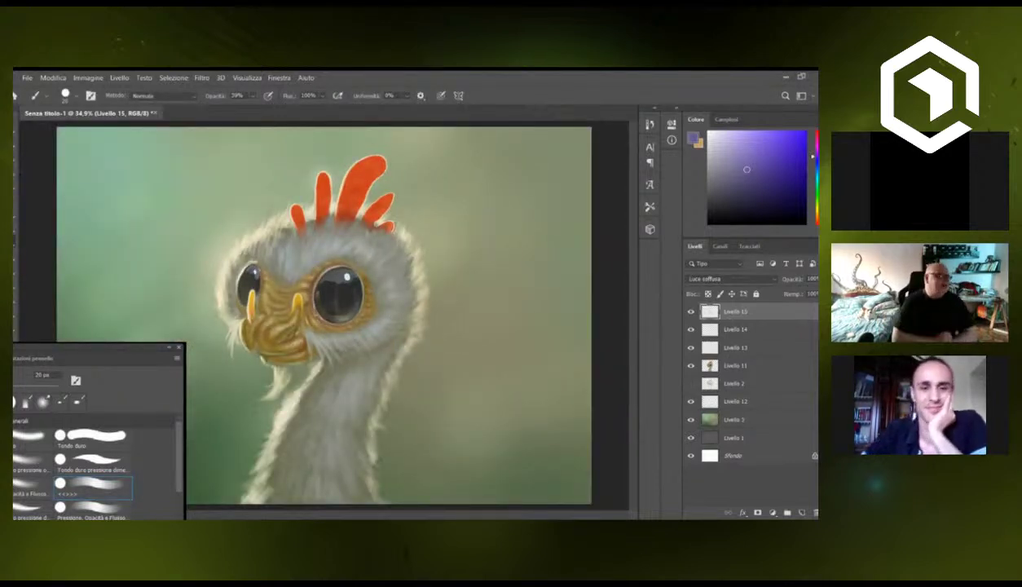